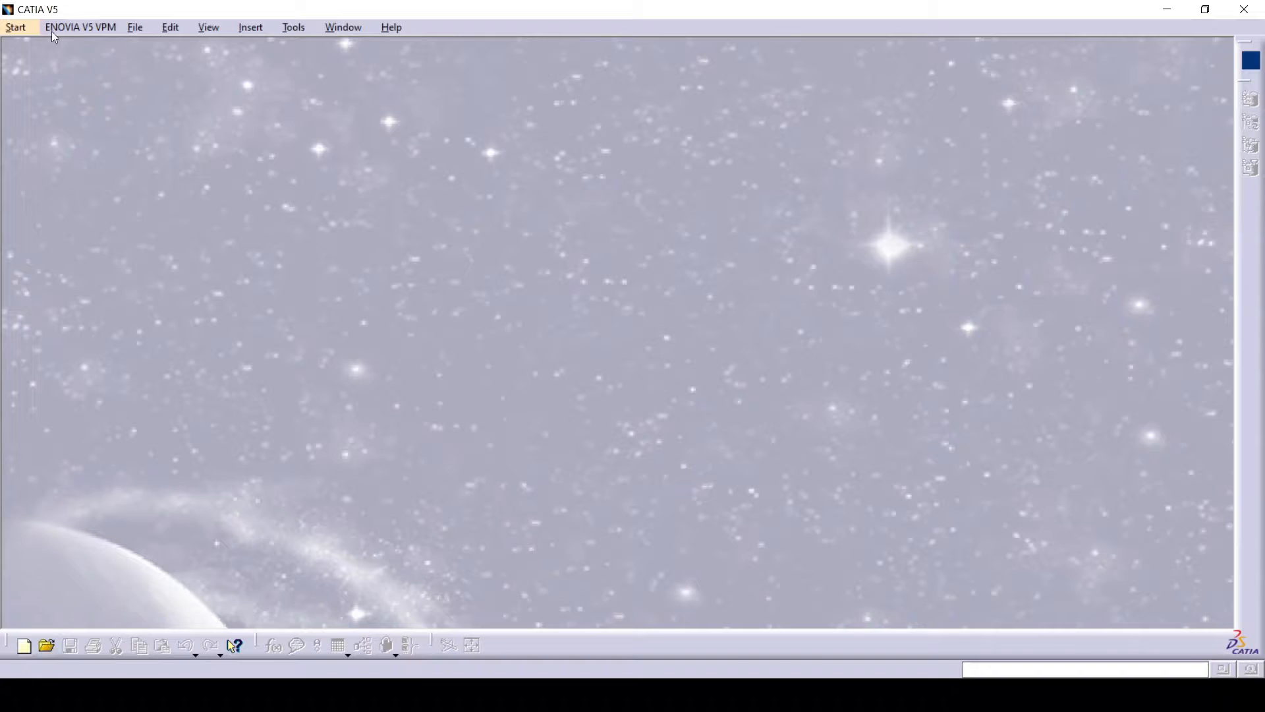
- Create a new part named Part1 in the Part Design workbench with hybrid design enabled
click(17, 28)
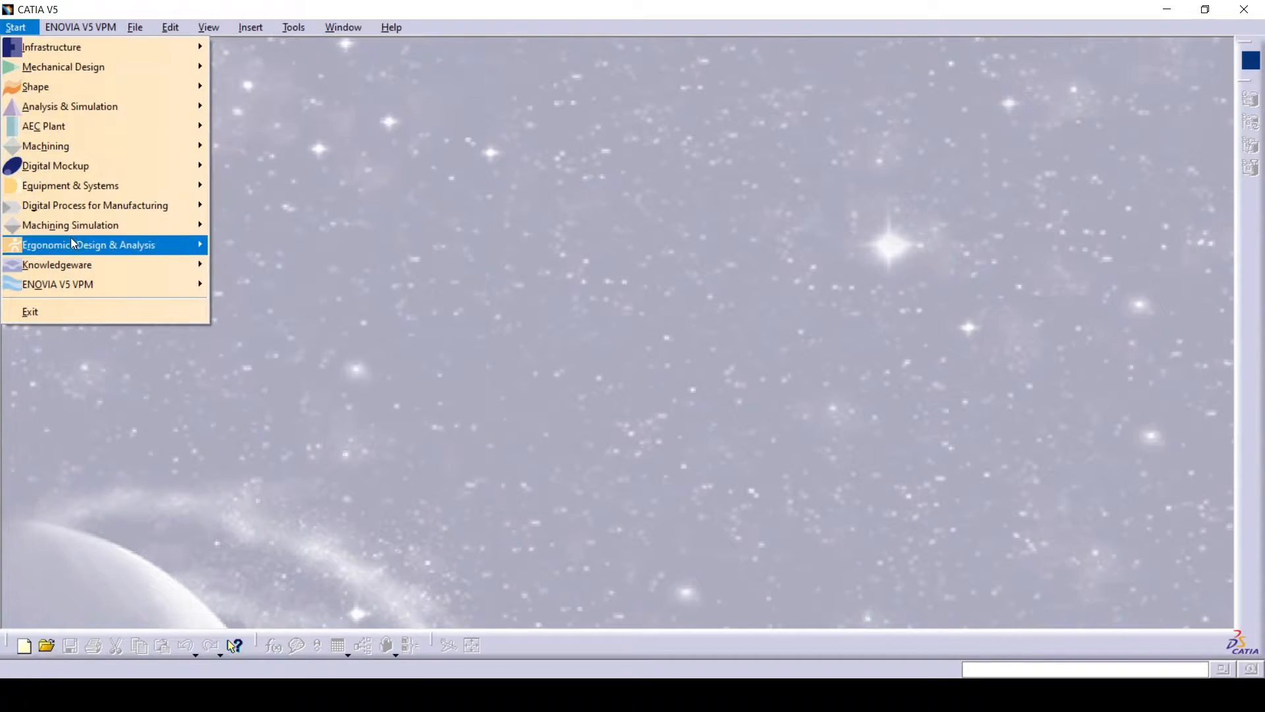
mouse_move(90, 74)
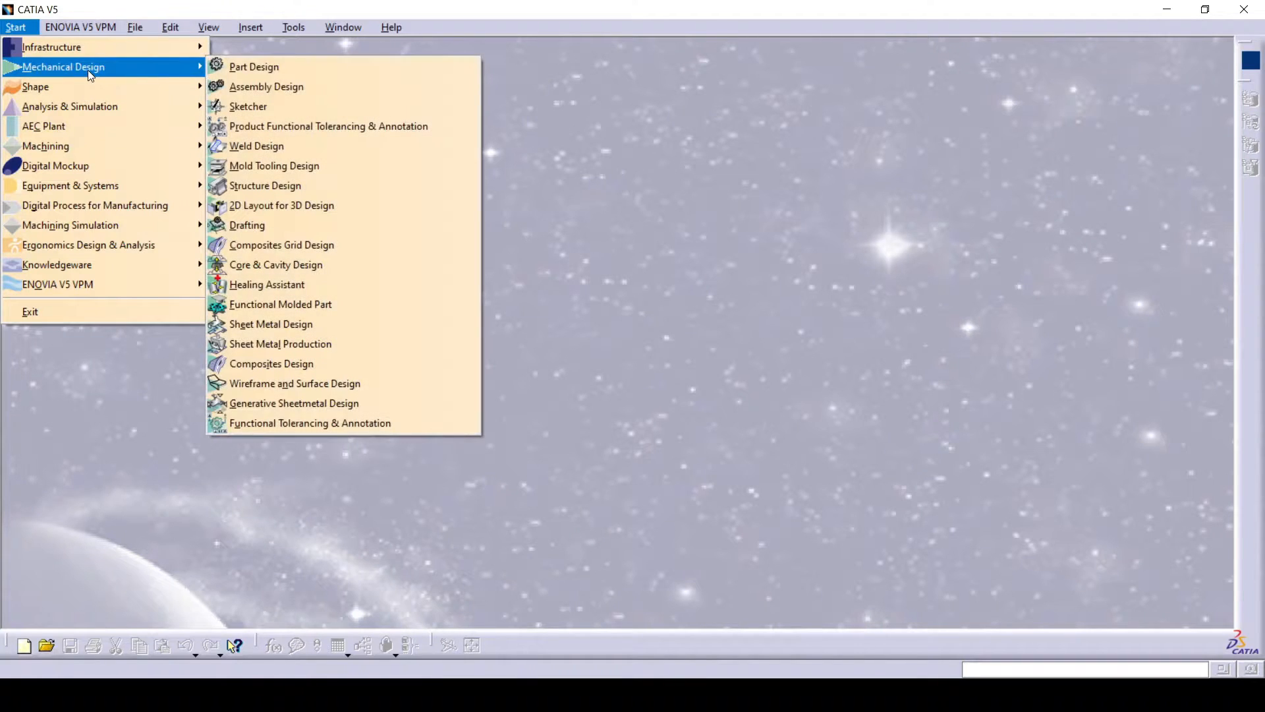
click(246, 67)
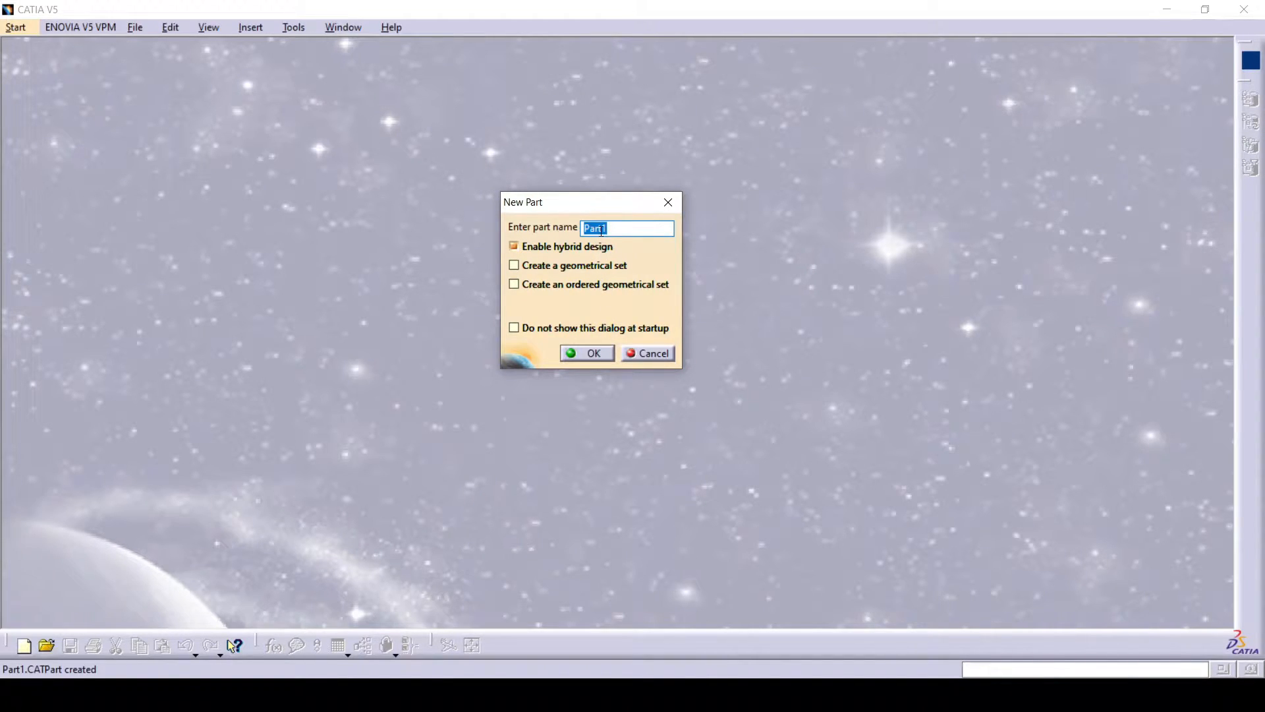
click(587, 354)
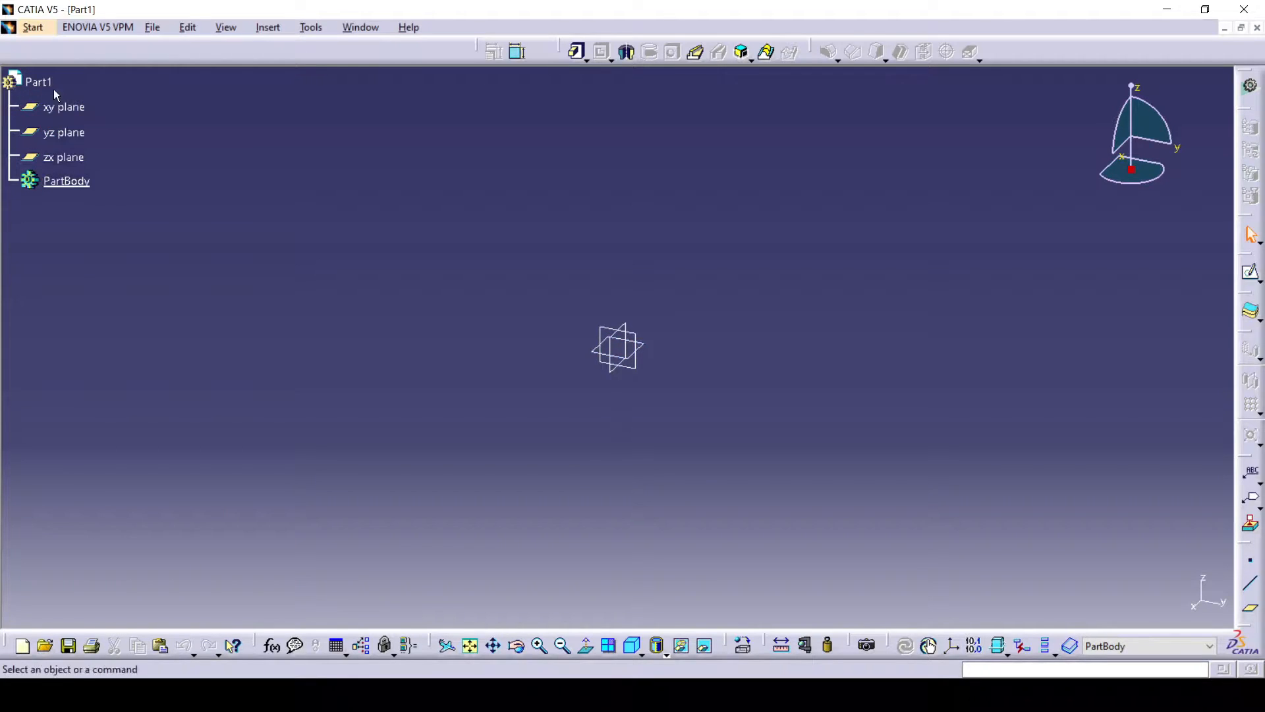
- Open a new sketch on the xy plane
click(67, 110)
click(1249, 276)
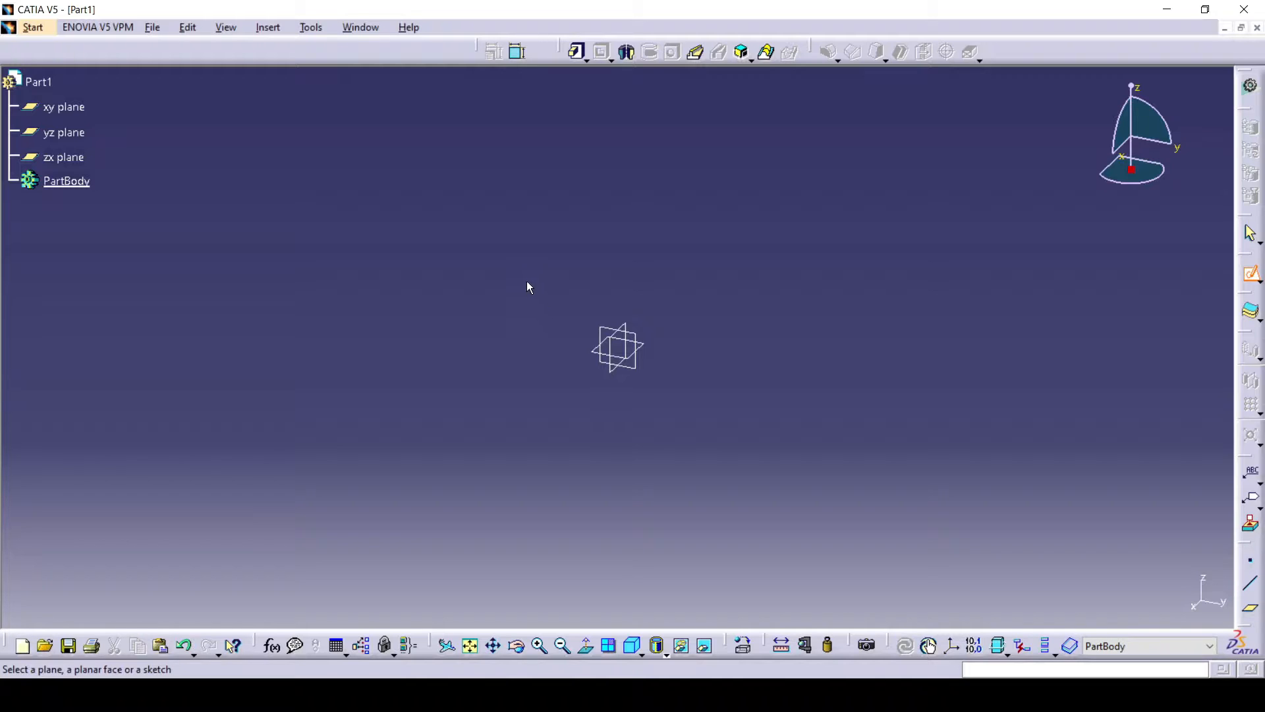
click(59, 108)
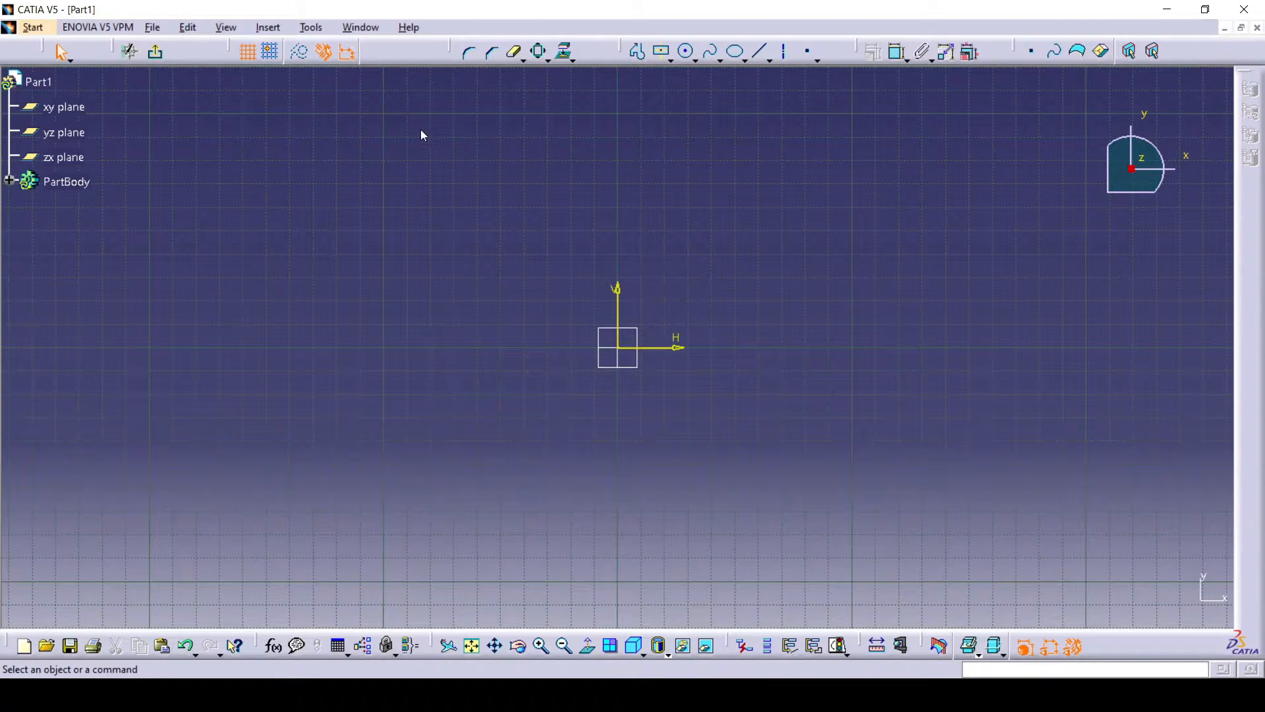
- Detach the Operation, Profile and Constraint toolbars and dock them again above the drawing area
drag(397, 193, 398, 194)
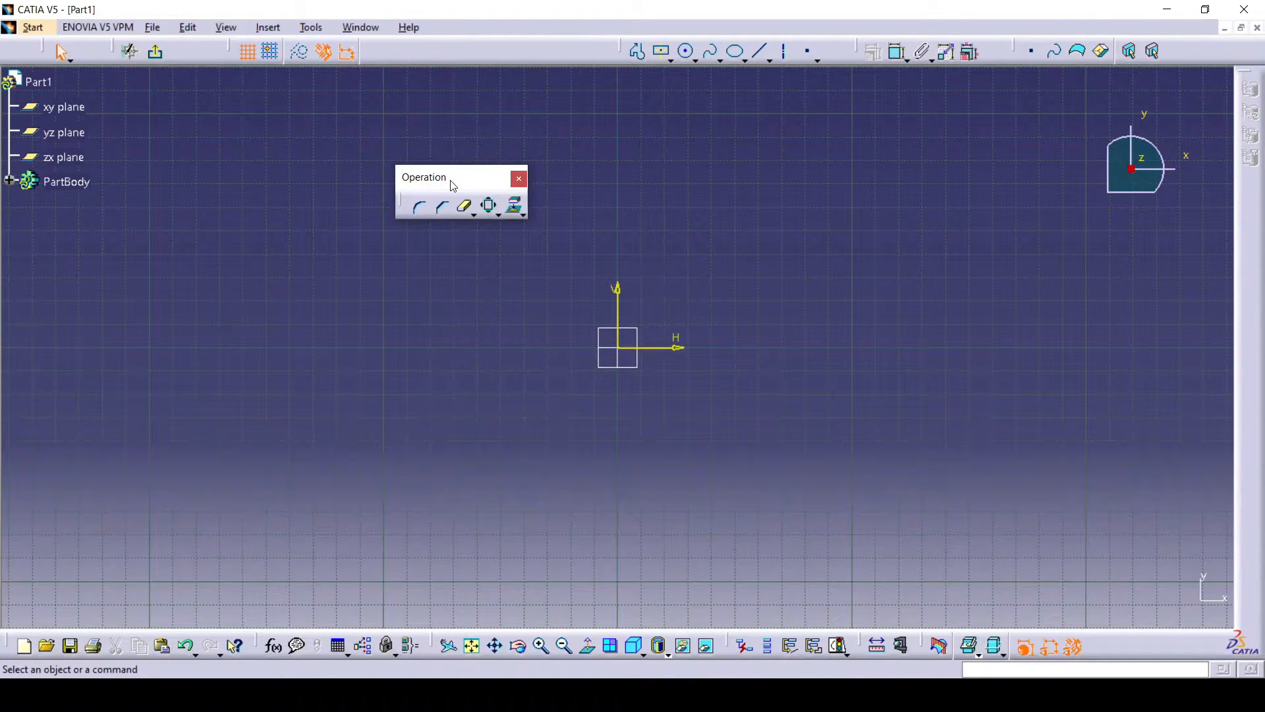
drag(689, 212, 692, 213)
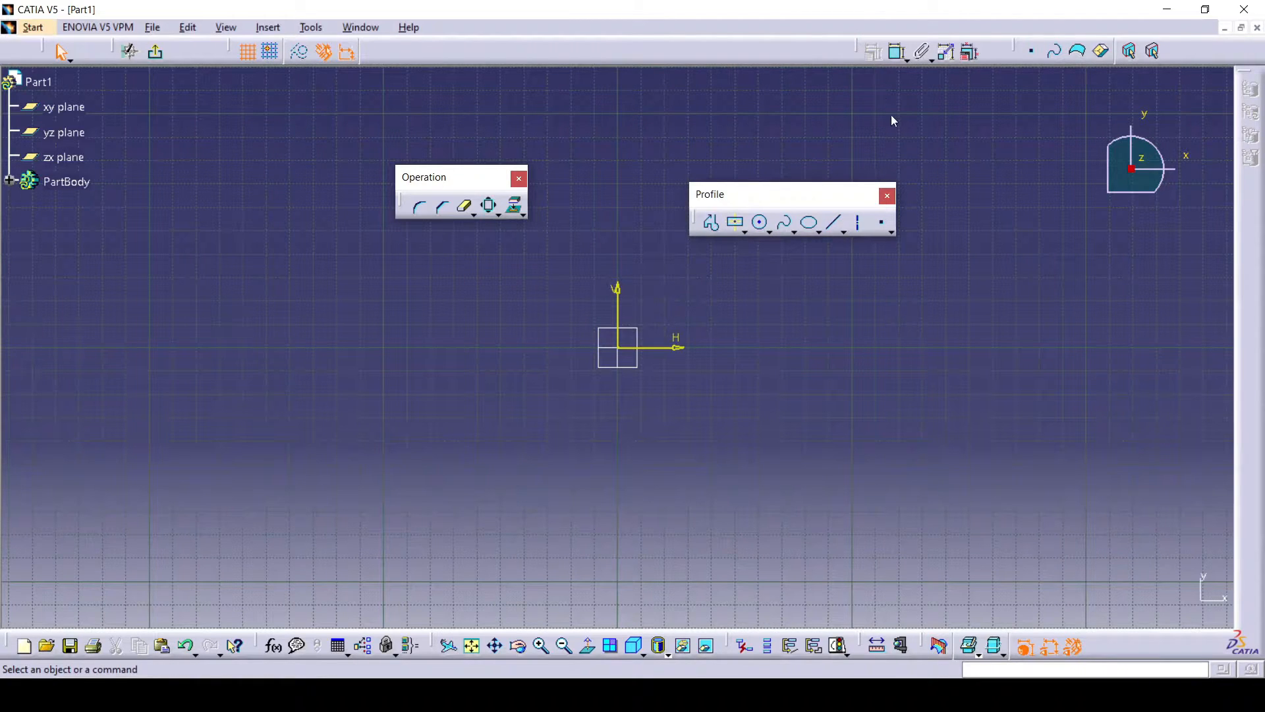
drag(1018, 236, 1018, 236)
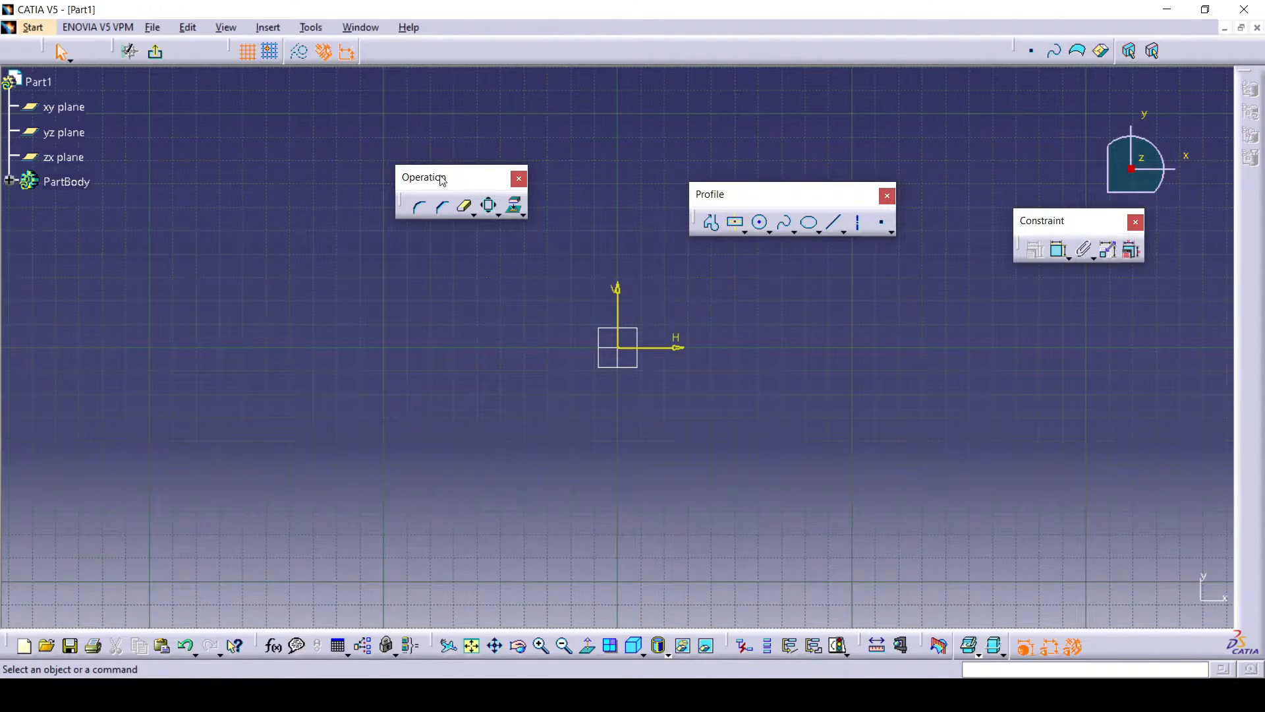
drag(452, 59, 447, 51)
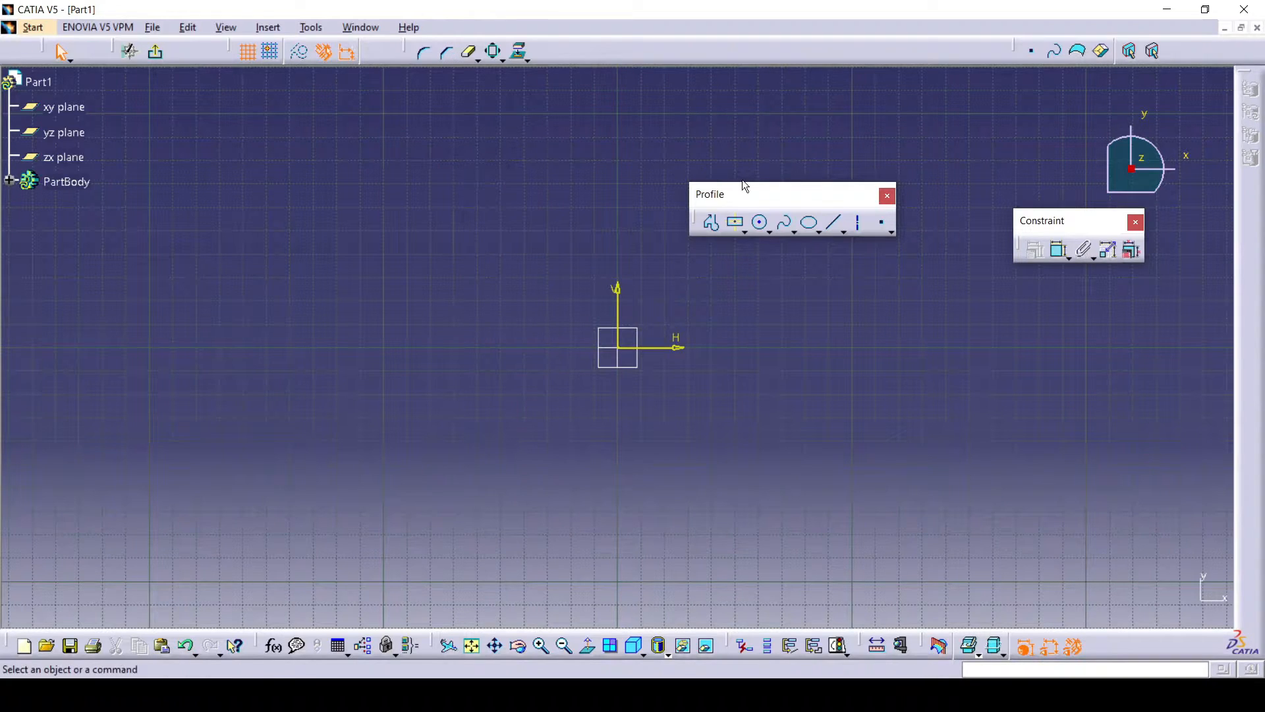
drag(661, 51, 662, 50)
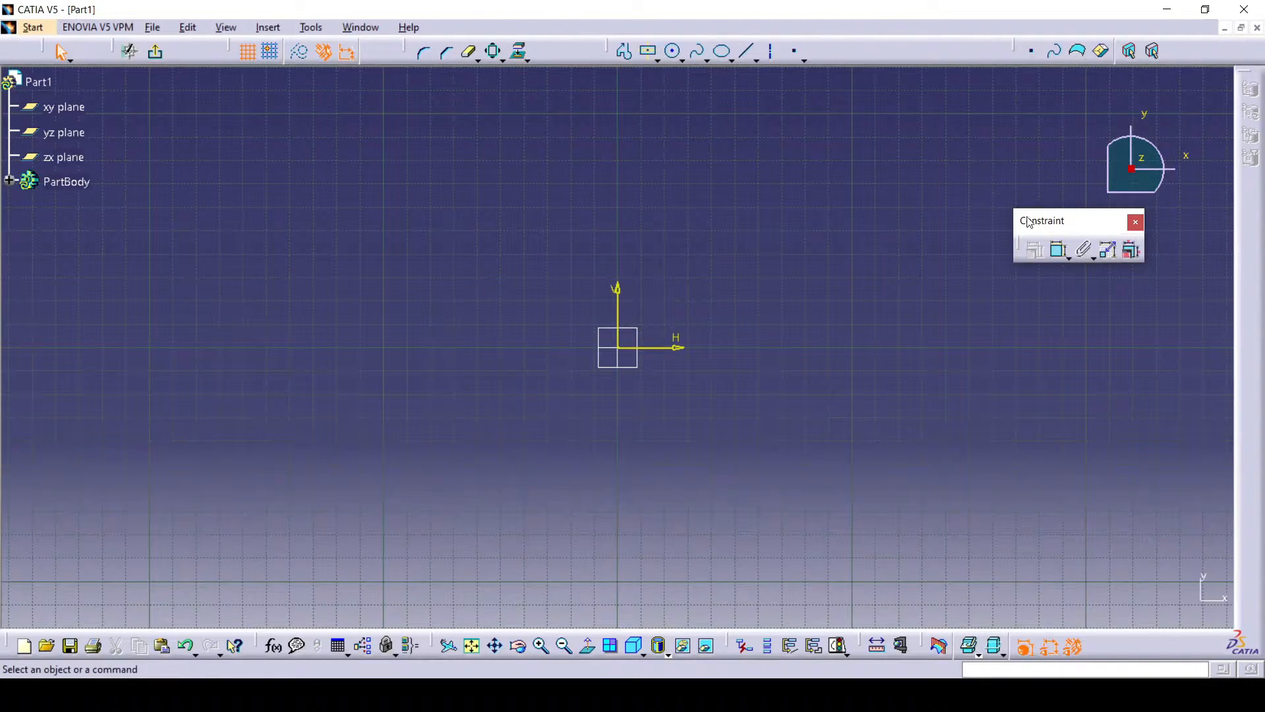
drag(1038, 220, 873, 49)
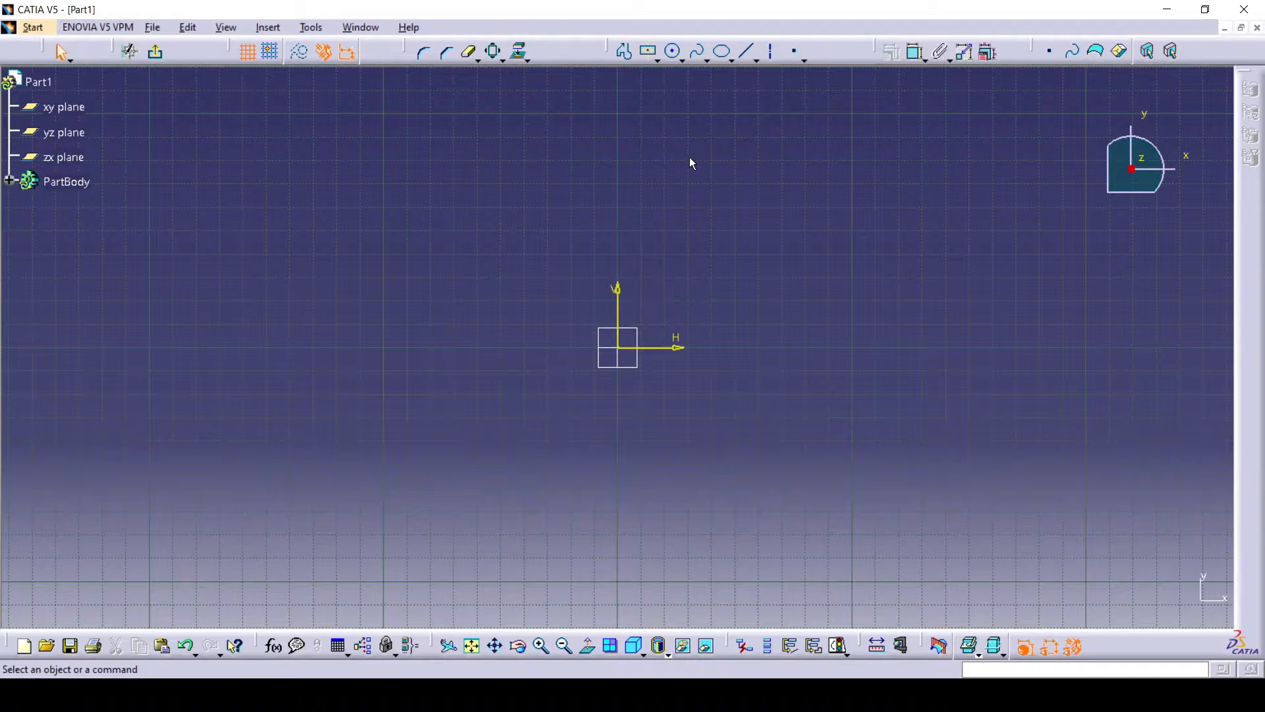
- Draw a closed, irregular ten-sided outline around the sketch origin with the Profile tool
click(625, 53)
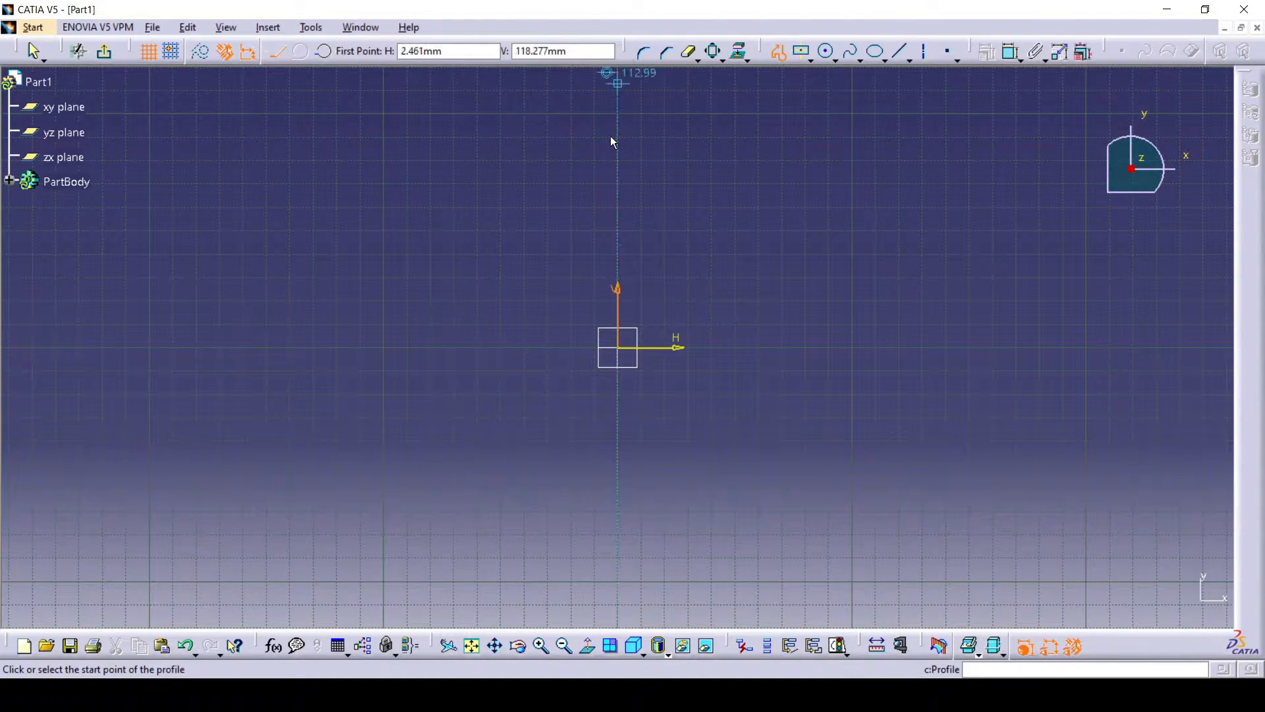
click(385, 304)
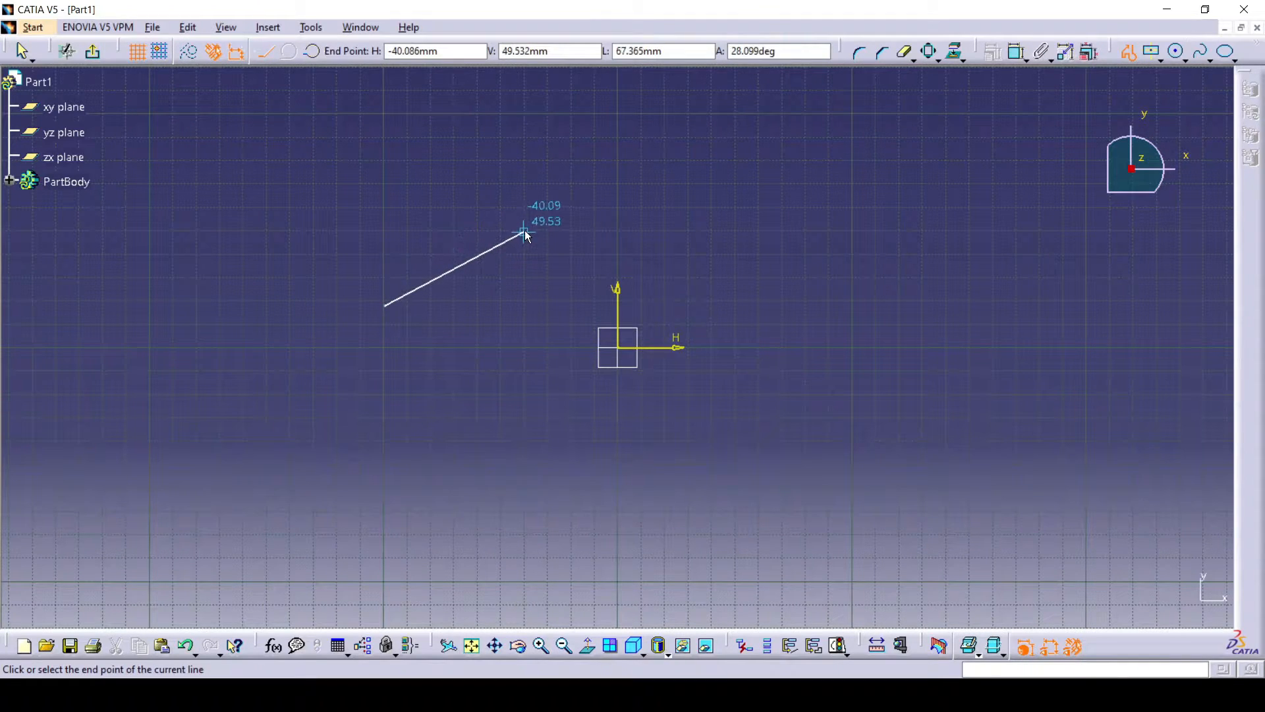
click(542, 226)
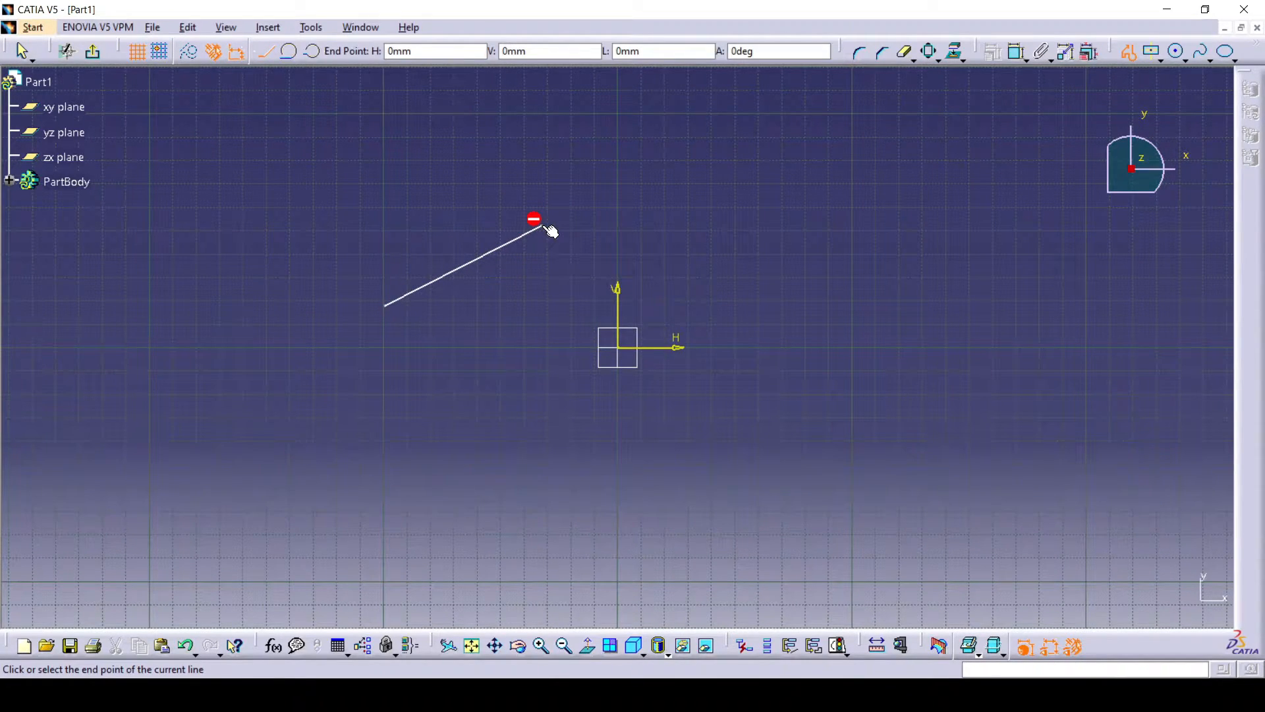
click(725, 264)
click(779, 411)
click(690, 473)
click(551, 426)
click(490, 481)
click(400, 446)
click(328, 438)
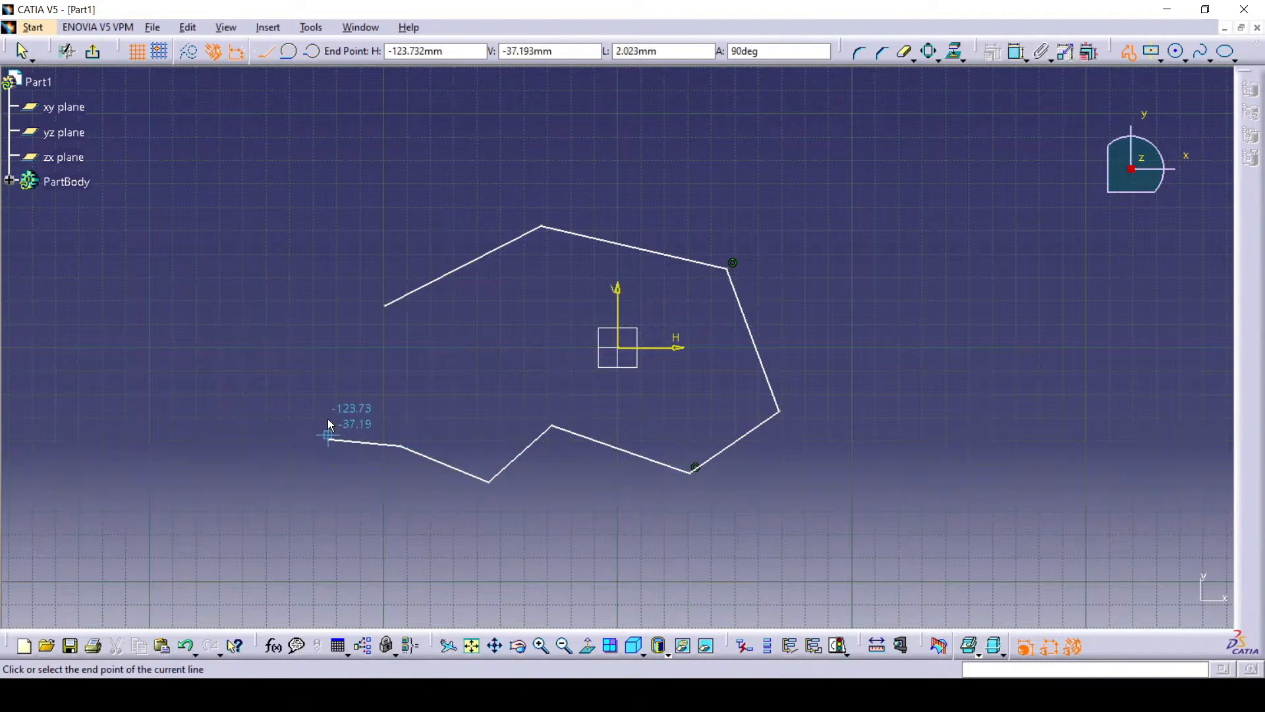
click(328, 376)
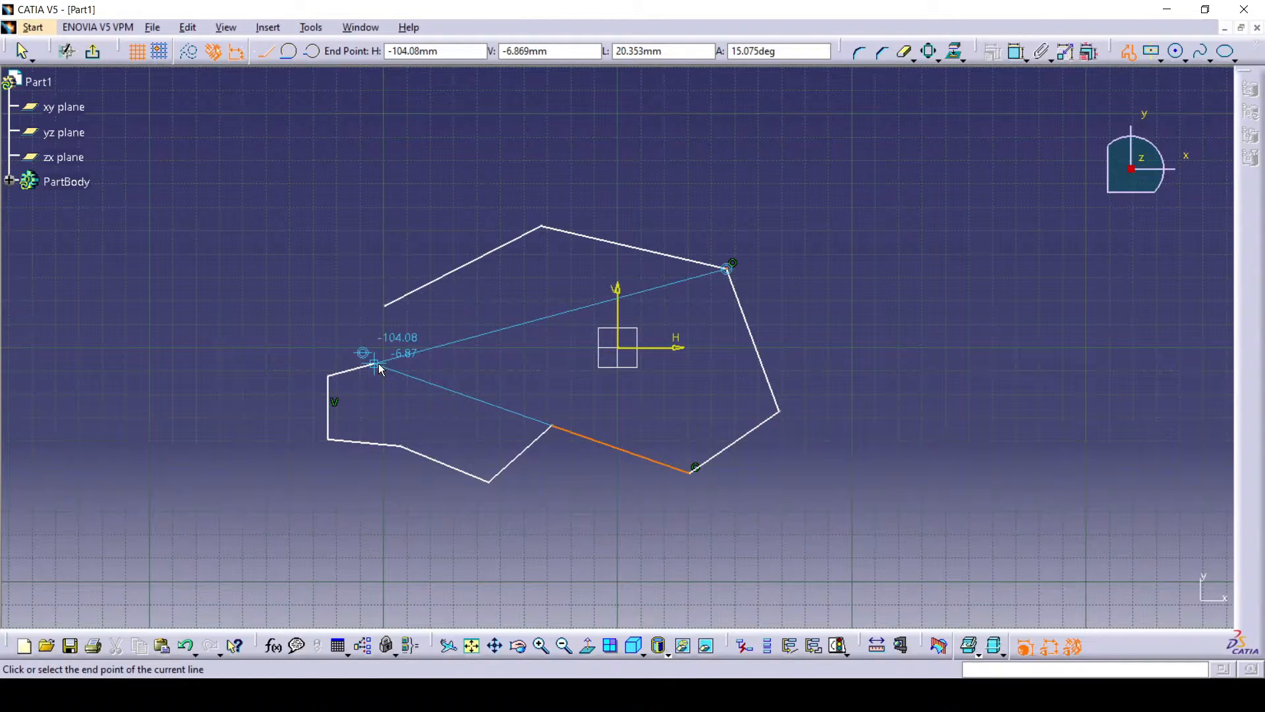
click(386, 306)
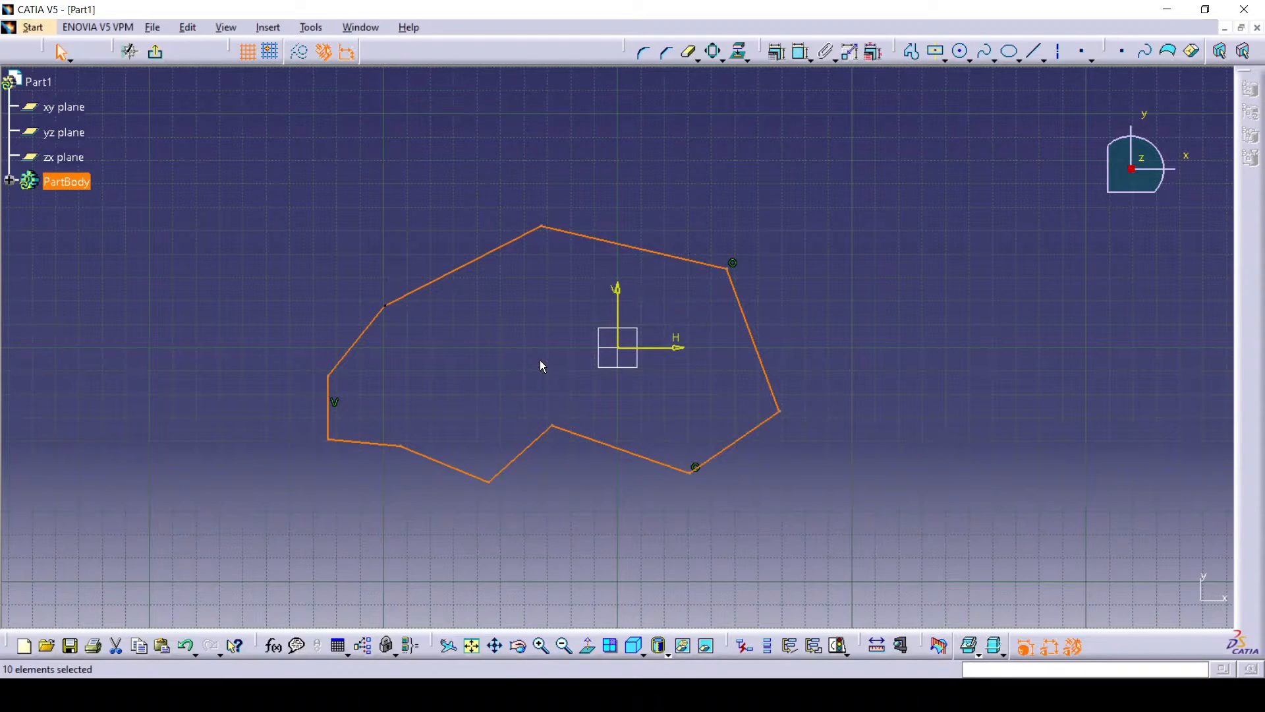
- Pan, rotate and zoom the view to examine the sketched outline from different angles
mouse_move(539, 360)
middle_down()
mouse_move(679, 321)
mouse_move(572, 399)
mouse_move(667, 328)
mouse_move(572, 306)
mouse_move(632, 395)
mouse_move(648, 325)
mouse_move(583, 389)
mouse_move(646, 359)
mouse_move(603, 343)
mouse_move(621, 369)
mouse_move(608, 348)
mouse_move(596, 358)
mouse_move(618, 362)
middle_up()
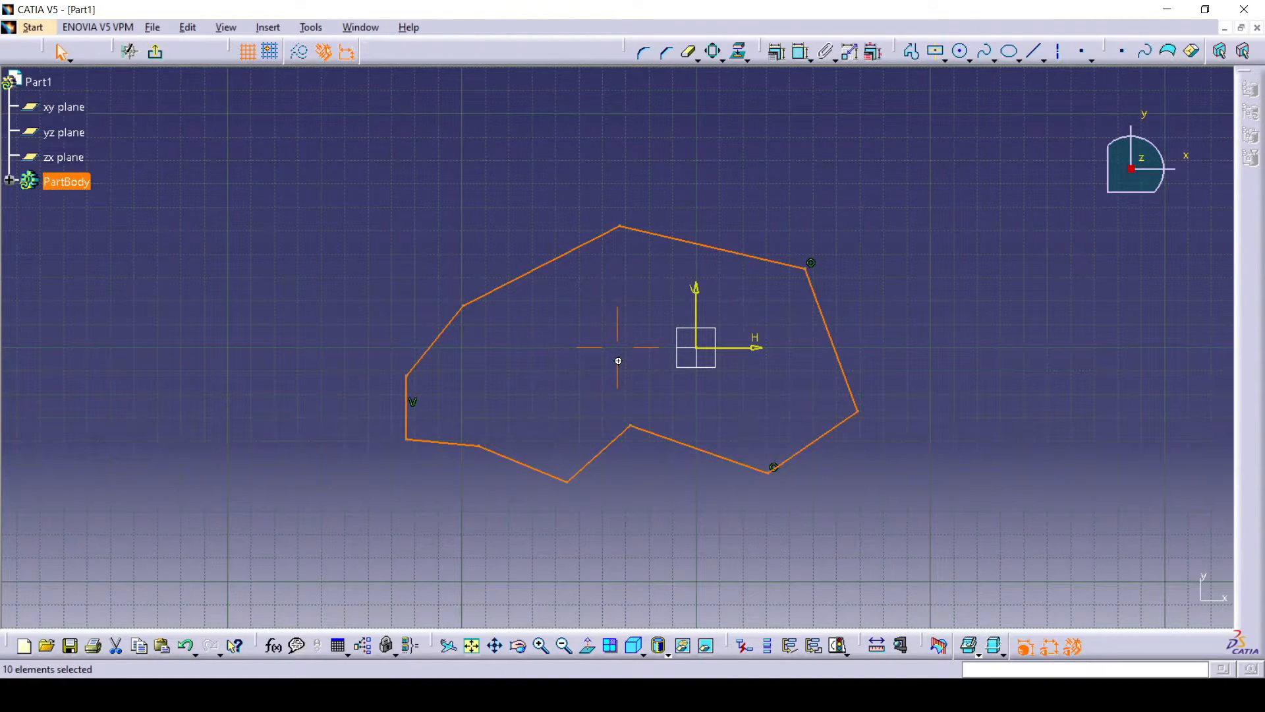
middle_drag(618, 360, 619, 366)
mouse_move(618, 366)
middle_down()
mouse_move(579, 350)
mouse_move(556, 257)
mouse_move(621, 234)
mouse_move(647, 270)
mouse_move(619, 319)
mouse_move(556, 345)
mouse_move(506, 414)
mouse_move(670, 387)
mouse_move(646, 296)
mouse_move(584, 288)
mouse_move(570, 361)
mouse_move(599, 374)
middle_up()
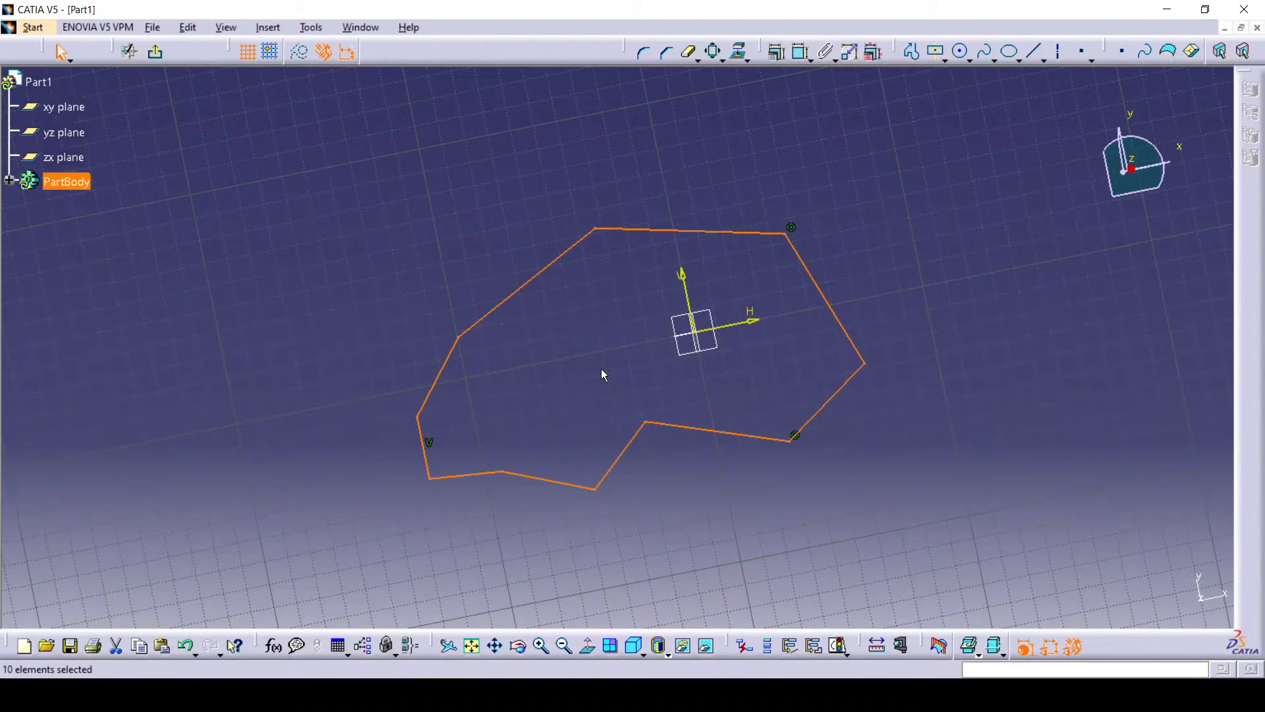
middle_drag(601, 369, 601, 369)
click(601, 369)
mouse_move(601, 368)
middle_down()
mouse_move(619, 319)
mouse_move(618, 371)
middle_up()
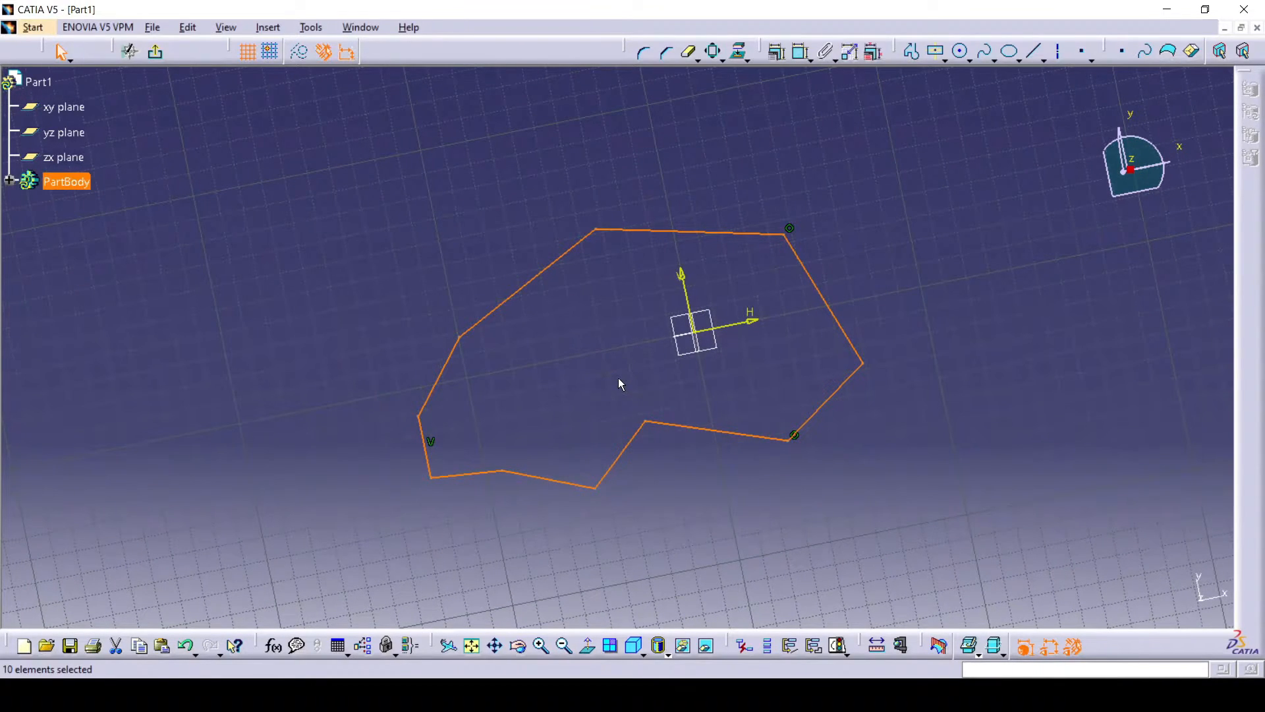
mouse_move(618, 378)
middle_down()
mouse_move(606, 370)
mouse_move(605, 407)
mouse_move(600, 342)
mouse_move(683, 418)
mouse_move(698, 305)
mouse_move(631, 350)
middle_up()
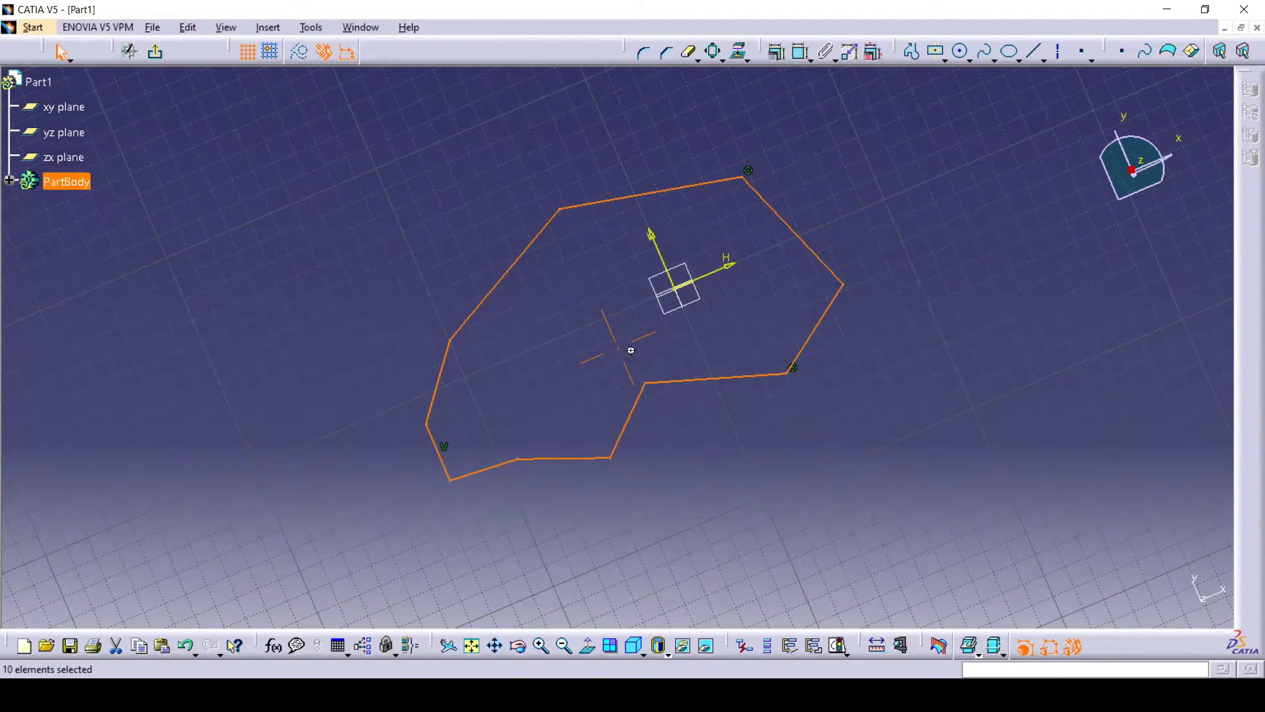
mouse_move(631, 350)
middle_down()
mouse_move(650, 294)
mouse_move(649, 331)
mouse_move(653, 291)
mouse_move(668, 326)
middle_up()
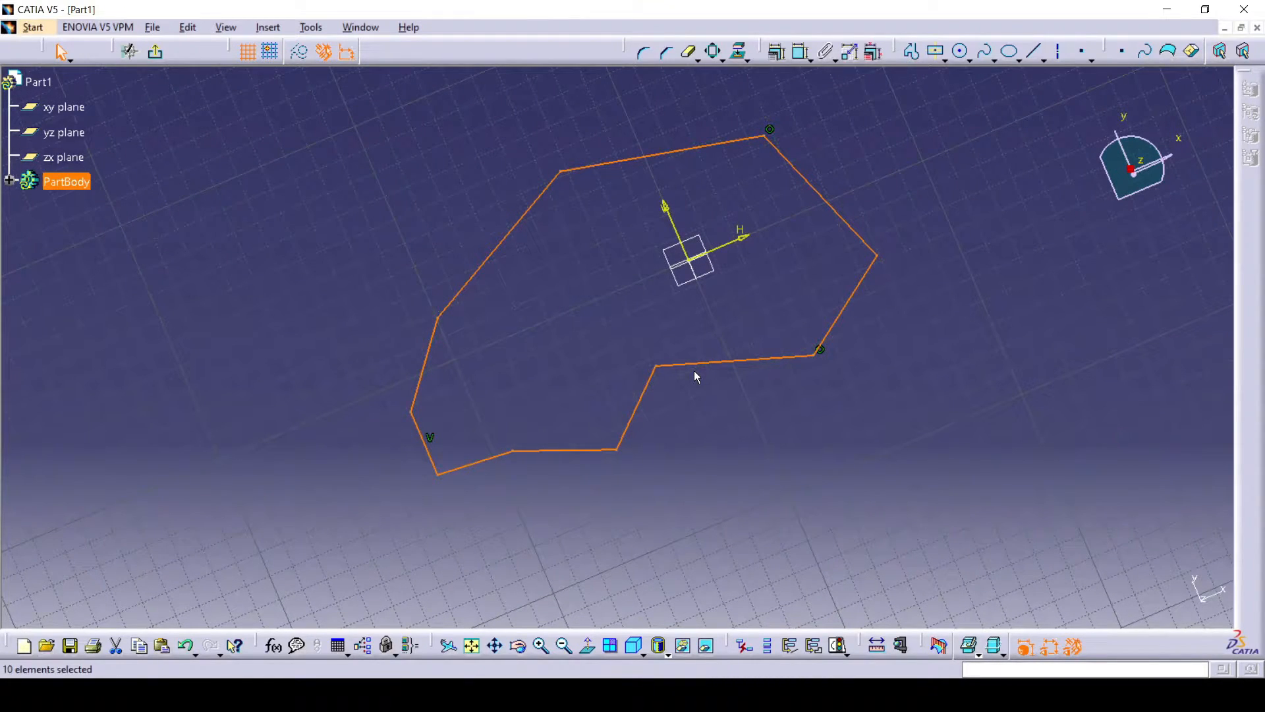
- Examine the outline zoomed in and out and in isometric view, finishing with the view normal to the sketch plane
click(542, 647)
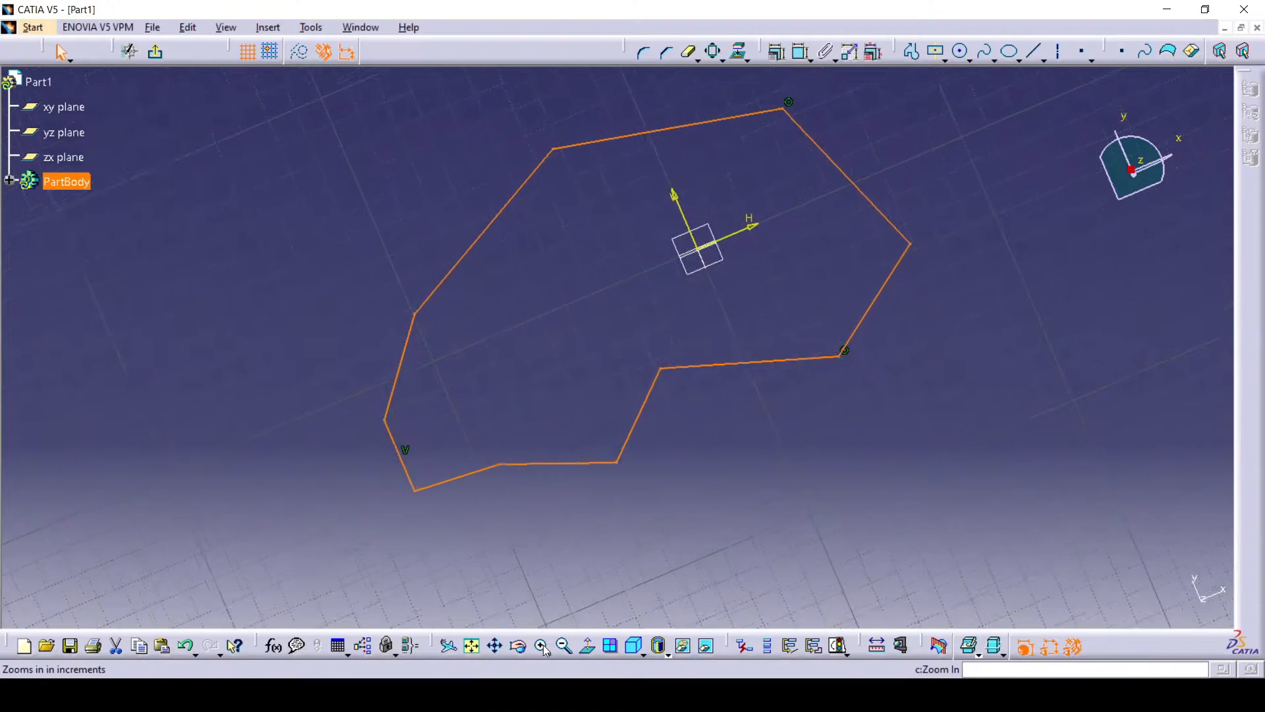
click(565, 646)
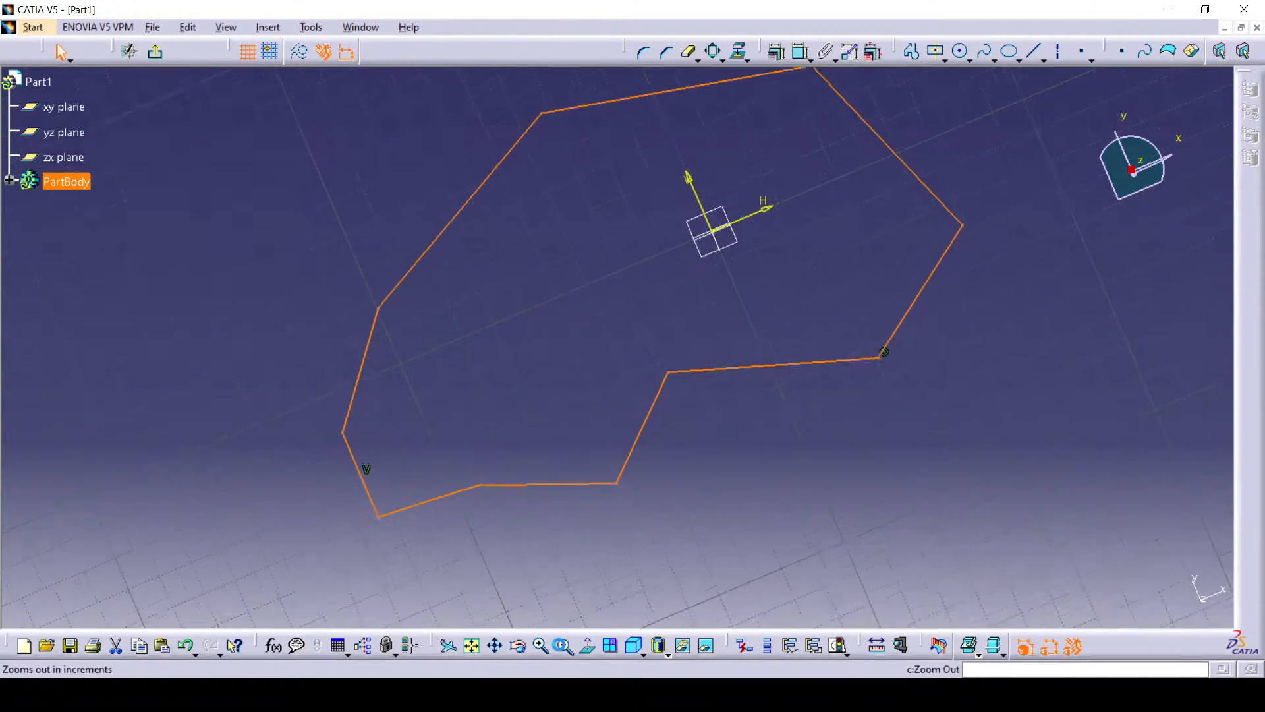
click(588, 649)
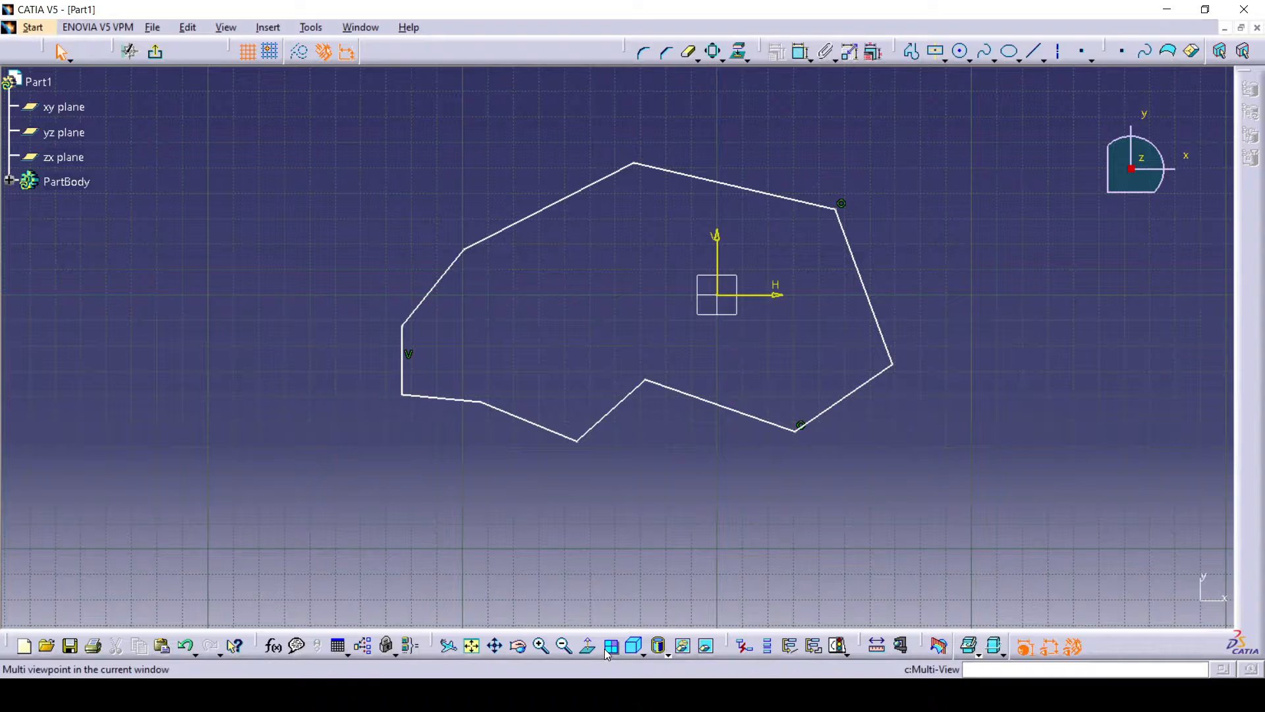
click(637, 653)
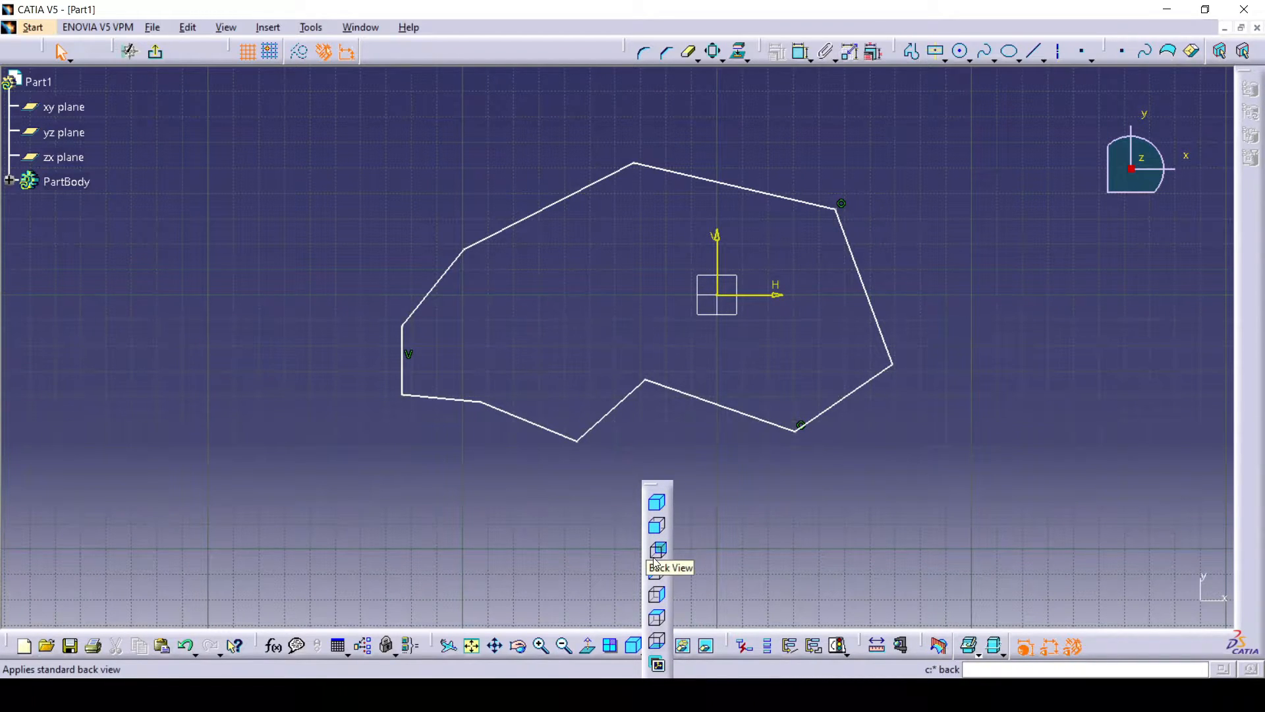
click(657, 502)
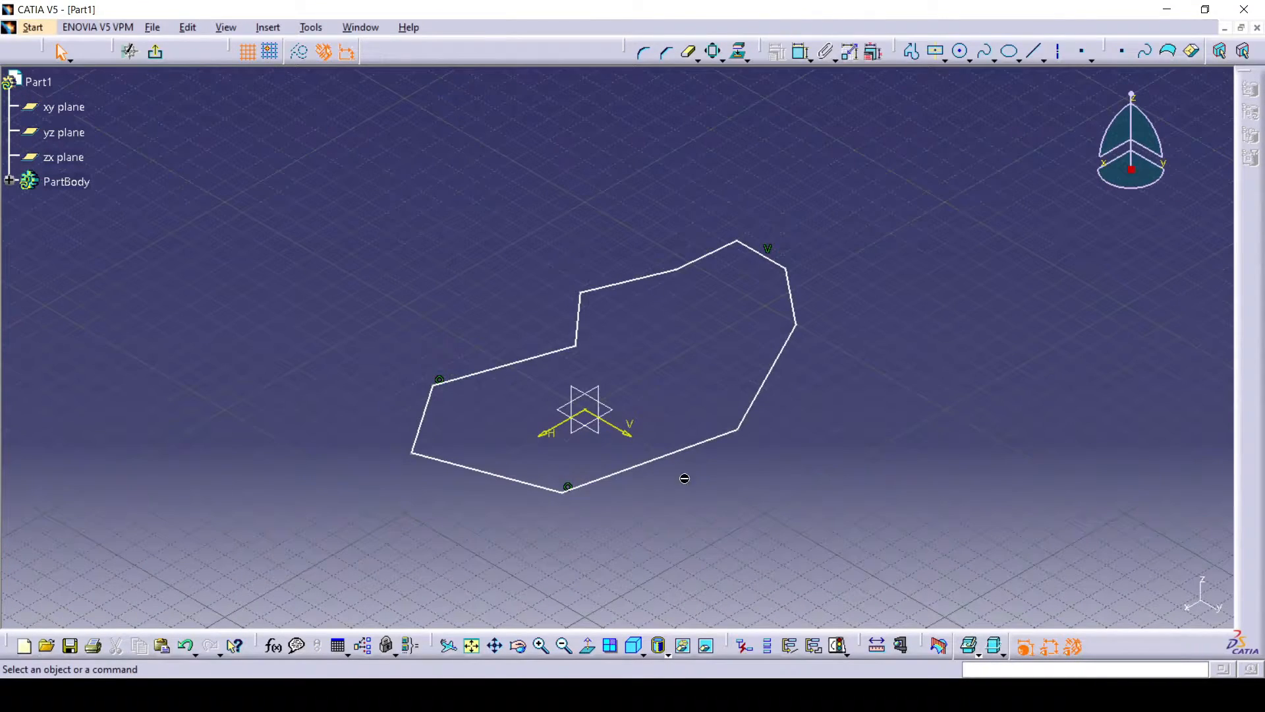
click(589, 648)
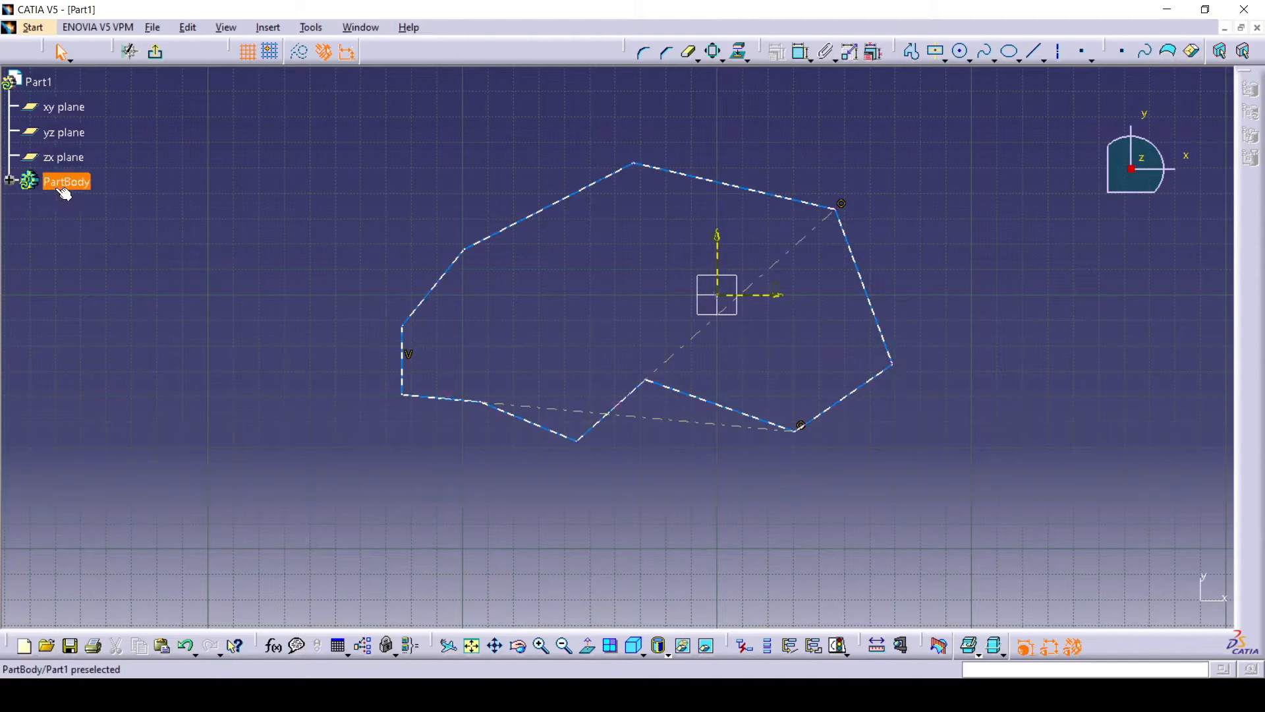
- Expand PartBody in the specification tree and delete the entire sketched outline
click(10, 185)
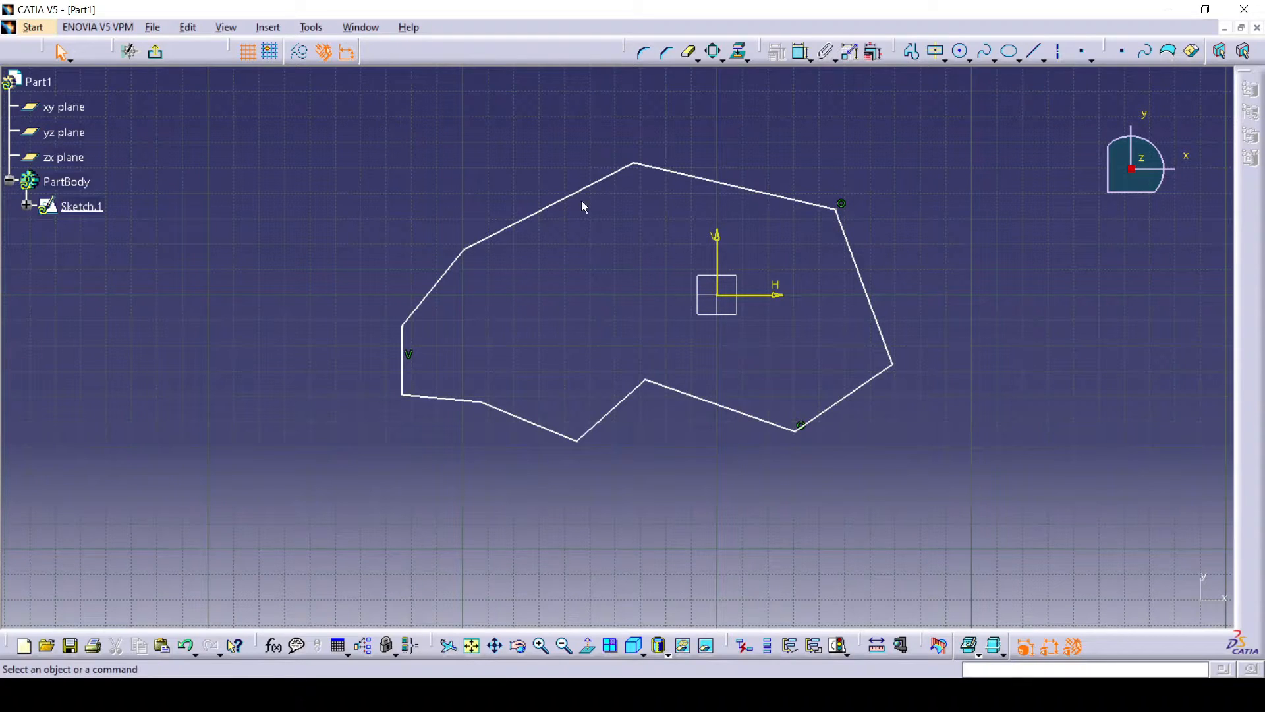
mouse_move(373, 118)
mouse_down()
mouse_move(542, 248)
mouse_move(924, 483)
mouse_up()
key(Delete)
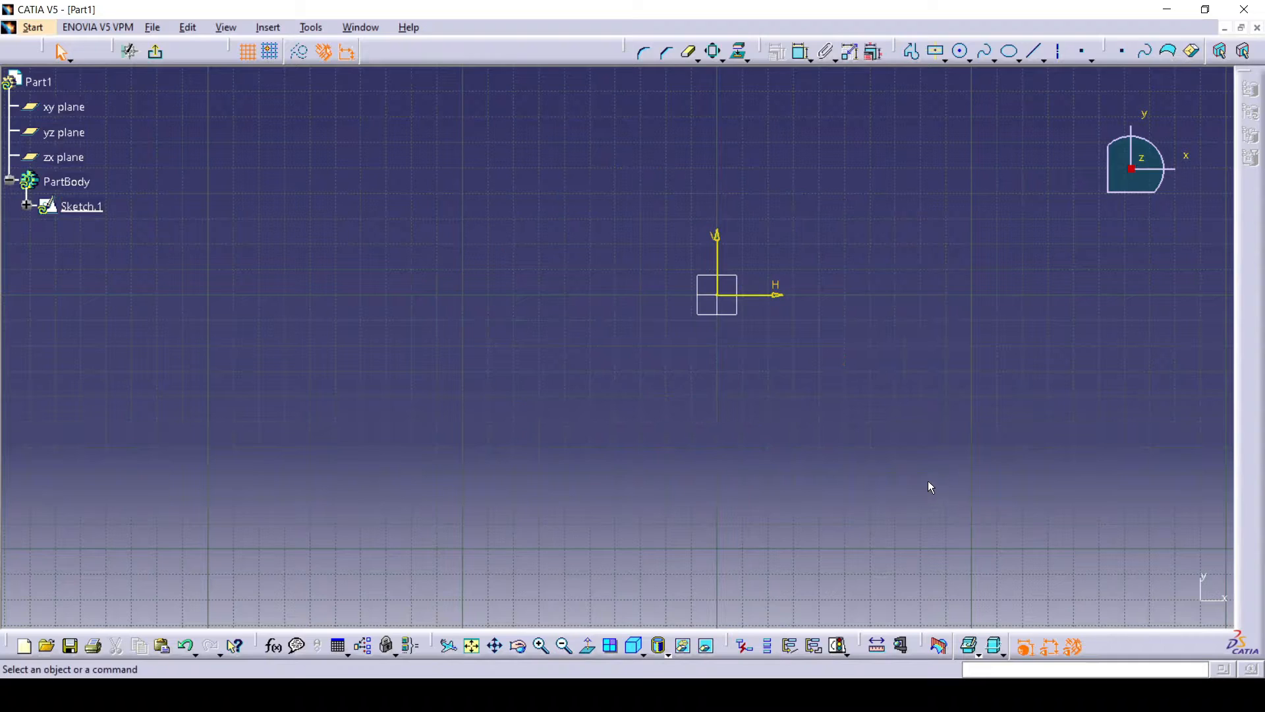
- Sketch a horizontal two-corner rectangle about 82.5 mm wide on the positive H side of the sketch origin
middle_drag(856, 312, 758, 362)
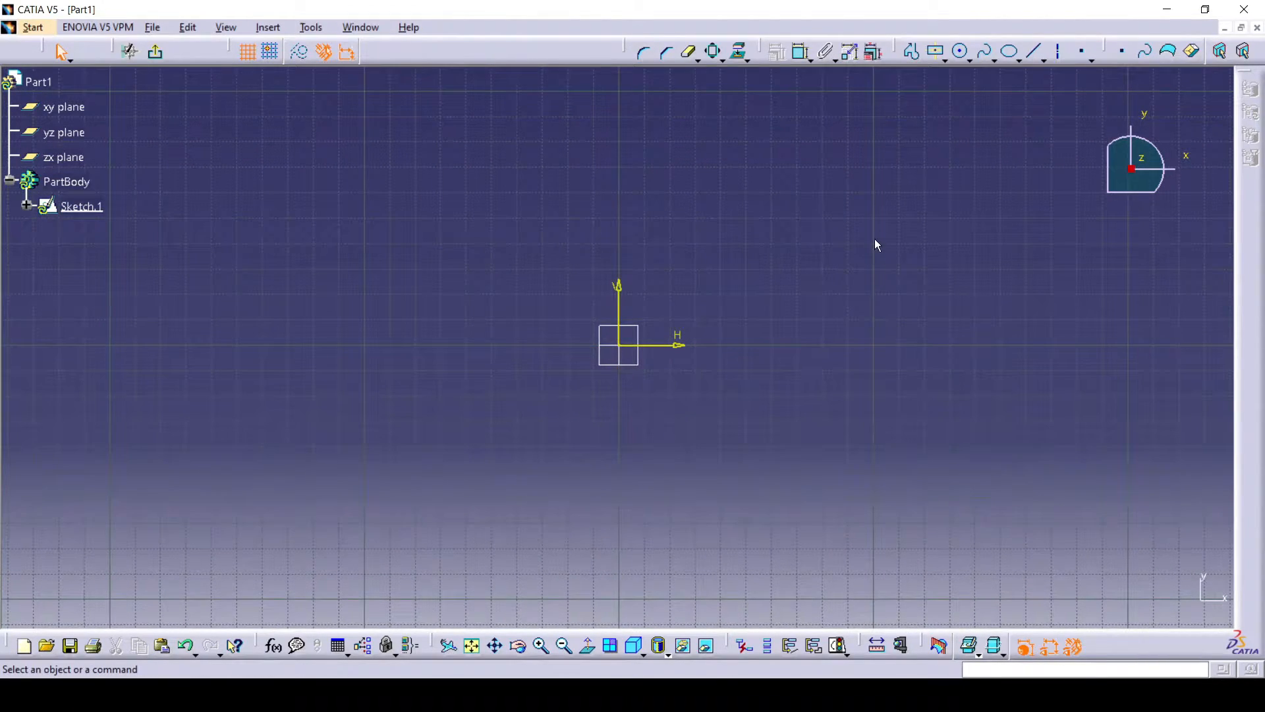
click(941, 61)
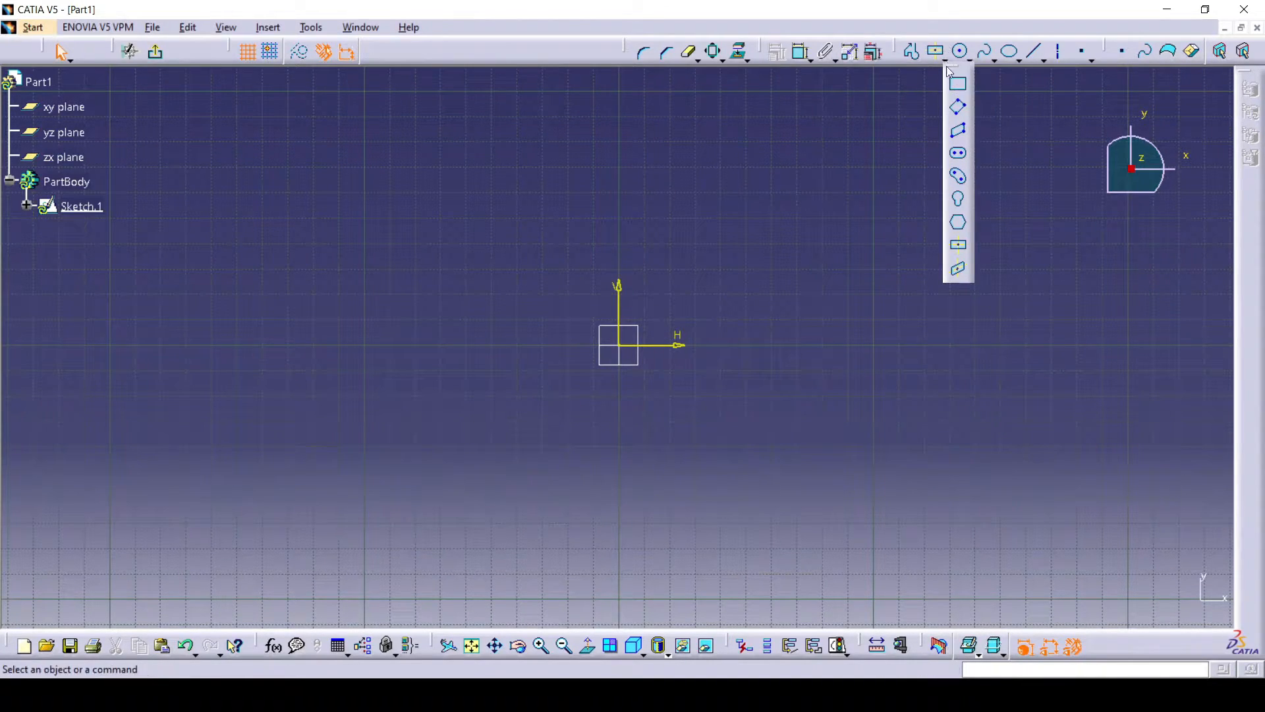
click(958, 85)
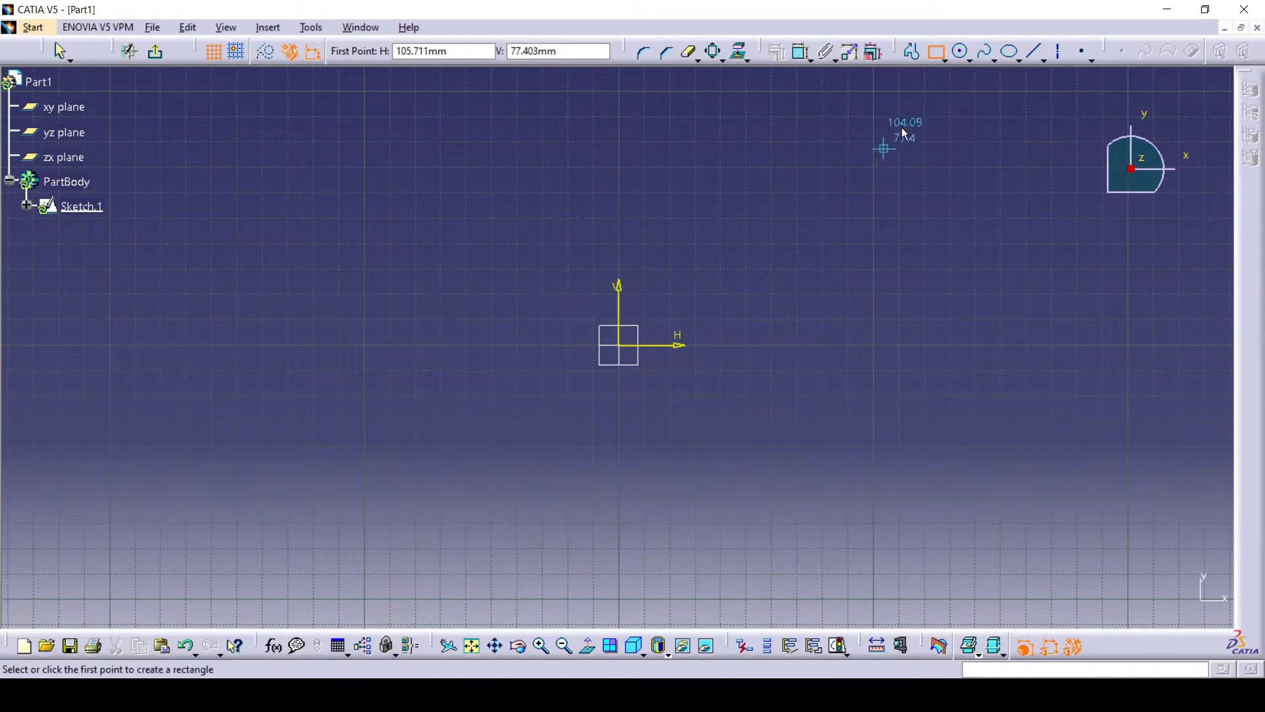
click(945, 62)
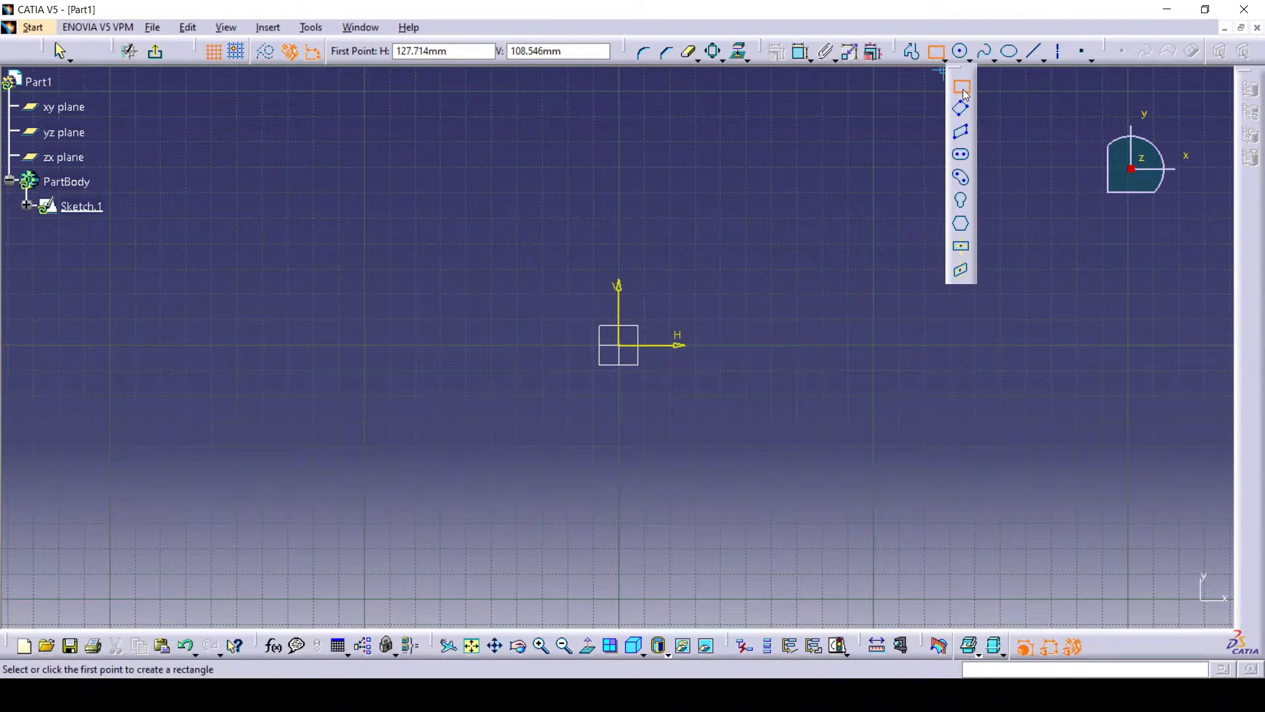
key(Escape)
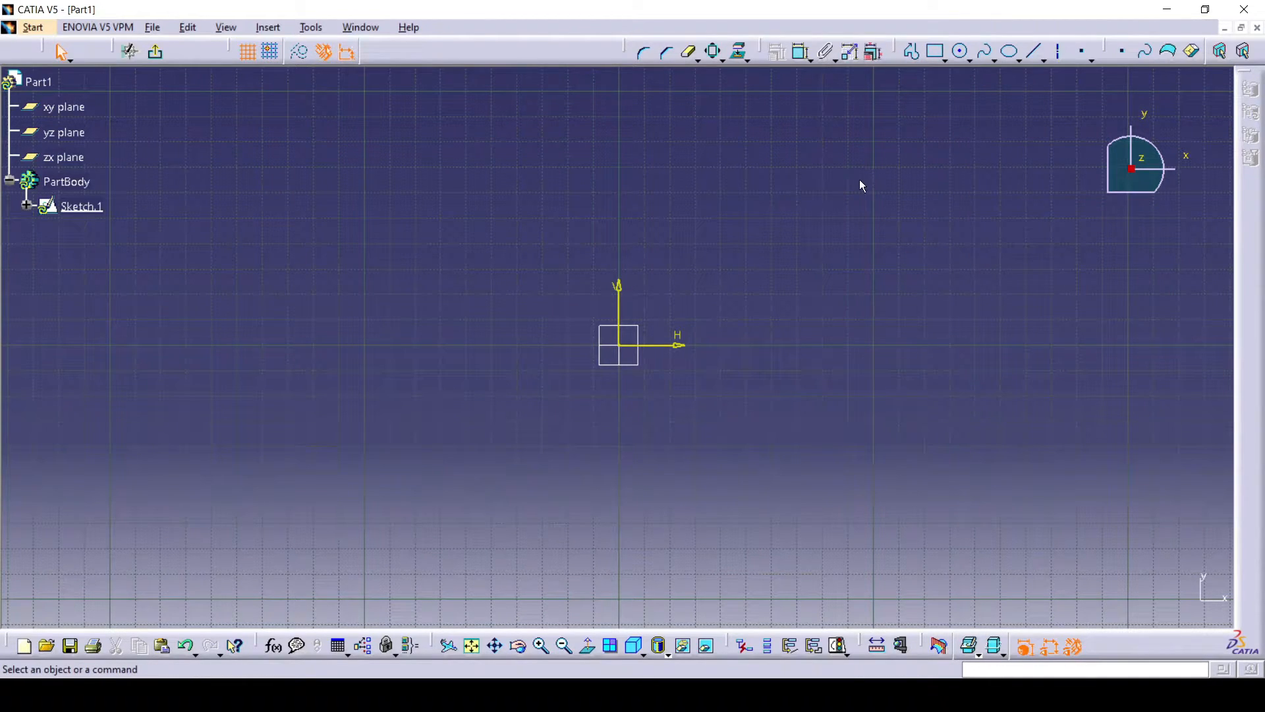
click(935, 51)
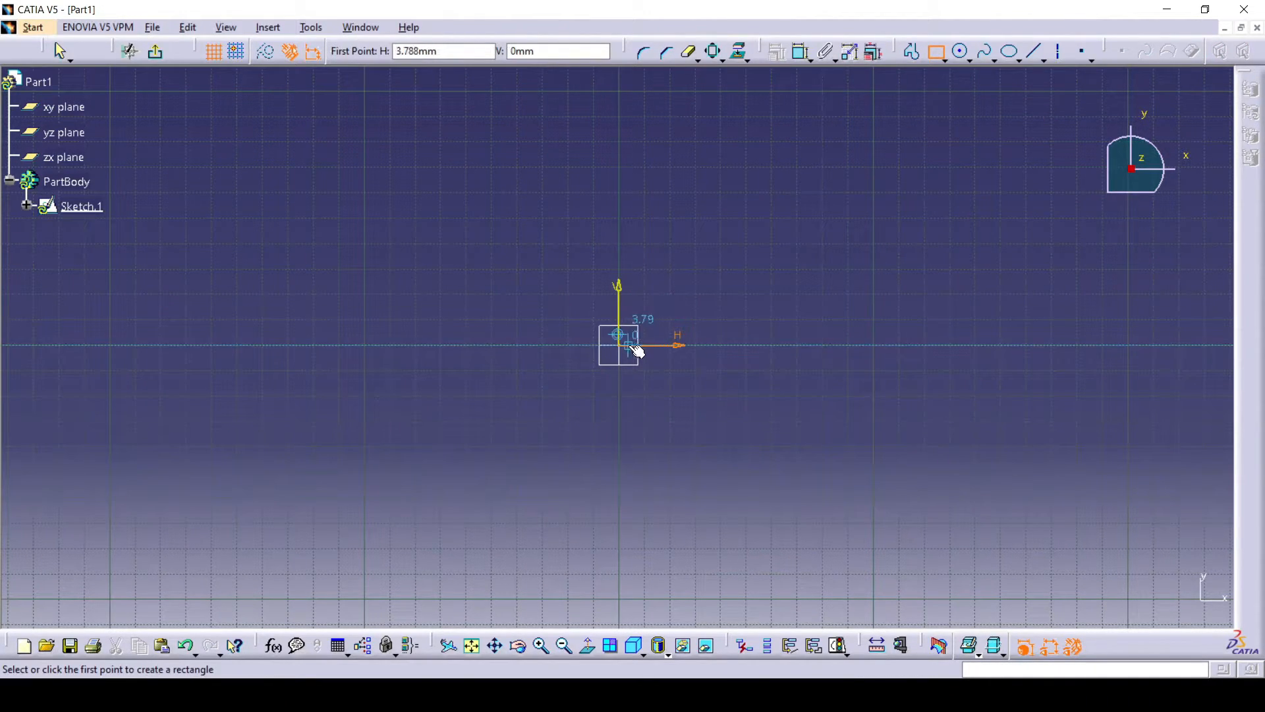
click(685, 290)
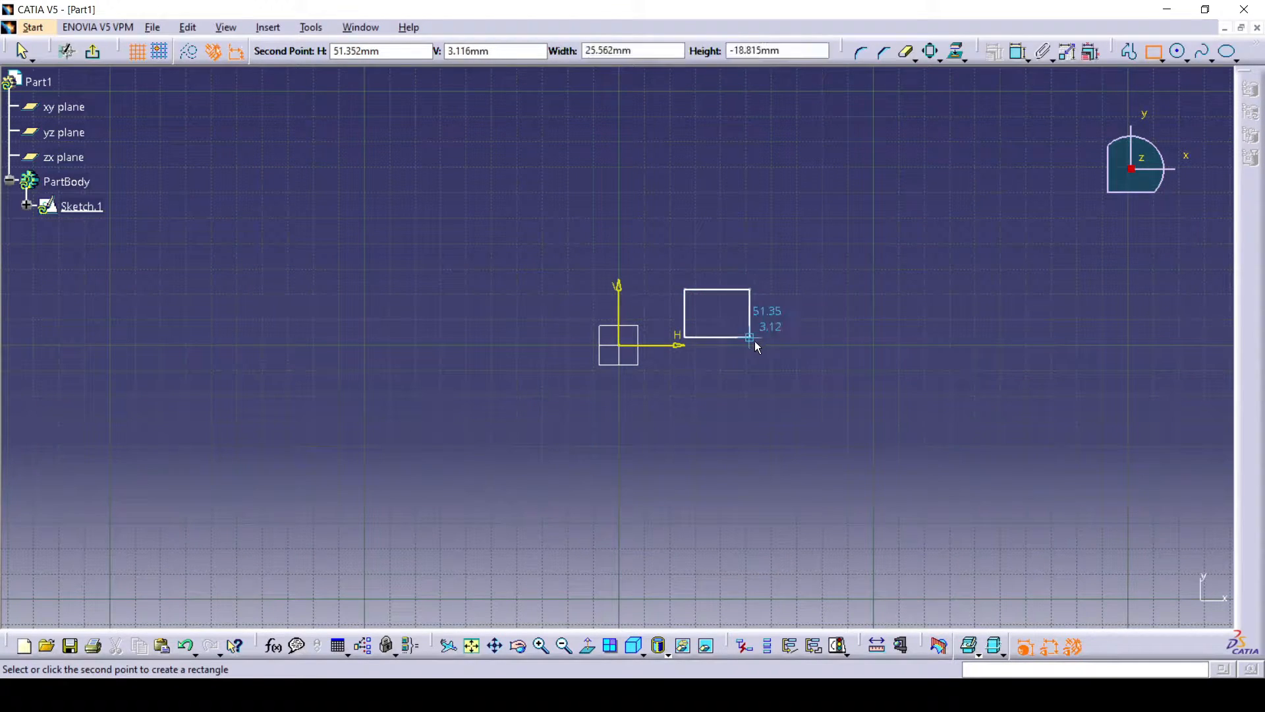
click(895, 427)
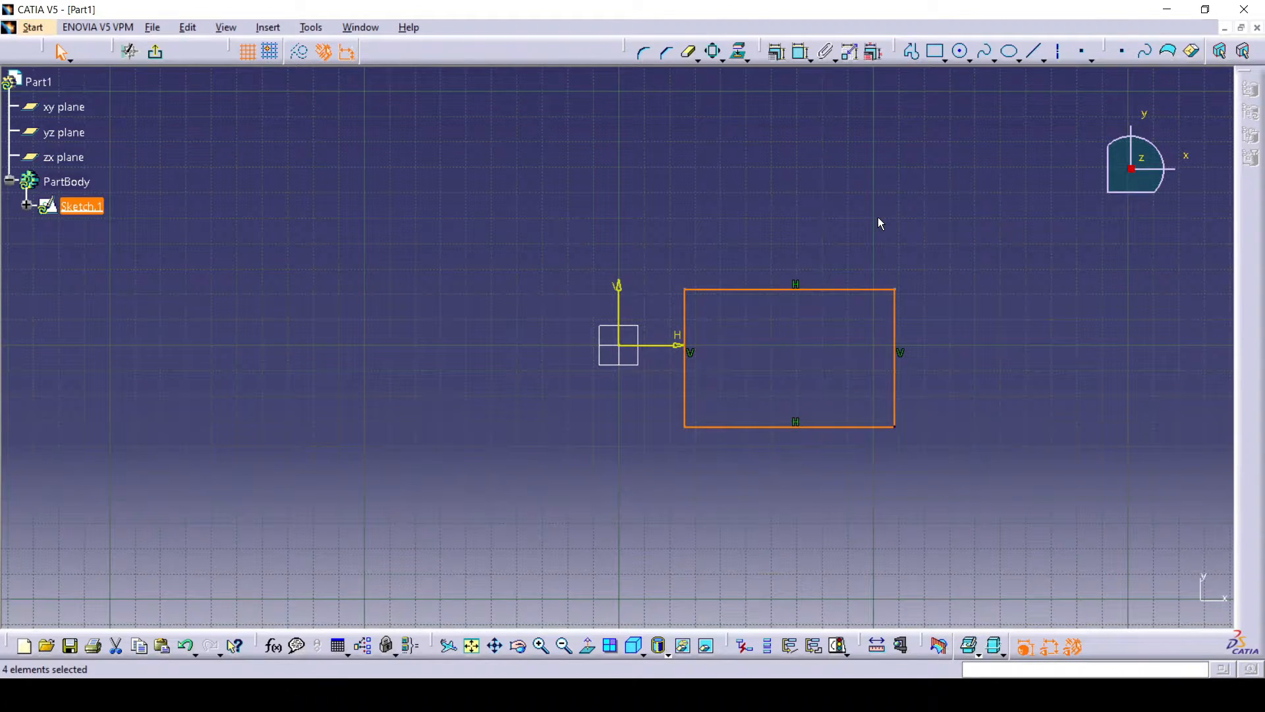
- Draw a tilted oriented rectangle on the negative H side of the sketch origin, its long sides rising toward the V axis
click(944, 60)
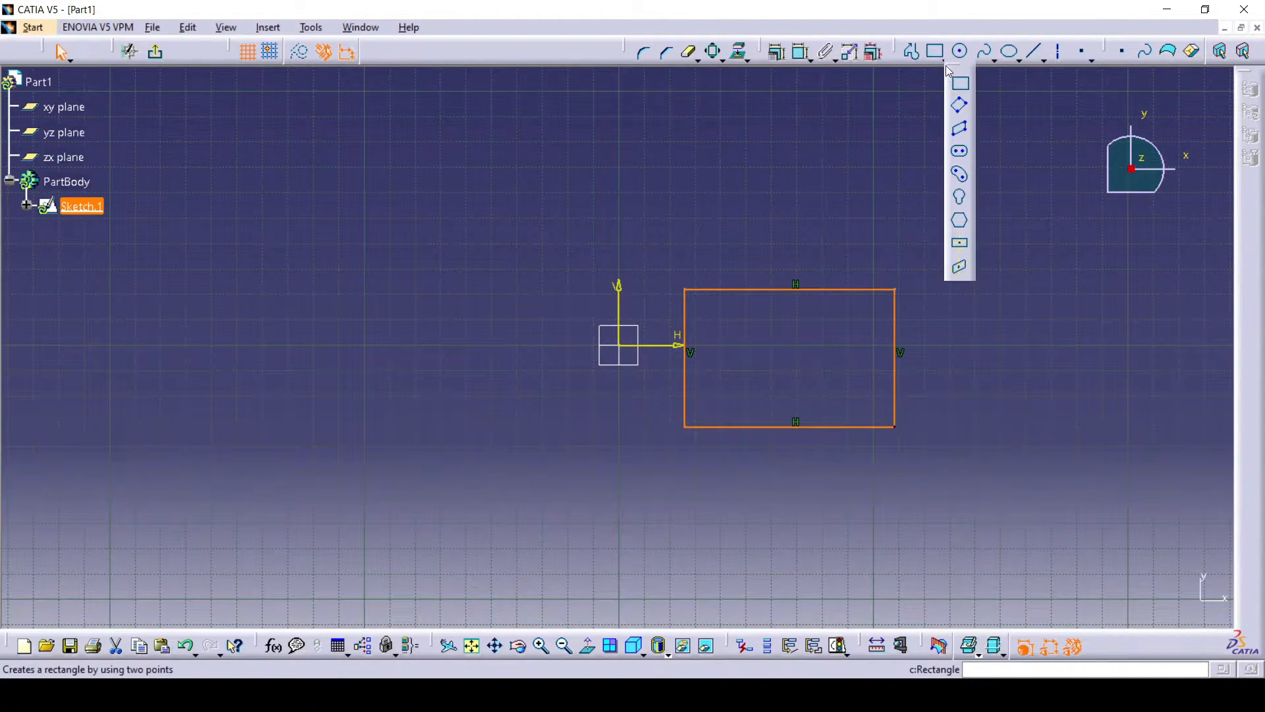
click(961, 109)
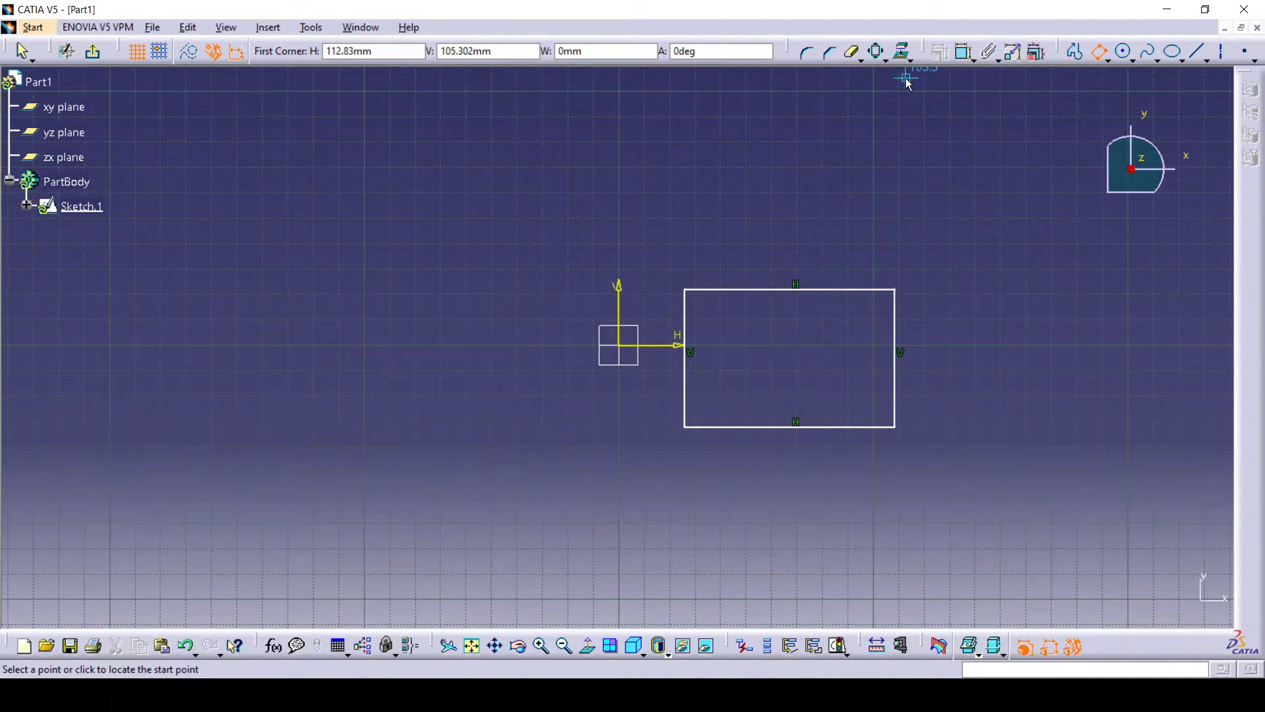
click(300, 365)
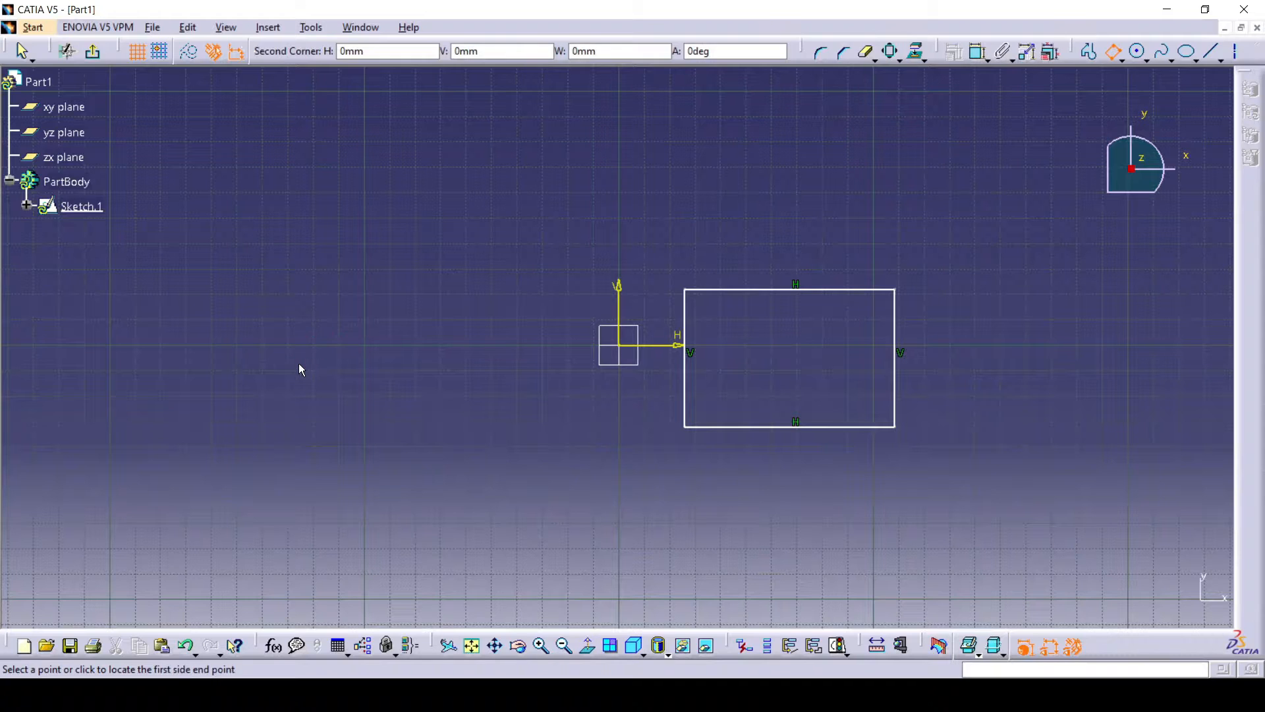
click(343, 424)
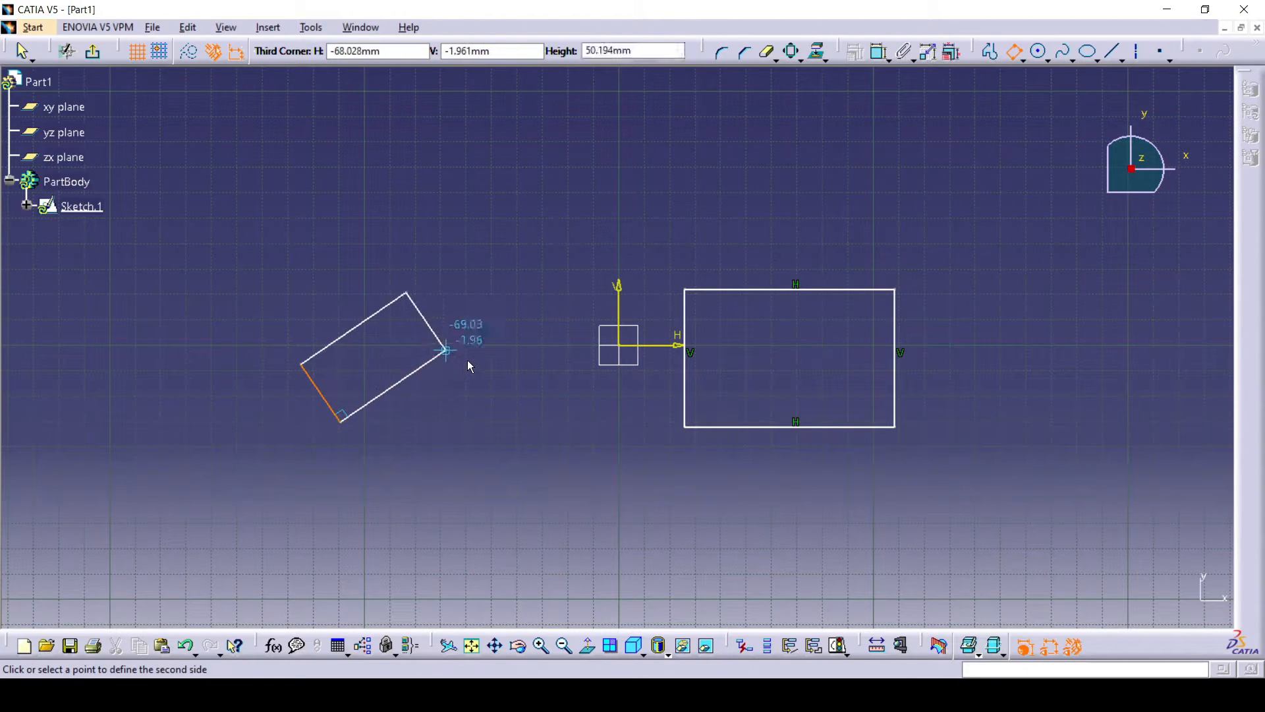
click(519, 305)
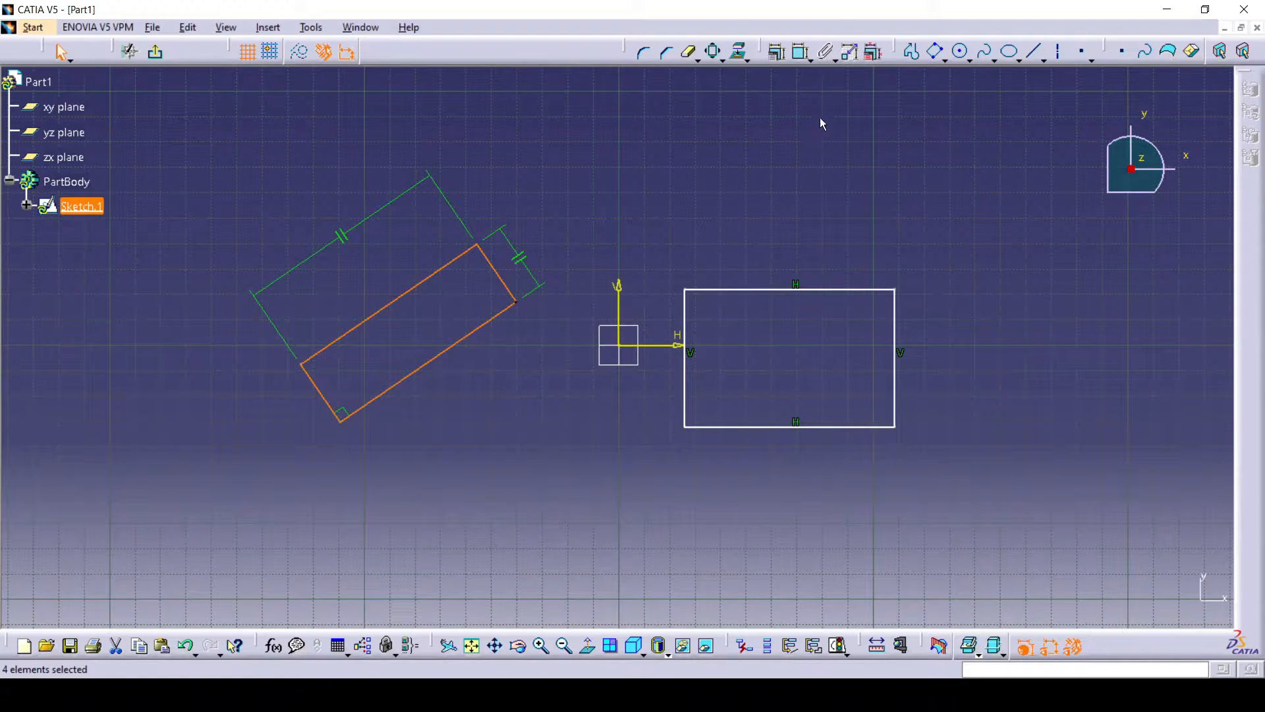
- Draw a slightly rotated hexagon just beyond the first rectangle on the positive H side, without touching it
click(946, 59)
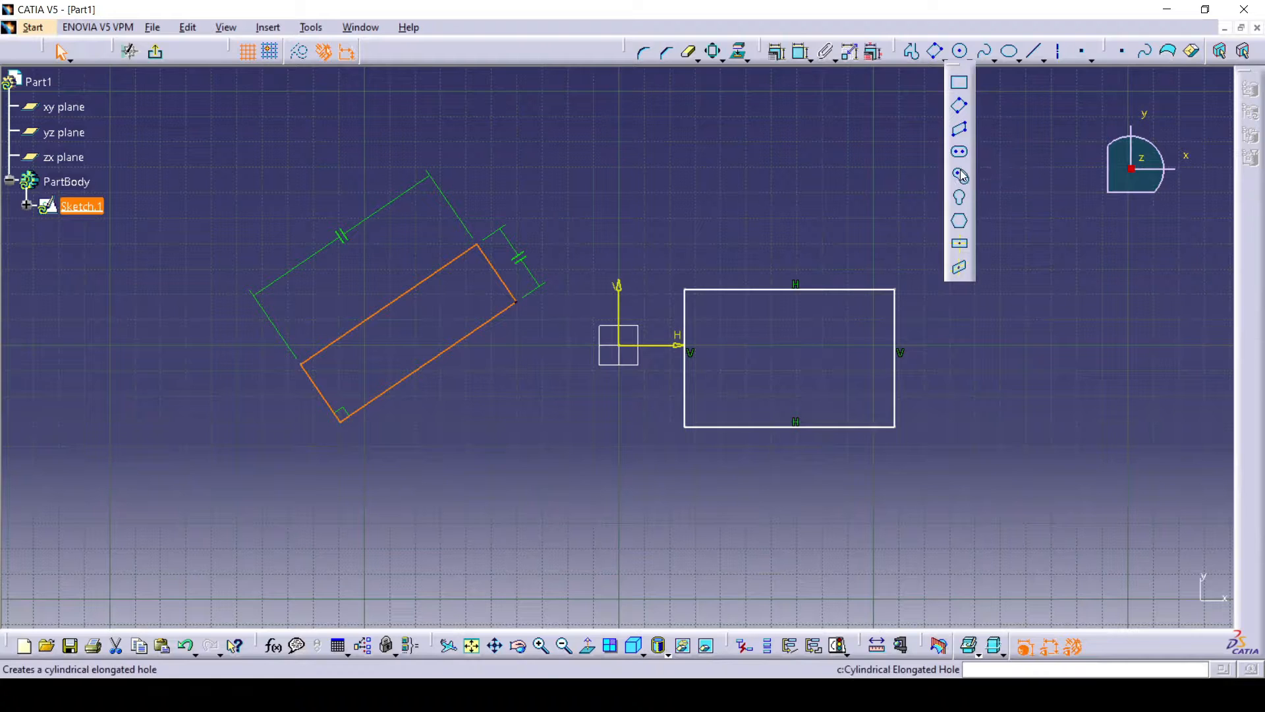
click(964, 227)
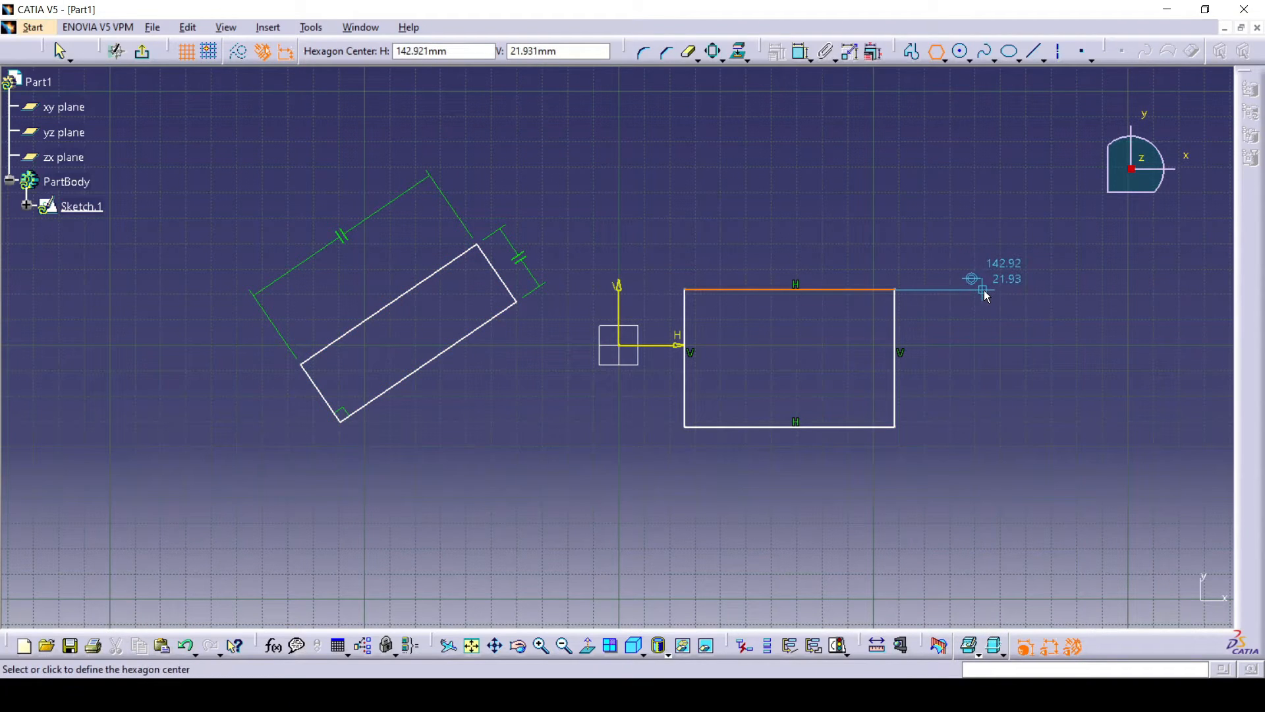
click(985, 319)
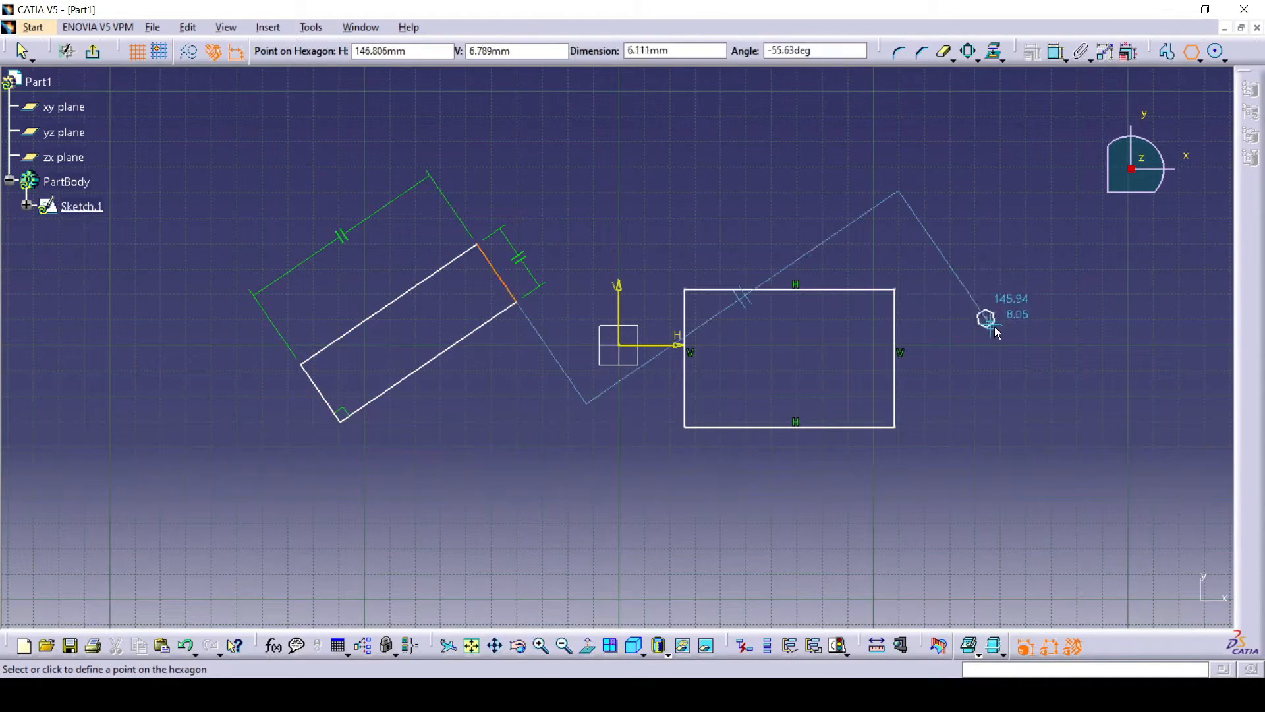
click(1036, 348)
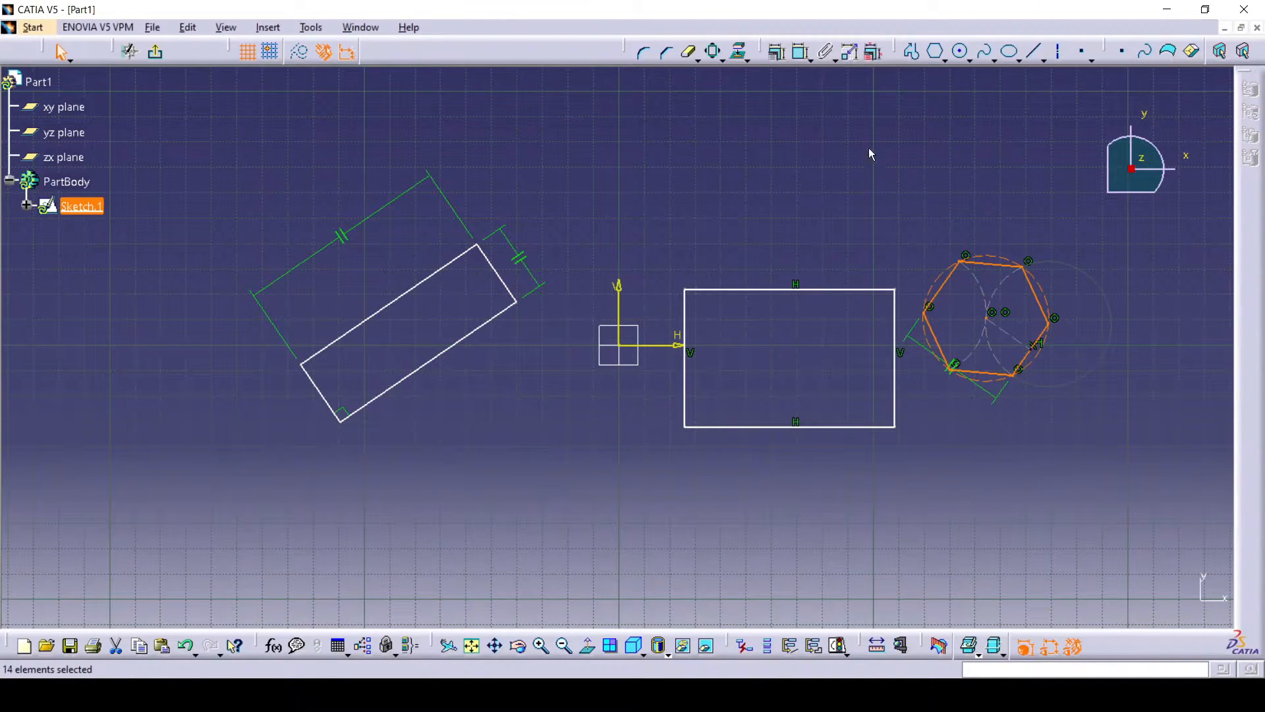
- Draw a centered rectangle below the sketch origin, with its centre slightly to the negative H side
click(944, 60)
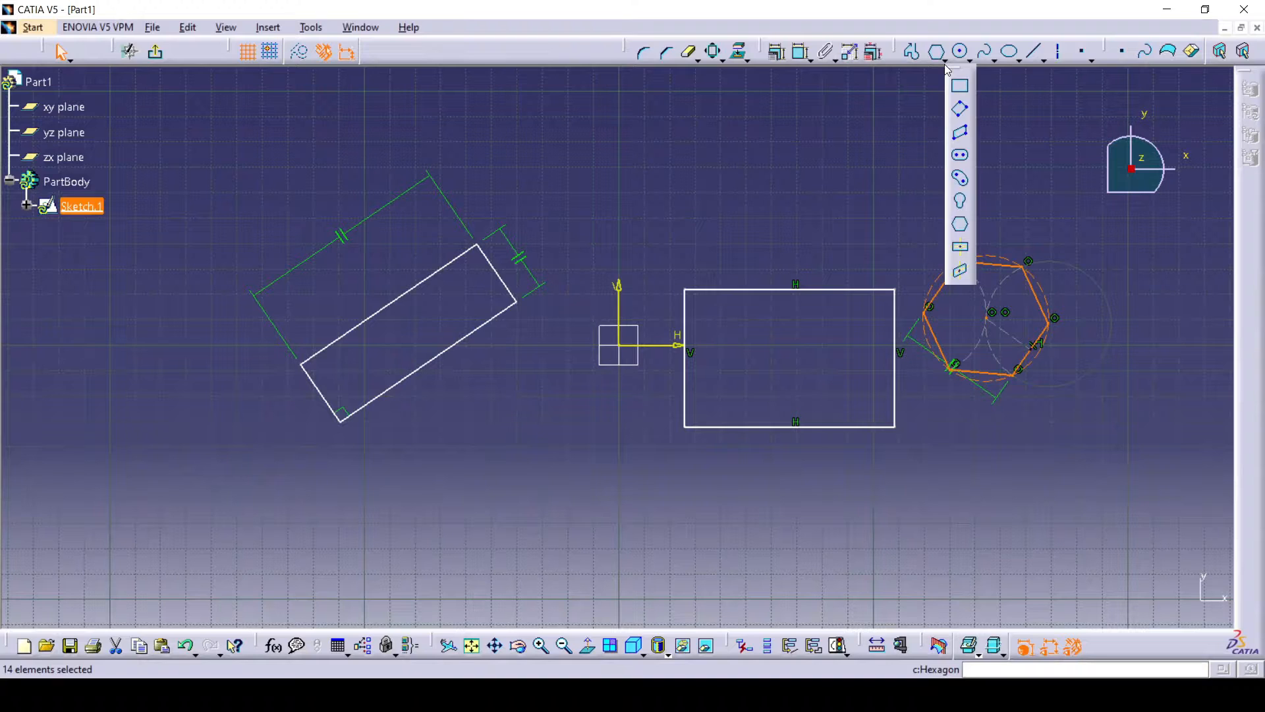
click(961, 251)
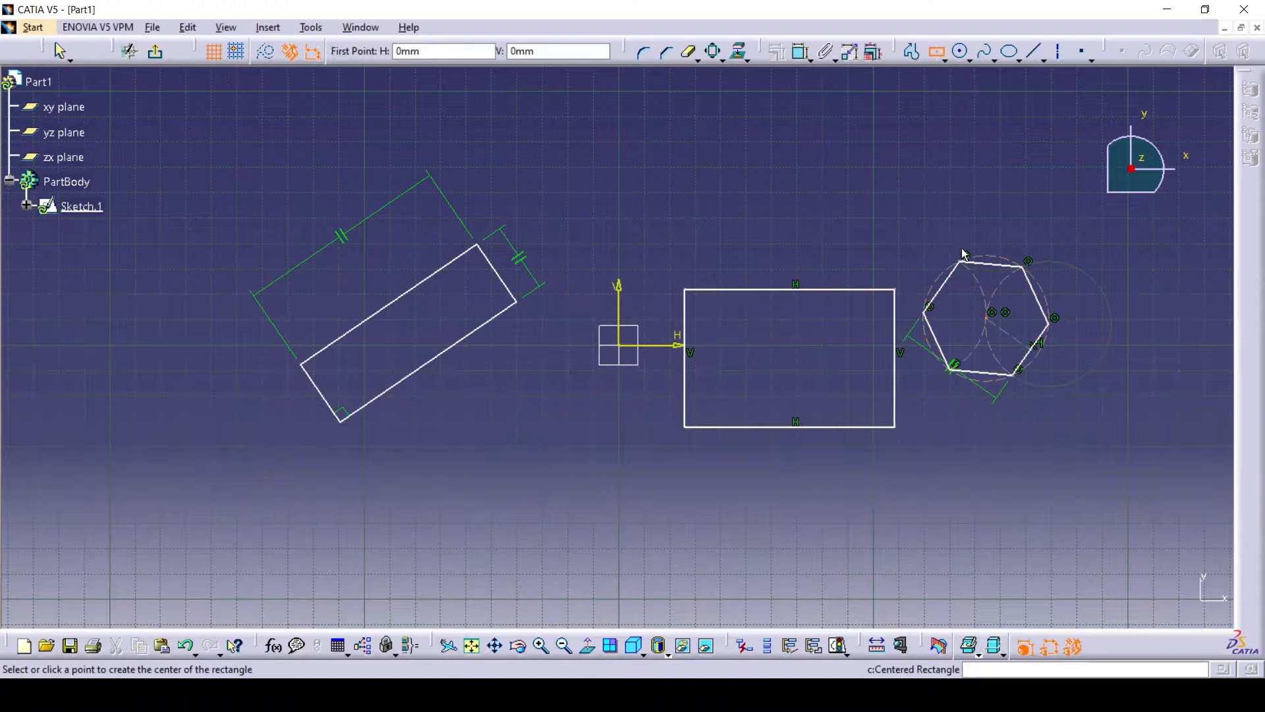
click(591, 501)
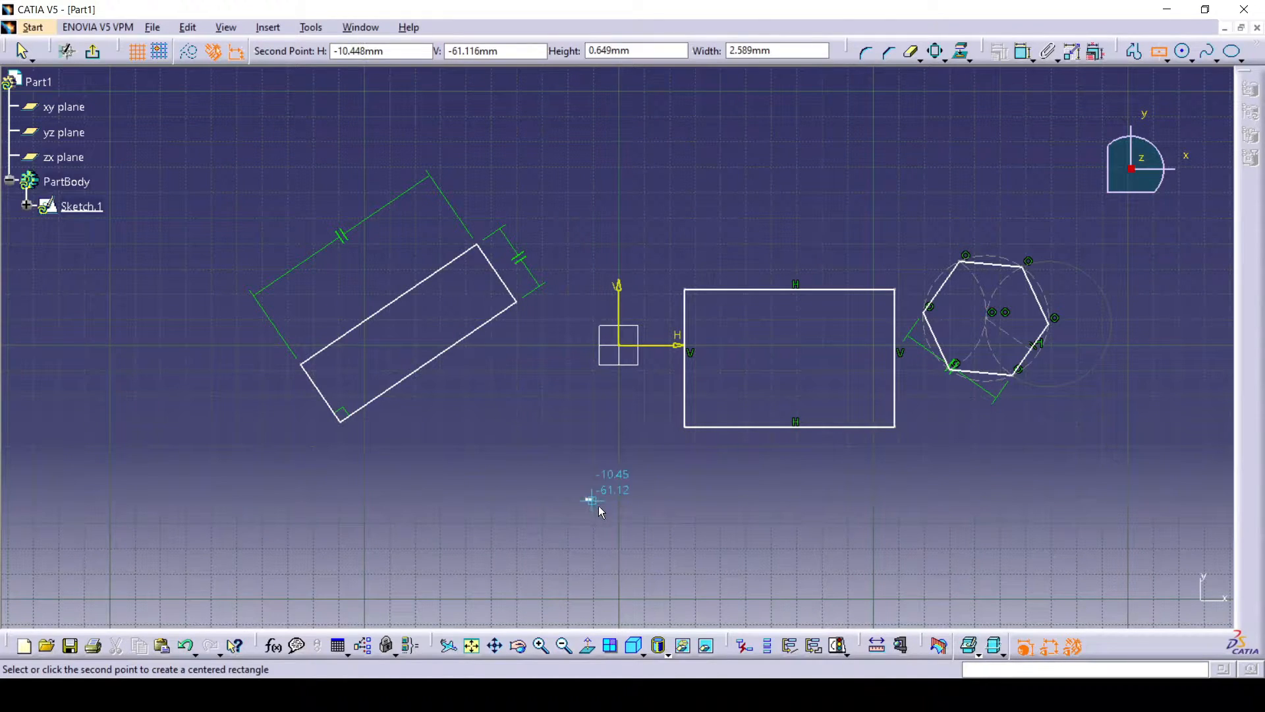
click(665, 552)
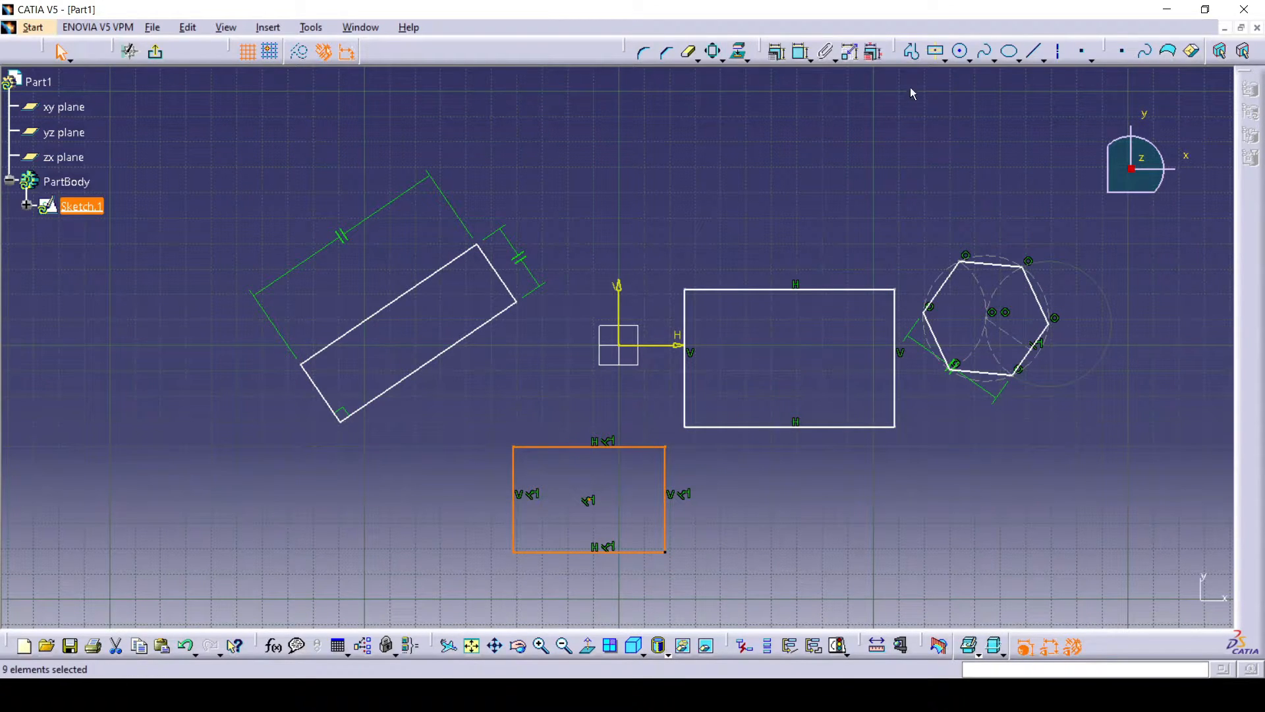
click(945, 60)
- Dimension the upper edge of the first rectangle with a Constraint and set its length to 50 mm
click(803, 58)
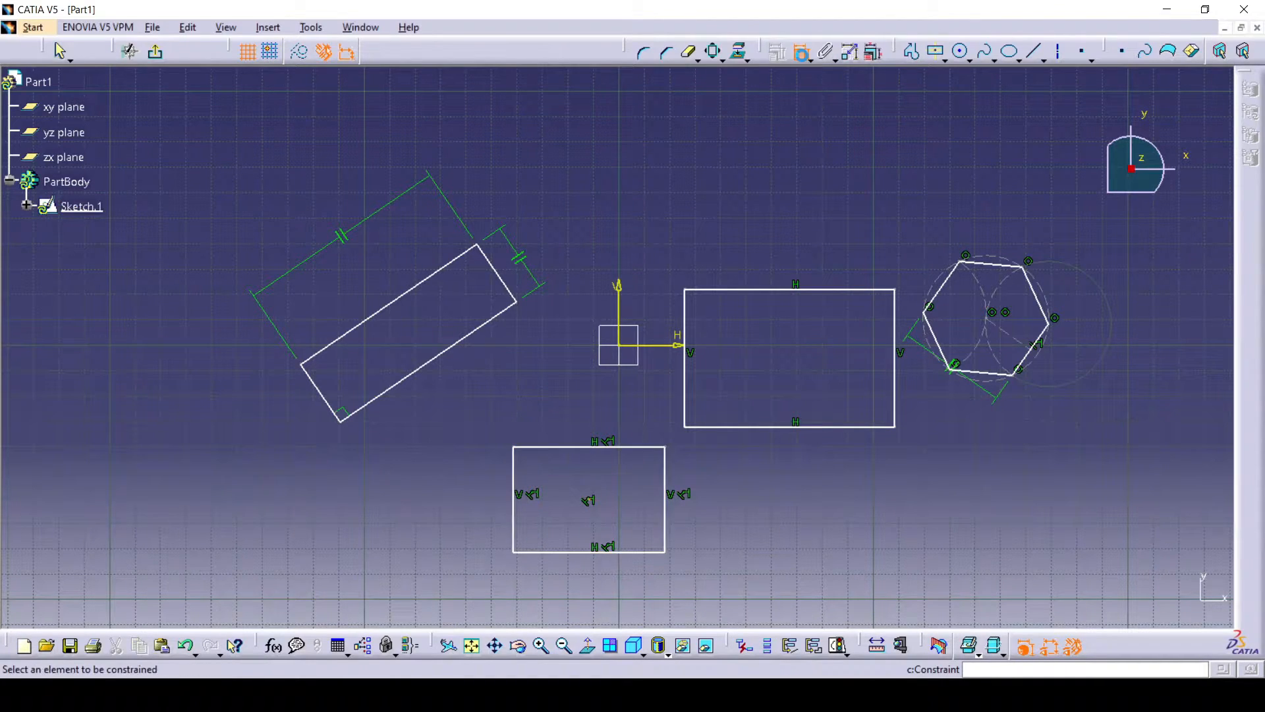
click(775, 289)
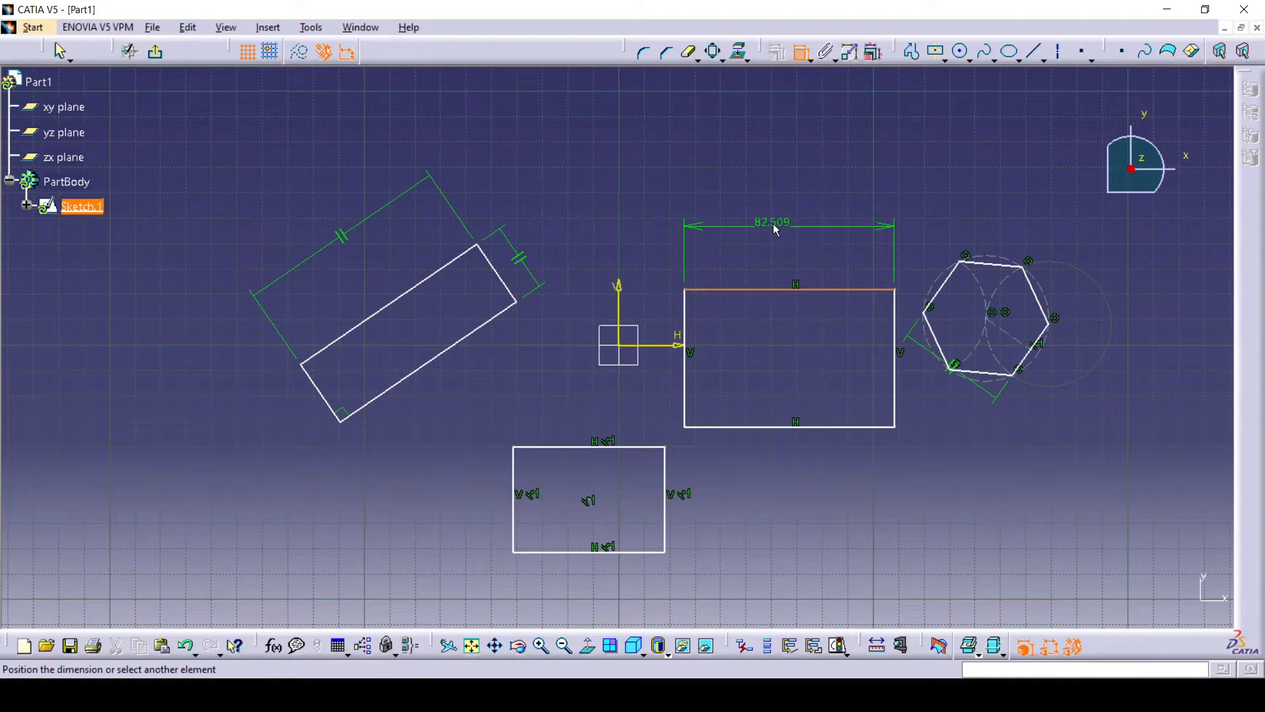
click(773, 223)
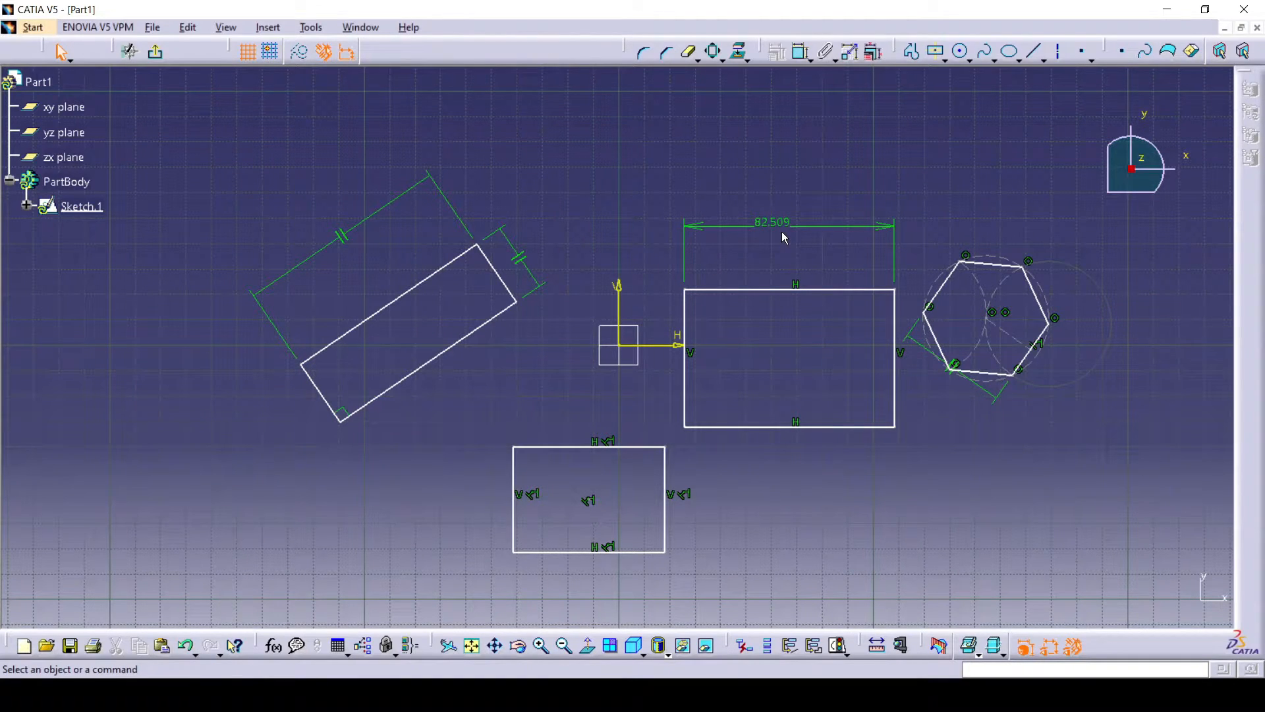
double_click(778, 227)
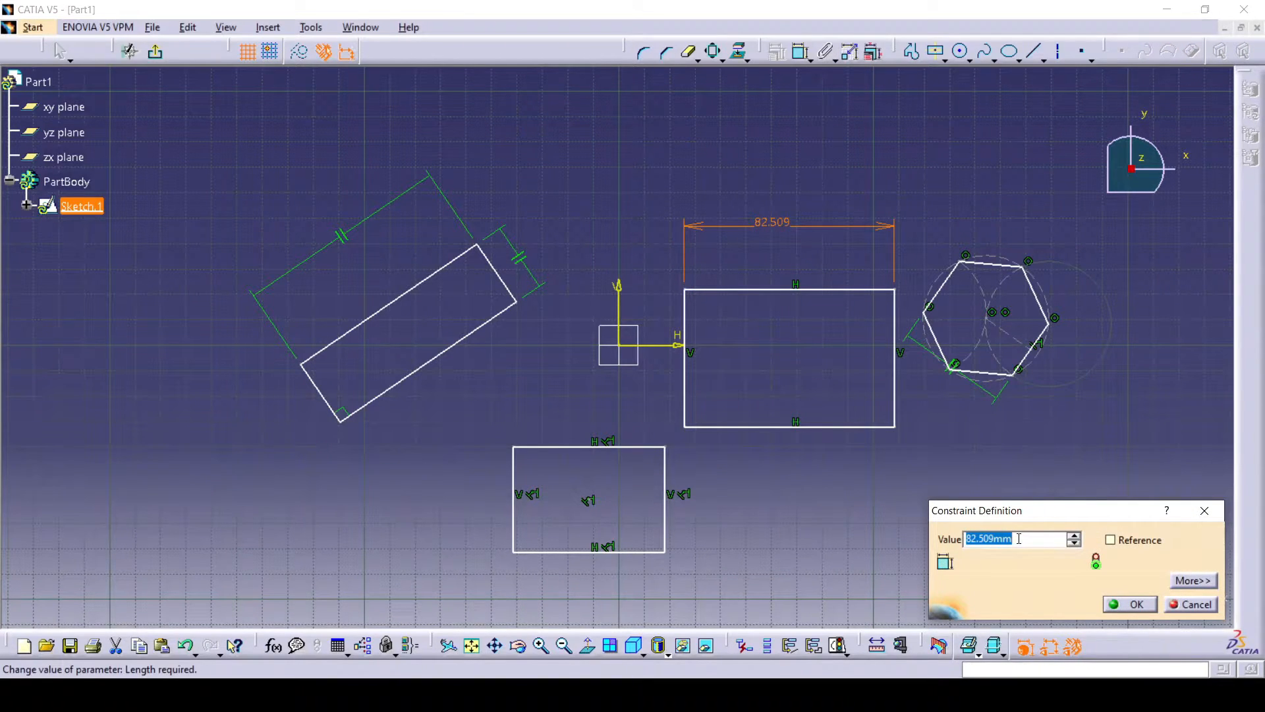
text(50)
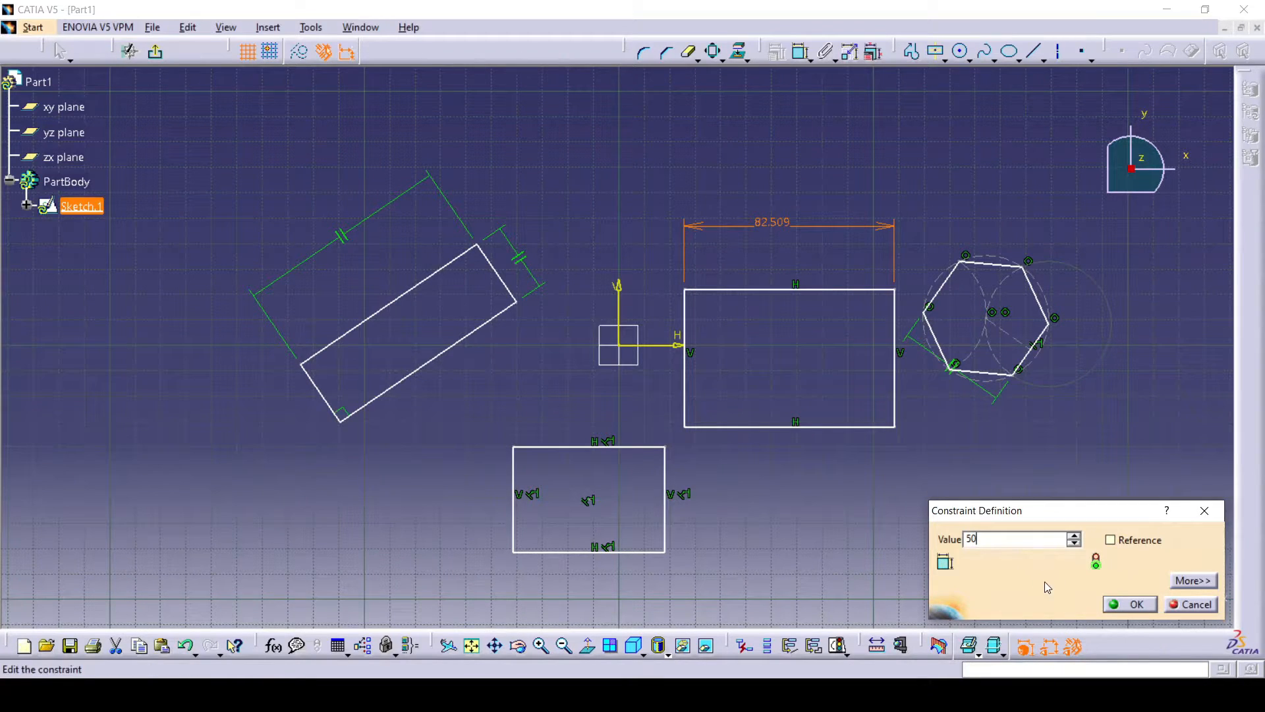
click(1130, 604)
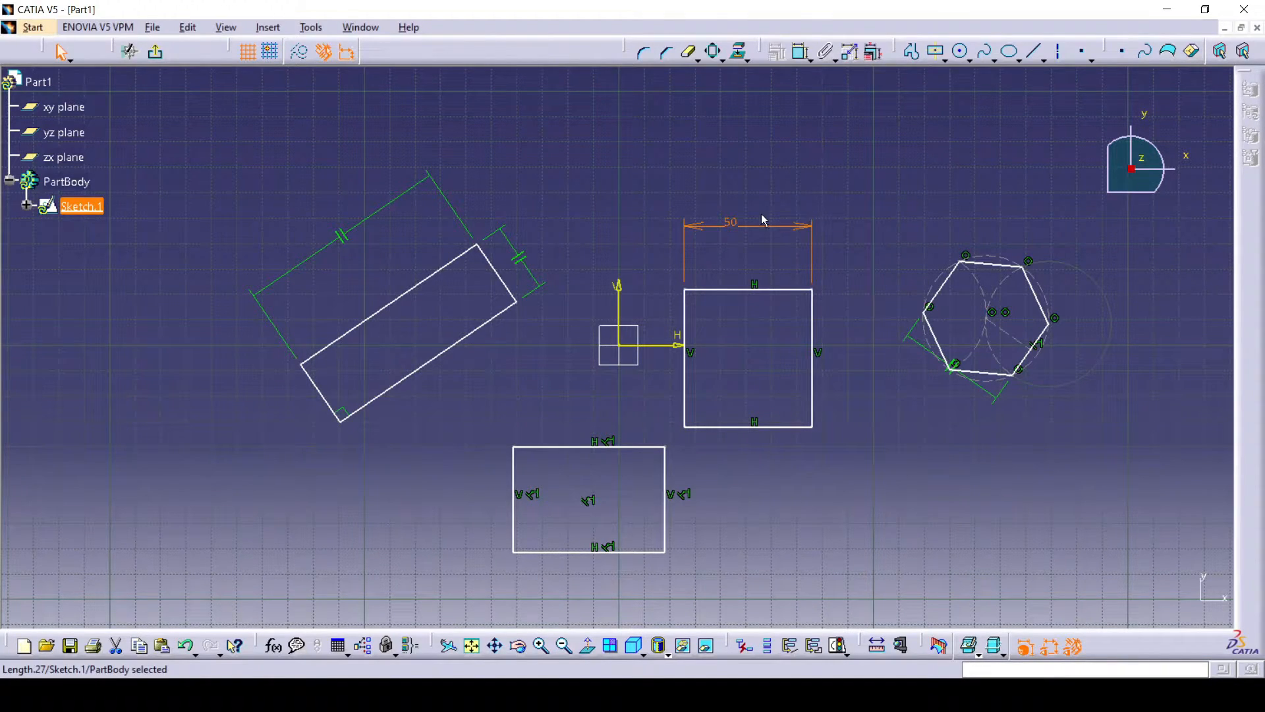
click(736, 222)
- Set the Length unit to Millimeter (mm) in the Parameters and Measure options and apply the settings
click(311, 27)
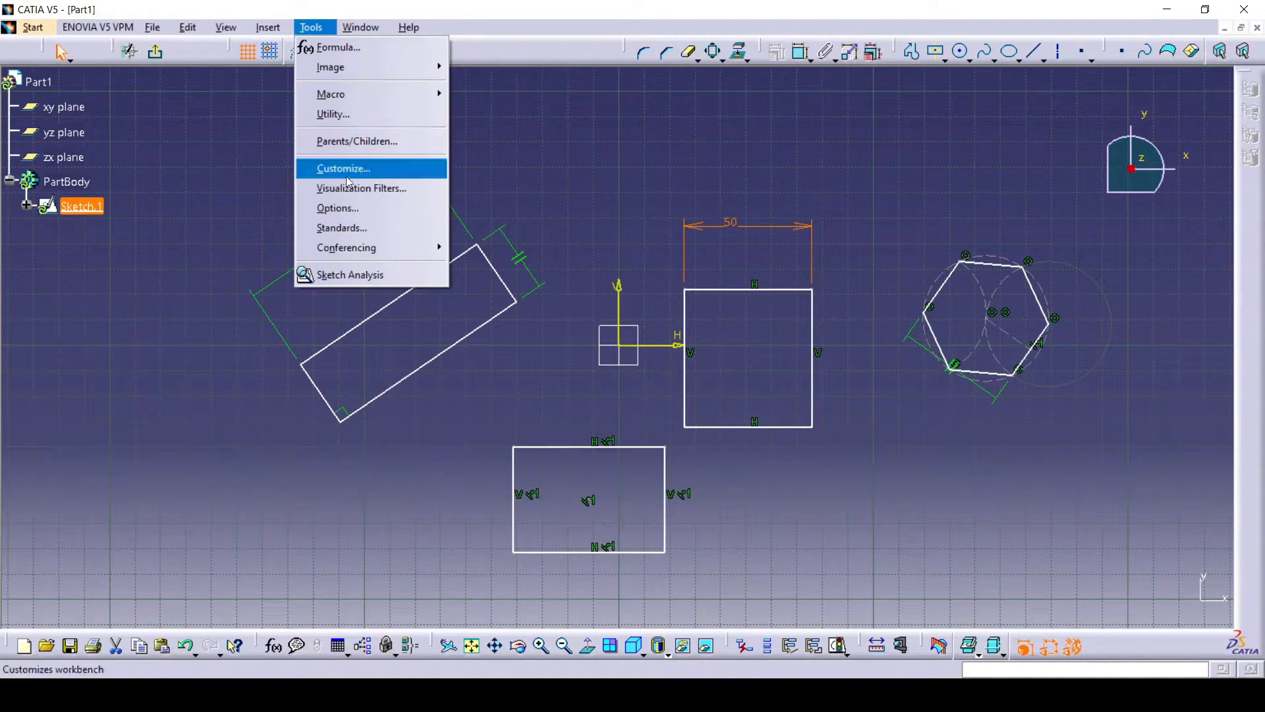
click(347, 208)
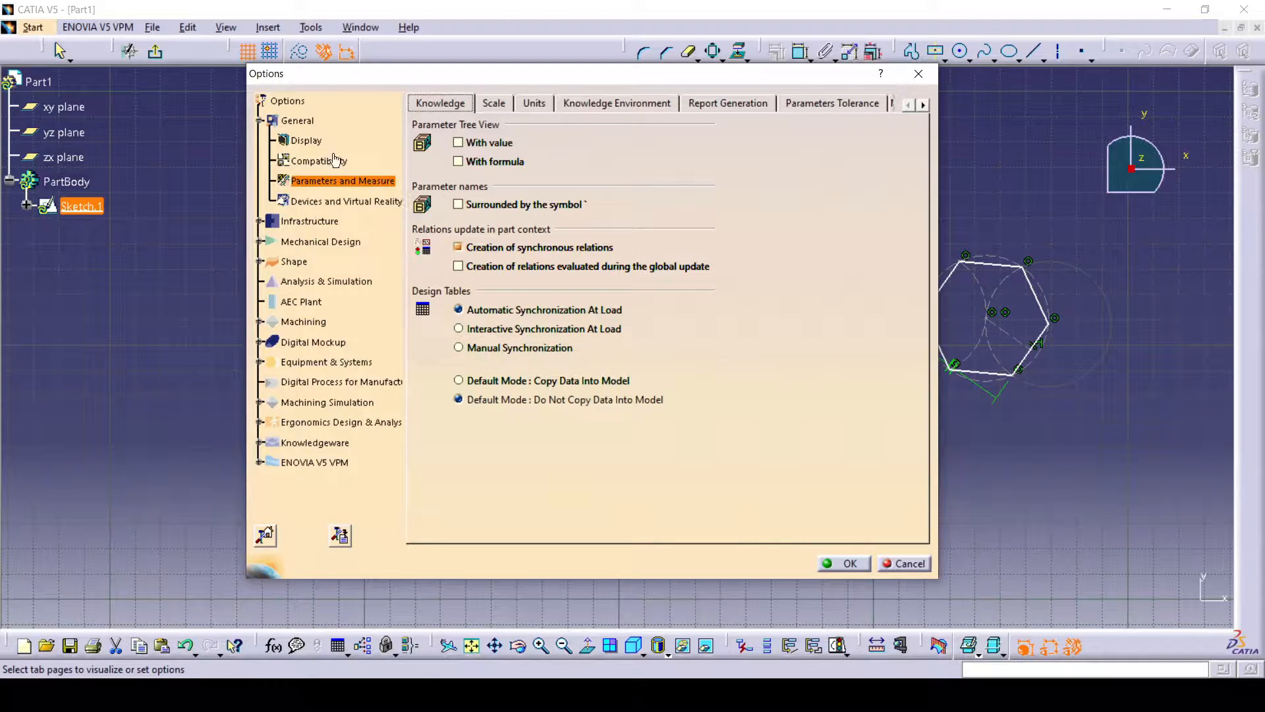
click(307, 119)
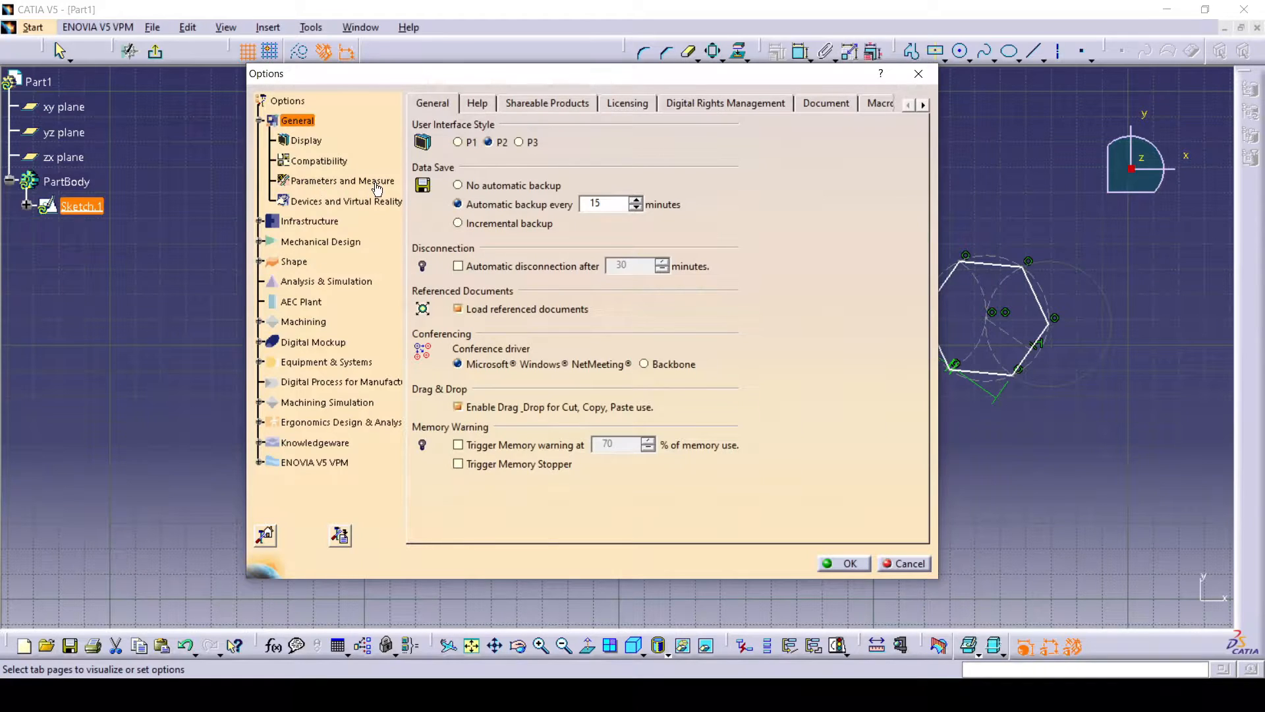
click(353, 186)
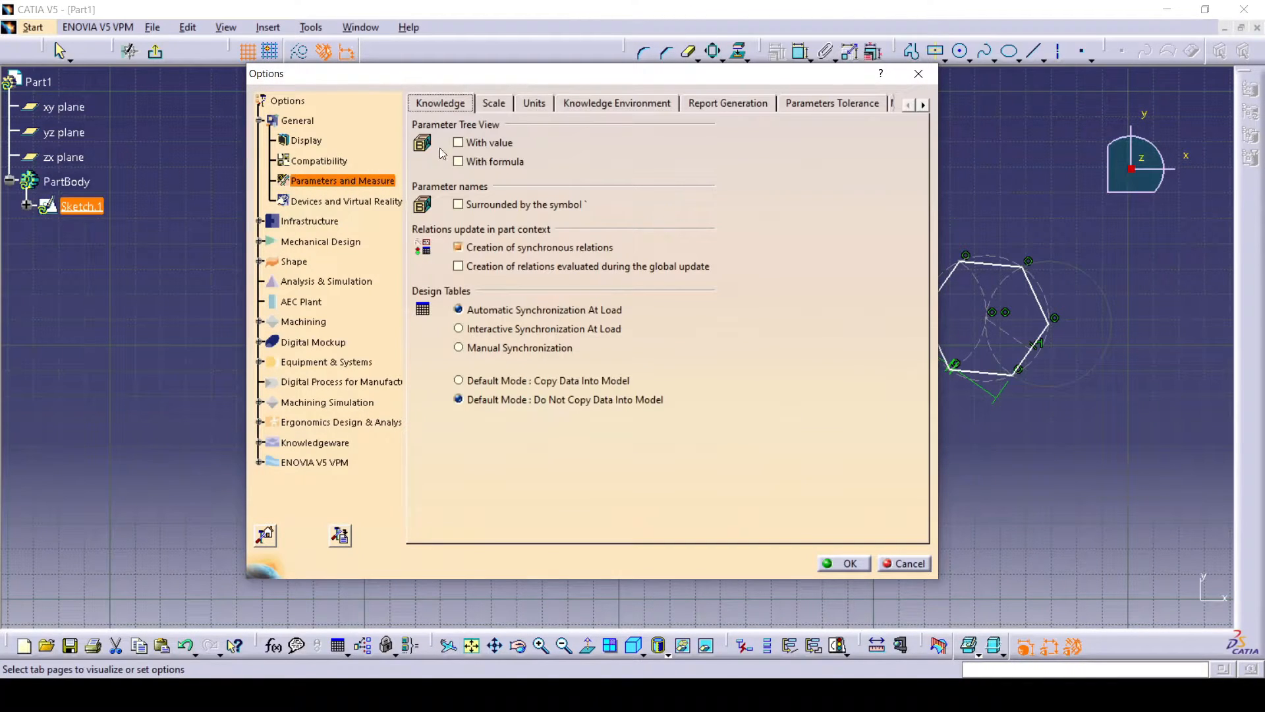
click(535, 104)
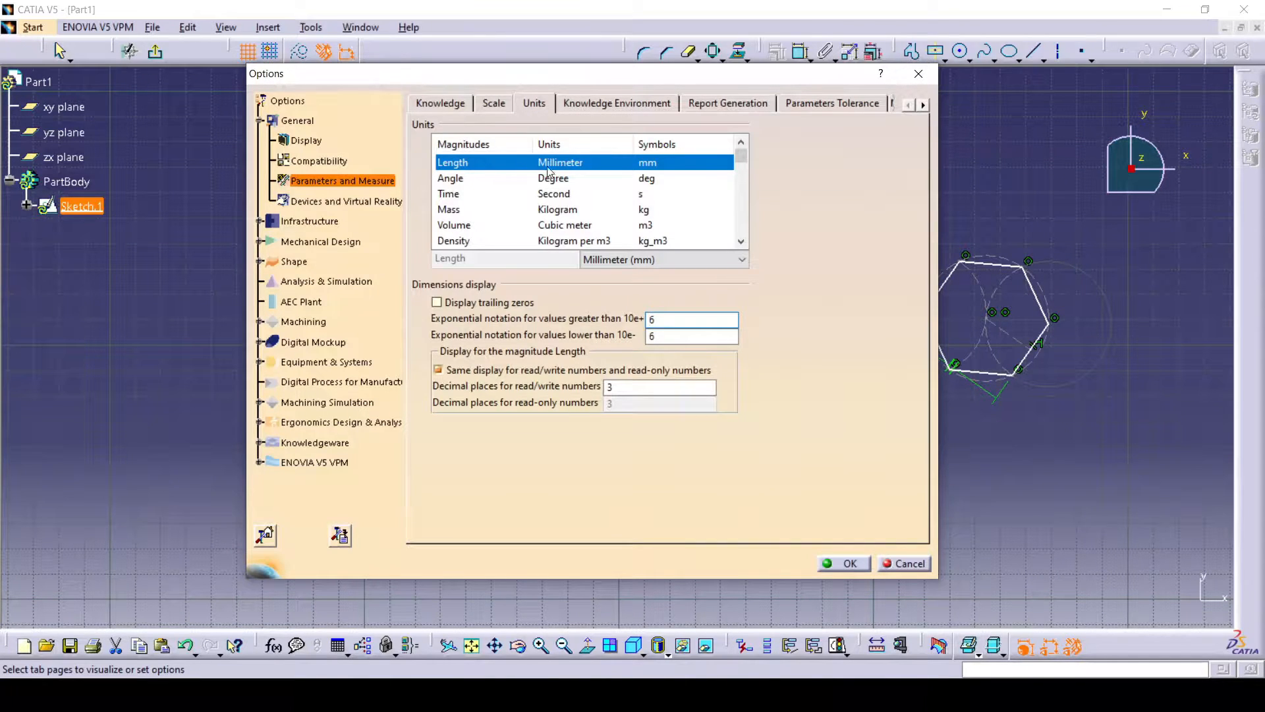
click(714, 259)
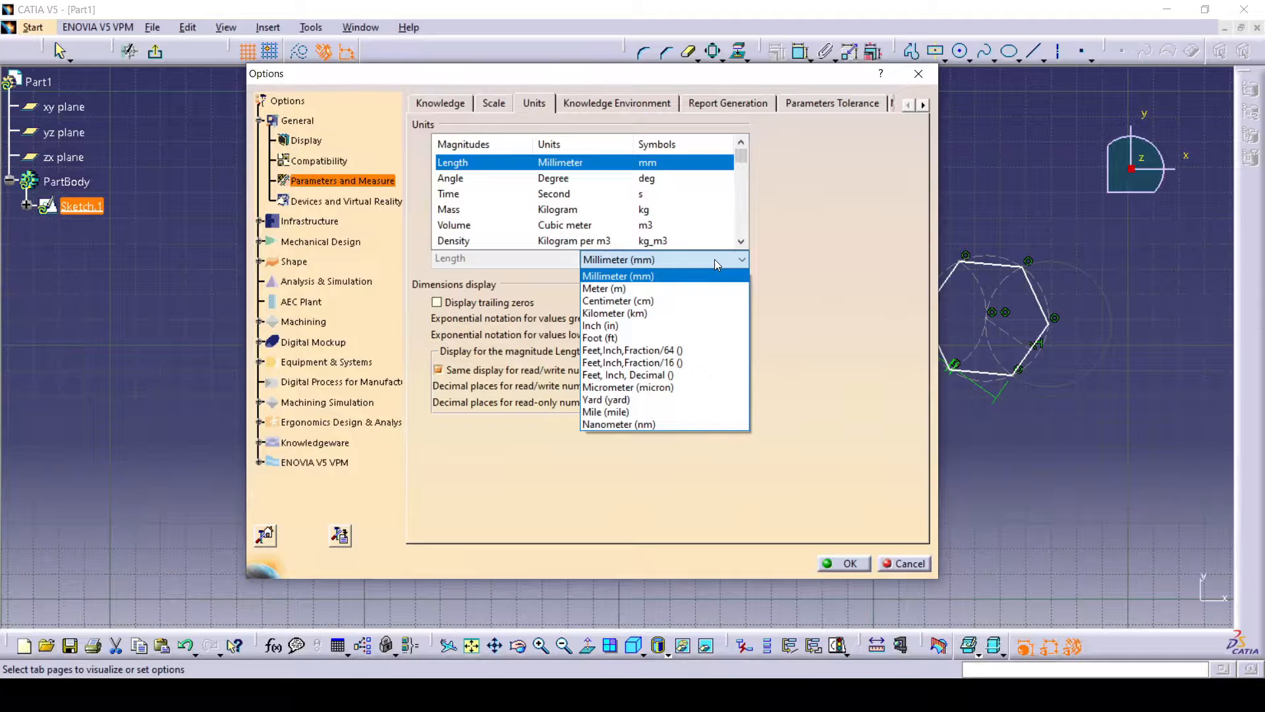
click(688, 275)
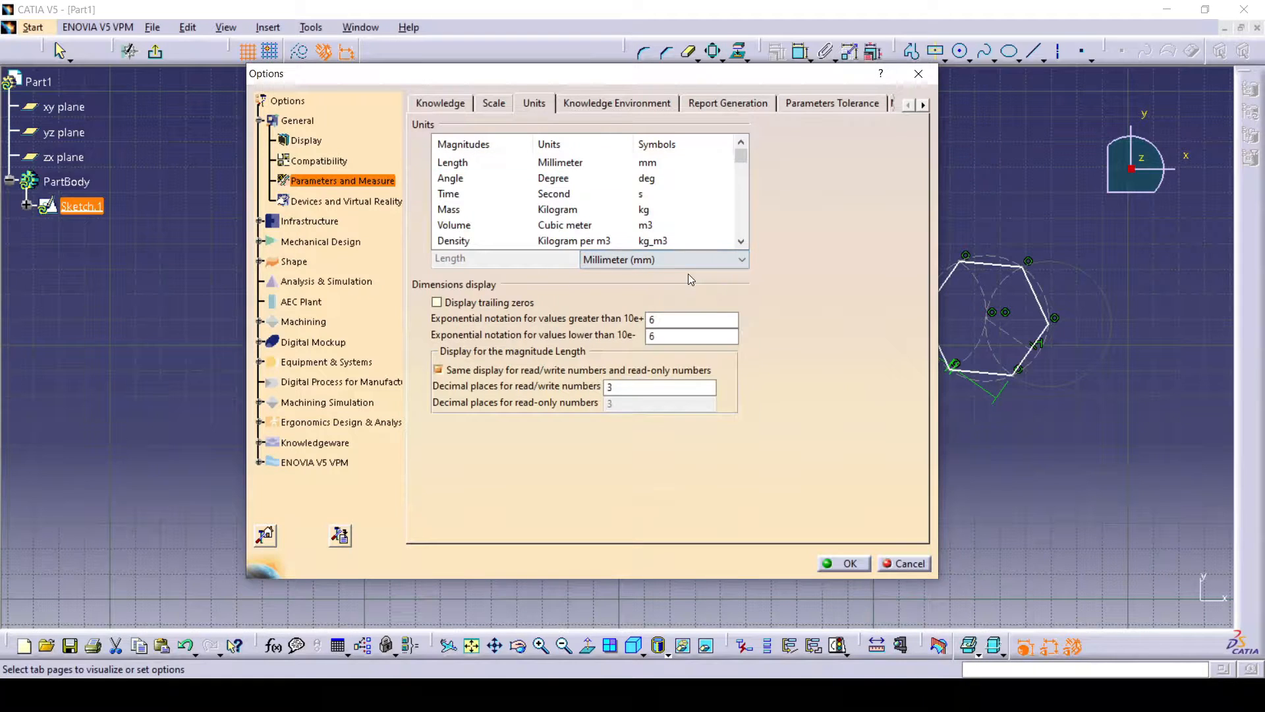
click(847, 564)
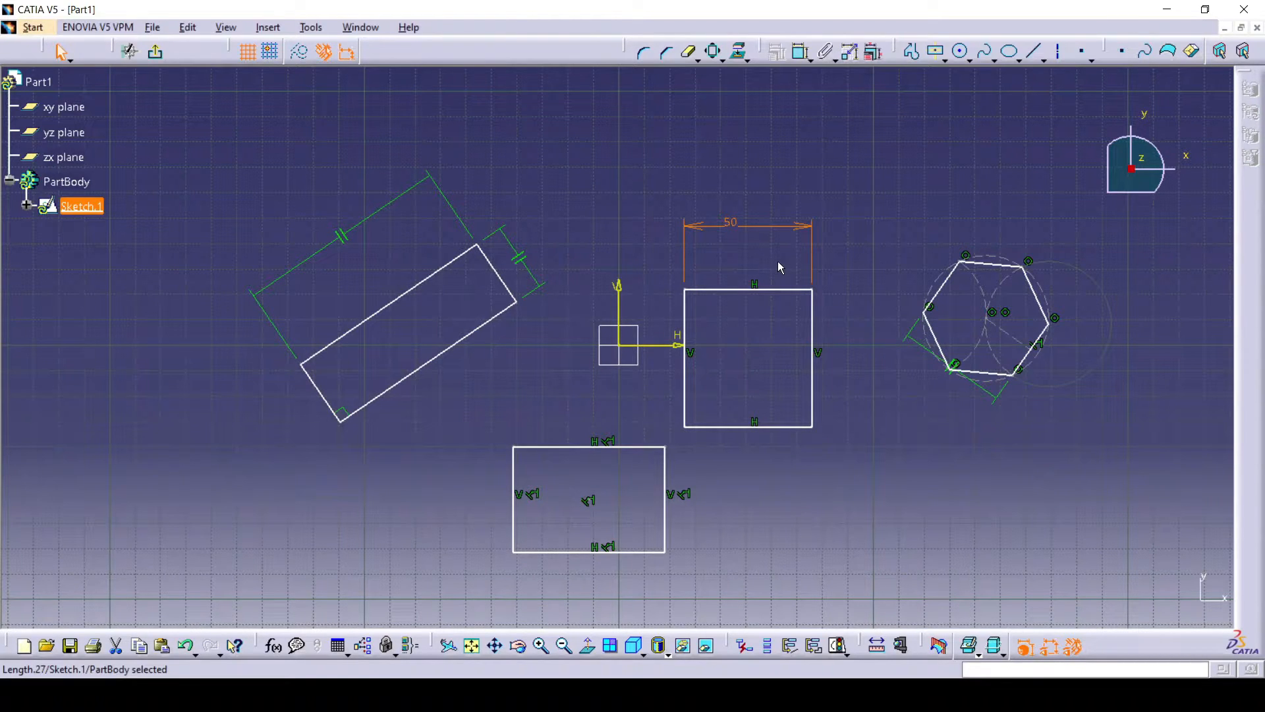
- Dimension the first rectangle's vertical edge on the positive H side, set it to 20 mm and shift the dimension slightly outward
click(799, 57)
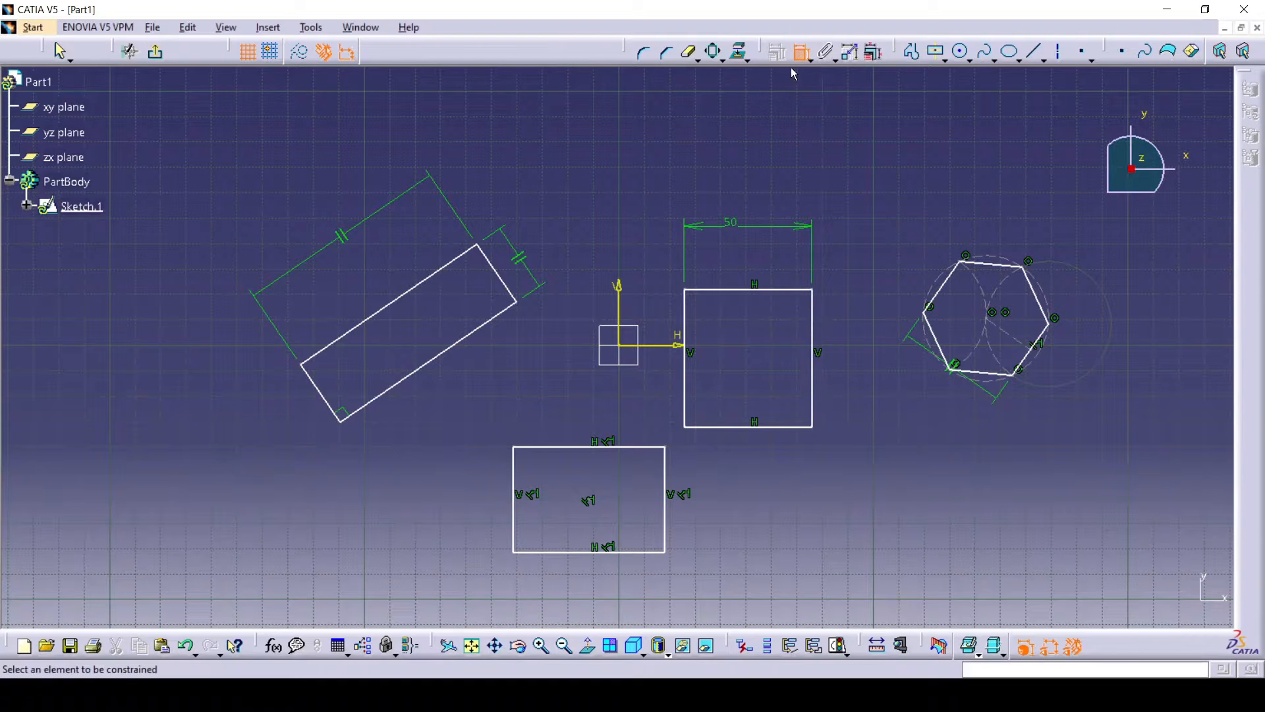
click(815, 384)
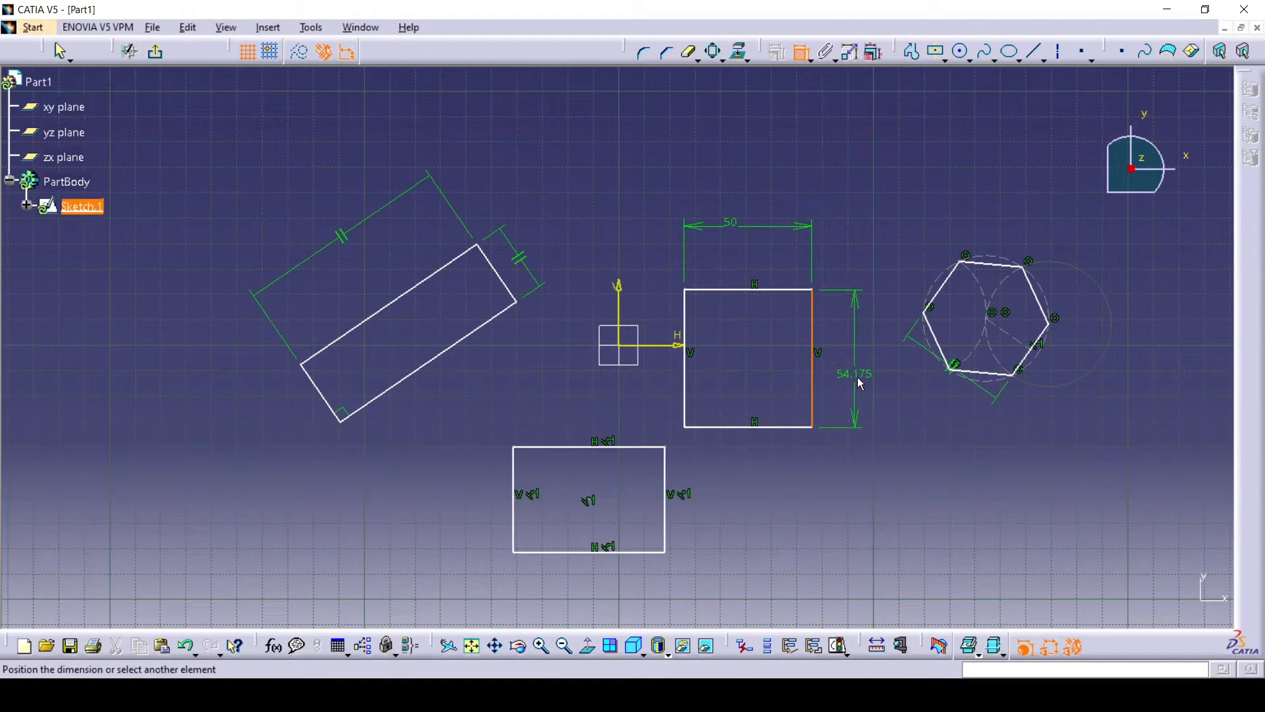
click(860, 384)
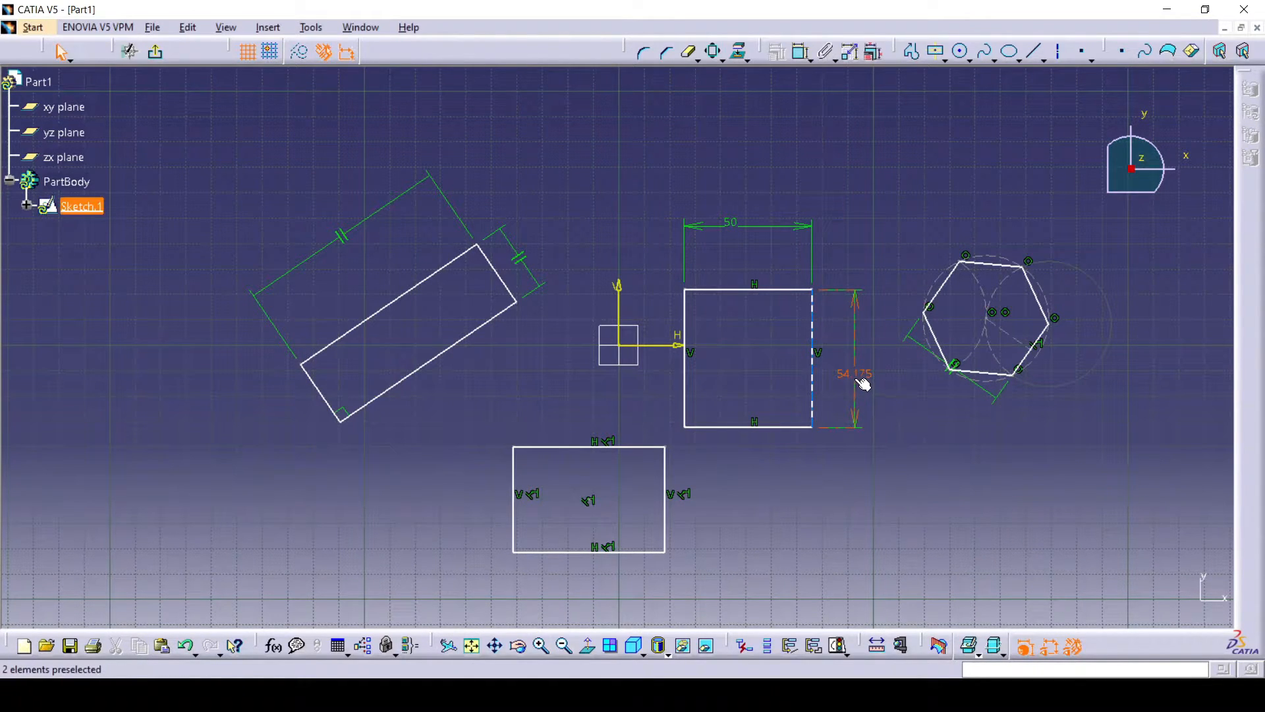
double_click(855, 378)
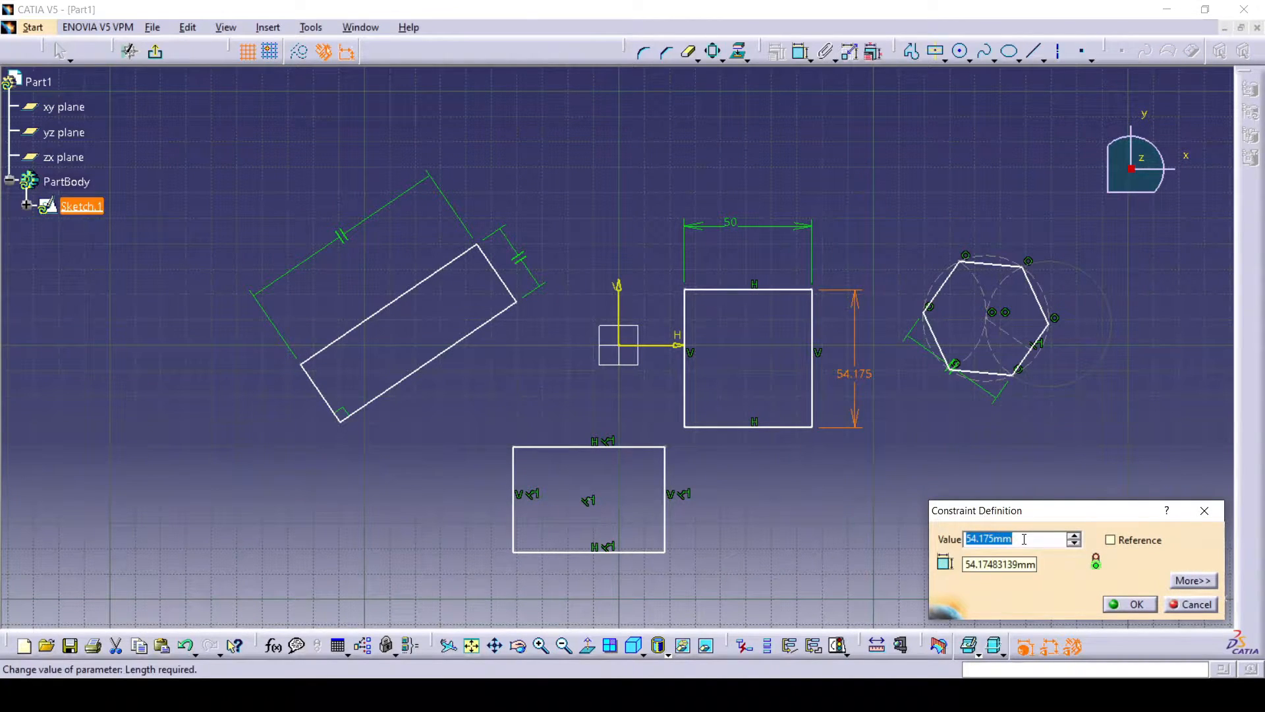
text(20)
key(Return)
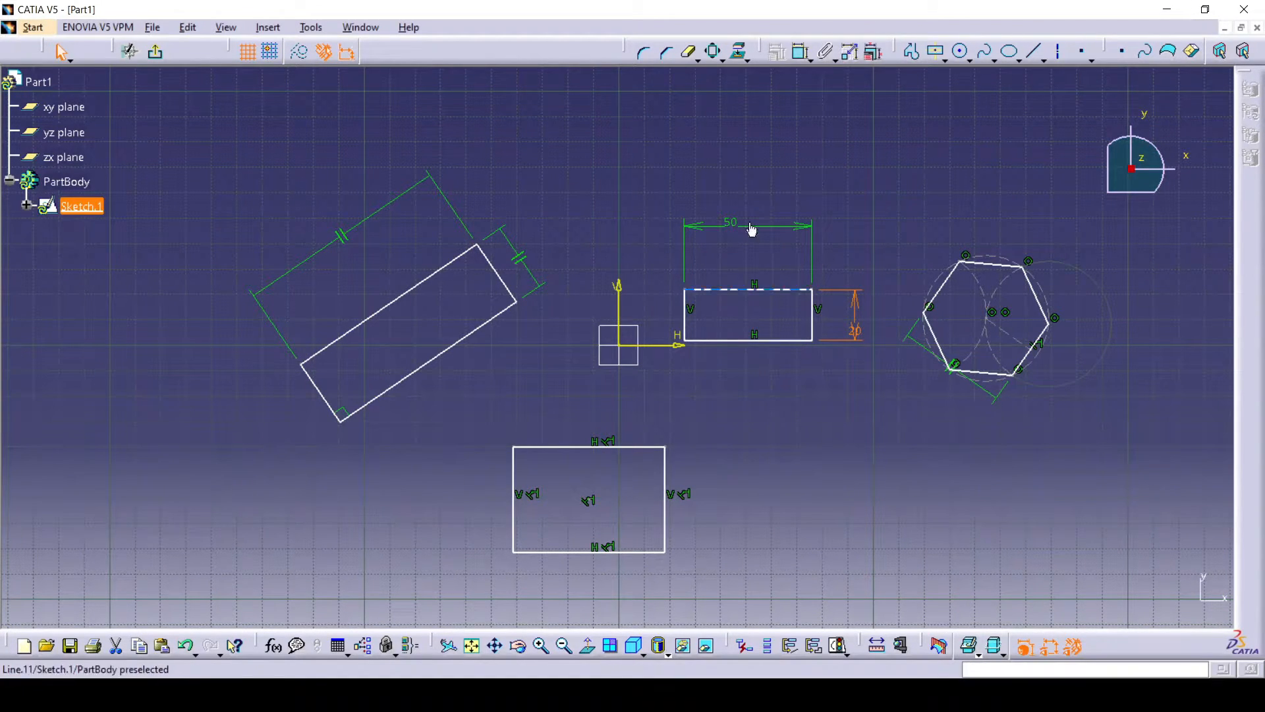
drag(859, 333, 866, 325)
click(799, 404)
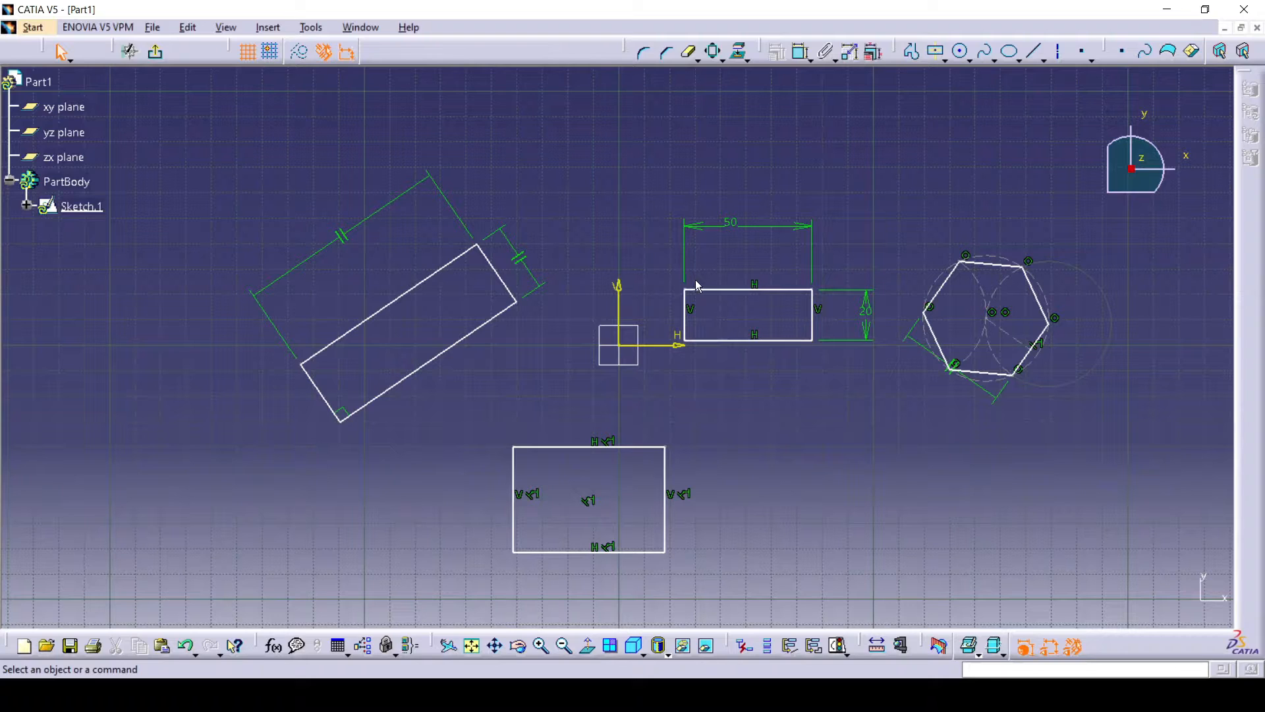
- Dimension the upper edge and the positive H side edge of the centered rectangle with Constraint
click(800, 51)
click(572, 447)
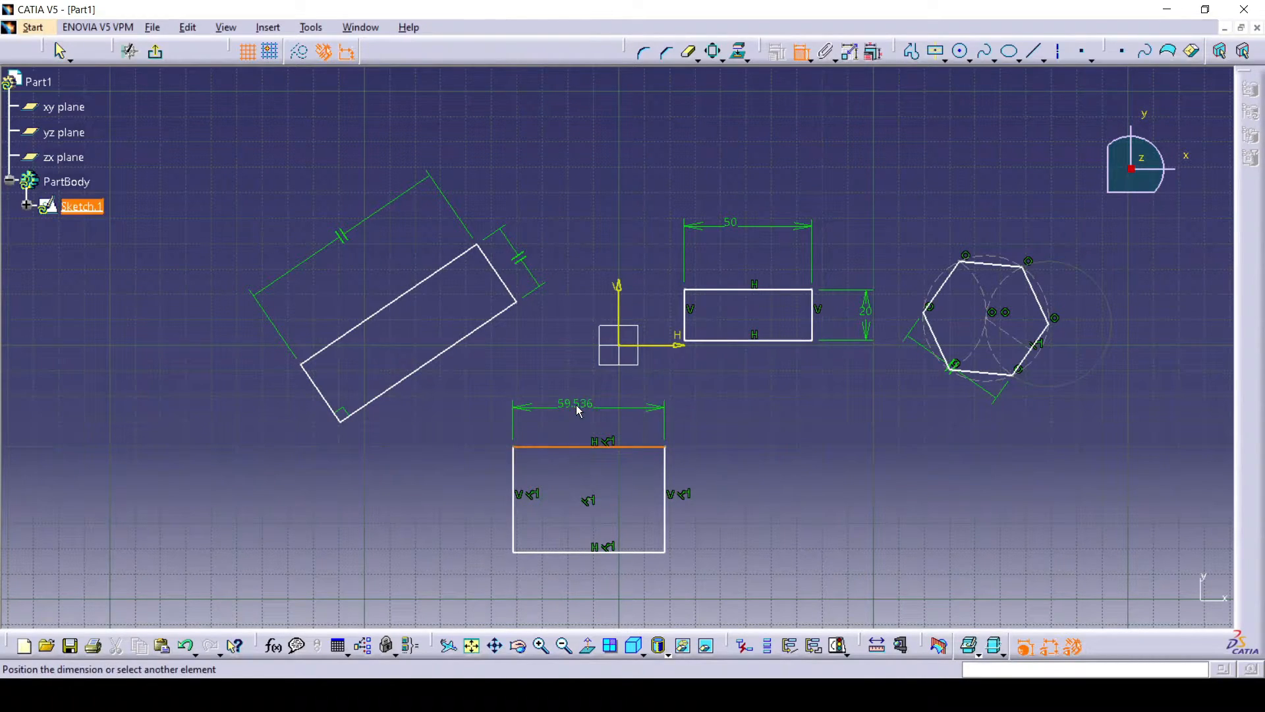
click(590, 409)
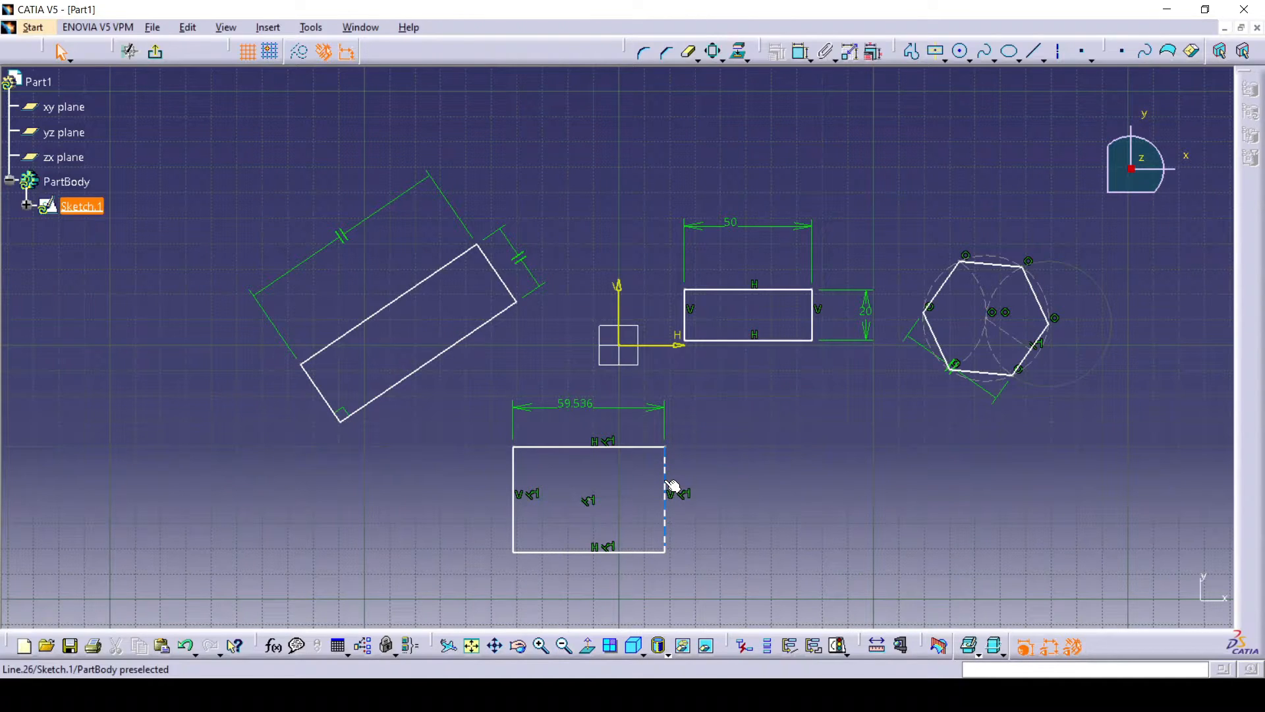
click(801, 52)
click(664, 464)
click(739, 464)
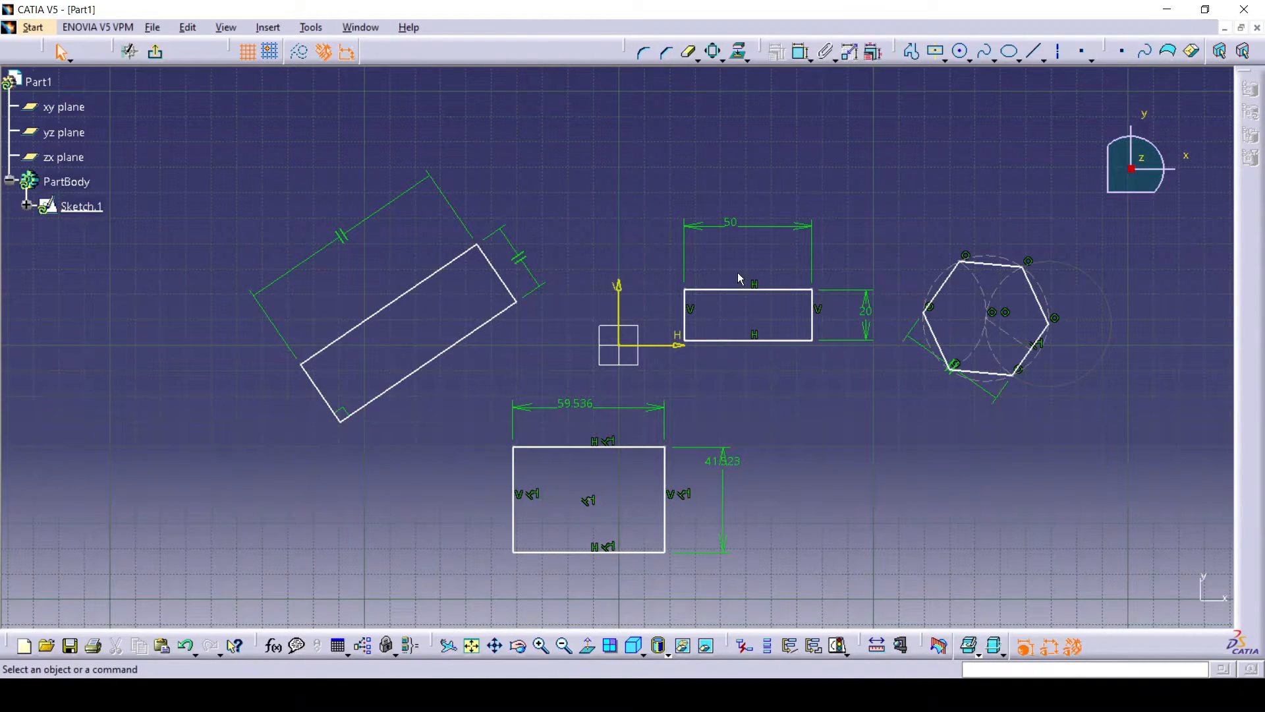
- Add redundant length dimensions to the lower edge and the negative H side edge of both the first and the centered rectangle
click(803, 56)
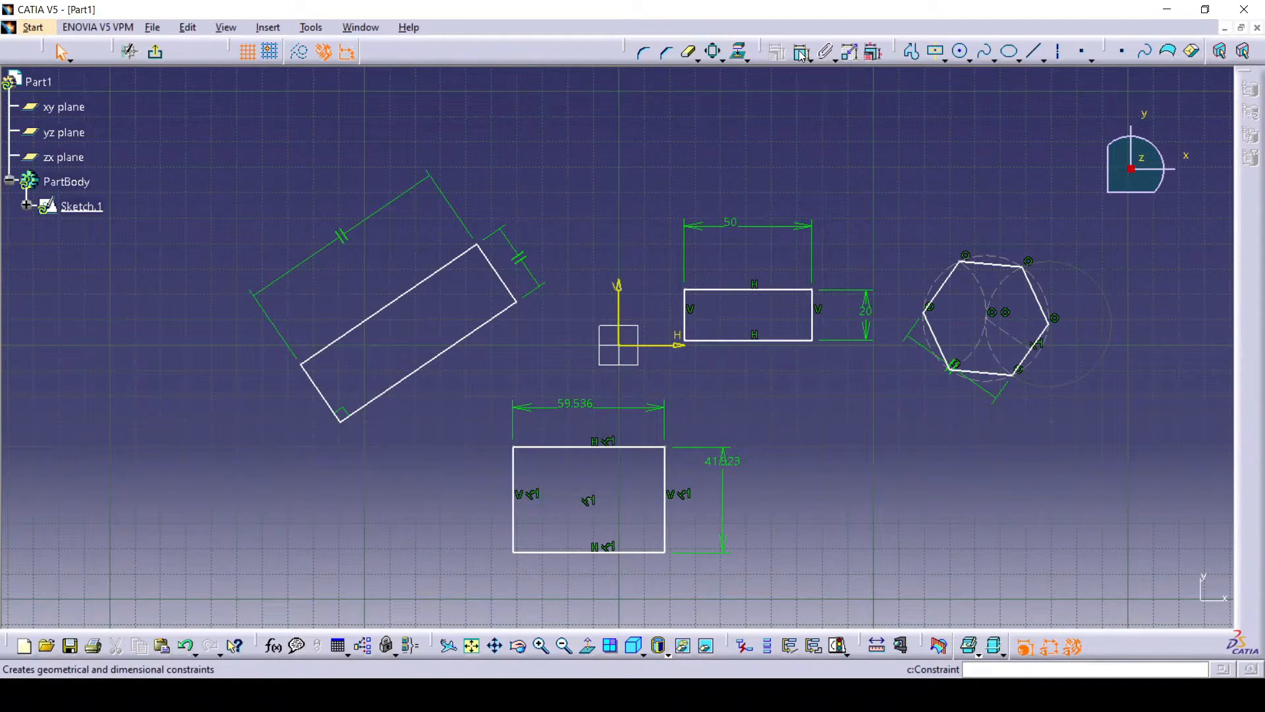
click(781, 342)
click(777, 388)
click(685, 313)
click(657, 306)
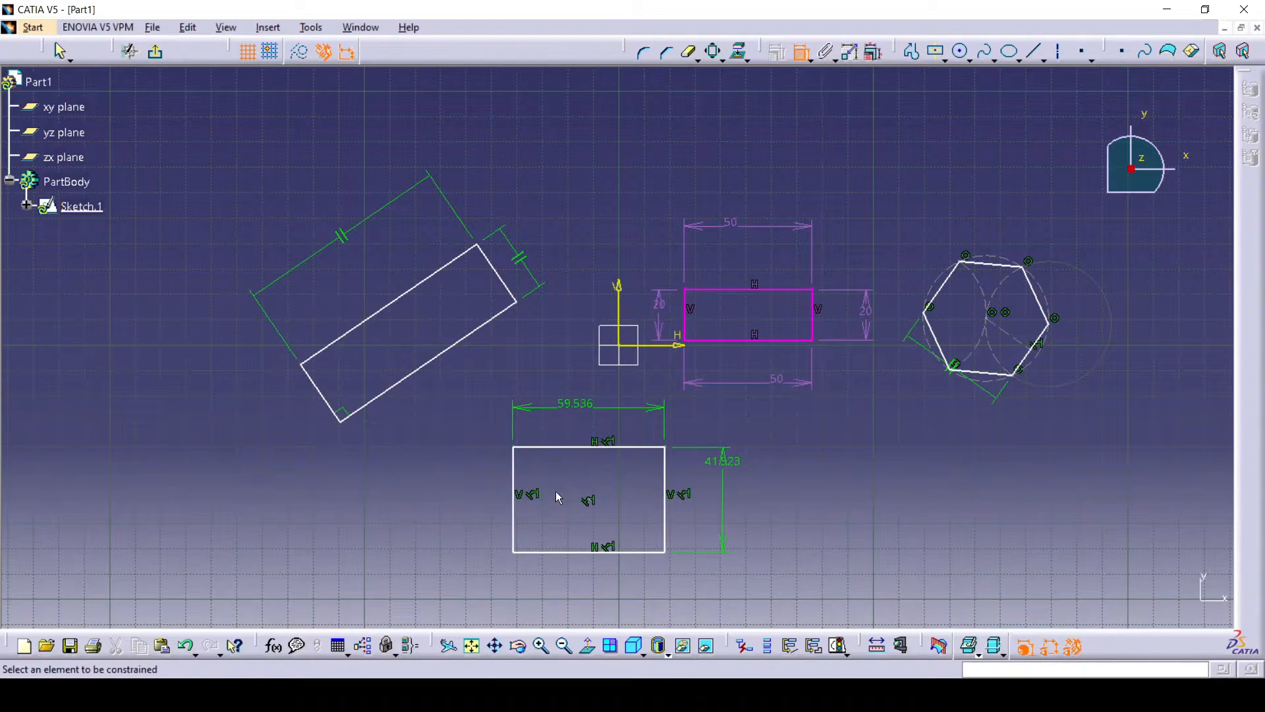
click(514, 502)
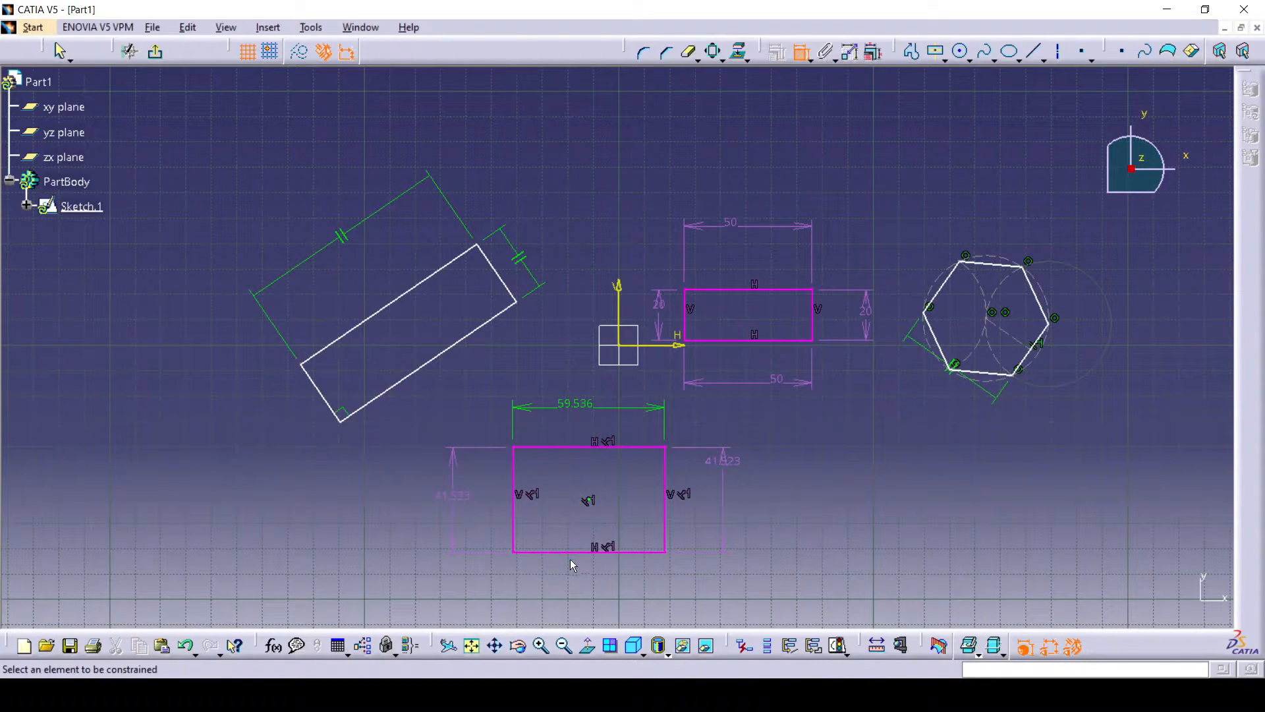
click(576, 579)
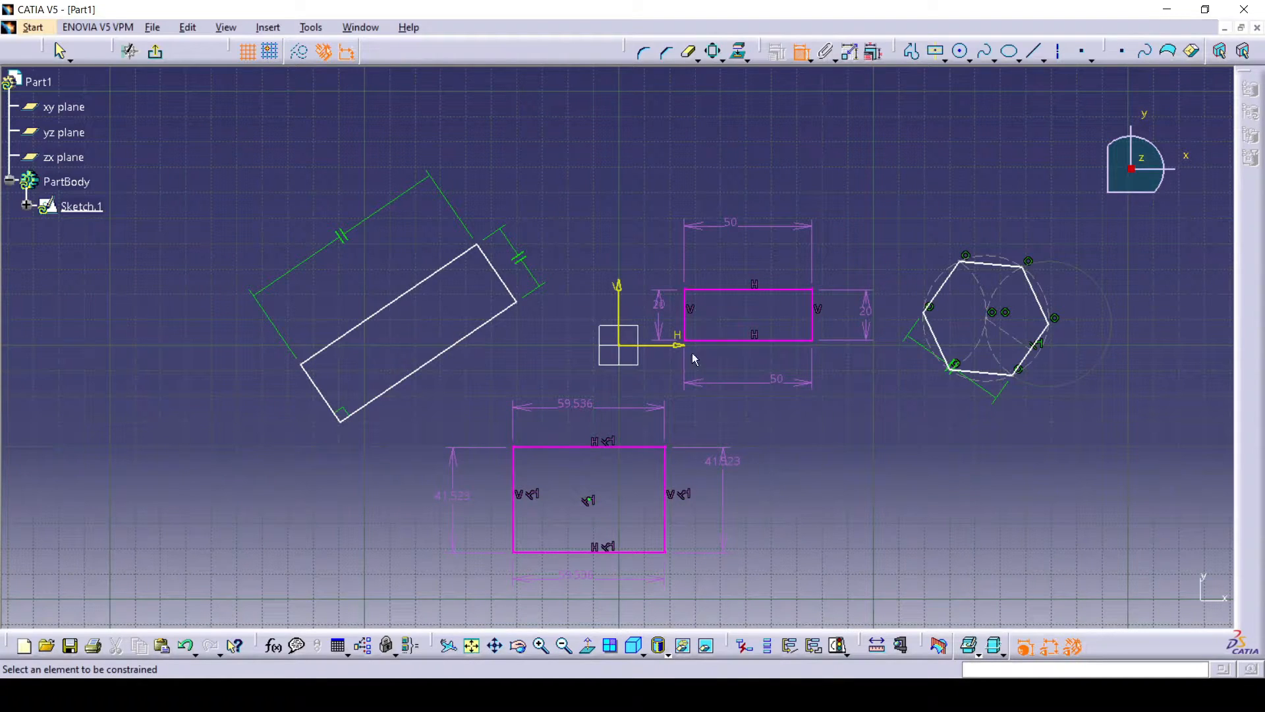
click(802, 55)
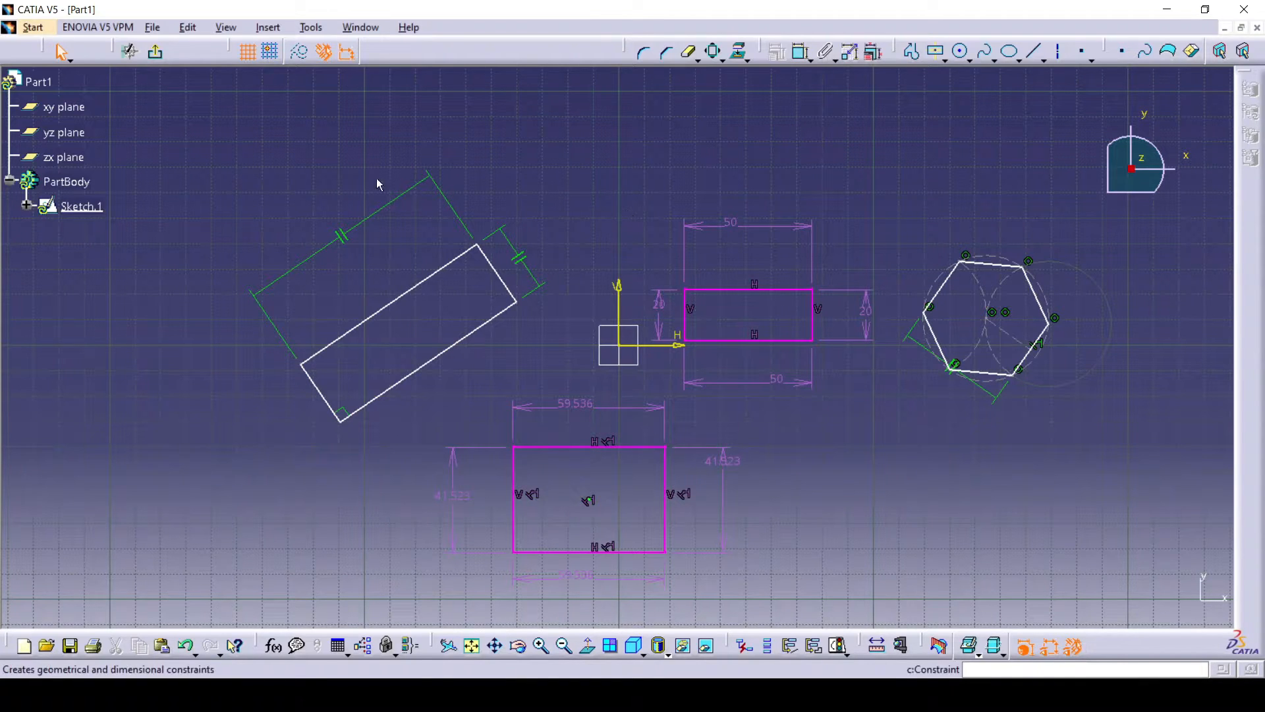
- Delete all profiles and constraints from the sketch
mouse_move(226, 147)
mouse_down()
mouse_move(858, 540)
mouse_move(1071, 601)
mouse_up()
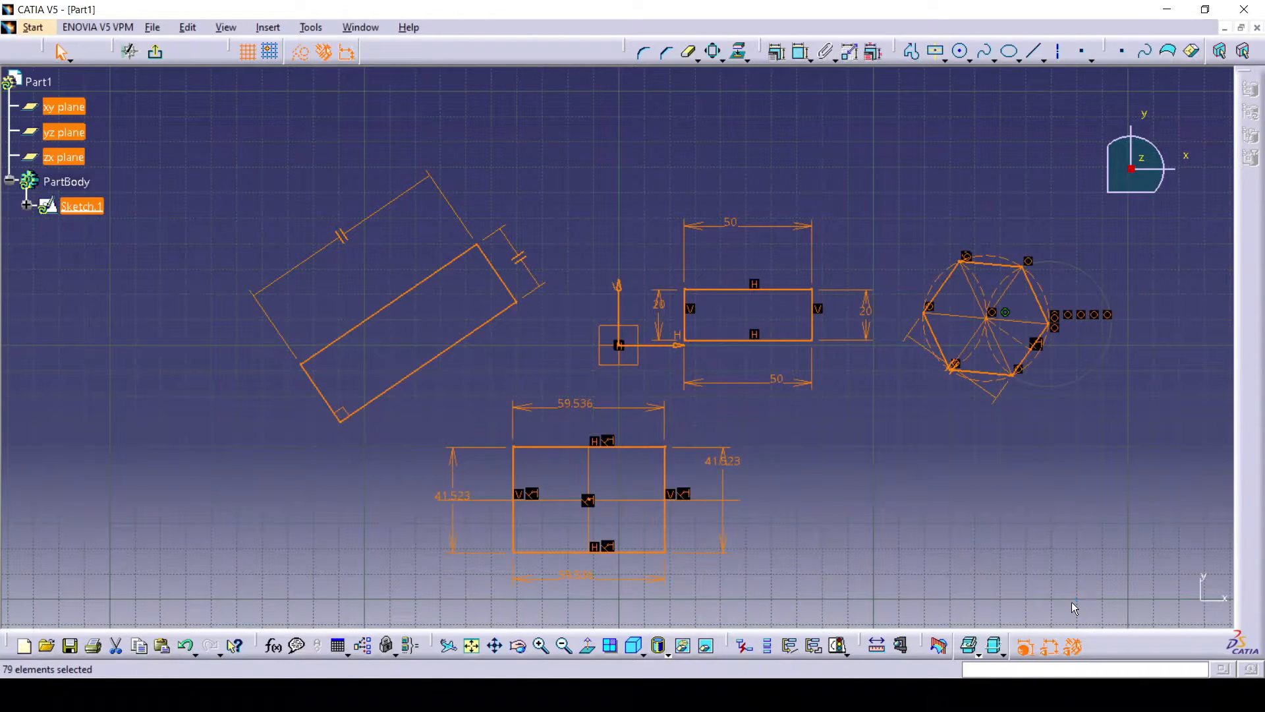
key(Delete)
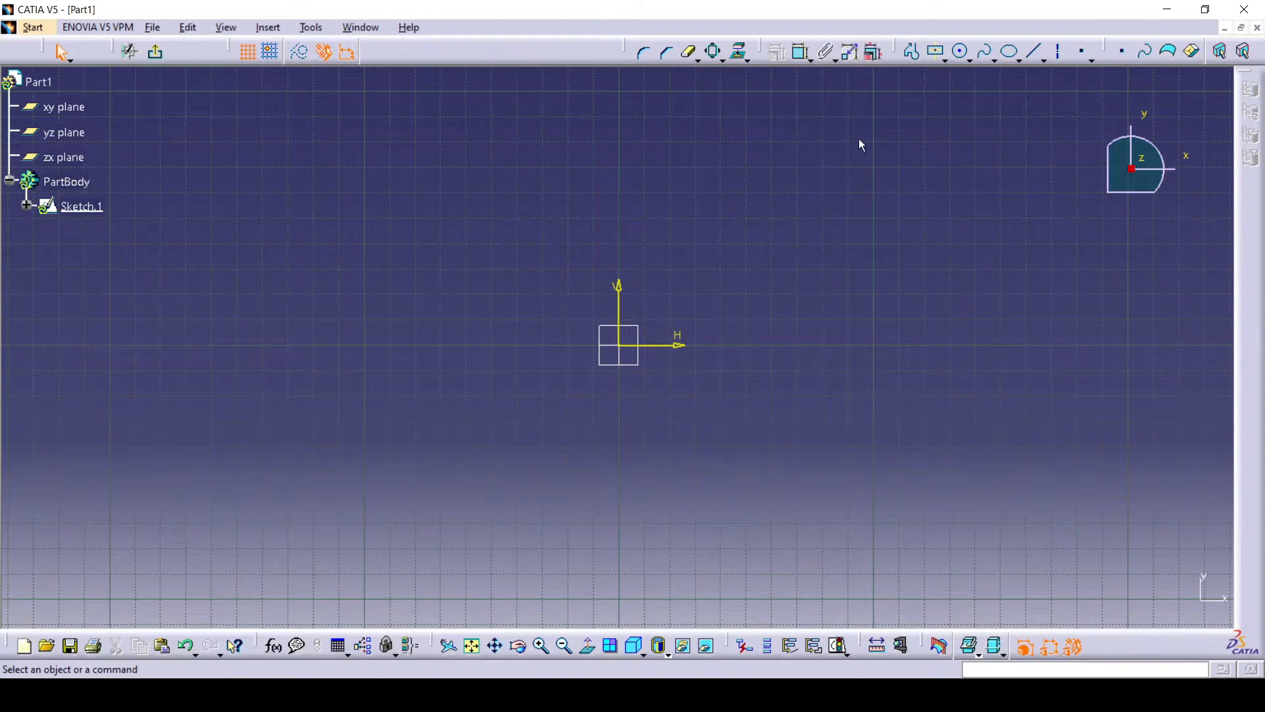
- Draw a circle about 87 mm in diameter centred on the sketch origin
click(960, 52)
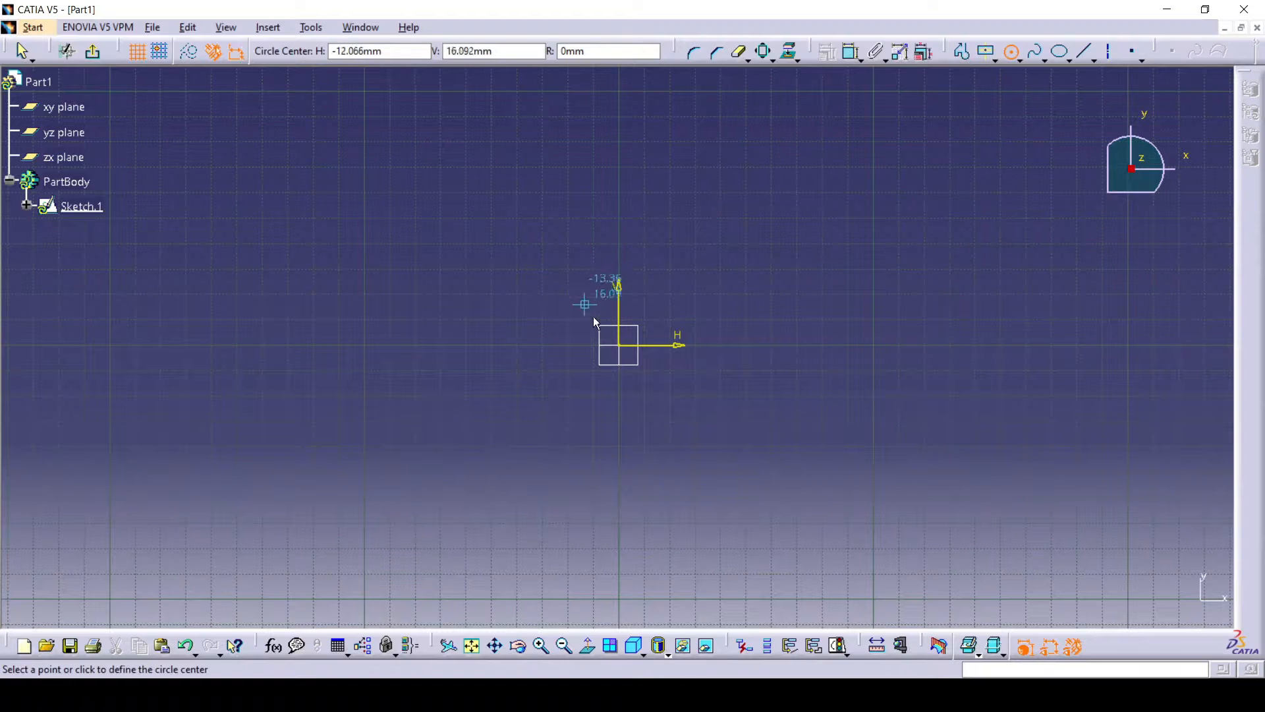
click(624, 347)
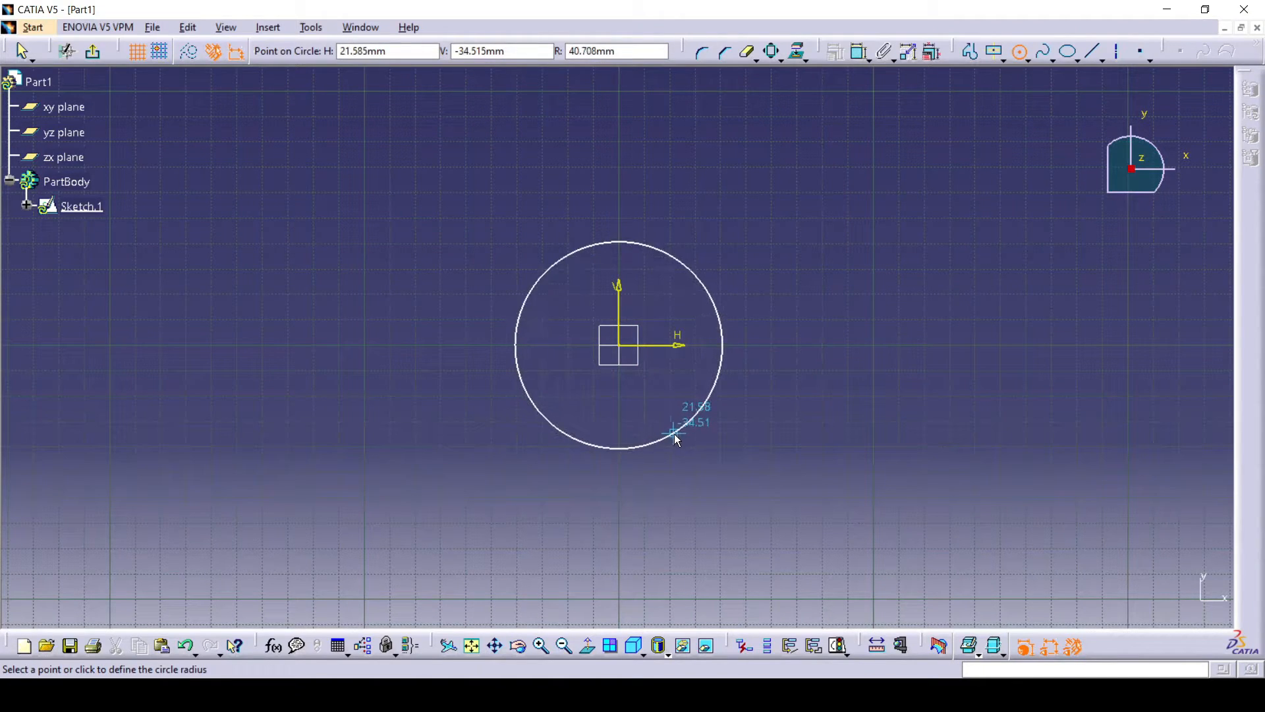
click(692, 427)
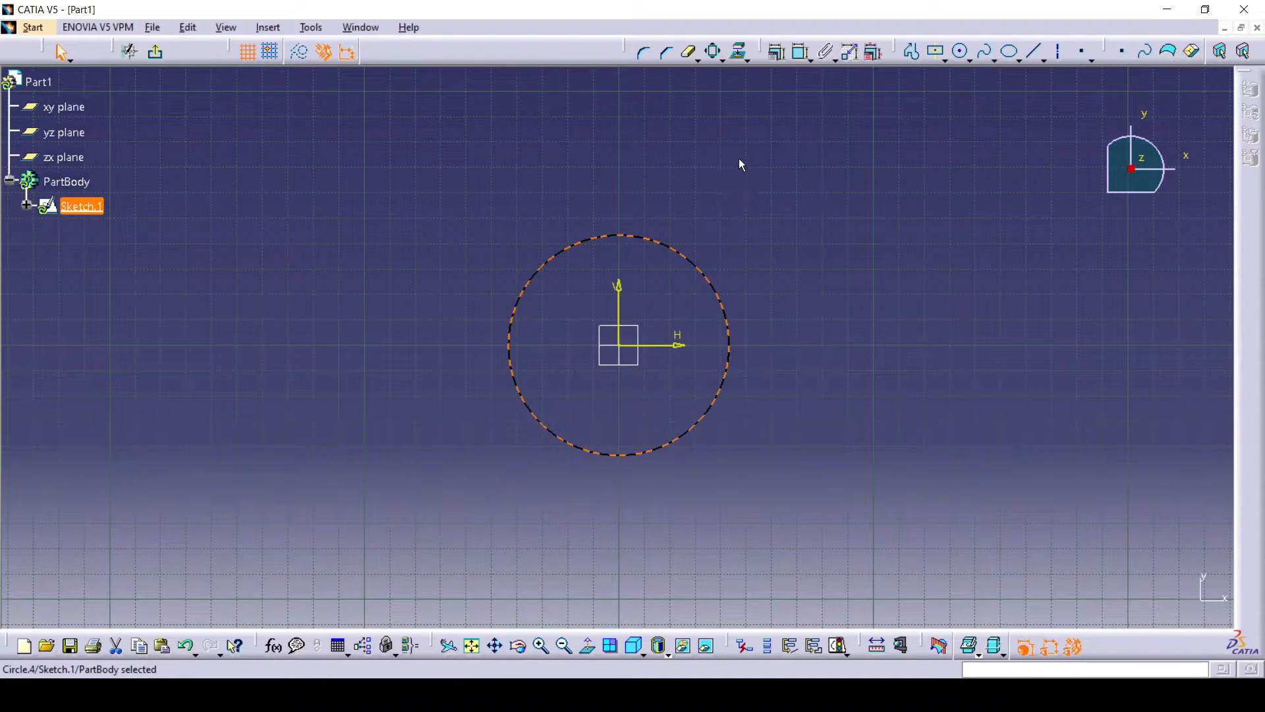
- Dimension the circle's diameter with a Constraint and set it to 100 mm
click(803, 56)
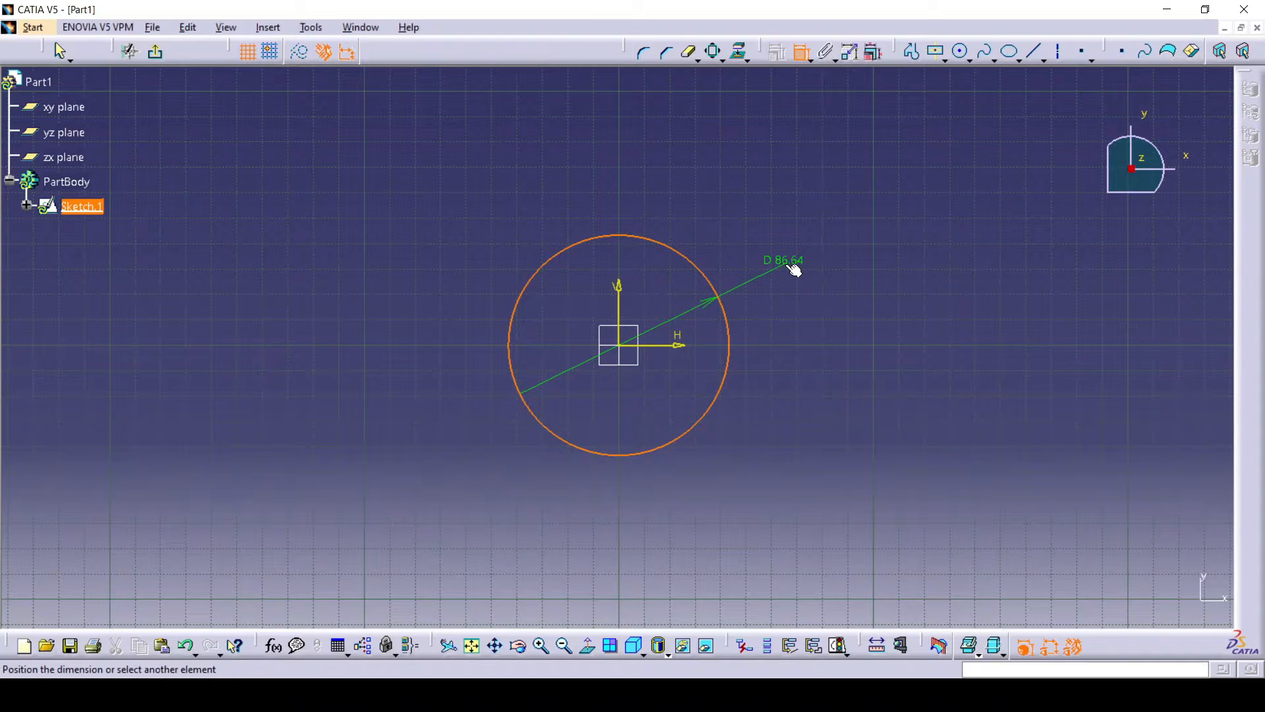
click(791, 269)
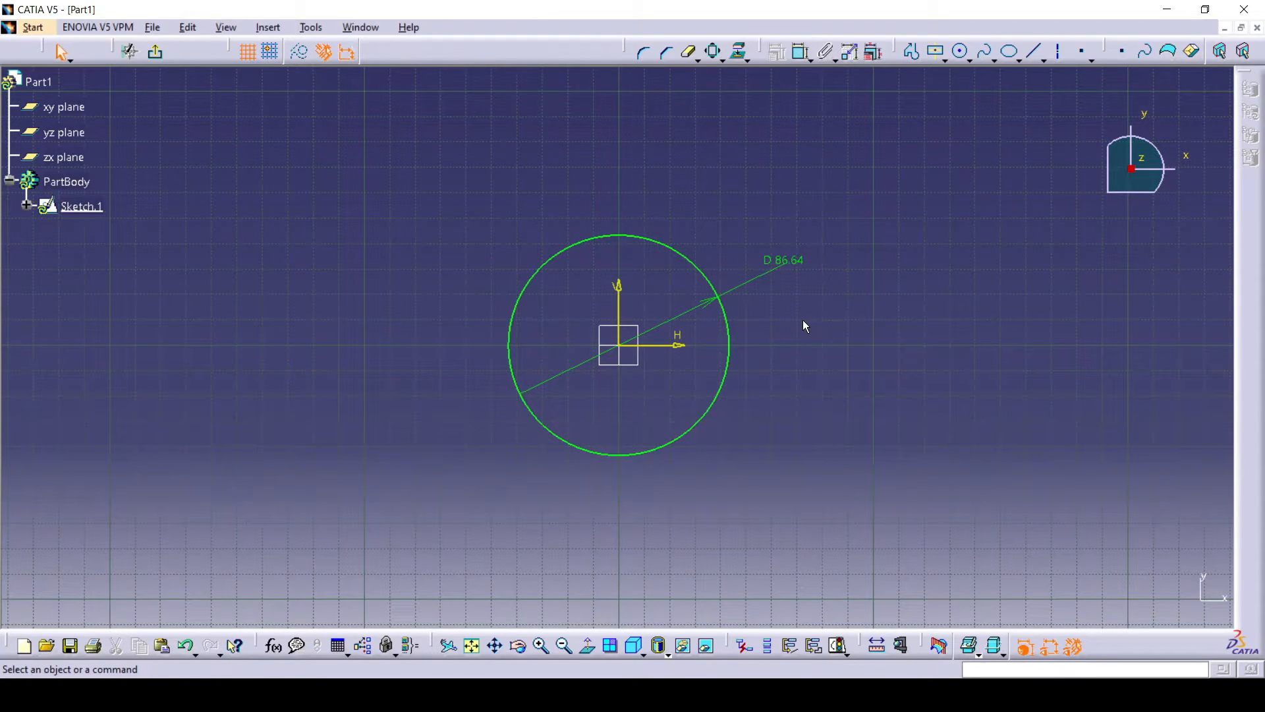
double_click(786, 260)
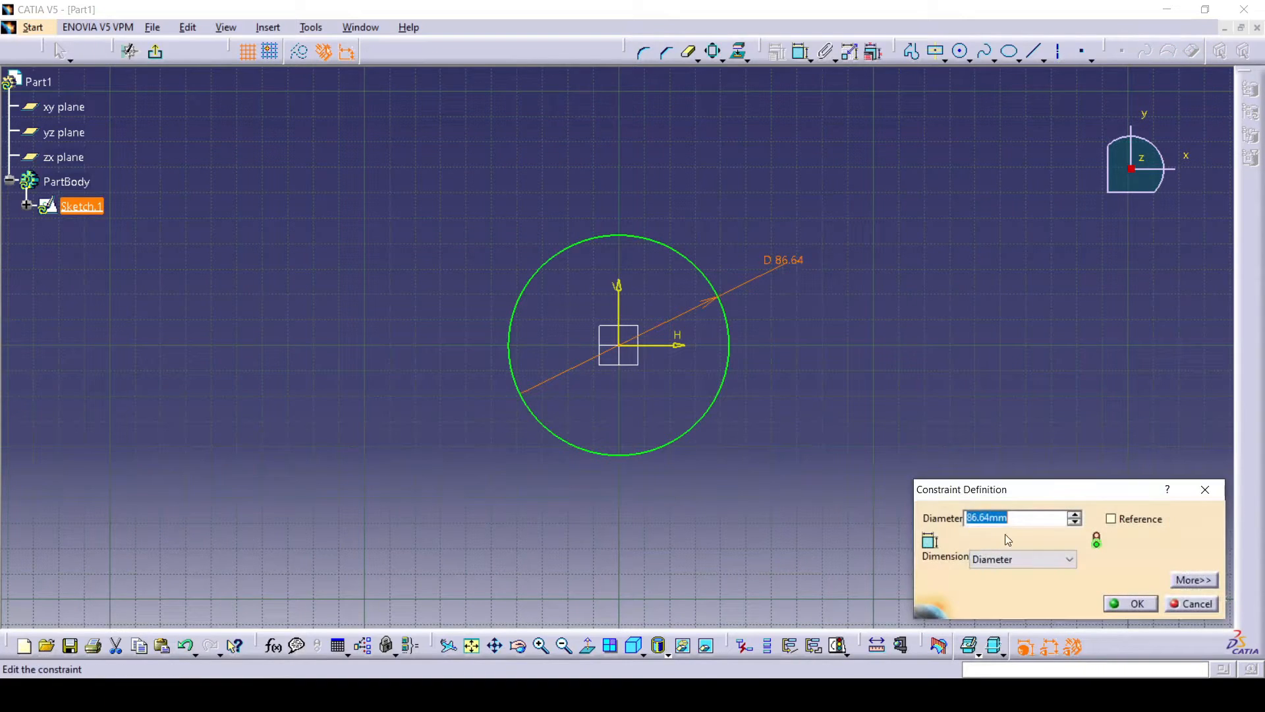
text(100)
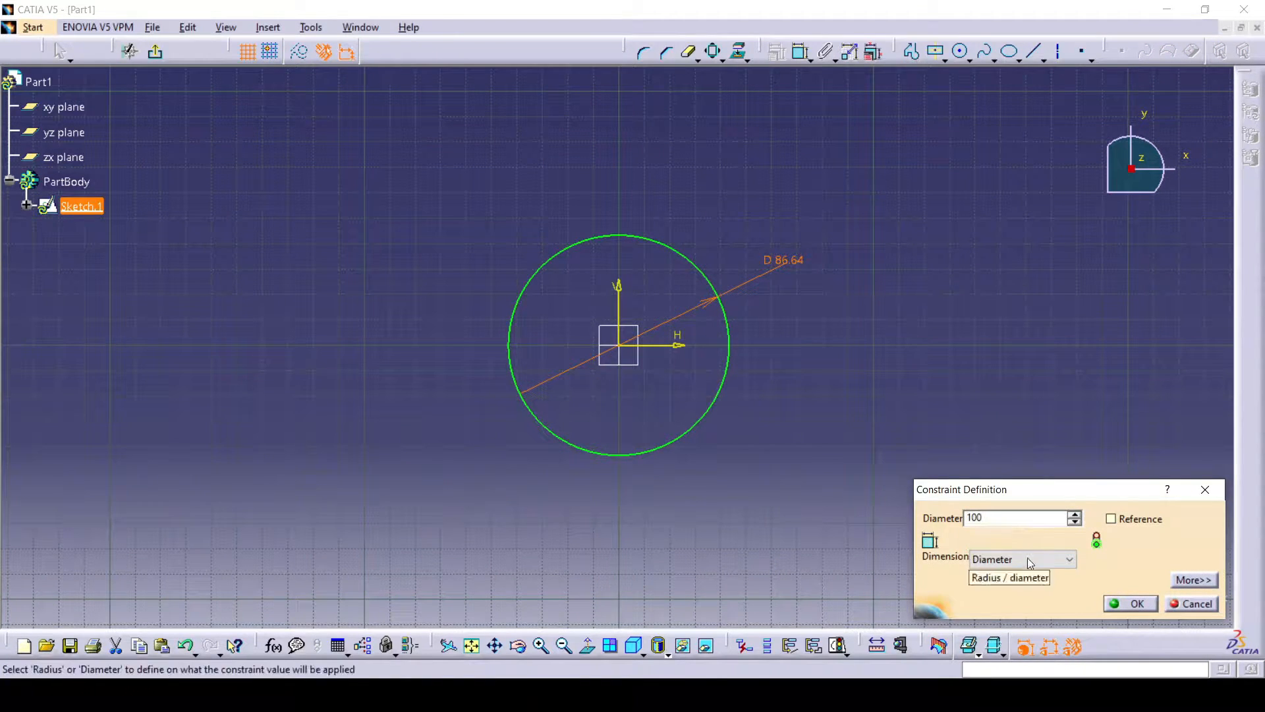
click(1133, 599)
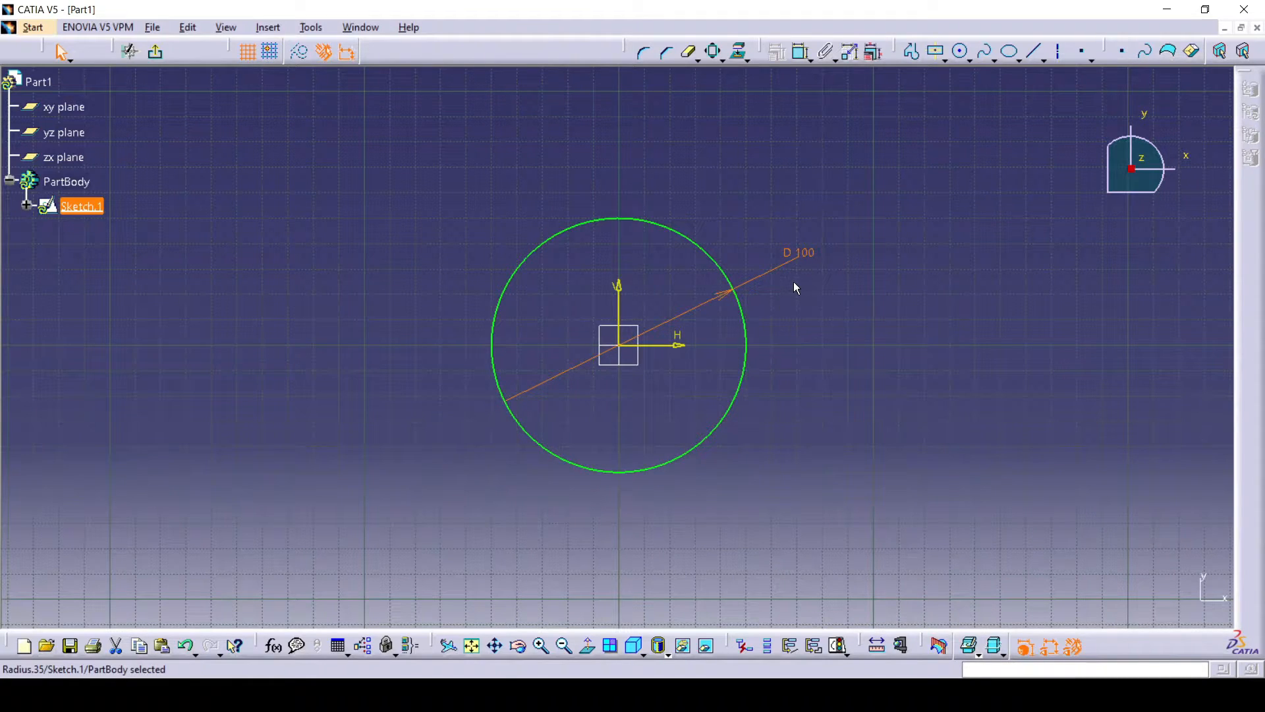
- Draw a Three Point Circle on the positive H side, centred below the H axis and clear of the 100 mm circle
click(969, 61)
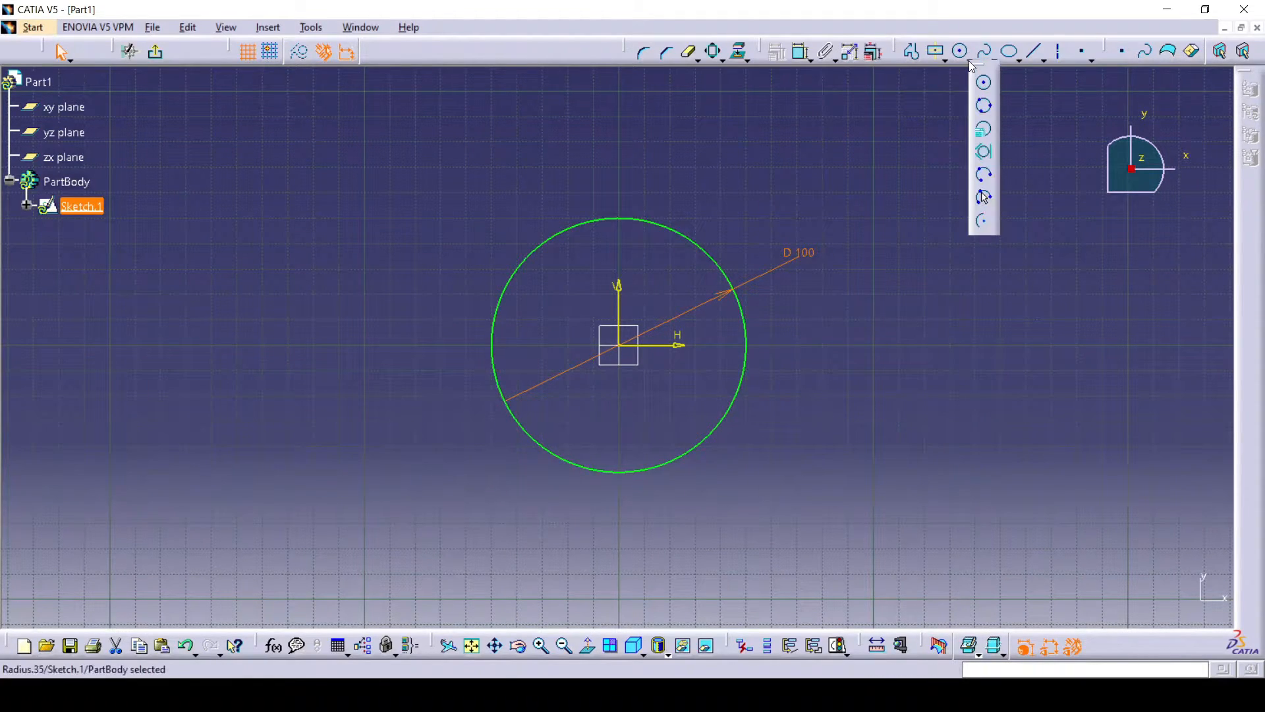
click(986, 108)
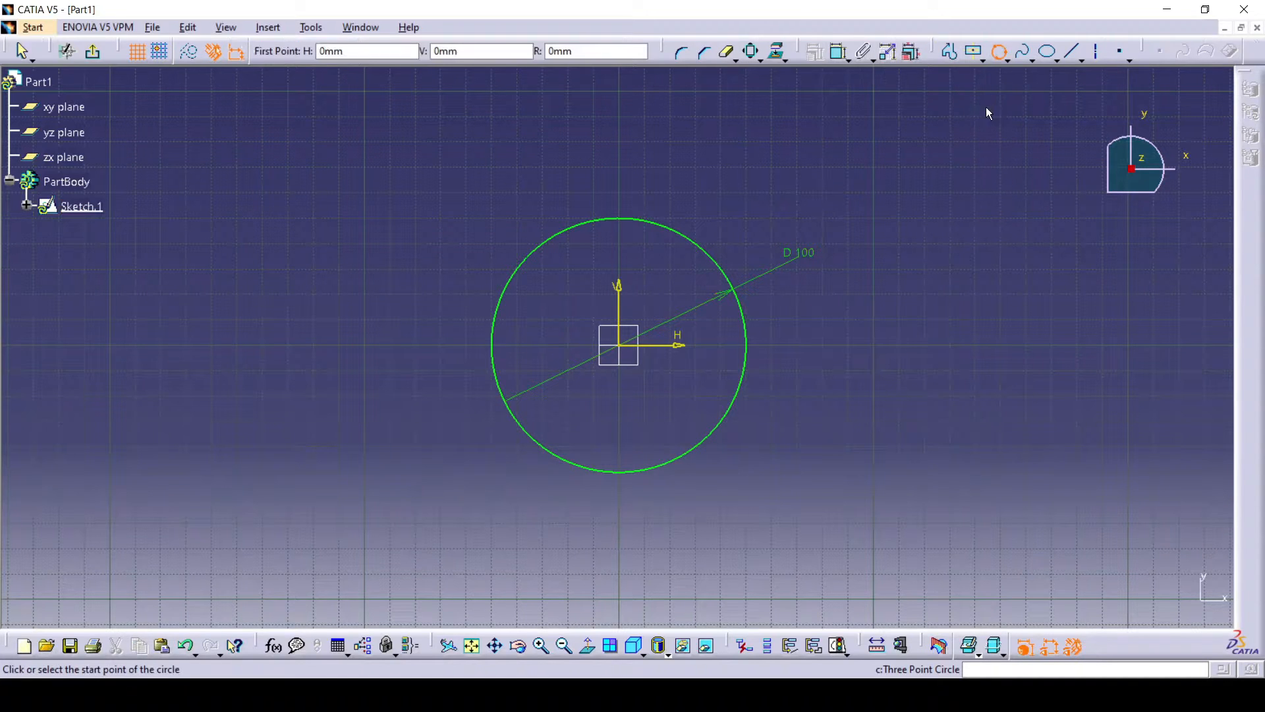
click(895, 410)
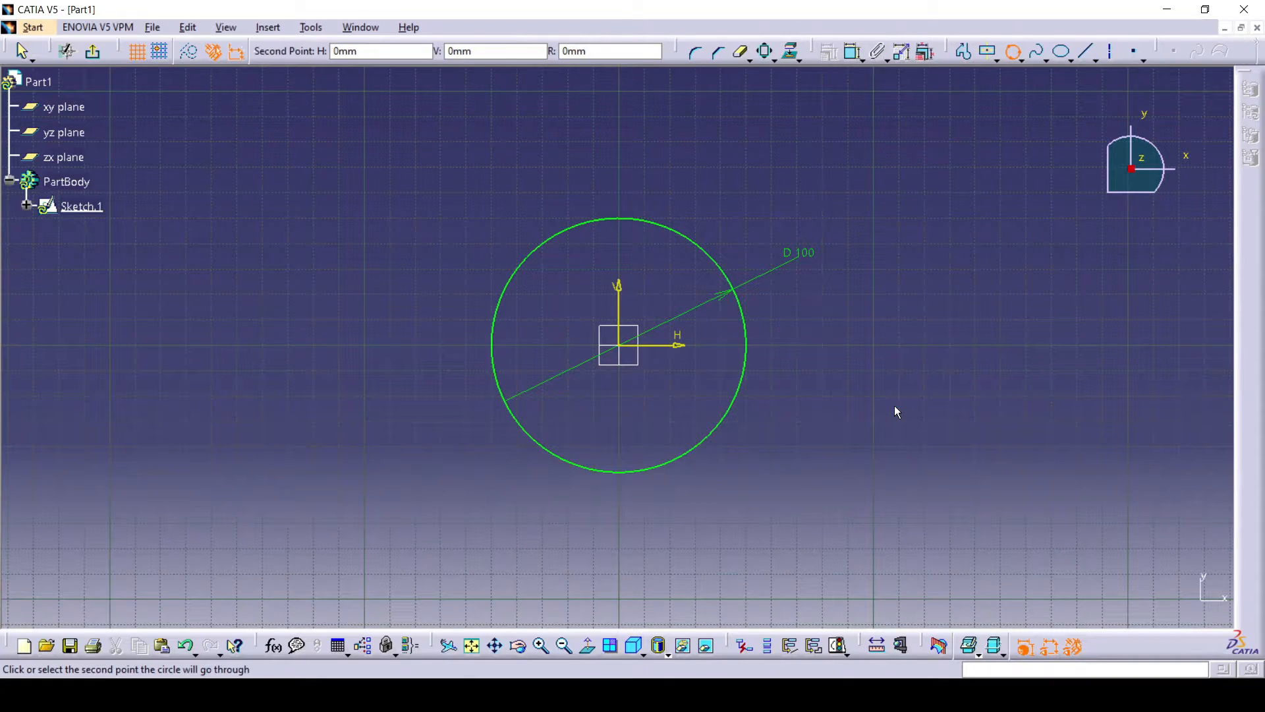
click(945, 360)
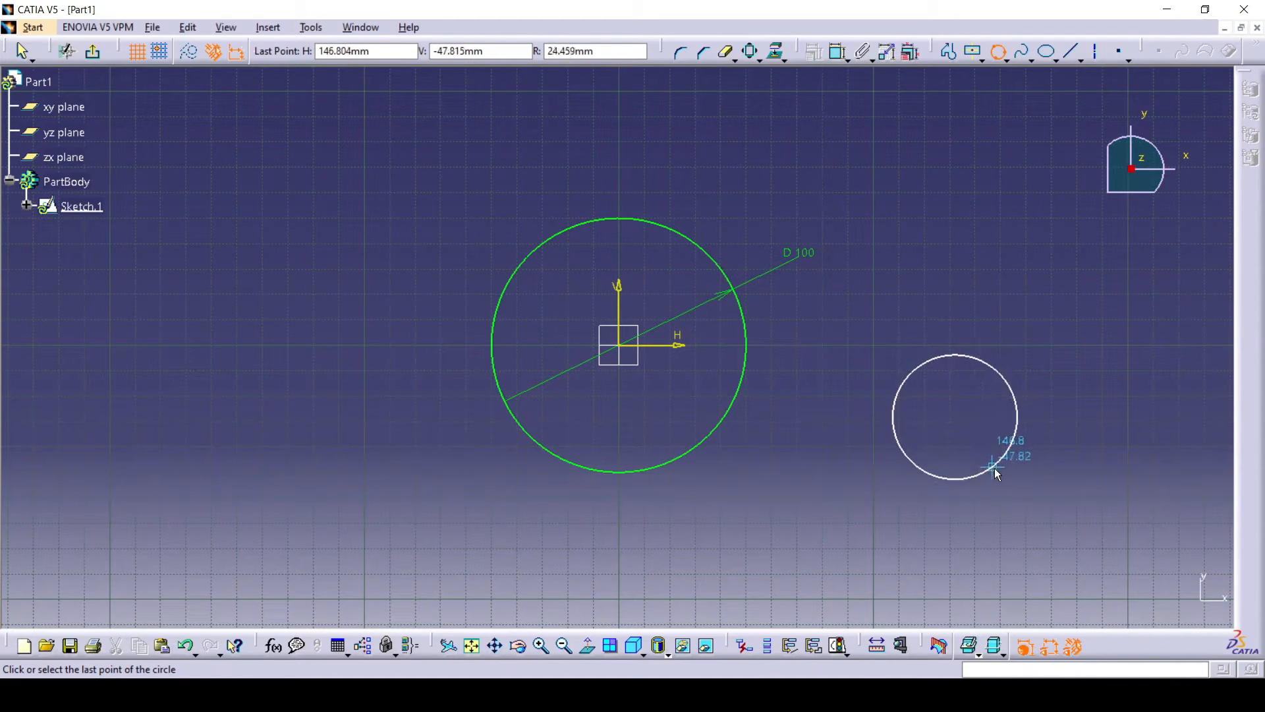
click(1039, 508)
click(1048, 495)
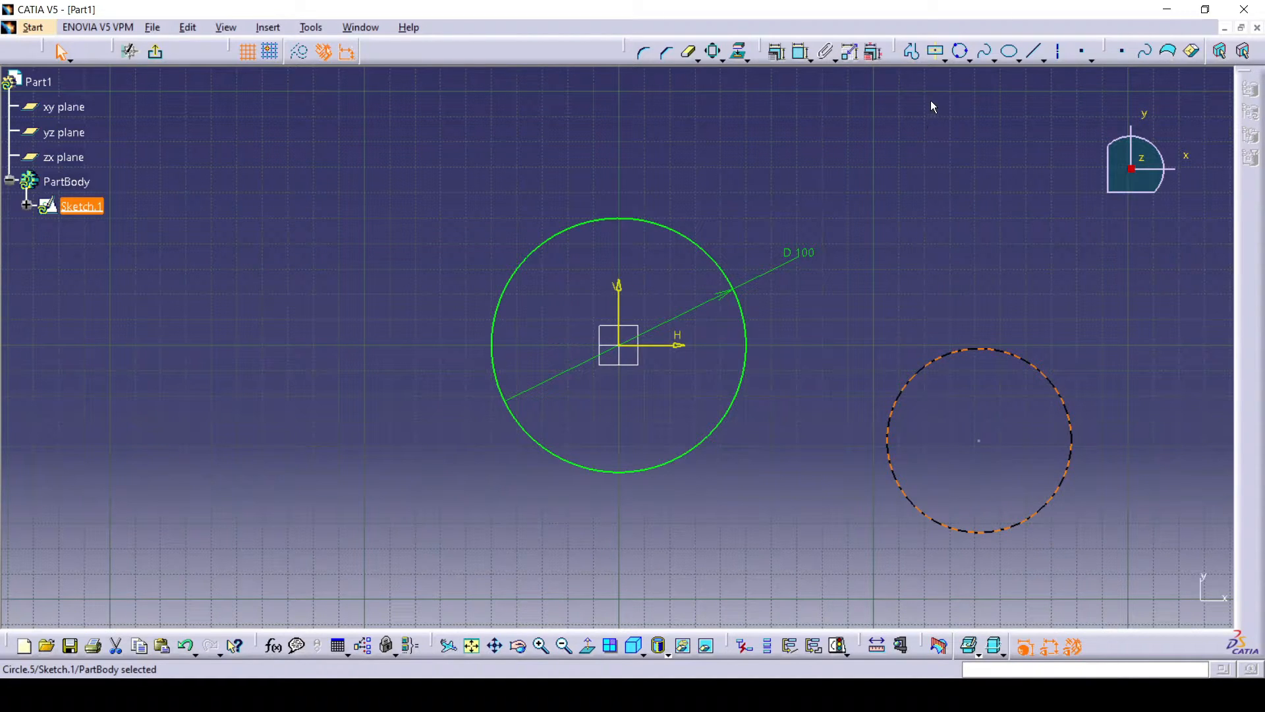
- Draw a centre-point arc of about 33 mm radius on the negative H side, bulging towards the 100 mm circle
click(965, 60)
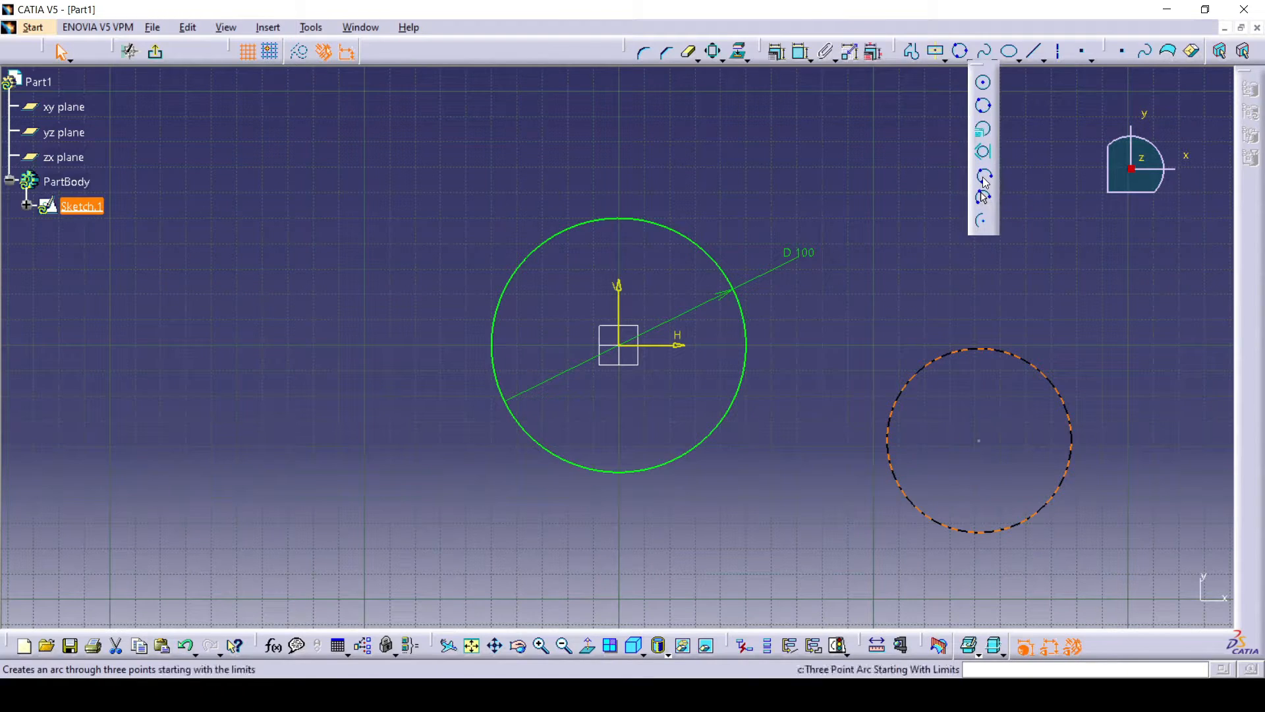
click(981, 220)
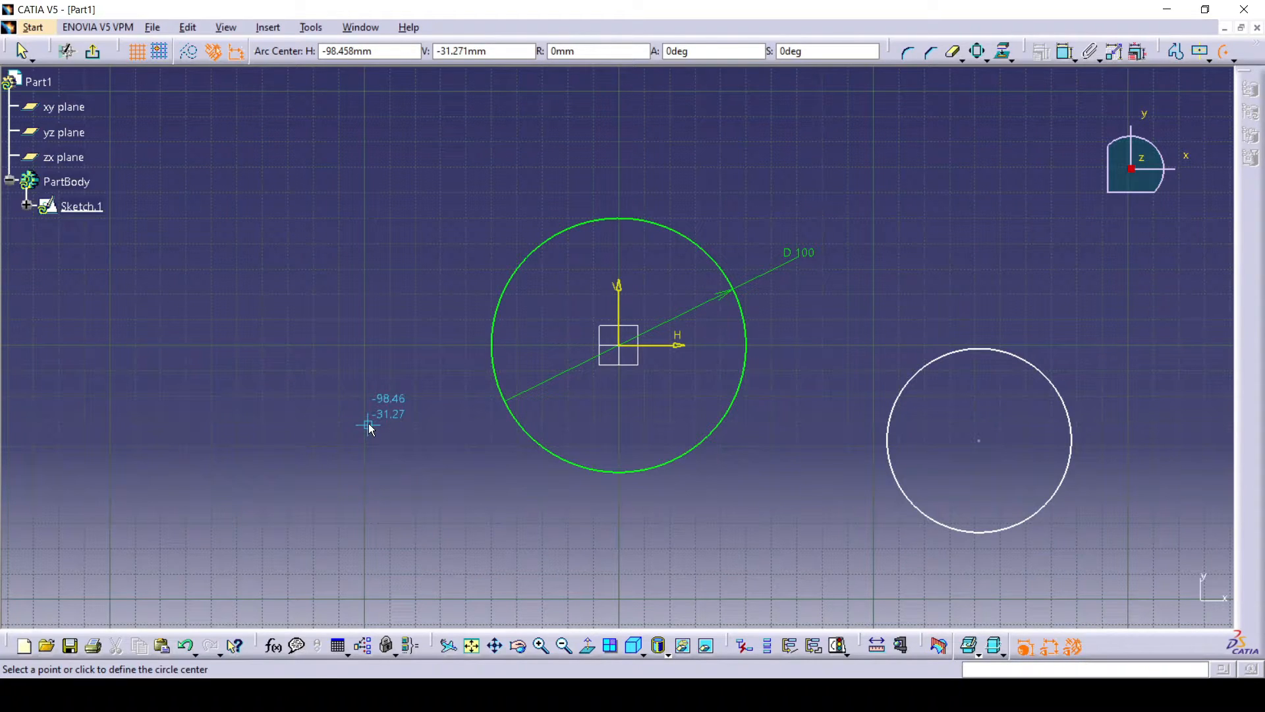
click(332, 425)
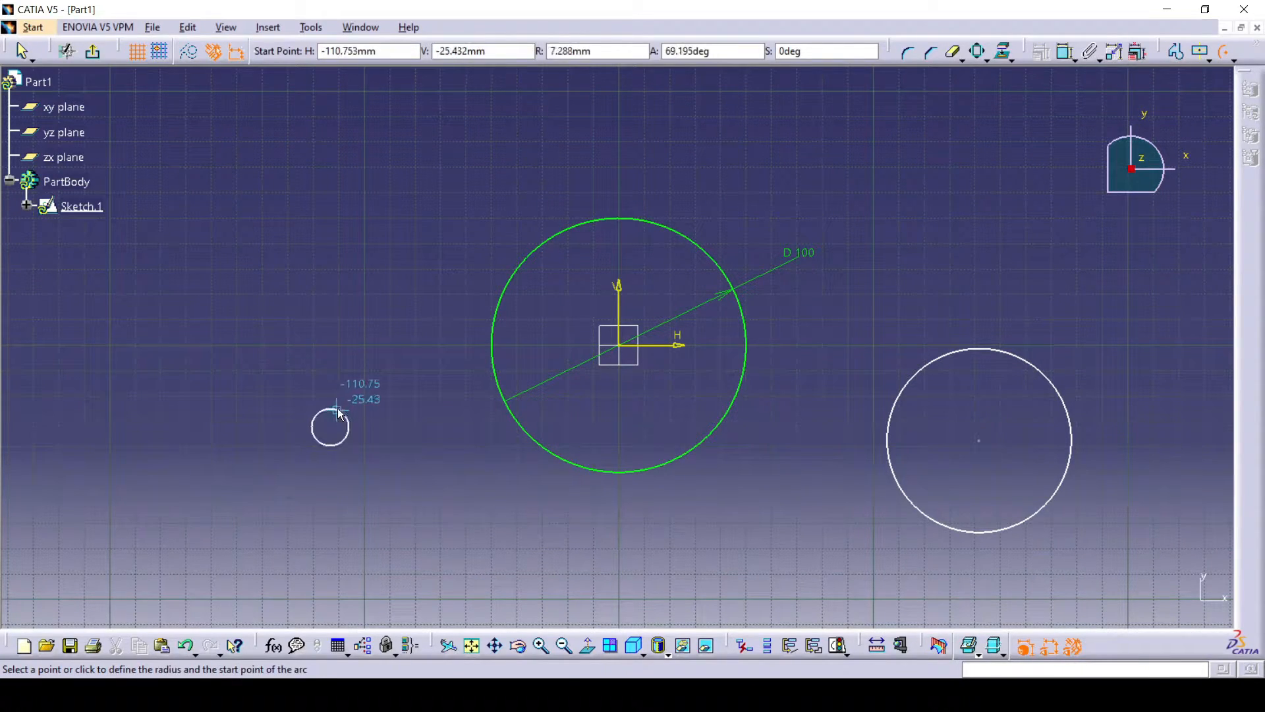
click(377, 361)
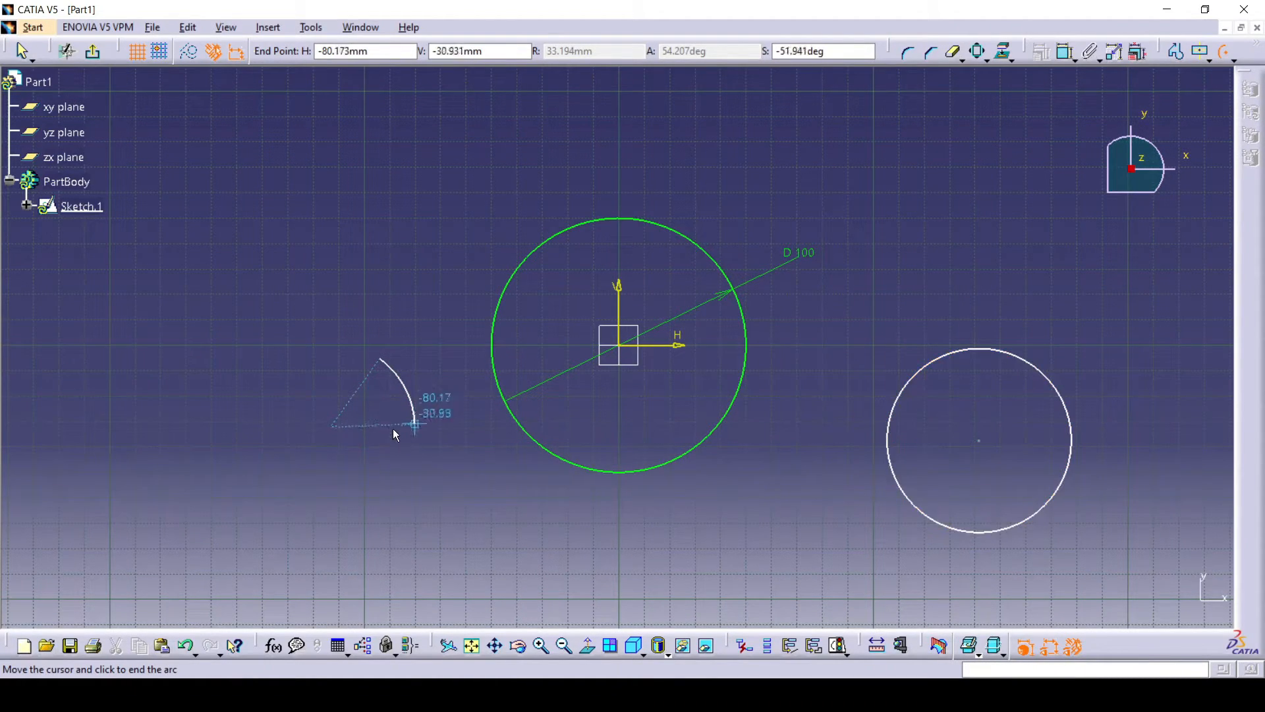
click(385, 461)
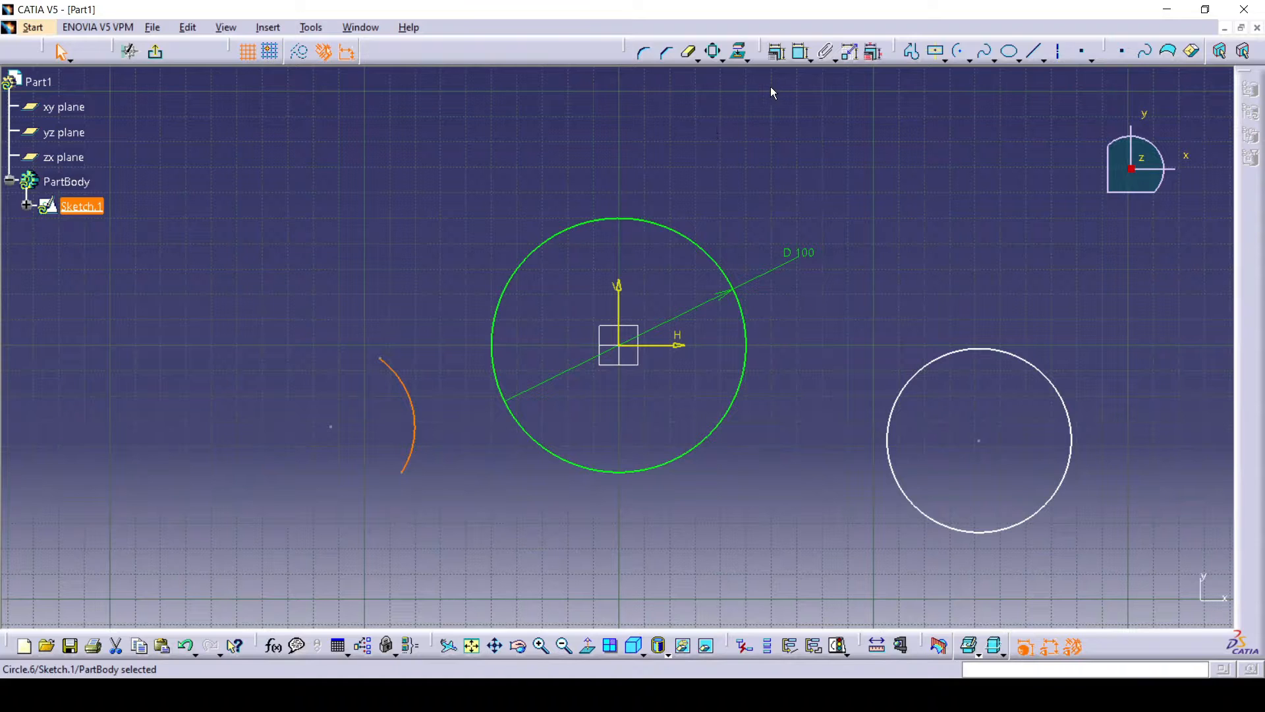
- Dimension the arc's radius with a Constraint and set it to 10 mm
click(800, 51)
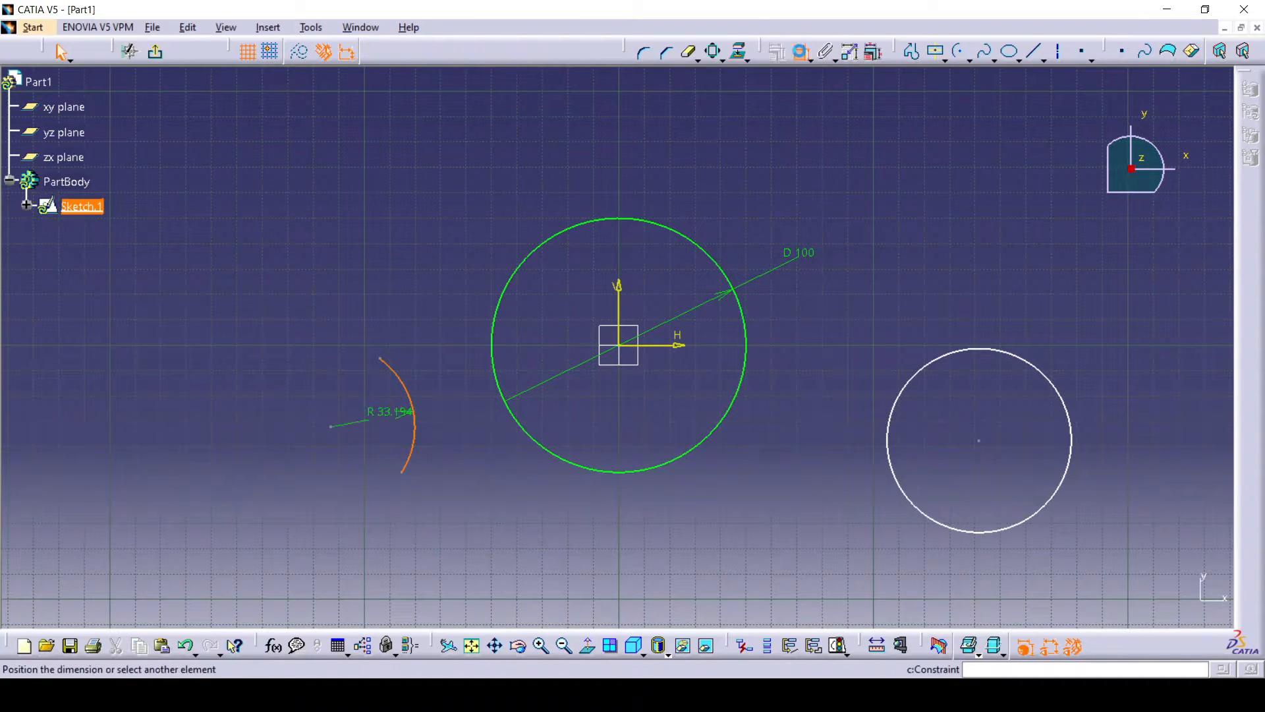
click(403, 386)
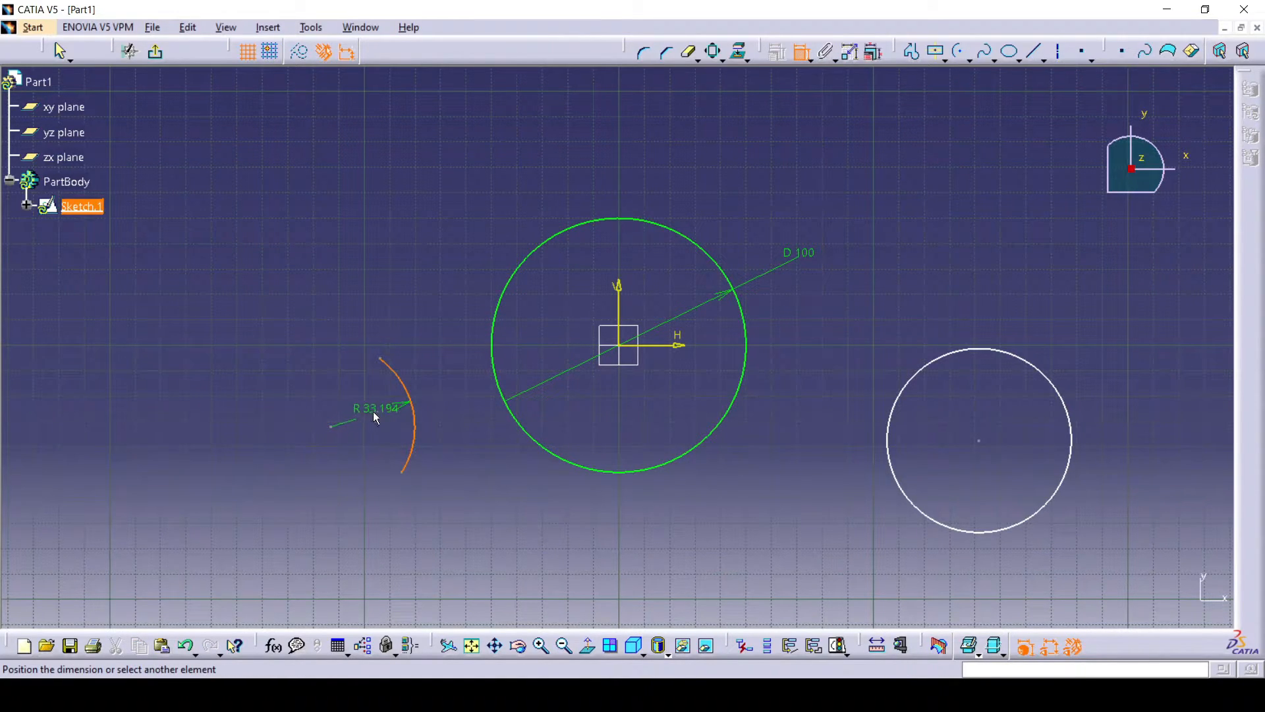
click(367, 401)
double_click(367, 400)
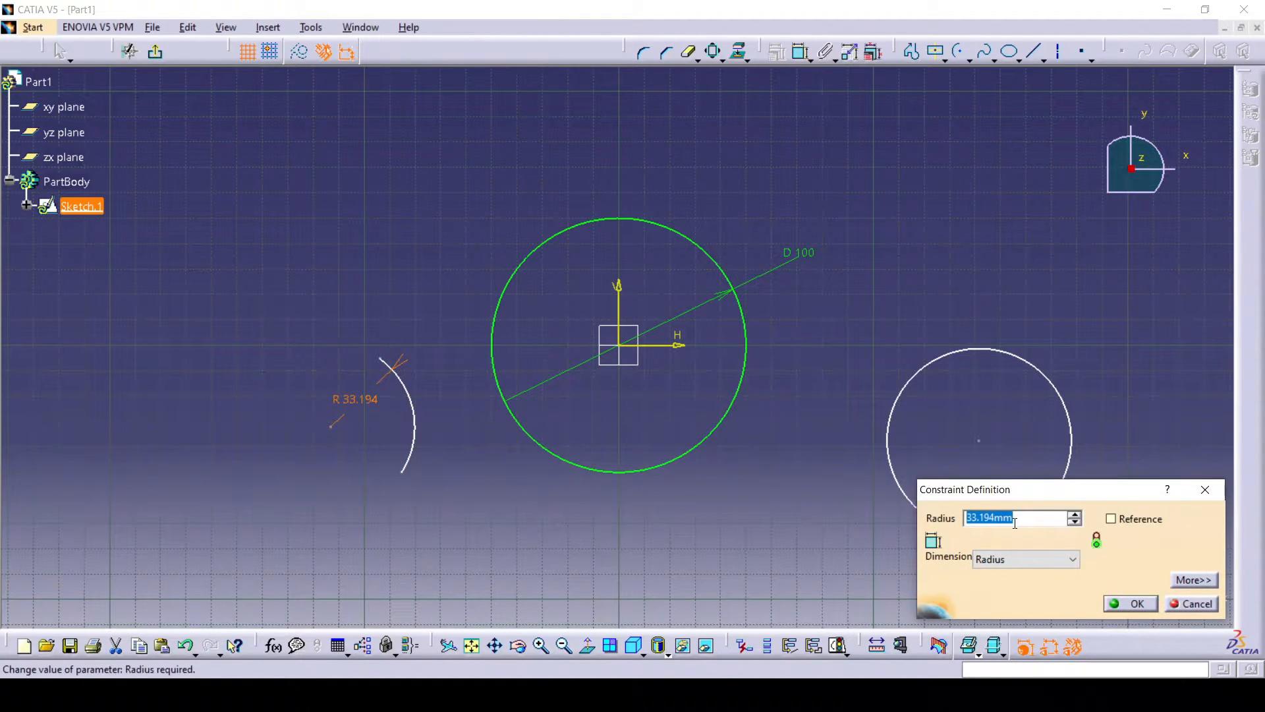
text(10)
key(Return)
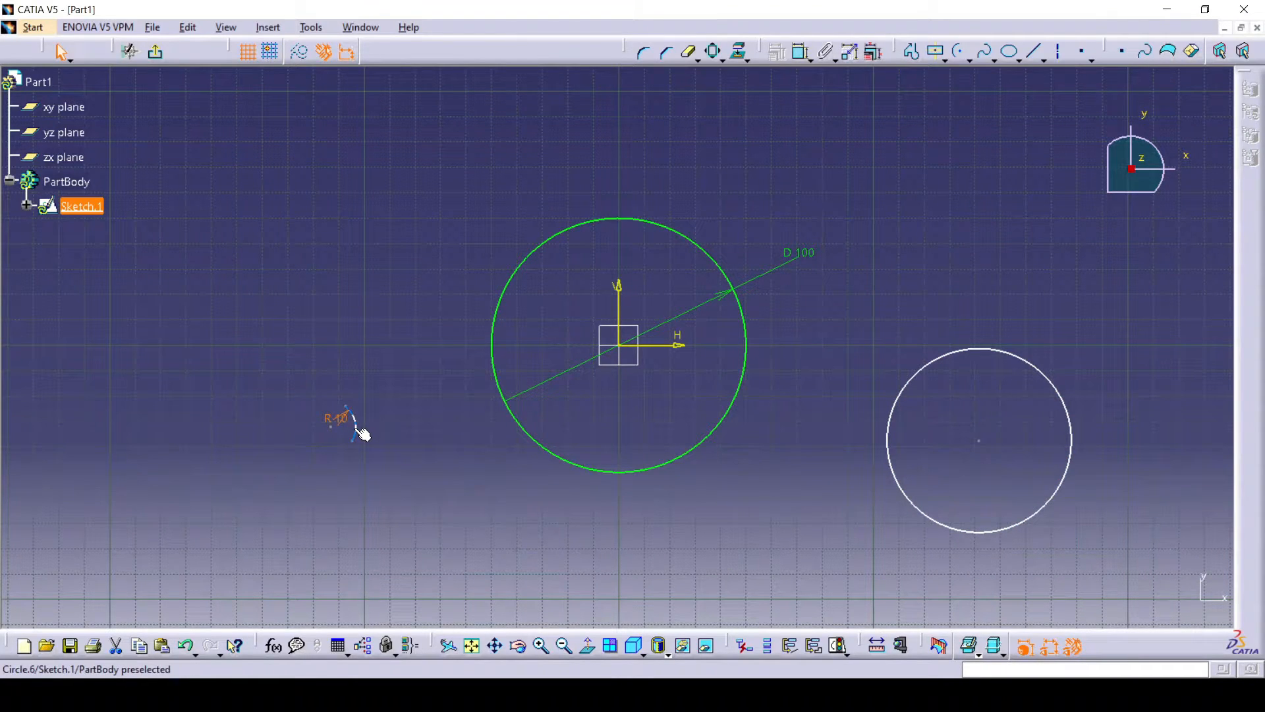
- Draw a closed wavy Spline around the 100 mm circle through about twelve control points, ending on its start point
click(987, 56)
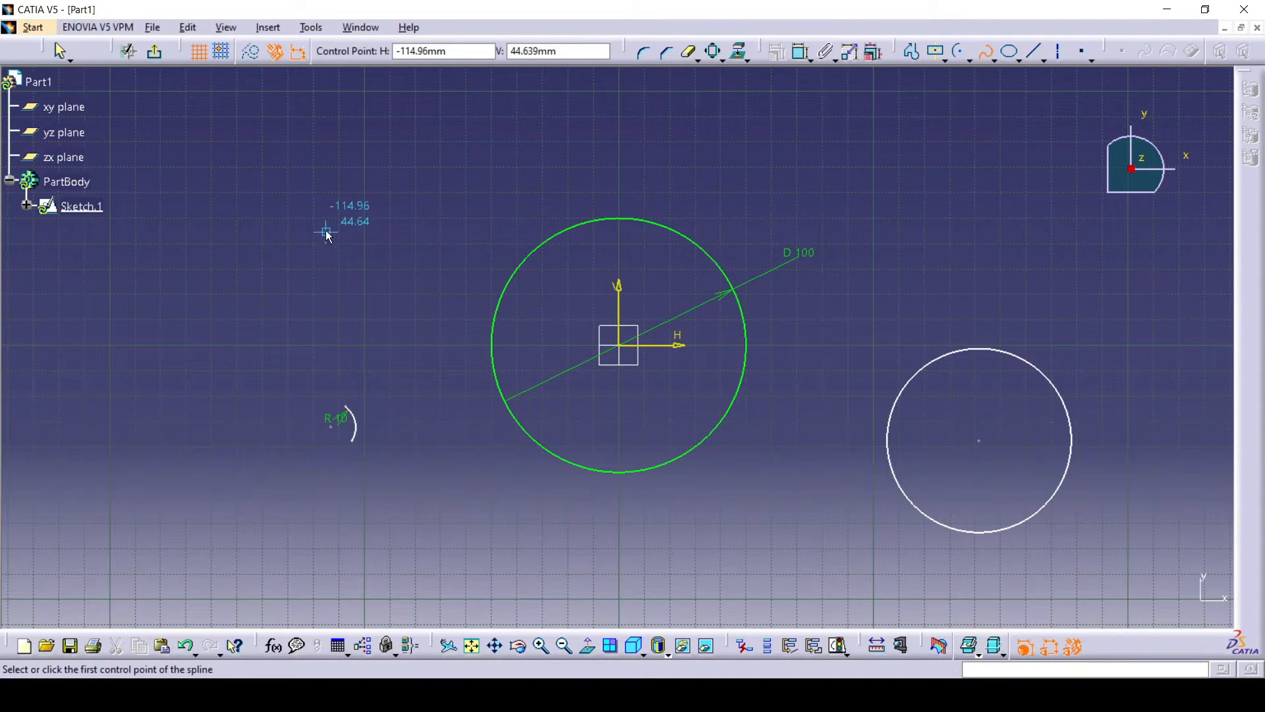
click(248, 285)
click(305, 215)
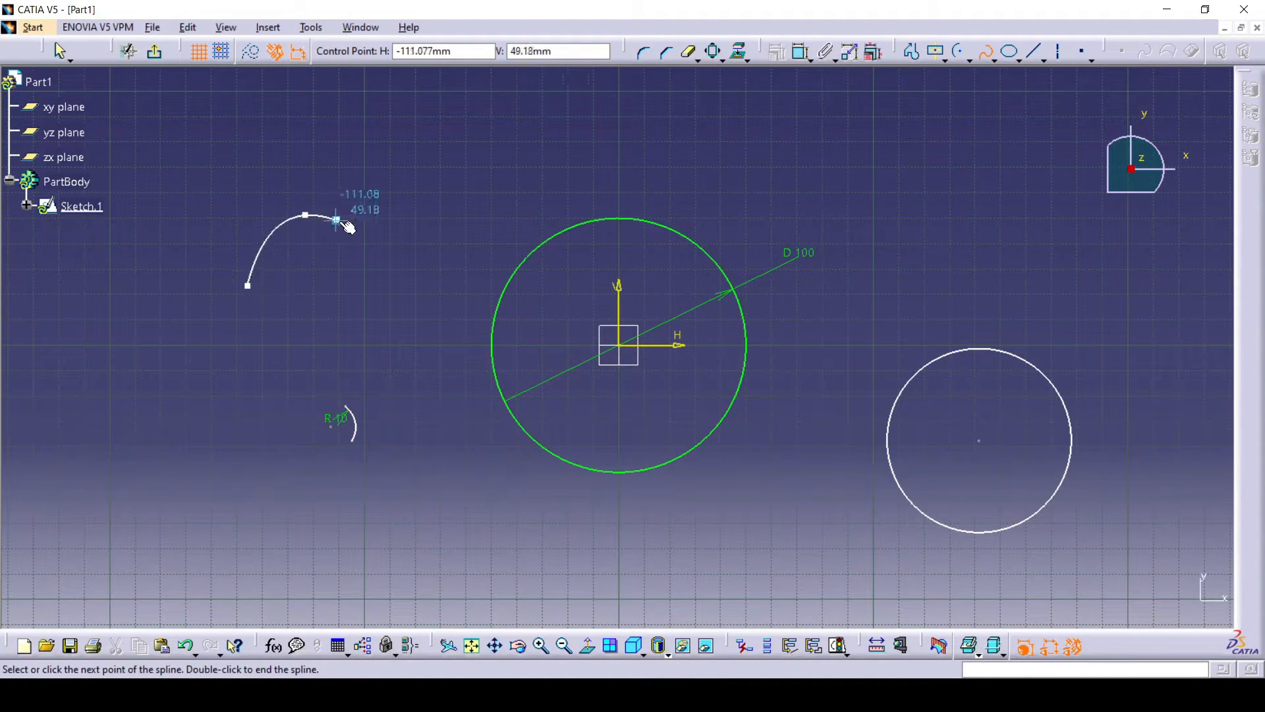
click(384, 253)
click(482, 193)
click(587, 174)
click(672, 206)
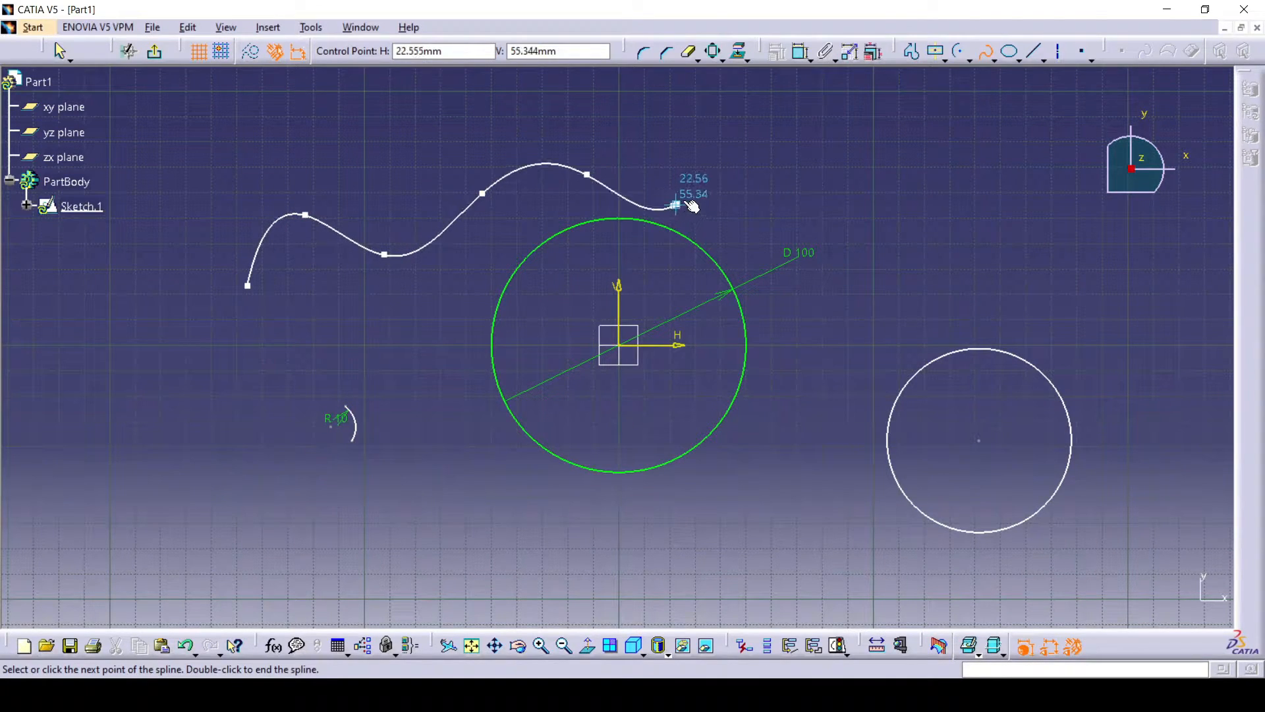
click(755, 157)
click(859, 227)
click(804, 382)
click(615, 513)
click(439, 401)
click(331, 345)
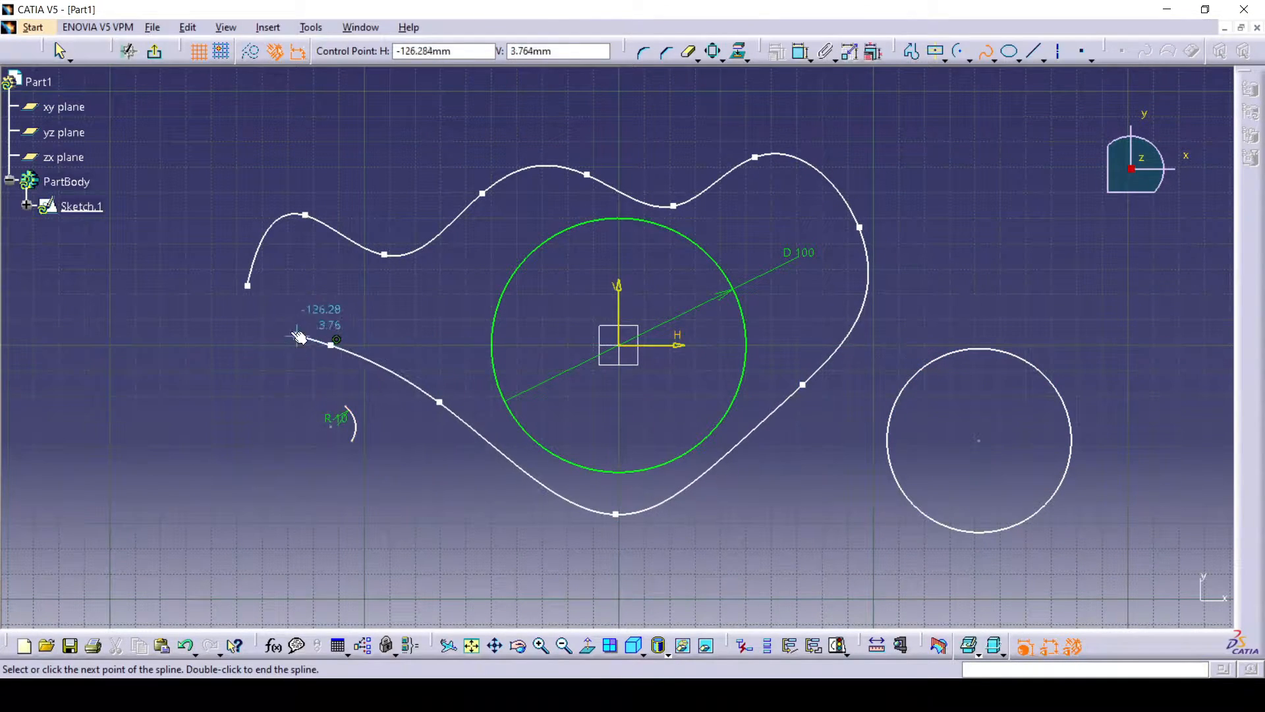
click(249, 286)
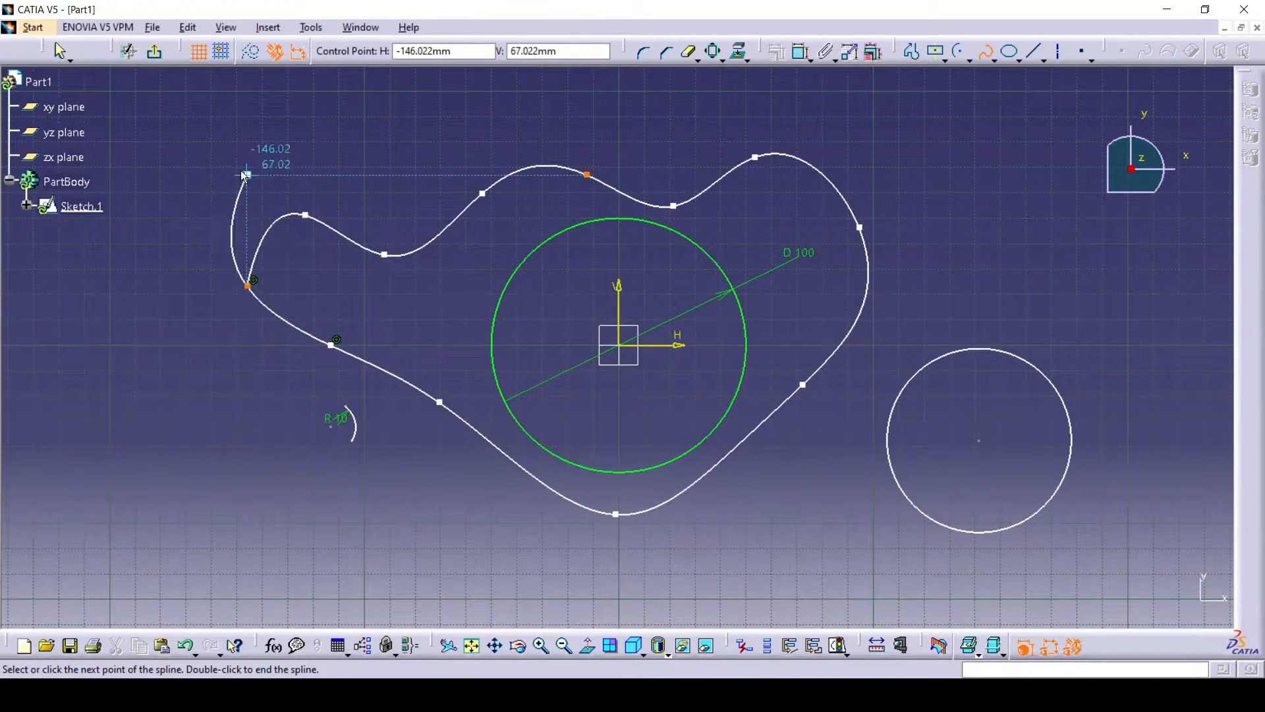
key(Escape)
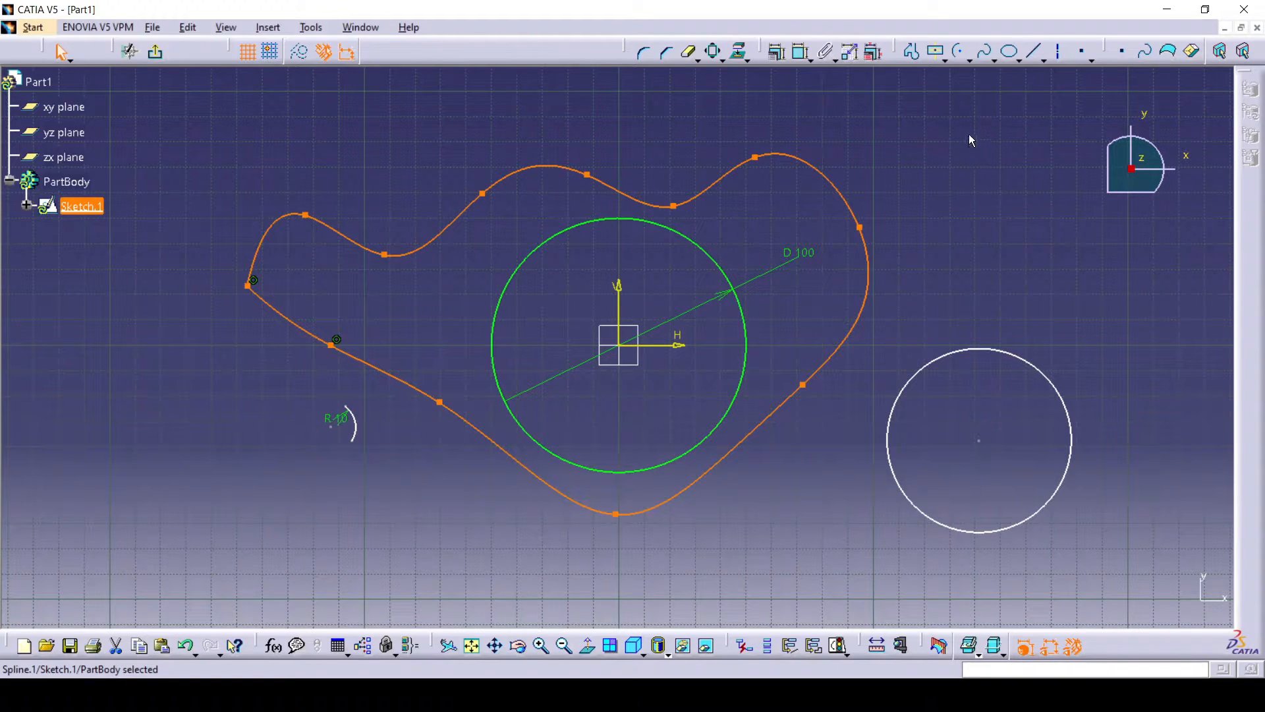
- Draw a horizontal ellipse above the three-point circle, with a major radius of about 31 mm and a minor radius of about 19 mm
click(1012, 58)
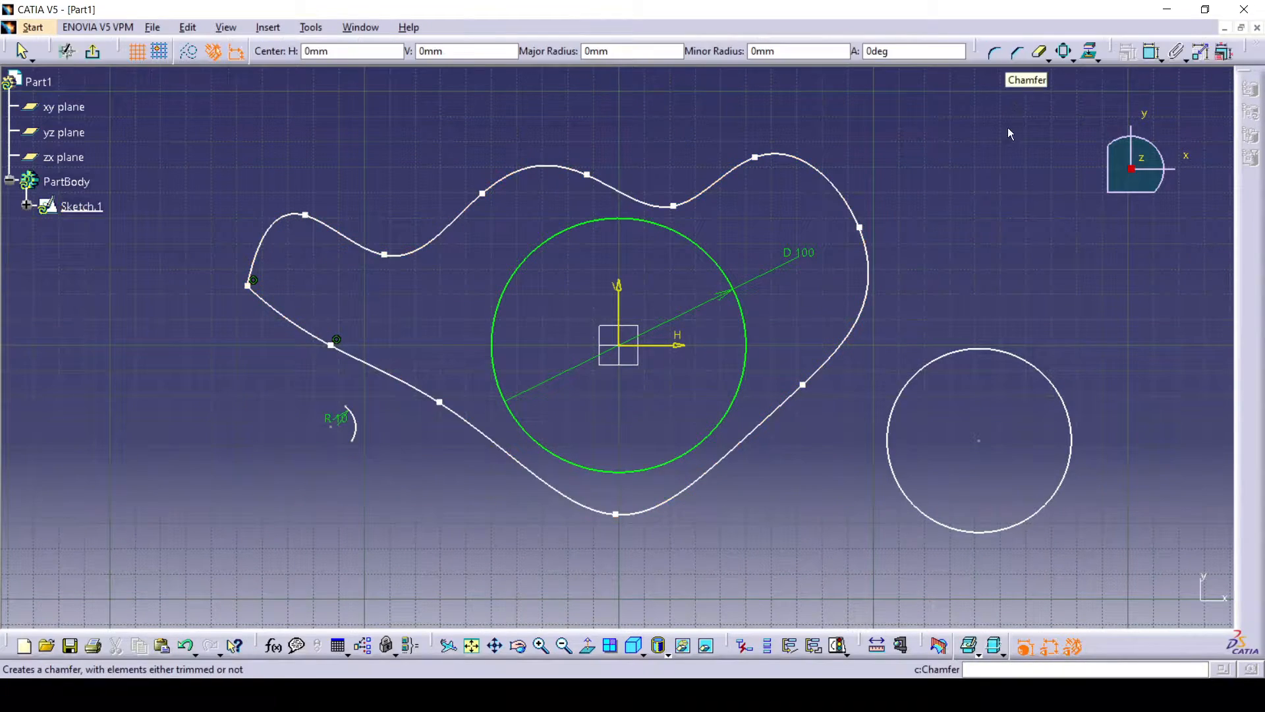
click(994, 251)
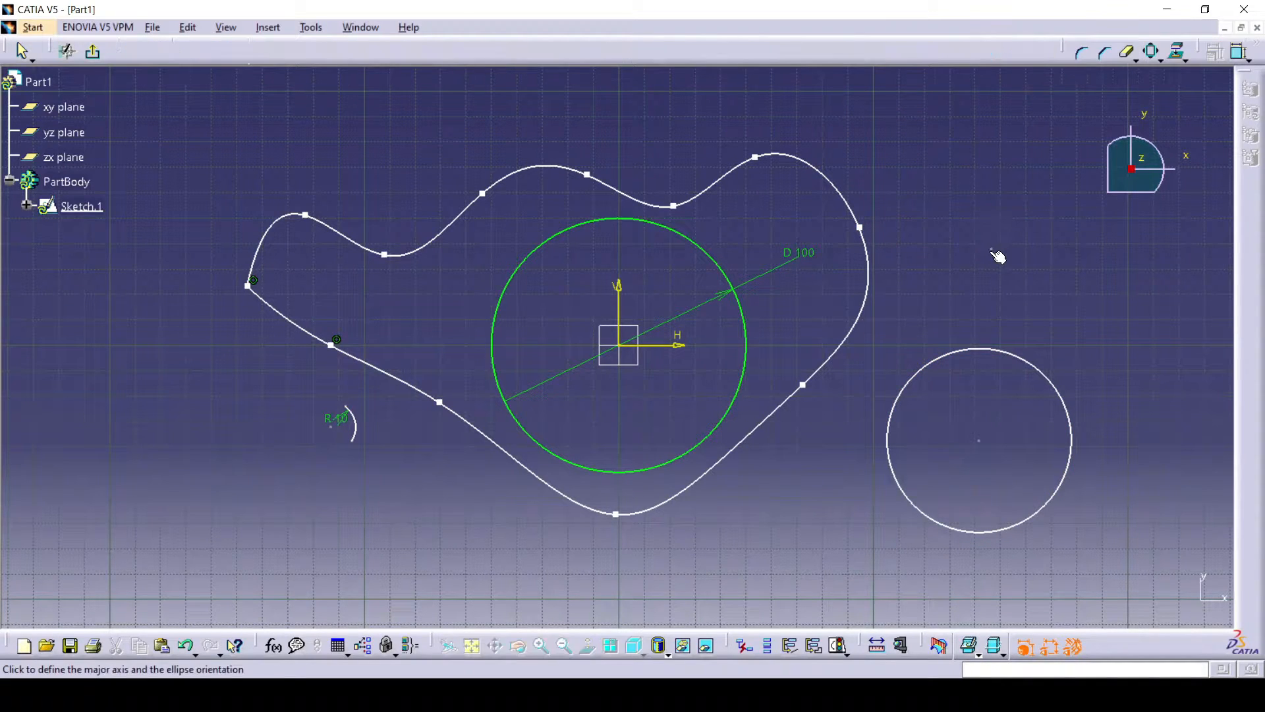
click(1070, 251)
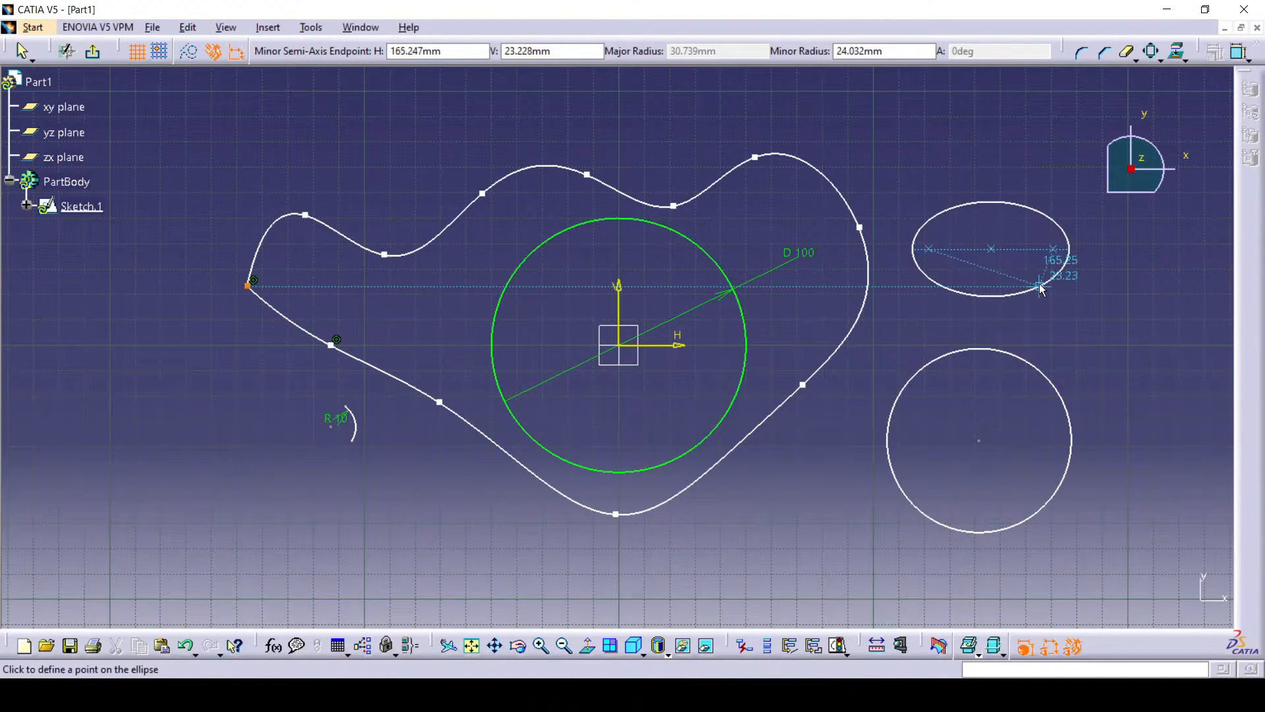
click(1041, 288)
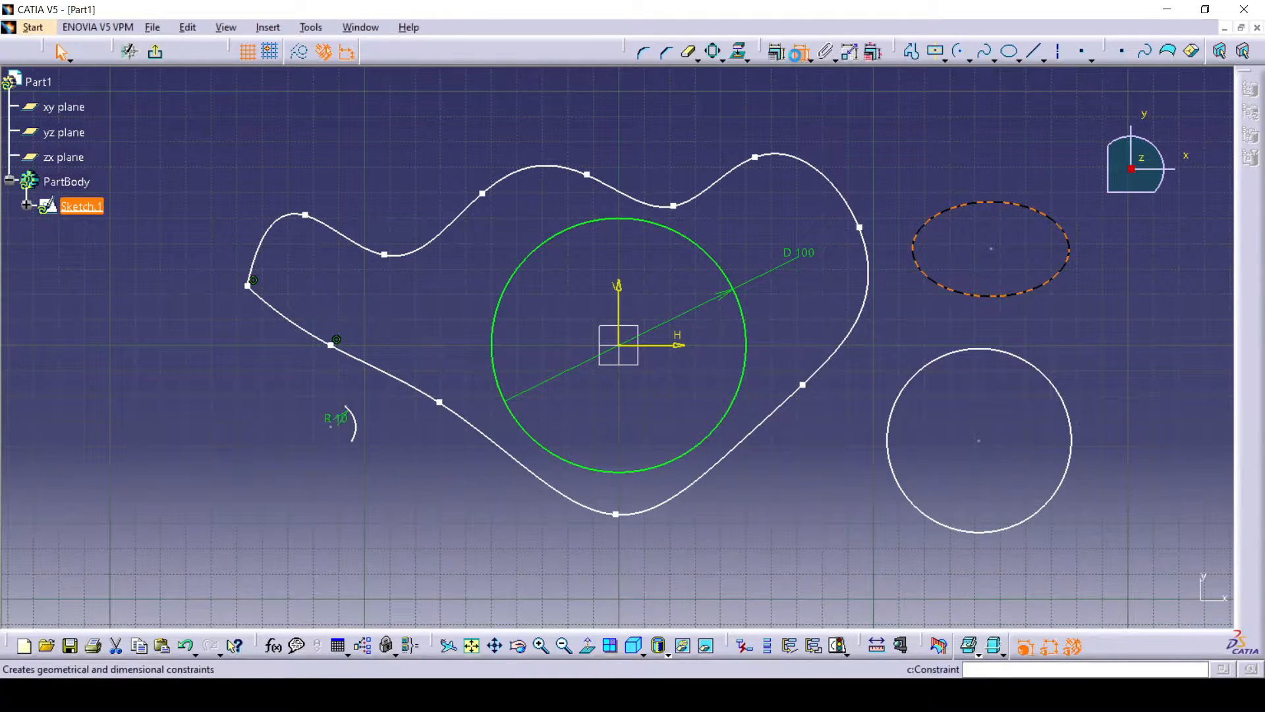
- Dimension the ellipse's major diameter below it with a Constraint and set it to 100 mm
click(797, 59)
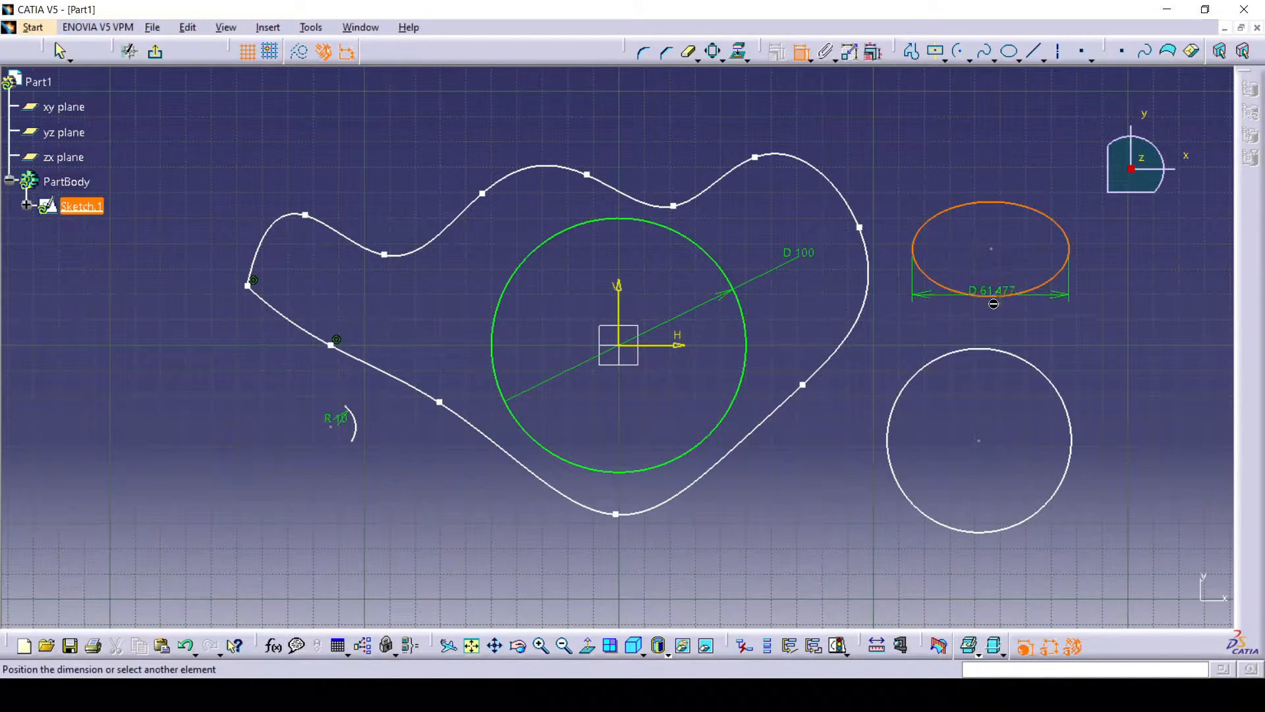
click(996, 328)
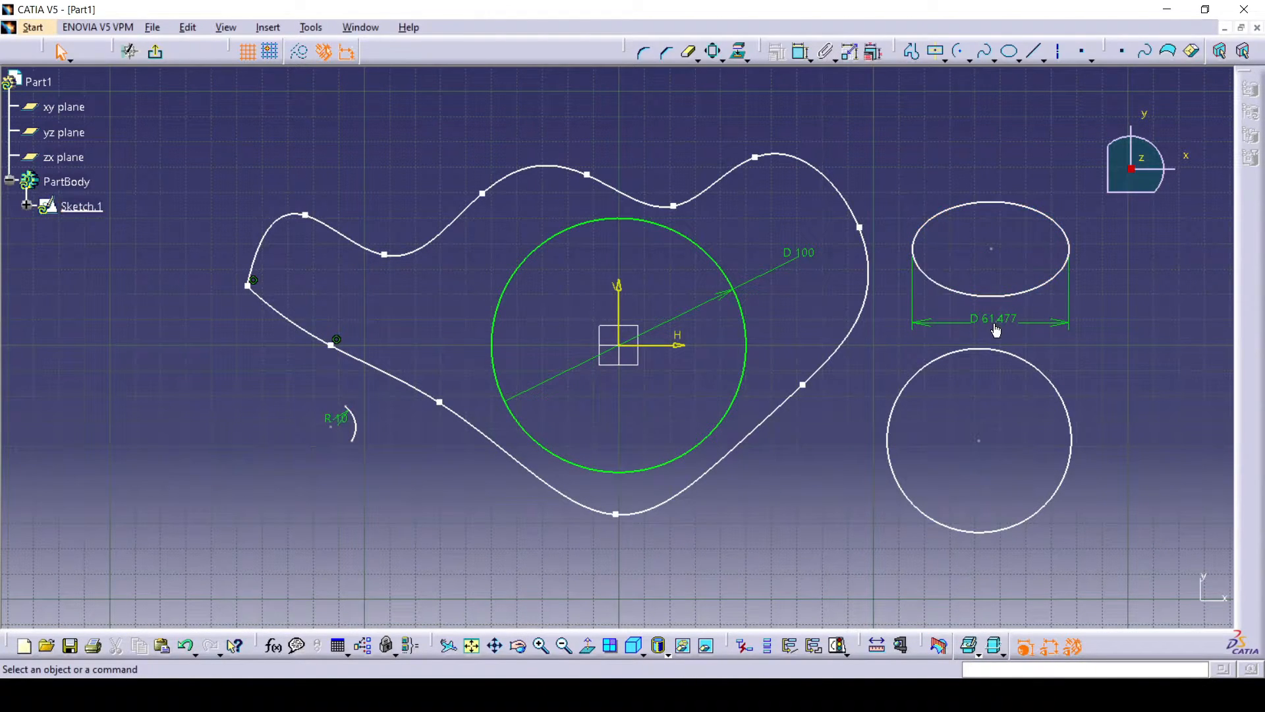
double_click(993, 319)
text(1)
key(Return)
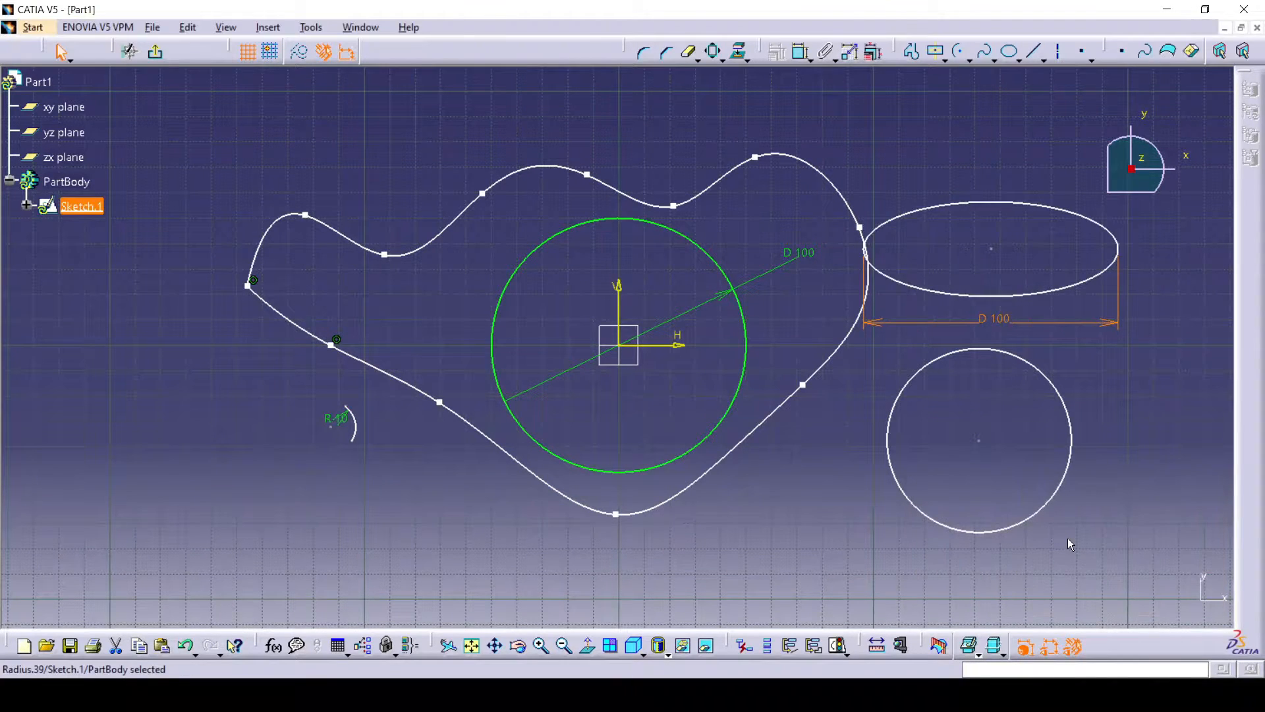
- Constrain the vertical distance from the ellipse's centre to its upper edge and set it to 50 mm
click(801, 51)
click(993, 254)
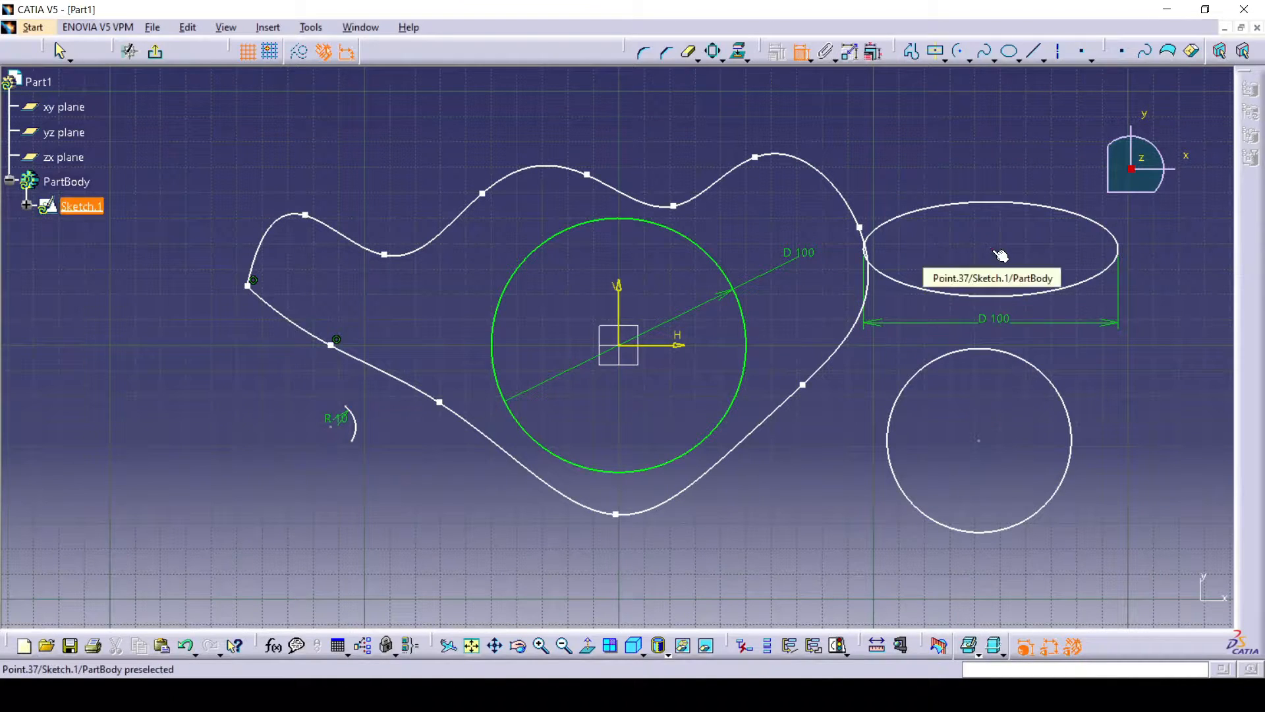
click(1001, 203)
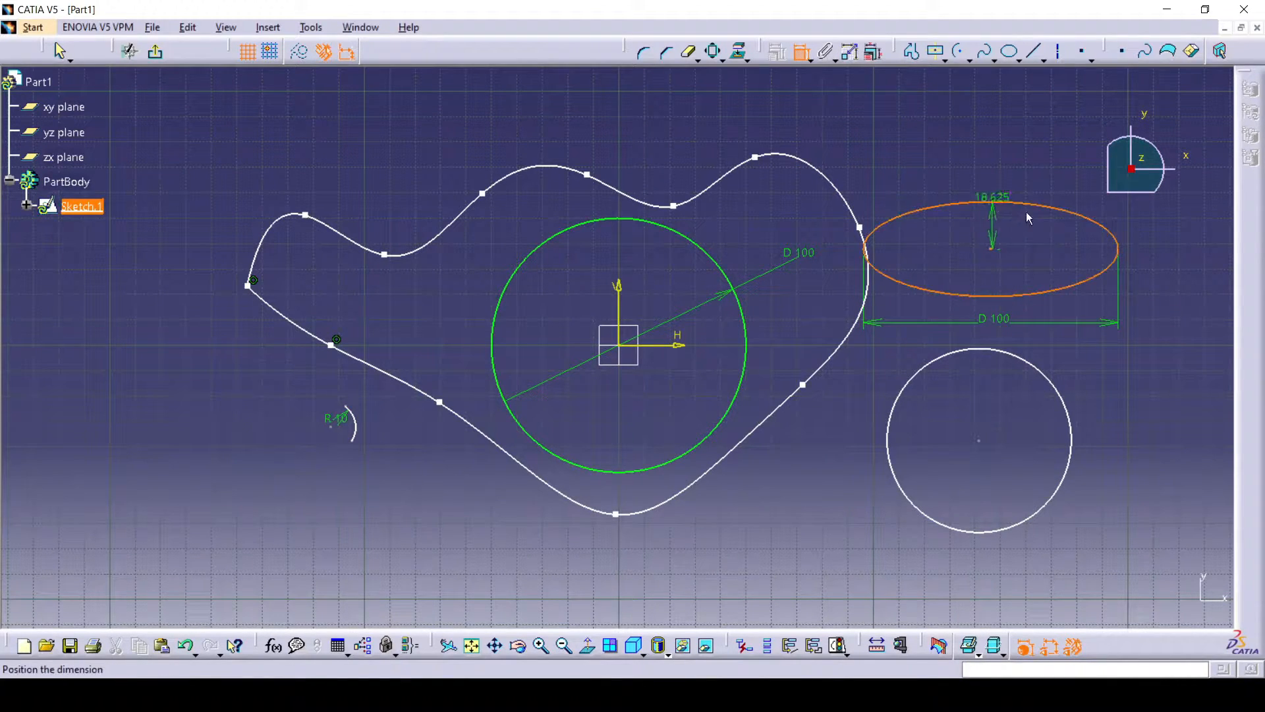
click(1182, 243)
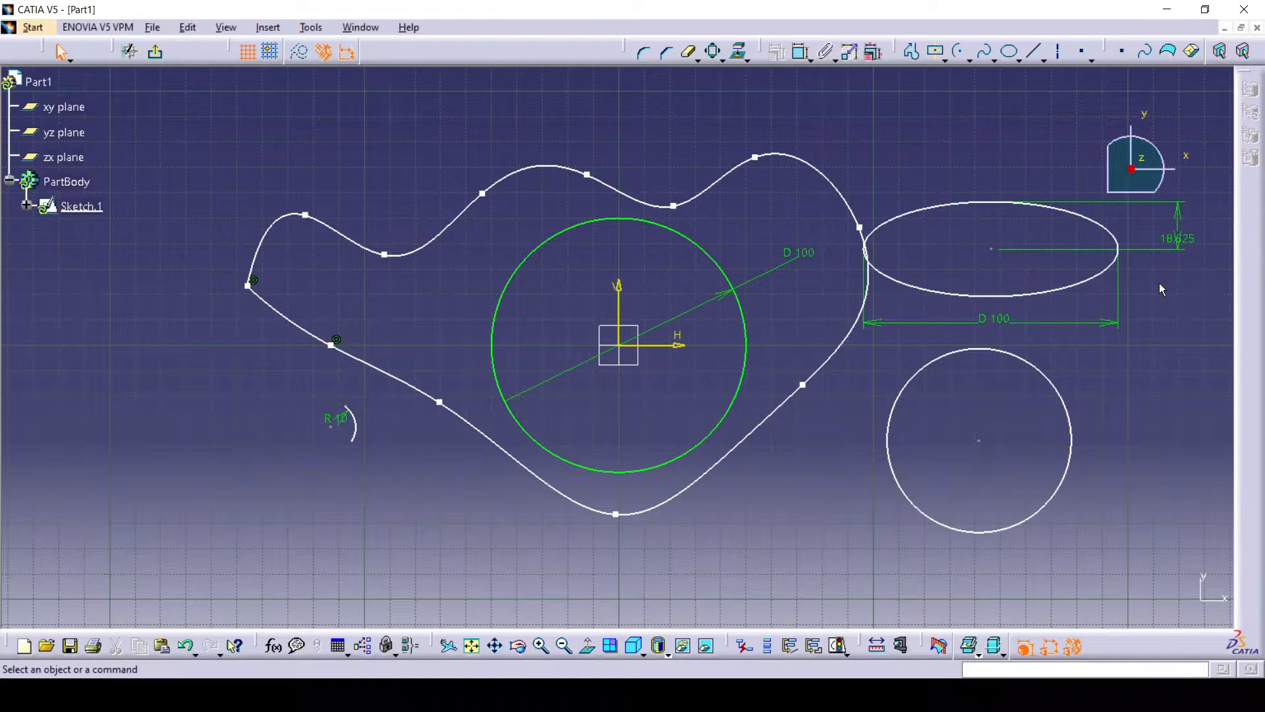
double_click(1178, 239)
text(50)
key(Return)
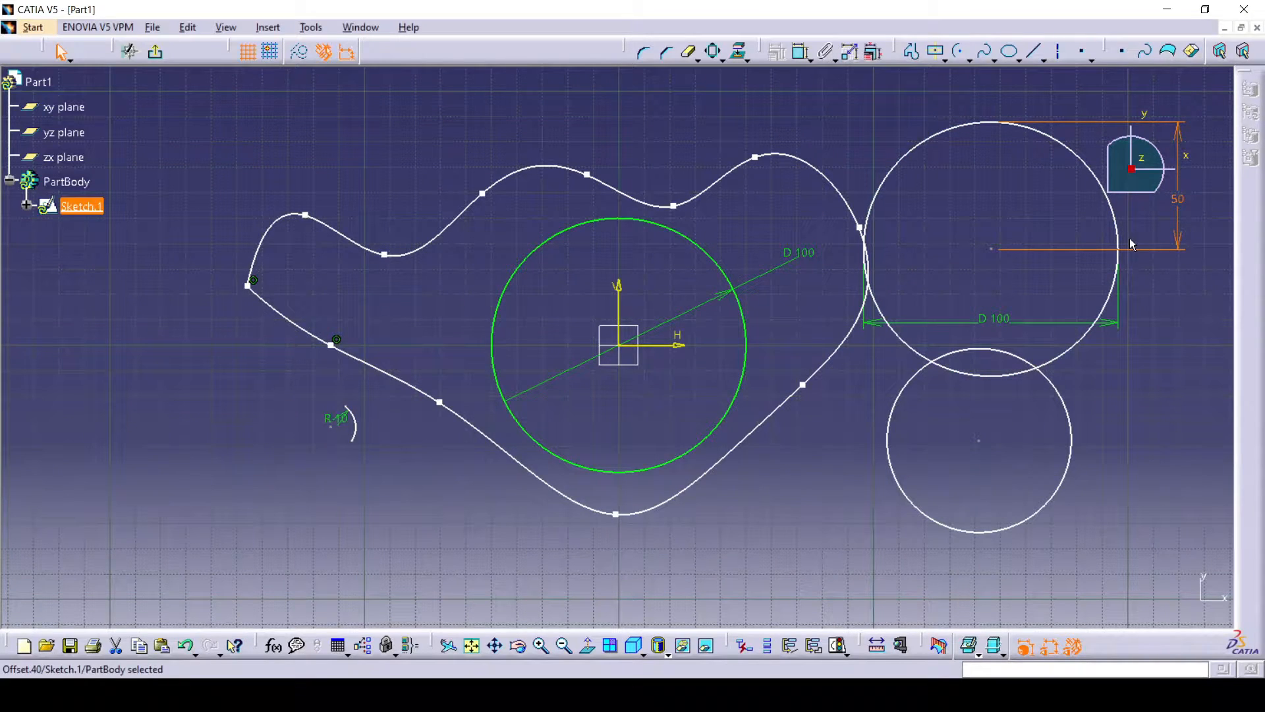
- Change the ellipse's centre-to-upper-edge distance to 25 mm
double_click(1177, 199)
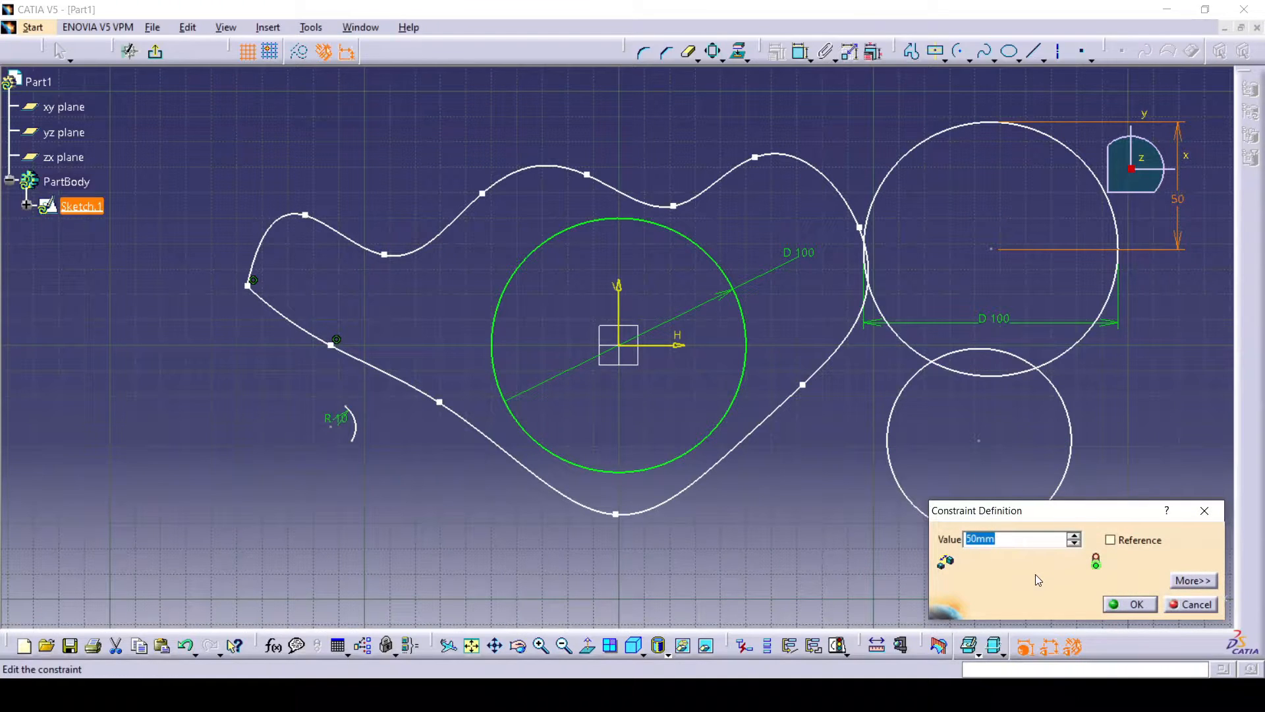
text(2)
key(Return)
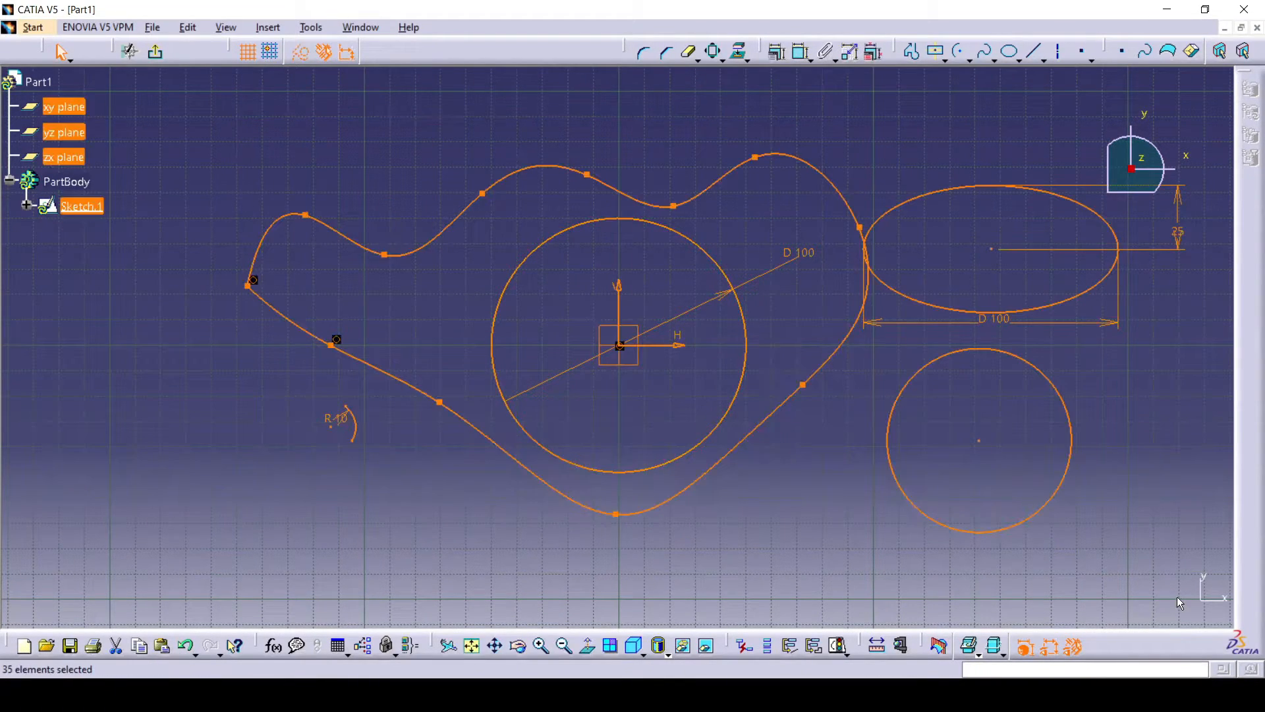
- Delete all the geometry and constraints from the sketch
key(Delete)
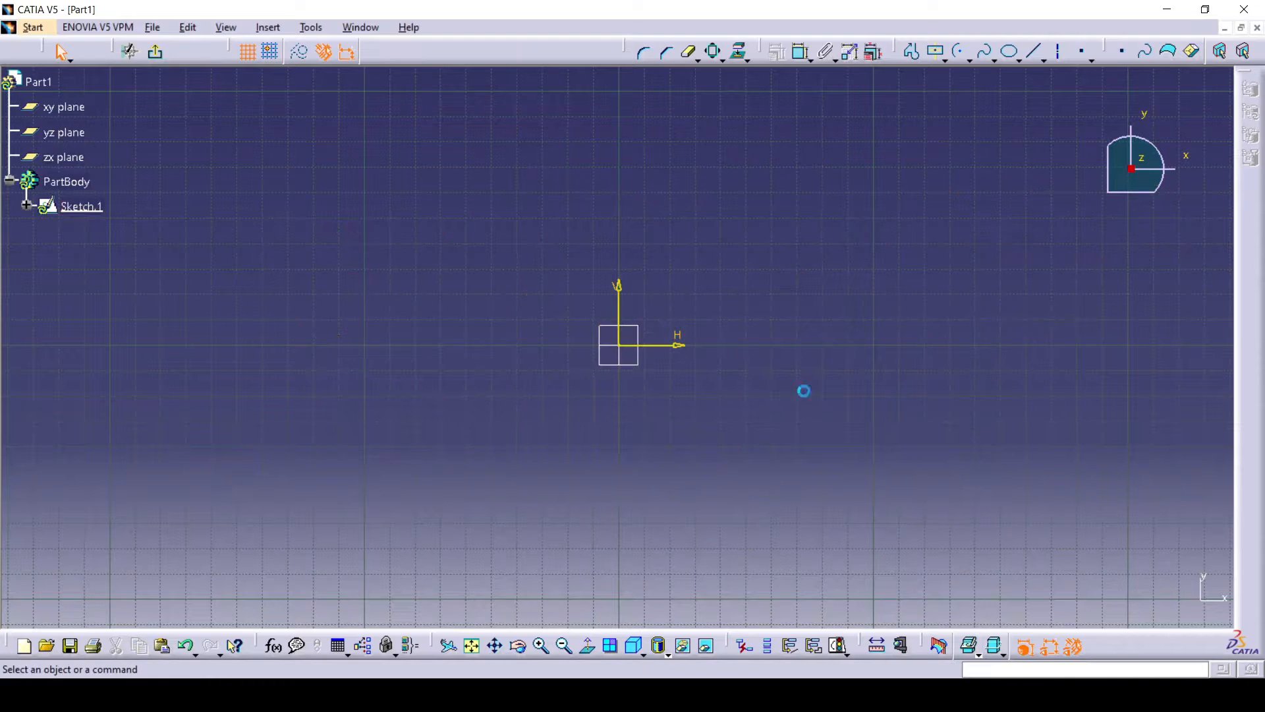
click(1020, 58)
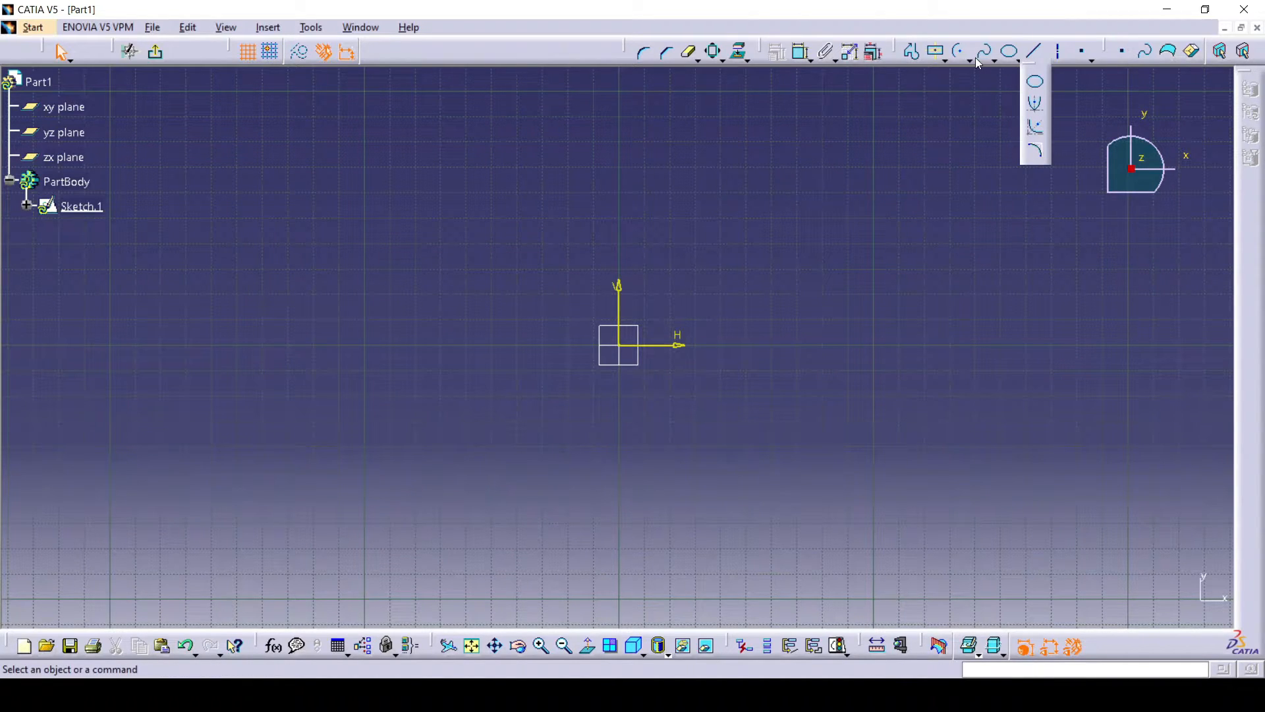
- Draw a two-point line above the origin, crossing the V axis and sloping down towards the positive H side
click(1038, 52)
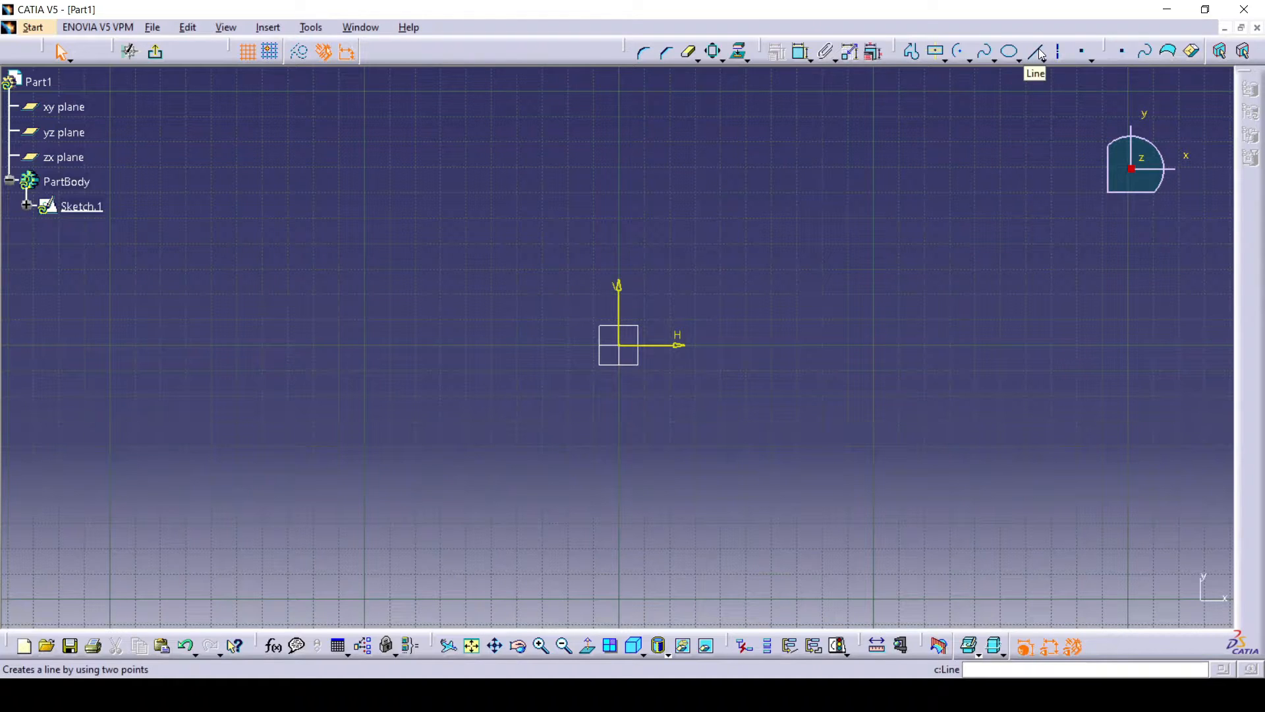
click(1040, 55)
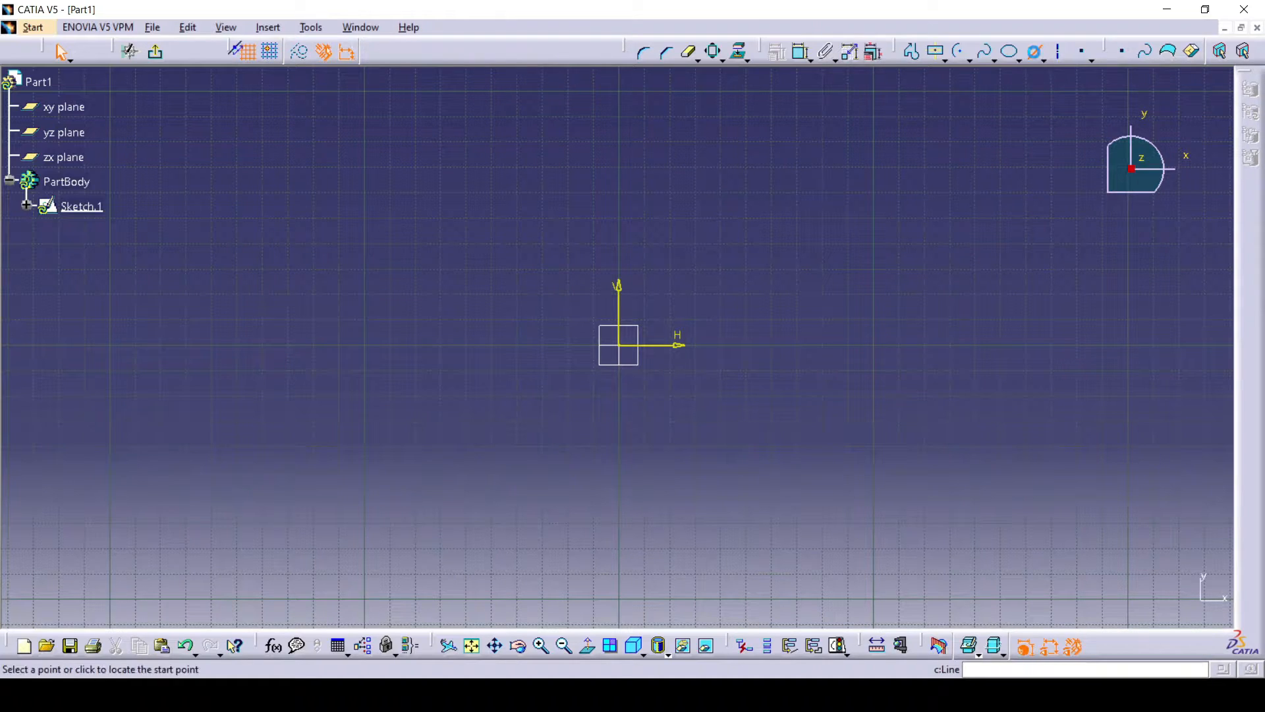
click(494, 239)
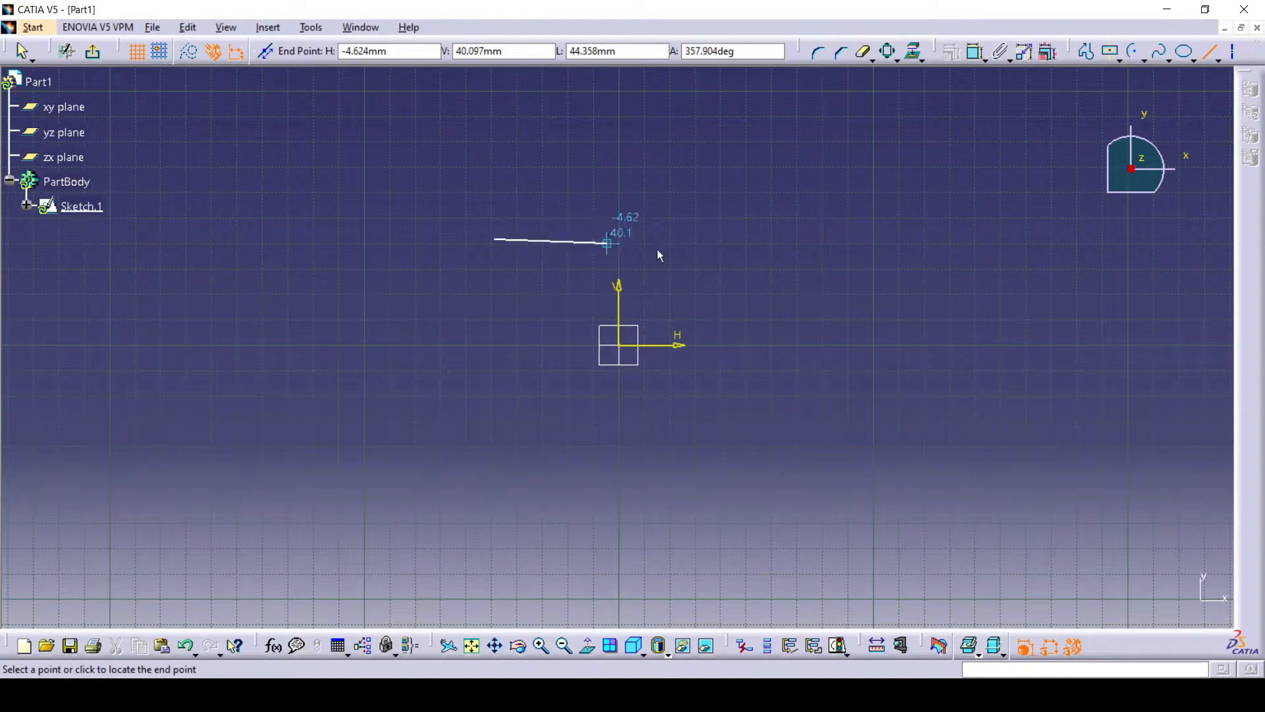
click(825, 310)
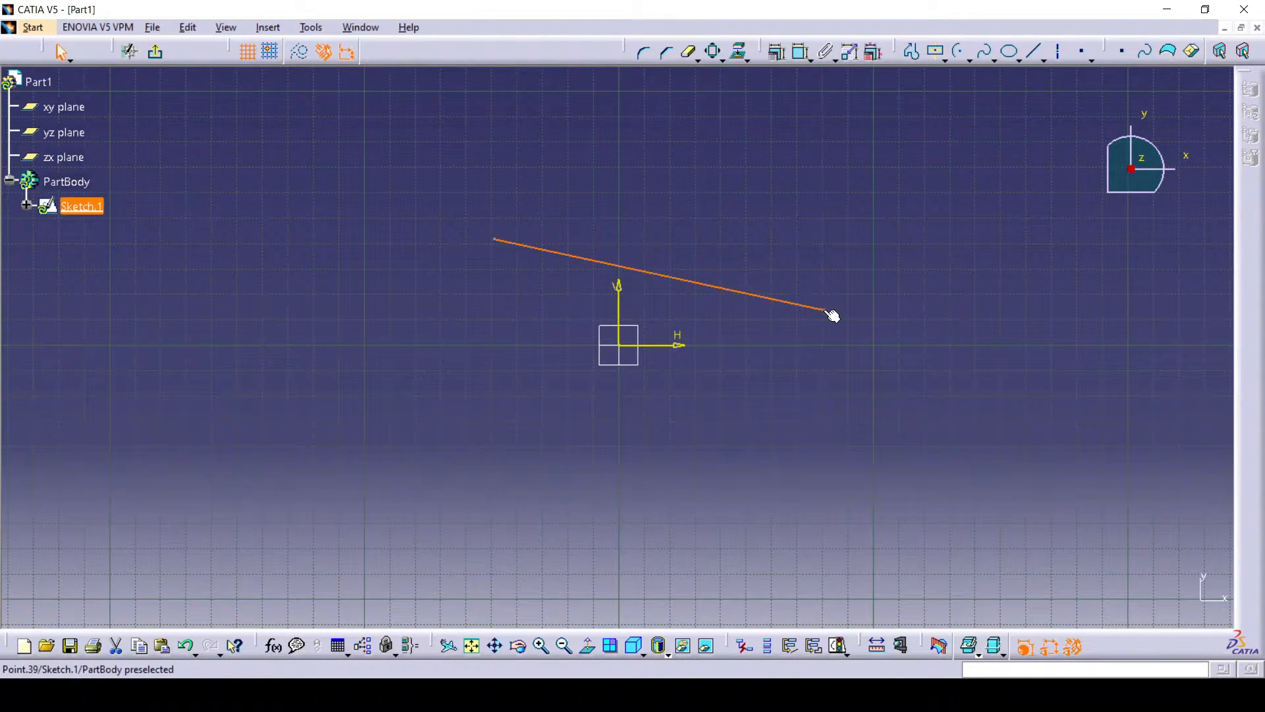
- Draw a horizontal Infinite Line about 36 mm below the origin and a vertical one on the positive H side, beyond the sloping line
click(1045, 61)
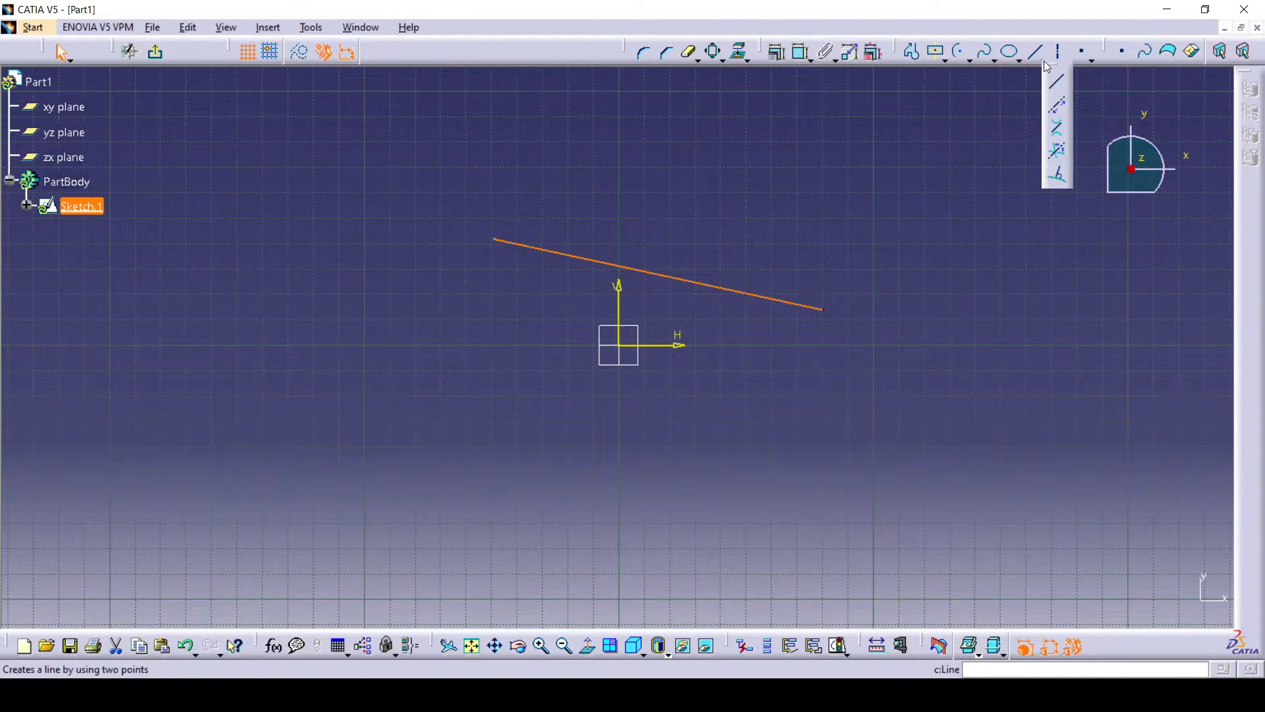
click(1058, 112)
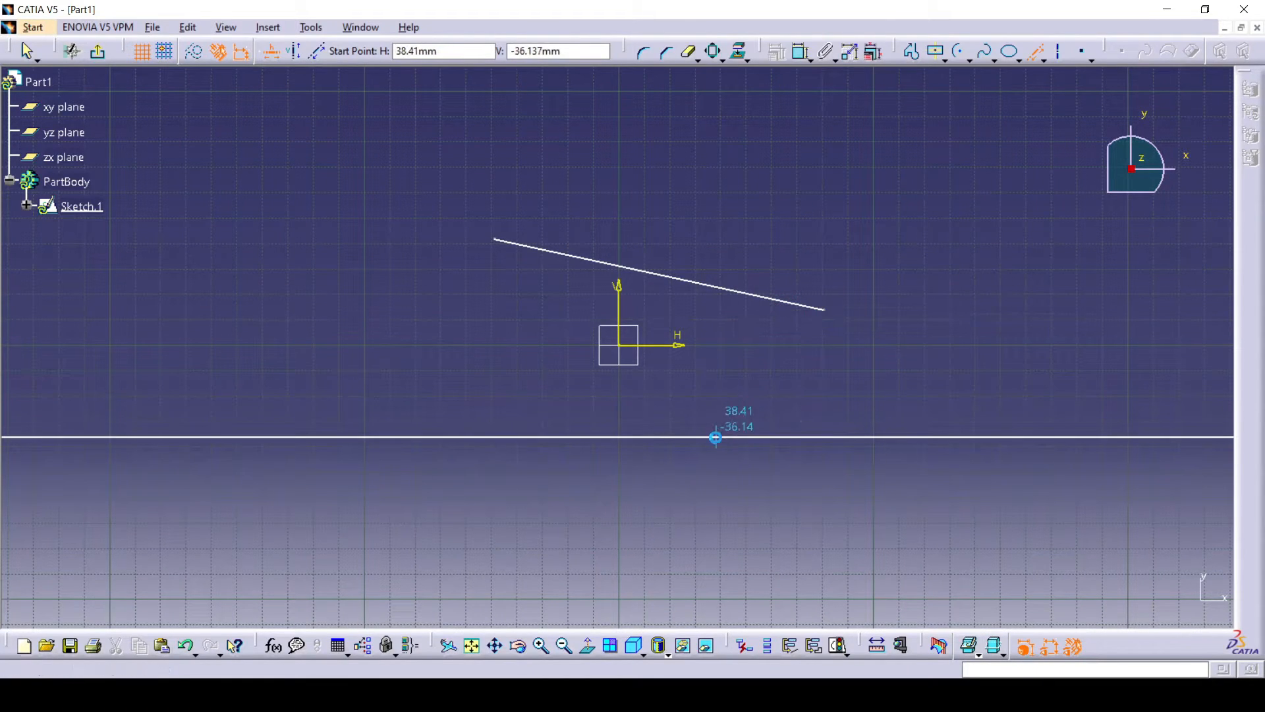
click(722, 437)
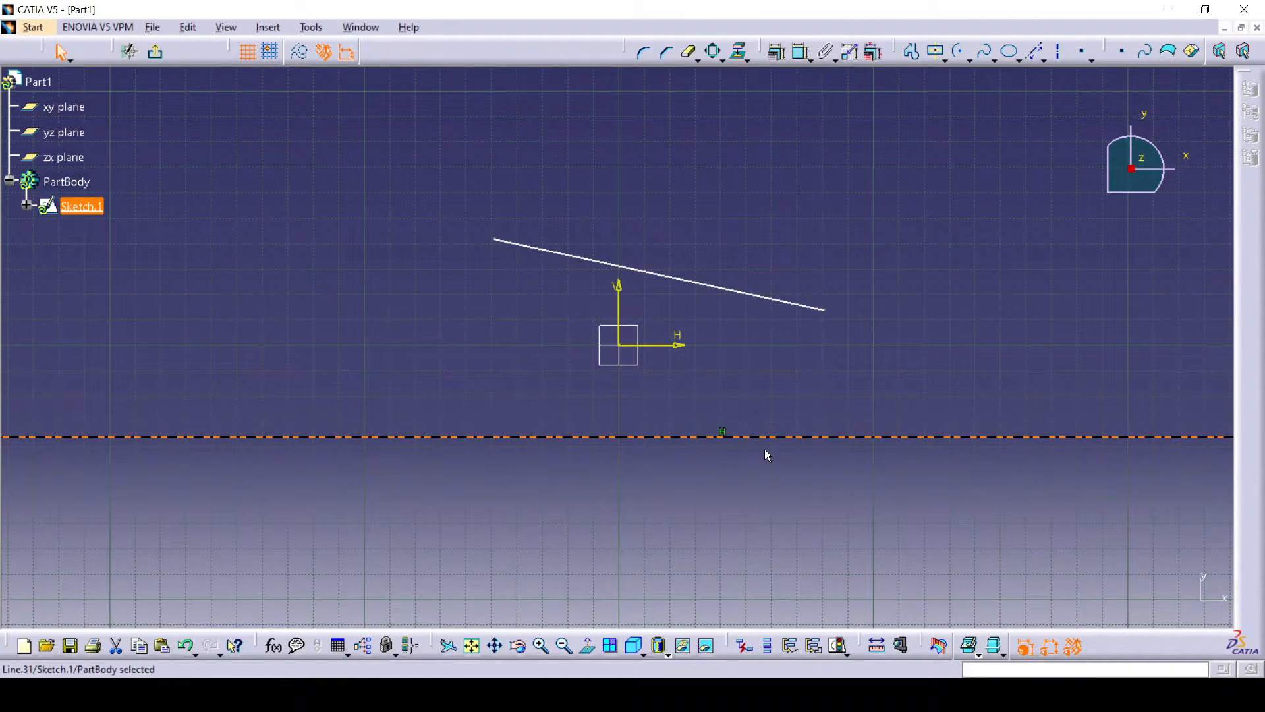
click(1035, 51)
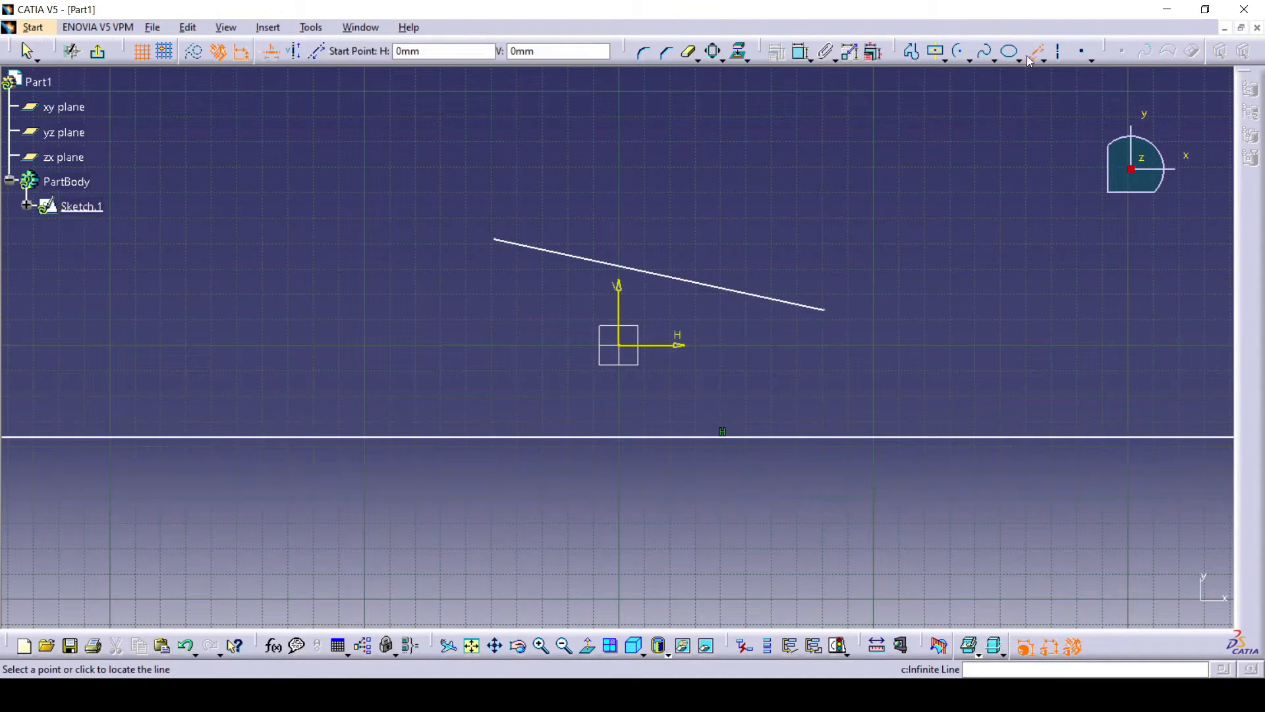
click(294, 57)
click(903, 347)
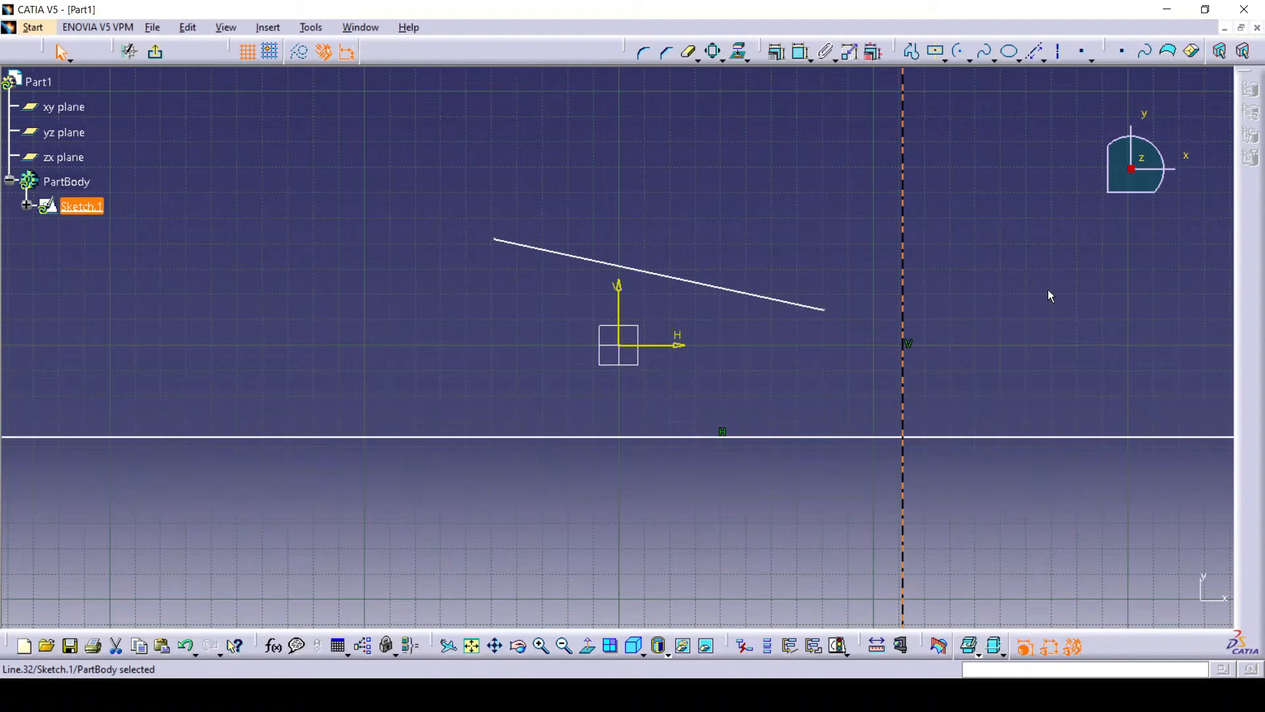
- Undo the two infinite lines and the sloping line
key(ctrl+z)
key(ctrl+z)
key(ctrl+z)
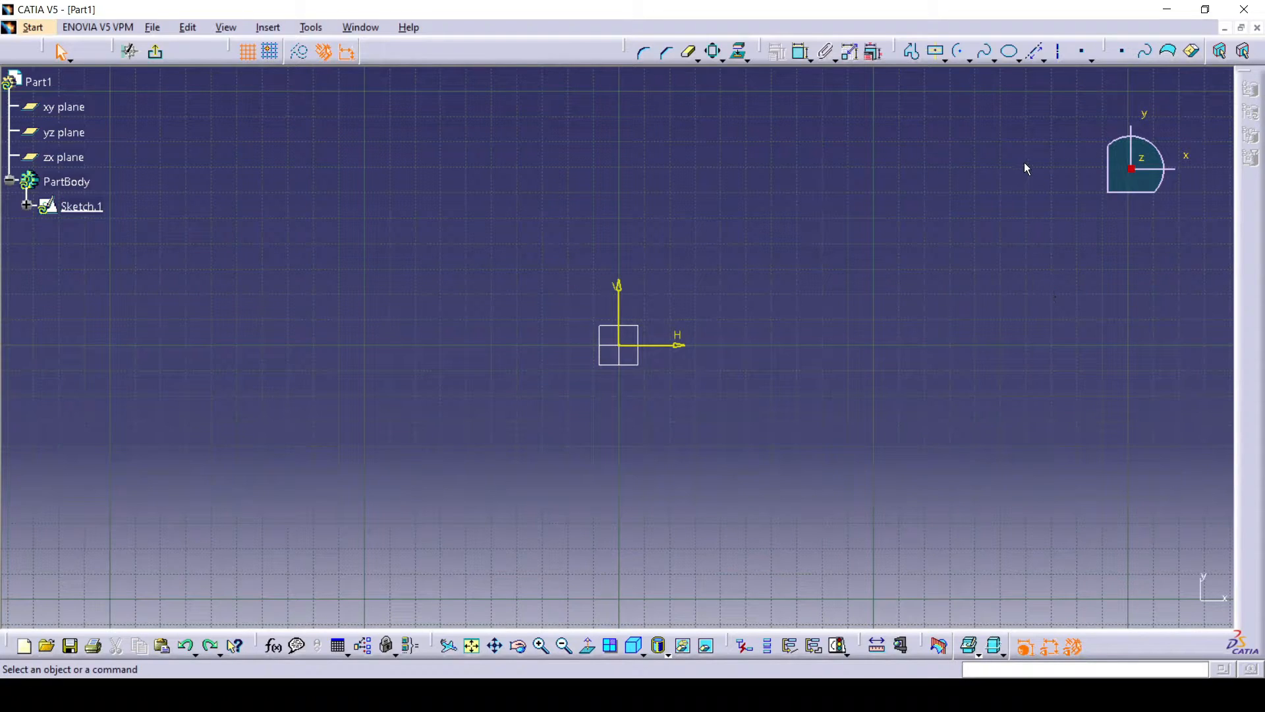
- Draw a horizontal axis through the origin starting about 79 mm to its negative H side, and a near-vertical axis about 86 mm long crossing it on the positive H side
click(1044, 61)
click(1060, 52)
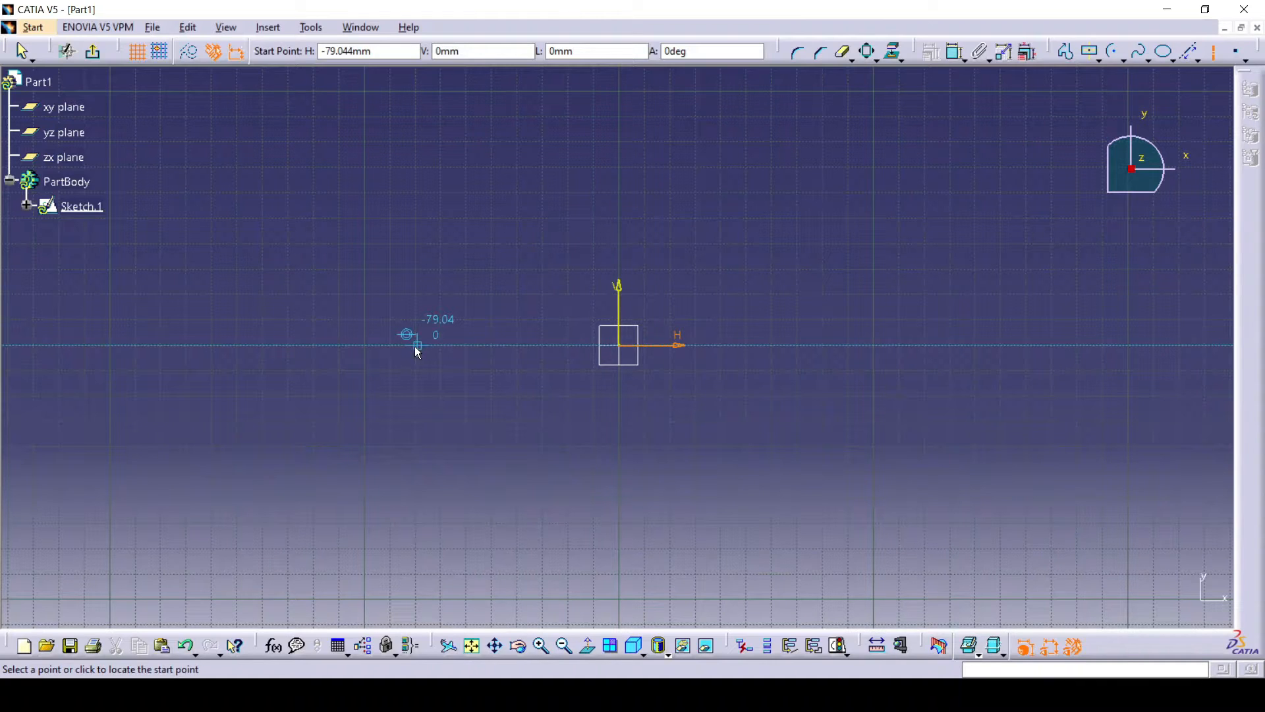
click(415, 347)
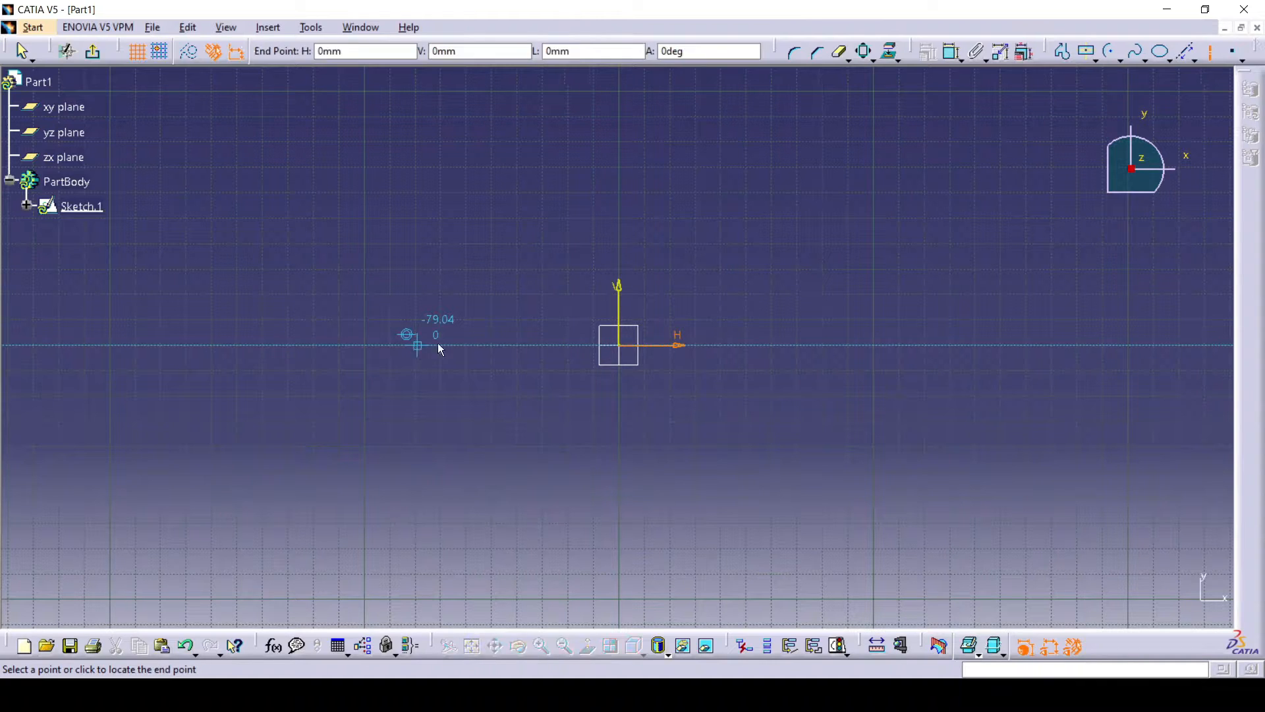
click(875, 346)
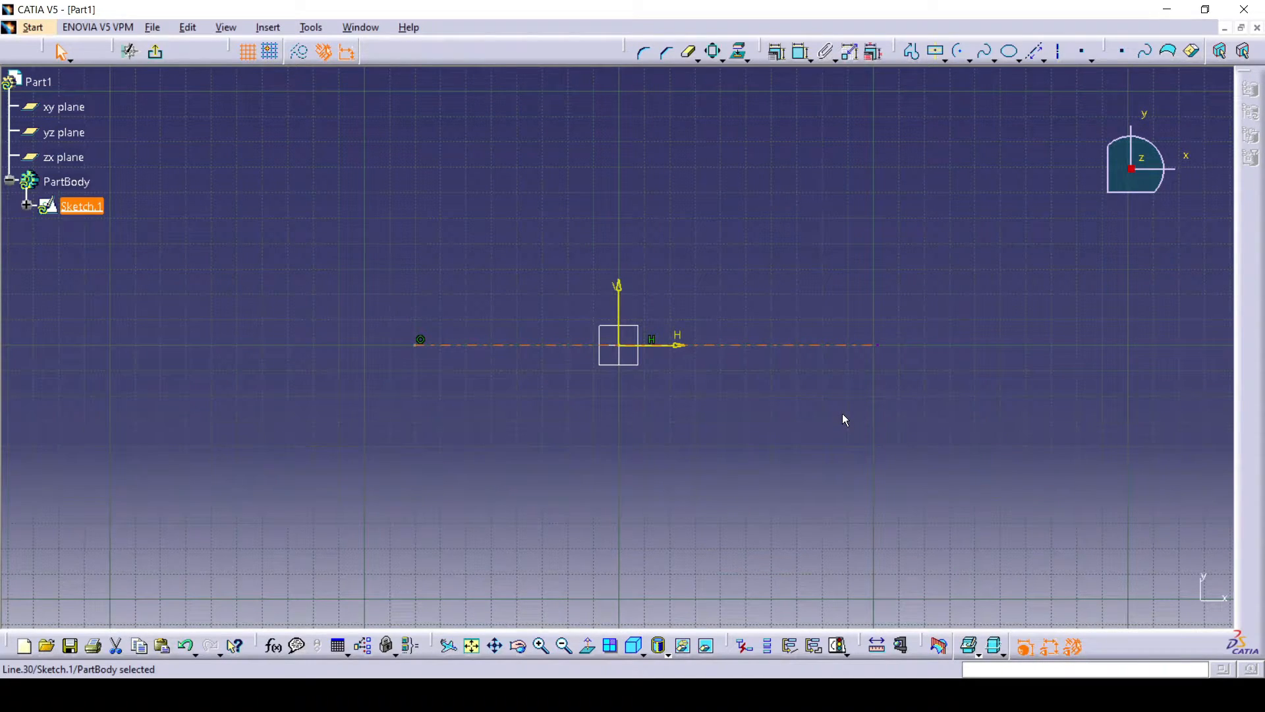
click(1057, 52)
click(748, 214)
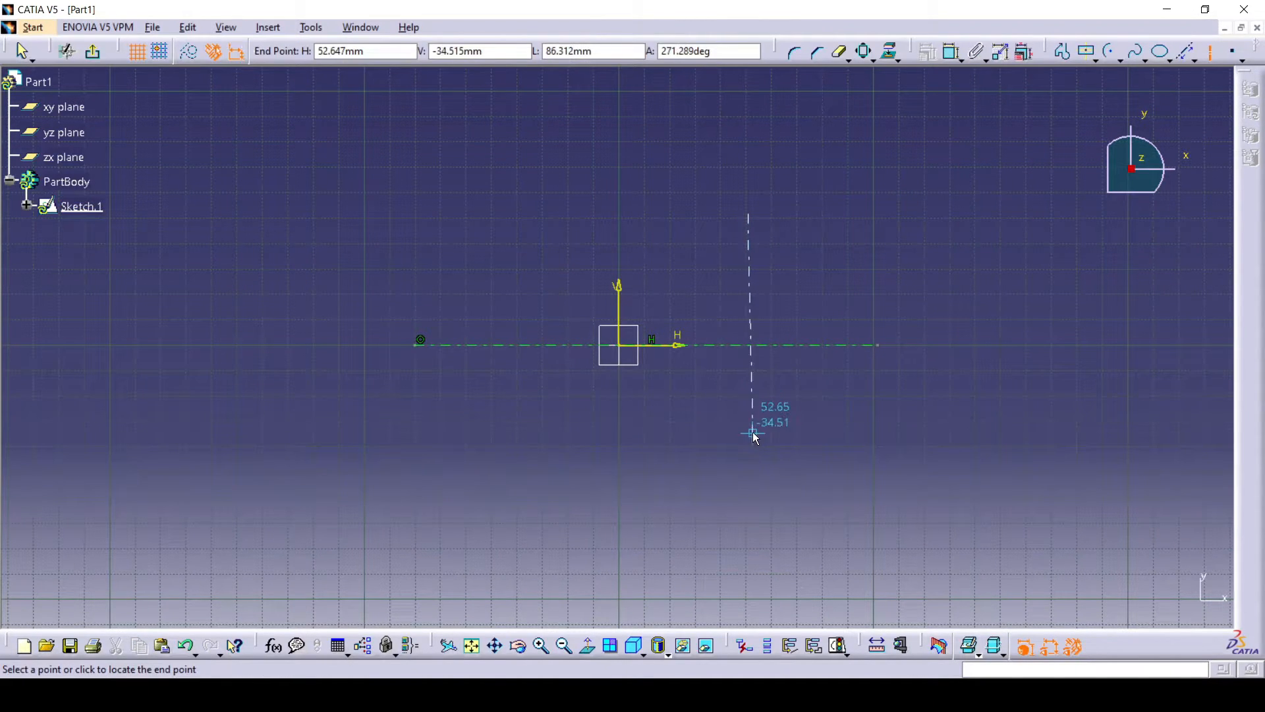
click(753, 431)
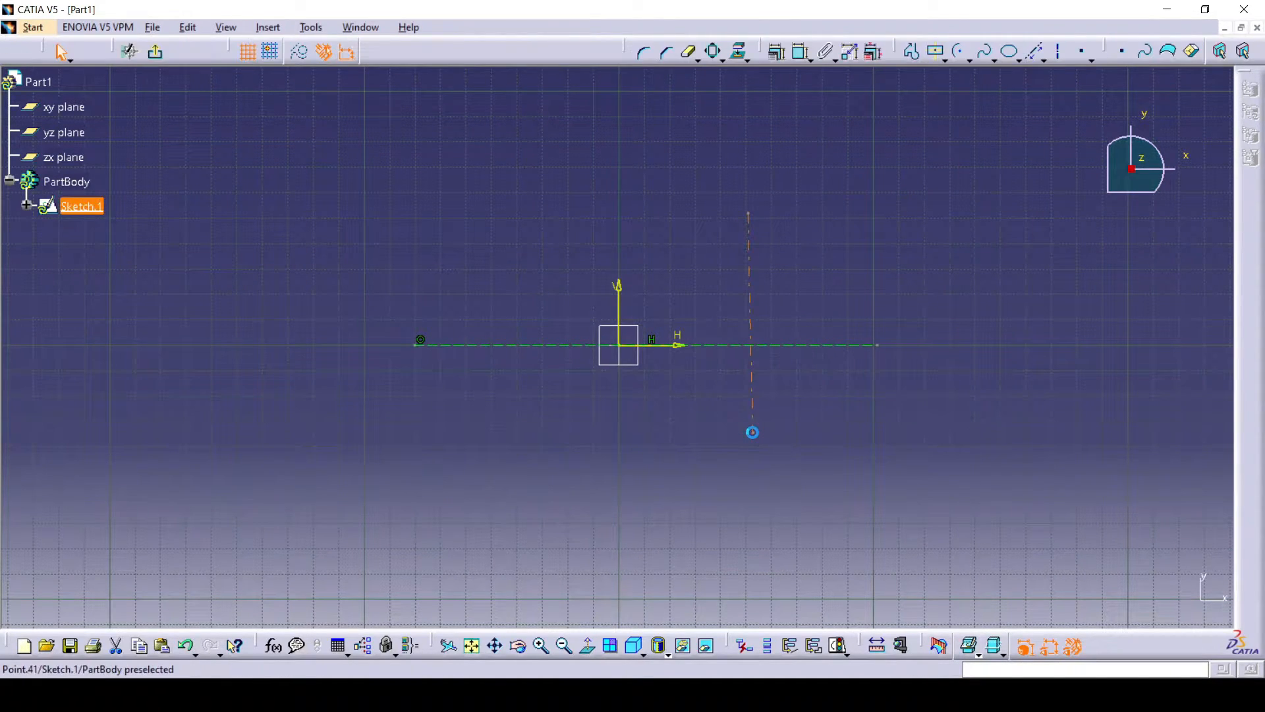
- Delete both axes and their constraints from the sketch
click(418, 143)
drag(406, 144, 830, 442)
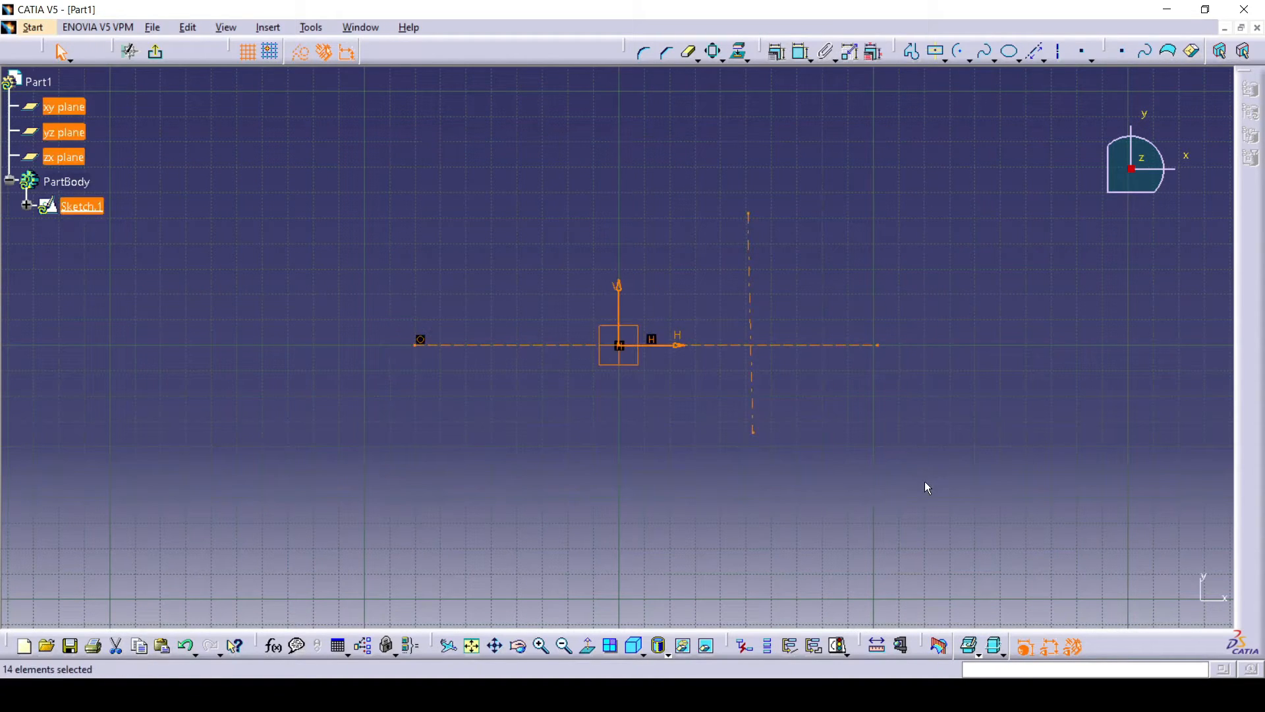
key(Delete)
- Place a single point above the H axis on the positive H side of the origin and delete it
click(1081, 51)
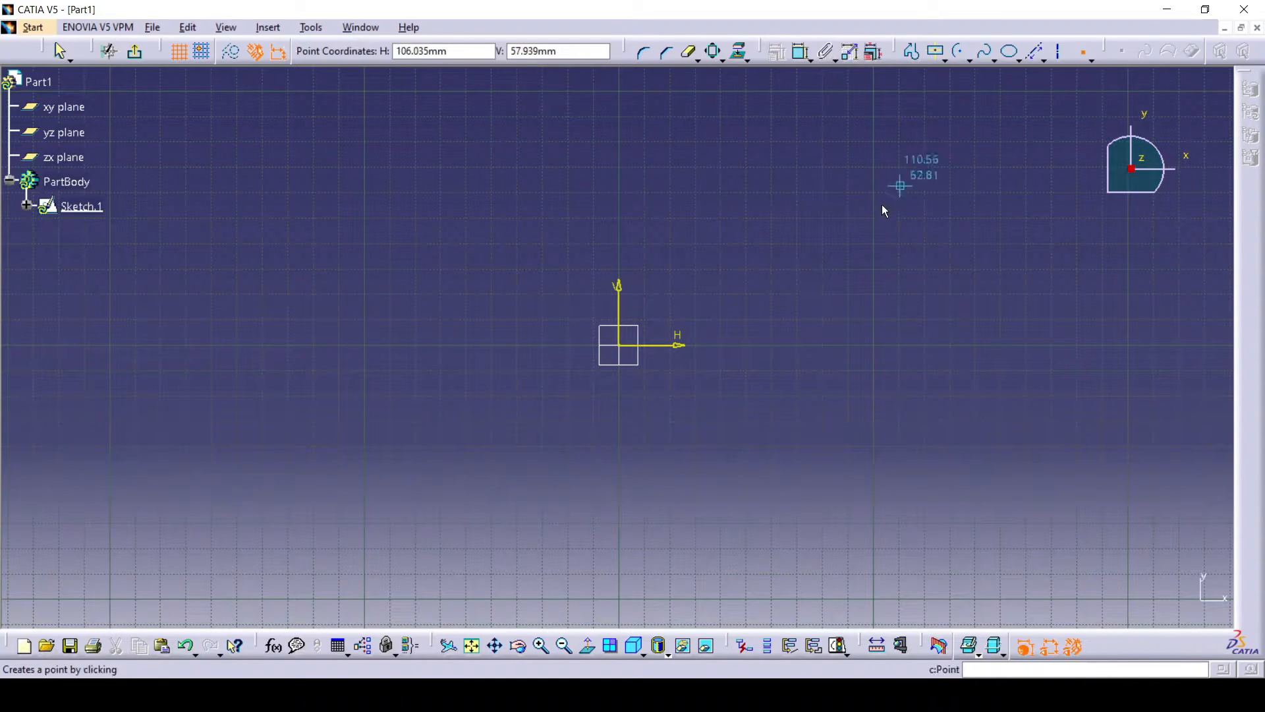
click(743, 233)
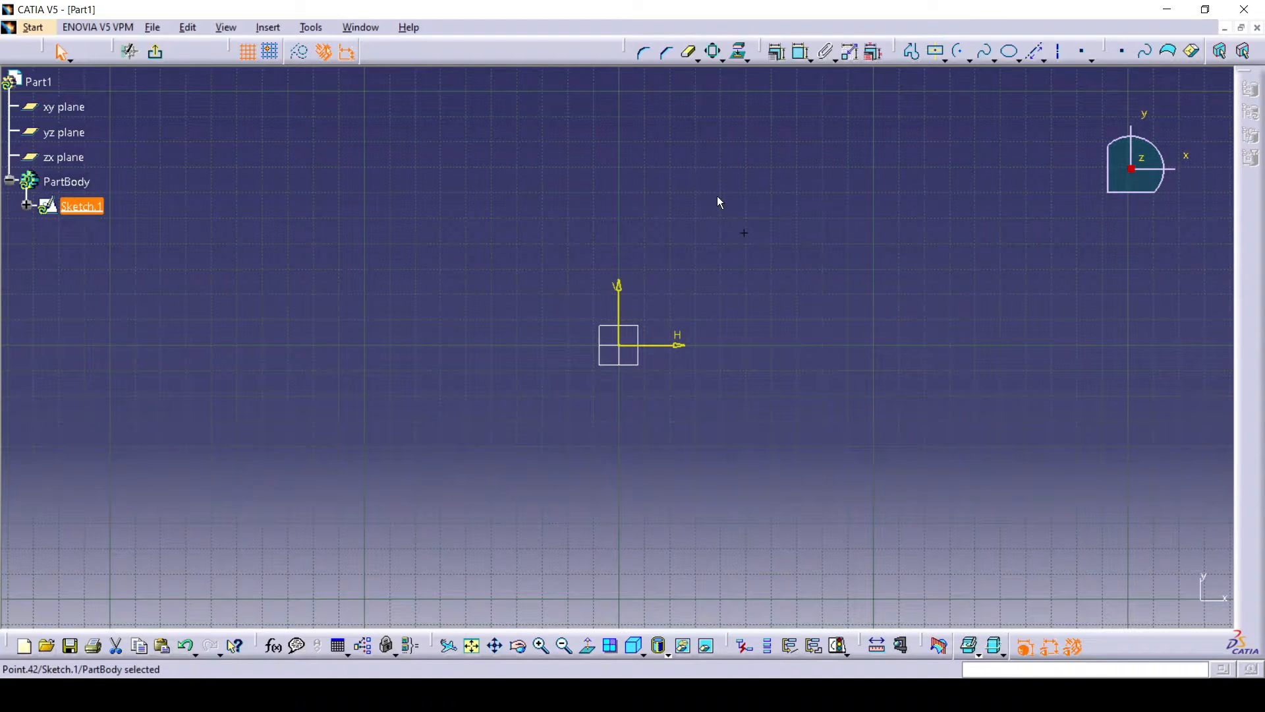
key(Delete)
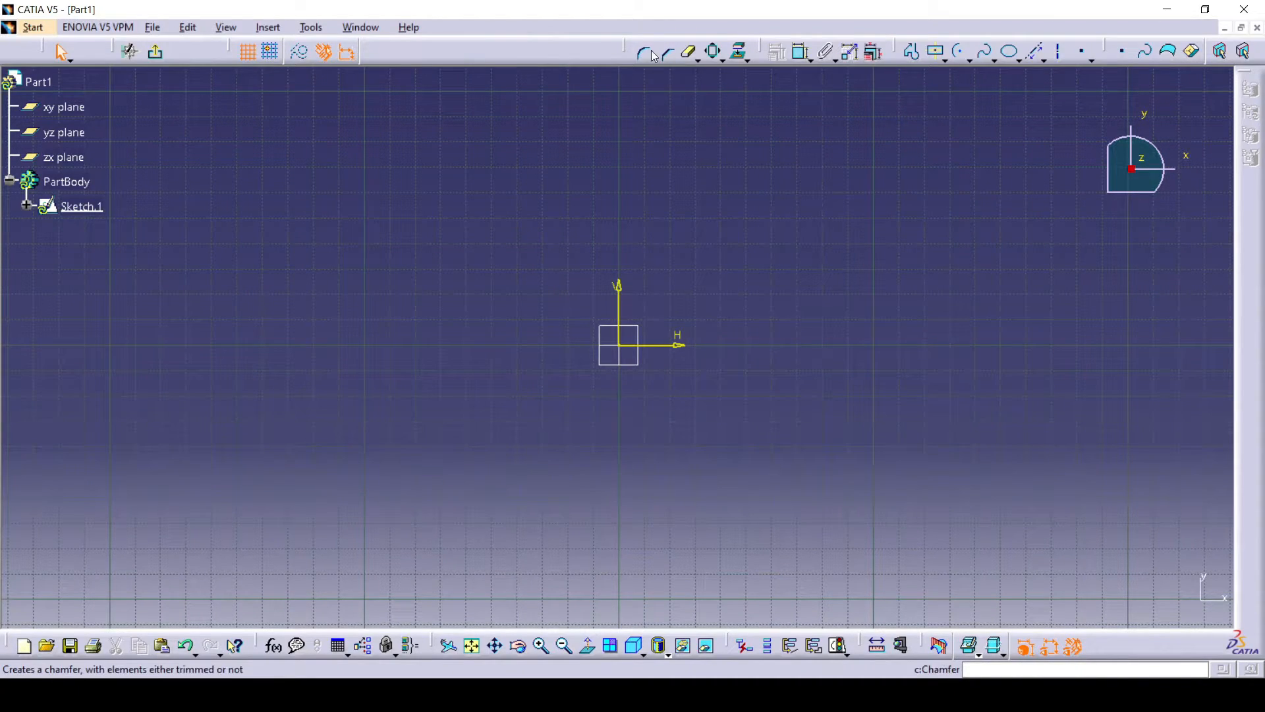
- Reposition the sketch operation, constraint and profile toolbars so the three groups sit apart
drag(544, 62, 496, 65)
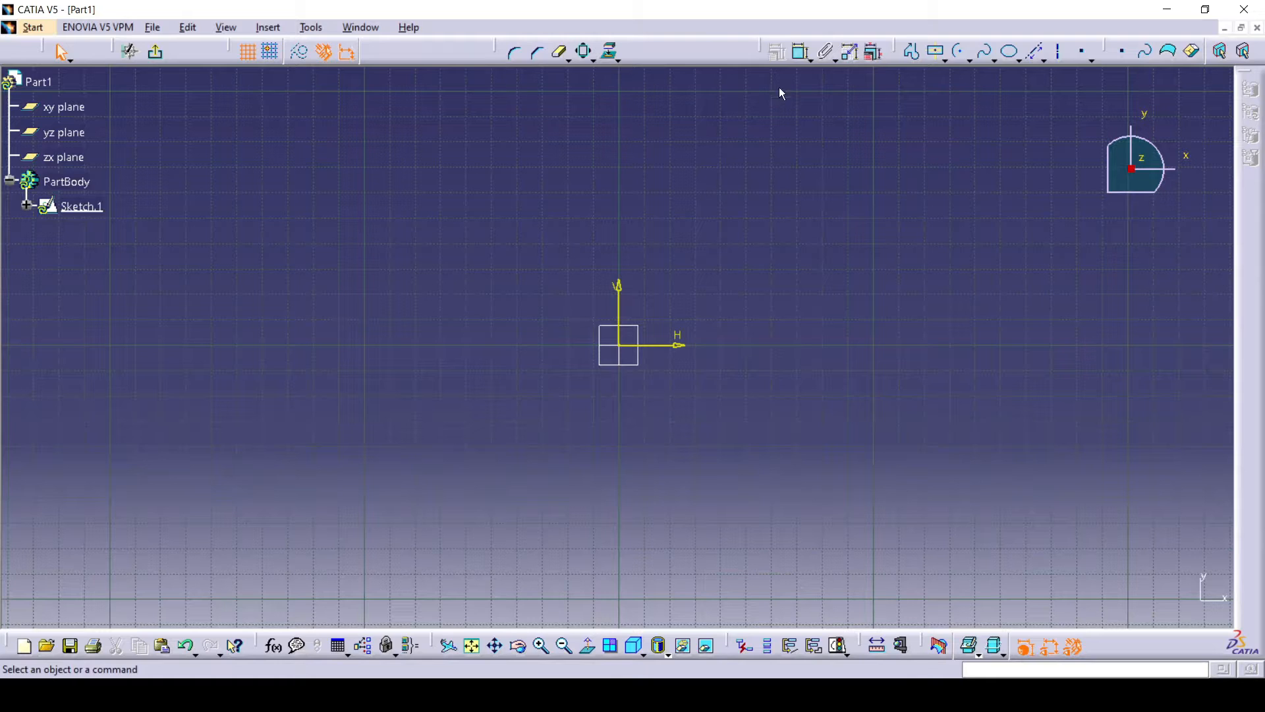
drag(761, 52, 689, 55)
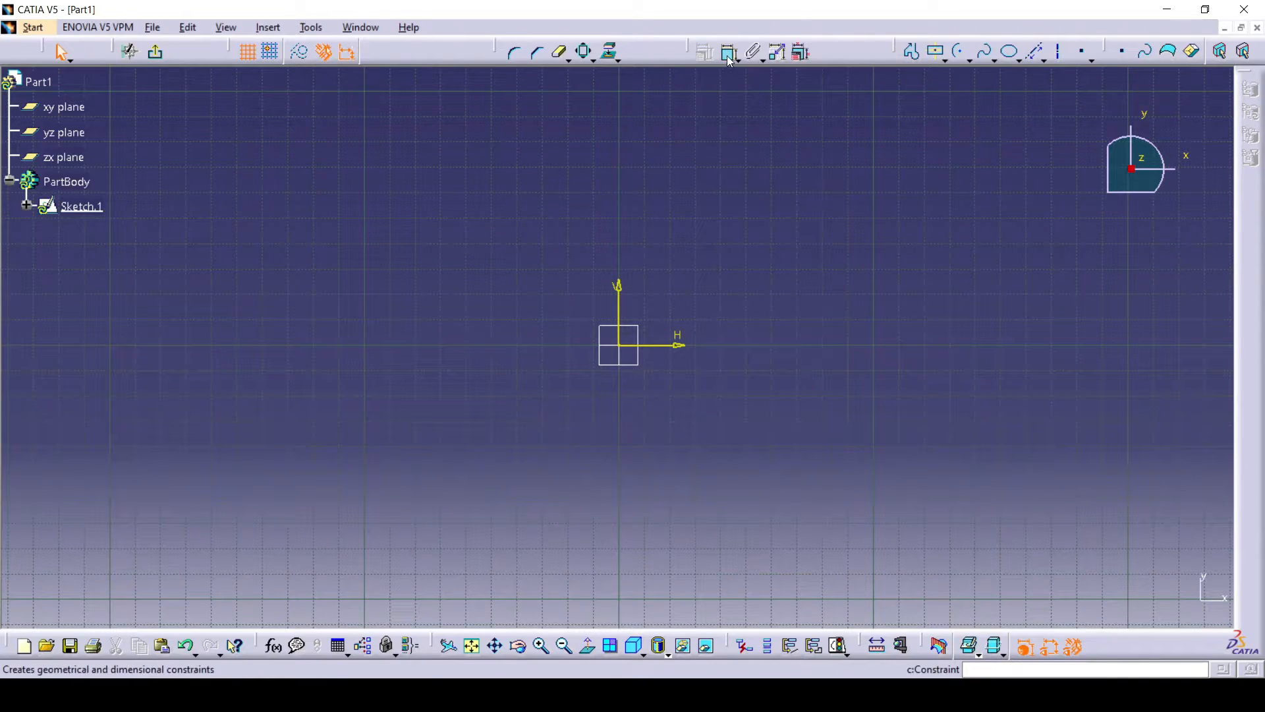
drag(867, 45, 863, 46)
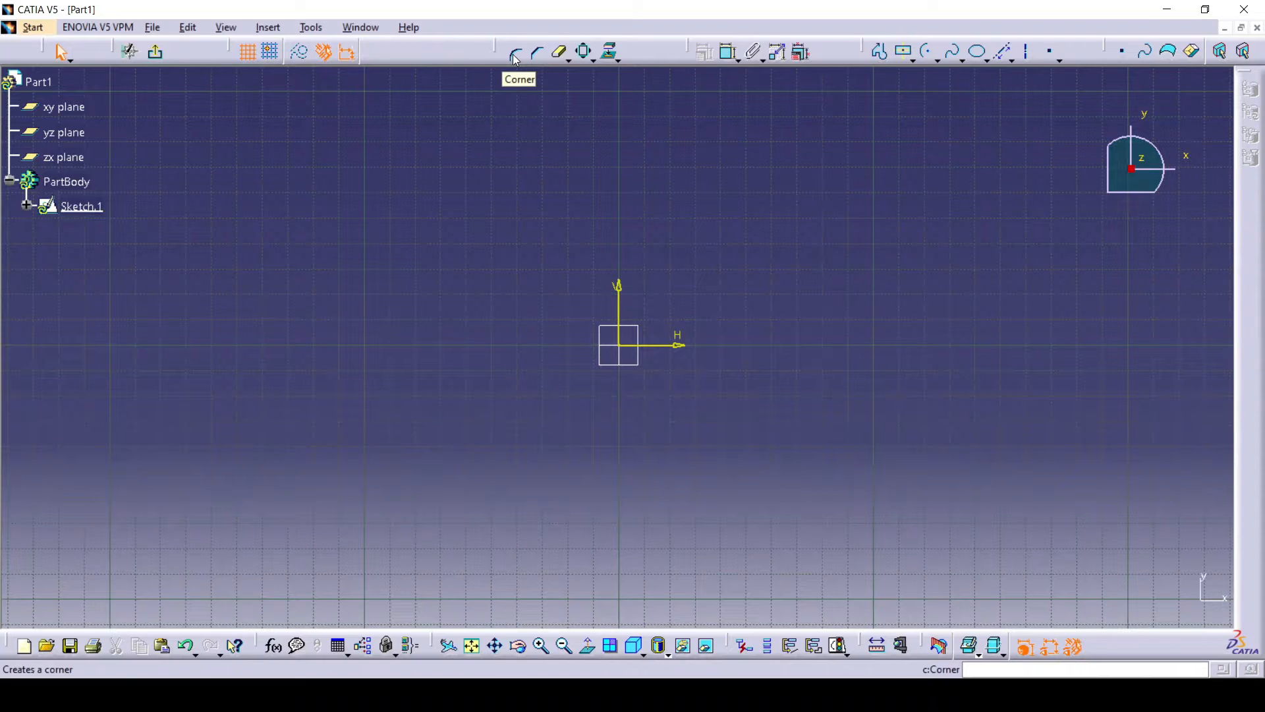
- Draw a centered rectangle around the origin, wider than it is tall
click(903, 51)
click(618, 345)
click(749, 446)
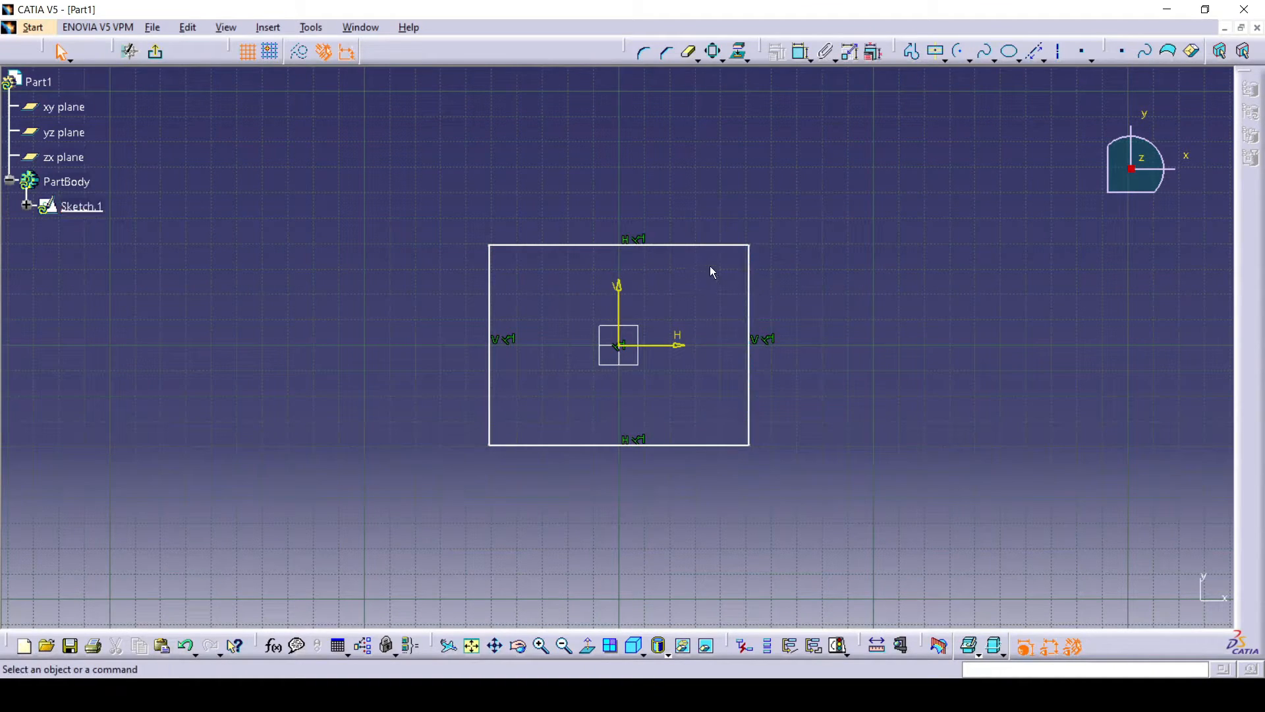
- Round the rectangle's corner between the upper edge and the positive H side edge with Corner, and set its radius to 25 mm
click(709, 247)
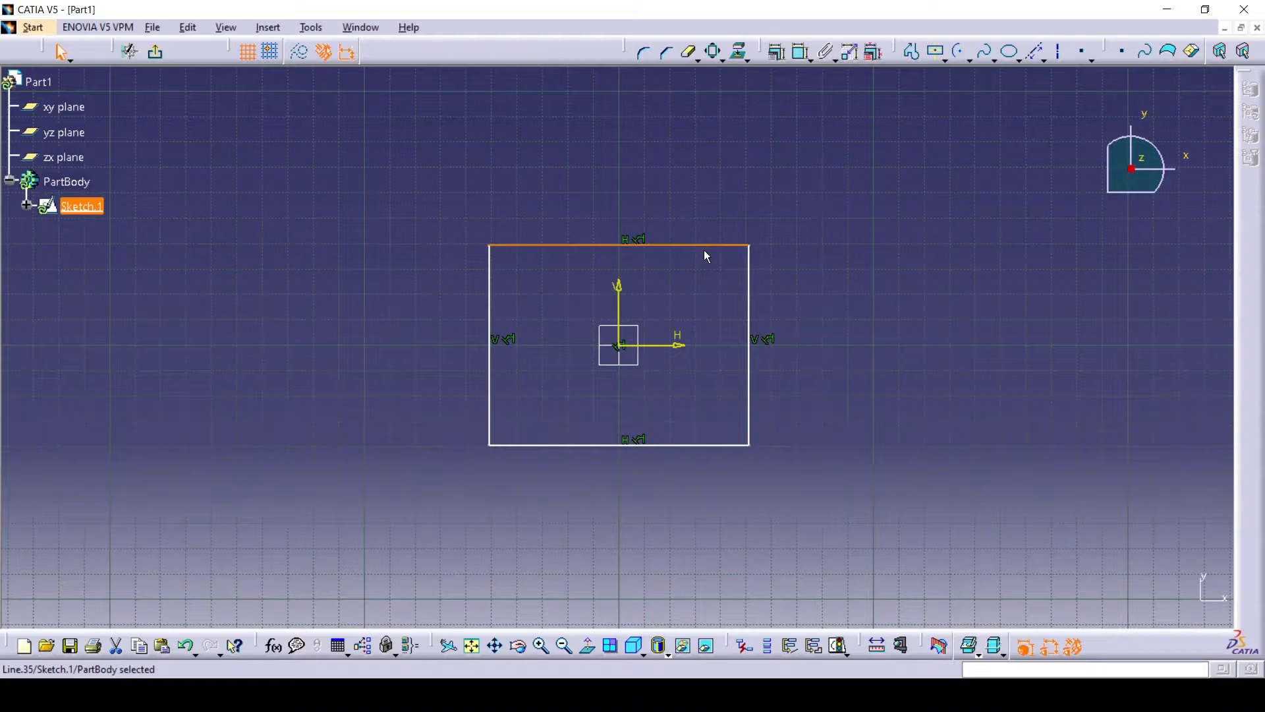
ctrl+click(749, 282)
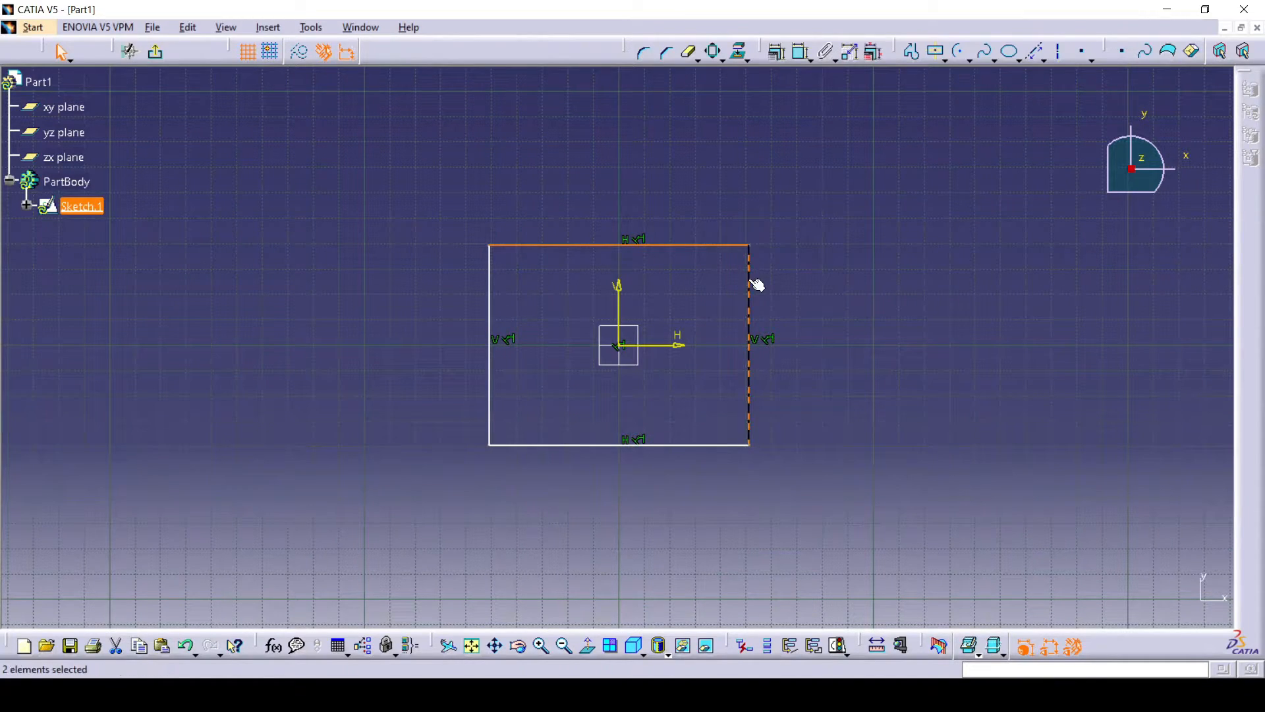
click(646, 56)
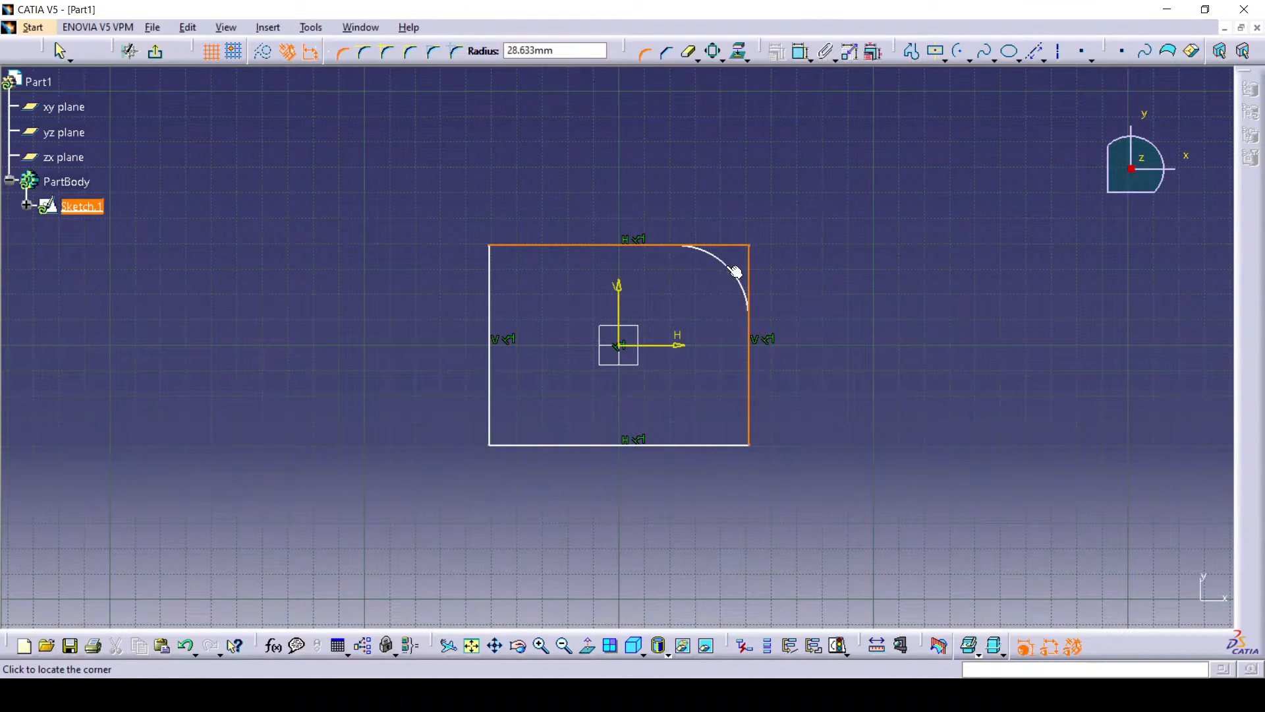
click(735, 271)
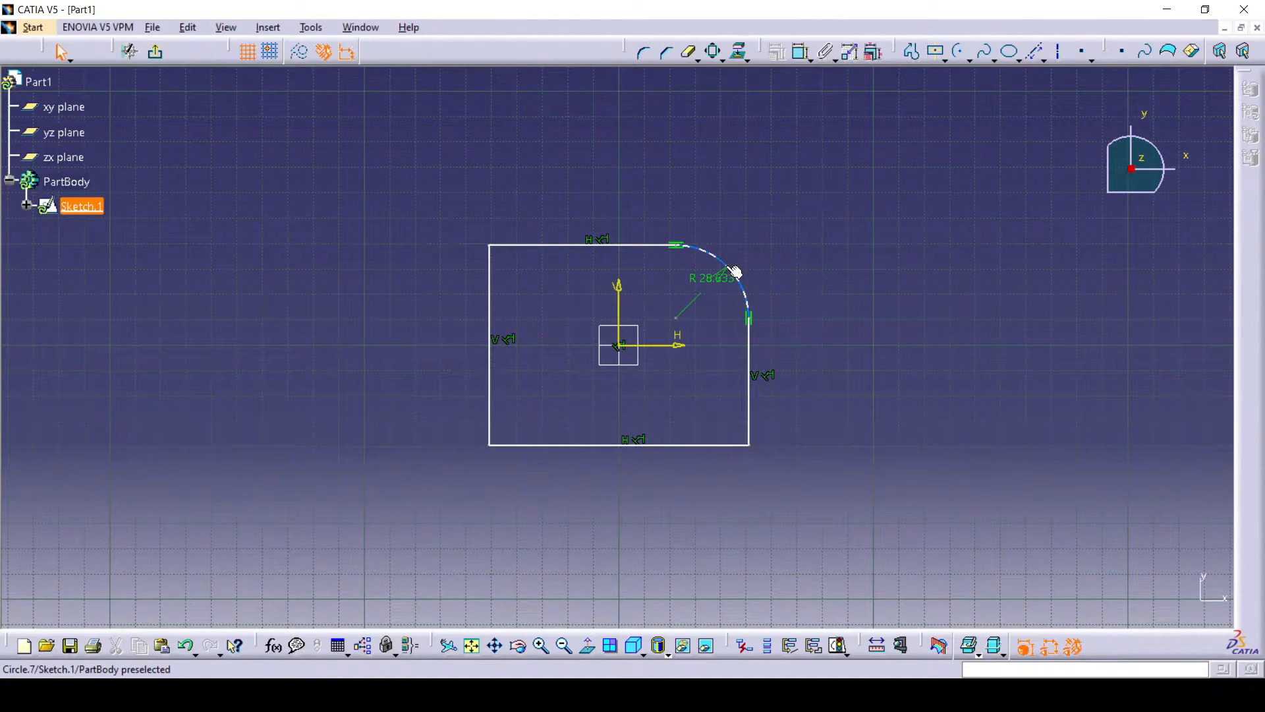
double_click(706, 289)
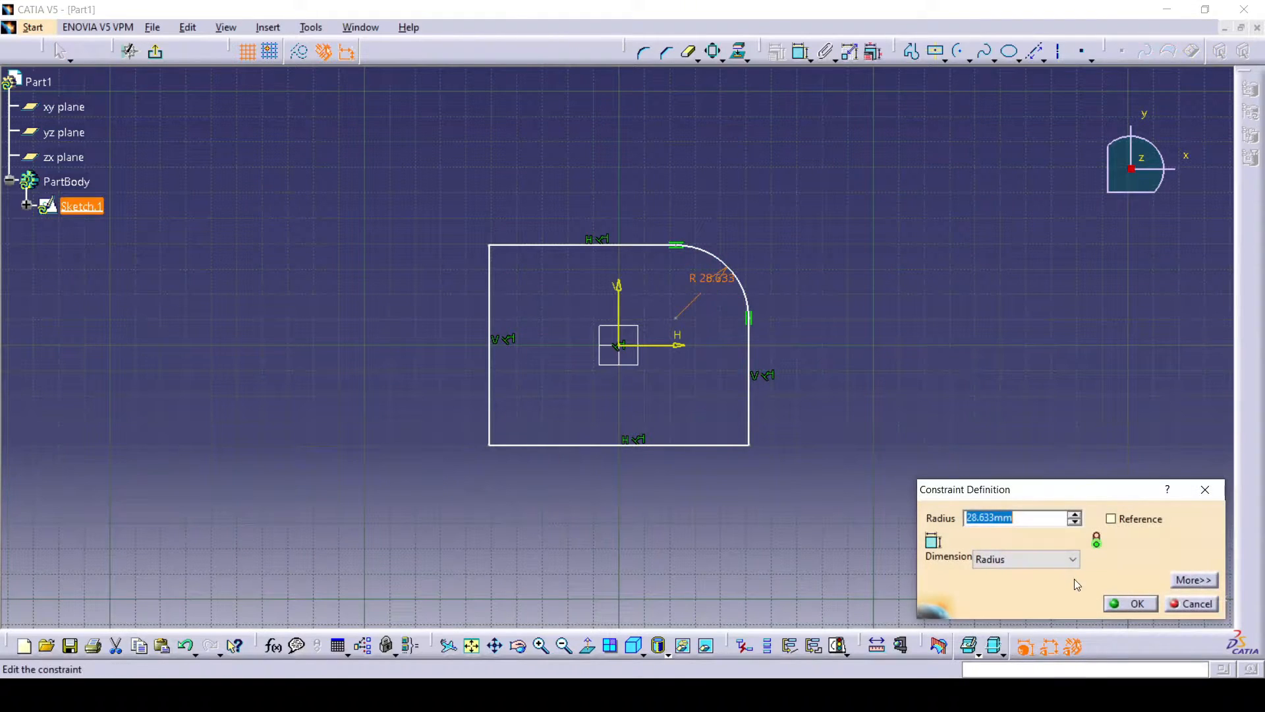
text(25)
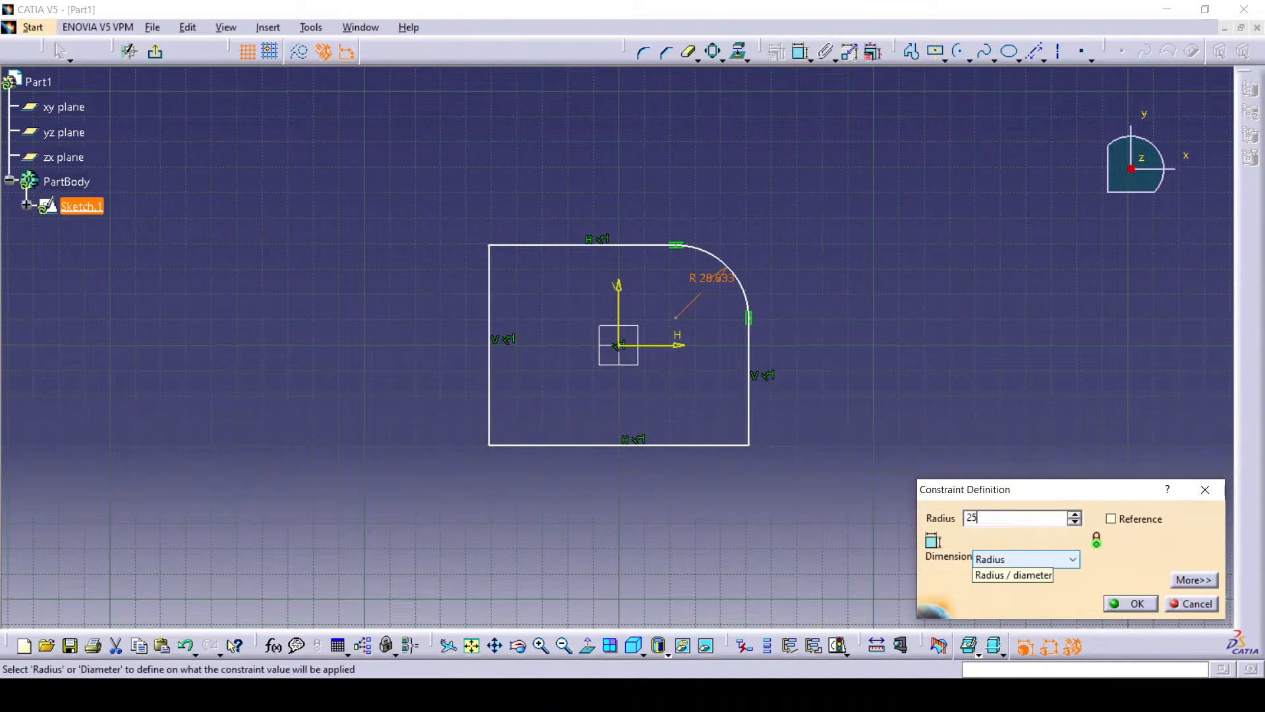
click(1129, 603)
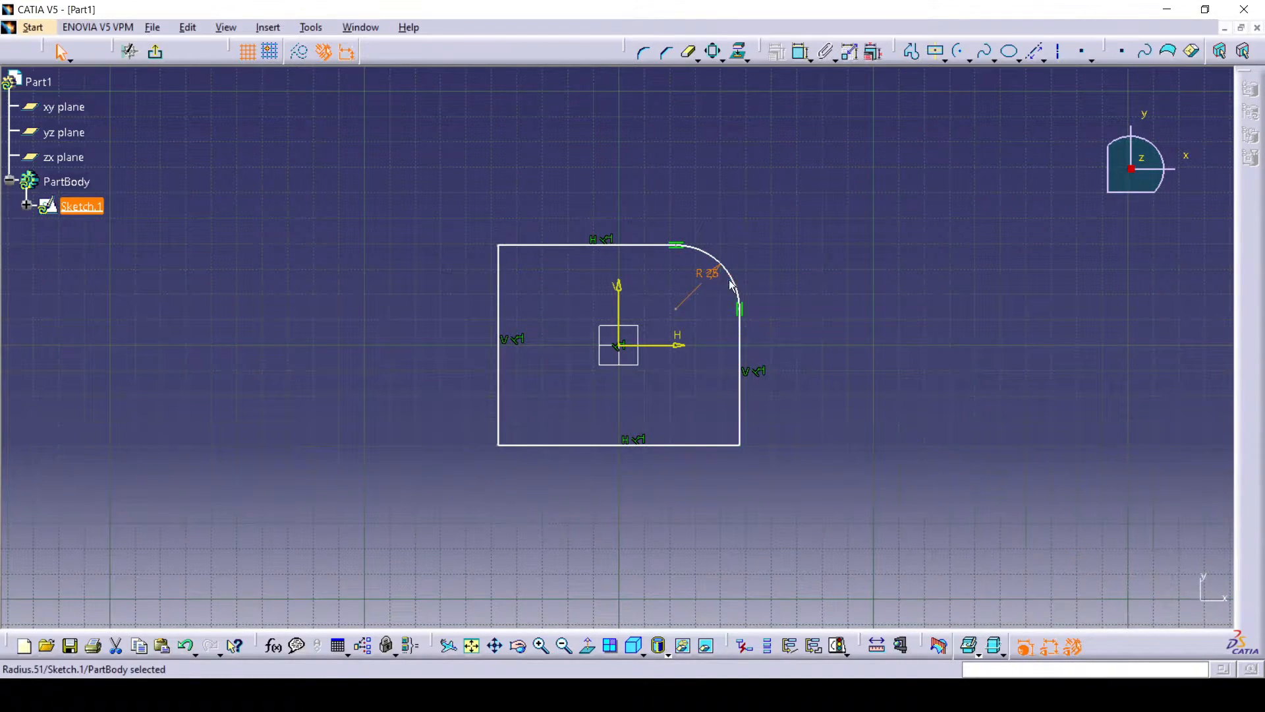
- Round the opposite corner, between the negative H side edge and the lower edge, with a radius of about 41 mm
click(644, 53)
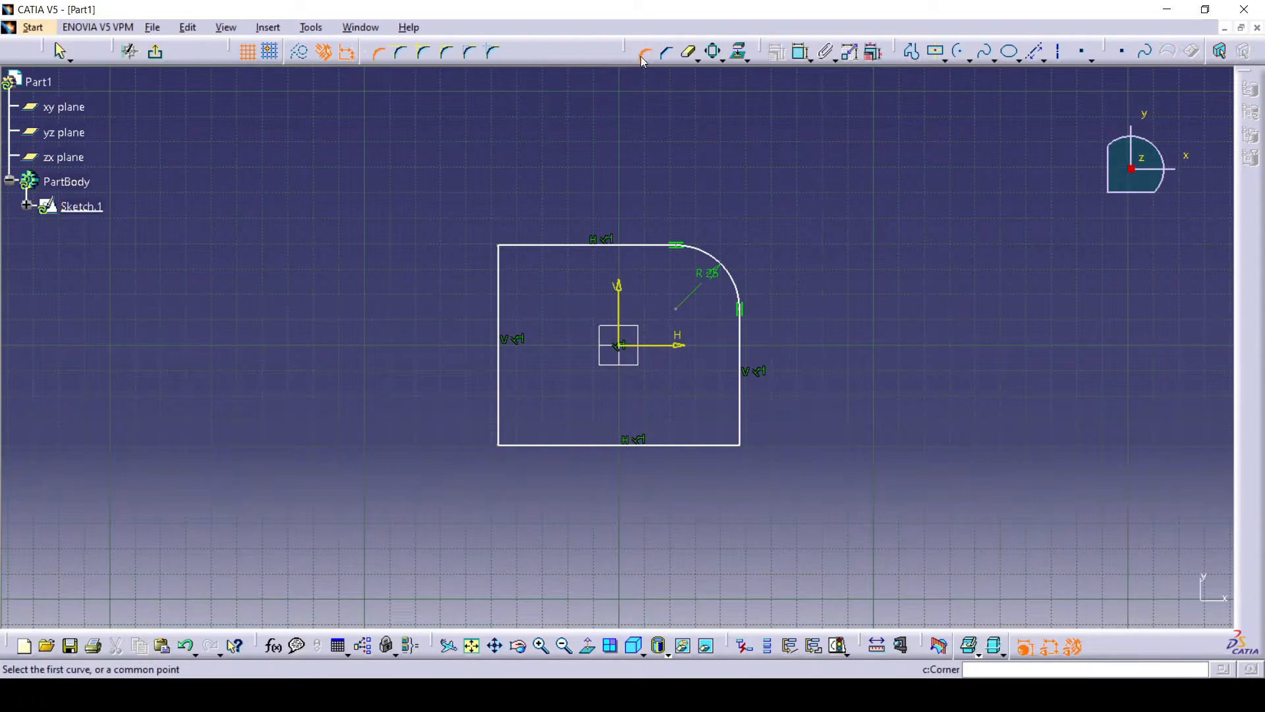
click(501, 407)
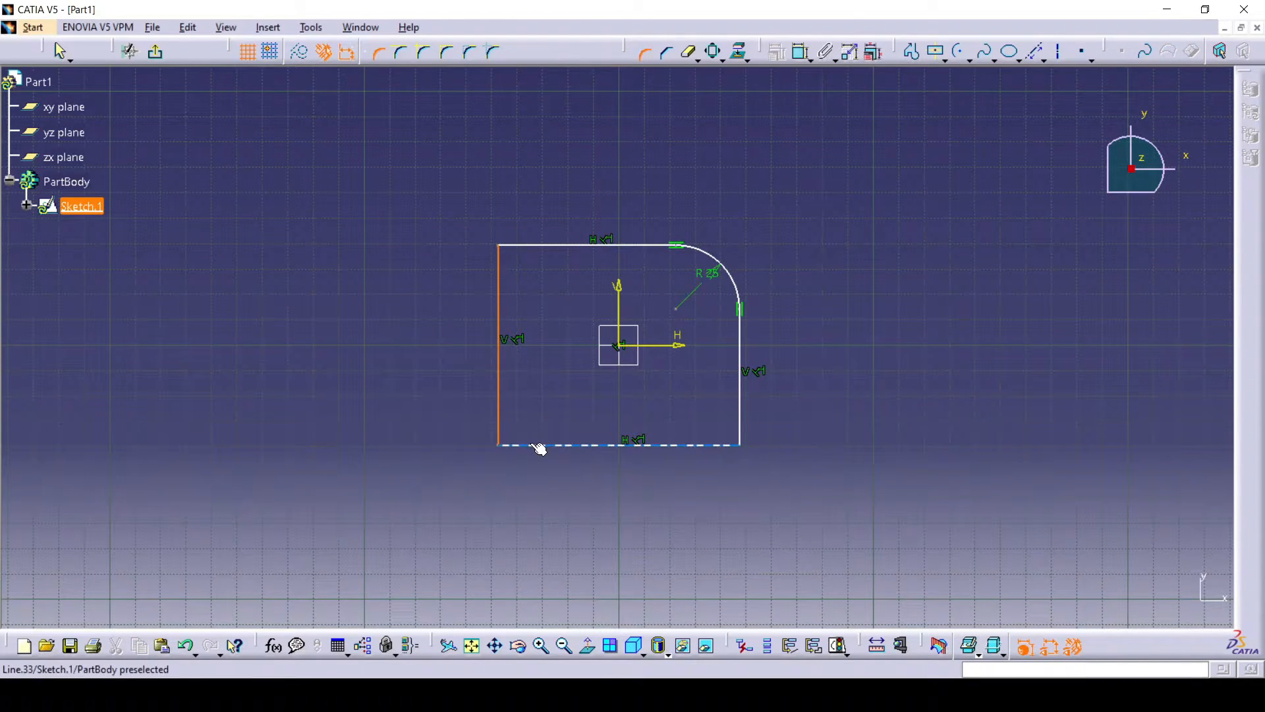
click(537, 446)
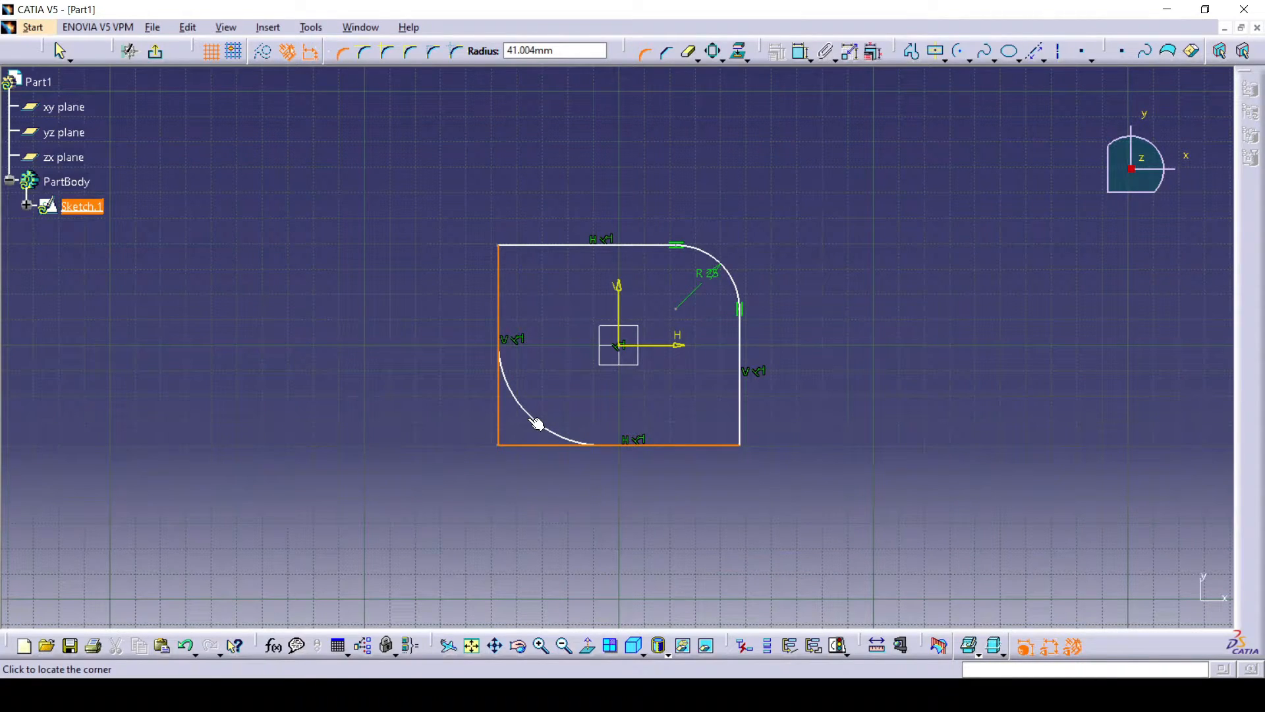
click(537, 424)
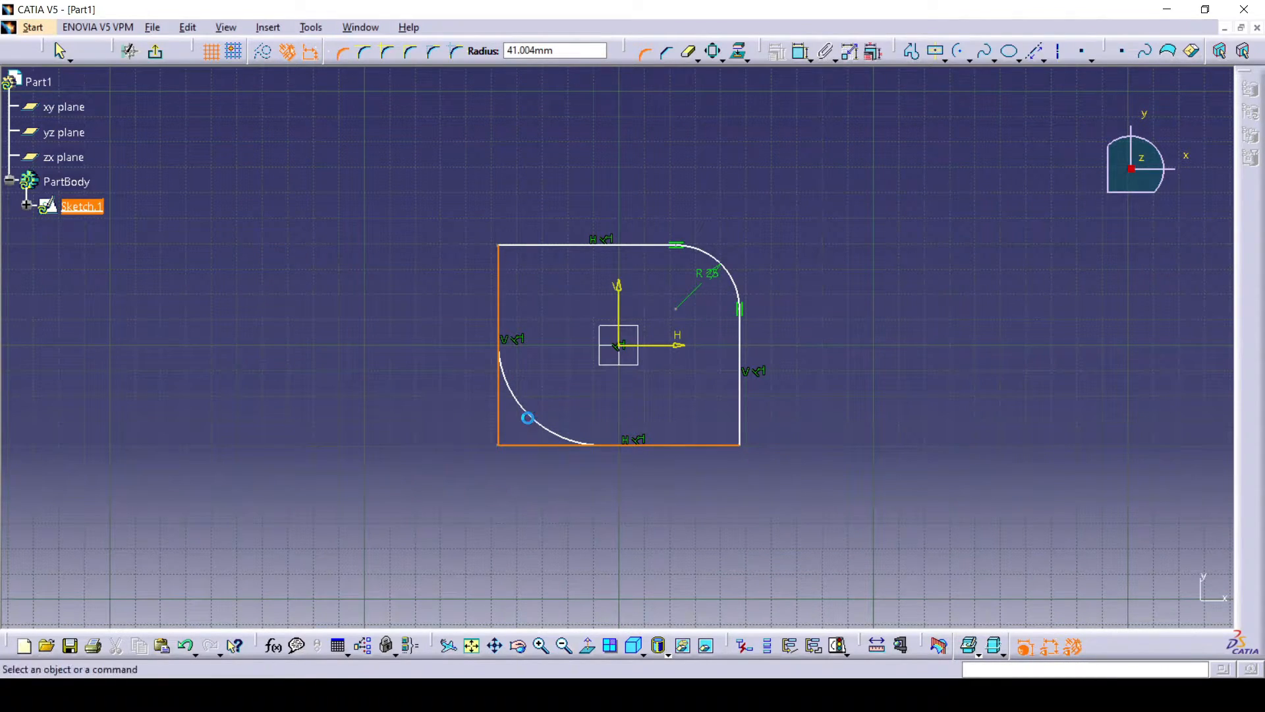
- Chamfer the corner between the negative H side edge and the upper edge at 45 degrees, about 23 mm long
click(669, 54)
click(499, 291)
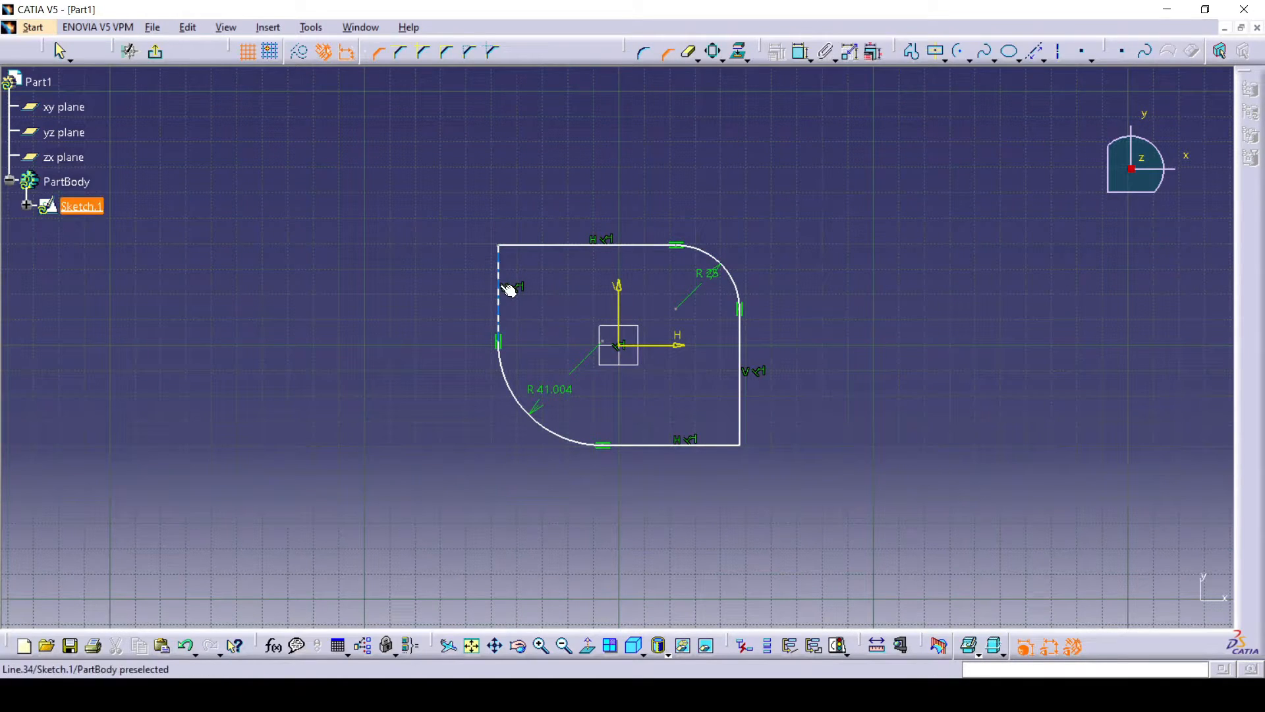
click(535, 246)
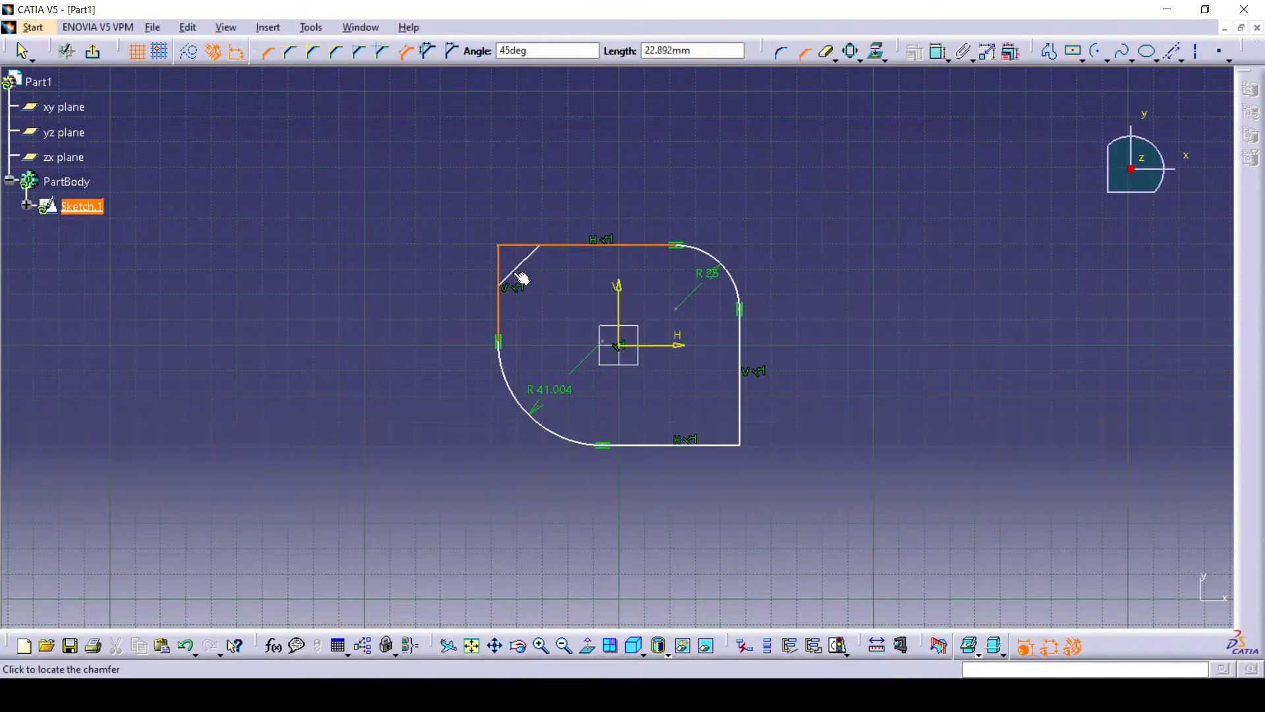
click(526, 261)
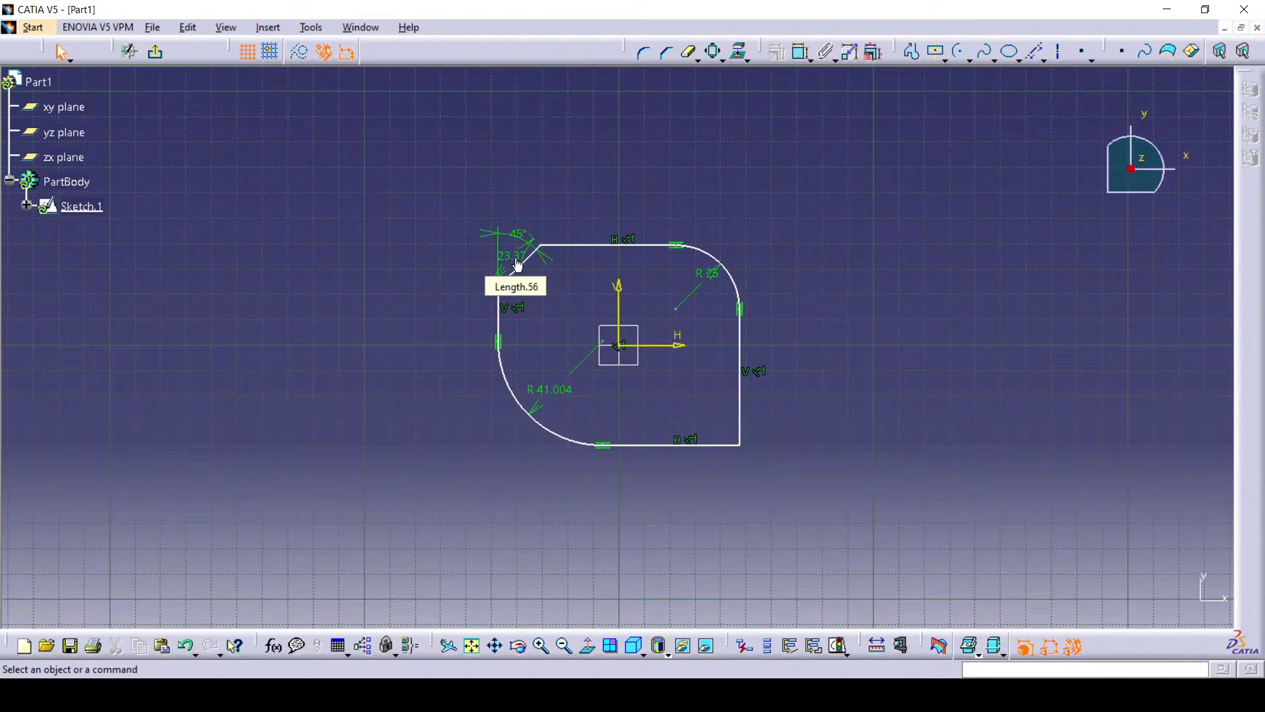
- Delete the whole rectangle together with its rounded corners, chamfer and constraints
mouse_move(448, 161)
mouse_down()
mouse_move(657, 396)
mouse_move(782, 489)
mouse_up()
key(Delete)
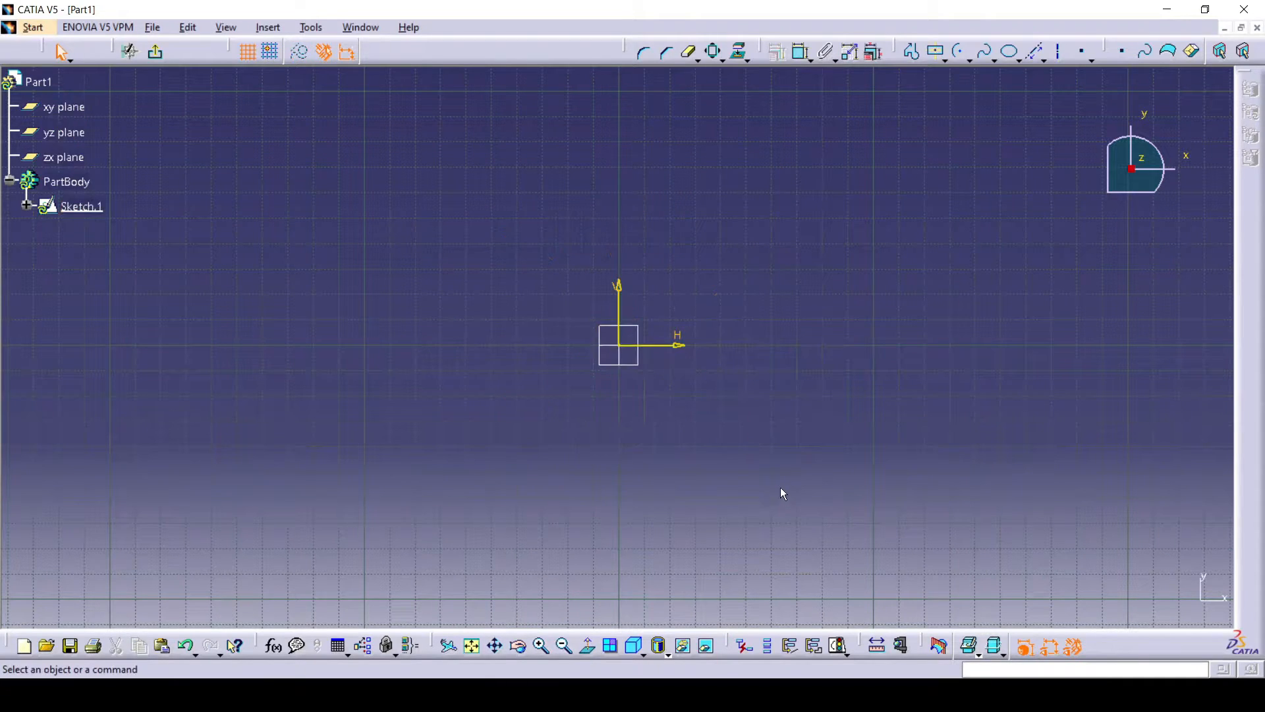
- Draw a closed, self-crossing profile of nine straight lines around the origin, starting and ending at about H -49 mm, V 7 mm
click(916, 60)
click(493, 329)
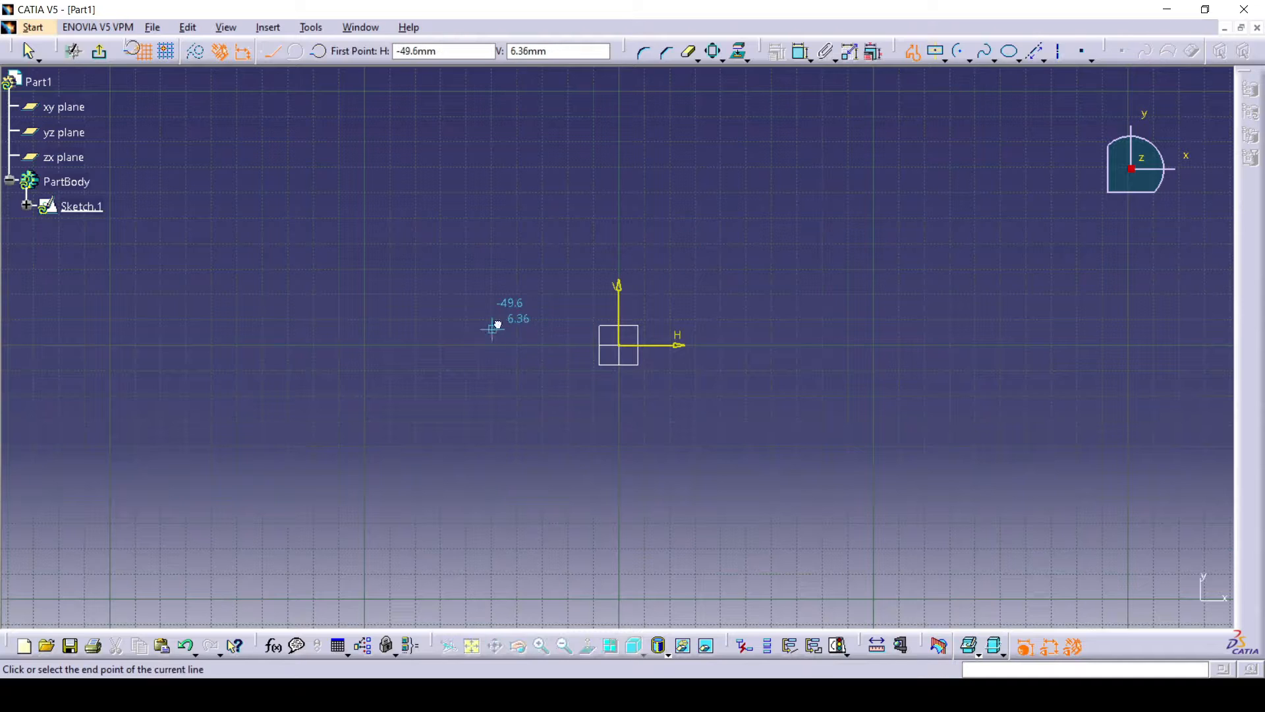
click(742, 205)
click(885, 329)
click(742, 471)
click(628, 139)
click(479, 279)
click(615, 476)
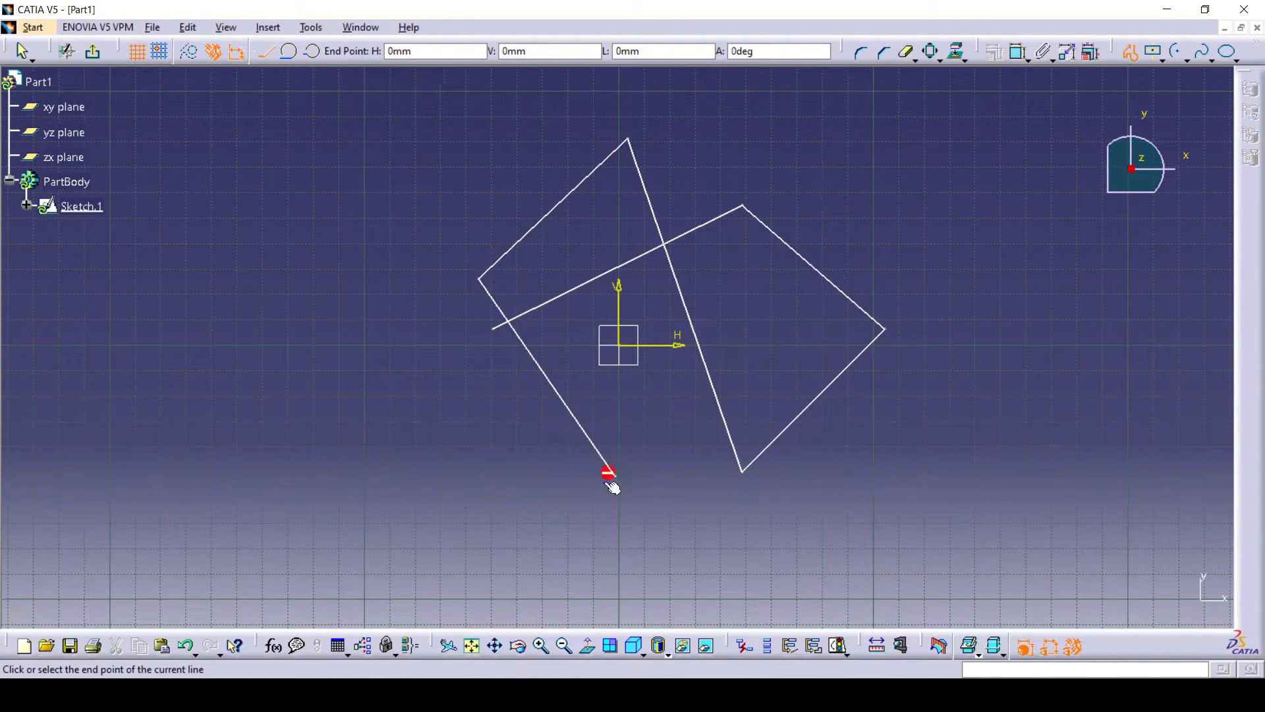
click(425, 524)
click(416, 418)
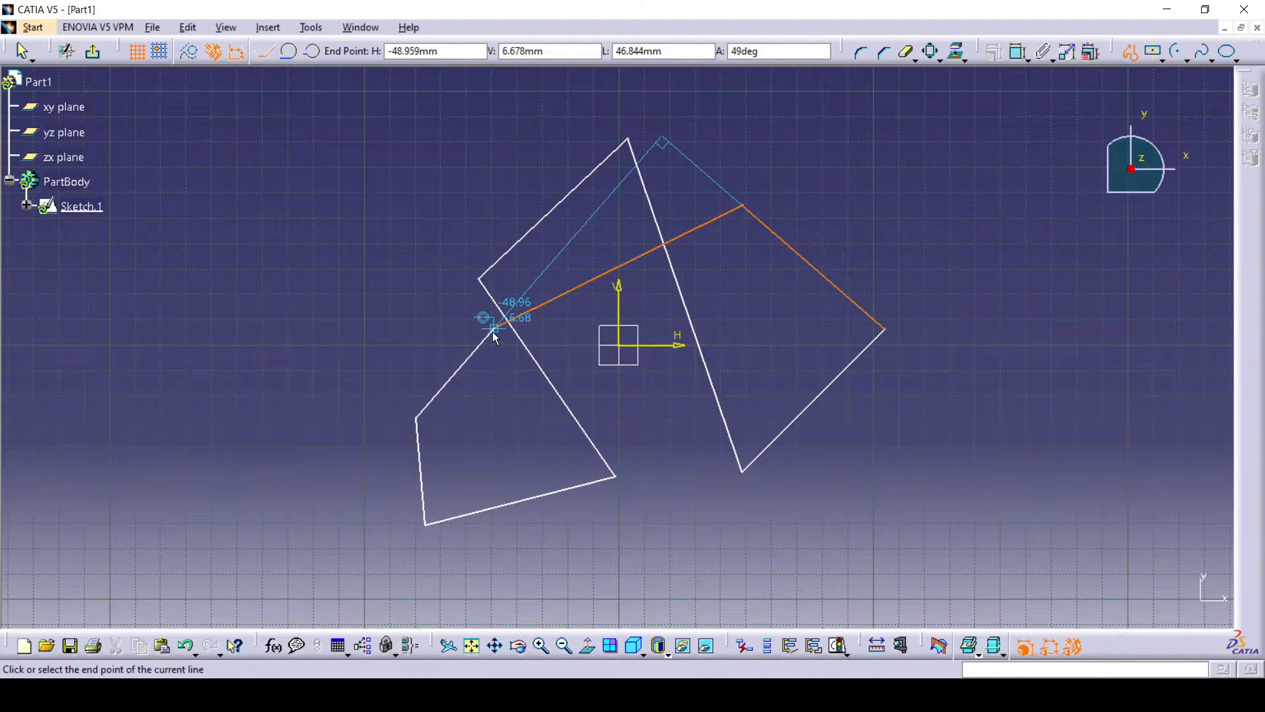
click(492, 327)
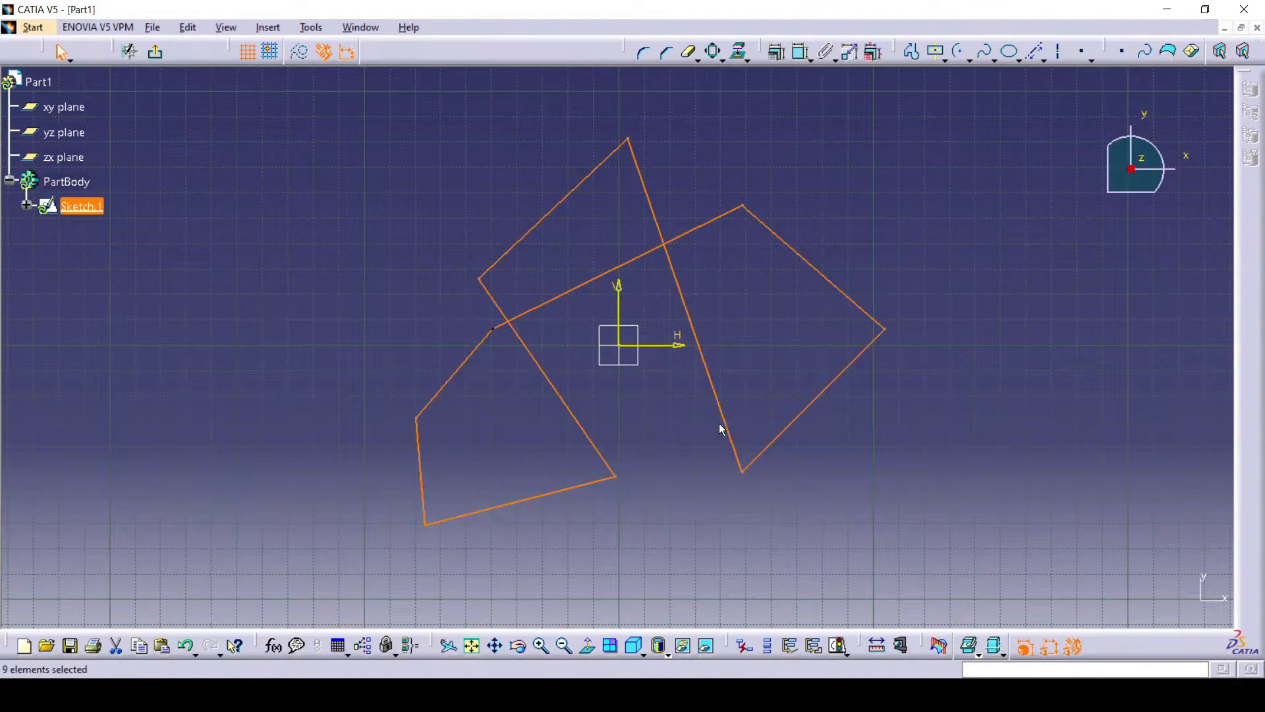
- Try the Trim tool on the steep line at its crossing with the upper slanted line, keeping its lower part, and undo the trim
click(695, 62)
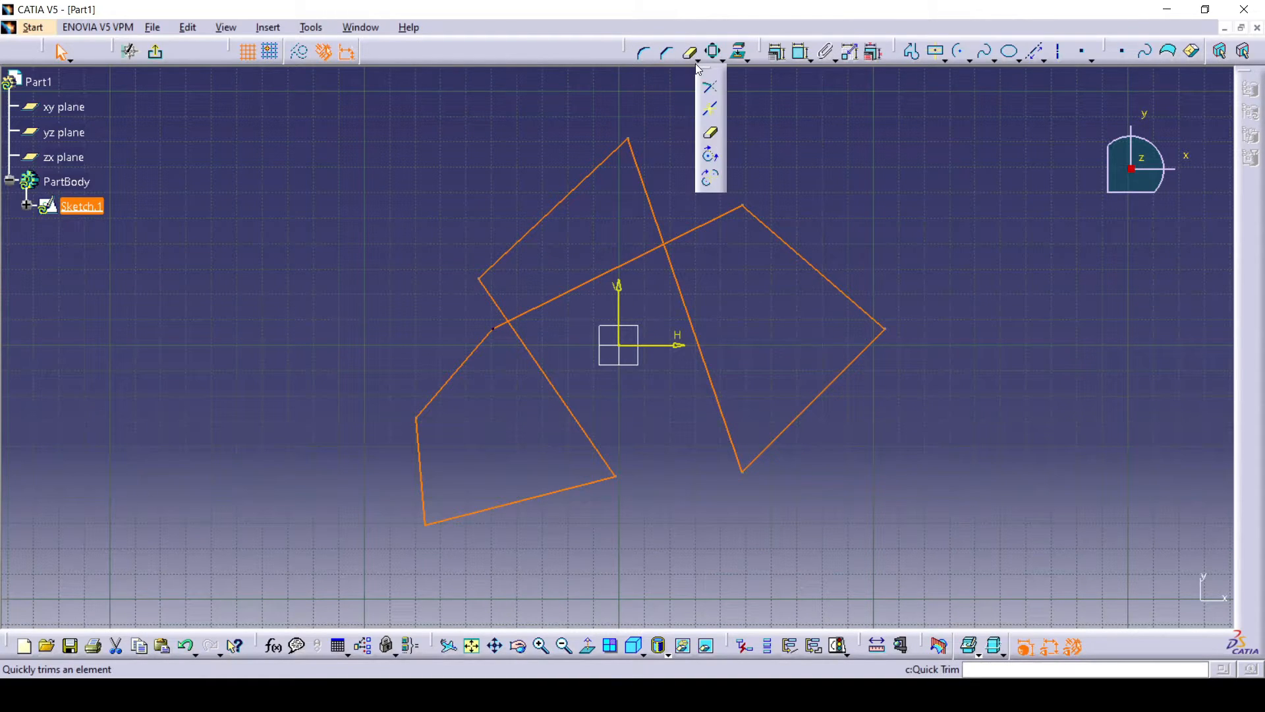
click(711, 91)
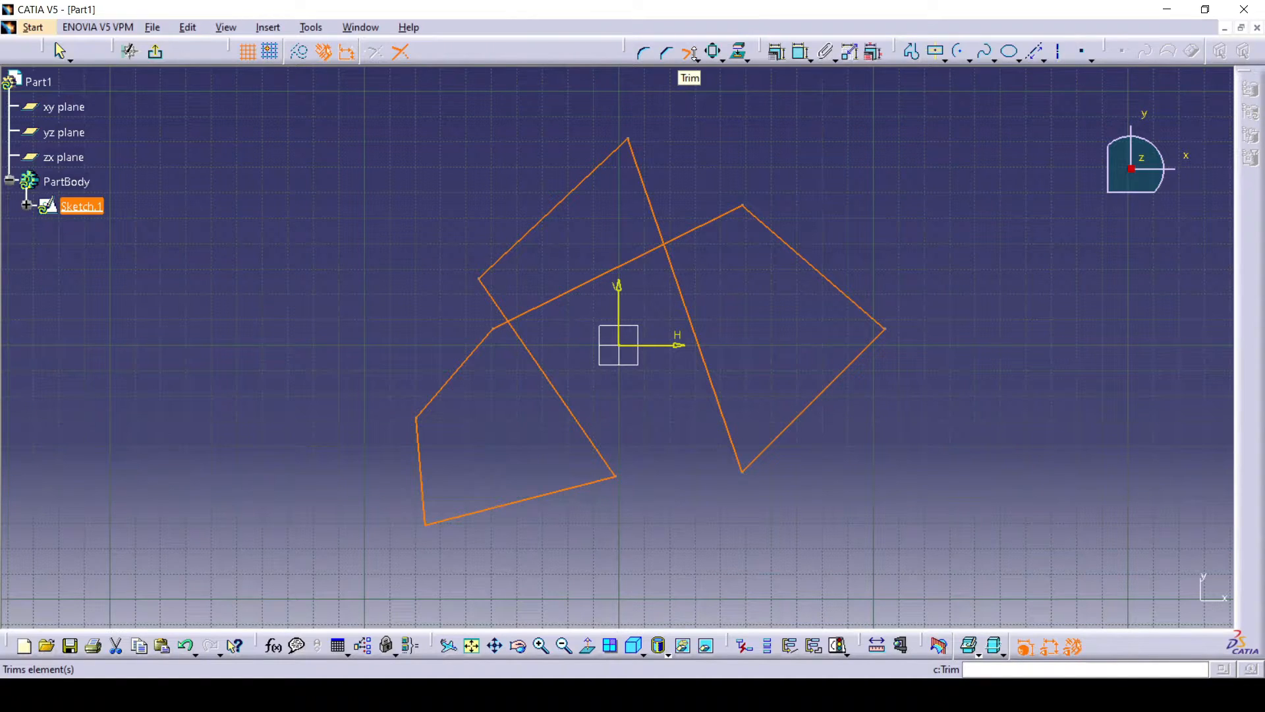
click(695, 60)
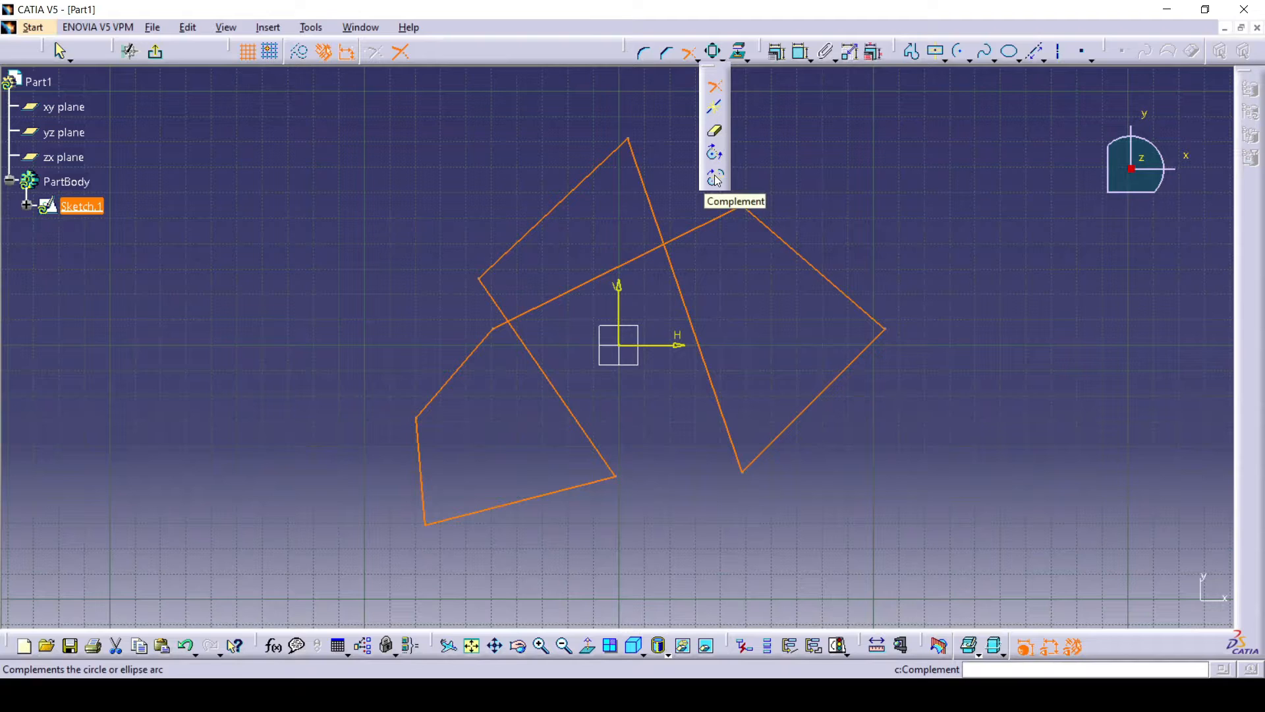
click(697, 62)
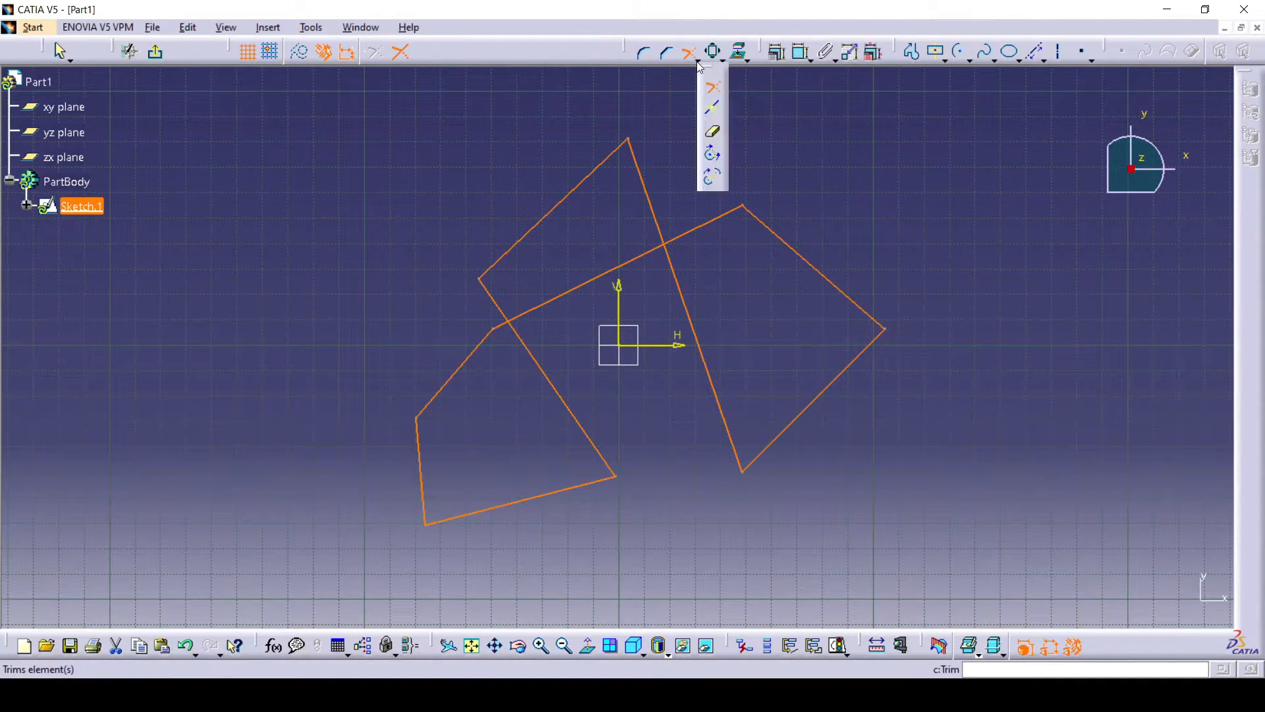
click(687, 54)
click(688, 54)
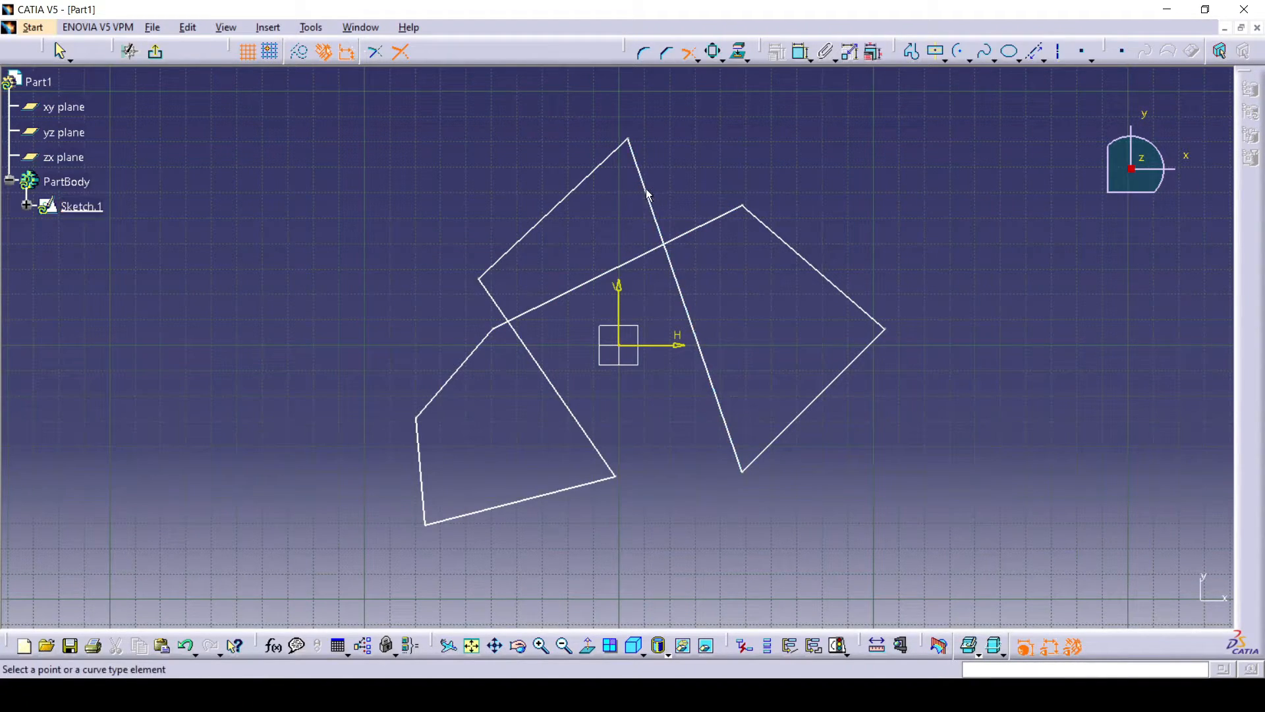
click(726, 409)
click(726, 409)
click(725, 409)
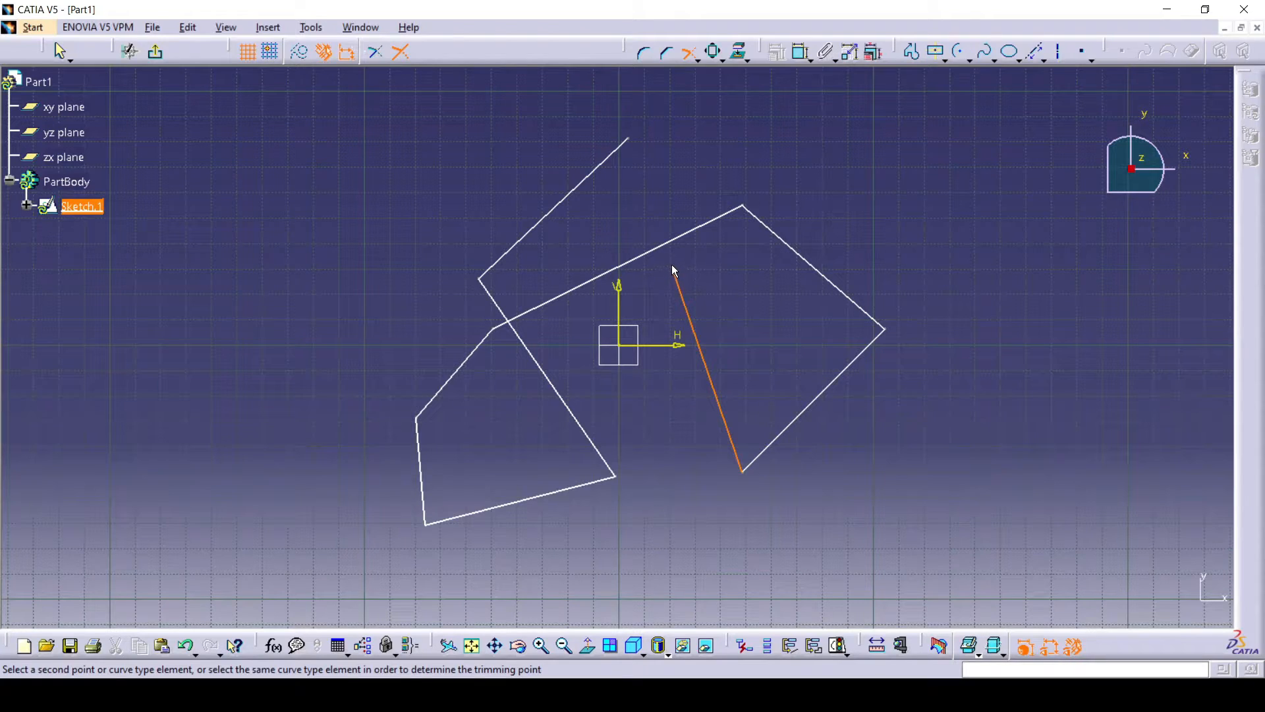
click(675, 248)
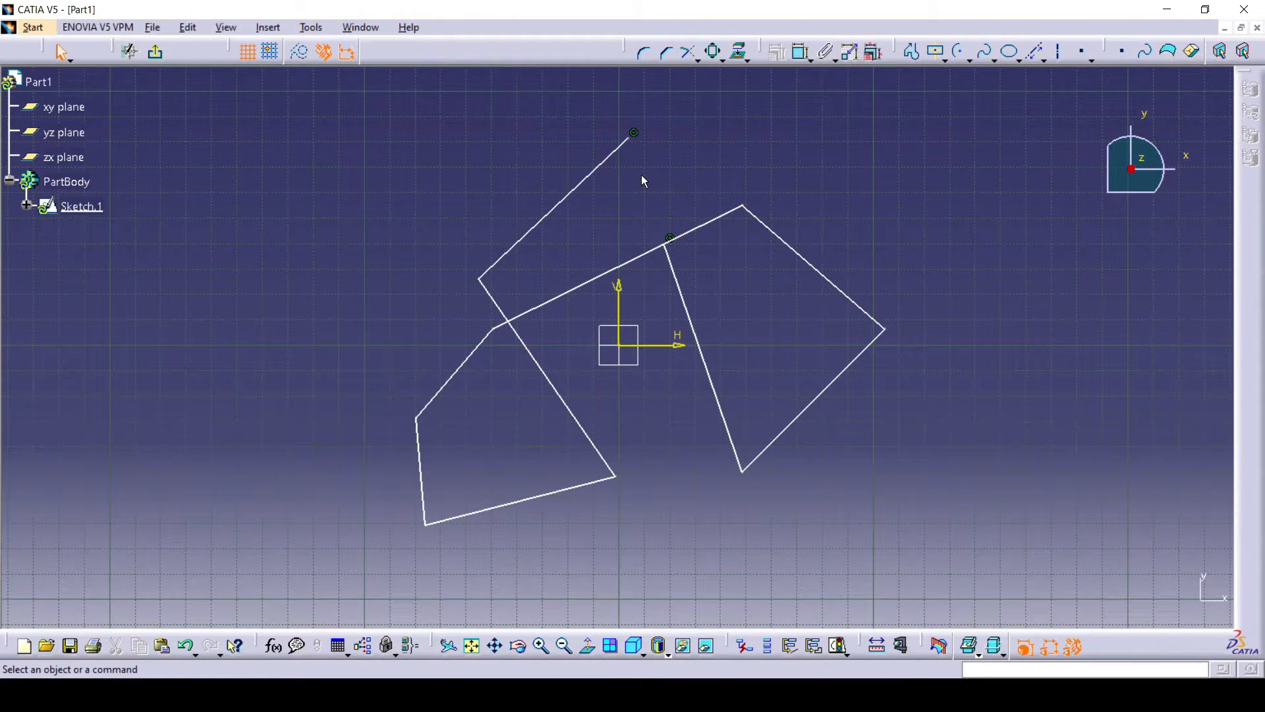
key(ctrl+z)
- Quick-trim the part of the steep line that lies above its crossing with the slanted line
click(697, 60)
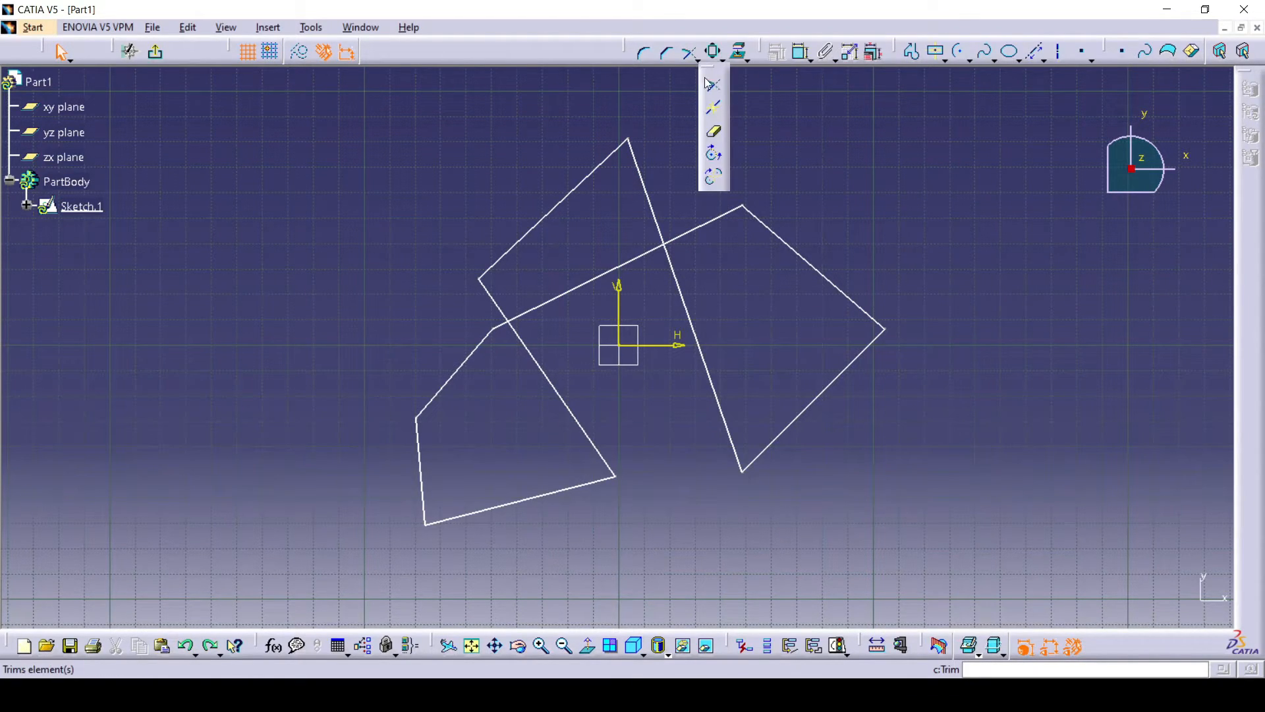
click(717, 135)
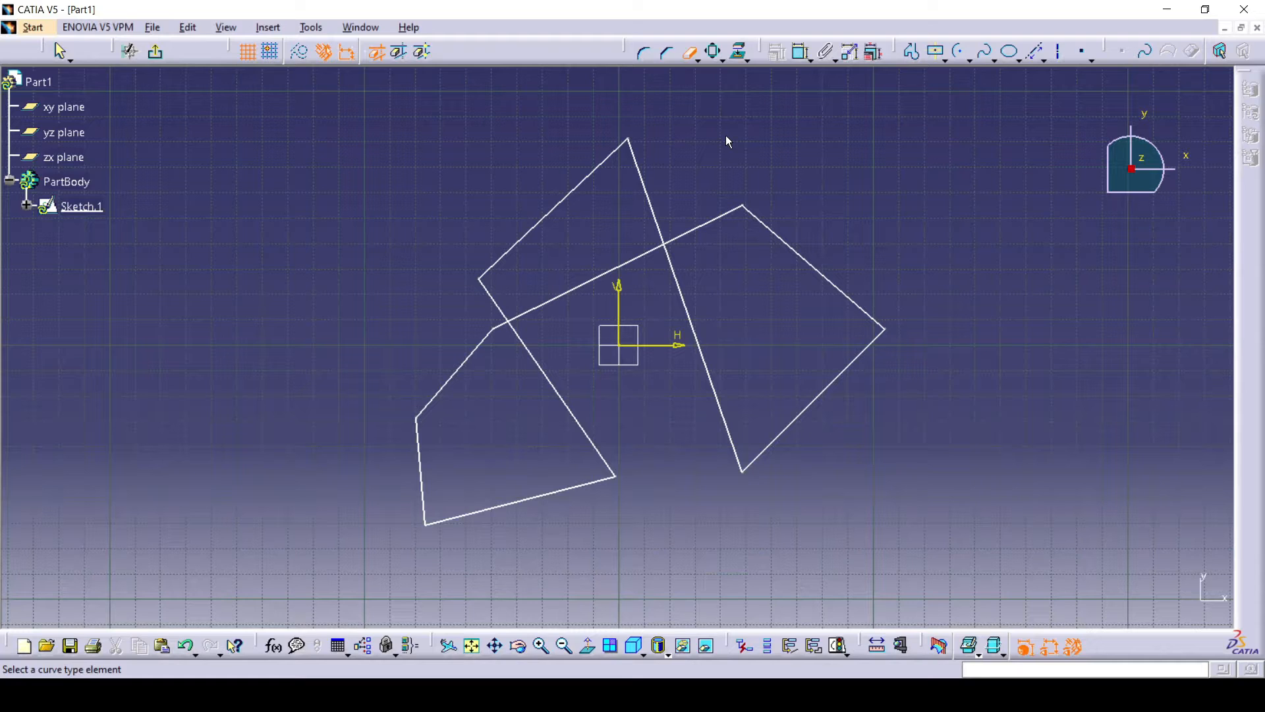
click(647, 191)
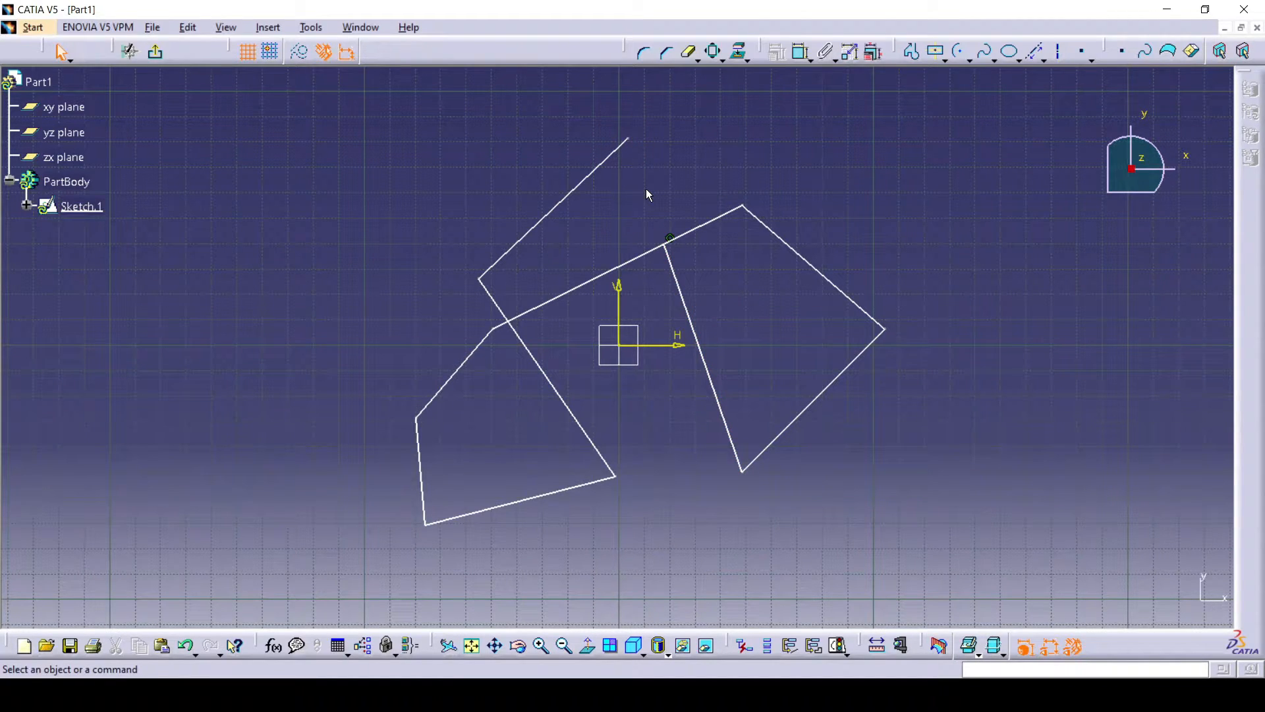
- Quick-trim away the two outer lines on the positive H side and the slanted line below the profile's start point
click(778, 234)
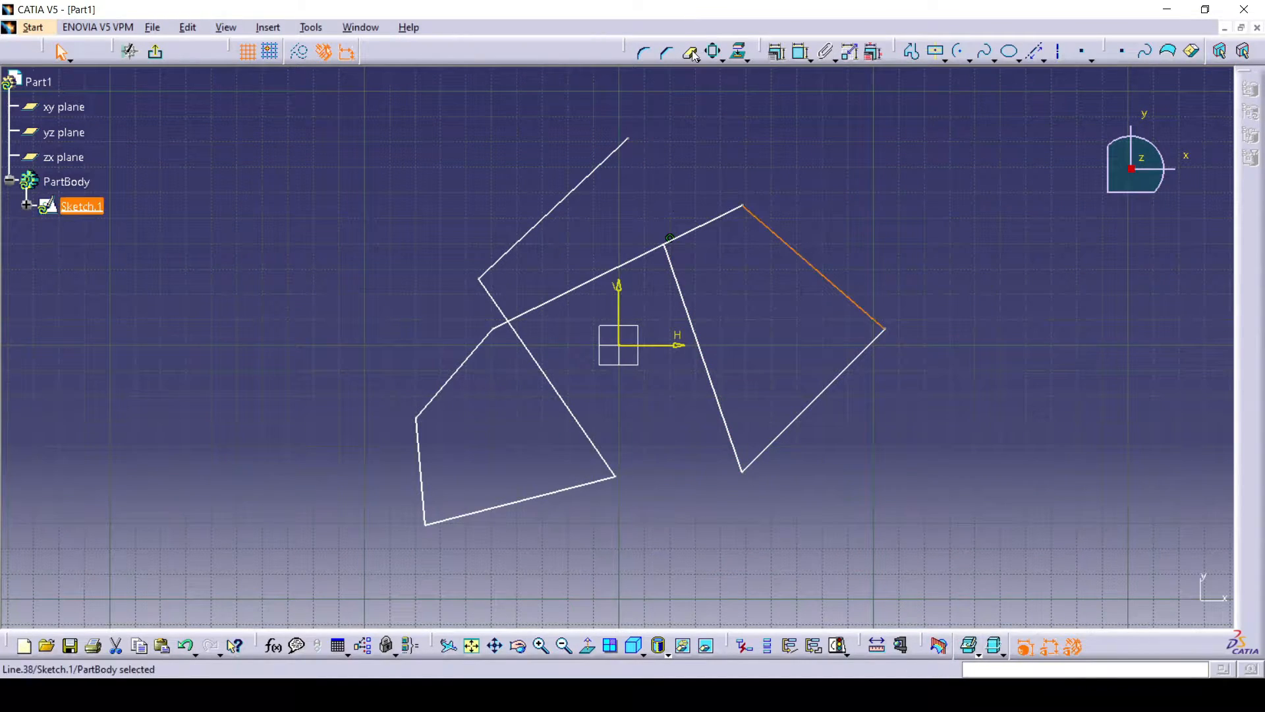
click(724, 165)
click(689, 51)
click(778, 235)
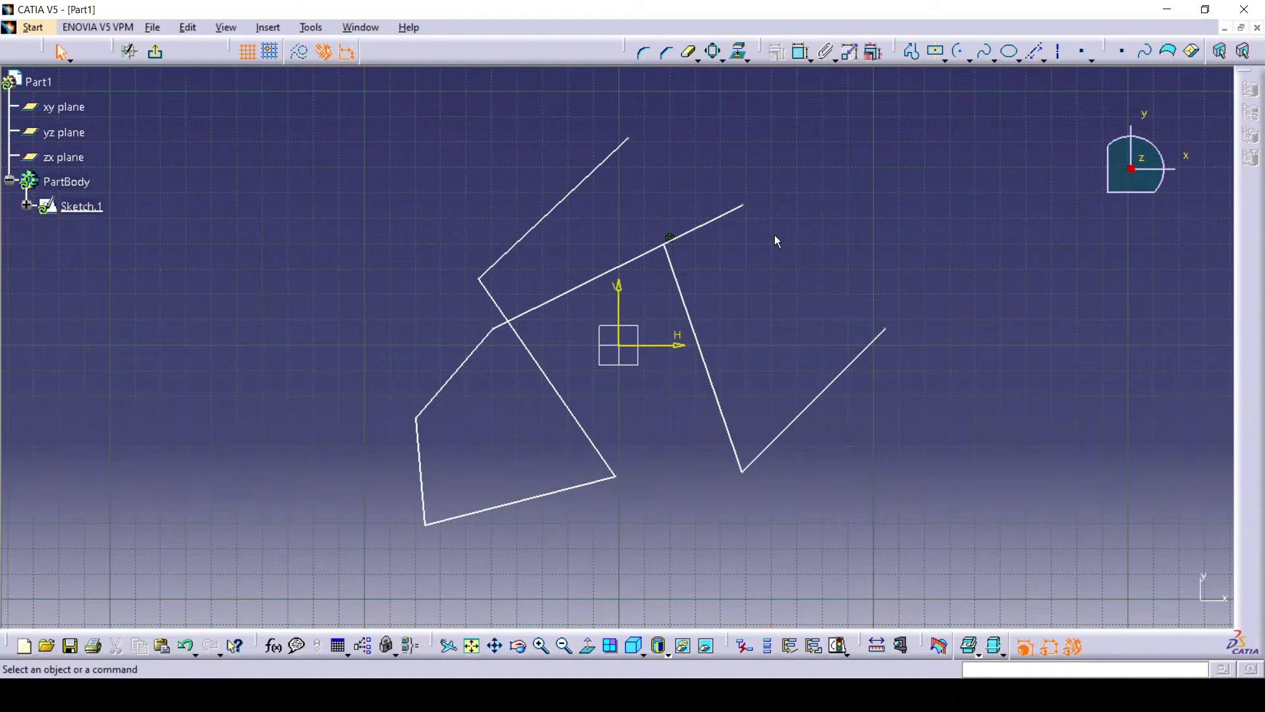
click(689, 51)
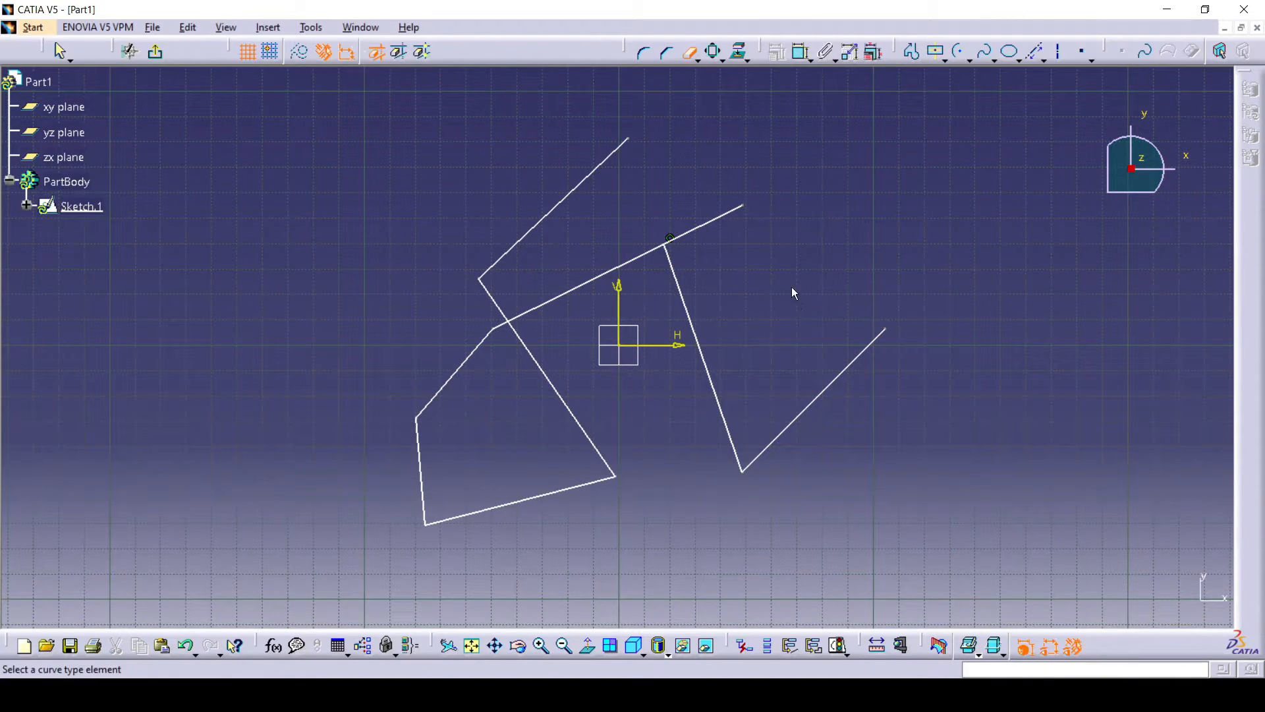
click(829, 391)
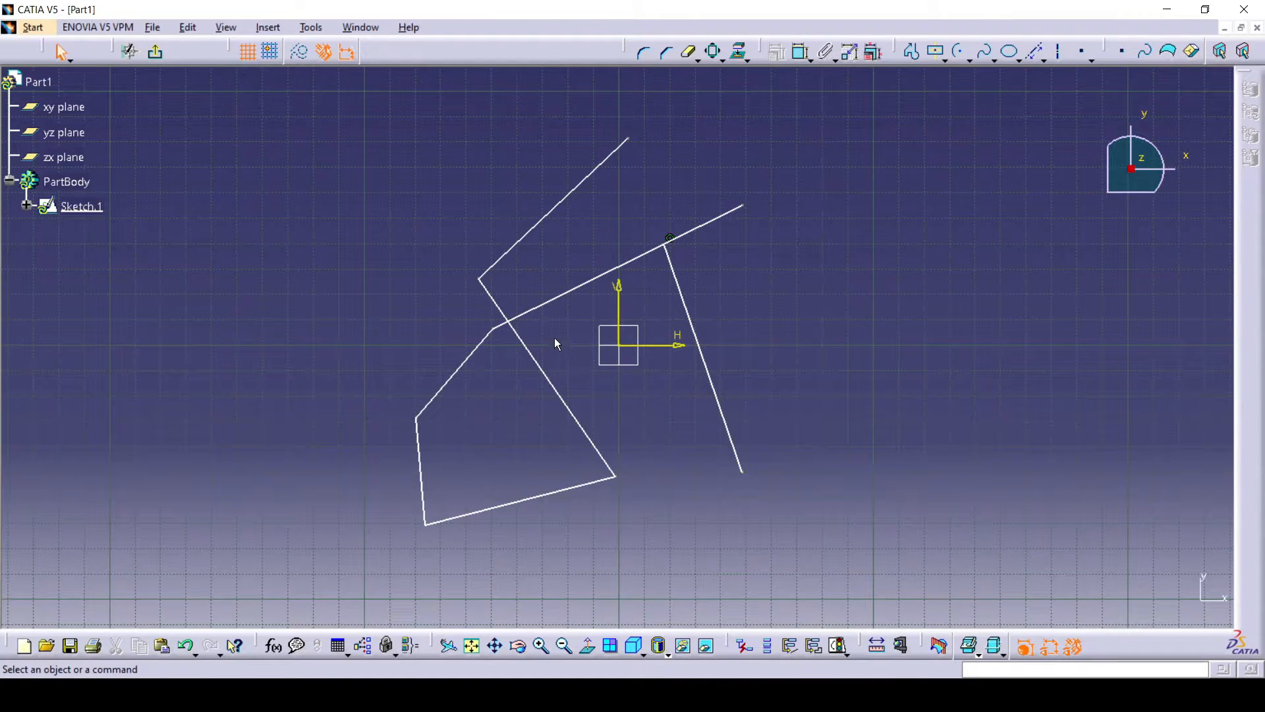
click(689, 52)
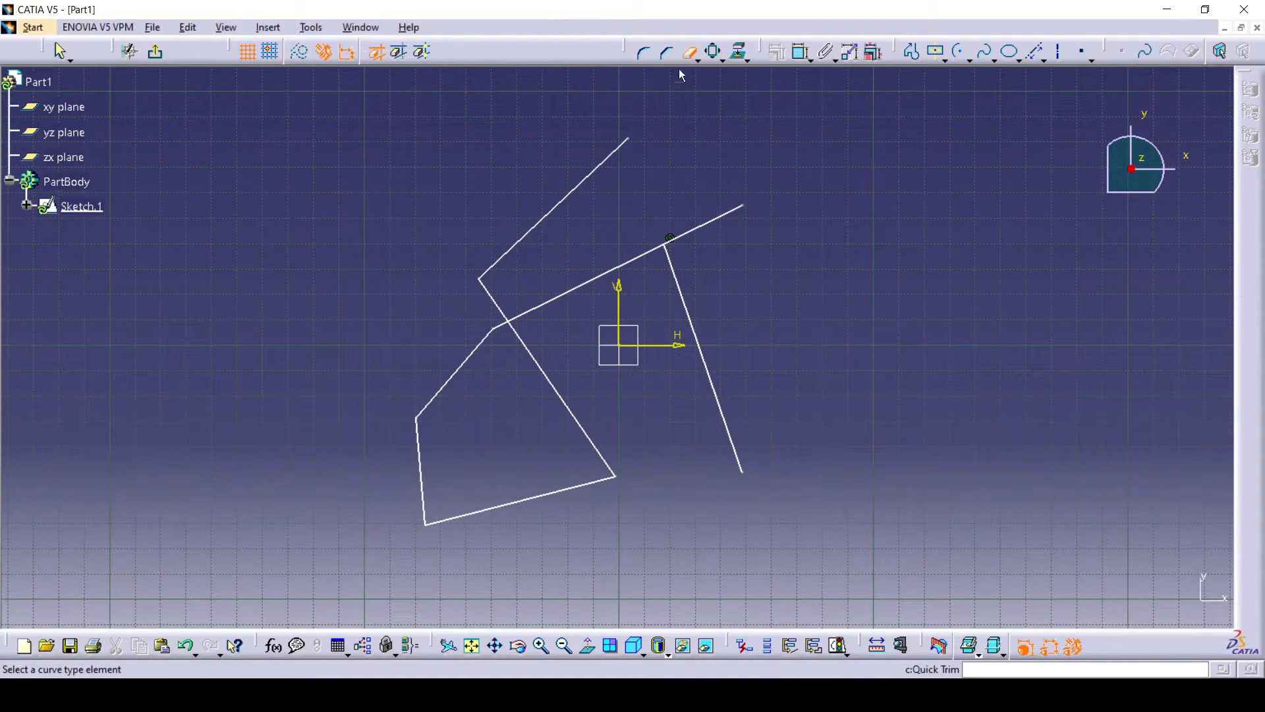
click(475, 366)
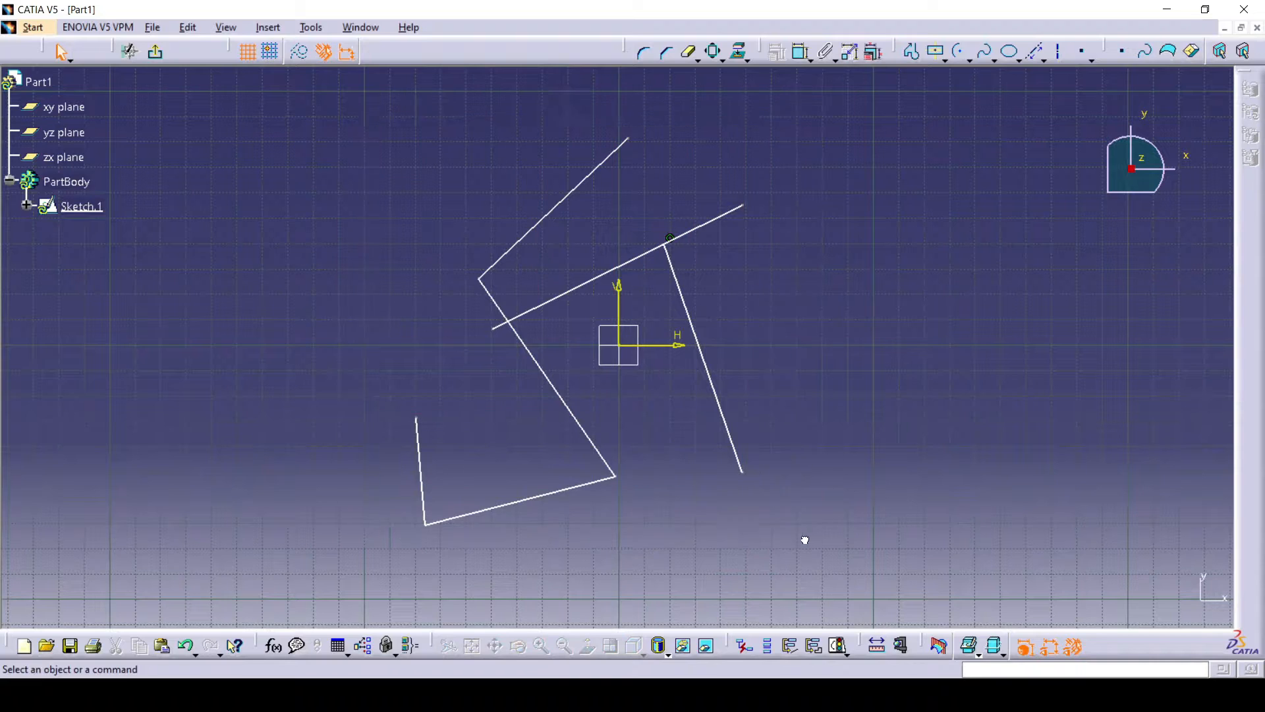
- Delete all remaining profile lines and their constraints from the sketch
key(ctrl+a)
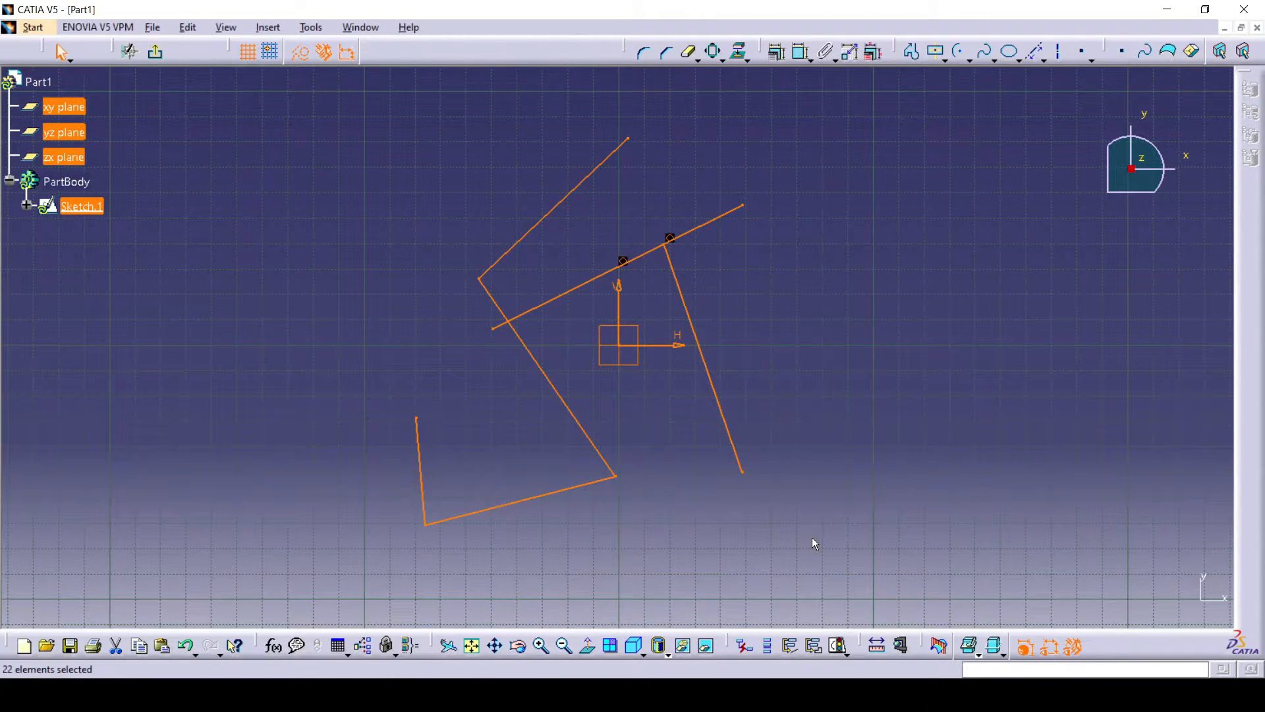
key(Delete)
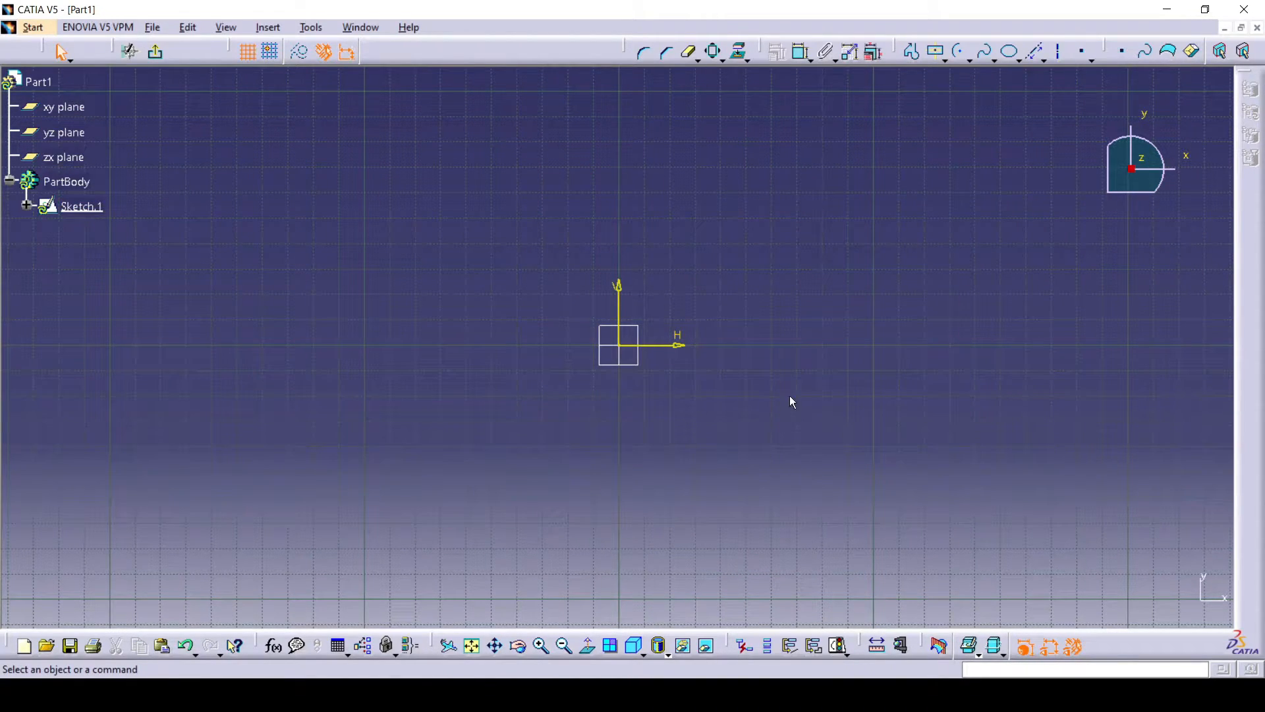
click(721, 63)
click(730, 82)
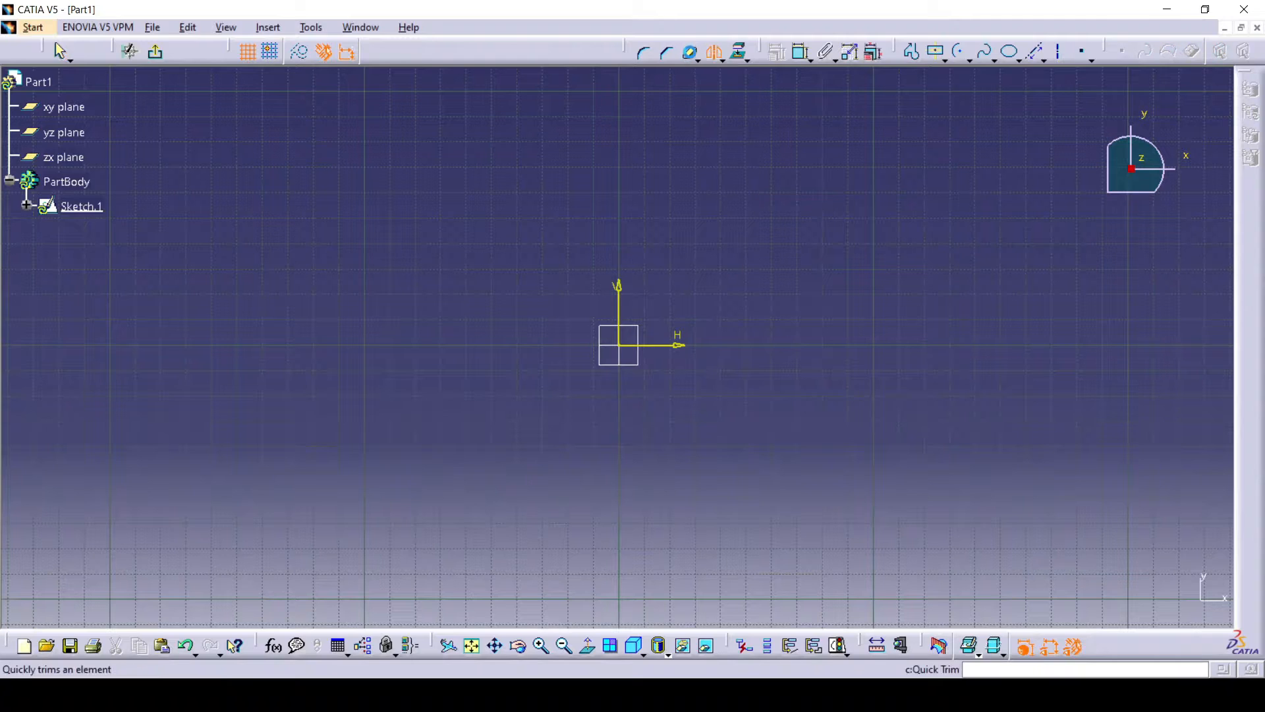
click(718, 60)
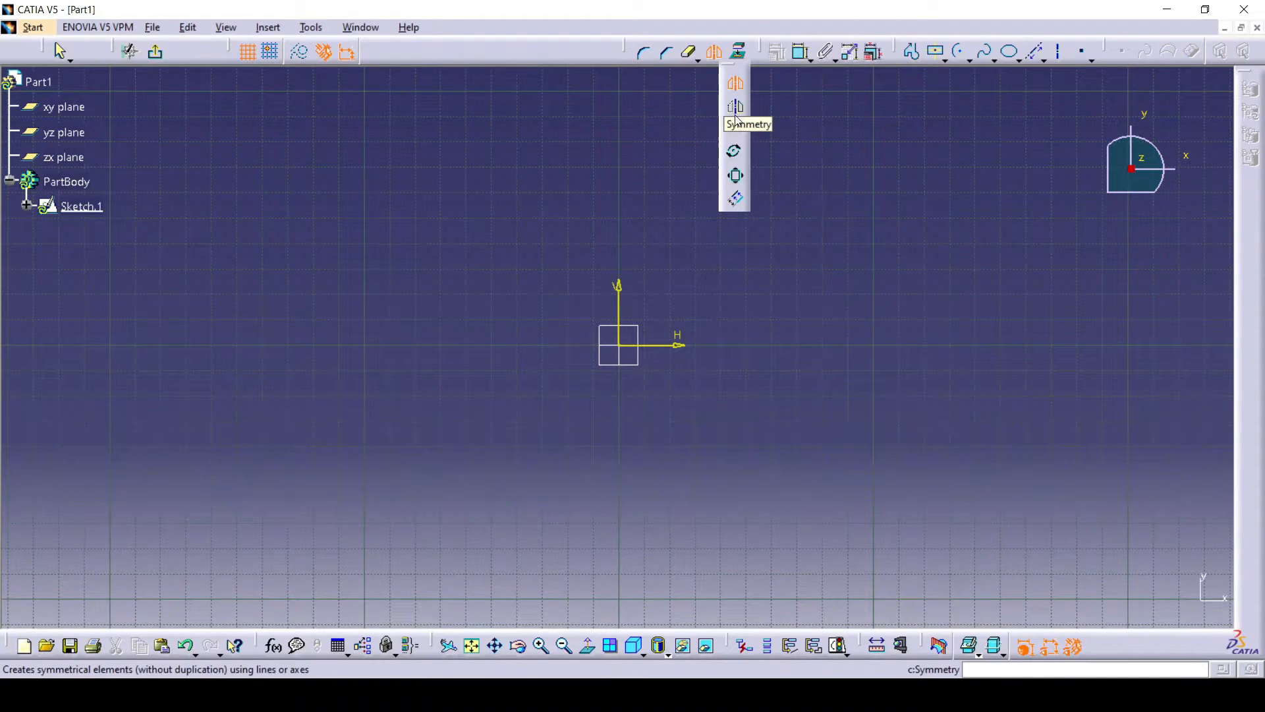
click(714, 52)
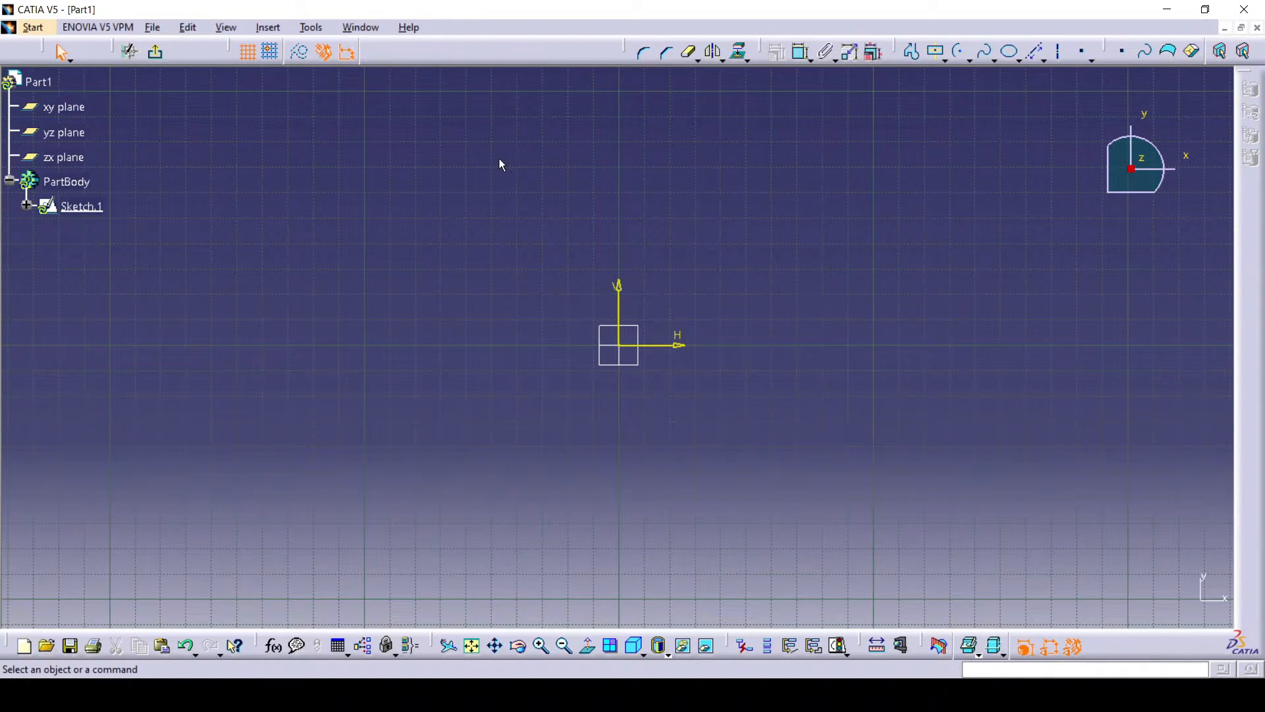
- Draw a circle centred on the H axis, on the negative H side of the origin and clear of the V axis
click(970, 61)
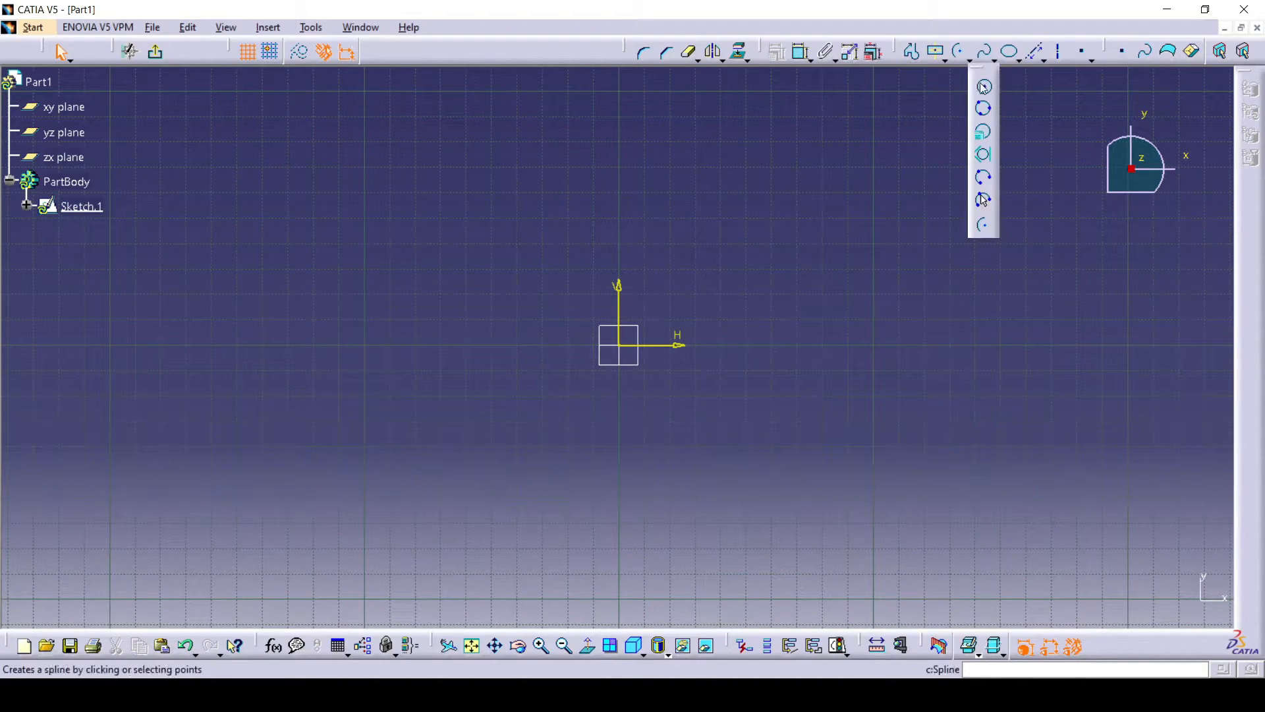
click(983, 88)
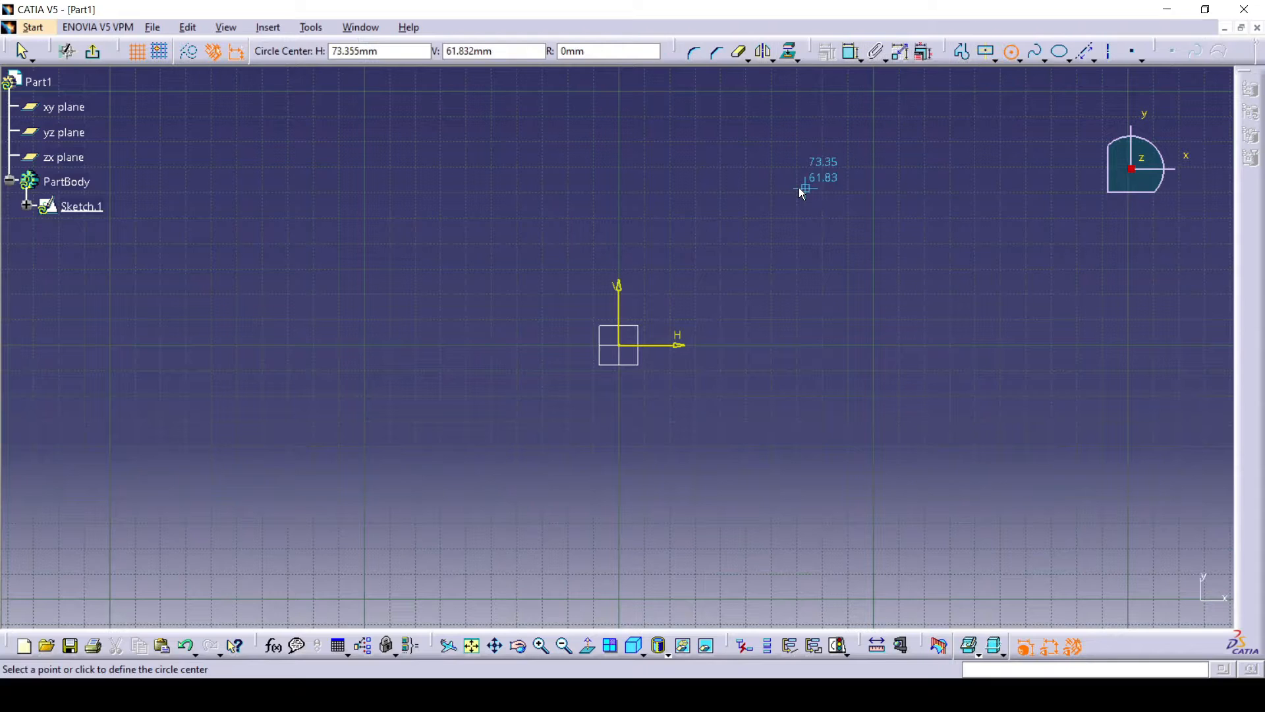
click(476, 347)
click(515, 389)
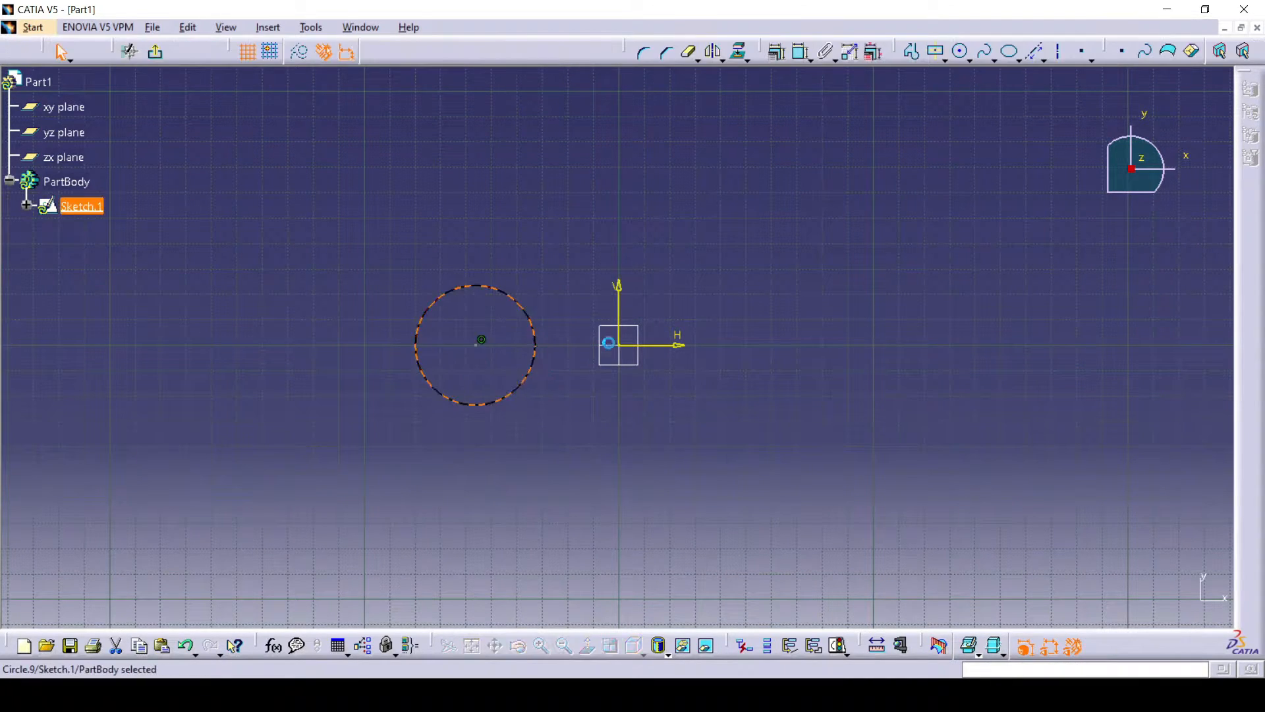
- Draw a vertical axis line through the origin along the V axis, reaching above and below the circle
click(1059, 56)
click(620, 187)
click(619, 489)
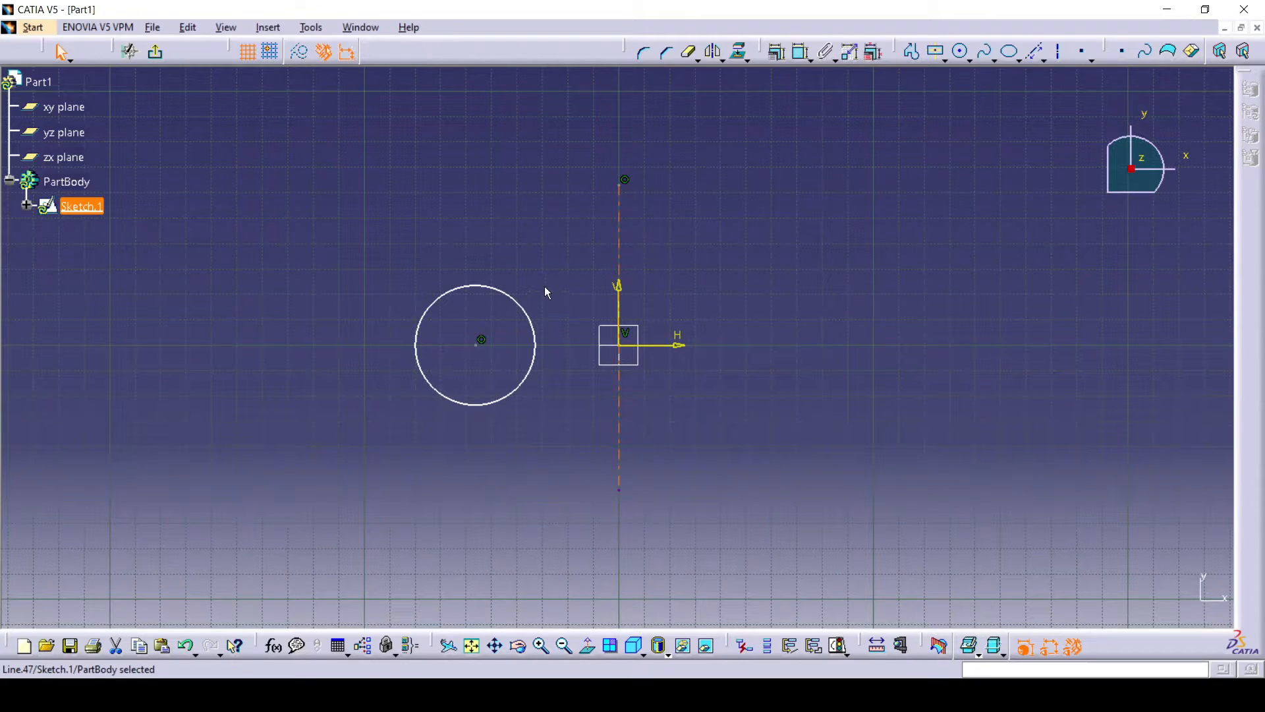
- Mirror the circle about the vertical axis line onto the positive H side
click(525, 313)
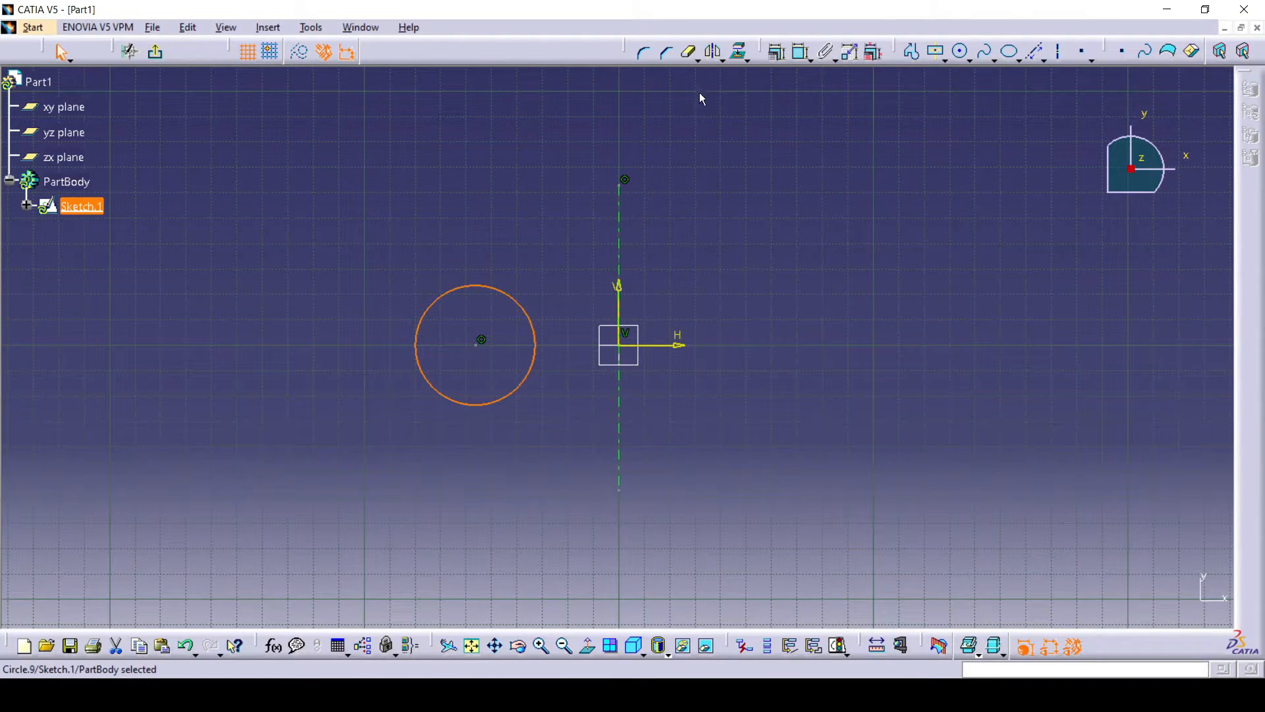
click(713, 53)
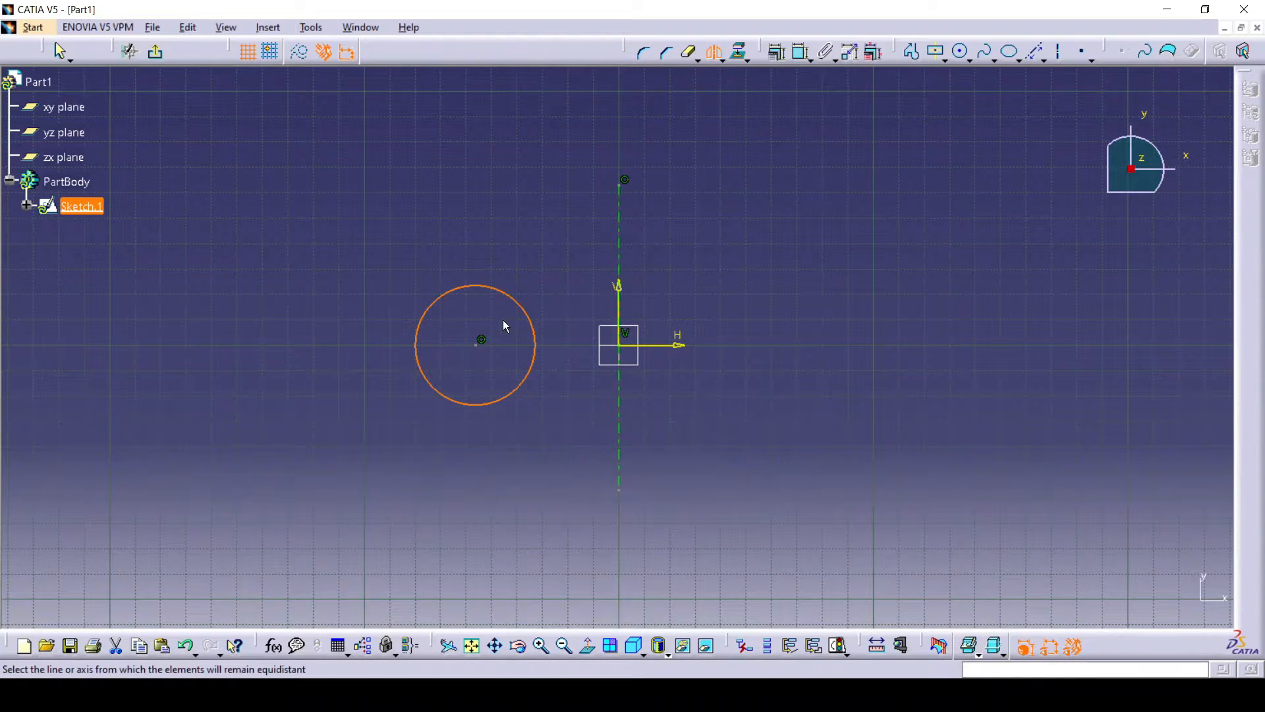
click(623, 245)
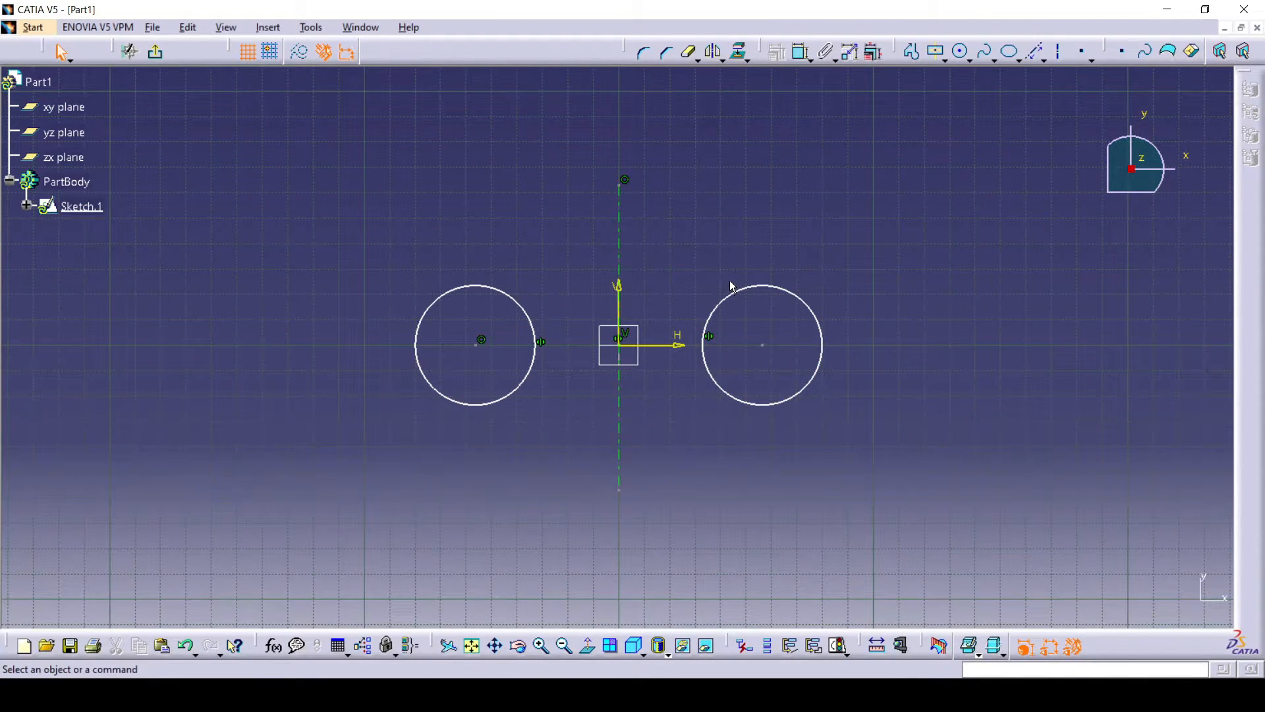
- Draw a horizontal axis line below both circles, crossing the vertical axis line and spanning the width of both circles
middle_drag(685, 450, 701, 339)
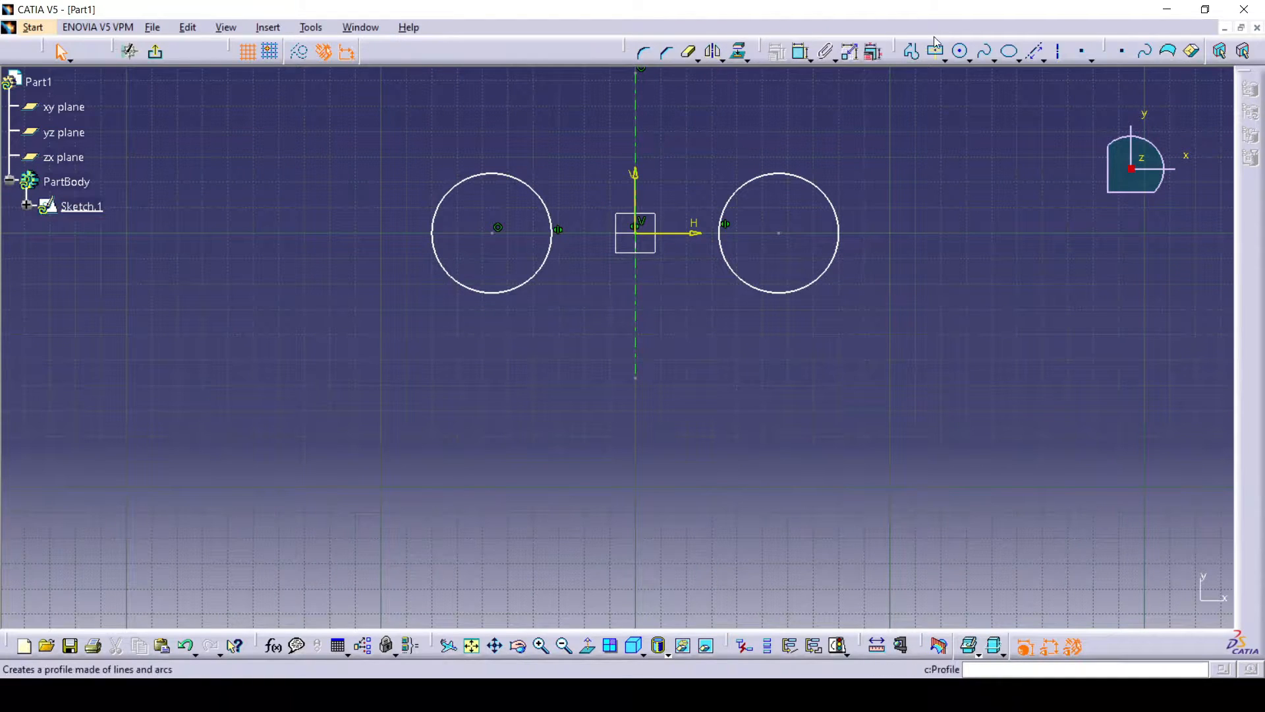
click(1057, 51)
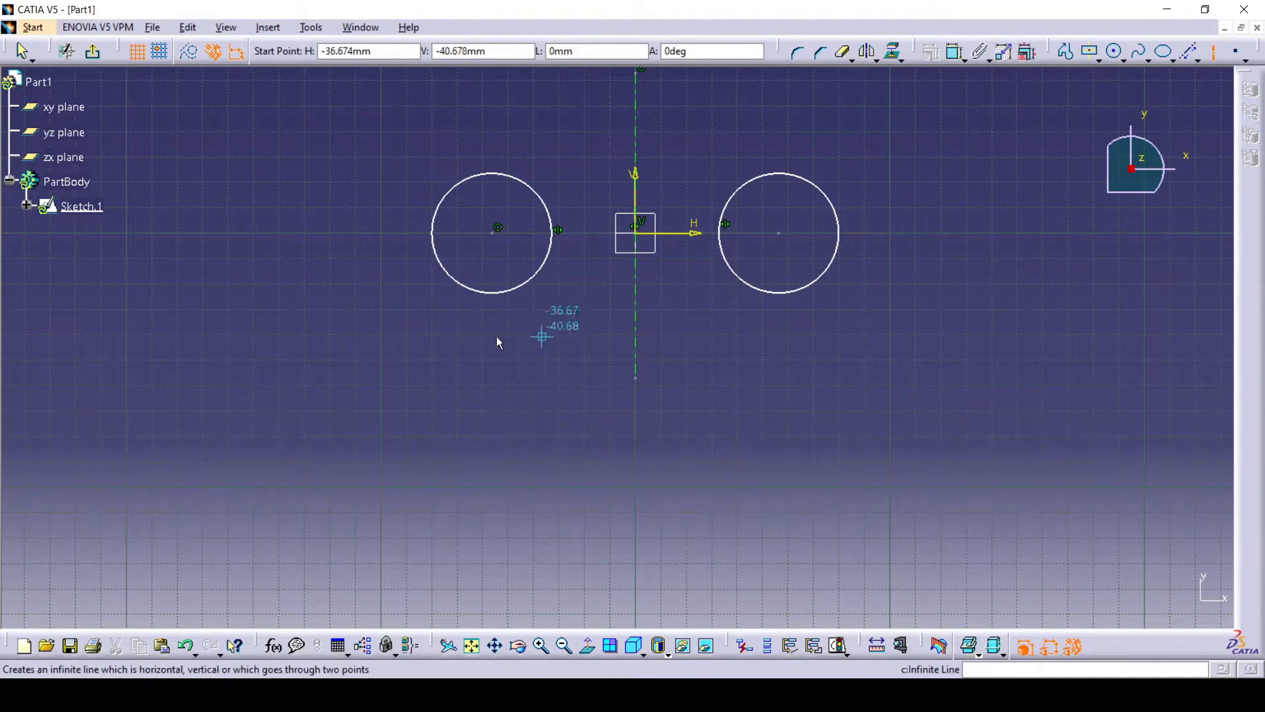
click(420, 360)
click(931, 360)
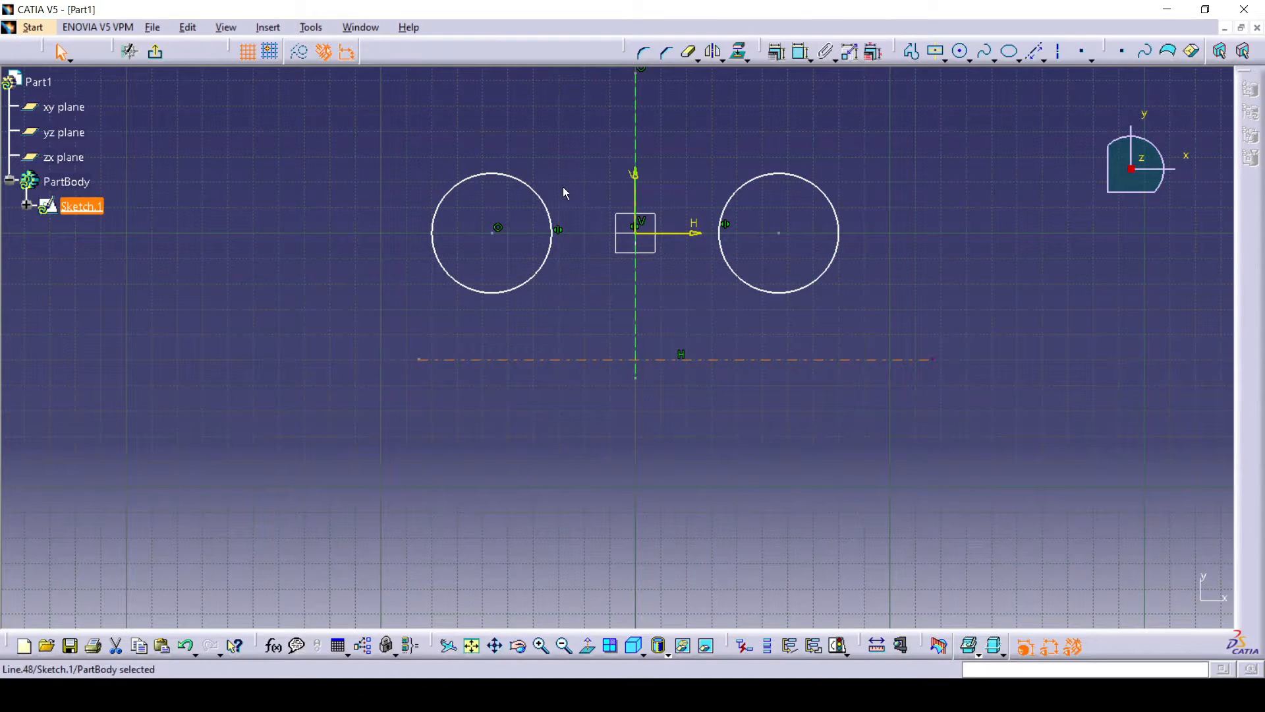
- Mirror both circles together about the horizontal axis line to create a second pair below it
click(552, 207)
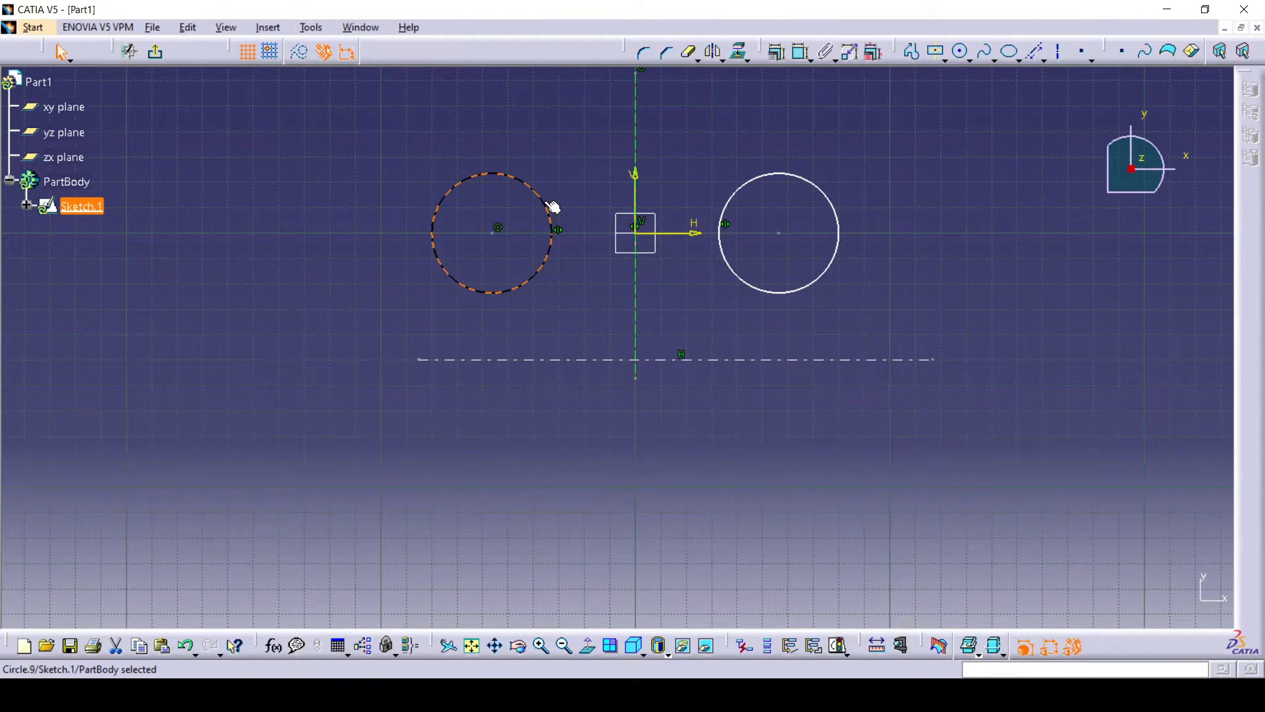
ctrl+click(736, 204)
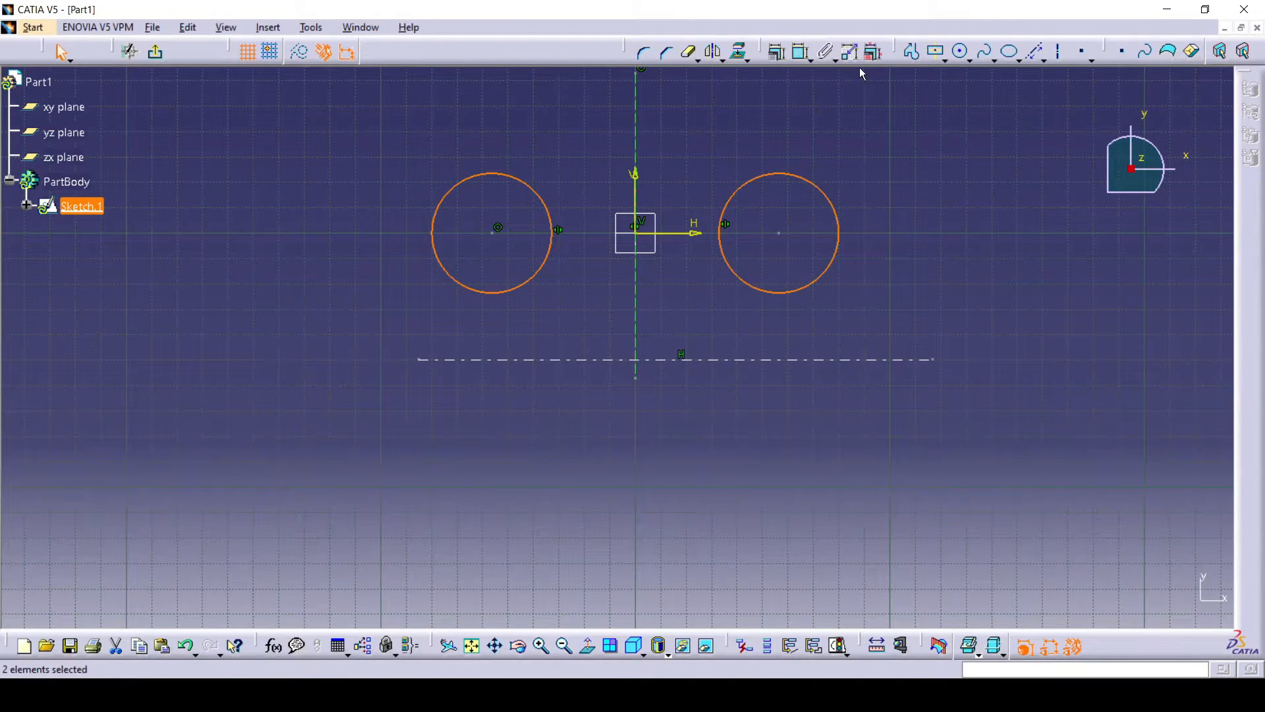
click(714, 52)
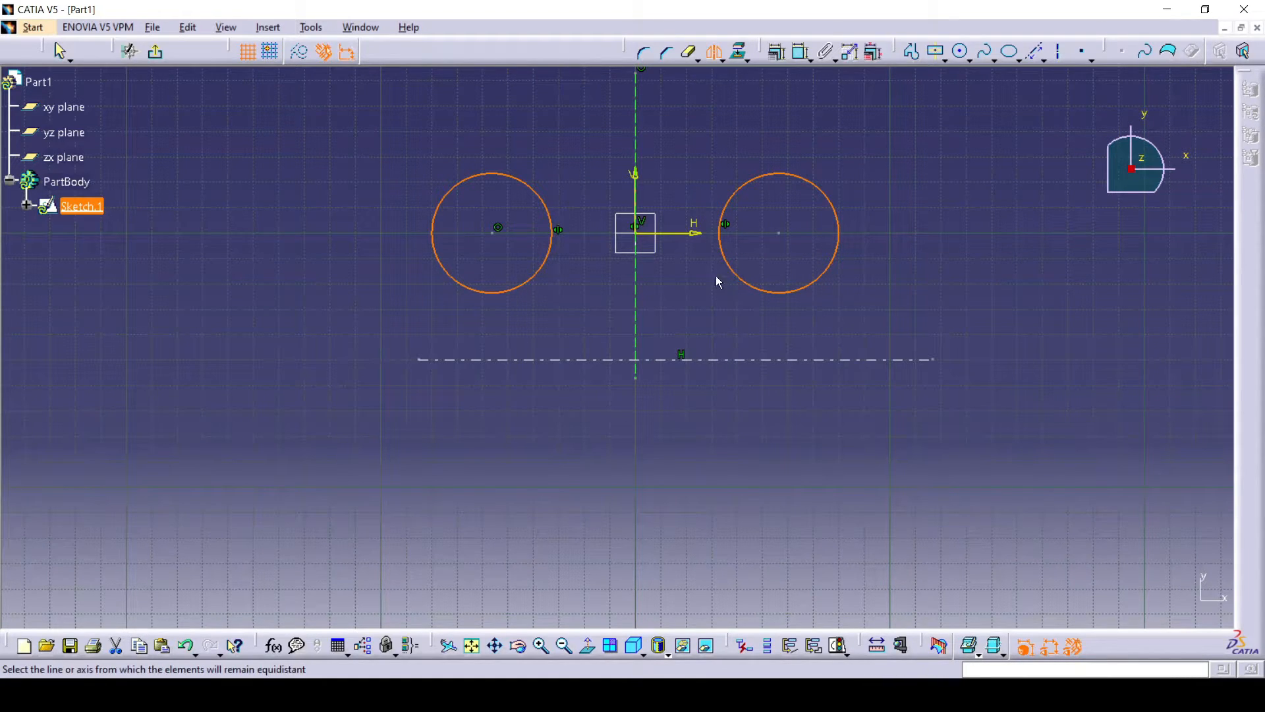
click(730, 359)
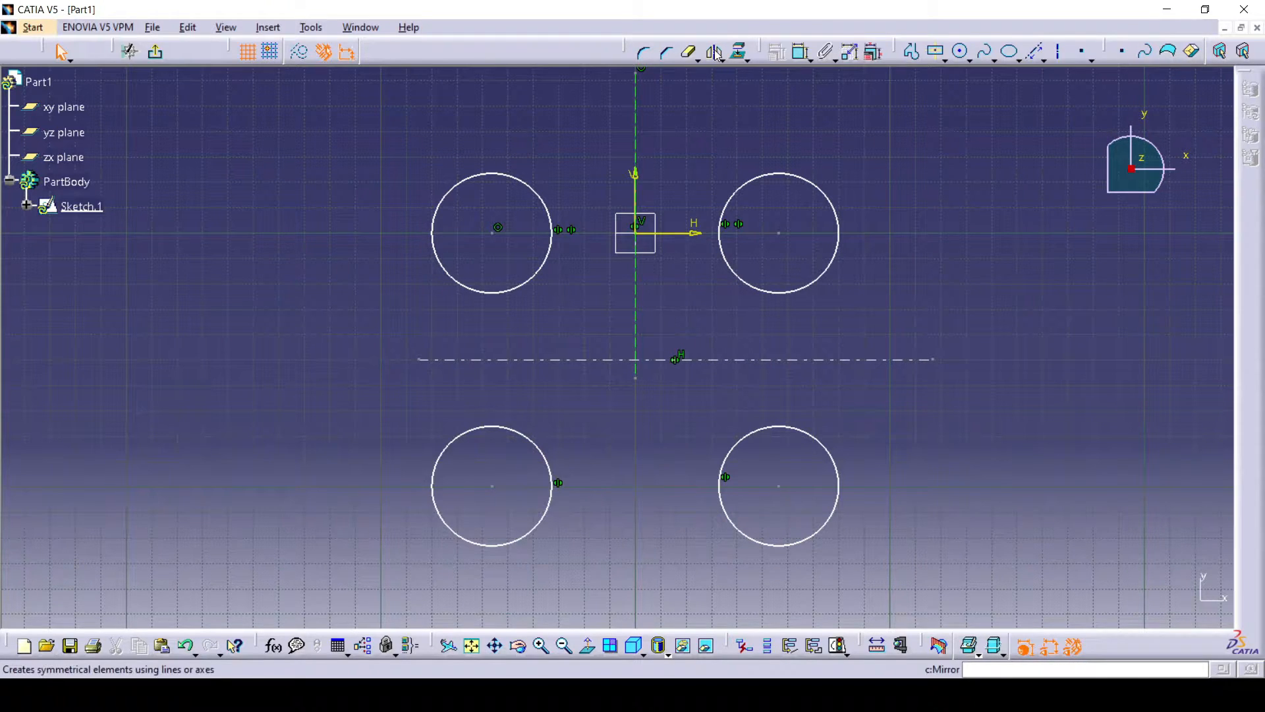
- Delete all four circles and both axis lines from the sketch
drag(361, 124, 918, 560)
key(Delete)
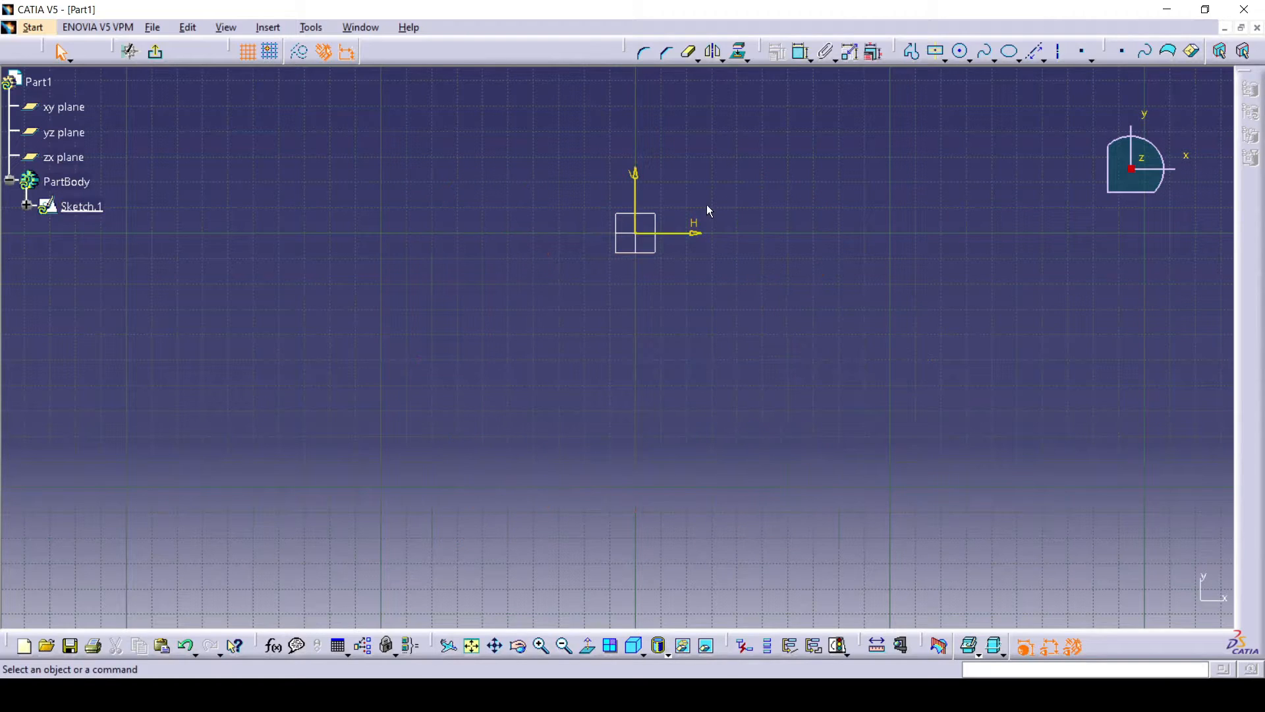
mouse_move(709, 139)
middle_down()
mouse_move(717, 190)
mouse_move(692, 266)
middle_up()
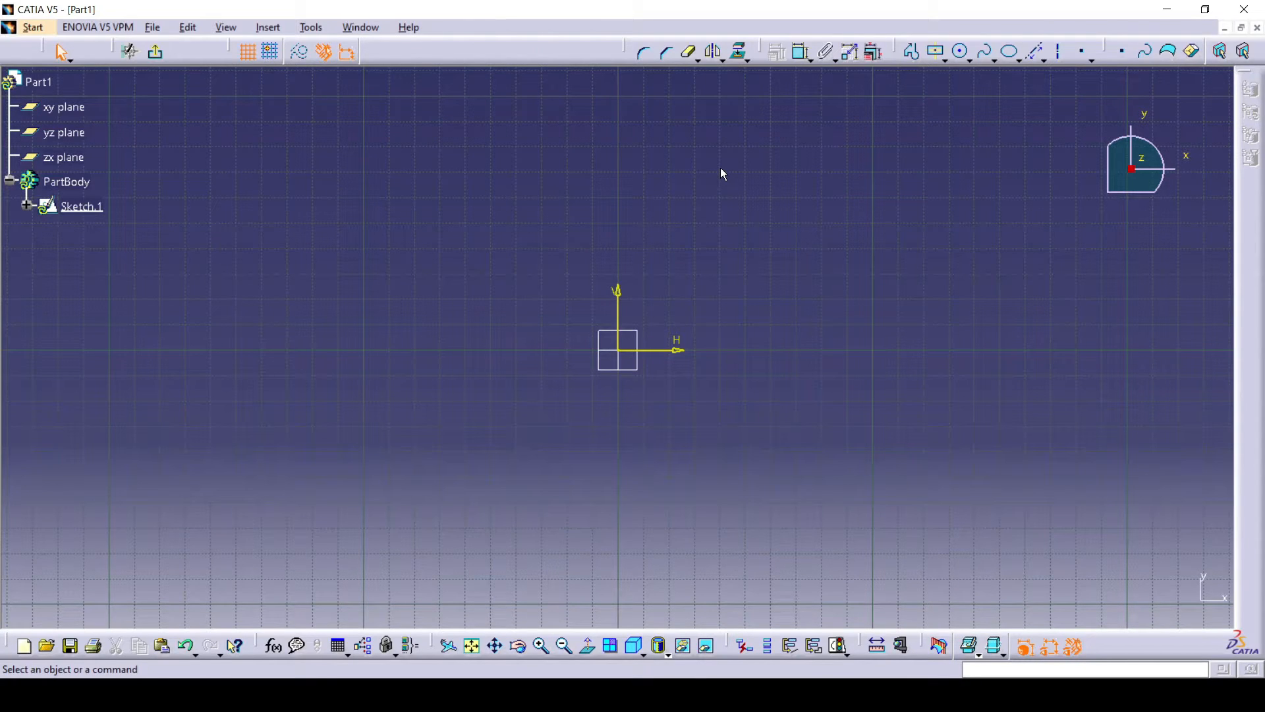
- Draw a circle with a radius of about 22 mm on the negative H side, its centre slightly above the H axis
click(723, 58)
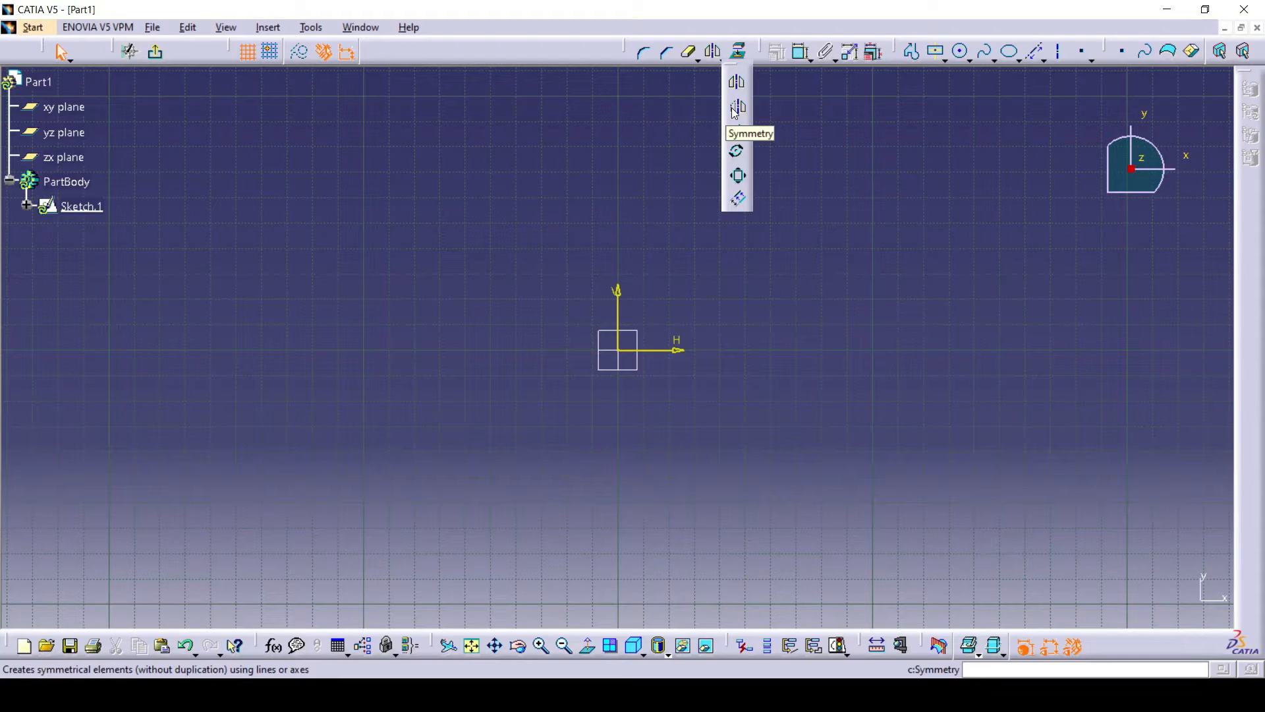
click(736, 108)
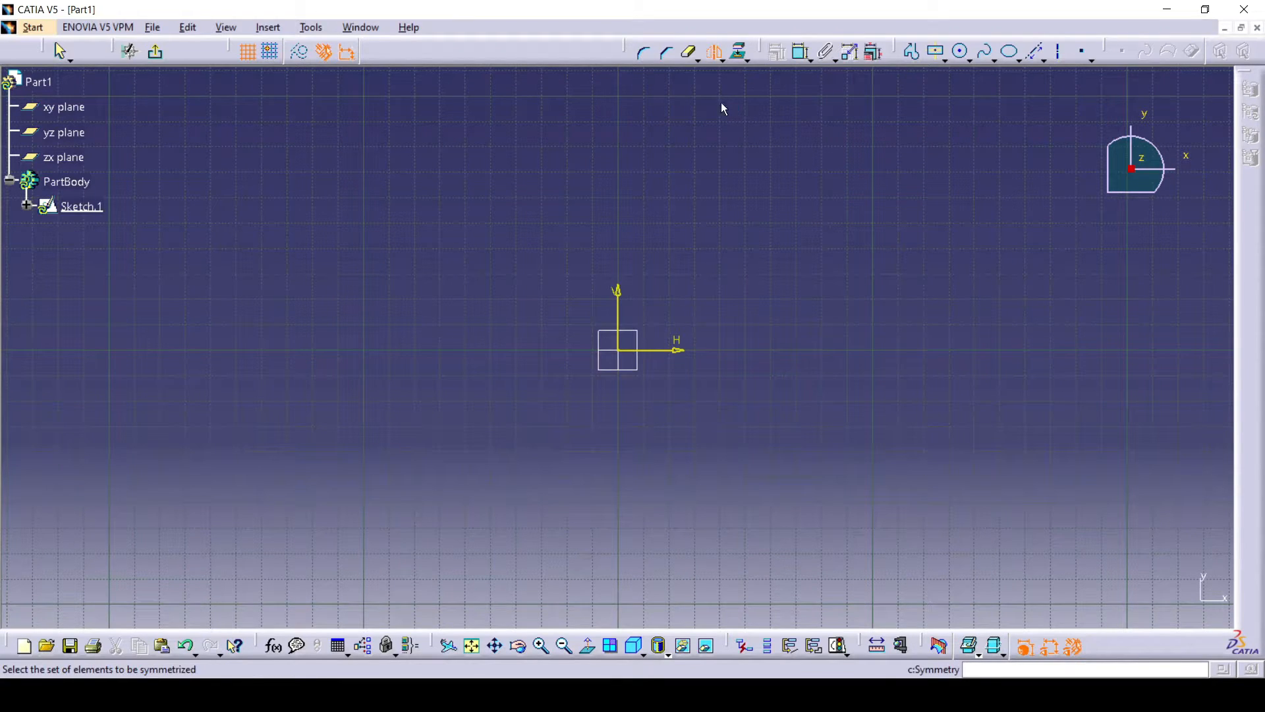
click(963, 52)
click(460, 324)
click(509, 350)
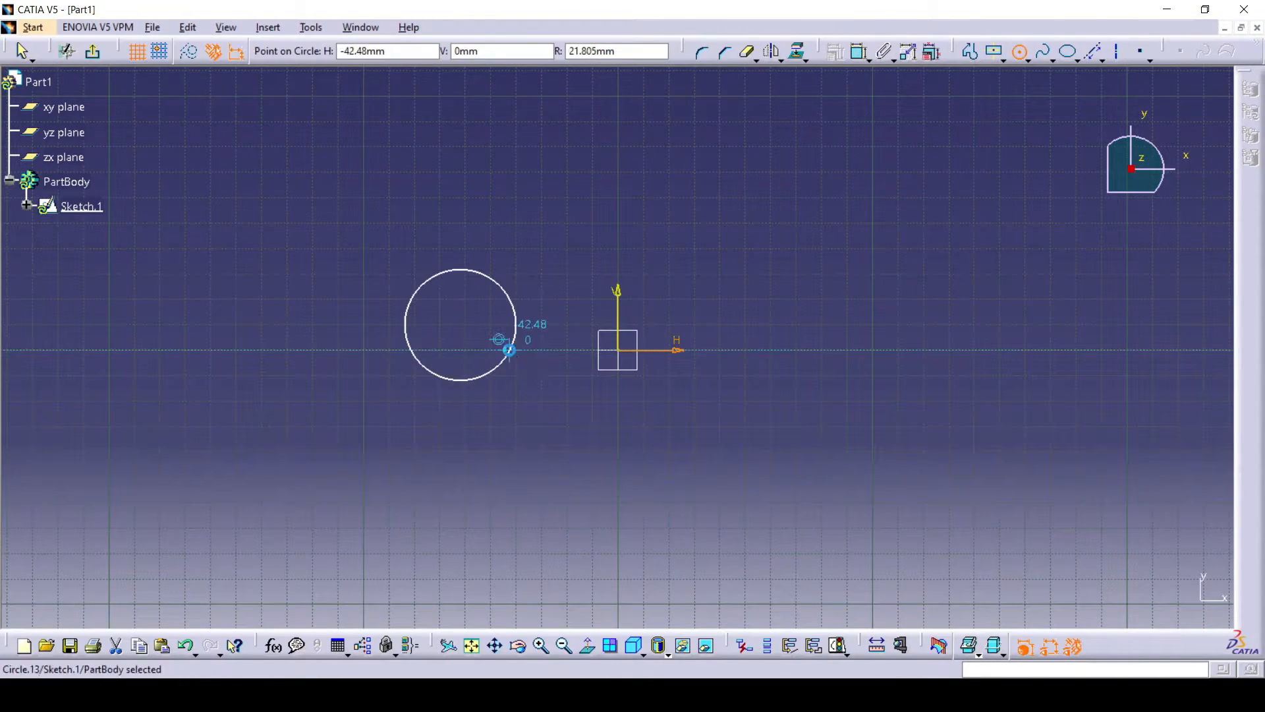
- Draw a vertical axis line along the V axis from about 68 mm above the origin to below the H axis
click(776, 53)
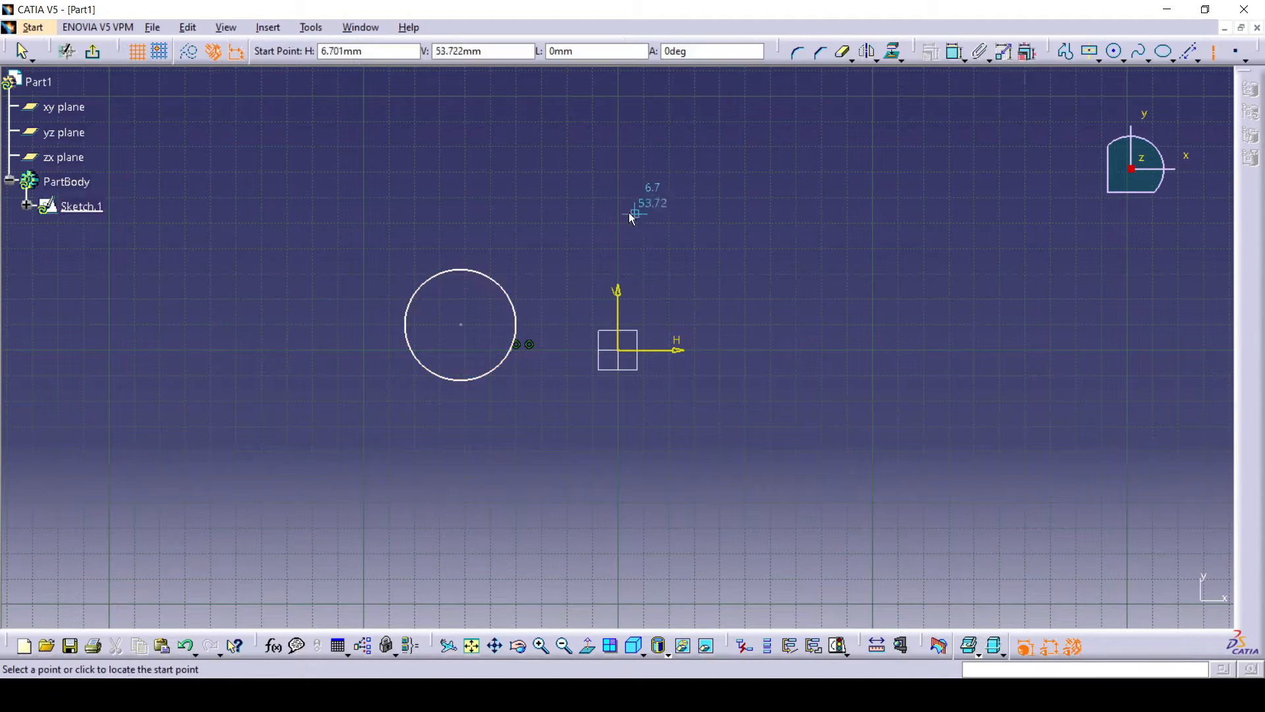
click(619, 176)
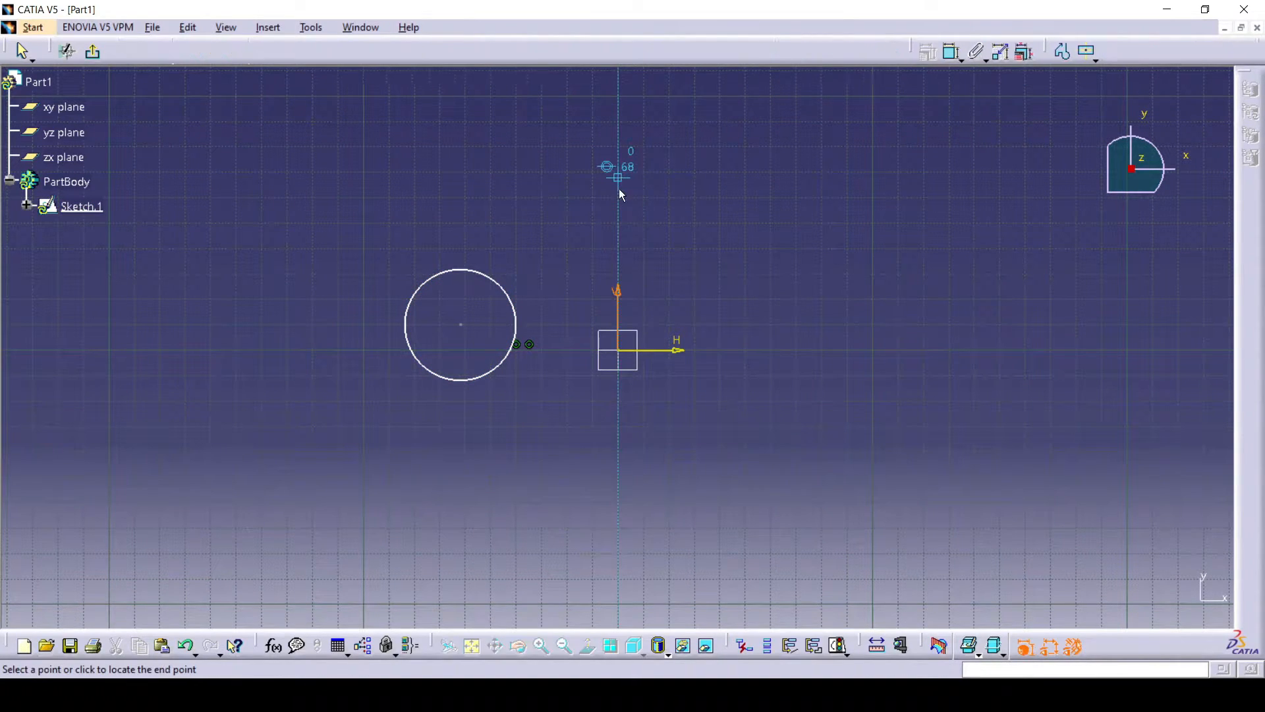
click(618, 453)
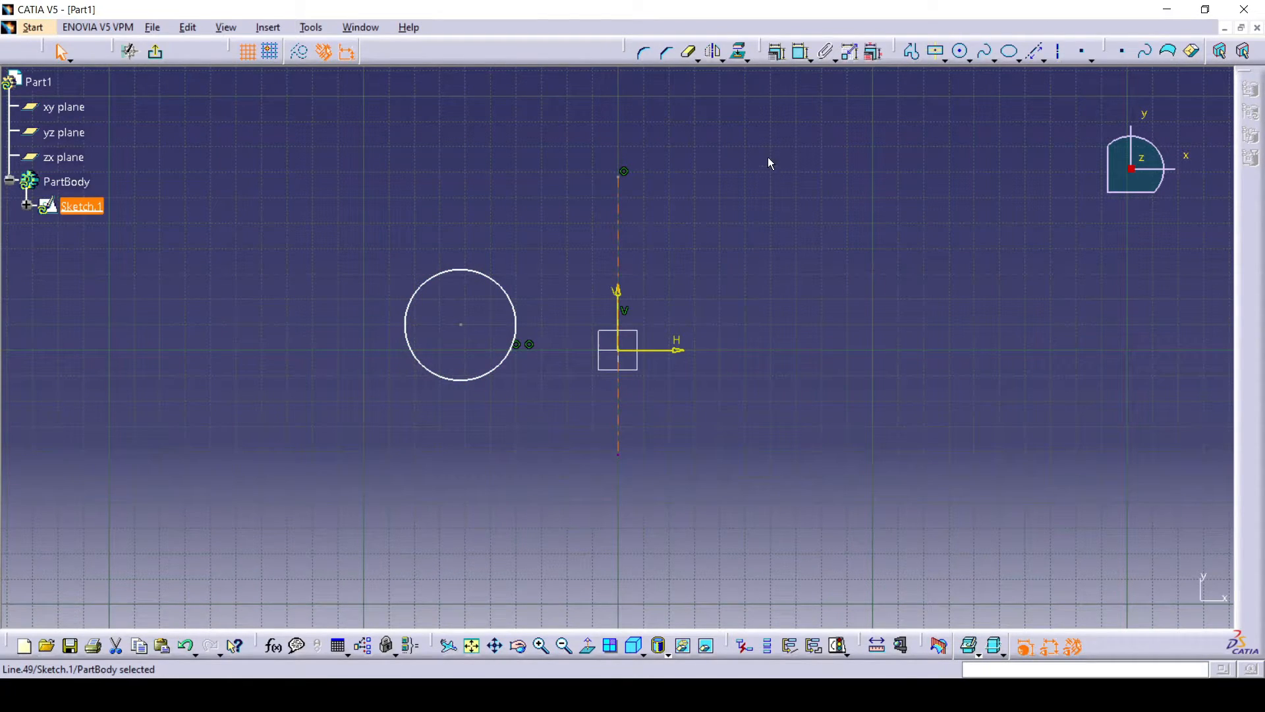
- Flip the circle to the positive H side with Symmetry about the vertical axis line, without keeping the original
click(714, 52)
click(509, 296)
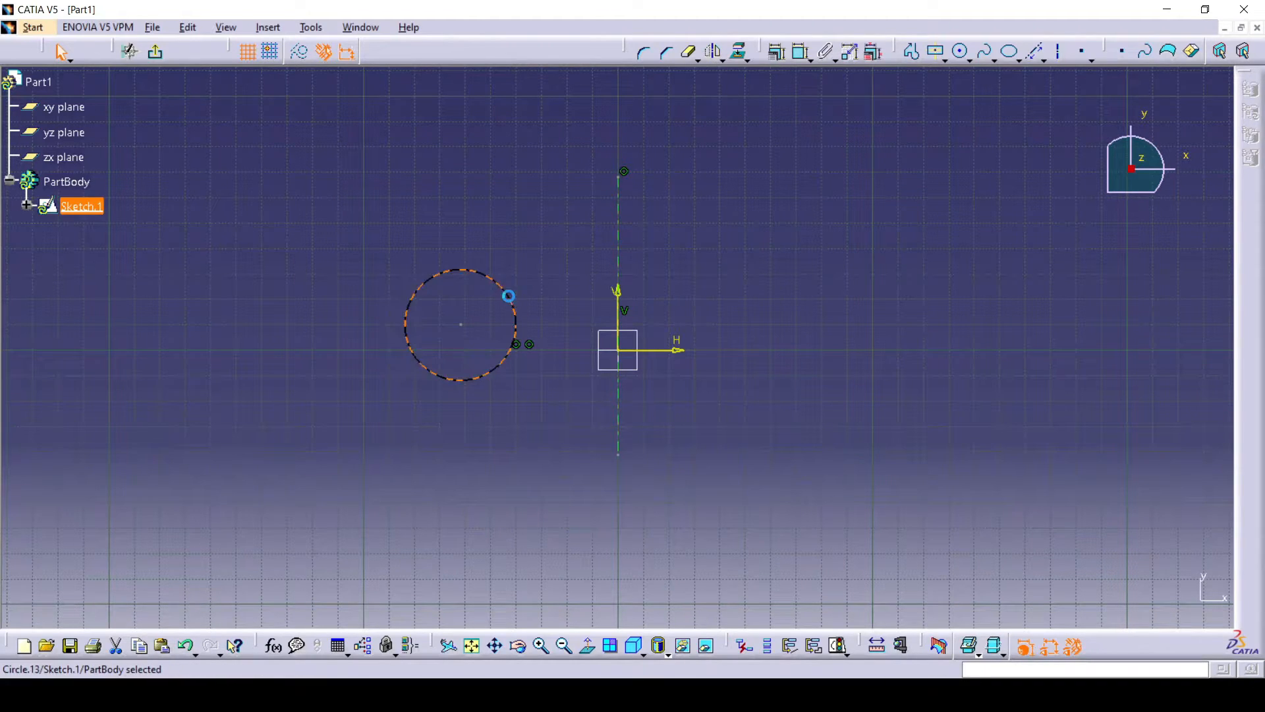
click(713, 52)
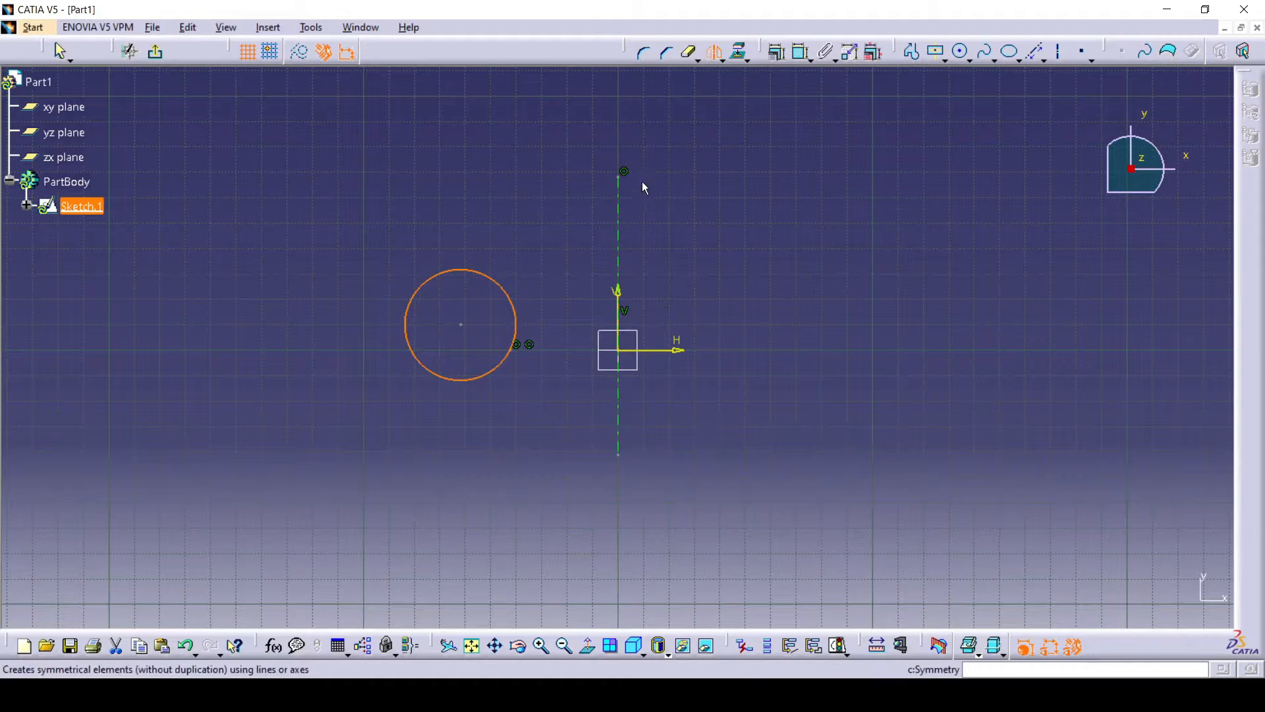
click(619, 224)
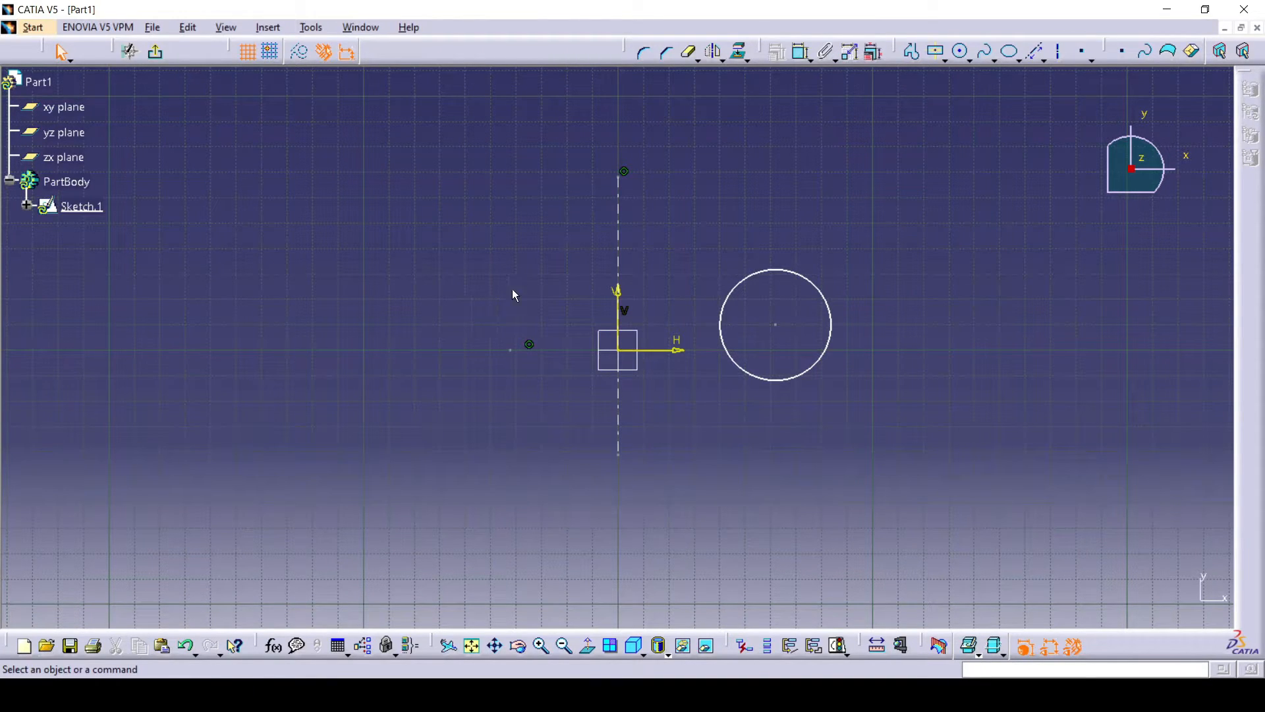
- Draw a slanted line on the negative H side, rising toward the V axis
click(722, 61)
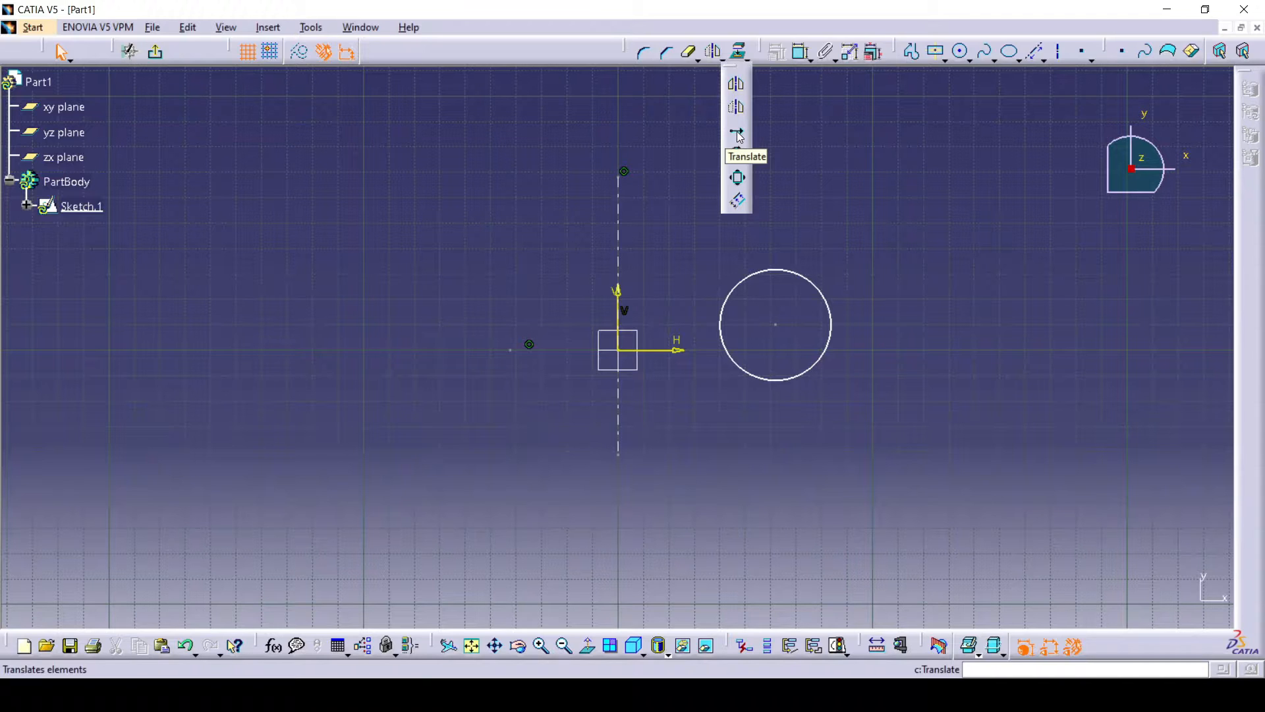
click(736, 200)
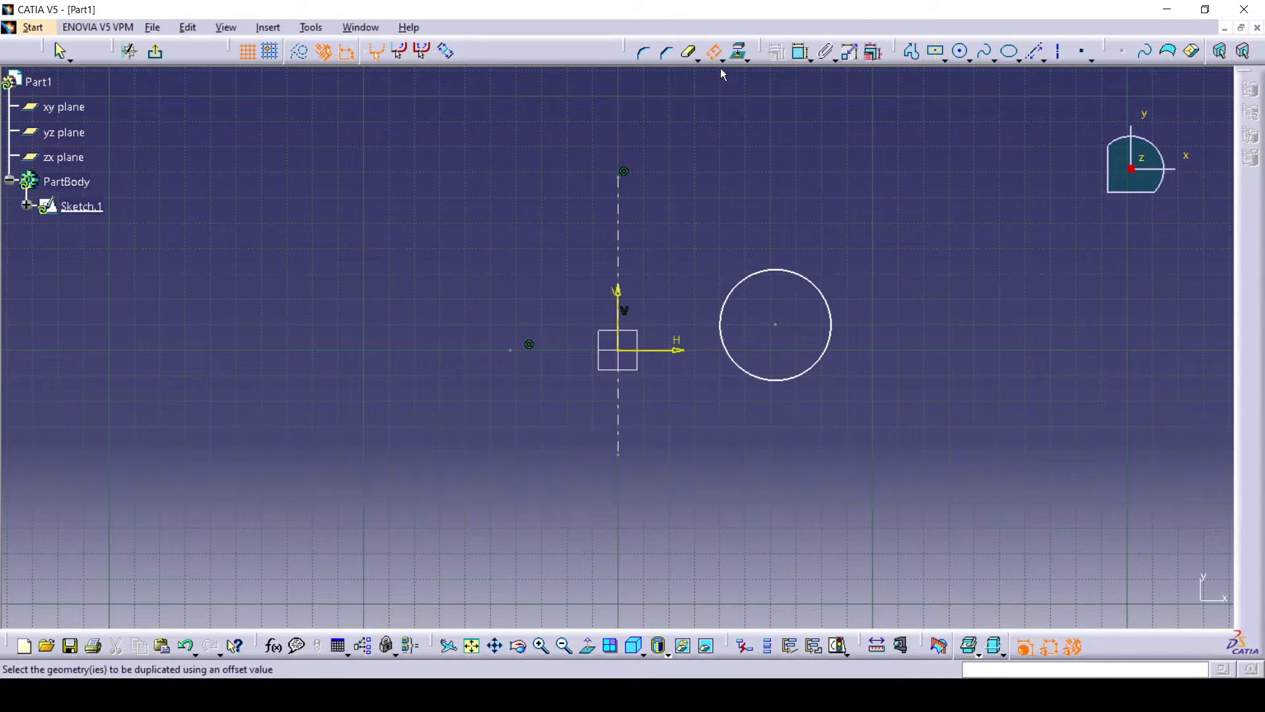
click(1045, 61)
click(1058, 79)
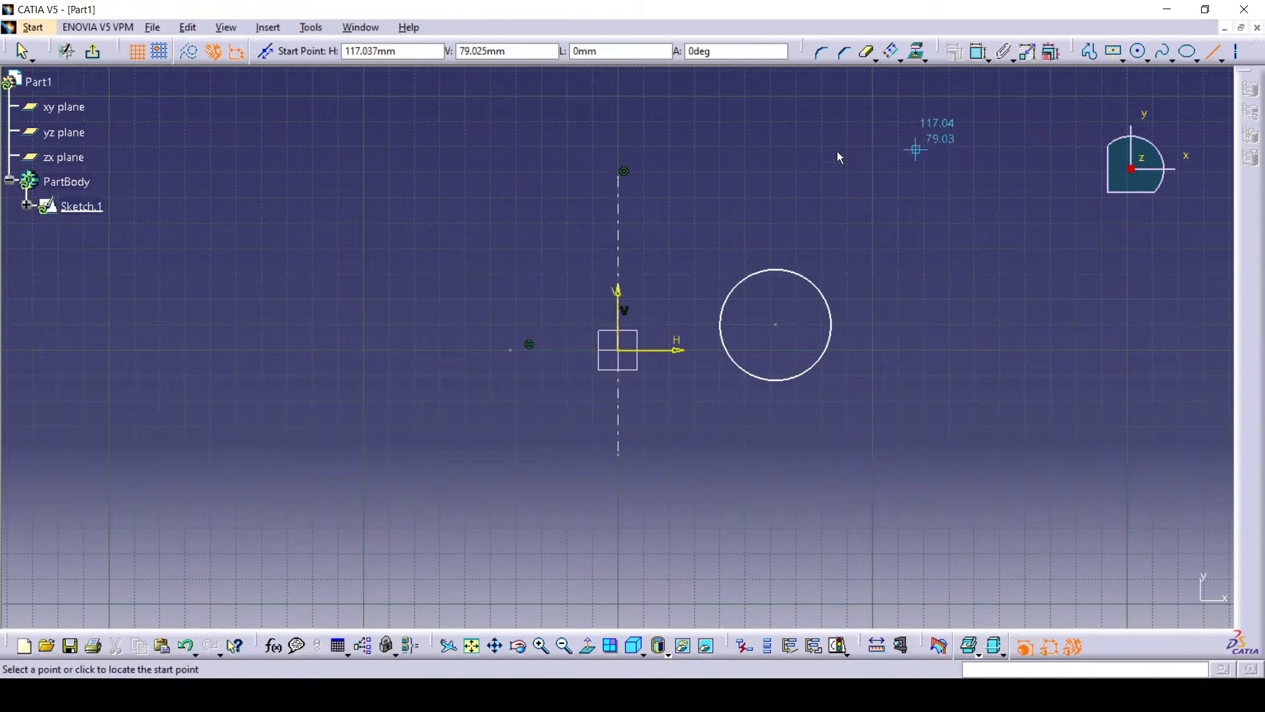
click(313, 340)
click(461, 261)
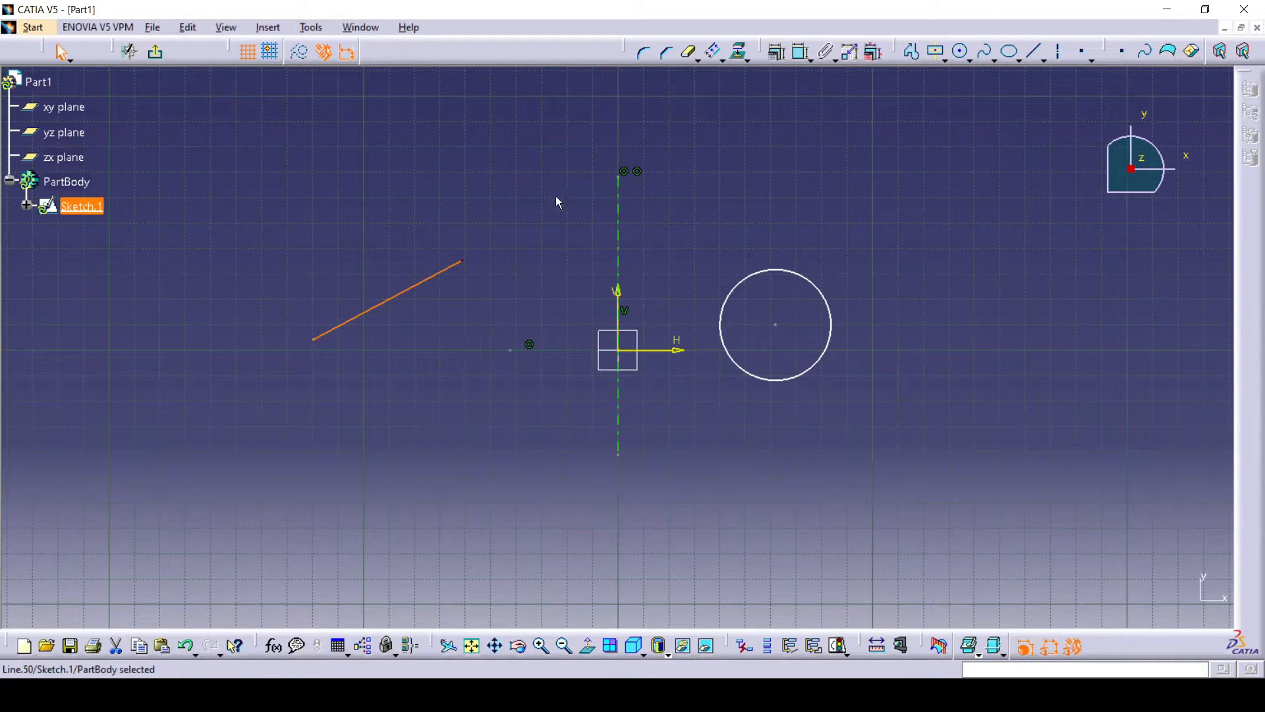
- Offset the slanted line to create a parallel copy below it and set the offset distance to 50 mm
click(712, 53)
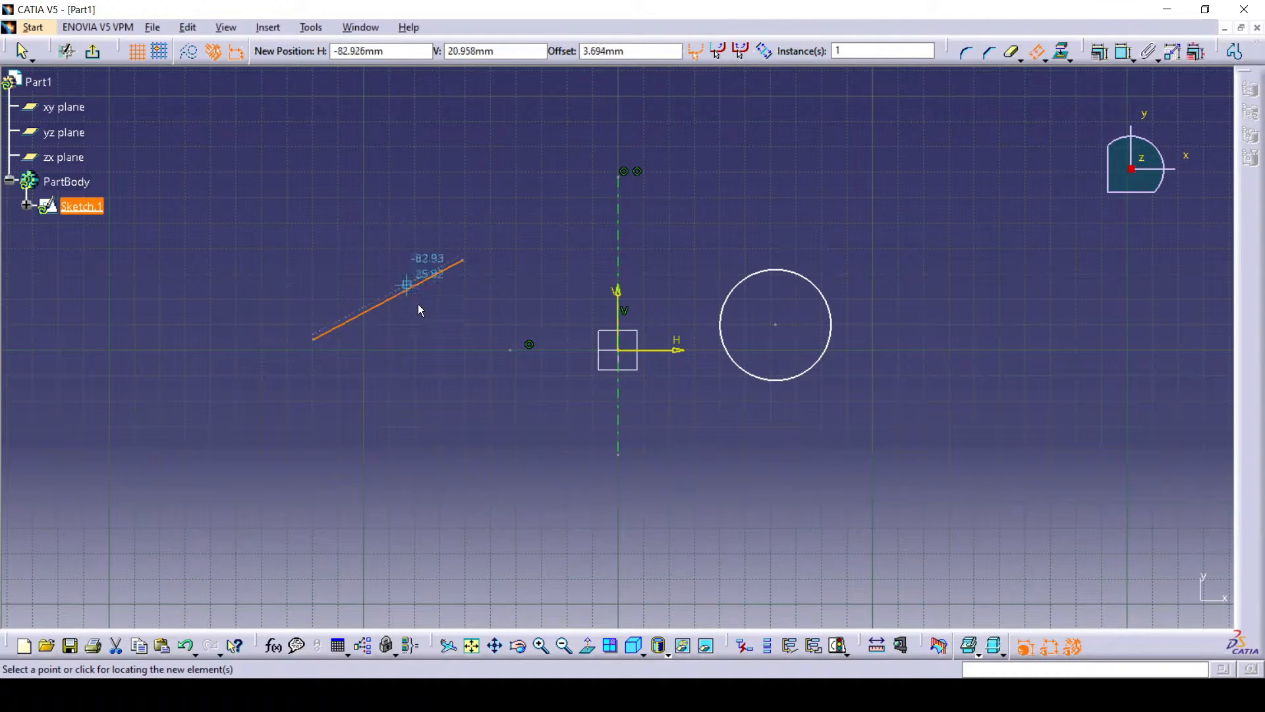
click(443, 377)
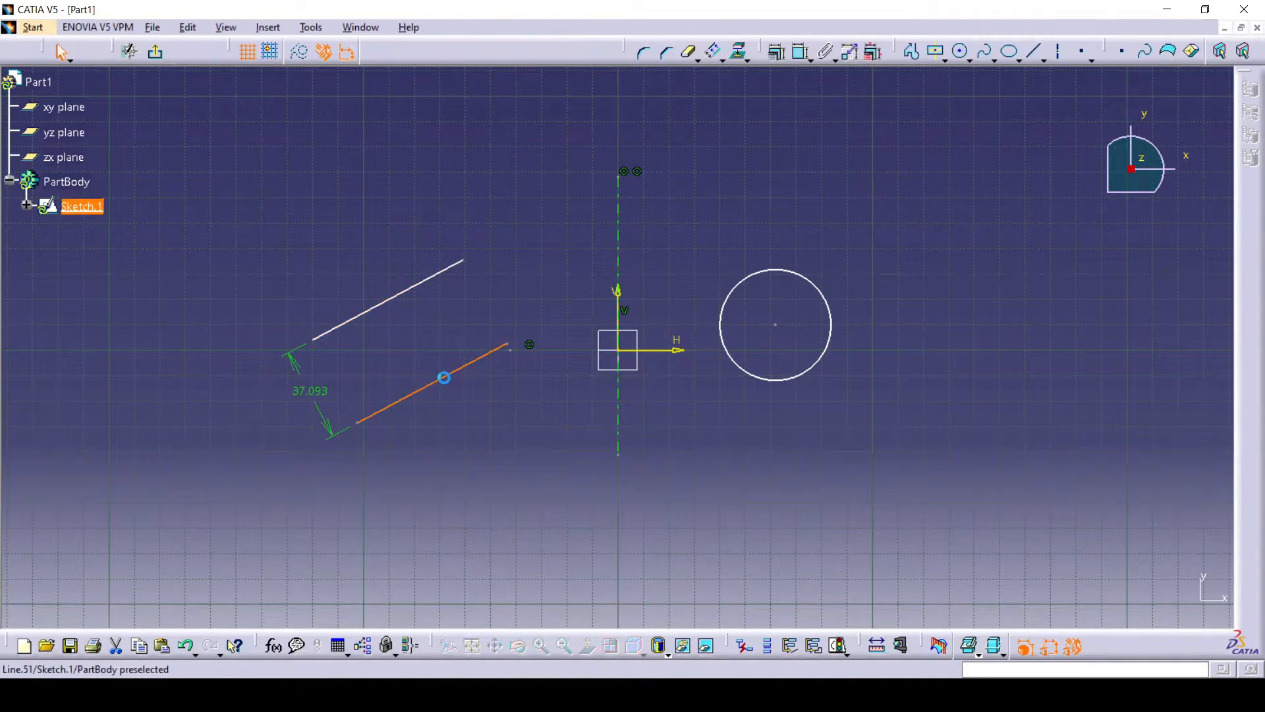
double_click(315, 391)
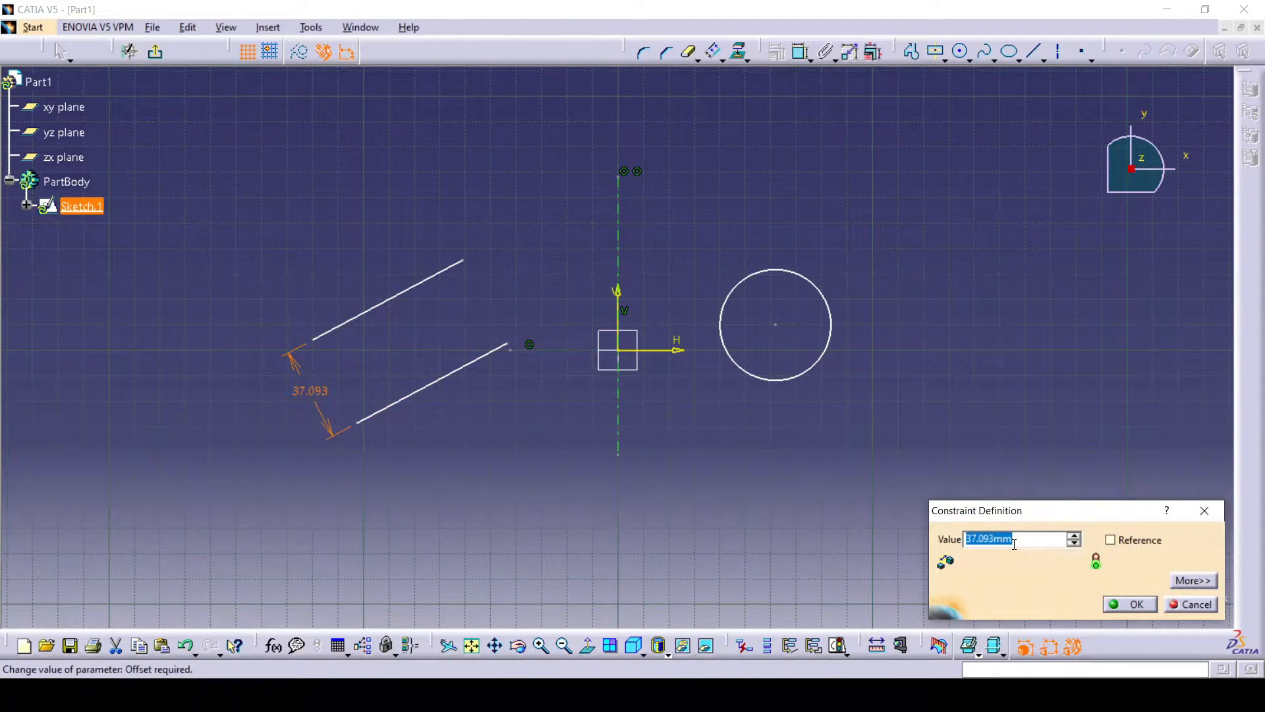
text(50)
click(1130, 604)
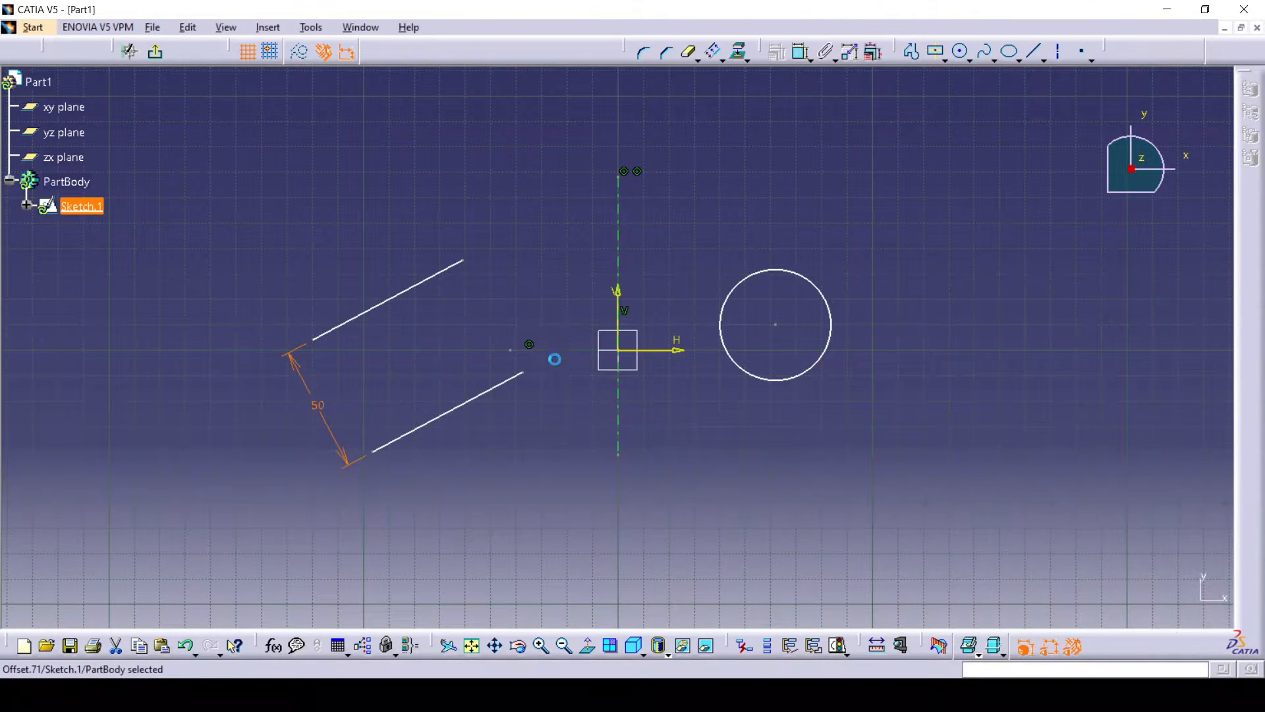
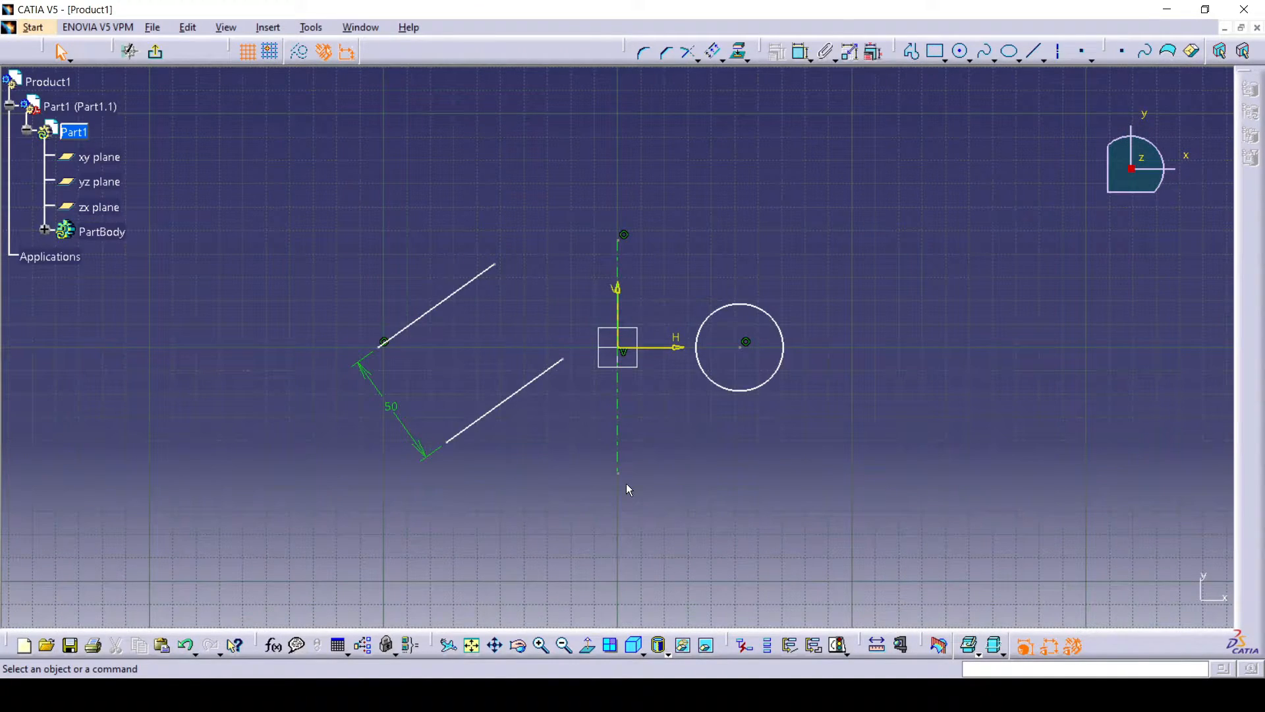
- Delete the two parallel lines, the axis line and the circle from the sketch
drag(319, 178, 822, 517)
key(Delete)
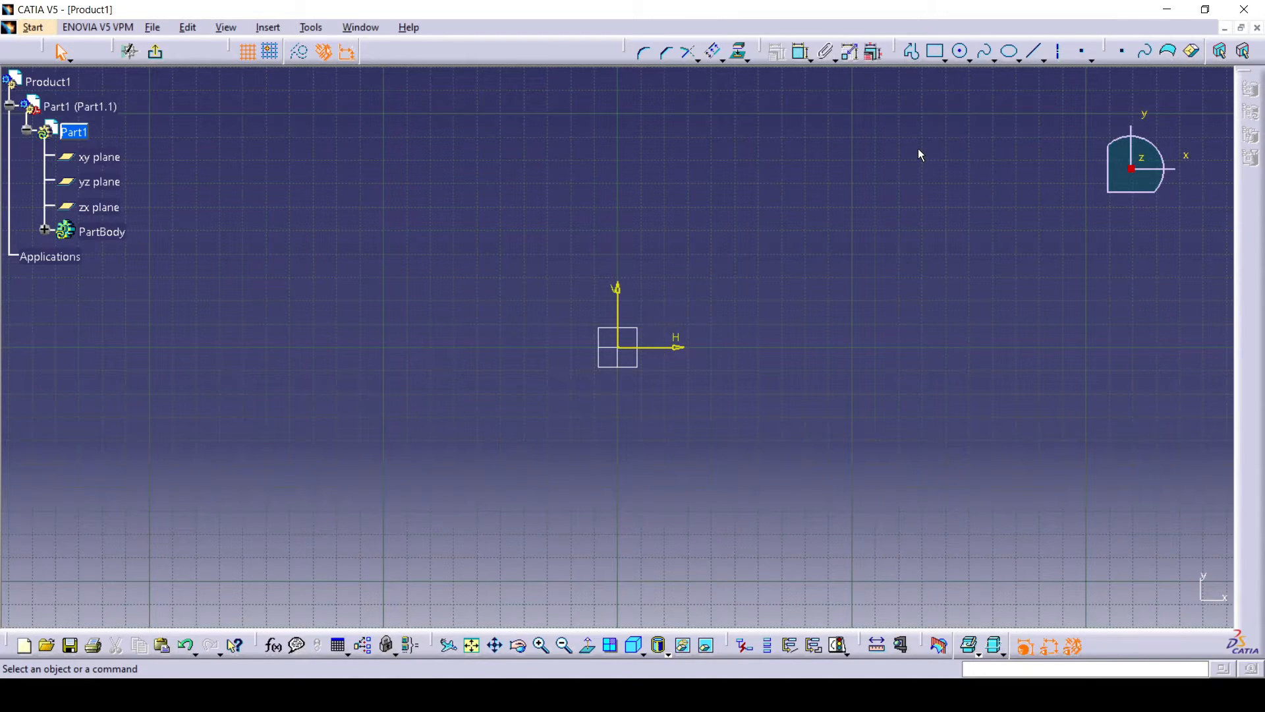
- Draw a rectangle below the H axis with its upper corner on the origin and stretch it to about 117 by 66 mm
click(935, 52)
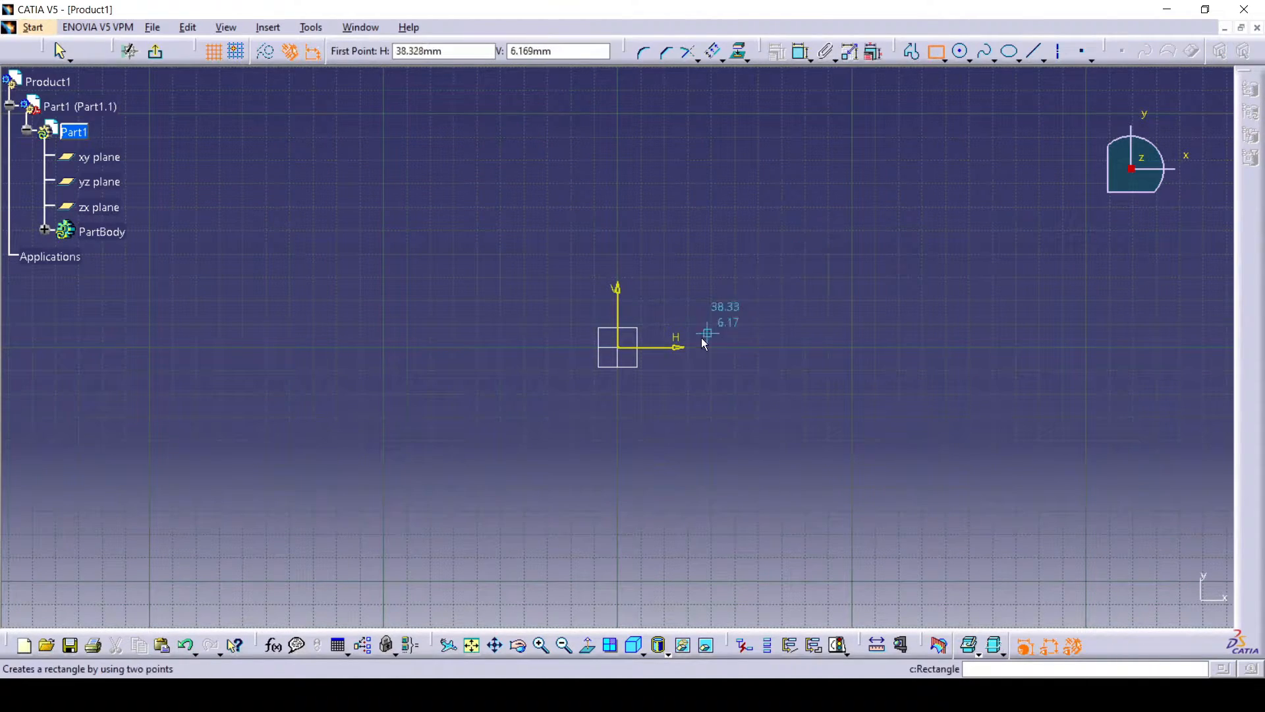
click(618, 347)
click(801, 463)
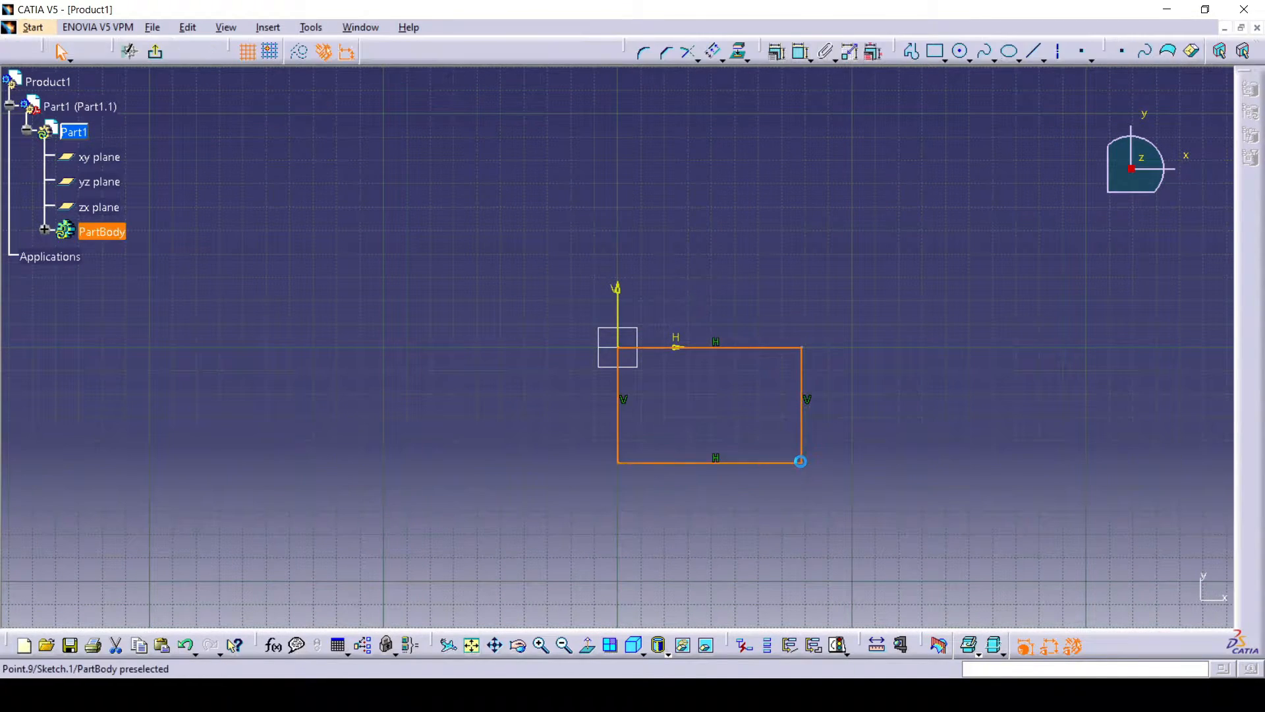
click(870, 425)
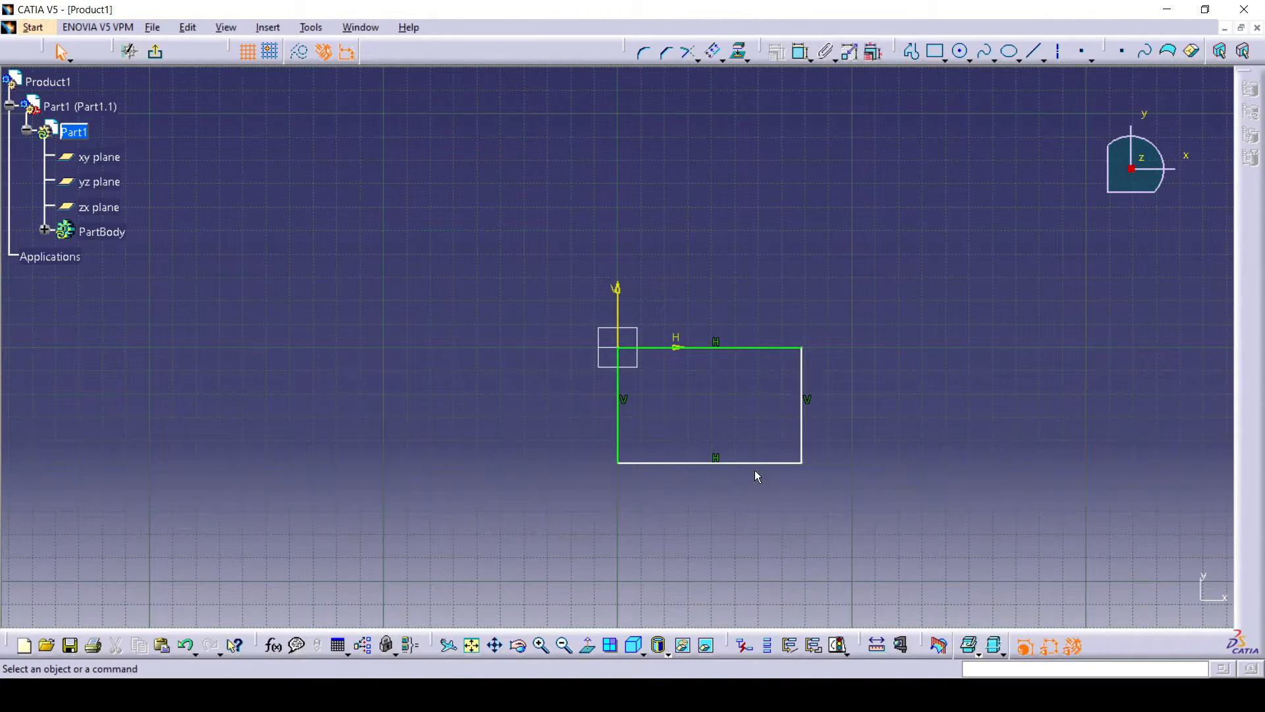
drag(757, 463, 846, 504)
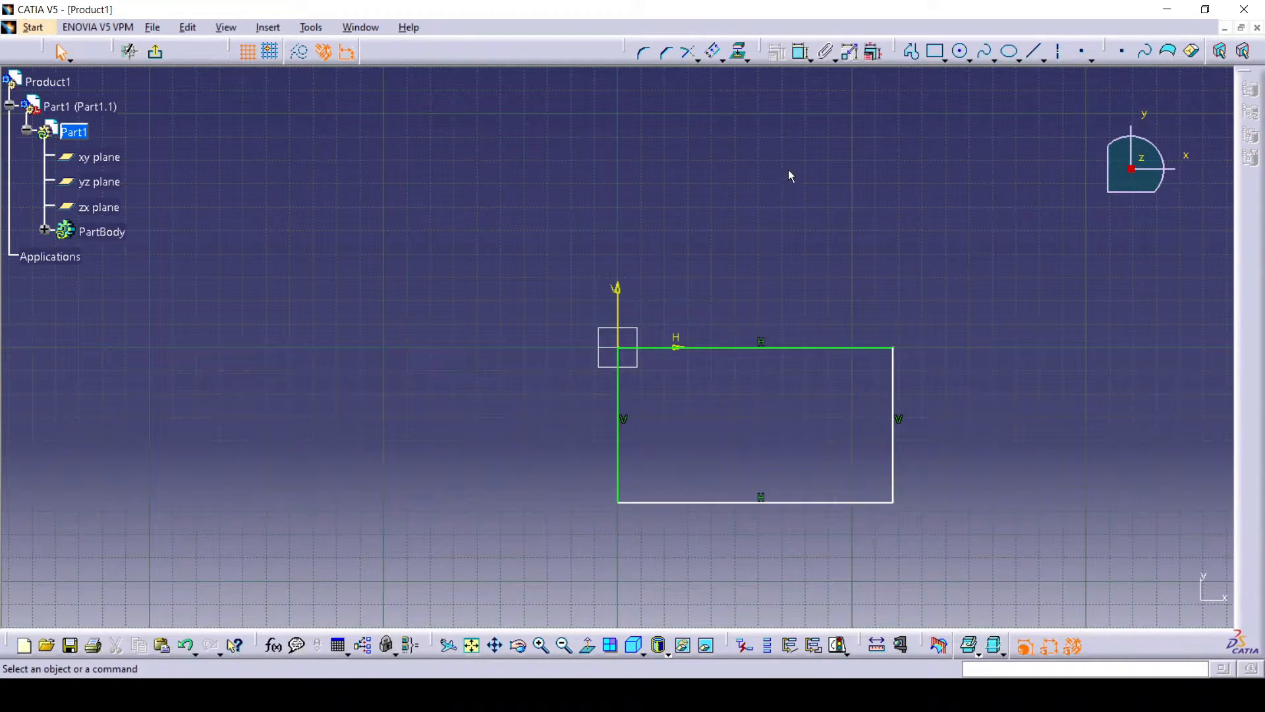
- Dimension the rectangle's vertical edge farthest from the origin and set its height to 50 mm
click(799, 55)
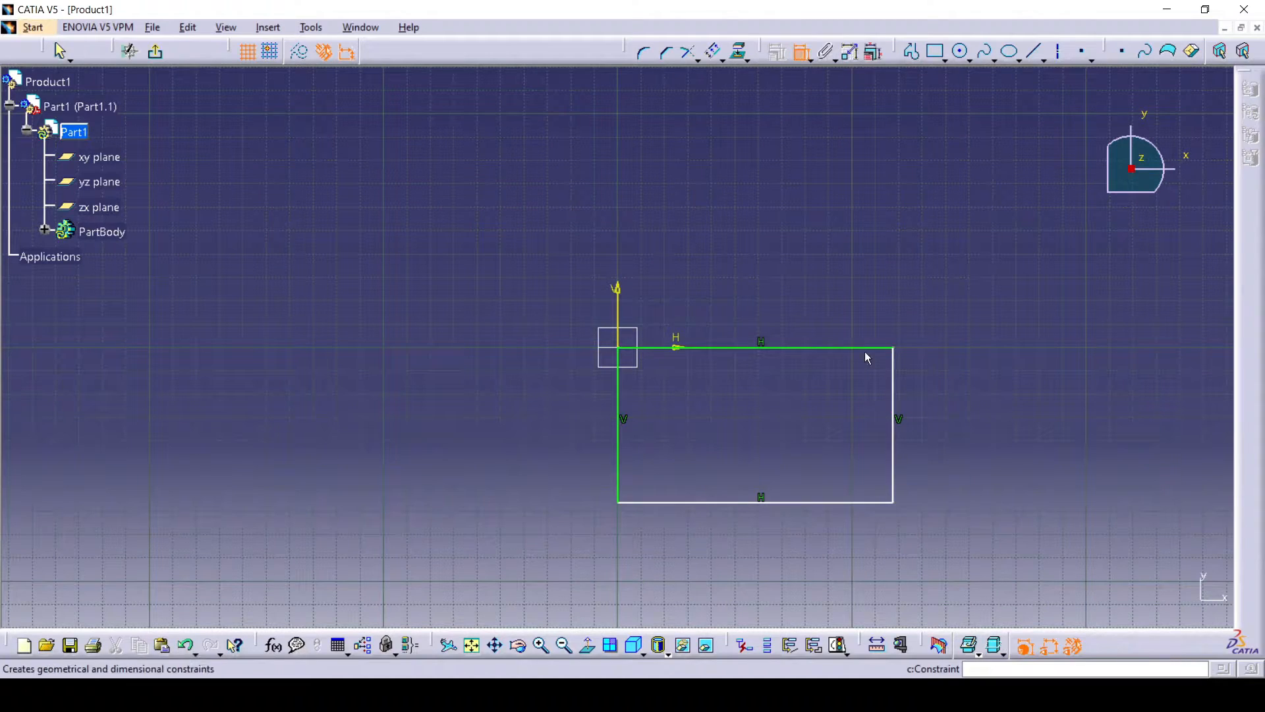
click(894, 412)
click(980, 408)
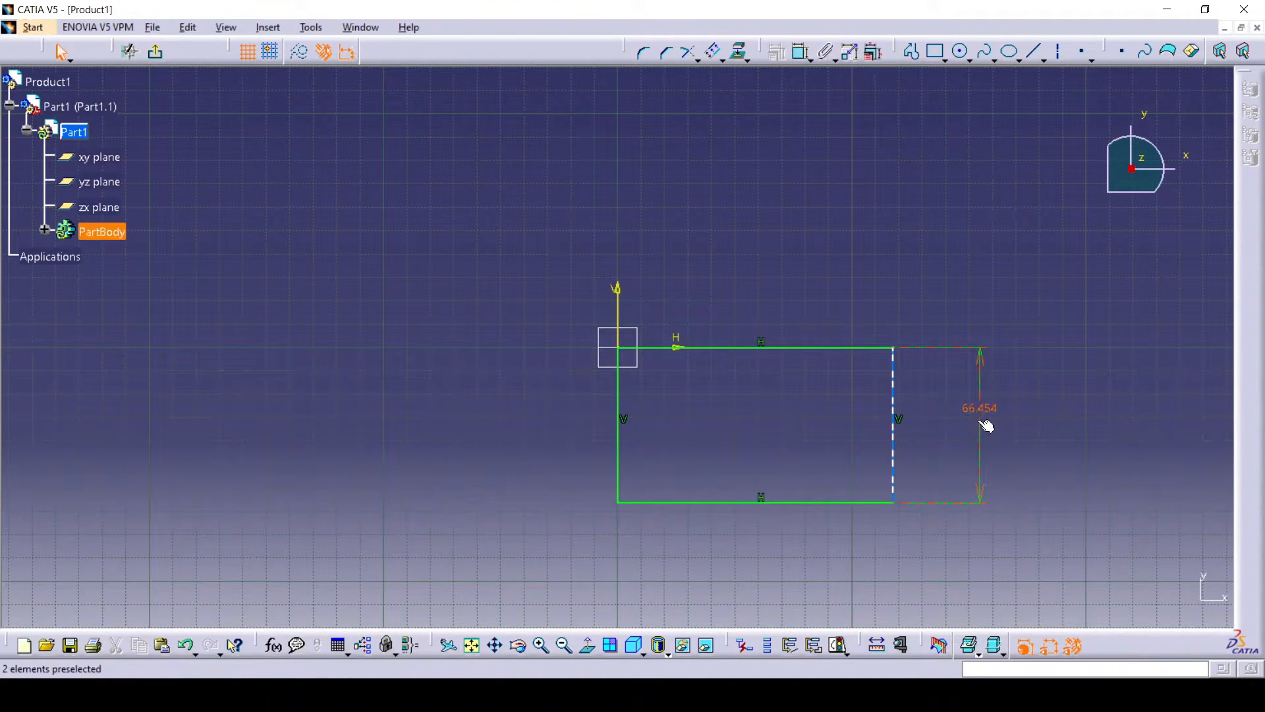
double_click(979, 409)
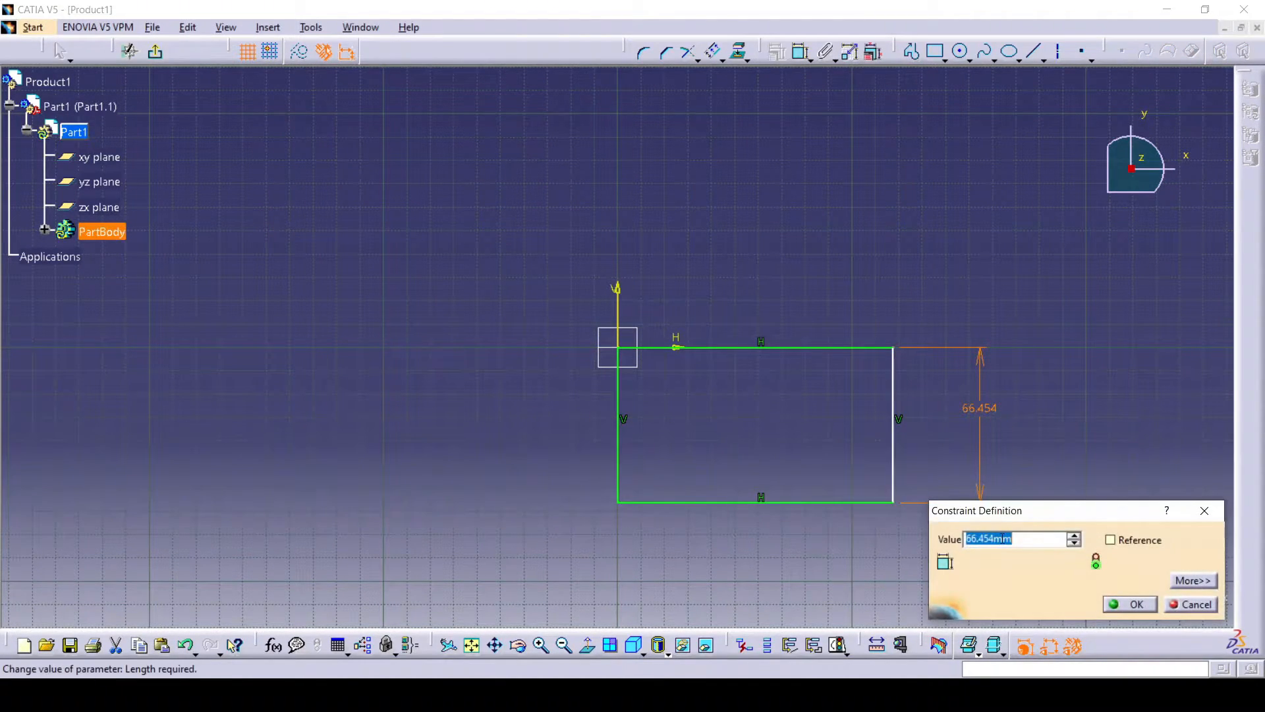
text(50)
key(Return)
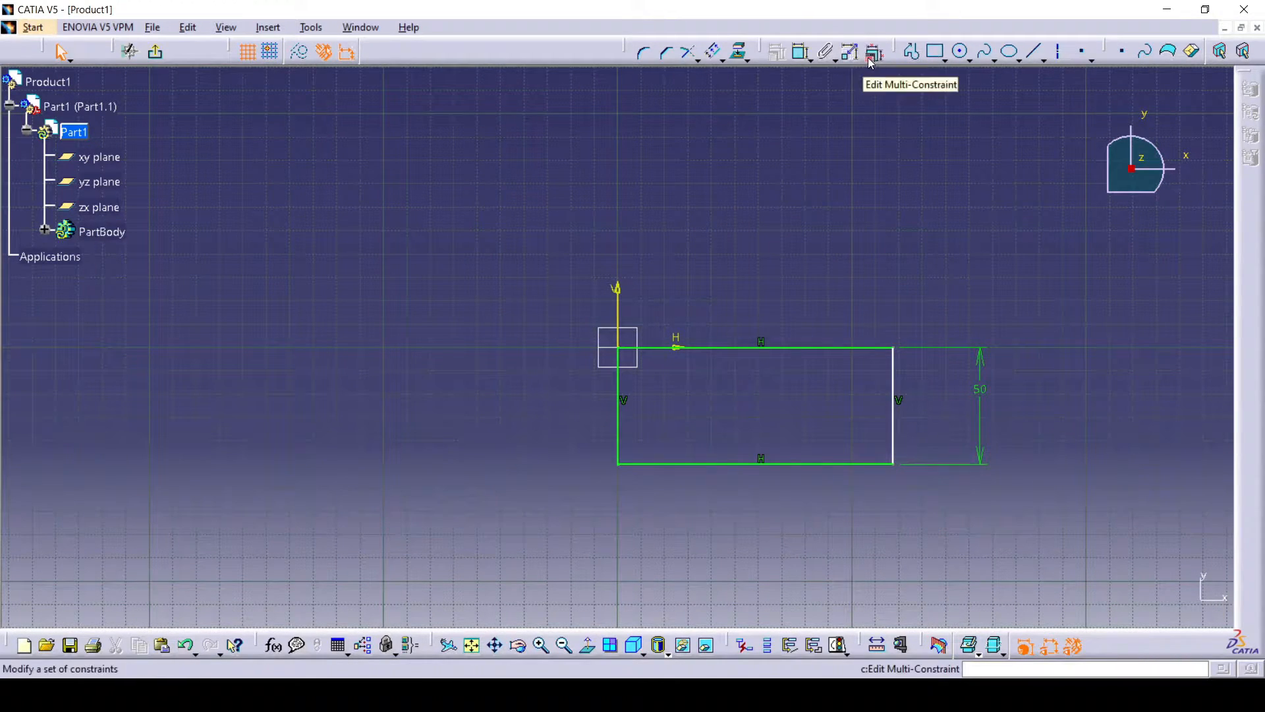
- Dimension the rectangle's lower edge at 100 mm and test whether the upper edge can still be moved
click(803, 53)
click(799, 465)
click(810, 535)
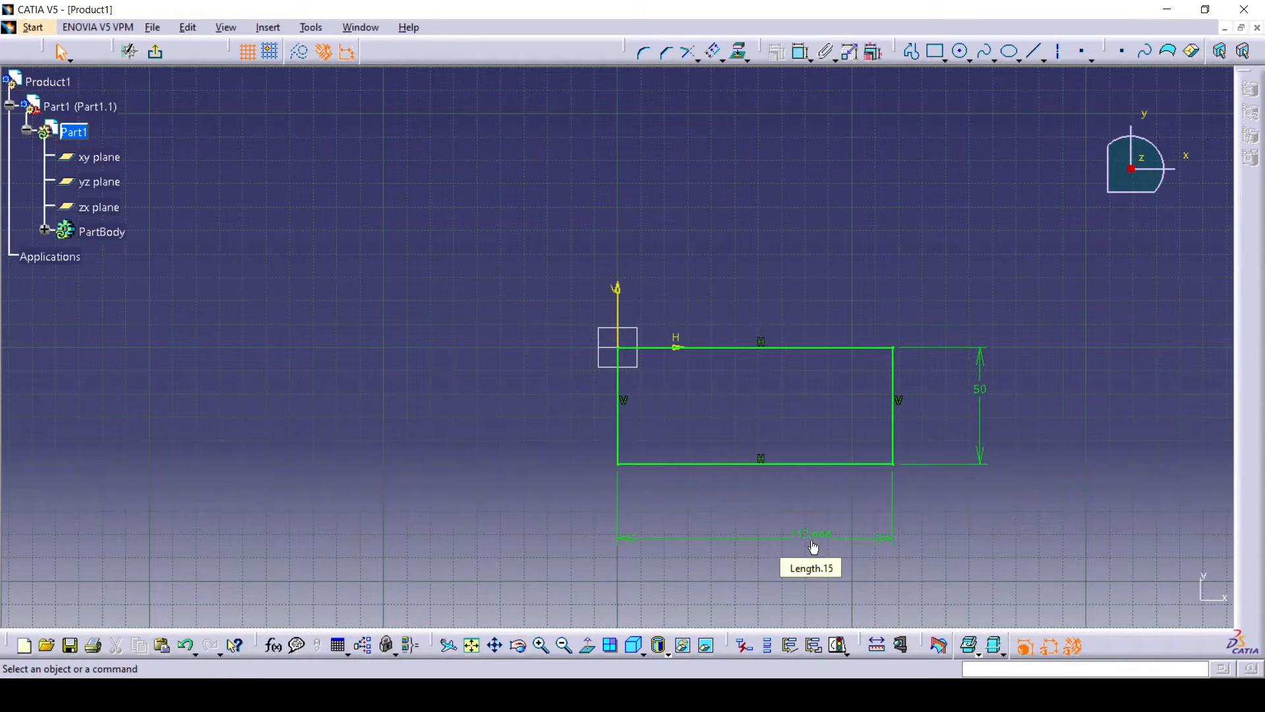
double_click(815, 535)
text(100)
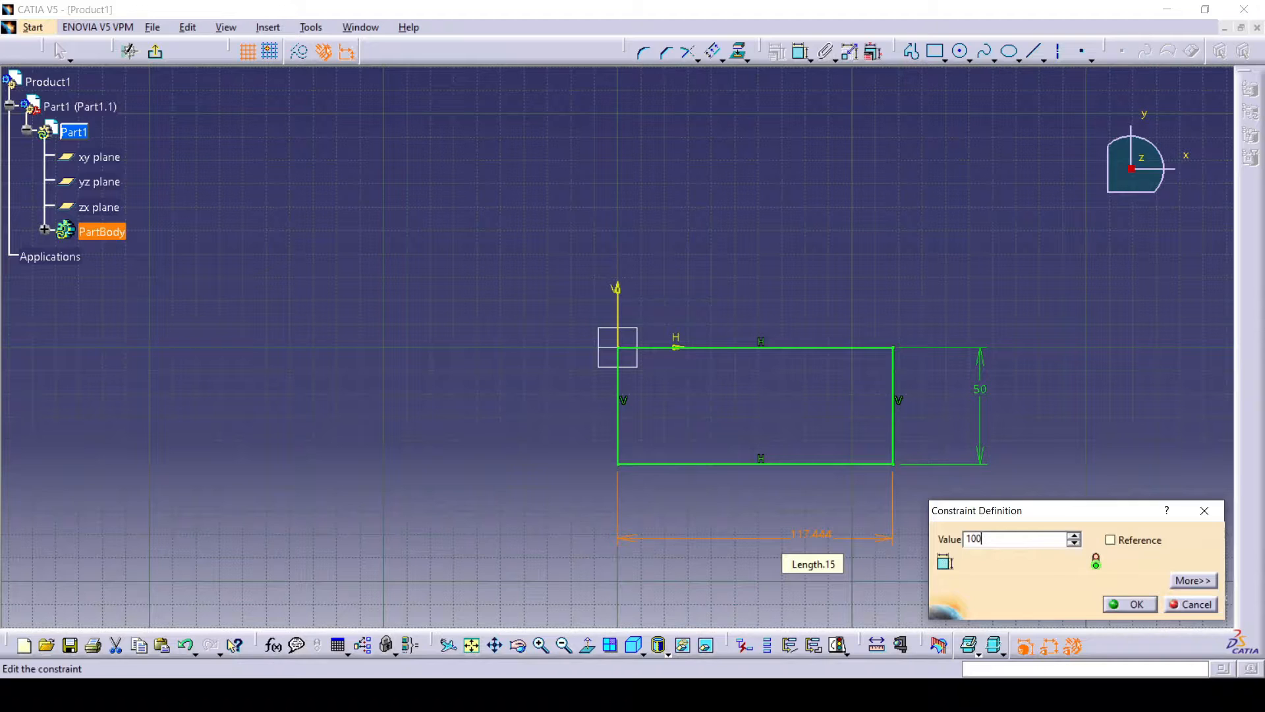
key(Return)
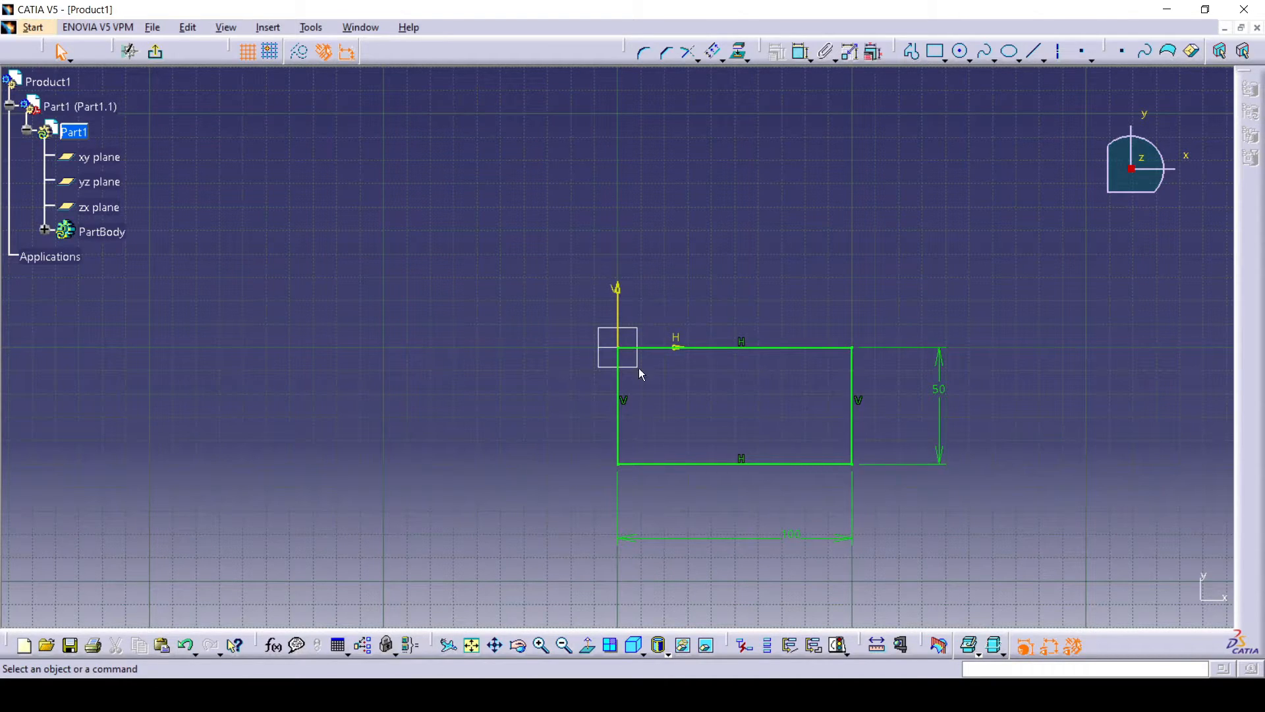
click(794, 350)
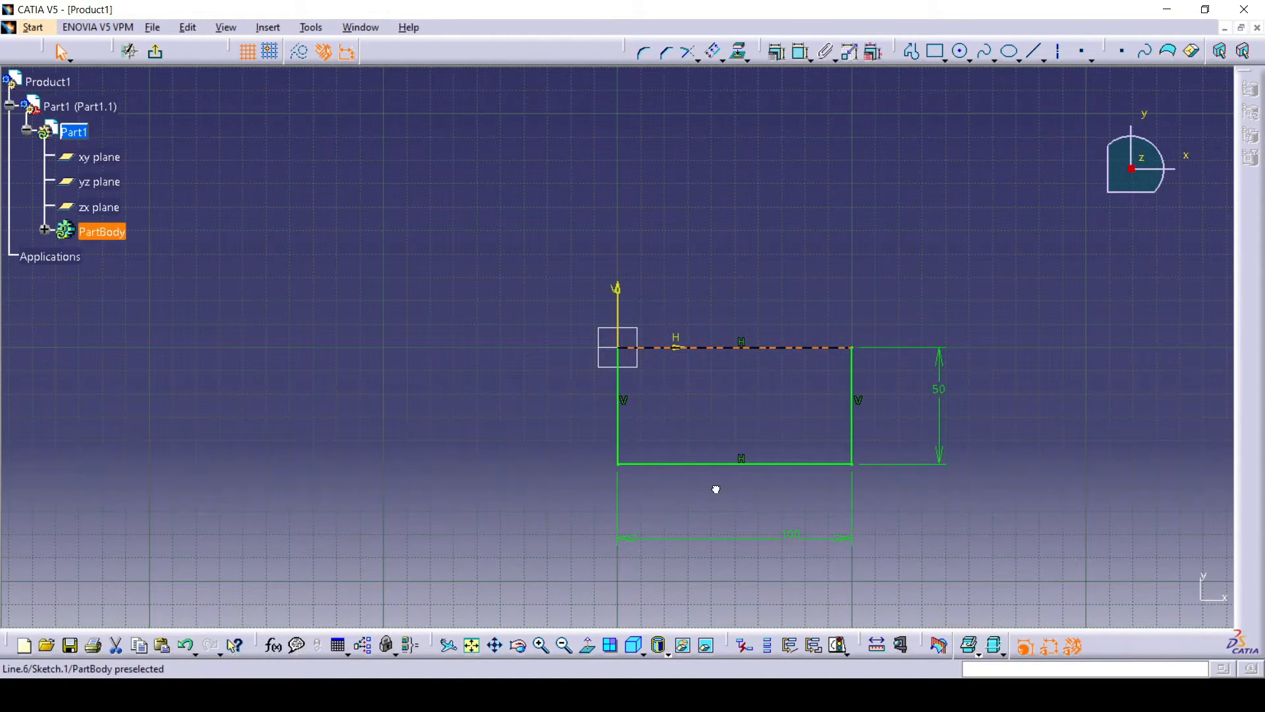
click(757, 414)
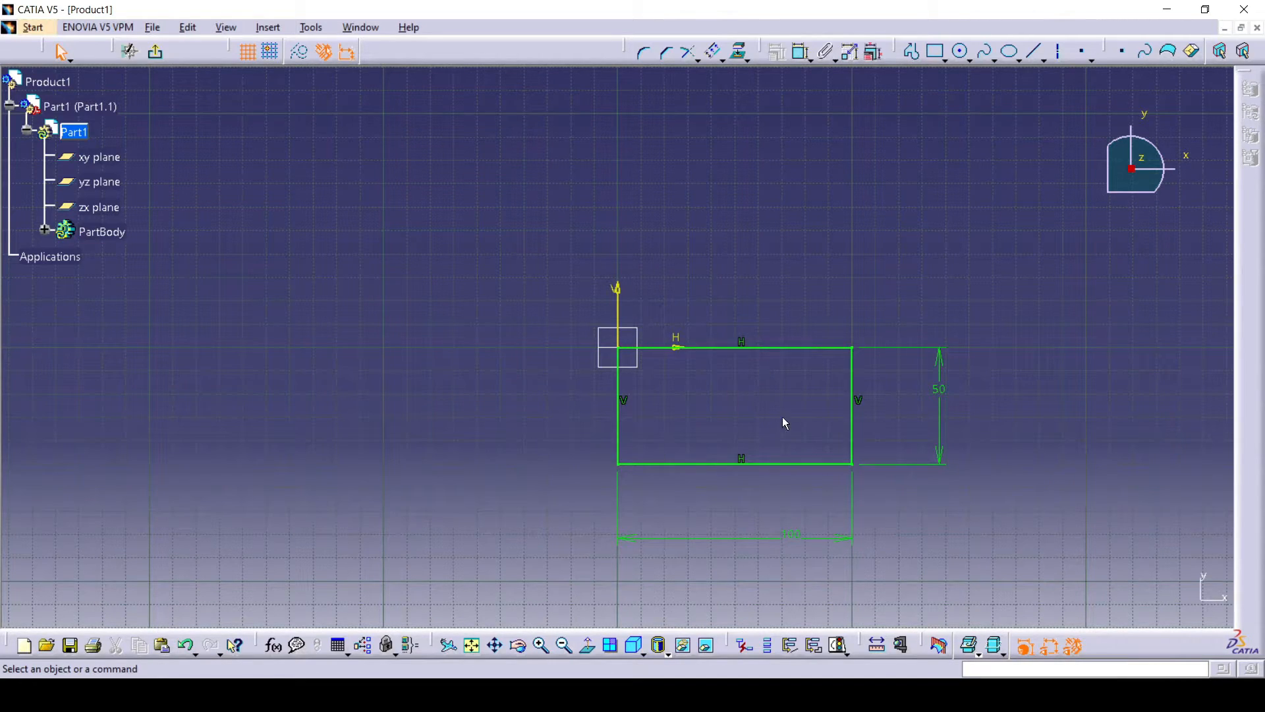
- Draw a circle on the opposite side of the V axis from the rectangle, centred slightly above the H axis
click(962, 53)
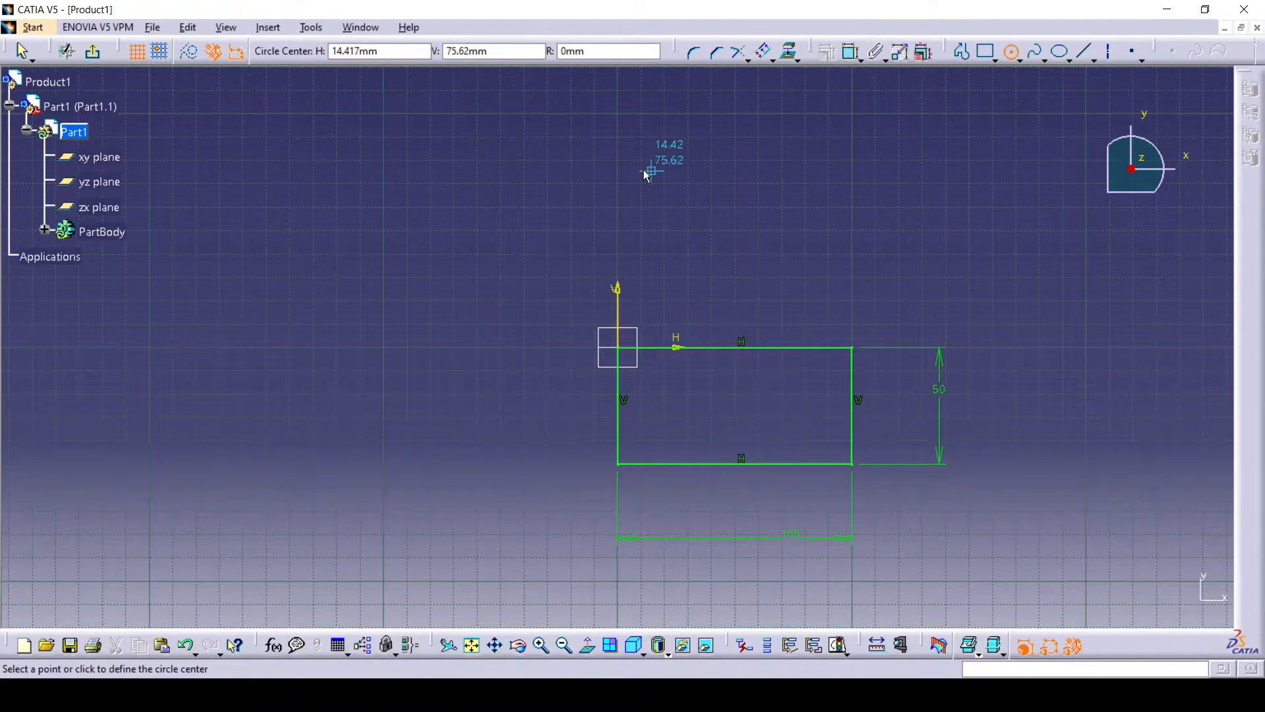
click(393, 311)
click(459, 367)
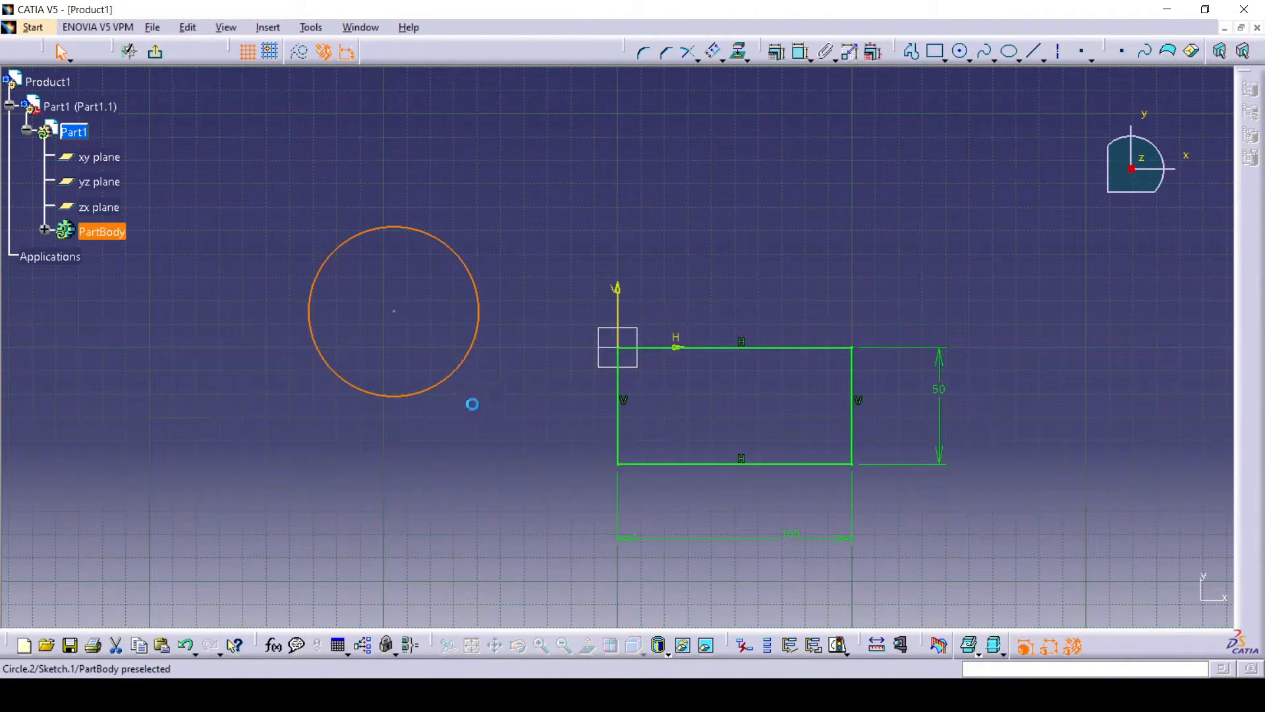
click(504, 425)
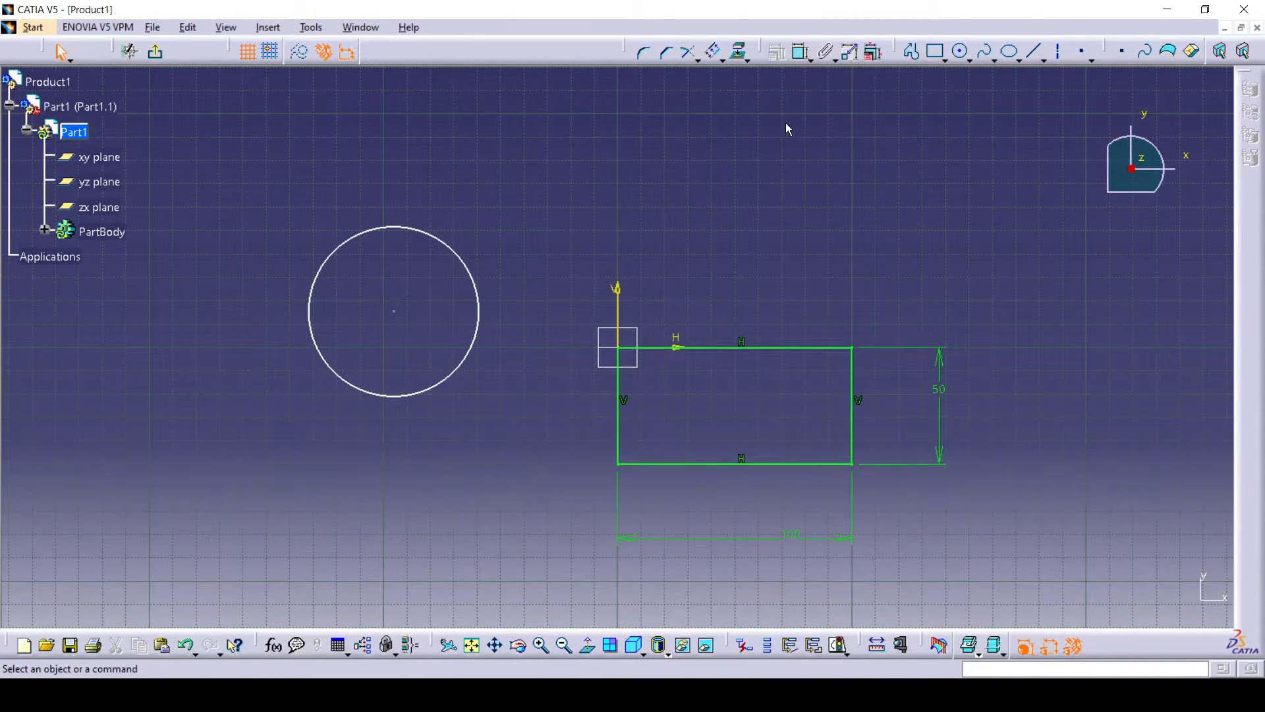
- Dimension the circle's diameter at 50 mm and test whether the circle can still be moved
click(801, 52)
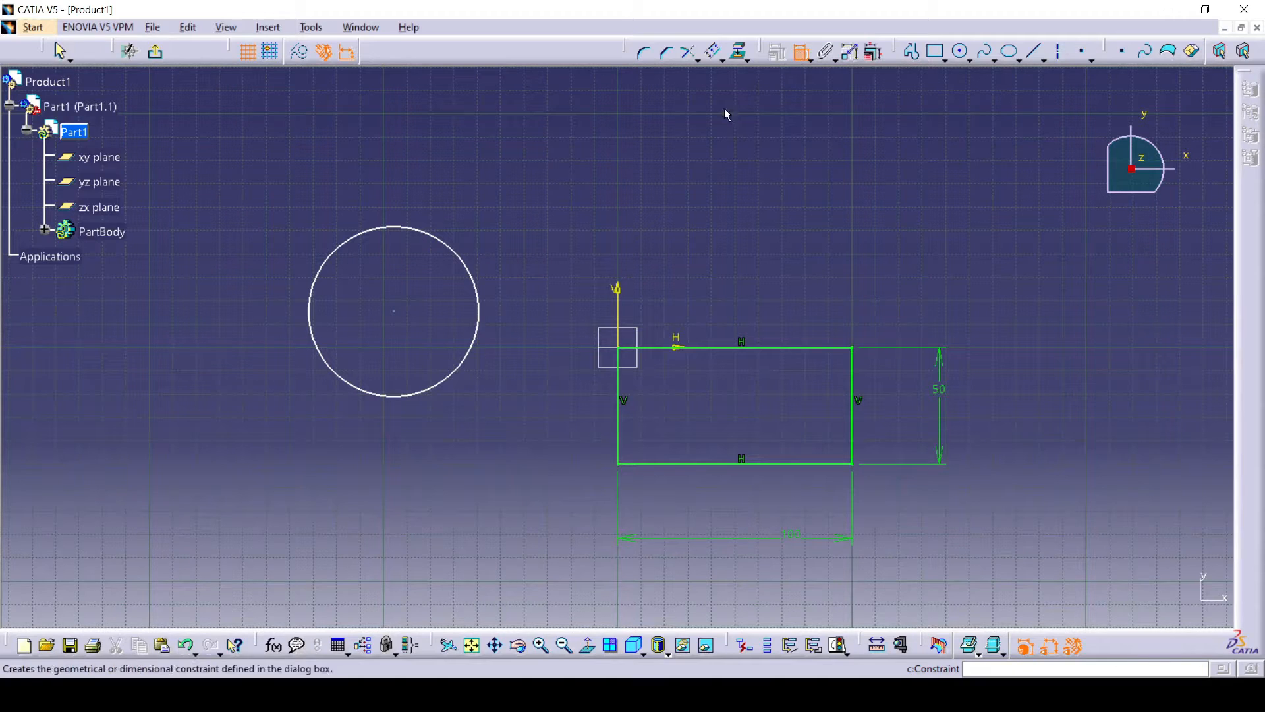
click(460, 258)
click(587, 196)
double_click(577, 186)
text(50)
key(Return)
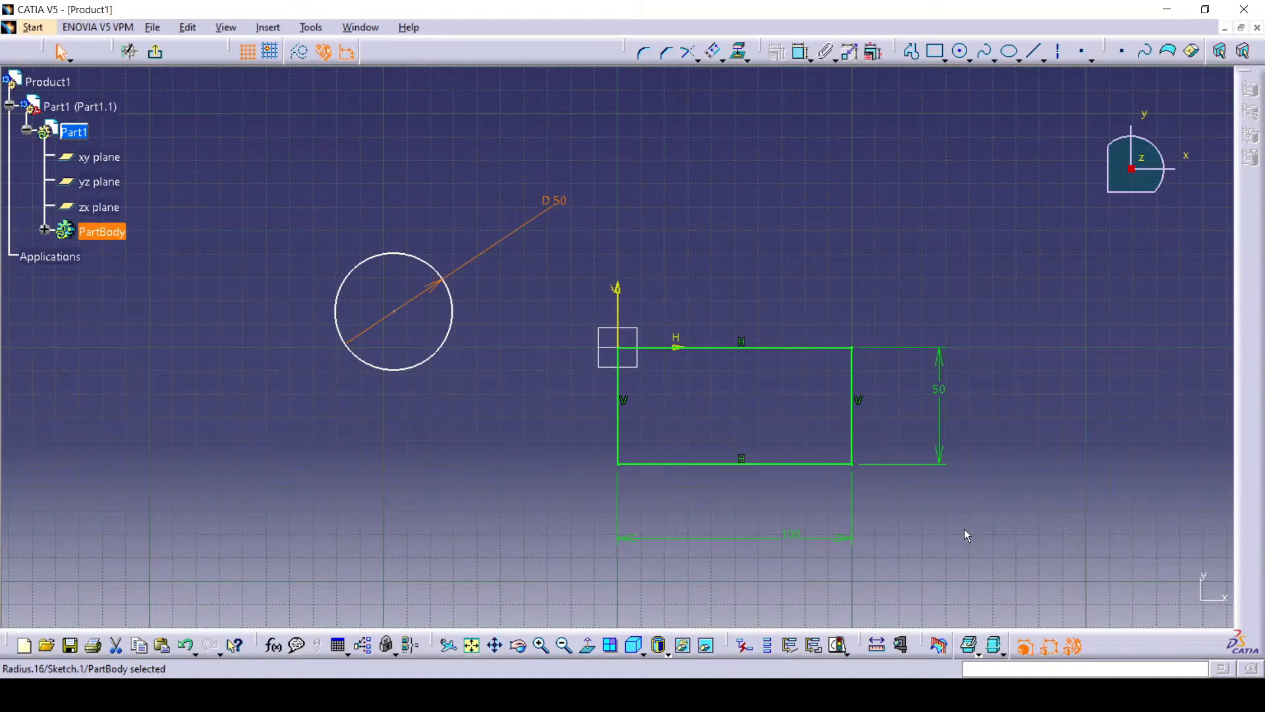
click(567, 397)
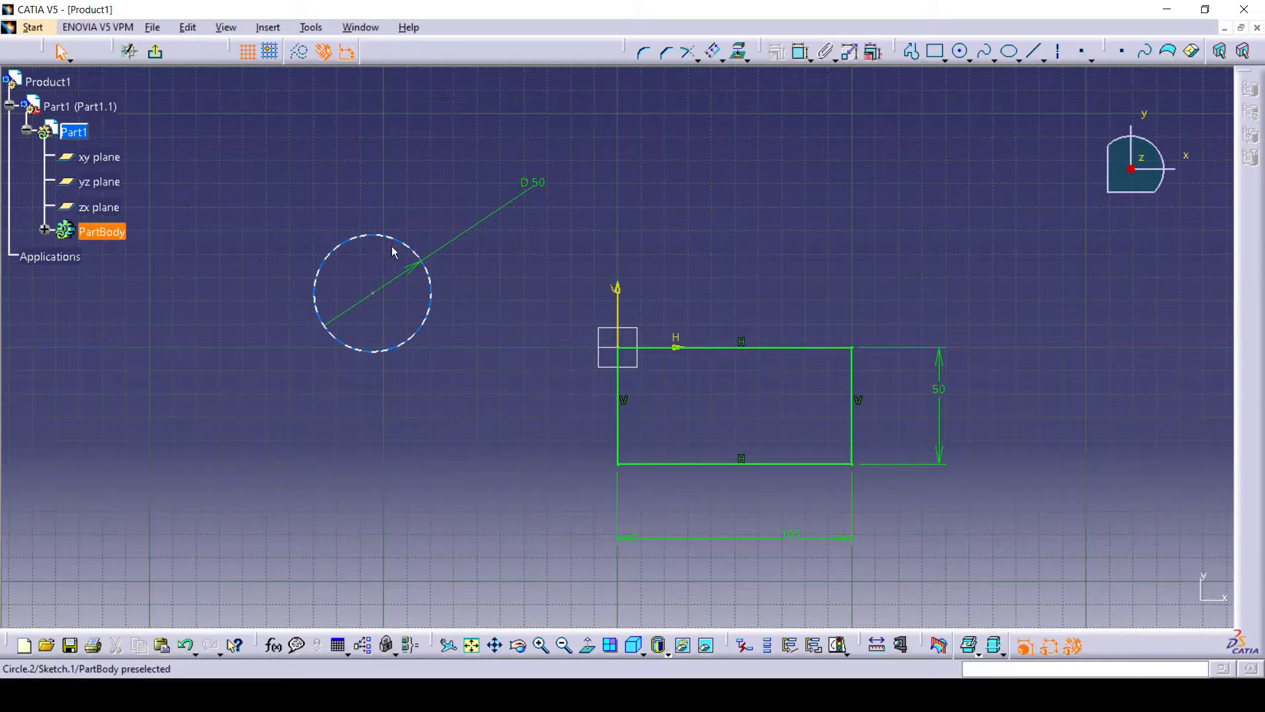
mouse_move(432, 318)
mouse_down()
mouse_move(436, 374)
mouse_move(481, 318)
mouse_move(430, 310)
mouse_move(514, 280)
mouse_move(811, 424)
mouse_move(441, 314)
mouse_move(450, 295)
mouse_up()
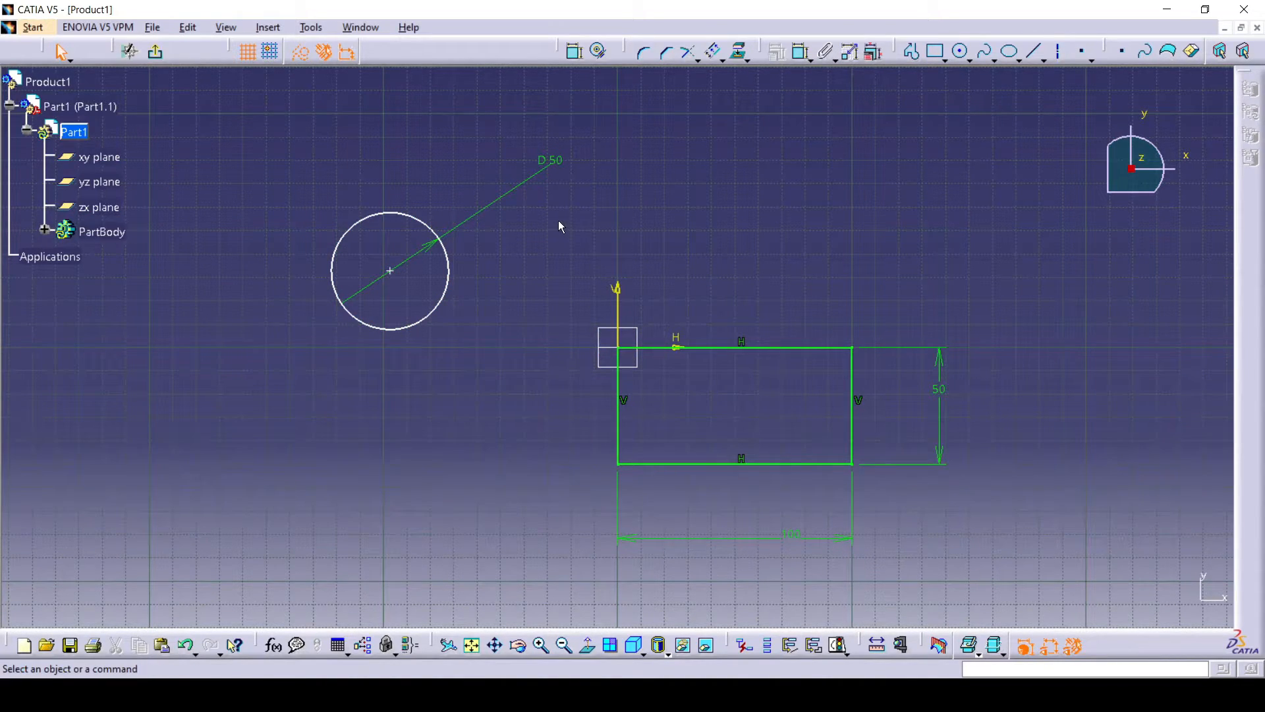
- Dimension the horizontal distance between the circle's centre and the origin at 100 mm and test the circle's remaining freedom of movement
click(801, 52)
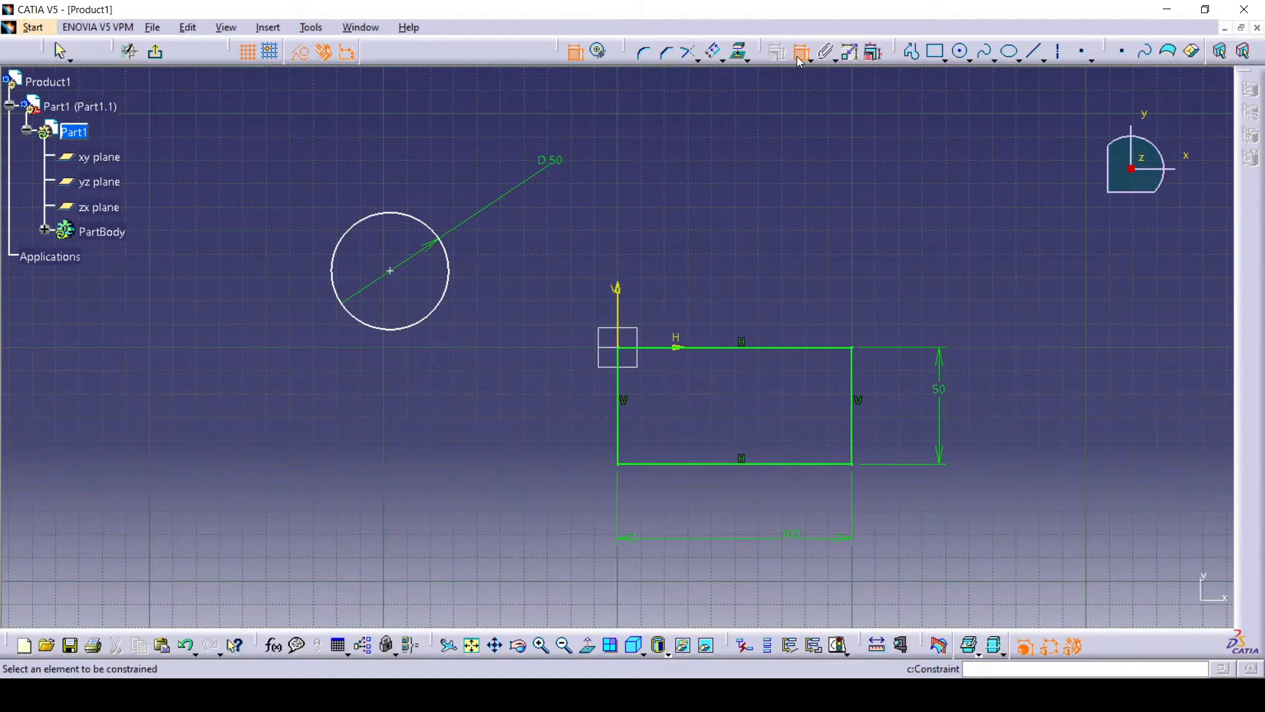
click(392, 272)
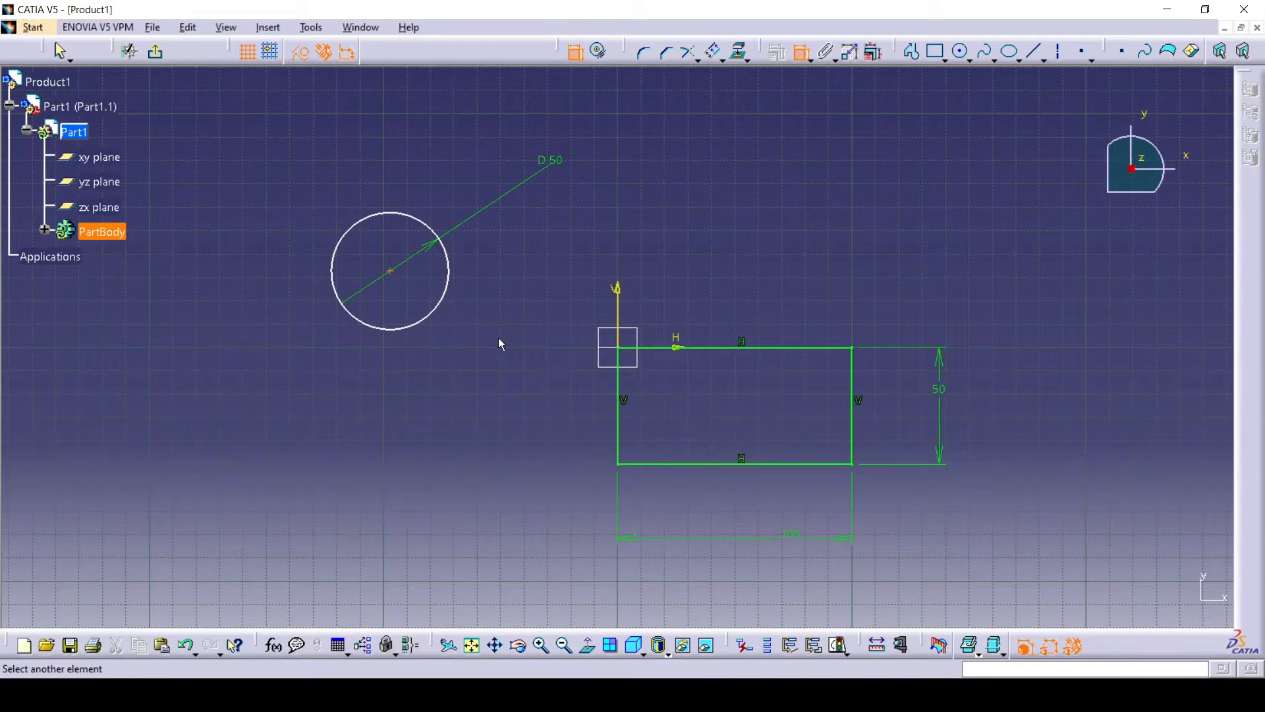
click(619, 349)
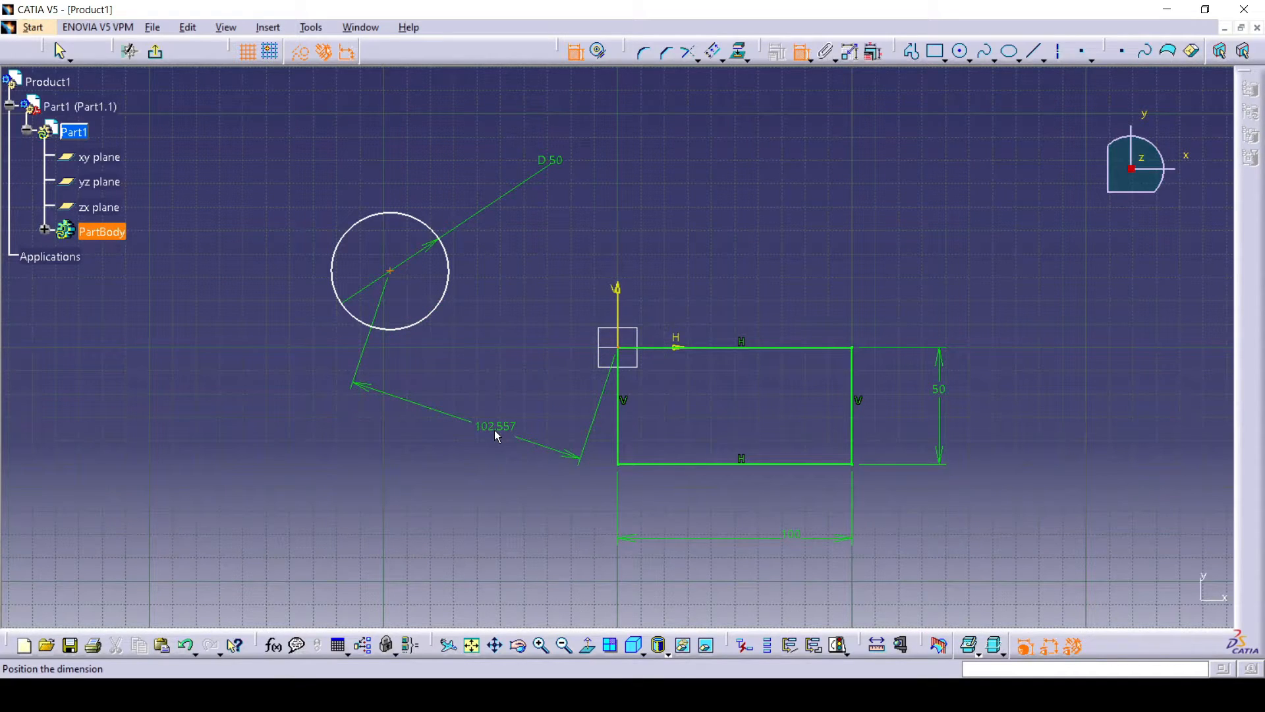
right_click(497, 436)
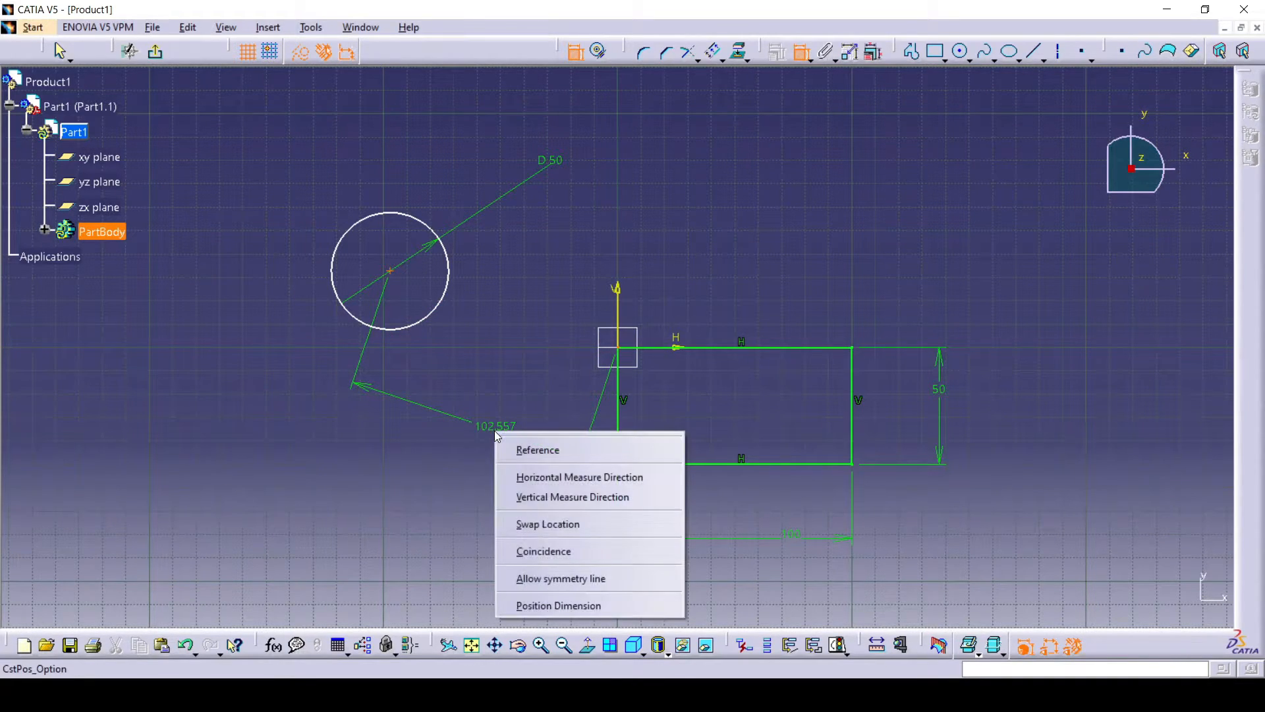
click(539, 477)
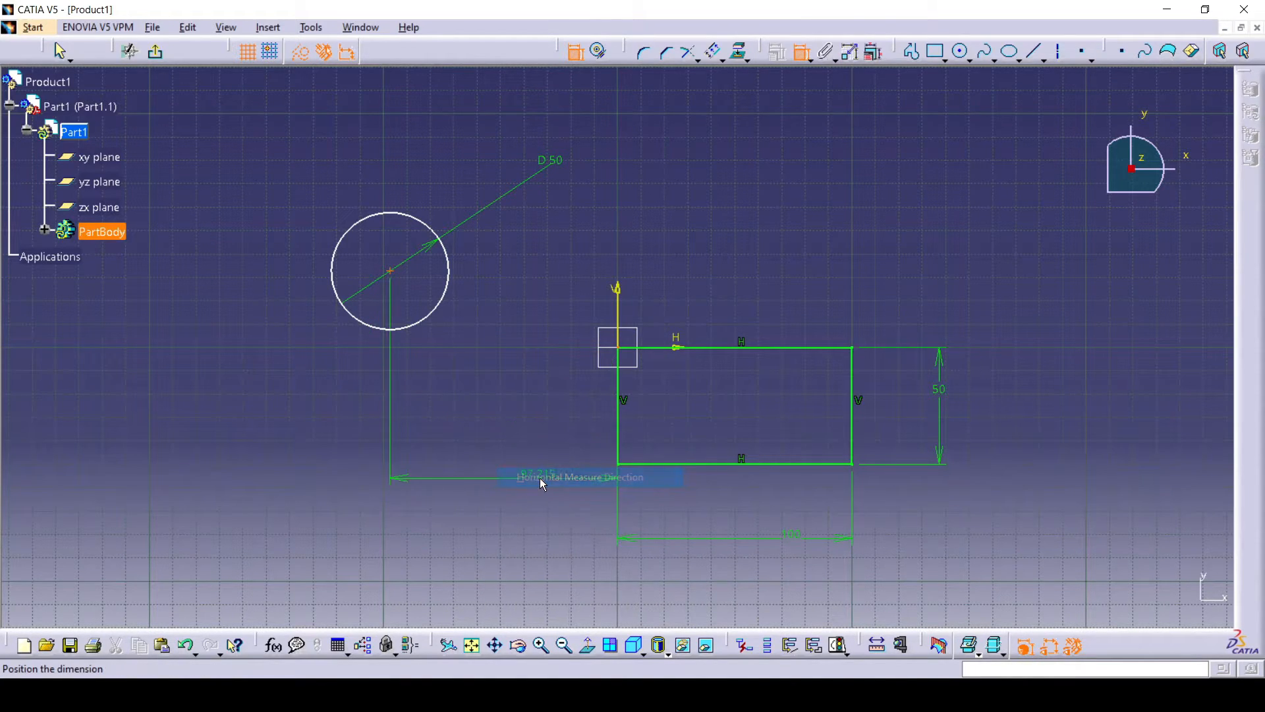
click(524, 481)
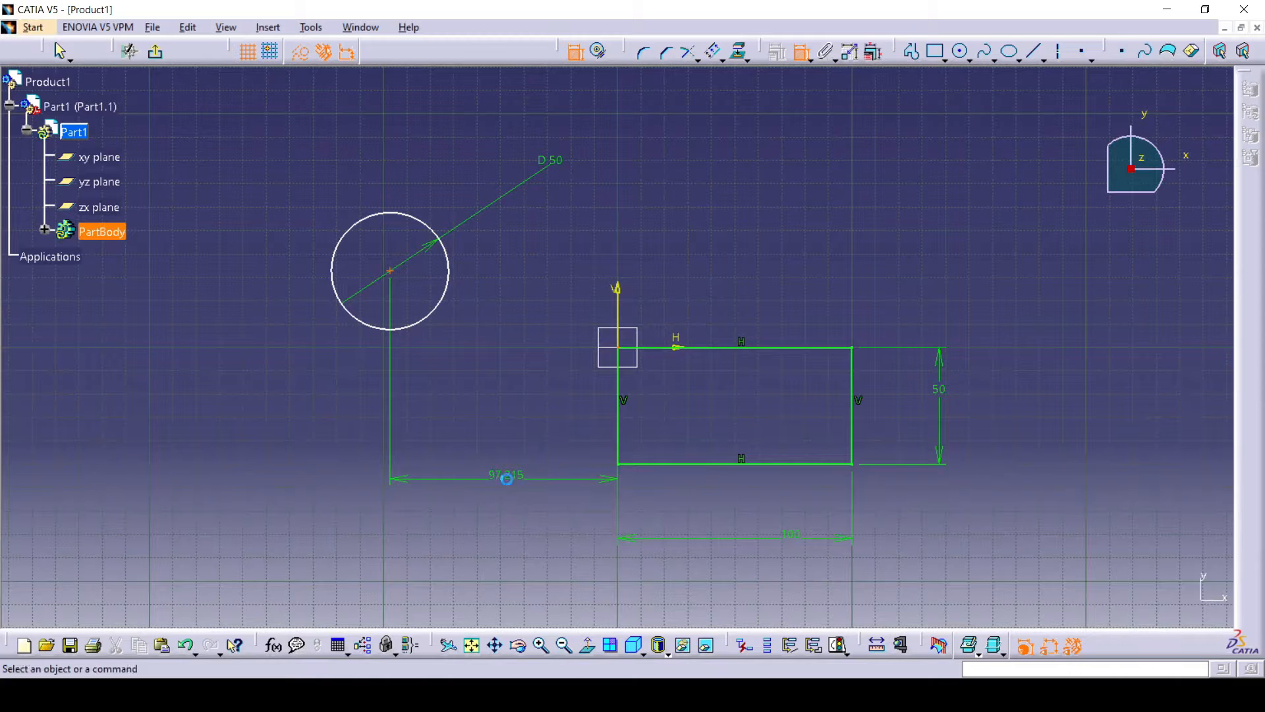
double_click(511, 486)
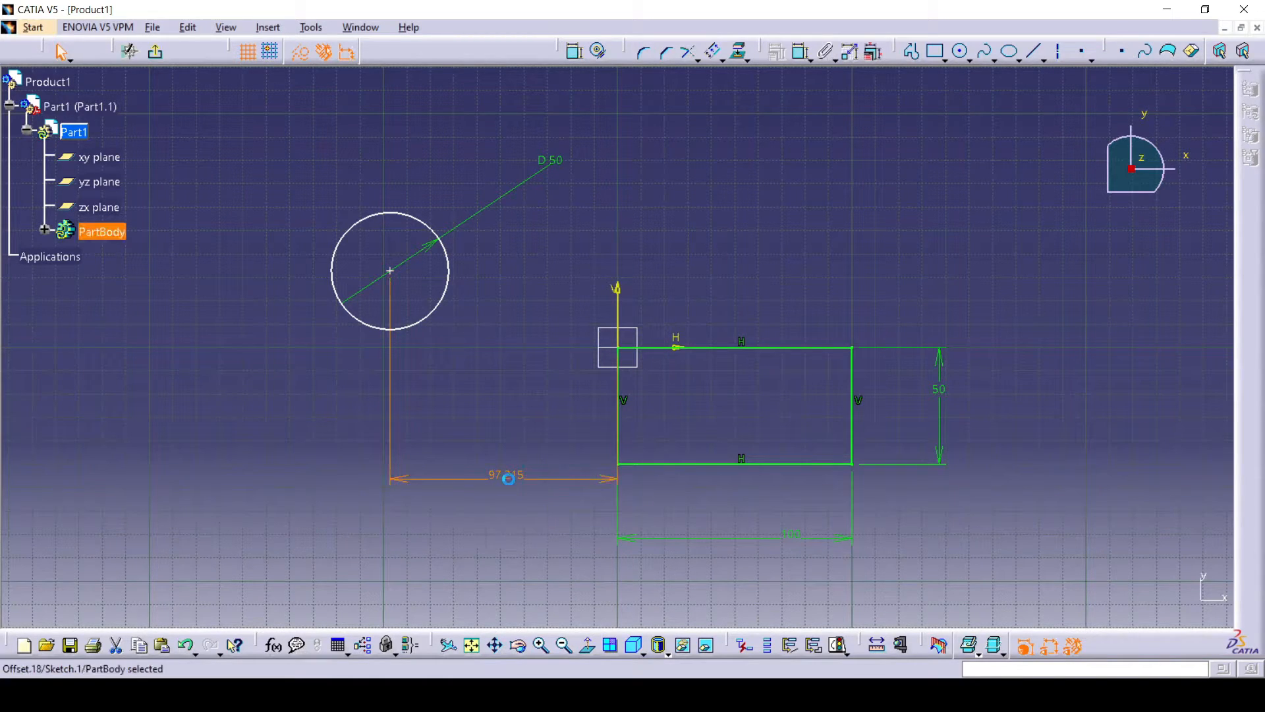
text(100)
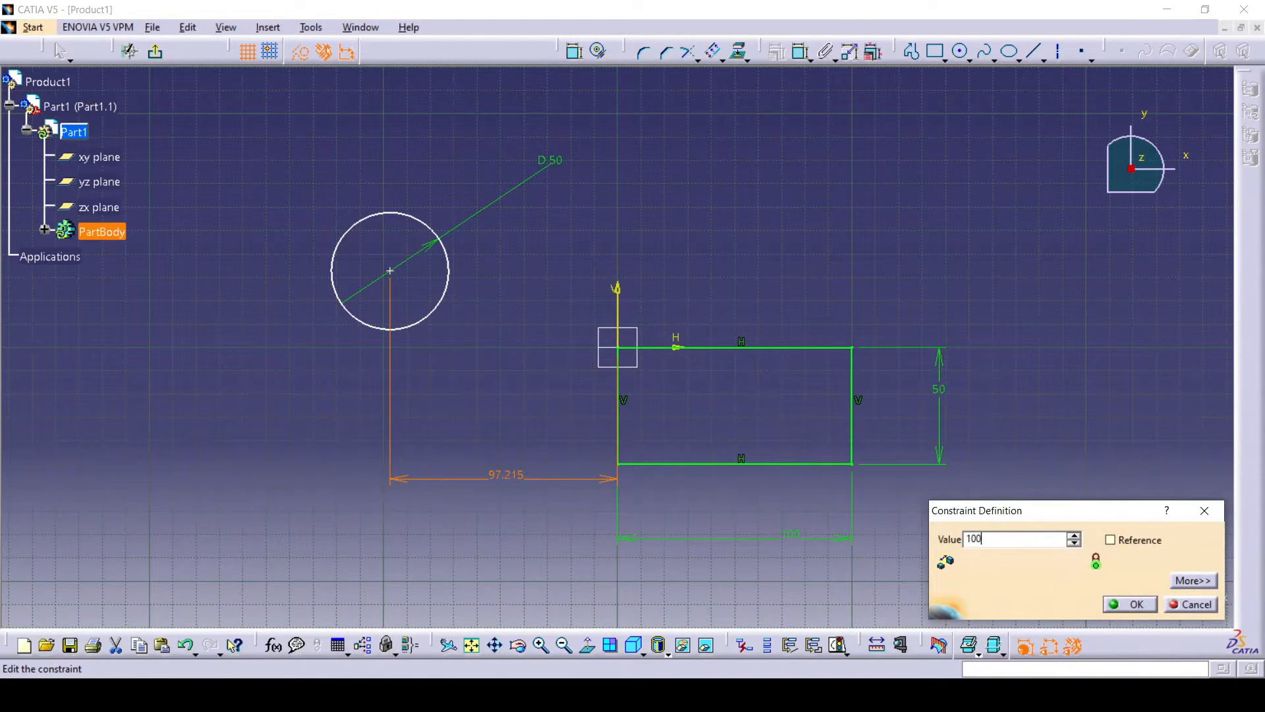
key(Return)
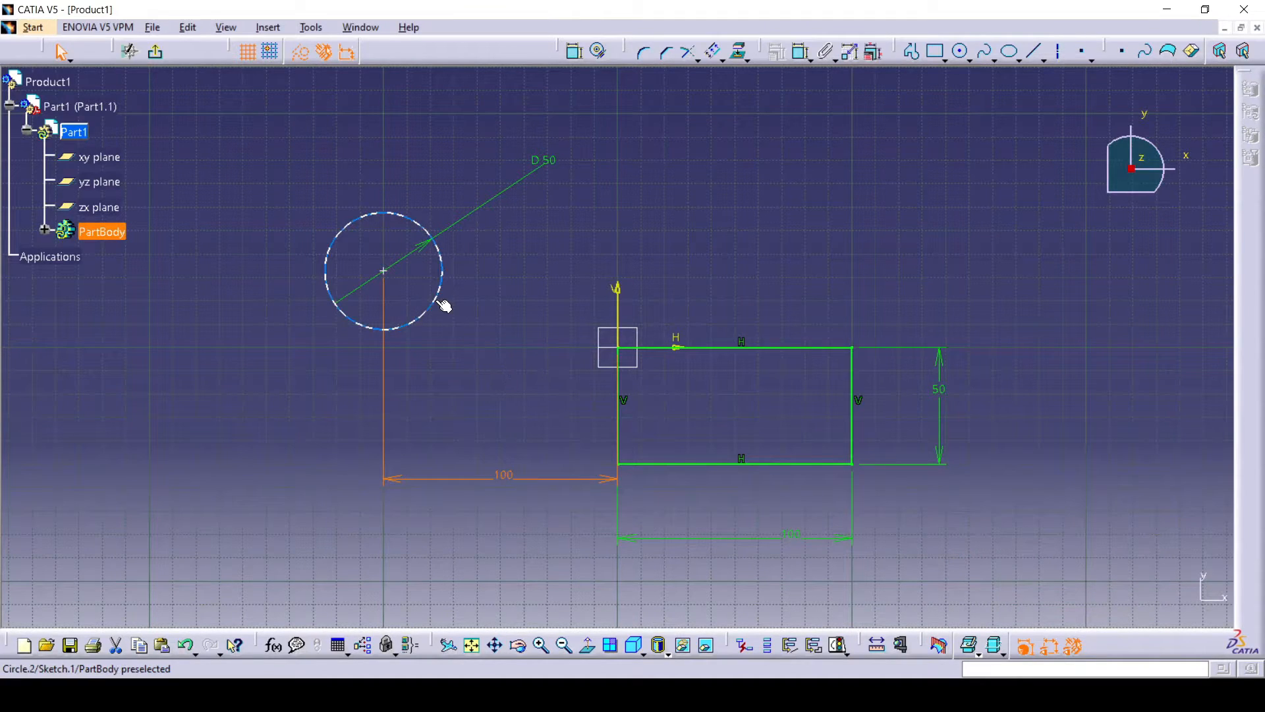
click(443, 305)
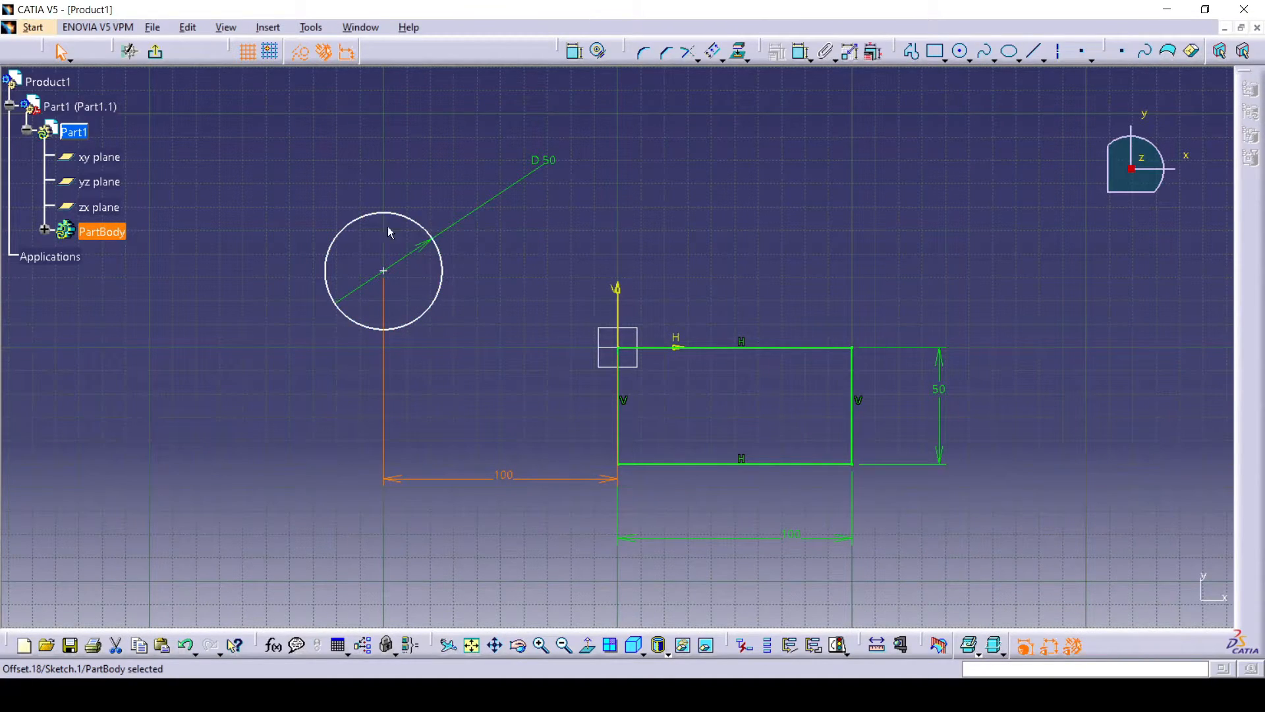
drag(441, 303, 467, 248)
- Add a dimension with vertical measure direction between the circle's centre and the origin, placed on the circle's outer side
click(797, 71)
click(801, 52)
click(384, 249)
click(617, 348)
right_click(536, 317)
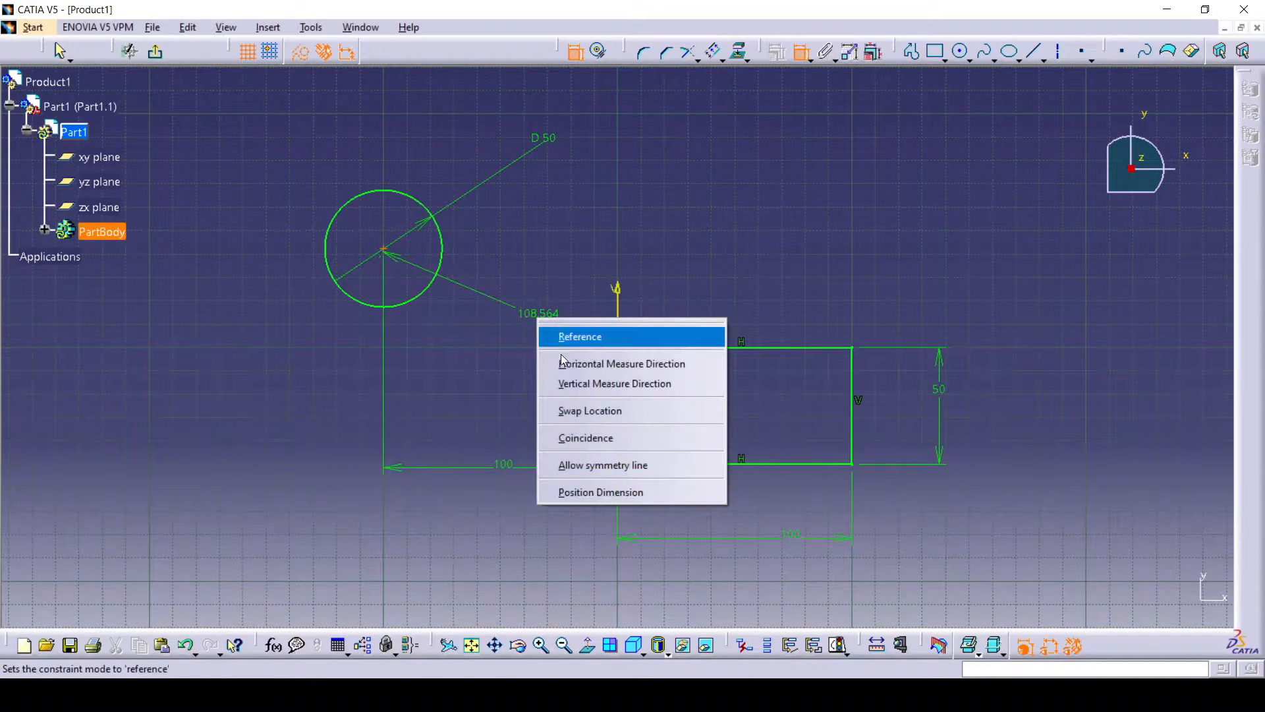
click(580, 382)
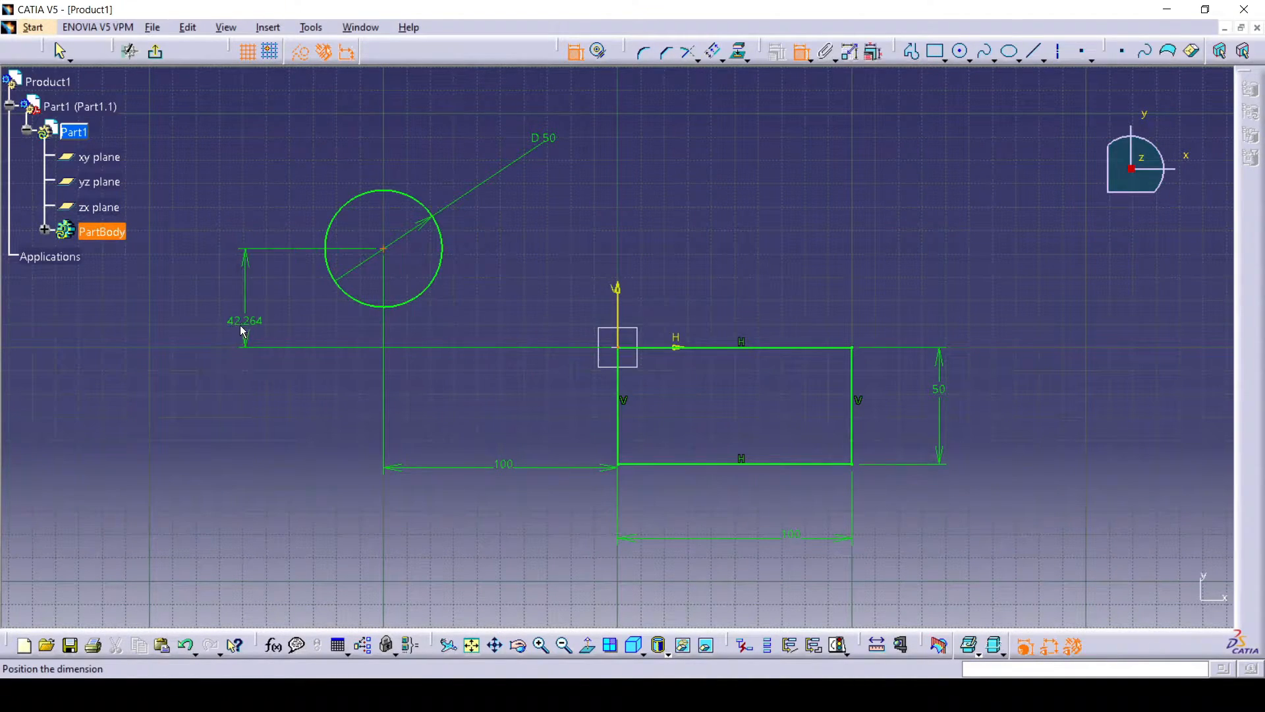
click(241, 327)
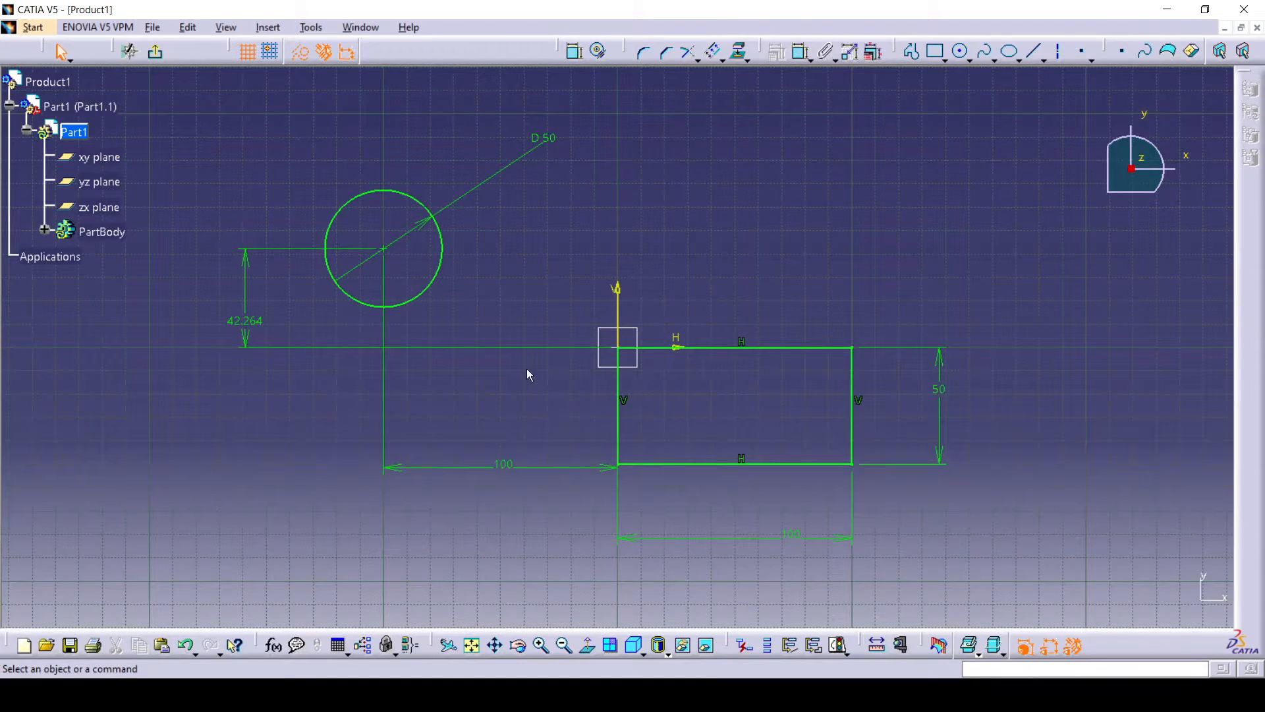
- Set the circle centre's vertical distance from the origin to 50 mm and test whether the circle can still be moved
double_click(245, 321)
text(50mm)
key(Return)
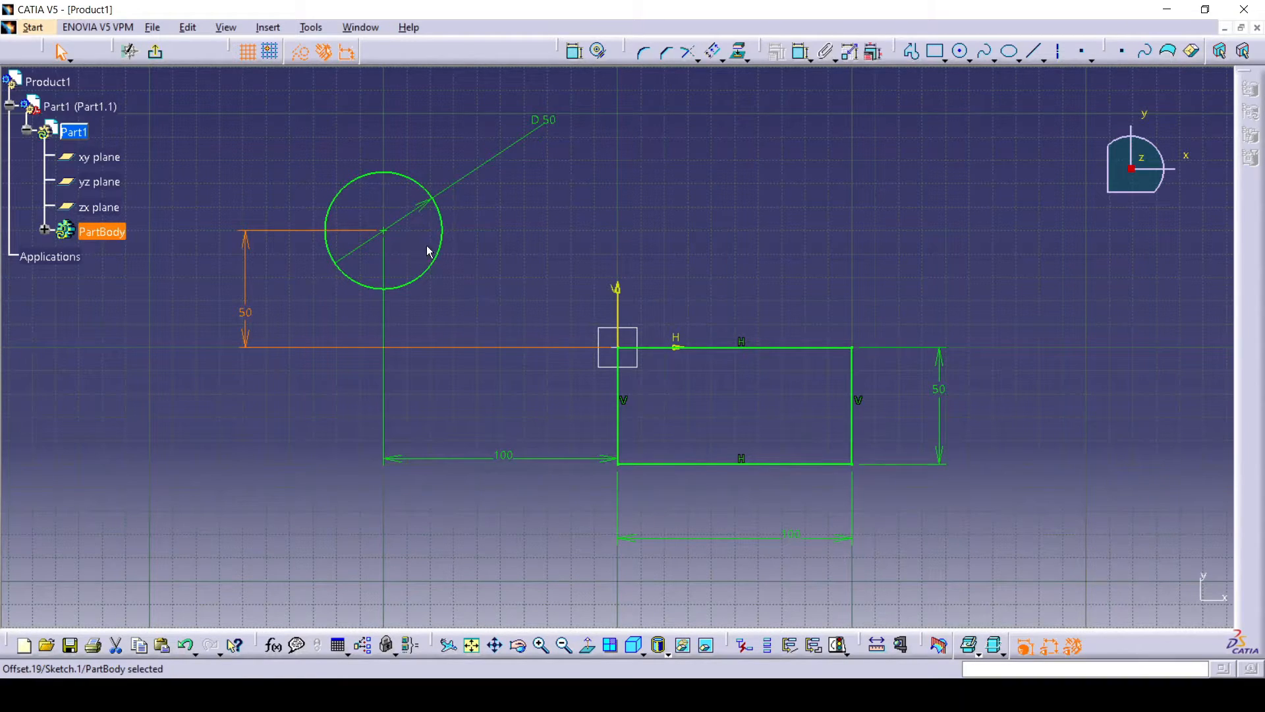
click(454, 253)
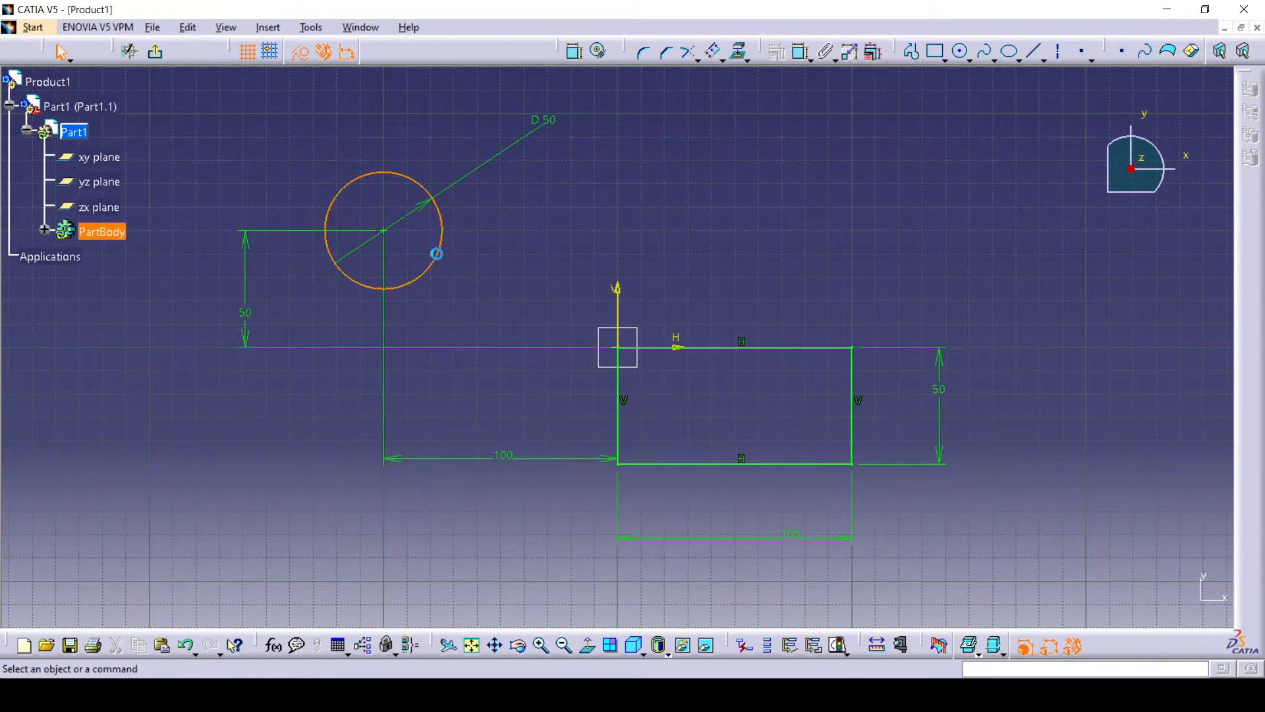
click(445, 258)
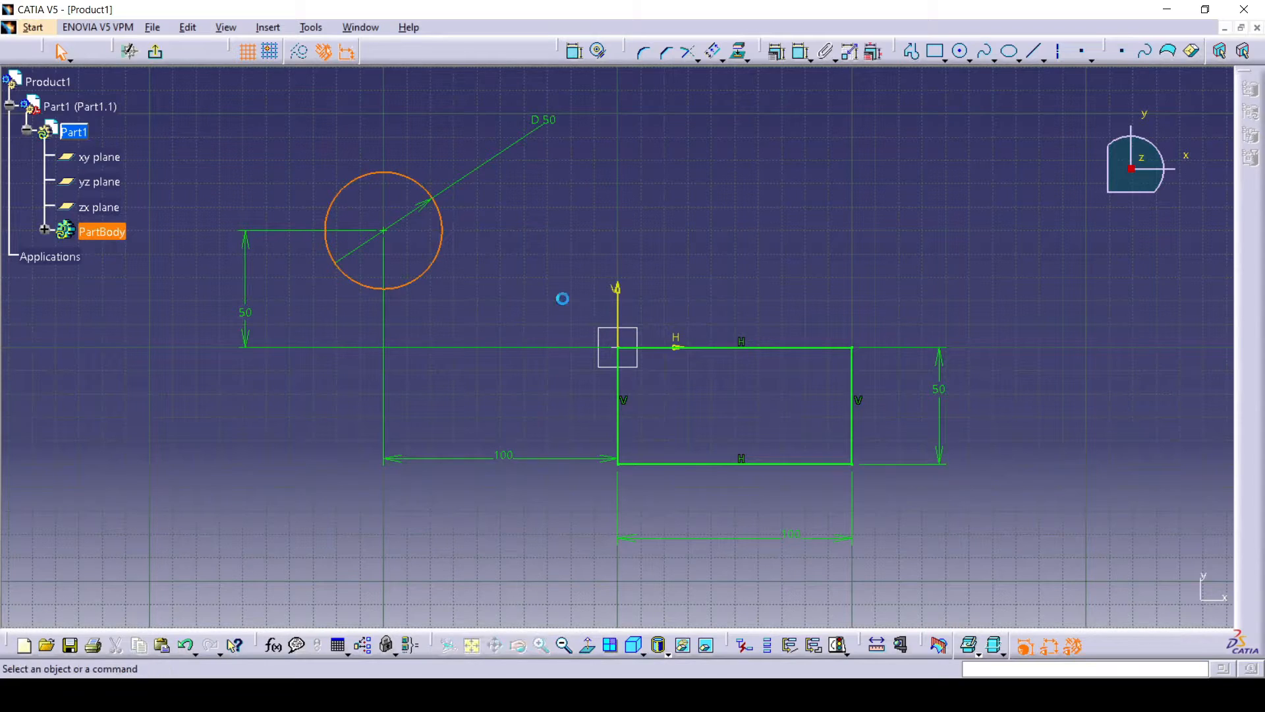
click(562, 298)
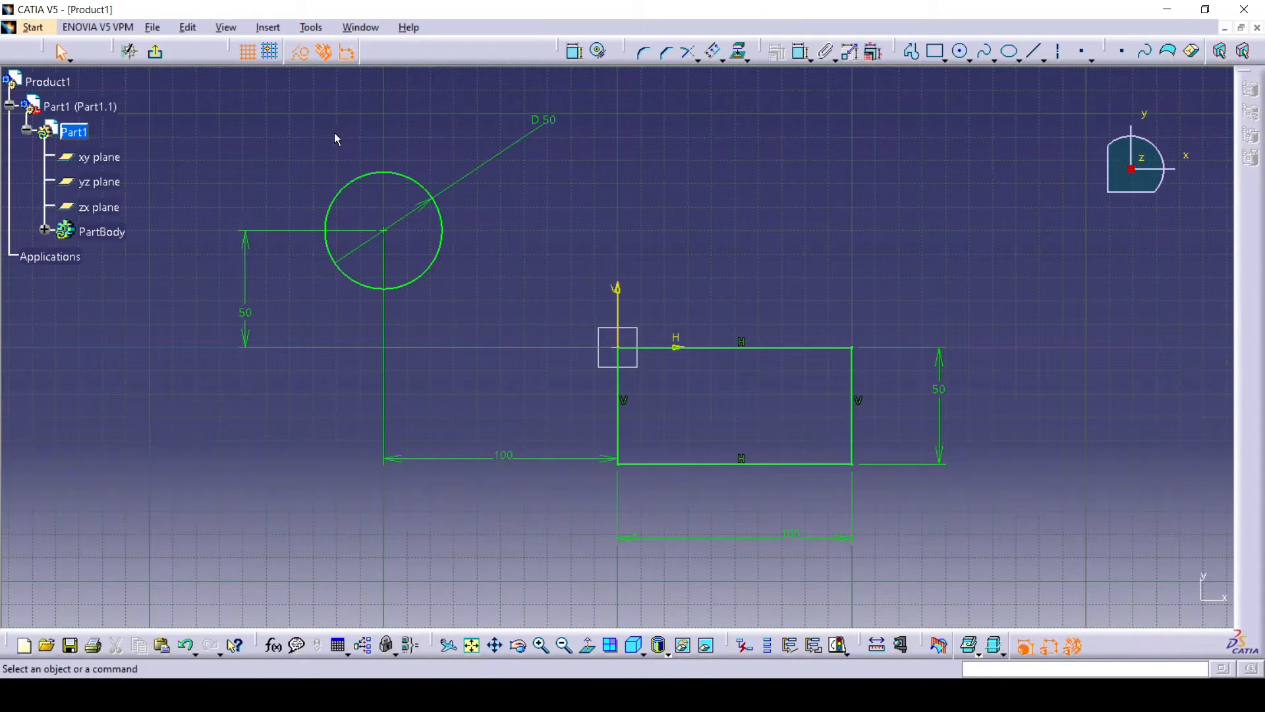
- Clear the circle and rectangle from the sketch and draw a slanted line about 100 mm long at about 18 degrees above the origin
drag(241, 128, 862, 479)
key(Delete)
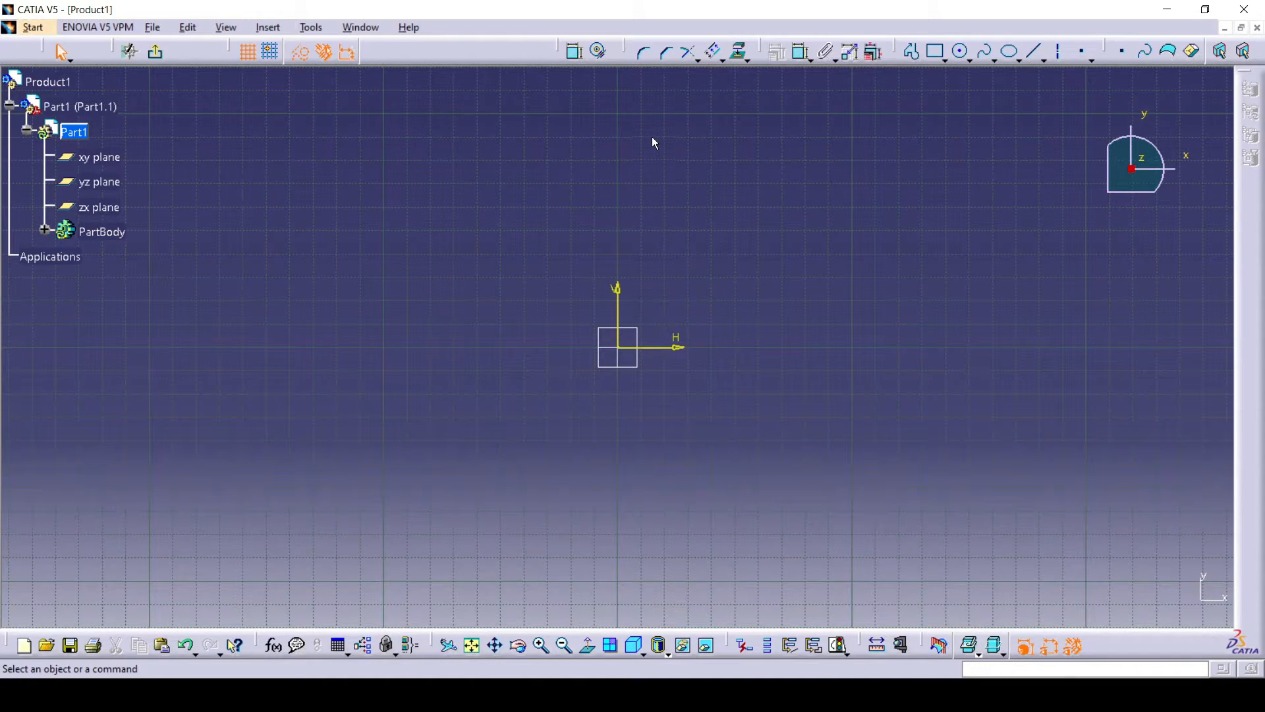
click(1033, 51)
click(448, 312)
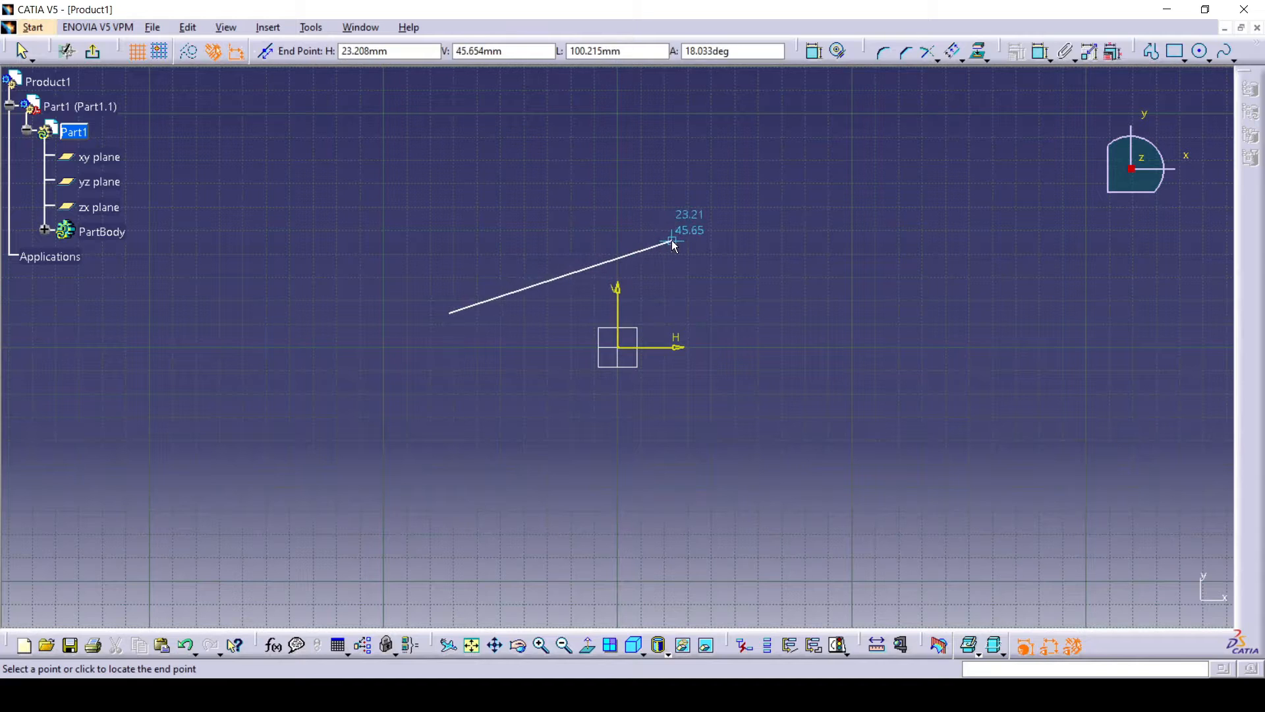
click(671, 241)
click(721, 306)
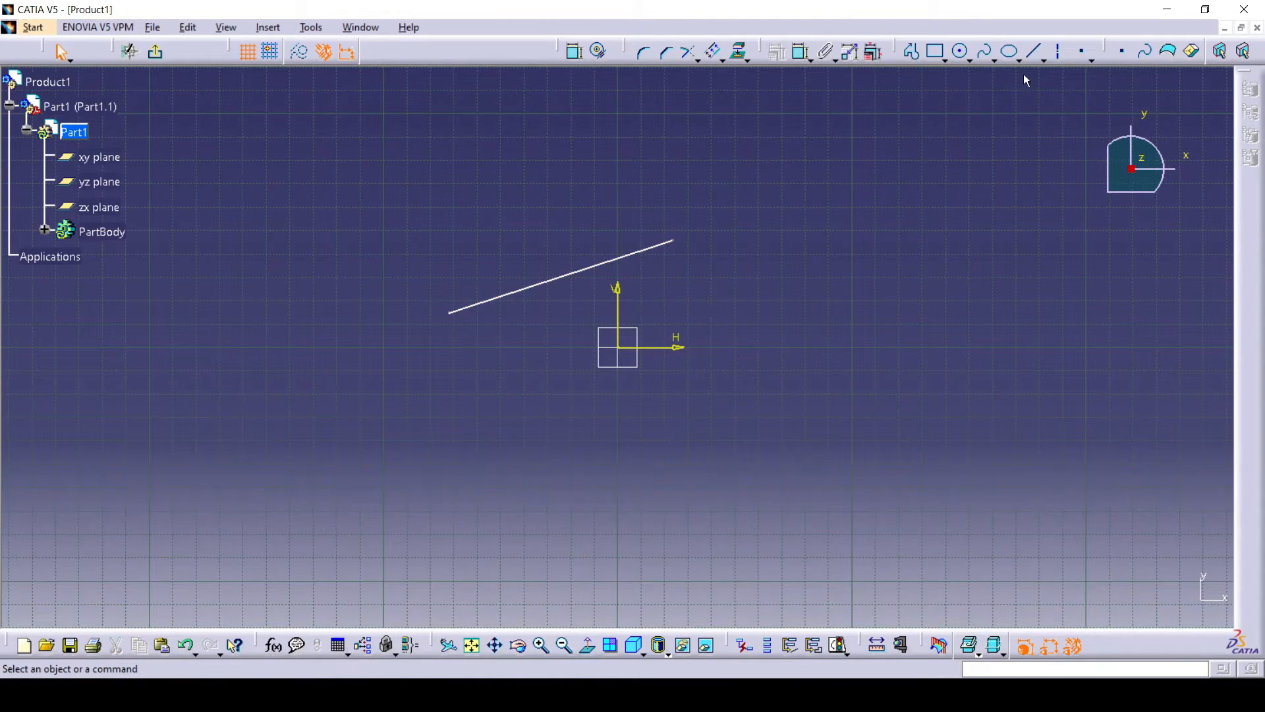
- Draw a second, shorter line below the slanted line and perpendicular to it, leaving a gap between the two
click(1033, 50)
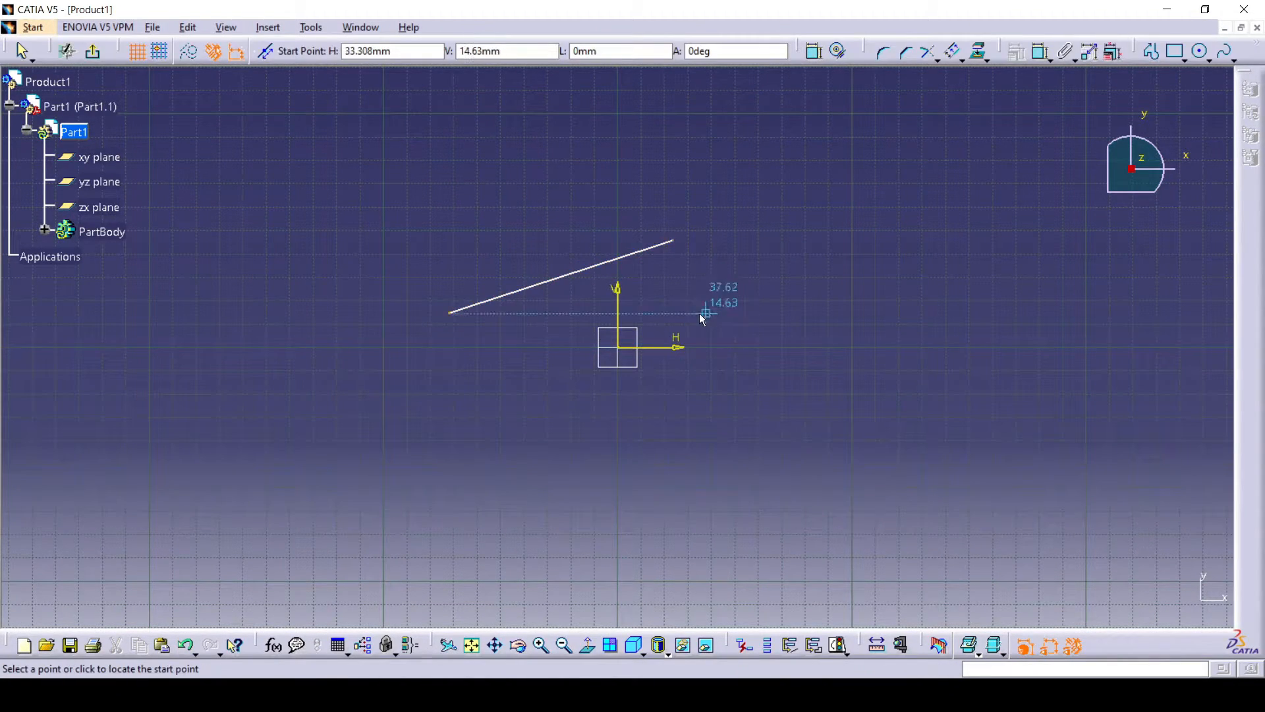
click(520, 353)
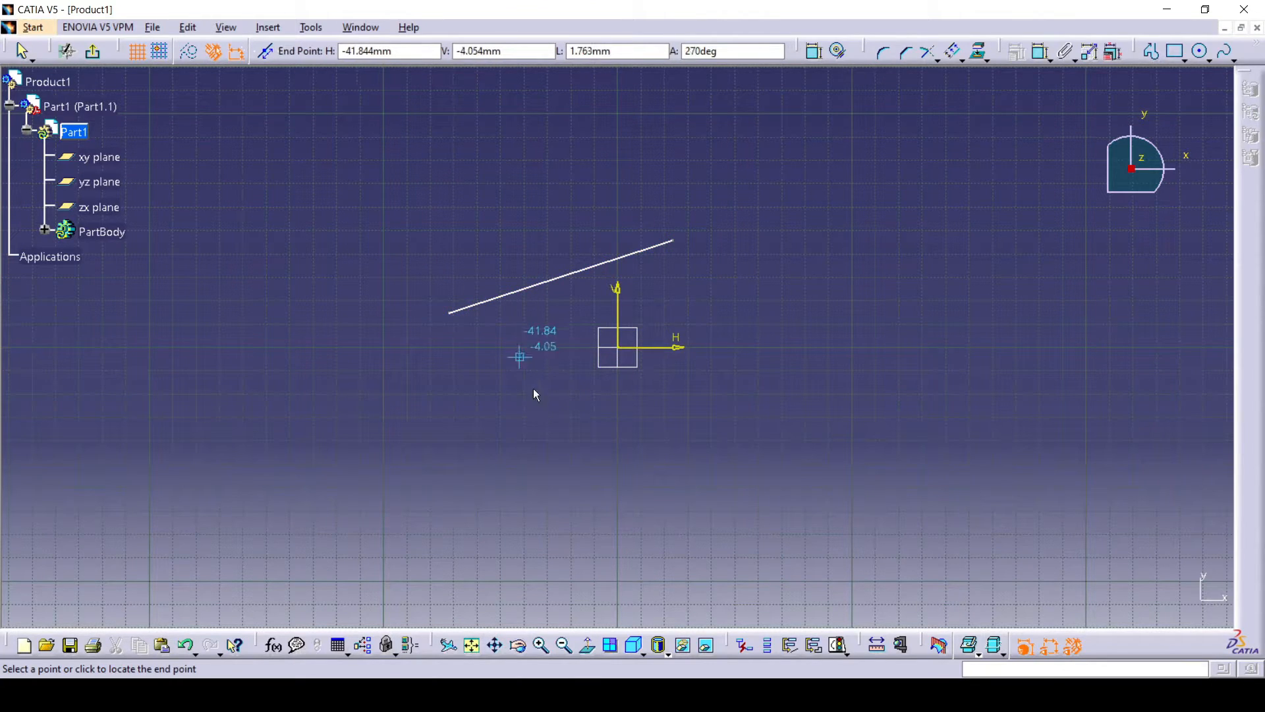
click(553, 457)
click(709, 417)
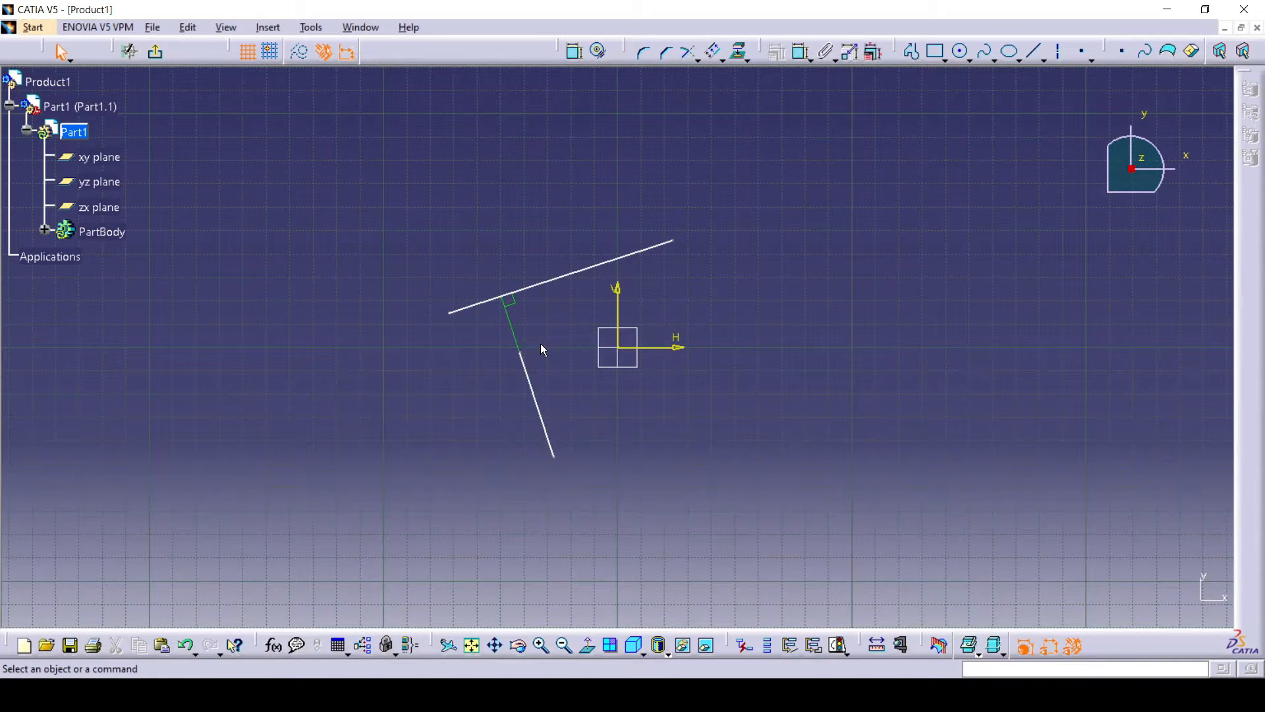
- Apply a Coincidence constraint between the perpendicular line's upper endpoint and the slanted line
click(525, 359)
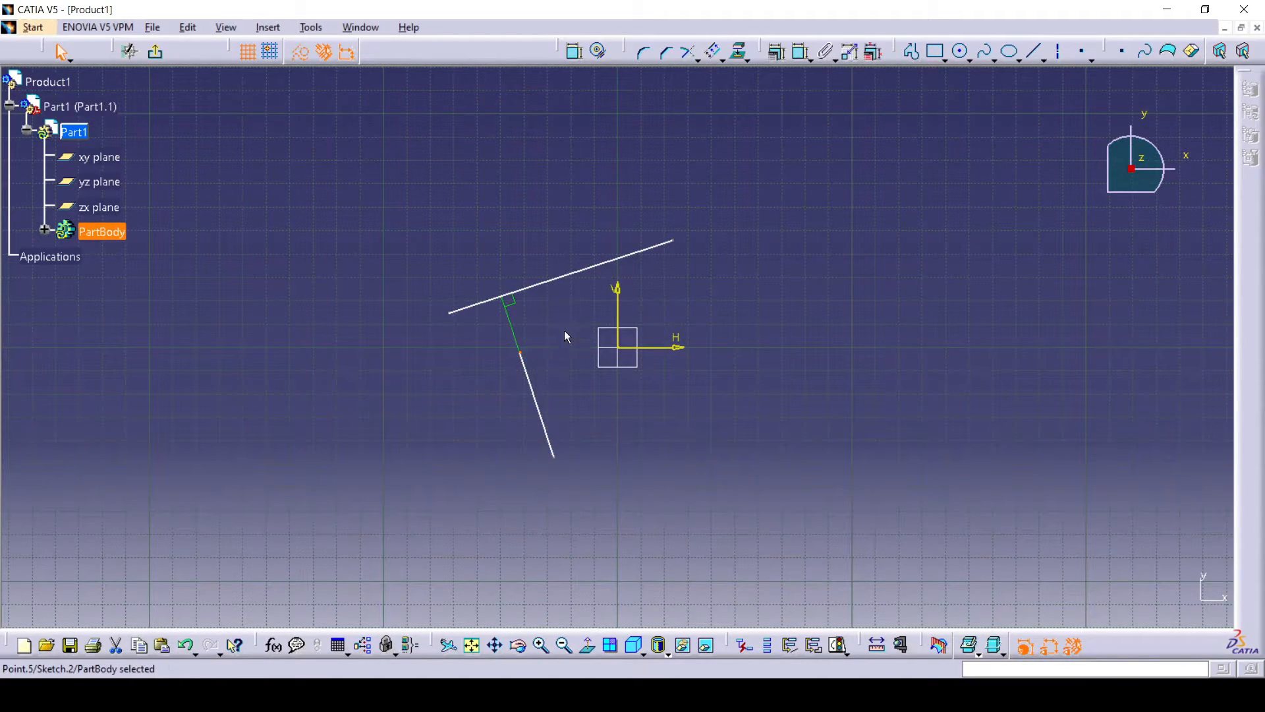
ctrl+click(559, 281)
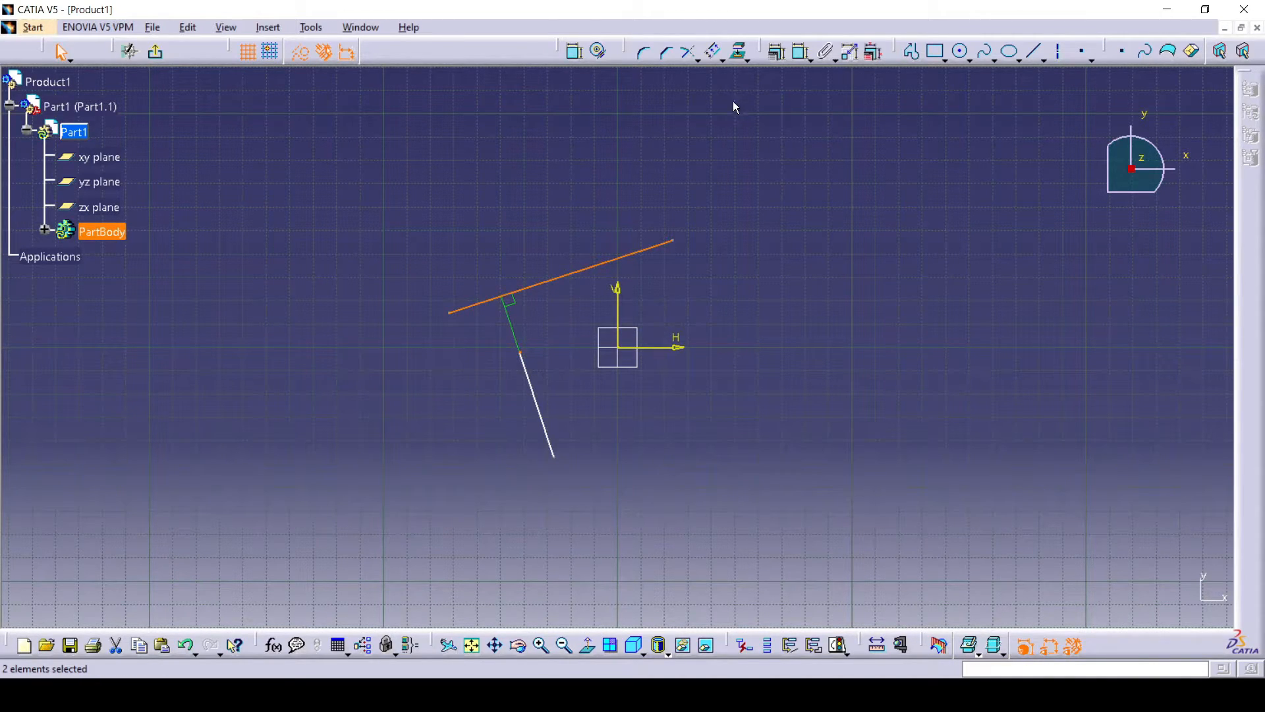
click(778, 52)
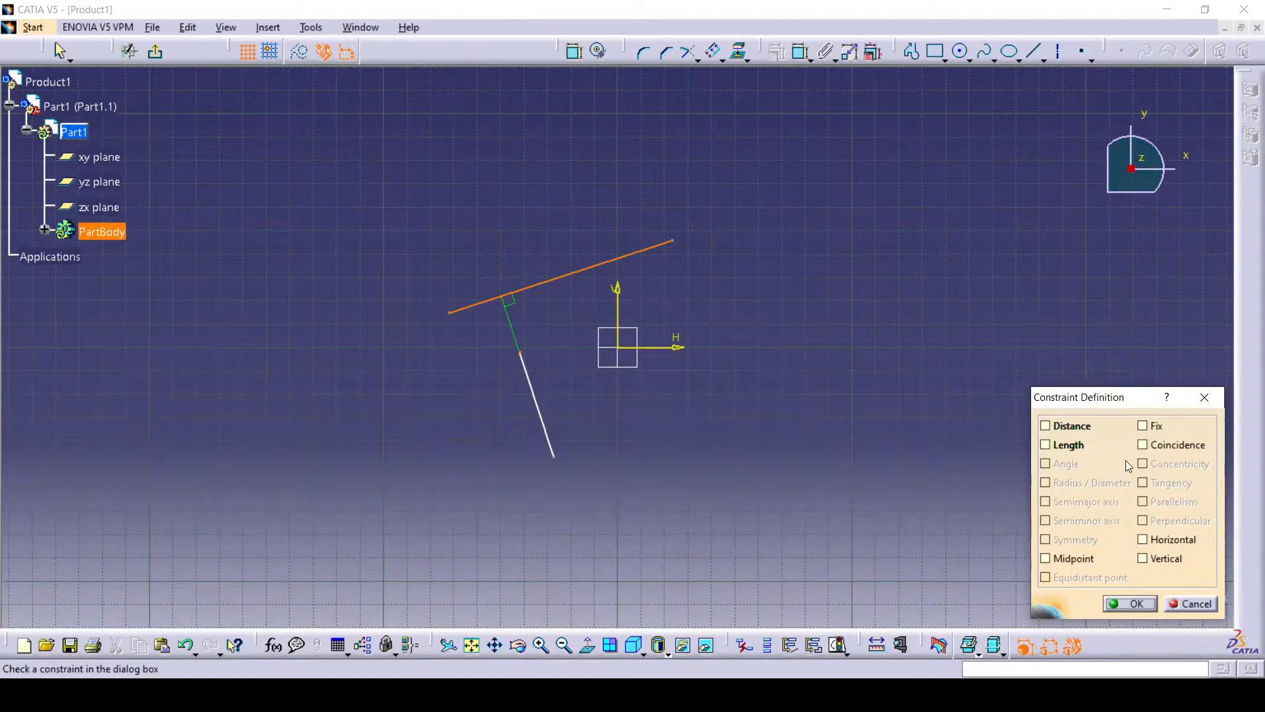
click(1143, 445)
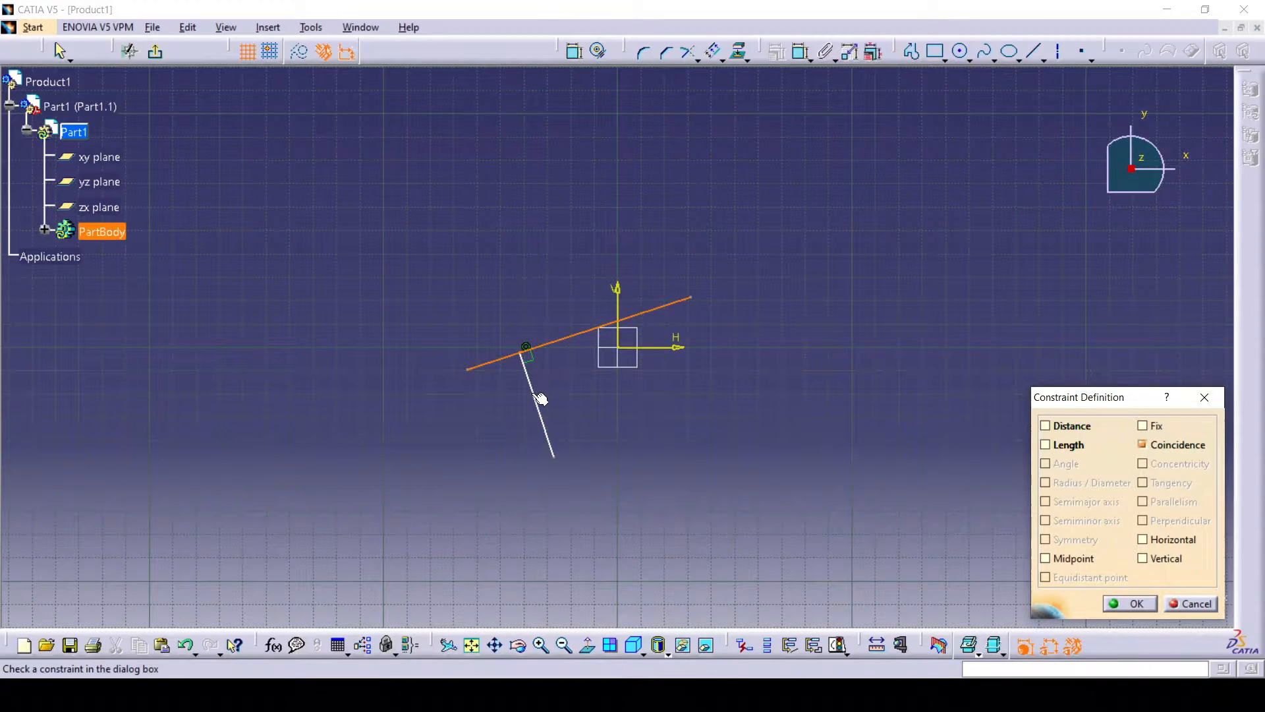
click(1129, 604)
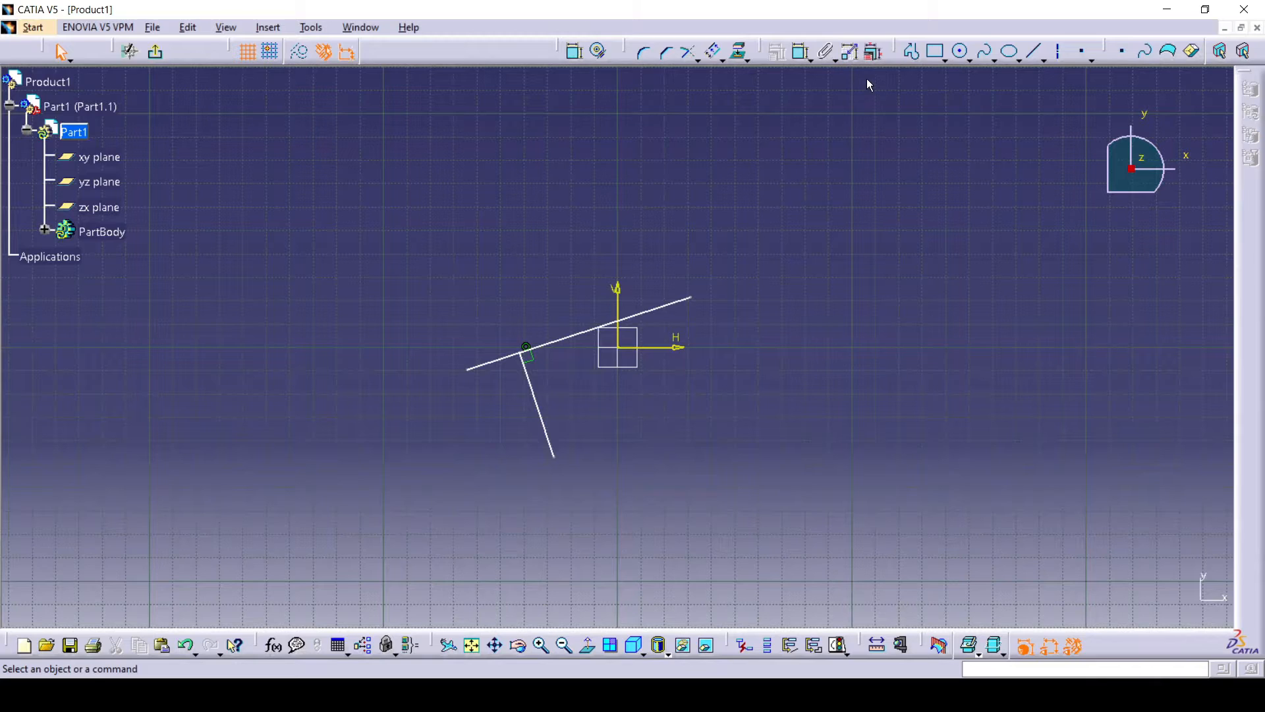
- Draw a large circle and a separate, smaller circle beside it, both on the positive H side of the slanted line
click(960, 50)
click(868, 298)
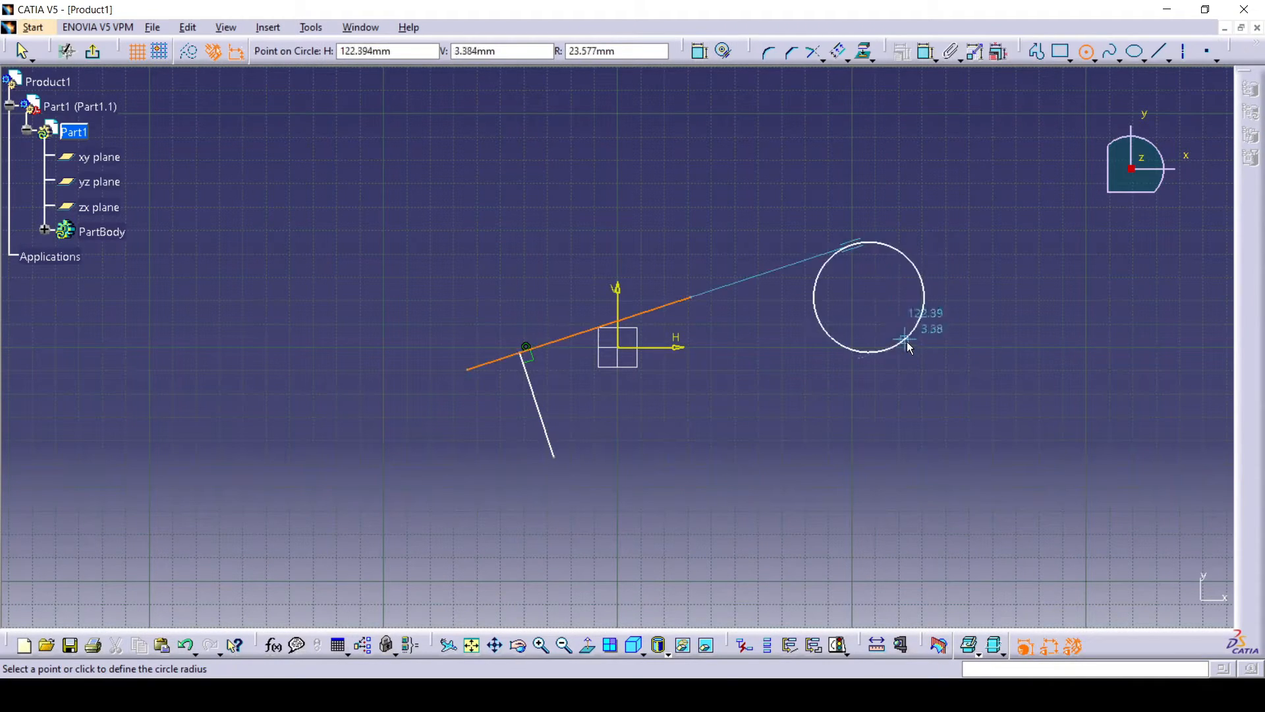
click(921, 341)
click(960, 51)
click(1017, 338)
click(1039, 370)
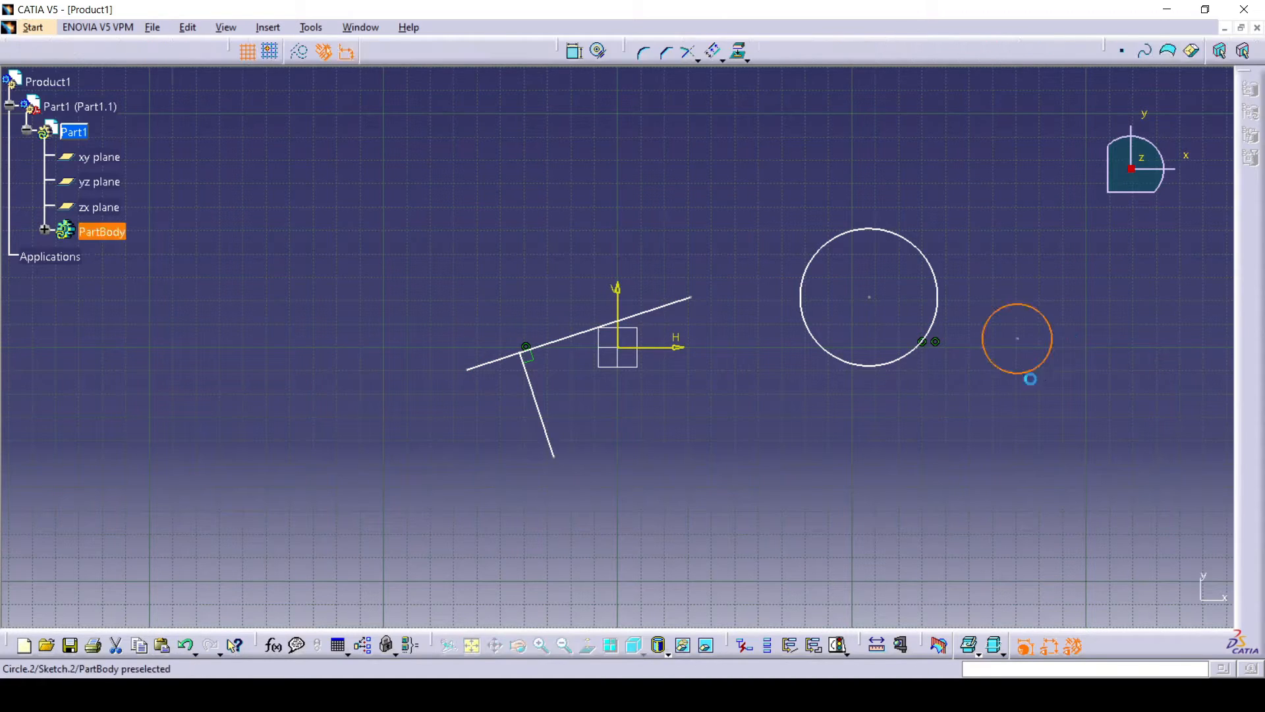
click(966, 443)
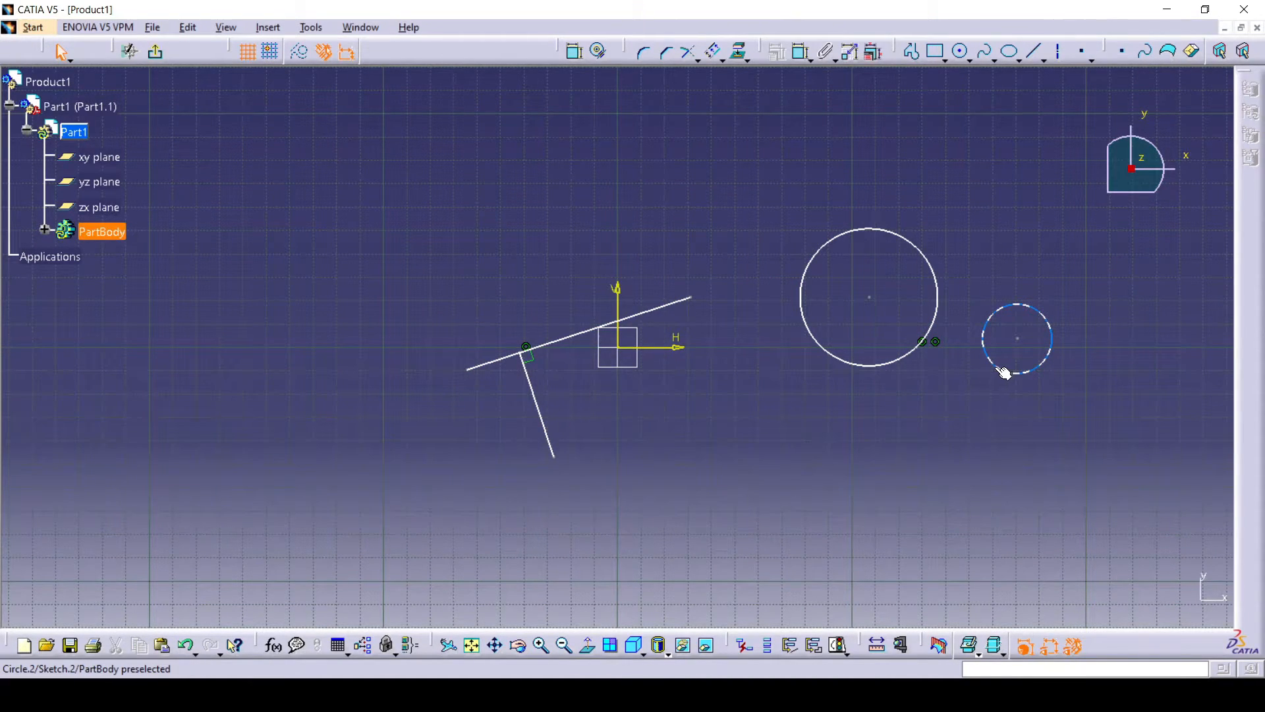
- Apply a Concentricity constraint between the large circle and the small circle
click(905, 353)
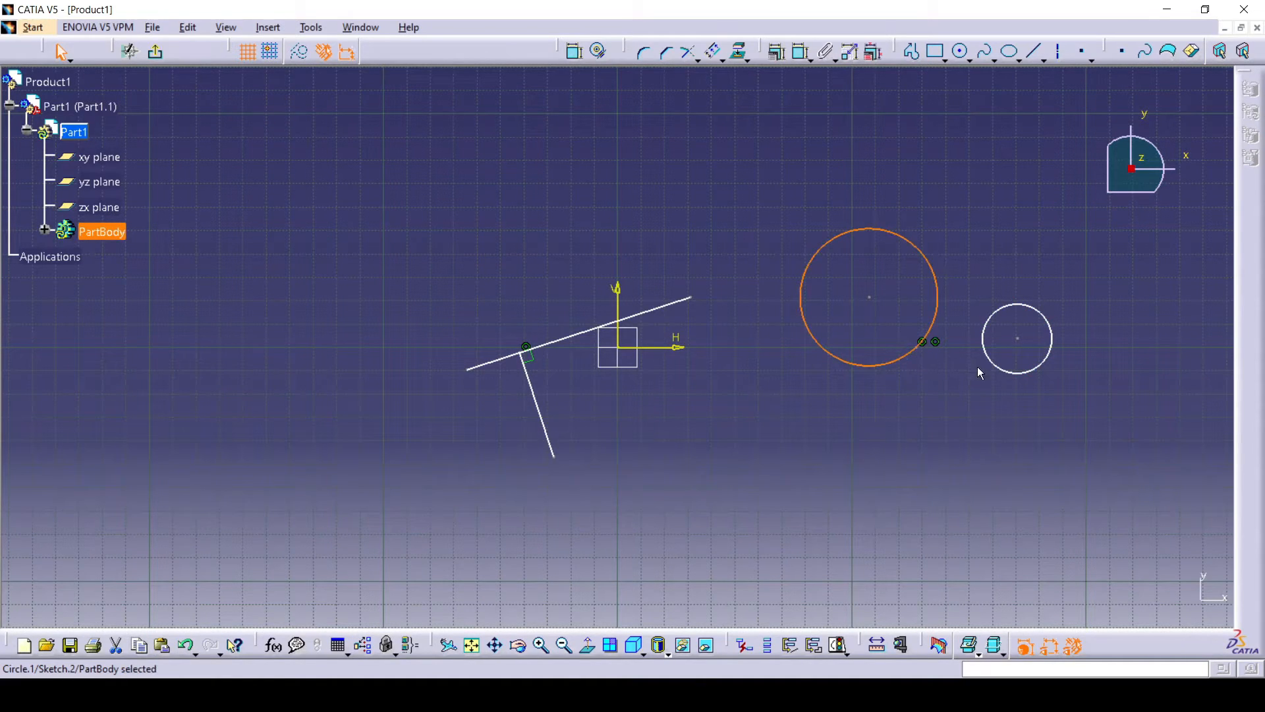
ctrl+click(996, 365)
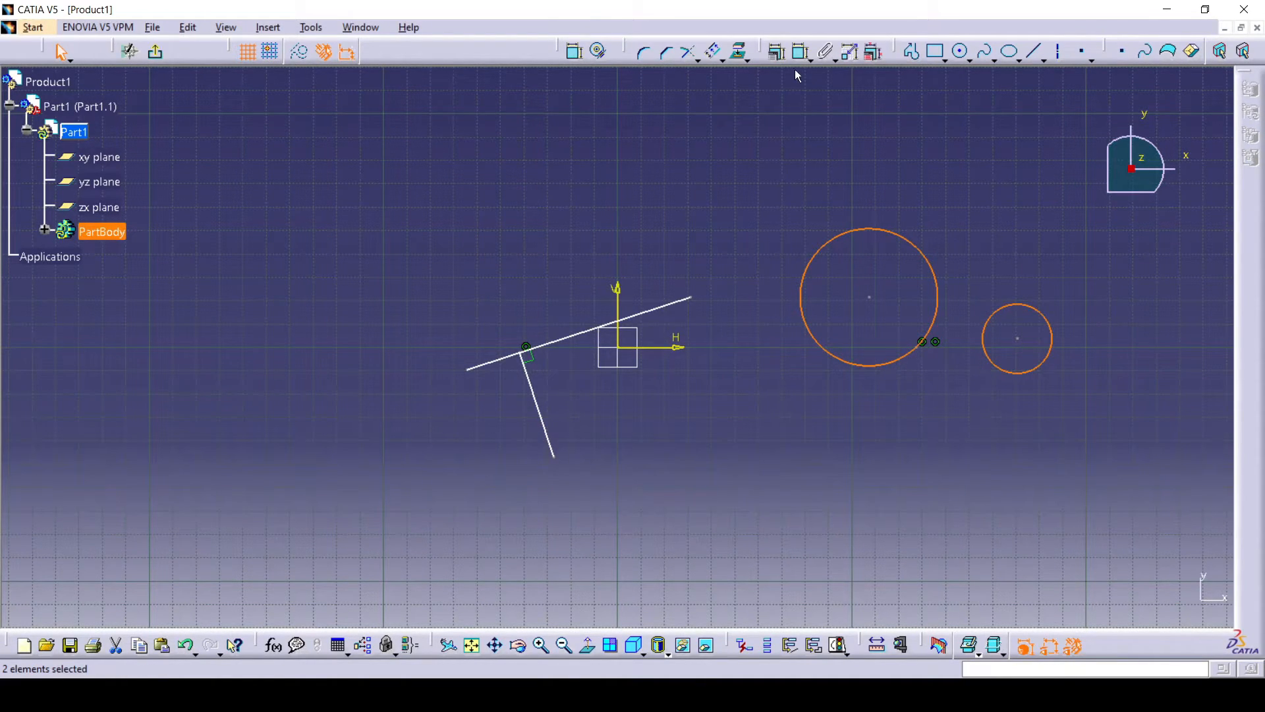
click(776, 53)
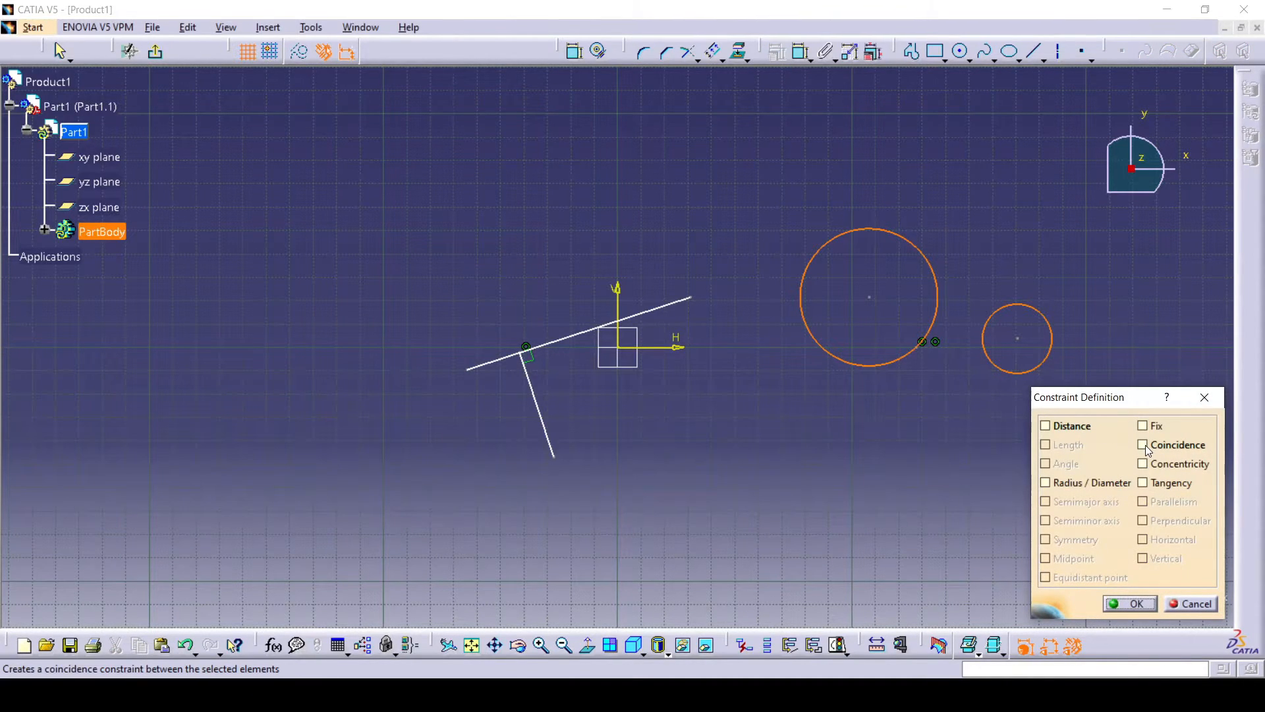
click(1144, 465)
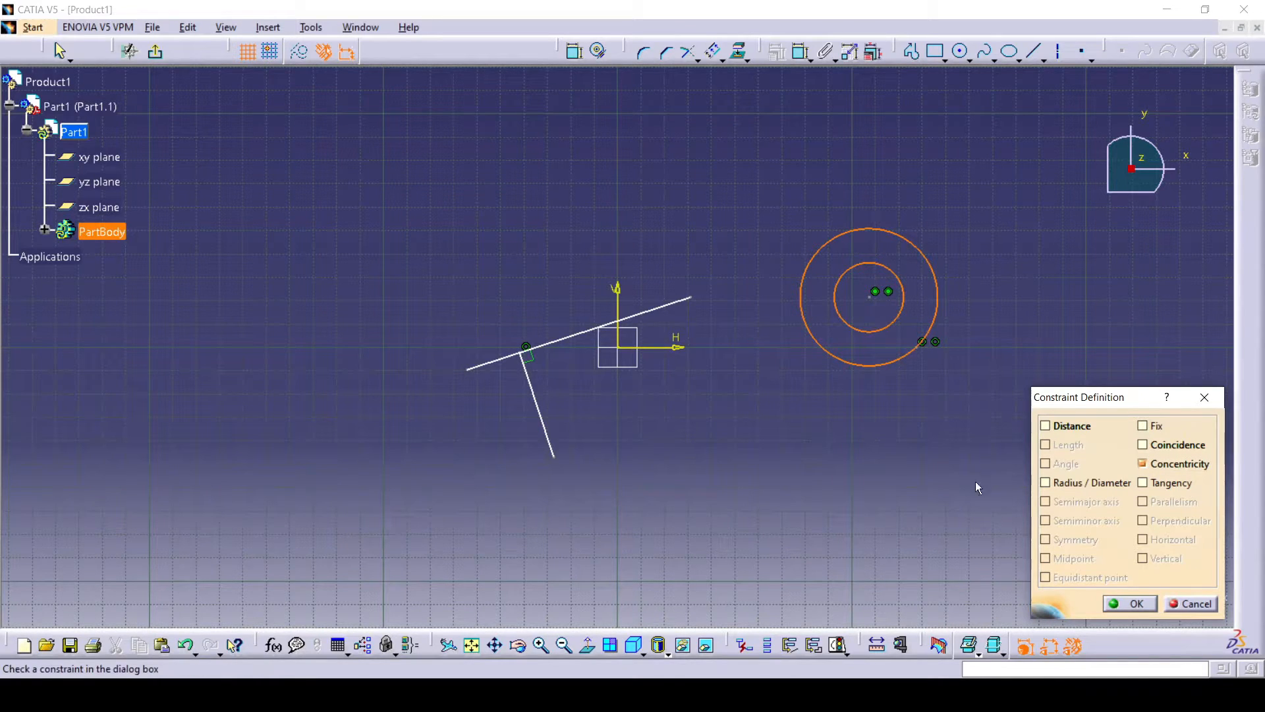
click(1128, 603)
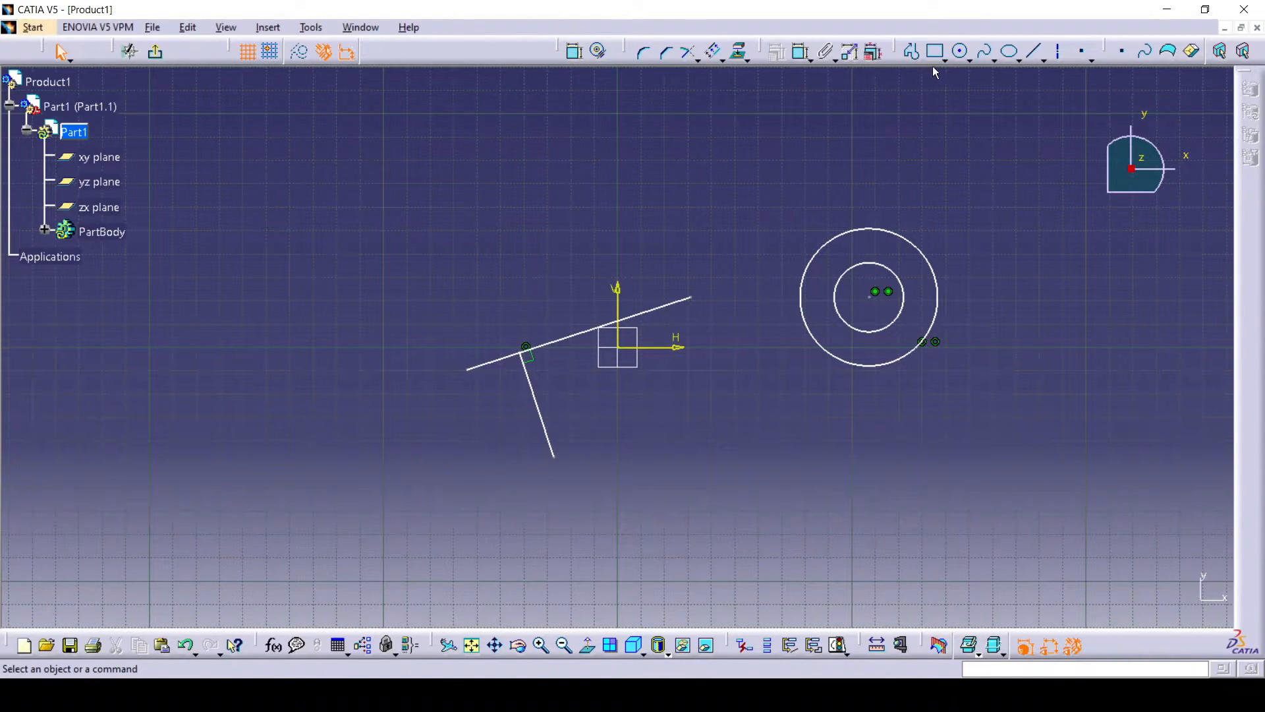
- Draw a line above the concentric circles, parallel to the existing slanted line at about 18 degrees
click(1033, 51)
click(749, 198)
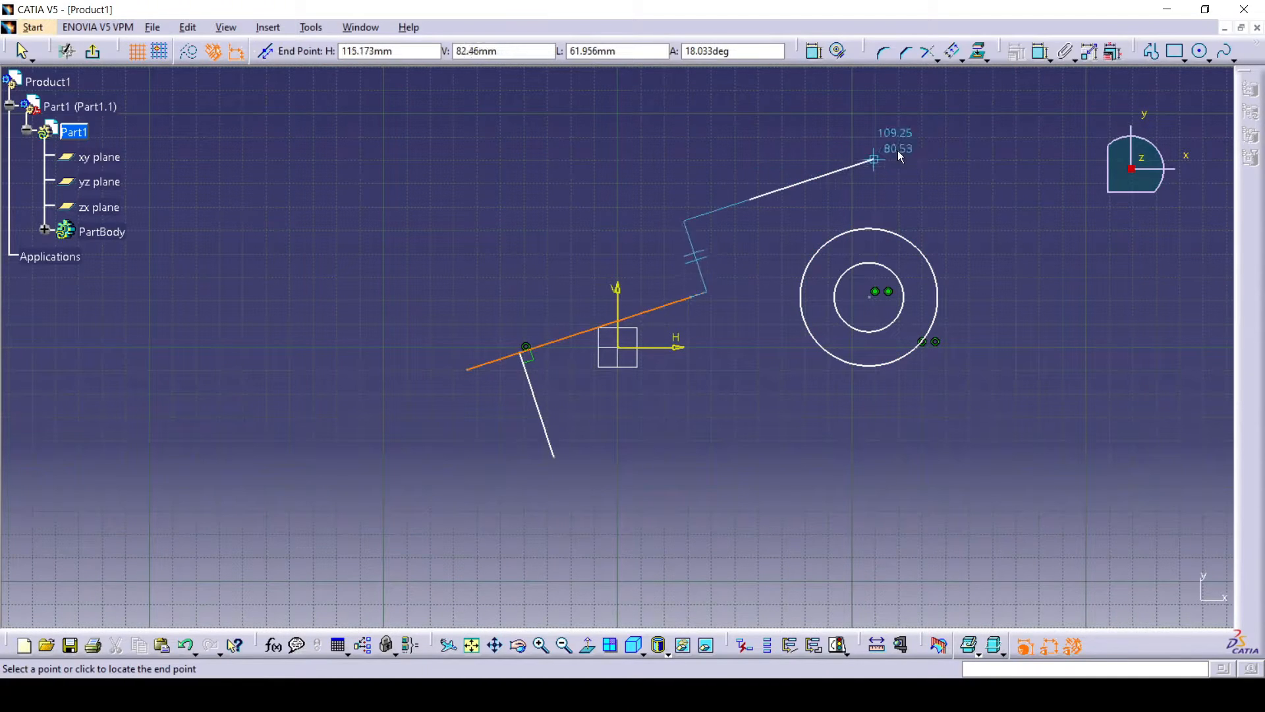
click(940, 138)
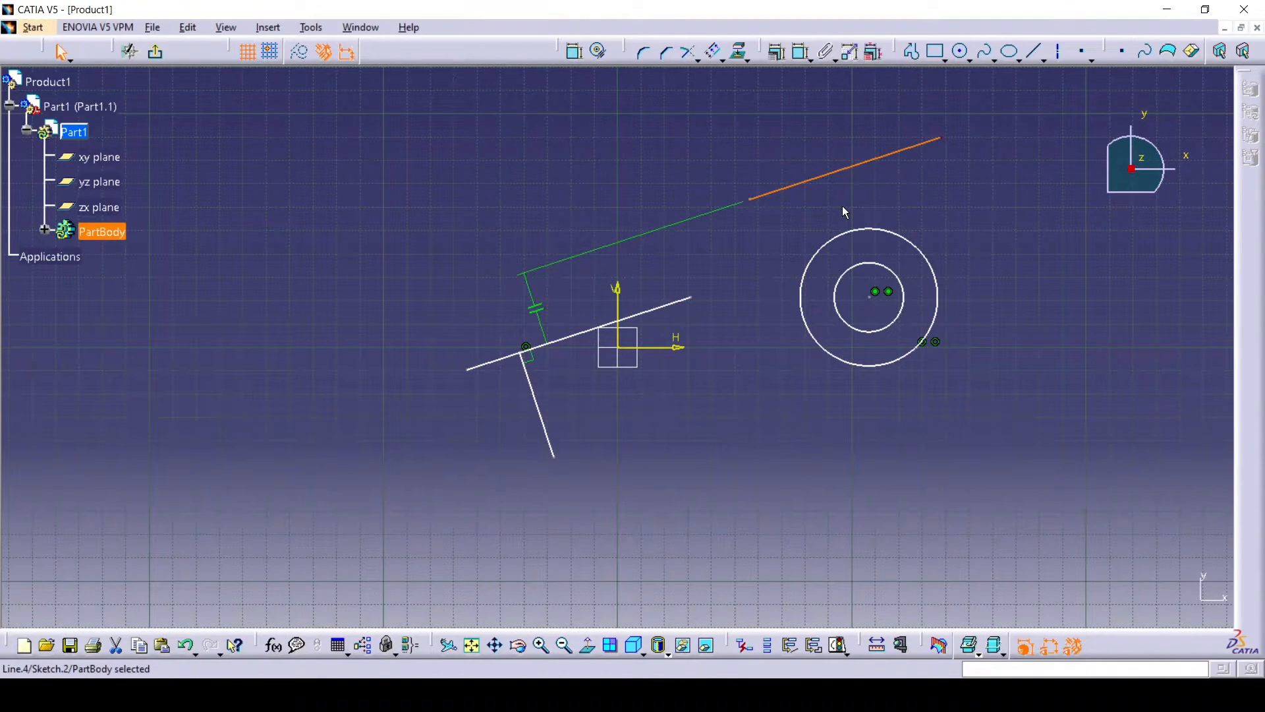
click(871, 222)
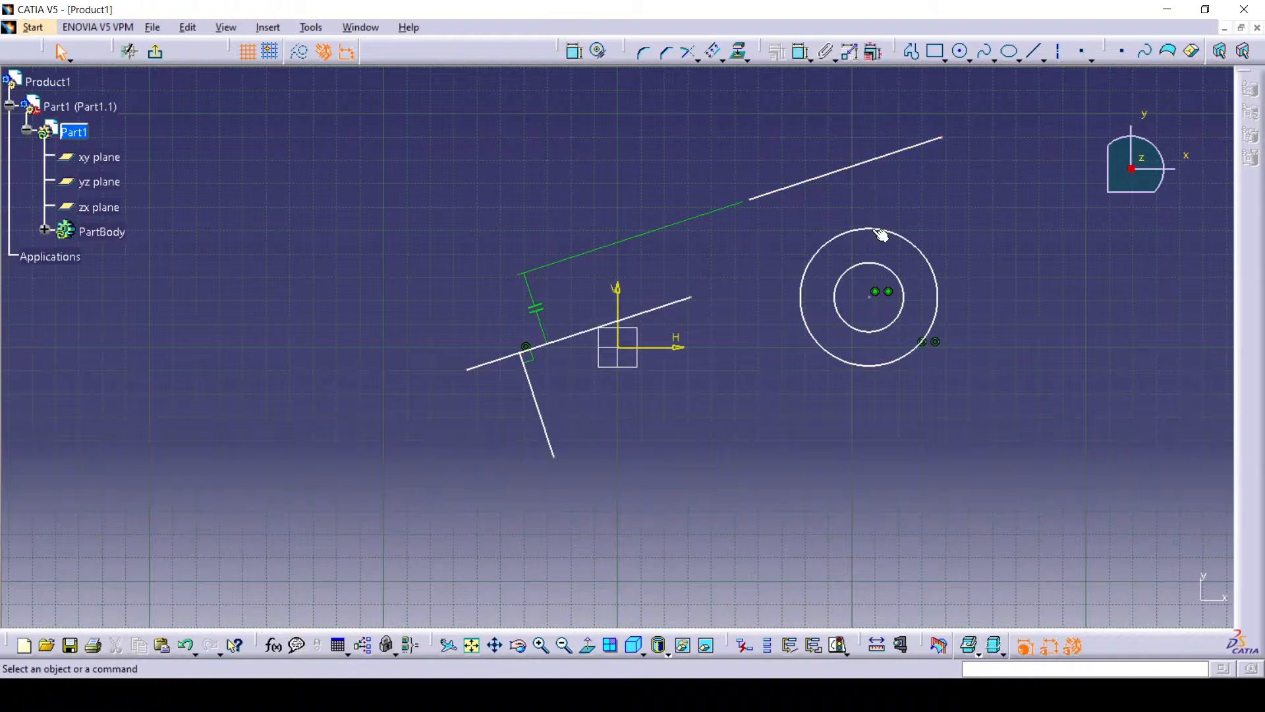
- Apply a Tangency constraint between the line above the circles and the outer circle
click(880, 157)
ctrl+click(869, 228)
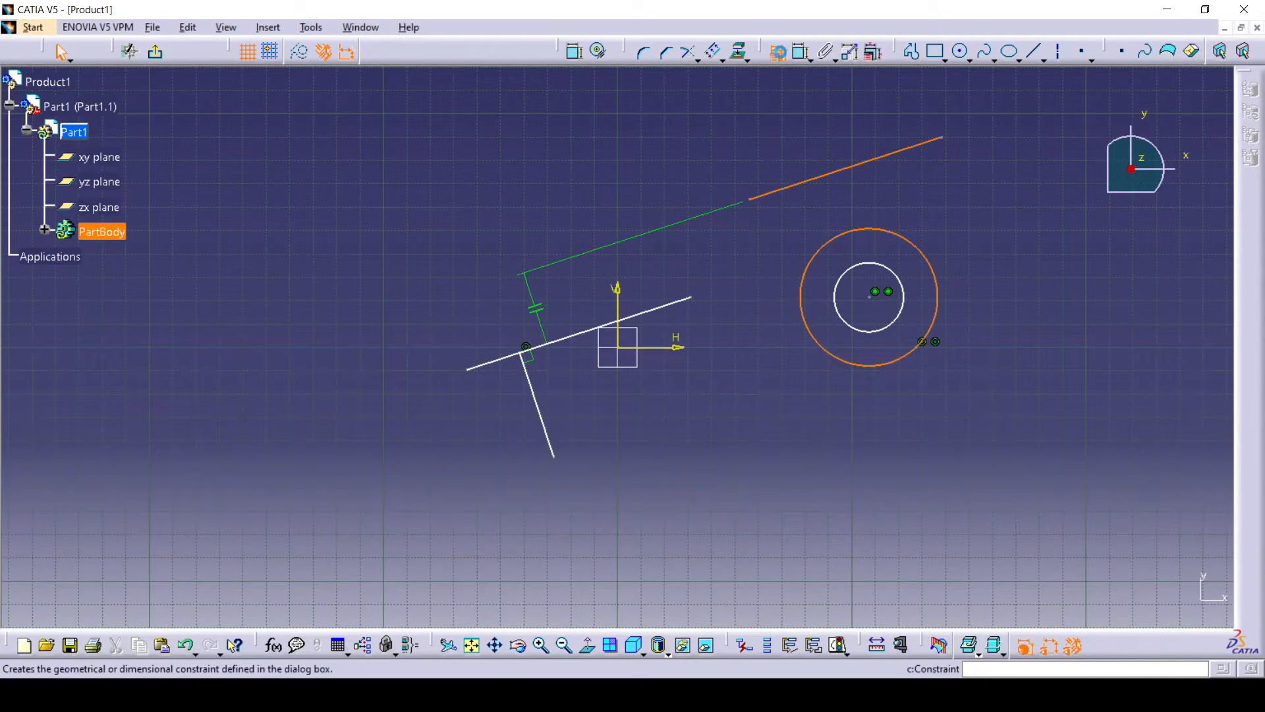
click(776, 51)
click(1142, 483)
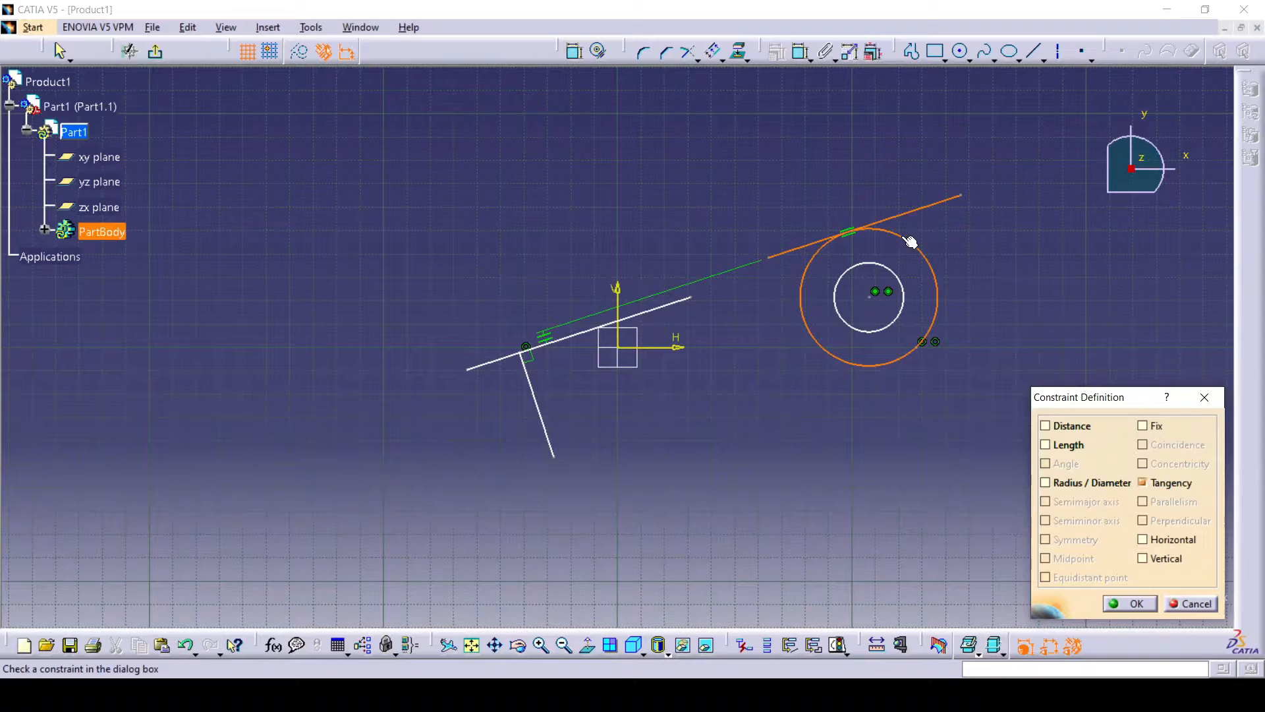
click(1120, 603)
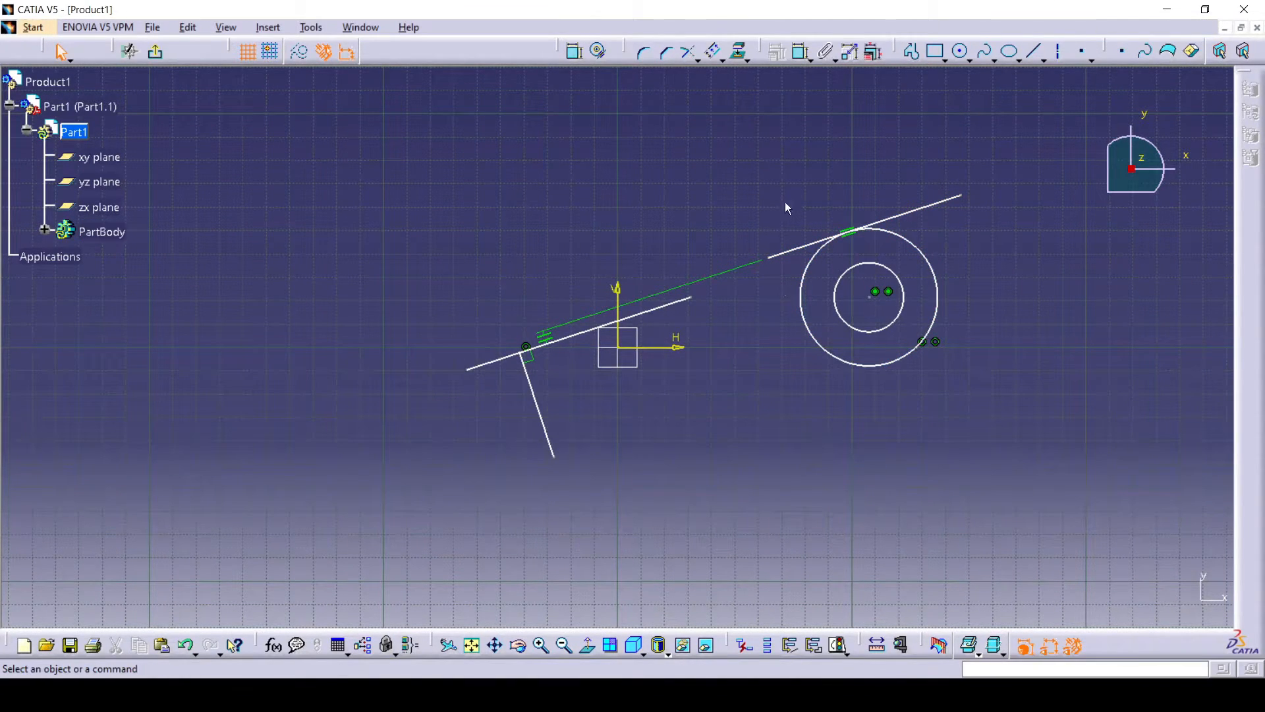
- Draw two separate slanted lines with different inclinations below the concentric circles
click(1034, 51)
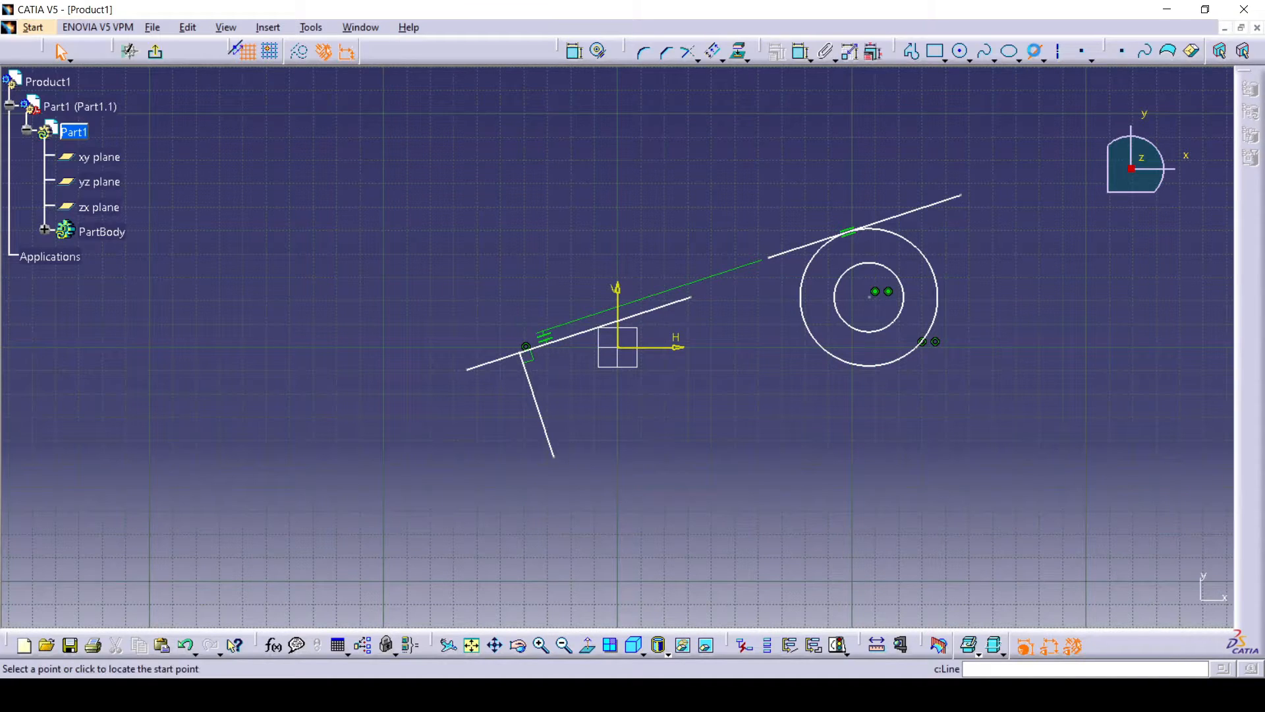
click(777, 529)
click(911, 467)
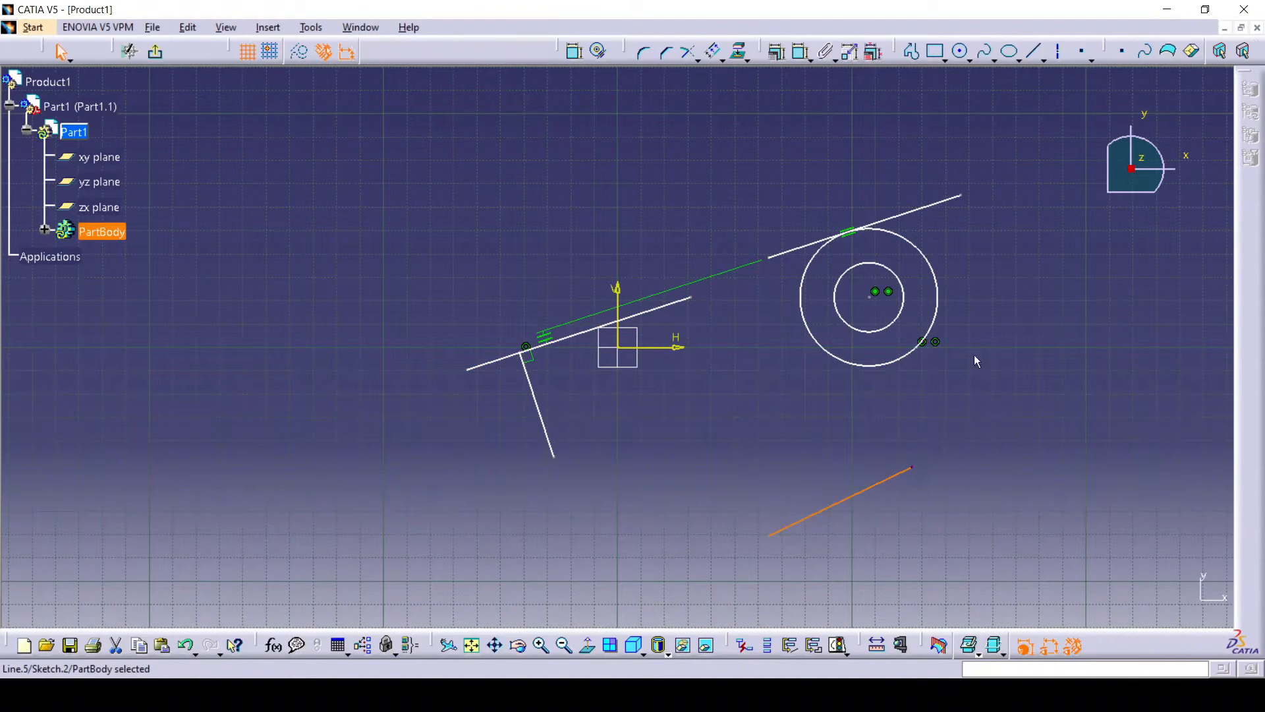
click(1033, 50)
click(899, 561)
click(978, 467)
- Apply a Parallelism constraint between the two slanted lines below the circles
ctrl+click(882, 481)
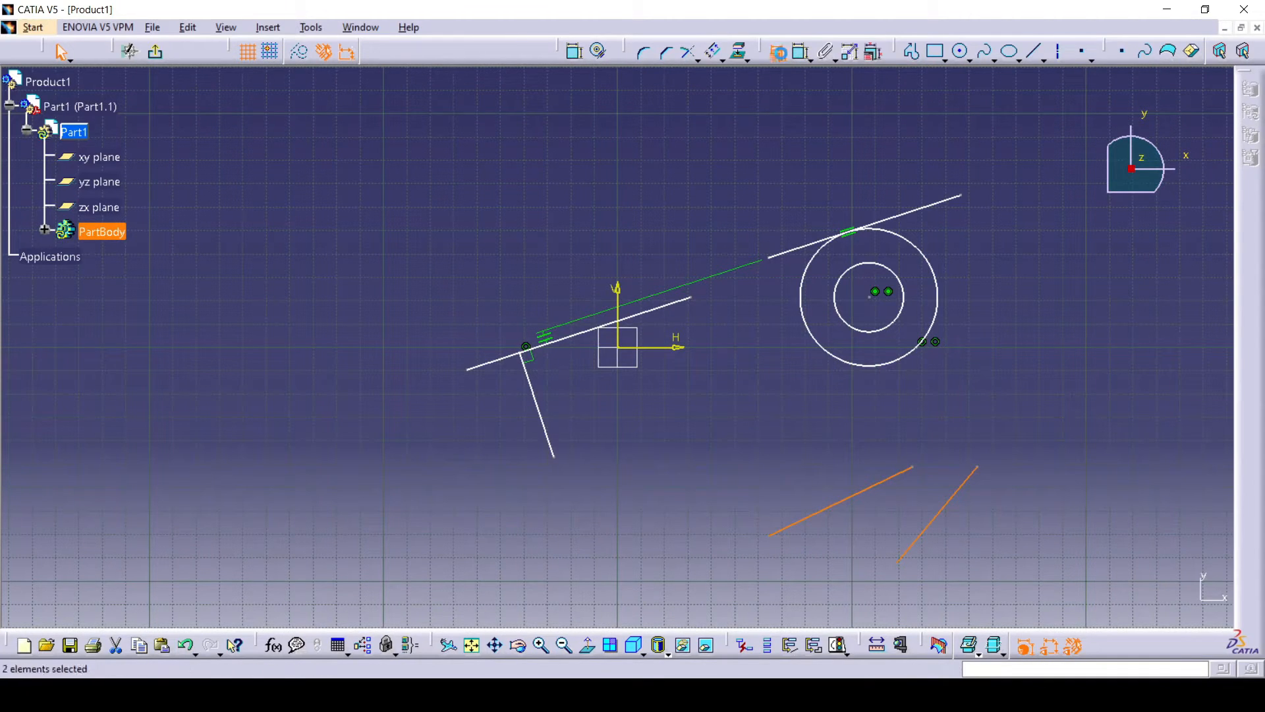
click(779, 52)
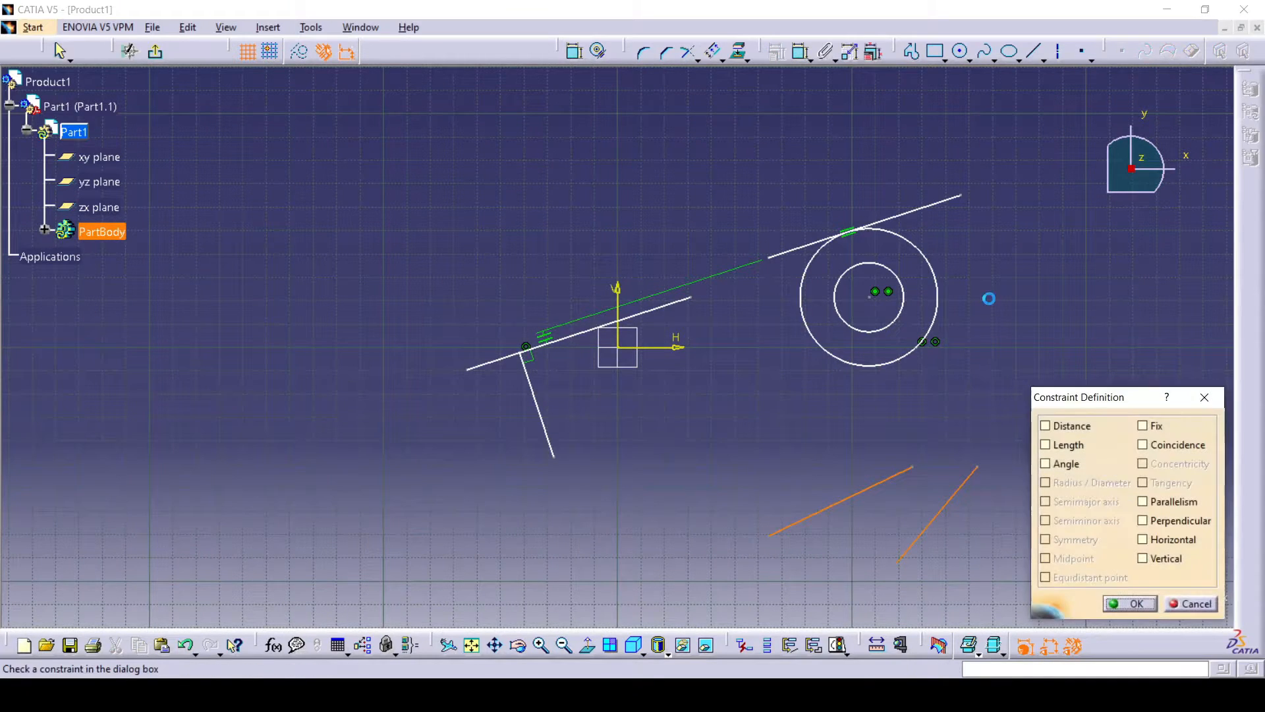
click(1144, 501)
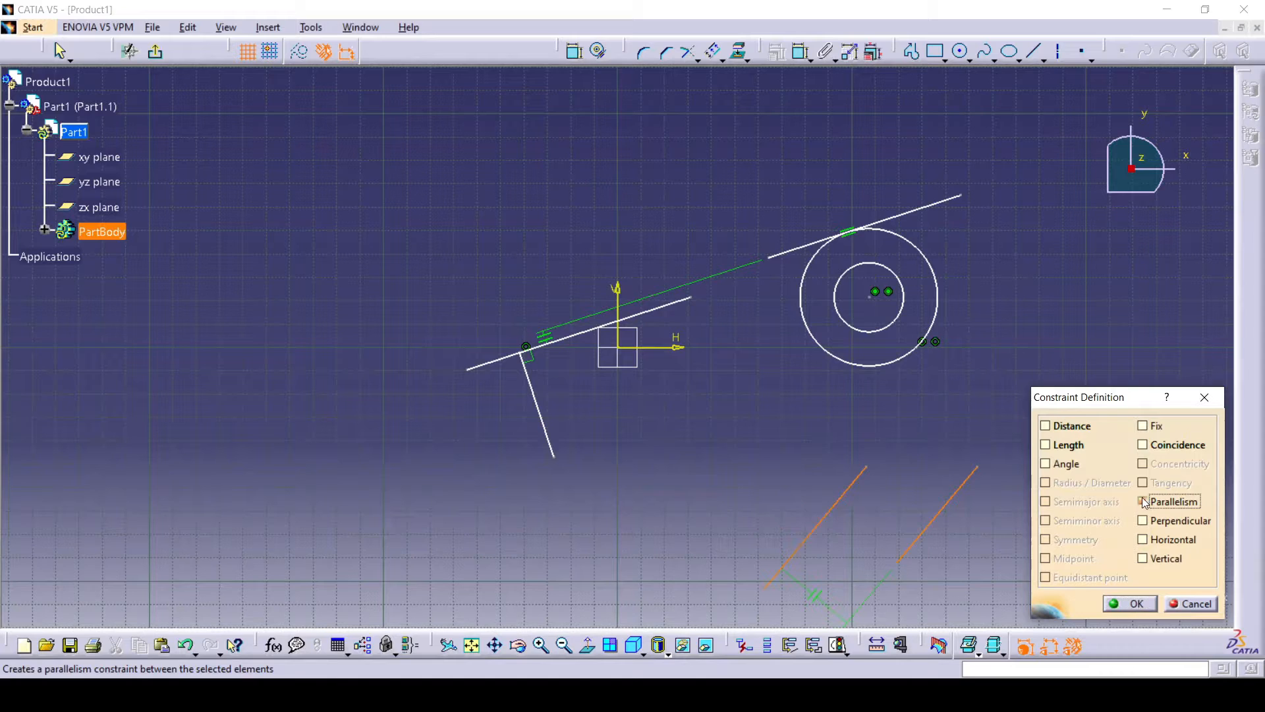
click(1127, 604)
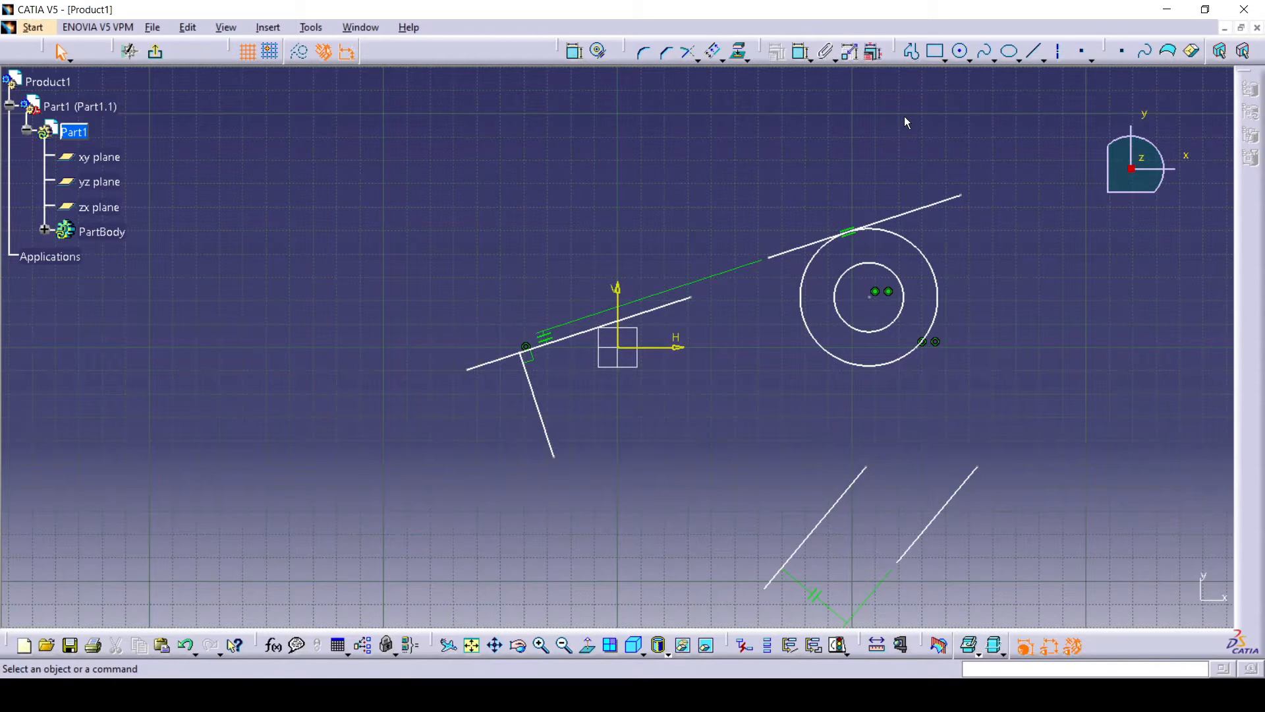
- Draw a rising slanted line and a nearly horizontal line below it, both on the negative H side of the origin
click(1033, 50)
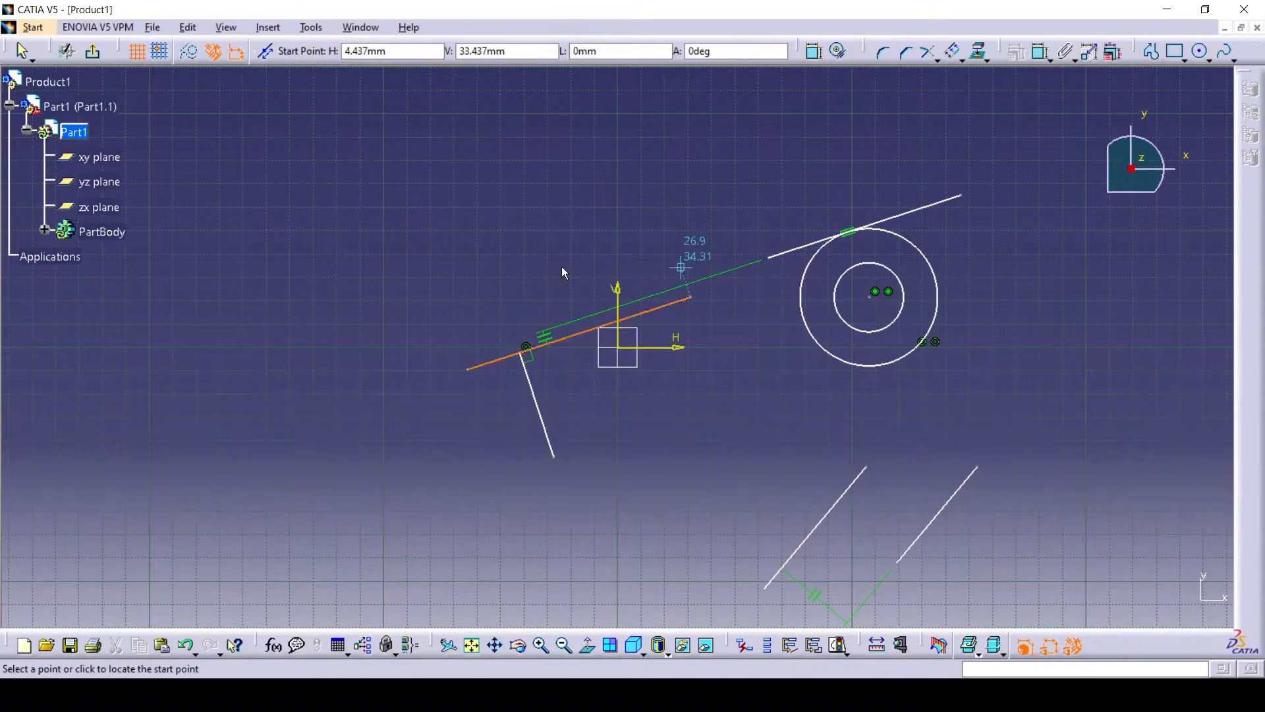
click(290, 324)
click(430, 253)
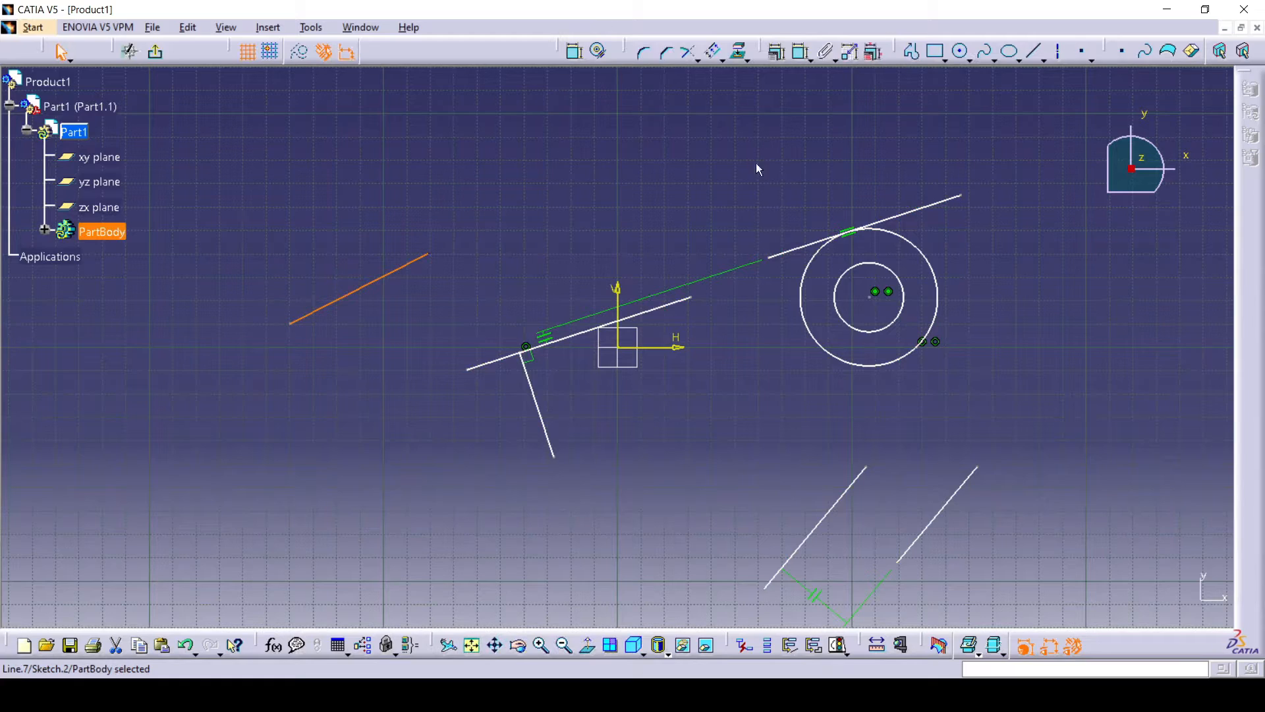
click(1033, 50)
click(389, 323)
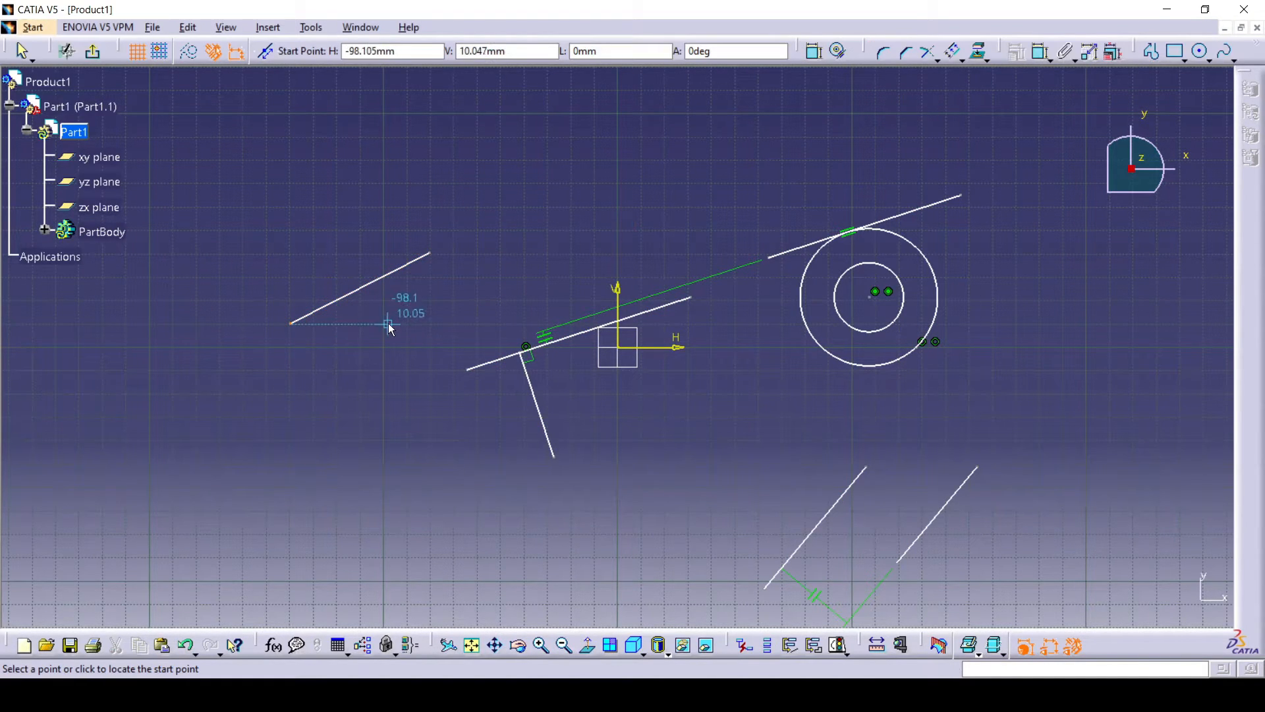
click(508, 317)
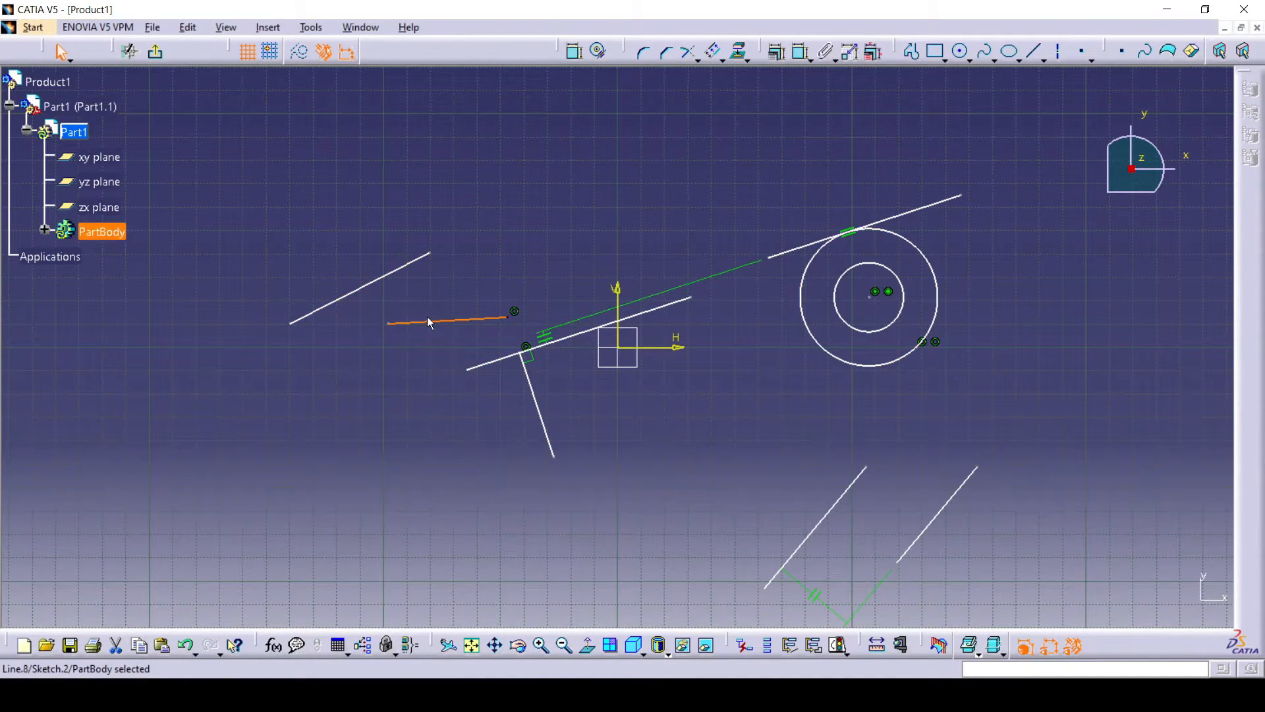
- Apply a Perpendicular constraint between the rising slanted line and the nearly horizontal line
ctrl+click(405, 266)
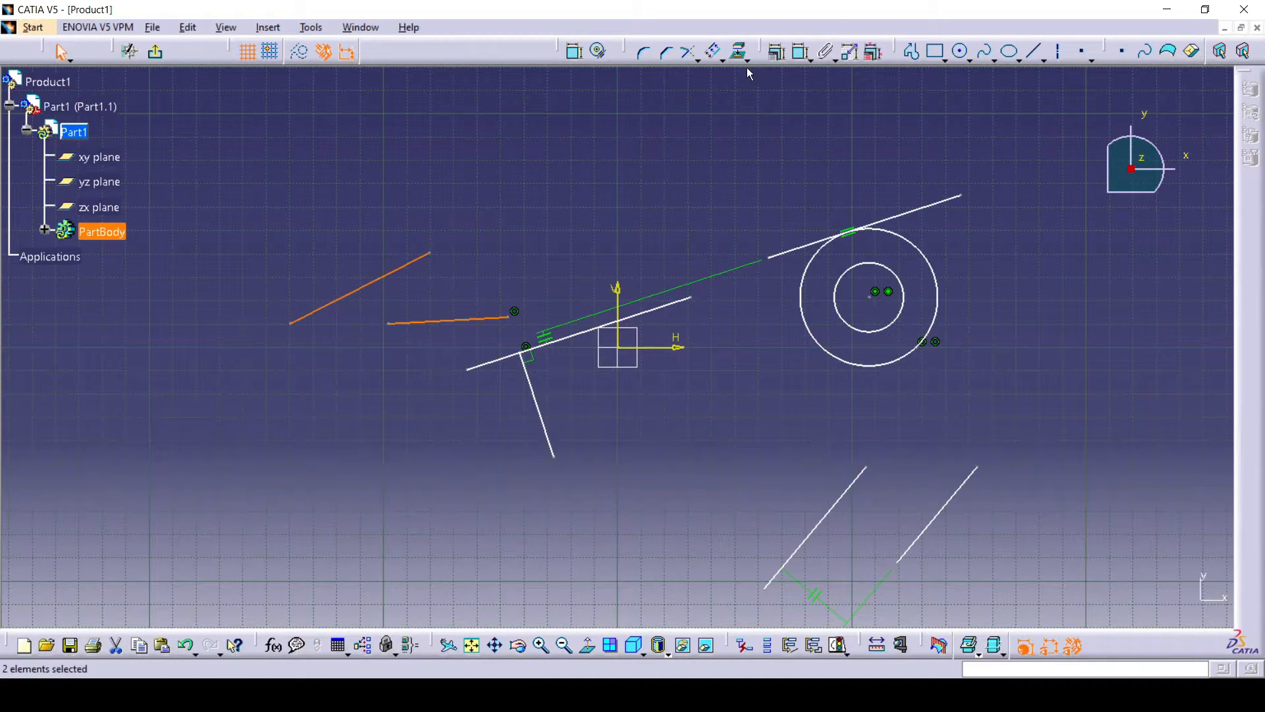
click(779, 51)
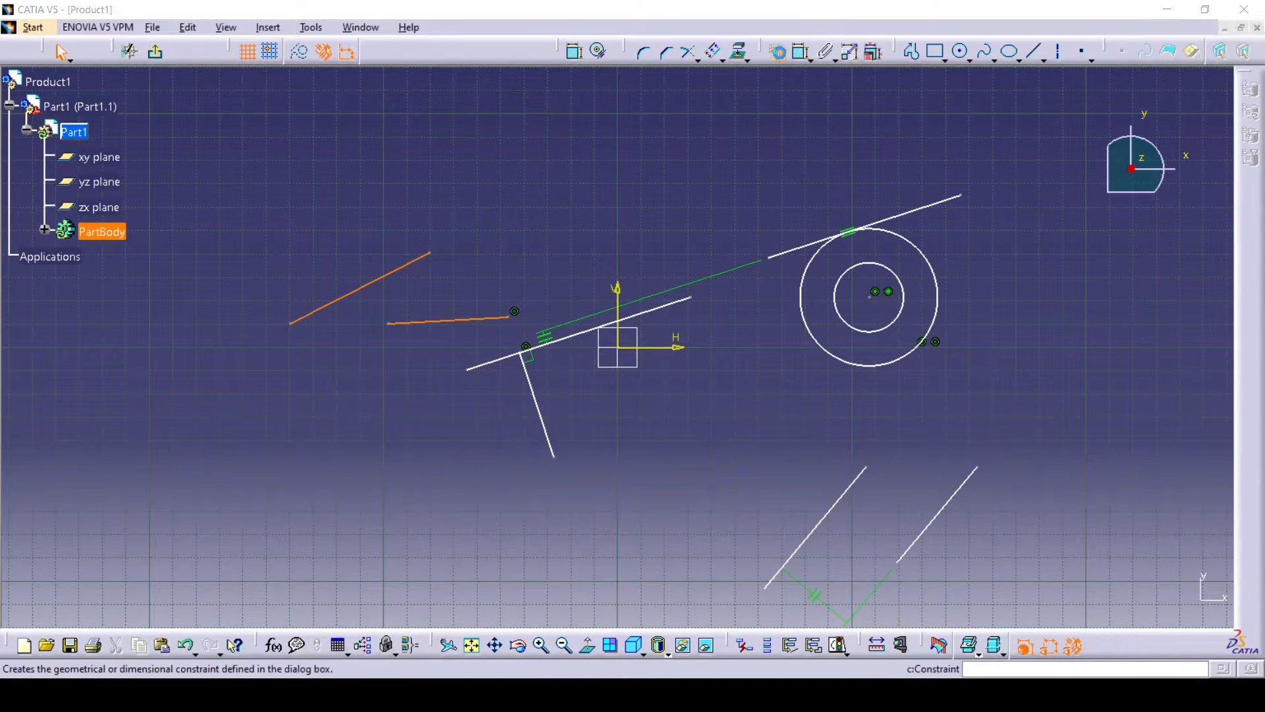
click(1144, 520)
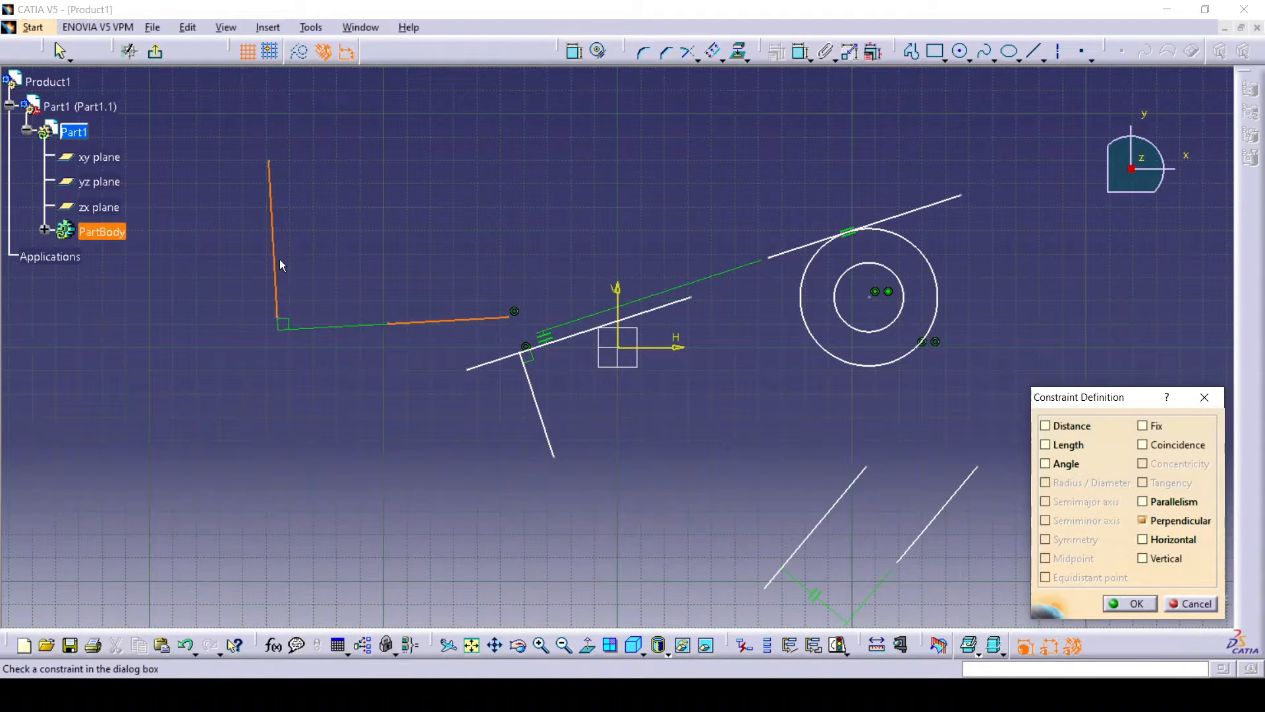
click(1122, 600)
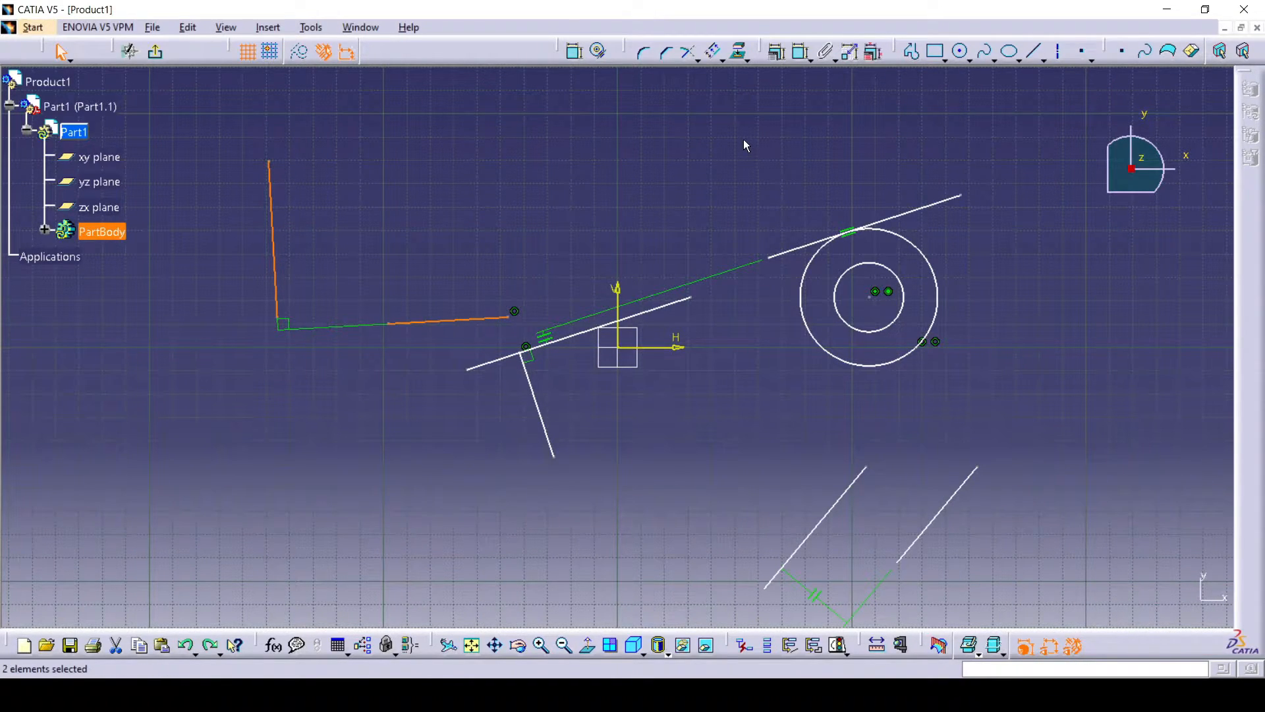
- Review the constraint types available for the two perpendicular lines, leave them unchanged and clear the selection
click(777, 58)
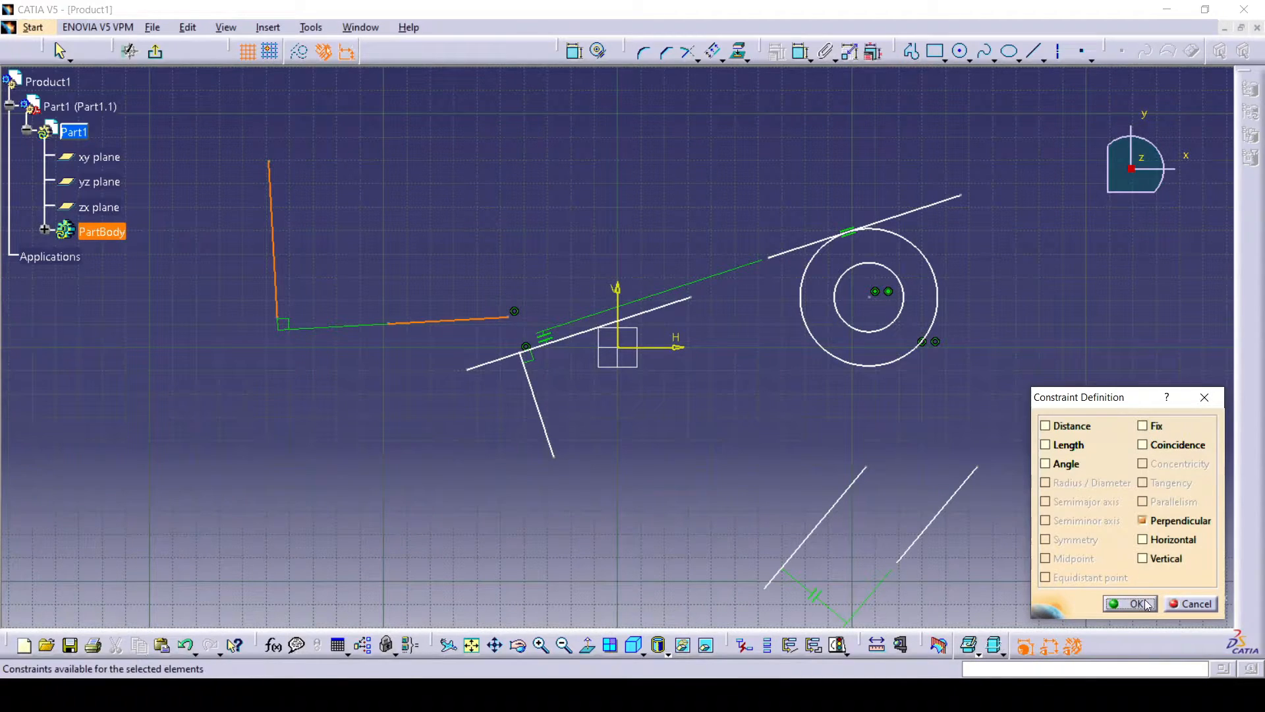
click(1190, 604)
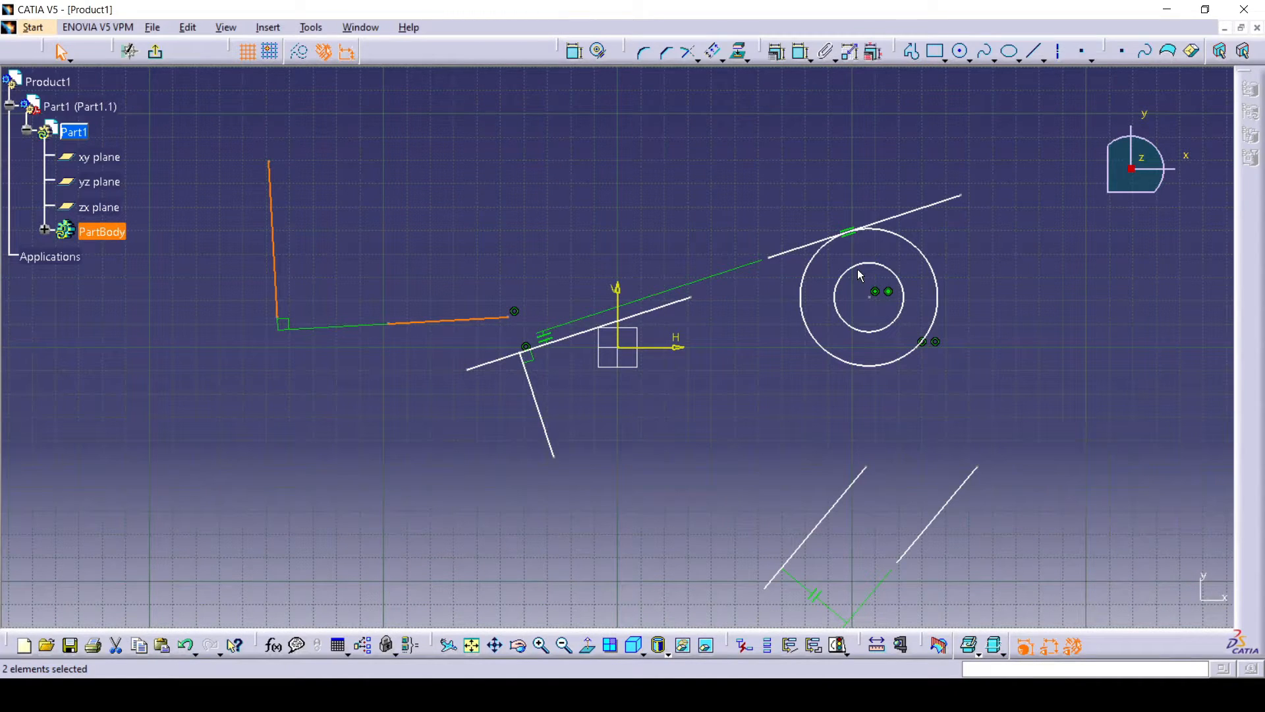
click(225, 116)
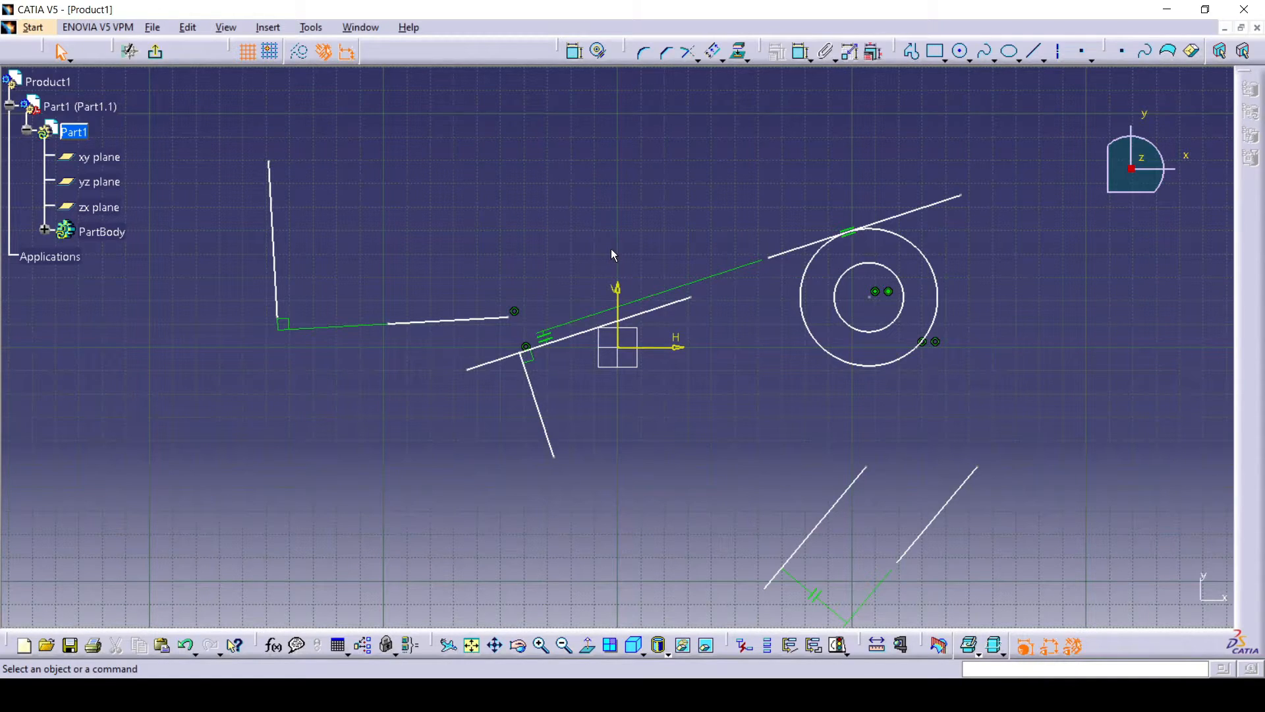
- Show the sketch in isometric view, then rotate it about the z axis and shift it with the compass
click(634, 647)
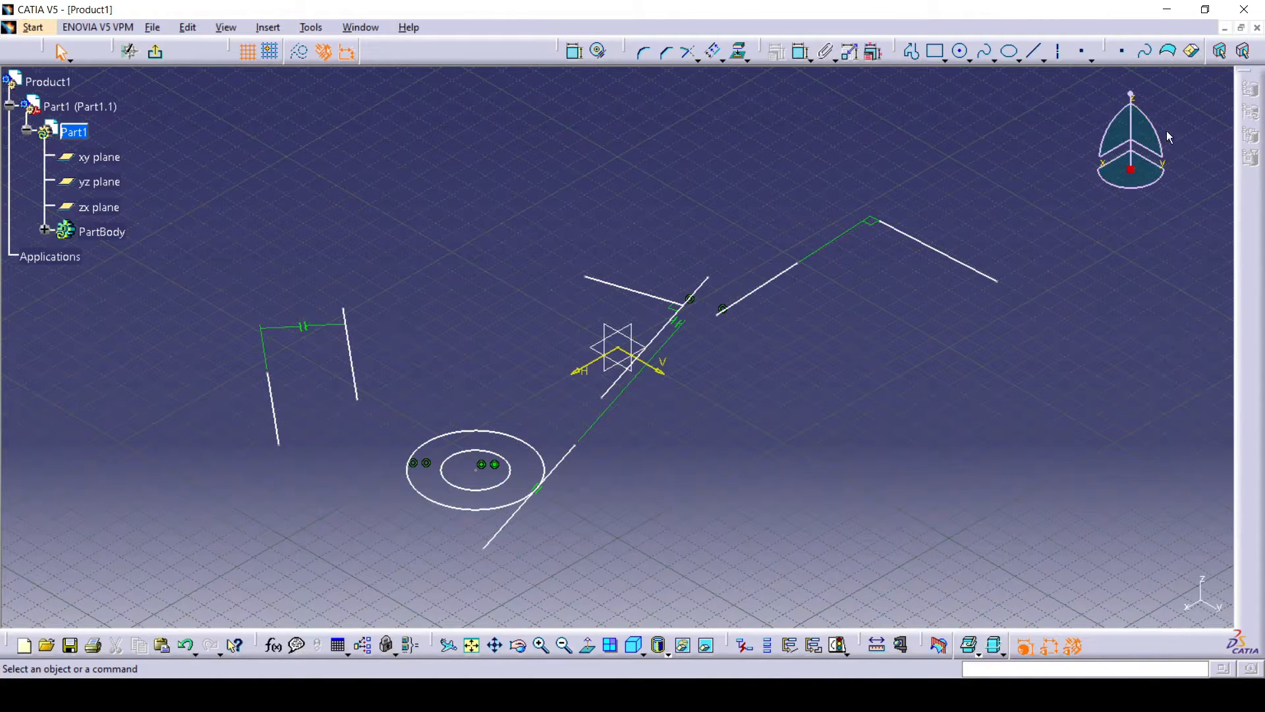
mouse_move(745, 366)
middle_down()
mouse_move(773, 336)
mouse_move(761, 358)
mouse_move(692, 396)
mouse_move(756, 373)
mouse_move(765, 333)
mouse_move(765, 365)
middle_up()
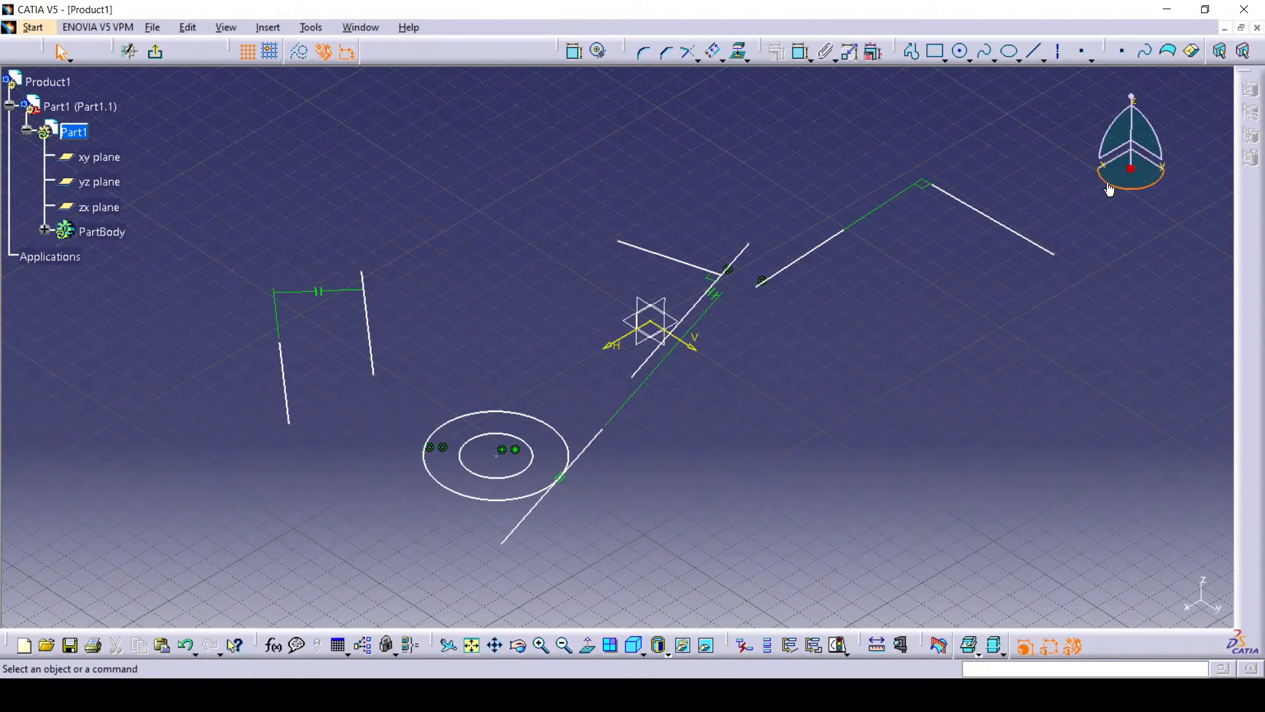
mouse_move(1108, 188)
mouse_down()
mouse_move(1128, 186)
mouse_move(1099, 184)
mouse_up()
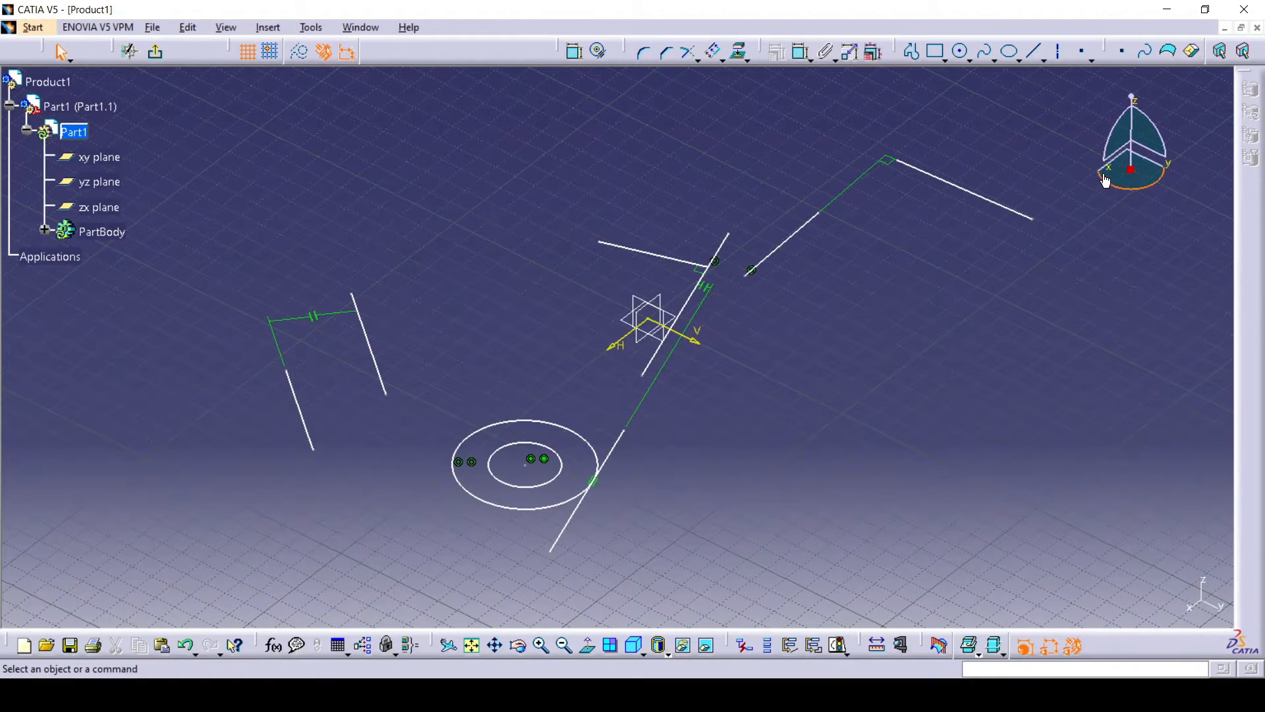
mouse_move(1113, 160)
mouse_down()
mouse_move(1134, 151)
mouse_move(1102, 176)
mouse_move(1137, 149)
mouse_move(1112, 173)
mouse_move(1139, 165)
mouse_move(1130, 128)
mouse_move(1118, 142)
mouse_up()
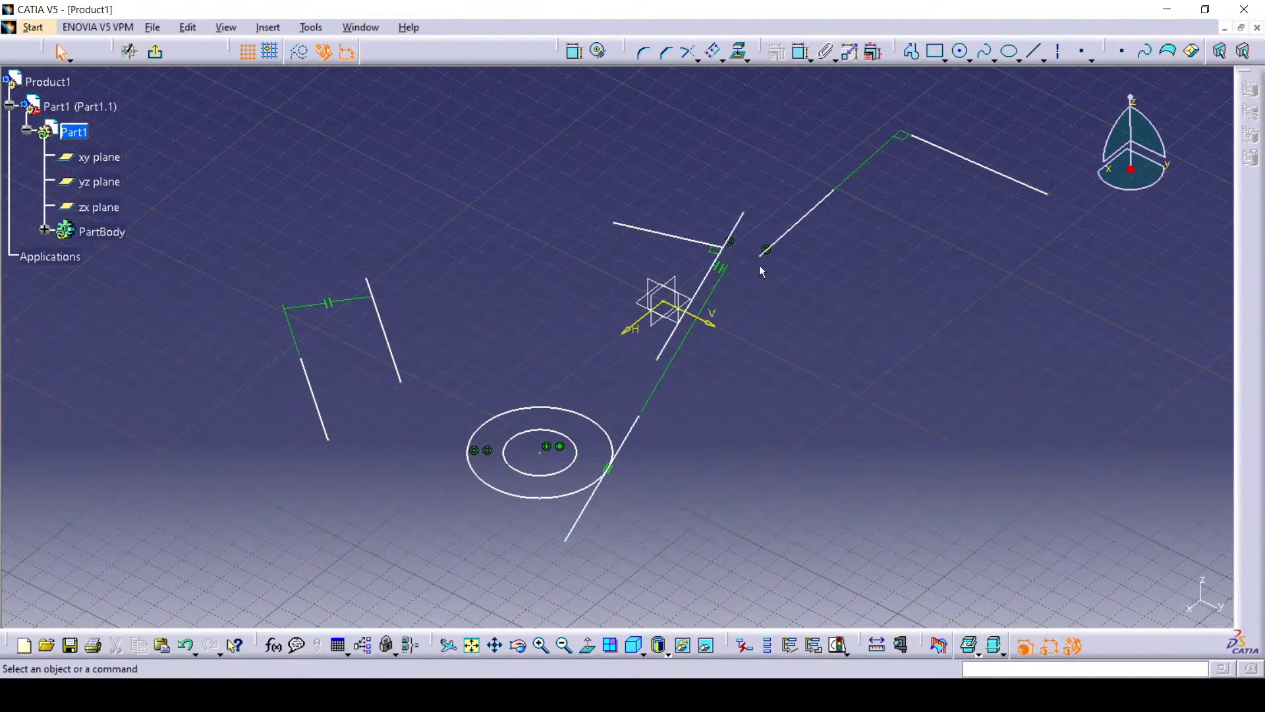
- Rotate the view, return to a view normal to the sketch plane and delete all existing sketch geometry
mouse_move(1131, 98)
mouse_down()
mouse_move(1140, 129)
mouse_move(1148, 84)
mouse_move(1124, 79)
mouse_move(1116, 99)
mouse_move(1138, 96)
mouse_up()
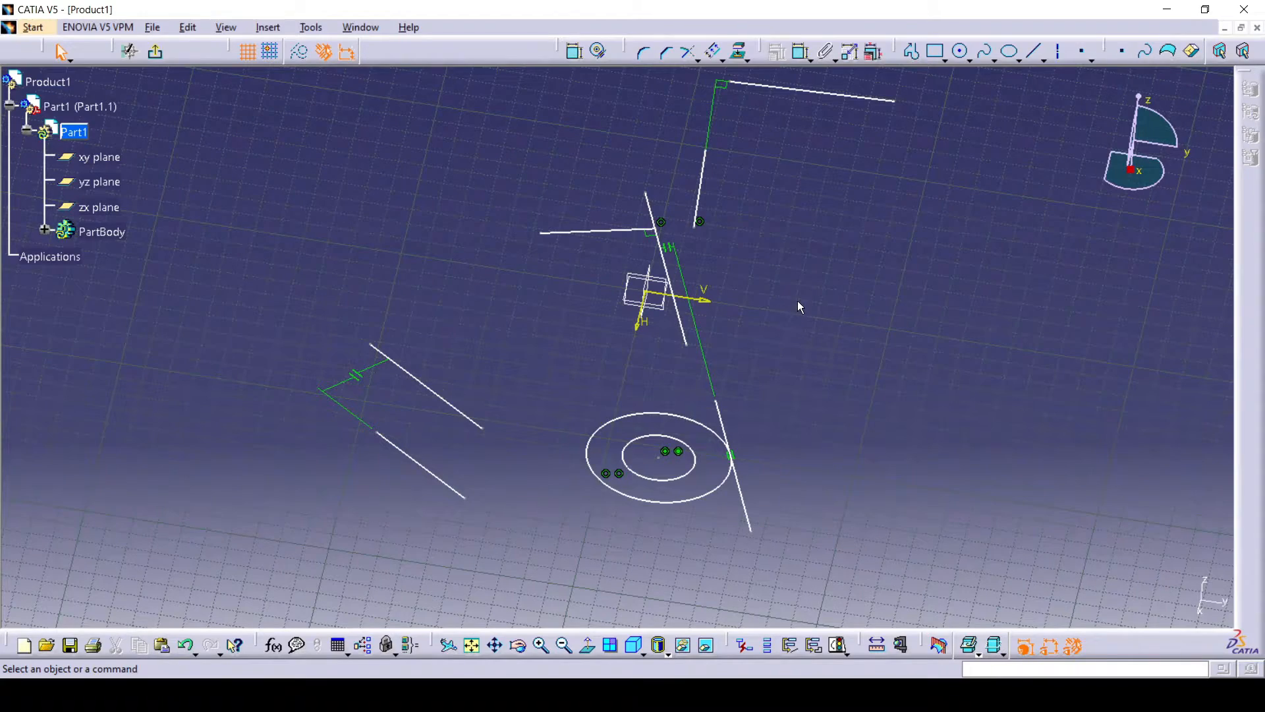
mouse_move(781, 325)
middle_down()
mouse_move(814, 306)
mouse_move(860, 329)
mouse_move(765, 393)
middle_up()
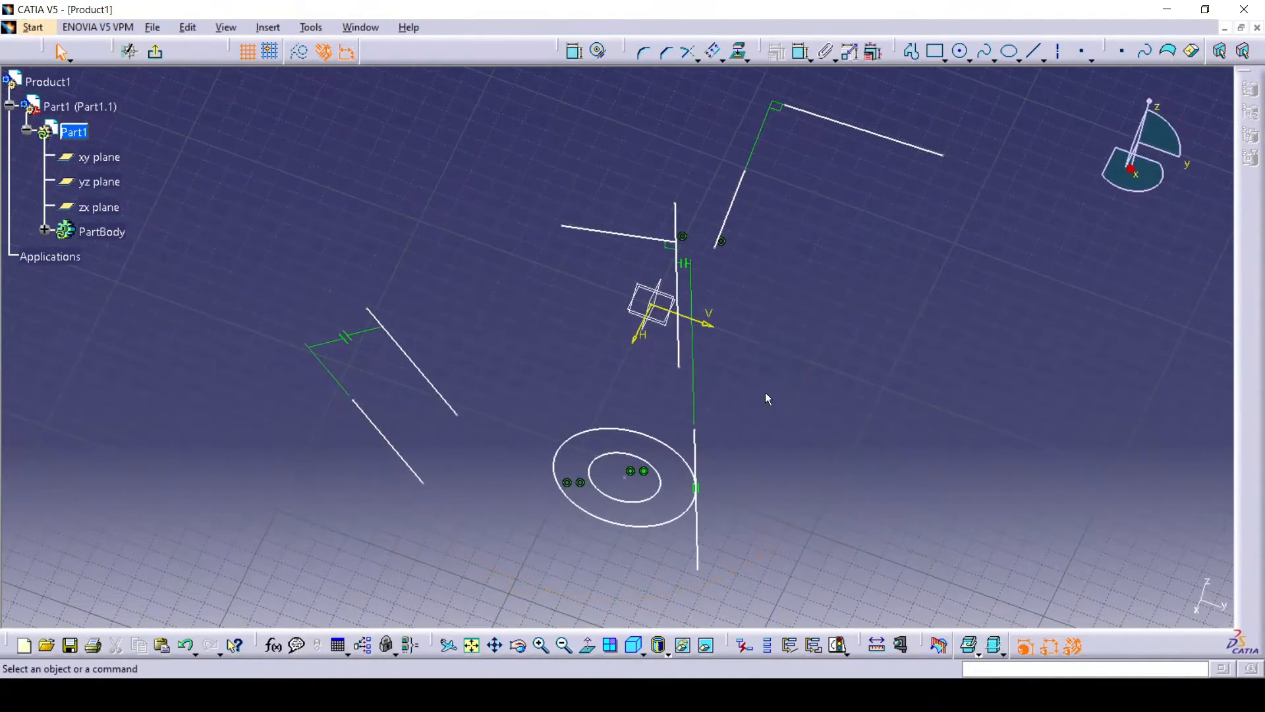
click(587, 646)
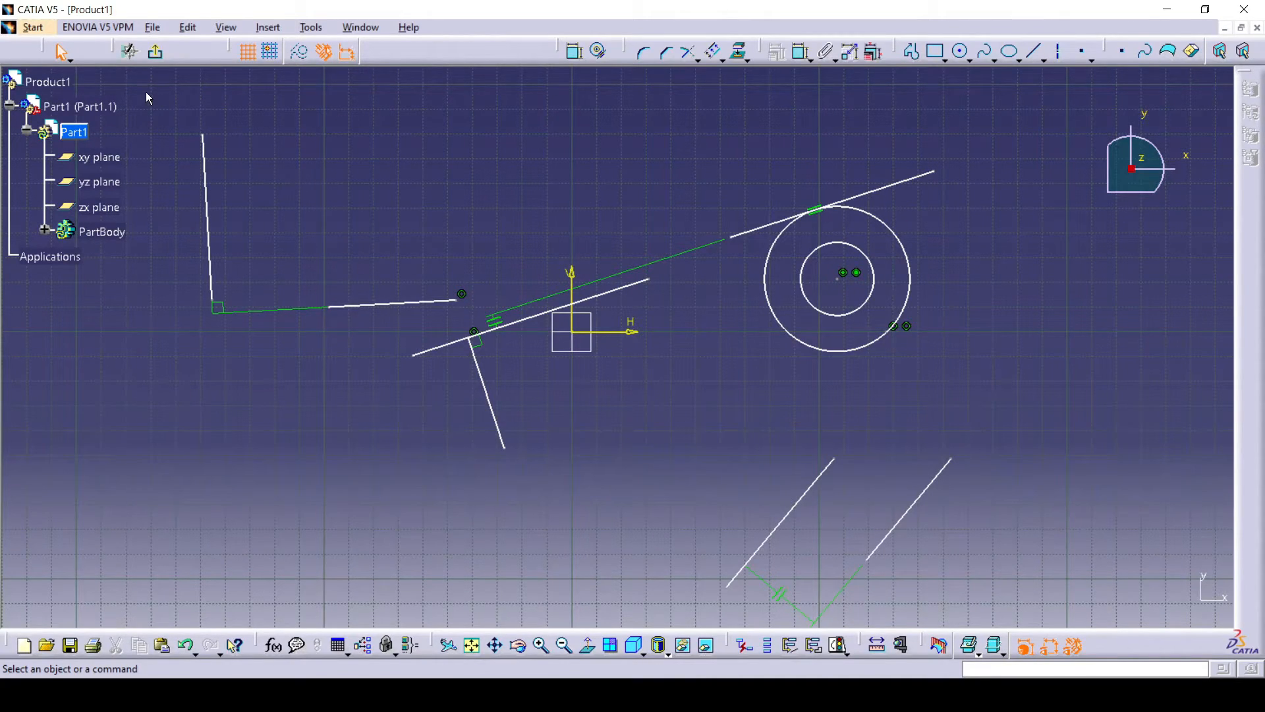
mouse_move(163, 98)
mouse_down()
mouse_move(753, 494)
mouse_move(991, 602)
mouse_up()
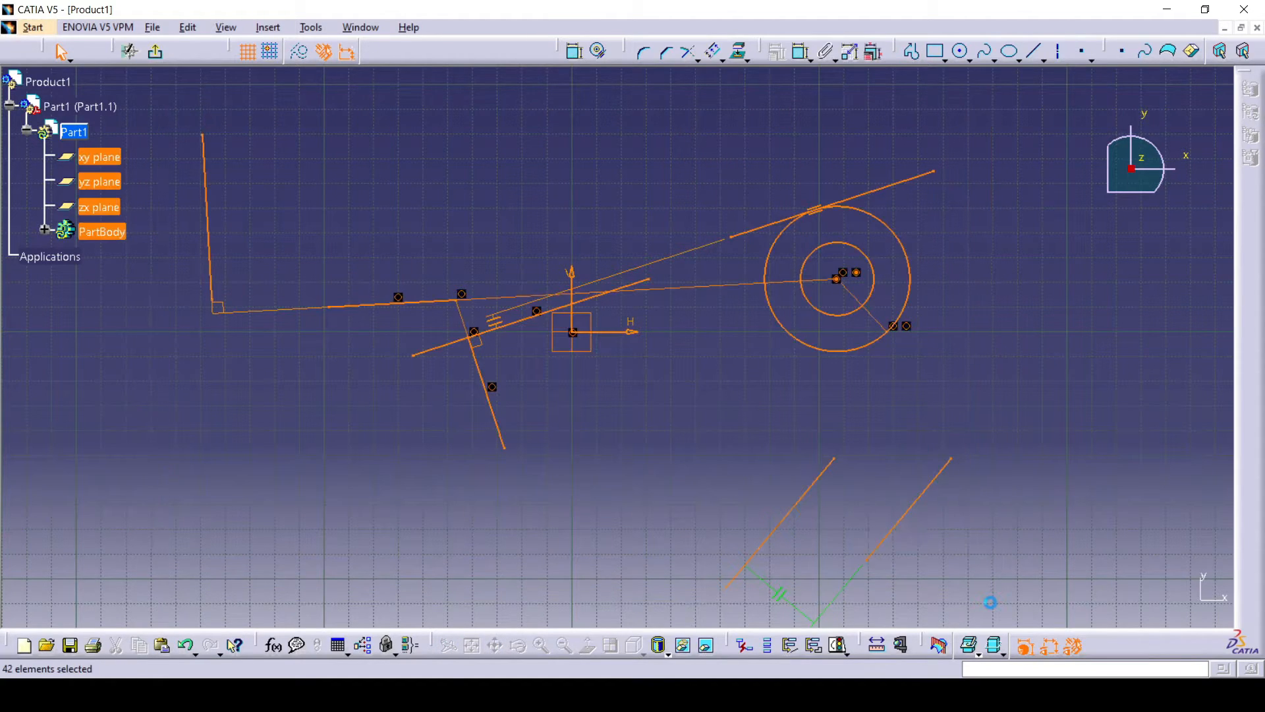
key(Delete)
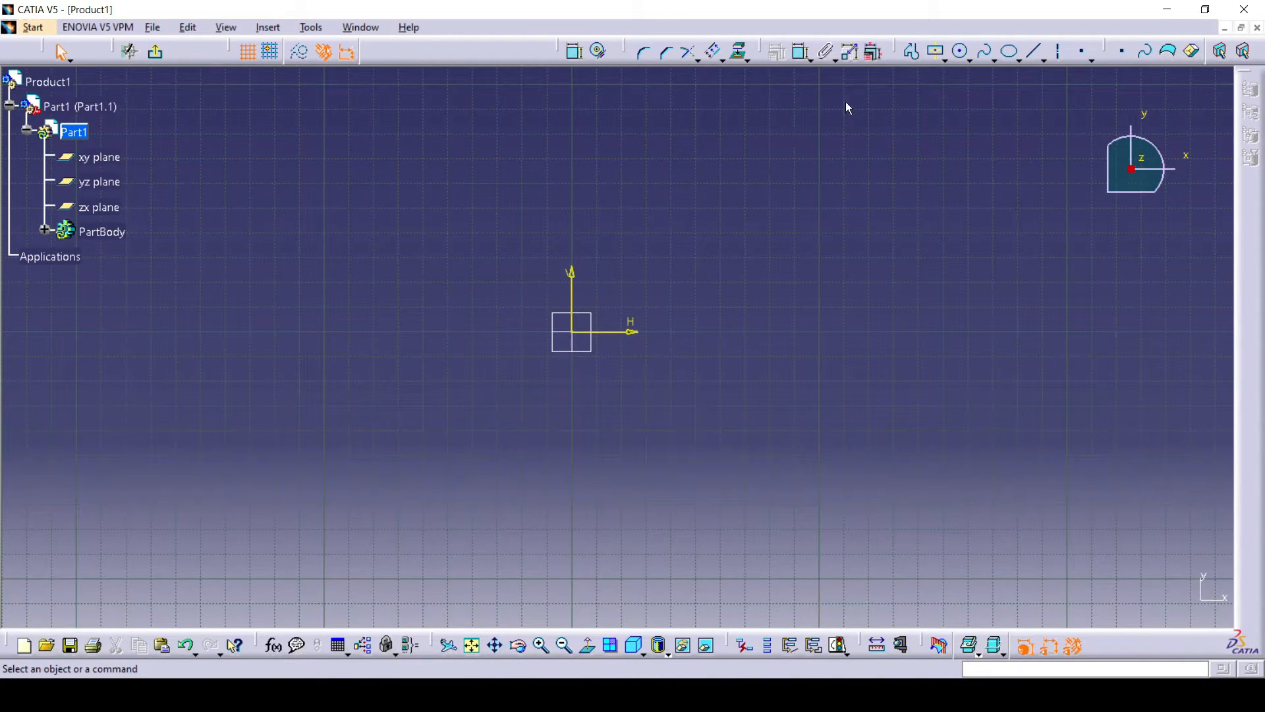
- Draw a centered rectangle about the sketch origin and exit the sketch
click(938, 57)
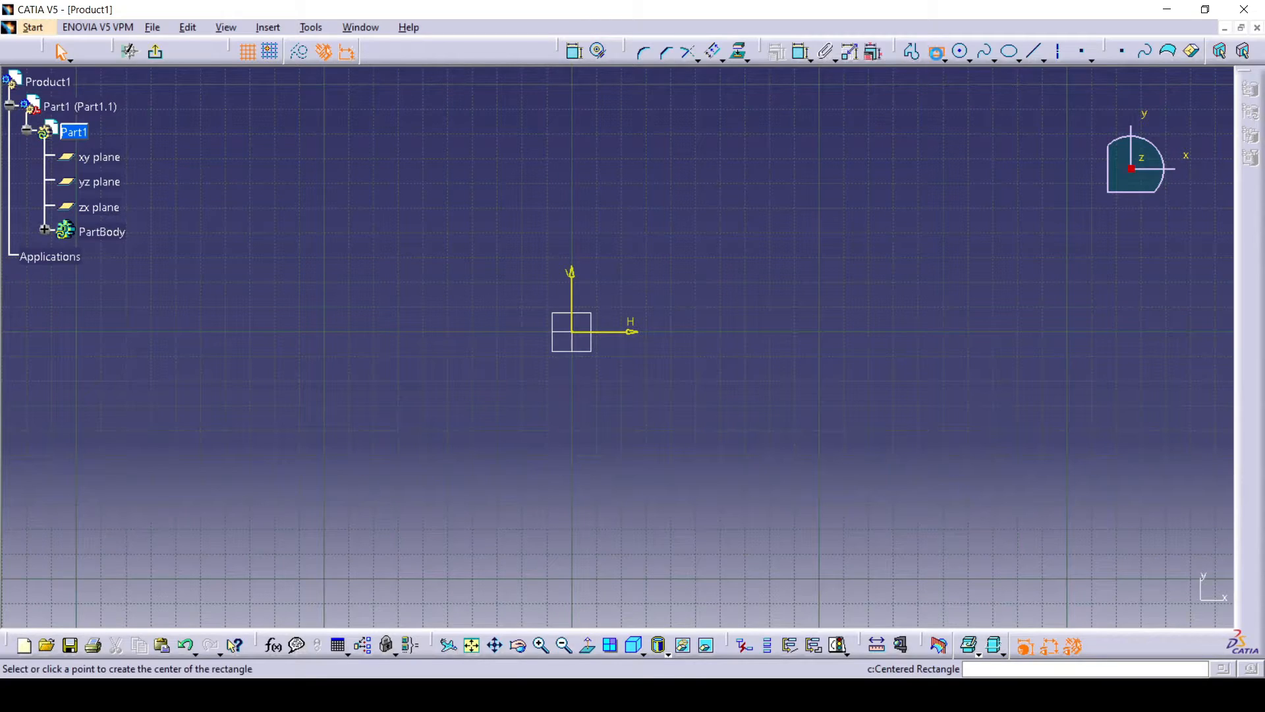
click(573, 335)
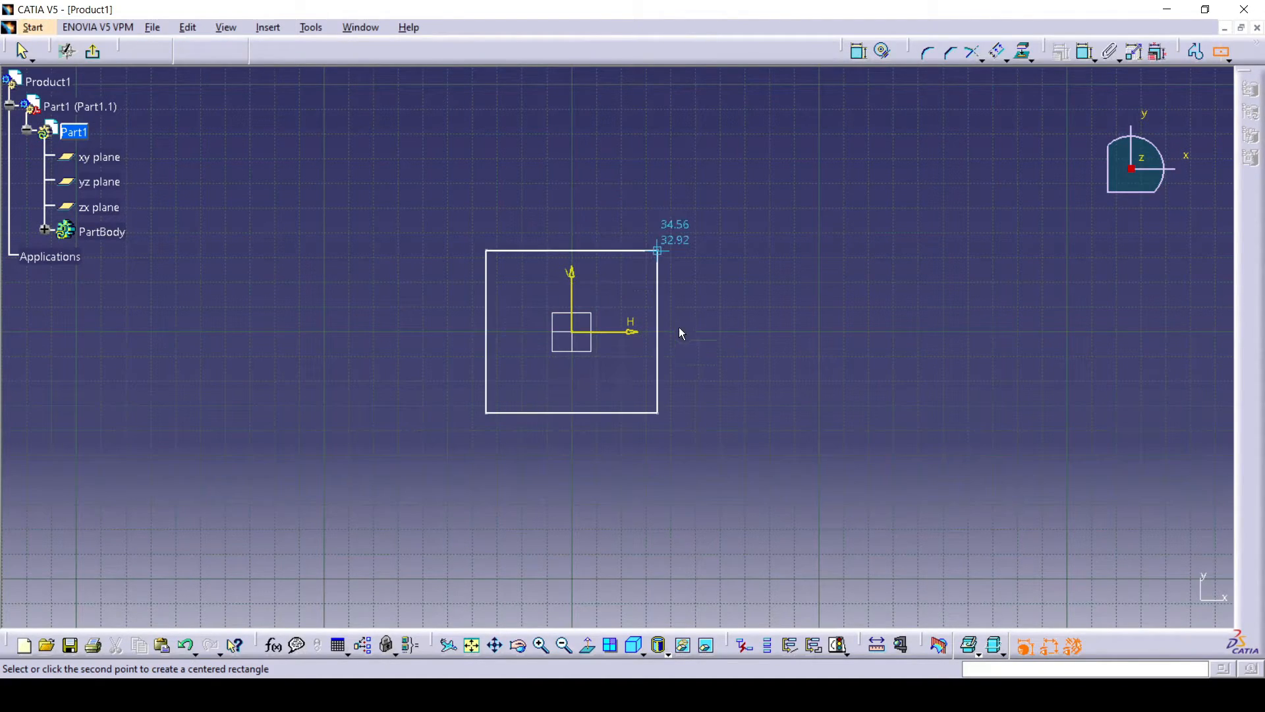
click(725, 452)
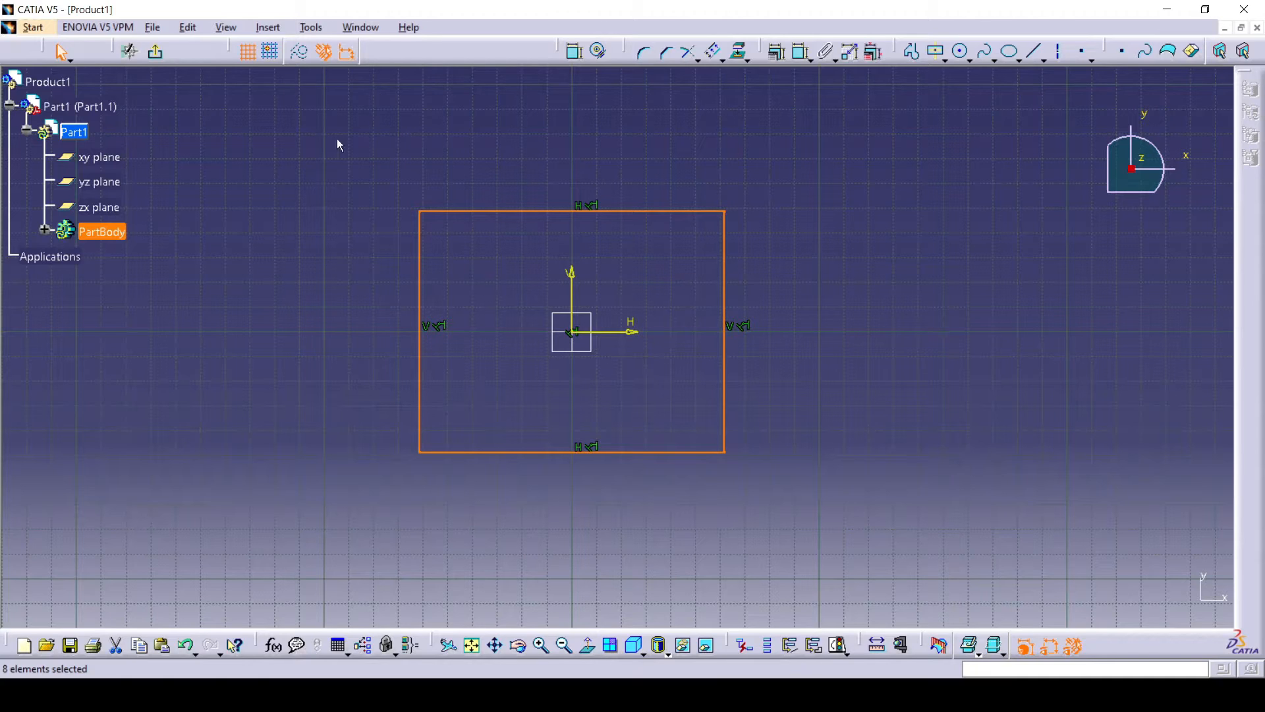
click(158, 55)
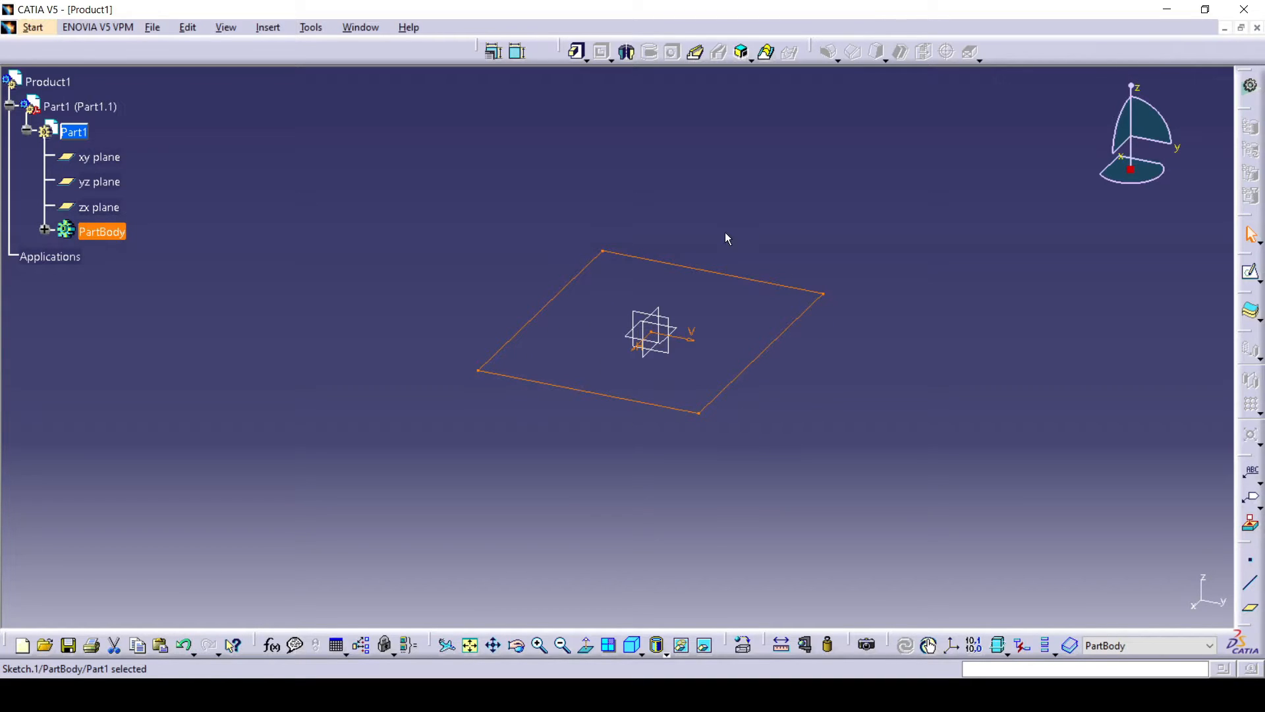
- Extrude the rectangle sketch into a block with a Pad 50 mm long, previewing it before accepting
click(578, 58)
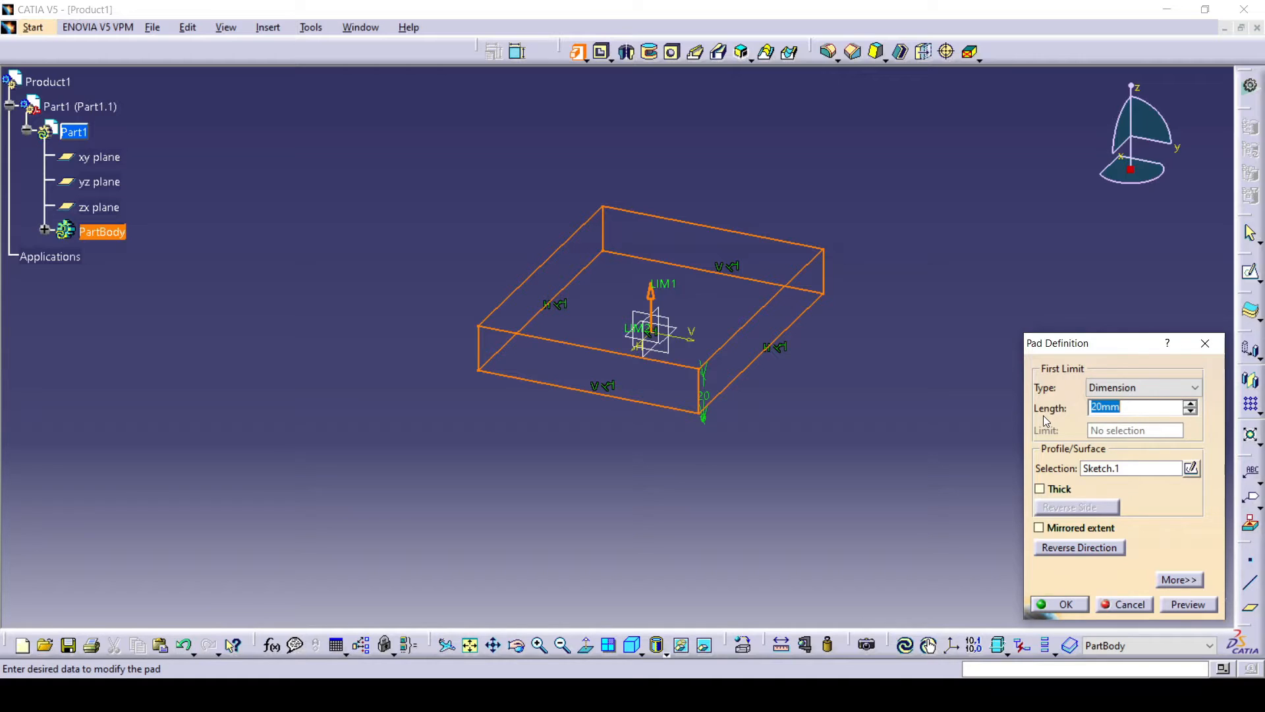
click(1191, 404)
click(1190, 404)
click(1190, 403)
click(1191, 404)
click(1191, 404)
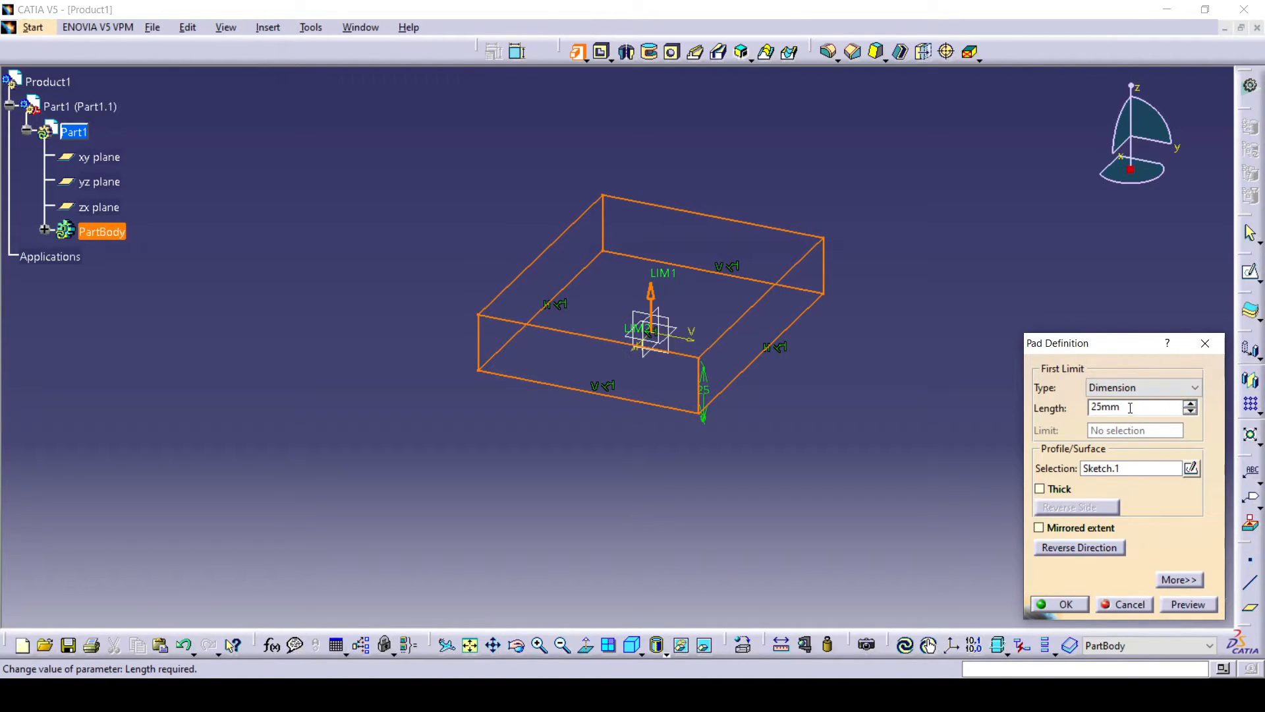
double_click(1124, 408)
text(50)
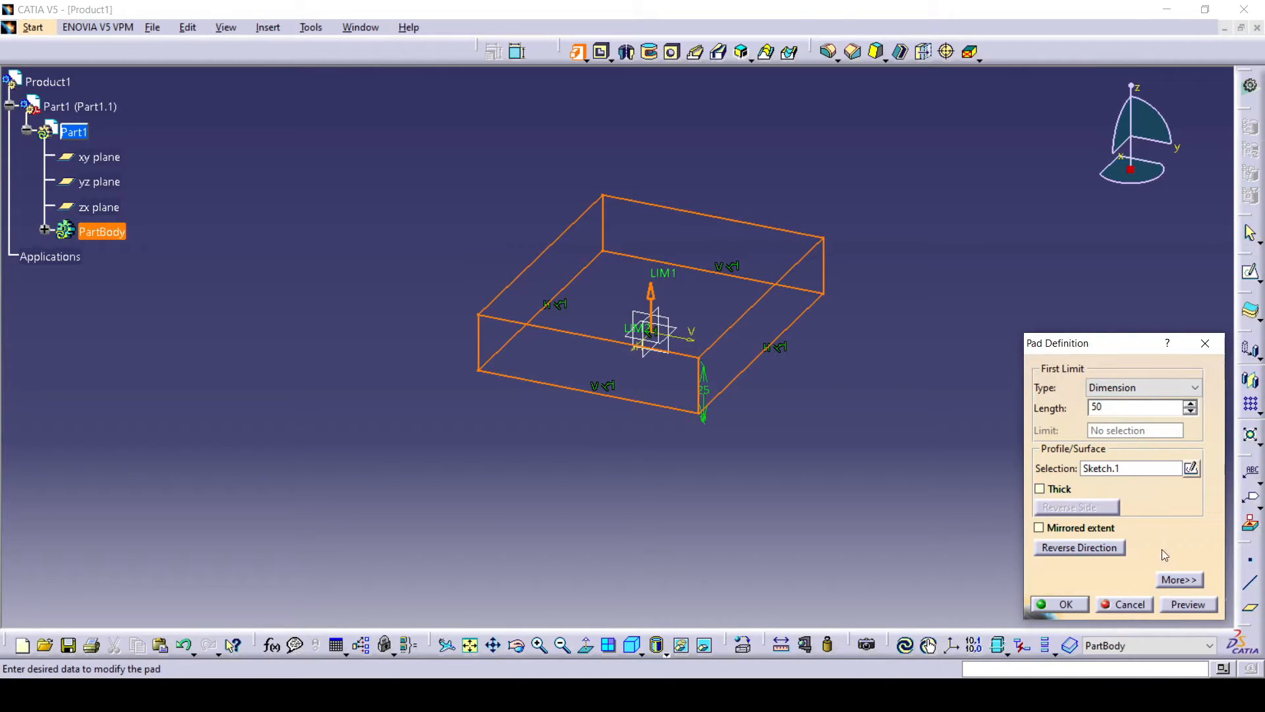
click(1183, 607)
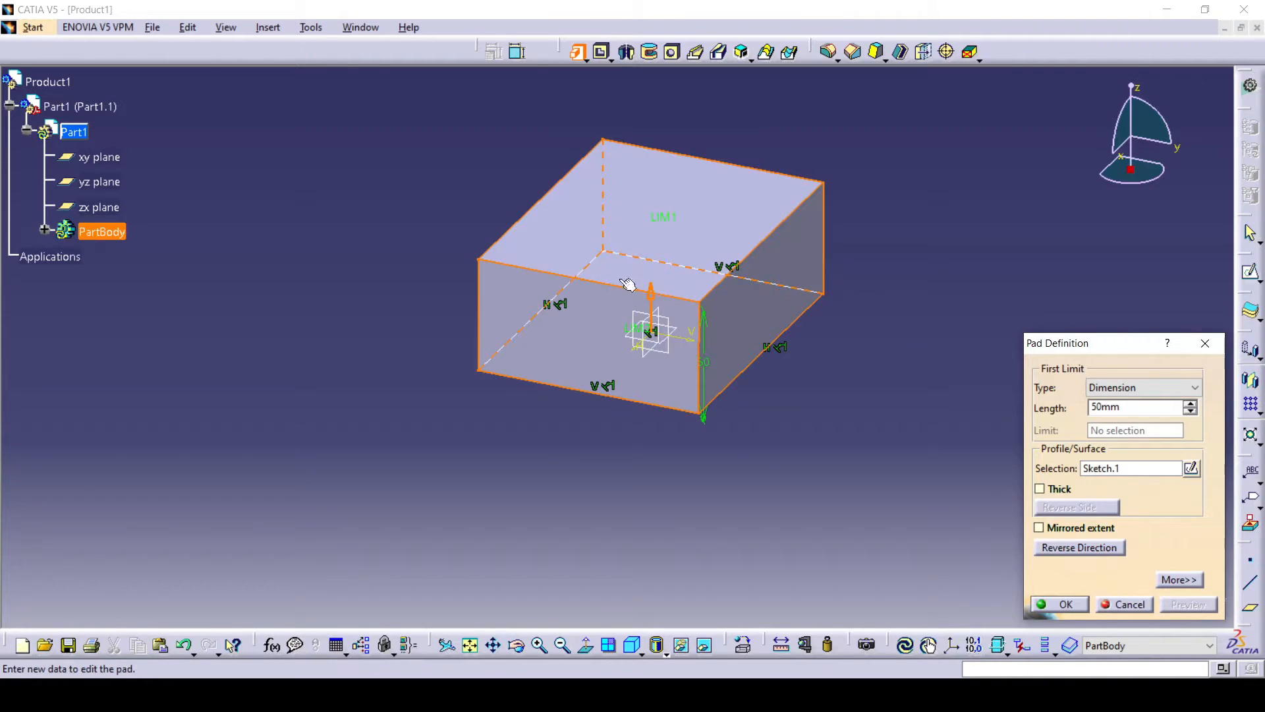
click(1065, 604)
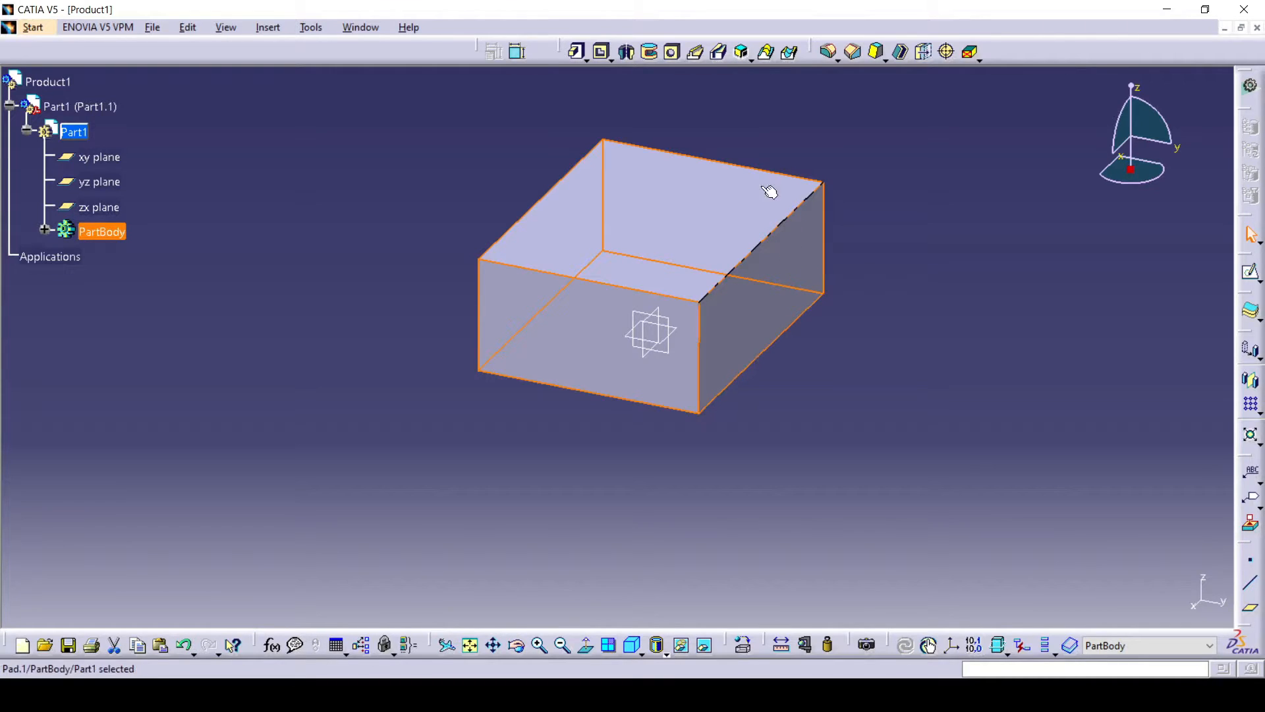
- Start a sketch on the block's upper face, draw a circle centred on the origin and exit the sketch
middle_drag(725, 122, 659, 296)
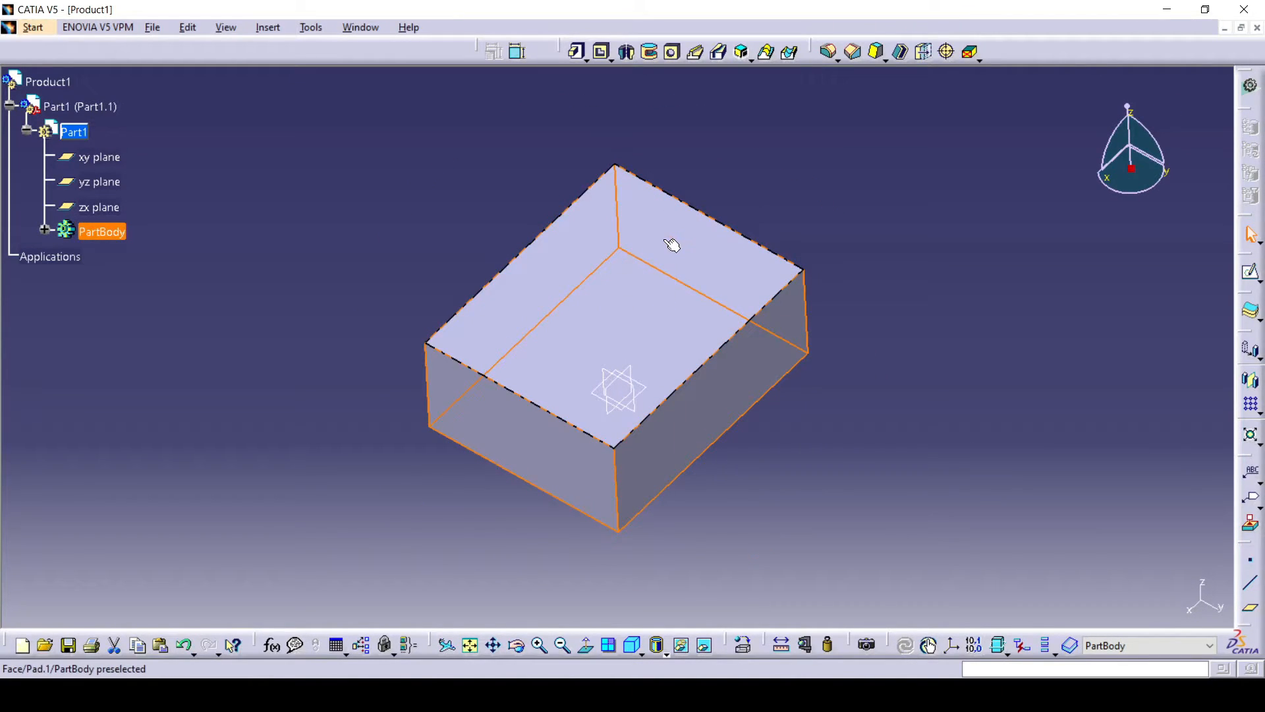
click(586, 62)
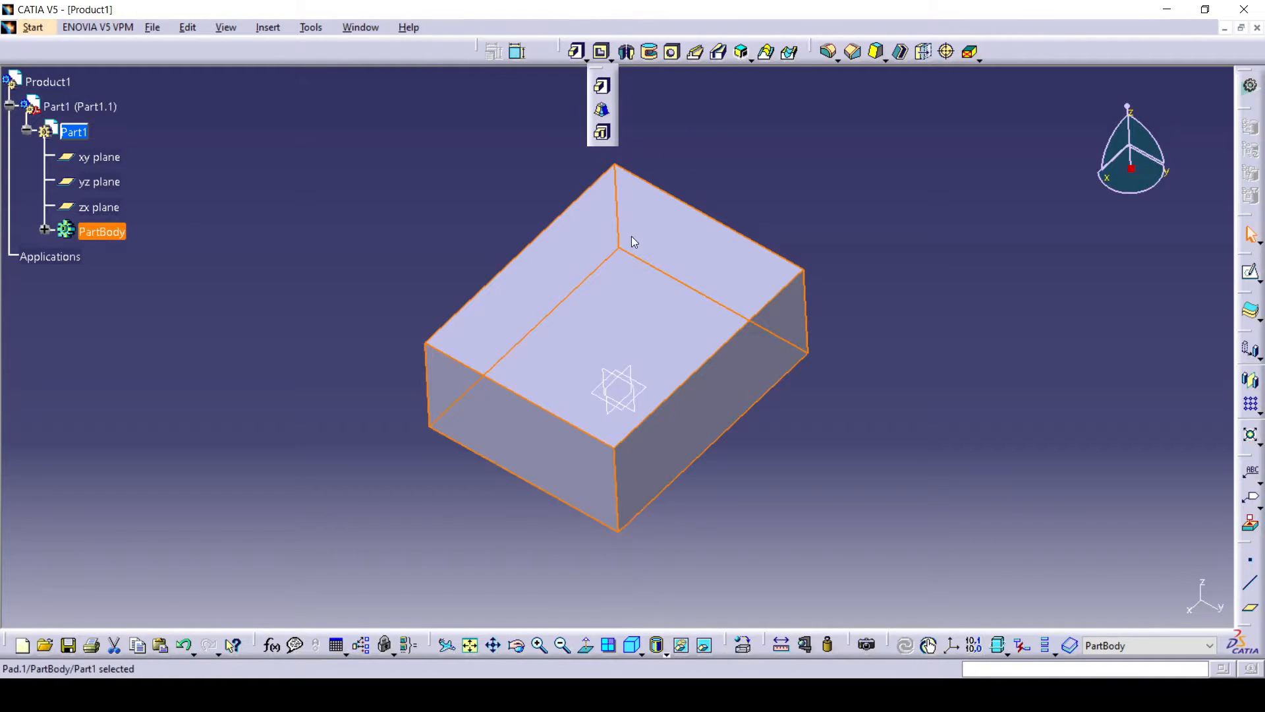
middle_drag(694, 394, 670, 376)
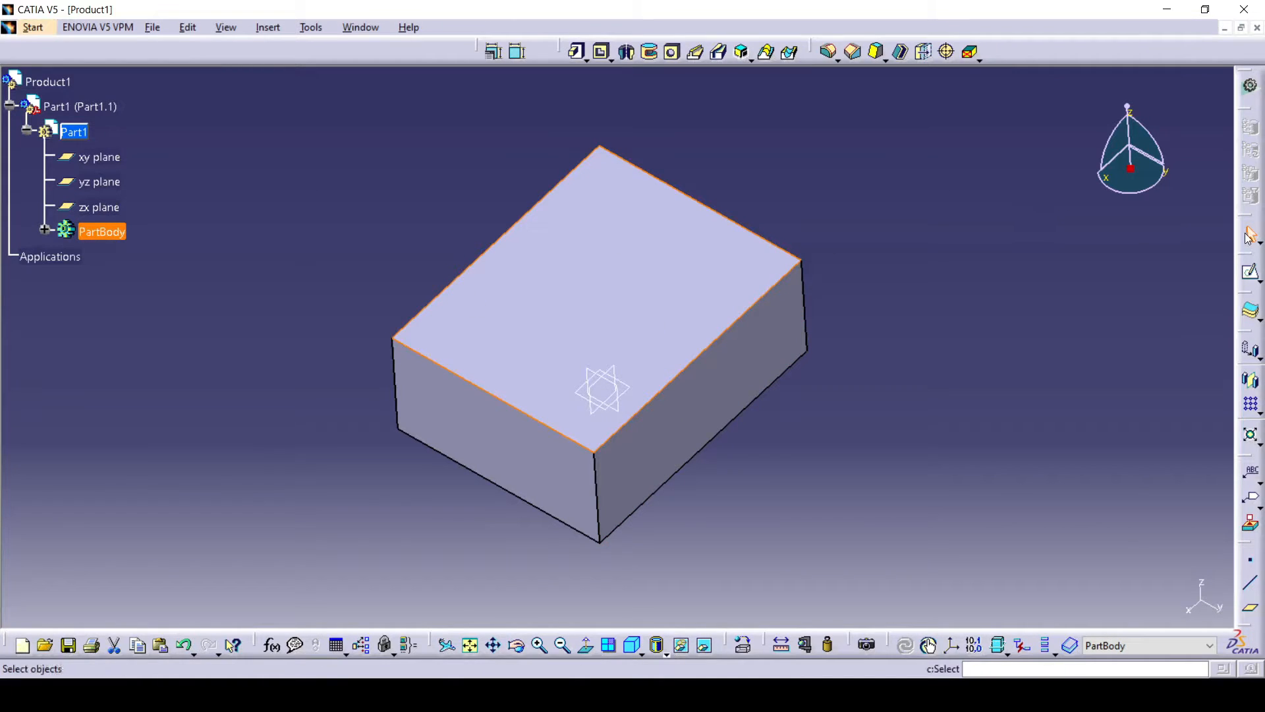
click(1250, 271)
click(601, 389)
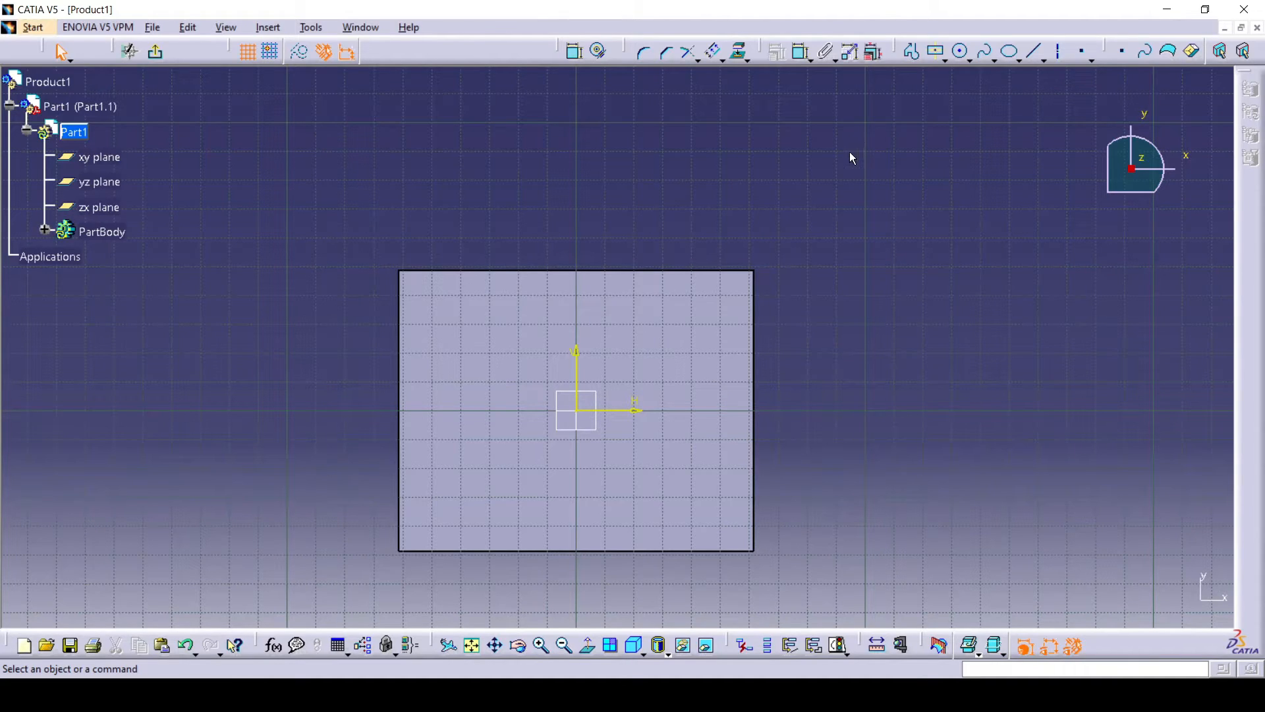
click(959, 52)
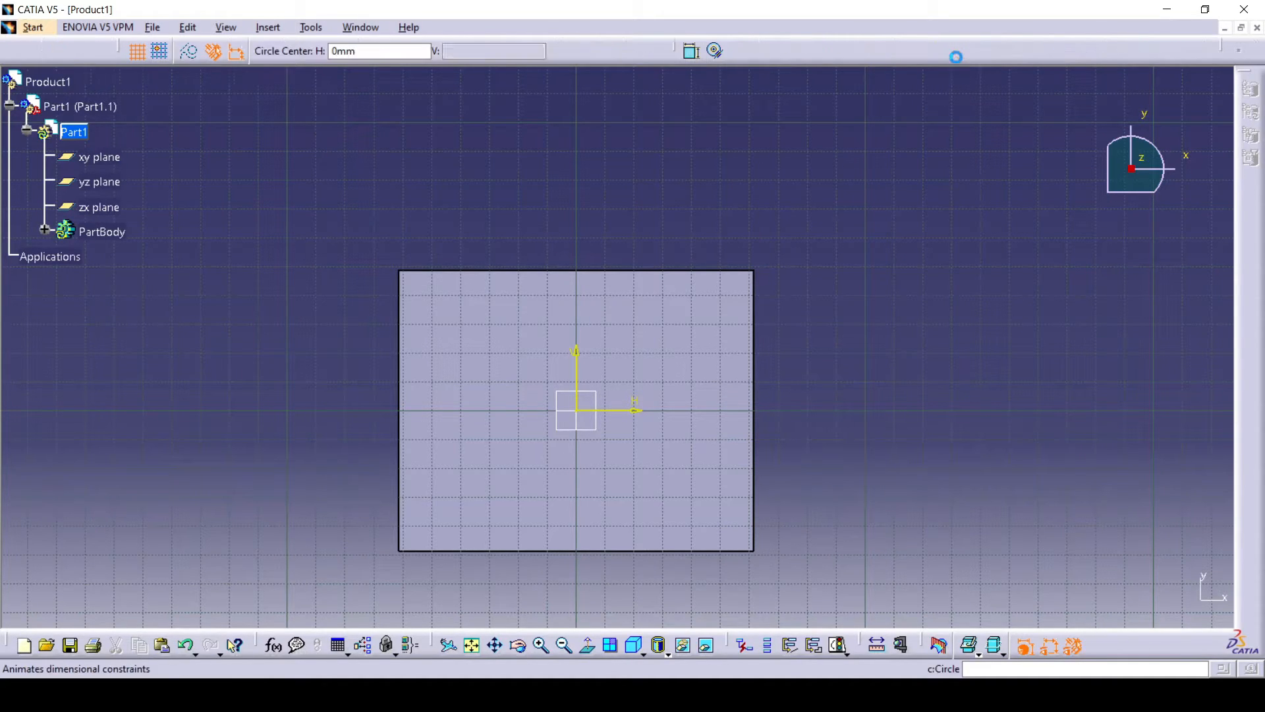
click(582, 415)
click(623, 454)
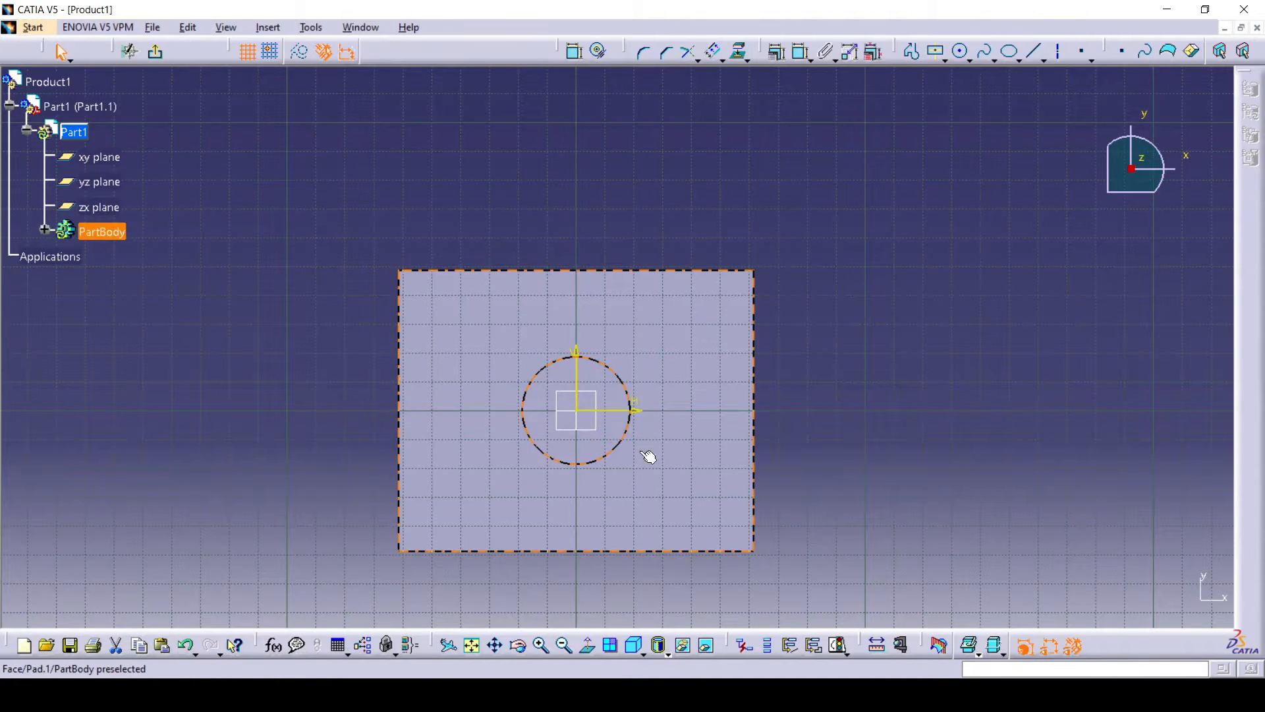
click(158, 54)
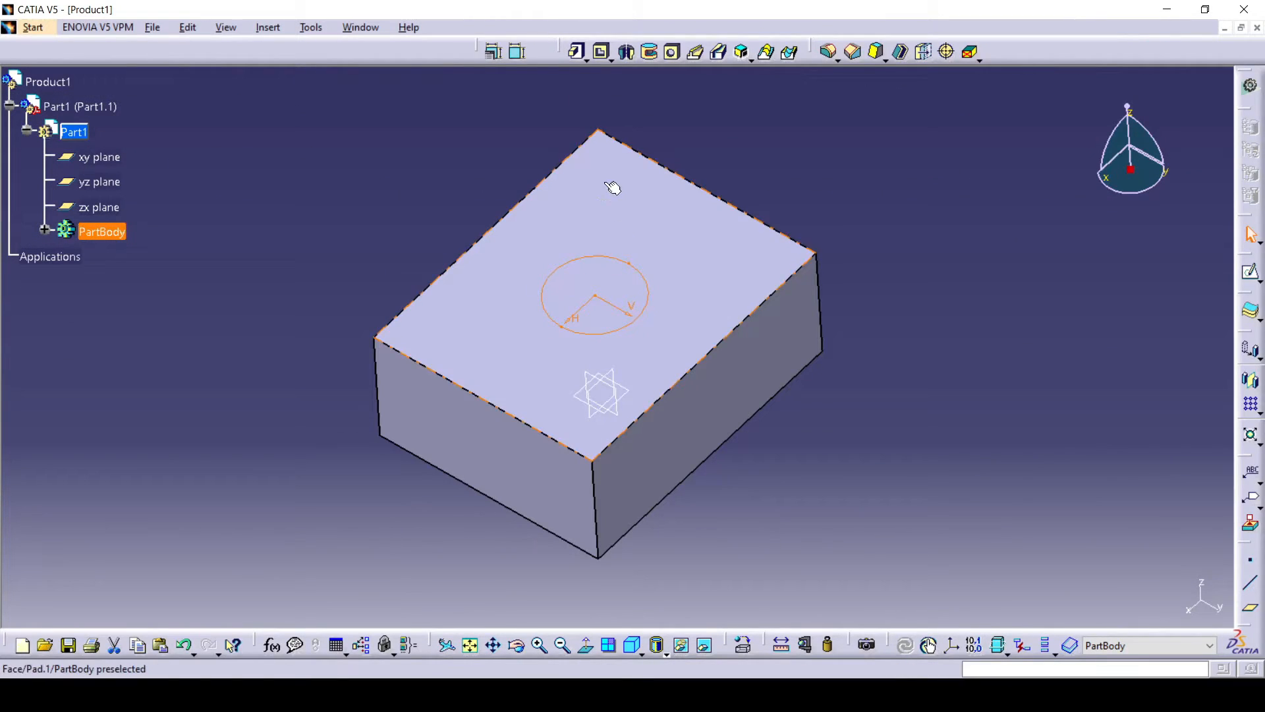
- Extrude the circle into a cylindrical boss on the block with a Pad 50 mm long
click(578, 52)
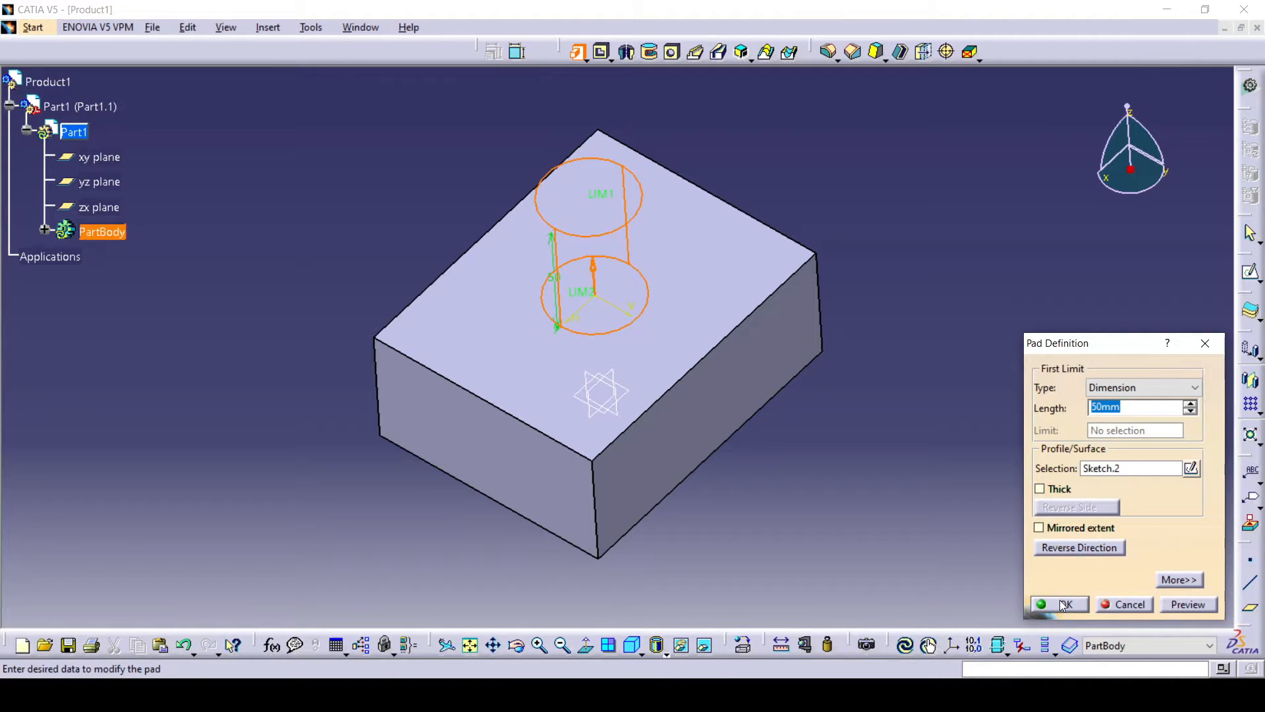
click(1201, 605)
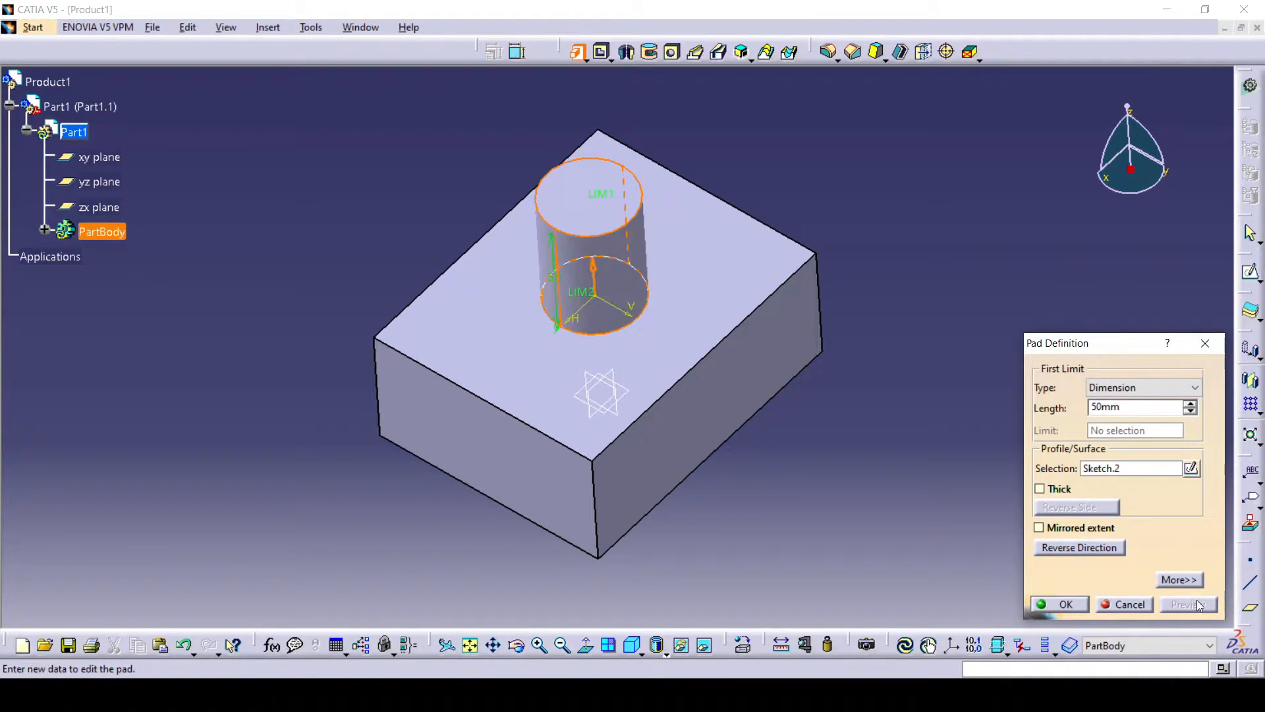
click(1067, 603)
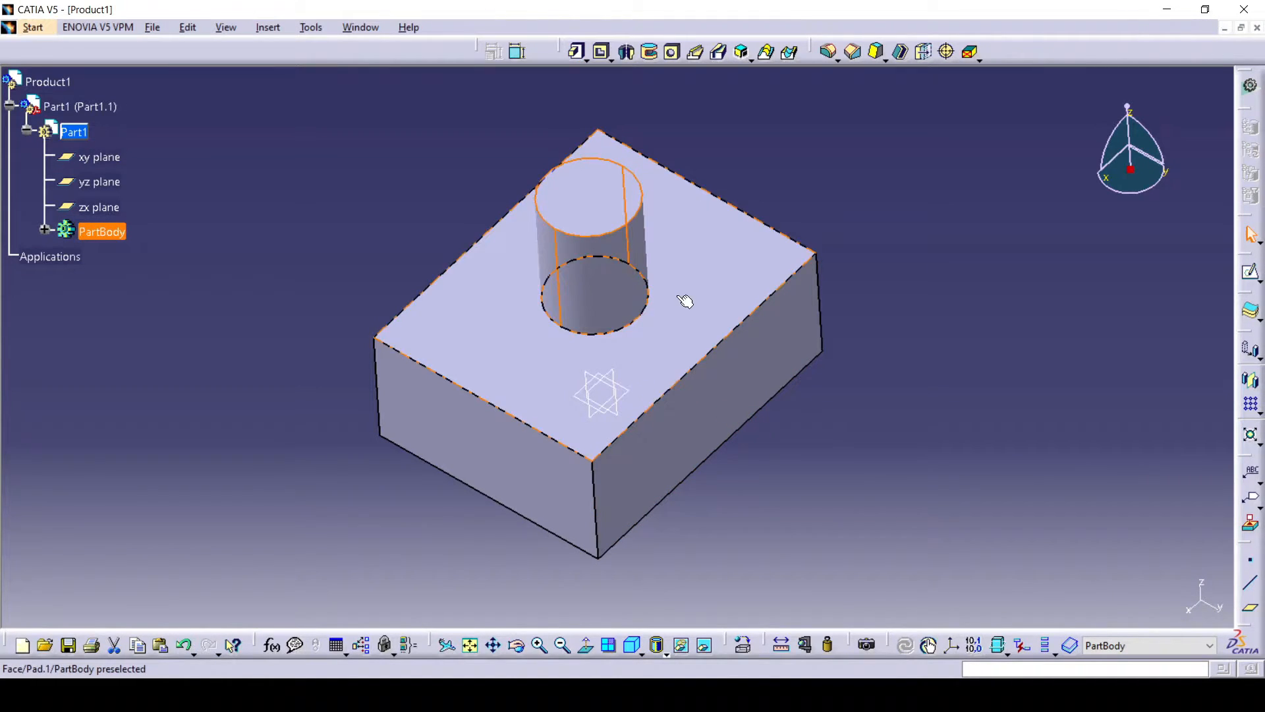
- On the block face opposite the boss, sketch a circle centred at about H -39.7 mm, V 26.8 mm
middle_drag(684, 325, 744, 356)
middle_drag(628, 362, 703, 347)
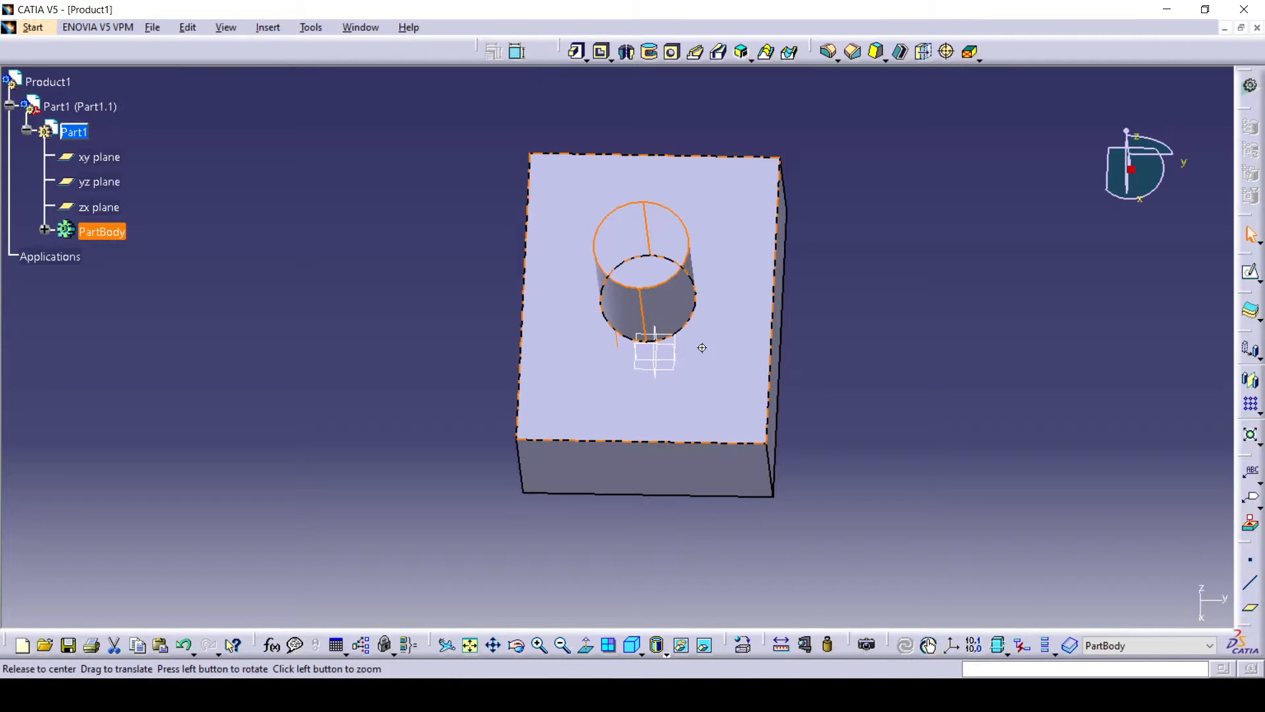
middle_drag(703, 347, 441, 291)
middle_drag(693, 315, 464, 283)
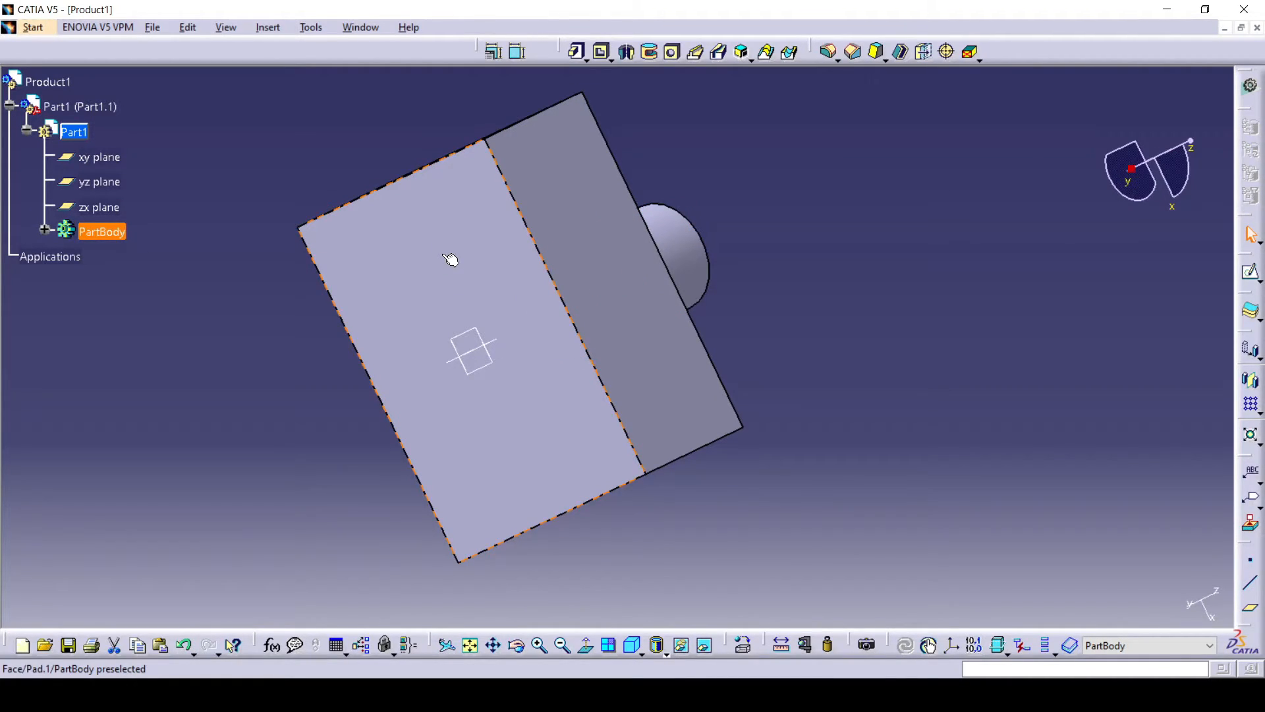
click(458, 210)
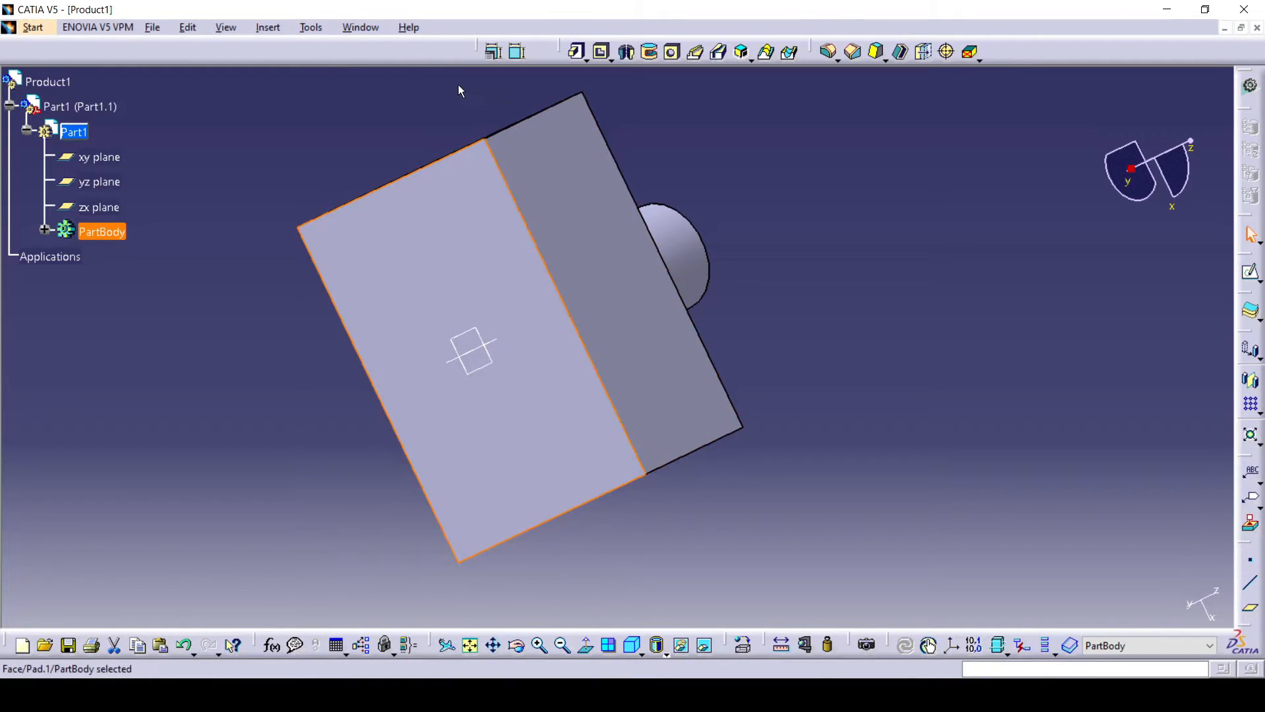
click(1252, 275)
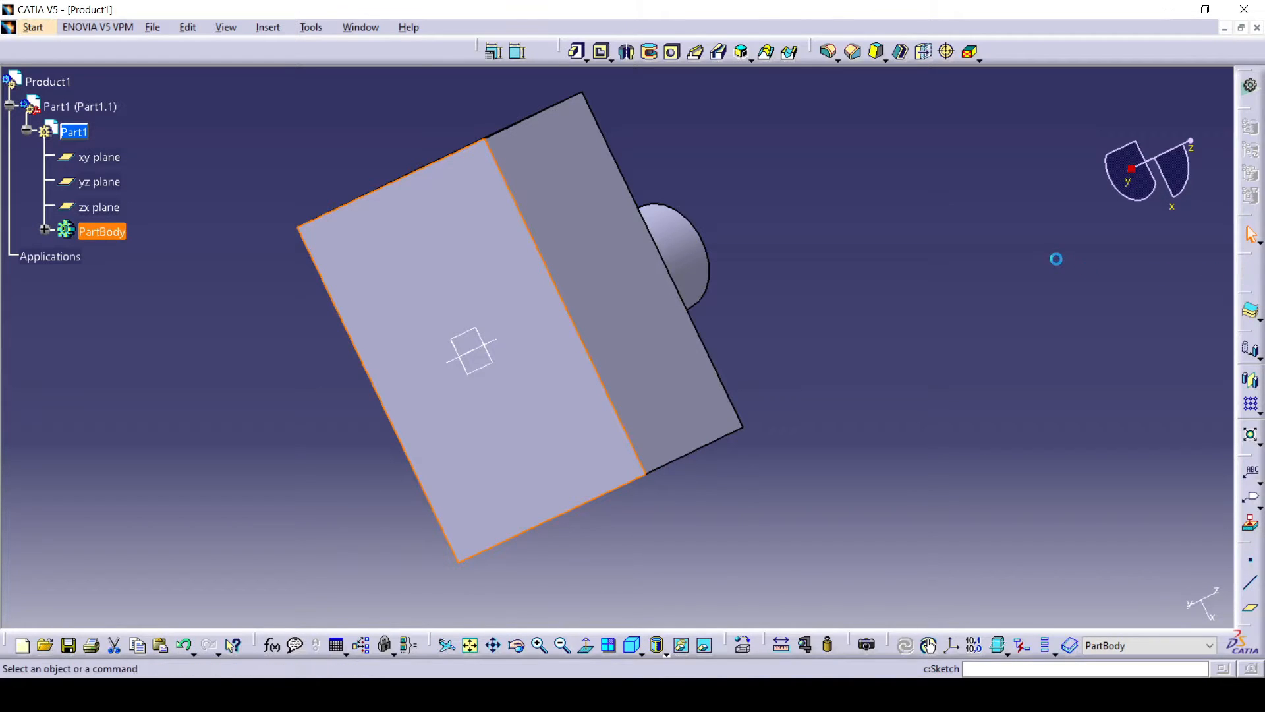
mouse_move(597, 367)
middle_down()
mouse_move(671, 209)
mouse_move(681, 125)
mouse_move(655, 122)
middle_up()
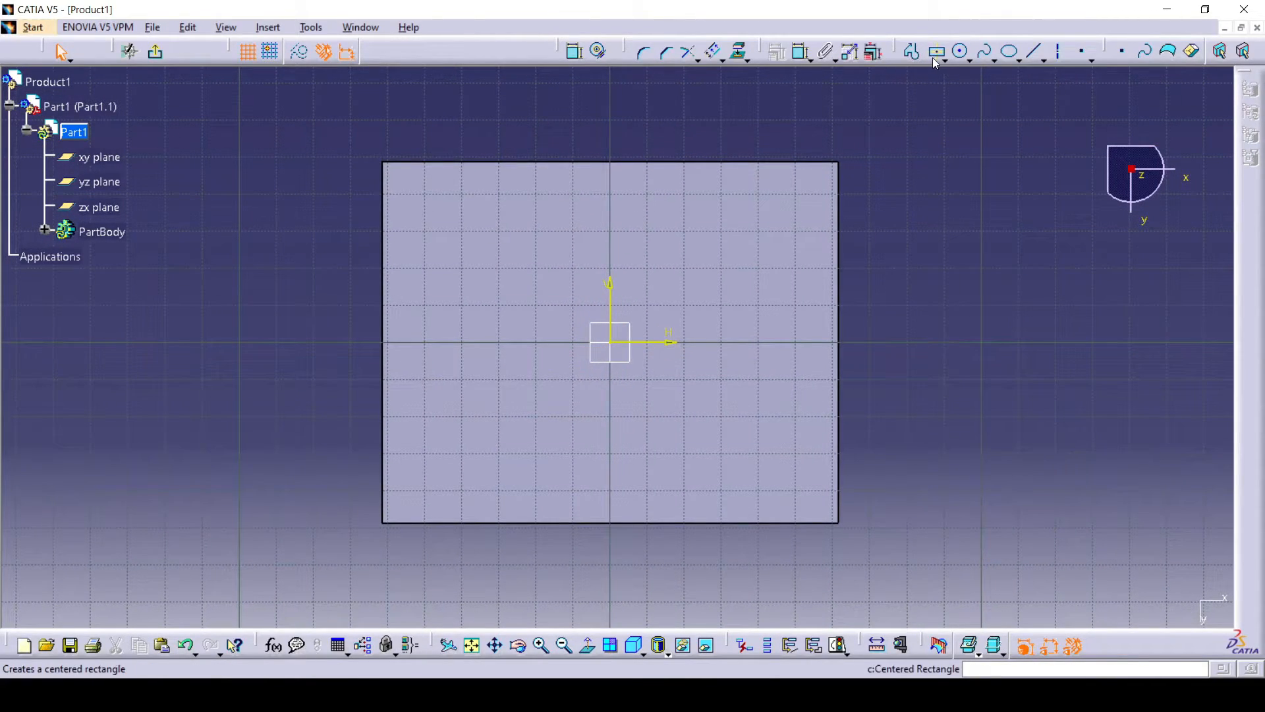
click(960, 51)
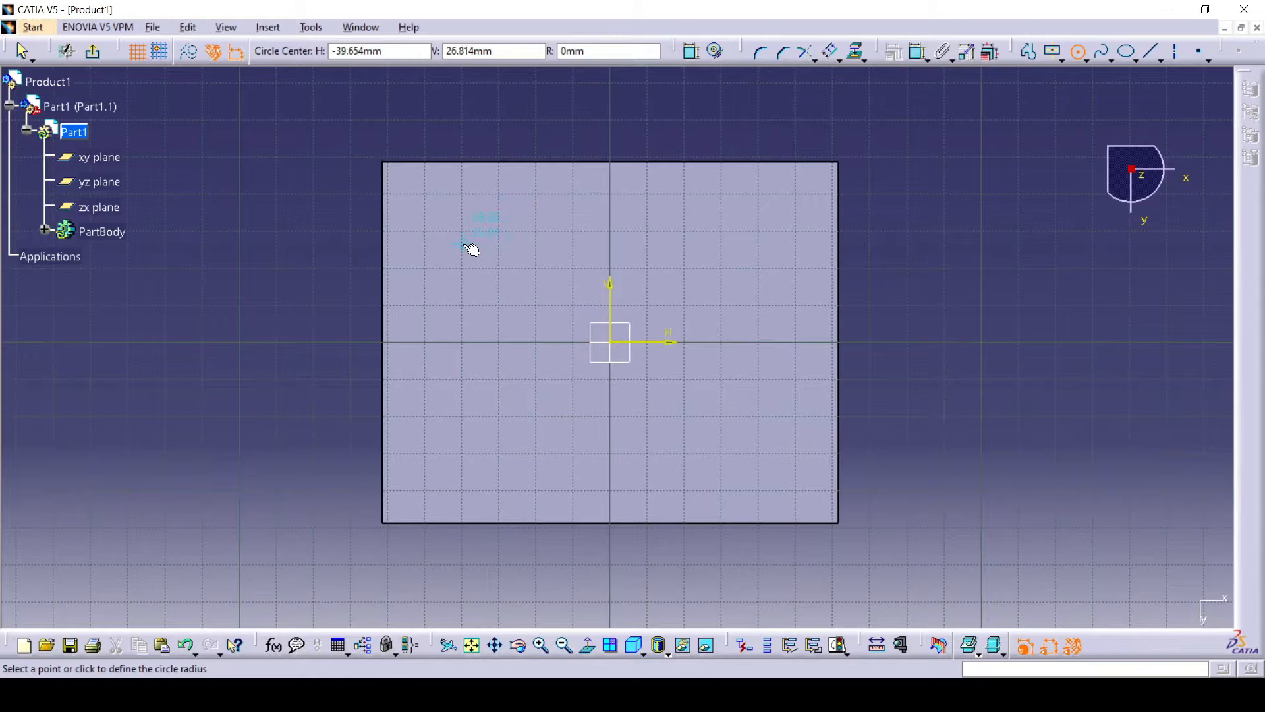
click(462, 243)
click(490, 274)
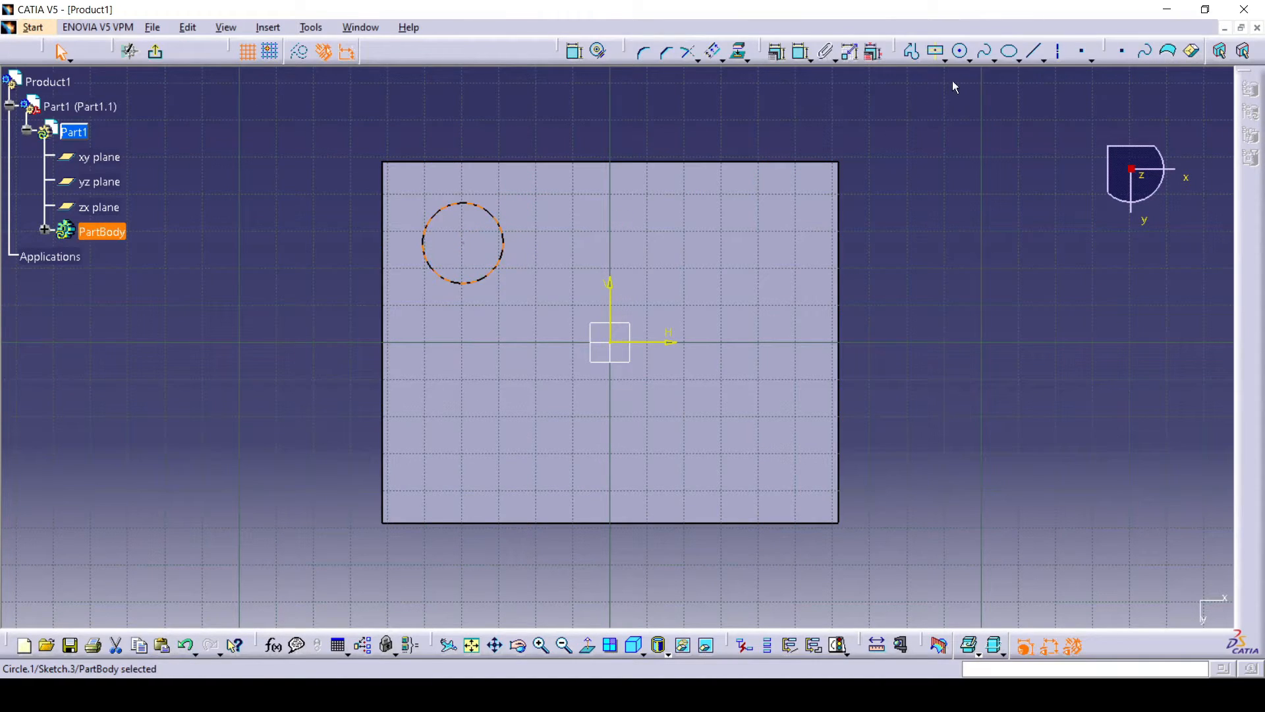
- Draw a centered rectangle around about H 32.3 mm, V 26.8 mm, level with the circle
click(938, 58)
click(729, 243)
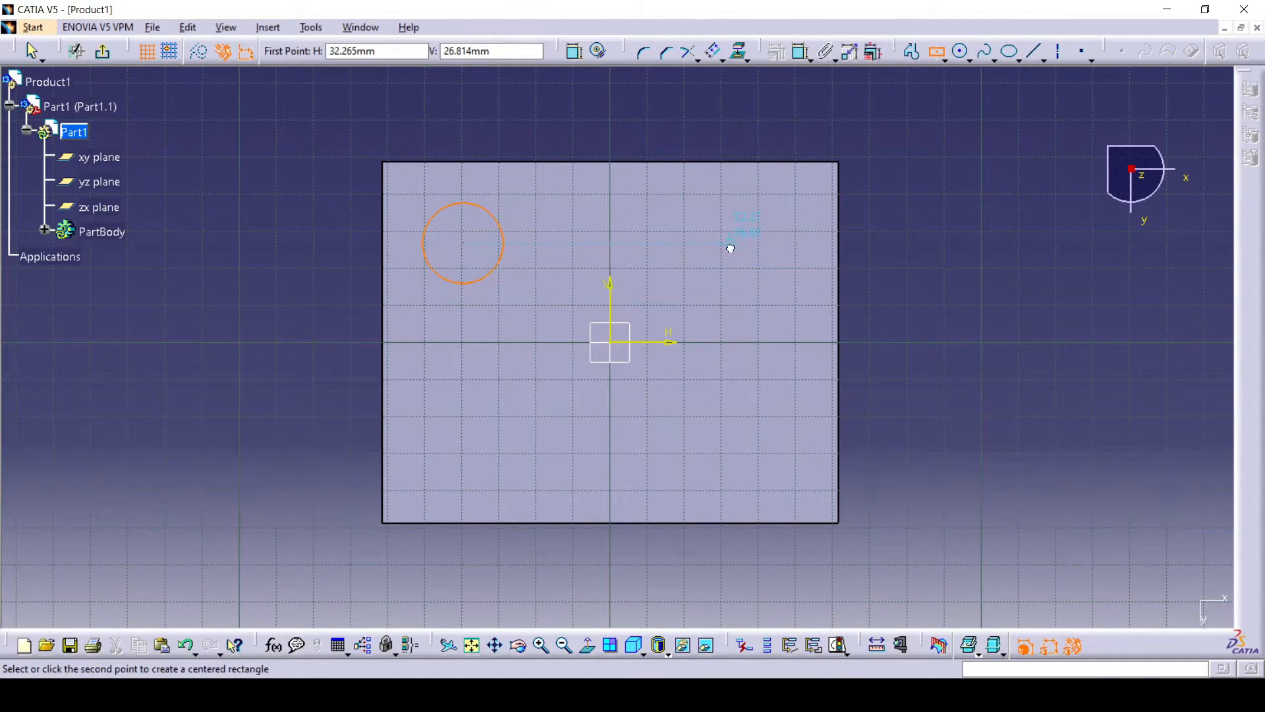
click(775, 284)
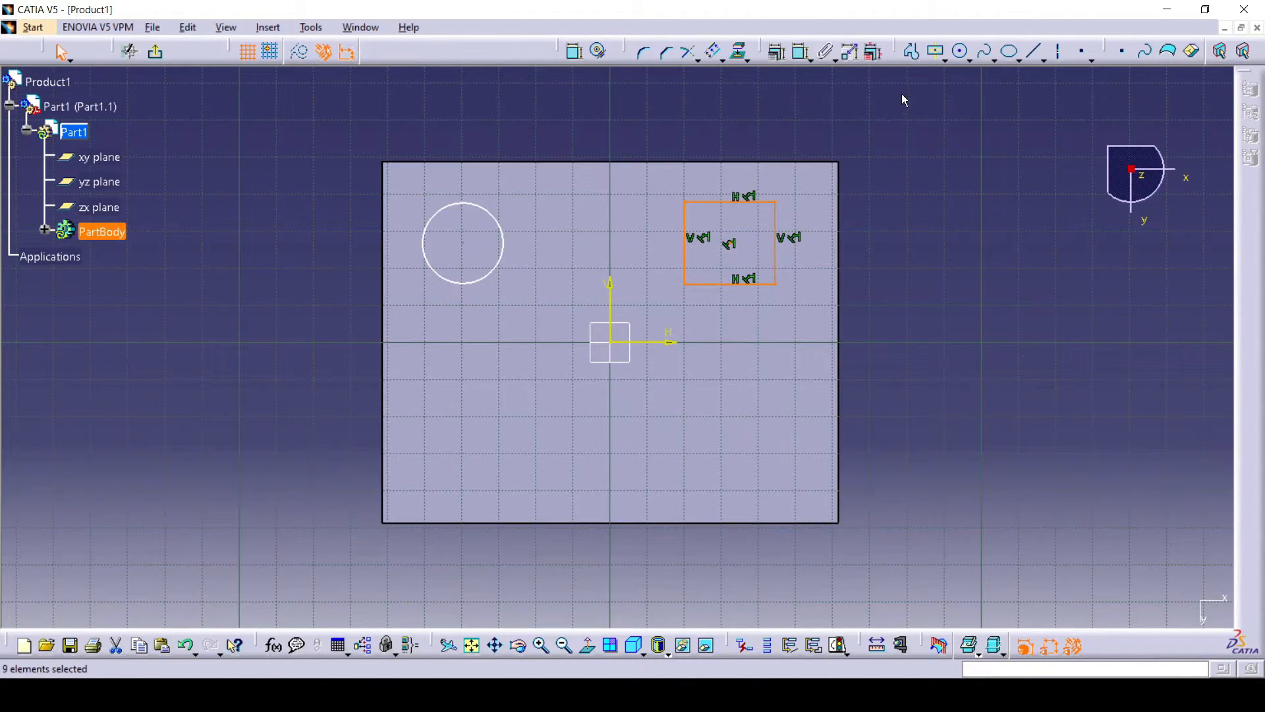
- Draw a closed five-sided arrow-like profile below the circle, starting at about H -41.9 mm, V -22.1 mm
click(916, 51)
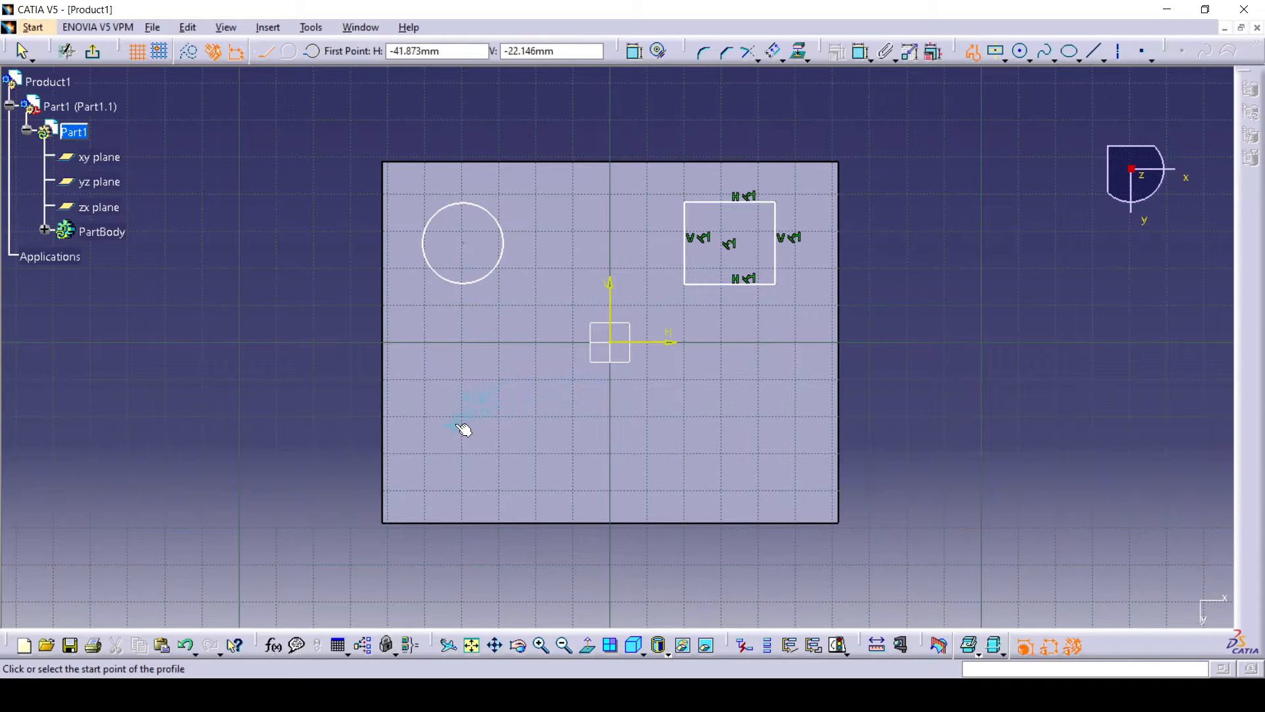
click(455, 424)
click(499, 374)
click(547, 429)
click(499, 471)
click(493, 432)
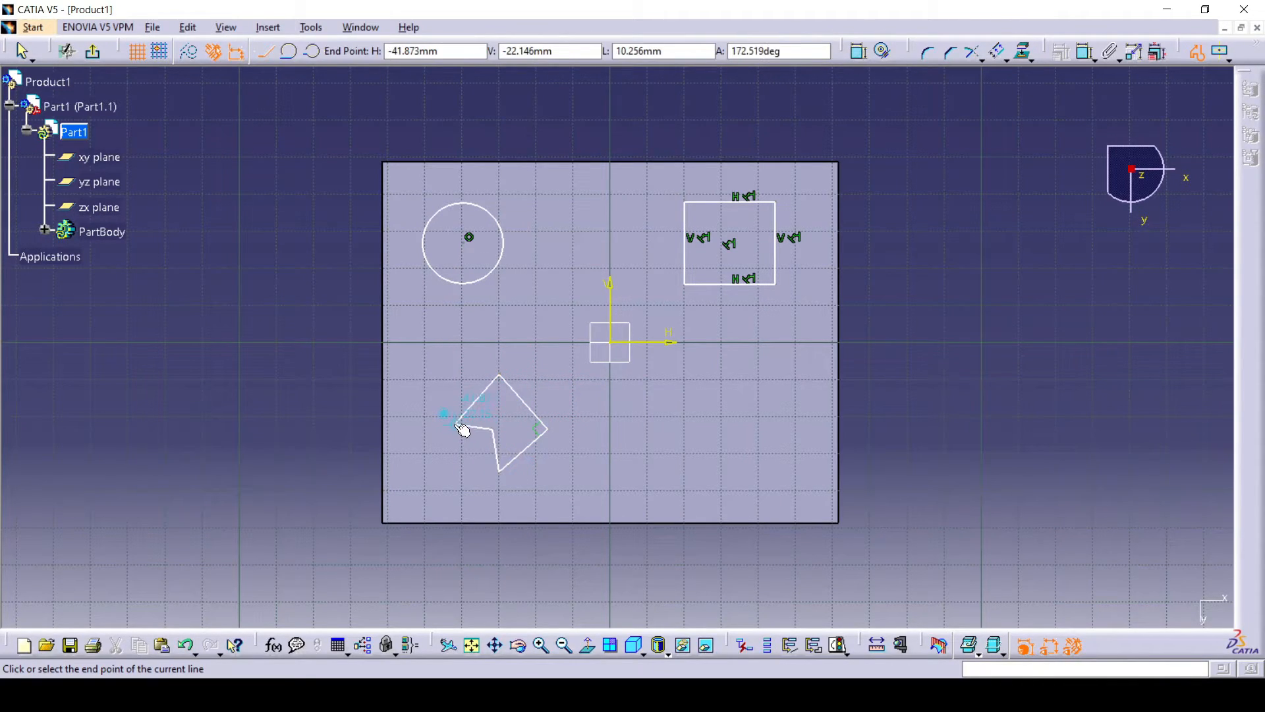
click(455, 423)
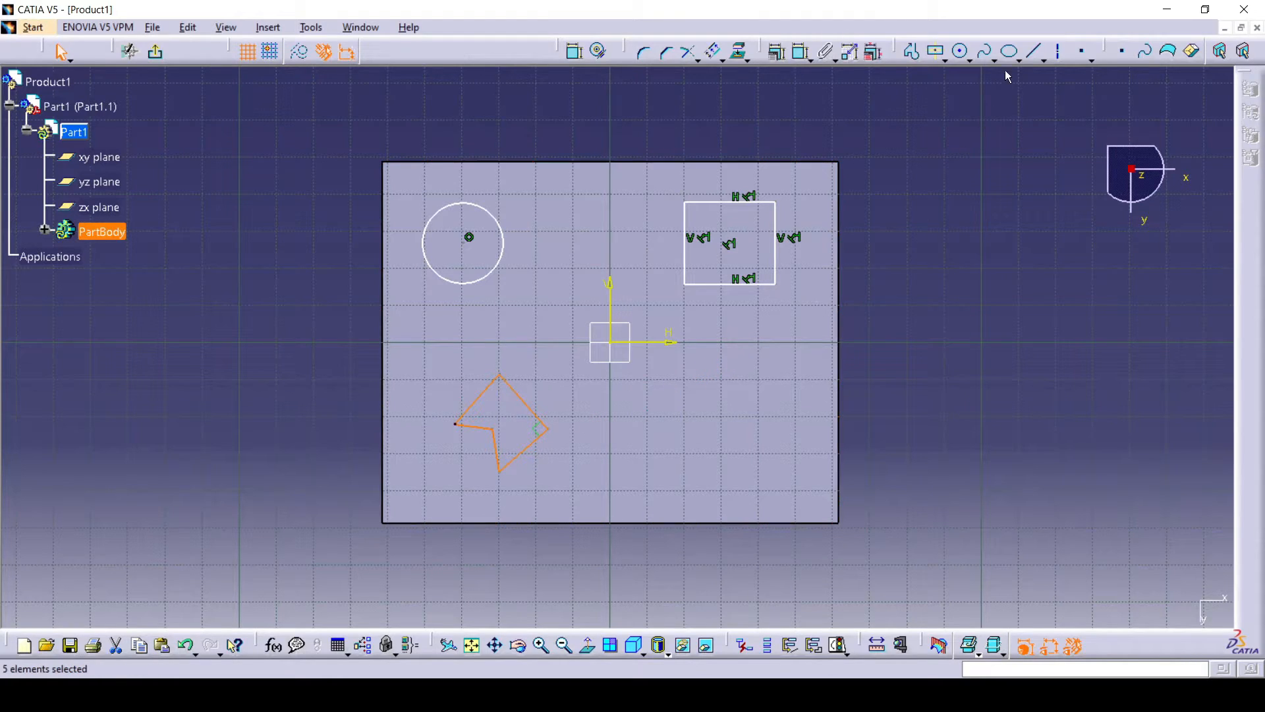
- Draw a slightly tilted ellipse with a major radius of about 13.6 mm below the rectangle
click(1009, 51)
click(715, 429)
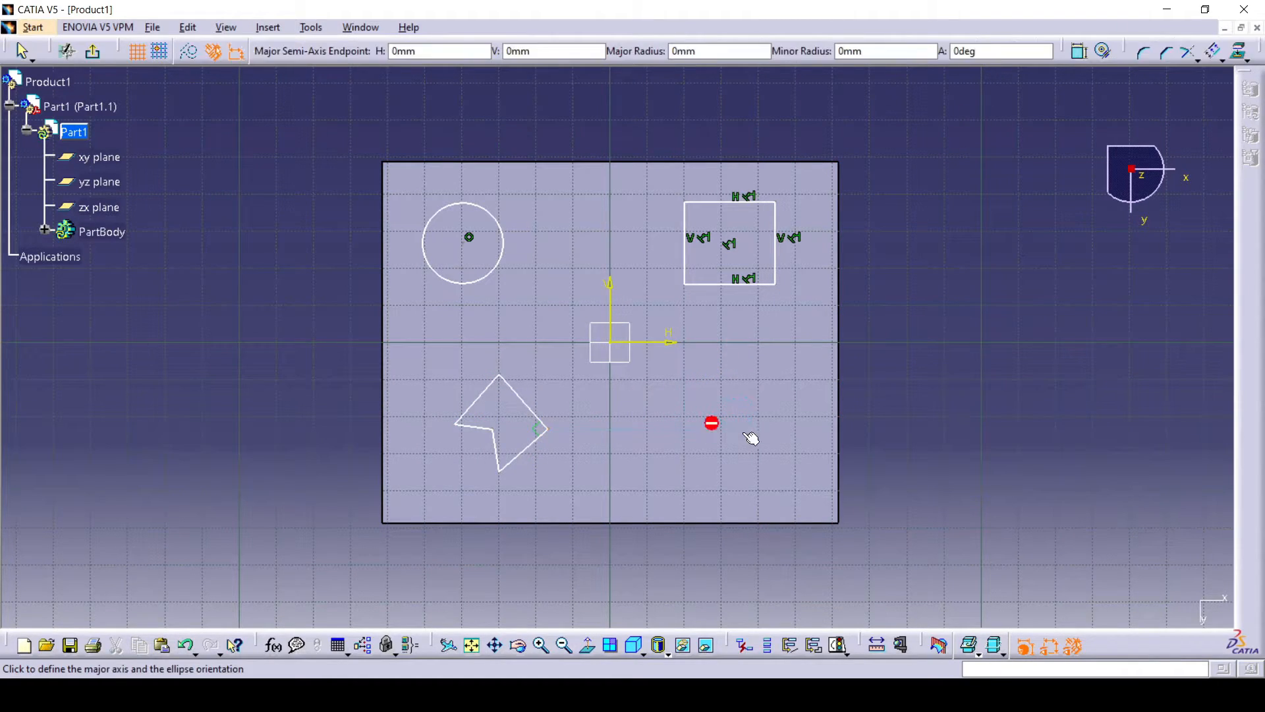
click(774, 439)
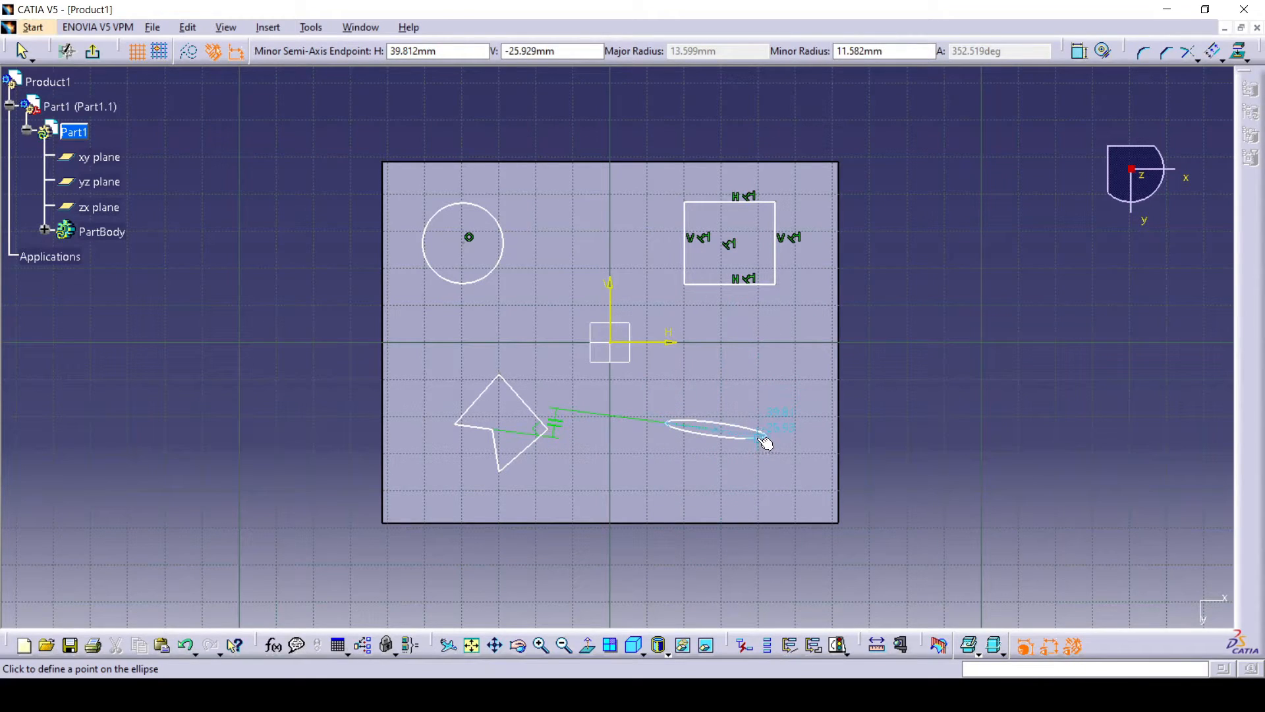
click(767, 431)
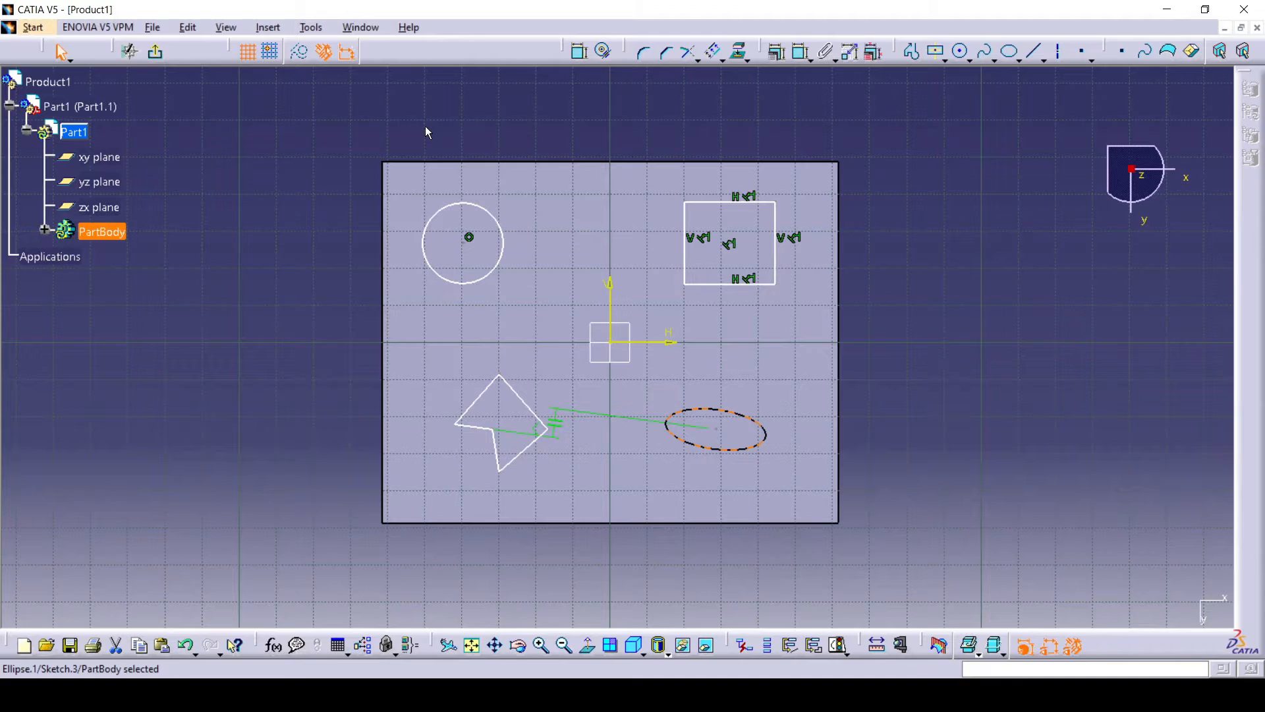
- Exit the sketch containing the circle, rectangle, ellipse and arrow-shaped profile on the block's face
click(157, 56)
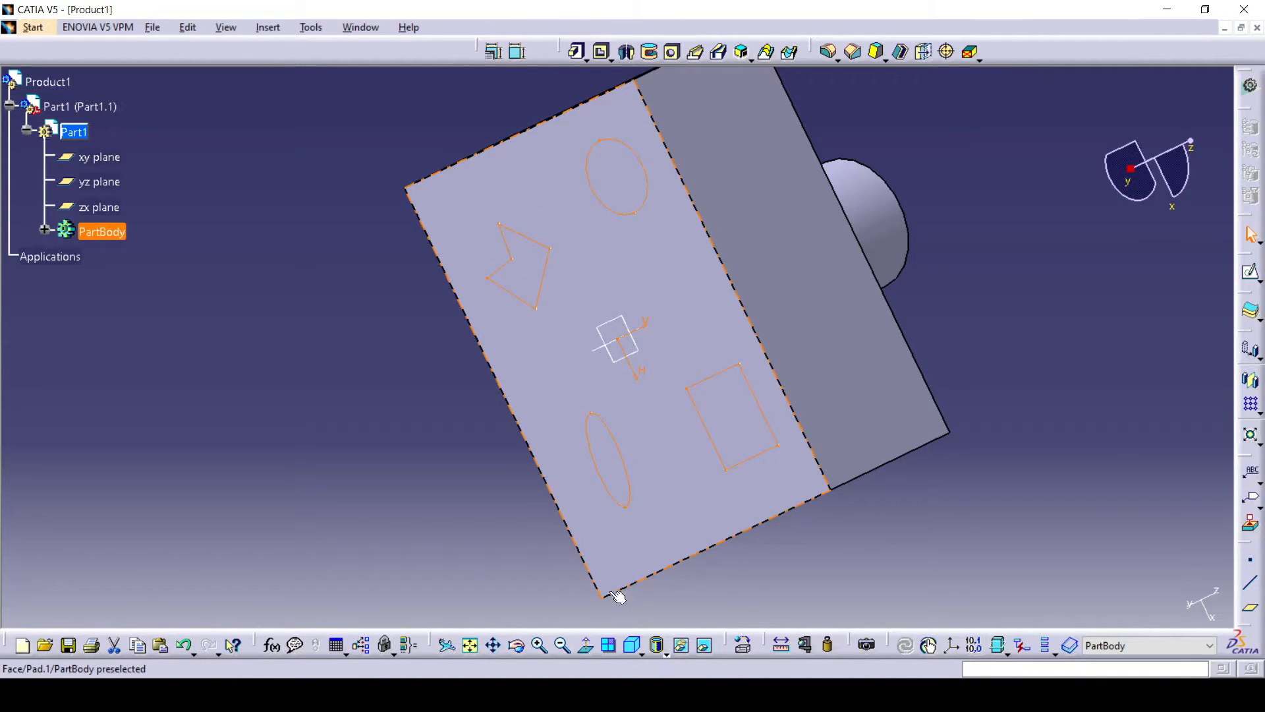
click(632, 646)
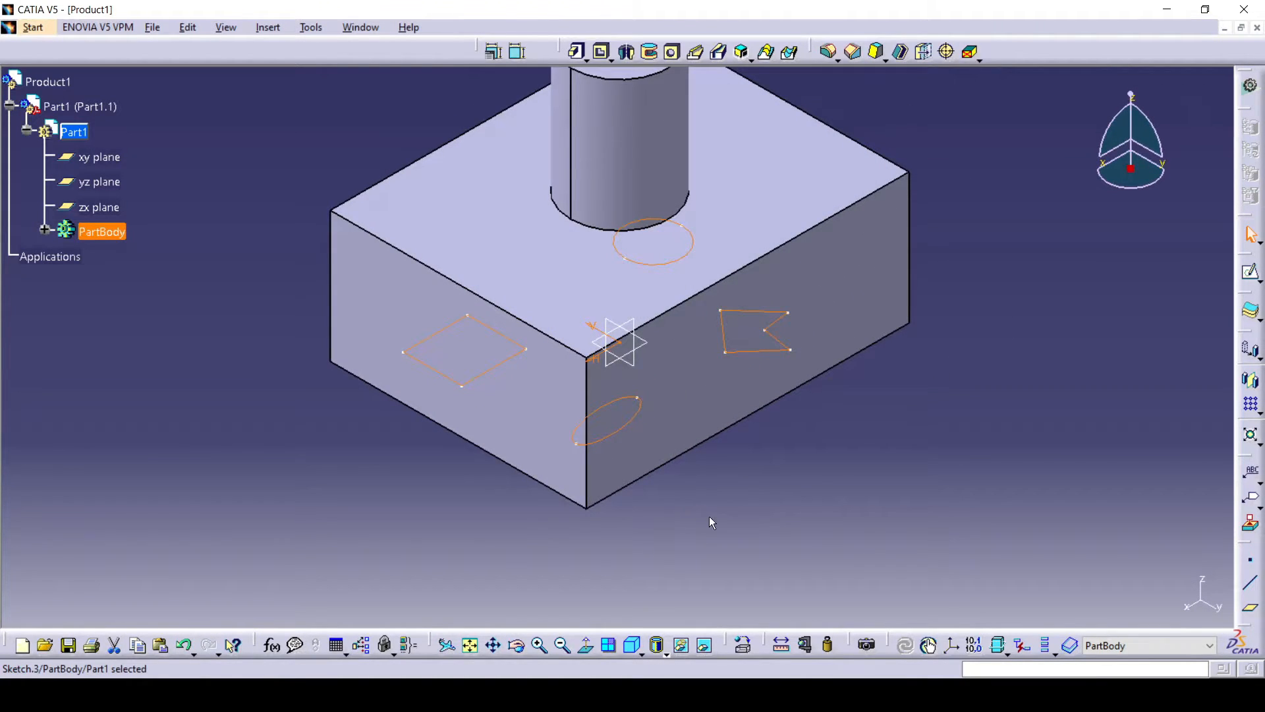
mouse_move(727, 490)
middle_down()
mouse_move(720, 503)
mouse_move(650, 226)
mouse_move(633, 398)
mouse_move(647, 367)
mouse_move(680, 358)
mouse_move(703, 192)
mouse_move(681, 343)
middle_up()
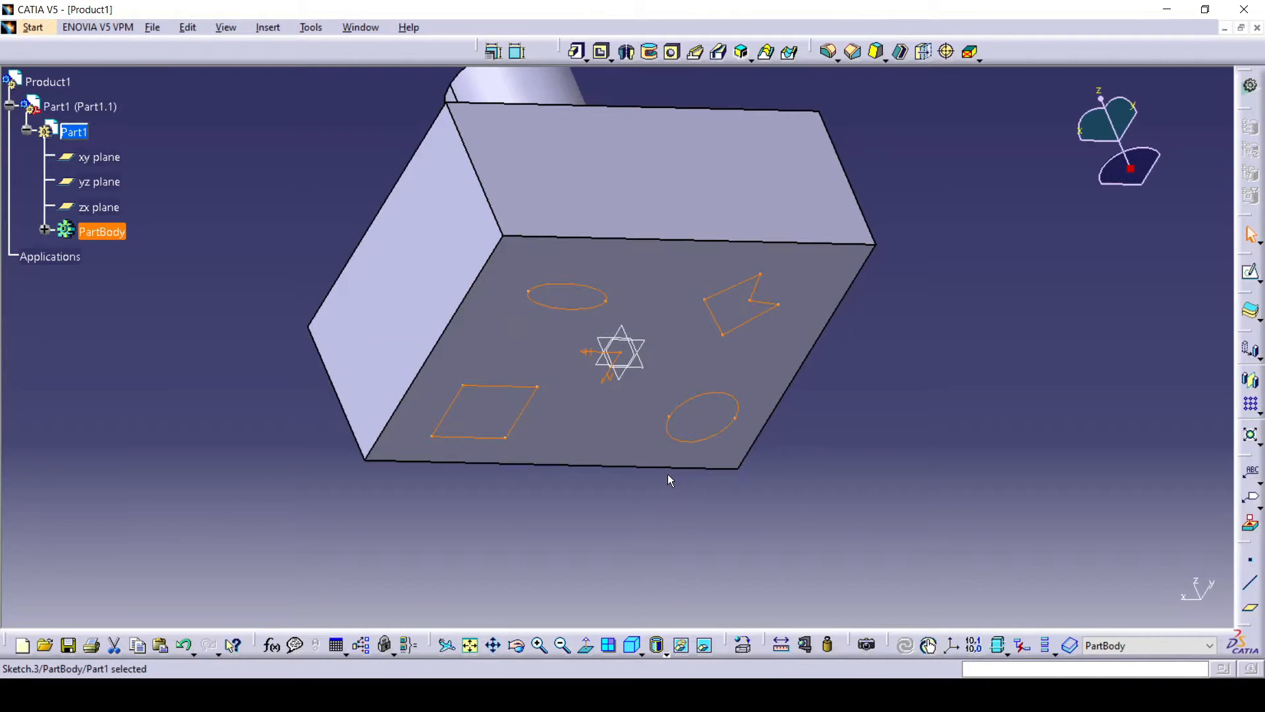
middle_drag(663, 472, 650, 271)
middle_drag(848, 516, 537, 362)
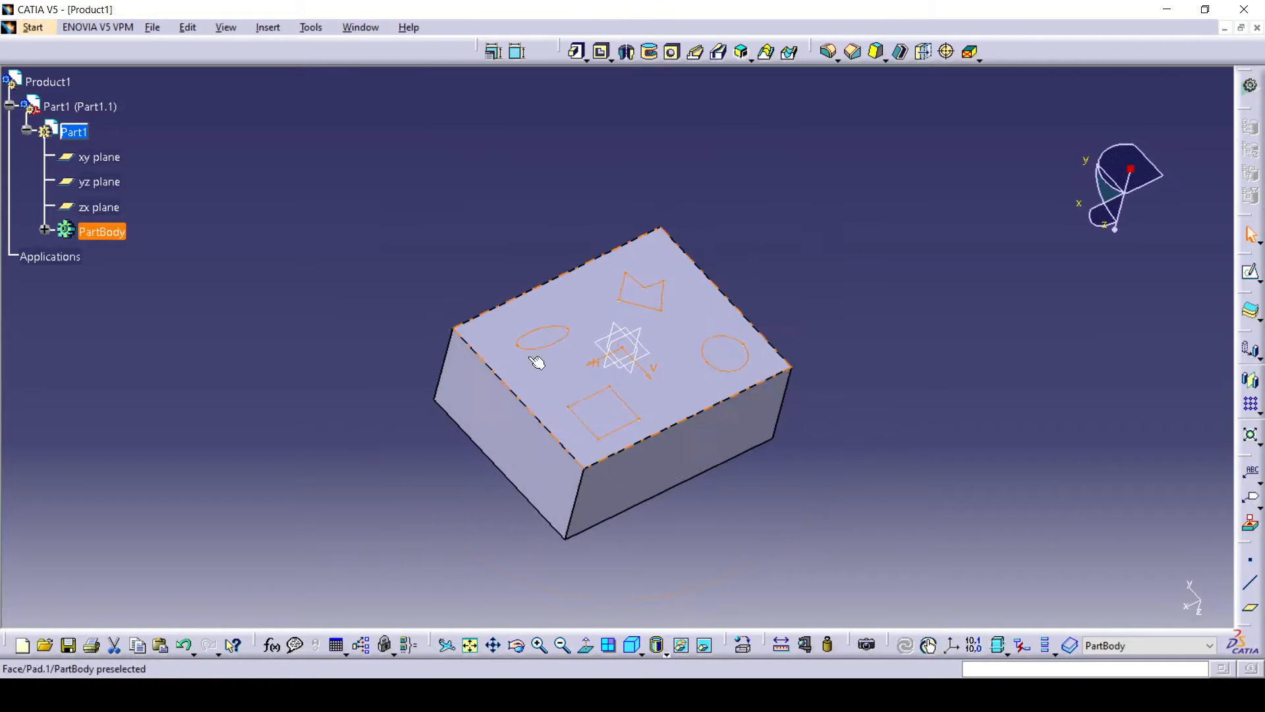
mouse_move(769, 367)
middle_down()
mouse_move(813, 387)
mouse_move(824, 344)
mouse_move(813, 325)
middle_up()
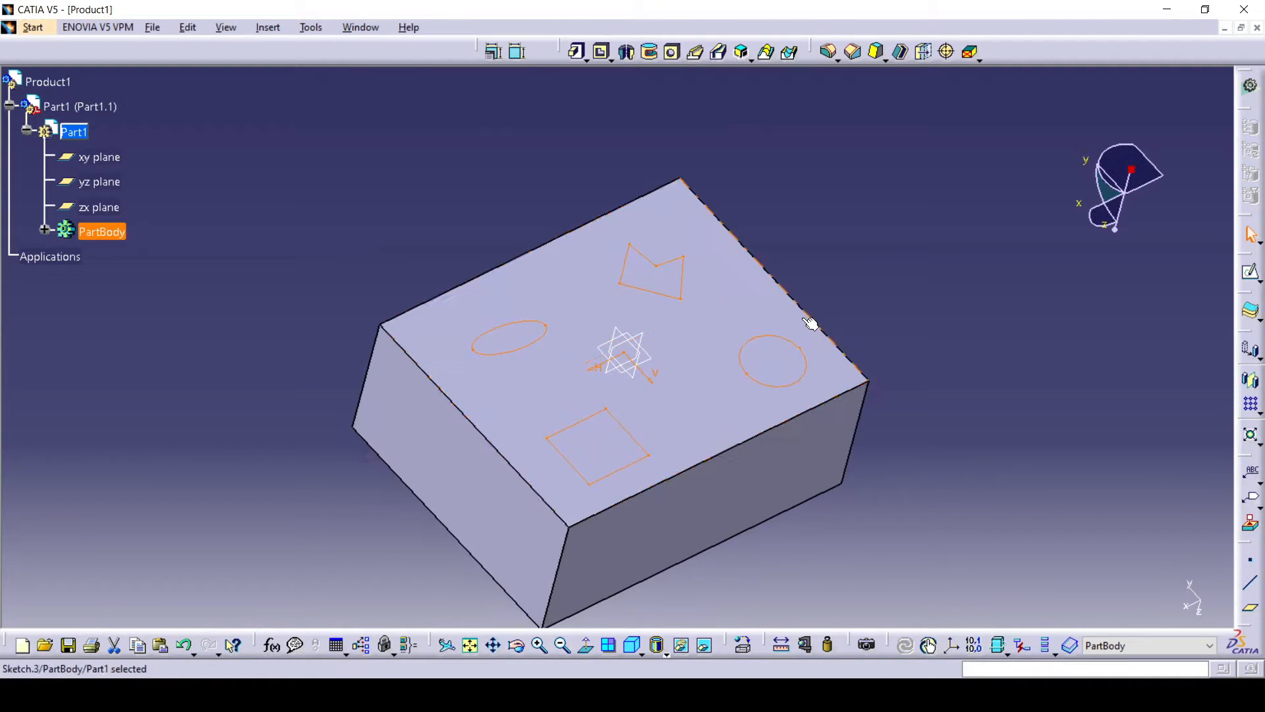
- Start a Multi-Pad from the four-profile sketch, with lengths of 30 mm for the arrow-shaped profile and 80 mm for the rectangle
click(586, 58)
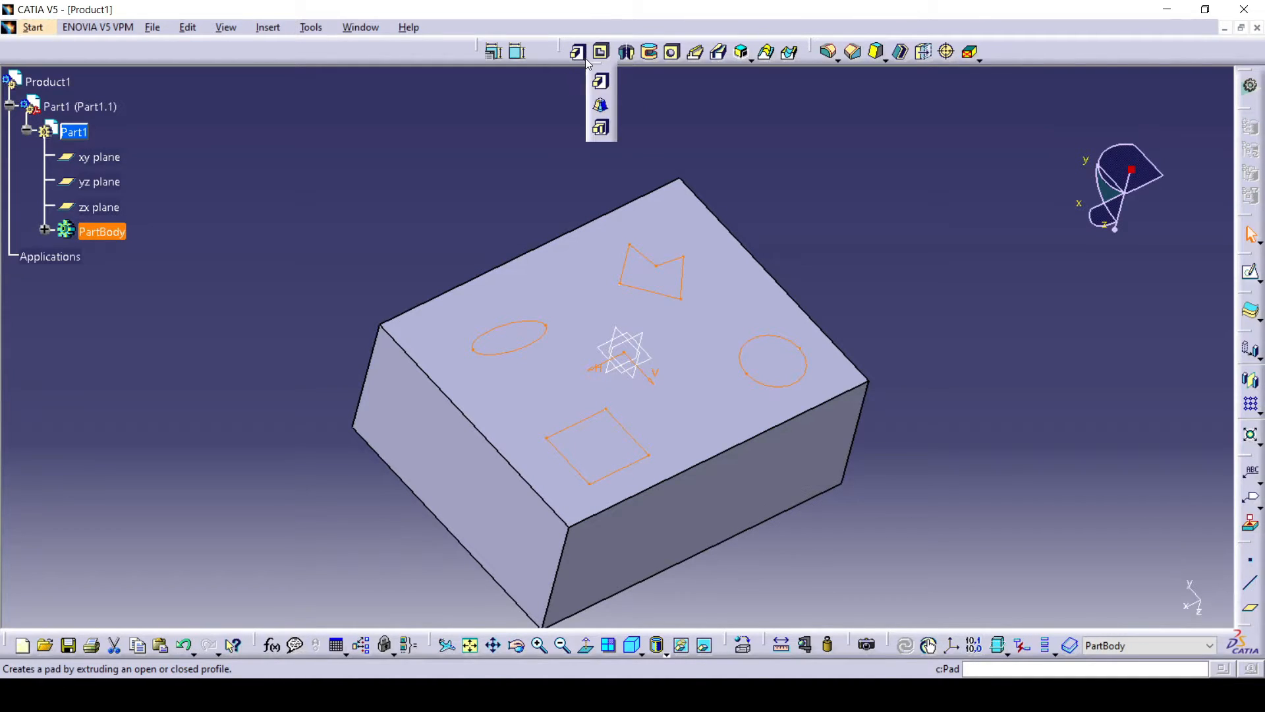
click(600, 130)
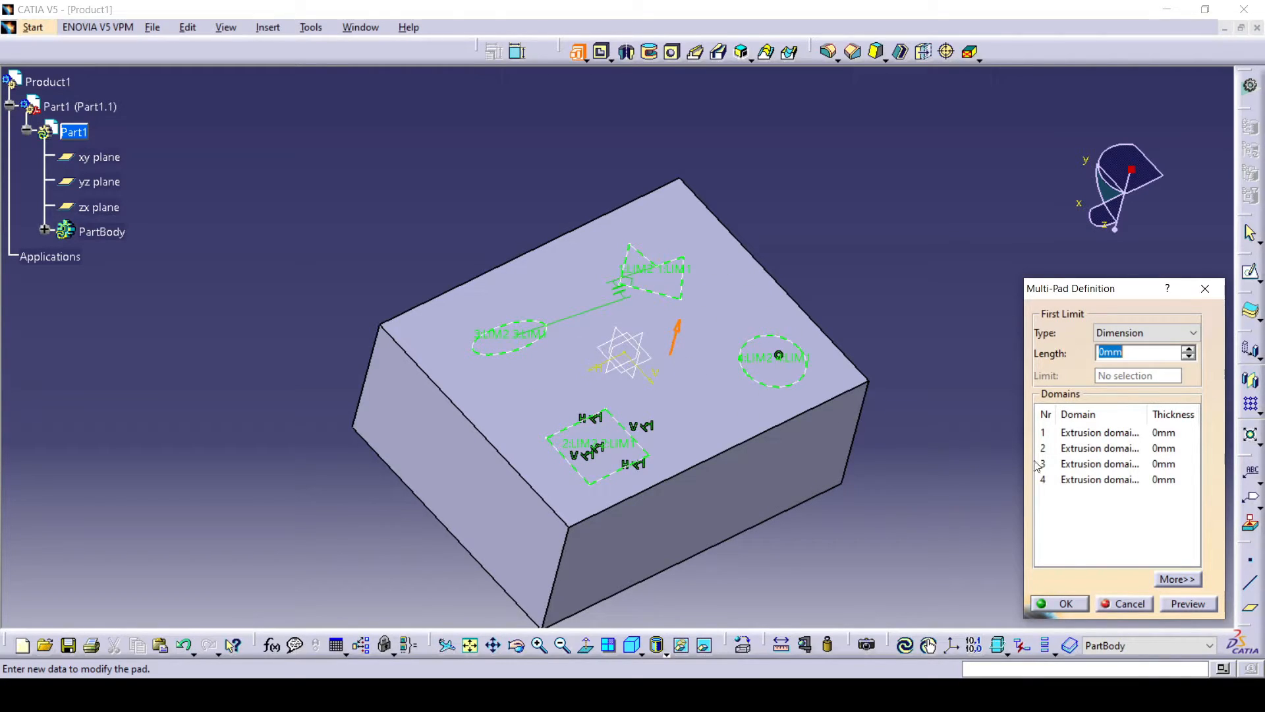
click(1094, 433)
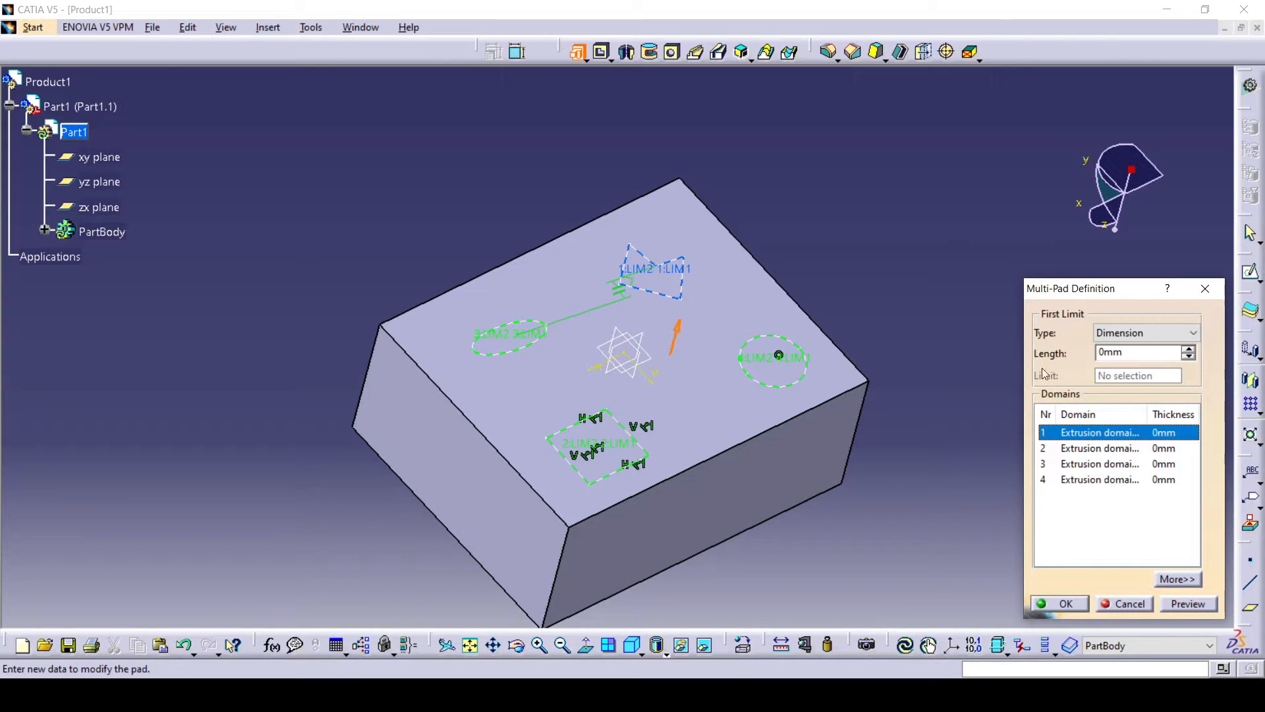
double_click(1131, 354)
text(30)
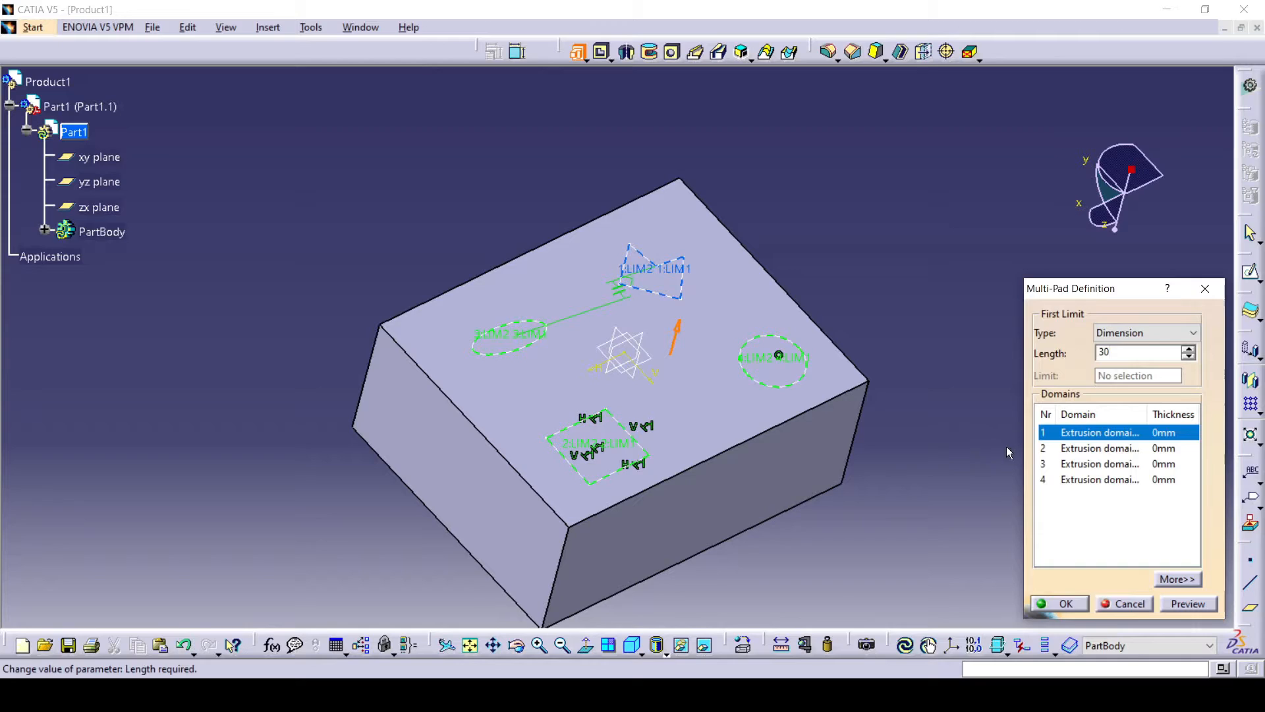
click(1078, 450)
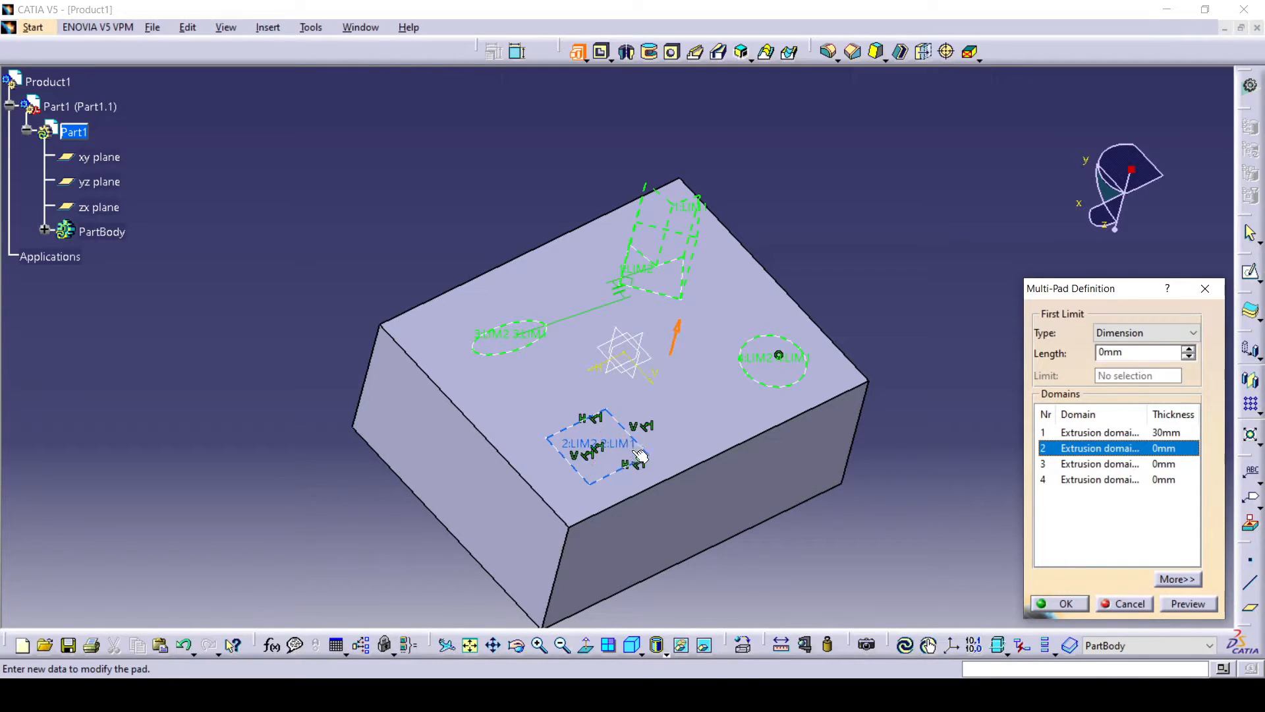
double_click(1139, 348)
text(8)
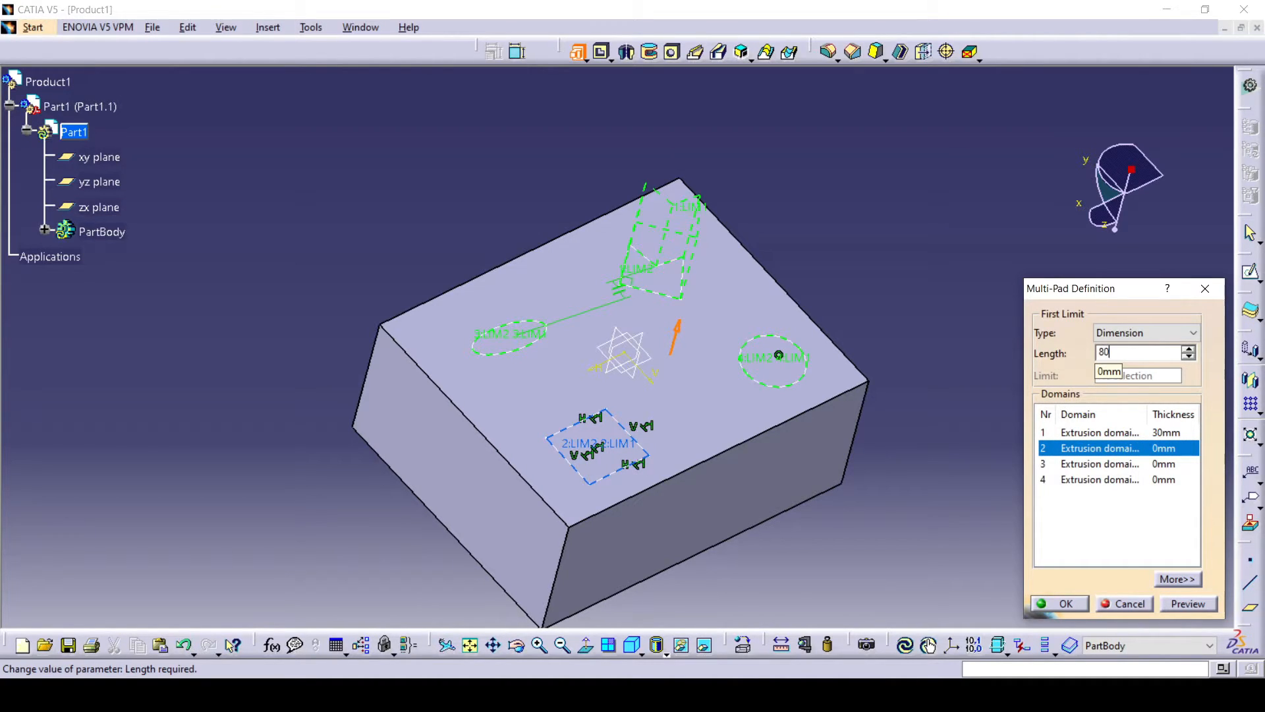
text(0)
- Set the ellipse's extrusion to 10 mm and the circle's to 60 mm, and create the multi-pad
click(1107, 465)
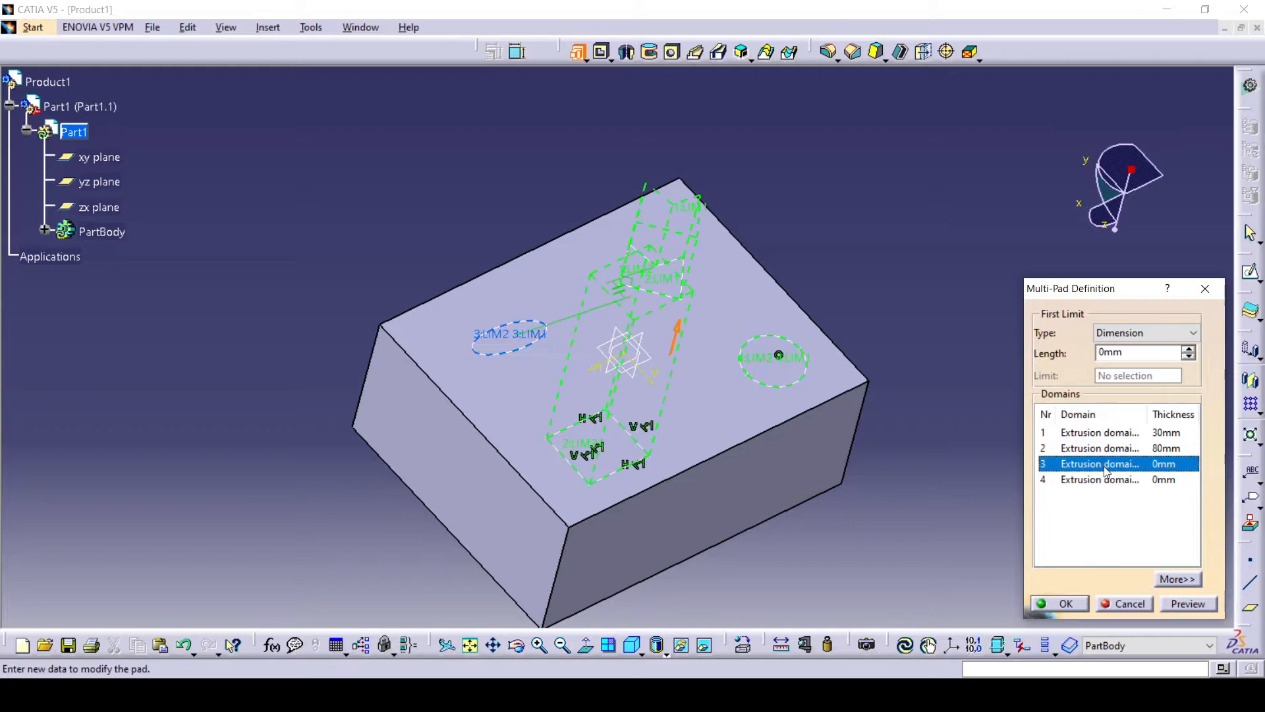
double_click(1126, 354)
text(10)
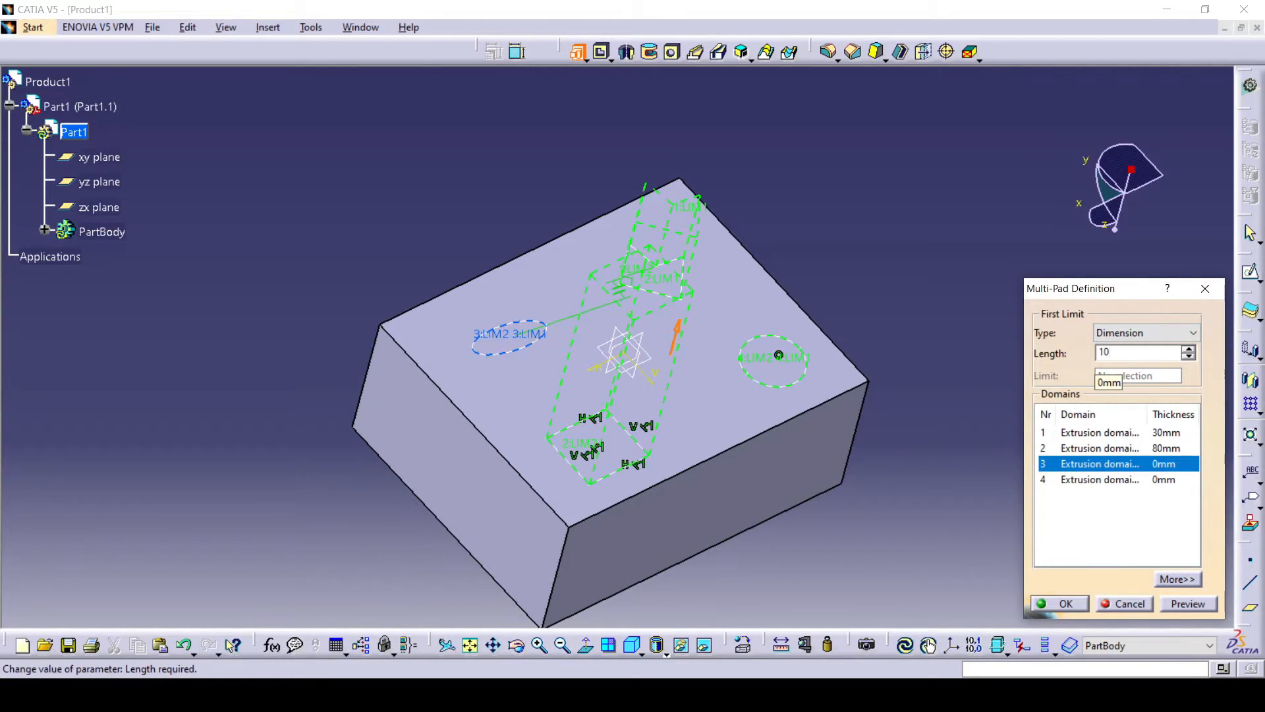
click(1091, 487)
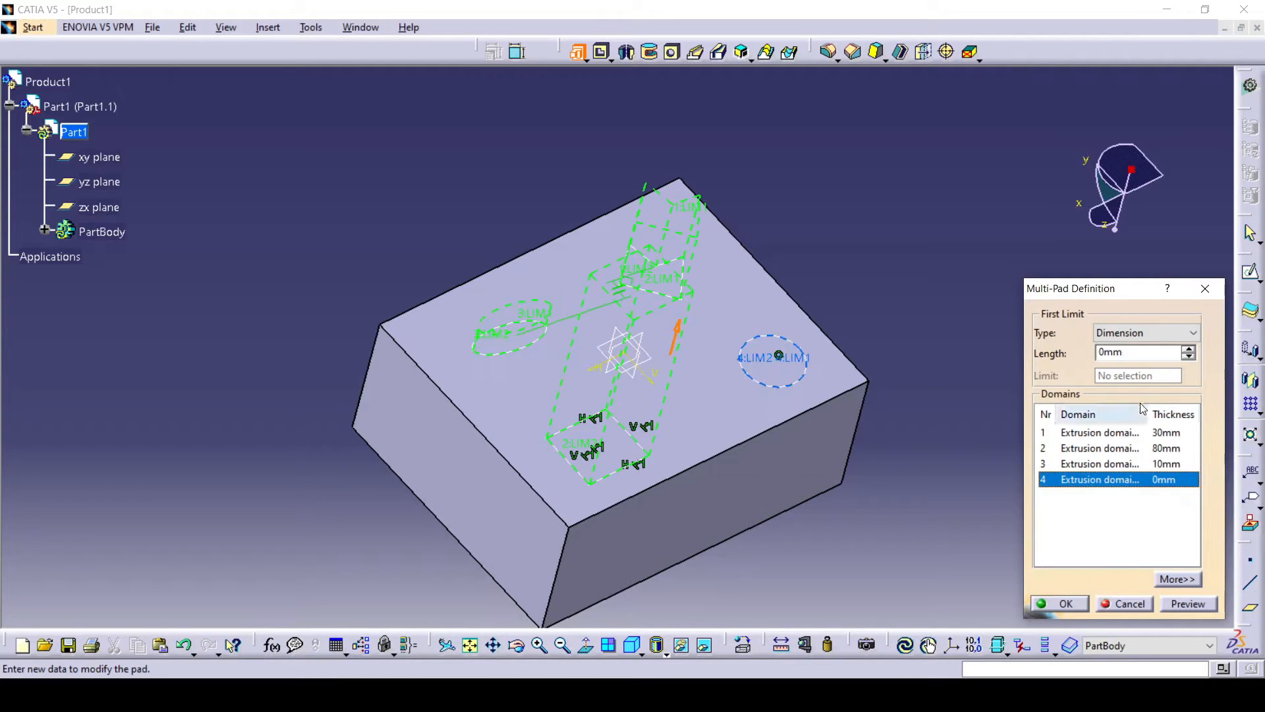
double_click(1130, 352)
text(60)
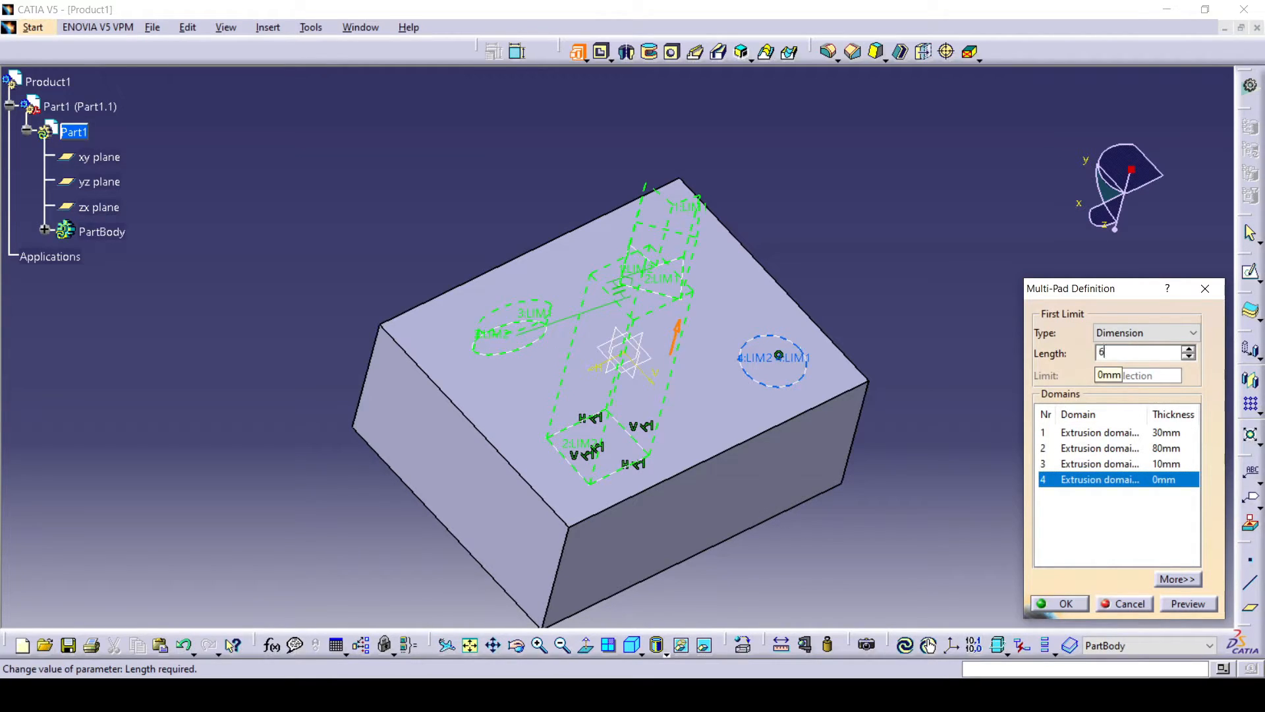
click(1188, 602)
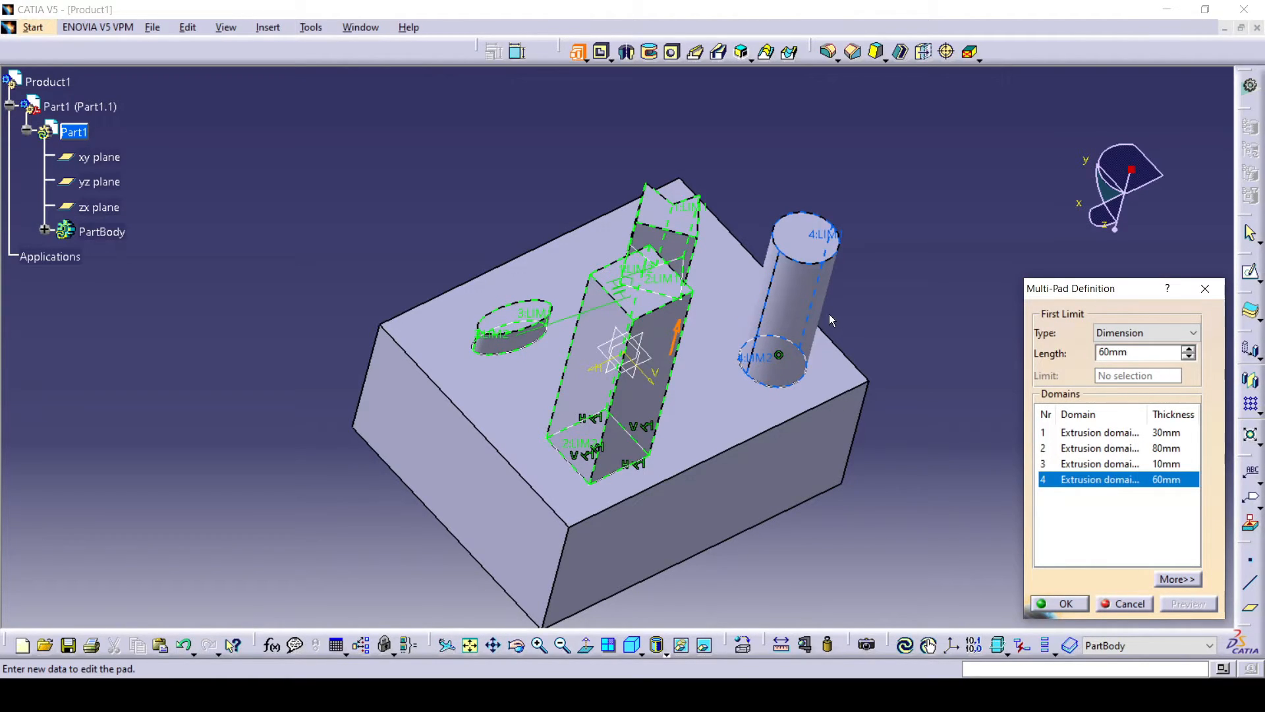
middle_drag(829, 317, 867, 369)
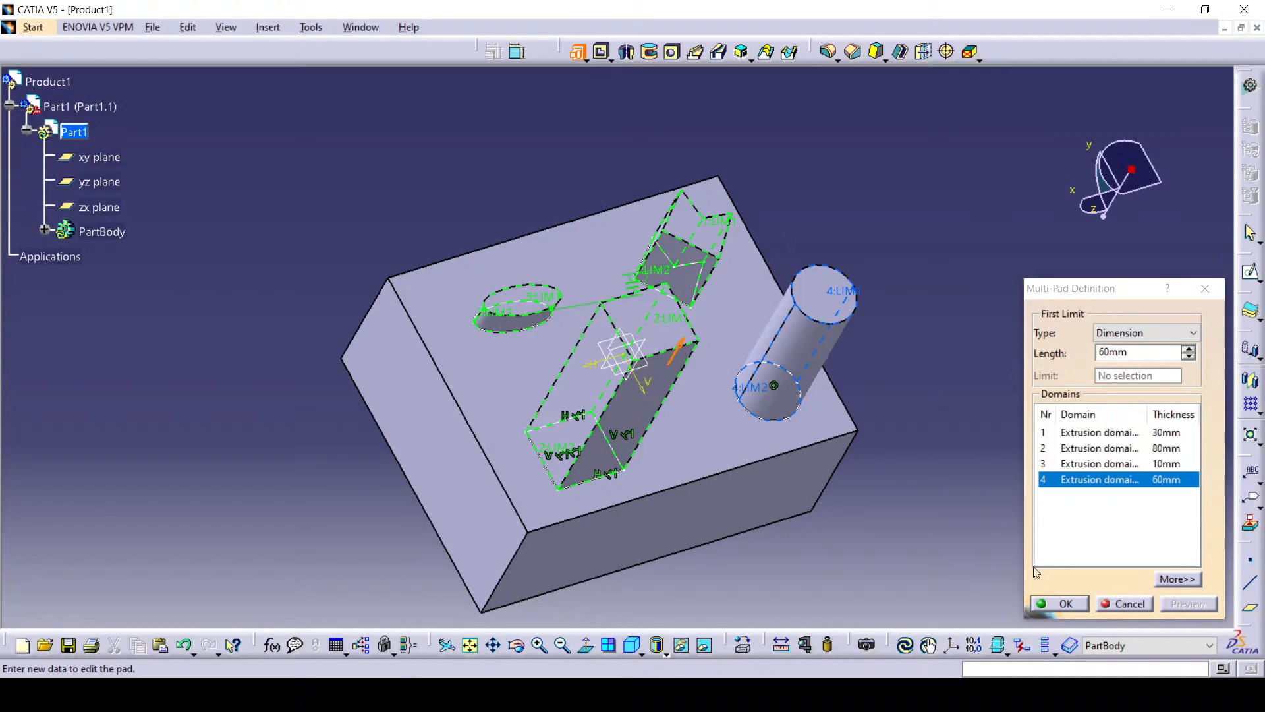
click(1058, 604)
middle_drag(756, 437, 923, 346)
middle_drag(848, 441, 868, 389)
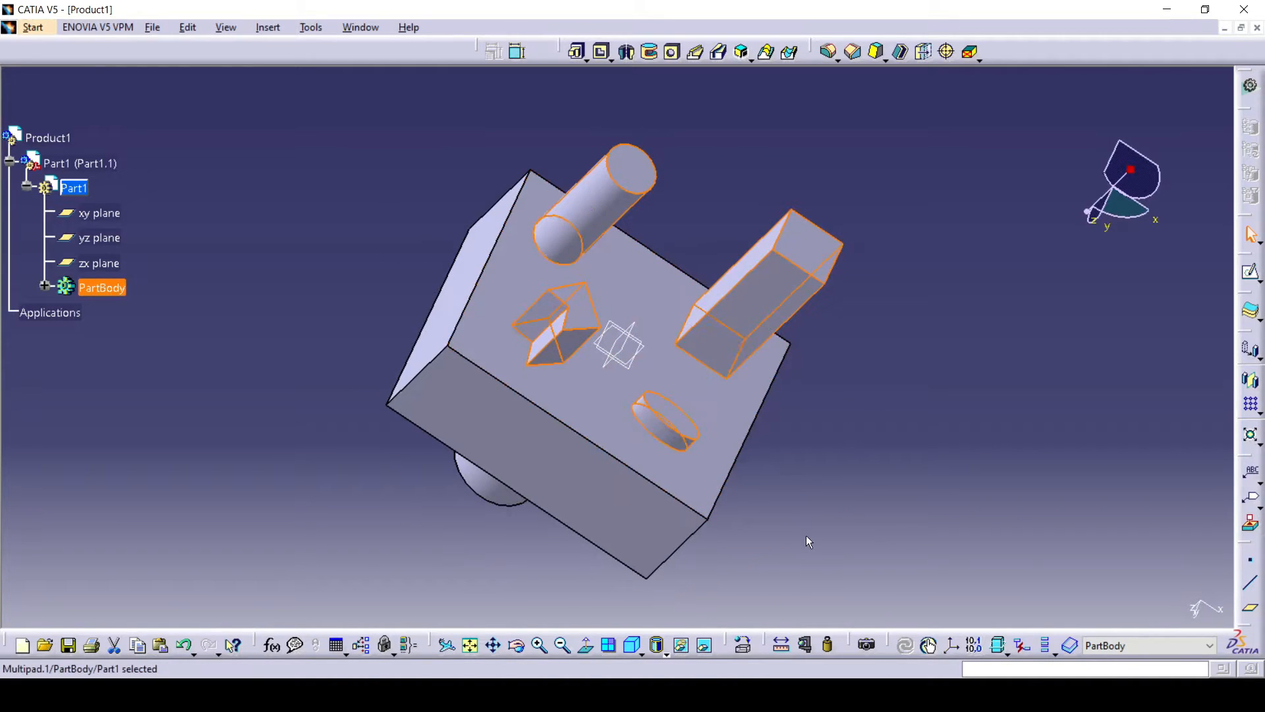
- Delete the multi-pad and the cylindrical Pad.2 from the part body, leaving only the block
click(44, 286)
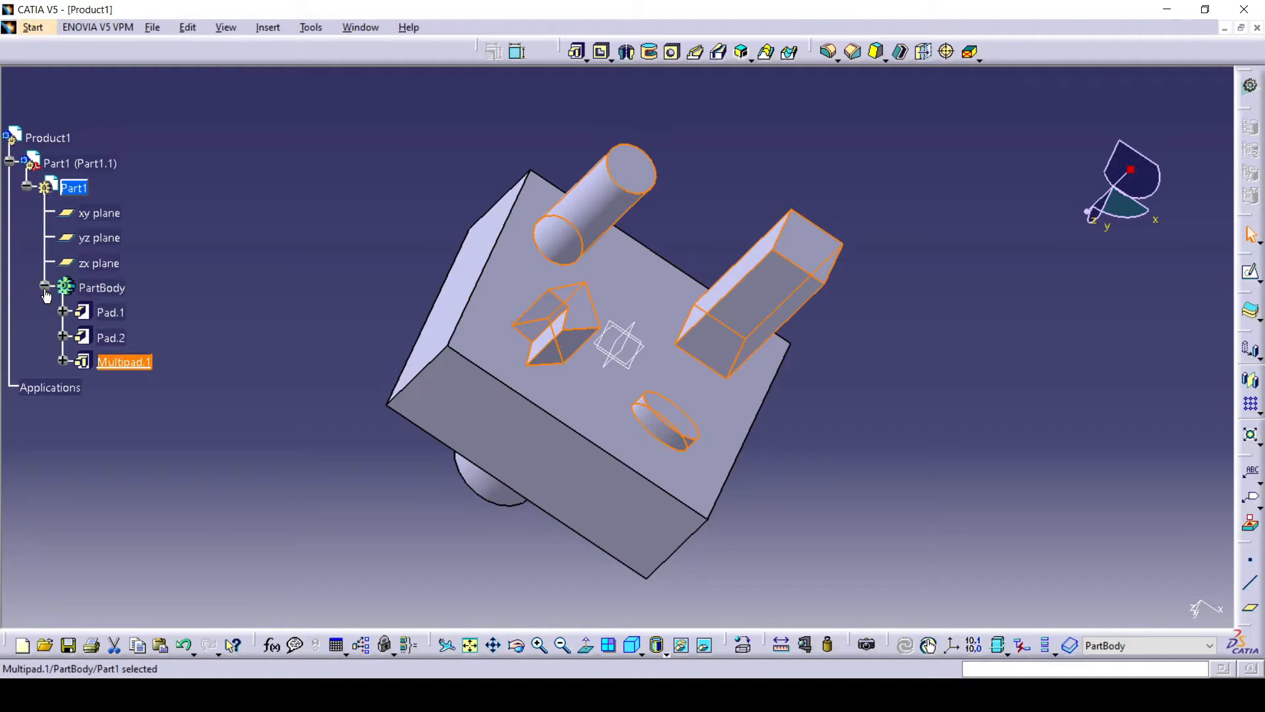
right_click(118, 362)
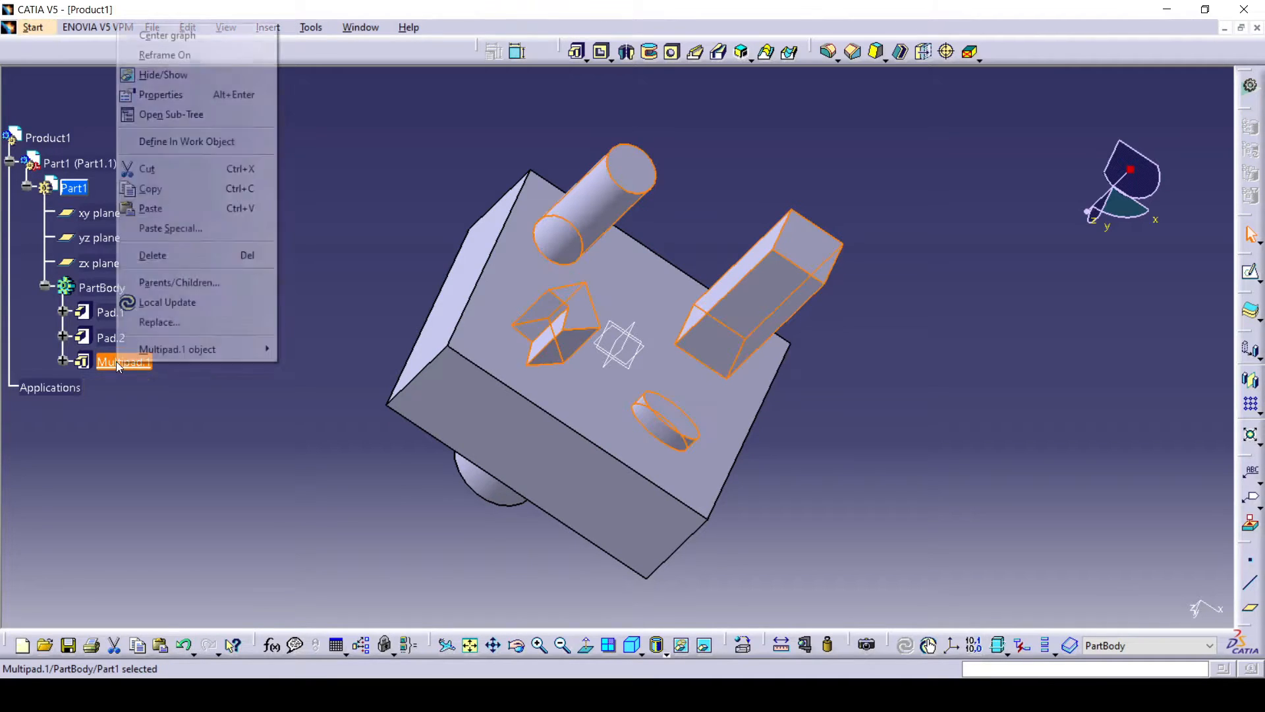
click(148, 256)
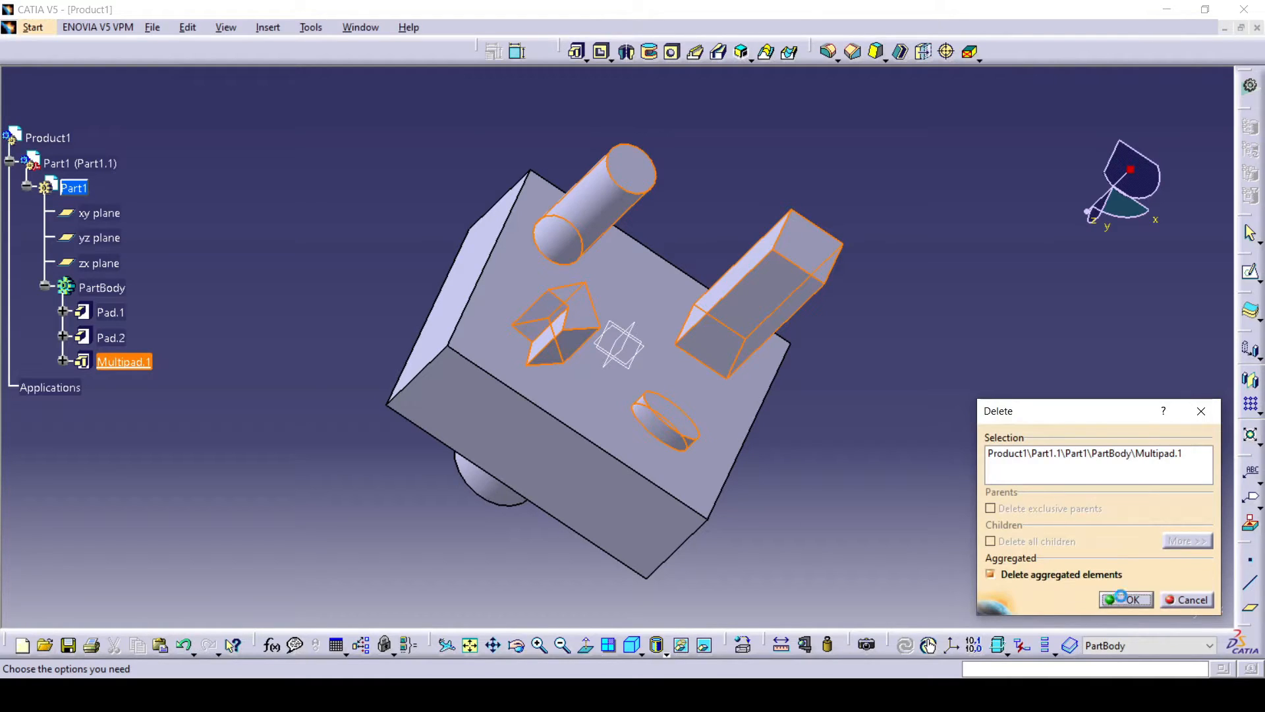
click(1124, 599)
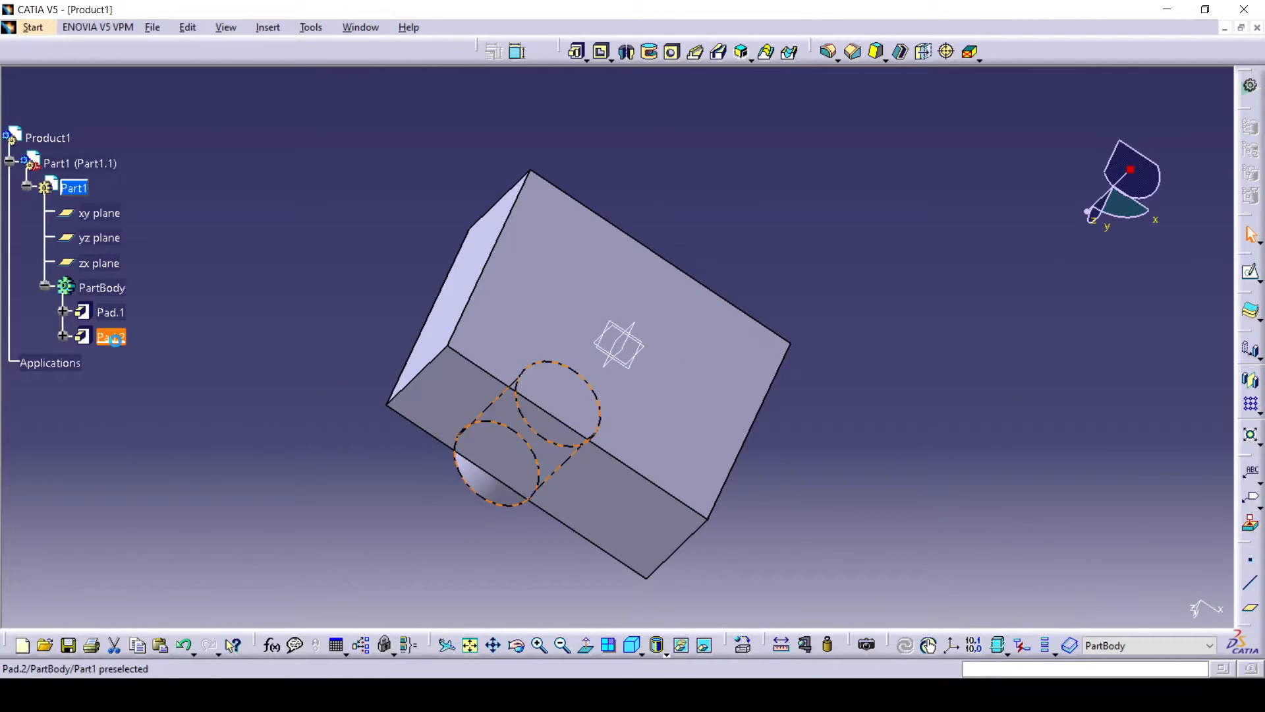
click(123, 345)
key(Delete)
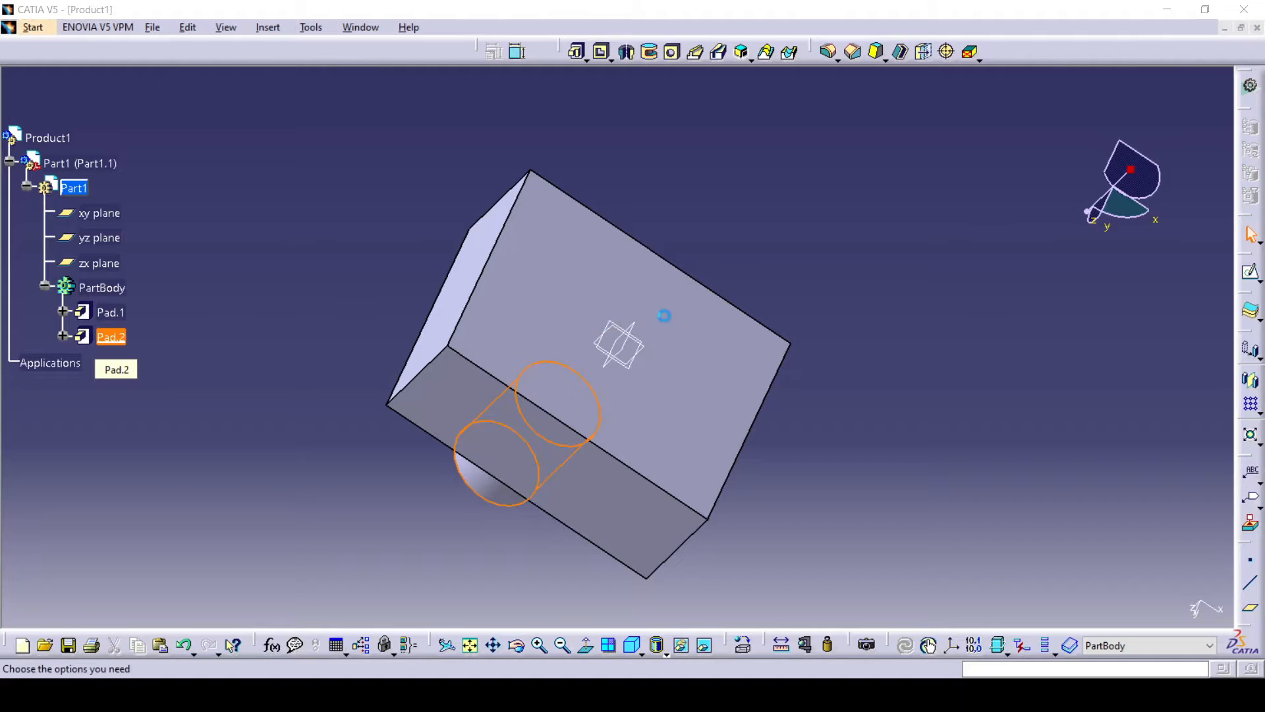
click(1126, 599)
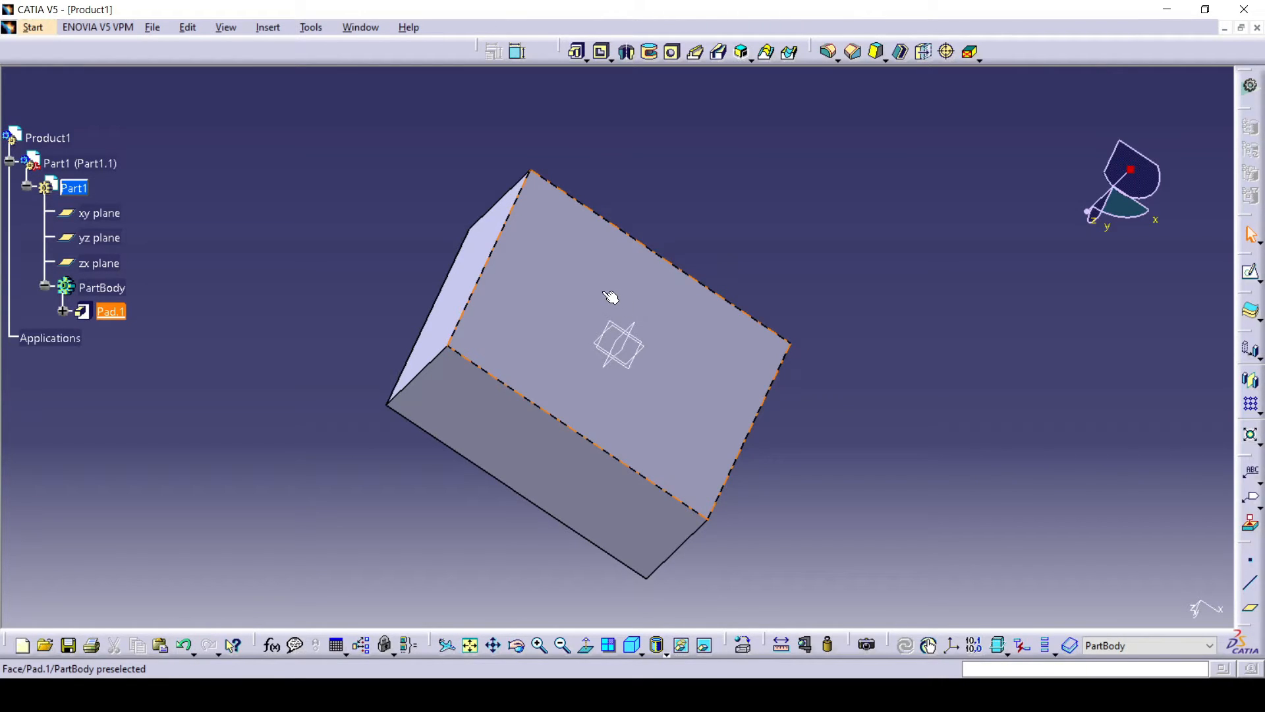
- Sketch a circle centred on the origin on the block's large face and exit the sketch
click(565, 284)
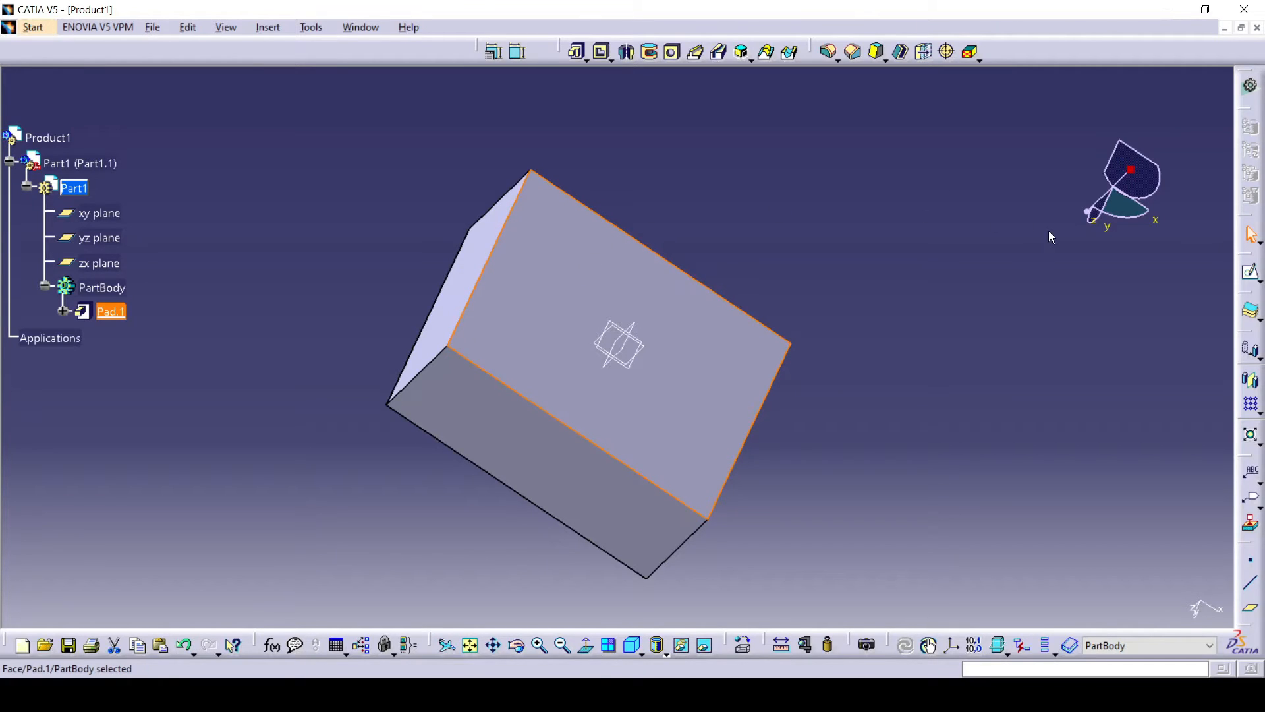
click(1250, 276)
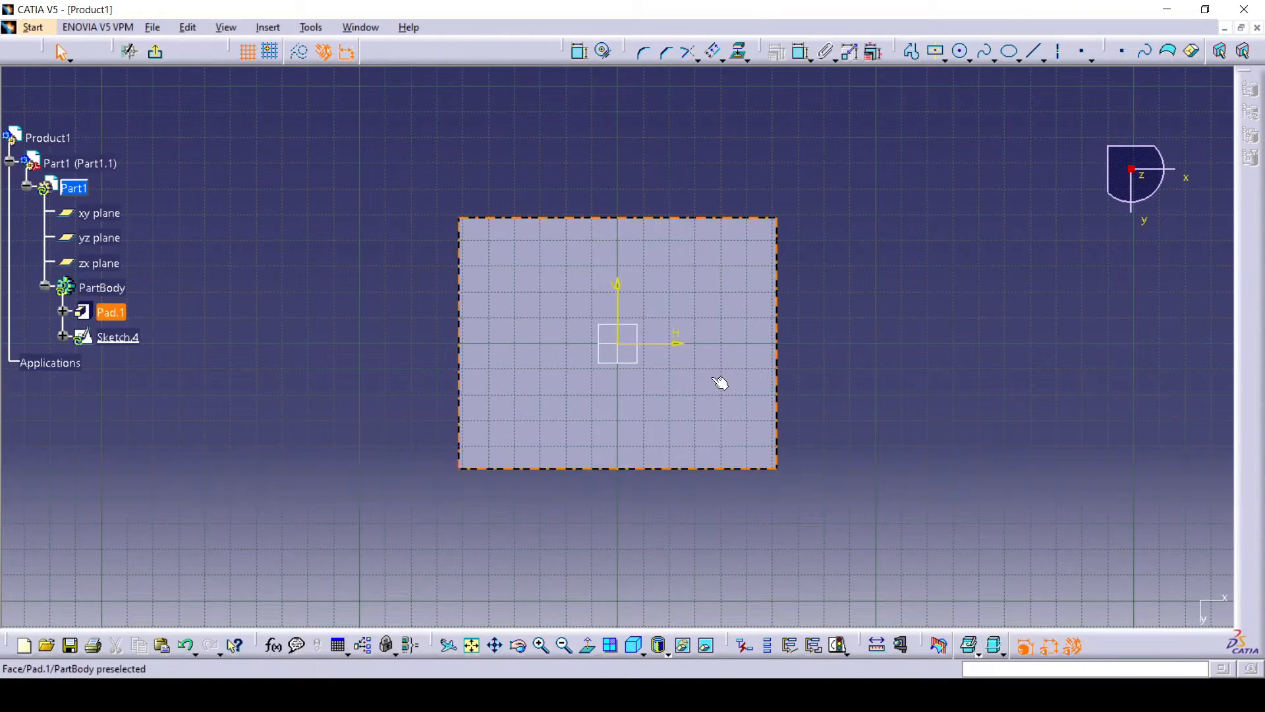
click(960, 51)
click(629, 347)
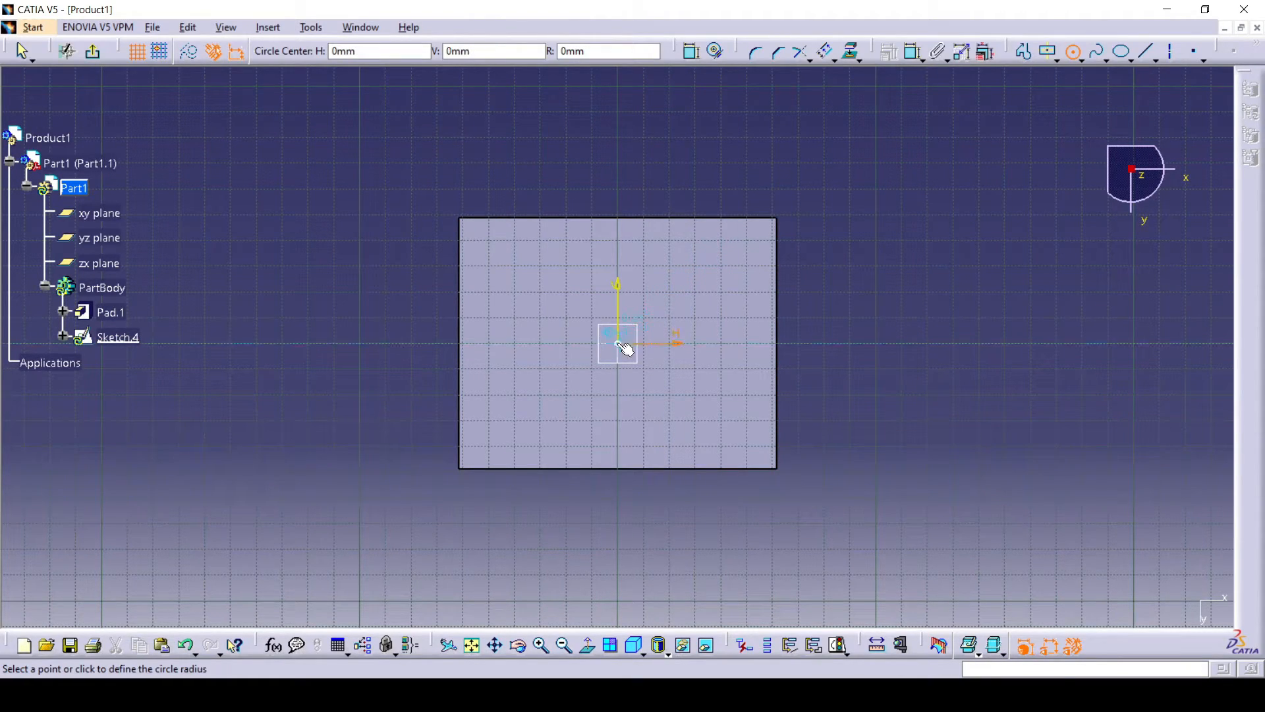
click(654, 371)
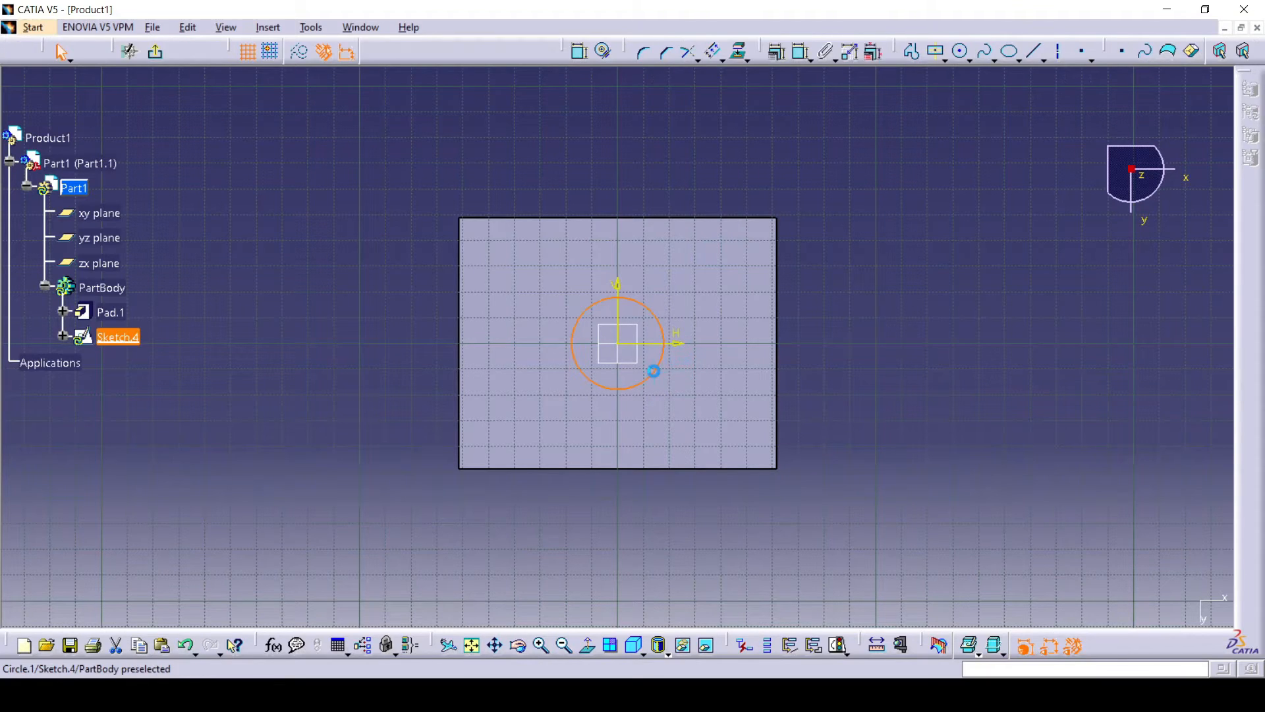
click(154, 54)
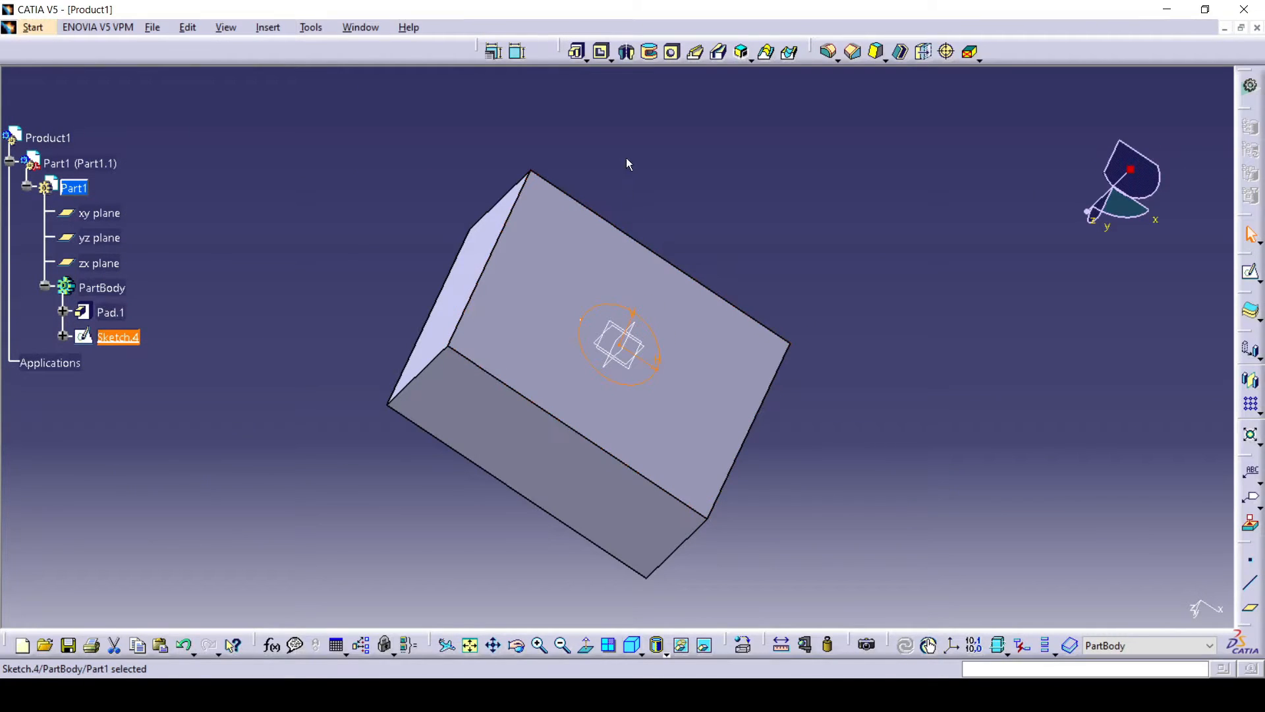
- Cut a 40 mm deep pocket into the block from the circle sketch
click(602, 55)
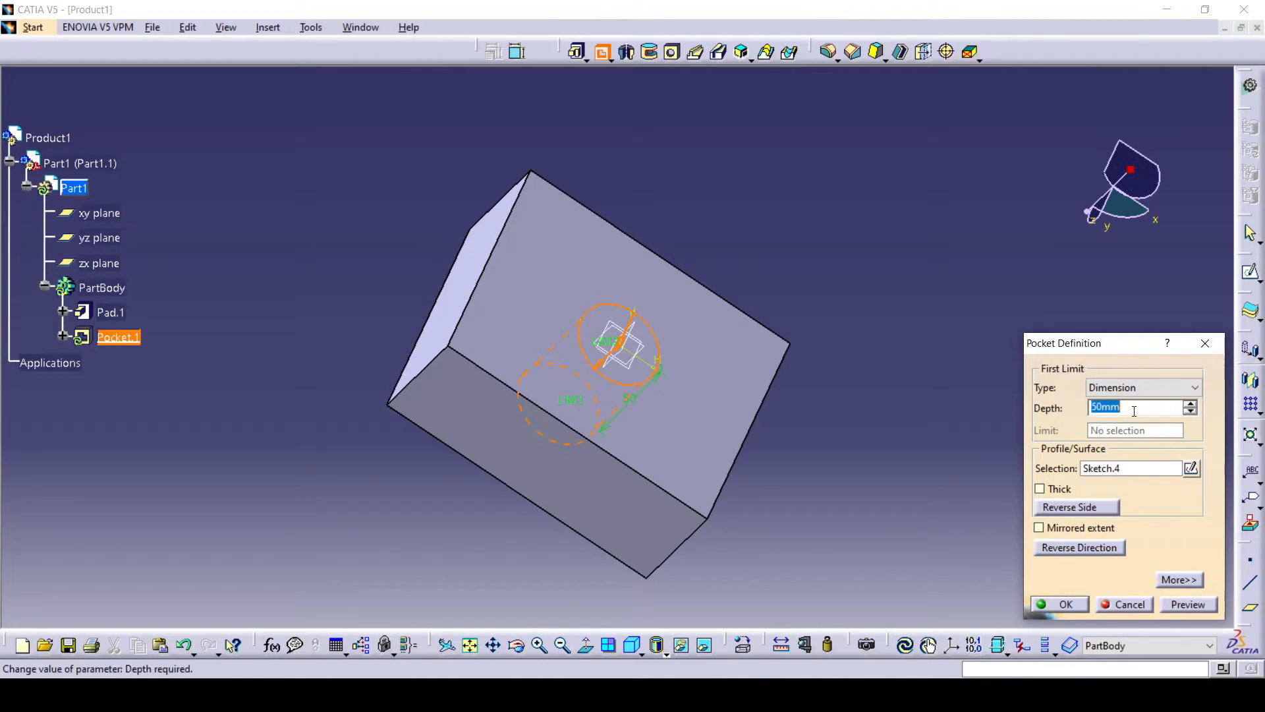
double_click(1189, 411)
double_click(1113, 407)
text(40)
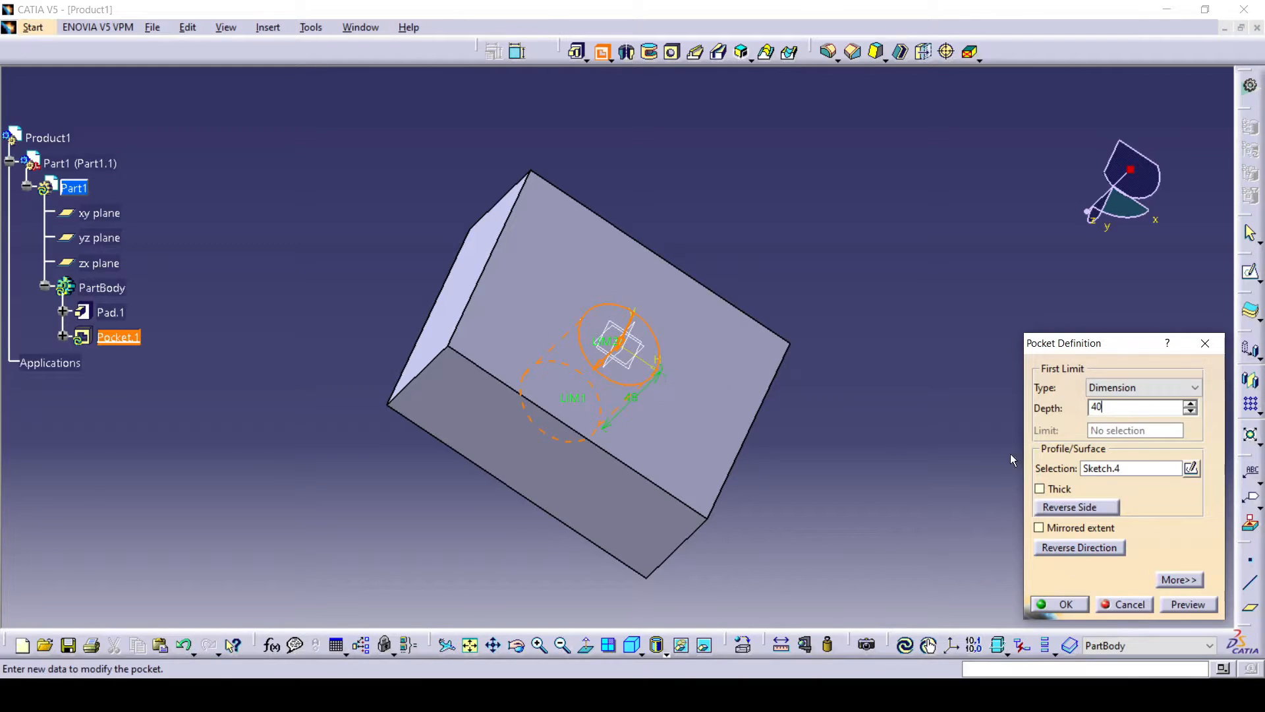
click(1189, 605)
middle_drag(833, 428, 731, 520)
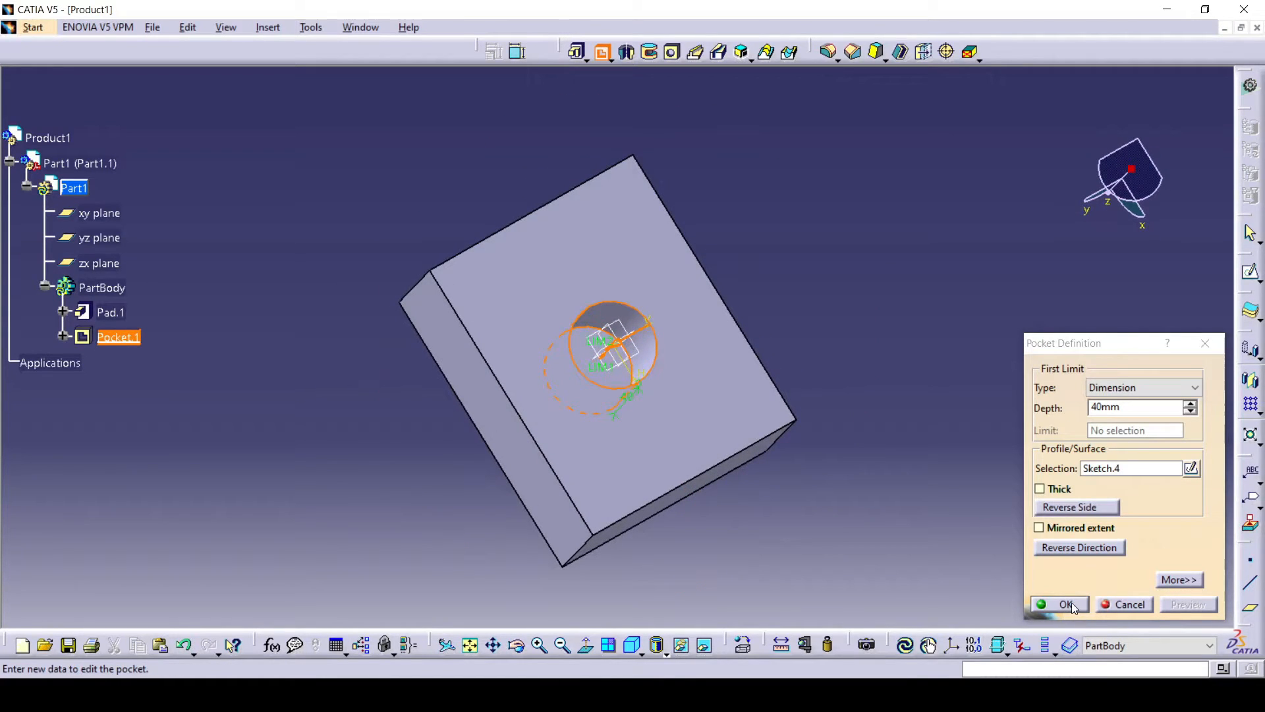
click(1065, 604)
middle_drag(837, 518, 656, 531)
mouse_move(718, 368)
middle_down()
mouse_move(745, 347)
mouse_move(831, 369)
mouse_move(859, 396)
mouse_move(720, 432)
mouse_move(712, 463)
mouse_move(757, 472)
mouse_move(785, 432)
mouse_move(762, 395)
mouse_move(737, 418)
mouse_move(722, 350)
middle_up()
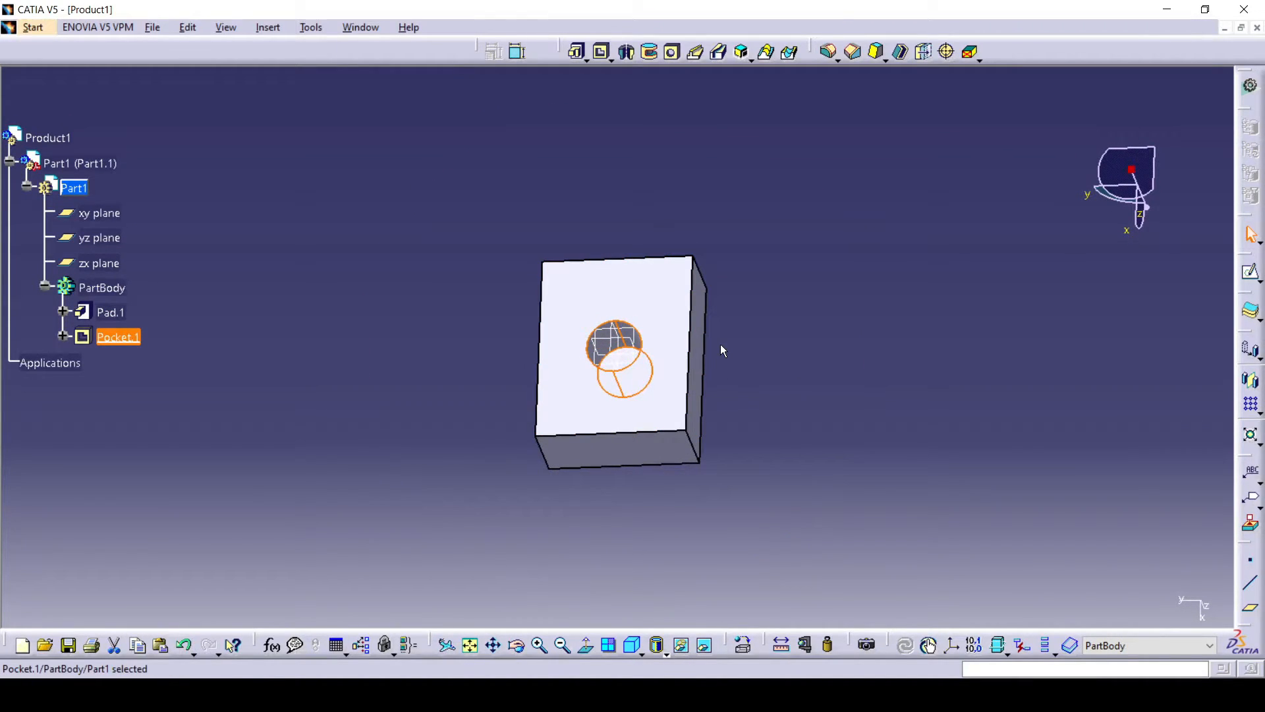
click(607, 59)
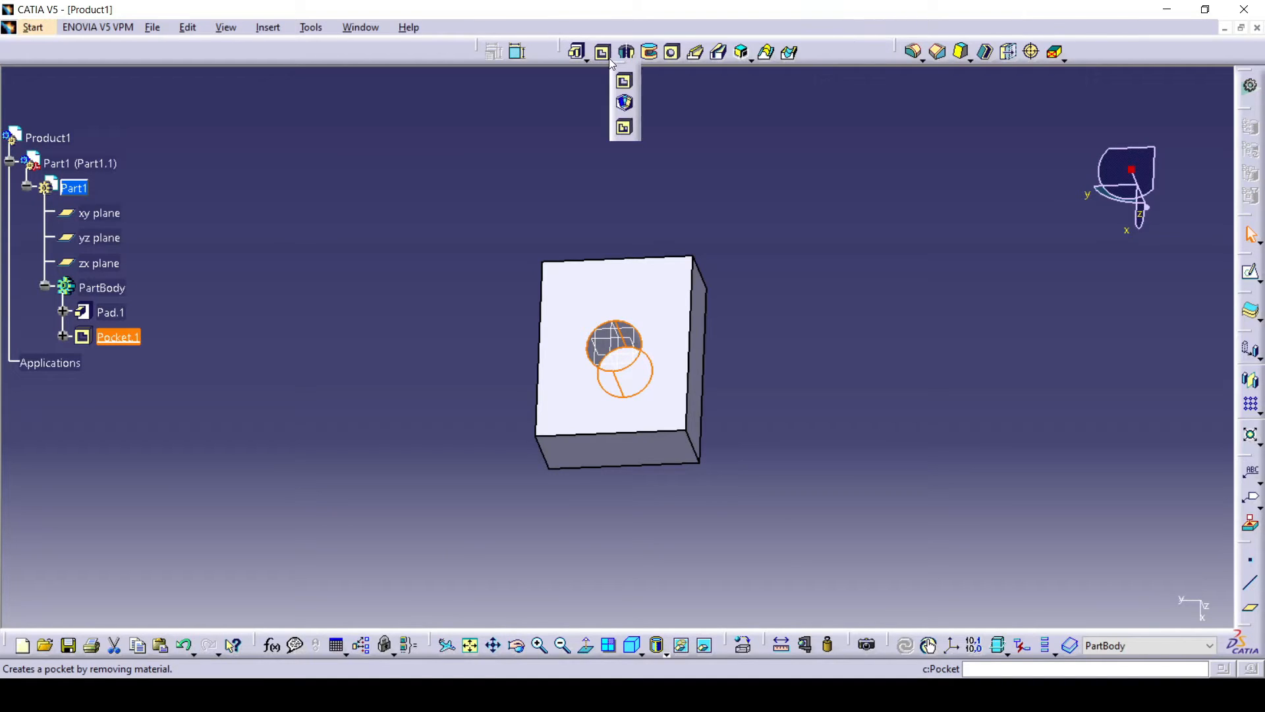
click(585, 60)
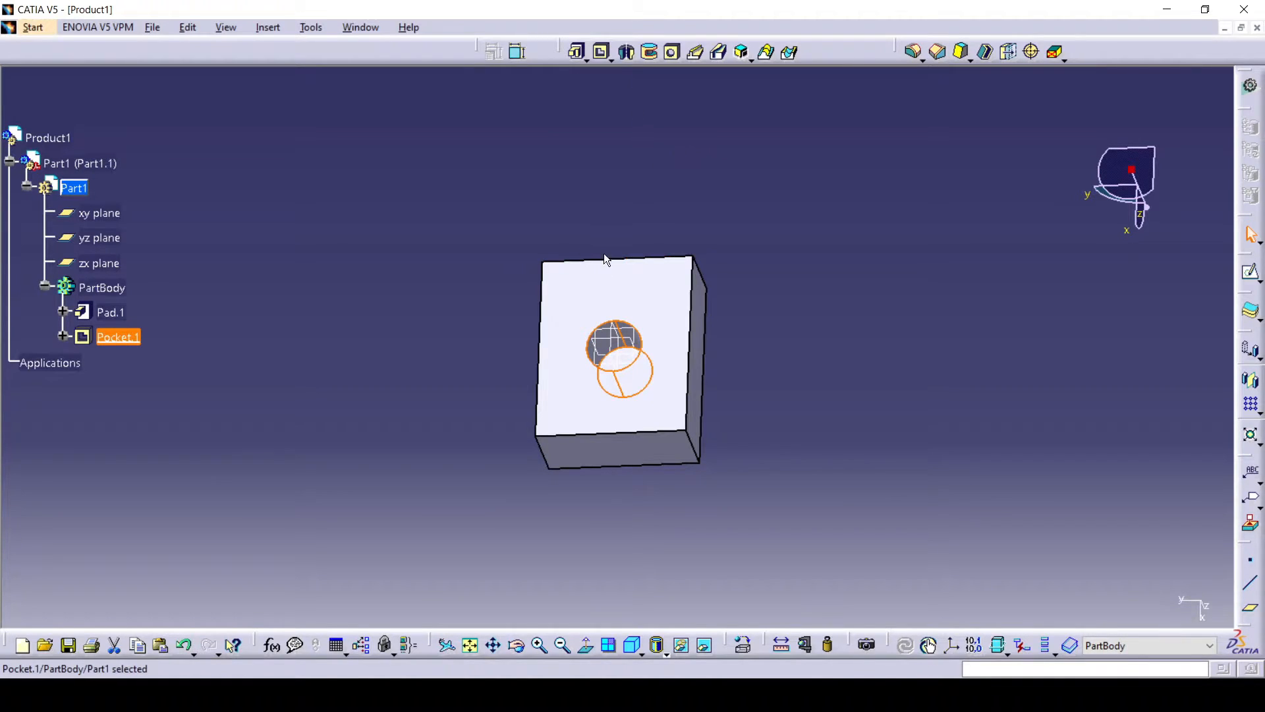
- Delete the circular pocket and the block's pad with their aggregated elements, emptying the part body
right_click(118, 336)
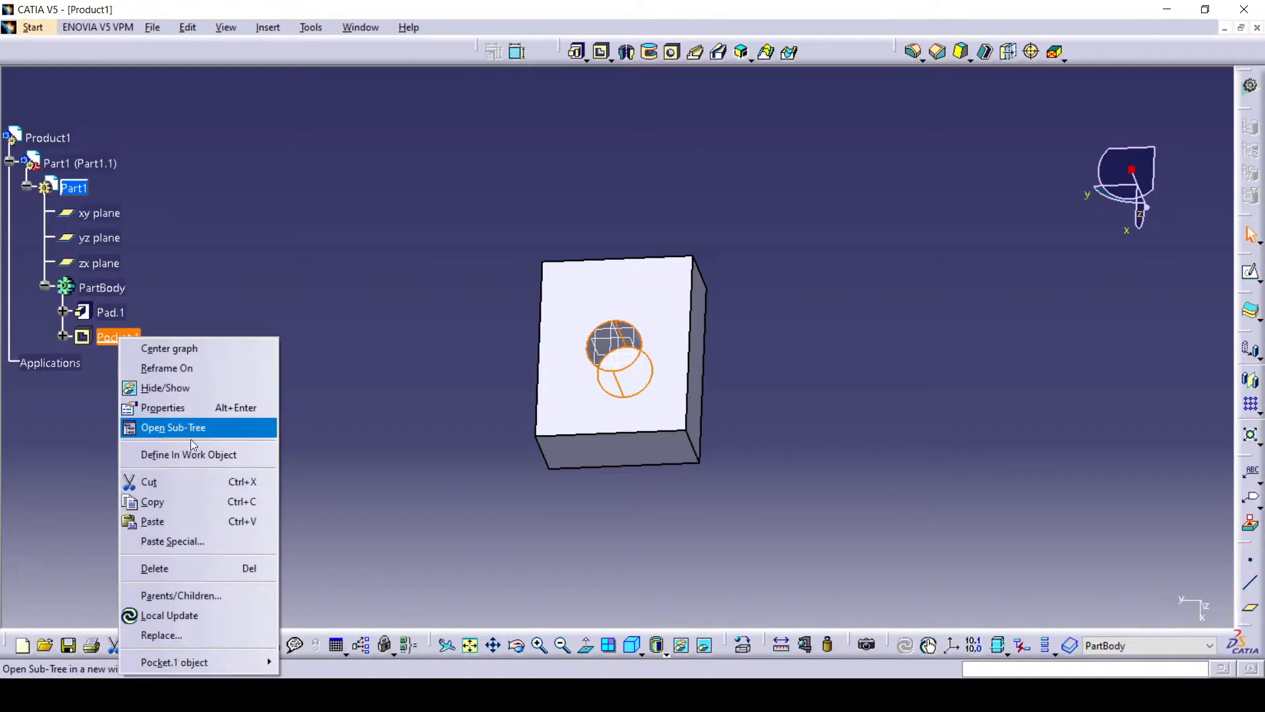
click(159, 568)
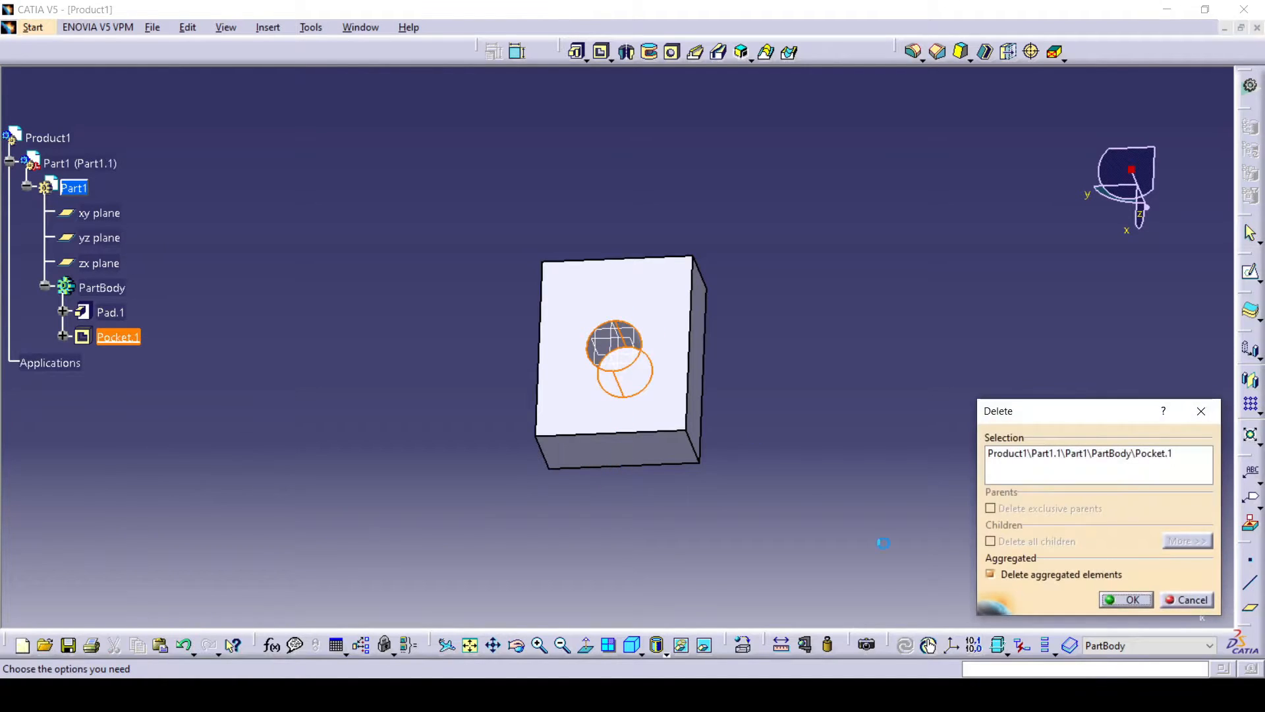
click(1123, 601)
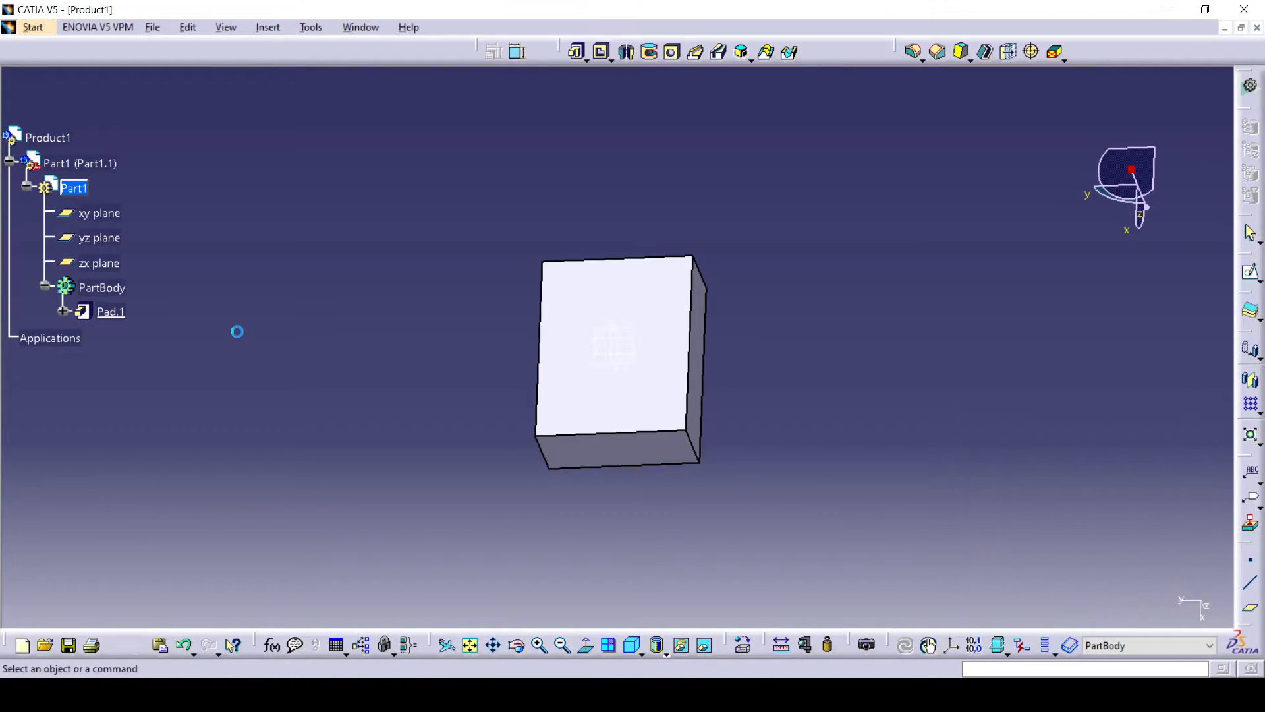
right_click(122, 315)
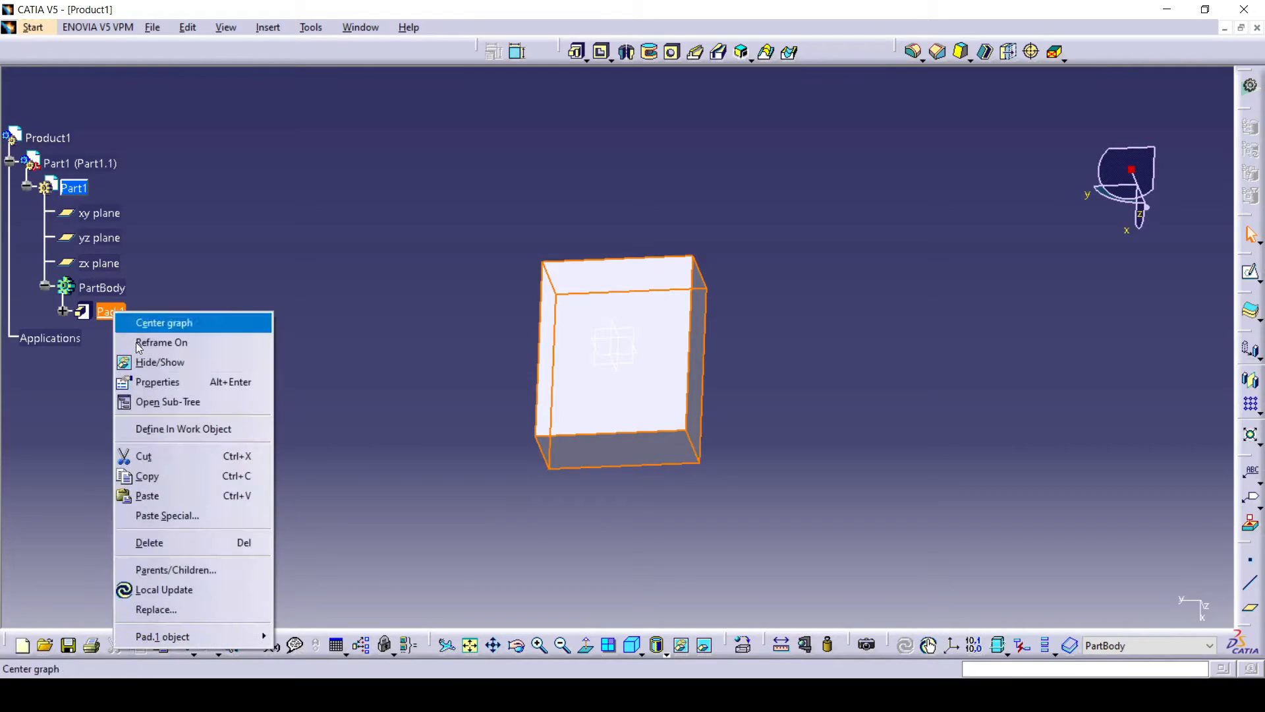
click(147, 494)
click(678, 379)
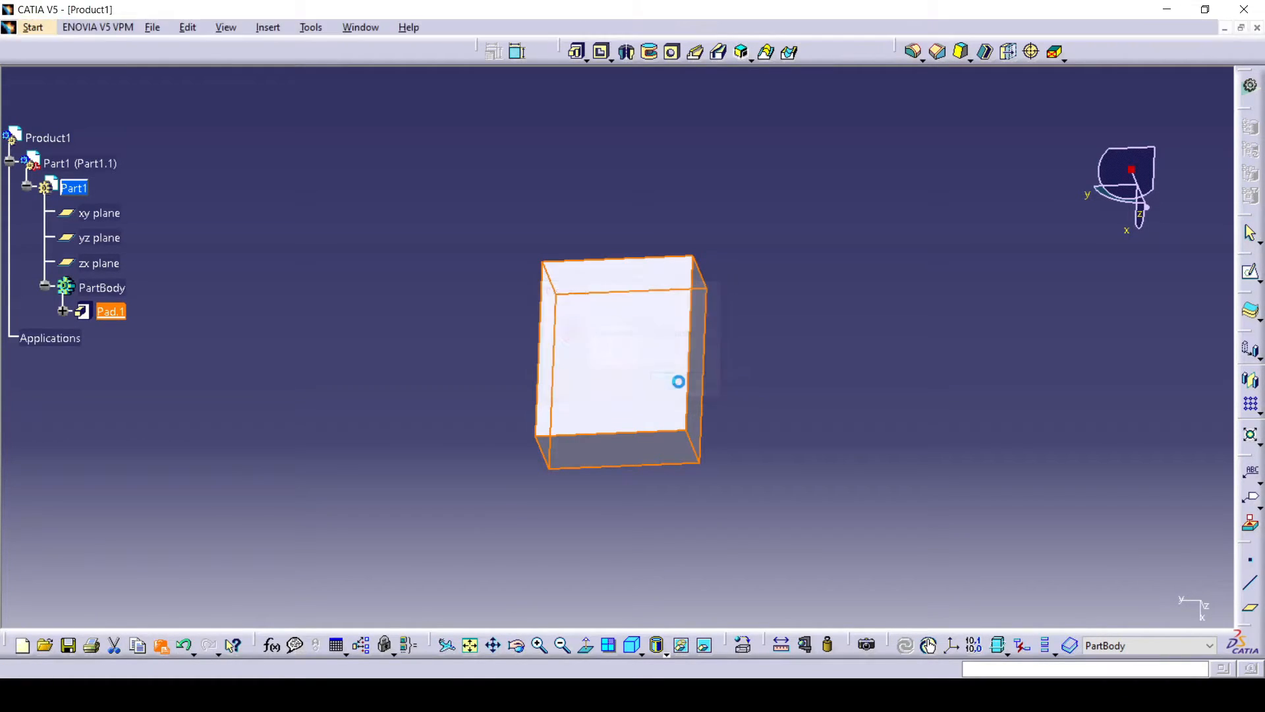
right_click(121, 314)
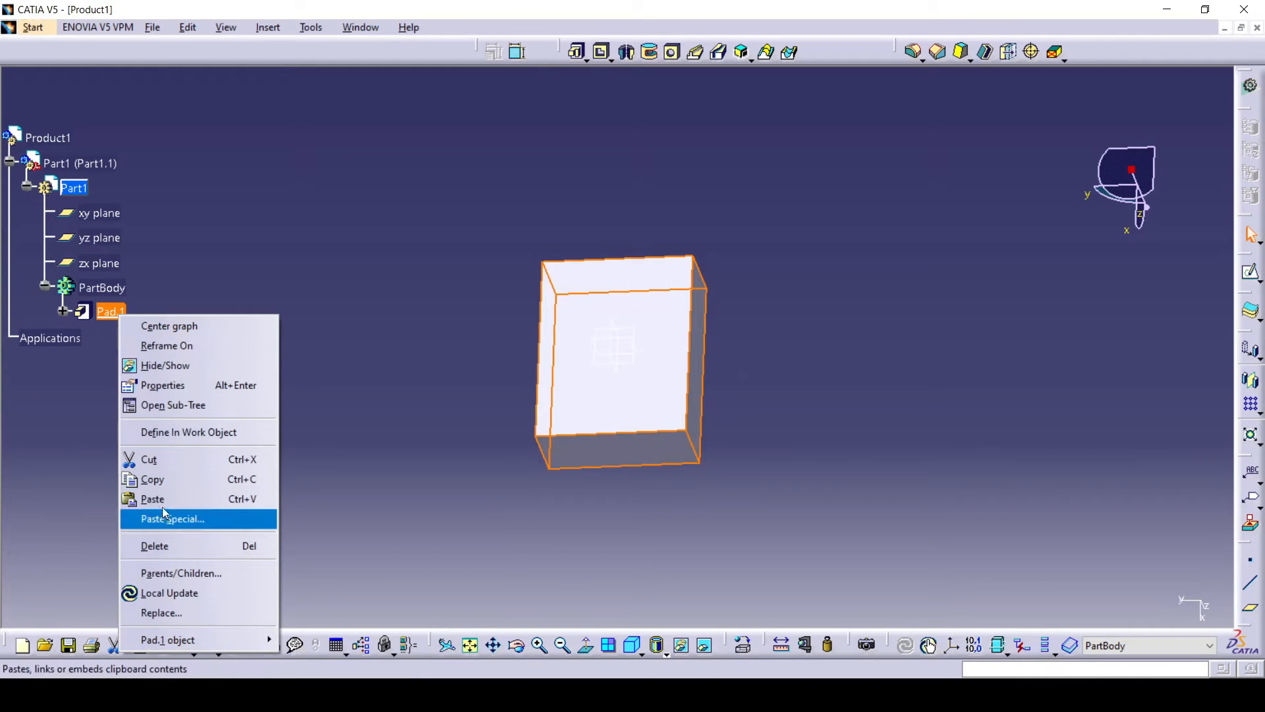
click(170, 548)
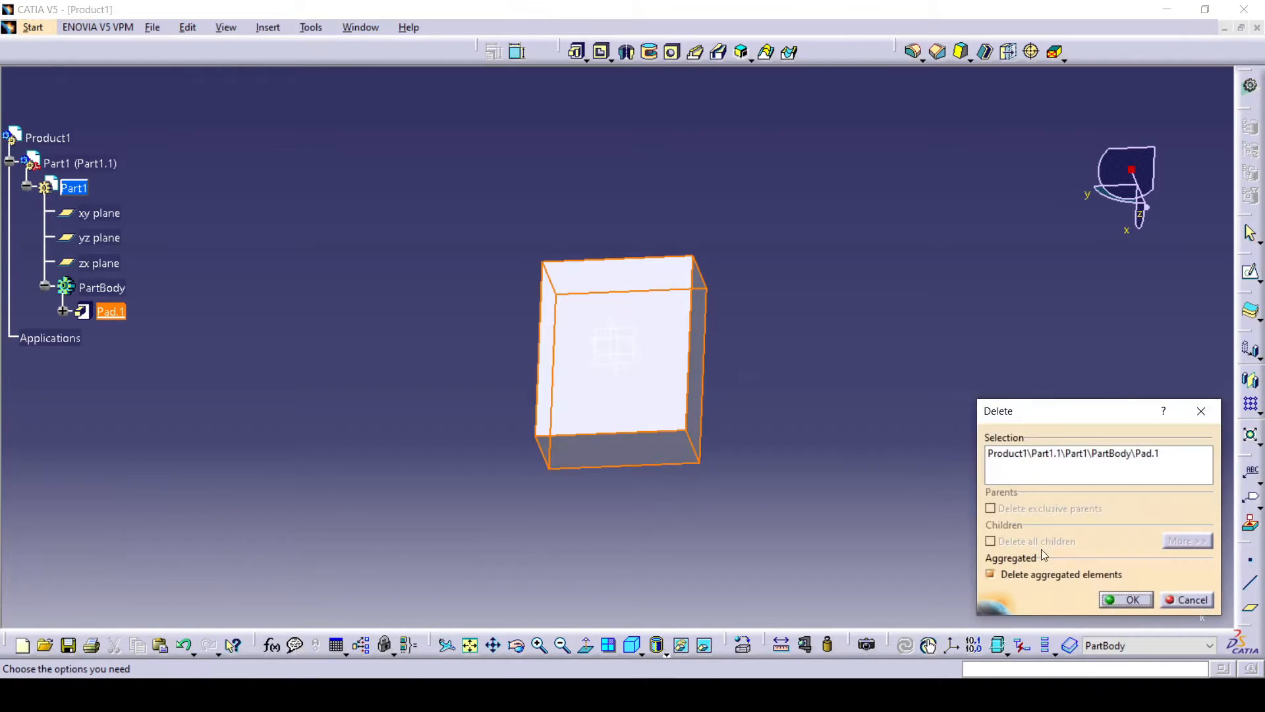
click(1111, 600)
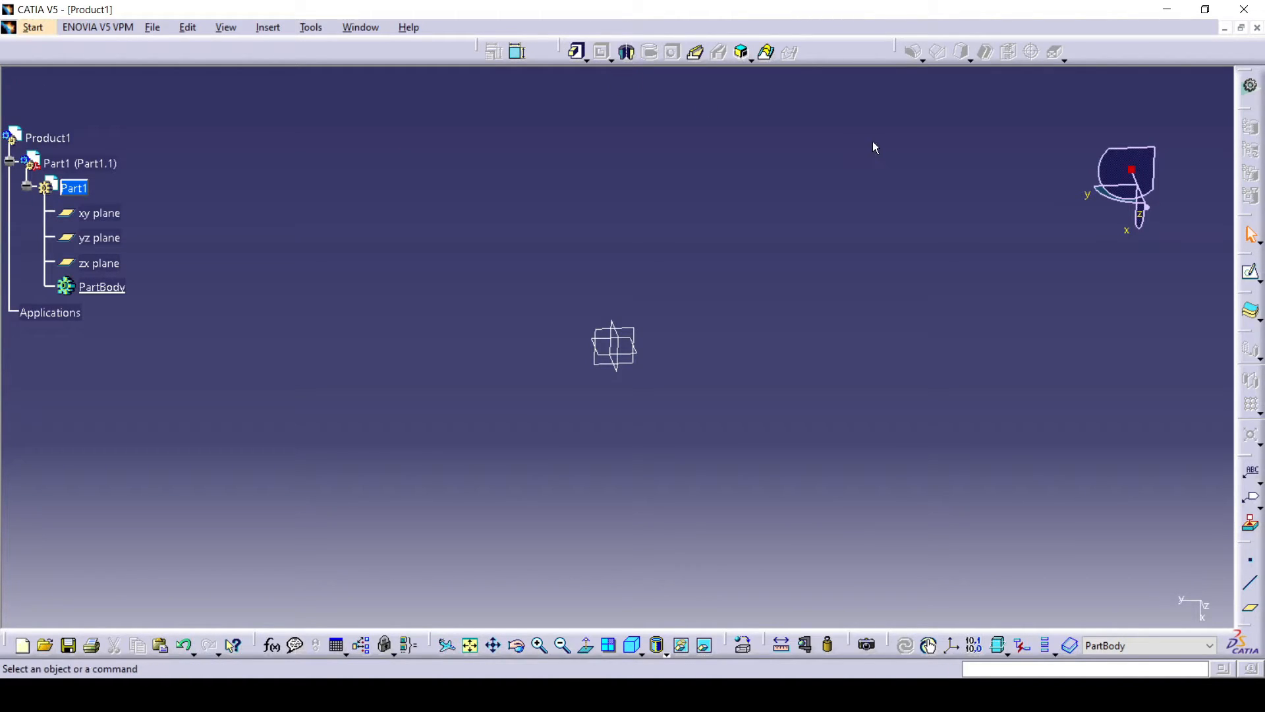
- Sketch a long, narrow rectangle on the xy plane with one corner at the origin, extending along positive H, and exit the sketch
click(1250, 272)
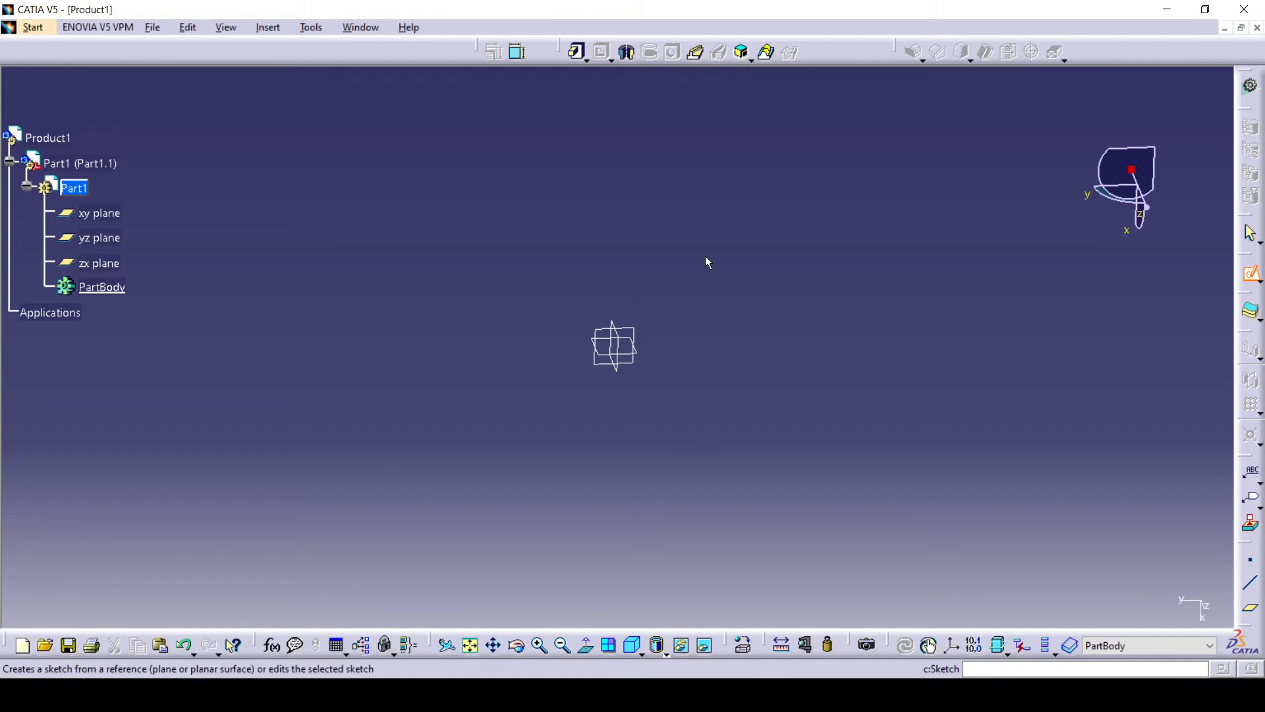
click(99, 213)
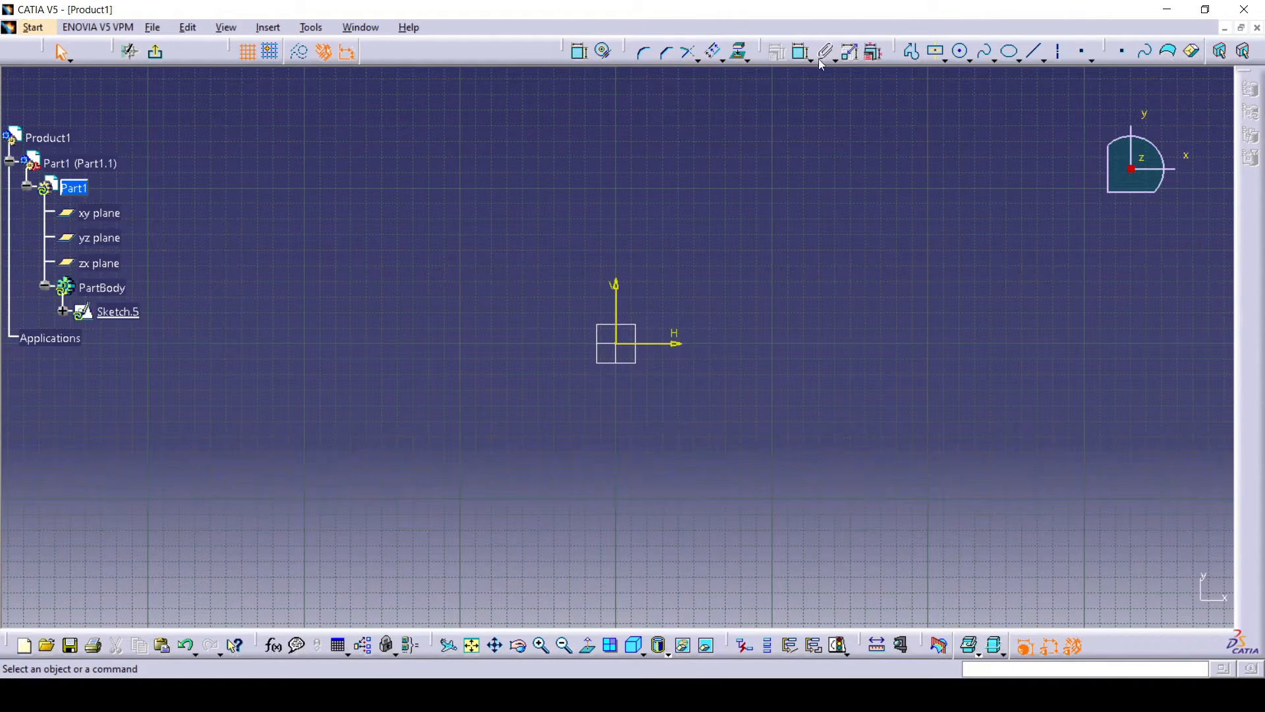
click(944, 60)
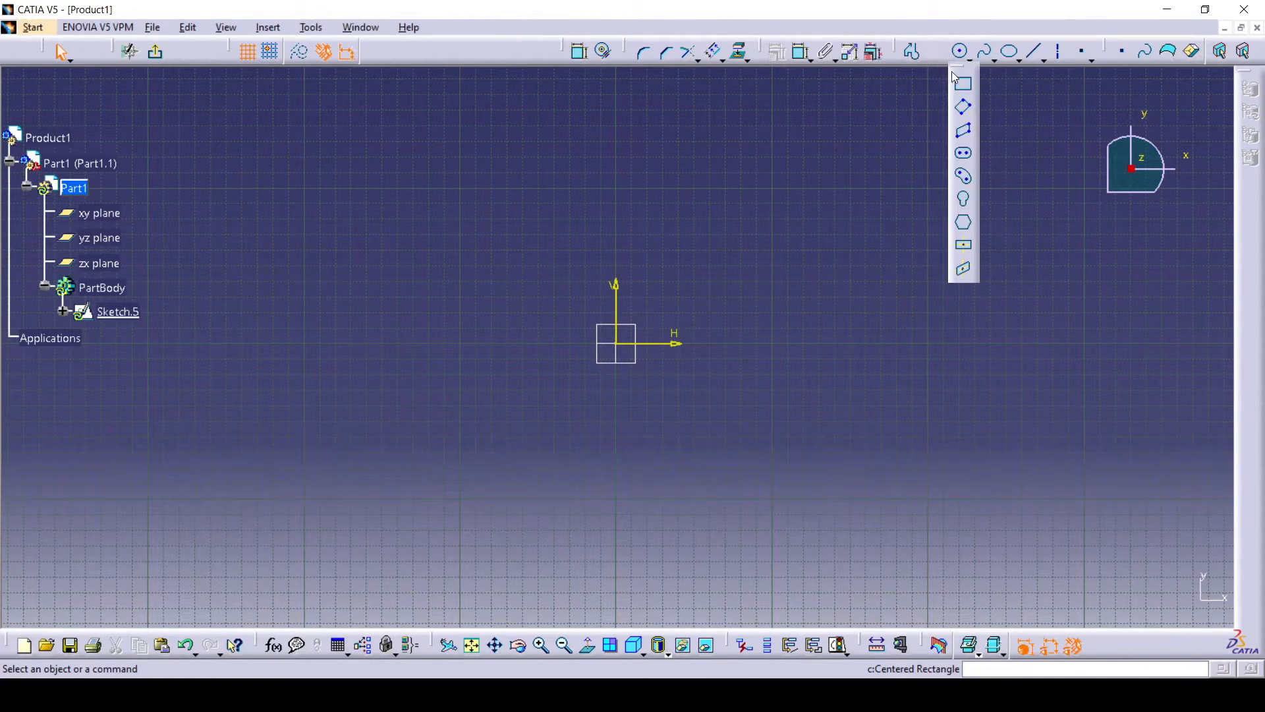
click(963, 82)
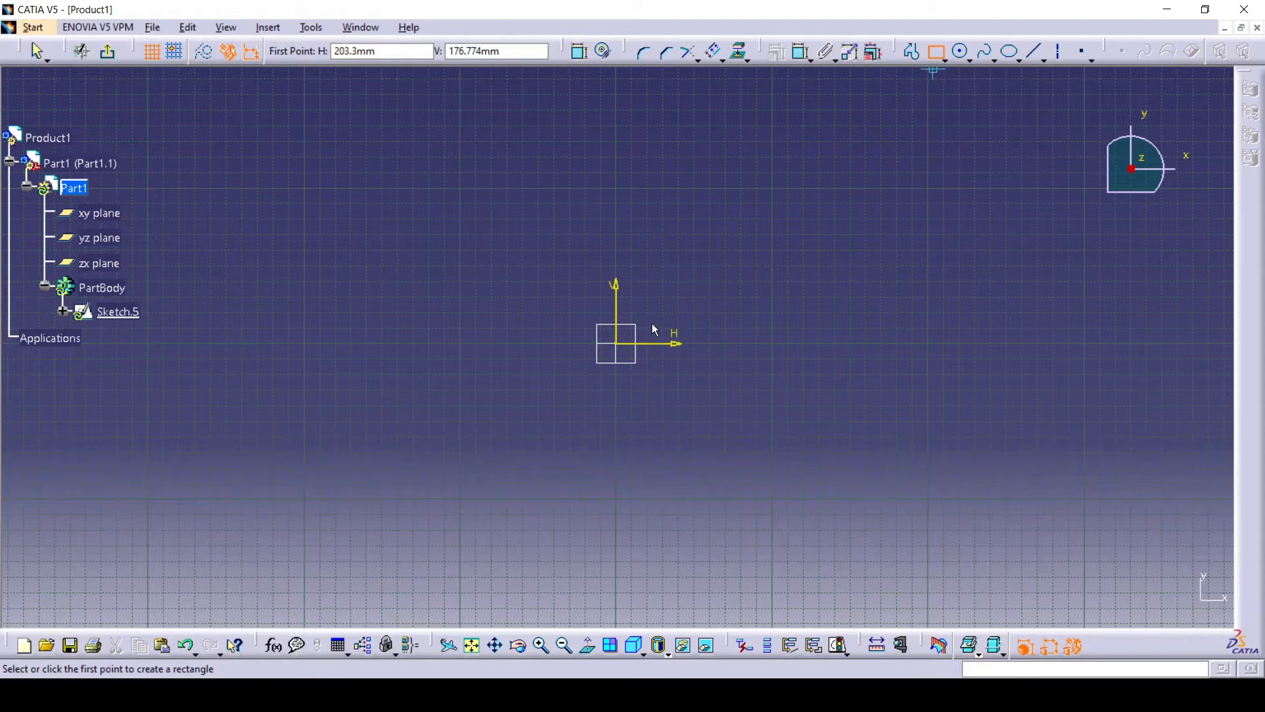
click(616, 343)
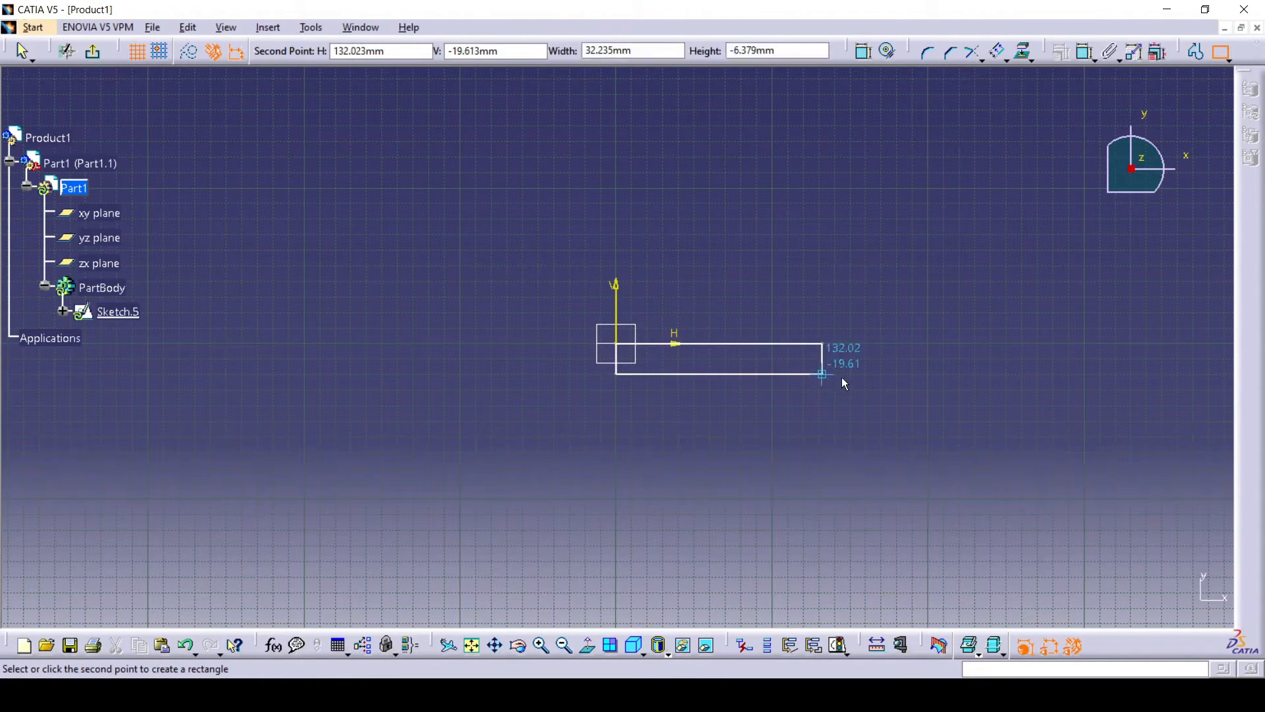
click(891, 380)
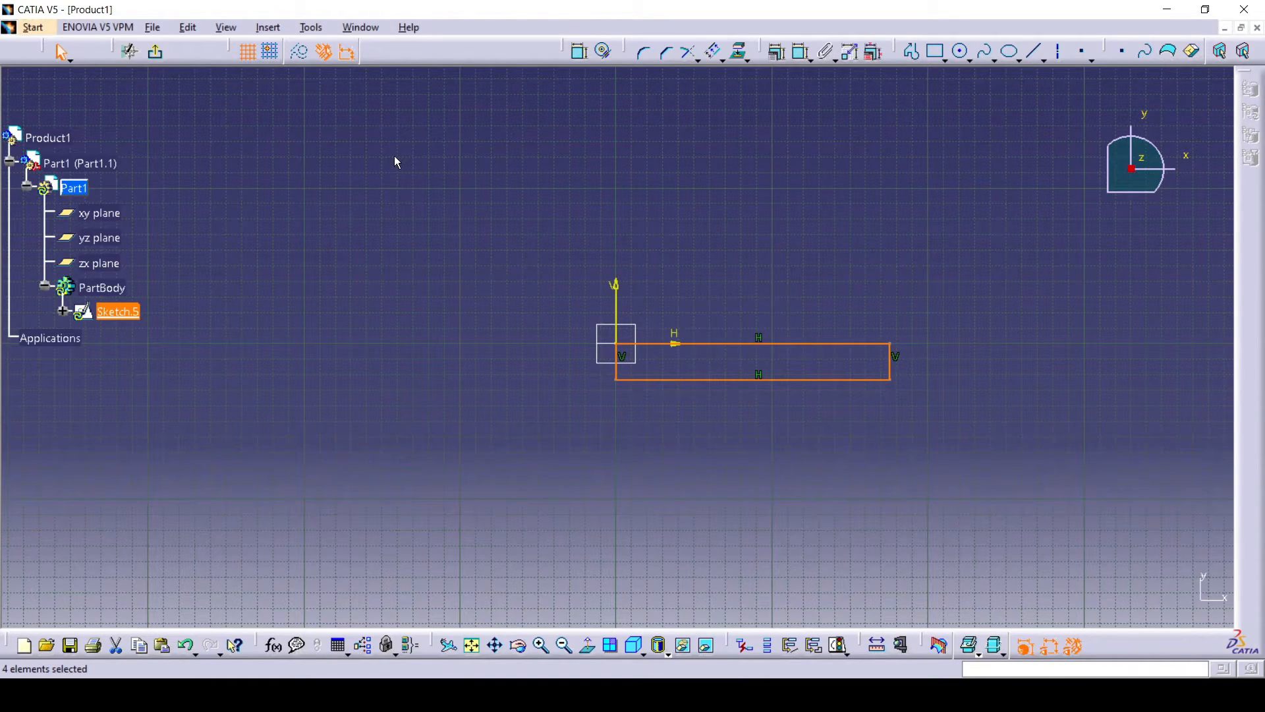
click(158, 56)
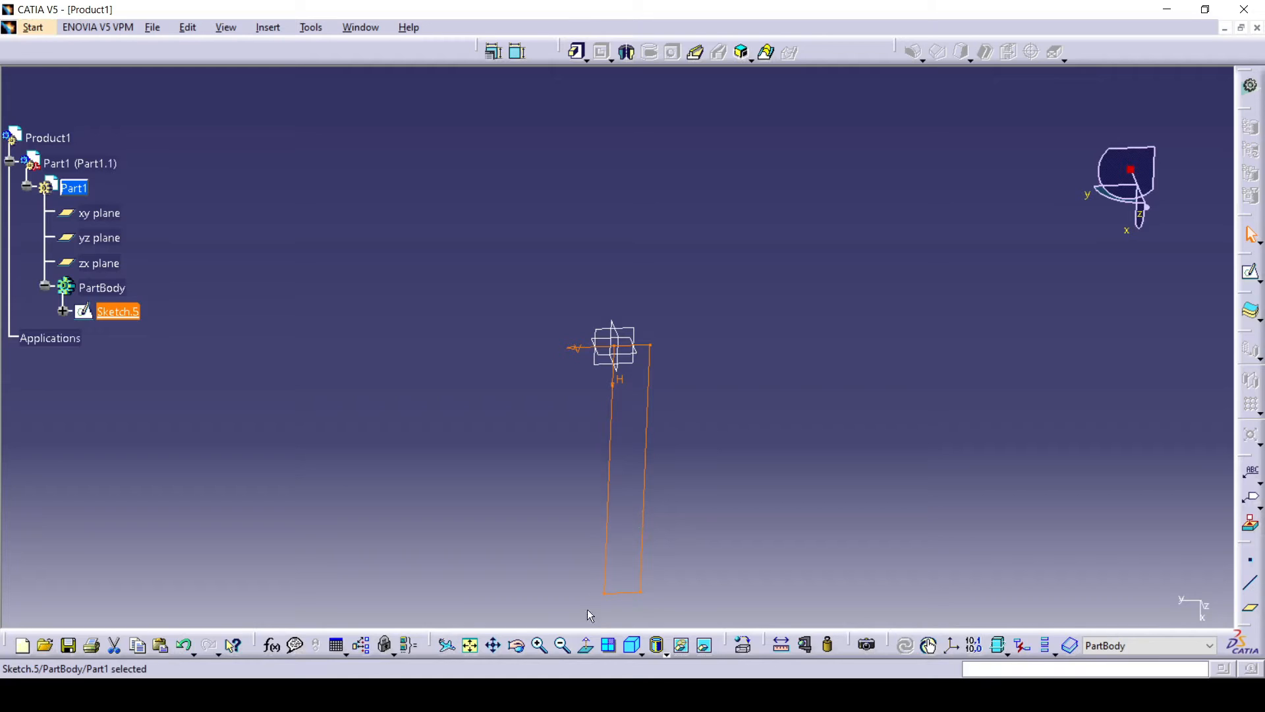
- Start a Shaft from the rectangle sketch in isometric view, using its long edge through the origin as the revolution axis
click(634, 647)
click(599, 344)
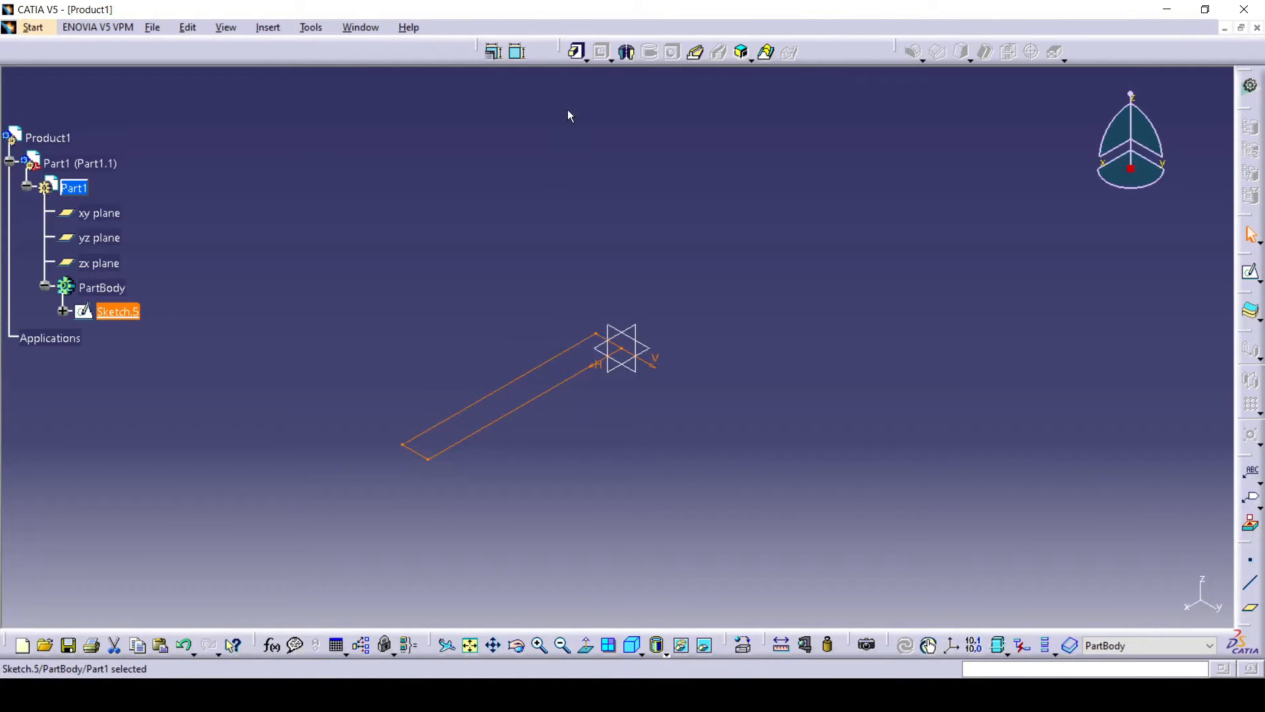
click(627, 53)
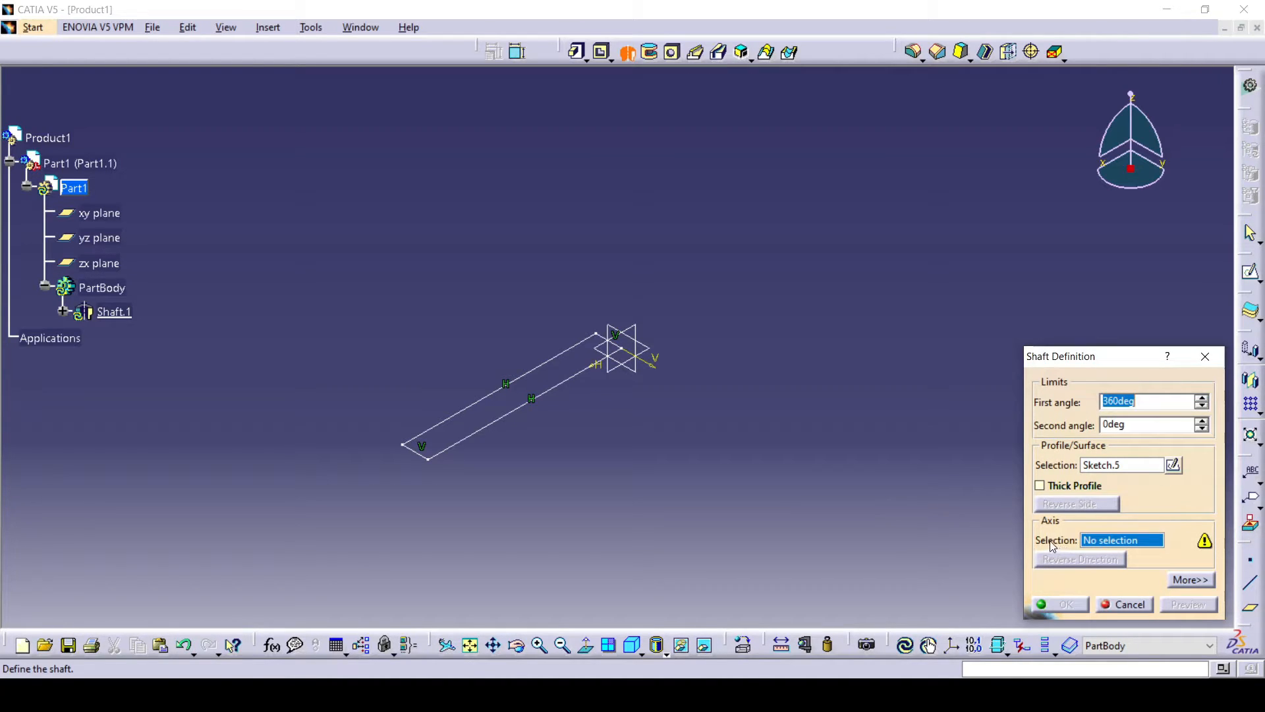
click(569, 382)
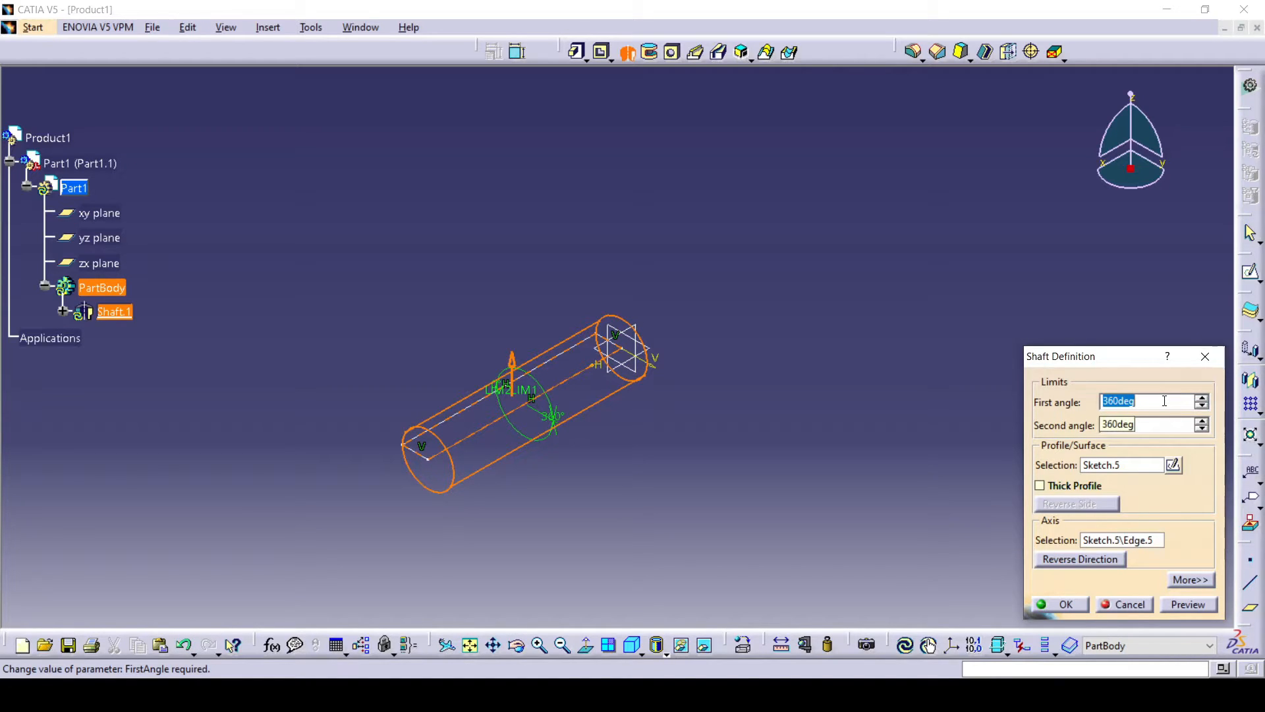
- Lower the shaft's first angle degree by degree to 348 degrees to show a partial revolution
click(1202, 406)
click(1201, 405)
click(1201, 405)
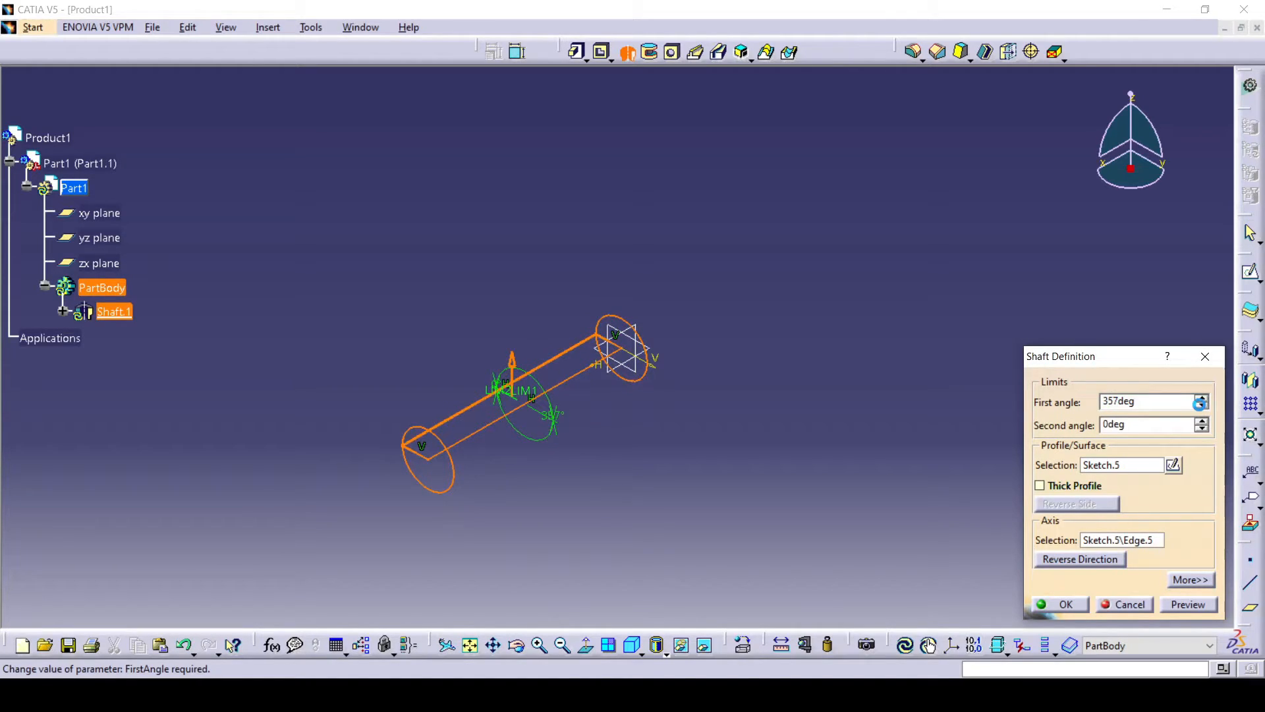
click(1201, 405)
click(1201, 405)
click(1201, 405)
click(1202, 406)
click(1201, 405)
click(1201, 405)
click(1201, 406)
- Set the shaft's first angle to 360 degrees, preview the full revolution and create the shaft
double_click(1155, 399)
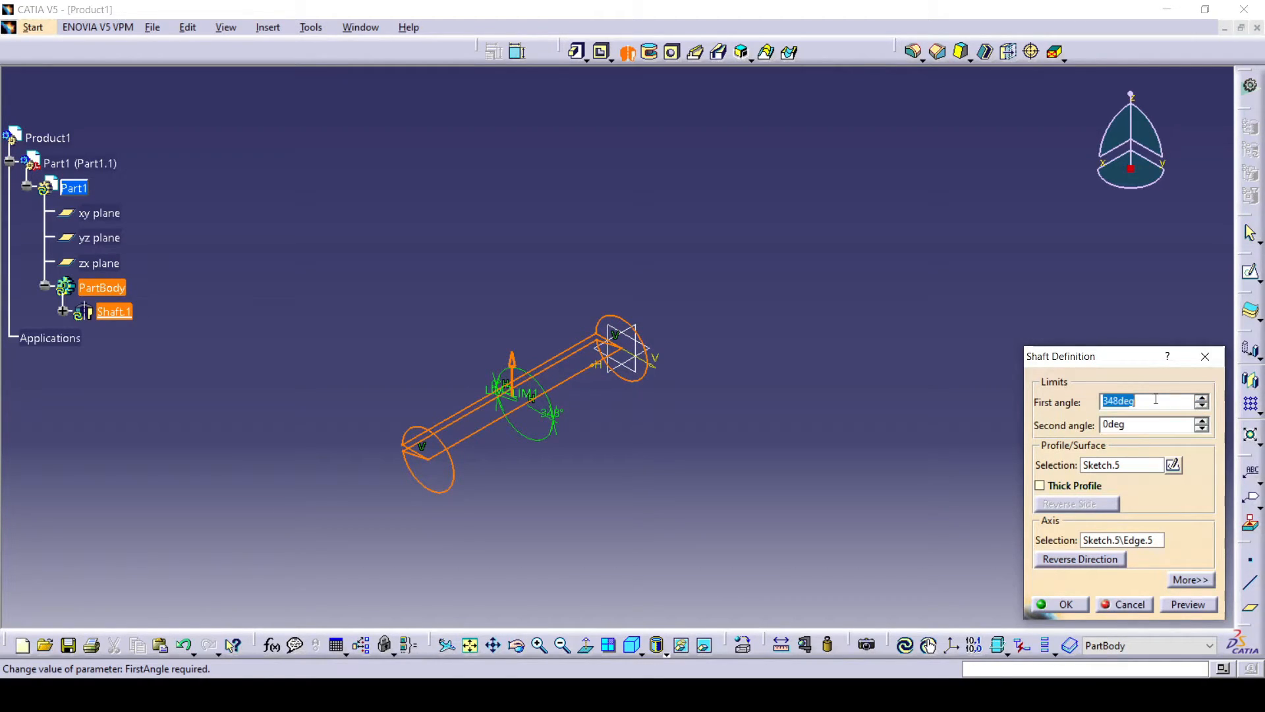
text(360)
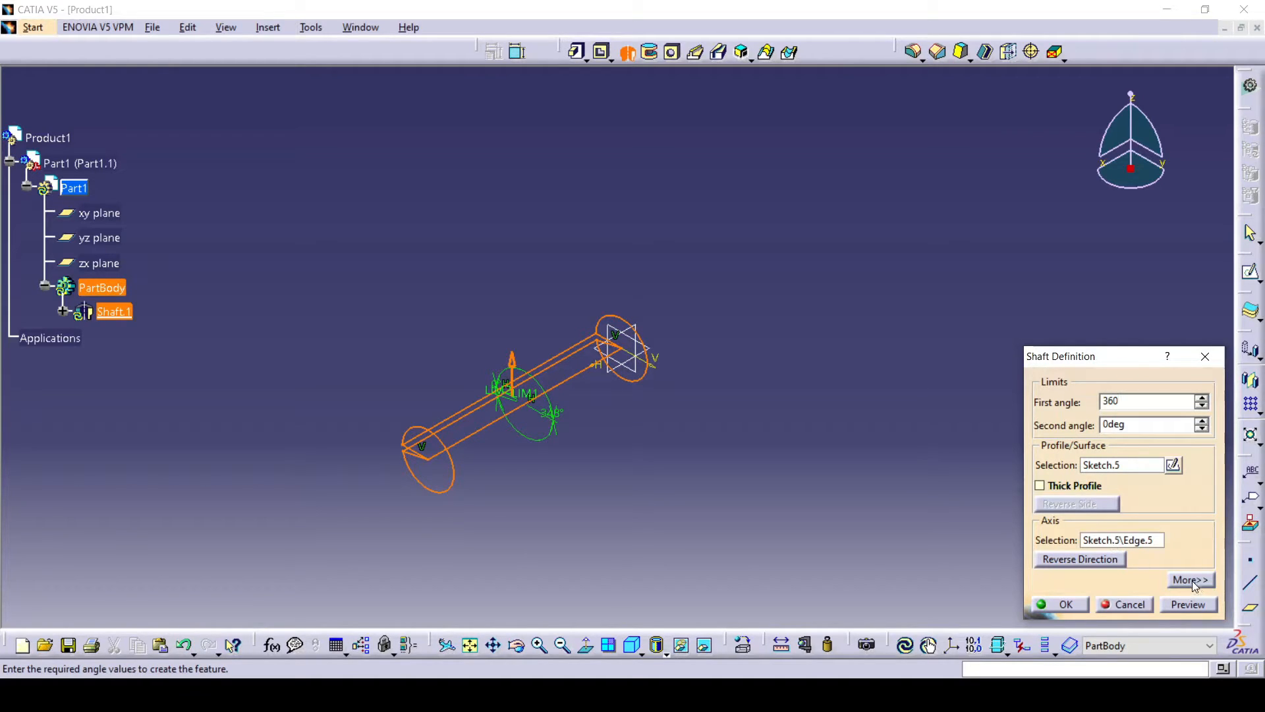
click(1192, 603)
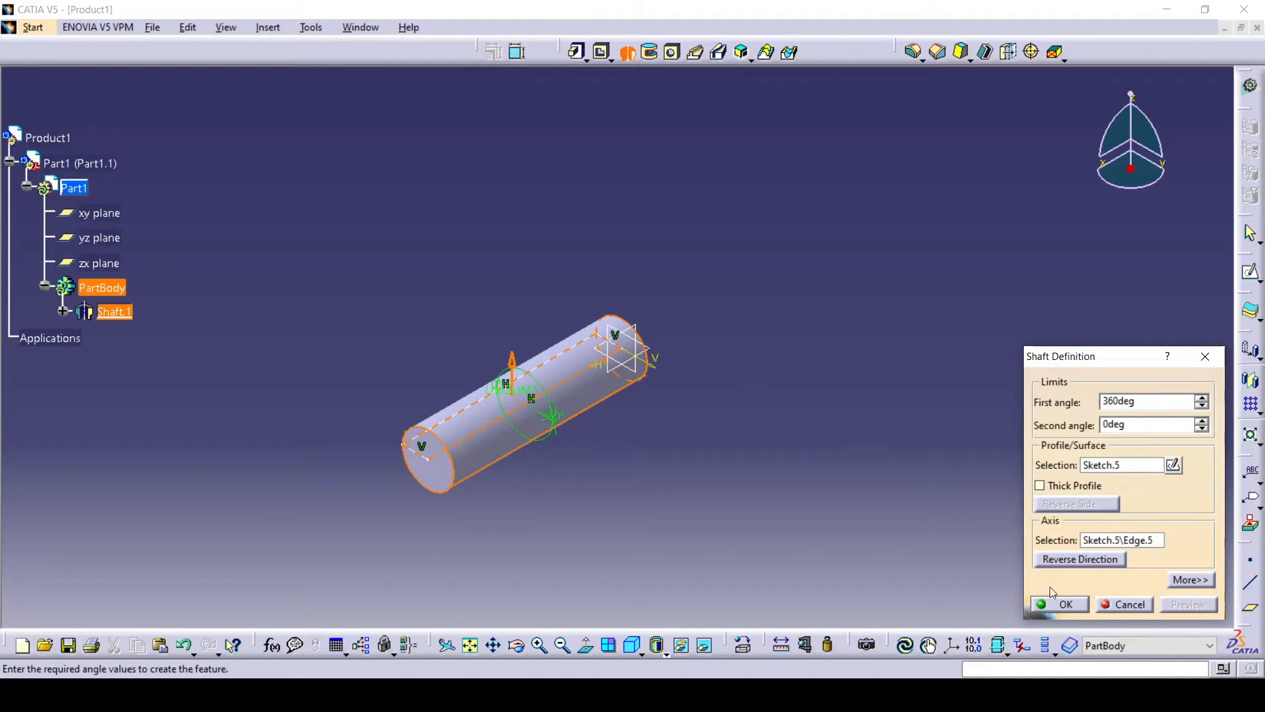
click(1074, 603)
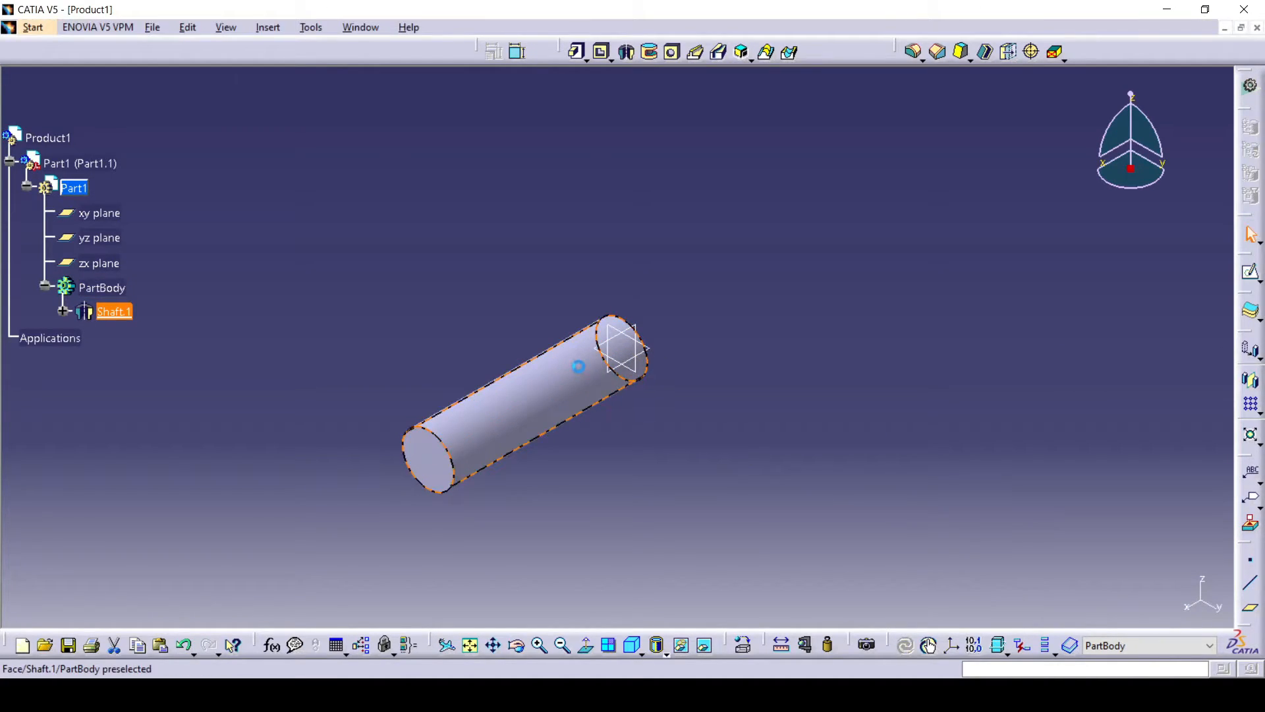
click(591, 381)
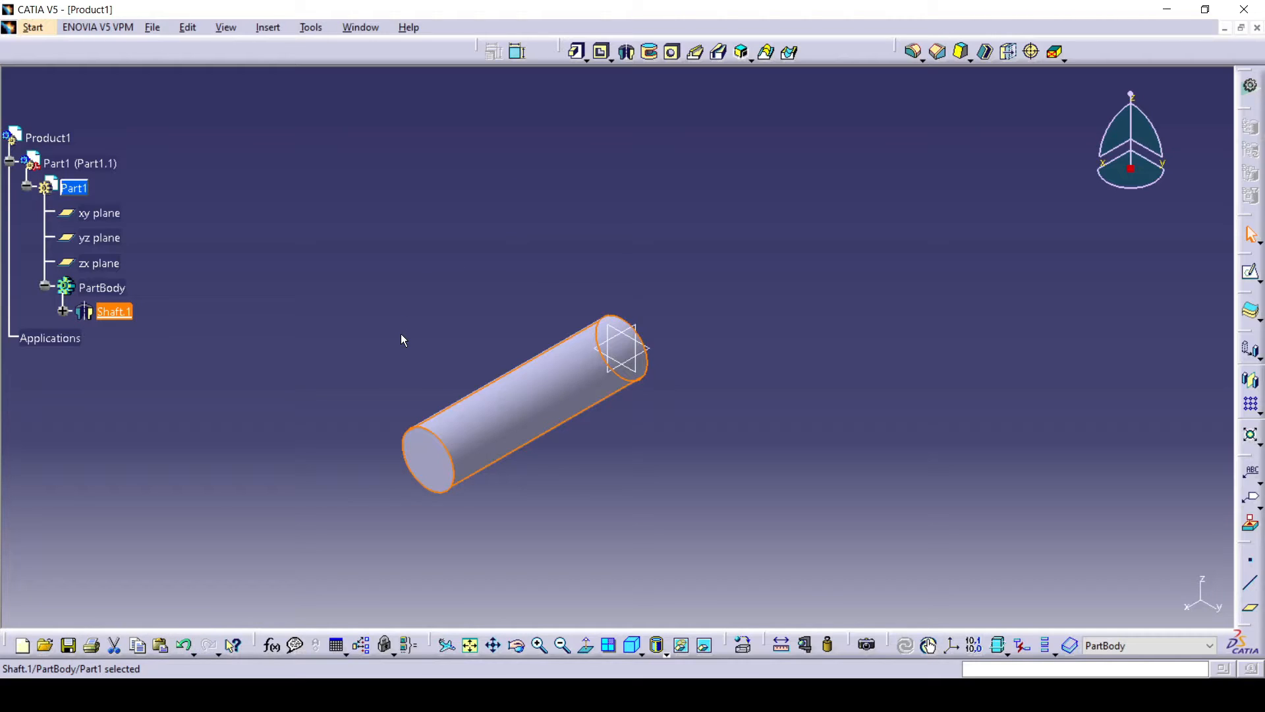
- Delete the shaft together with its rectangle sketch from the part body
click(63, 311)
right_click(129, 341)
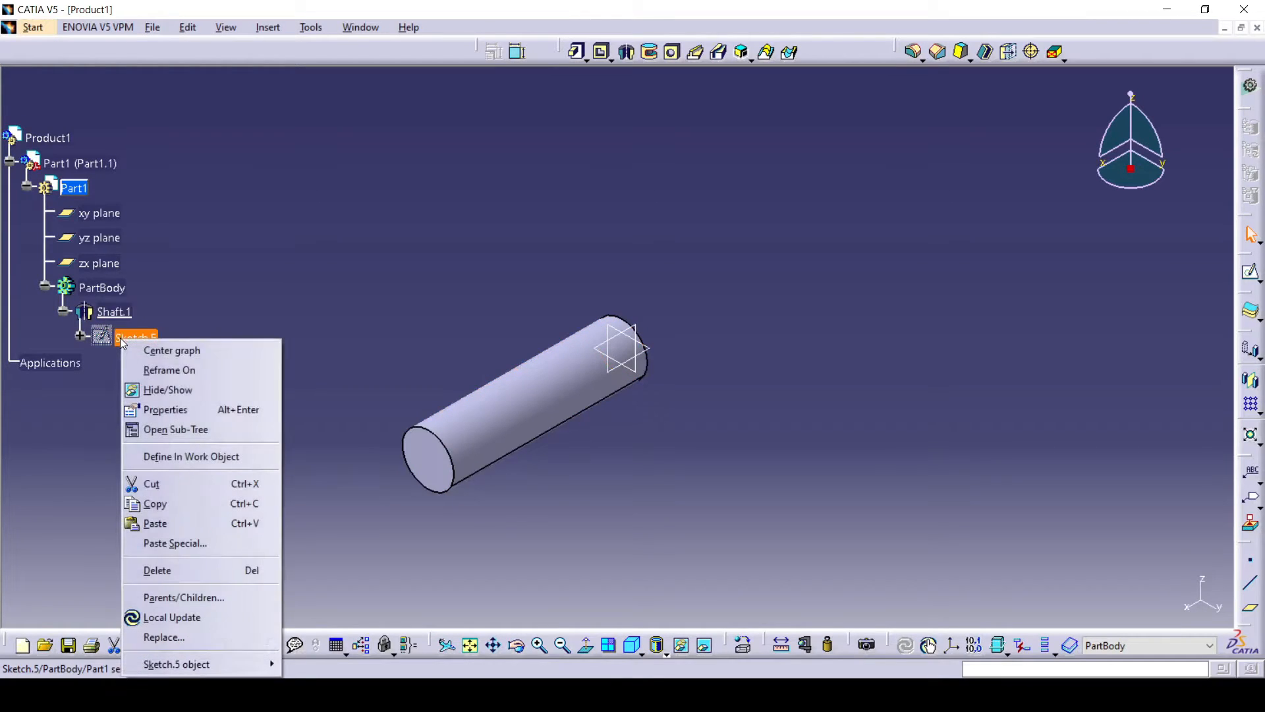
right_click(109, 315)
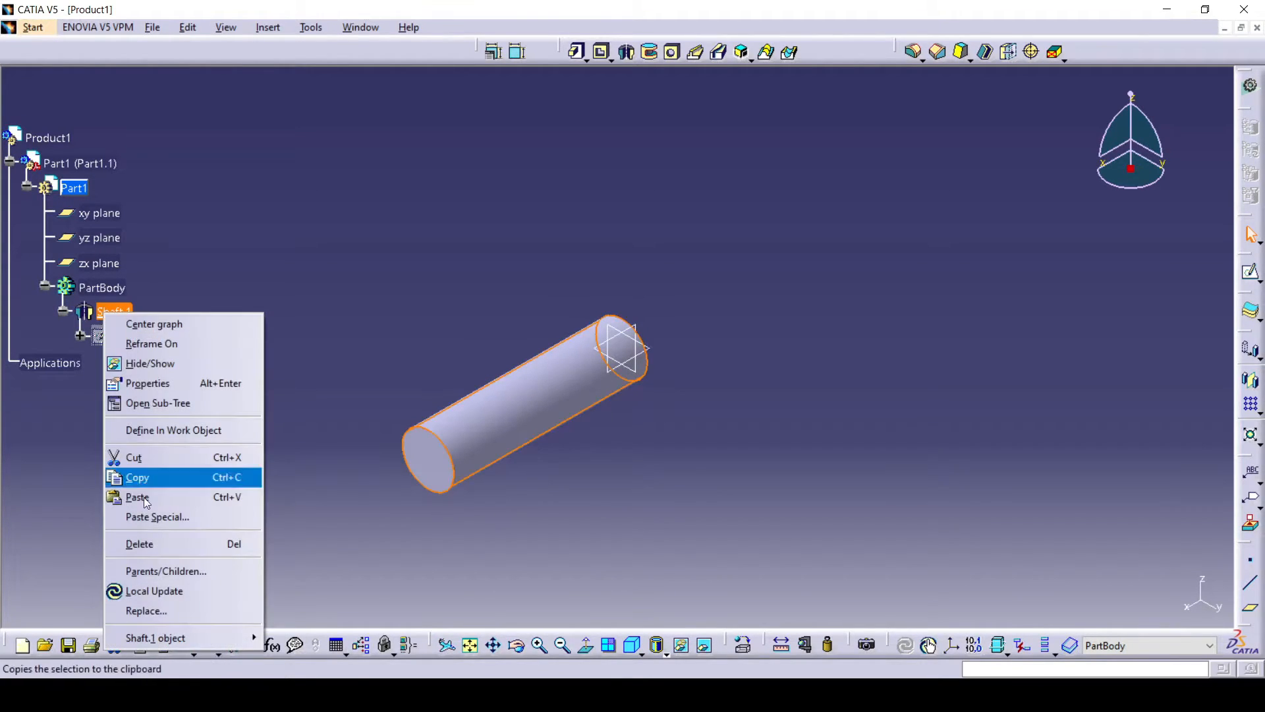
click(139, 544)
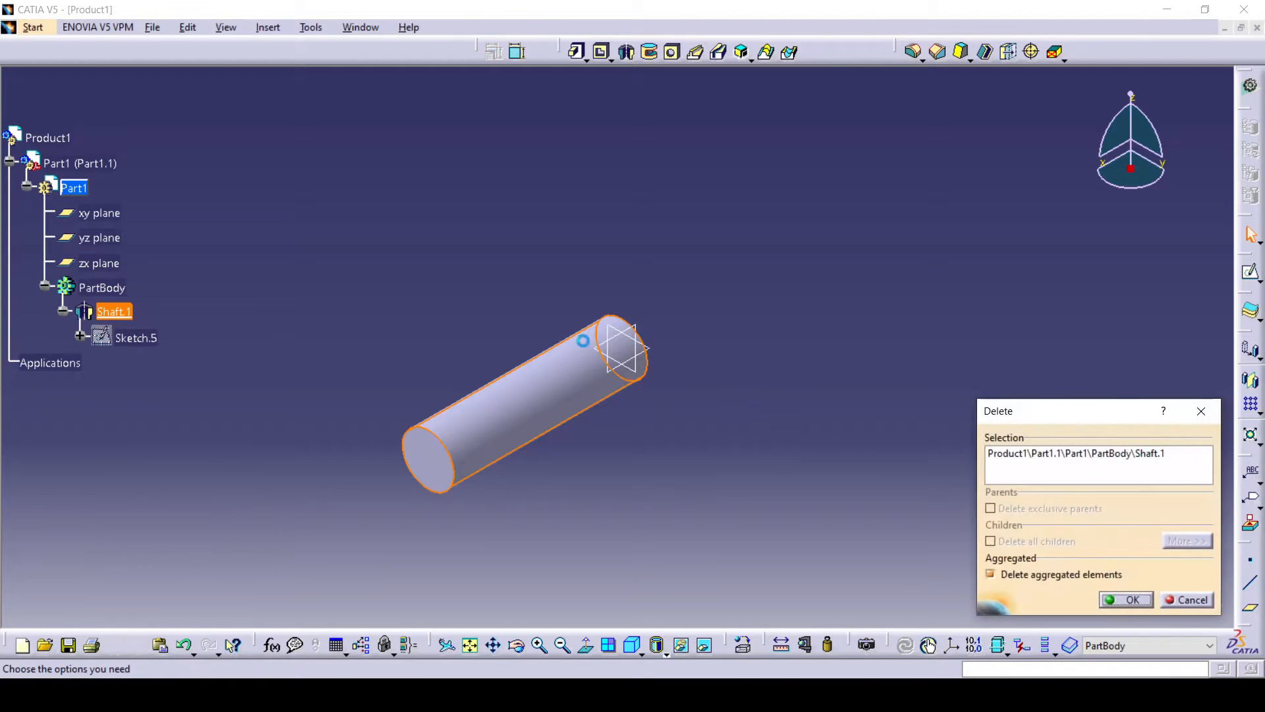
click(1128, 598)
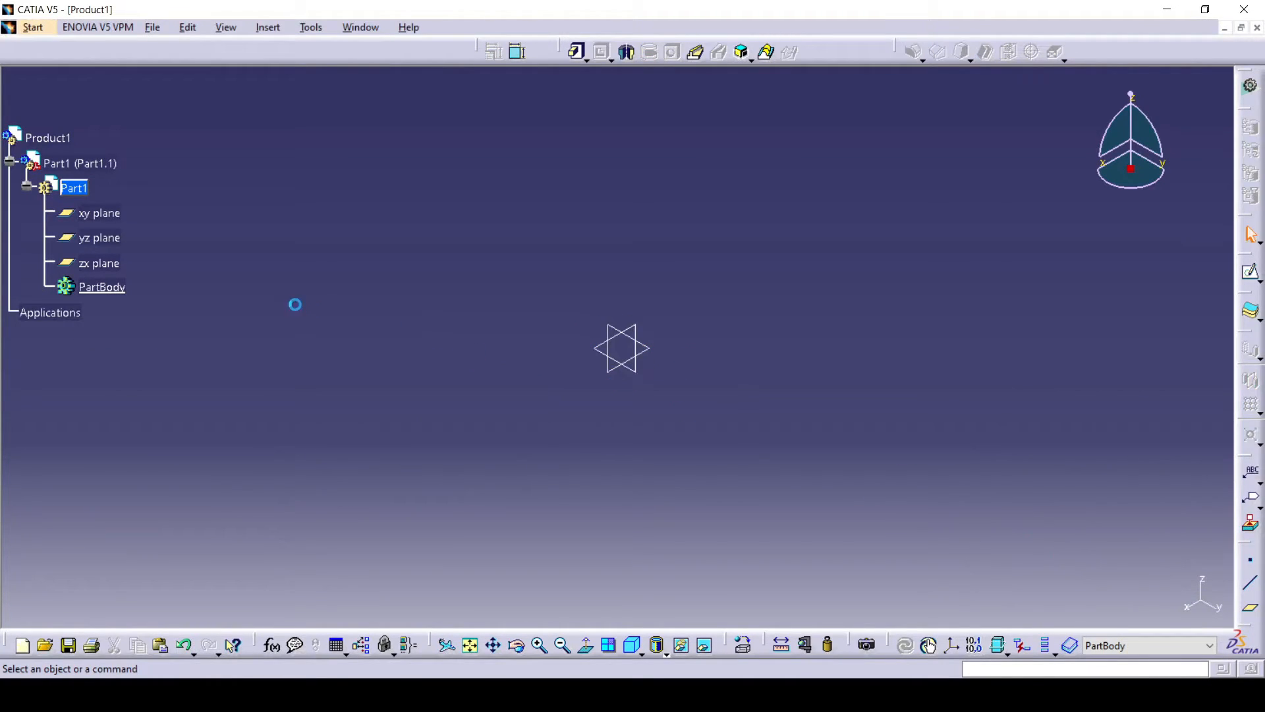
- Start a sketch on the xy plane and draw a circle centred on the origin
click(1251, 272)
click(104, 221)
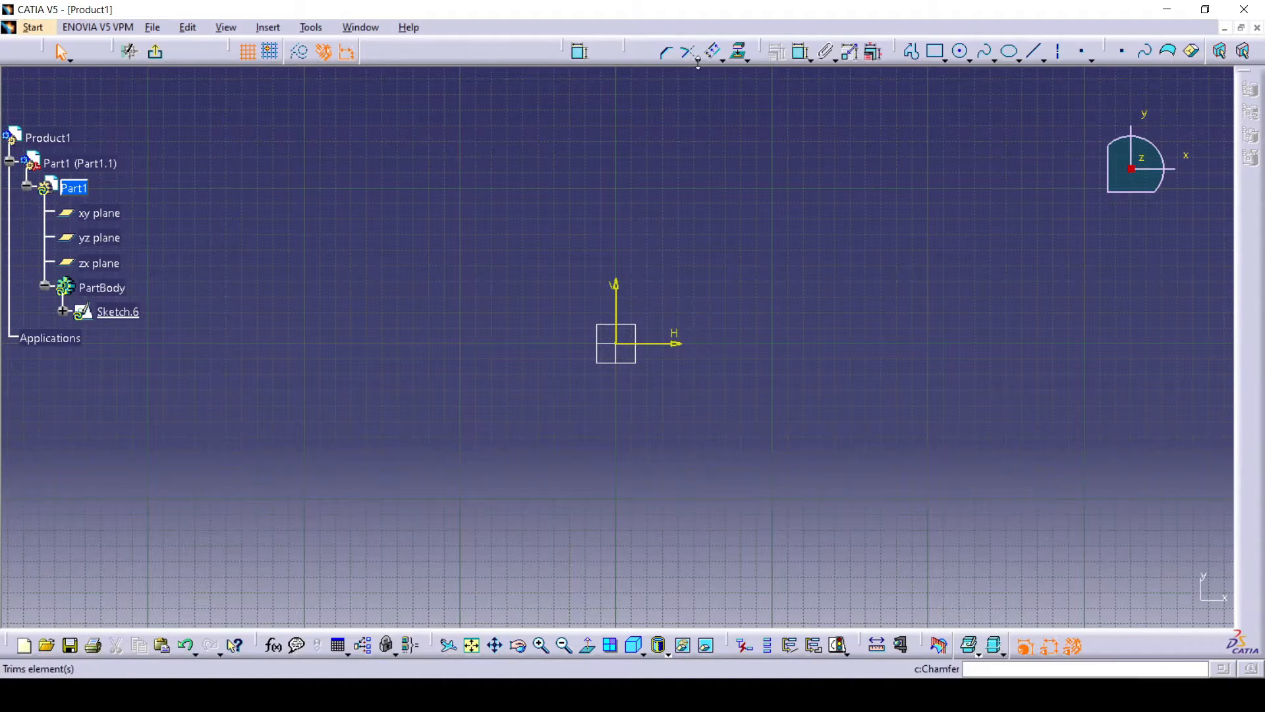
click(957, 55)
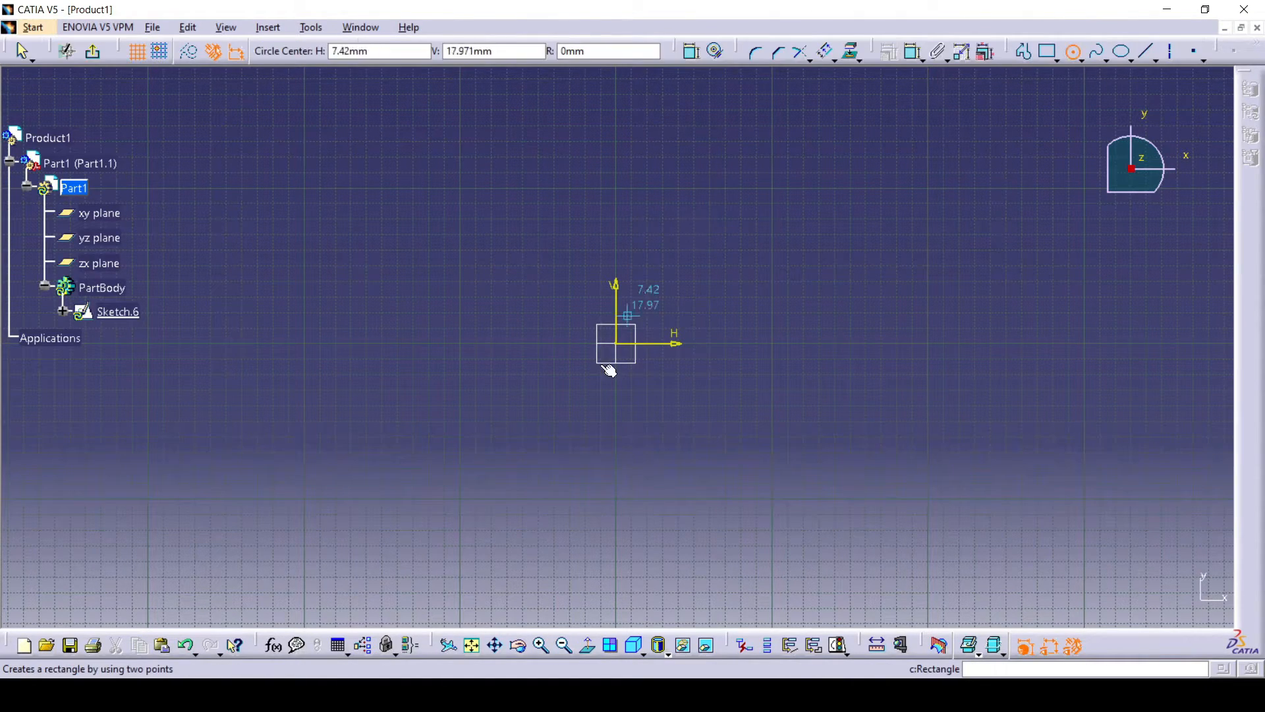
click(617, 343)
click(702, 408)
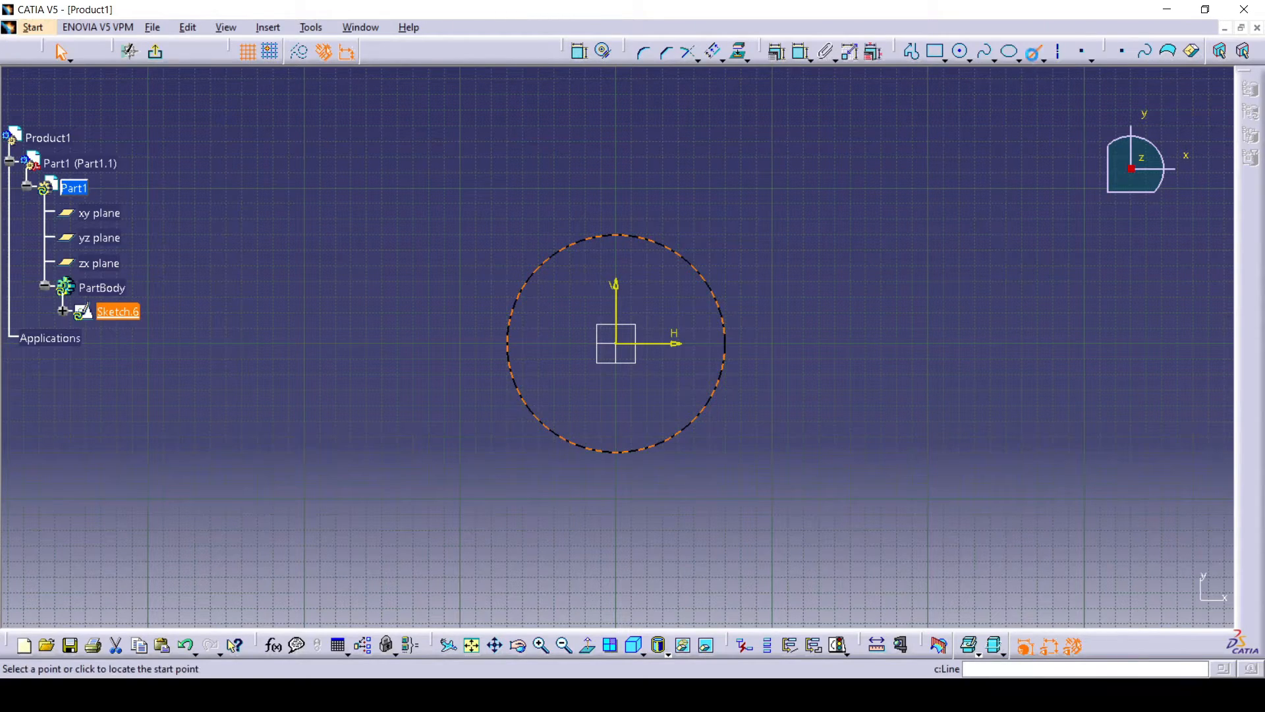
- Draw a horizontal line across the circle's full diameter, through the origin
click(1034, 51)
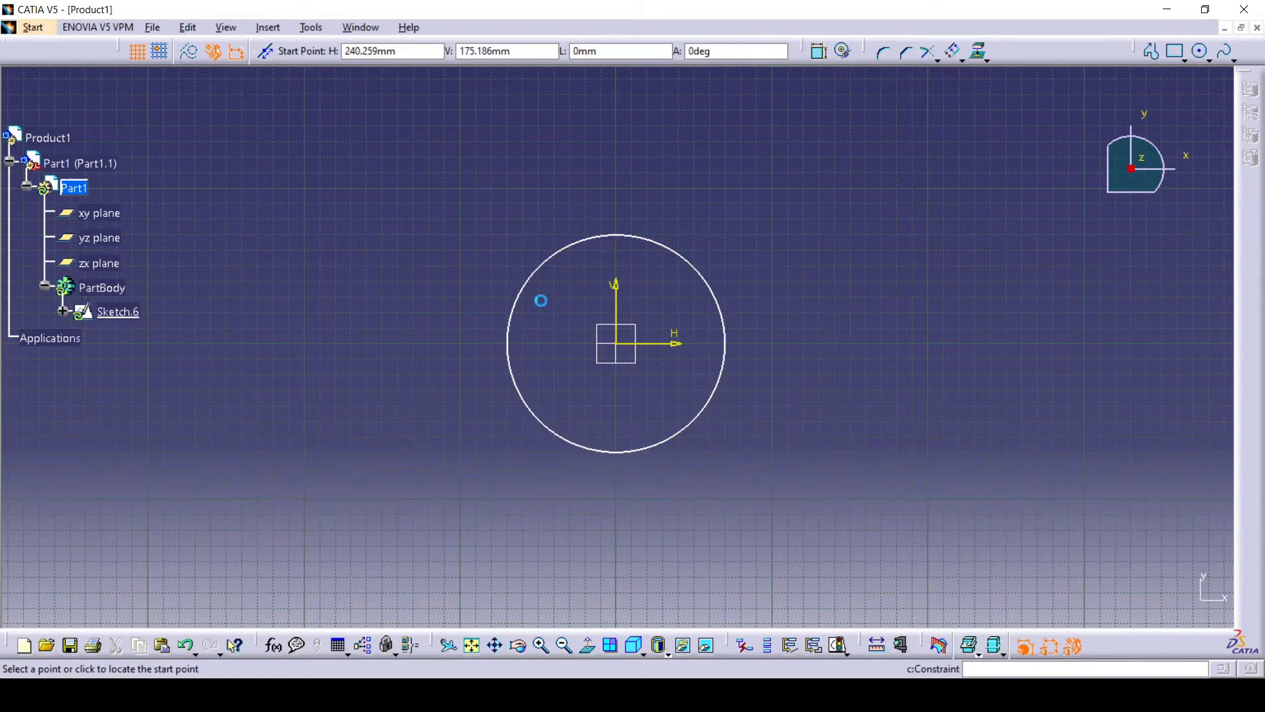
click(510, 343)
click(726, 343)
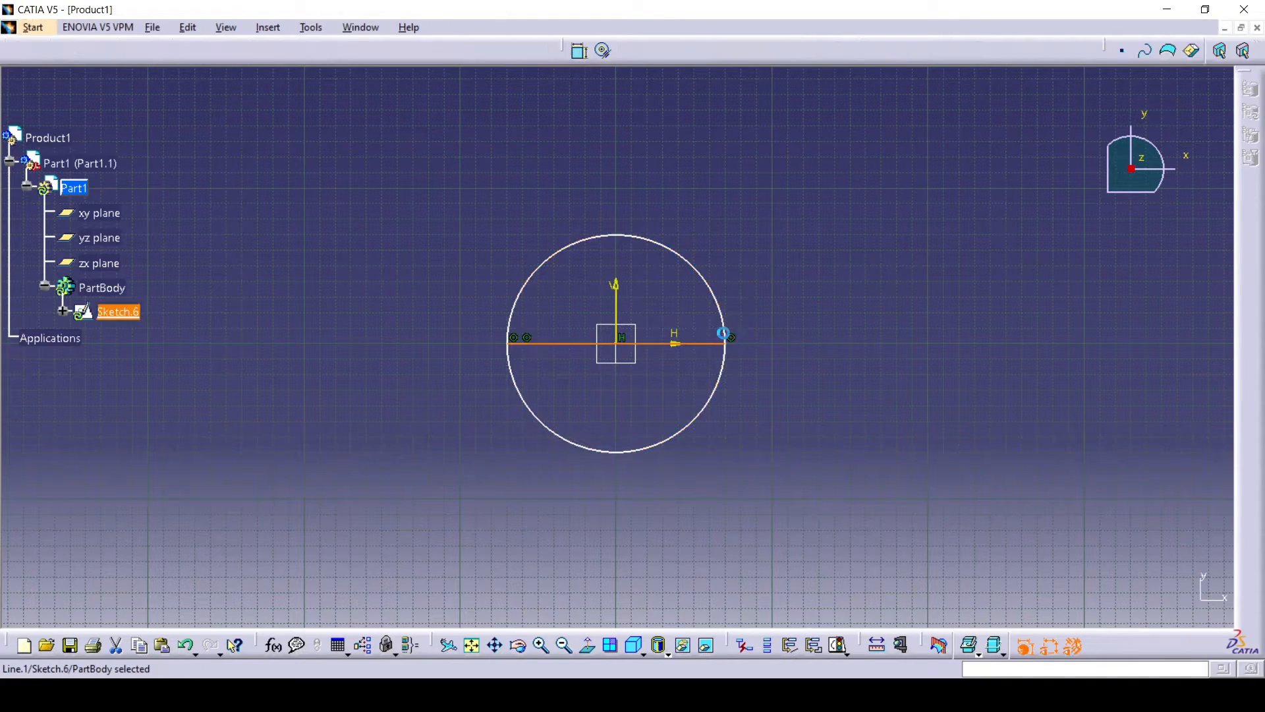
- Quick-trim the upper half of the circle at the diameter line, leaving a closed semicircle, and exit the sketch
click(724, 61)
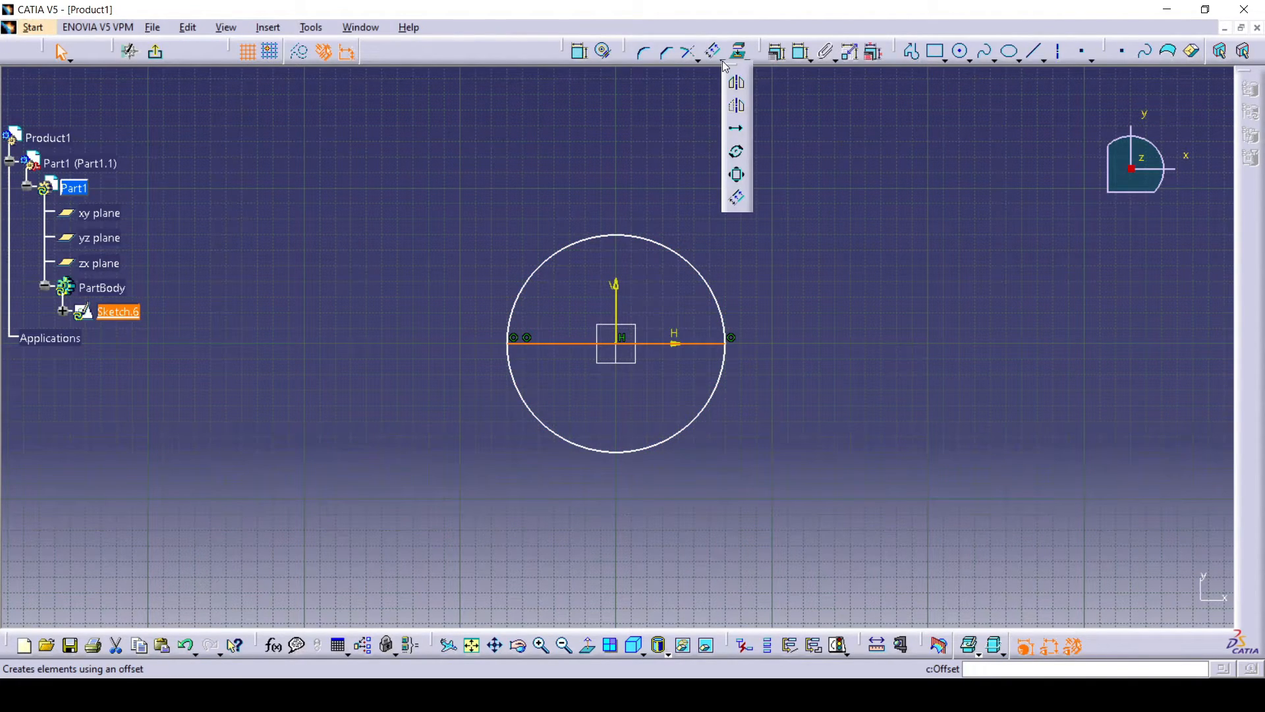
click(698, 61)
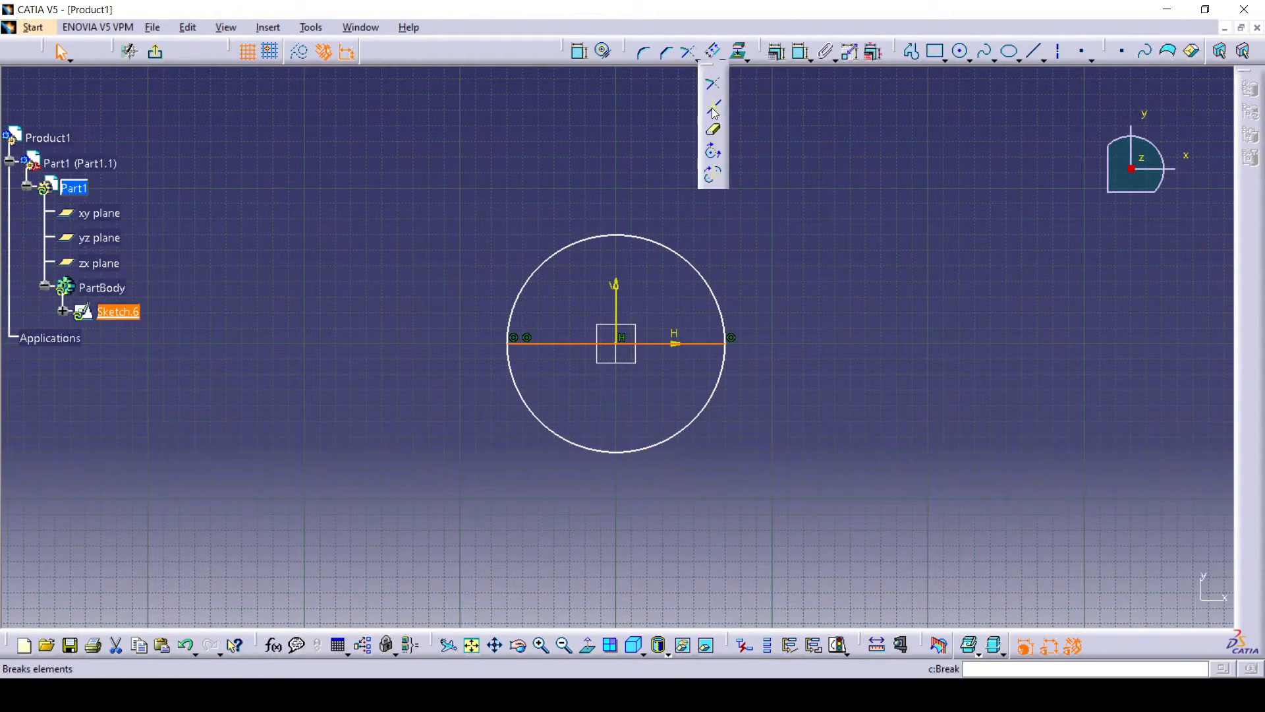
click(715, 132)
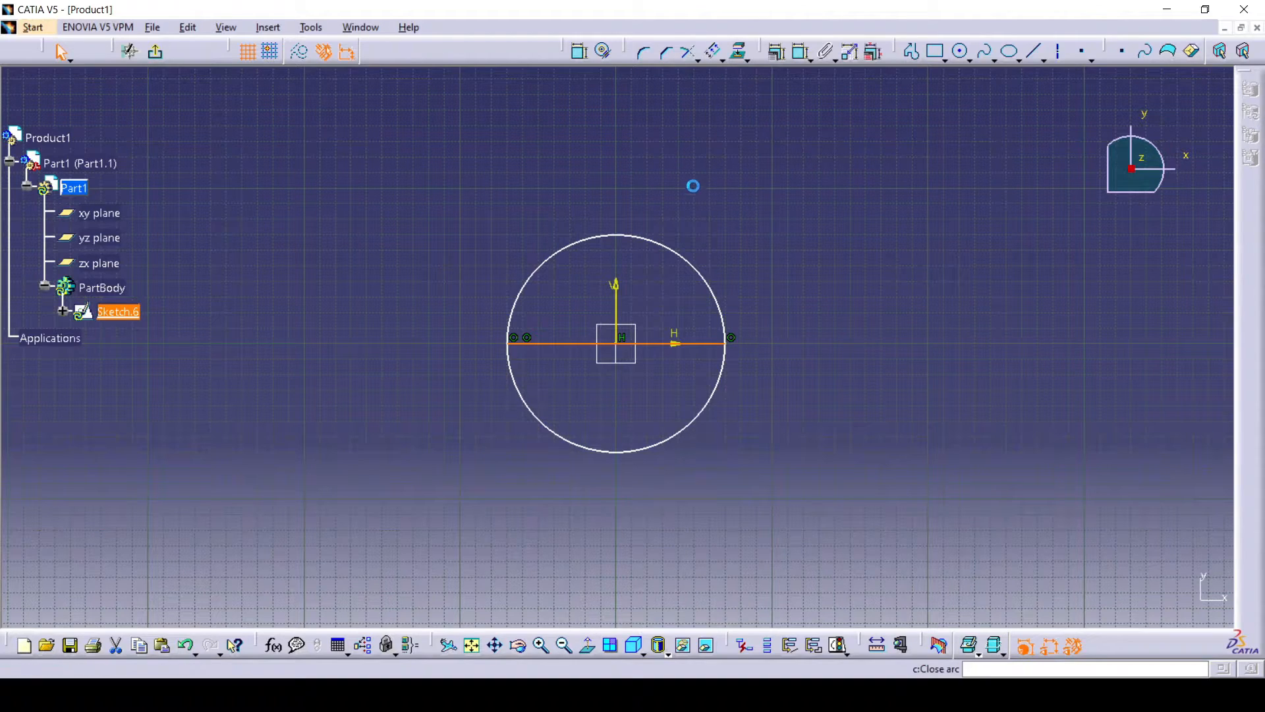
click(685, 258)
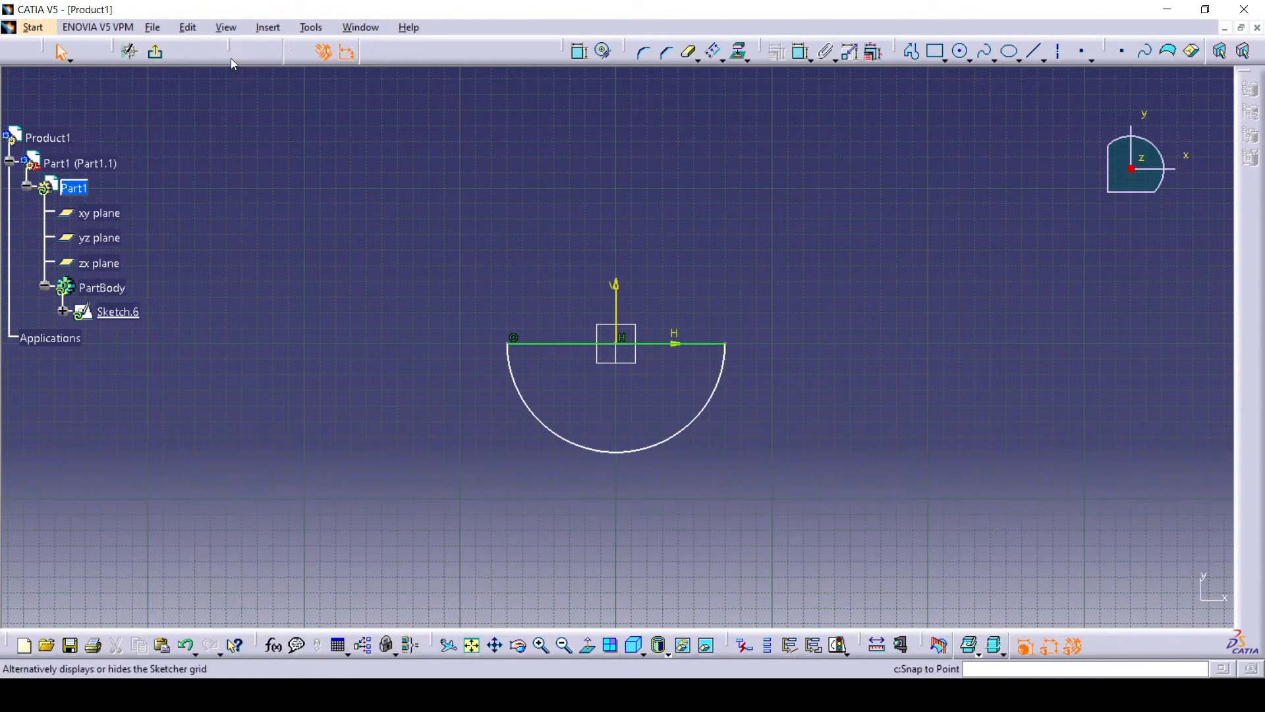
click(155, 51)
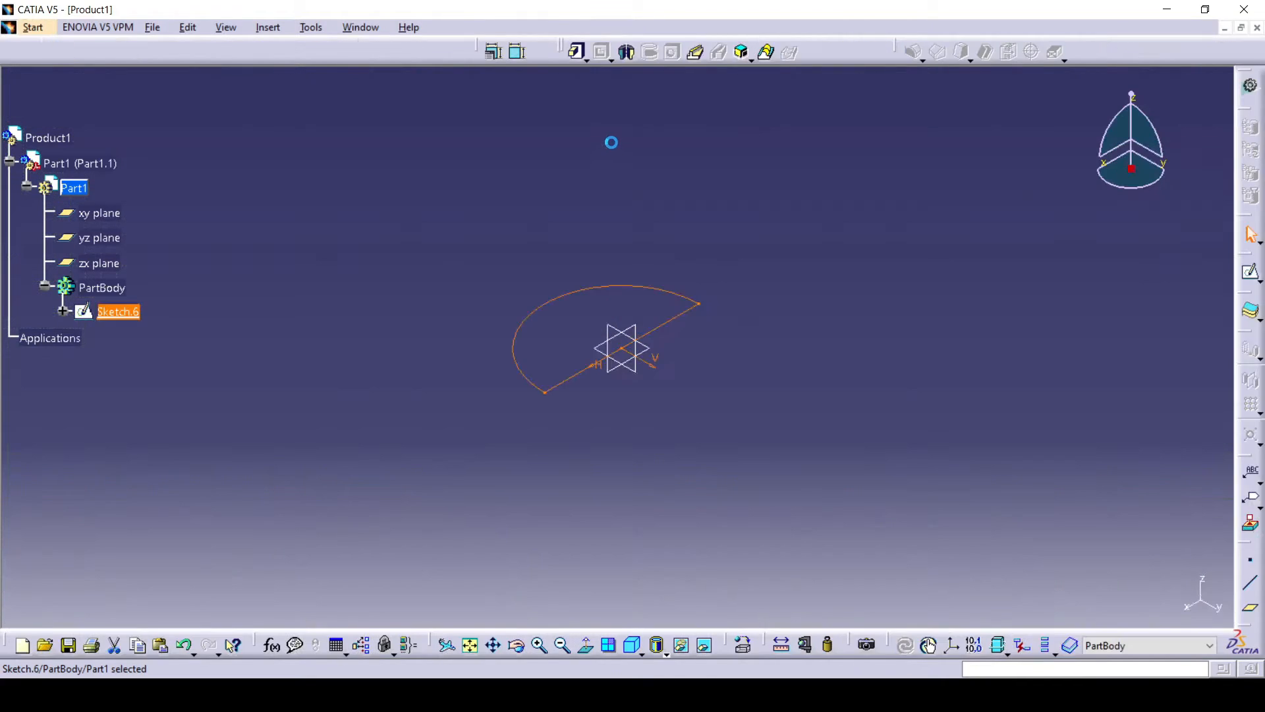
- Create a 360-degree shaft from the semicircle sketch, using its straight diameter line as the revolution axis
click(625, 52)
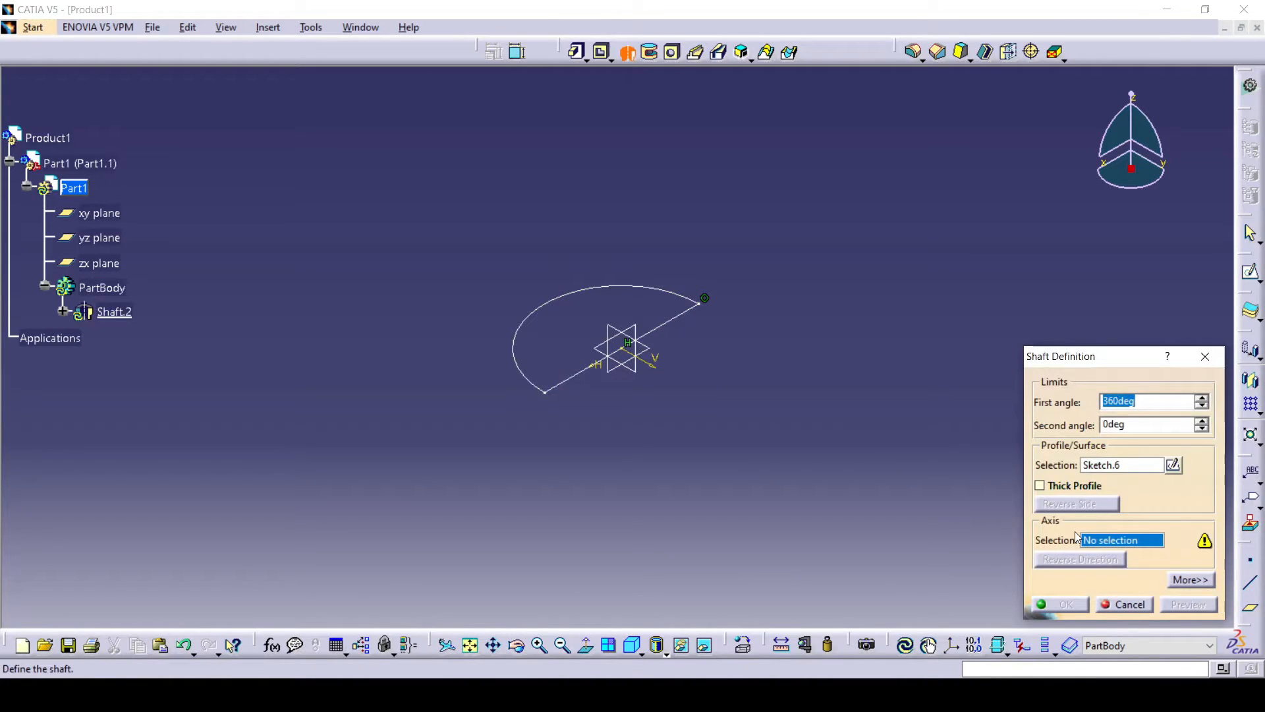
click(677, 323)
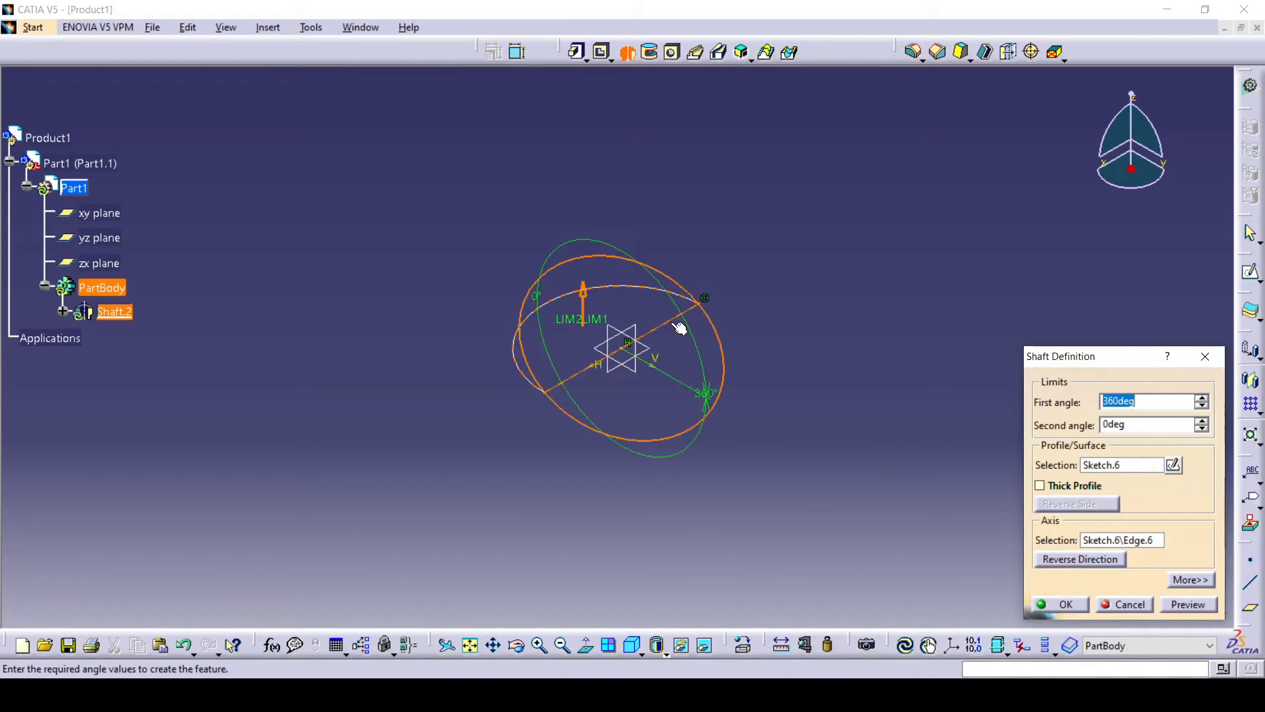
click(1194, 605)
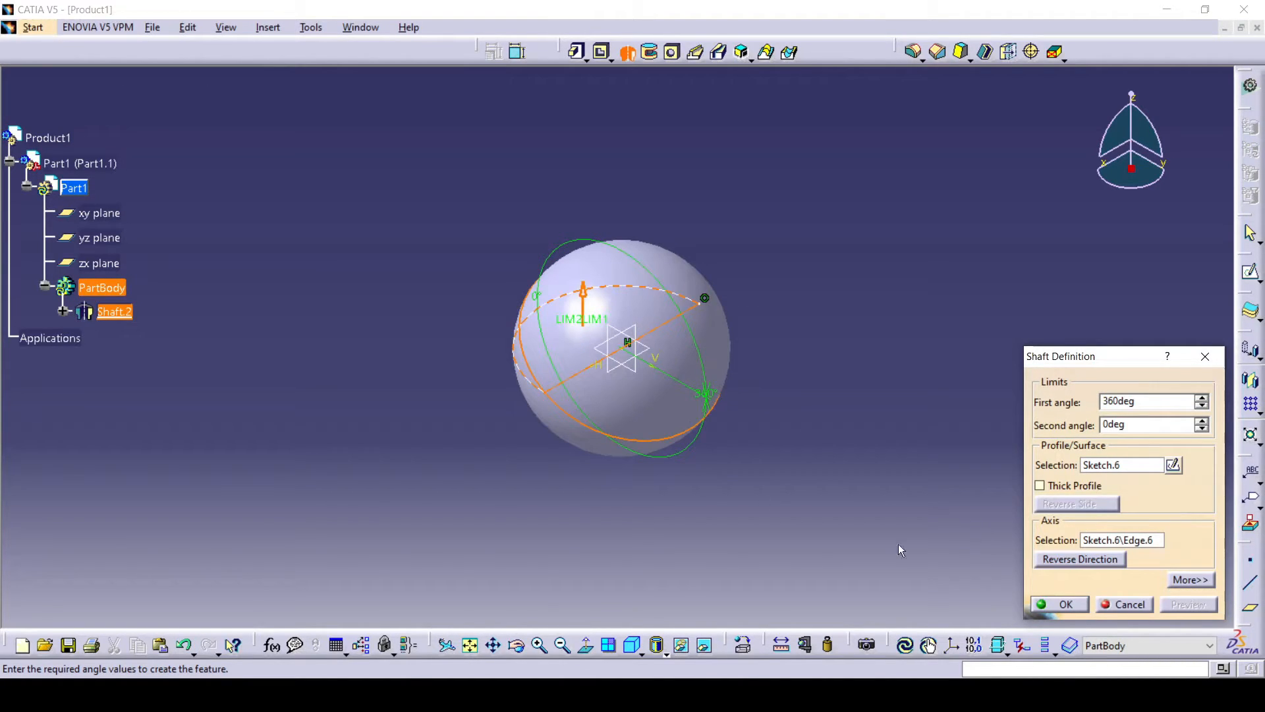
click(1059, 604)
middle_drag(799, 382, 672, 230)
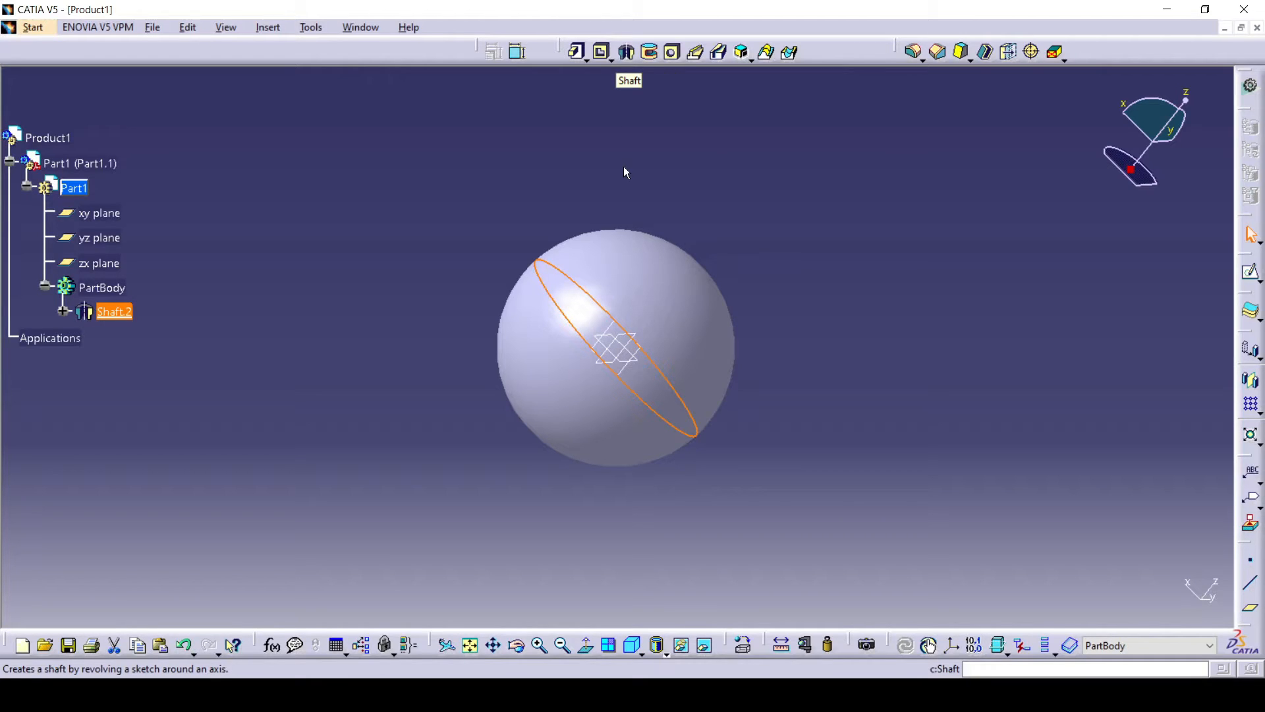
- Delete the spherical shaft together with its aggregated semicircle sketch
right_click(115, 312)
click(177, 542)
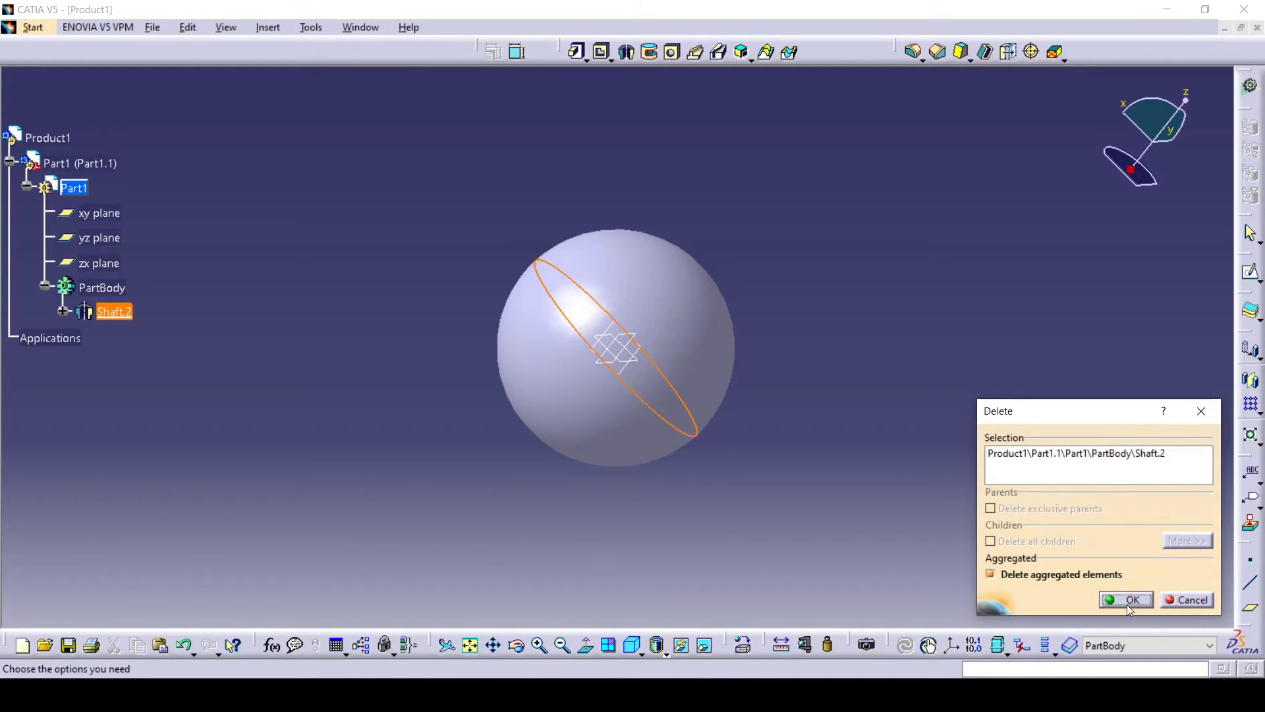
click(1128, 600)
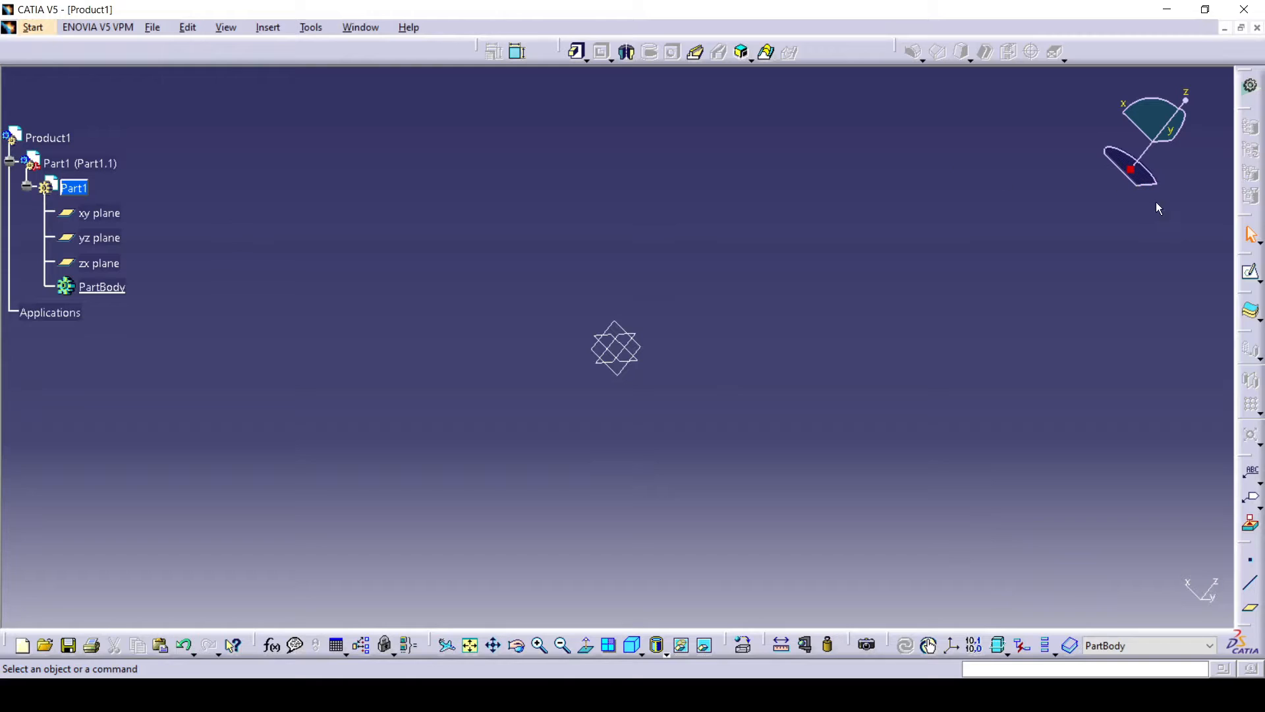
- Sketch a circle centred on the origin on the xy plane and exit the sketch
click(1250, 272)
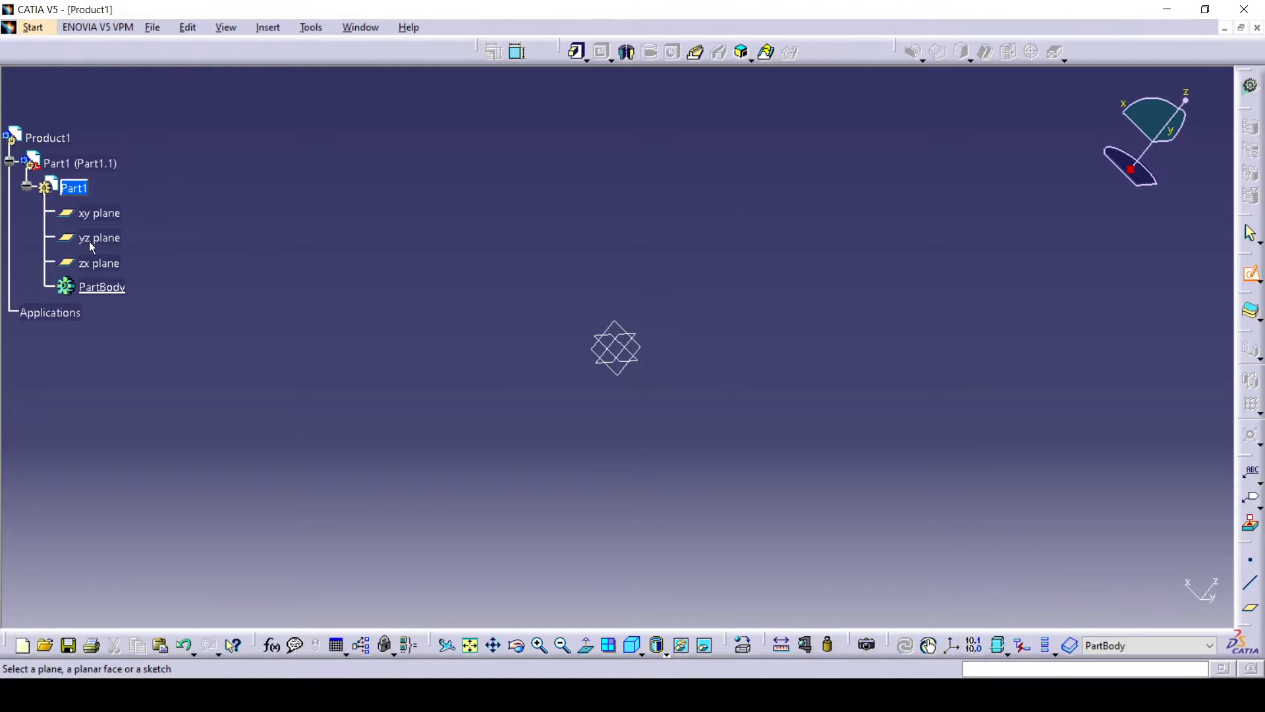
click(93, 215)
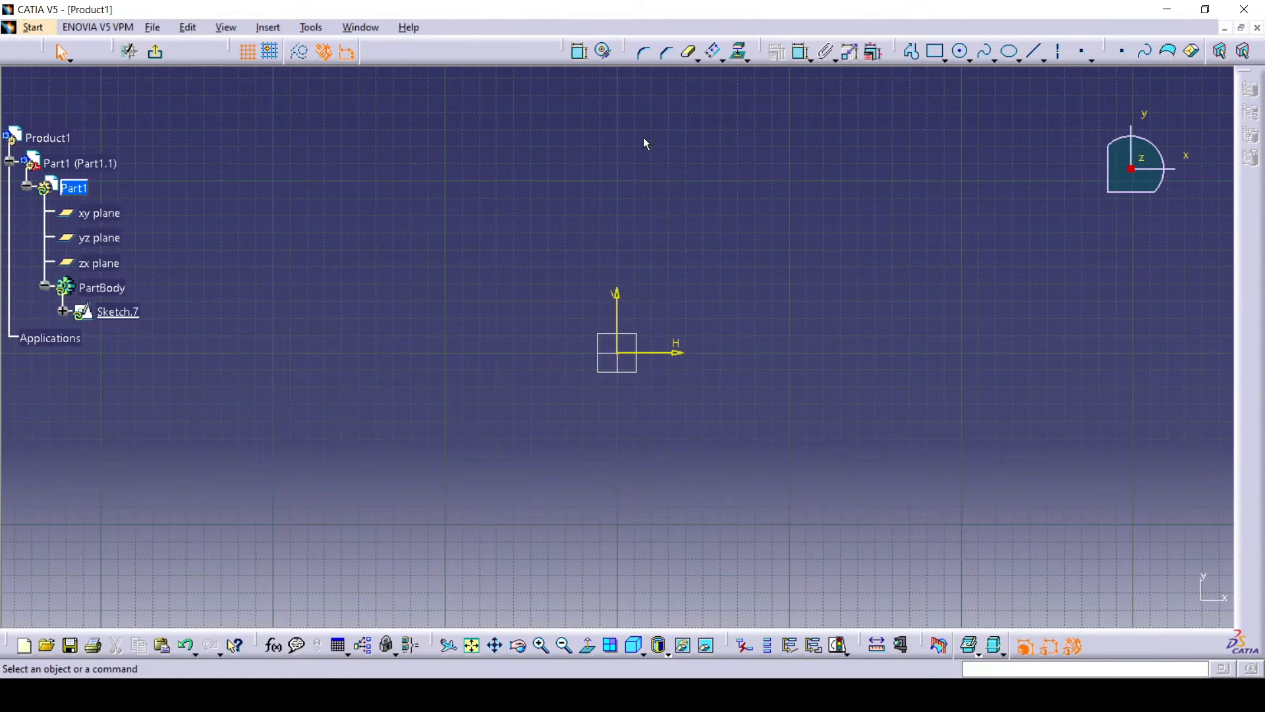
click(961, 51)
click(617, 352)
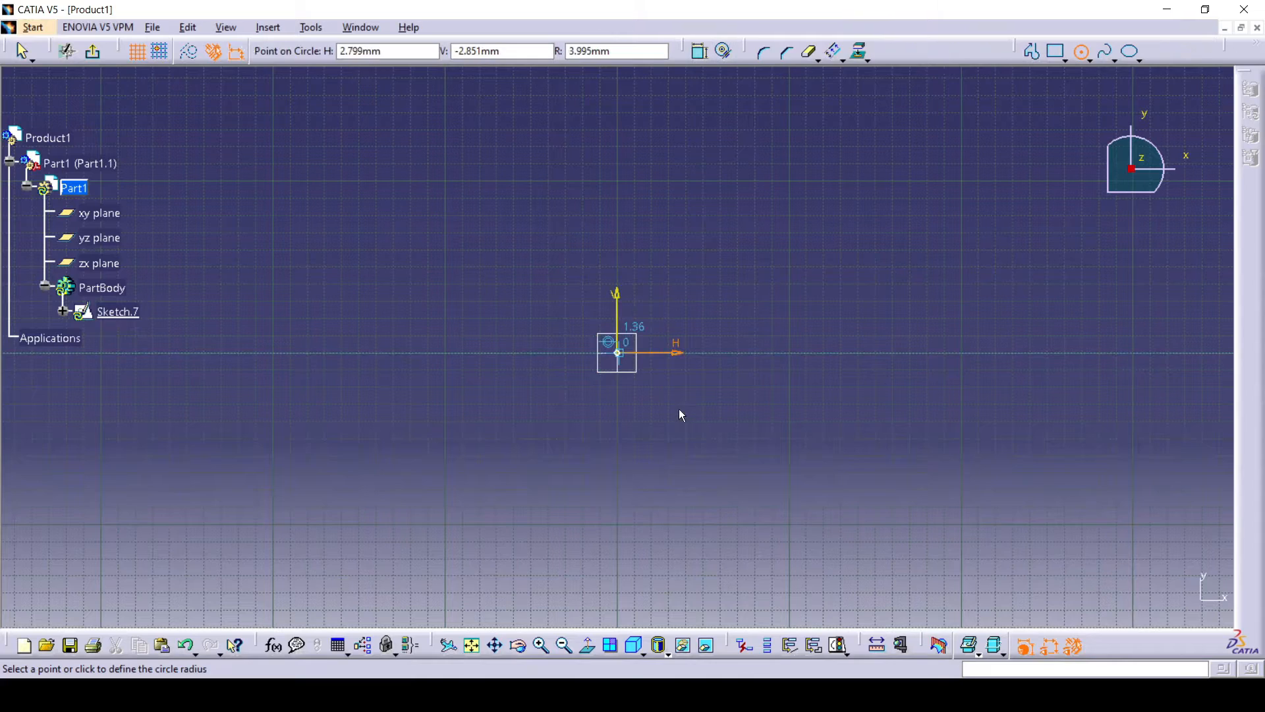
click(679, 411)
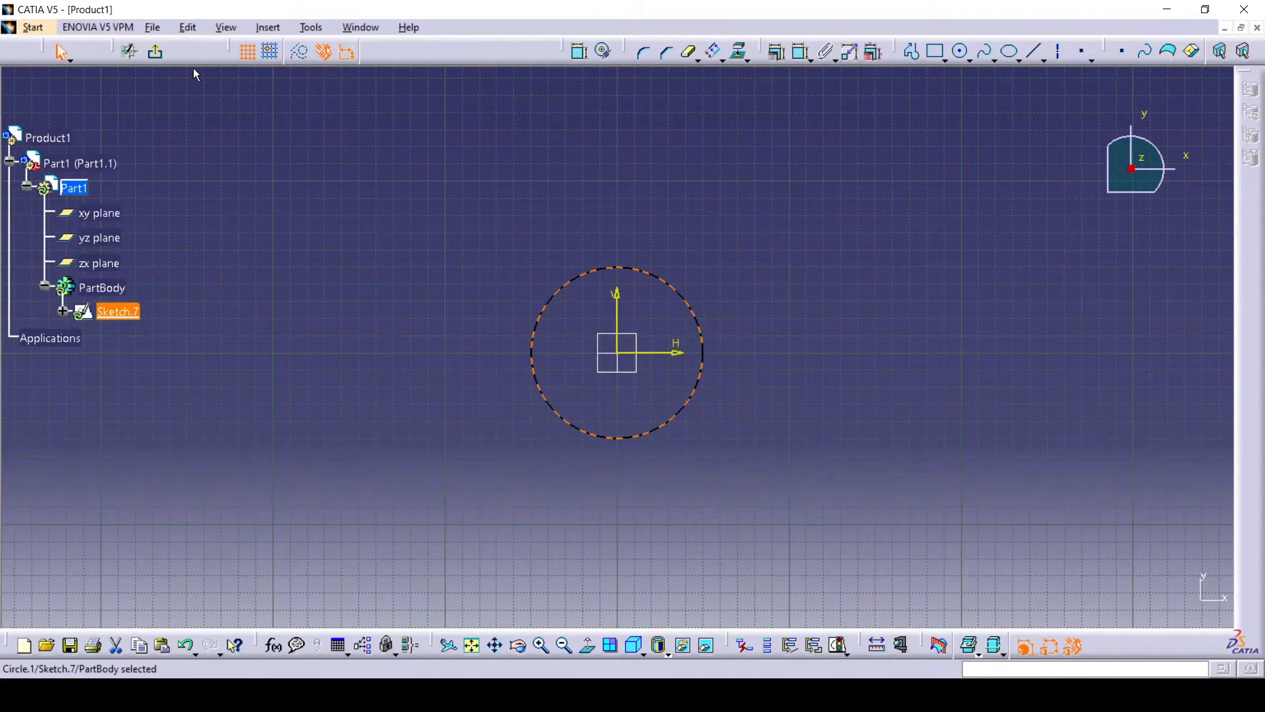
click(156, 53)
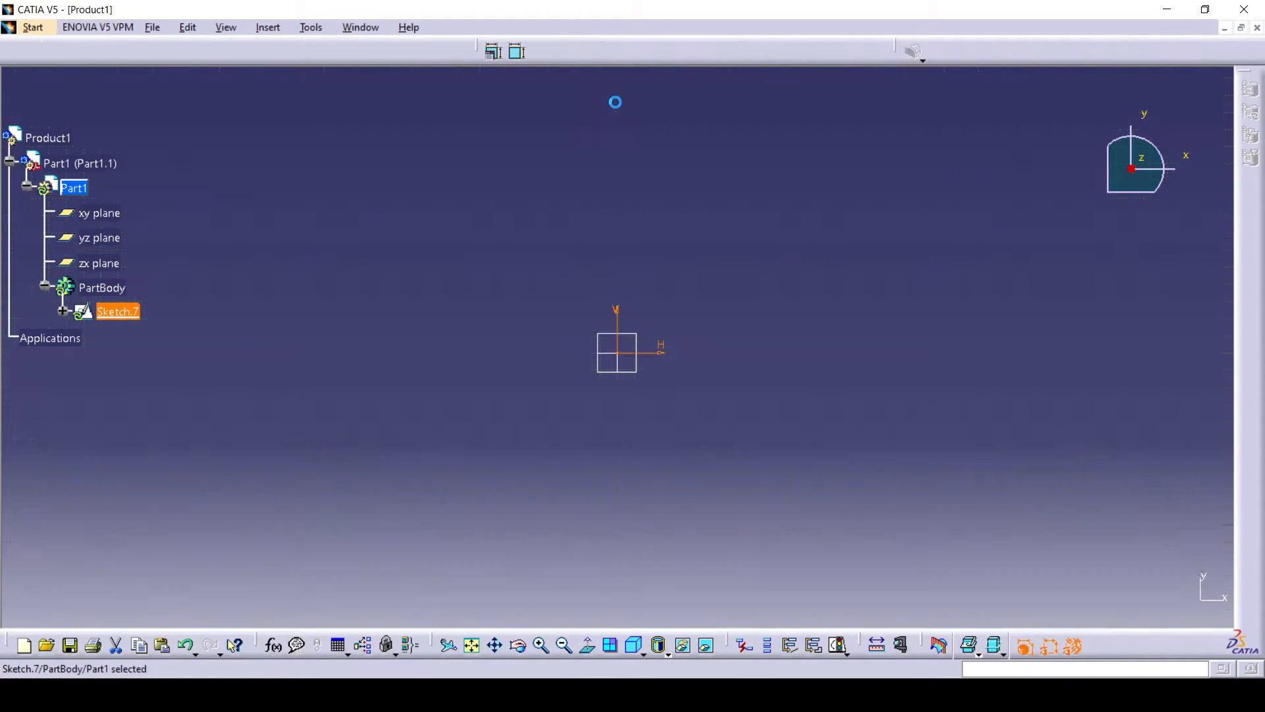
- Start a pad from the circle sketch with a 40 mm length, then flip its direction back and forth, ending with the original direction
click(580, 57)
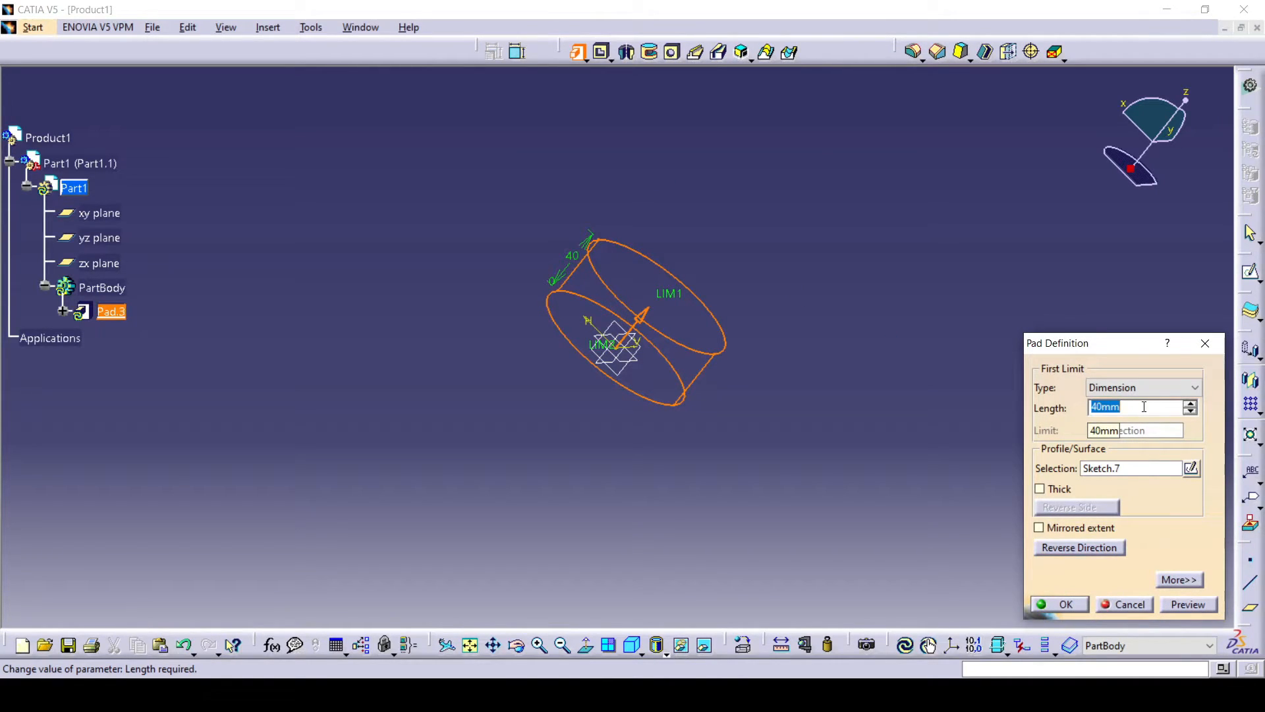
text(40)
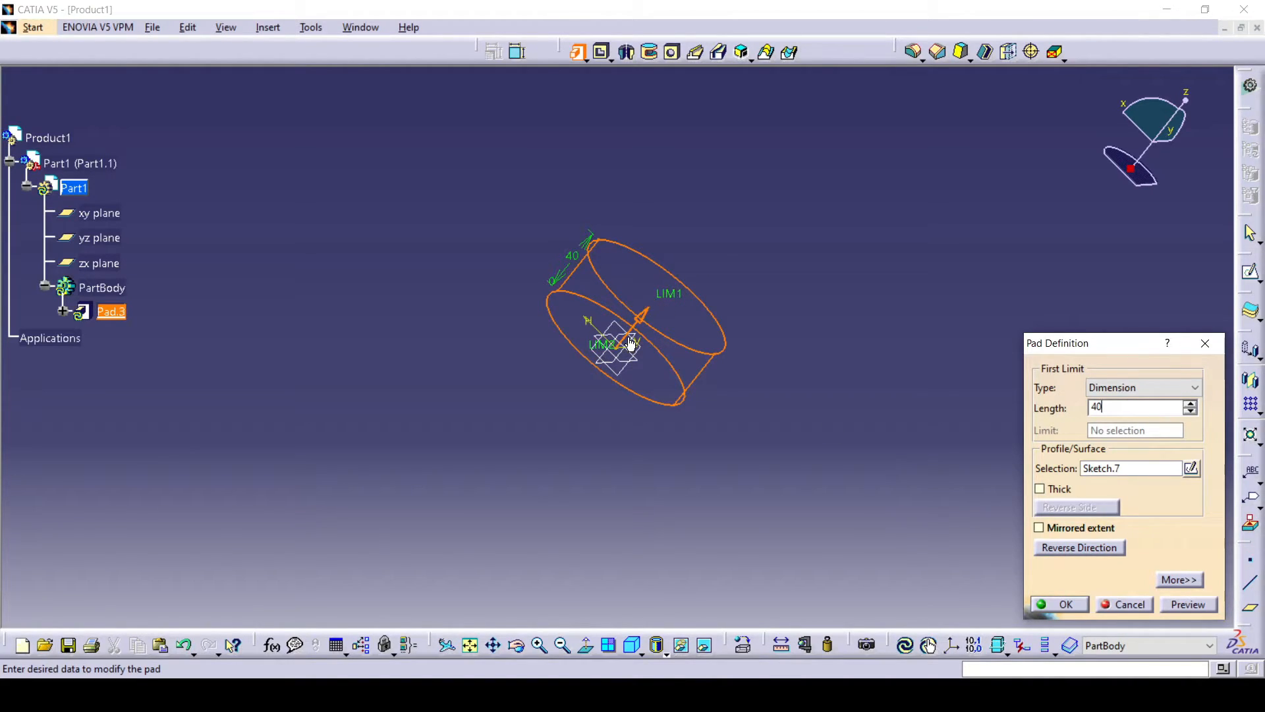
click(1059, 549)
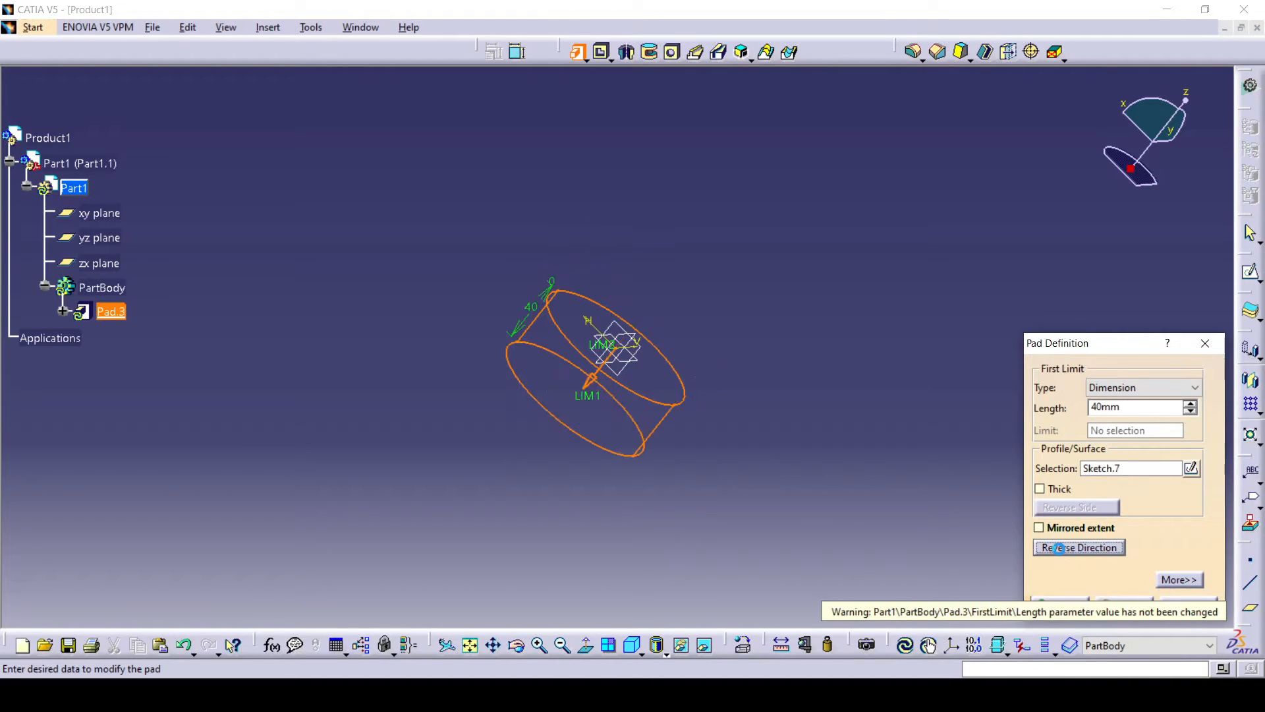
click(1058, 548)
click(1058, 548)
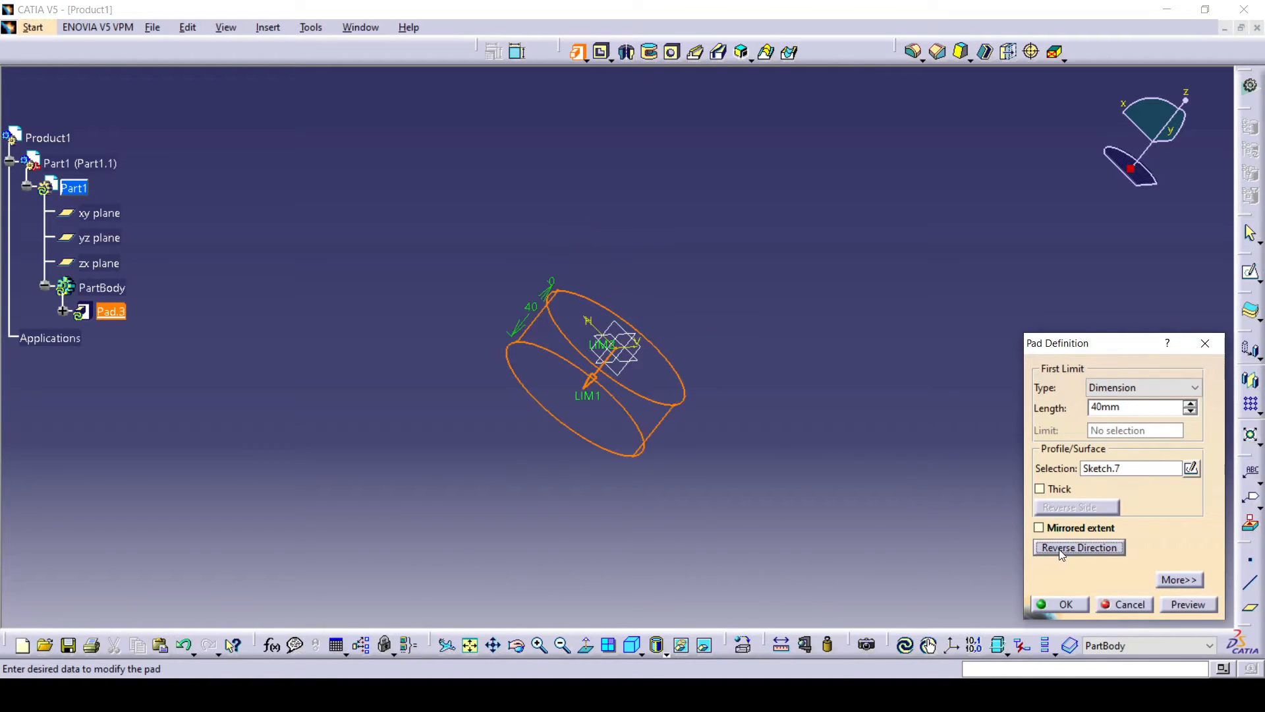
click(1058, 548)
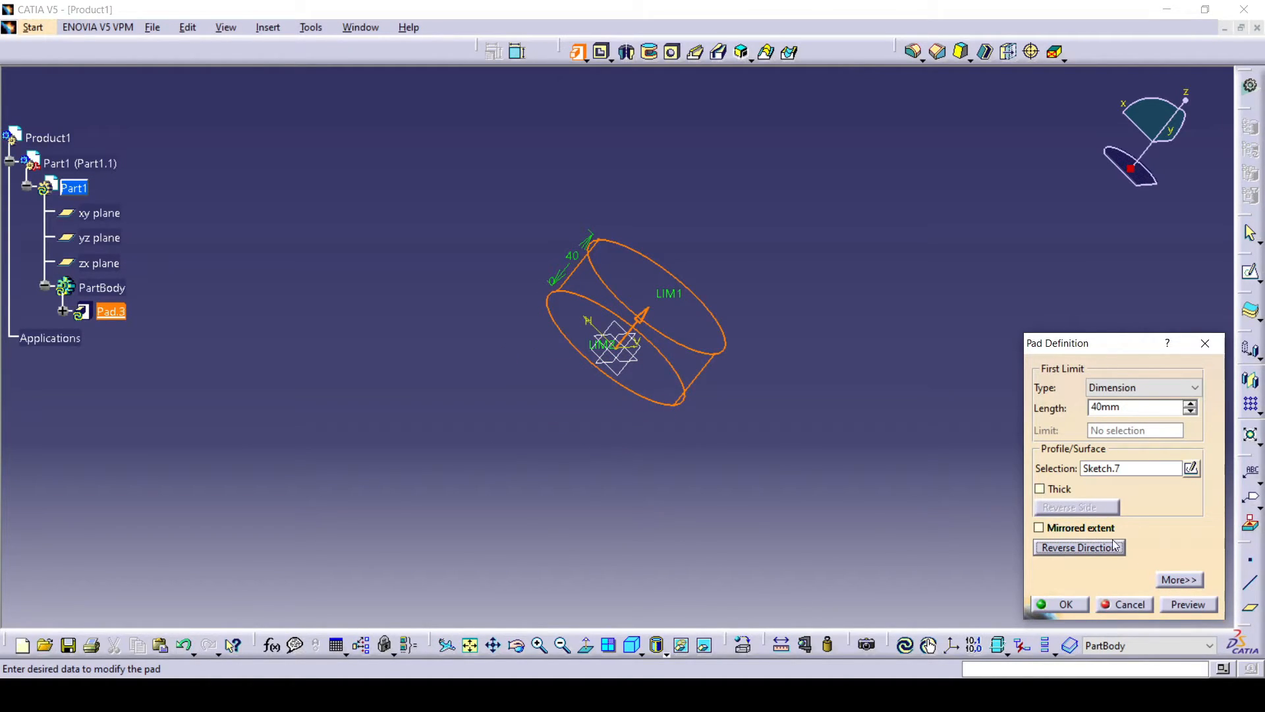
- Expand the pad's additional options and set the second limit's length to 50 mm, stepping it up to 53 mm
click(1179, 580)
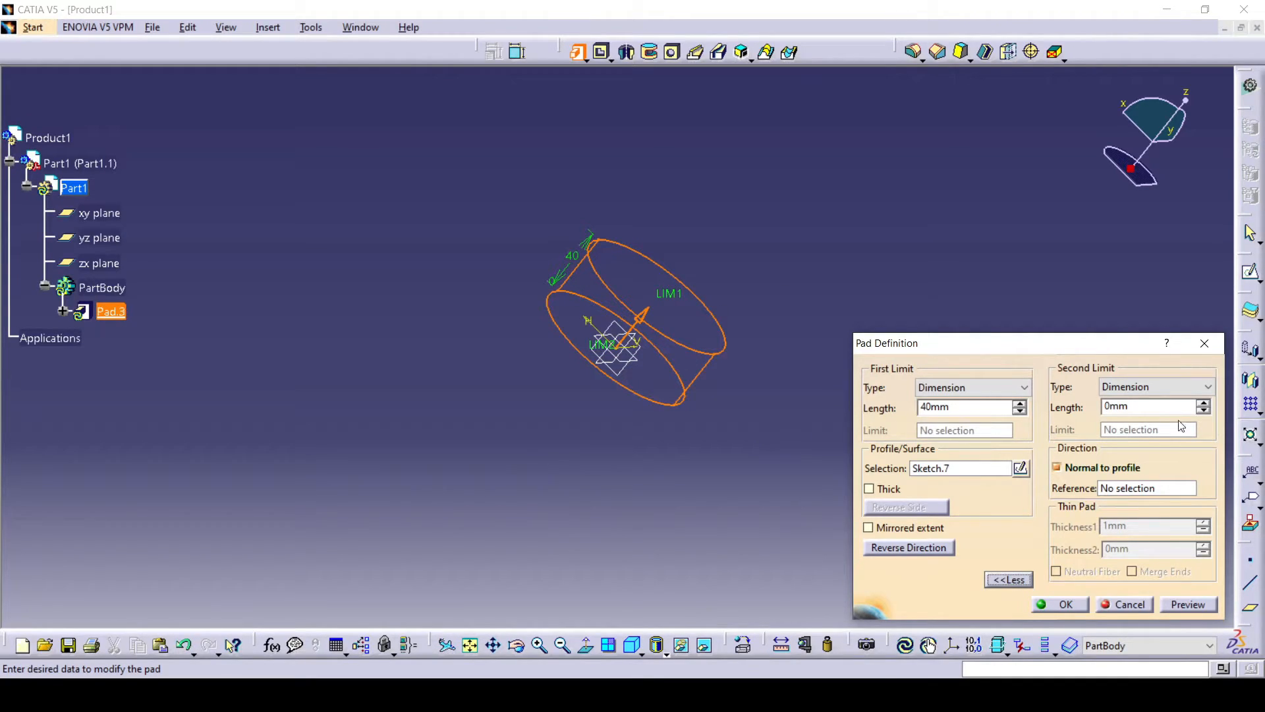
click(1204, 403)
click(1204, 403)
click(1203, 402)
click(1204, 402)
click(1204, 403)
click(1204, 403)
double_click(1138, 408)
text(5)
text(0)
click(1204, 403)
click(1203, 403)
click(1204, 403)
- Raise the pad's first limit length to 43 mm, preview the cylinder and create it
click(1019, 403)
click(1019, 404)
click(1020, 403)
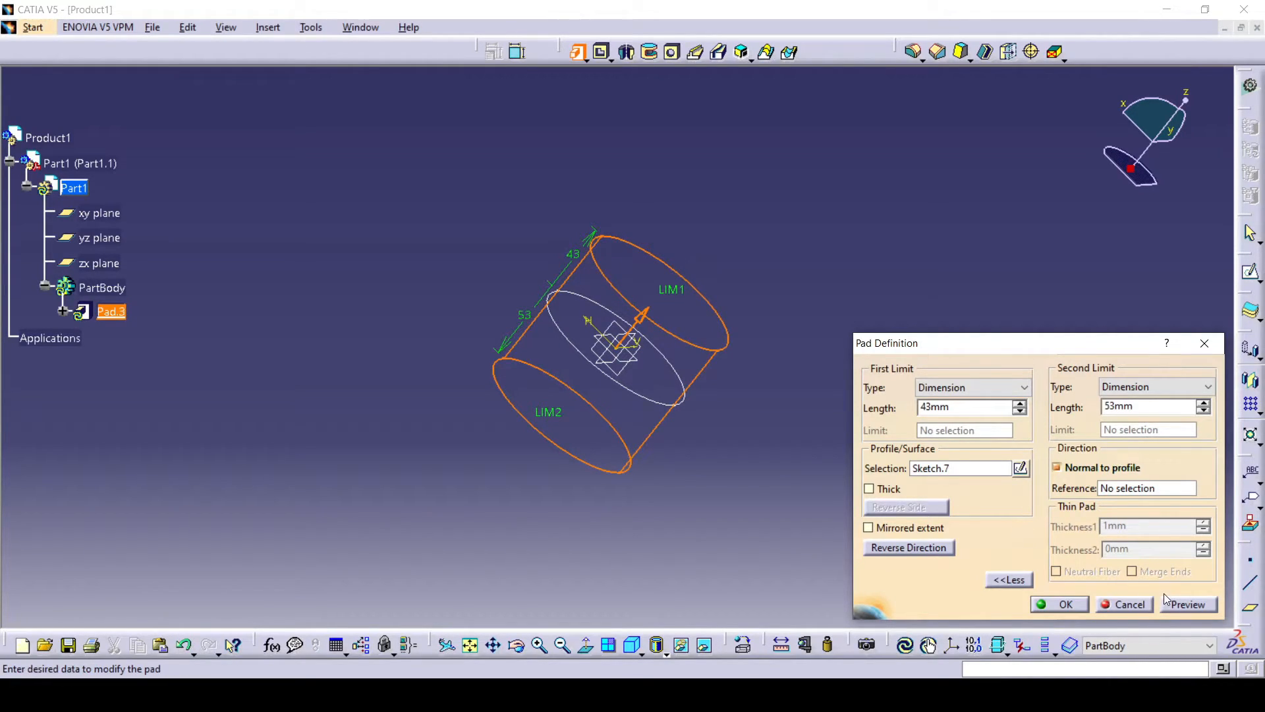
click(1188, 603)
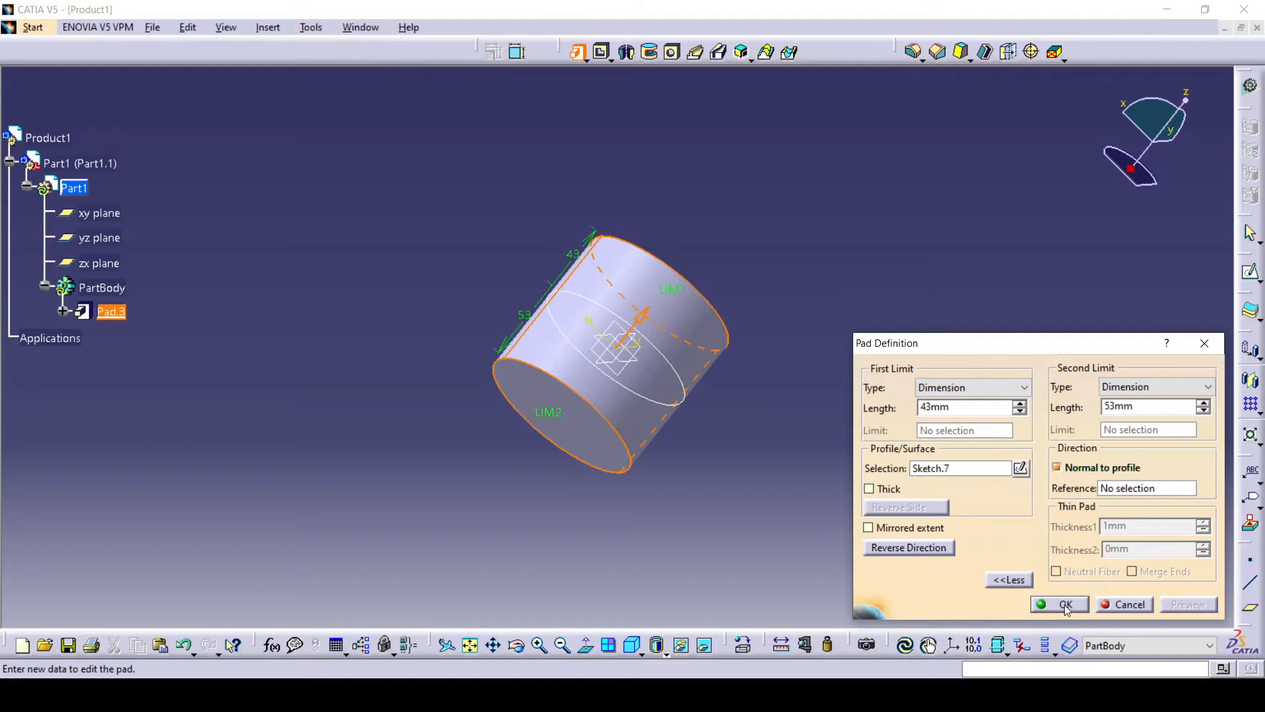
click(1062, 604)
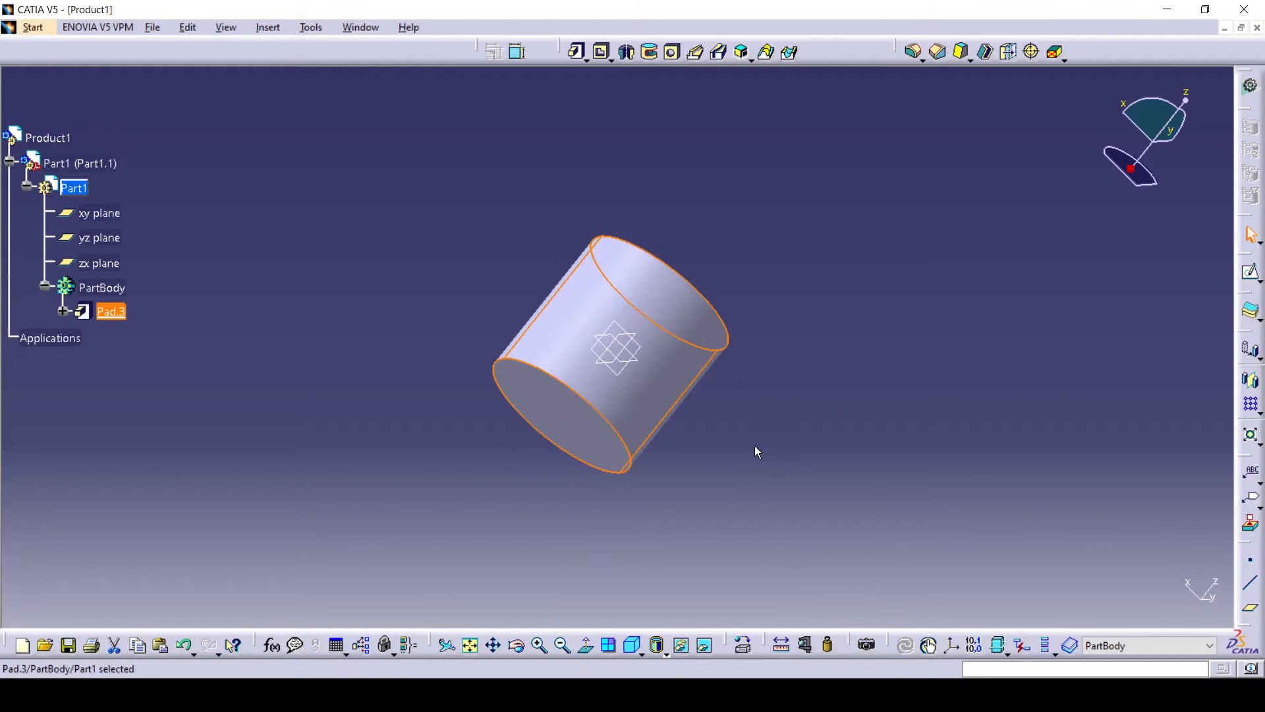
- Start a new sketch on the yz plane, which runs through the cylinder's axis
click(631, 648)
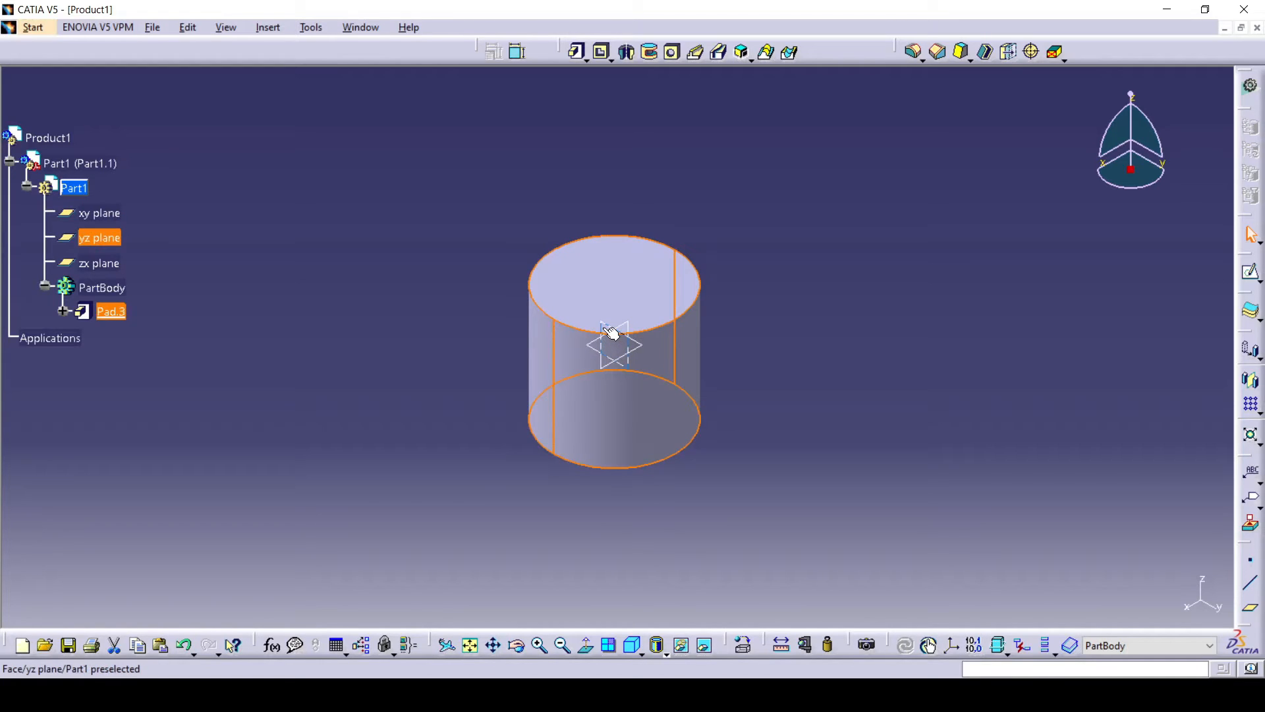
click(612, 332)
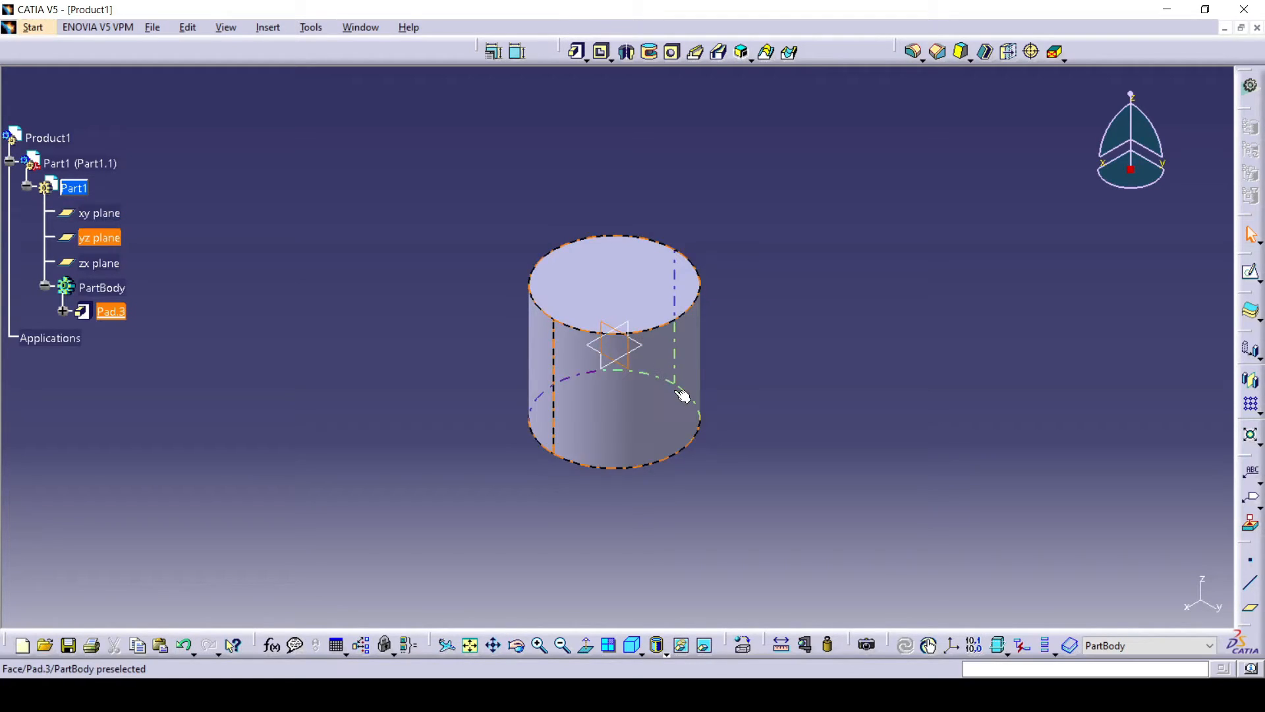
click(587, 645)
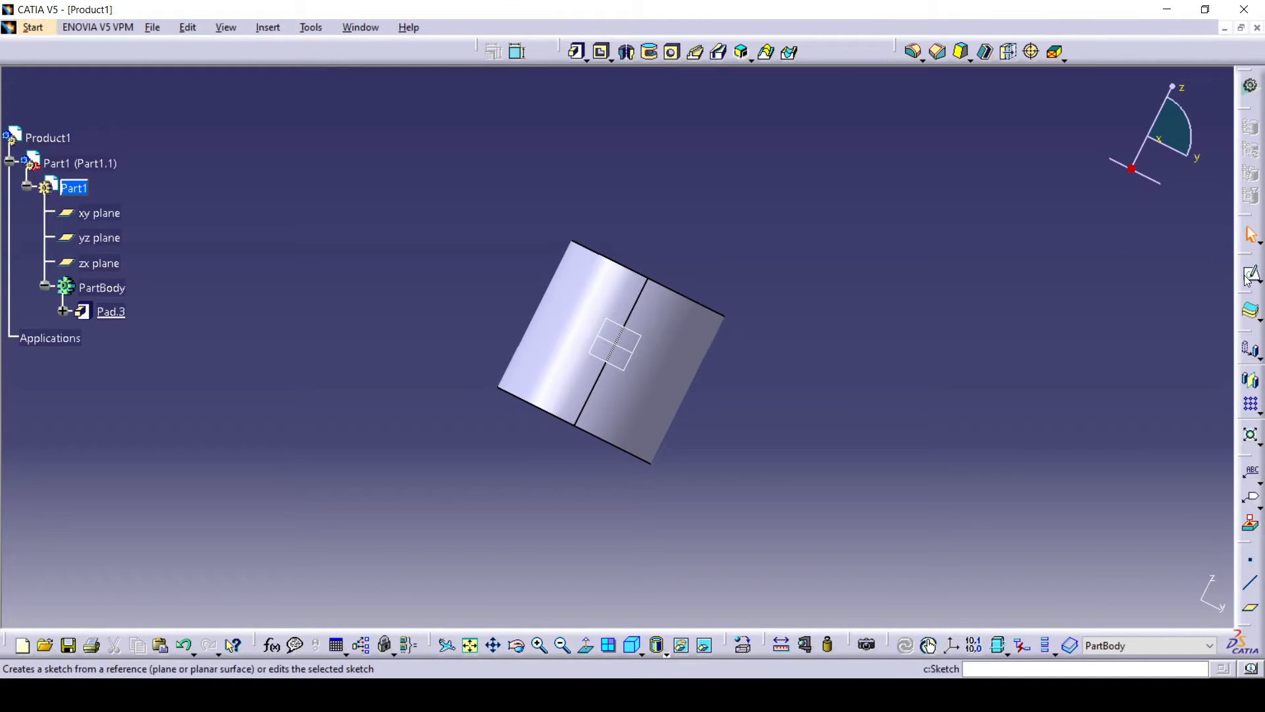
click(98, 238)
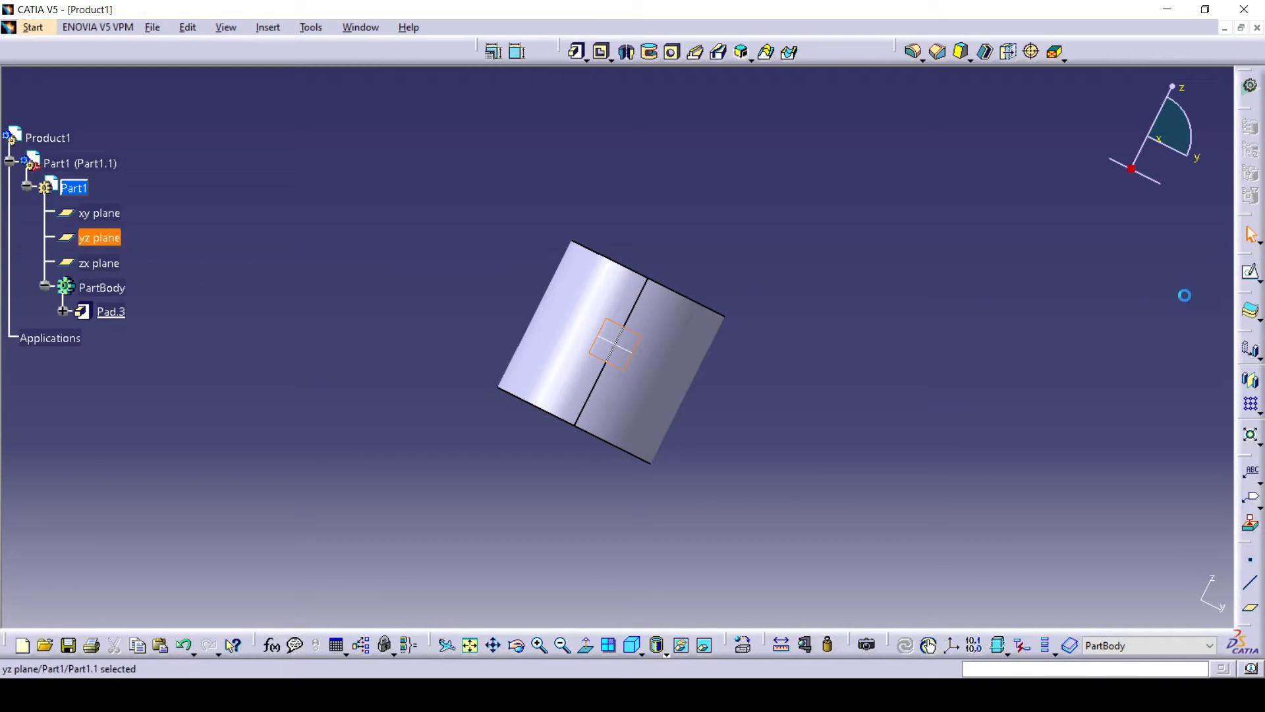
click(1249, 276)
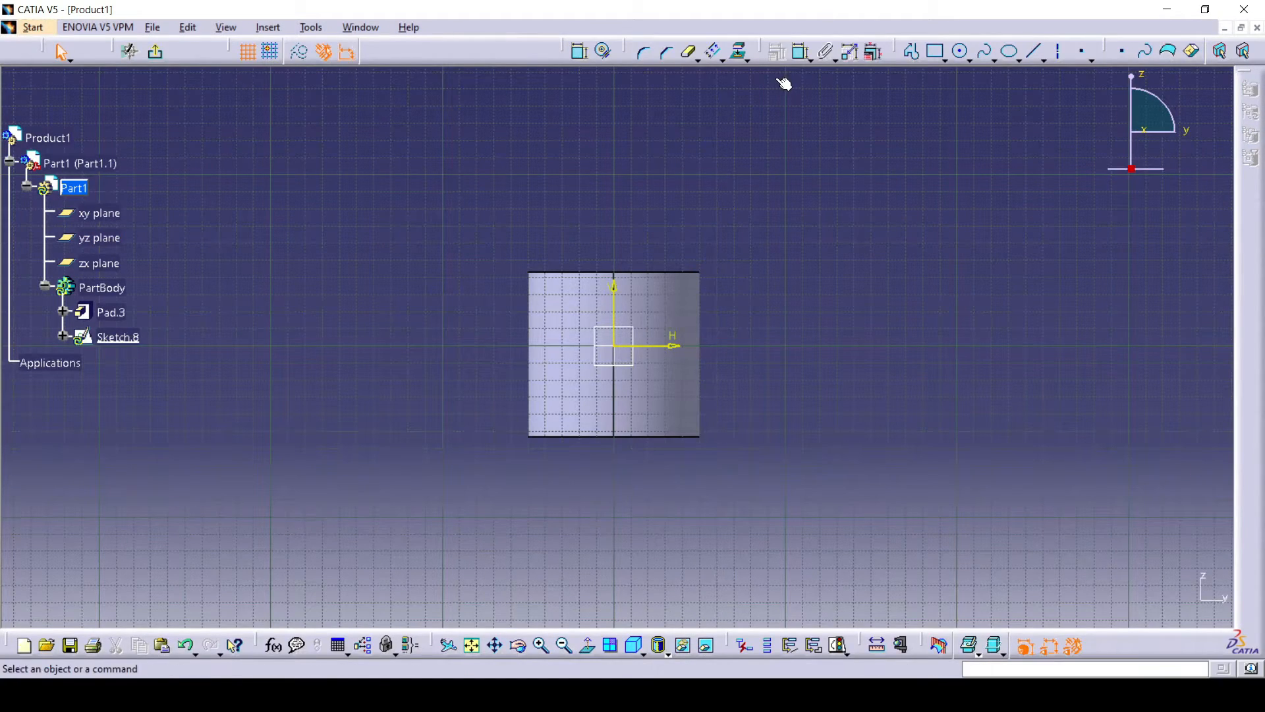
- Draw a small rectangle straddling the cylinder's outer edge, with one side on the horizontal axis, and exit the sketch
click(936, 51)
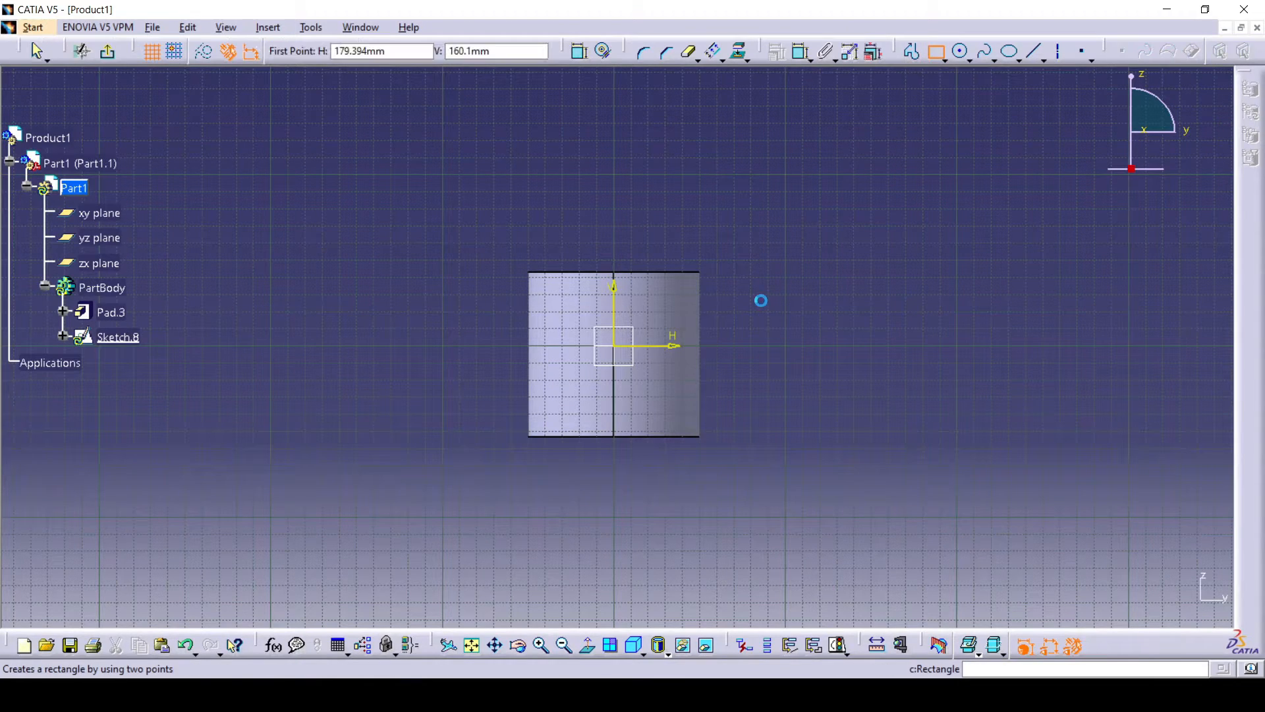
click(722, 345)
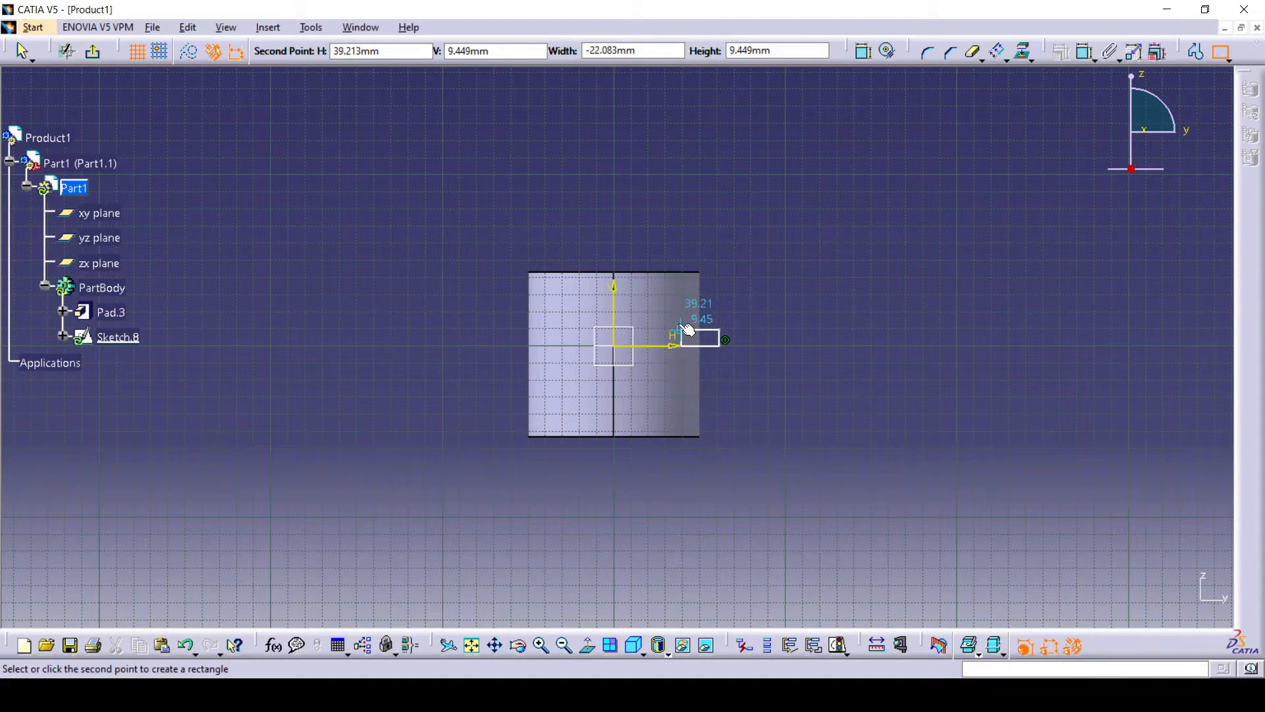
click(682, 327)
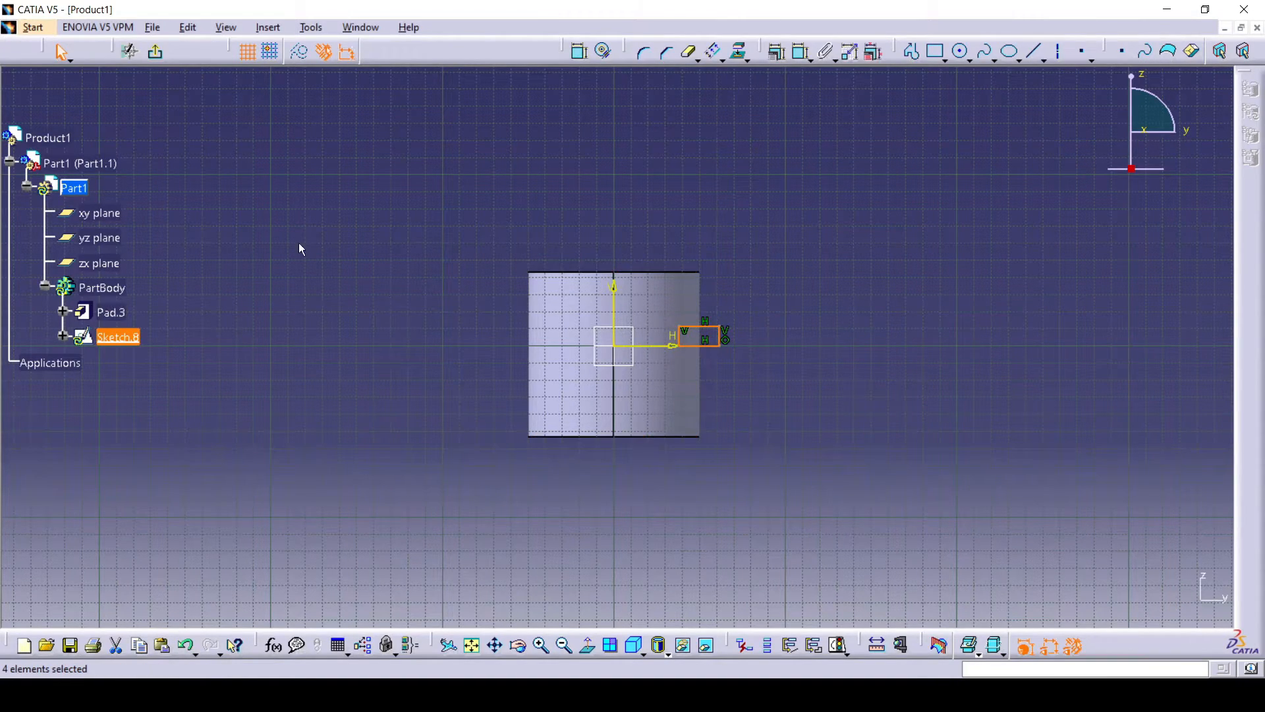
click(158, 53)
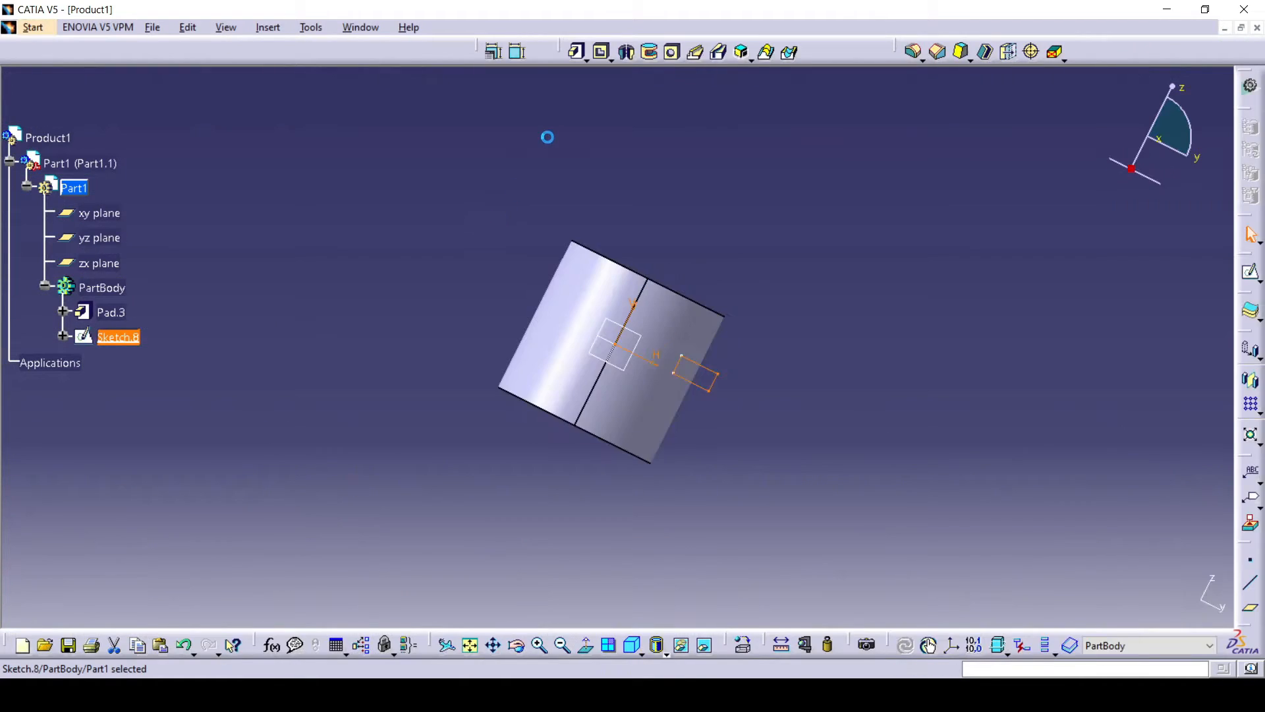
- Cut a 360° groove around the cylinder with the rectangular sketch, using the cylinder's own axis, and preview it before creating it
click(649, 52)
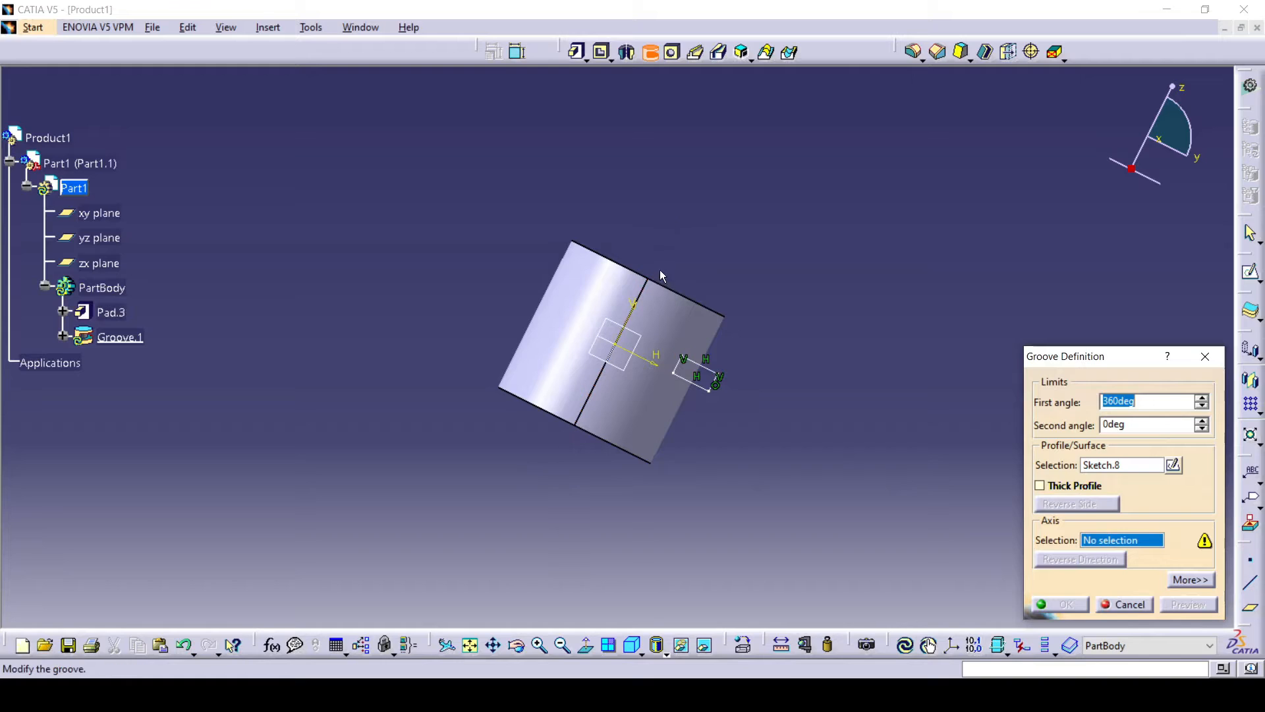
click(657, 291)
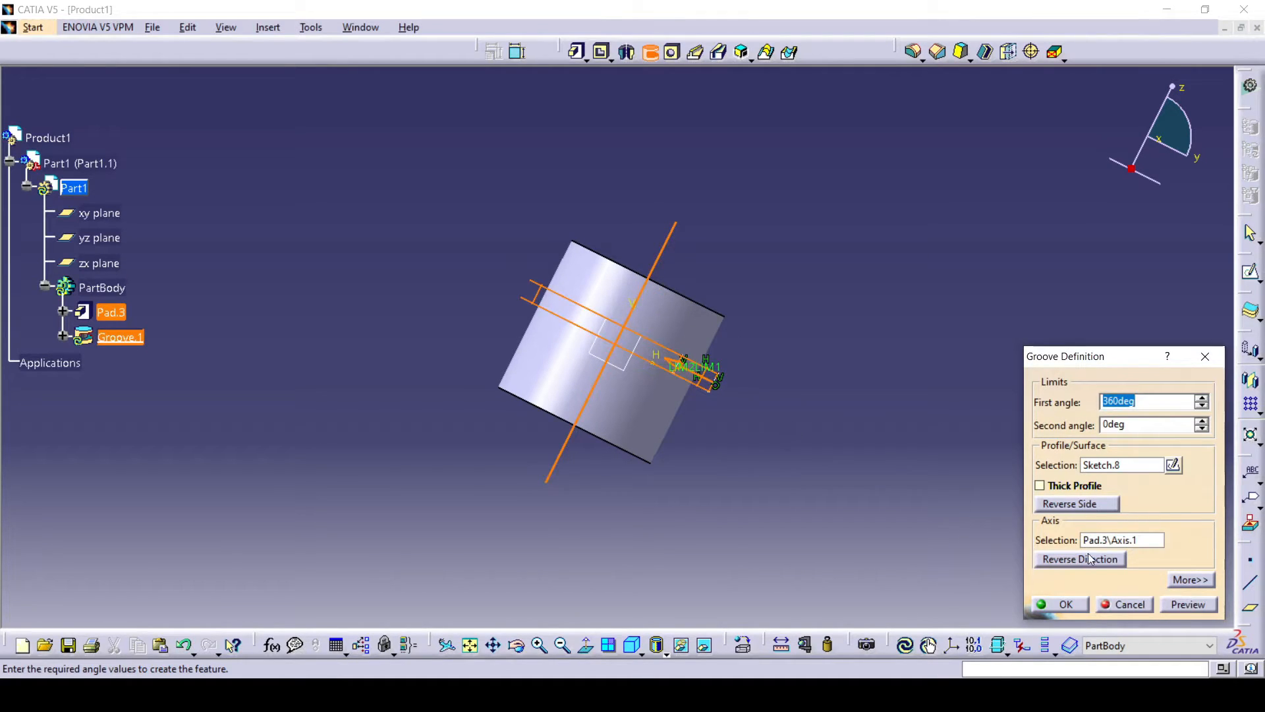
click(1177, 605)
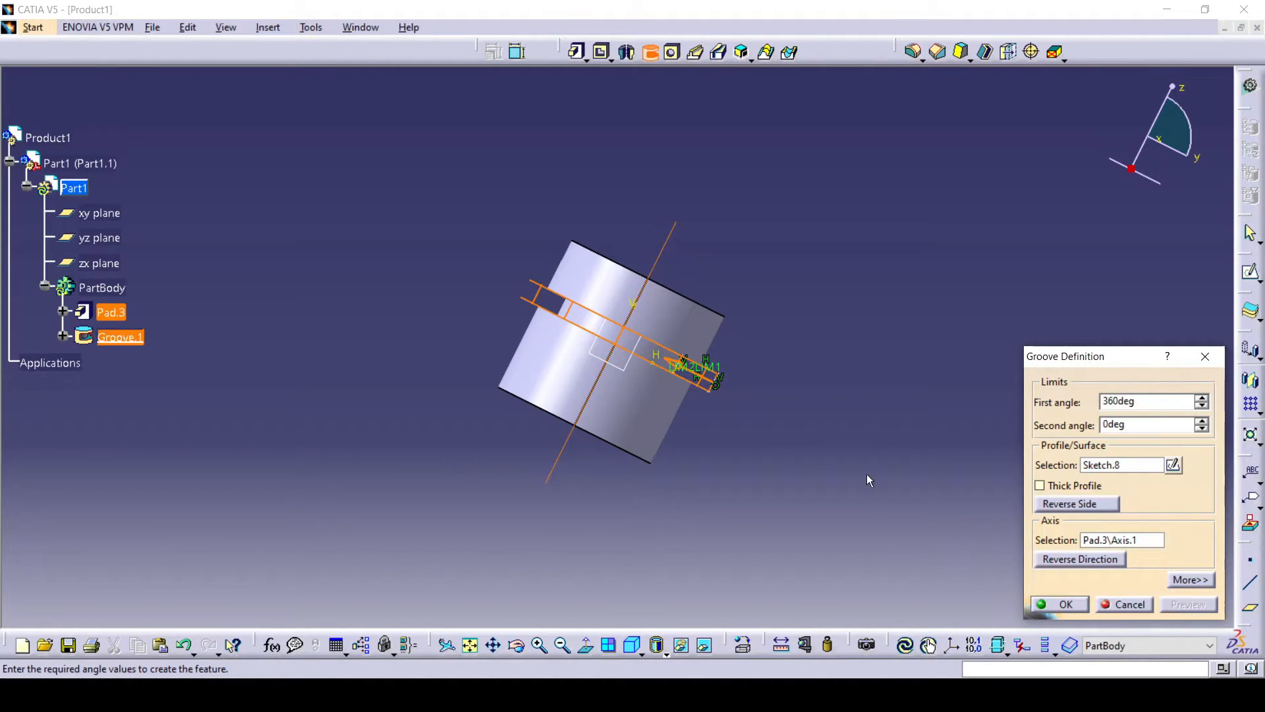
click(1053, 601)
middle_drag(736, 373, 689, 459)
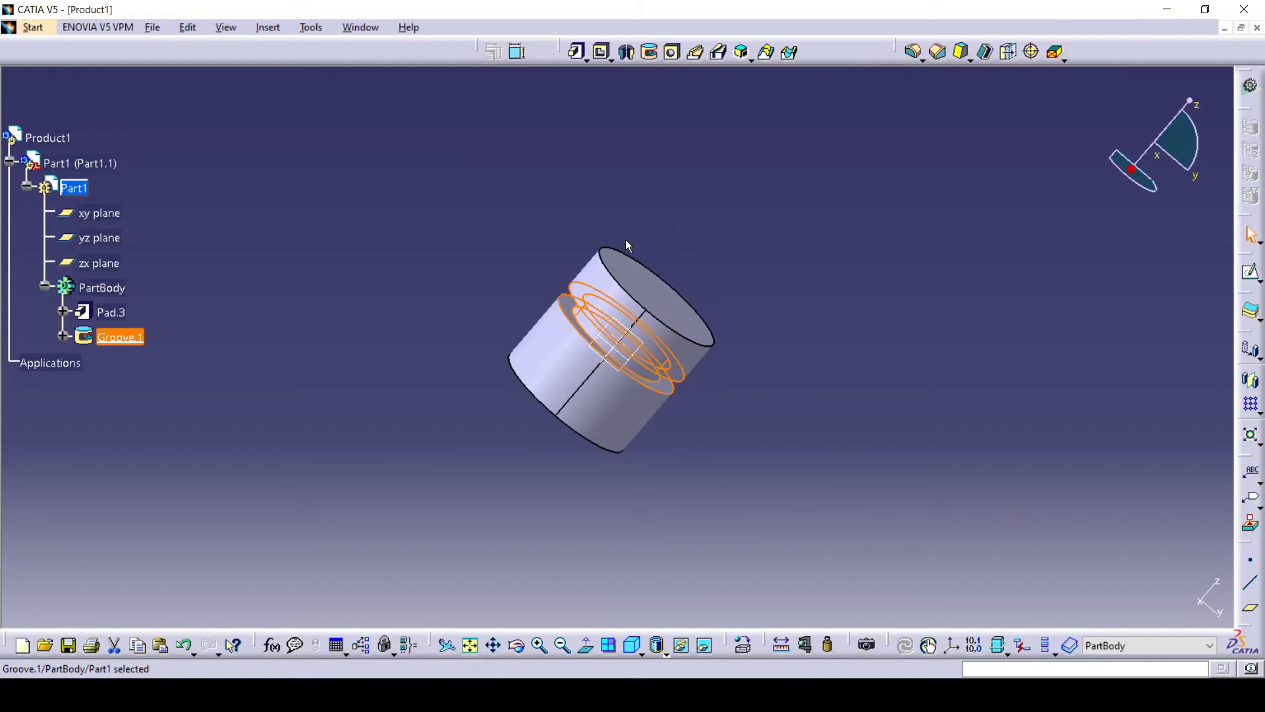
- Delete the groove and the cylinder pad together with their aggregated elements
right_click(116, 340)
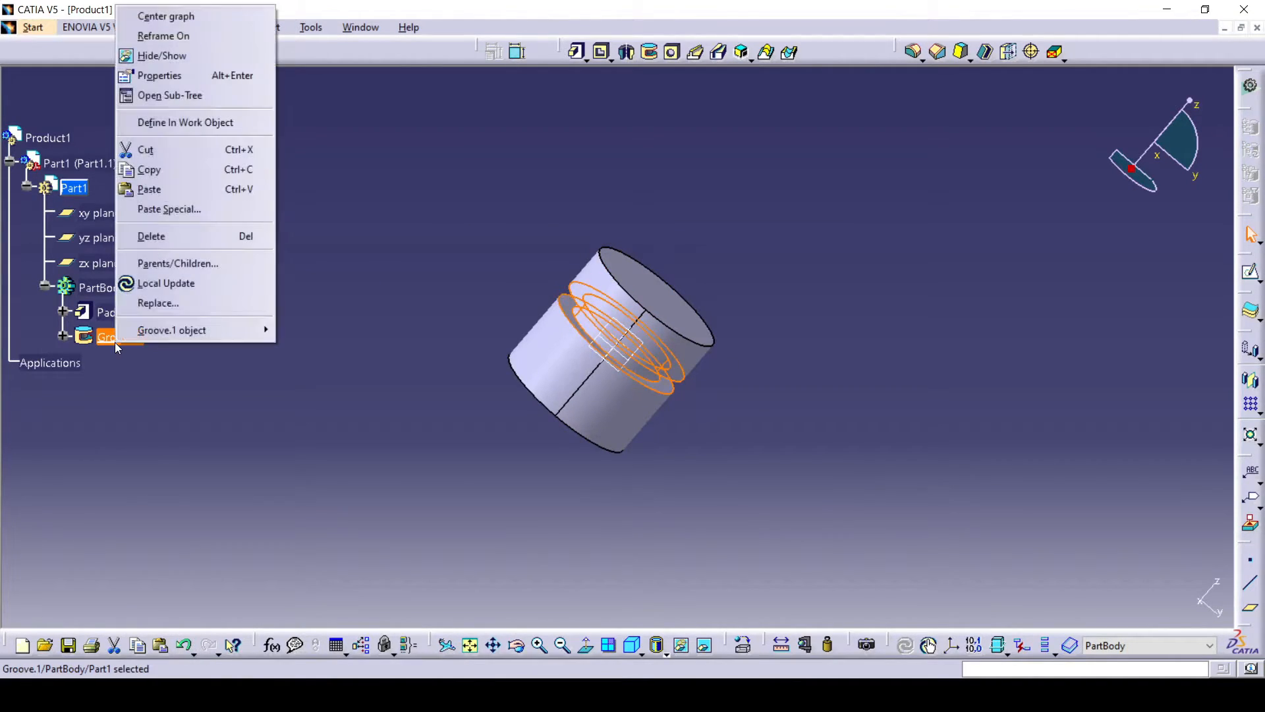
click(158, 237)
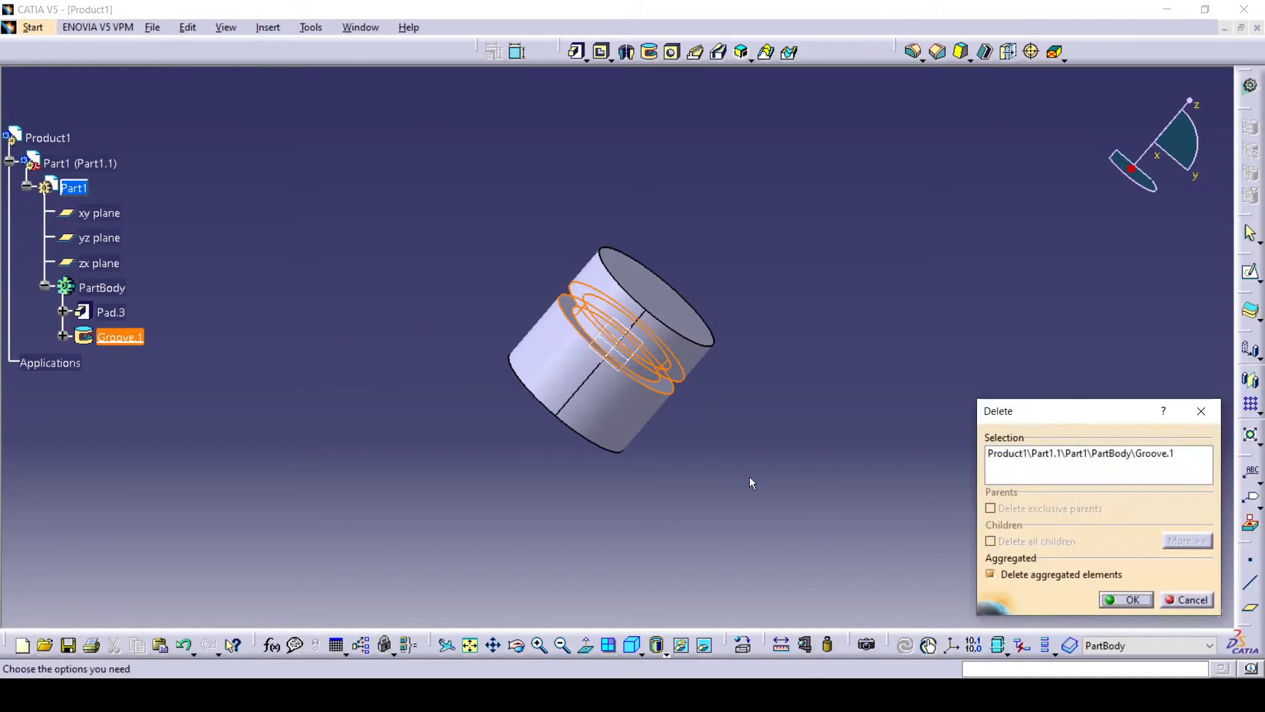
click(1126, 600)
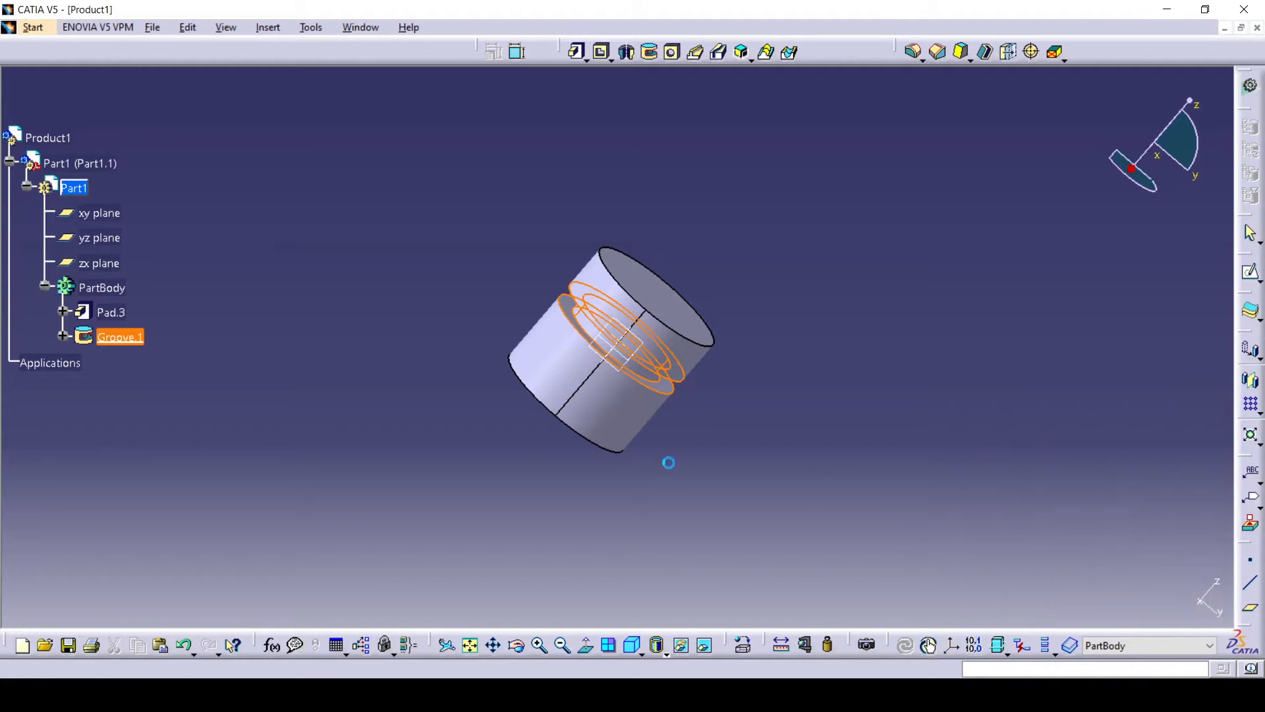
right_click(109, 315)
click(173, 543)
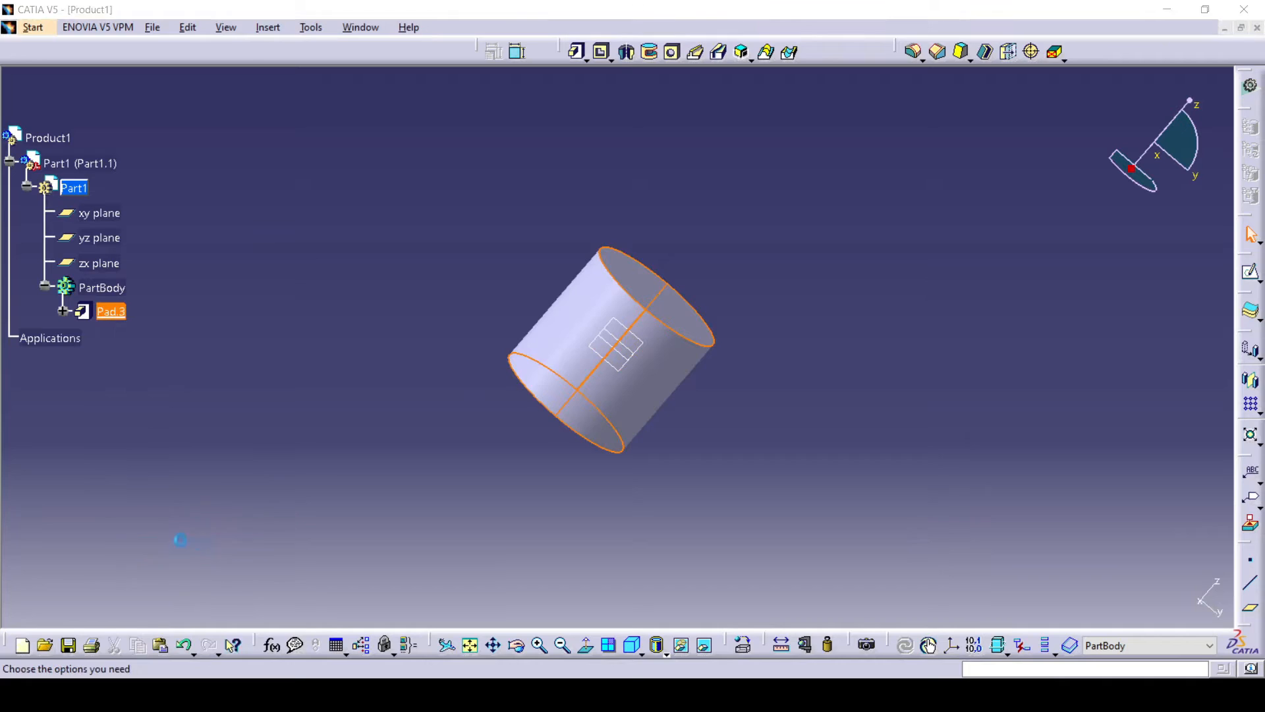
click(1126, 598)
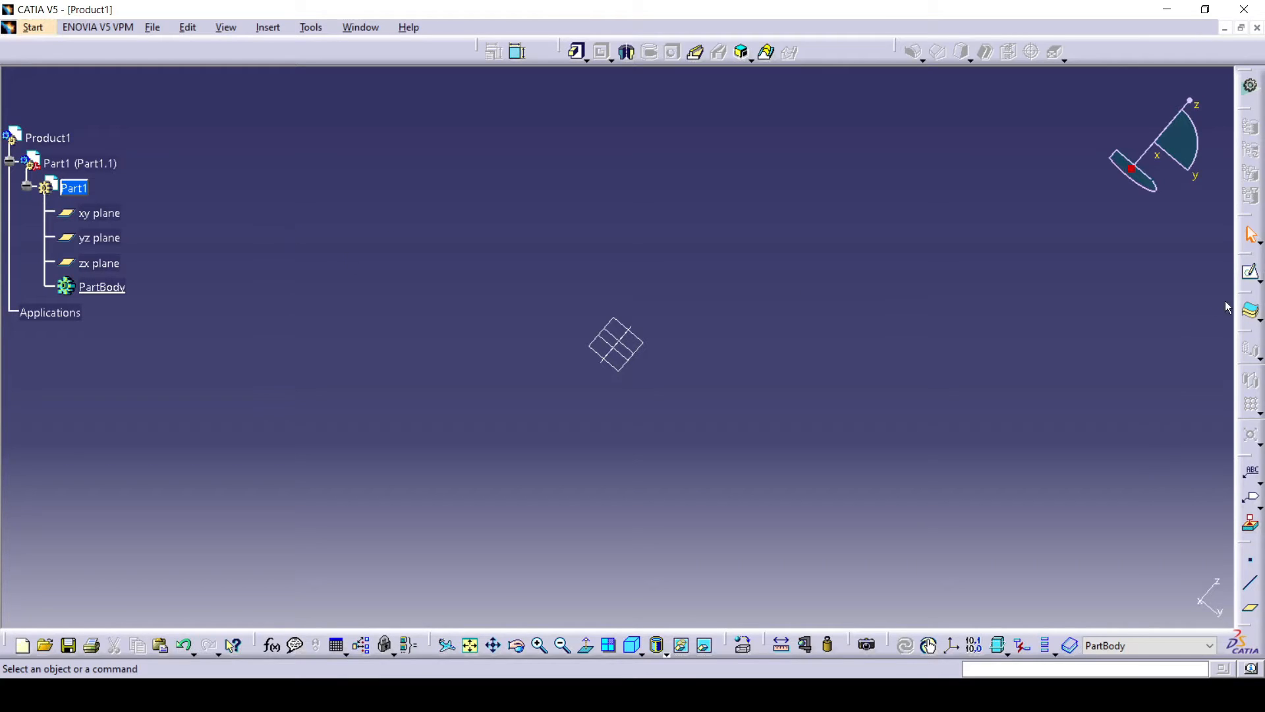
- Start a new sketch on the xy plane, draw a centered rectangle about the origin and exit the sketch
click(1250, 272)
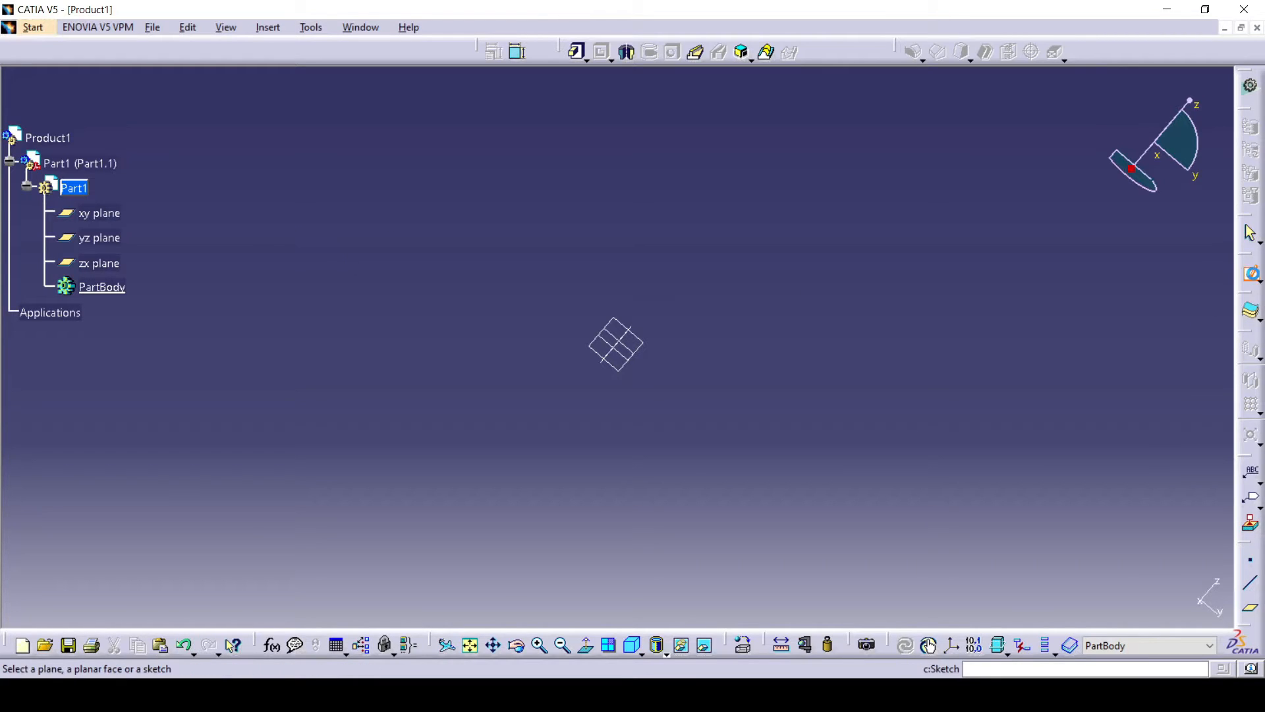
click(102, 235)
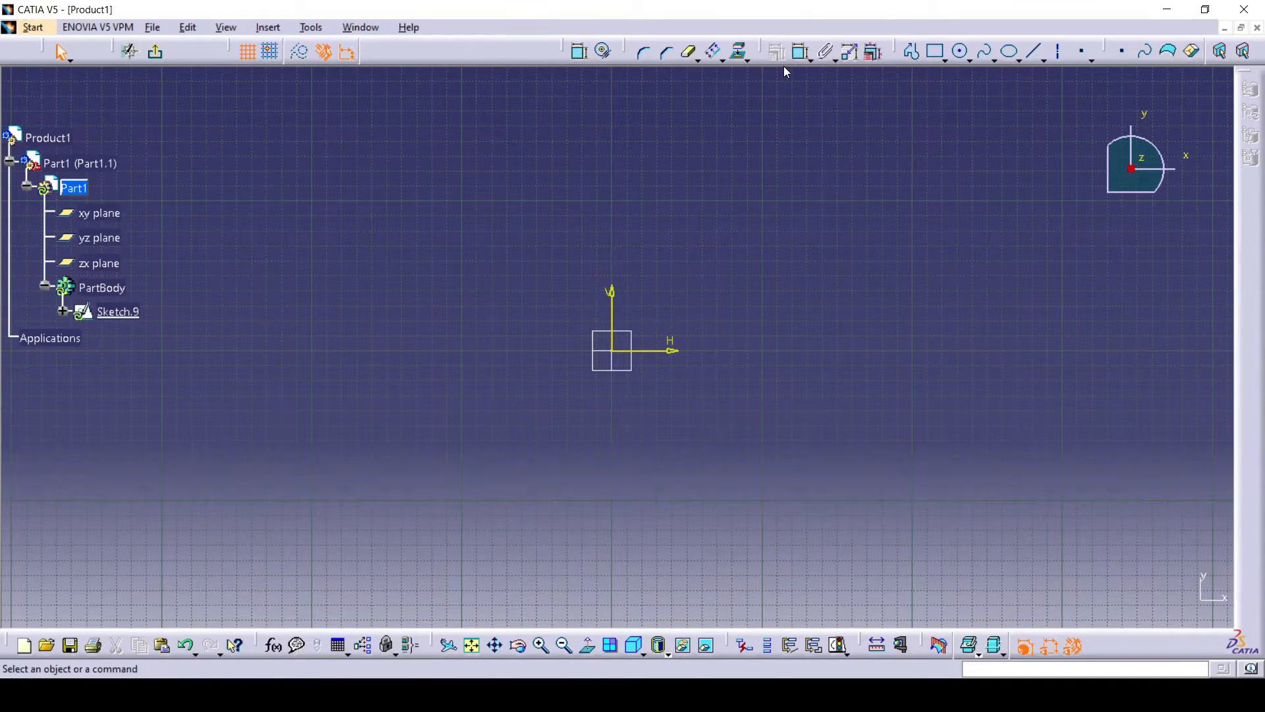
click(936, 51)
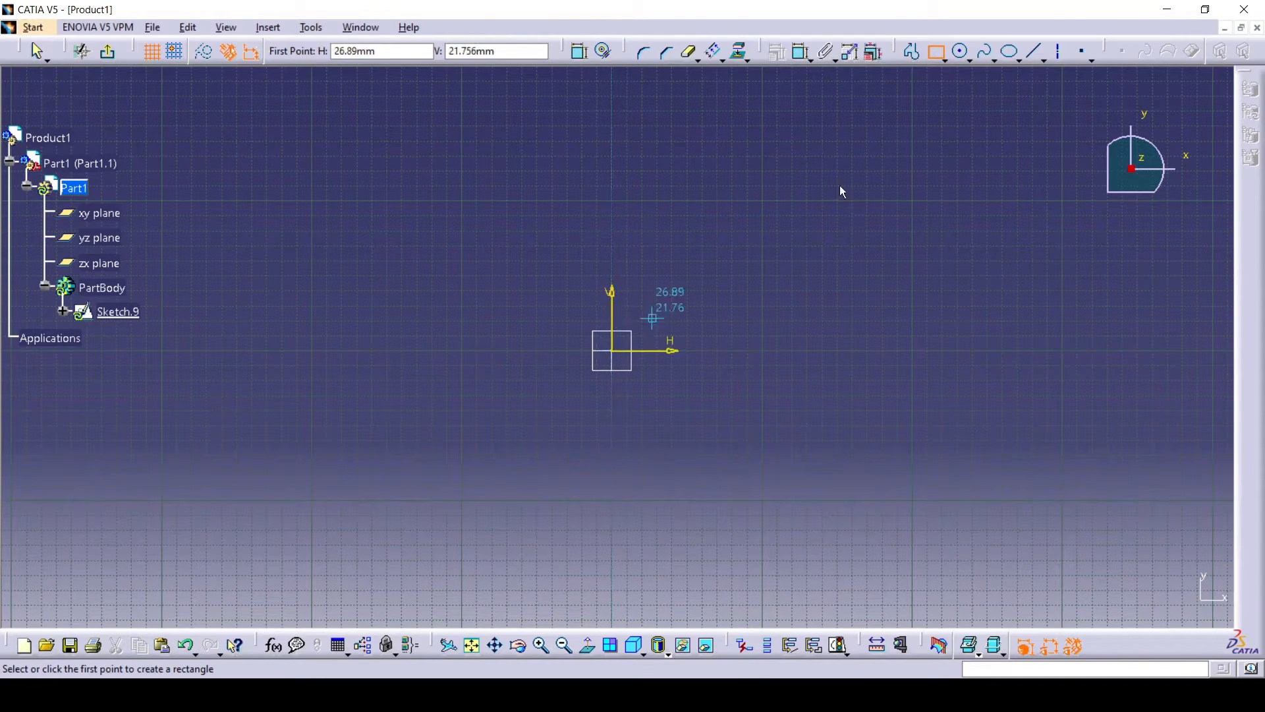
click(946, 60)
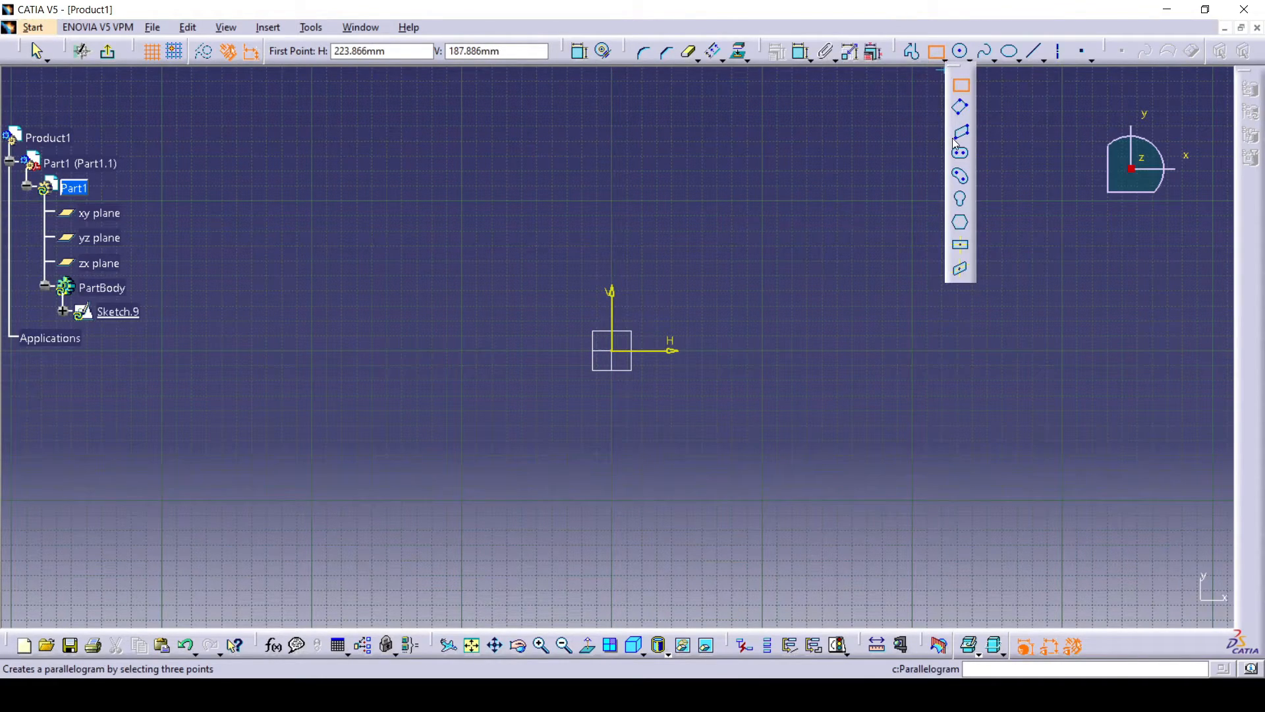
click(960, 249)
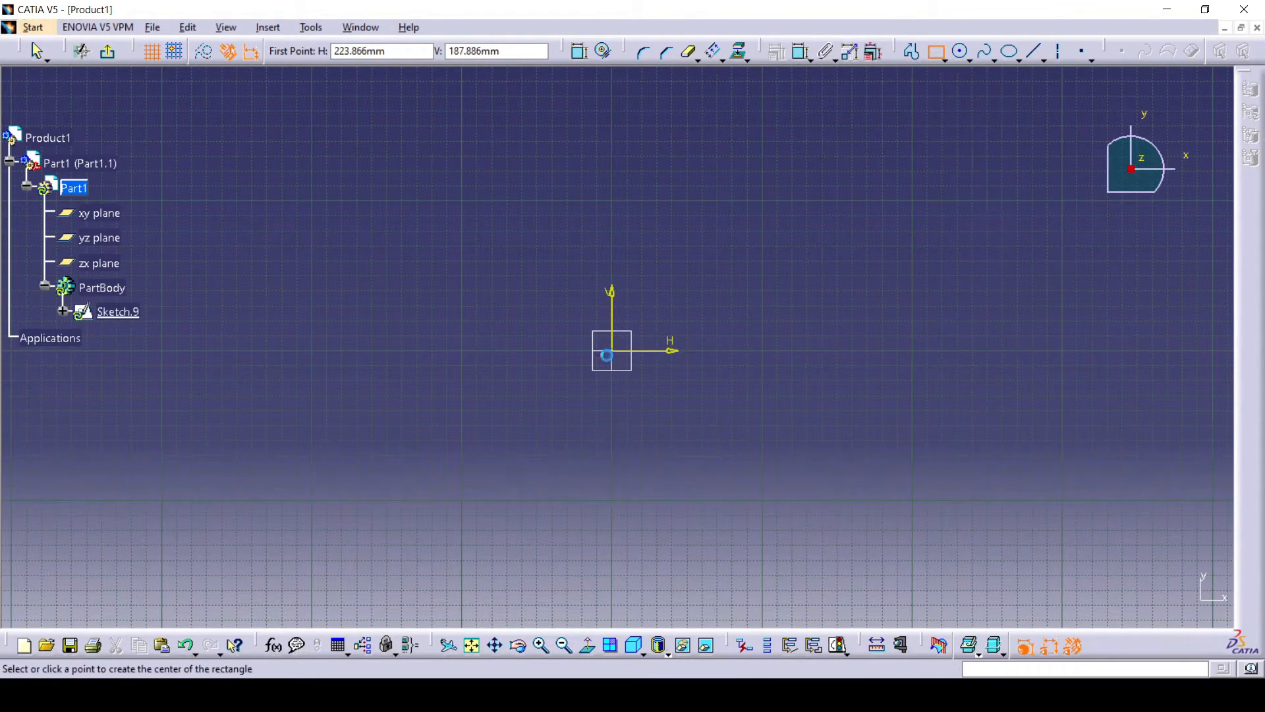
click(612, 351)
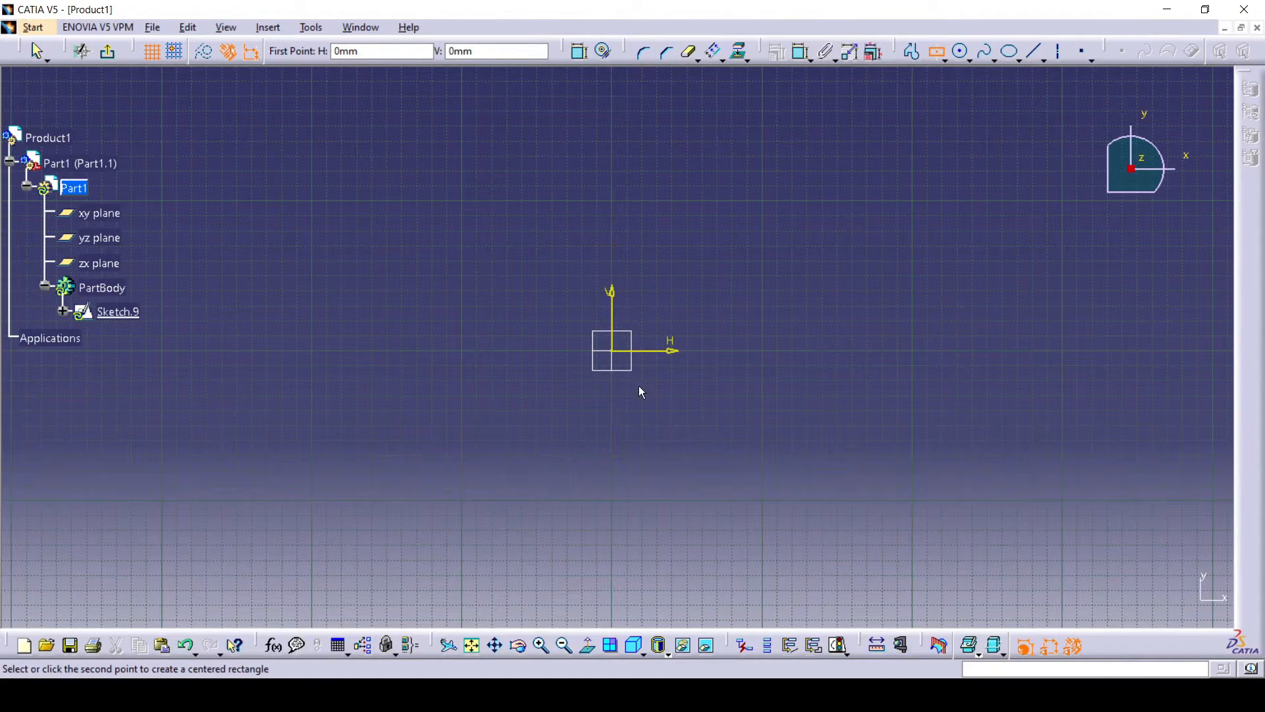
click(776, 468)
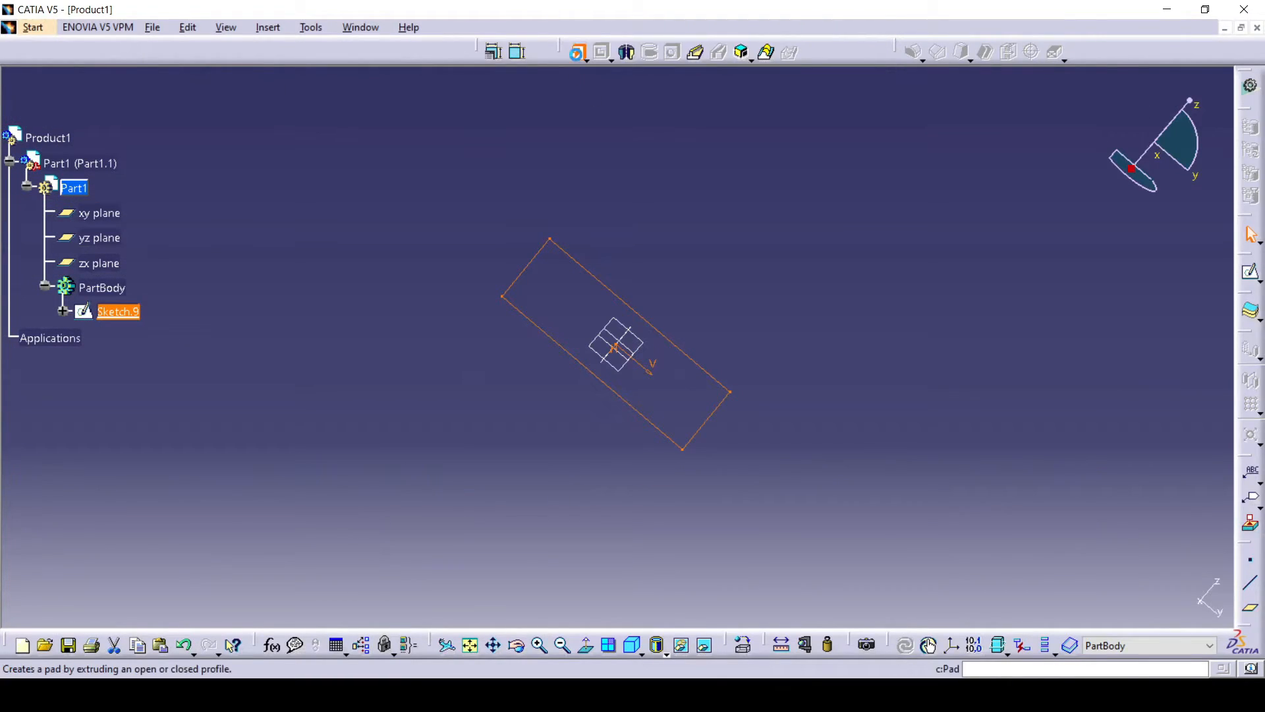
- Pad the rectangle 50 mm into a solid block, previewing it before creating it
click(576, 52)
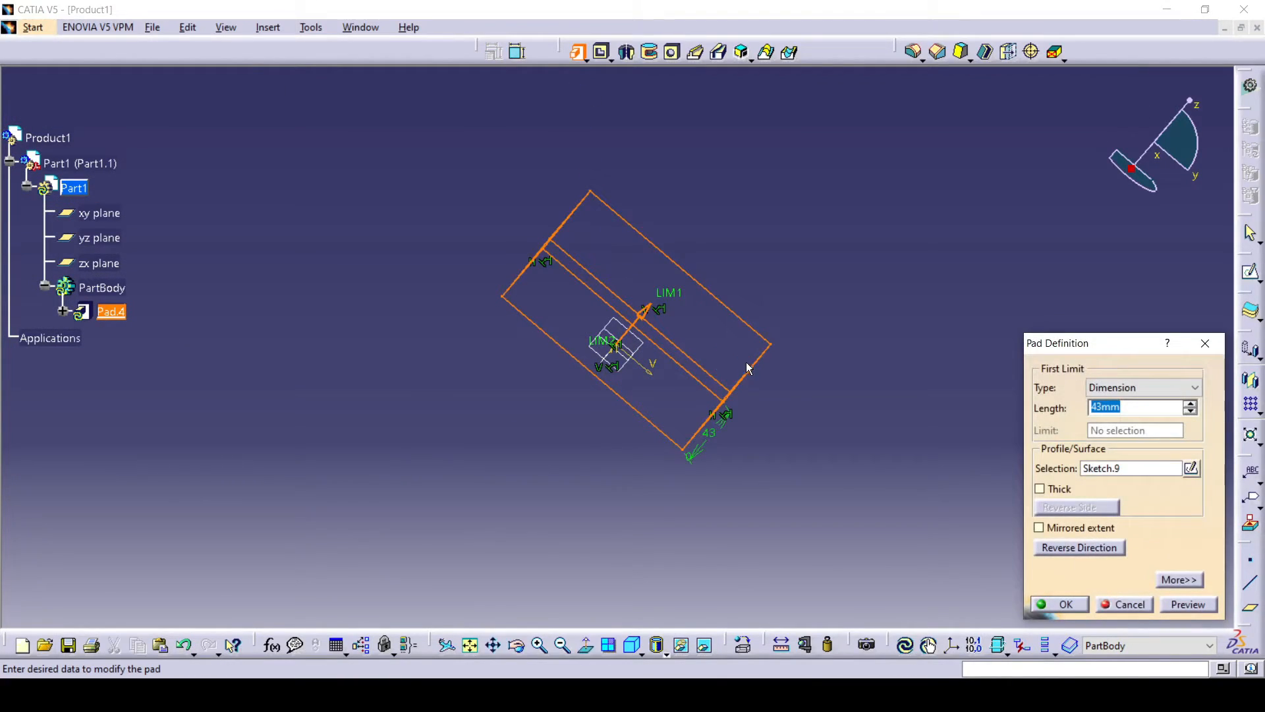
text(50)
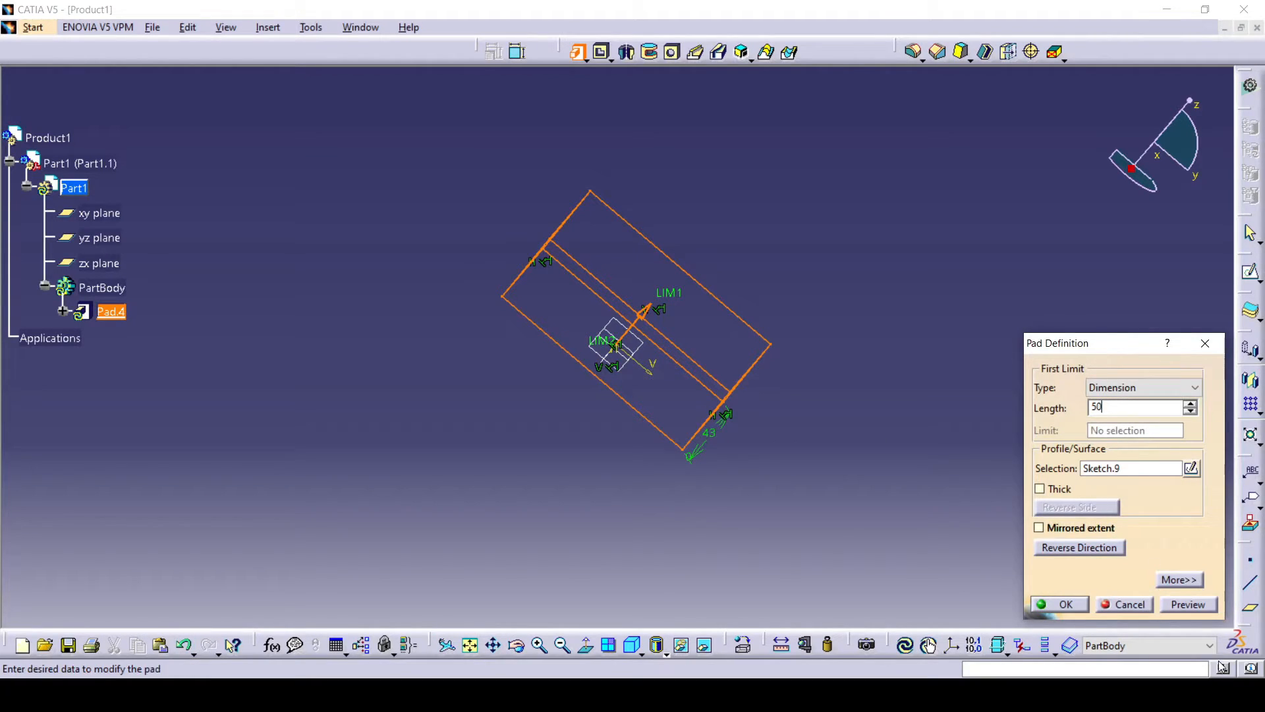
click(1192, 602)
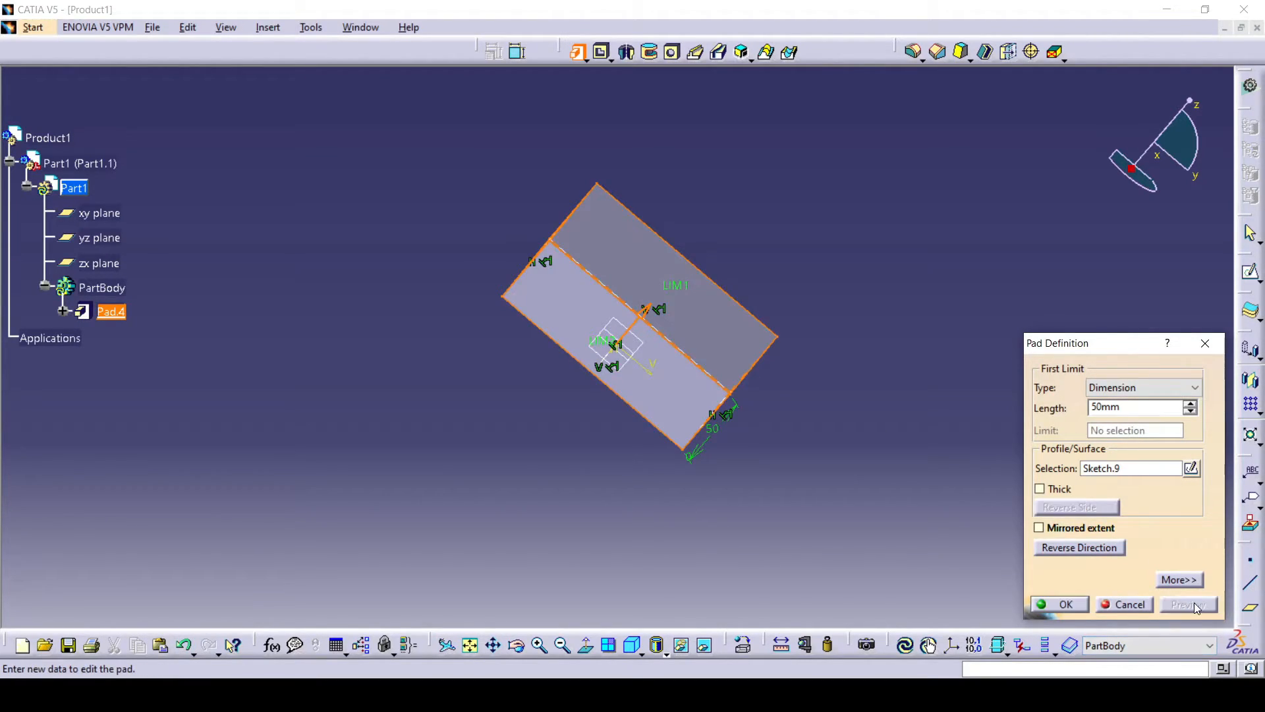
click(1074, 607)
middle_drag(734, 285, 421, 246)
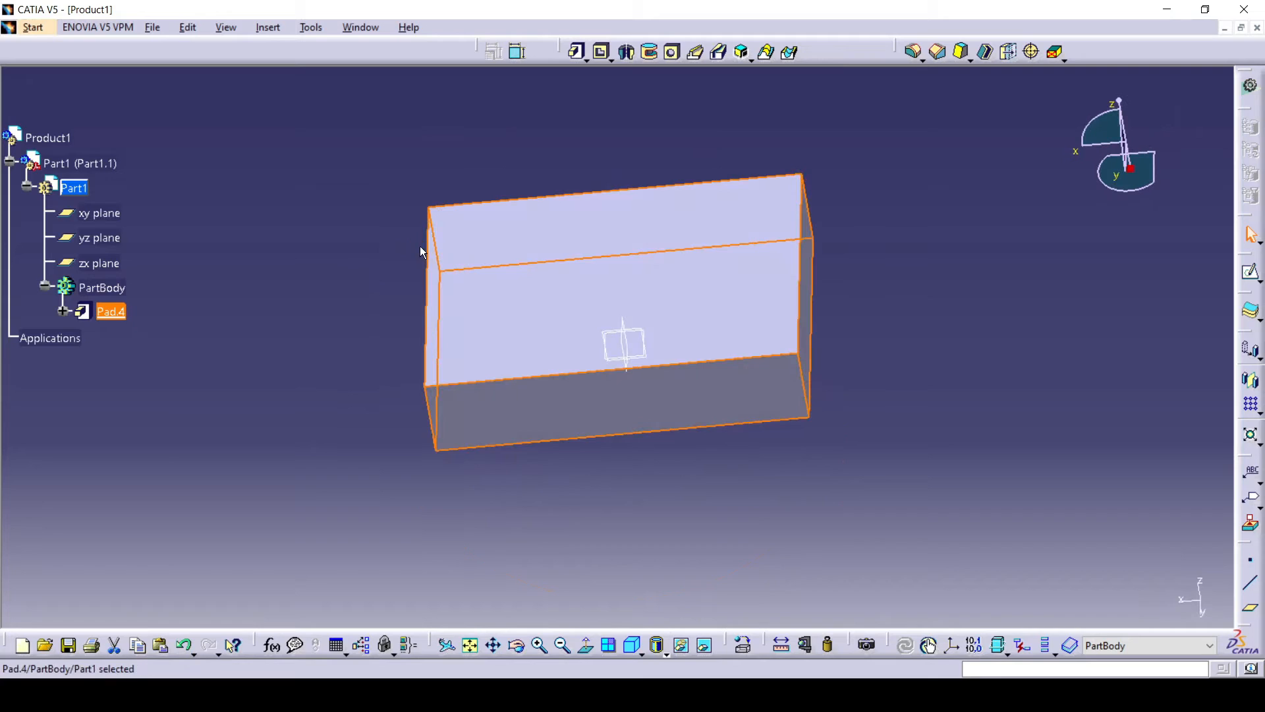
- Start a hole on the block's large top face and set its centre point's horizontal distance from the sketch origin to 100 mm
click(673, 52)
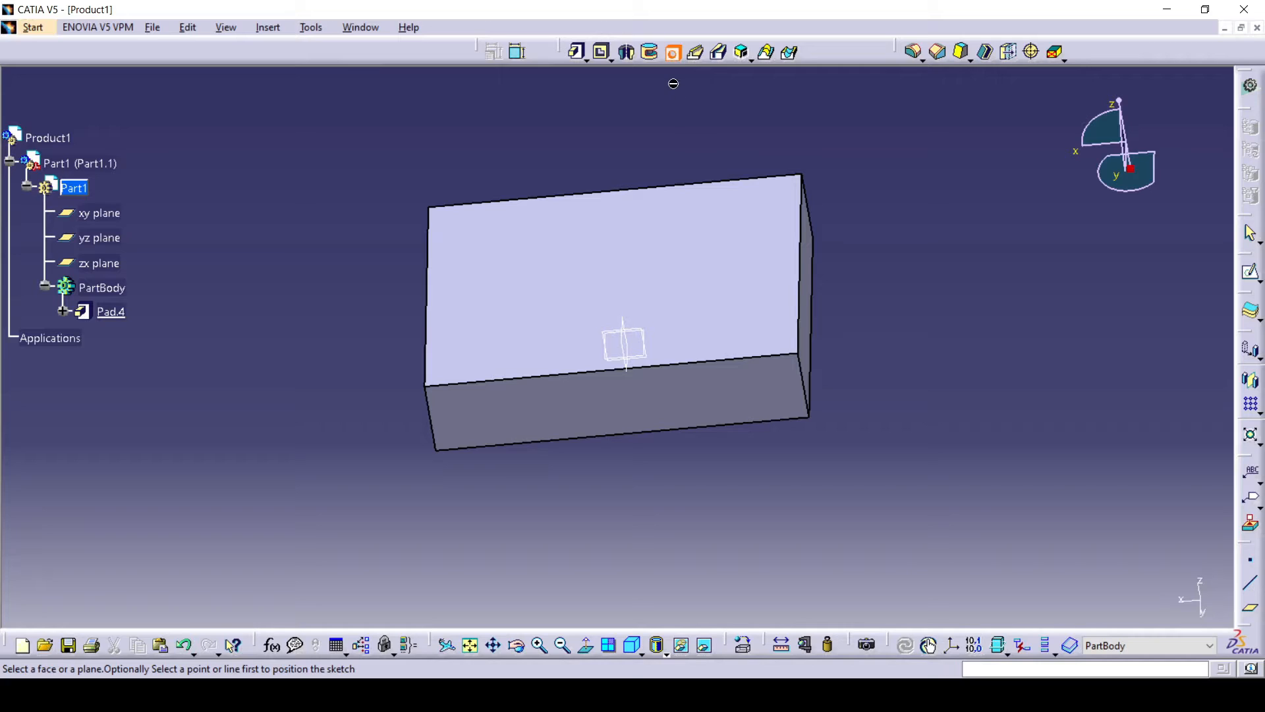
click(548, 255)
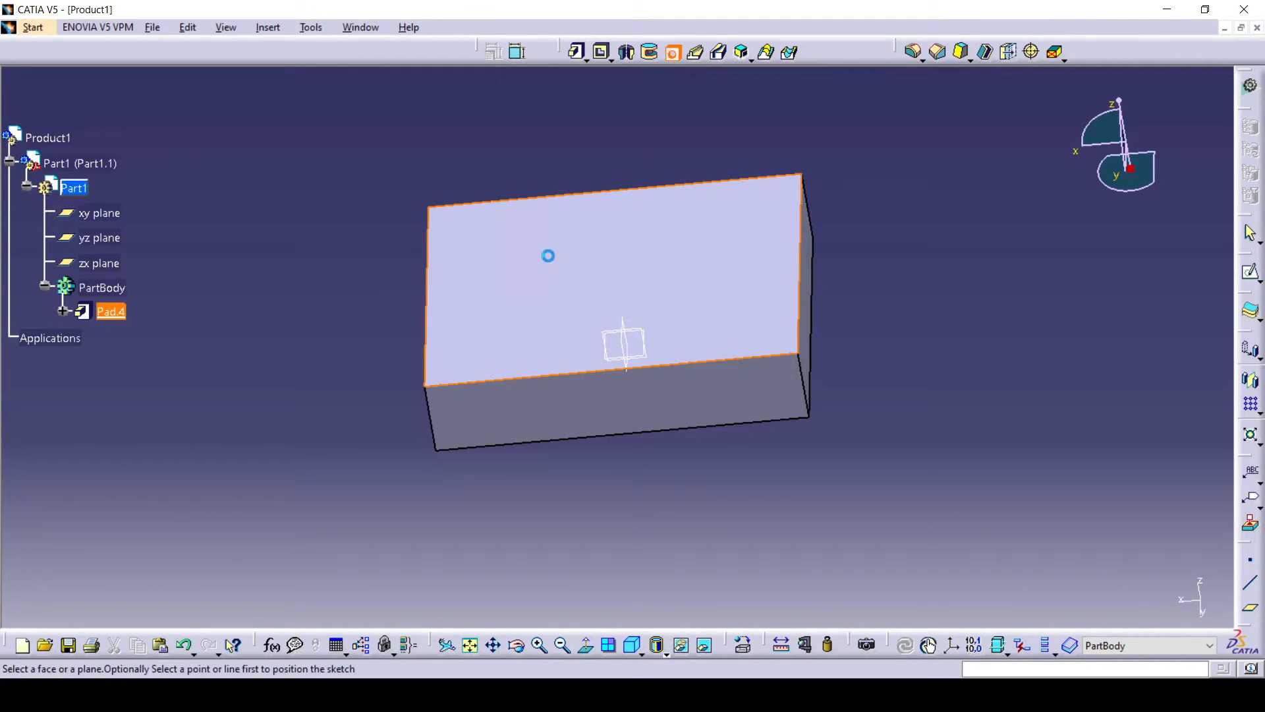
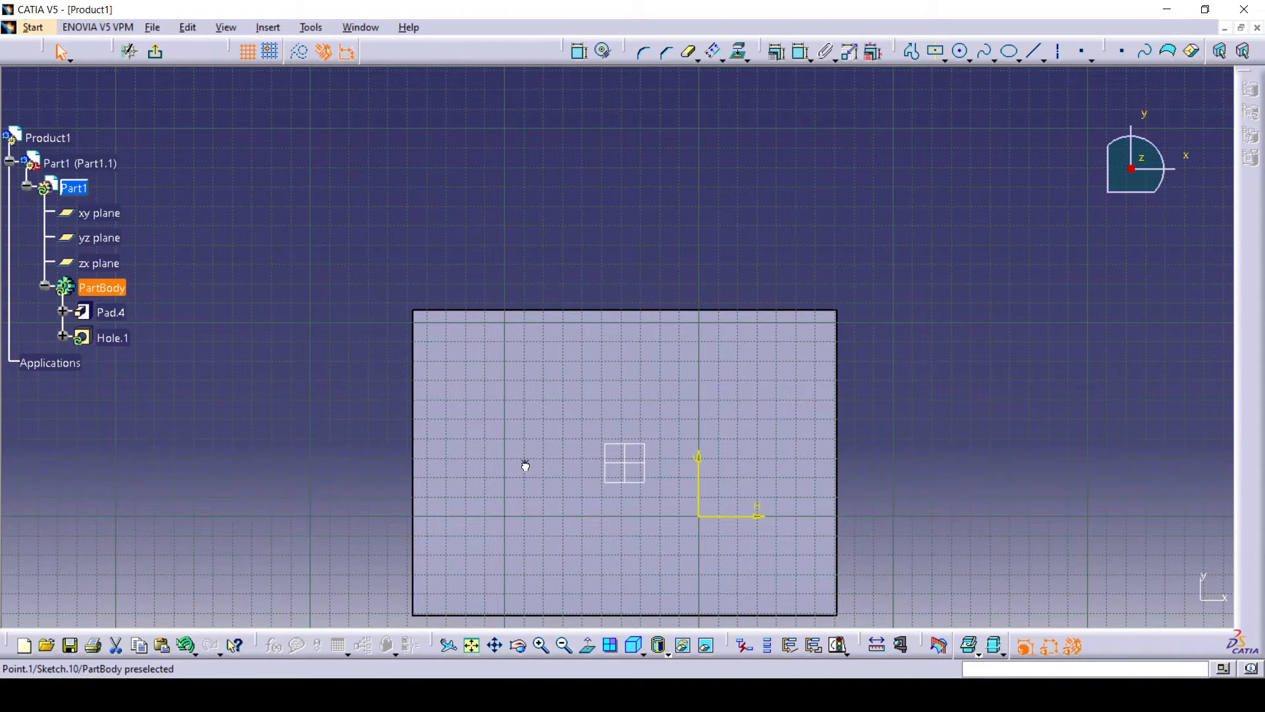
click(522, 424)
click(801, 52)
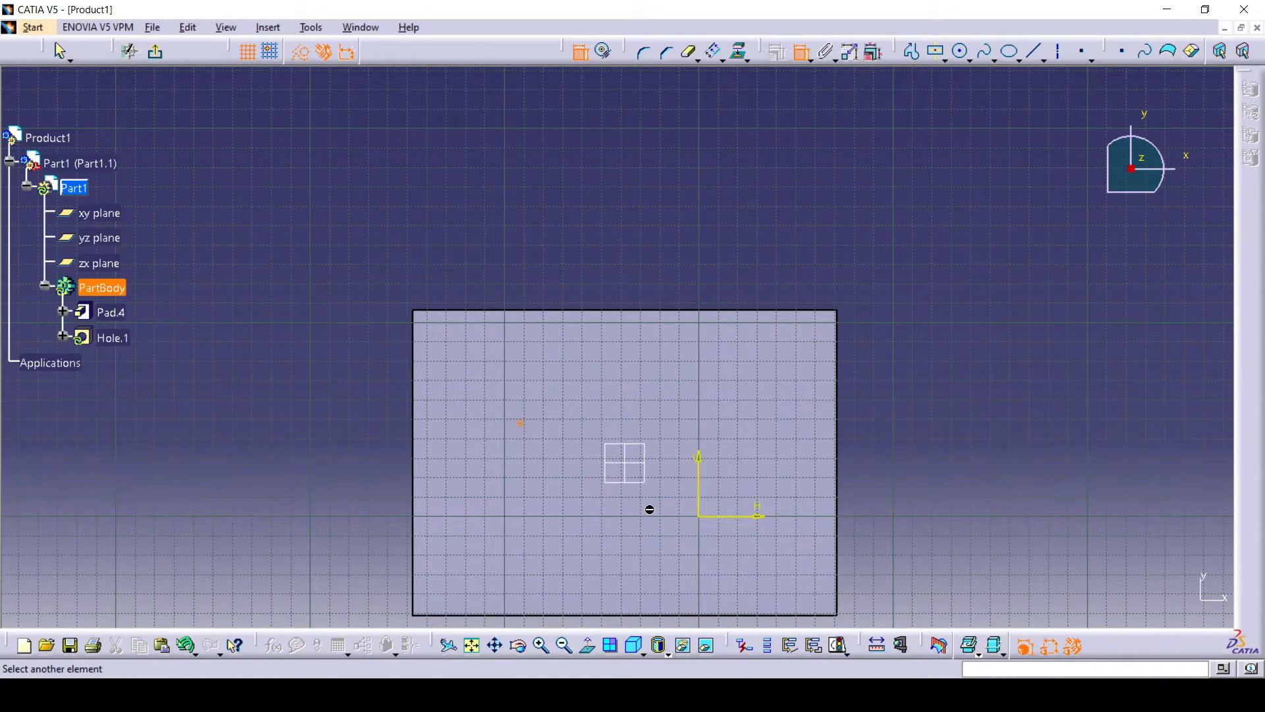
click(702, 517)
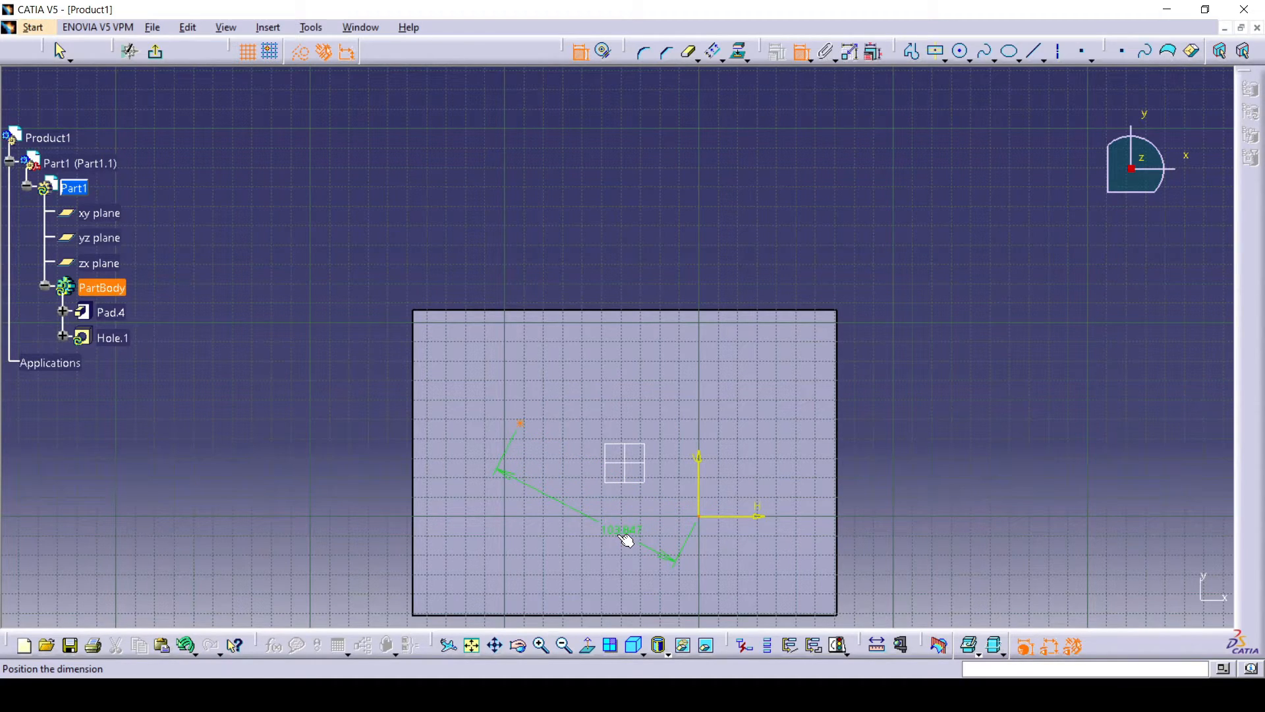
right_click(626, 540)
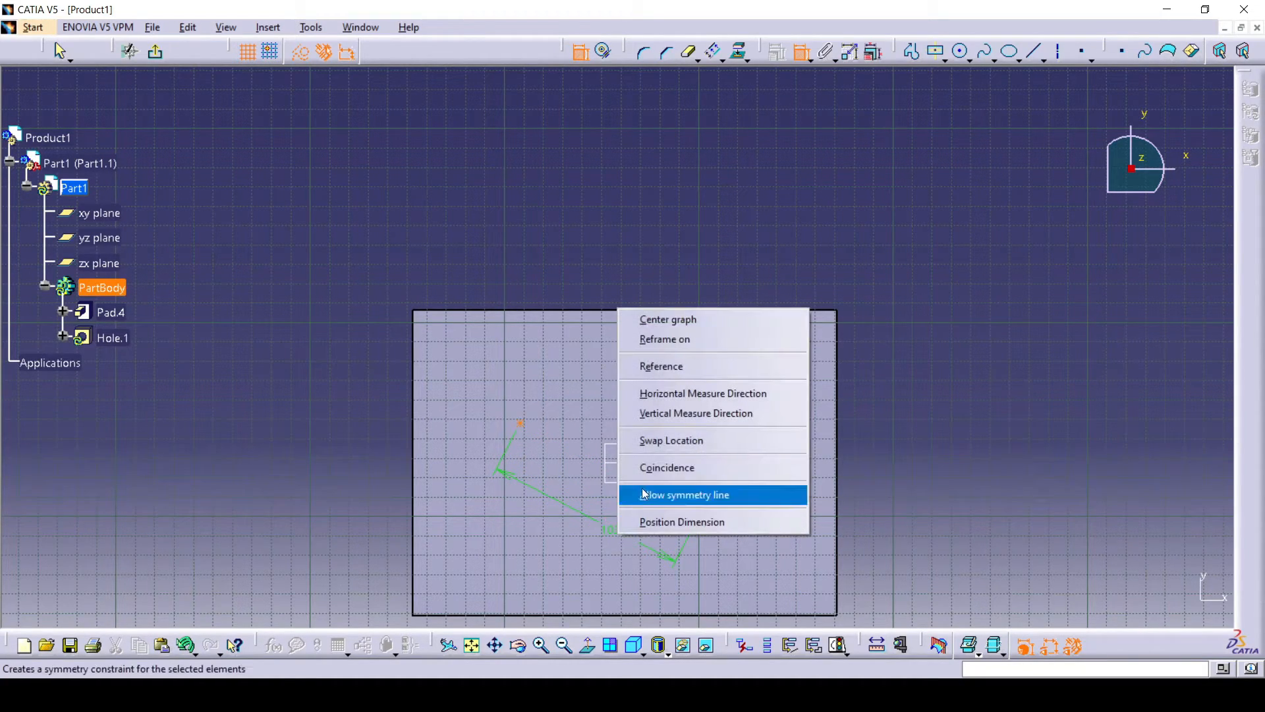
click(668, 393)
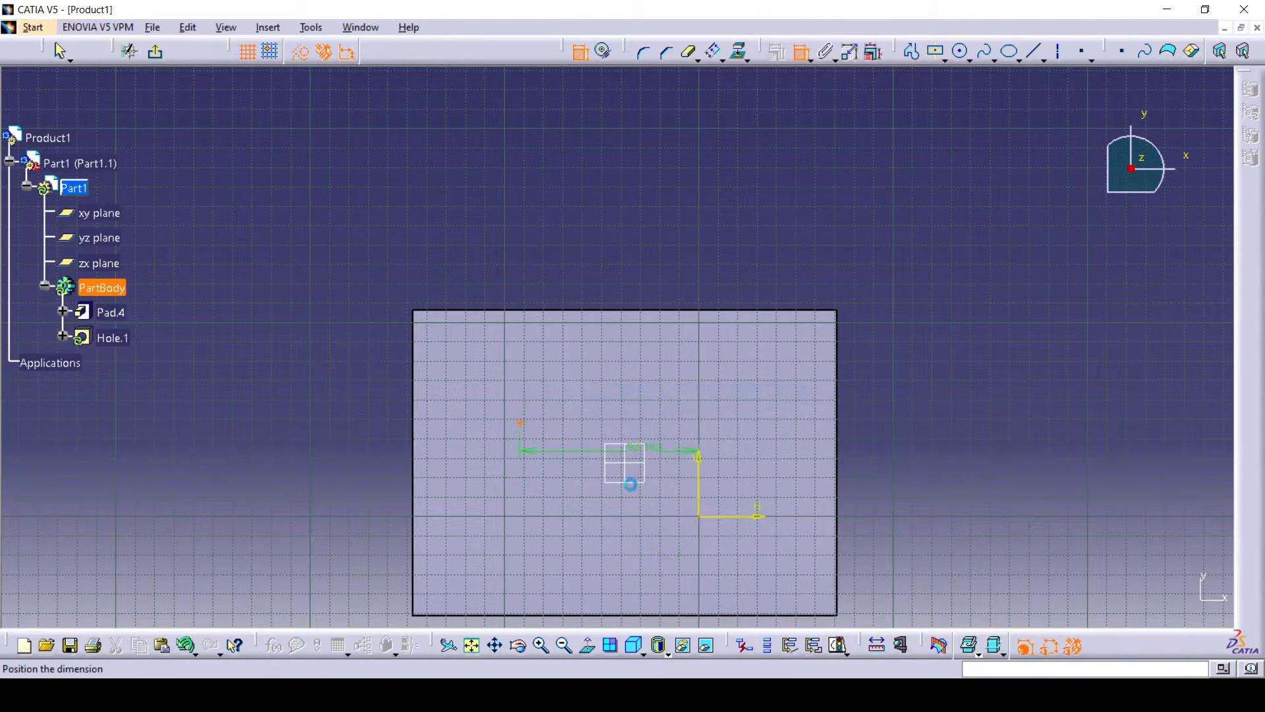
click(625, 284)
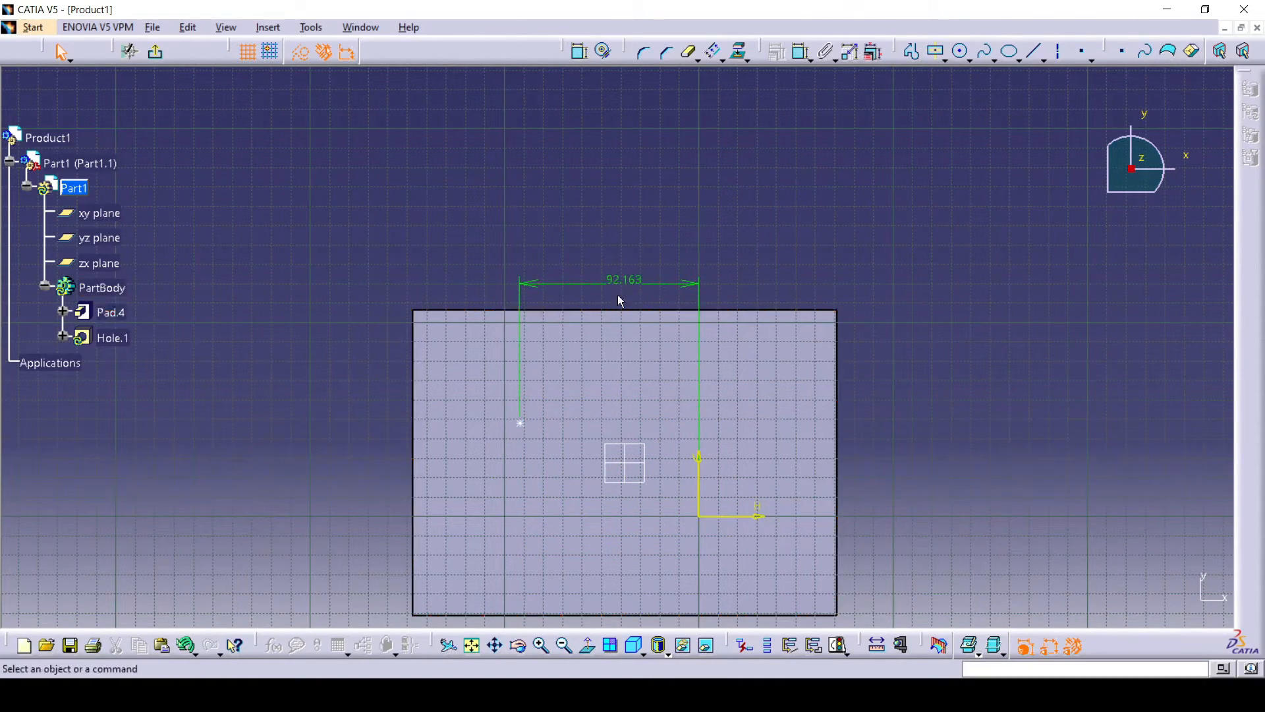
double_click(615, 280)
text(1)
key(Return)
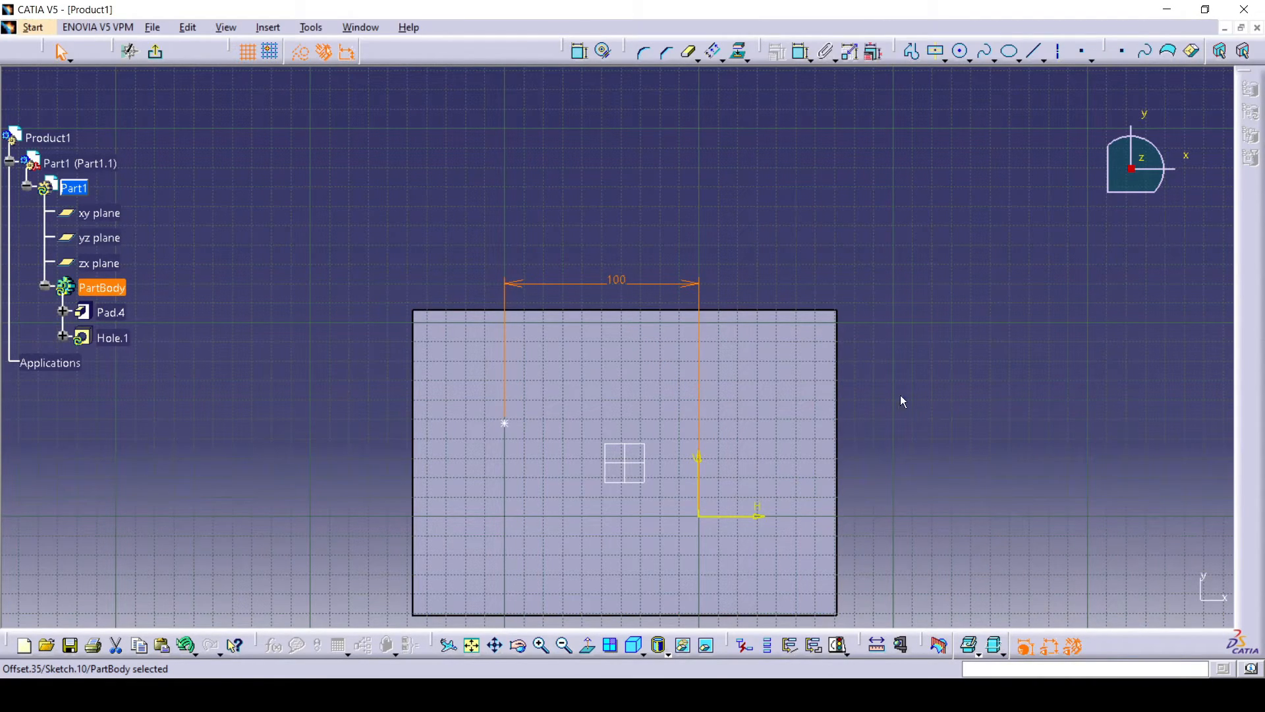
- Dimension the hole centre's vertical distance from the sketch origin and set it to 50 mm
click(800, 52)
click(504, 423)
click(698, 516)
right_click(616, 546)
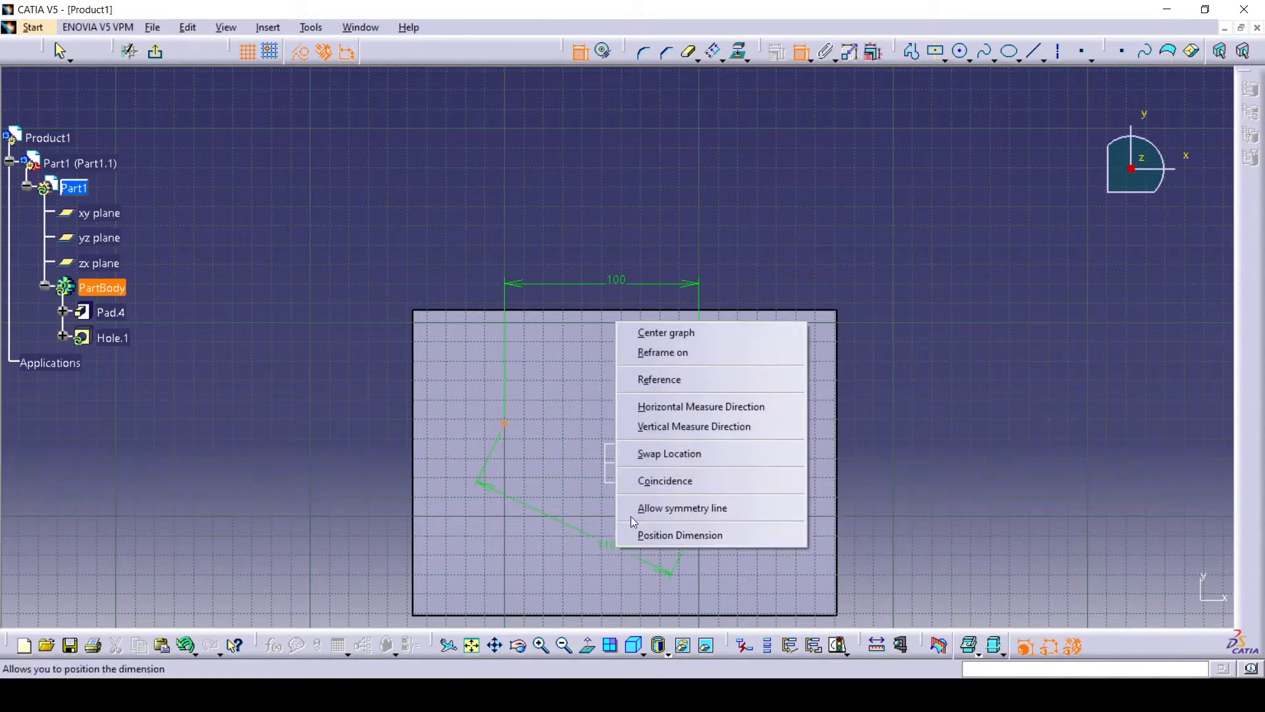
click(657, 426)
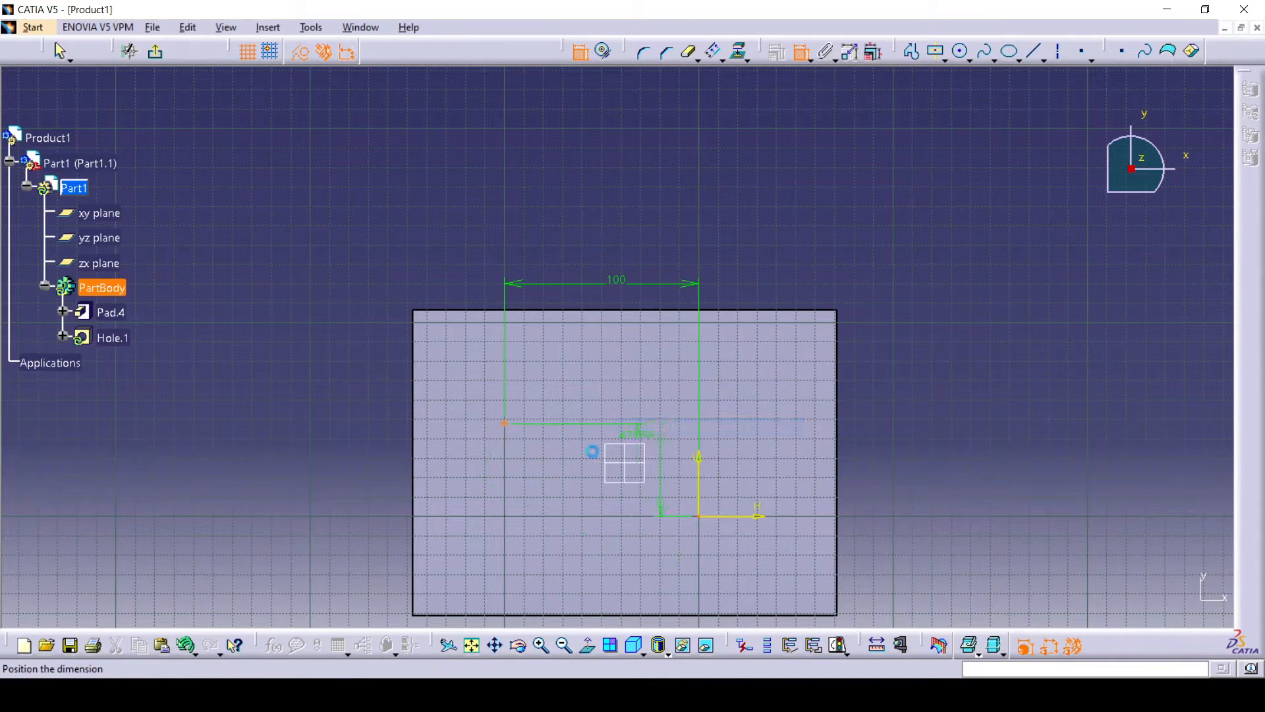
click(341, 463)
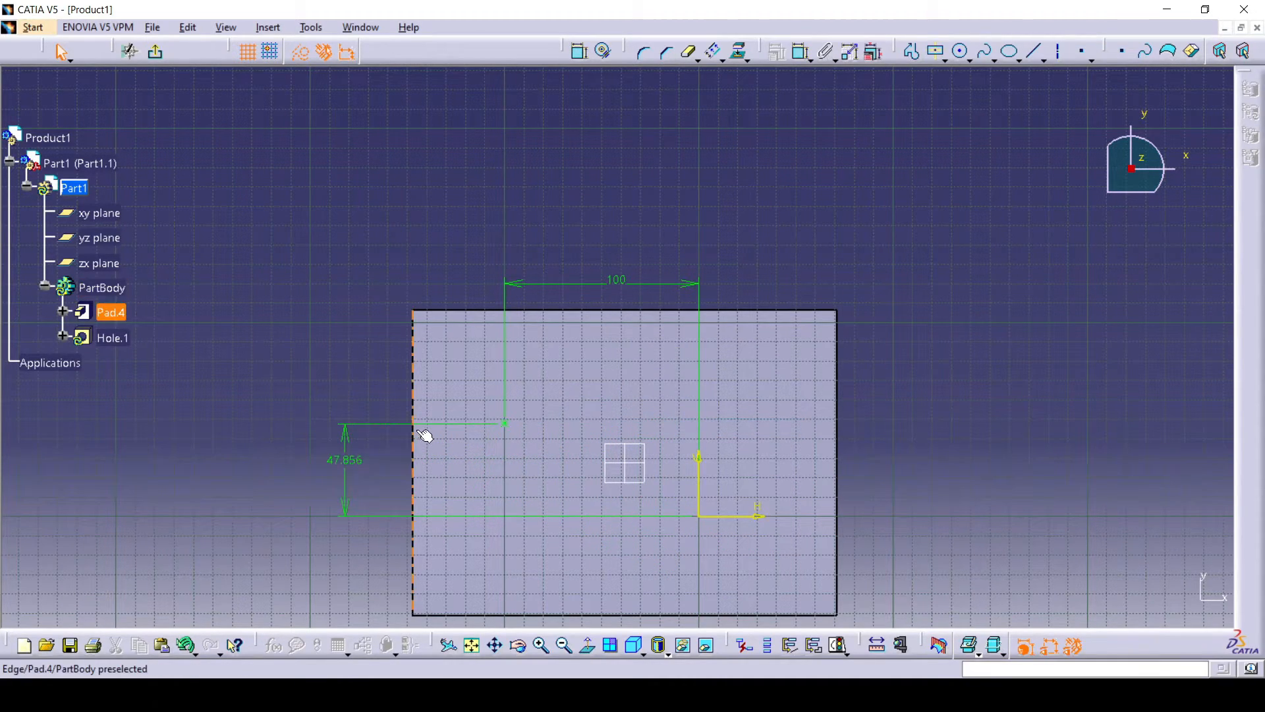
click(343, 462)
double_click(342, 462)
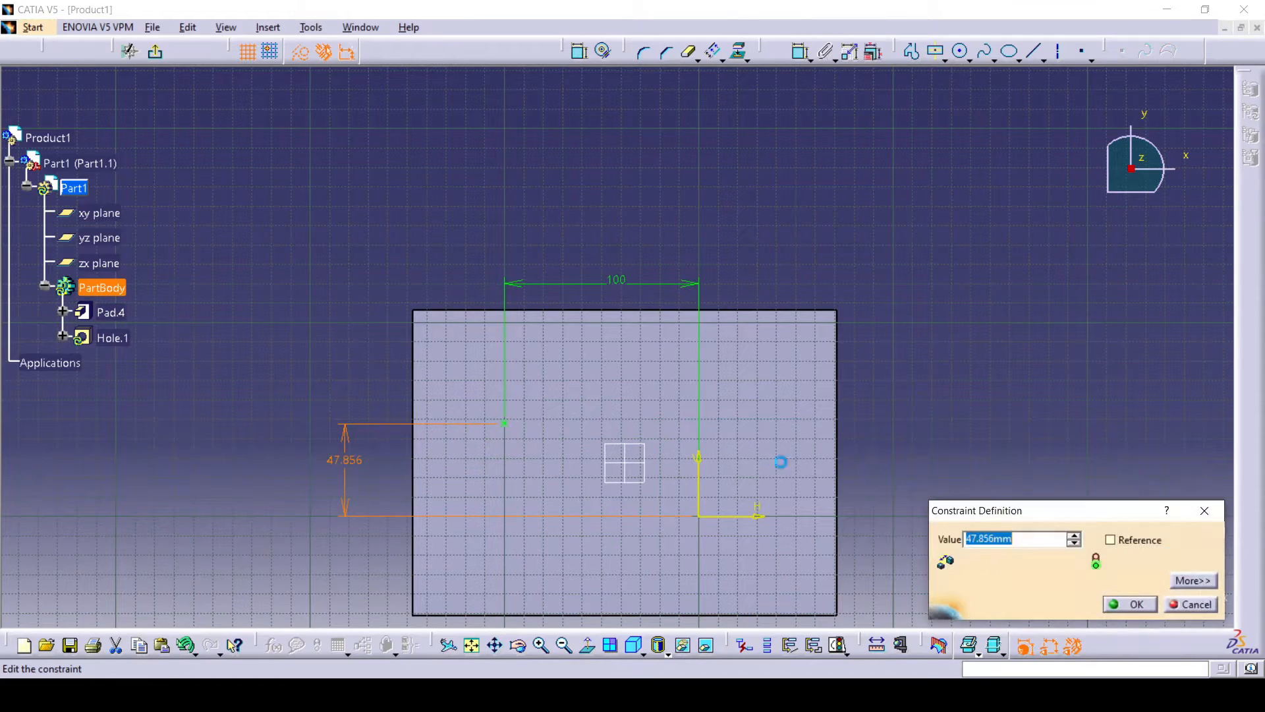
text(50)
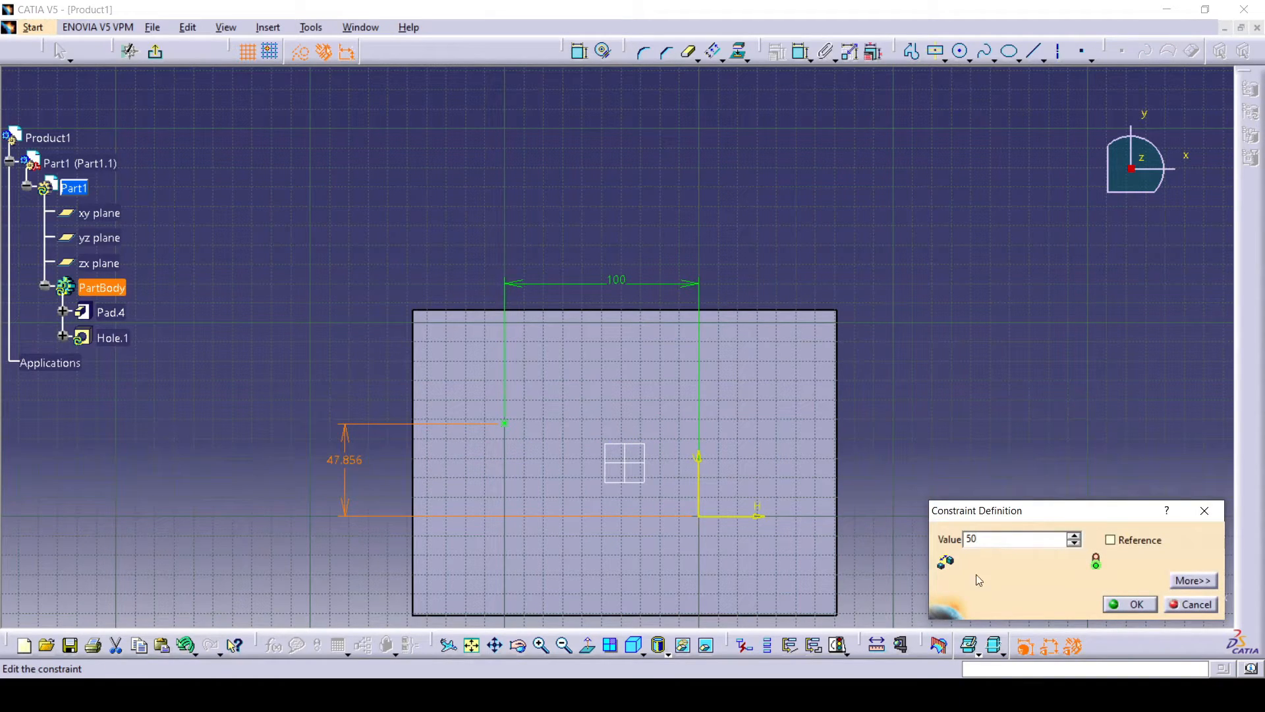
click(1145, 602)
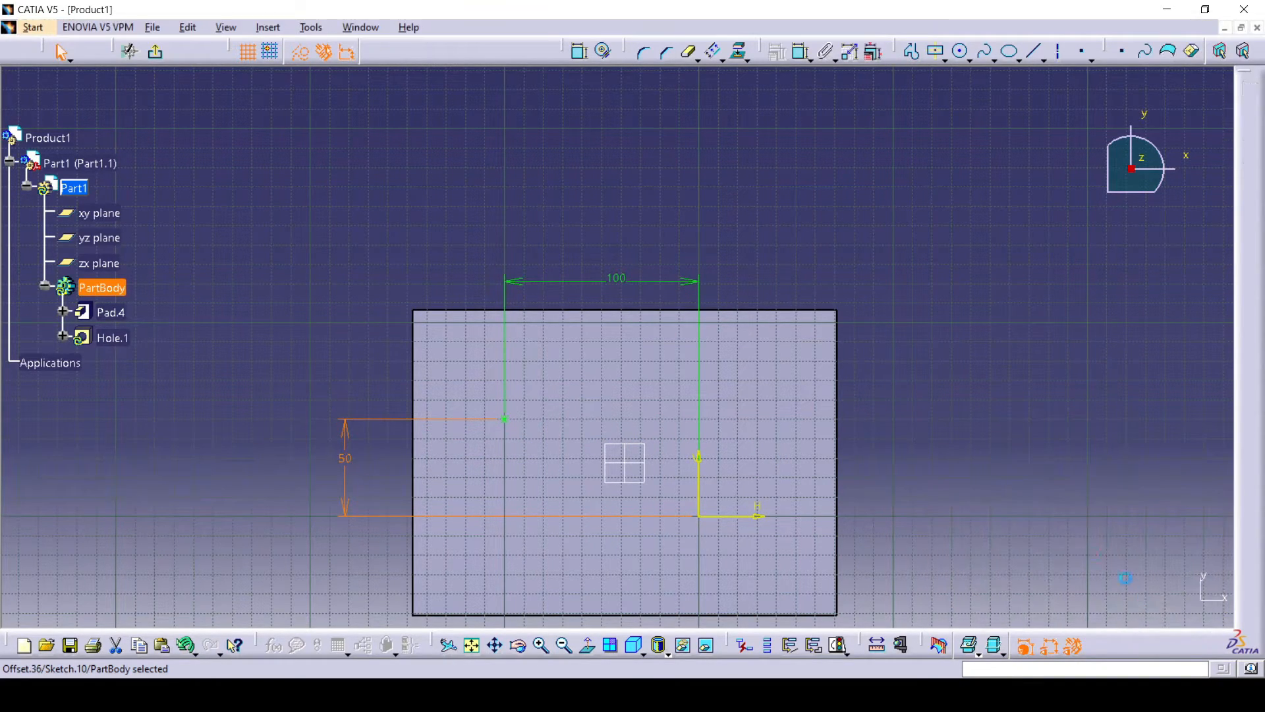
- Exit the hole's positioning sketch and set the blind hole's diameter to 15 mm and depth to 12 mm
click(159, 56)
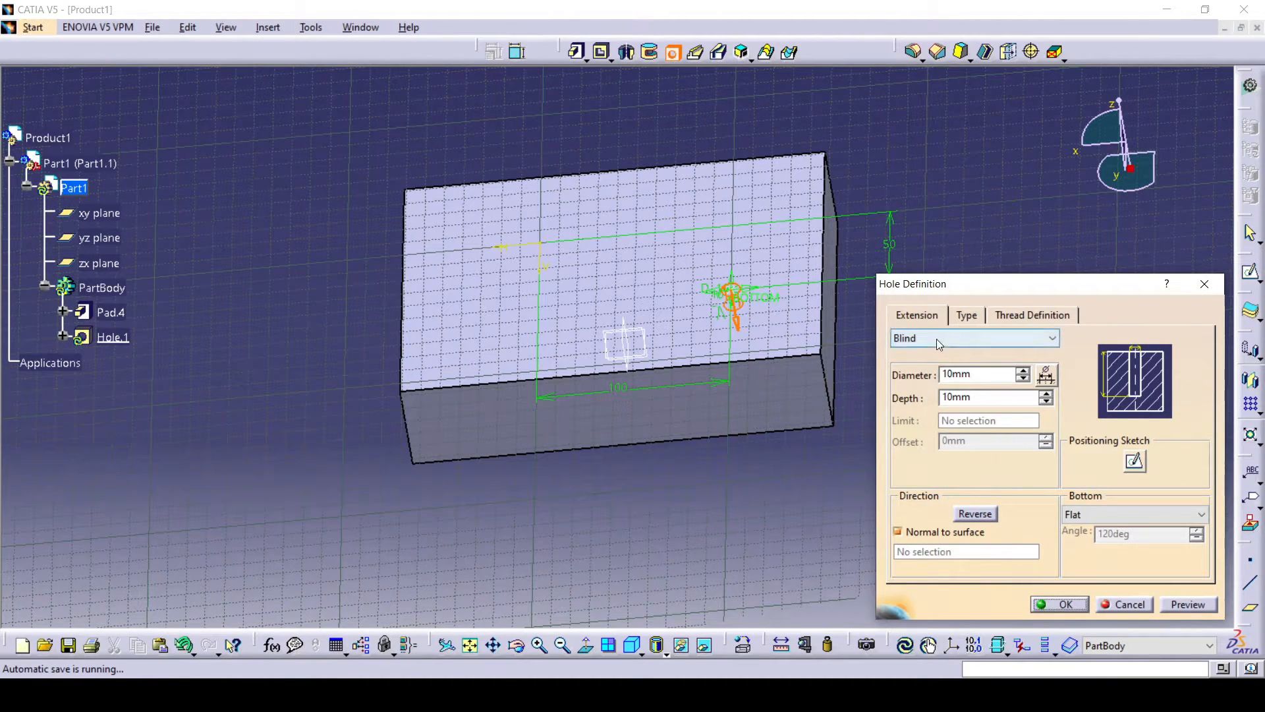
click(993, 344)
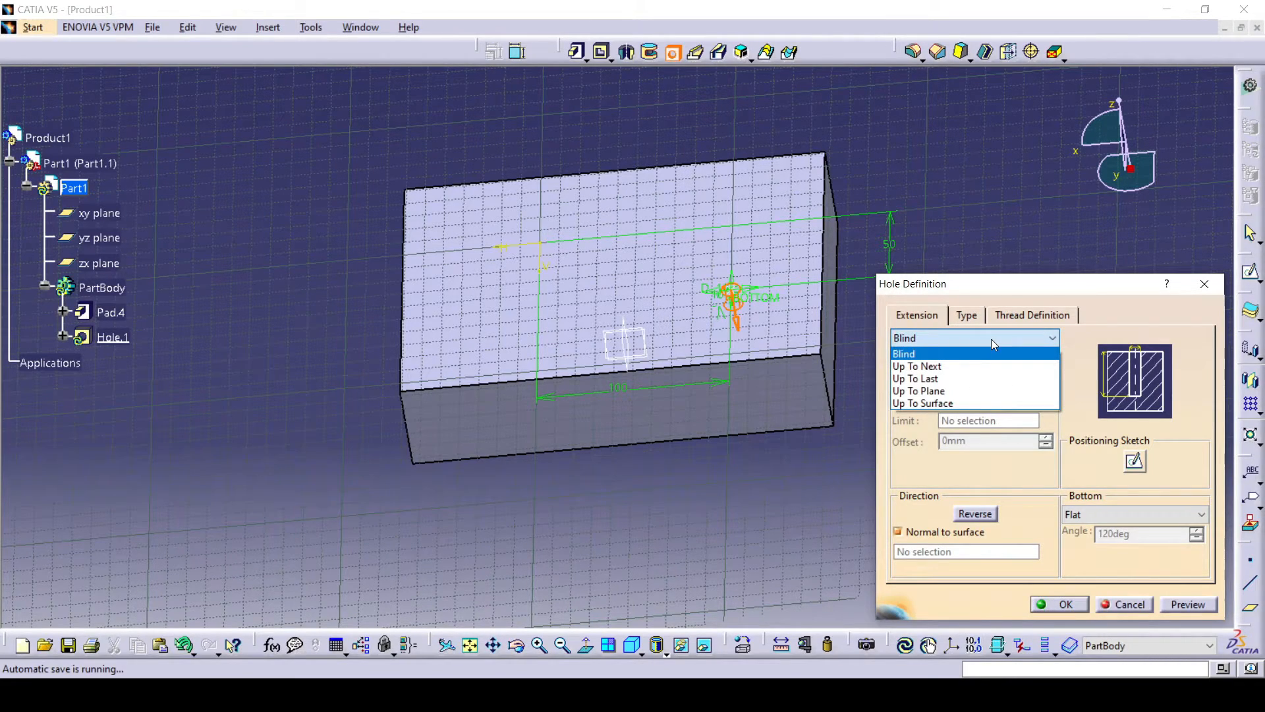
click(991, 340)
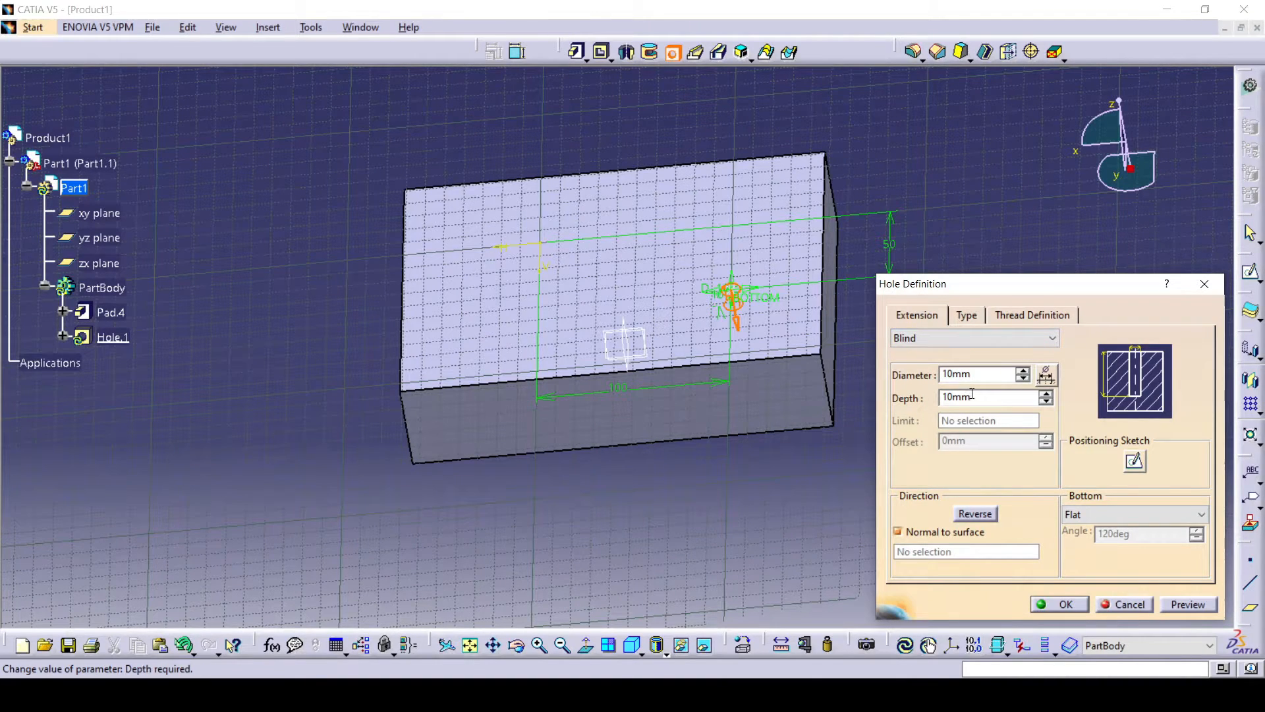
click(1046, 394)
click(1046, 395)
click(1023, 370)
click(1023, 370)
click(1023, 370)
click(1022, 370)
click(1022, 370)
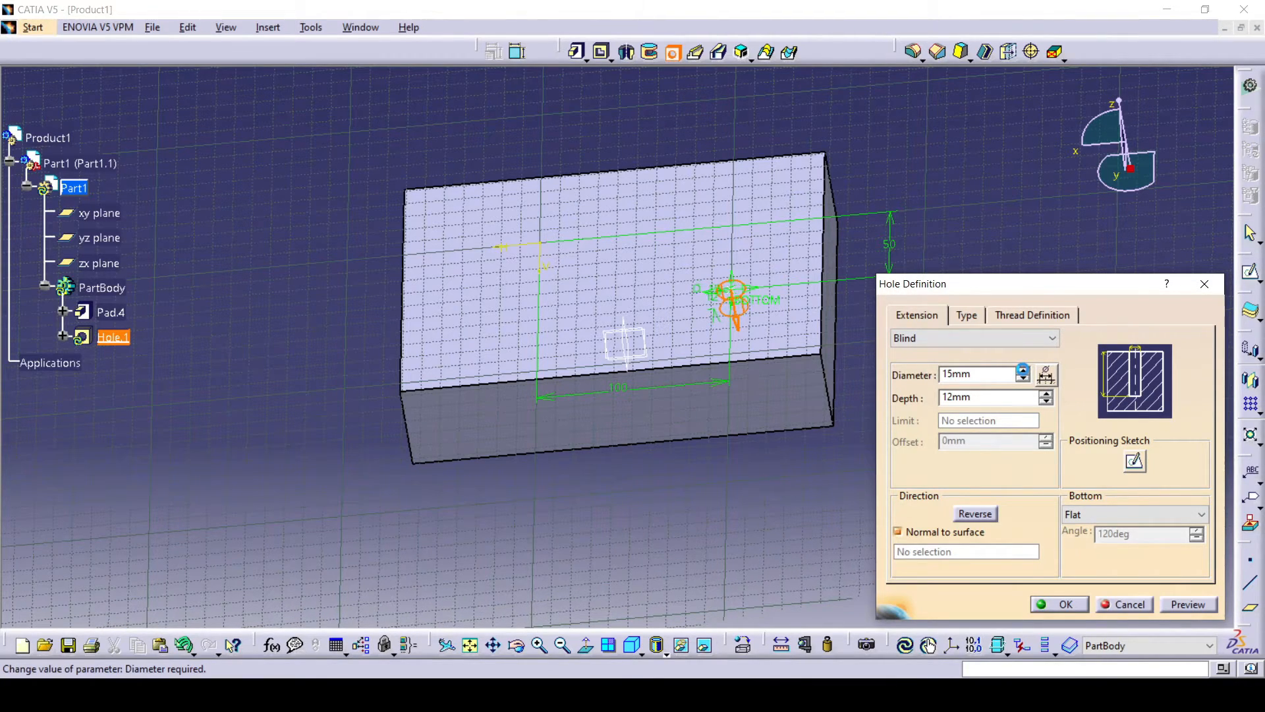
- Change the hole's extension to Up To Last, preview it and create the hole
click(975, 337)
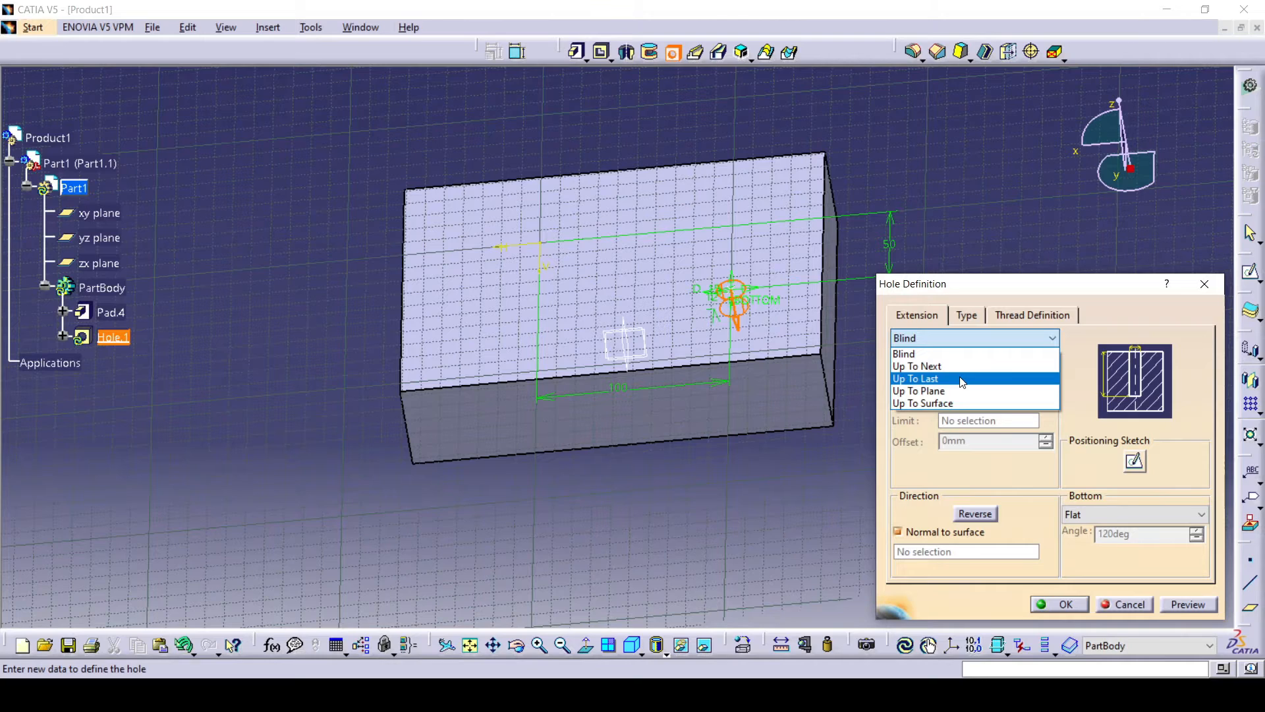
click(963, 380)
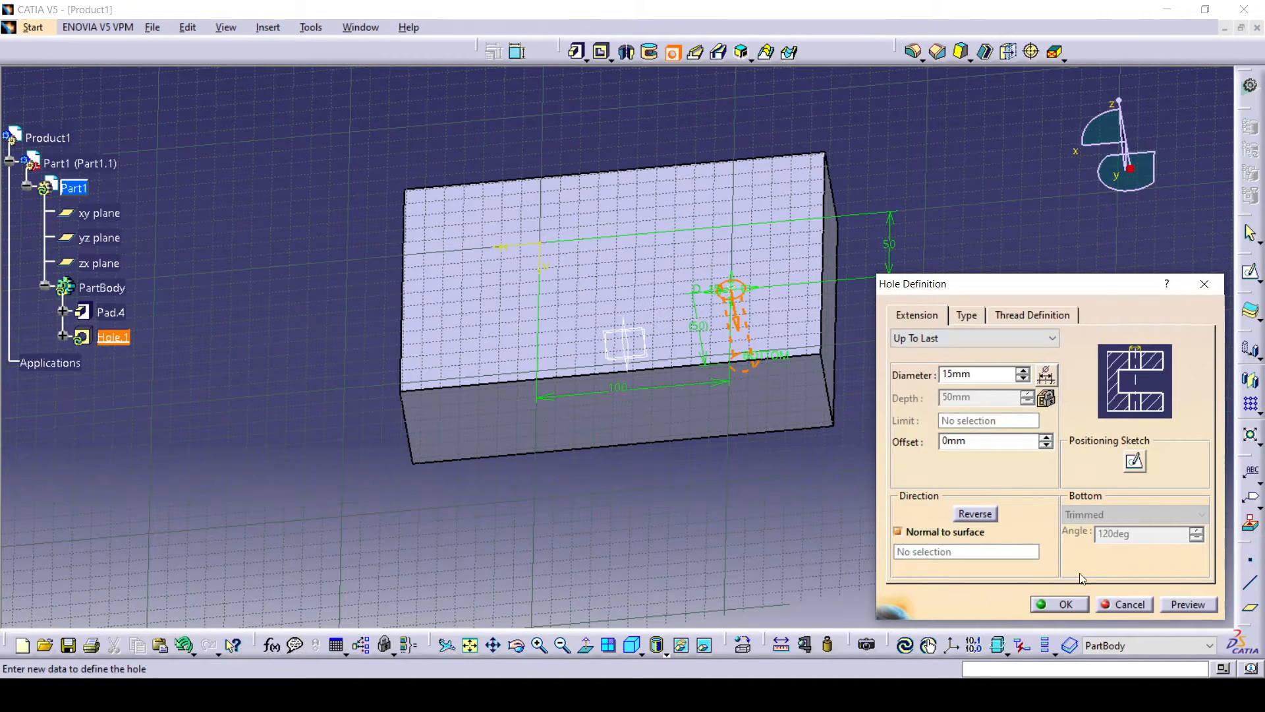
click(1203, 607)
click(1059, 604)
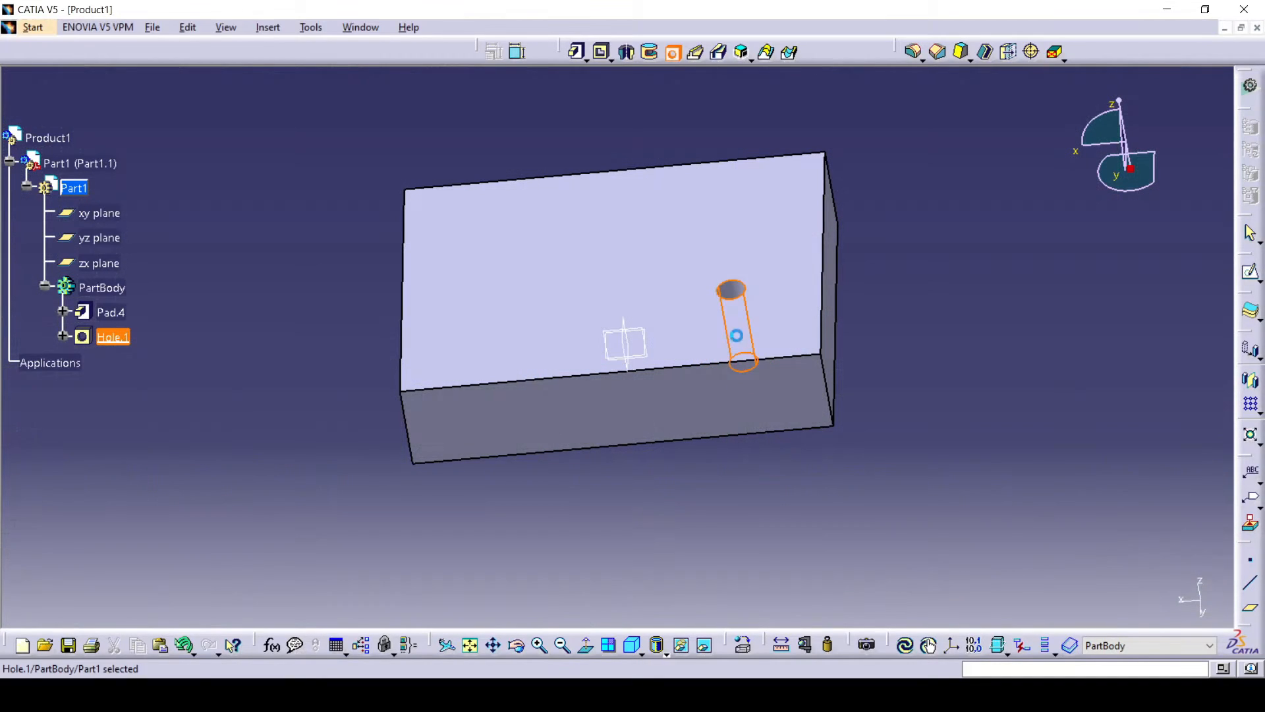
- Inspect the through hole from several sides, and delete the hole and the pad with their aggregated elements
middle_drag(738, 318, 374, 238)
middle_drag(536, 212, 873, 474)
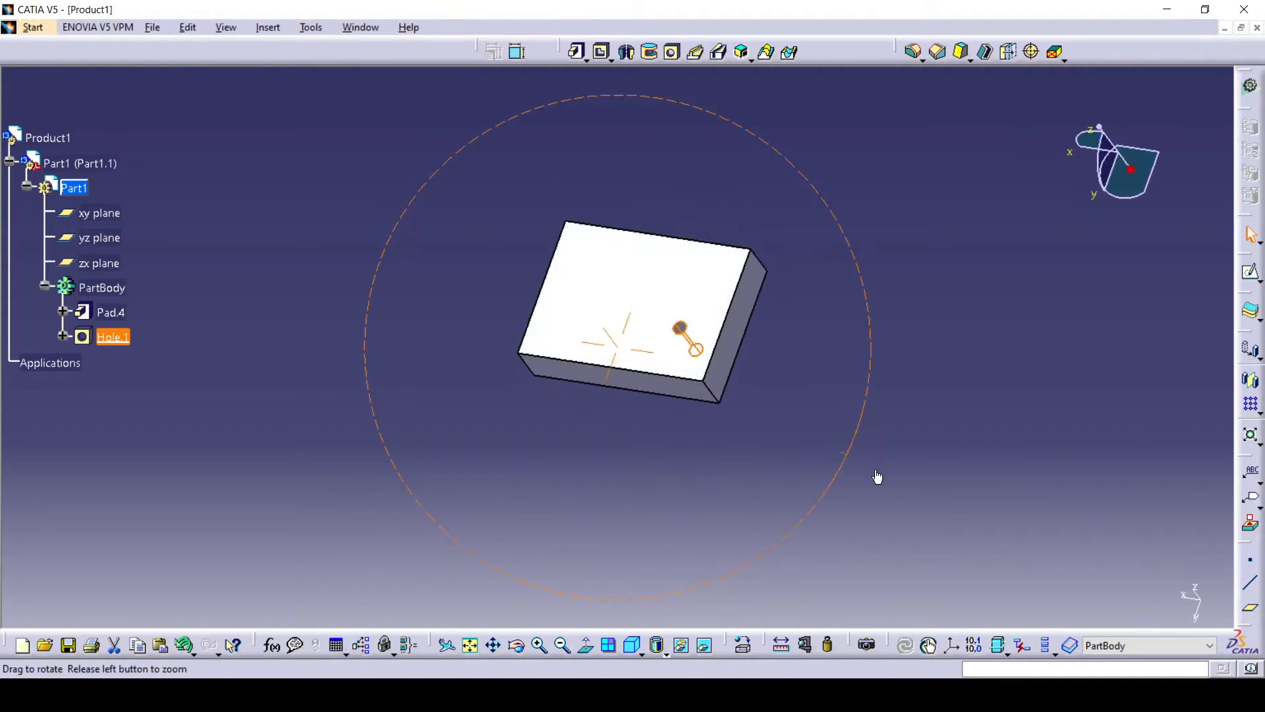
middle_drag(643, 285, 657, 198)
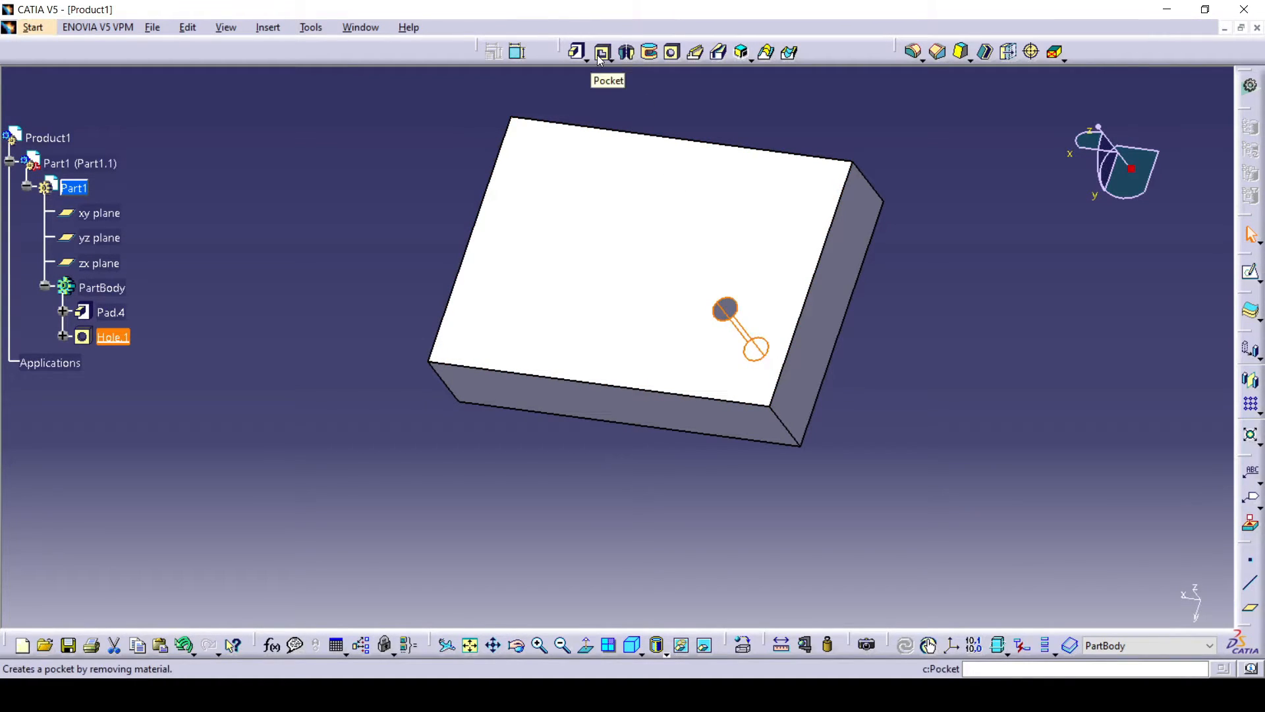
middle_drag(842, 376, 714, 311)
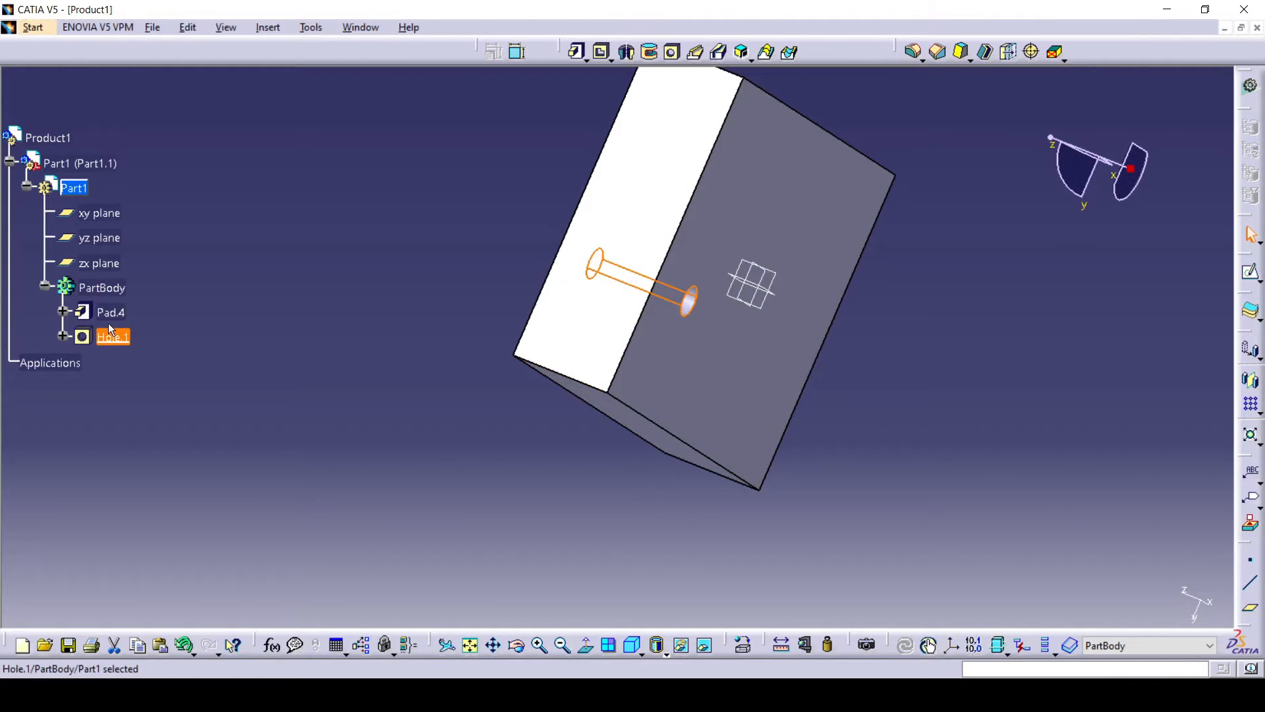
double_click(110, 340)
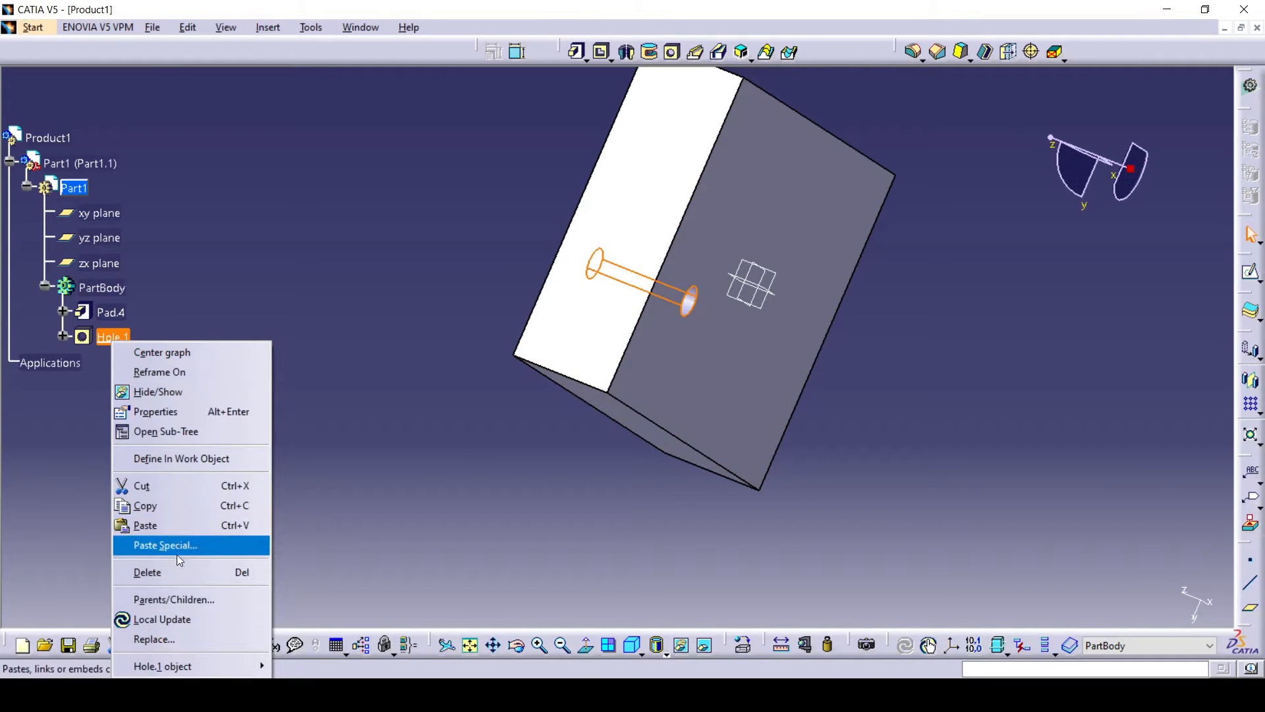
click(177, 572)
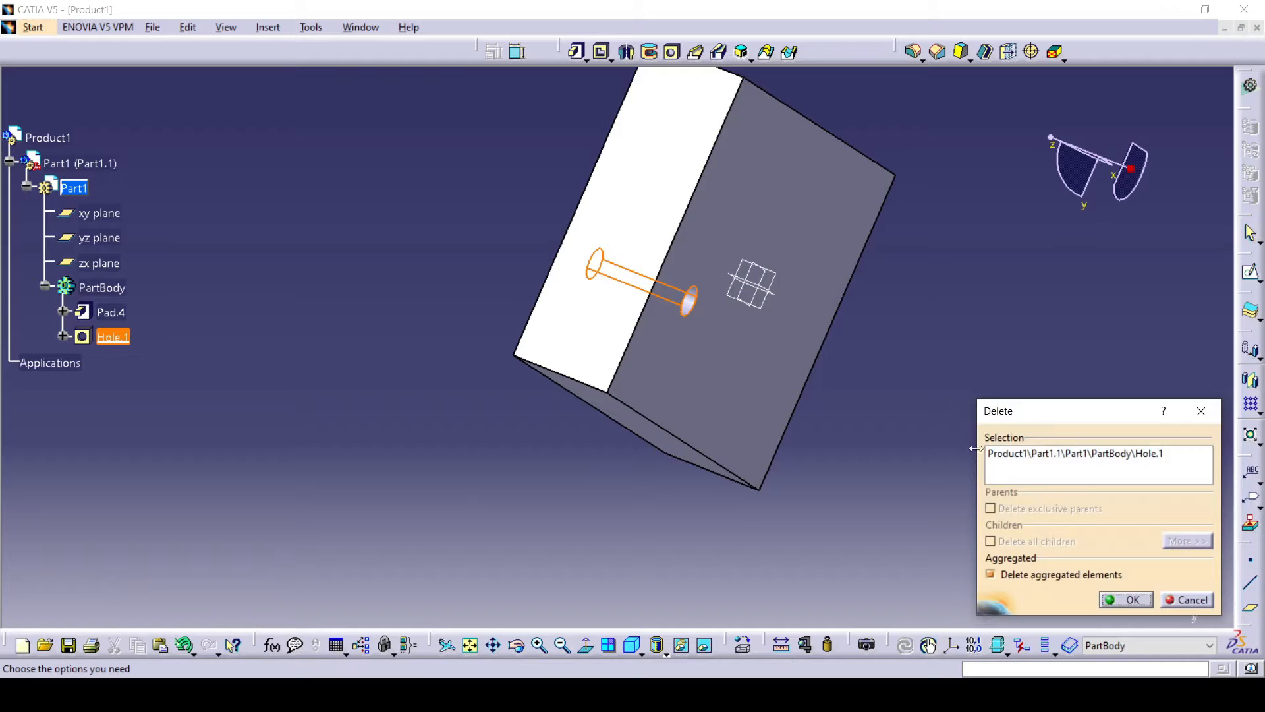
click(1126, 599)
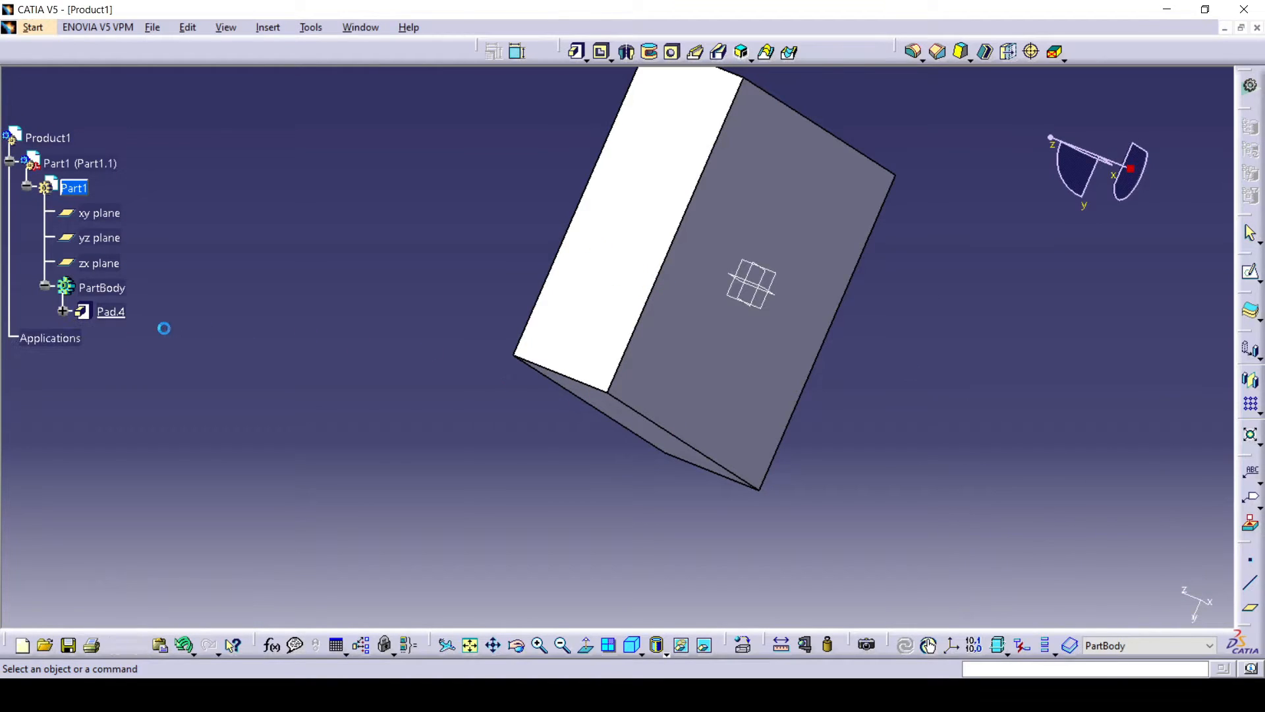
right_click(112, 315)
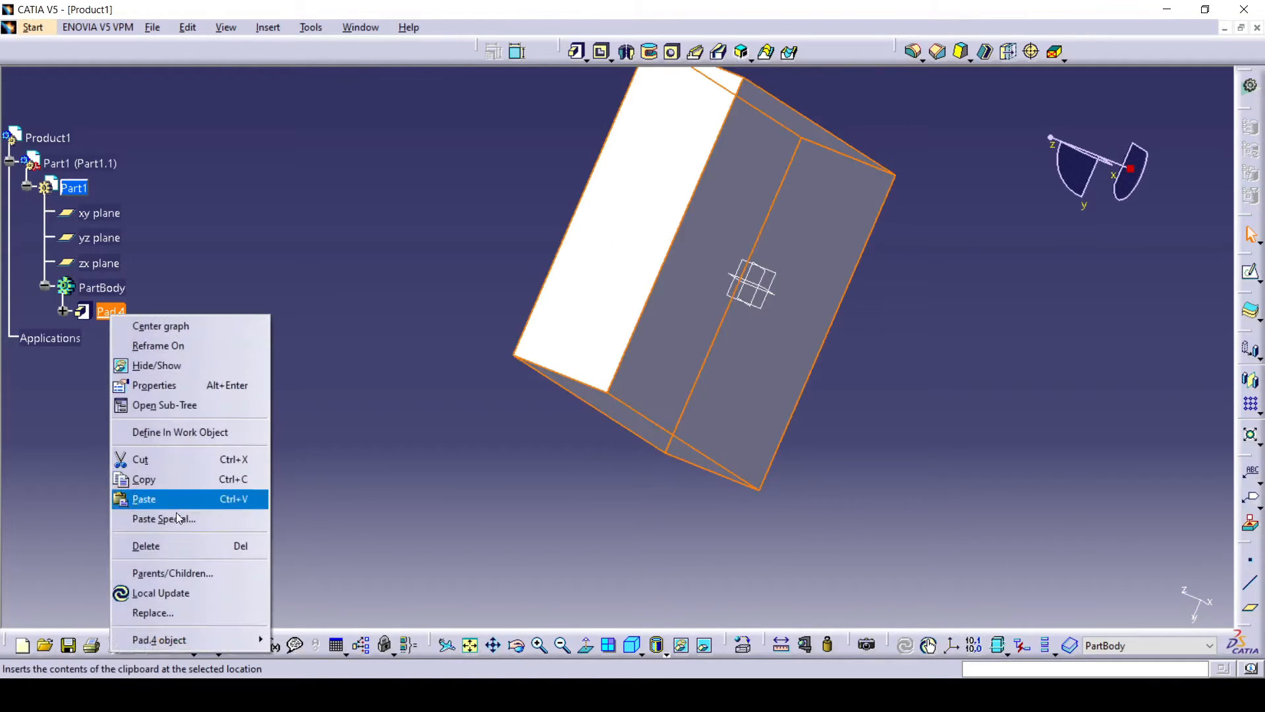
click(174, 545)
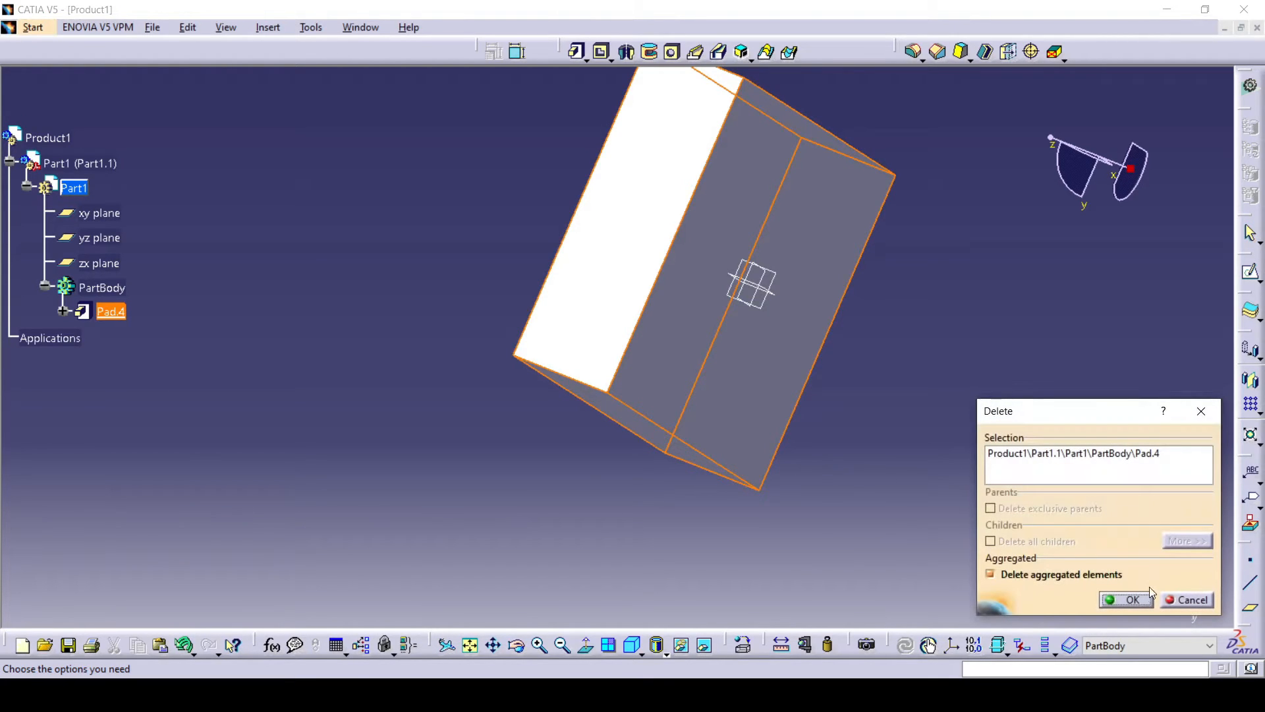
click(1136, 600)
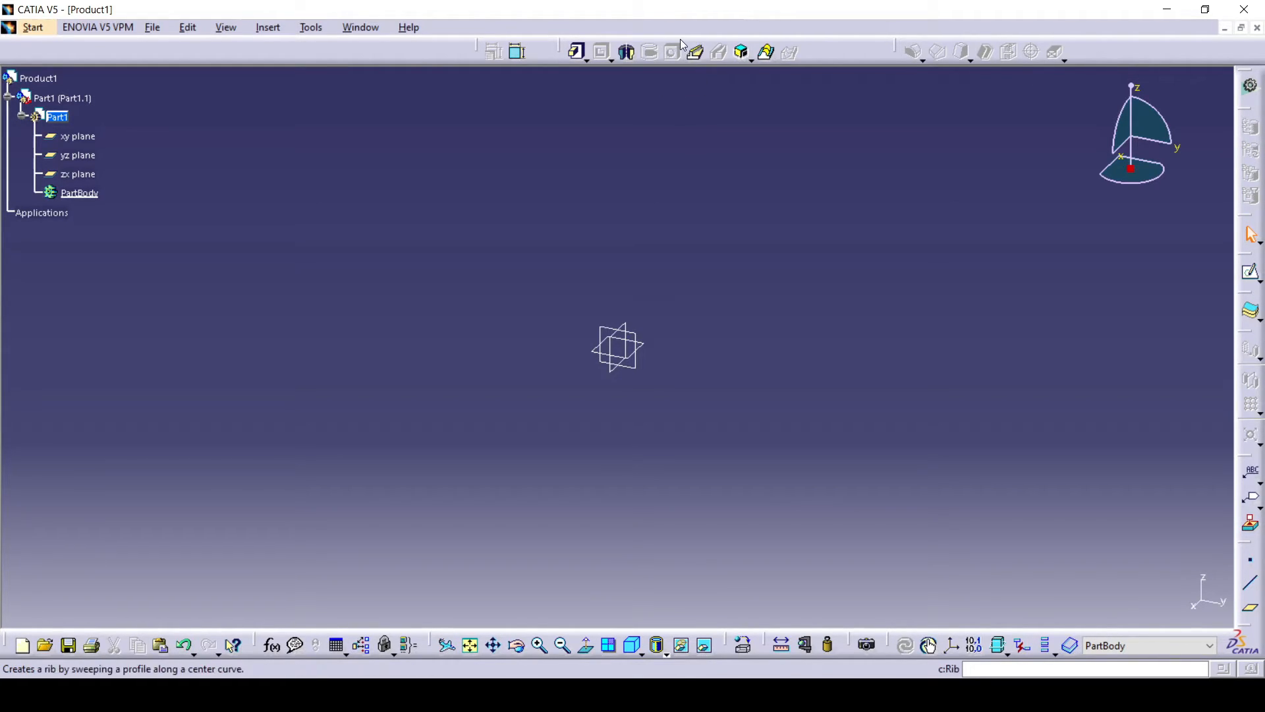
- Start a sketch on the yz plane, draw a centered rectangle about the origin and exit the sketch
click(78, 155)
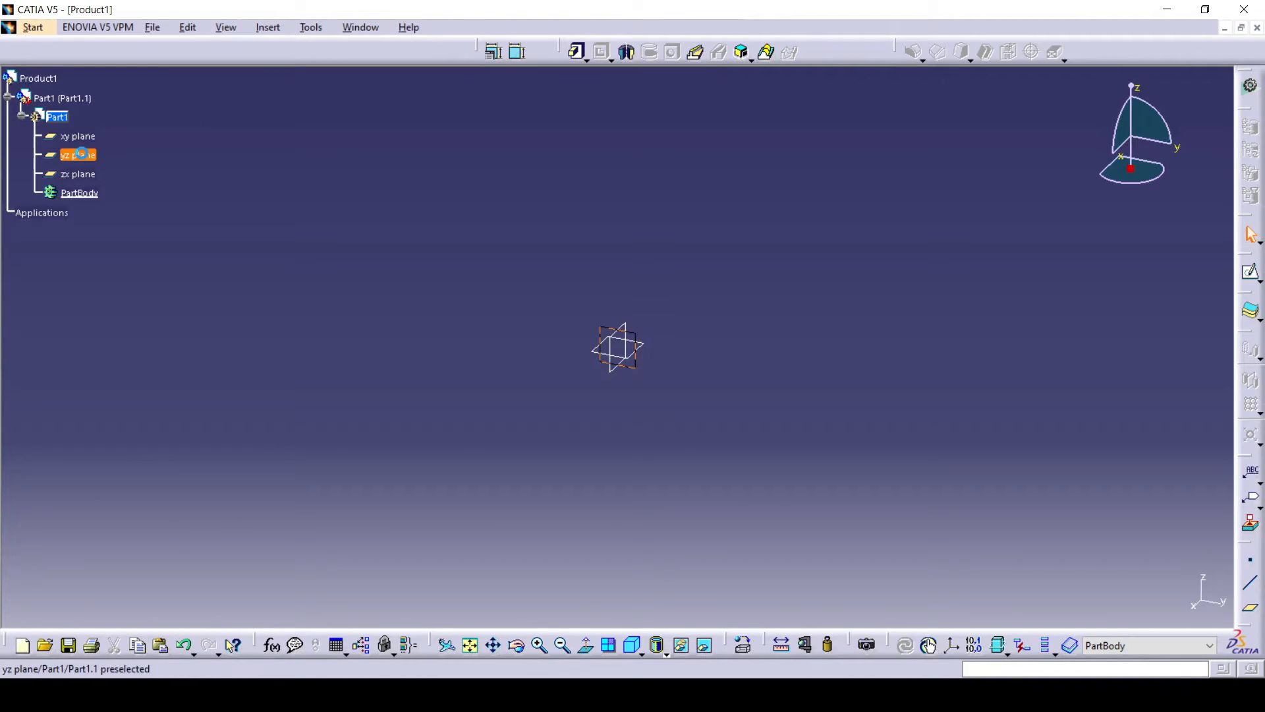
click(1249, 272)
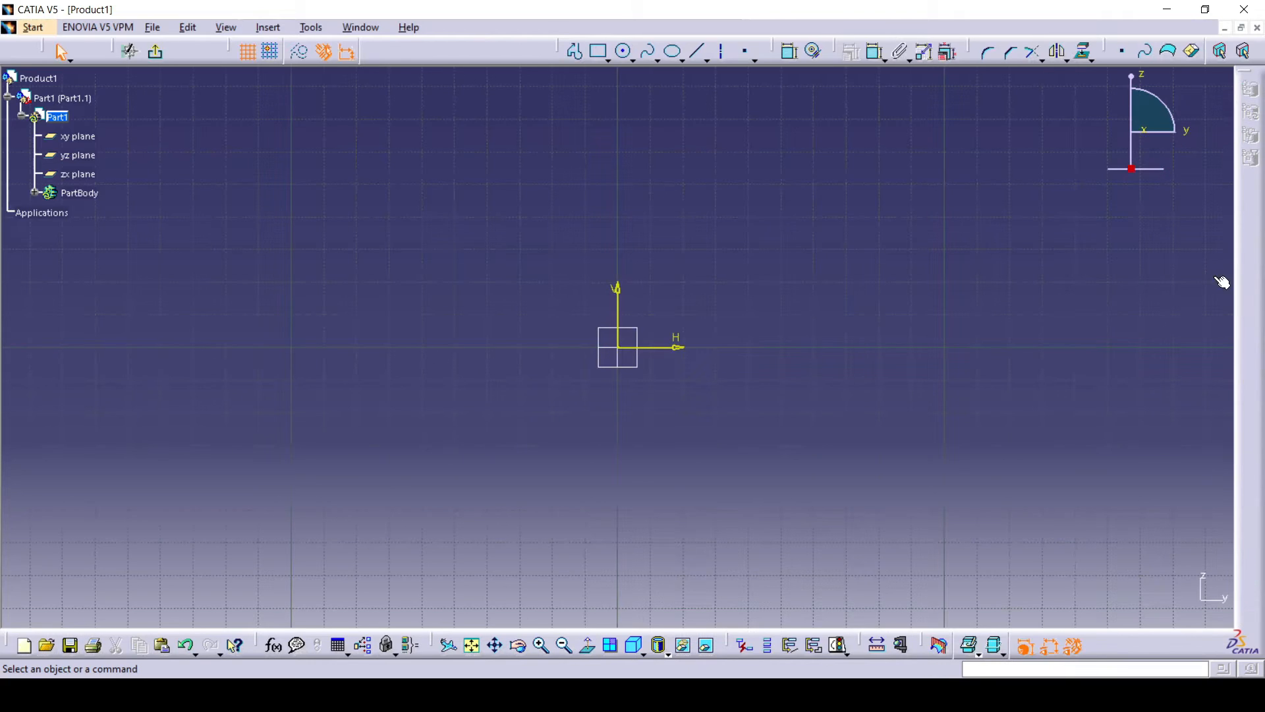
click(598, 51)
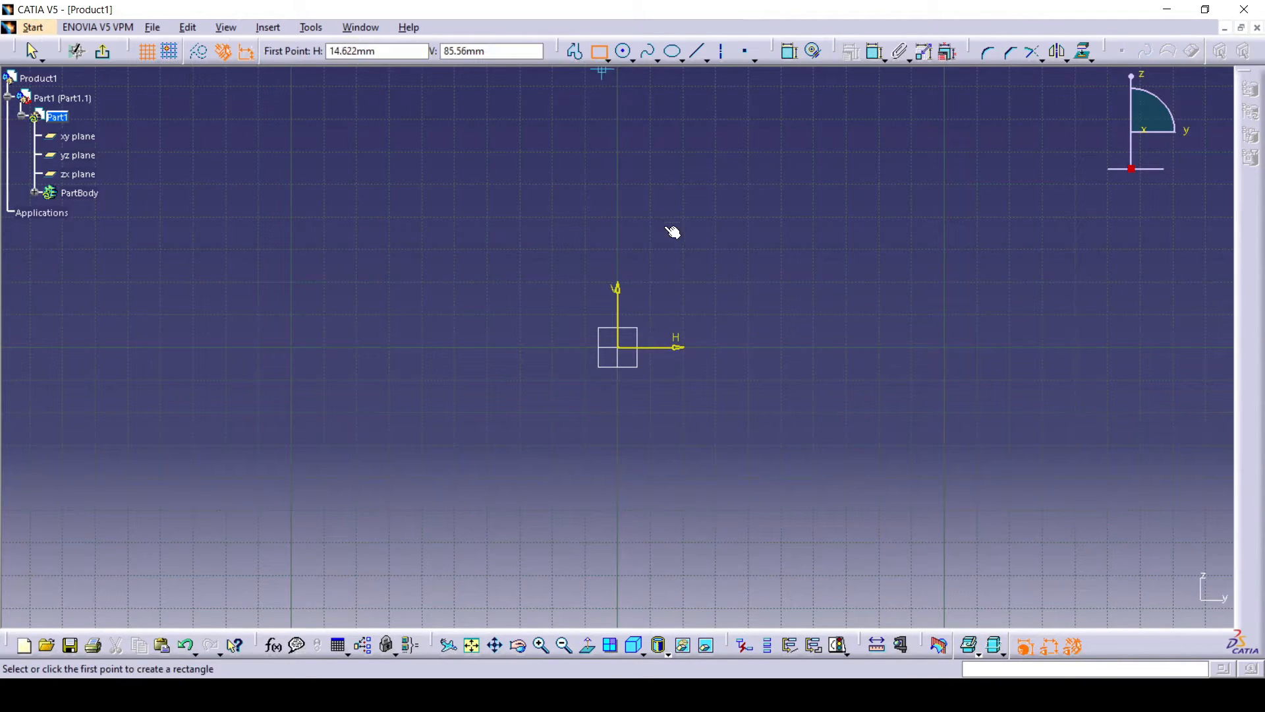
click(607, 59)
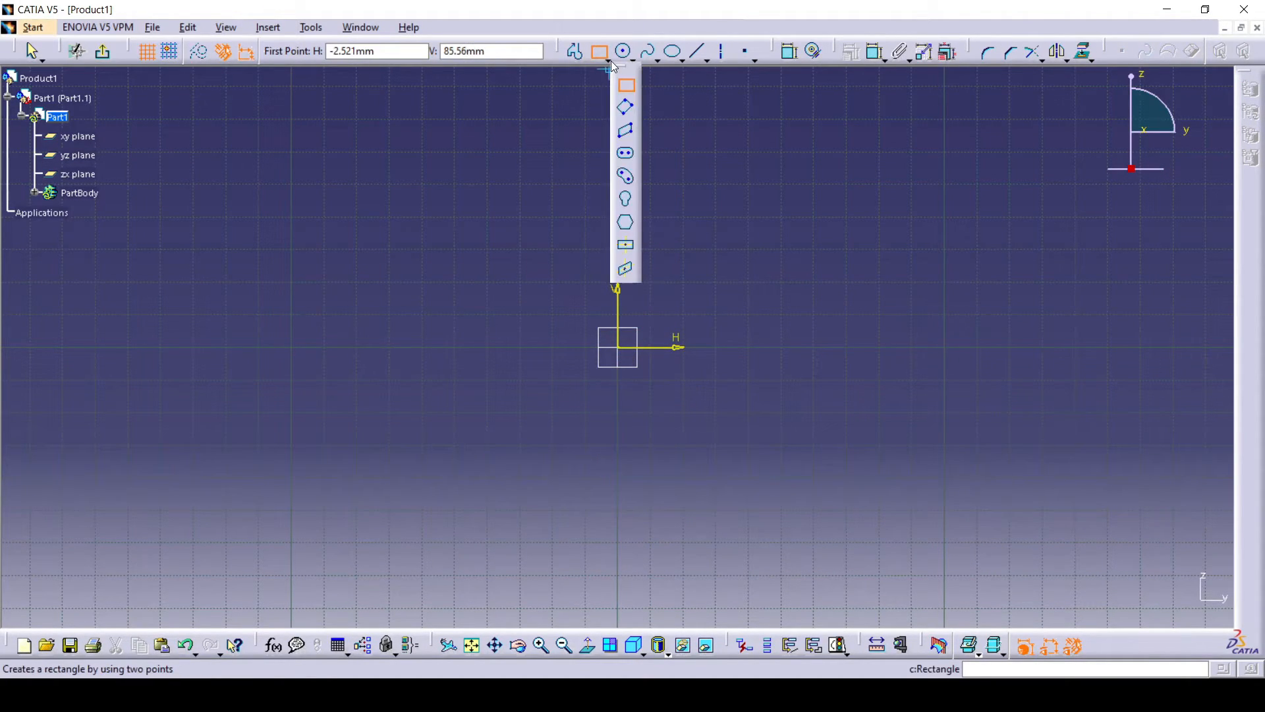
click(626, 248)
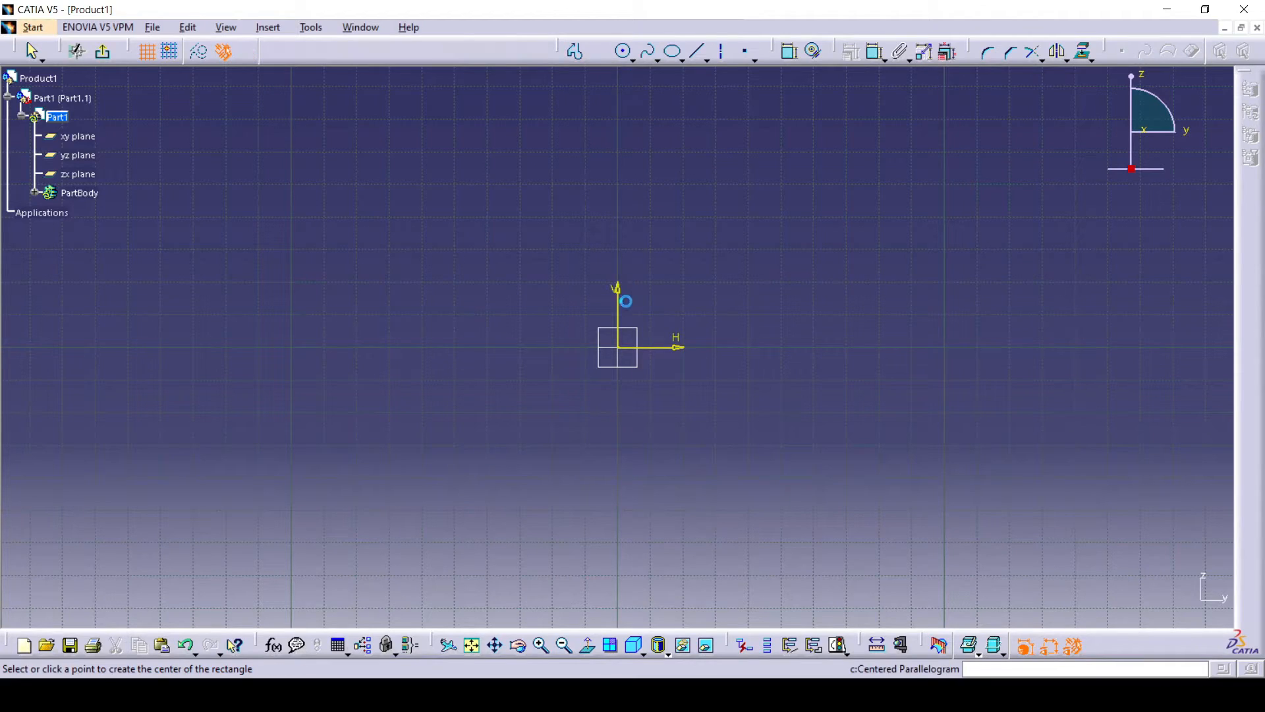
click(624, 350)
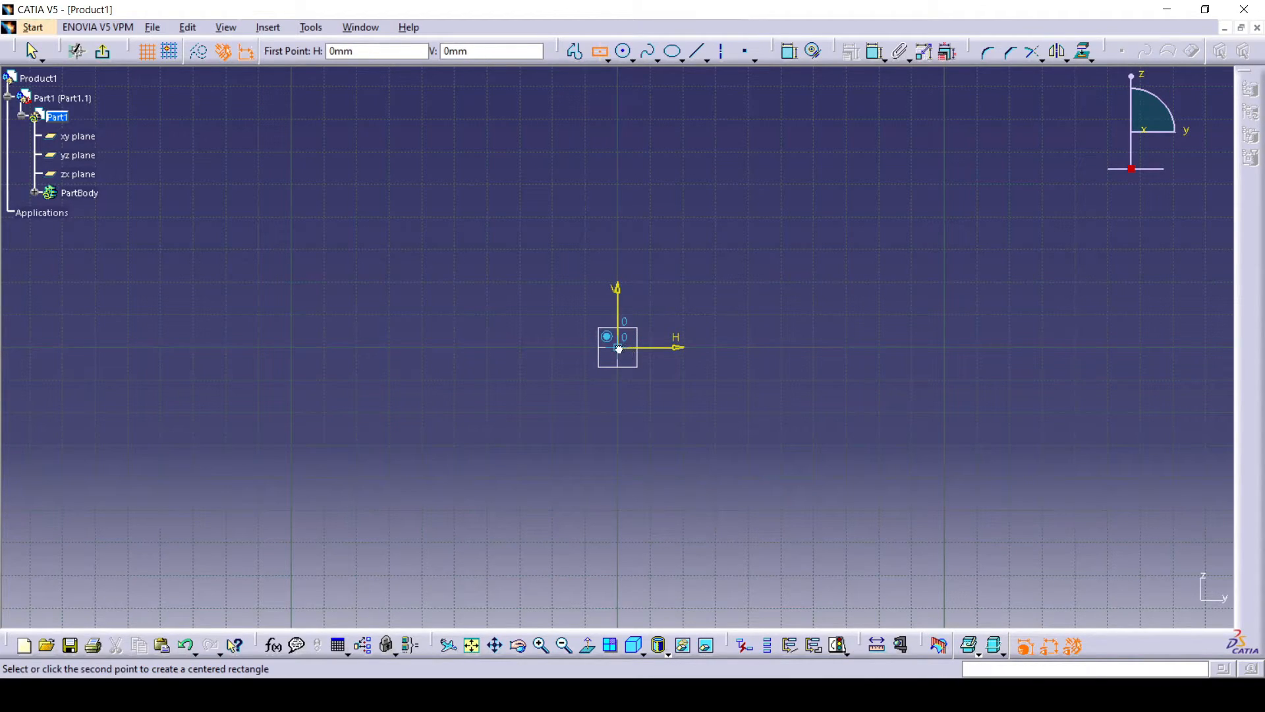
click(861, 508)
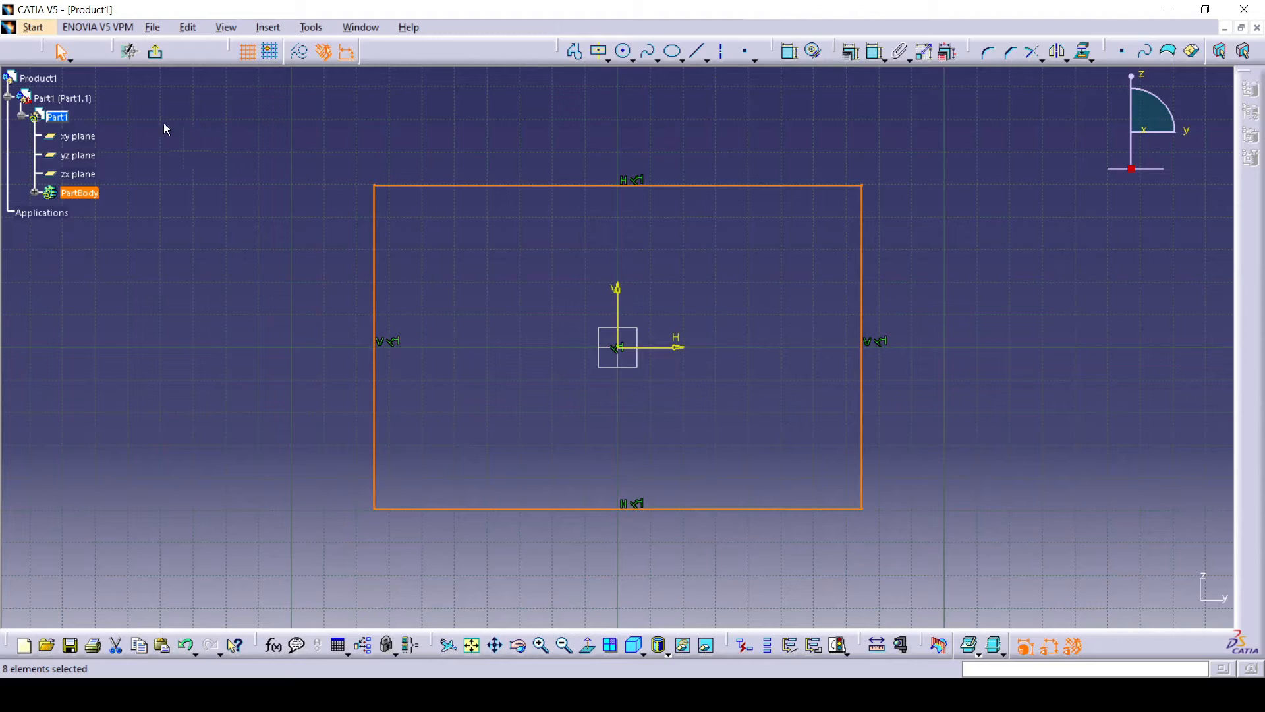
click(158, 56)
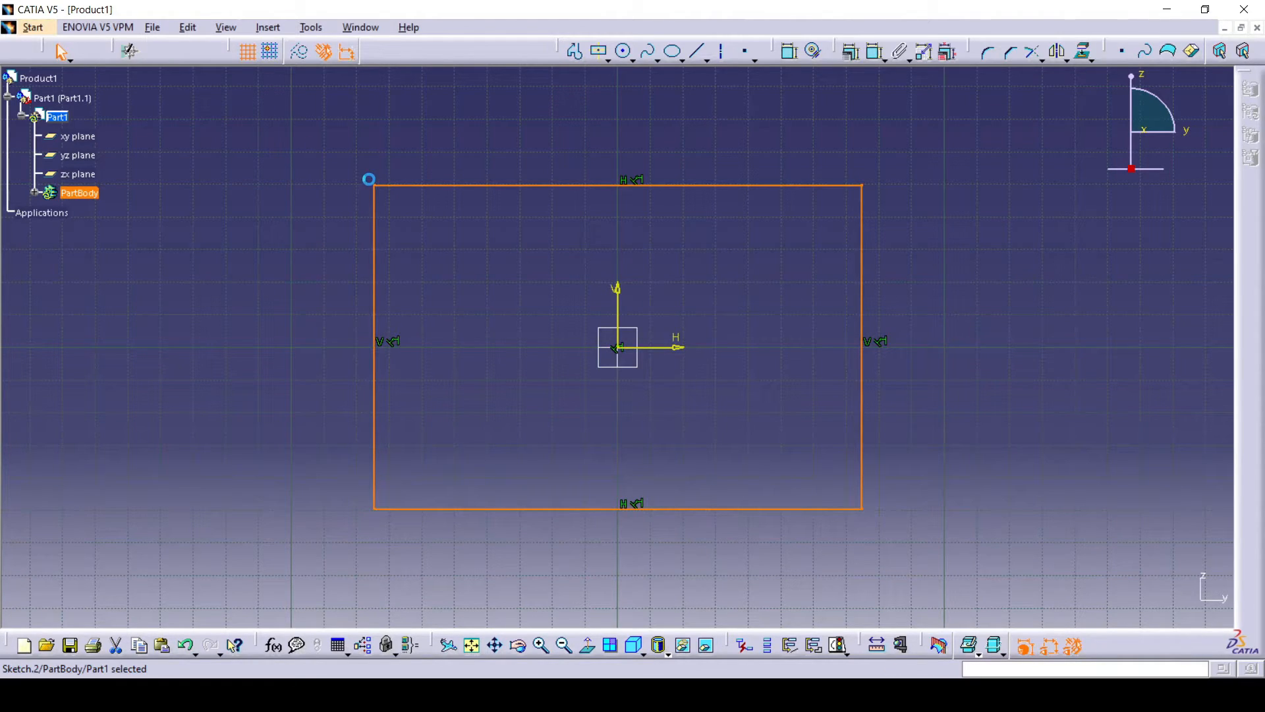
- Pad the yz-plane rectangle to a length of 50 mm, previewing it before creating the block
click(576, 52)
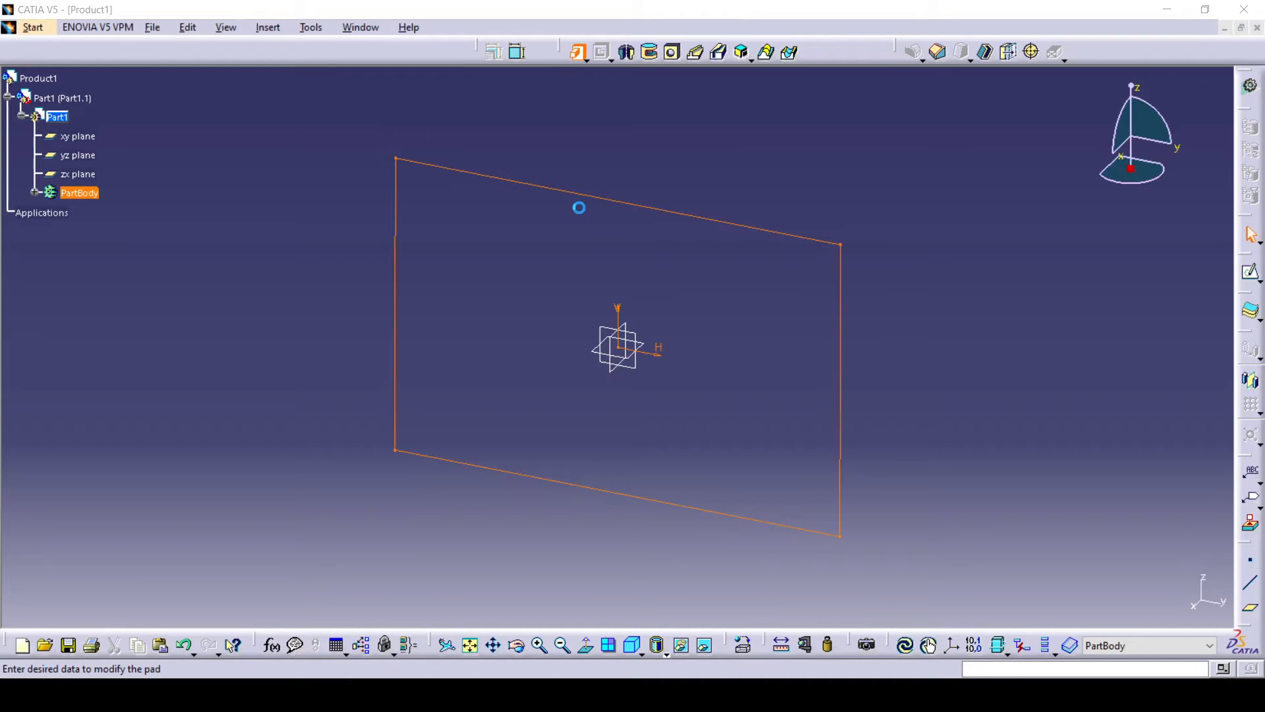
text(50)
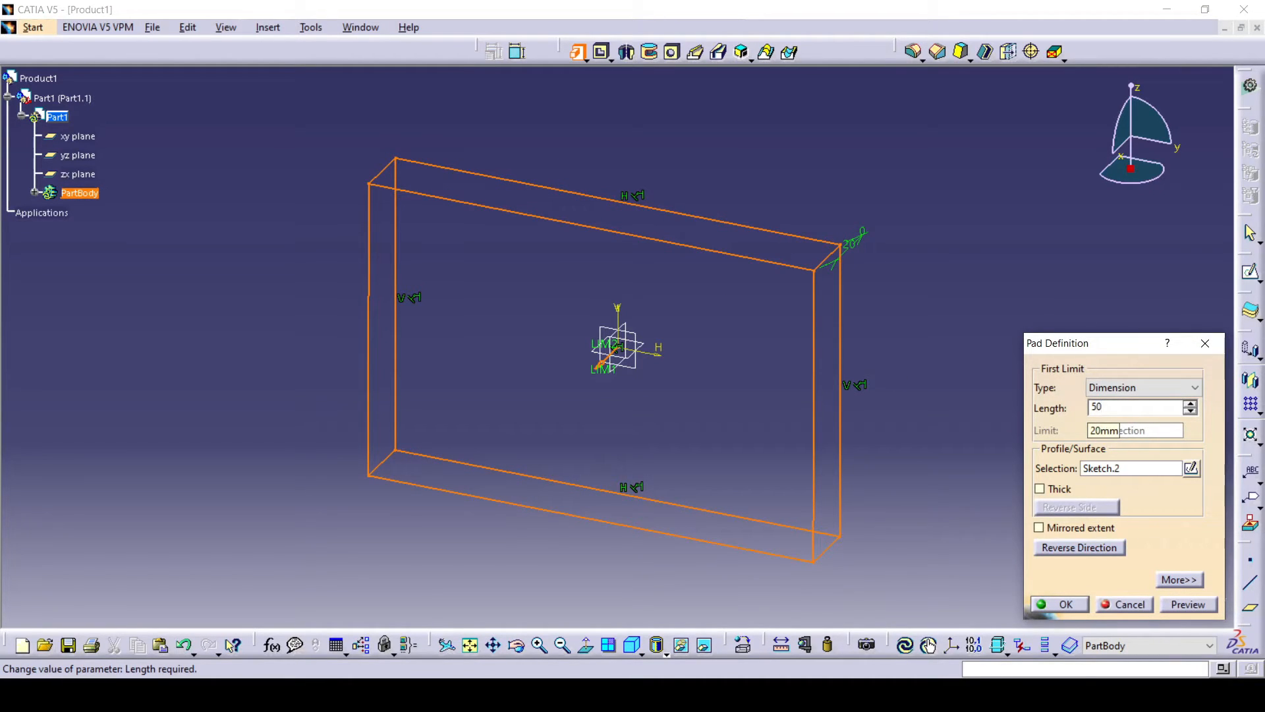
click(1201, 610)
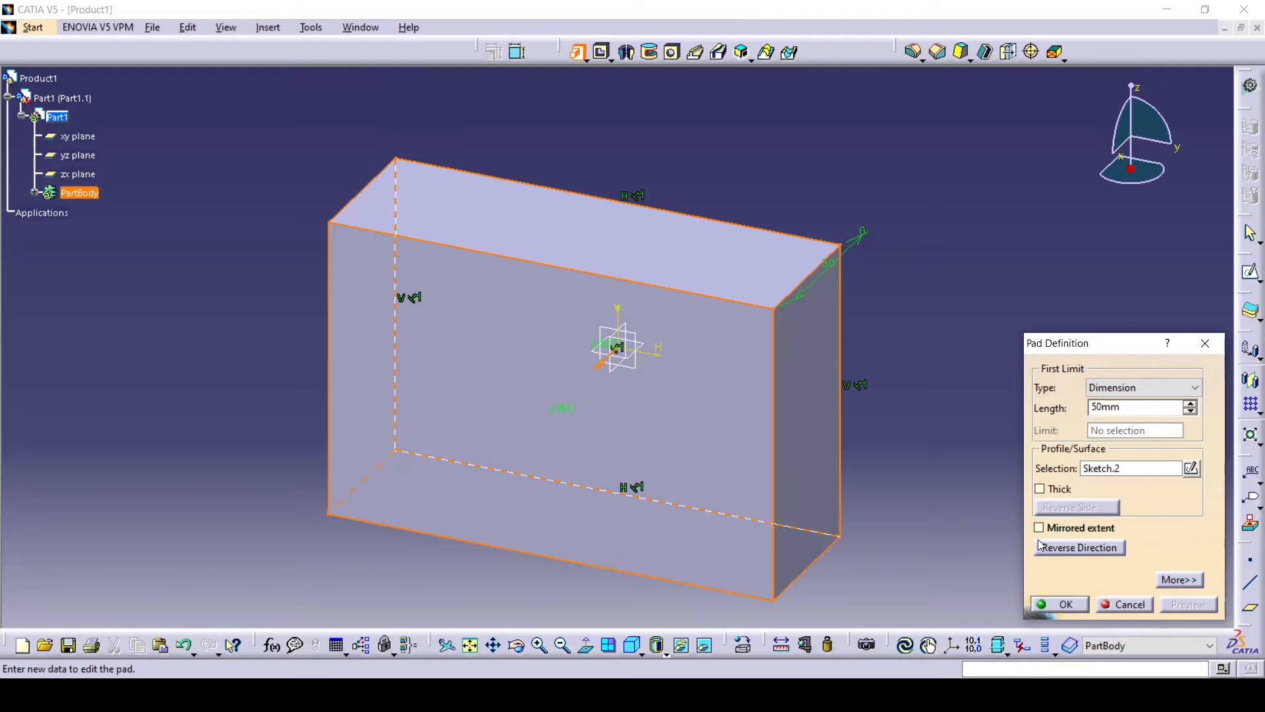
click(1066, 604)
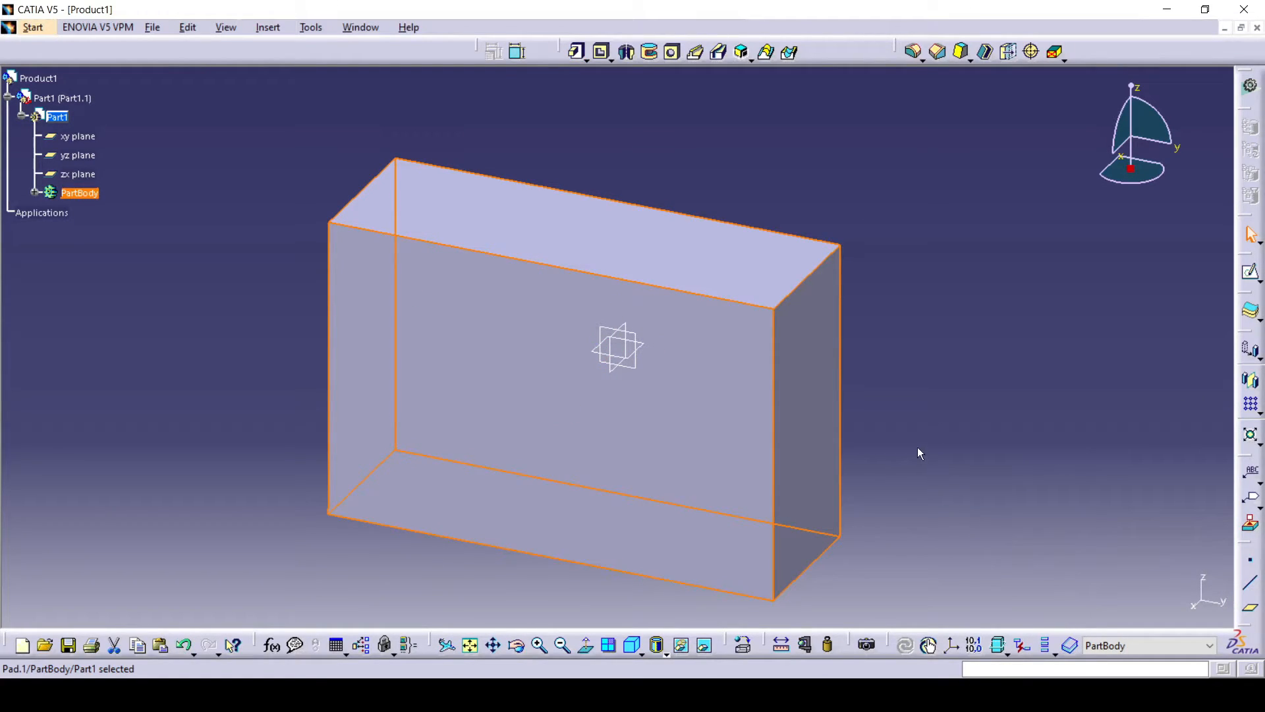
- Start a sketch on the block's large front face and draw a horizontal line about 6 mm long from the vertical axis, about 10 mm above the origin
click(910, 418)
middle_drag(887, 378, 927, 314)
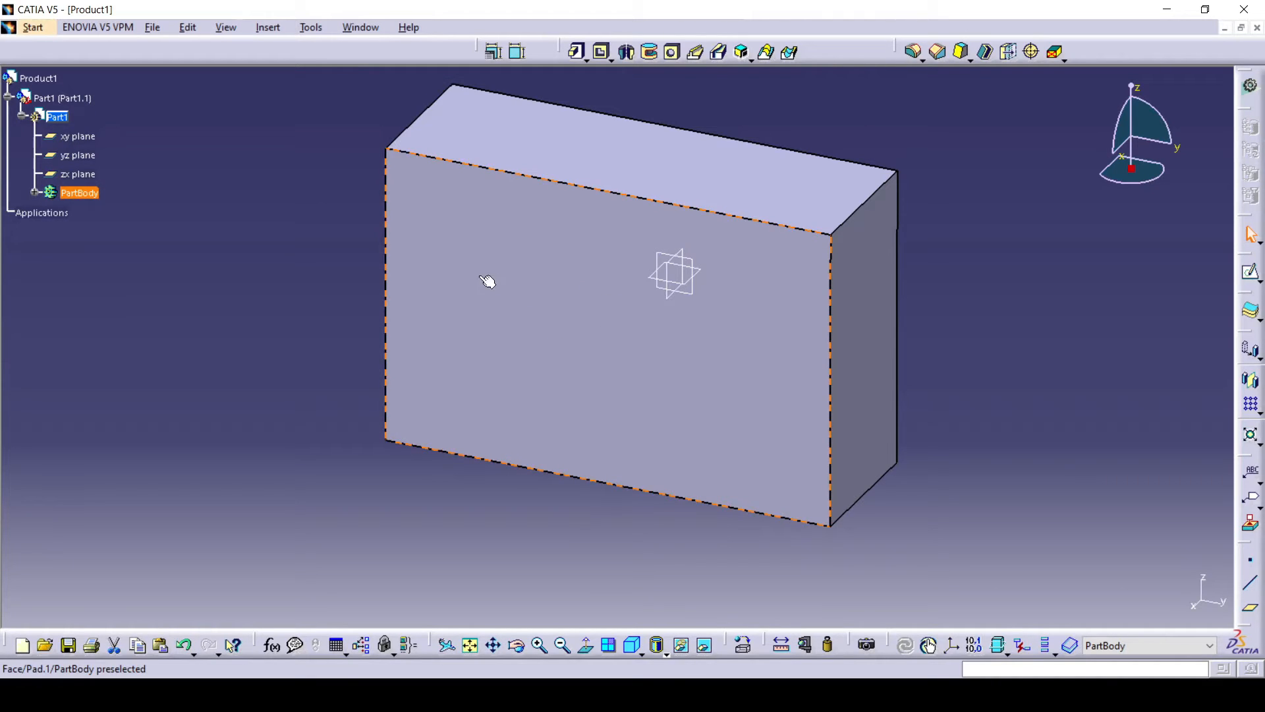
click(583, 279)
click(1250, 271)
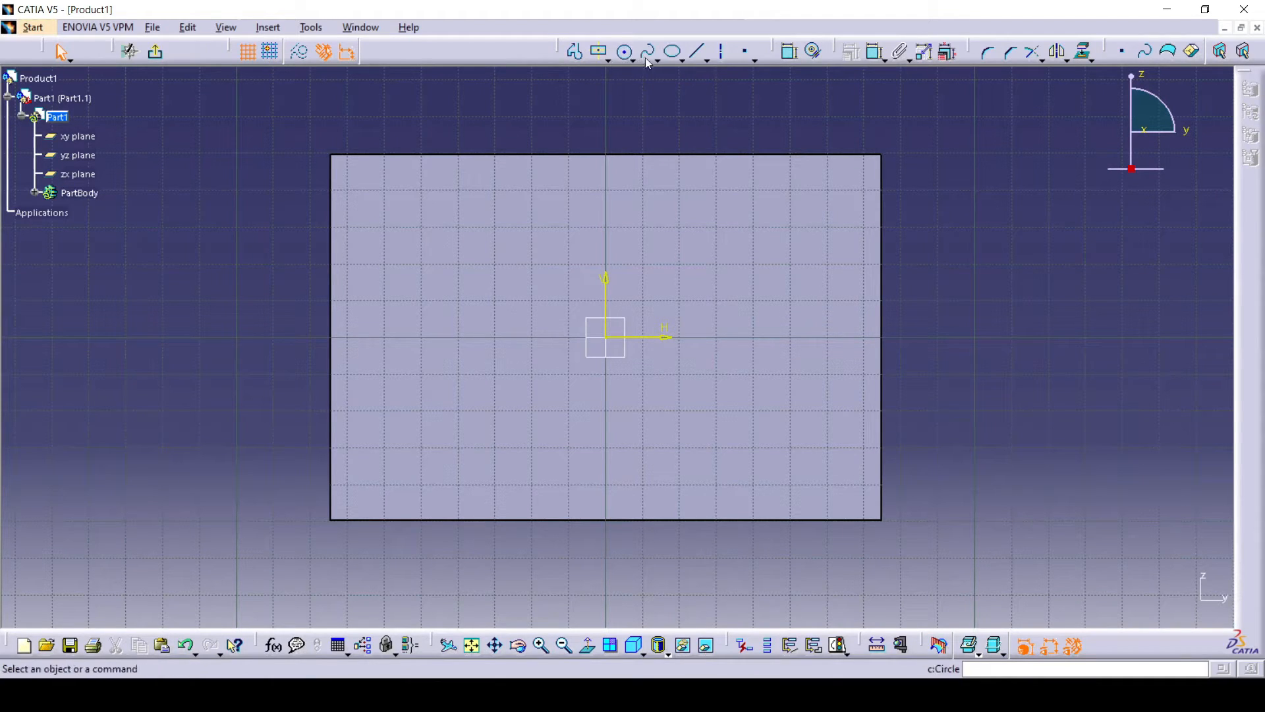
click(698, 53)
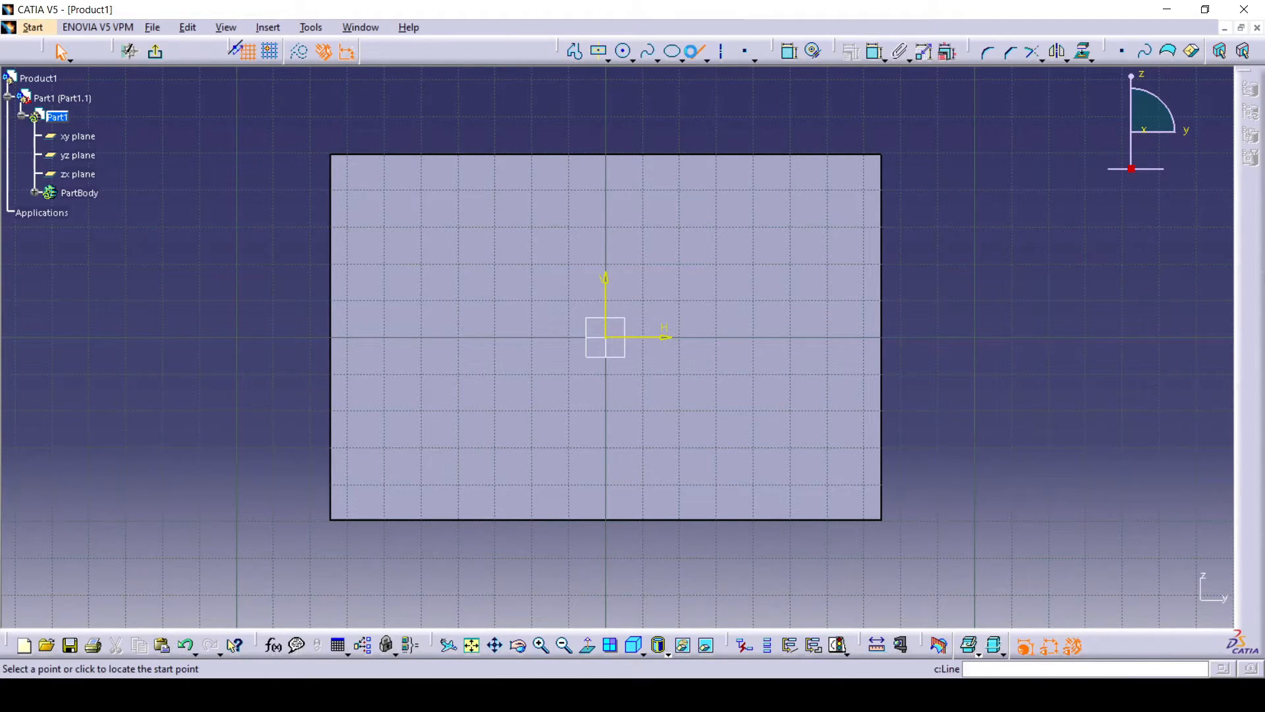
click(605, 294)
click(631, 293)
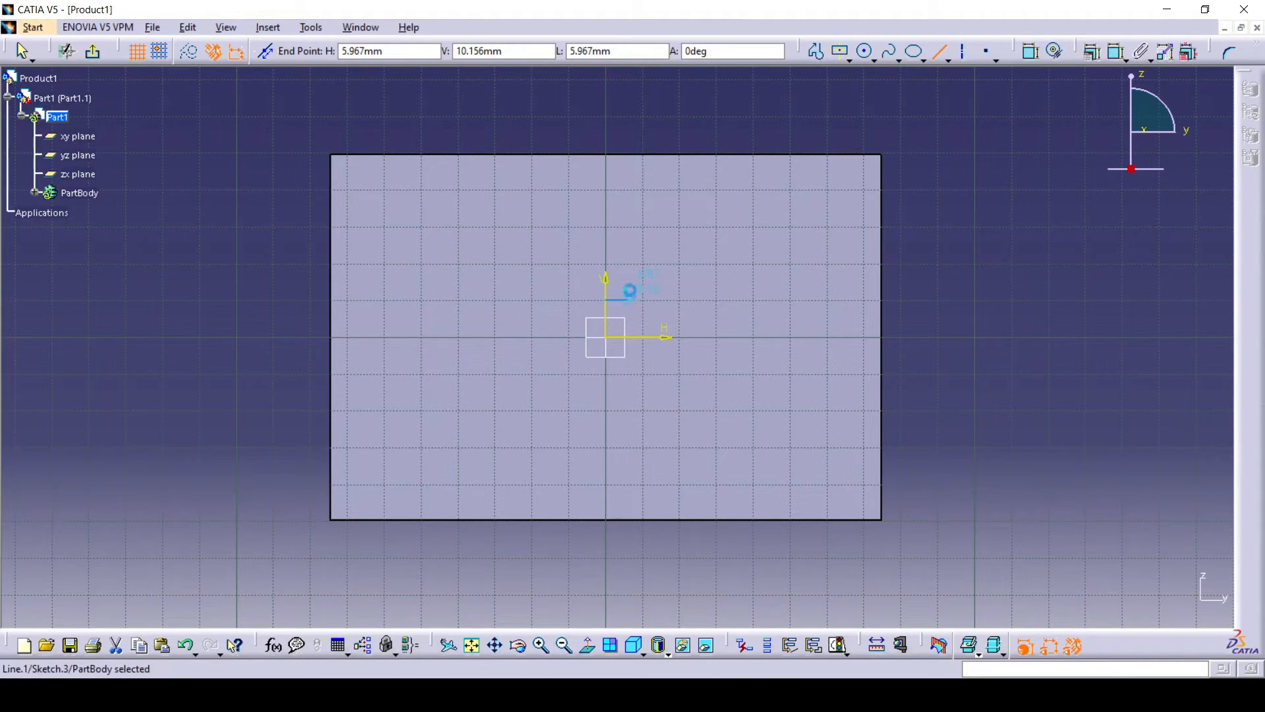
- Continue the line's free end as a stepped profile reaching about 12 mm out and 13 mm below the origin, ending on the vertical axis
click(574, 52)
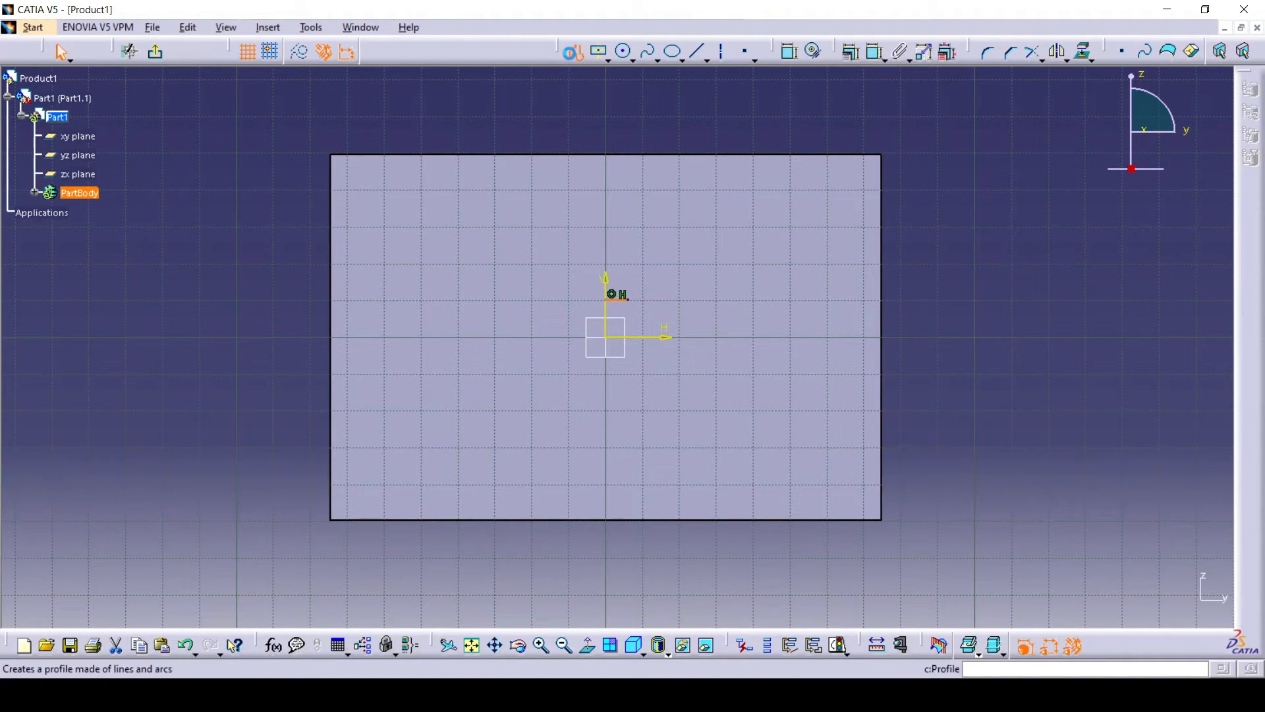
click(628, 298)
click(634, 277)
click(648, 277)
click(649, 383)
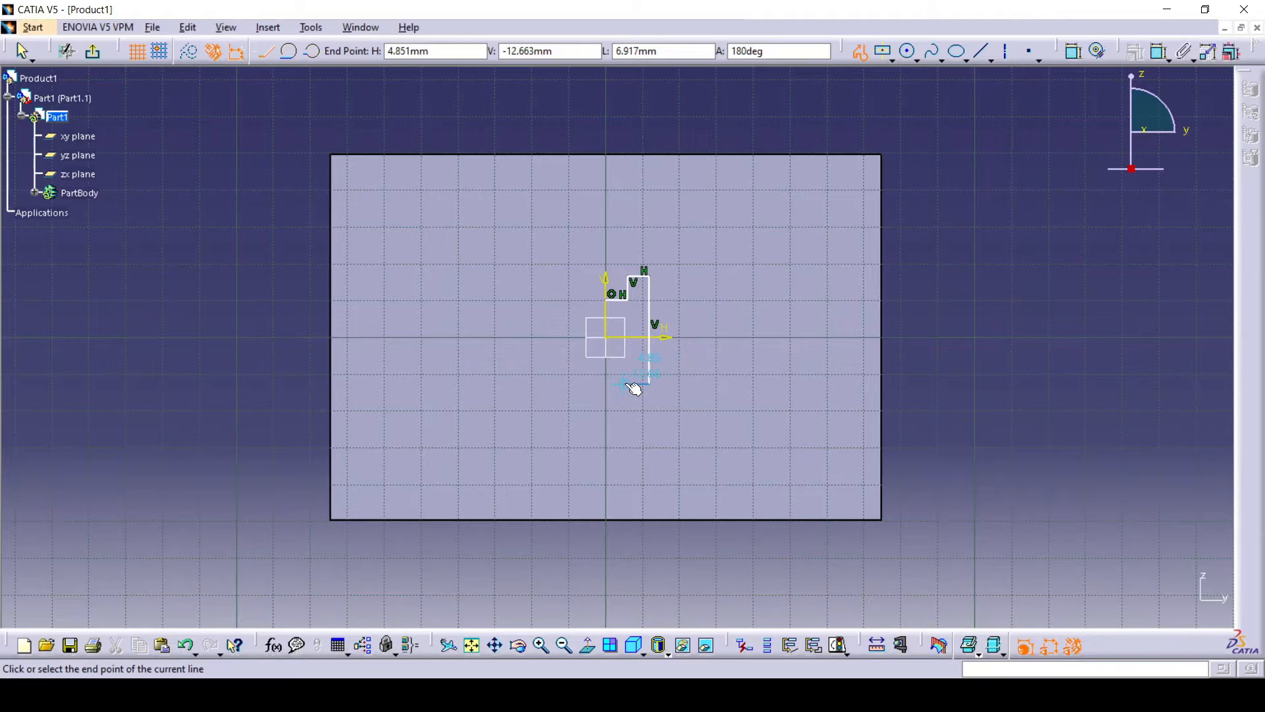
click(629, 384)
click(626, 363)
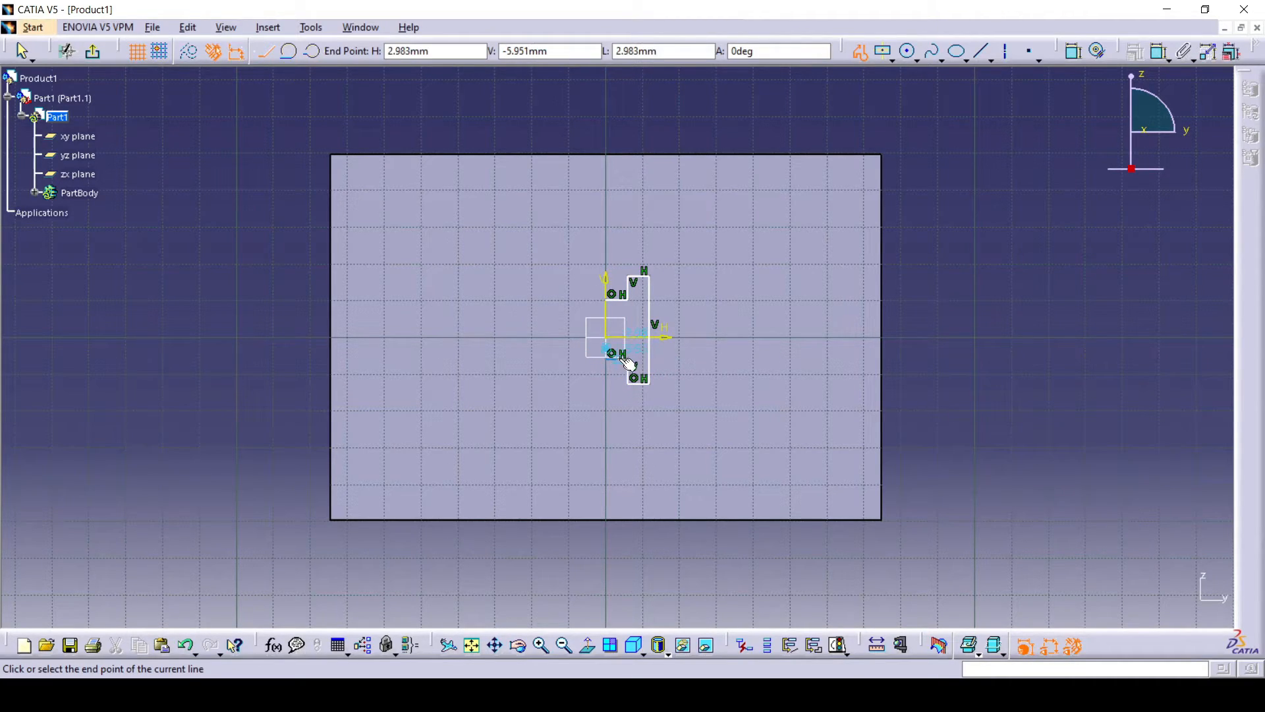
key(Escape)
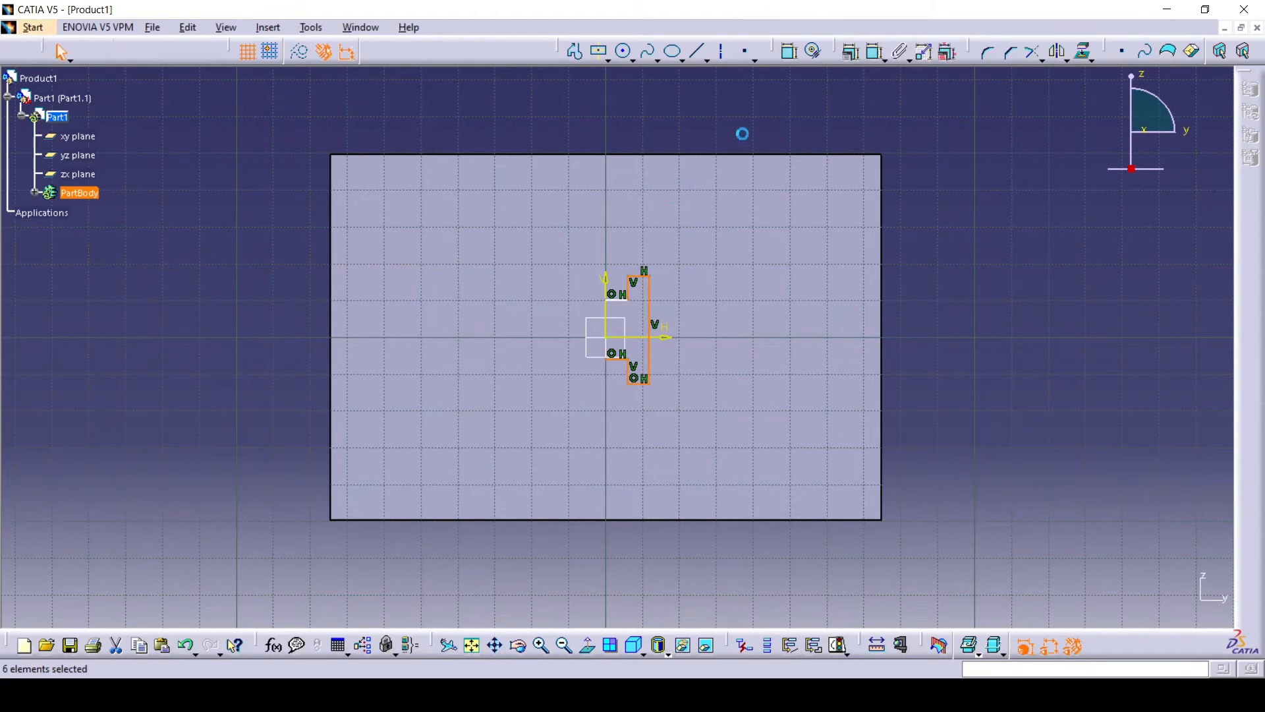
- Draw a vertical line along the vertical axis joining the two open ends of the stepped profile
click(696, 51)
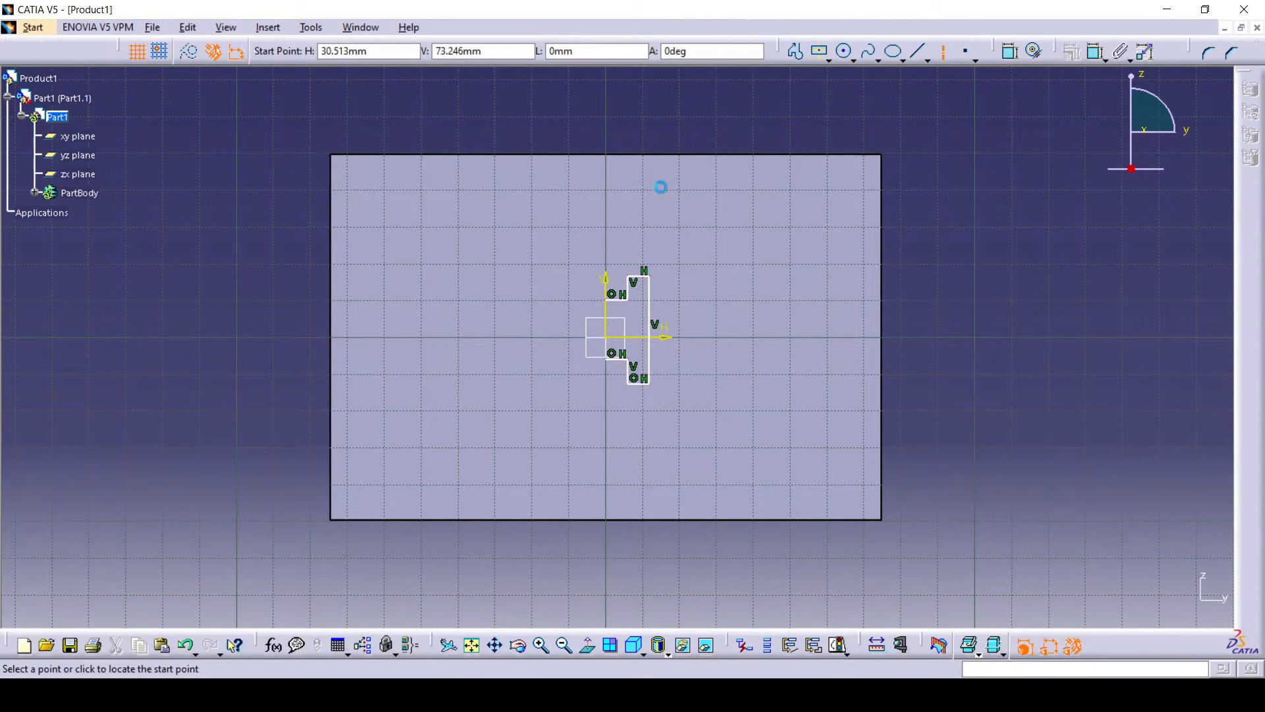
click(611, 300)
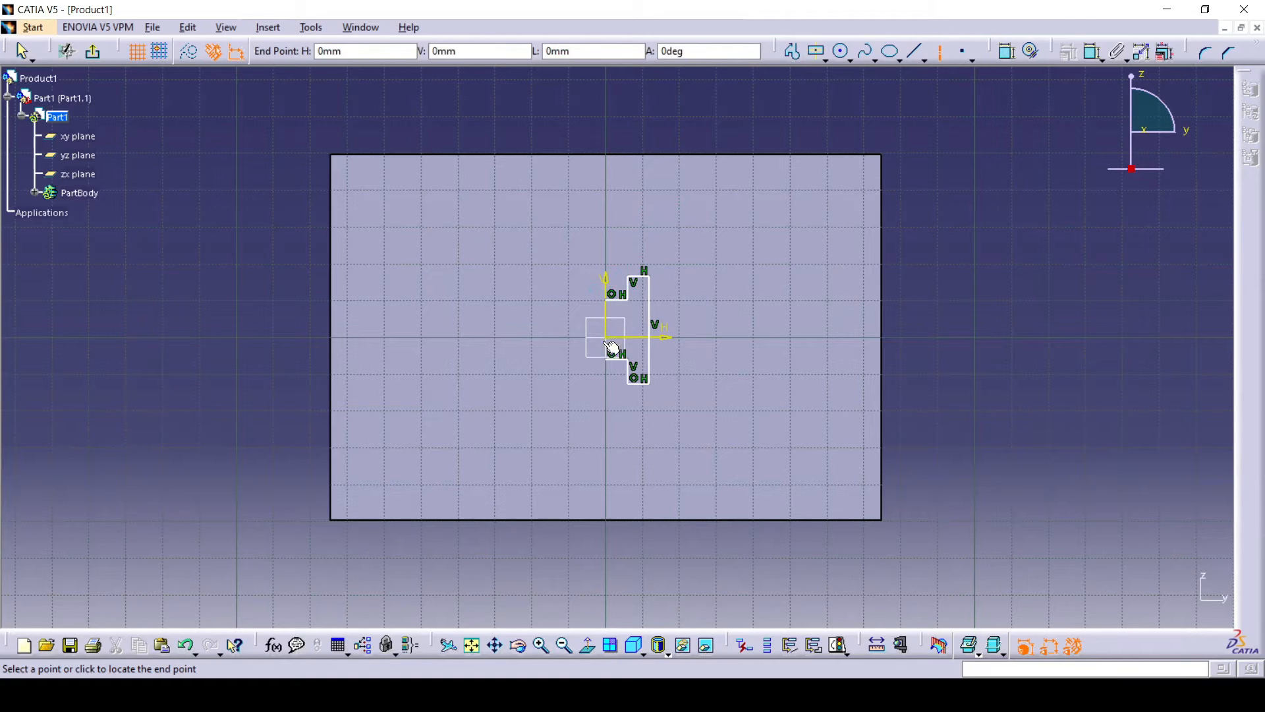
click(606, 356)
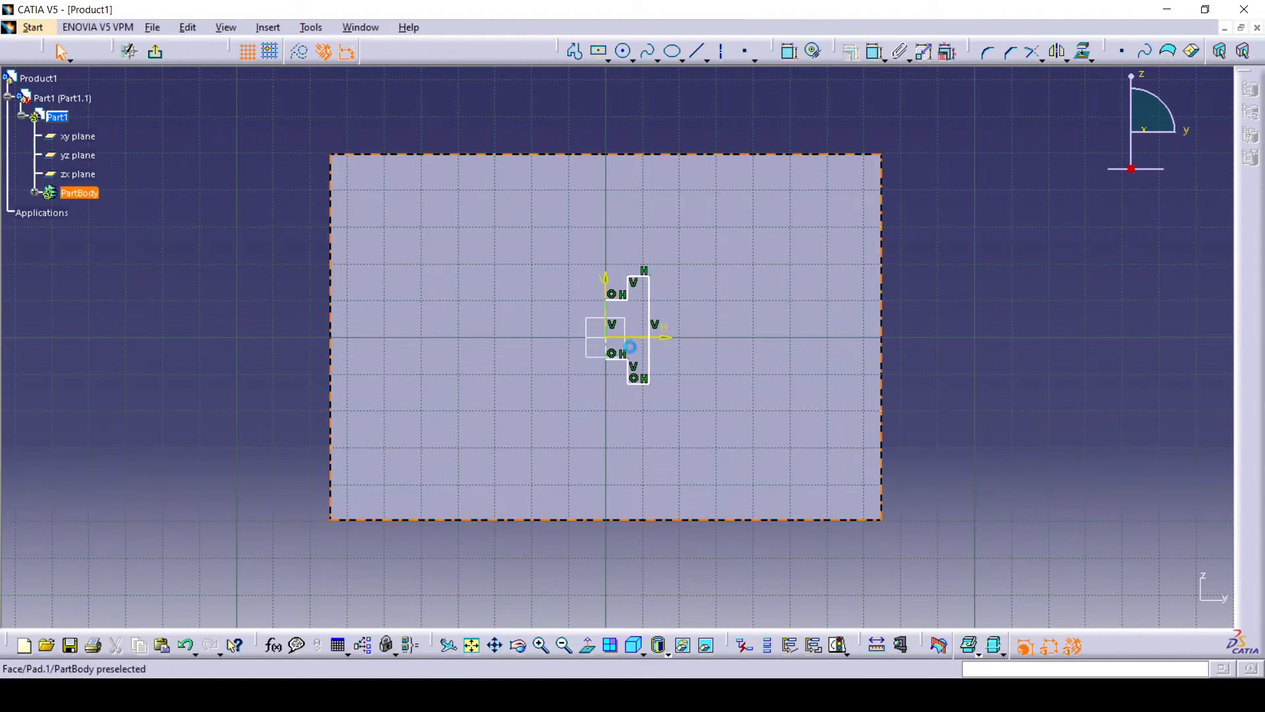
- Mirror the stepped profile about the vertical axis into an H-shaped outline and exit the sketch
click(626, 305)
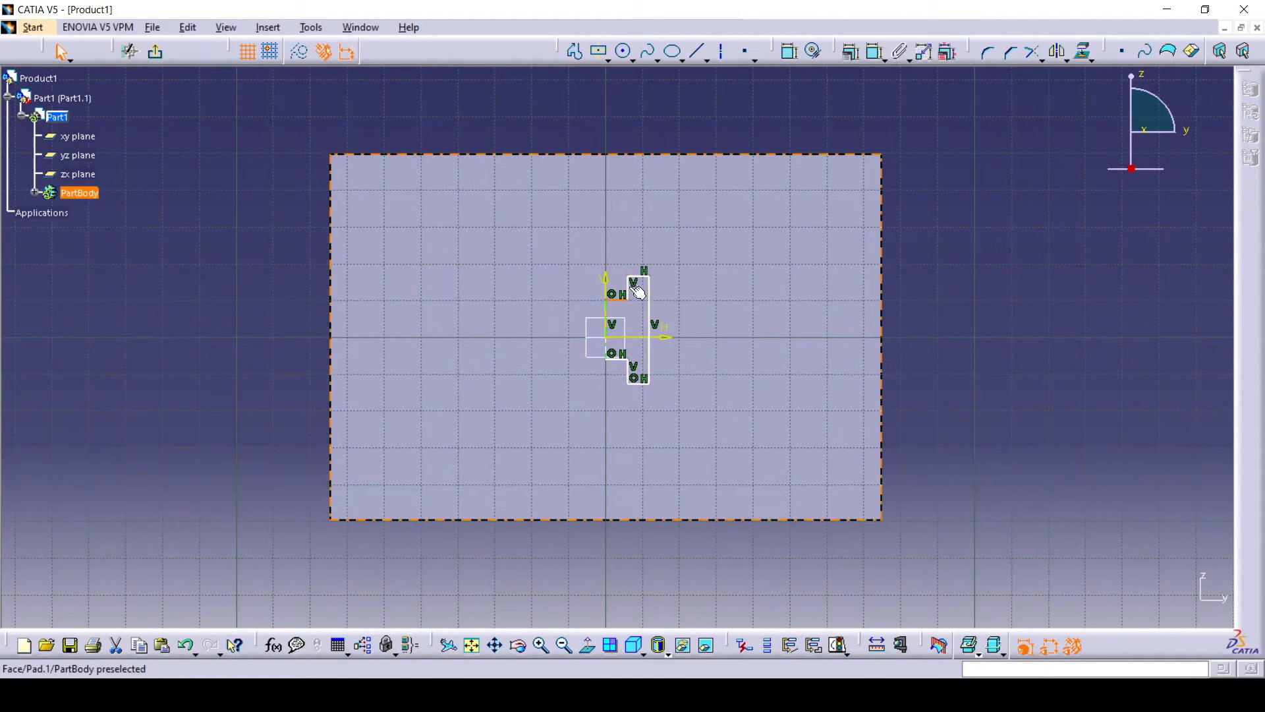
ctrl+click(618, 302)
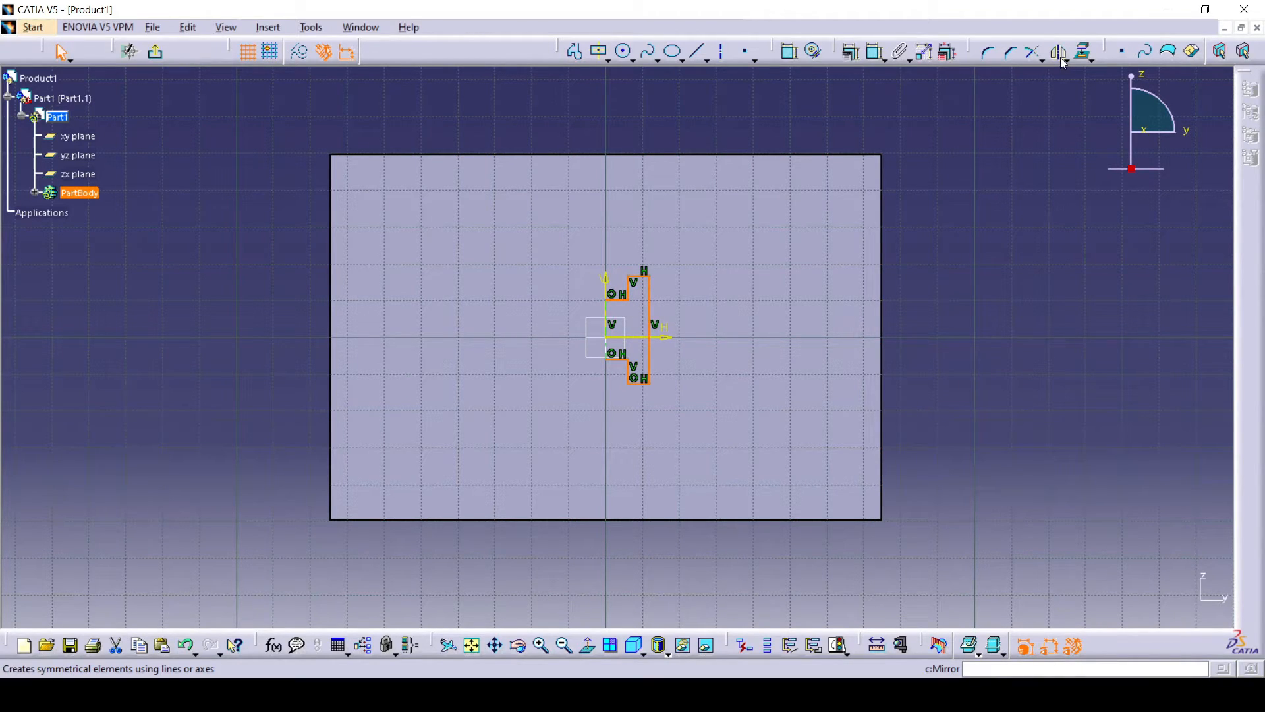
click(1060, 53)
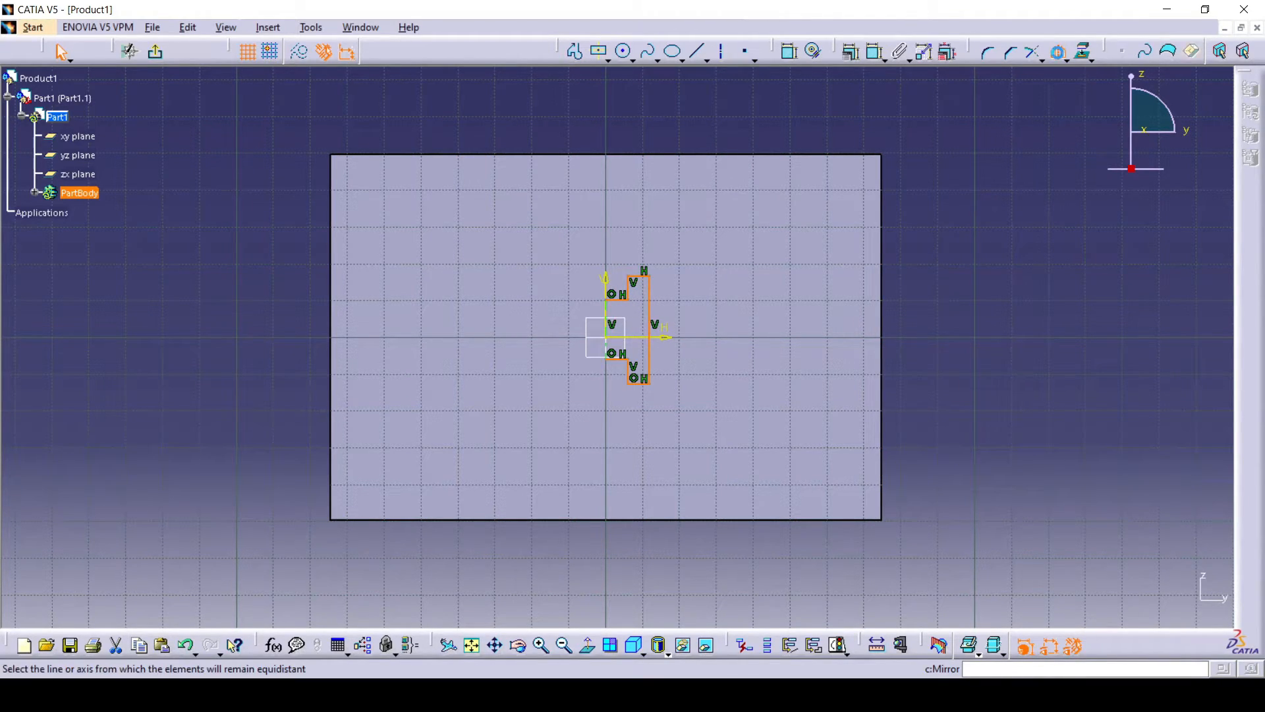
click(606, 323)
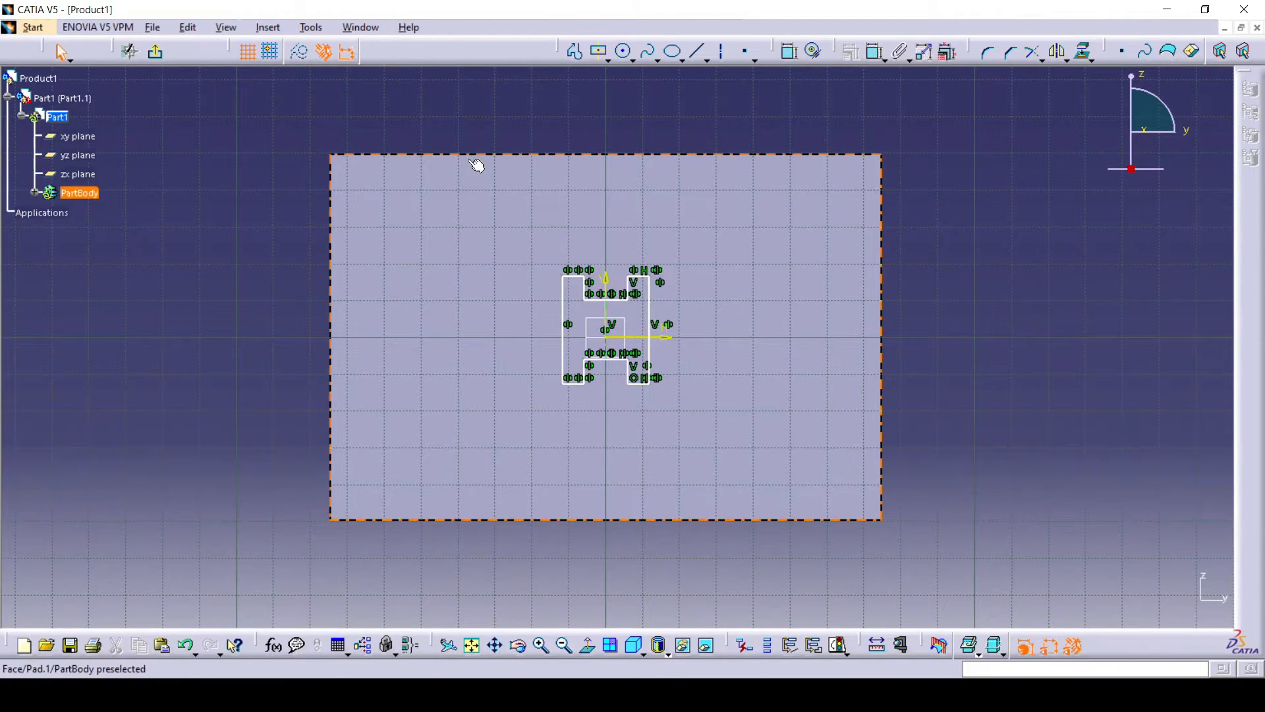
click(160, 55)
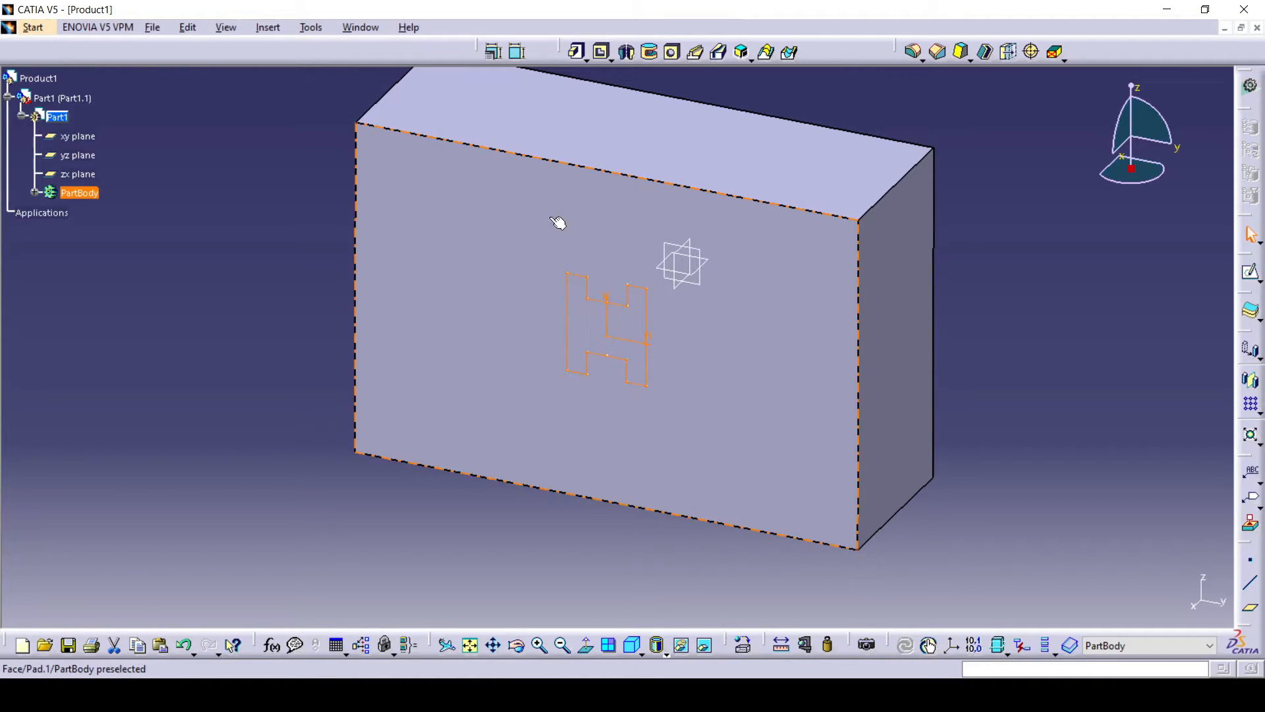
- Sketch a seven-point wavy spline on the zx plane, running outward from the centre of the block's large front face, and exit the sketch
click(682, 289)
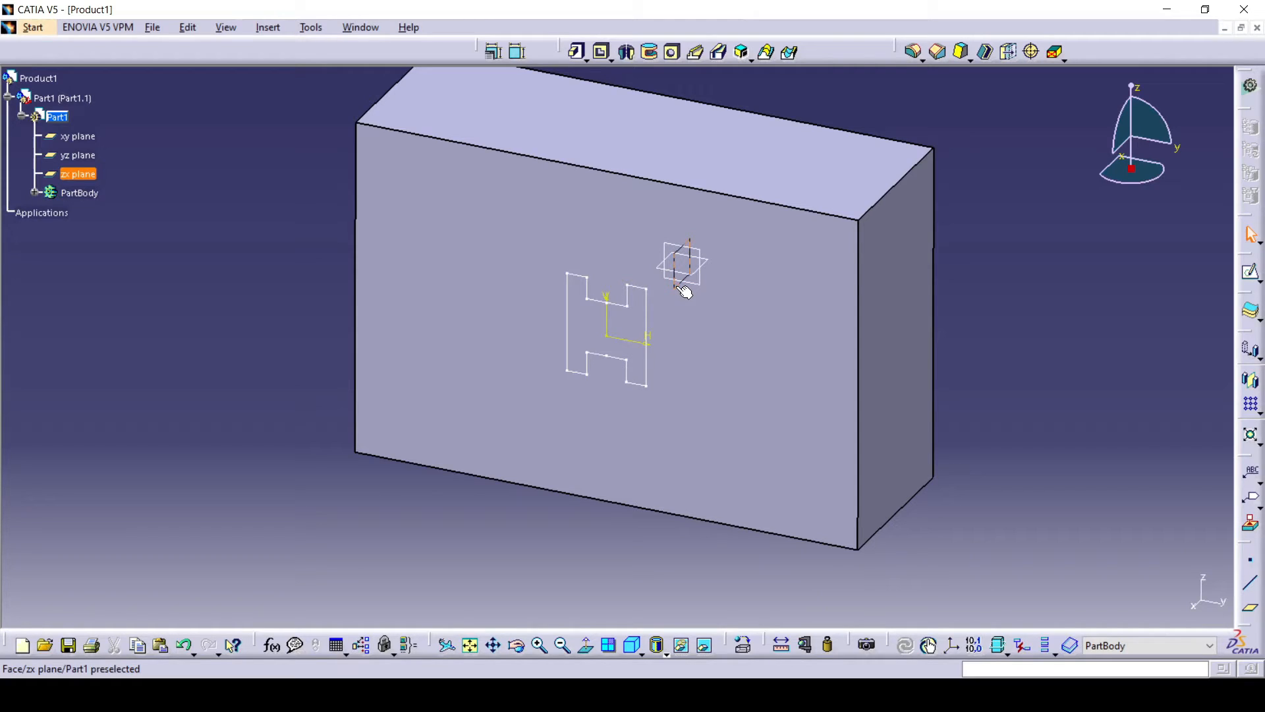
click(1242, 270)
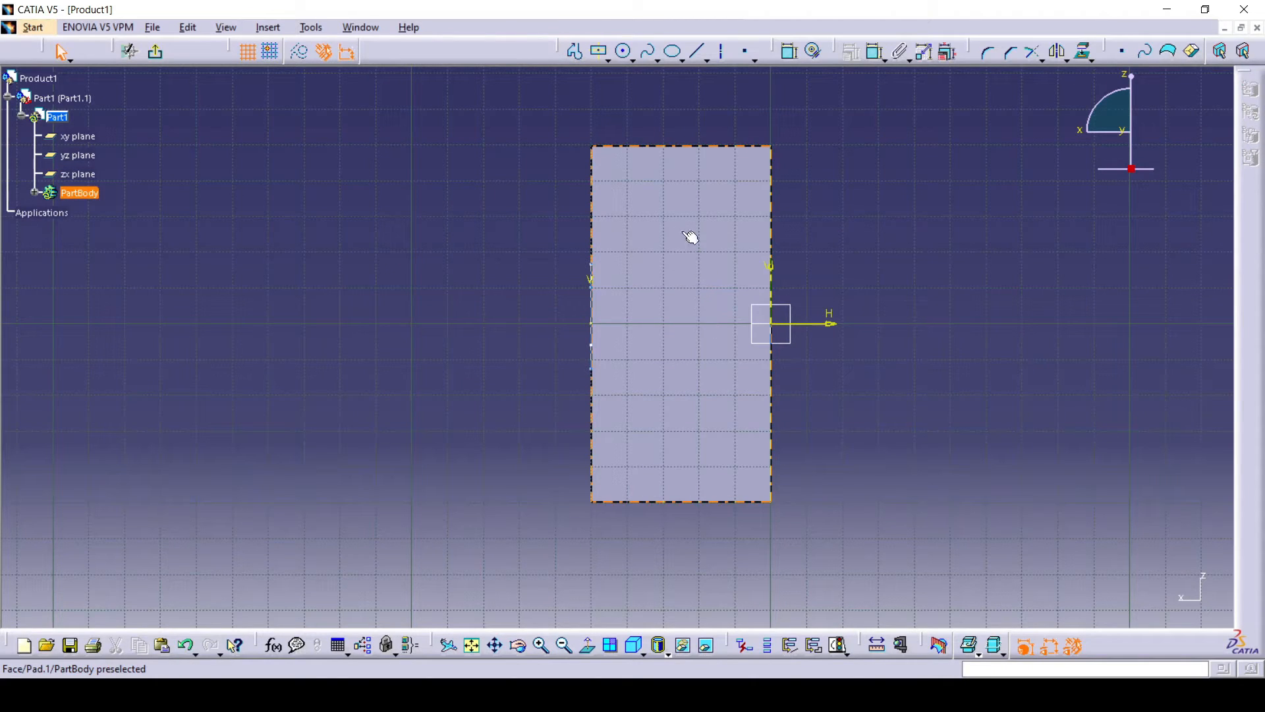
click(649, 54)
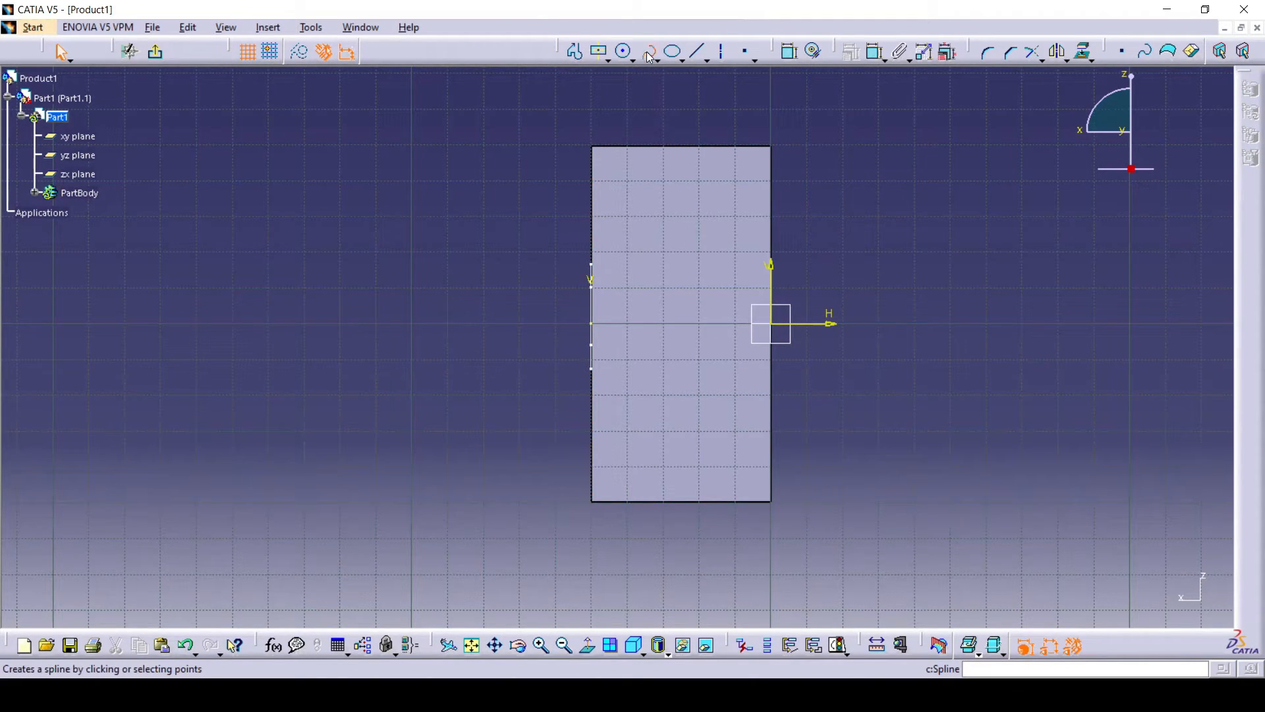
click(592, 324)
click(534, 275)
click(440, 317)
click(367, 334)
click(296, 292)
click(189, 308)
click(156, 309)
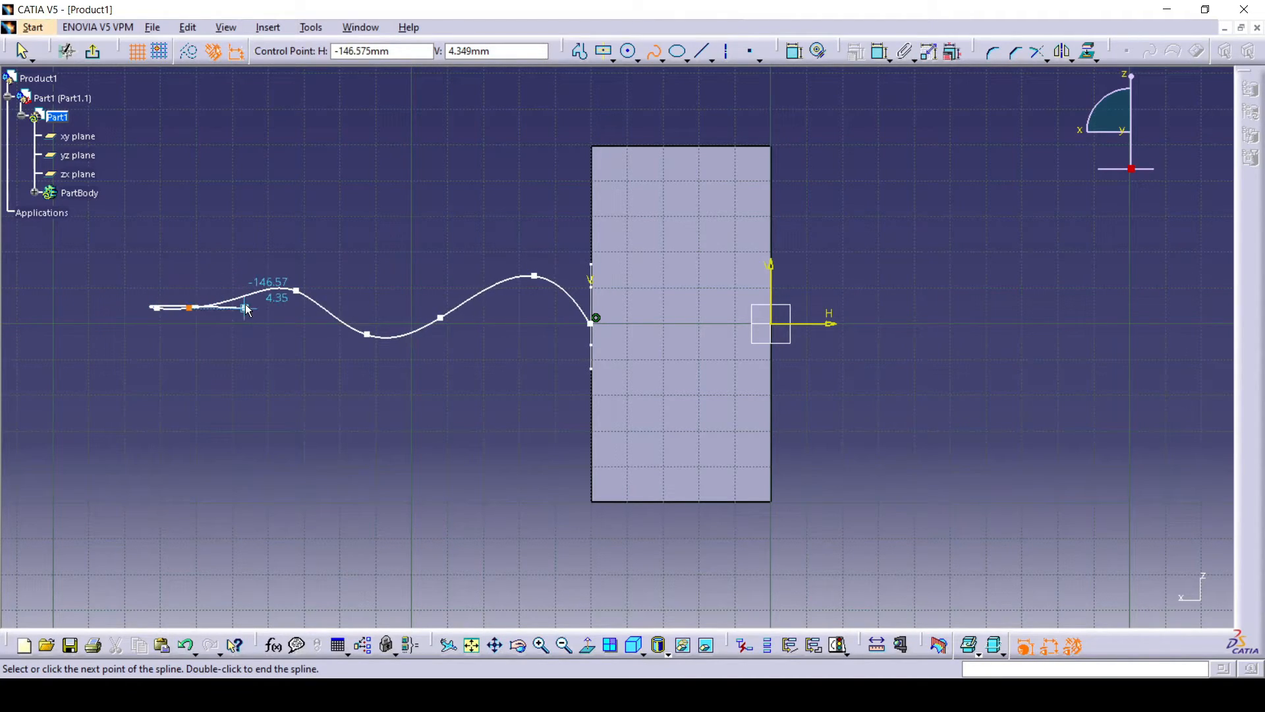
key(Escape)
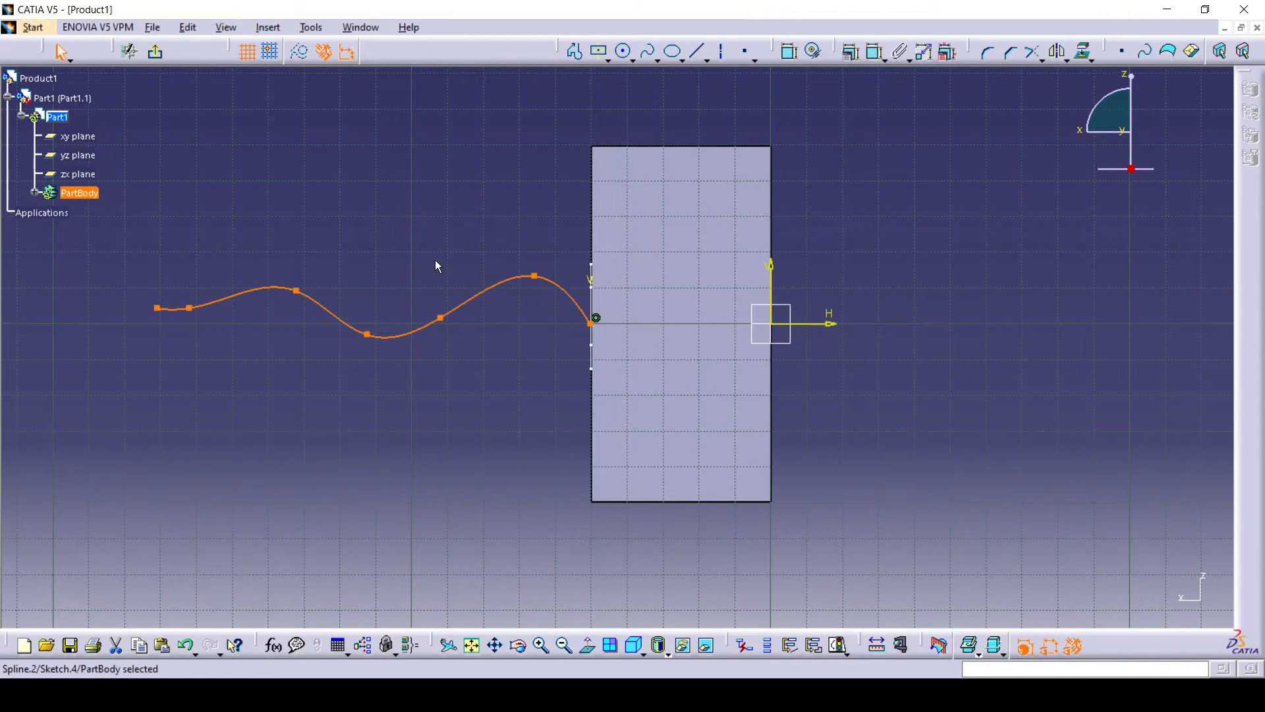
click(158, 54)
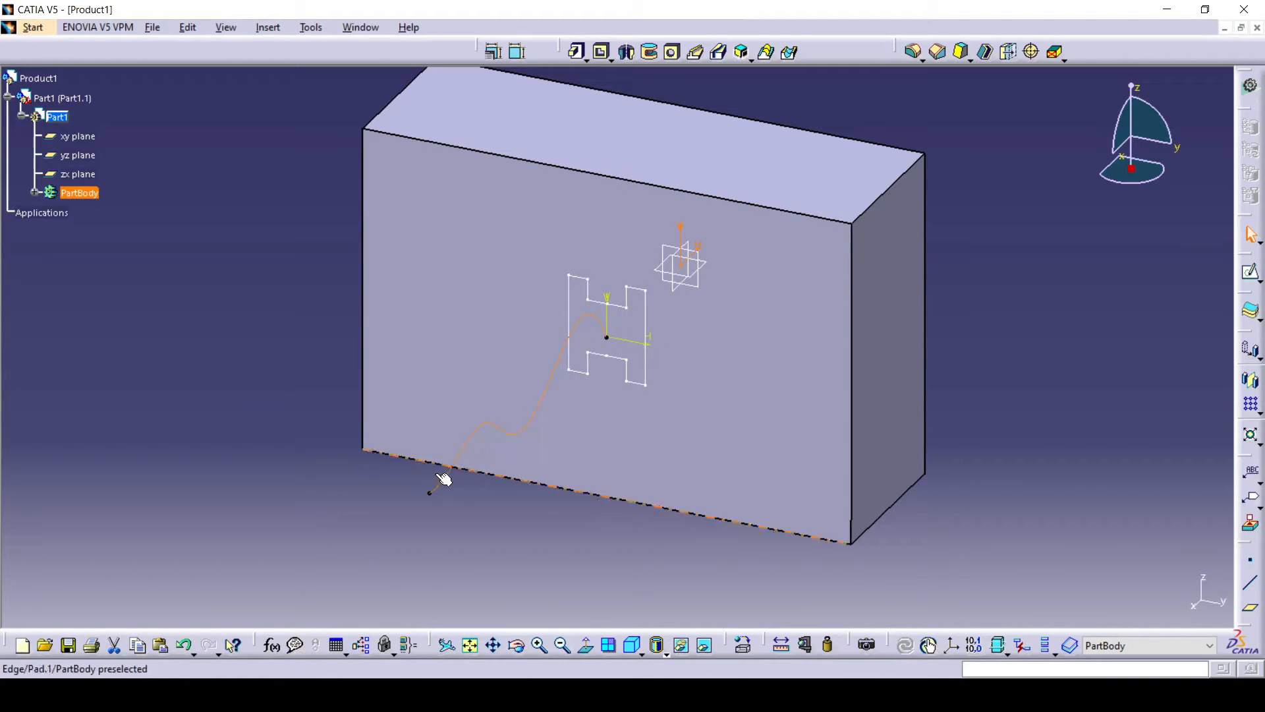
- Create a rib with the H-shaped sketch as profile and the wavy spline as center curve, previewing it before creation
click(694, 57)
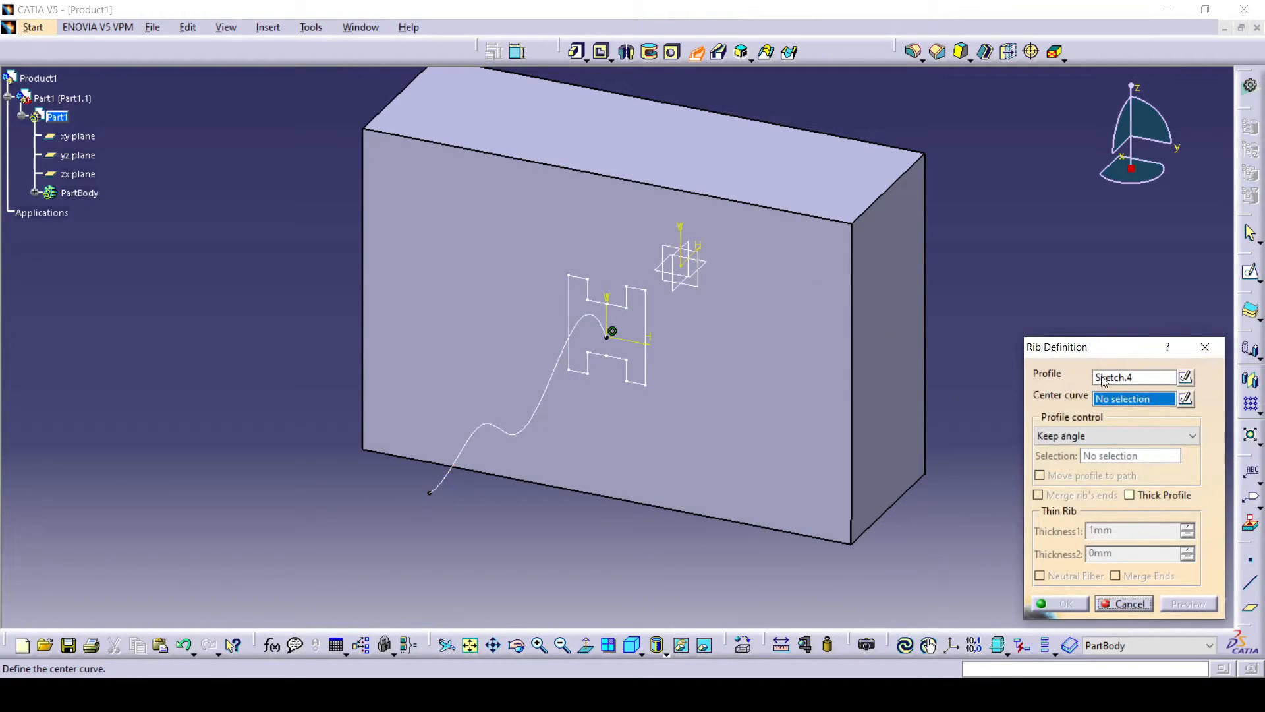
click(1134, 380)
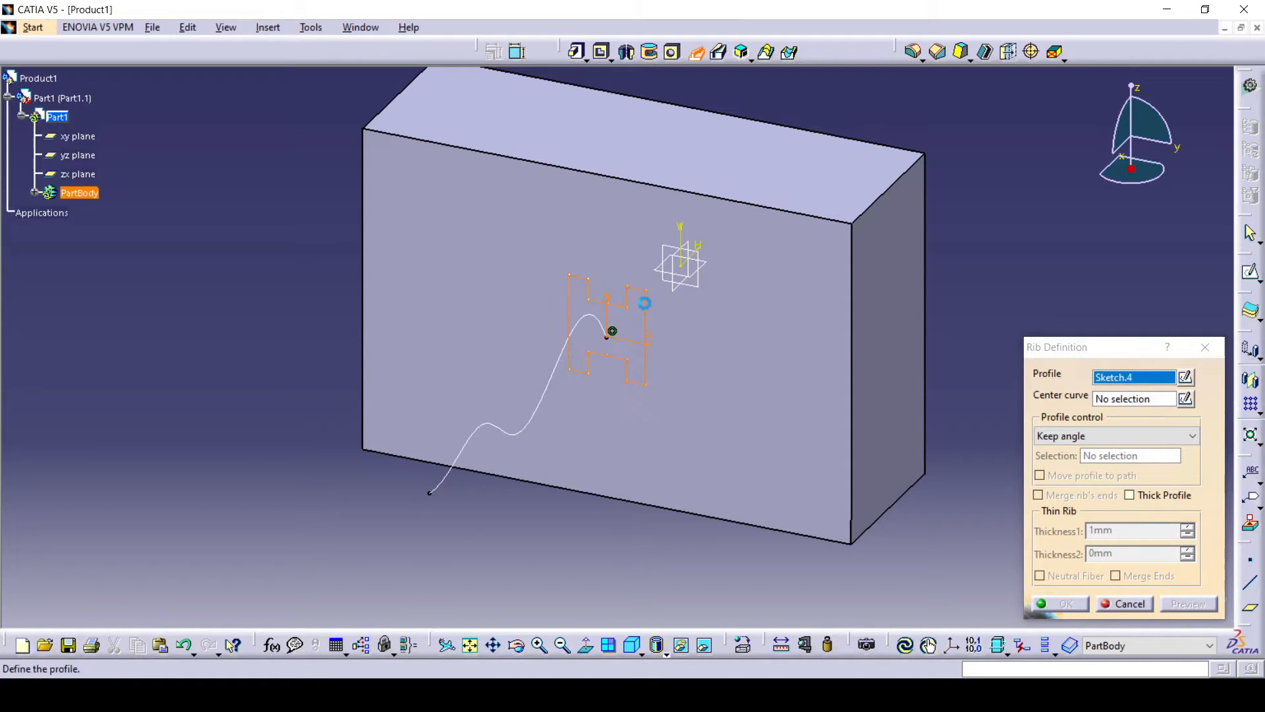
click(651, 306)
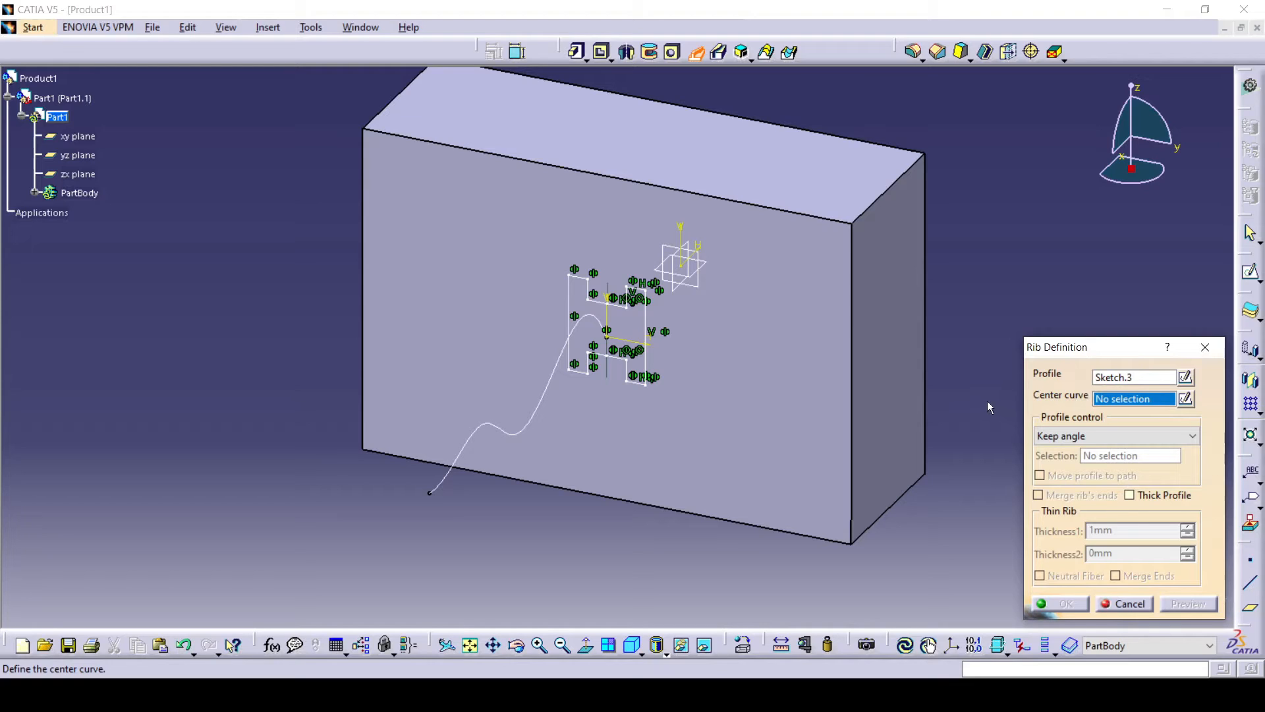
click(552, 396)
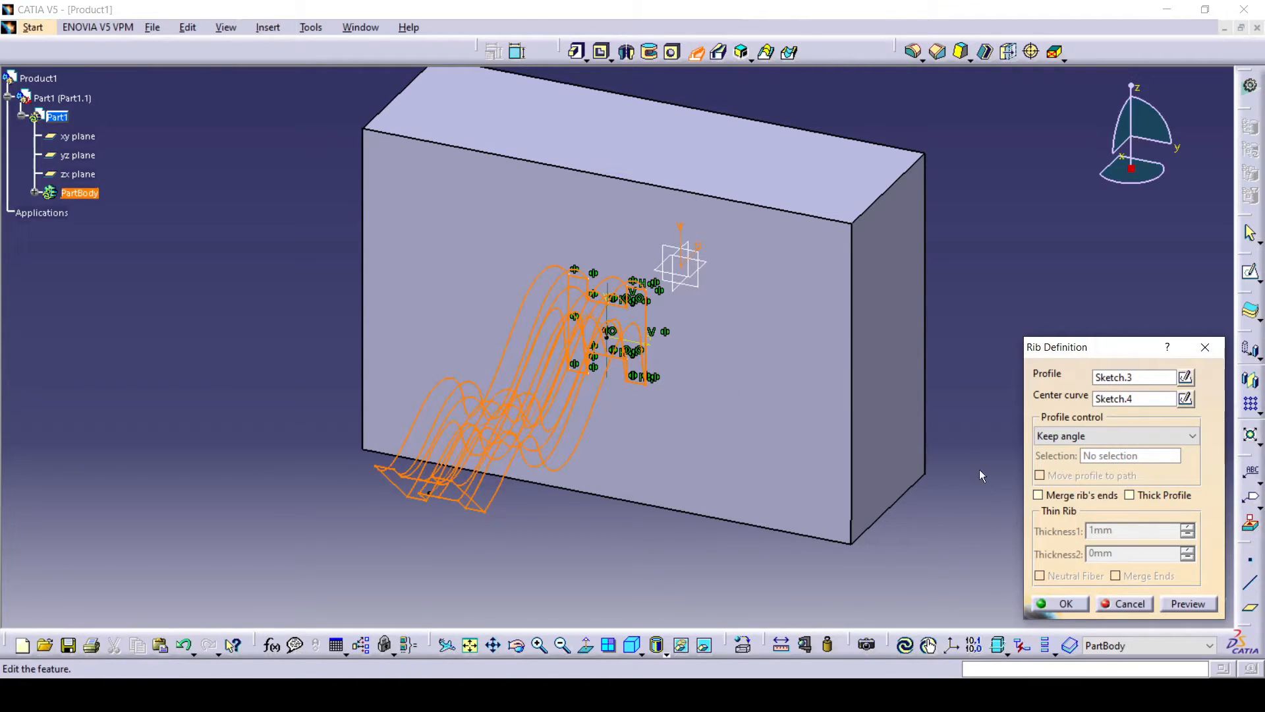
click(1196, 605)
mouse_move(663, 472)
middle_down()
mouse_move(571, 443)
mouse_move(446, 438)
mouse_move(554, 471)
middle_up()
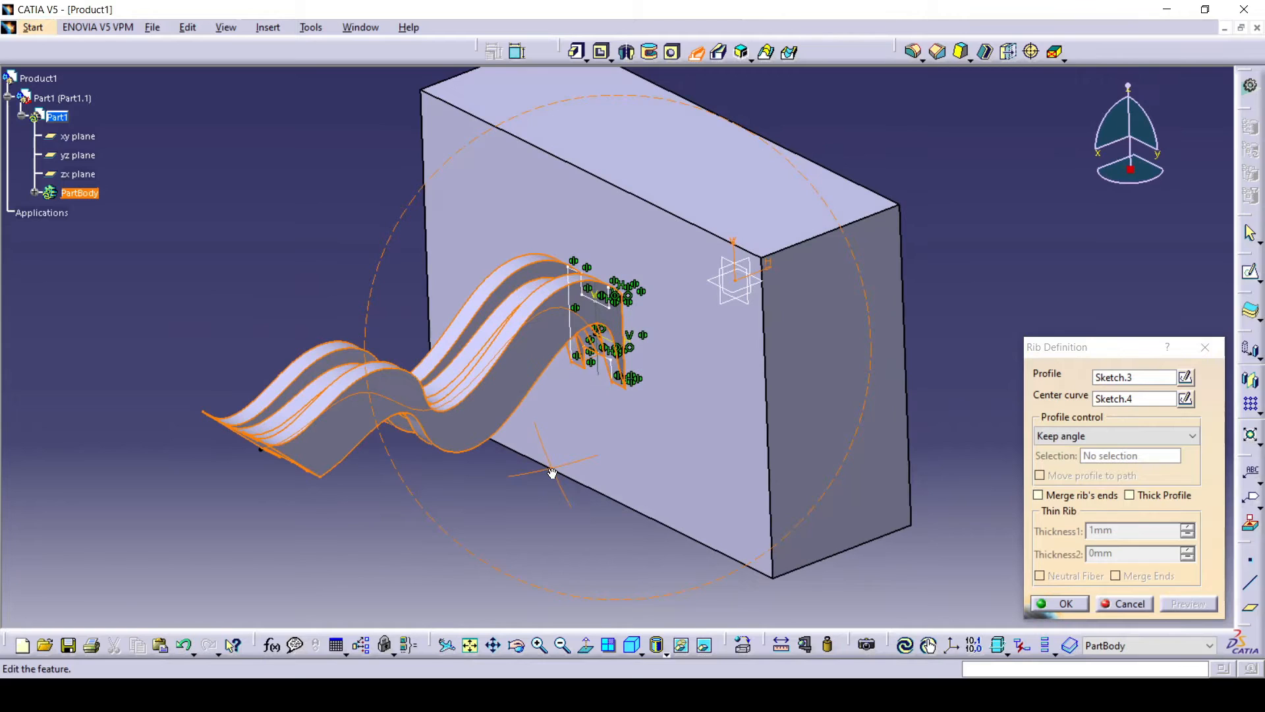
click(1066, 604)
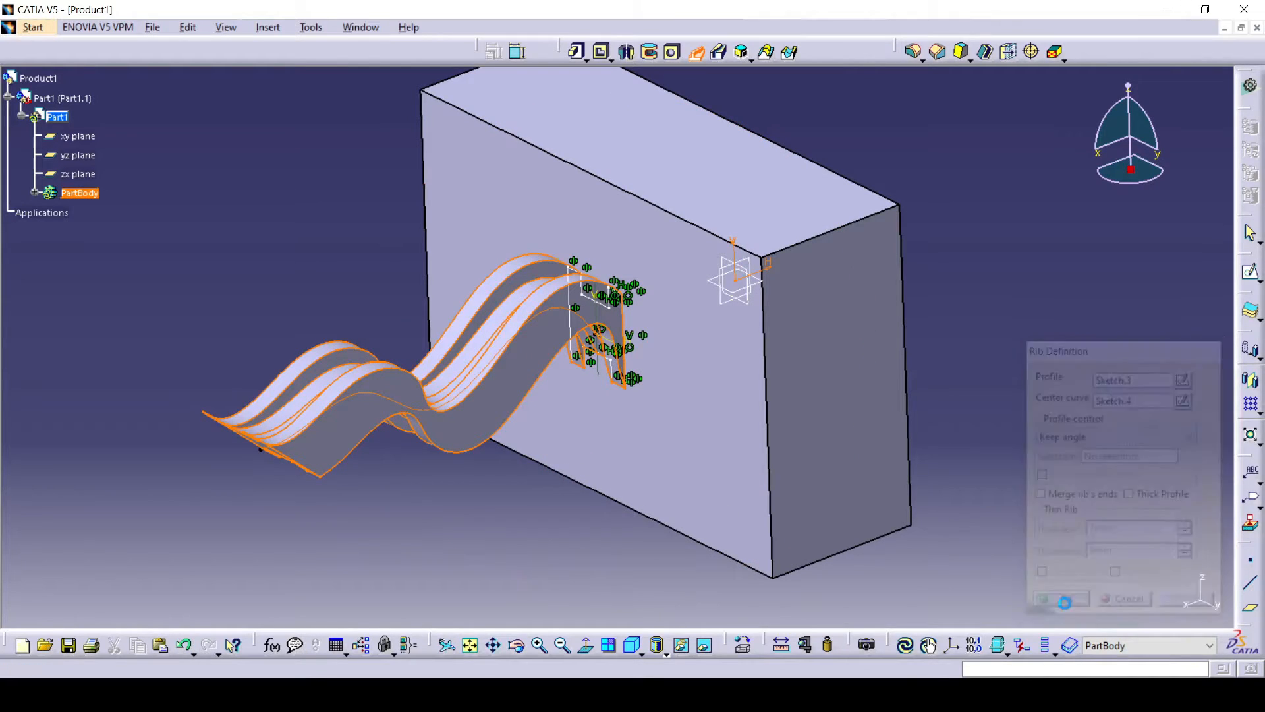
- Sketch a small centered rectangle about 9 mm high near the lower edge of the block's narrow side face and exit the sketch
middle_drag(636, 450, 892, 474)
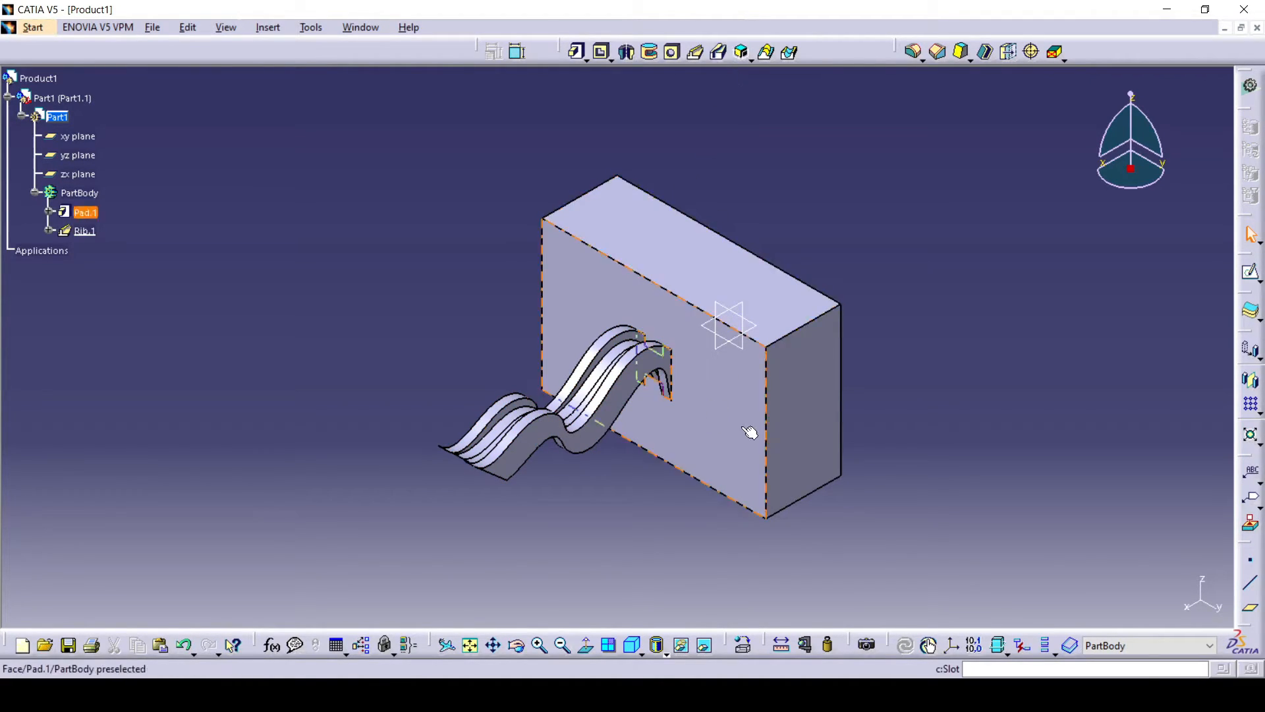
click(809, 431)
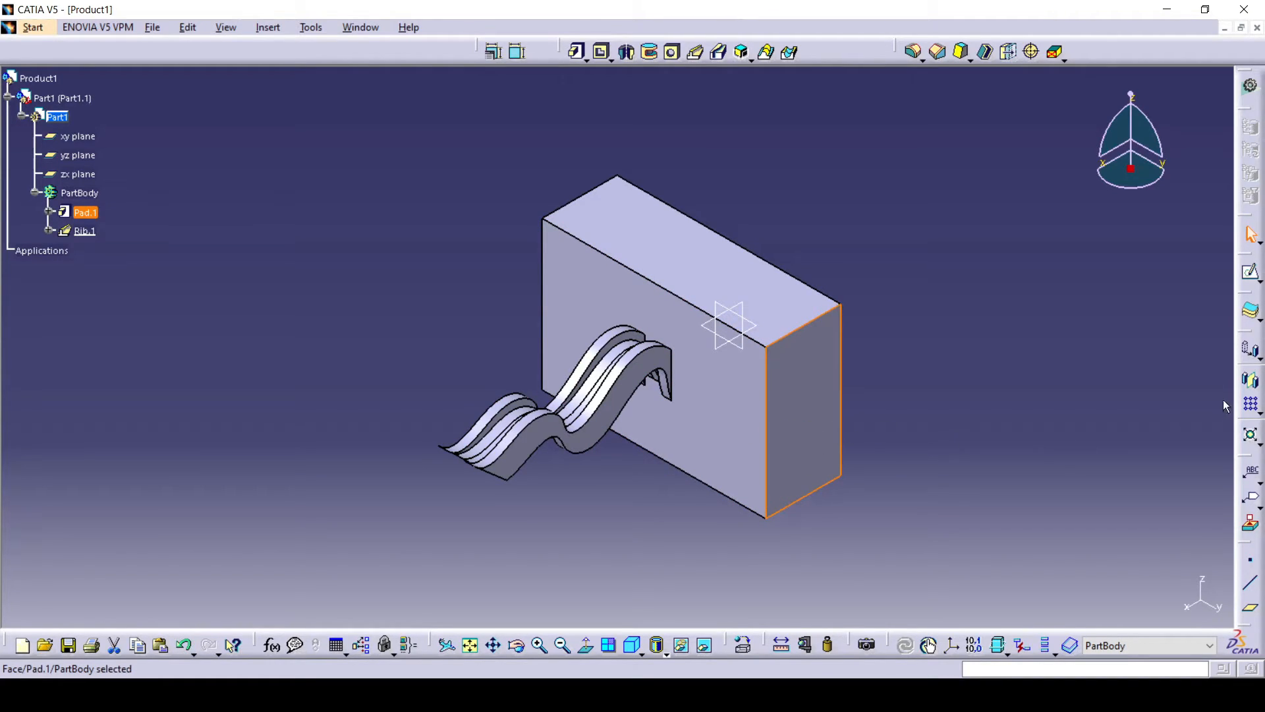
click(1250, 271)
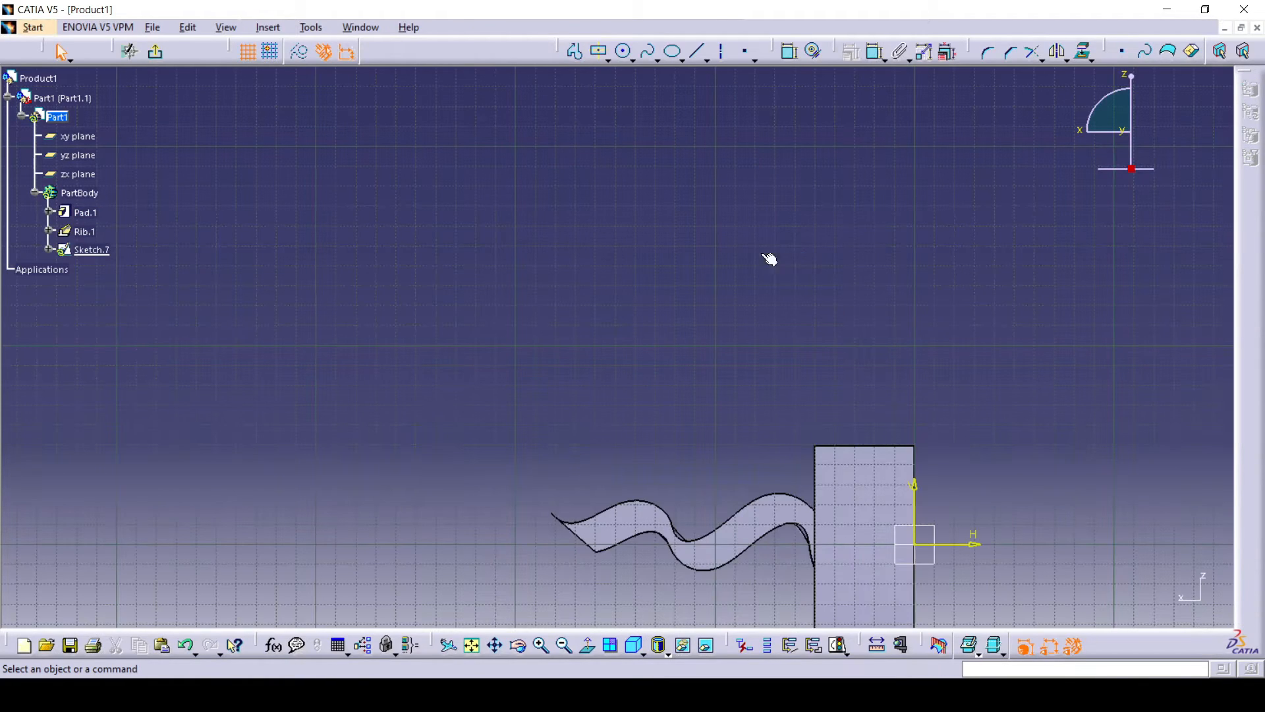
mouse_move(856, 400)
middle_down()
mouse_move(703, 163)
mouse_move(683, 166)
middle_up()
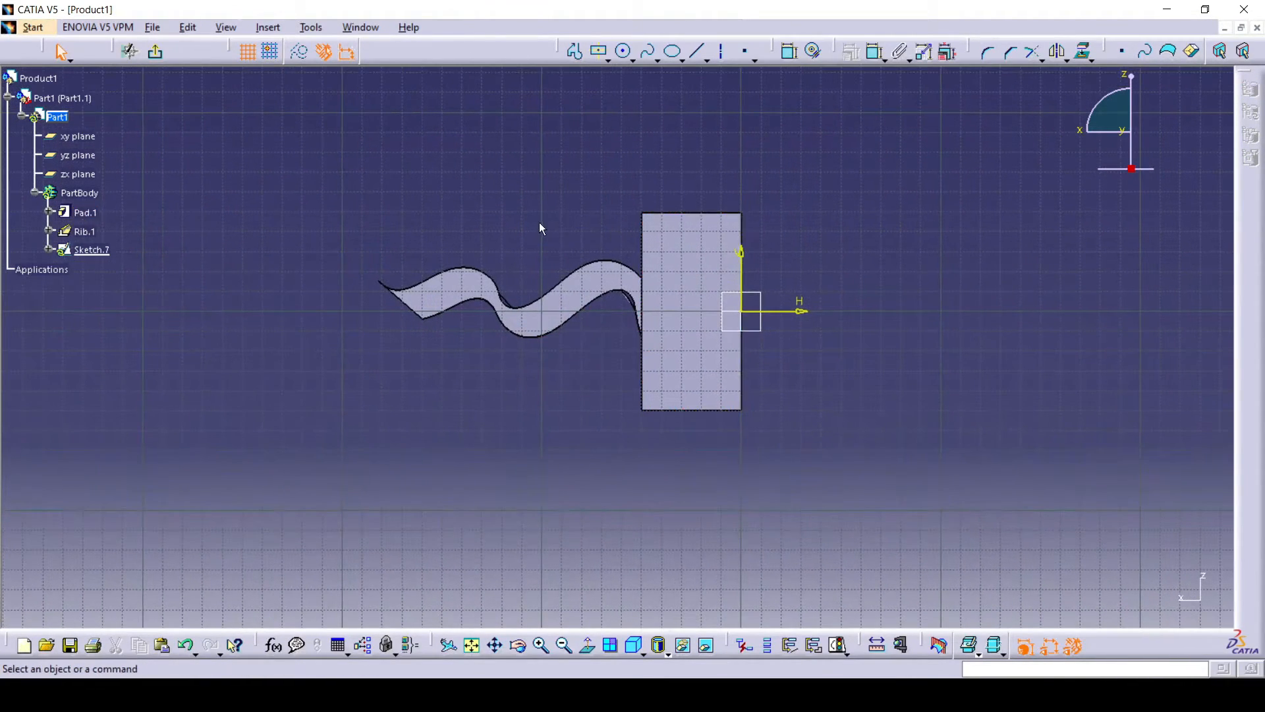
click(599, 51)
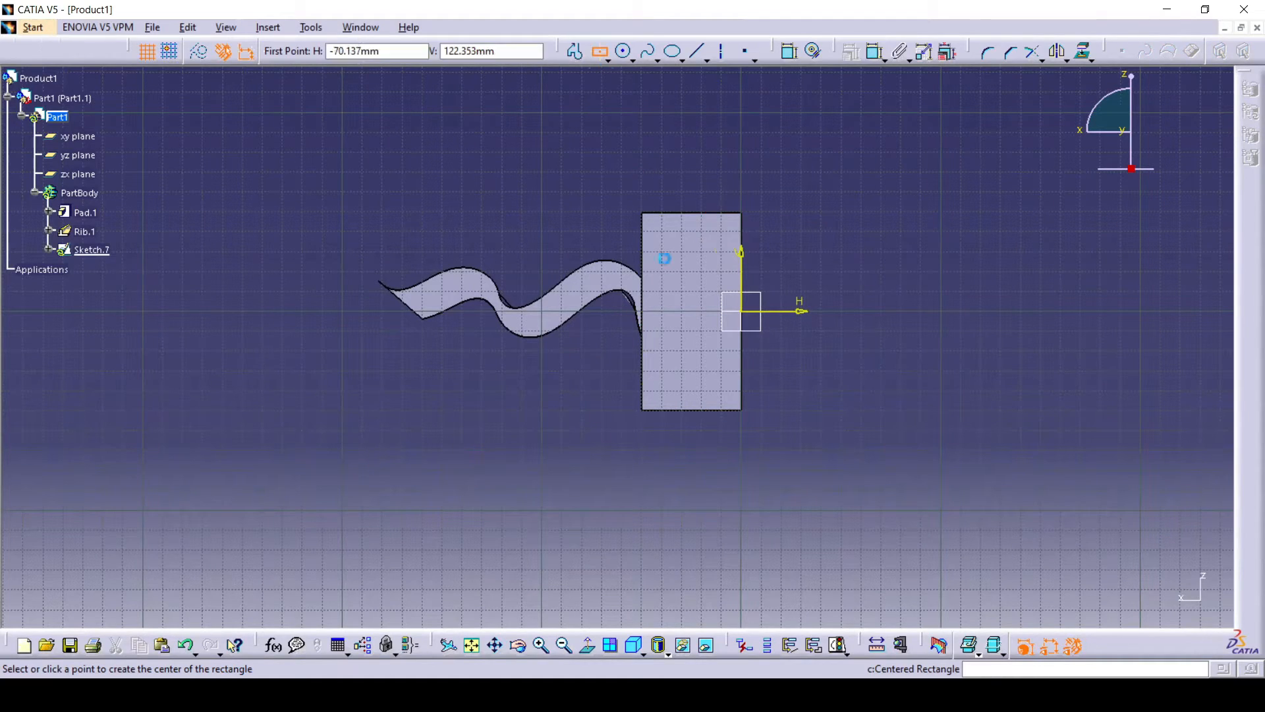
click(687, 388)
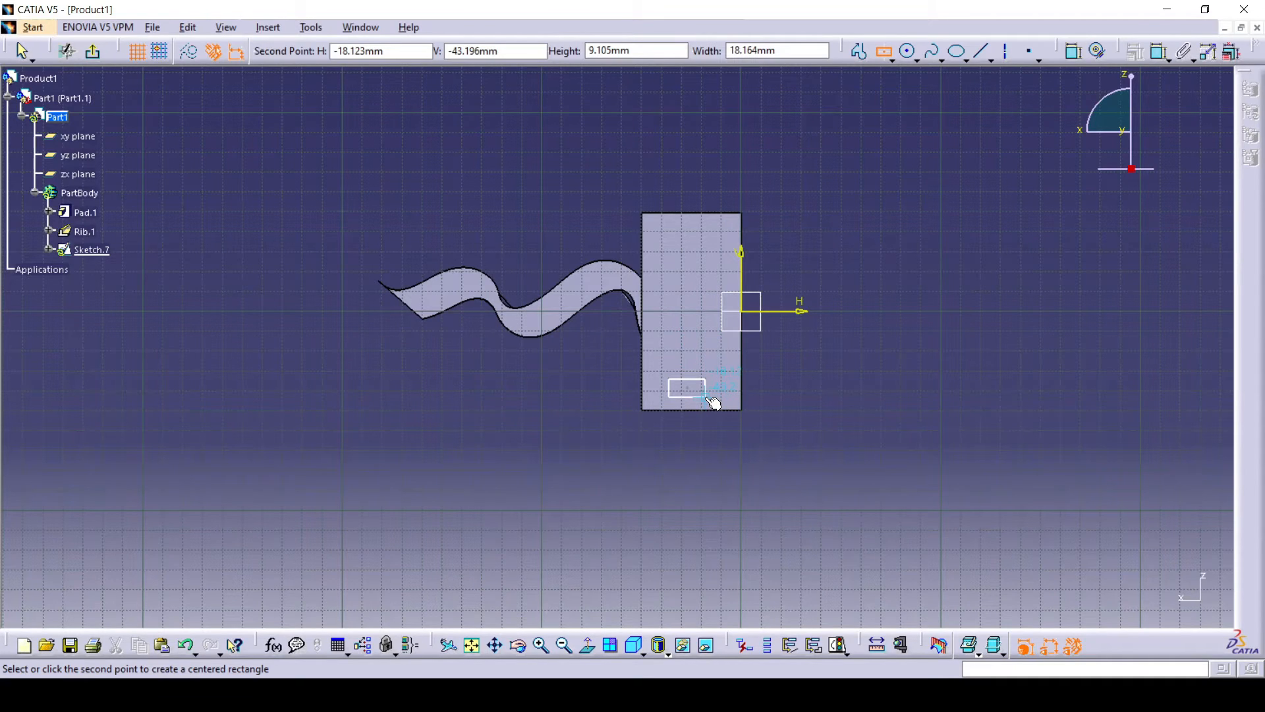
click(714, 399)
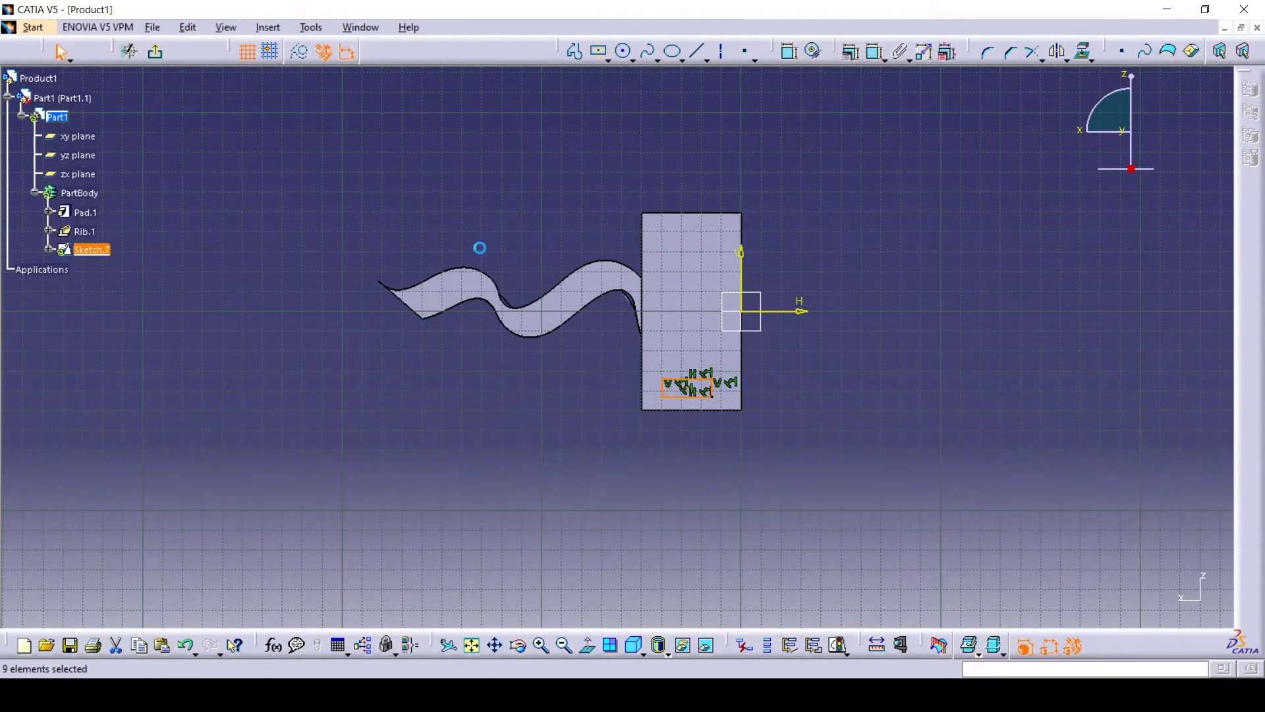
middle_drag(780, 386, 791, 287)
middle_drag(900, 369, 851, 379)
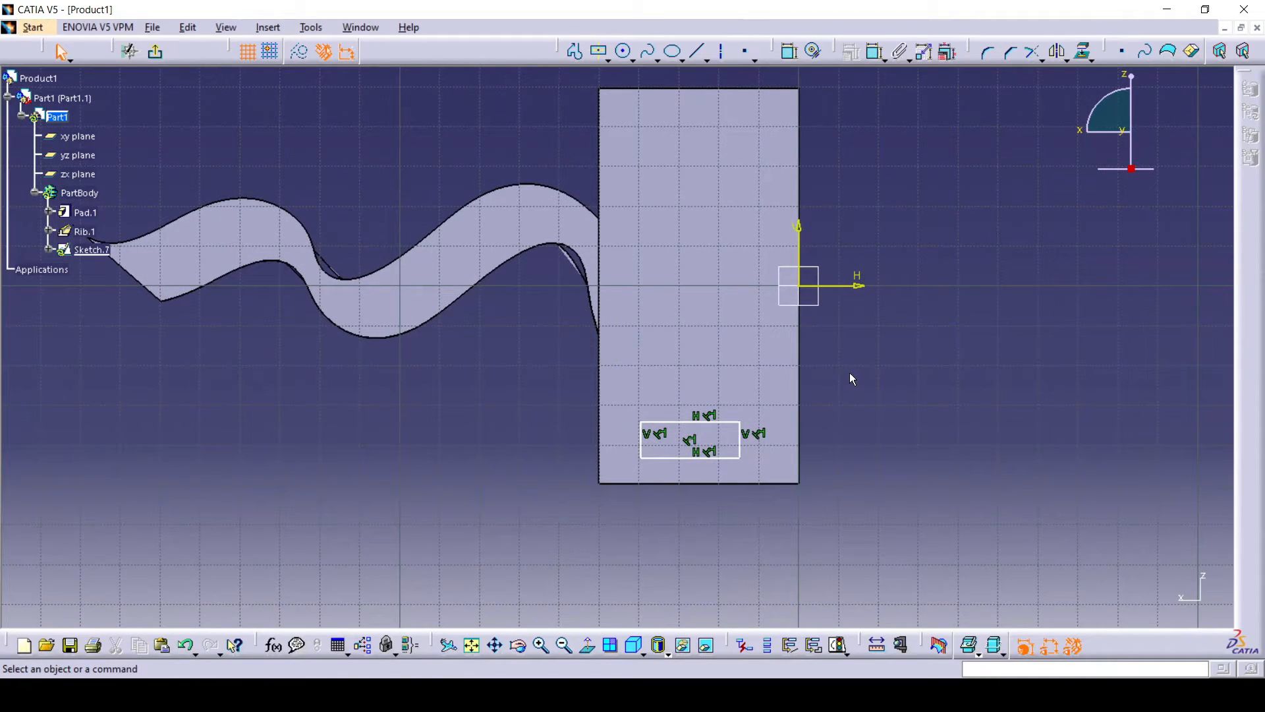
click(154, 51)
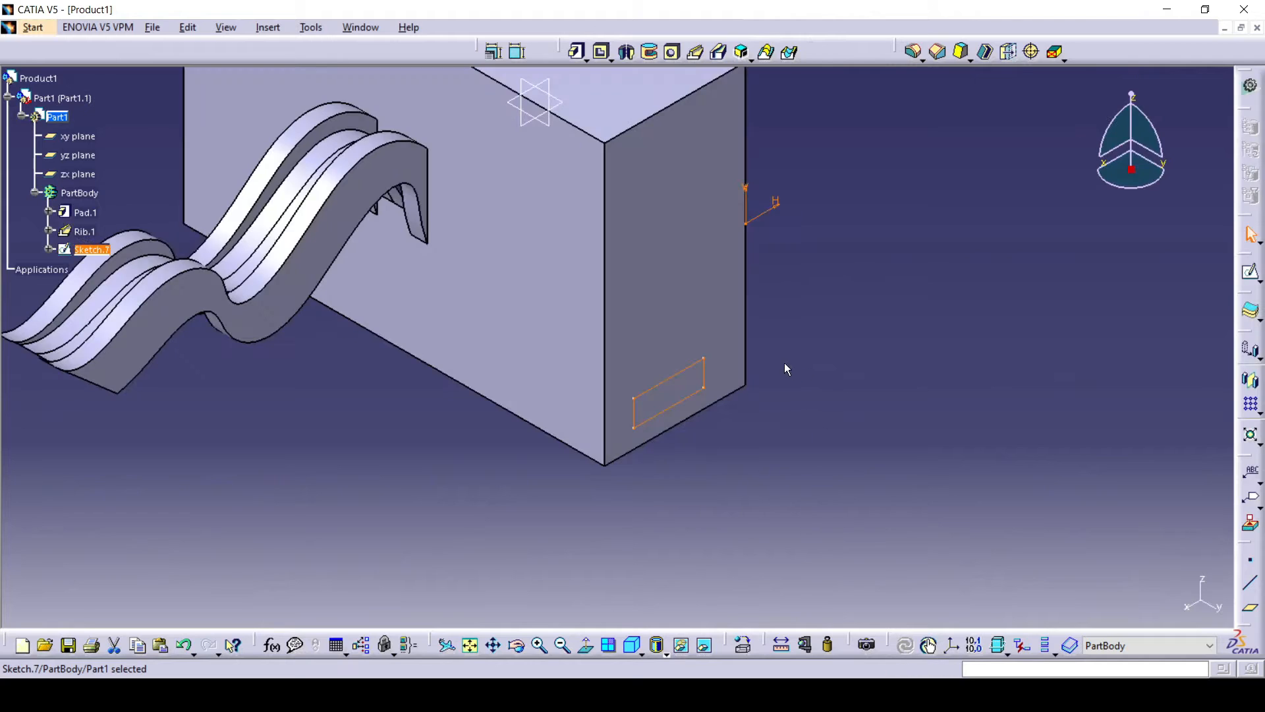
mouse_move(763, 364)
middle_down()
mouse_move(810, 404)
mouse_move(771, 367)
middle_up()
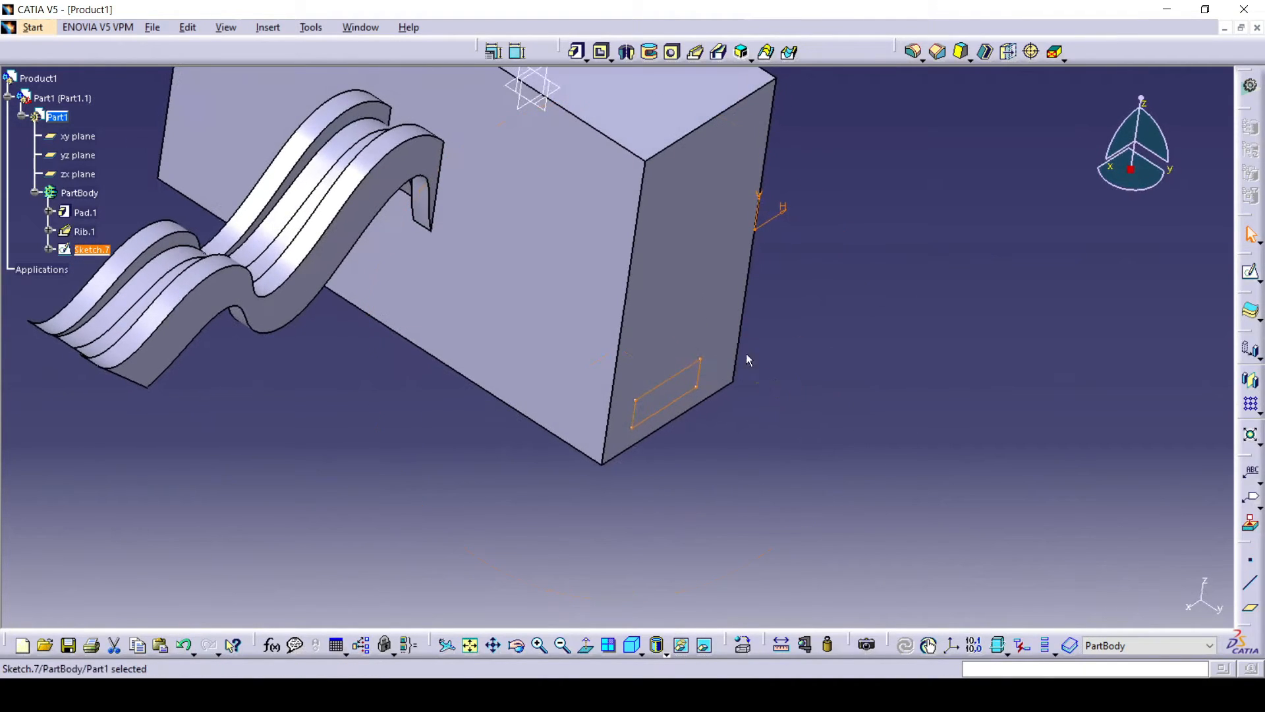
middle_drag(860, 268, 862, 292)
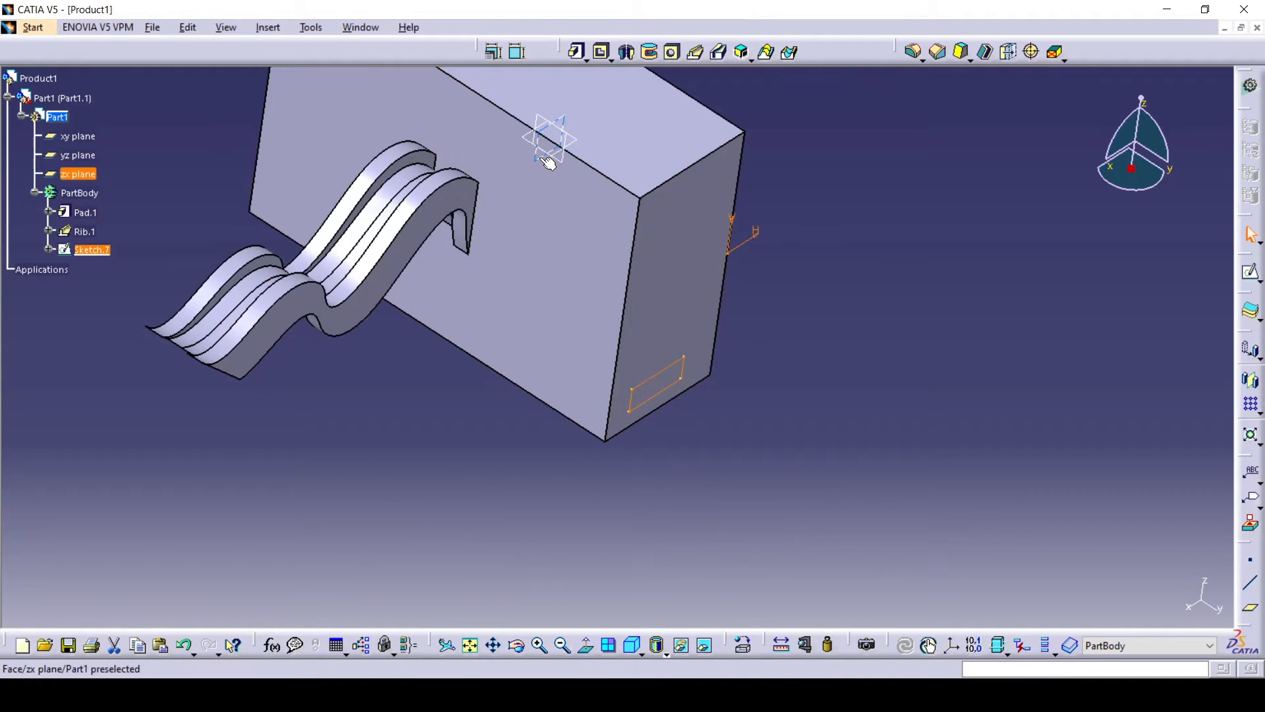
- Sketch an eight-point wavy spline on the yz plane, from the small rectangle across the block and past its opposite side, and exit the sketch
click(537, 121)
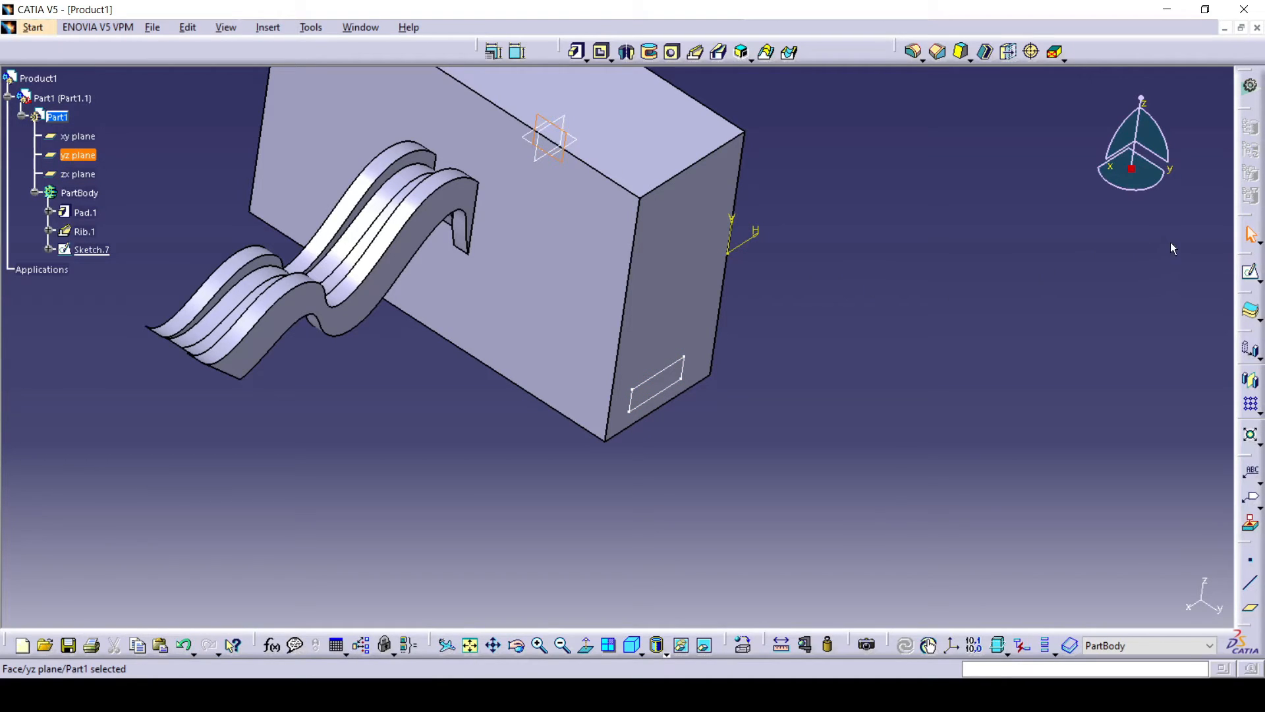
click(1243, 273)
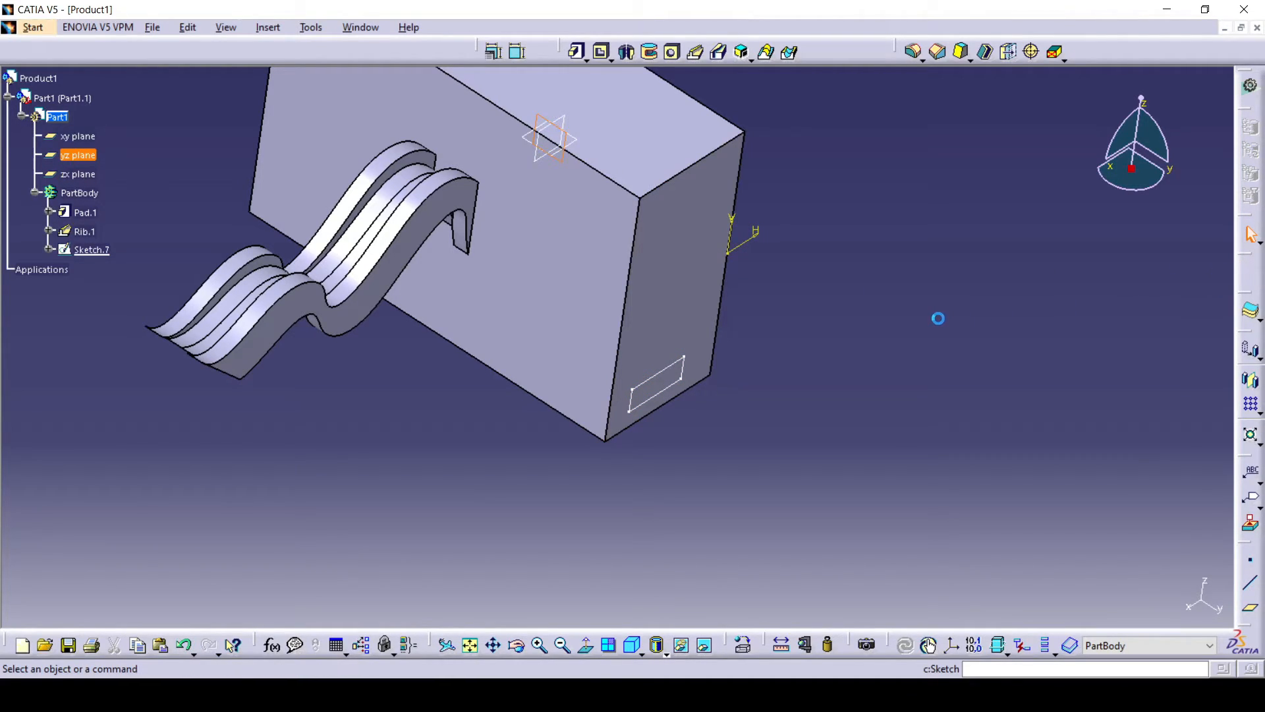
middle_drag(794, 239, 873, 336)
click(792, 239)
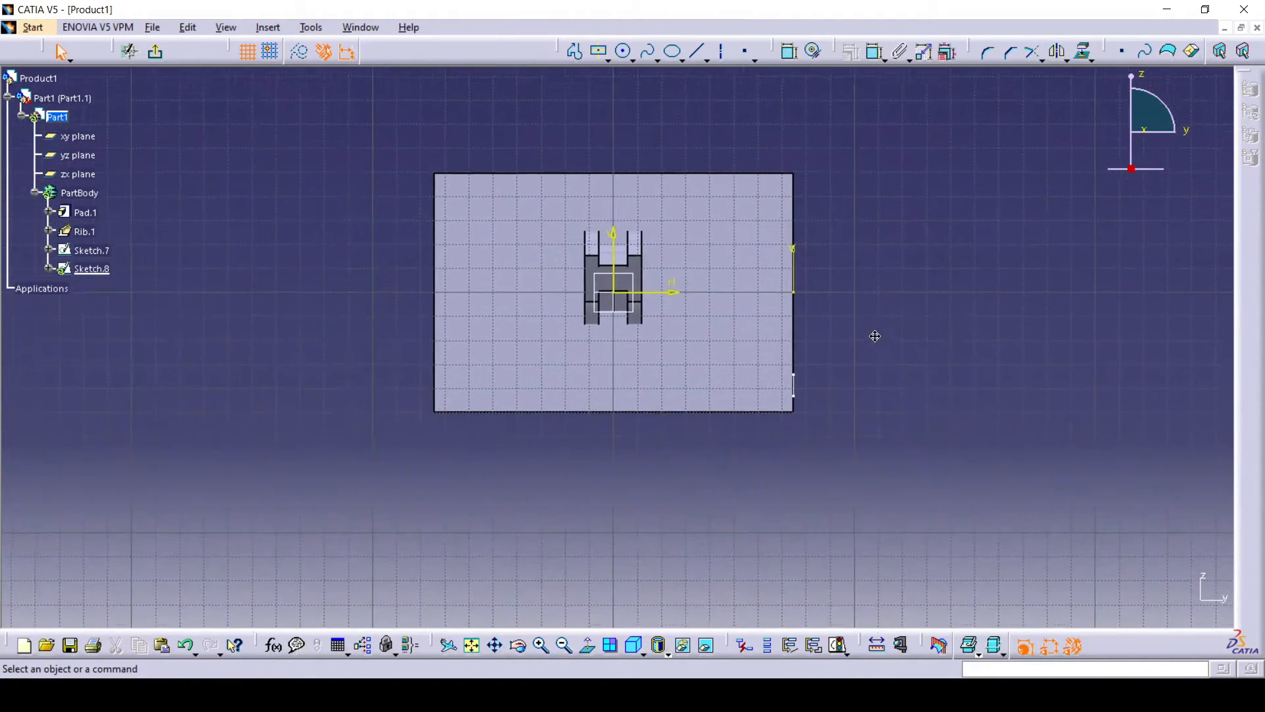
click(649, 54)
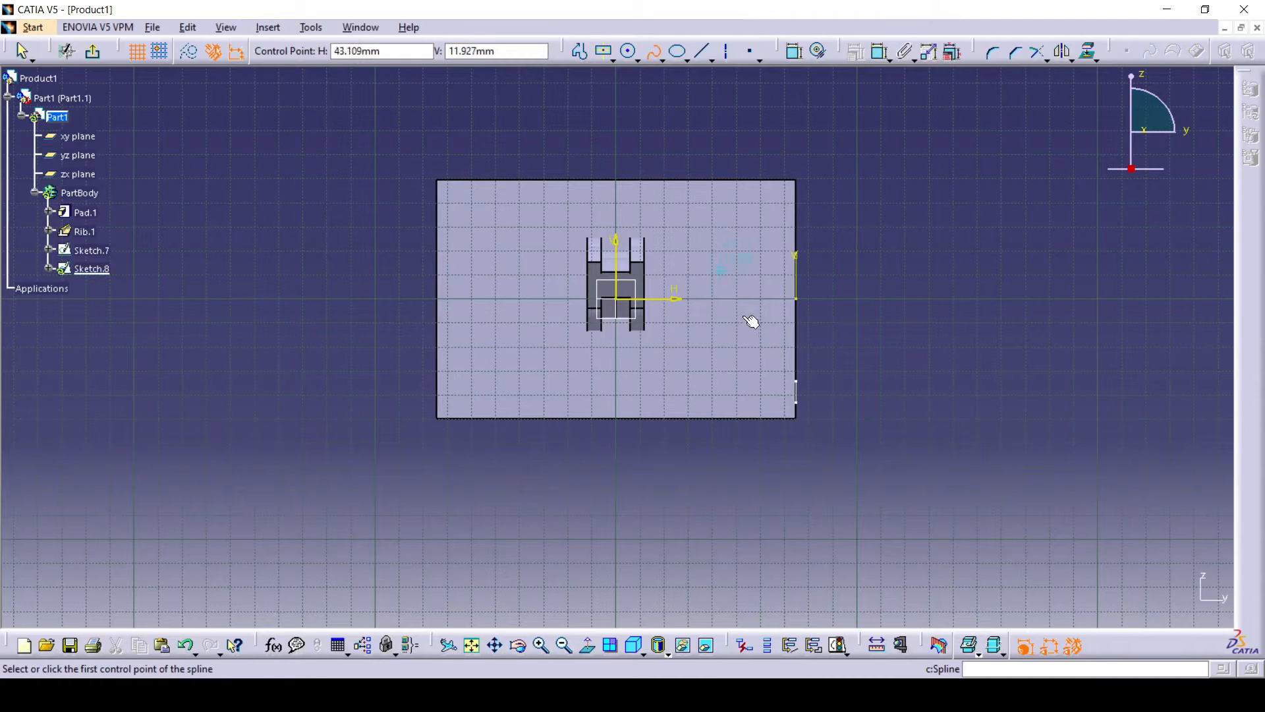
click(796, 390)
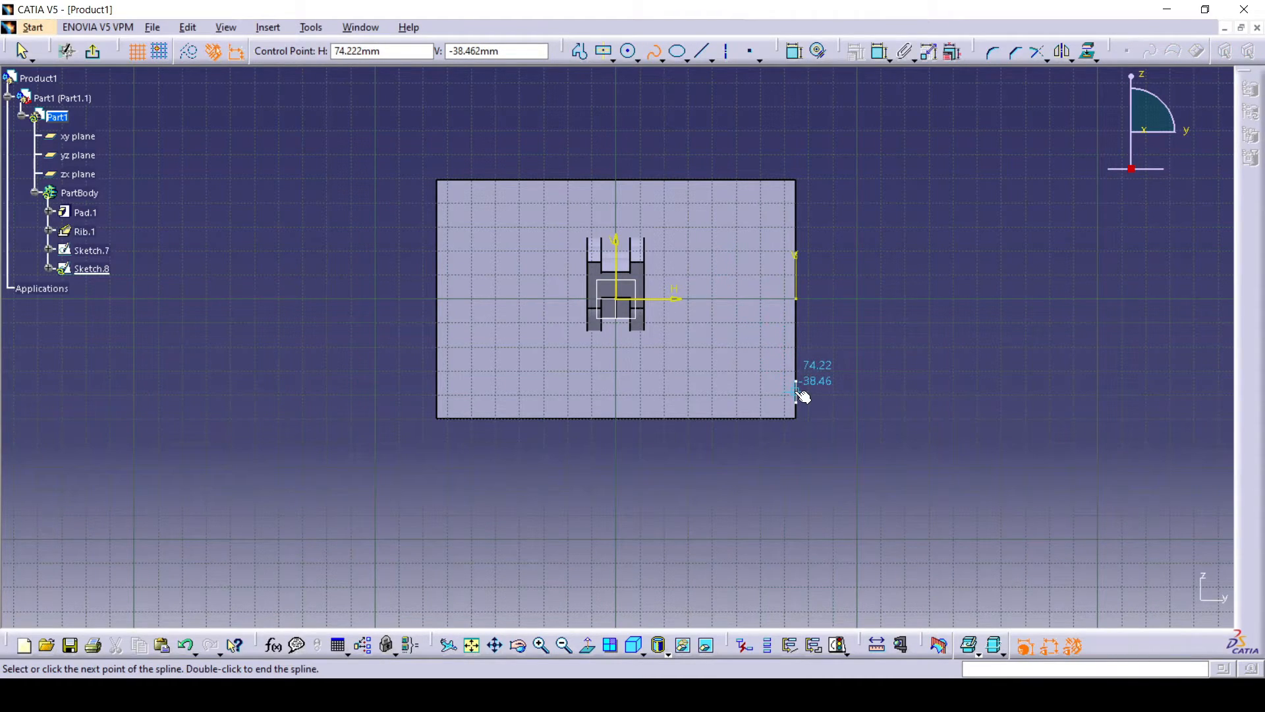
click(744, 374)
click(693, 382)
click(635, 374)
click(574, 382)
click(504, 367)
click(459, 374)
click(403, 374)
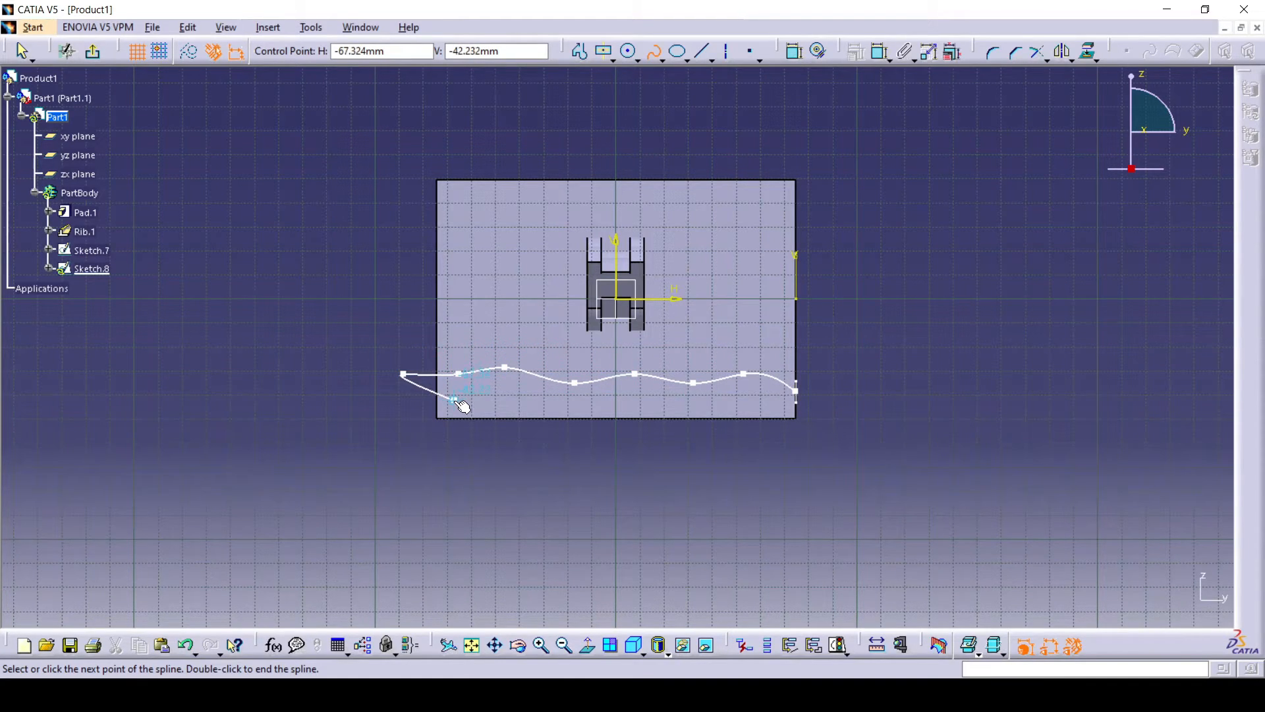
key(Escape)
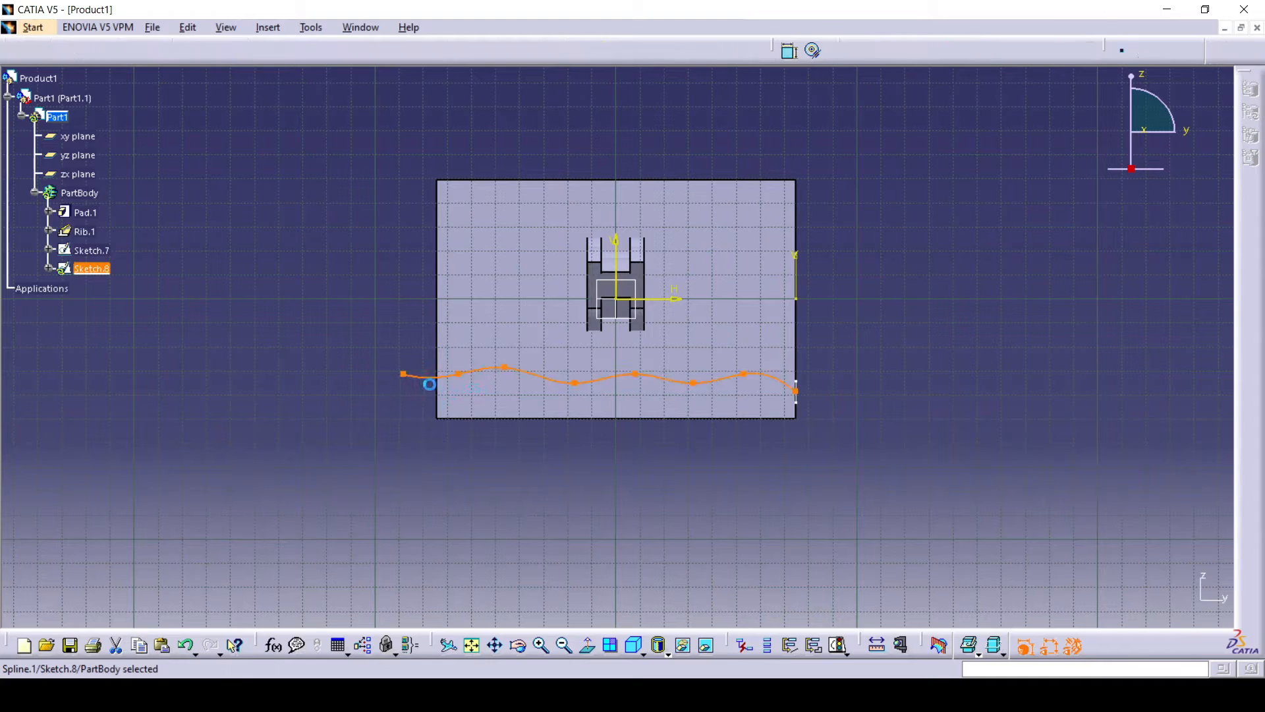
click(155, 52)
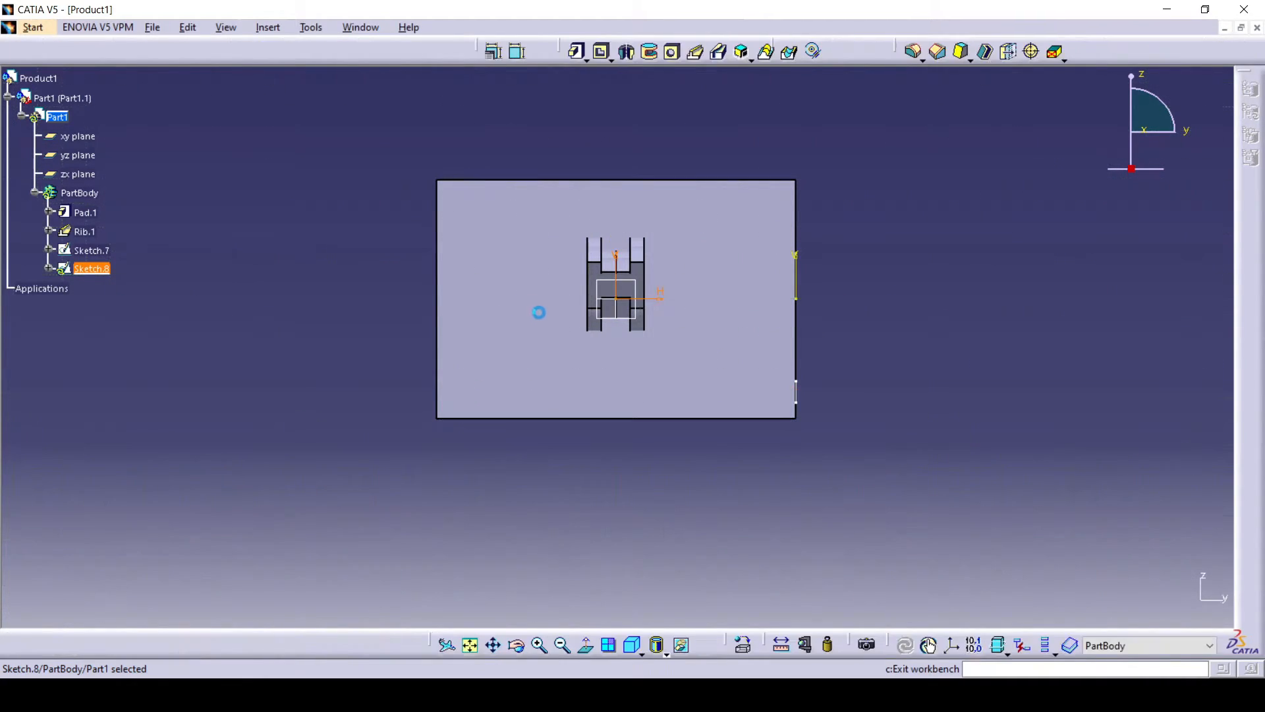
- Create a slot with the small rectangle as profile and the long wavy spline as center curve, then inspect the cut in the block
mouse_move(789, 466)
middle_down()
mouse_move(801, 466)
mouse_move(807, 413)
middle_up()
click(805, 413)
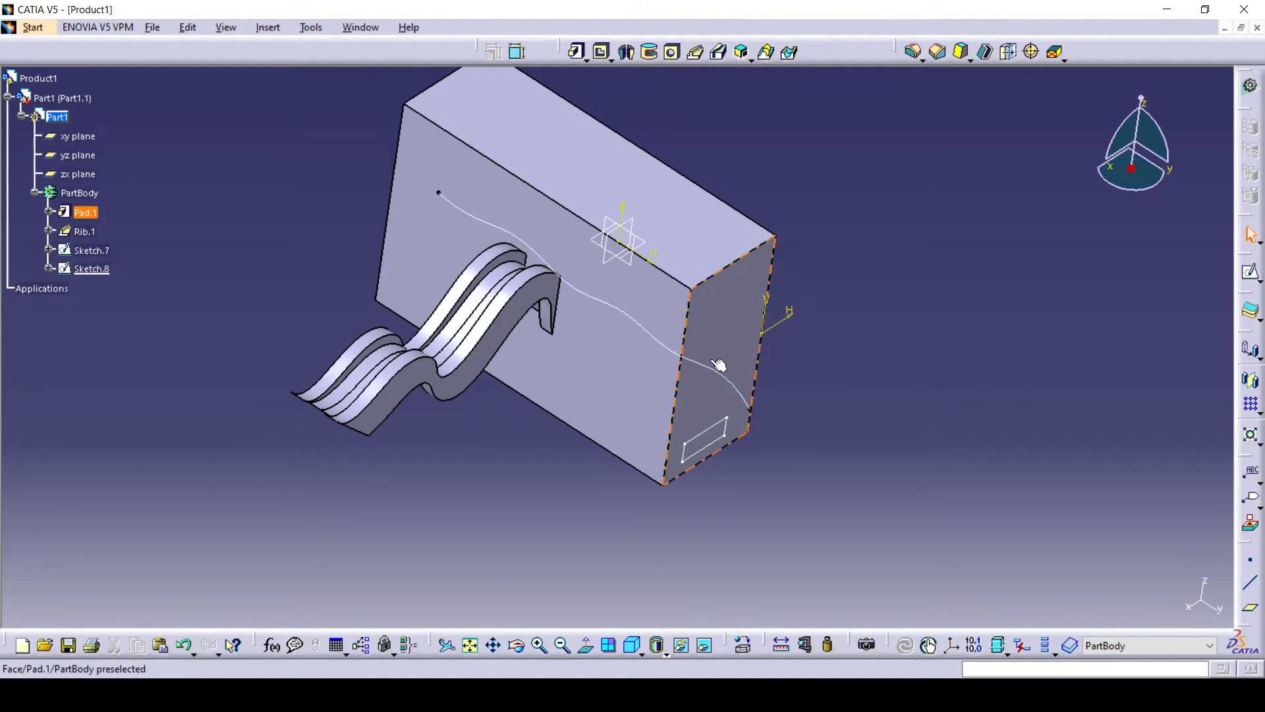
click(720, 58)
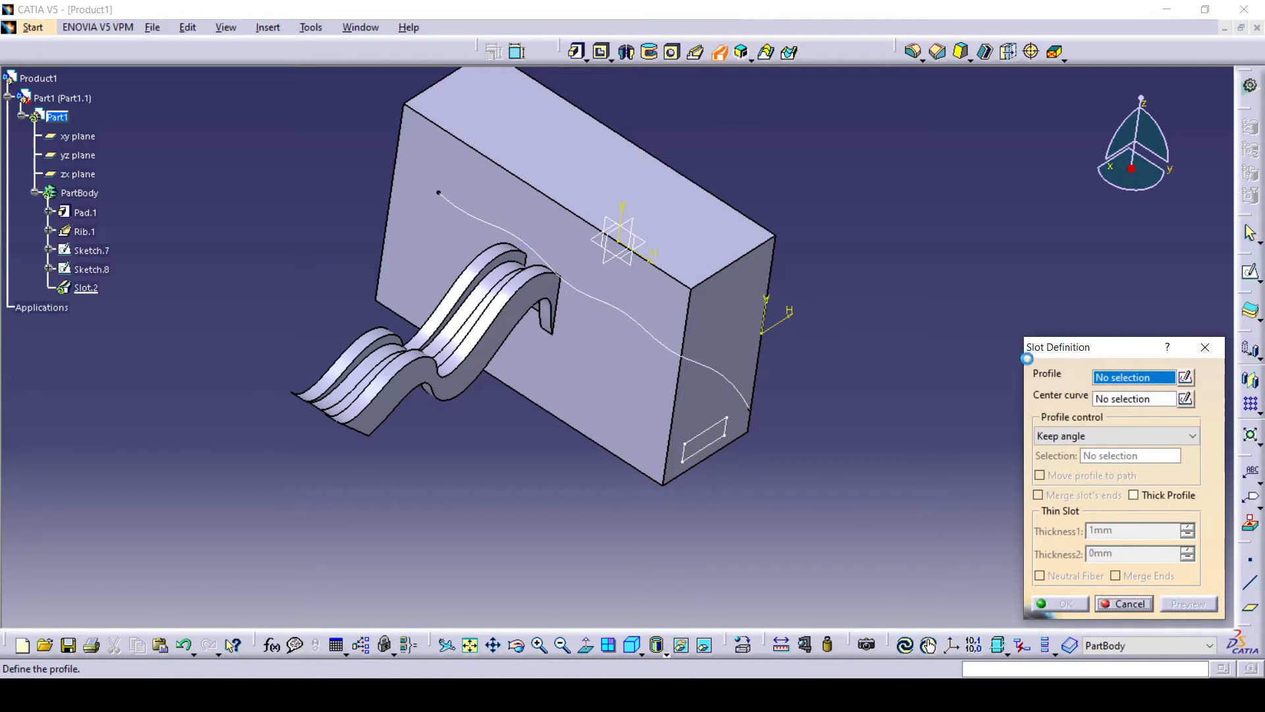
click(725, 421)
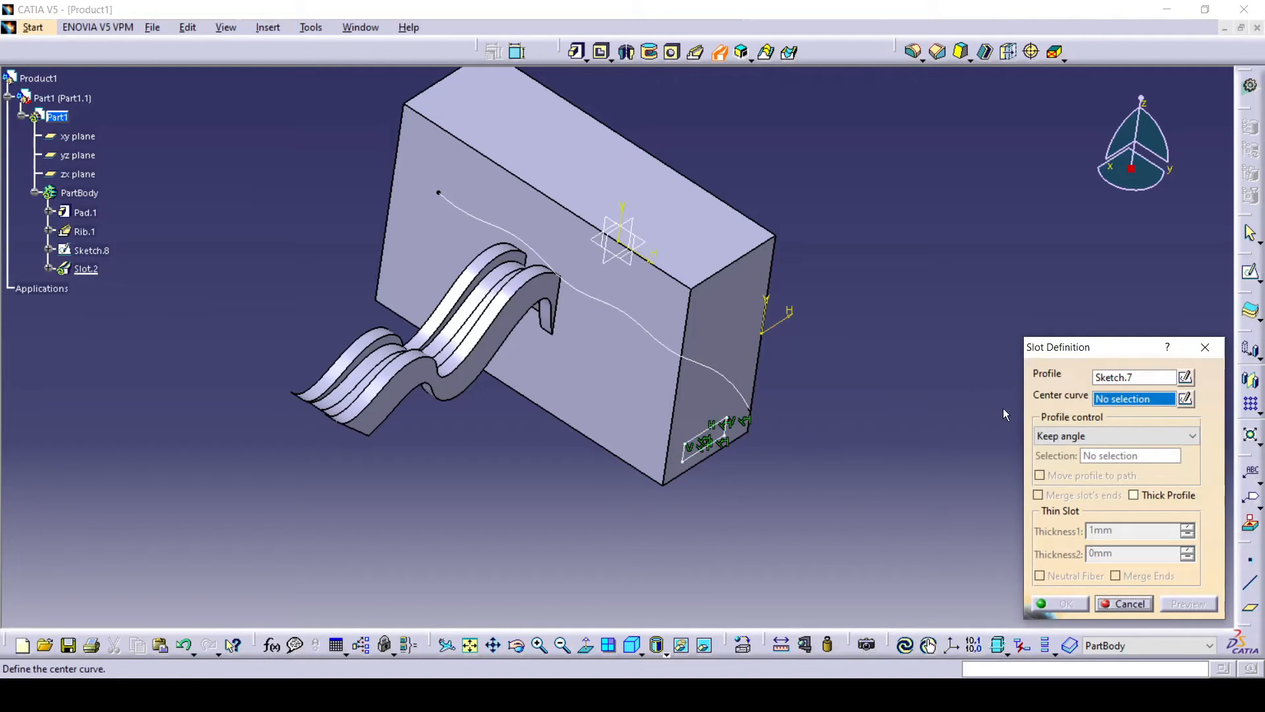
click(742, 388)
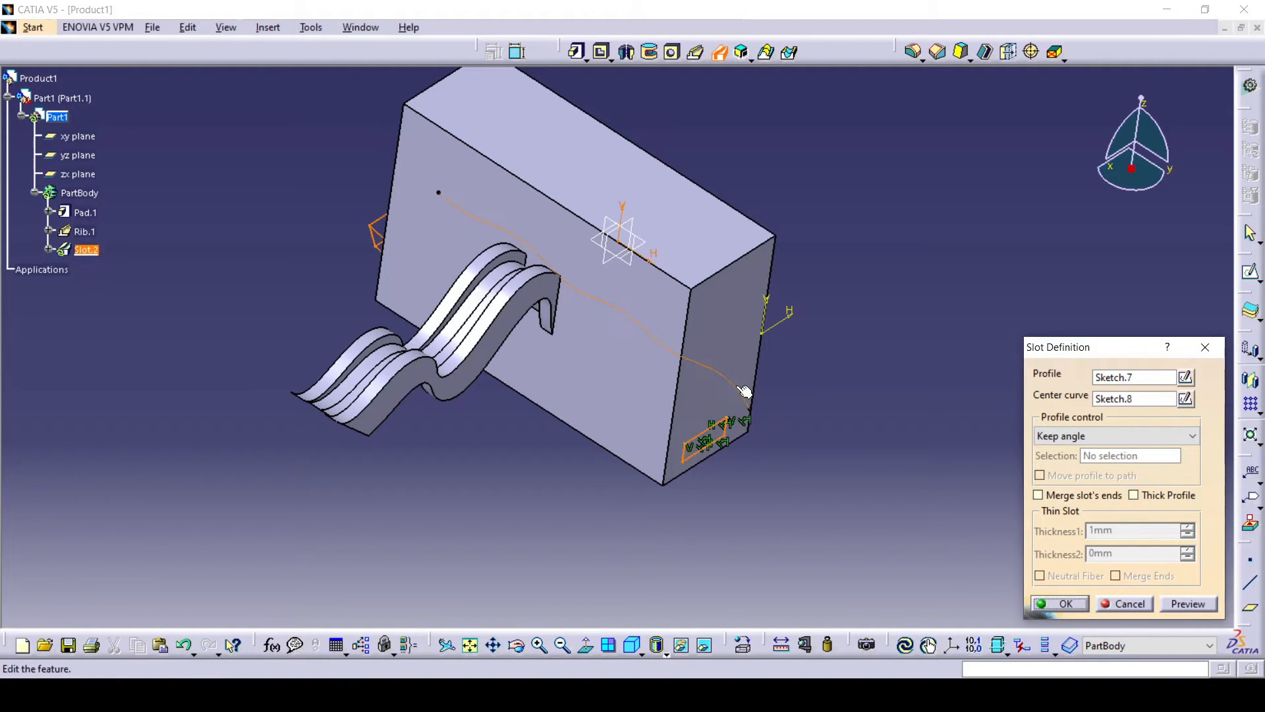
click(1188, 603)
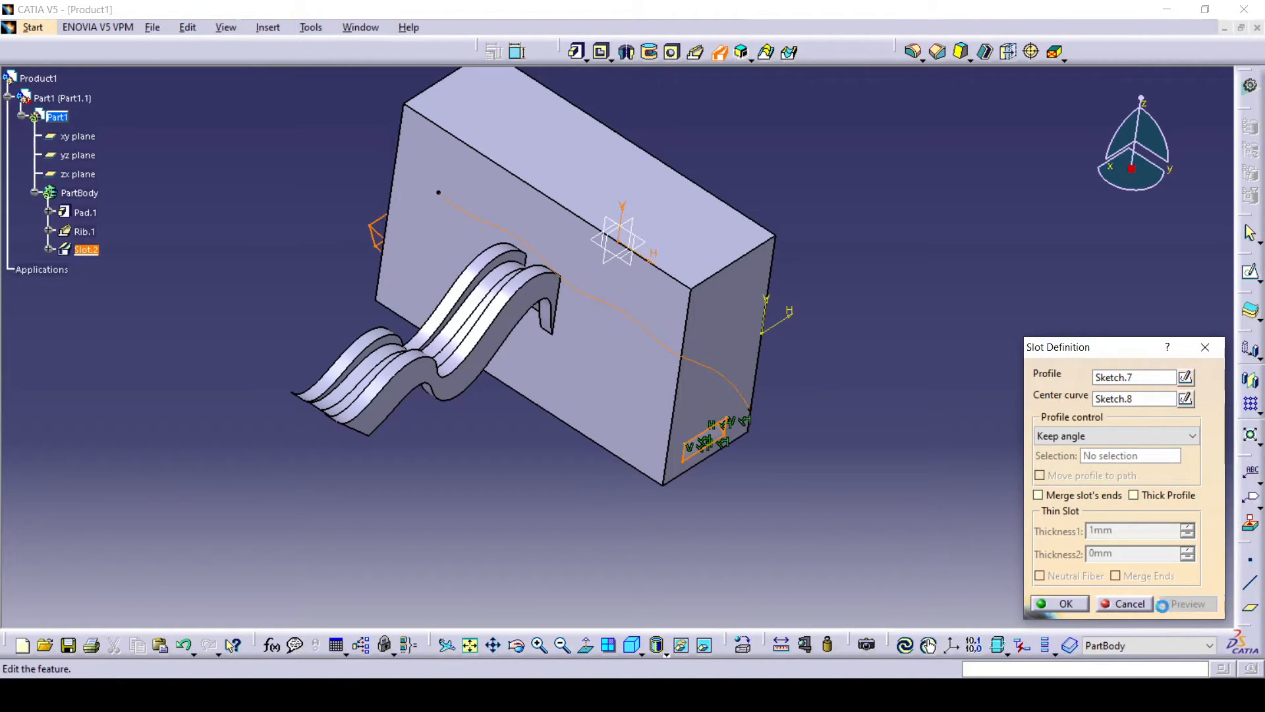
click(1059, 603)
middle_drag(752, 445, 677, 343)
middle_drag(418, 367, 926, 303)
middle_drag(717, 445, 746, 371)
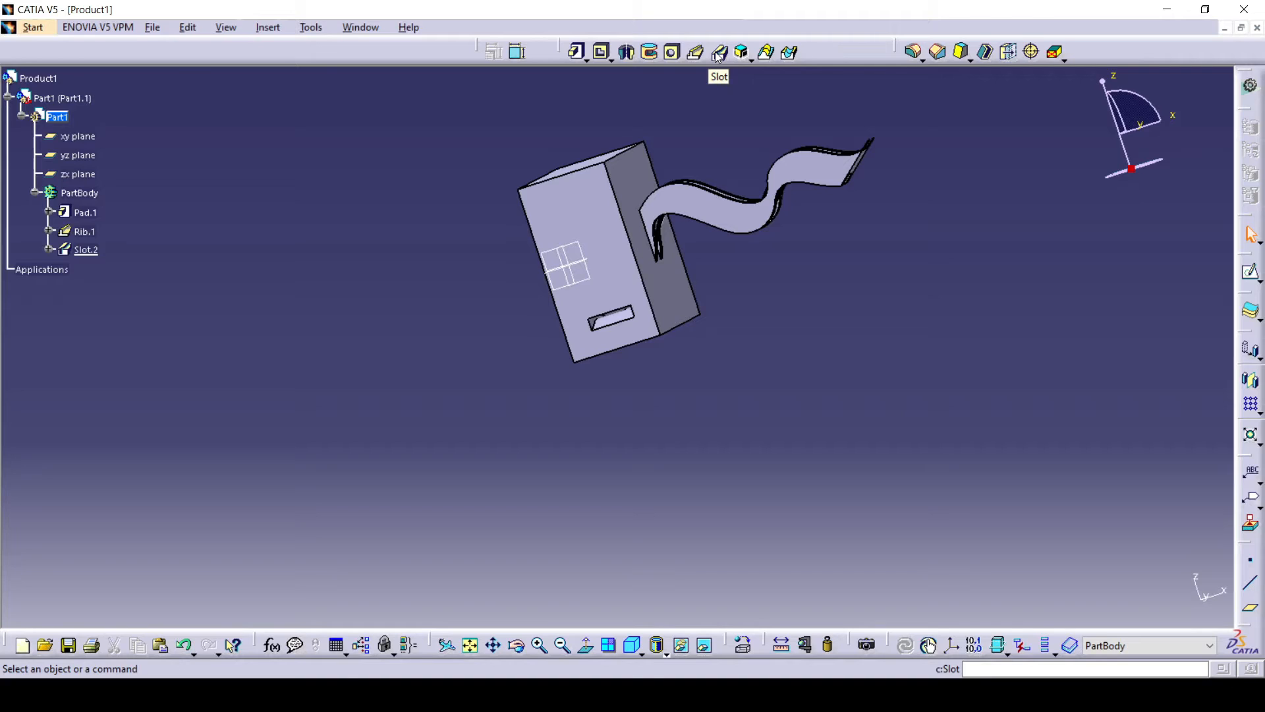
- Shift the dress-up features toolbar closer to the sketch-based features toolbar
middle_drag(791, 291, 767, 402)
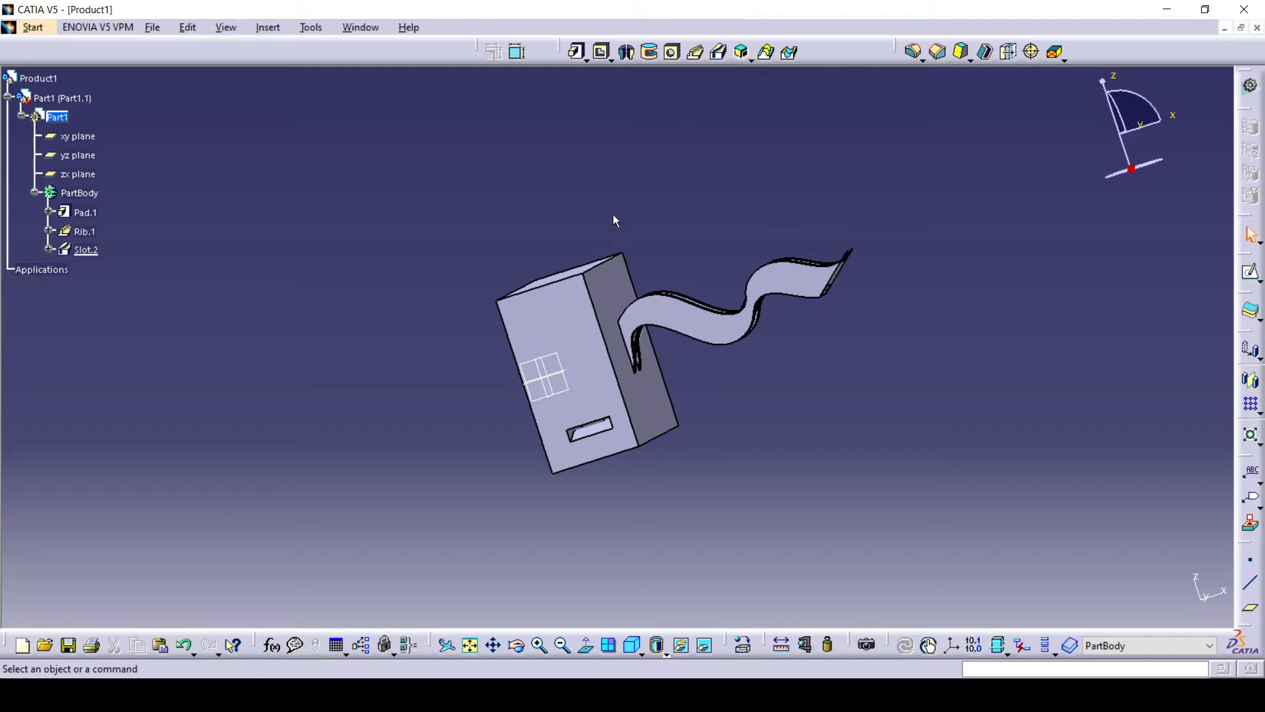
middle_drag(468, 273, 486, 291)
middle_click(488, 290)
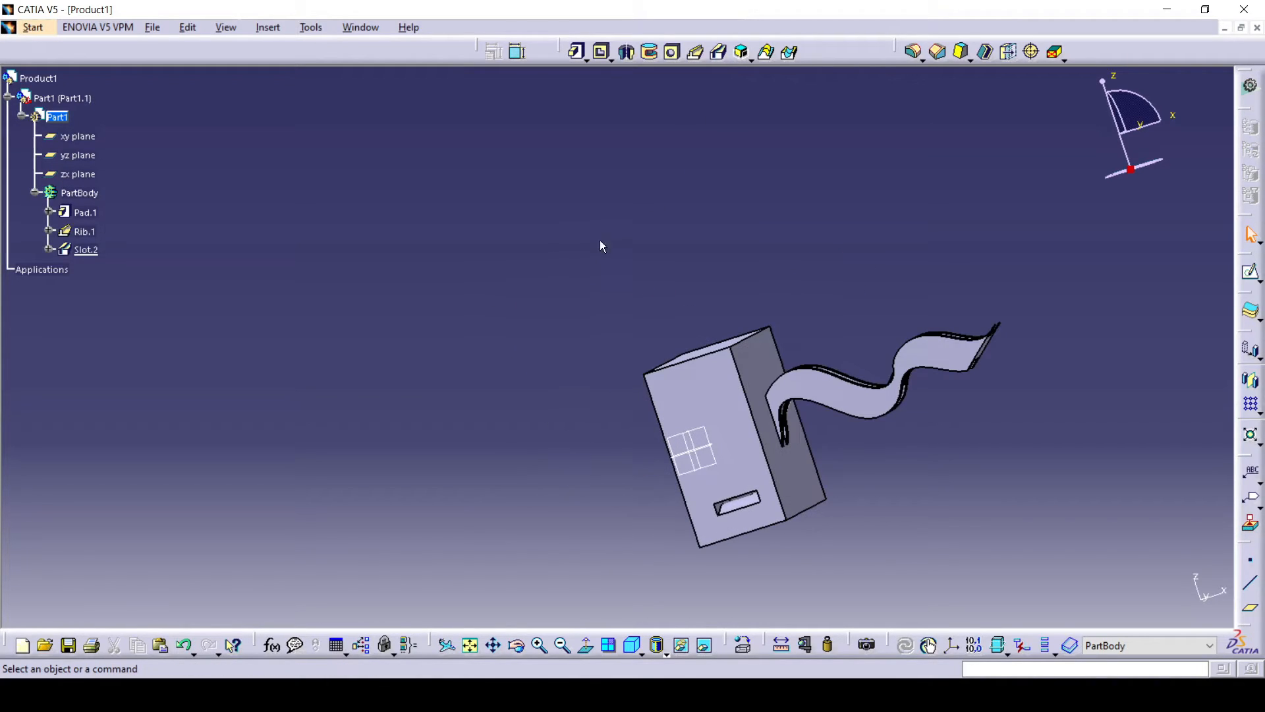
drag(895, 51, 866, 51)
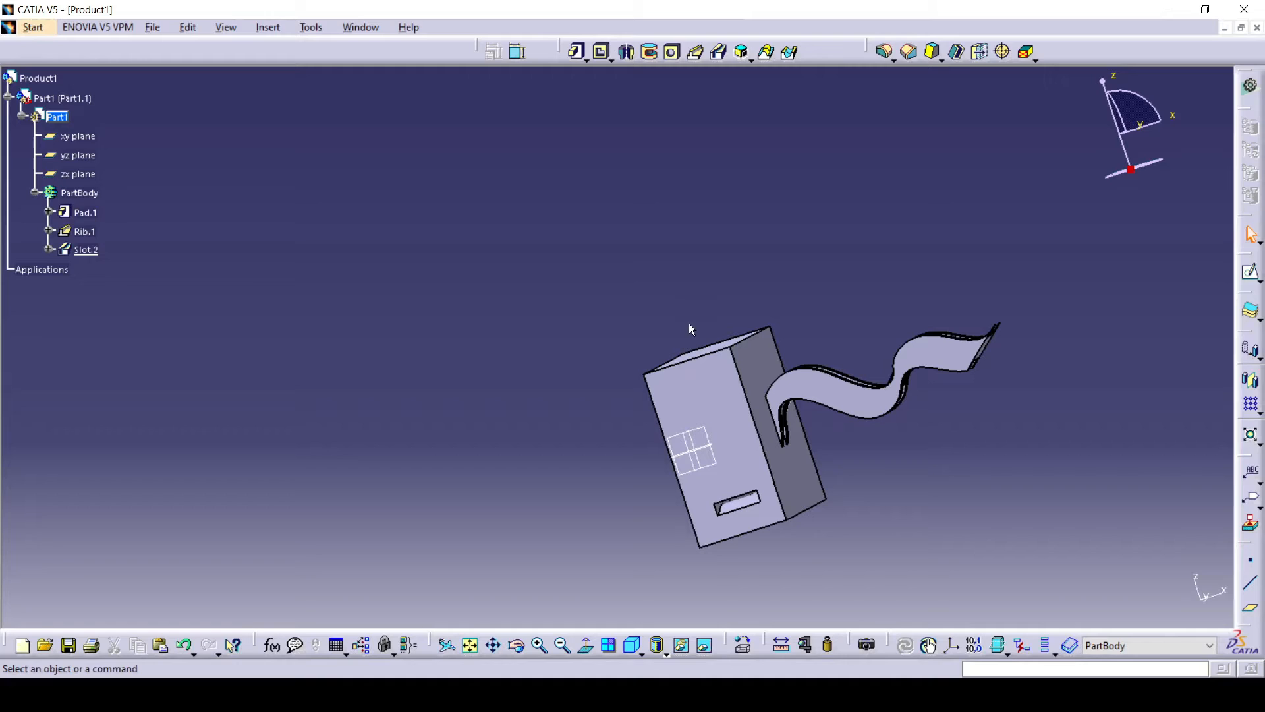
middle_drag(649, 357, 571, 279)
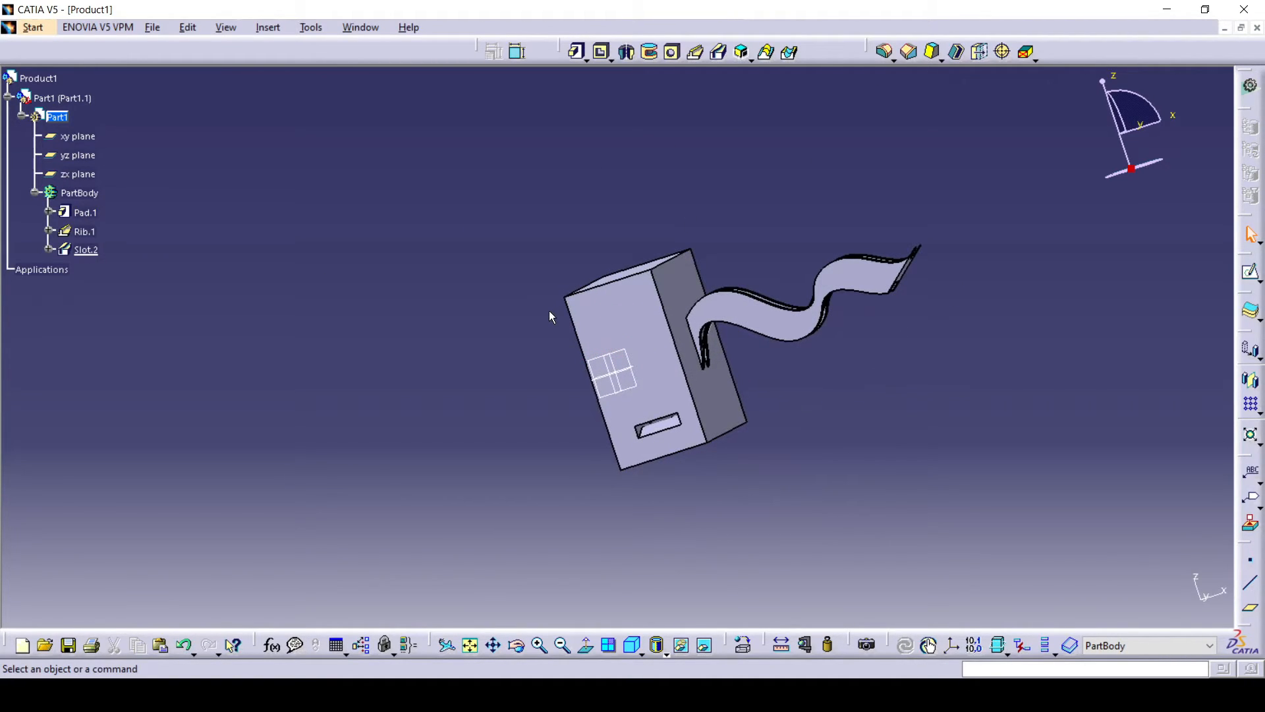
- Delete the slot and the rib from the part body, including their aggregated elements
click(96, 252)
right_click(86, 250)
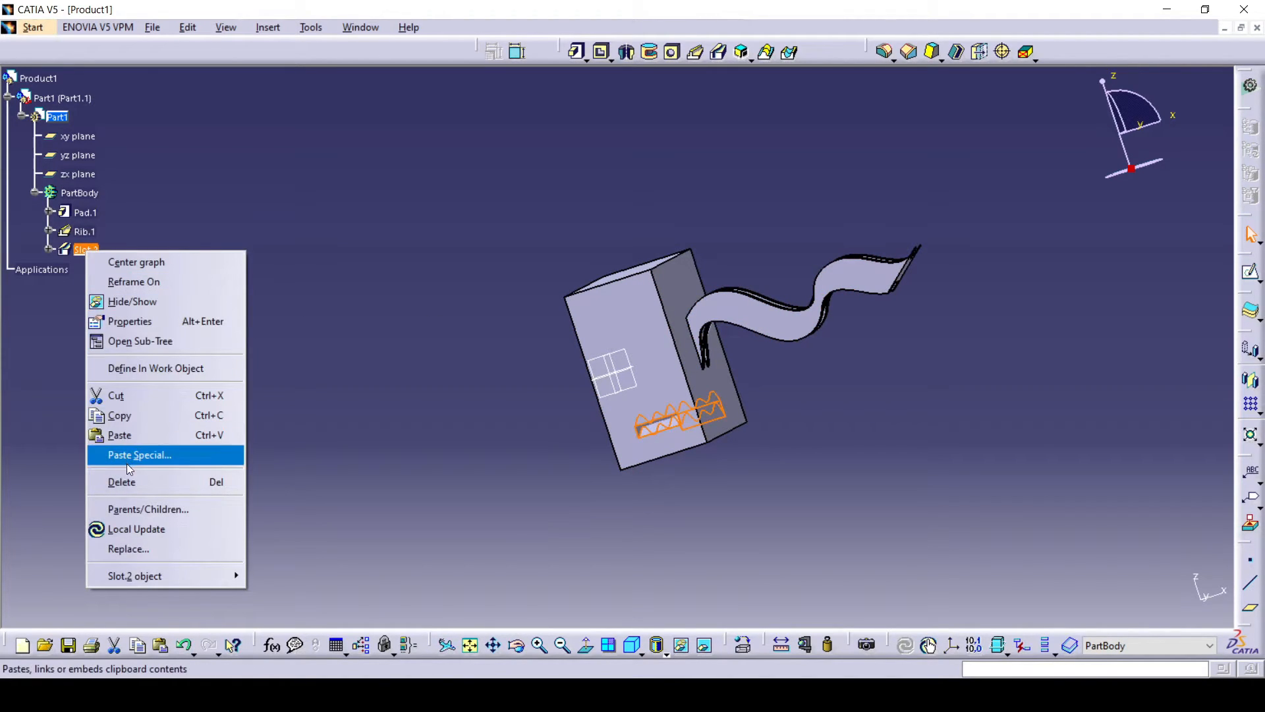
click(198, 482)
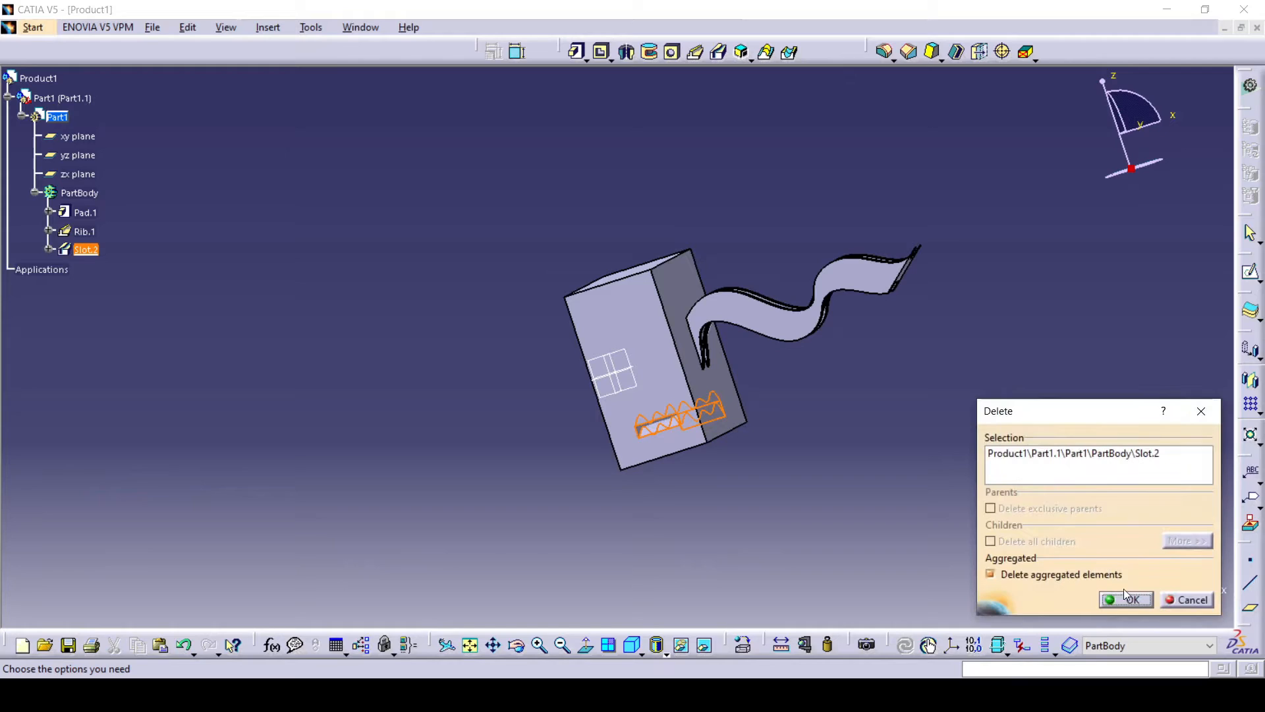
click(1131, 599)
click(92, 231)
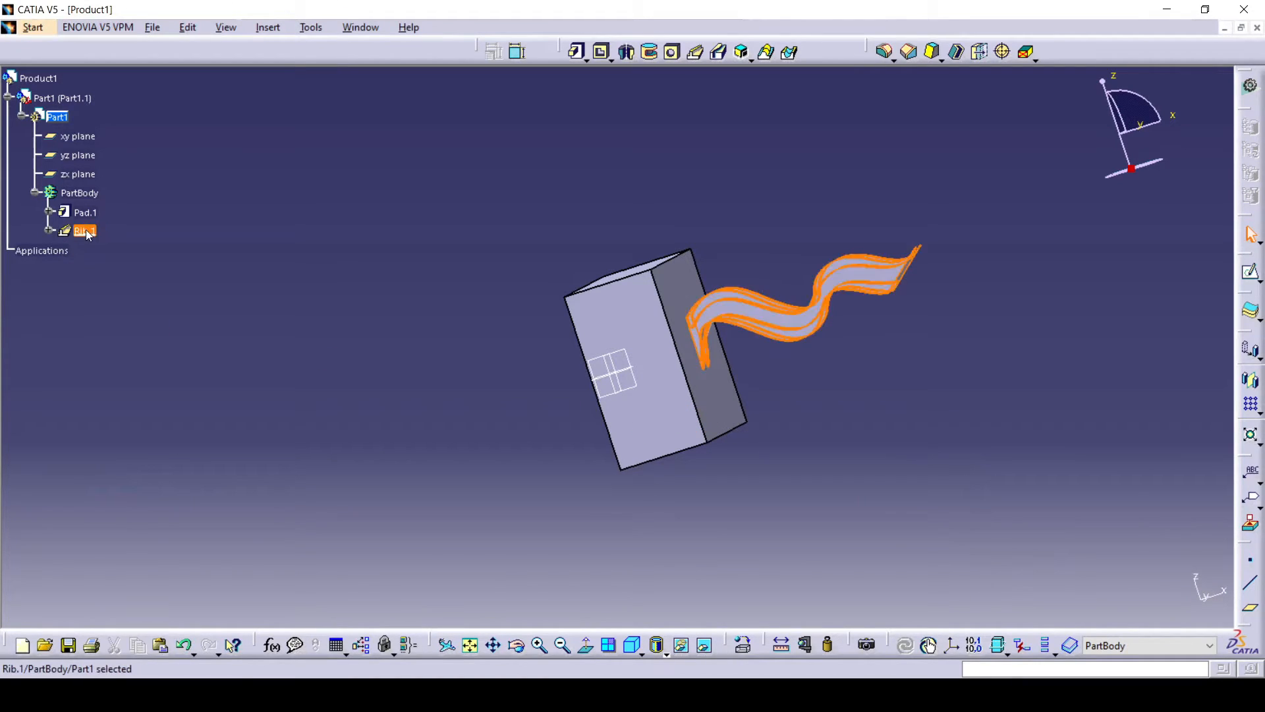
right_click(92, 231)
click(125, 462)
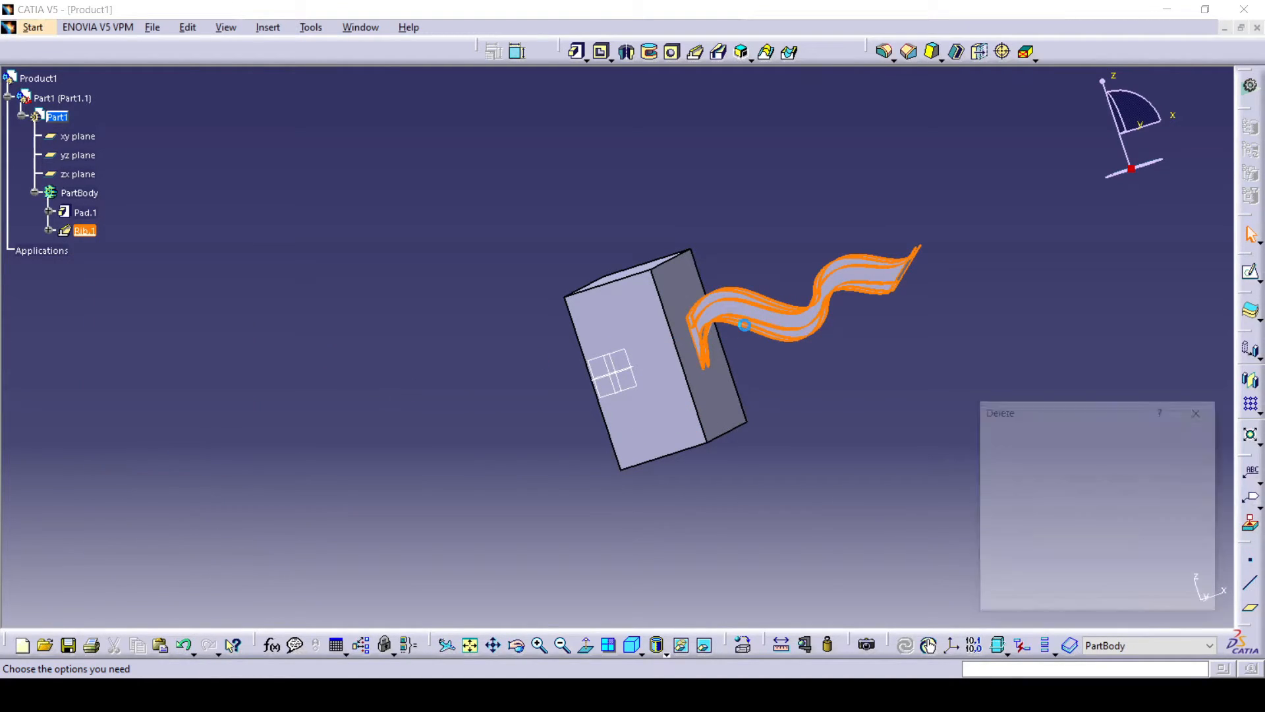
click(1132, 598)
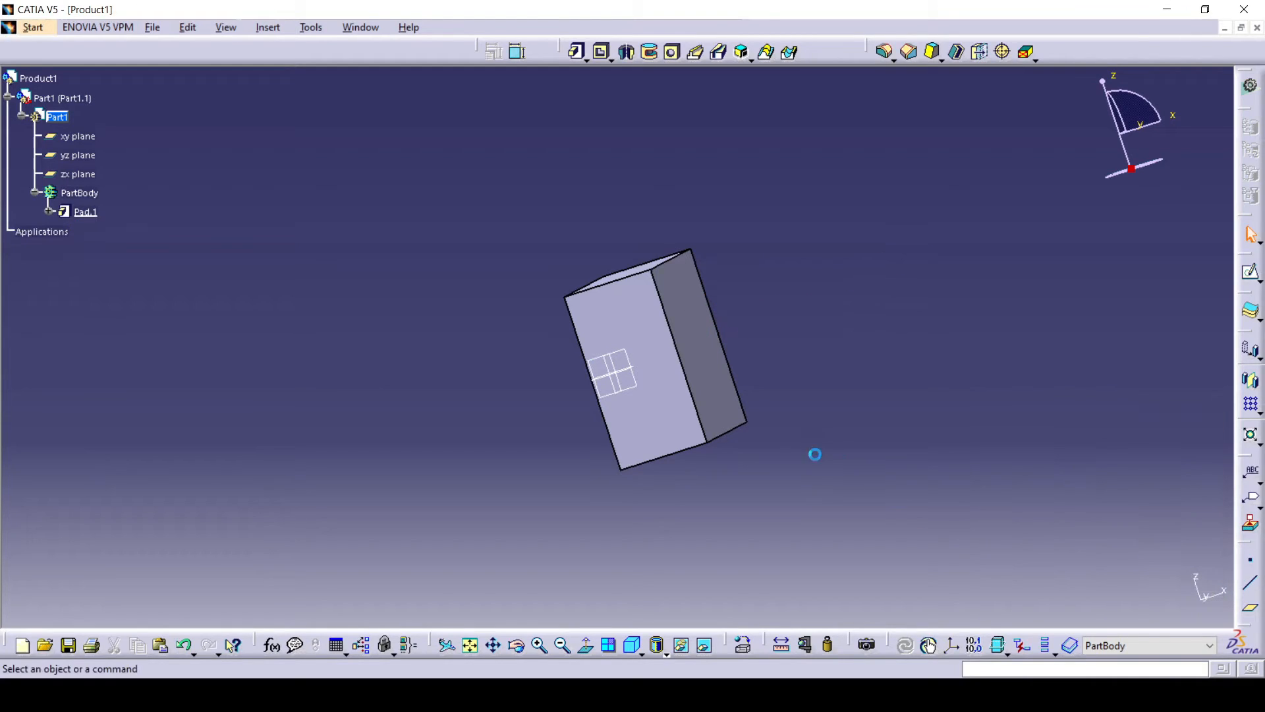
- Fillet the short edge between the block's top face and narrow side face with a 5 mm radius and tangency selection
click(632, 648)
middle_drag(999, 432, 750, 240)
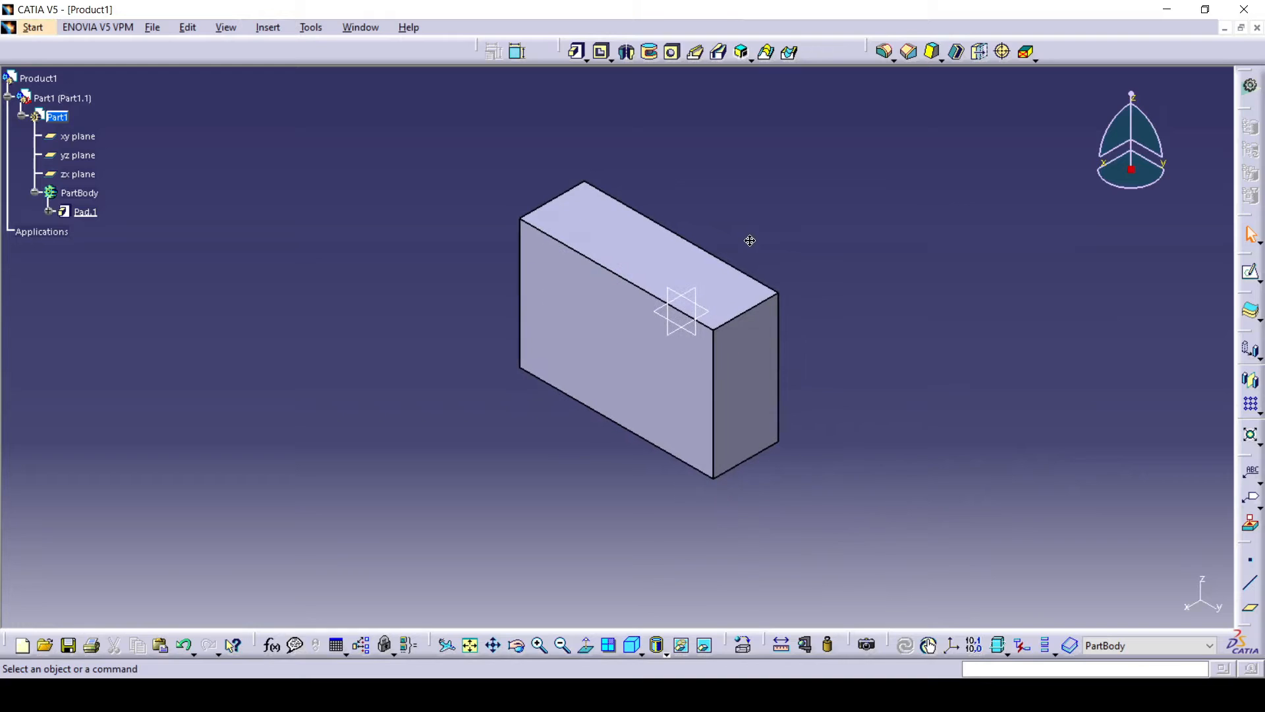
click(885, 52)
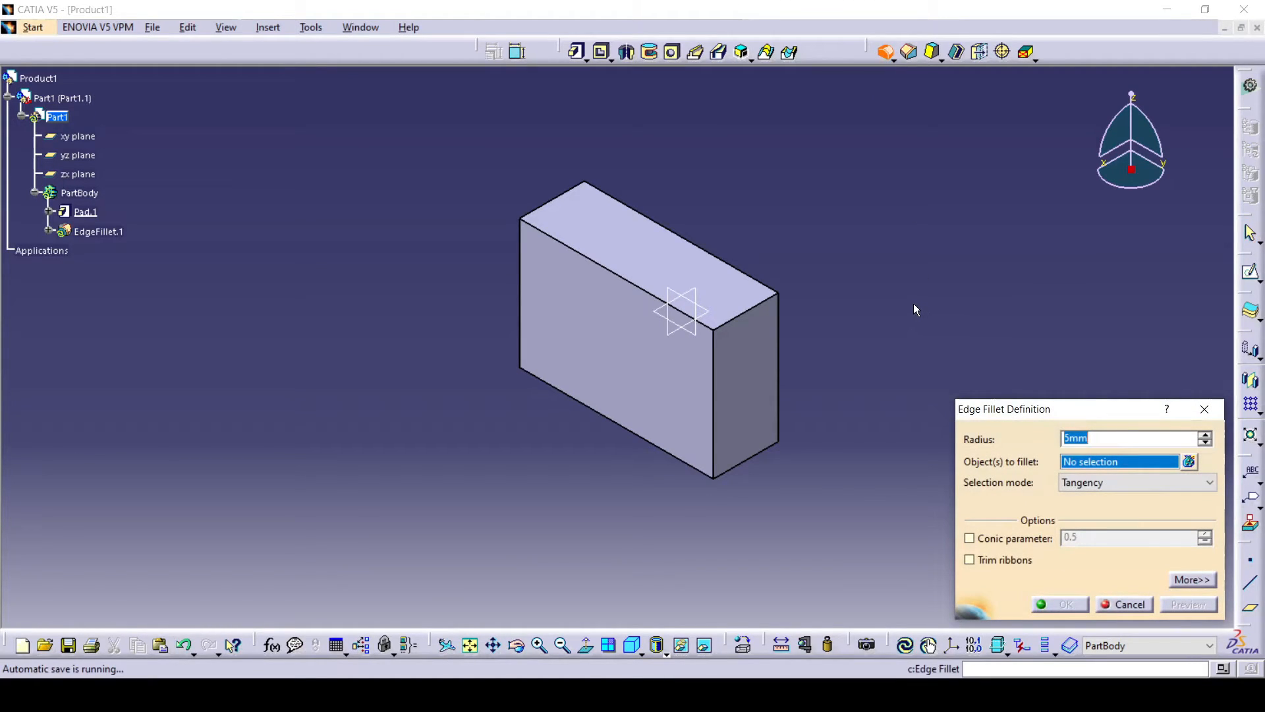
click(761, 312)
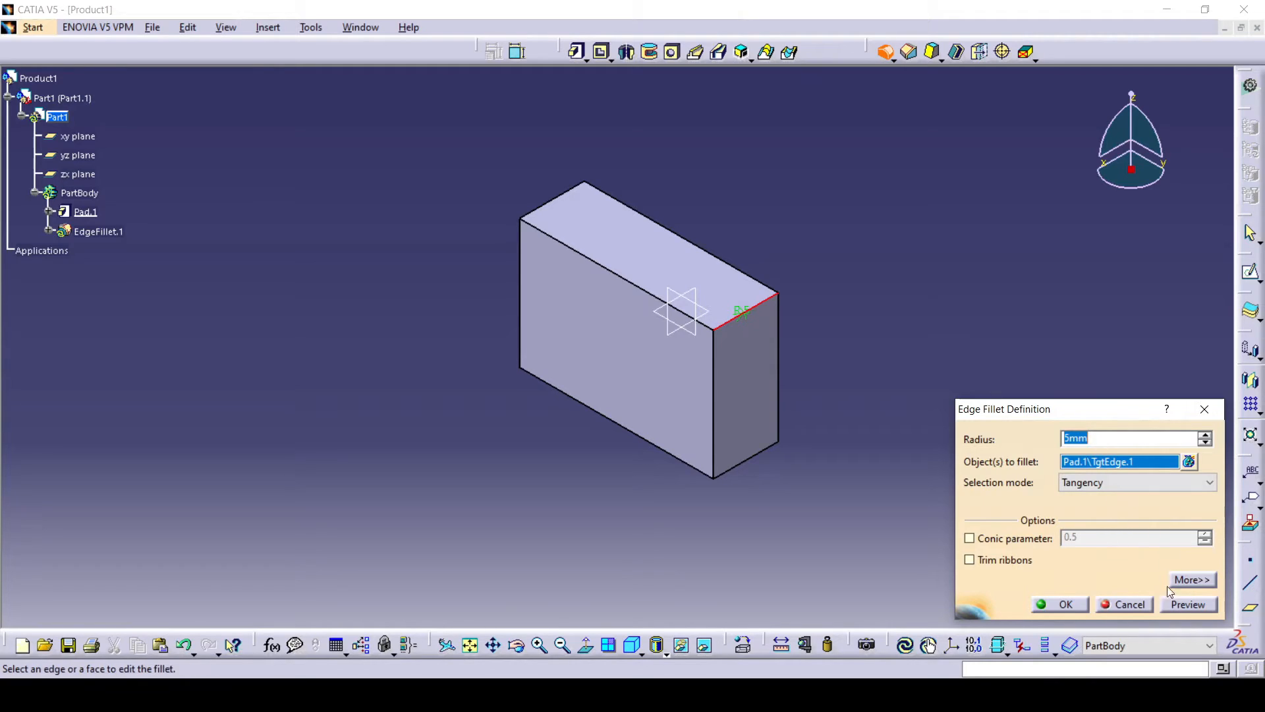
click(1180, 603)
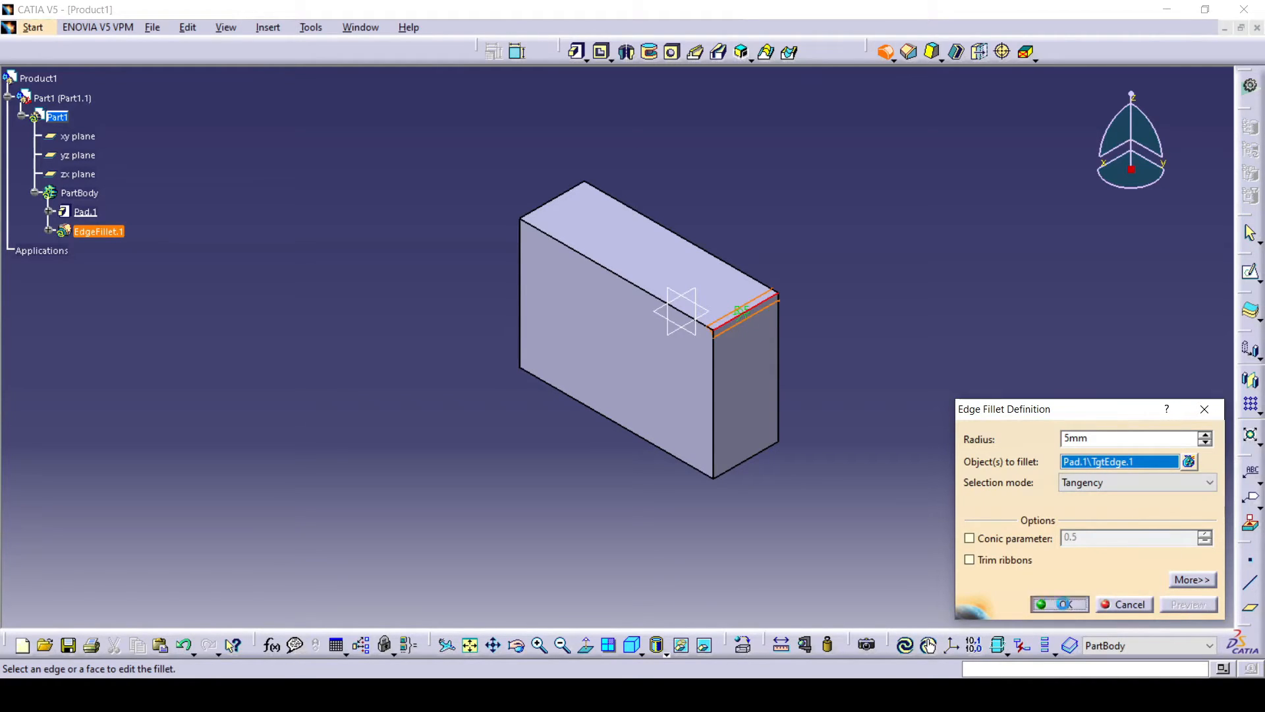
click(1059, 604)
click(872, 342)
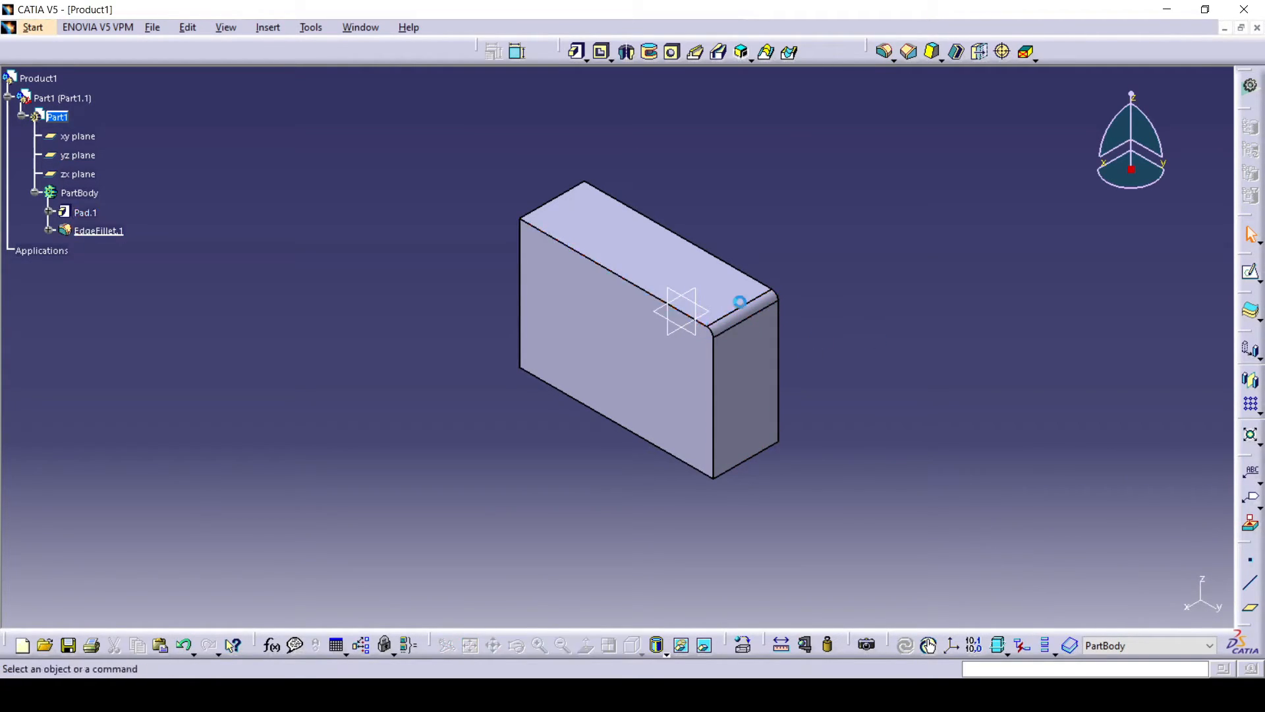
middle_drag(801, 305, 867, 240)
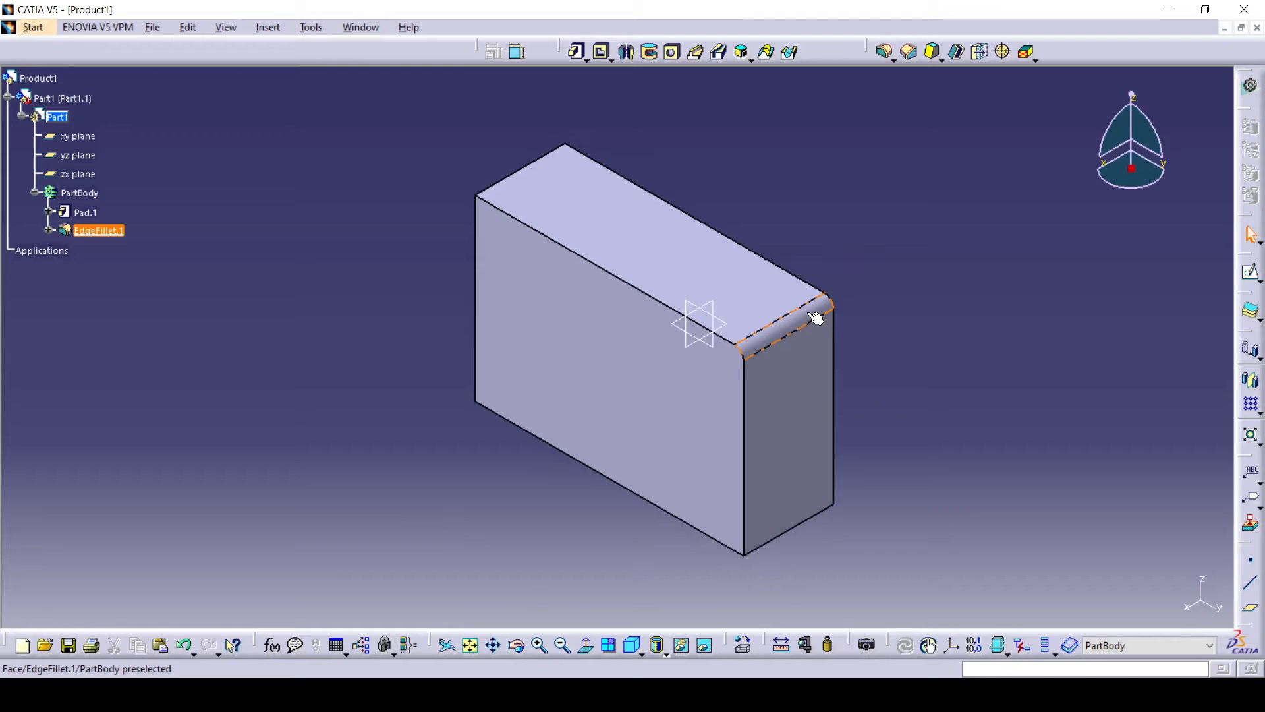
- Chamfer the top face's short edge opposite the fillet with a length of 7 mm and an angle of 45 degrees
click(909, 54)
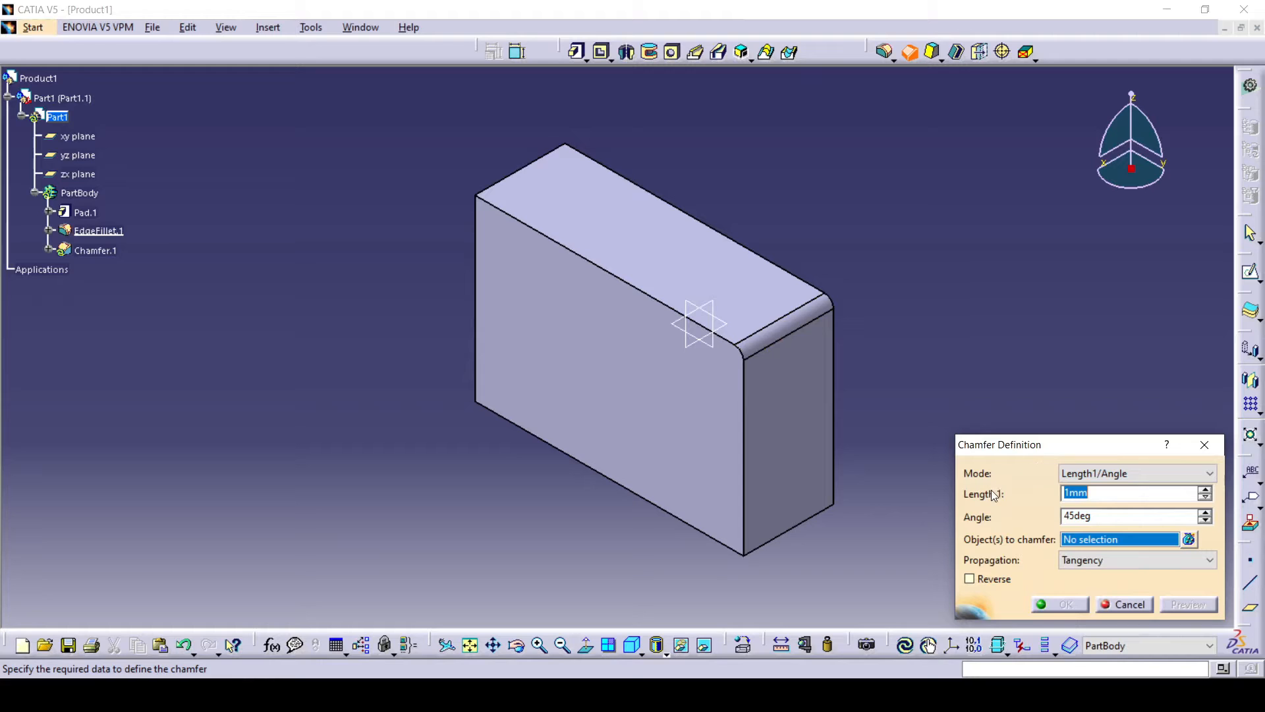
middle_drag(621, 220, 713, 345)
click(713, 346)
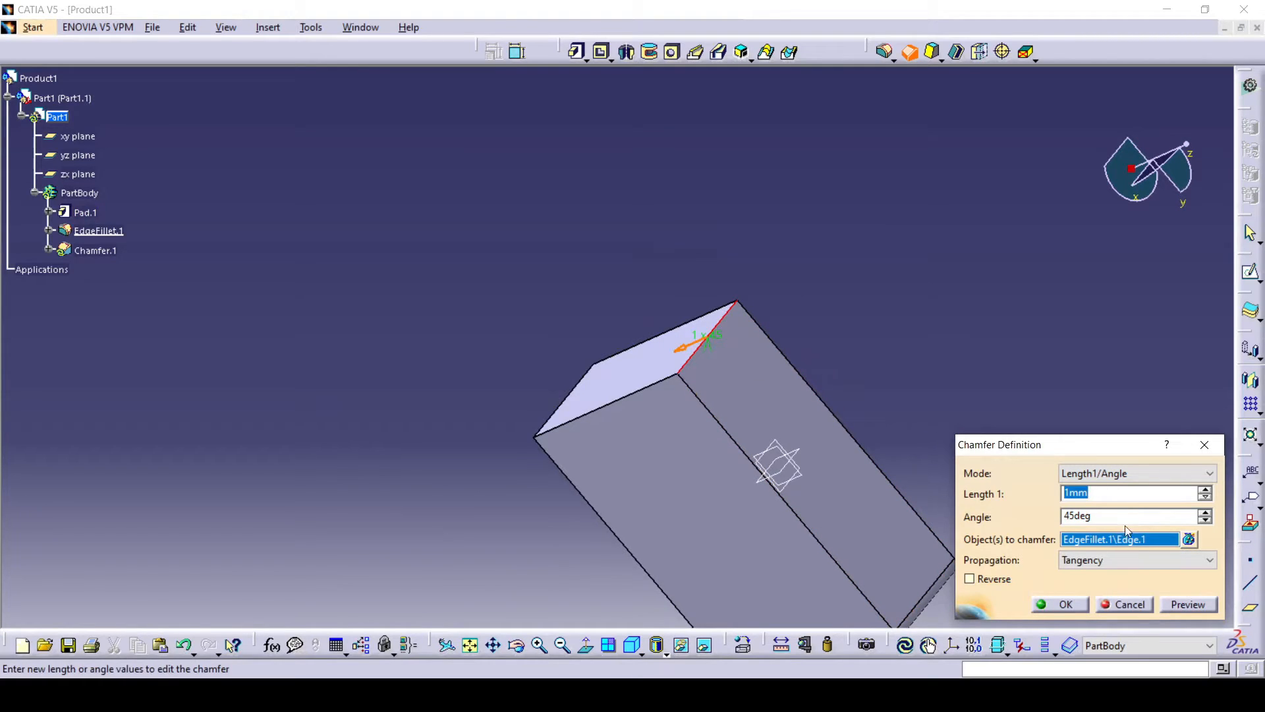
click(1205, 491)
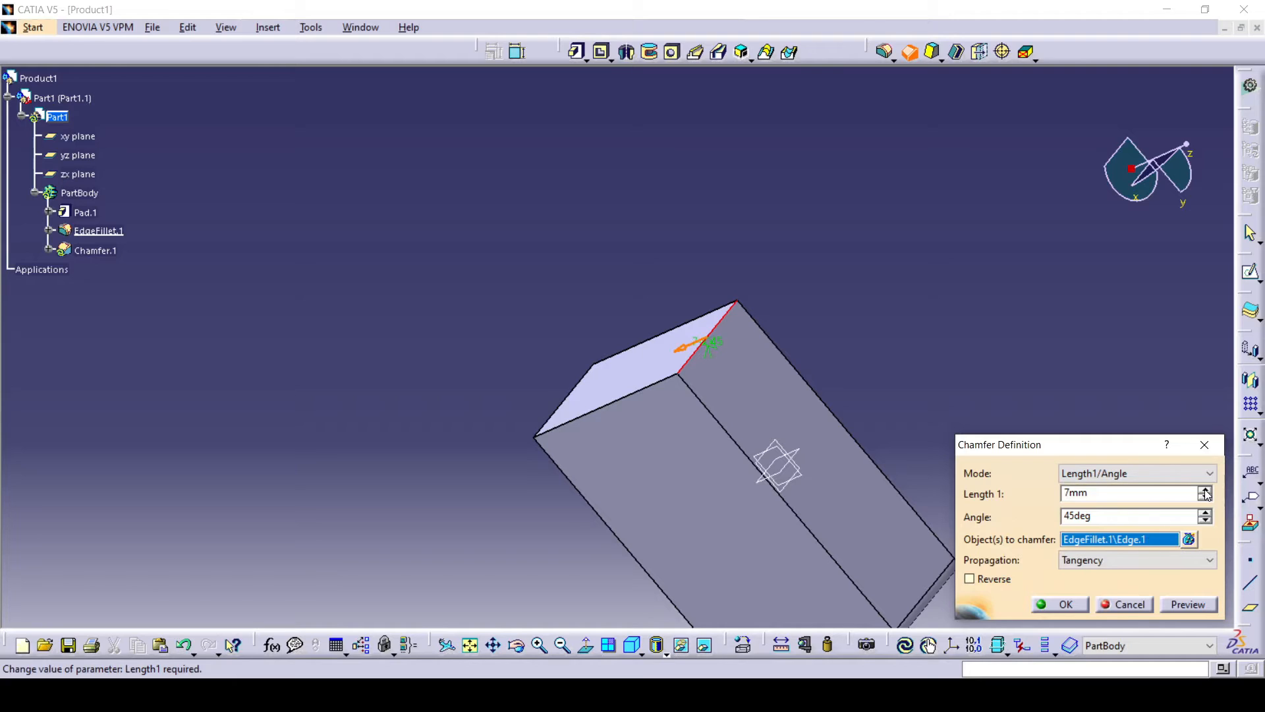
click(1059, 604)
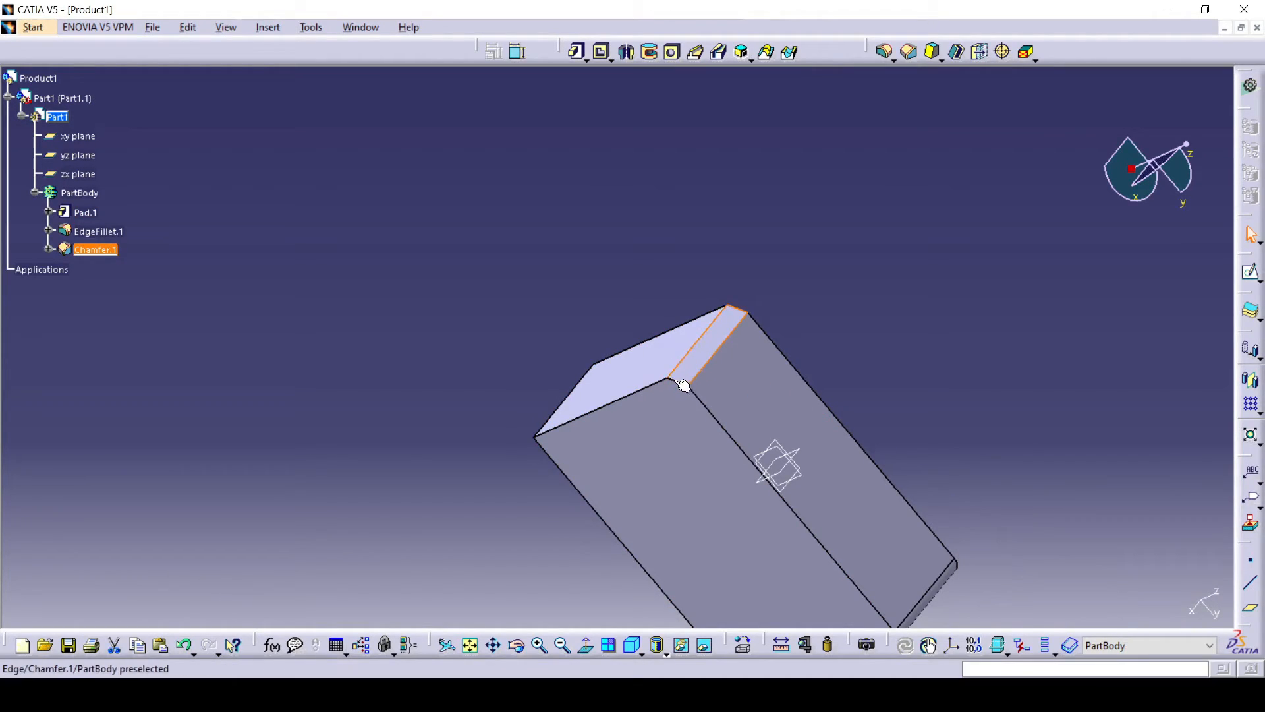
middle_drag(921, 393, 862, 235)
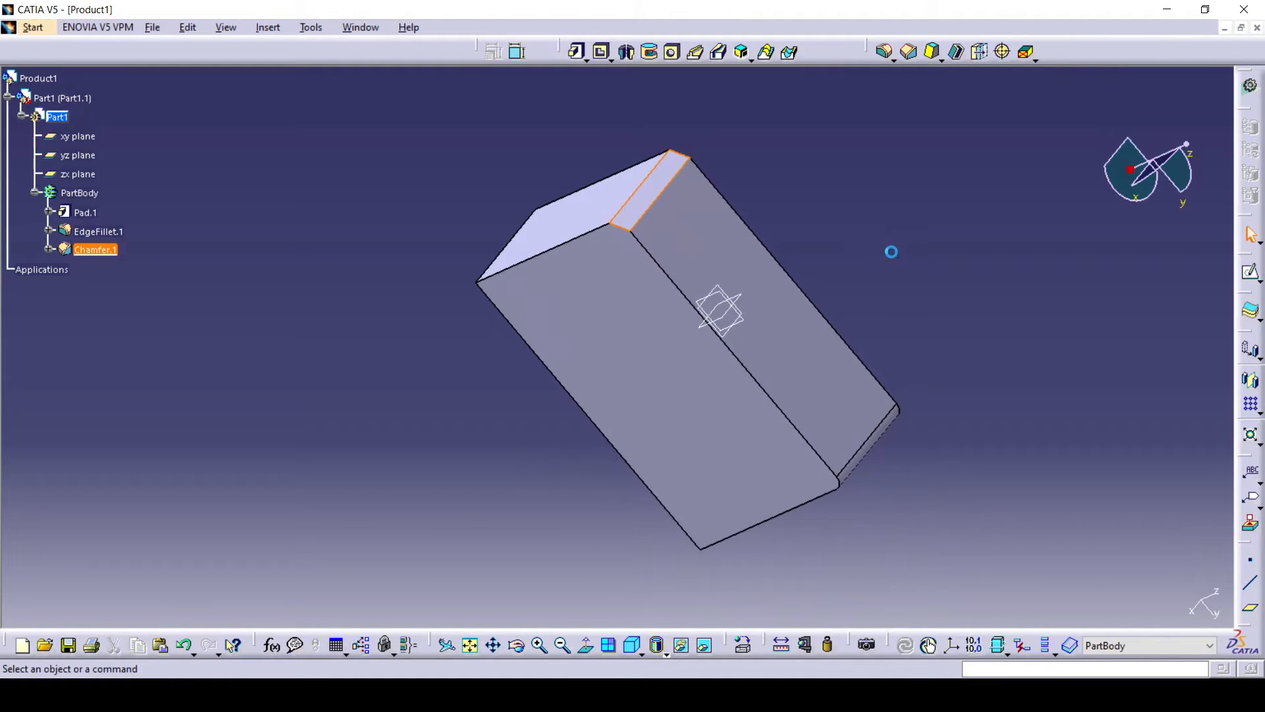
click(891, 60)
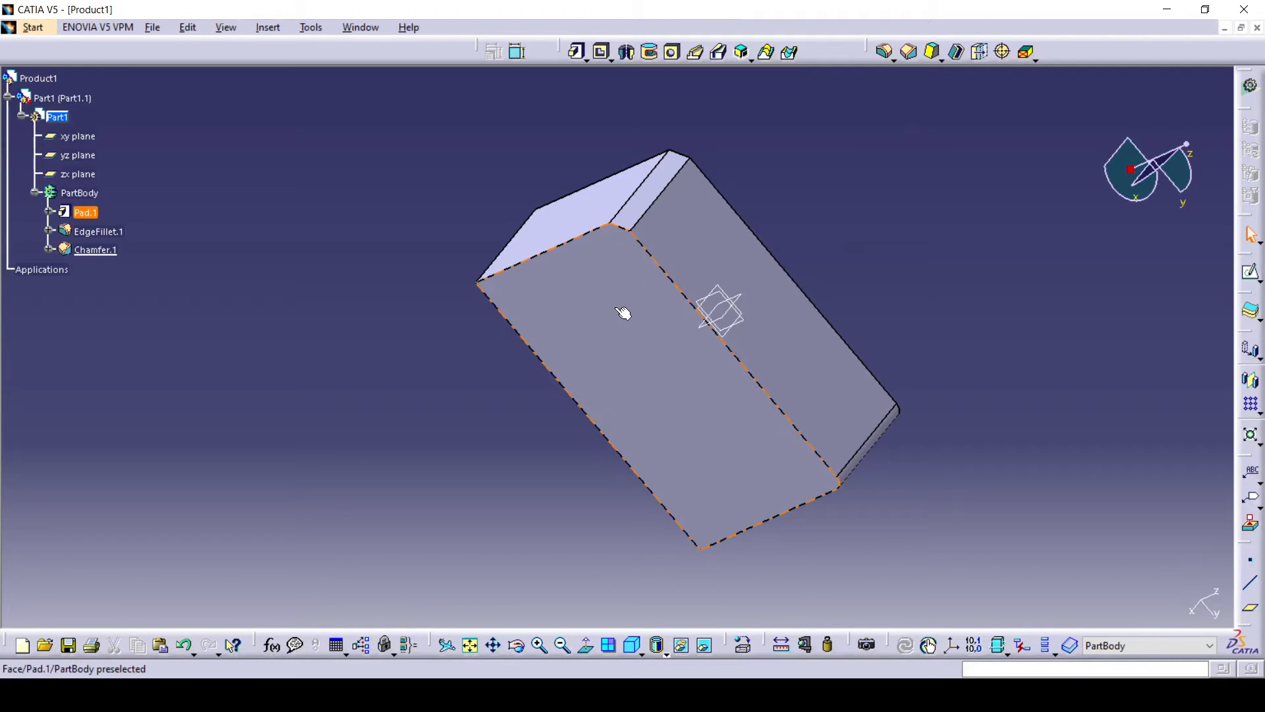
- Delete the chamfer and the edge fillet from the part body, leaving only the pad
click(95, 253)
right_click(94, 253)
click(174, 482)
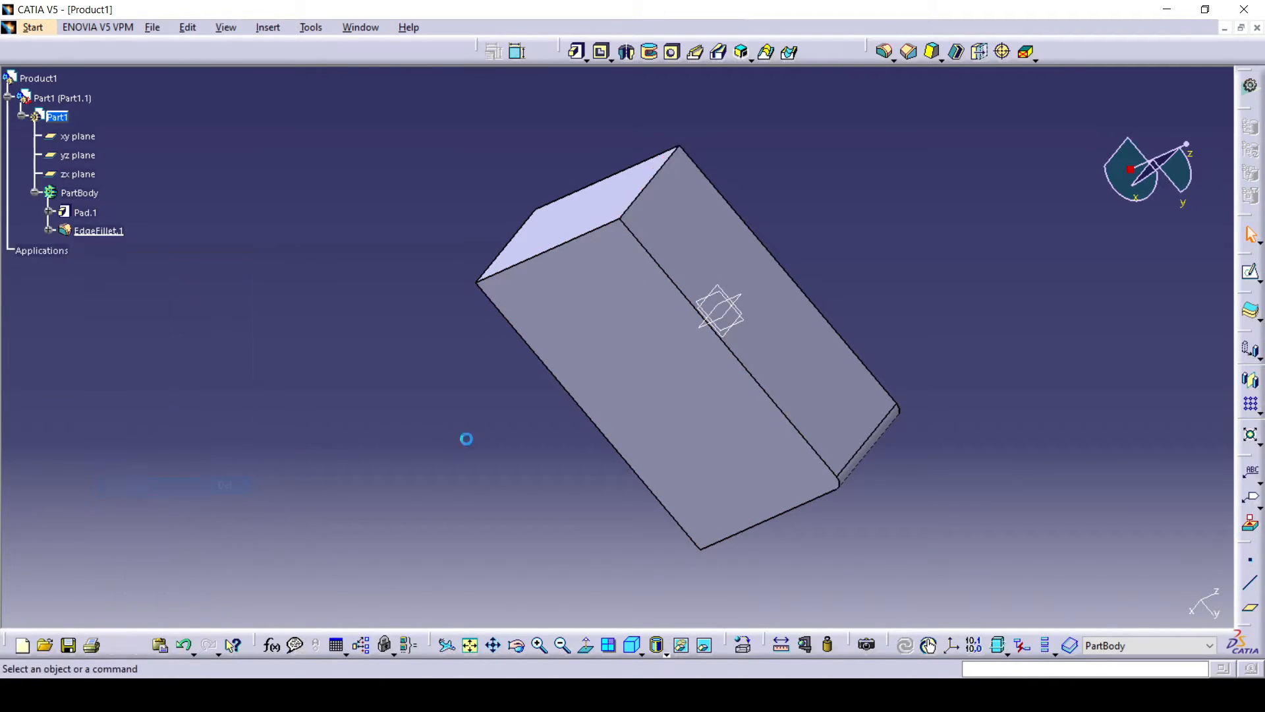
right_click(119, 230)
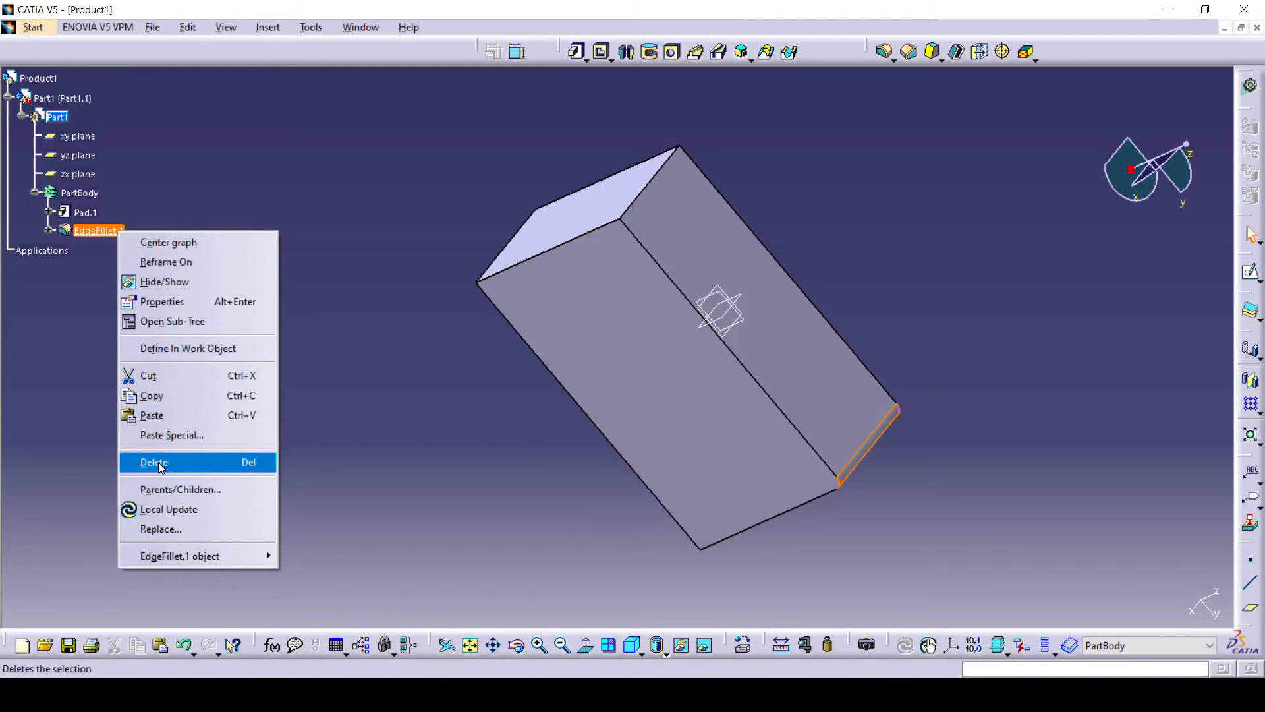
click(198, 460)
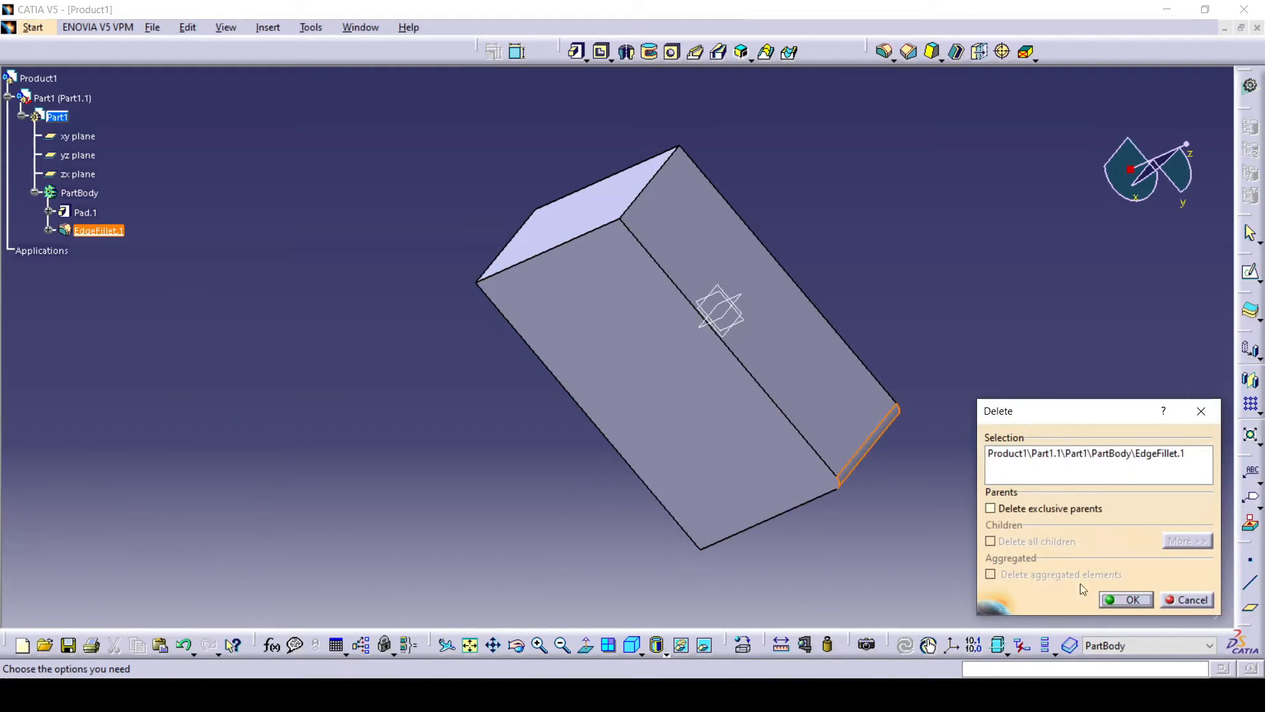
click(1128, 599)
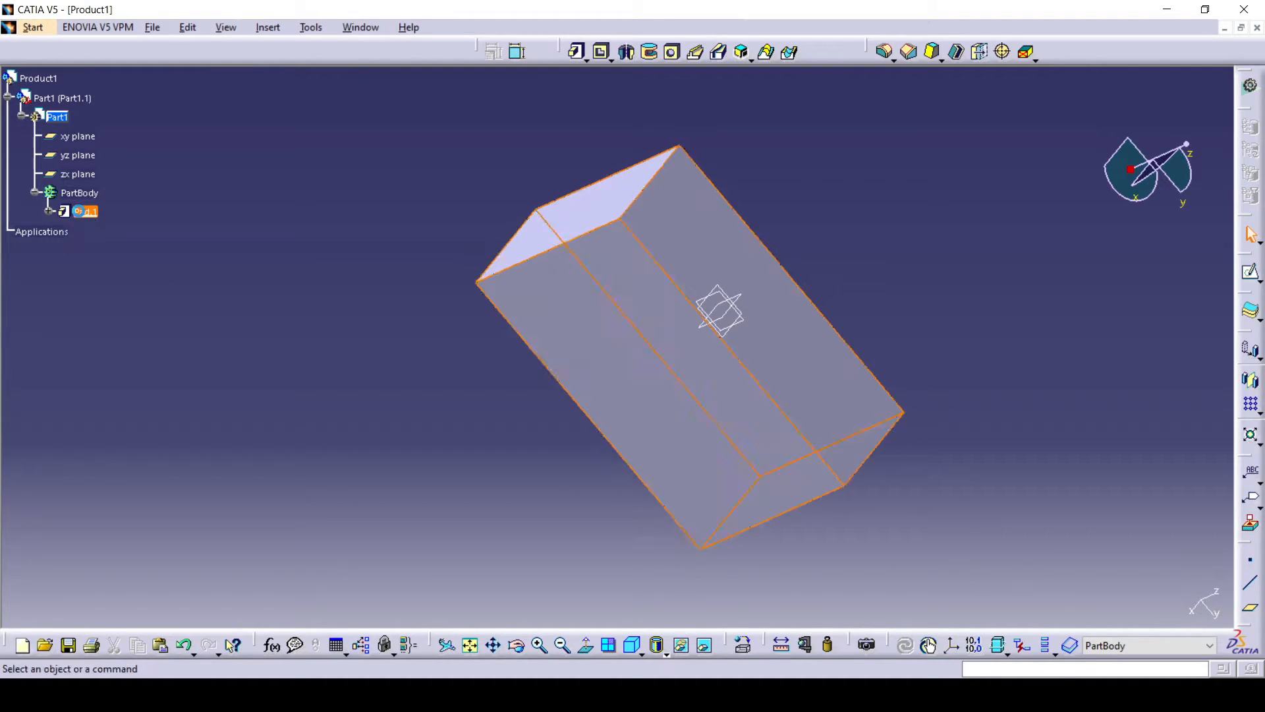
- Set the pad's length to 80 mm and apply the change
double_click(86, 212)
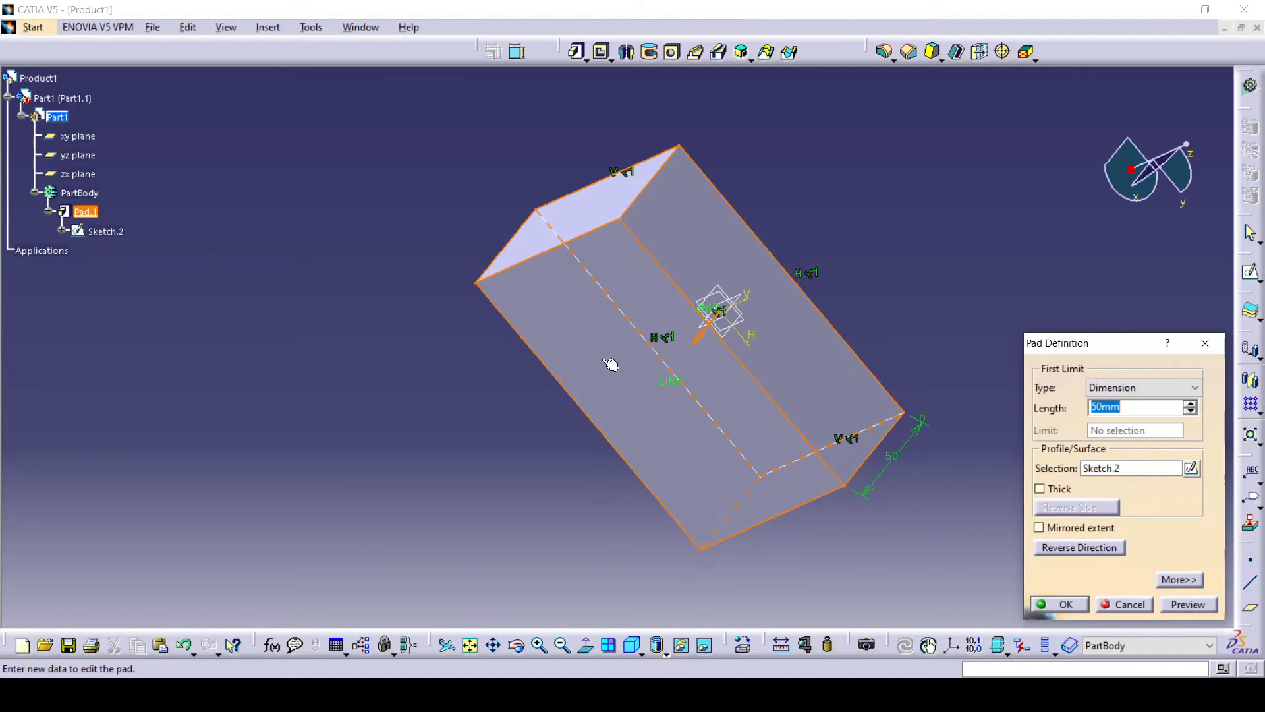
click(1190, 403)
click(1190, 404)
click(1190, 403)
click(1189, 404)
click(1190, 404)
double_click(1129, 406)
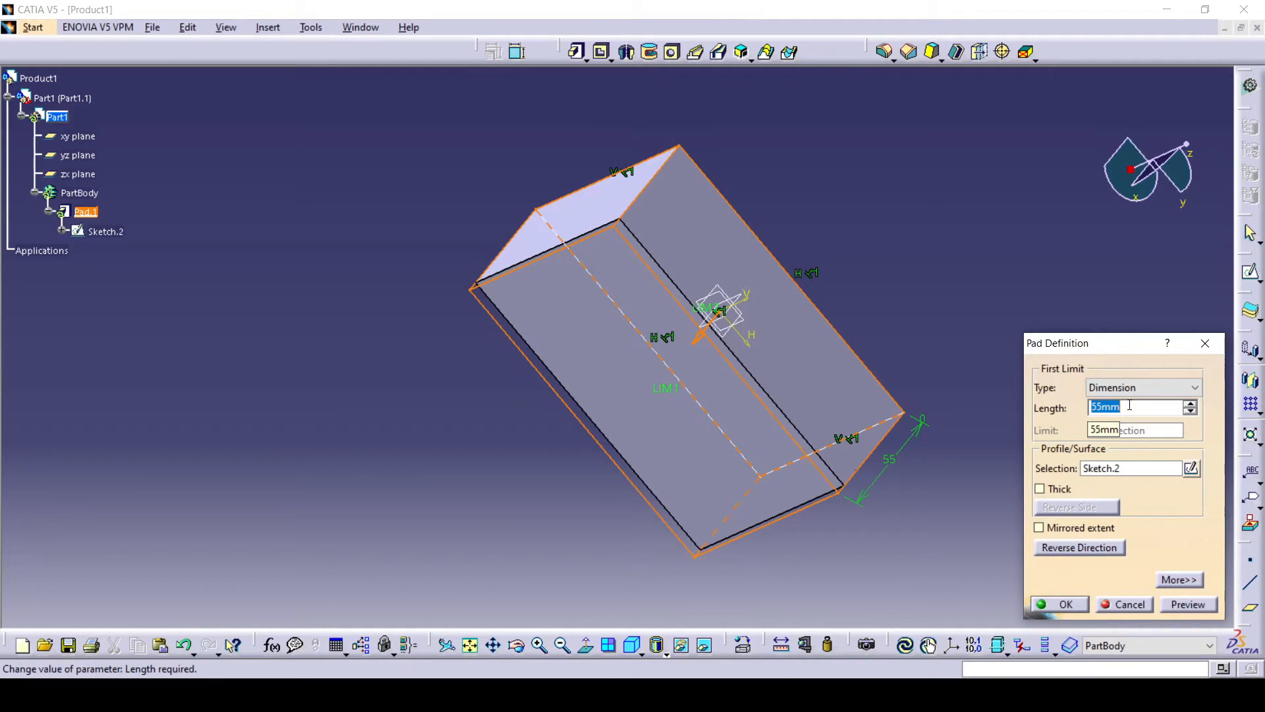
text(80)
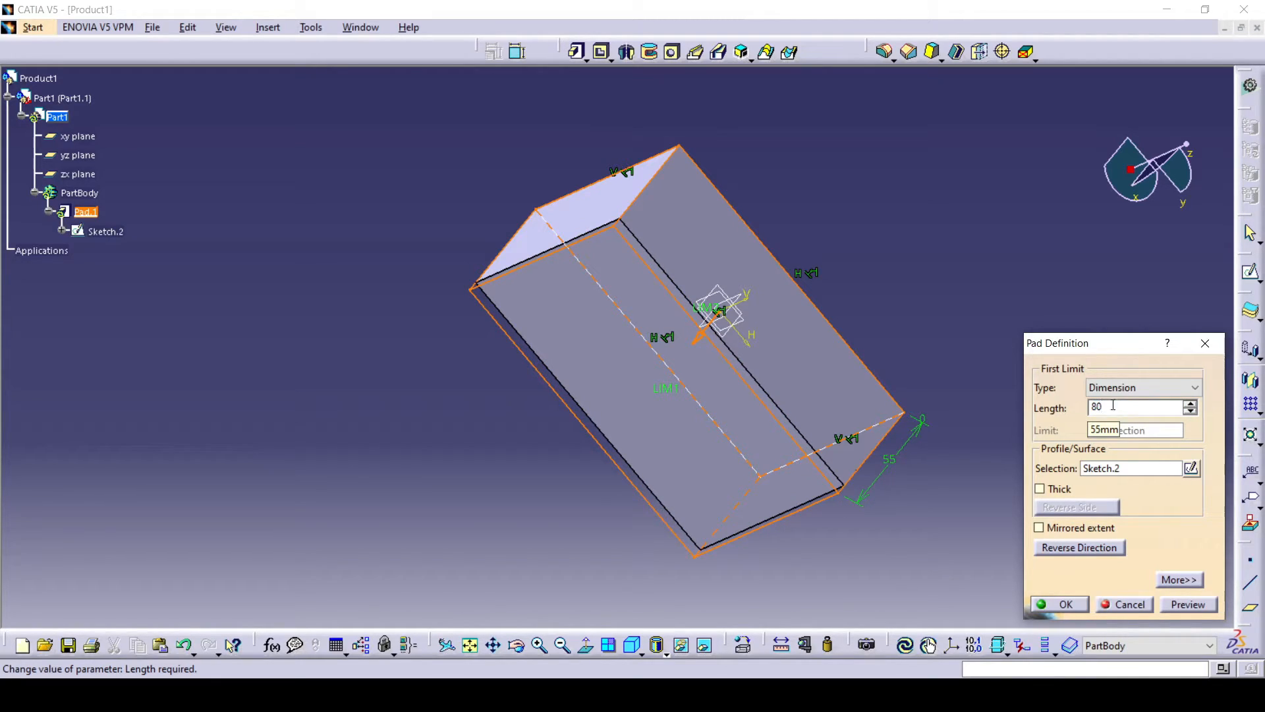
click(1186, 603)
click(1064, 604)
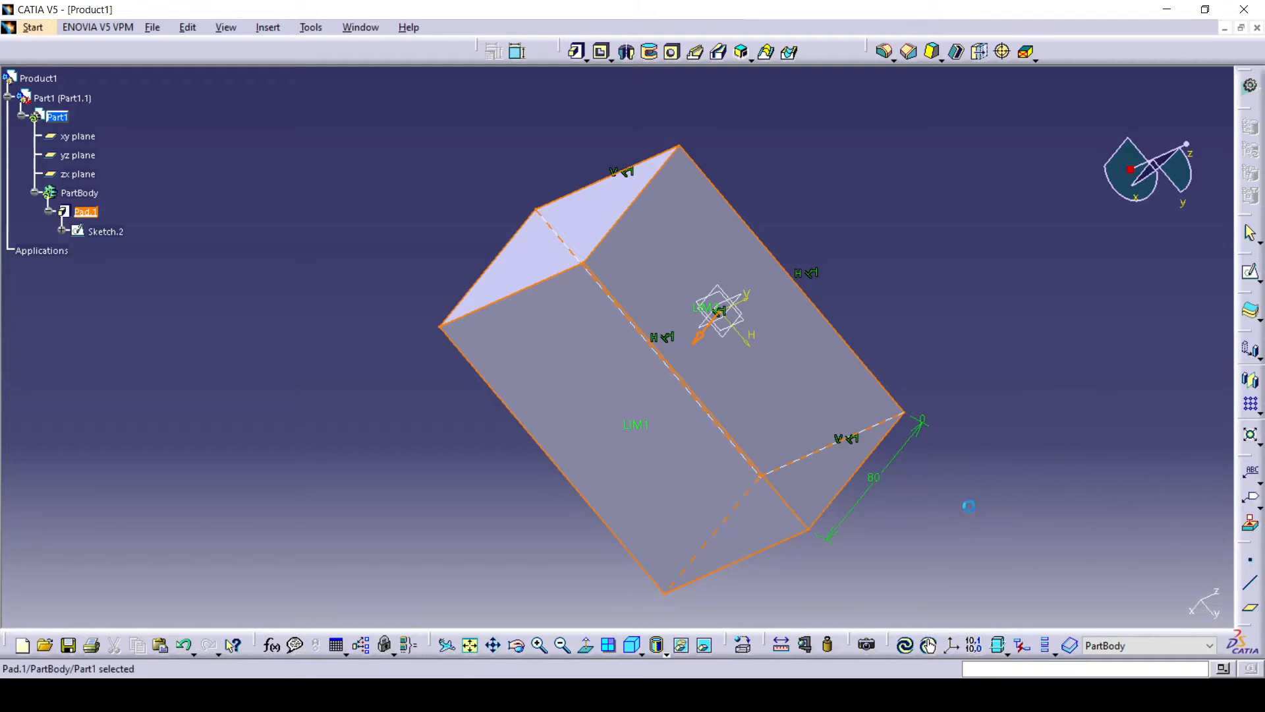
- Draft the block's two front side faces by 13 degrees in isometric view, using the top face as neutral element
mouse_move(941, 472)
middle_down()
mouse_move(935, 440)
mouse_move(943, 472)
middle_up()
click(632, 644)
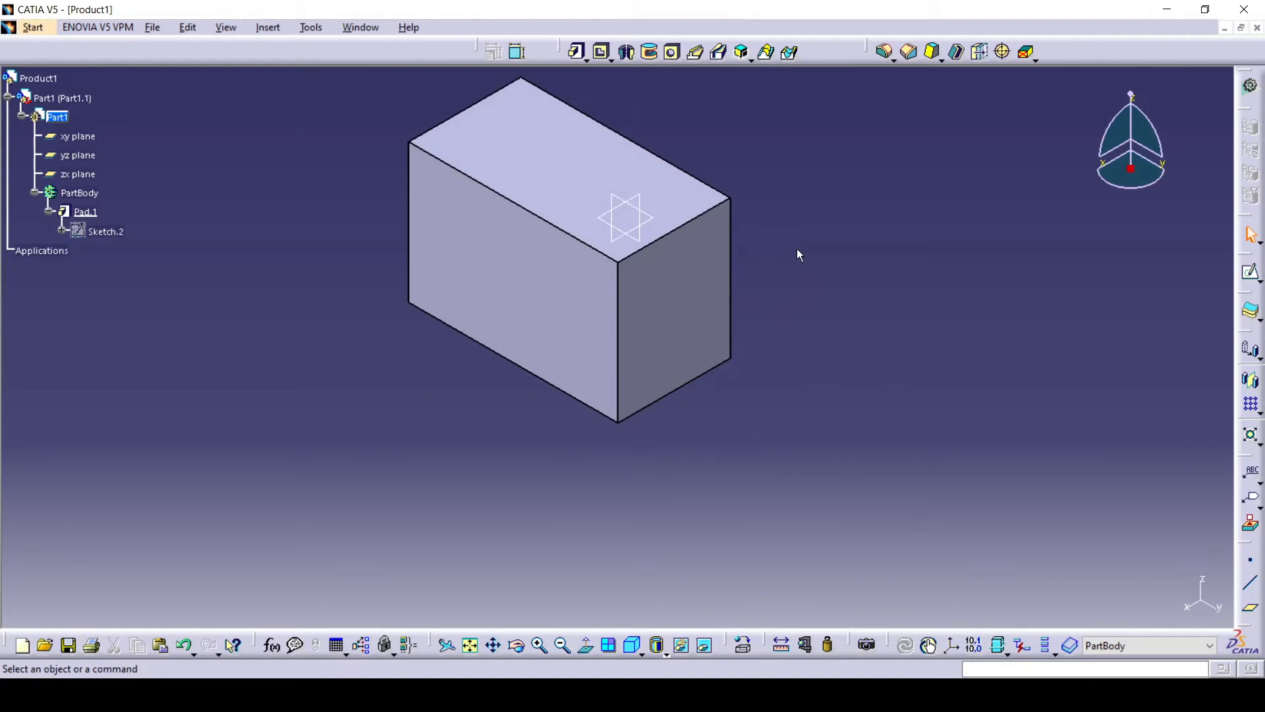
click(934, 53)
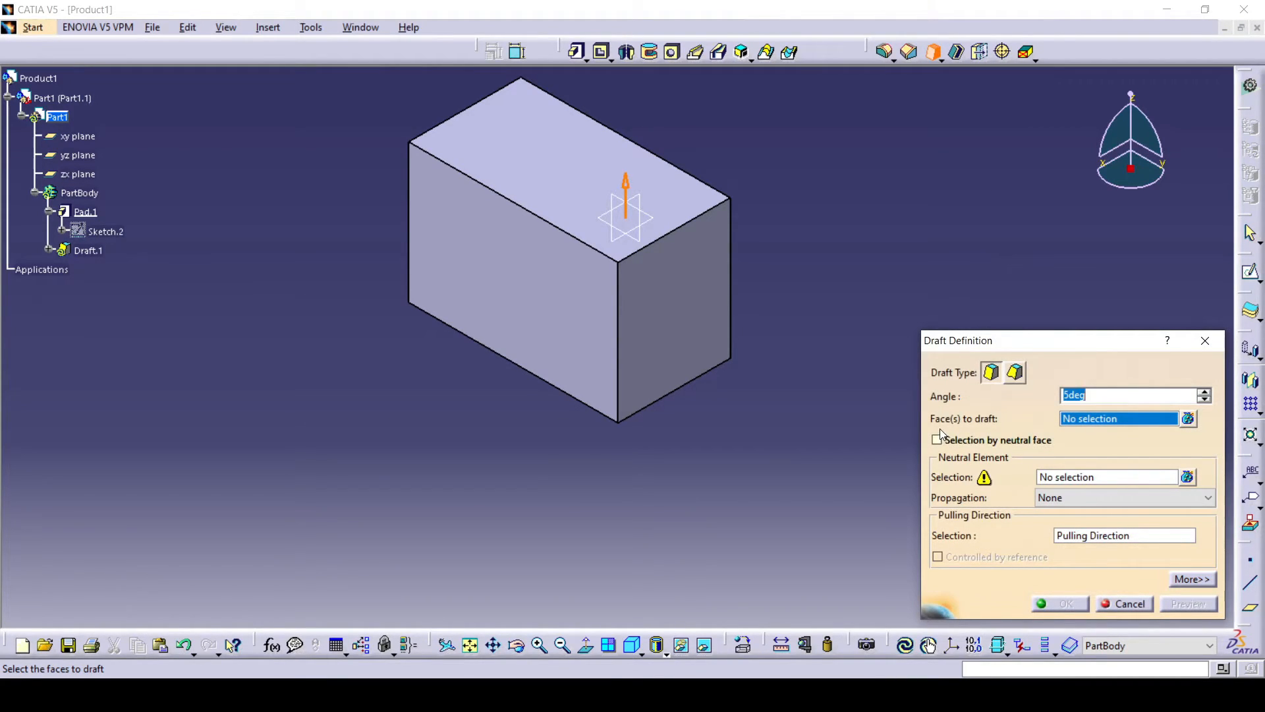
click(583, 334)
click(663, 336)
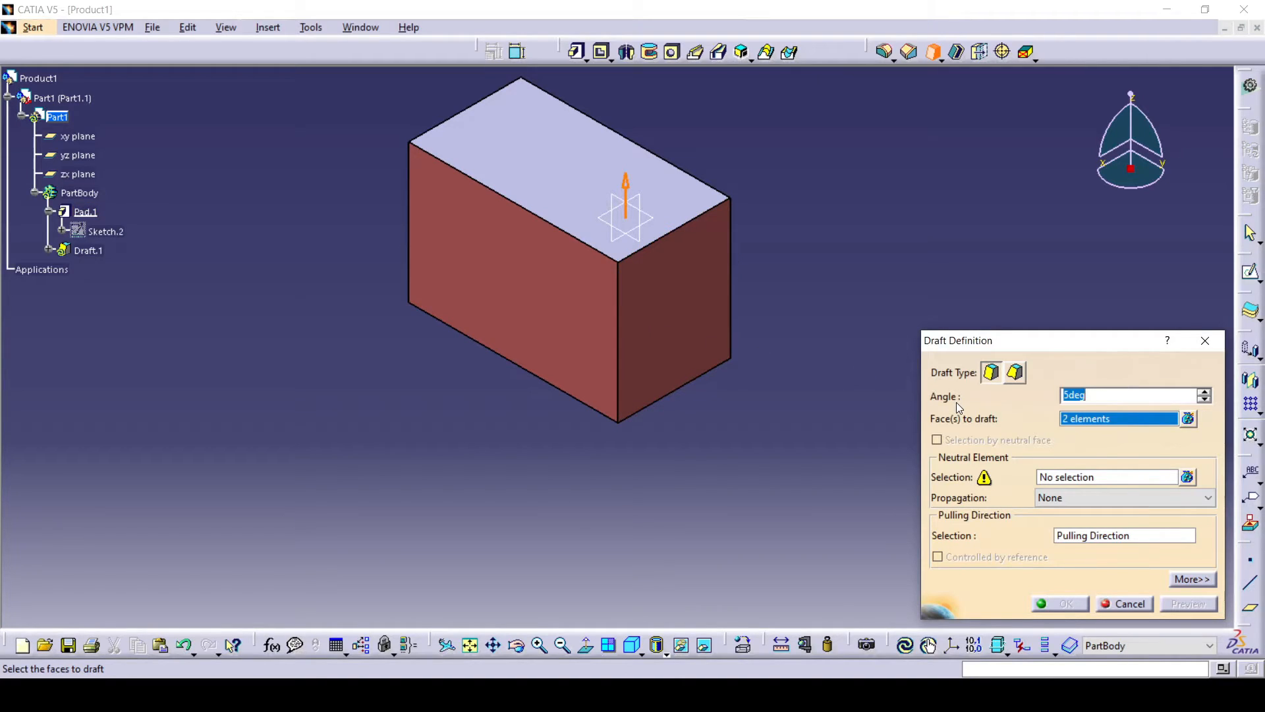
click(1204, 393)
click(1204, 393)
click(1090, 479)
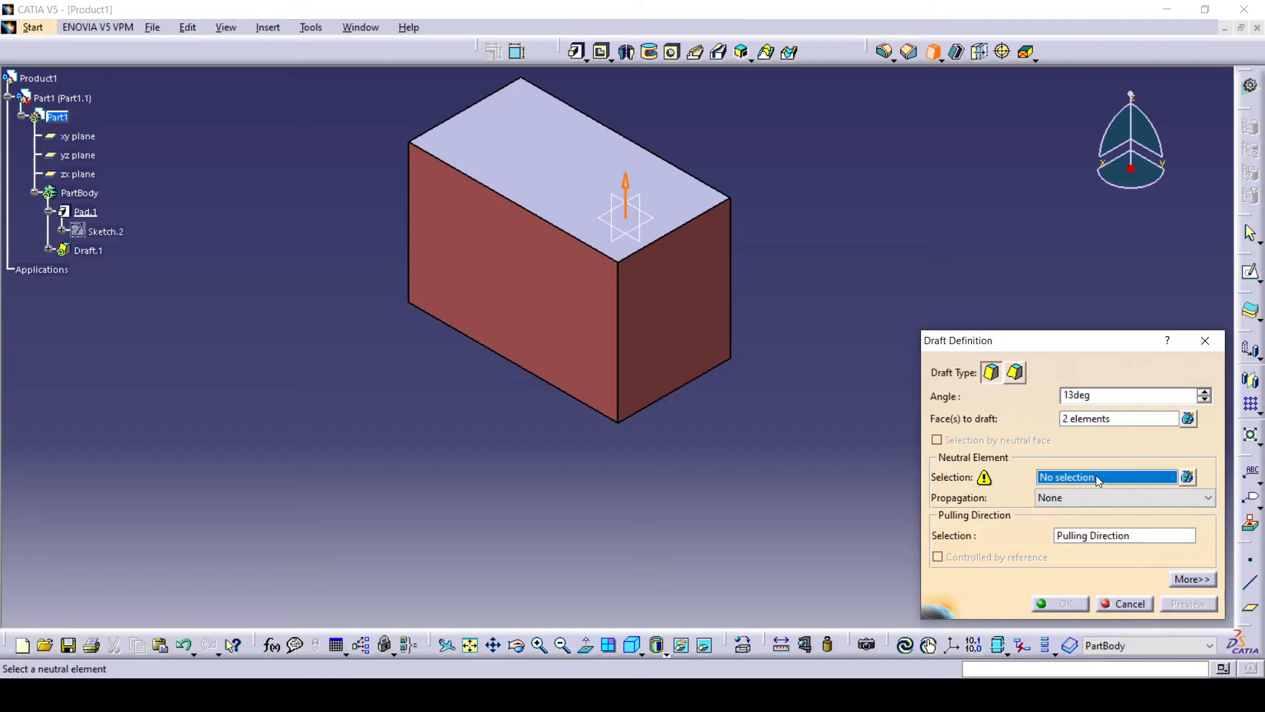
click(682, 206)
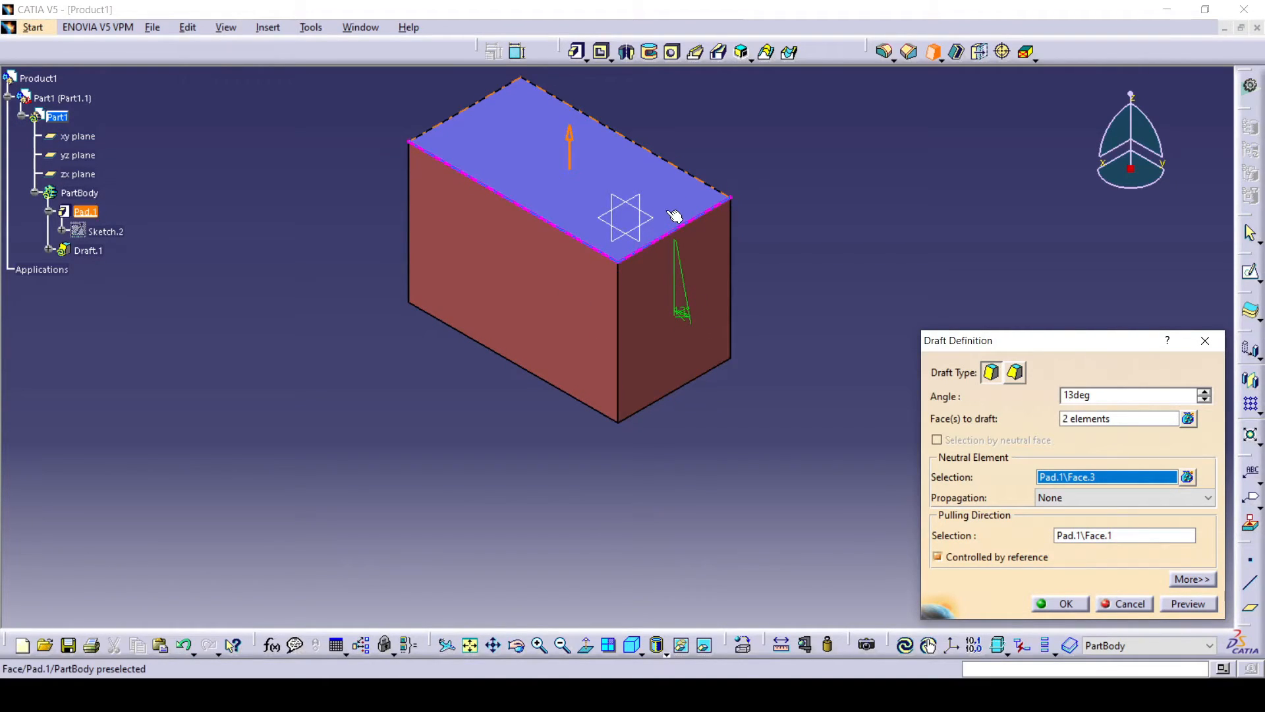
click(1187, 605)
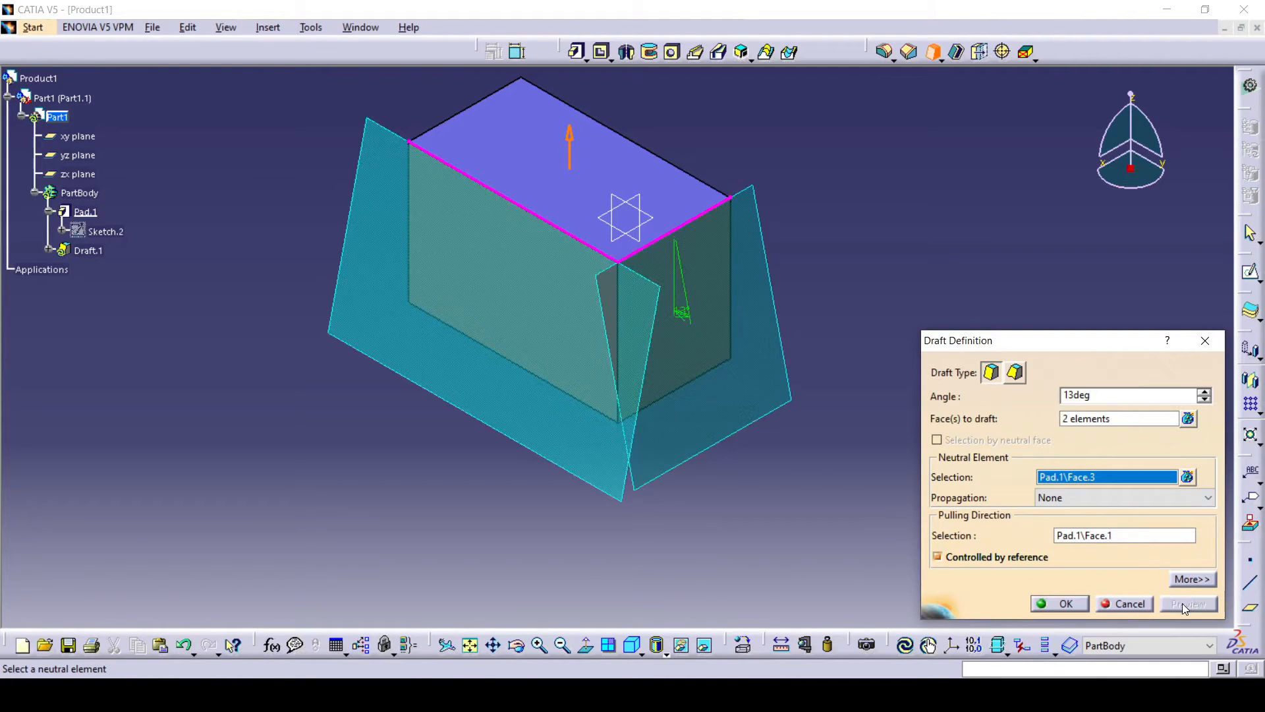
click(1047, 604)
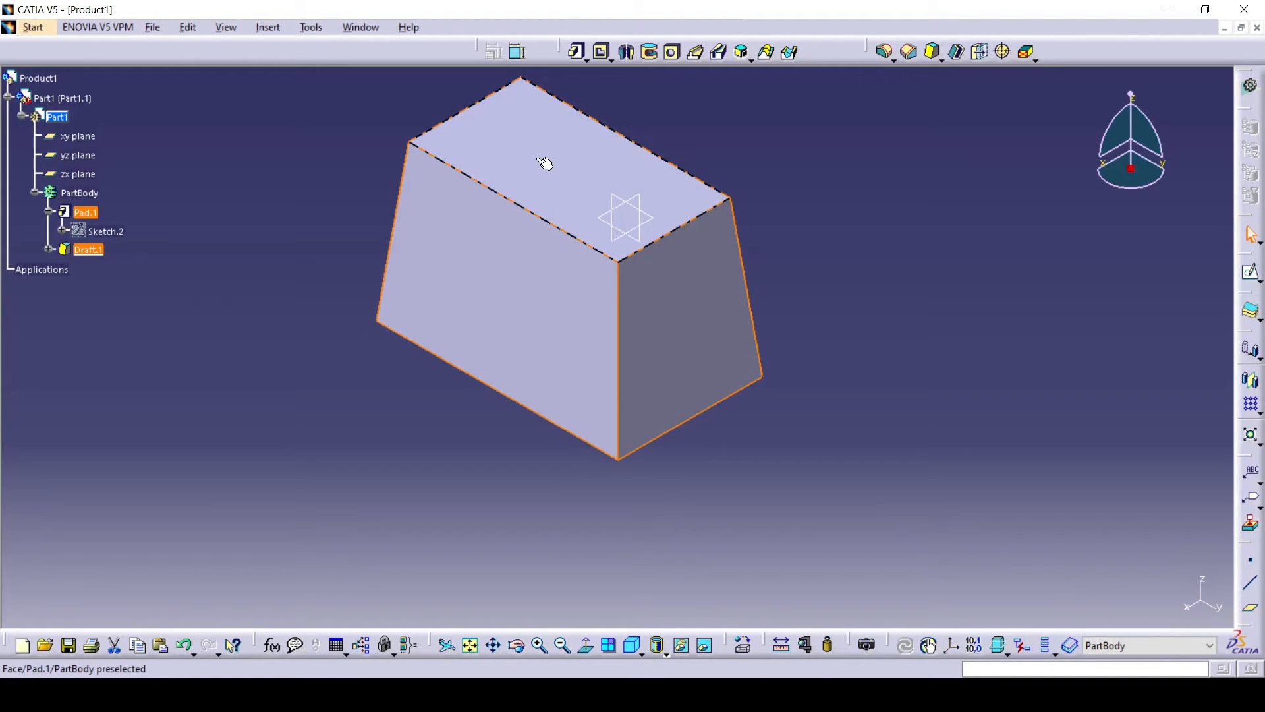
- Delete the draft and the pad from the part body, including the pad's aggregated elements
middle_drag(771, 211, 812, 263)
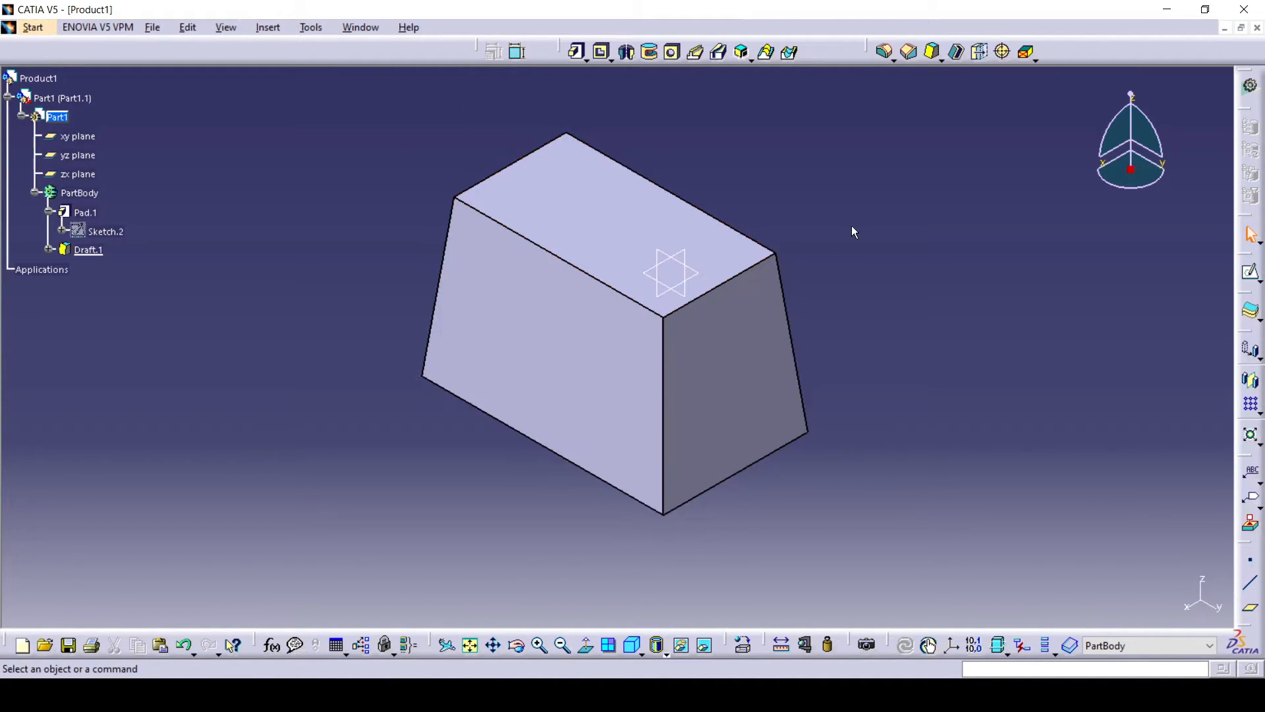
right_click(89, 251)
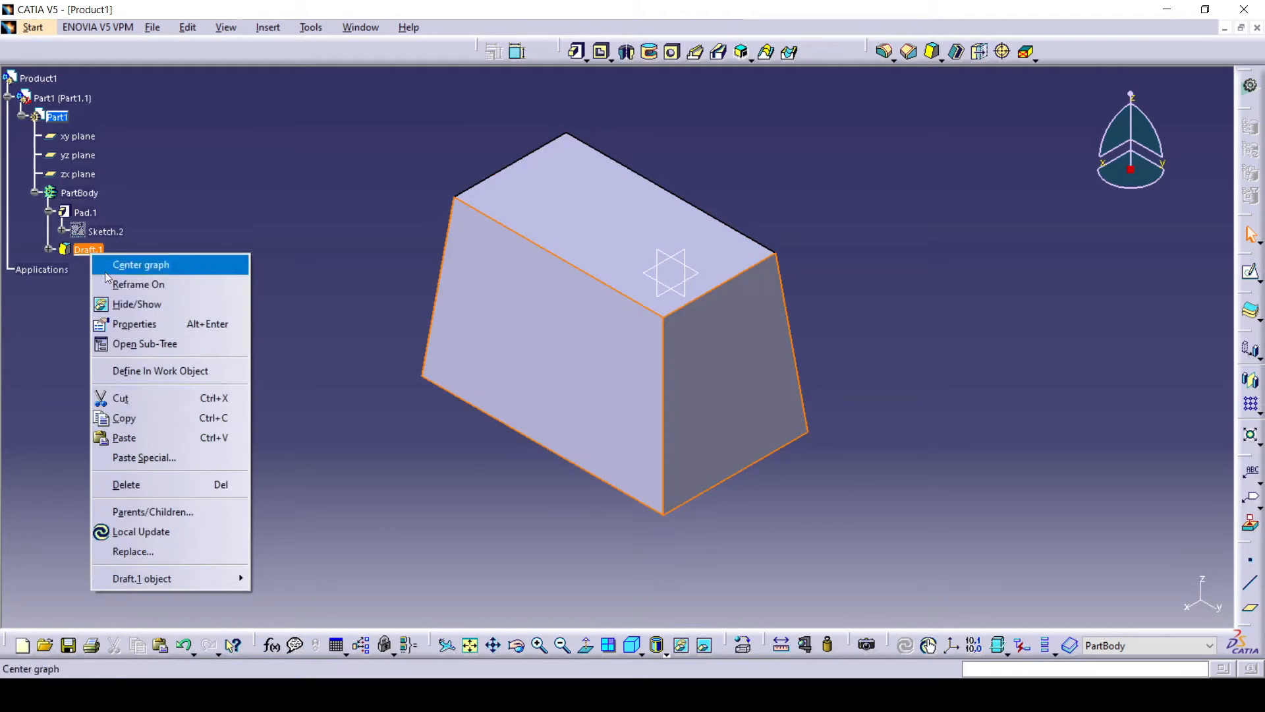
click(187, 483)
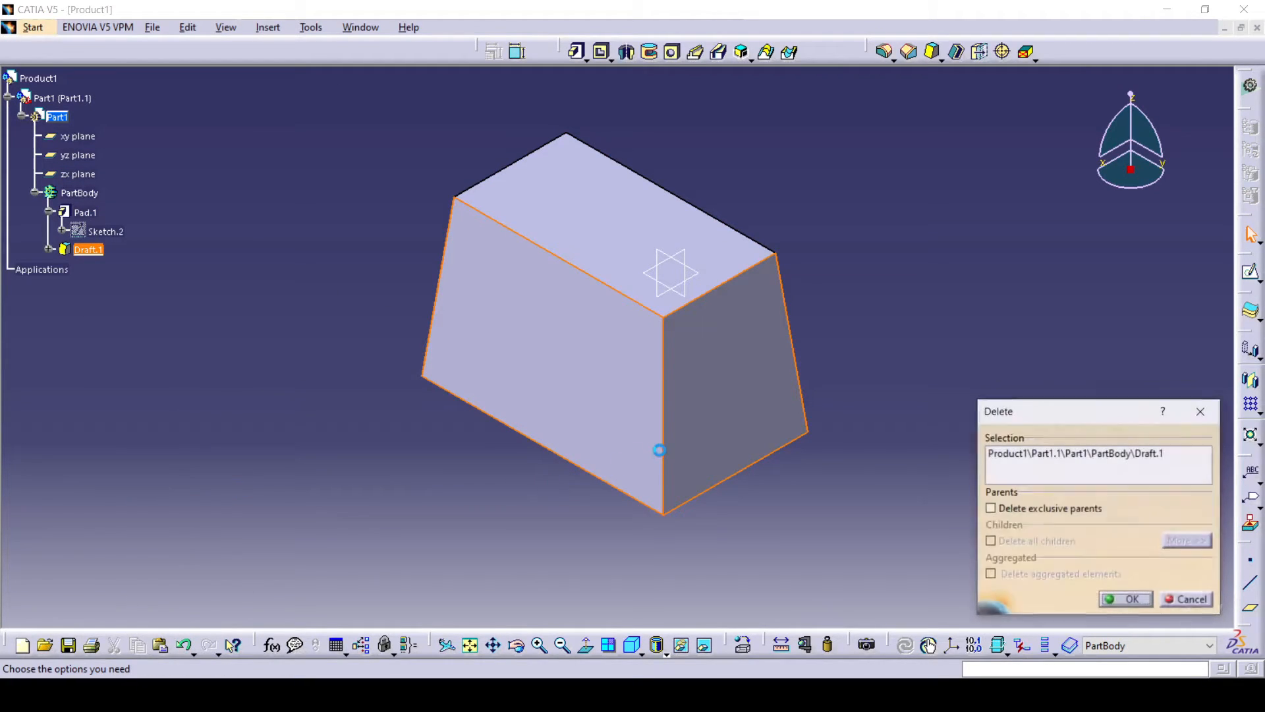
key(Return)
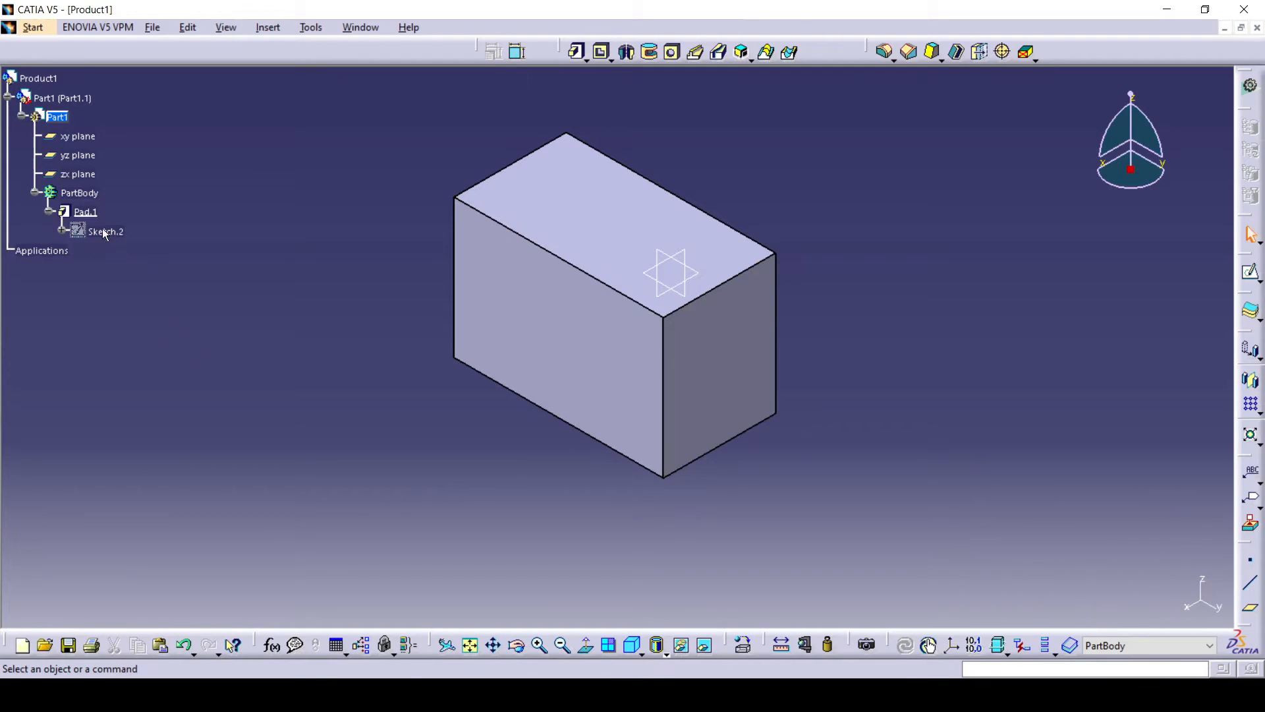
right_click(86, 212)
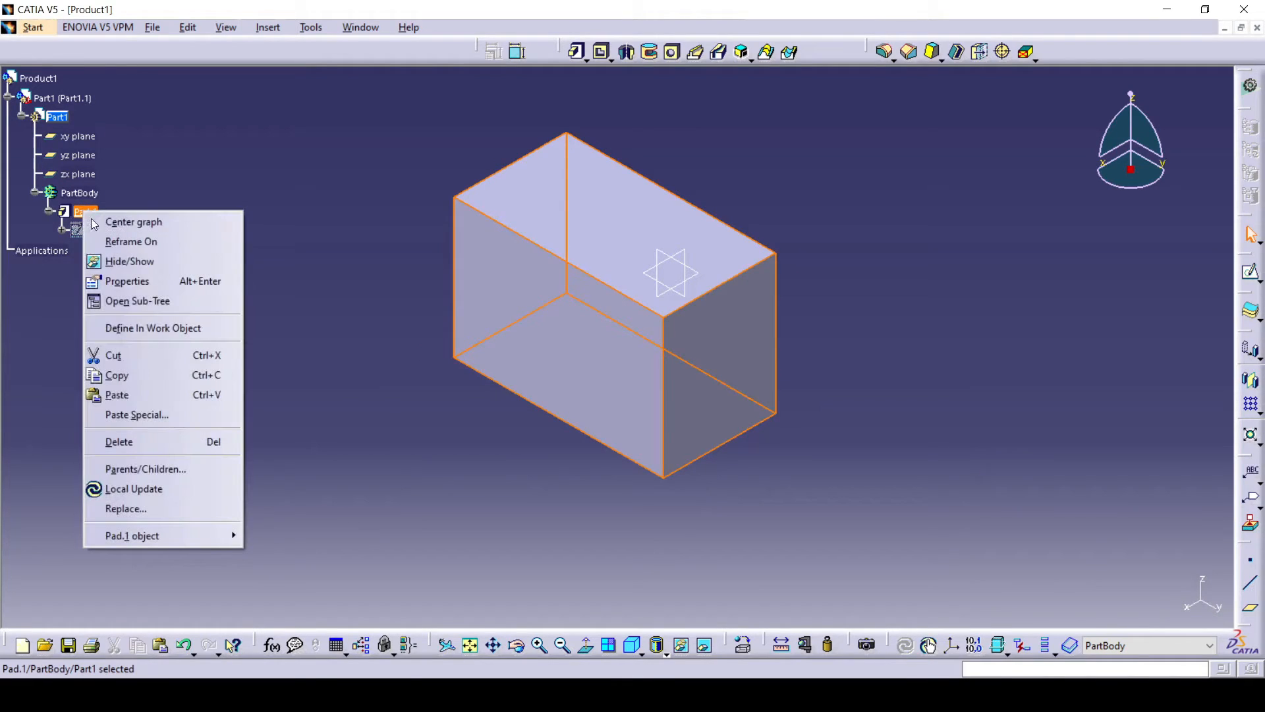
click(148, 441)
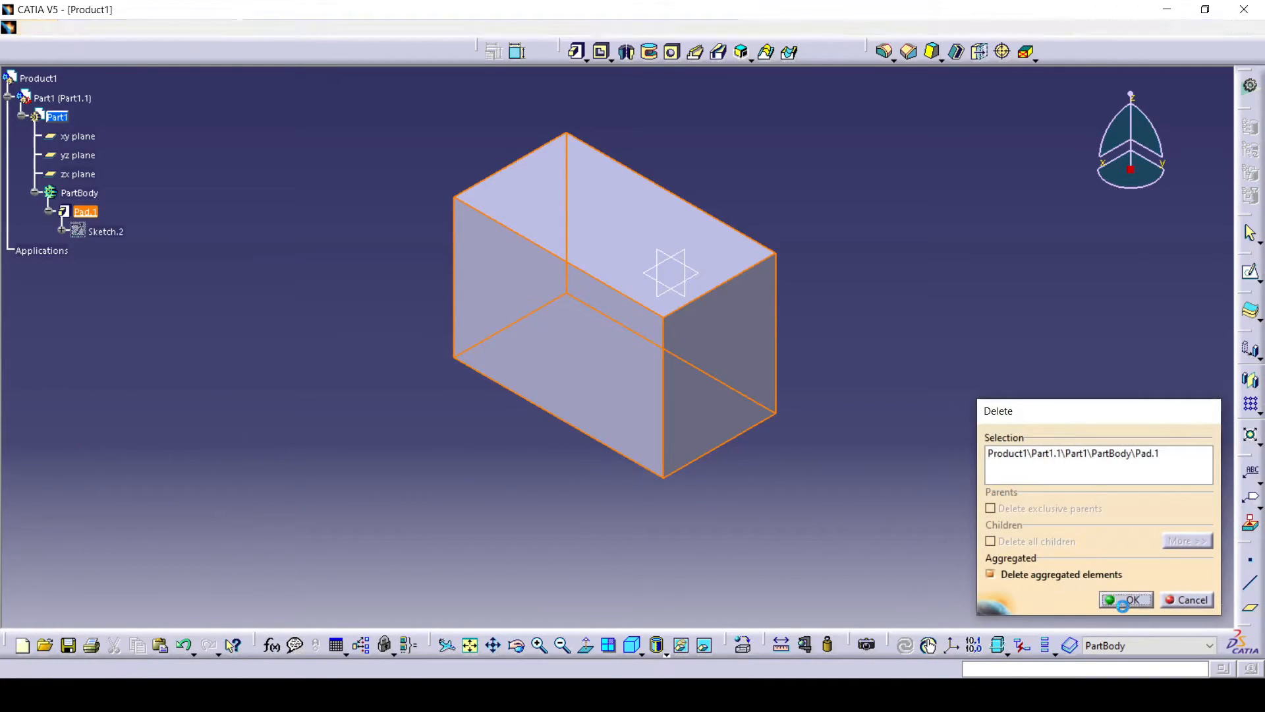
click(1126, 599)
- Sketch a centered rectangle about 272 by 194 mm around the origin on the xy plane and finish the sketch
middle_drag(483, 297, 507, 303)
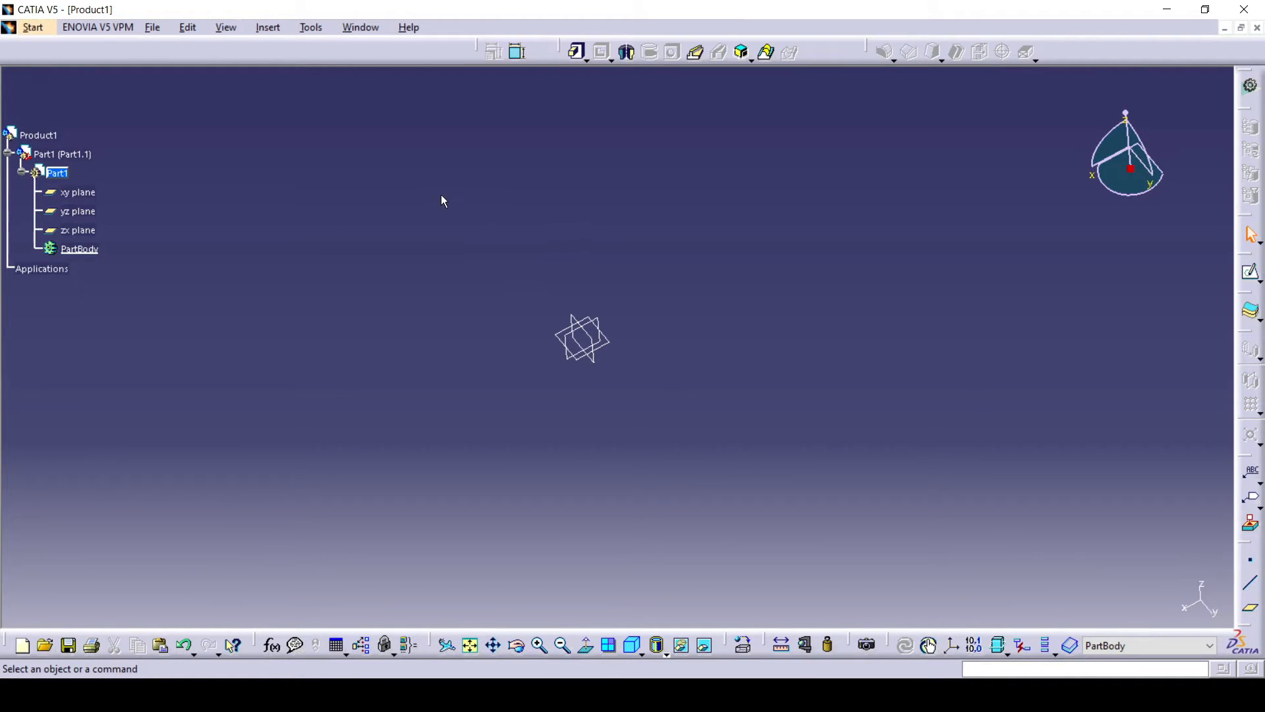
click(77, 192)
click(1248, 279)
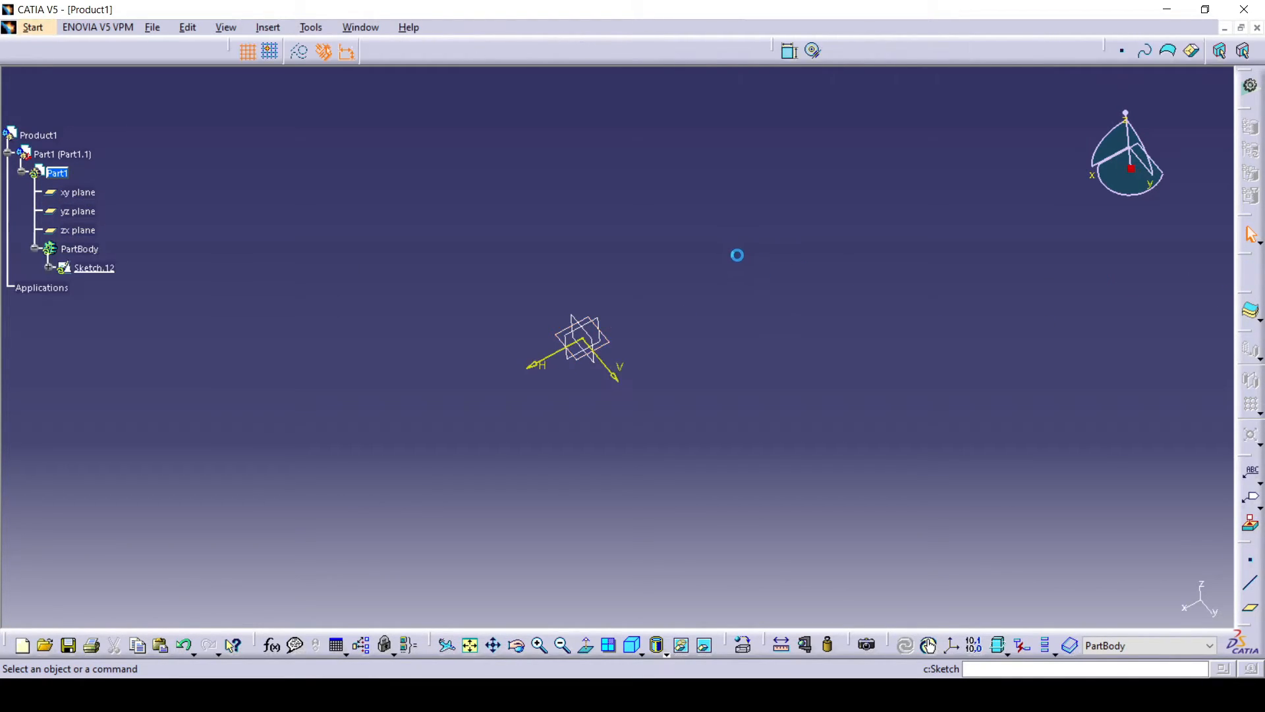
click(605, 60)
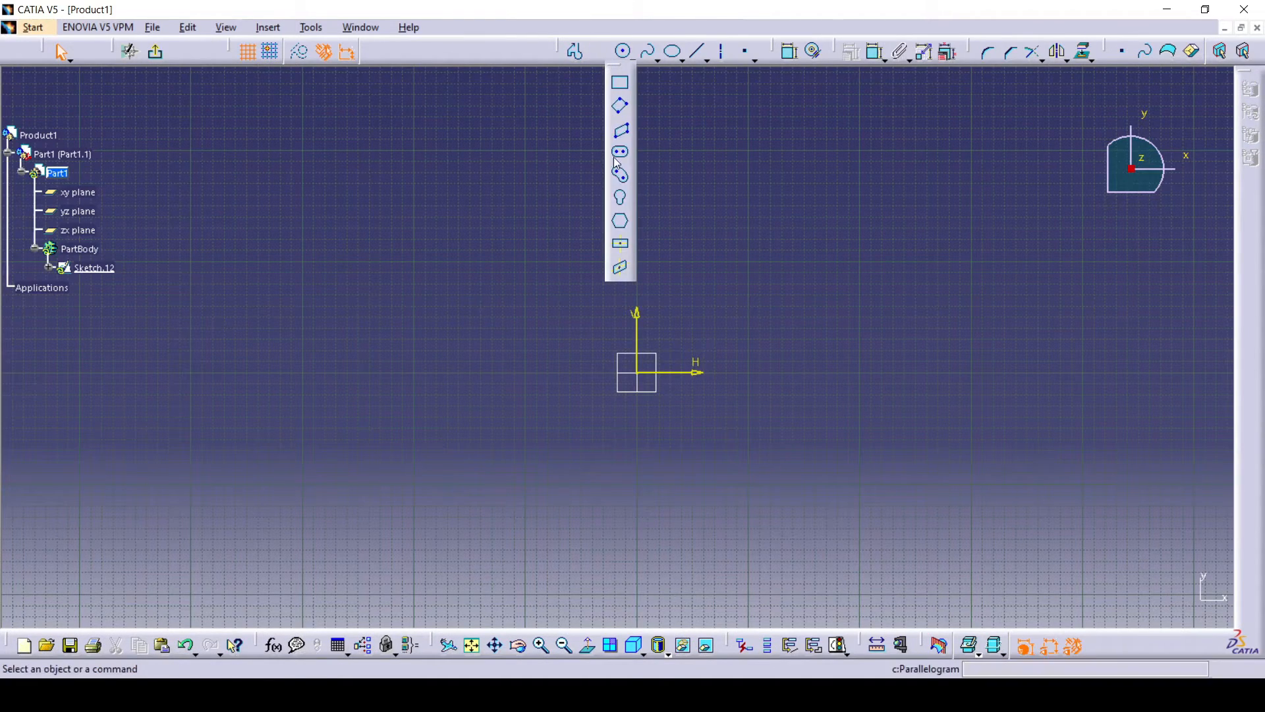
click(619, 245)
click(645, 379)
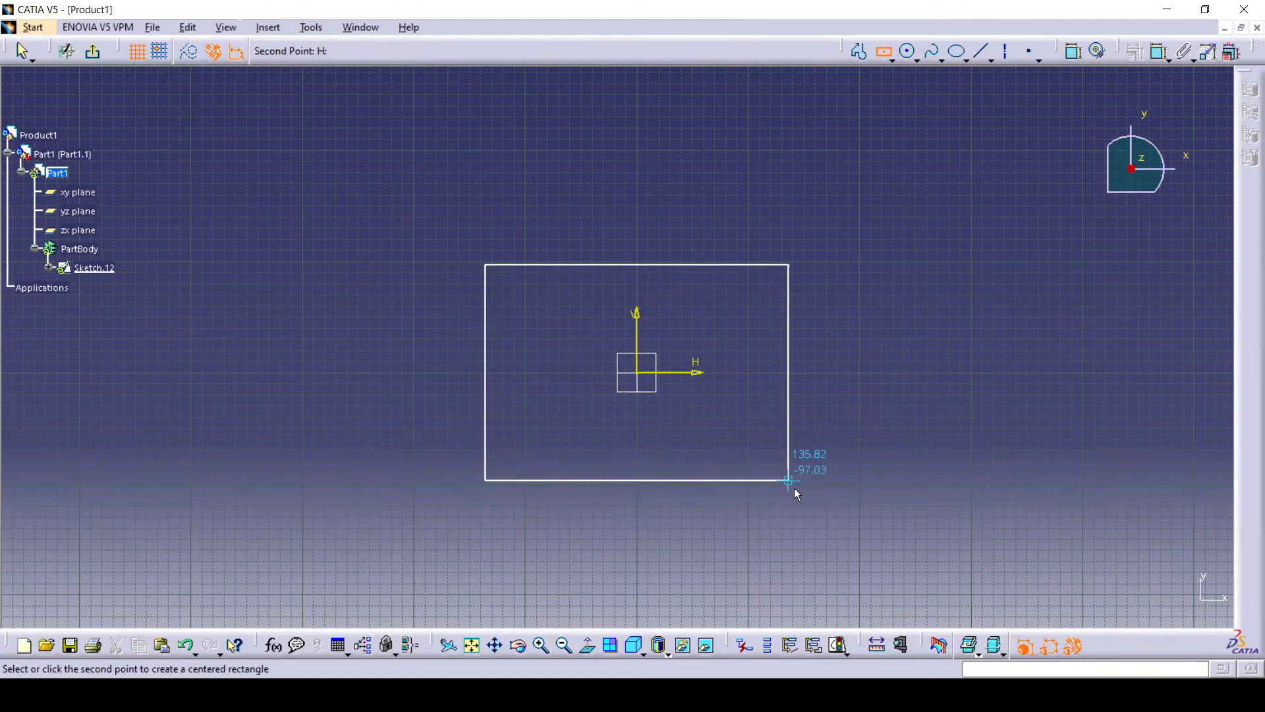
click(794, 487)
click(156, 52)
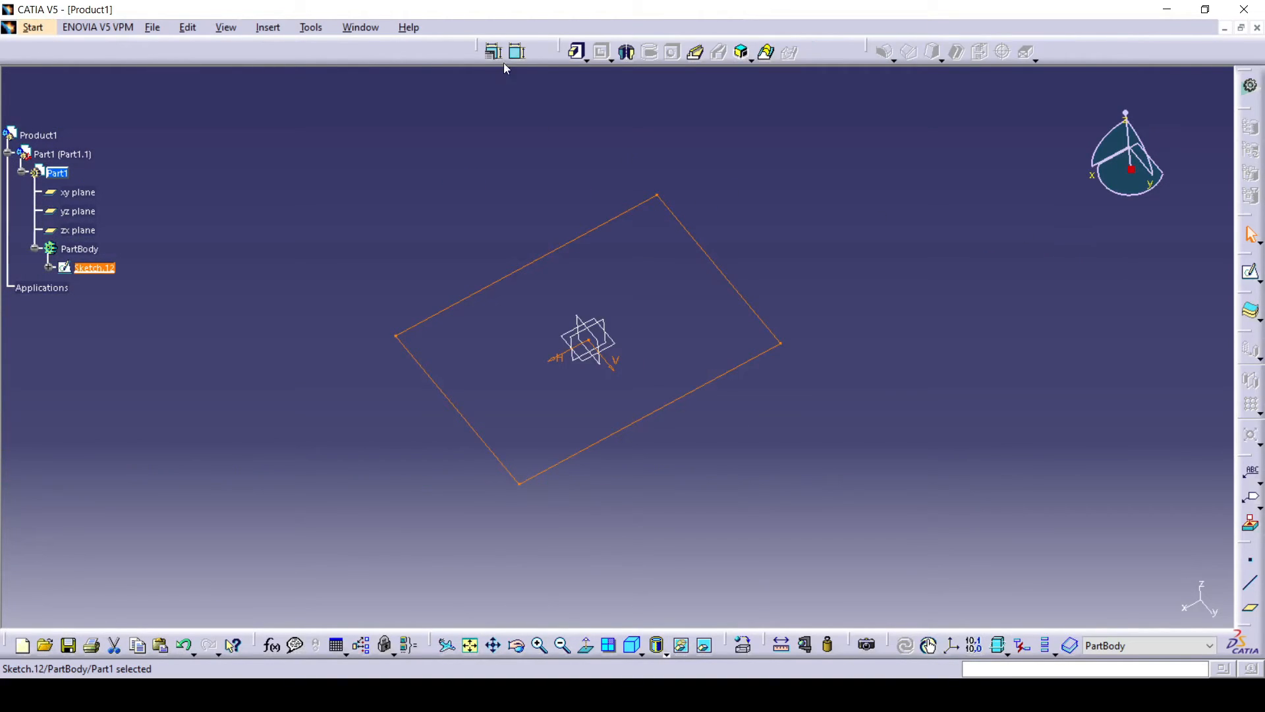
- Pad the rectangle sketch upward, previewing a 50 mm length before setting the final length to 80 mm
click(577, 51)
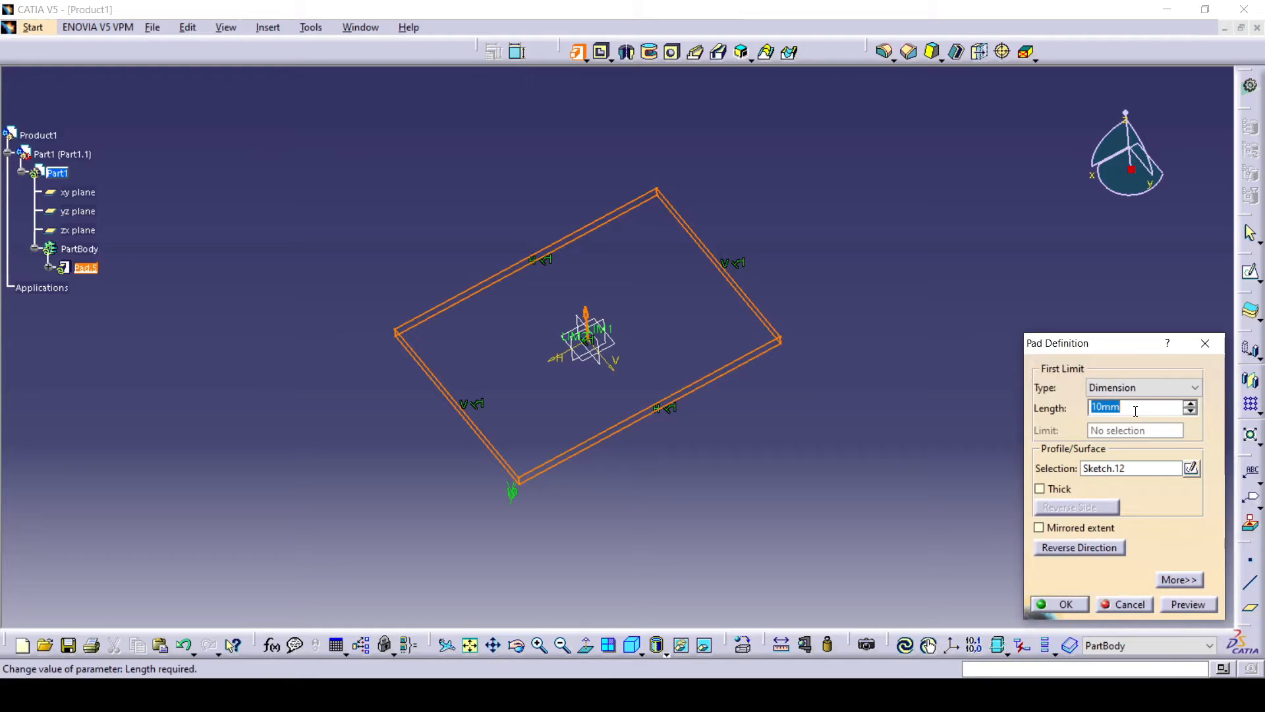
text(50)
click(1179, 601)
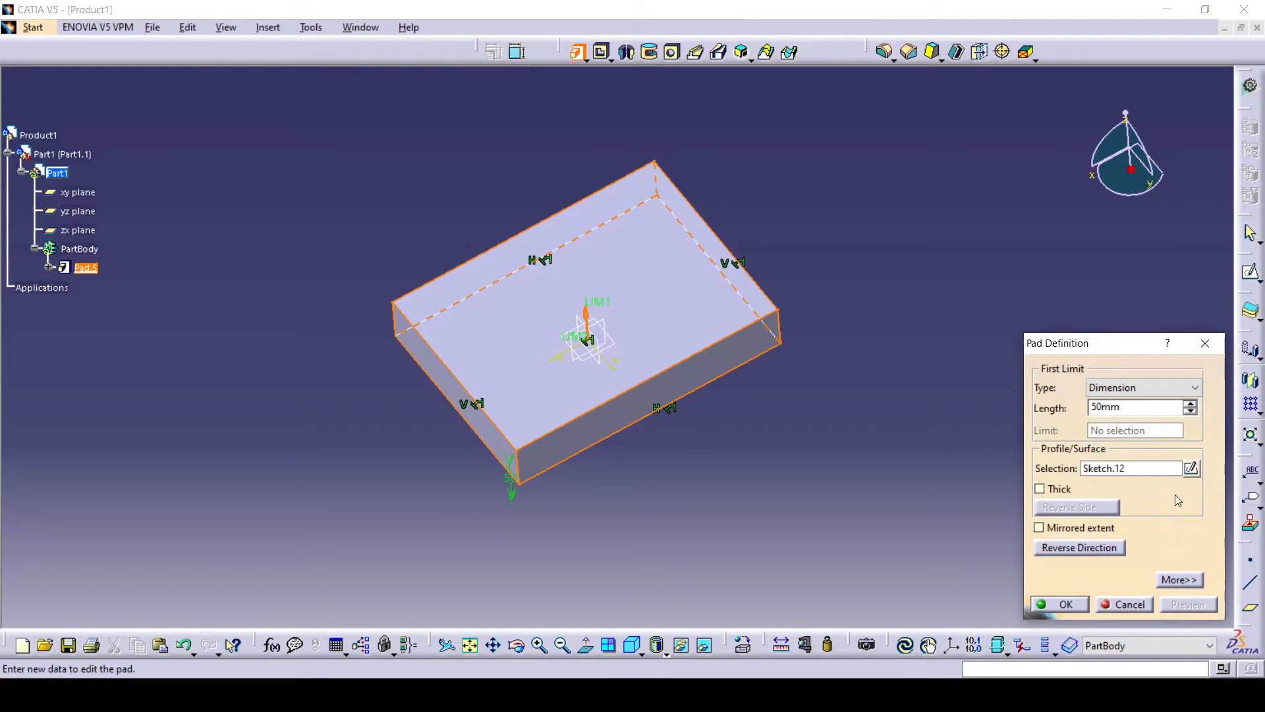
double_click(1120, 406)
text(8)
click(1062, 604)
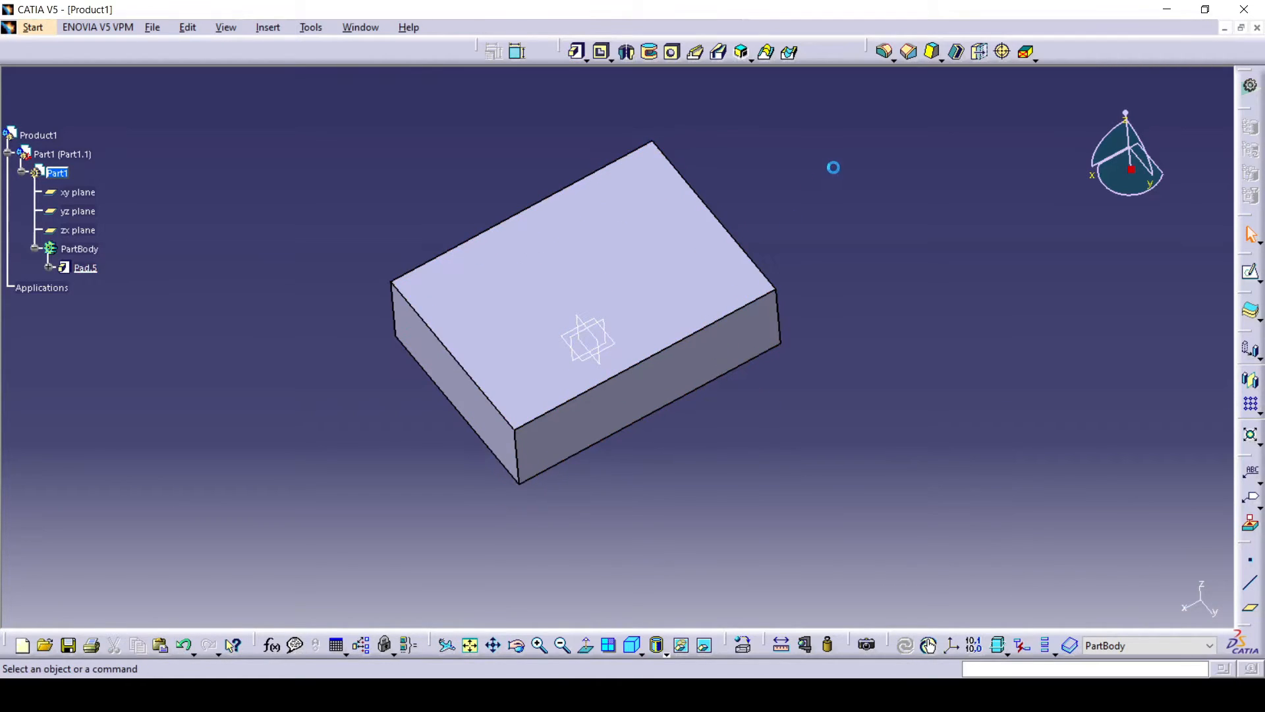
- Shell the block with 1 mm inside and 0 mm outside thickness, removing the top face, and inspect the hollow interior
click(959, 53)
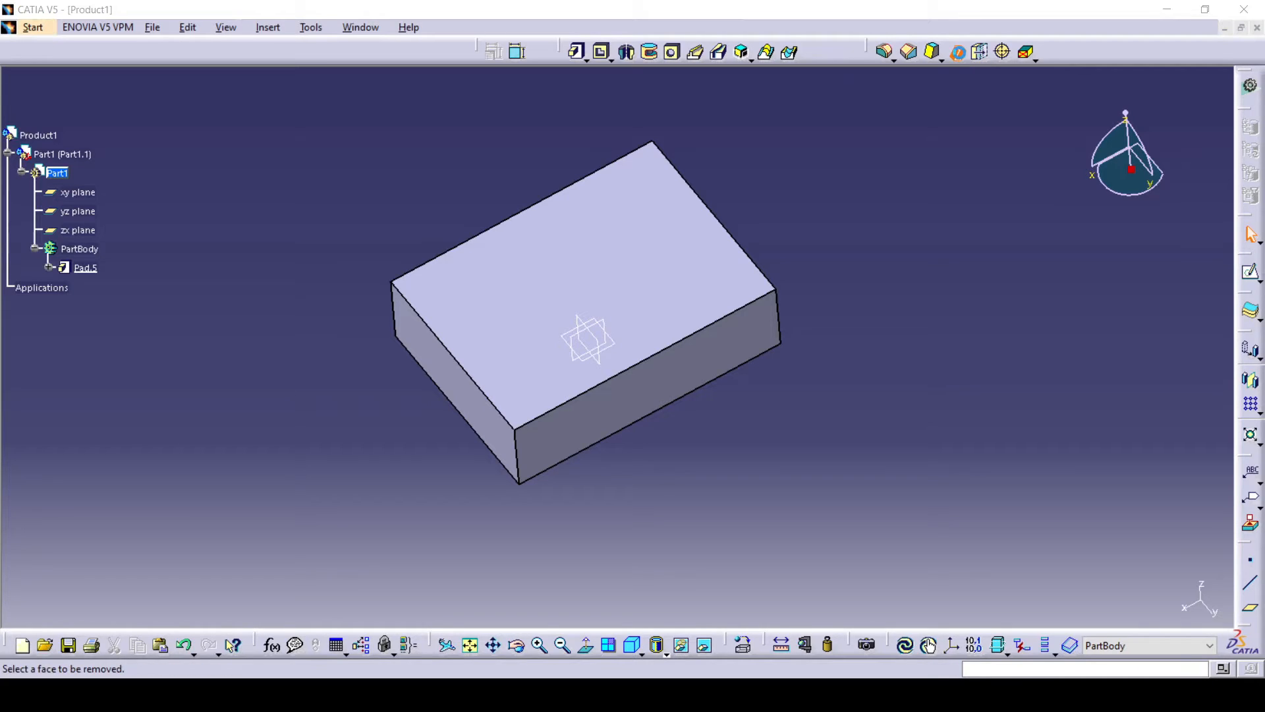
click(637, 268)
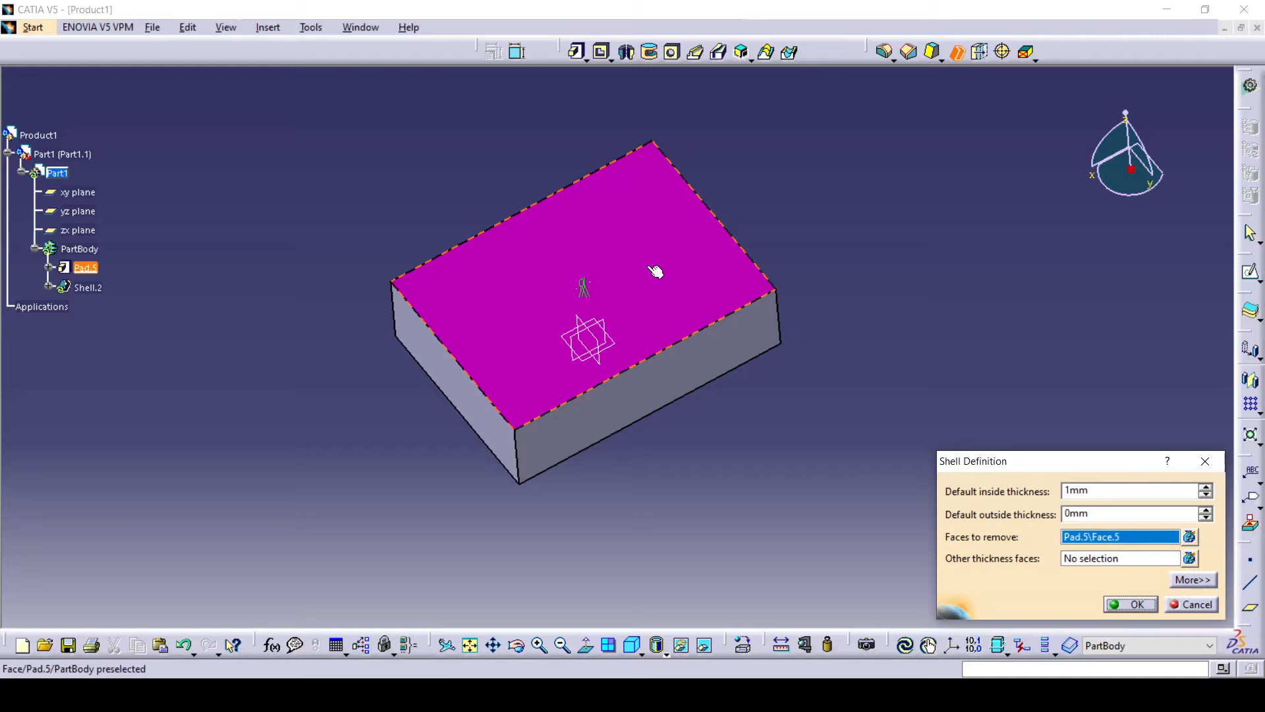
click(1129, 605)
middle_drag(616, 359, 619, 306)
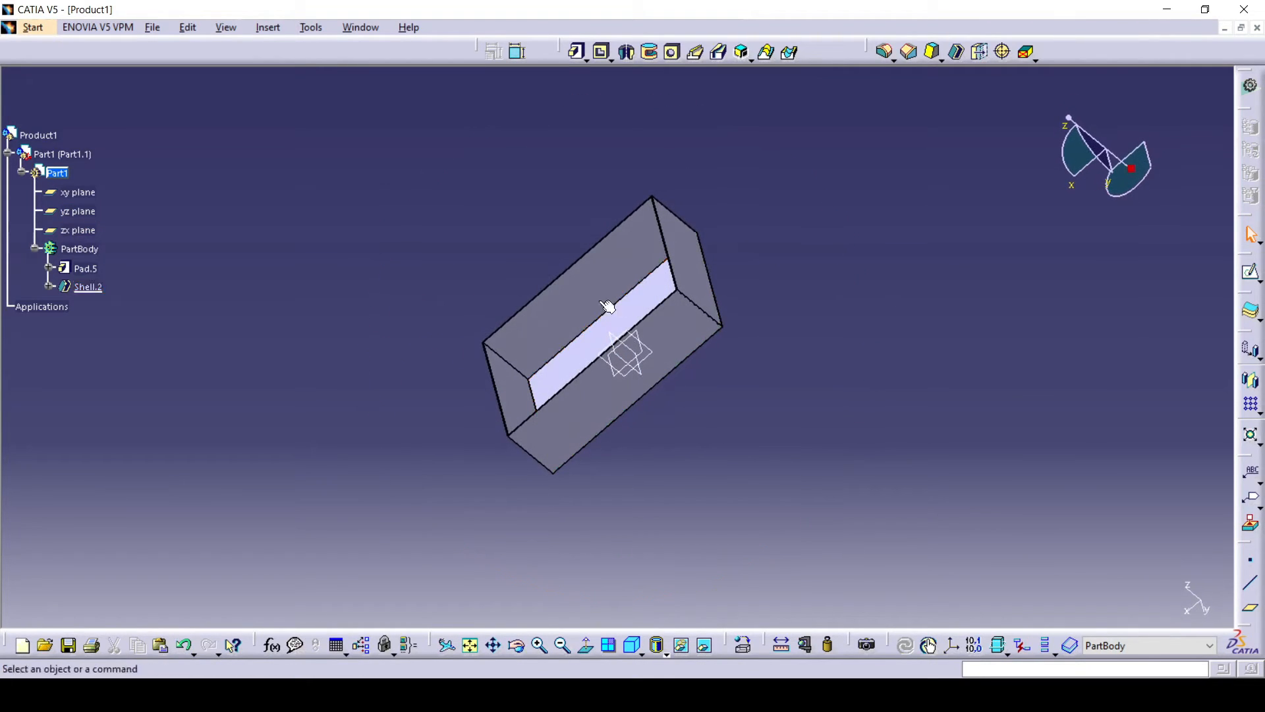
middle_drag(446, 294, 580, 324)
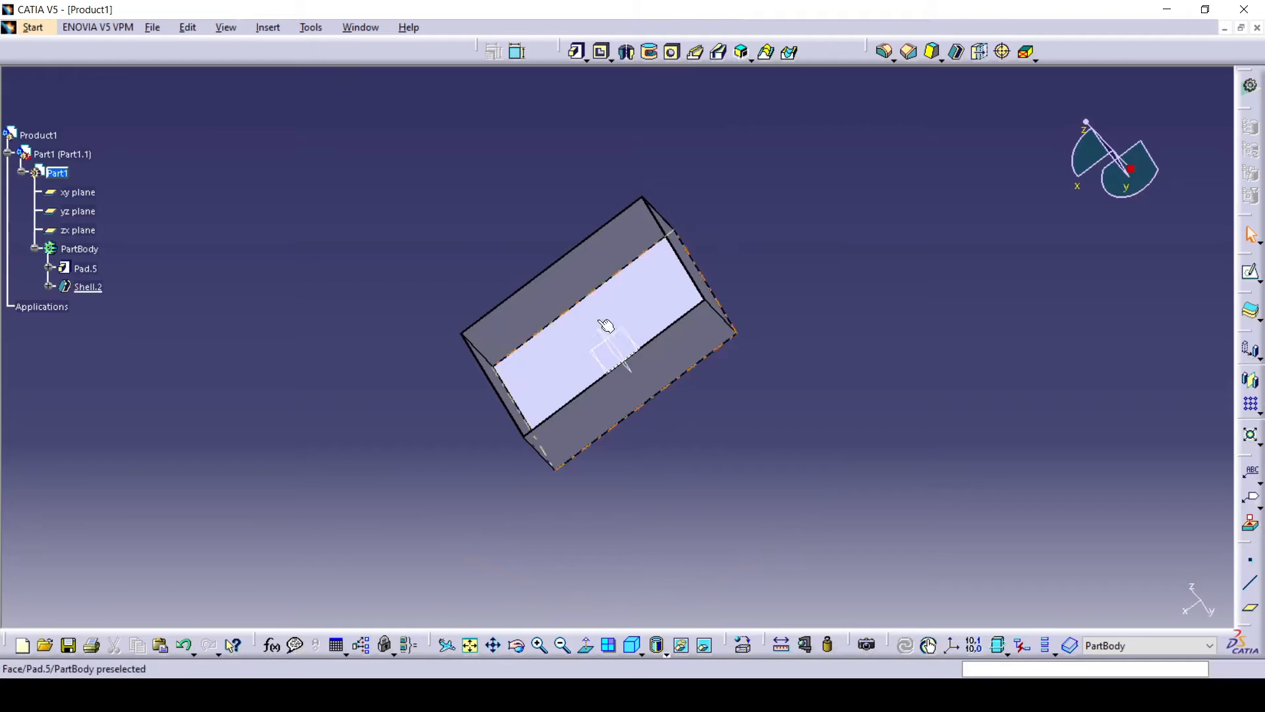
middle_drag(794, 280, 833, 392)
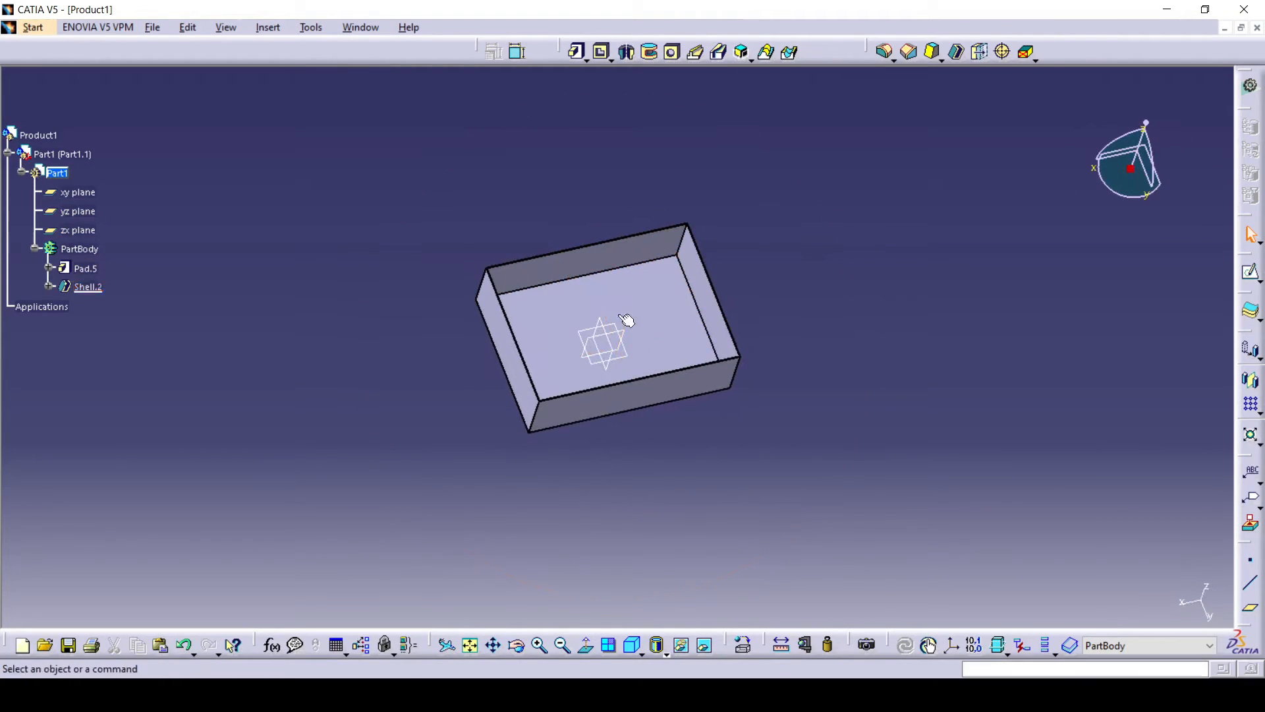
ctrl+middle_drag(799, 325, 760, 198)
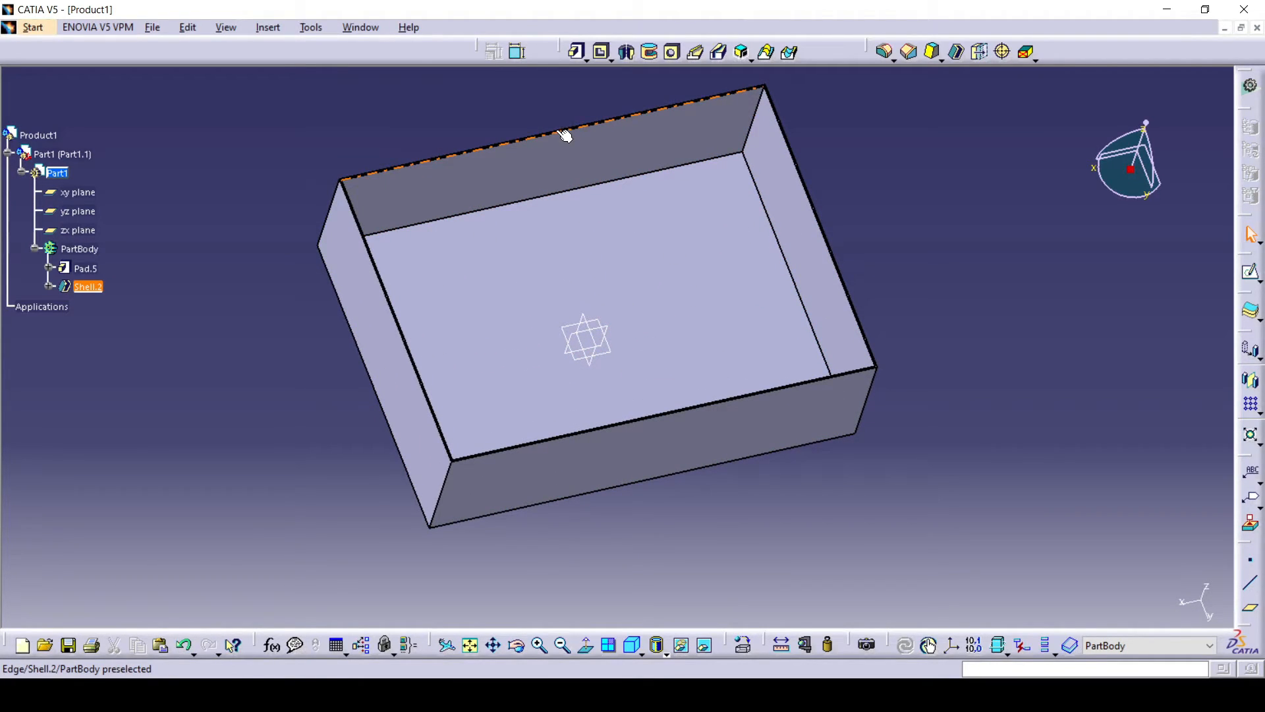
- Change the shell's default inside thickness to 5 mm and apply it to the hollow block
double_click(92, 286)
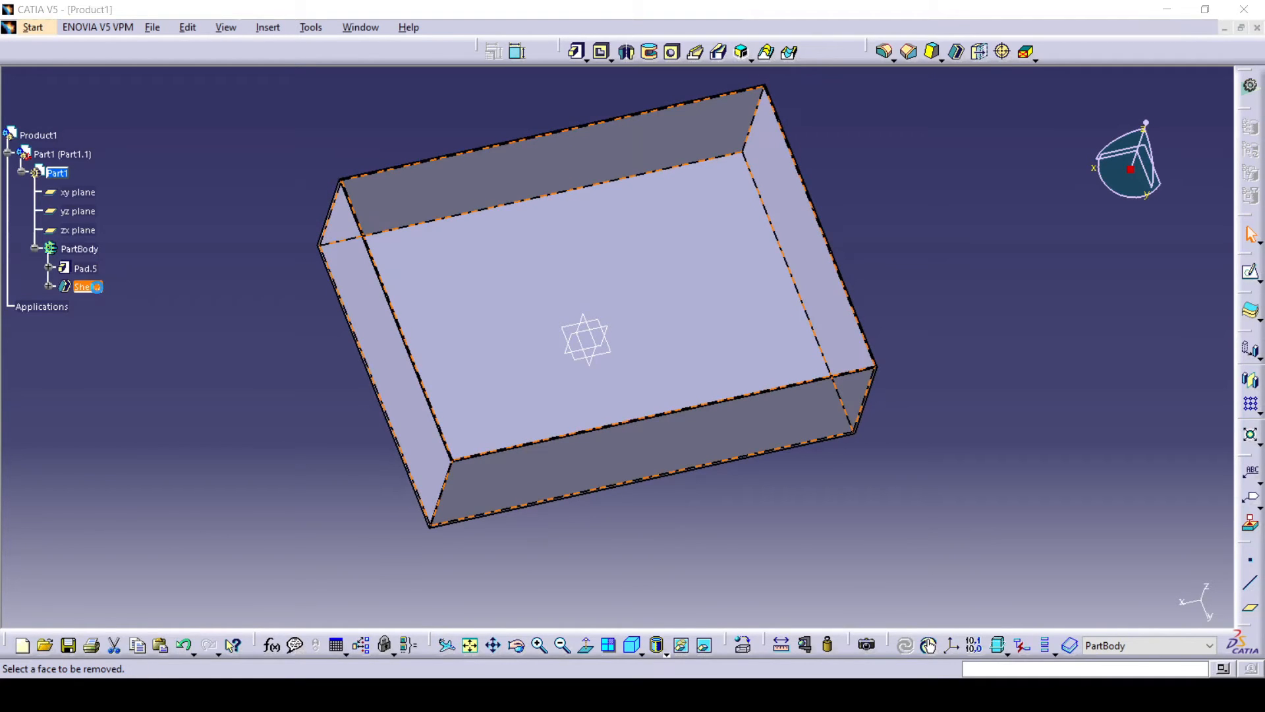
double_click(1091, 489)
text(5)
click(1142, 610)
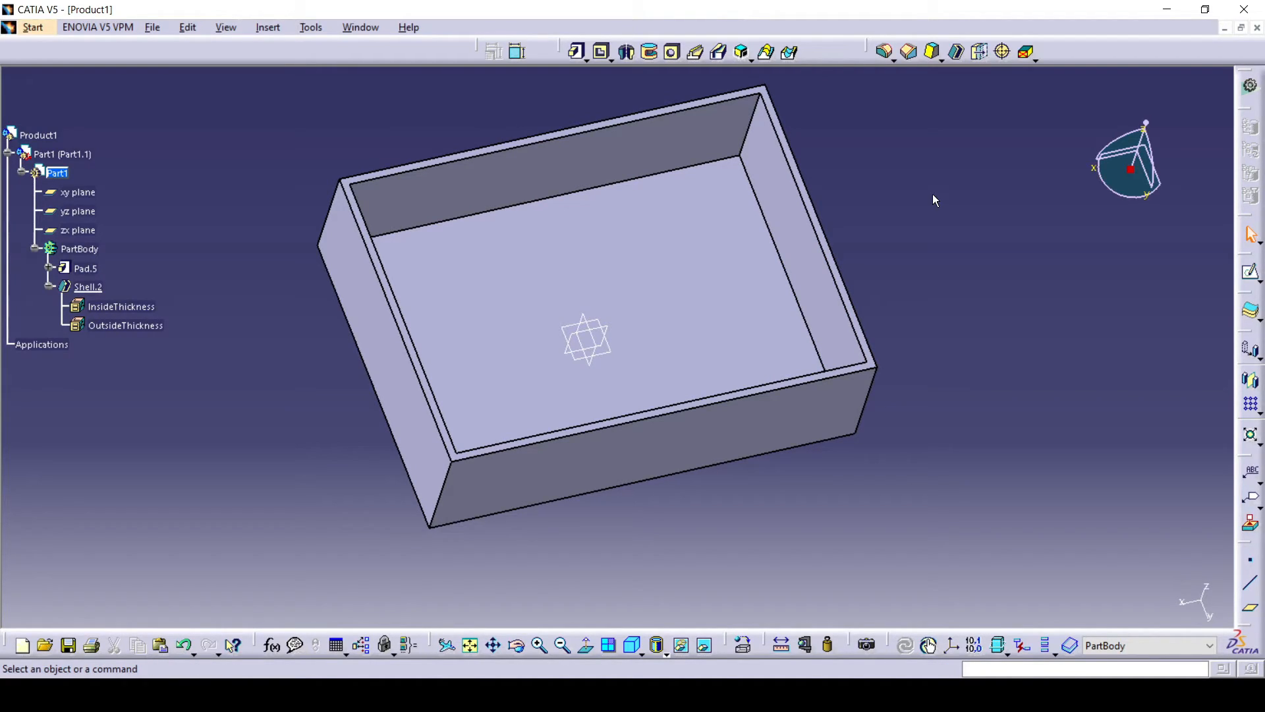
- Add a 10 mm Thickness to the front outer face of the shelled block
click(980, 52)
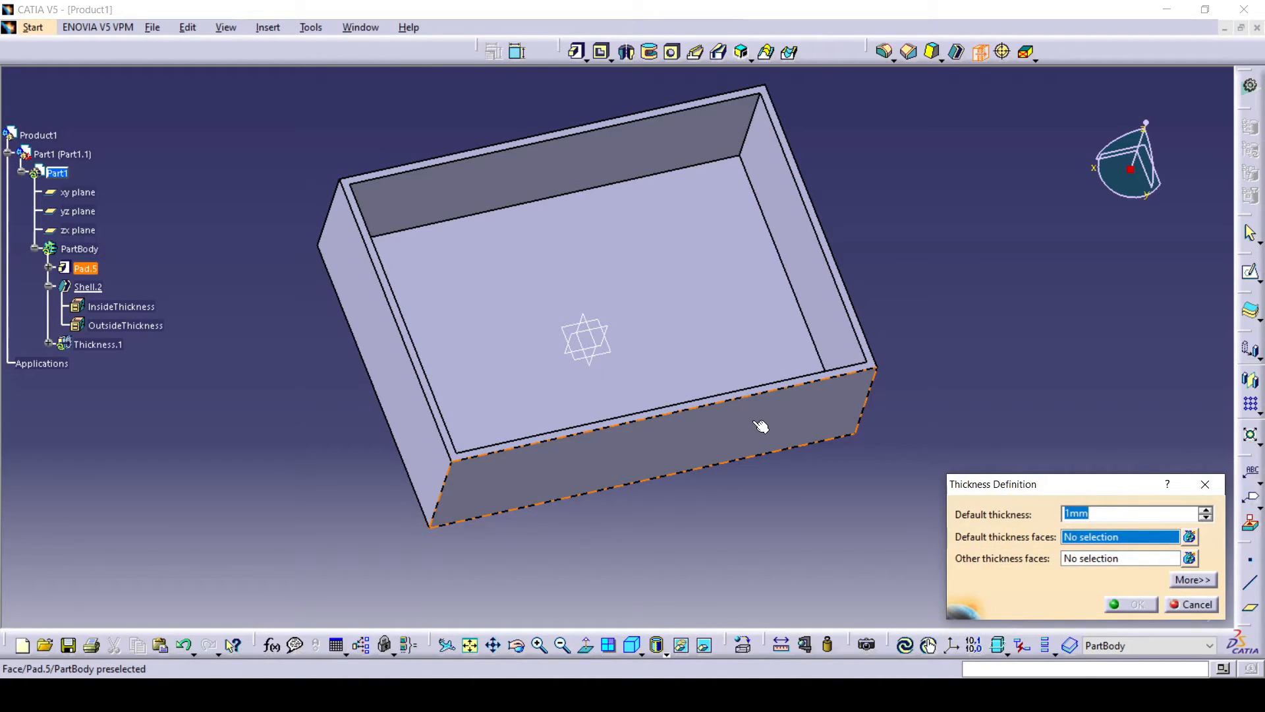
click(761, 427)
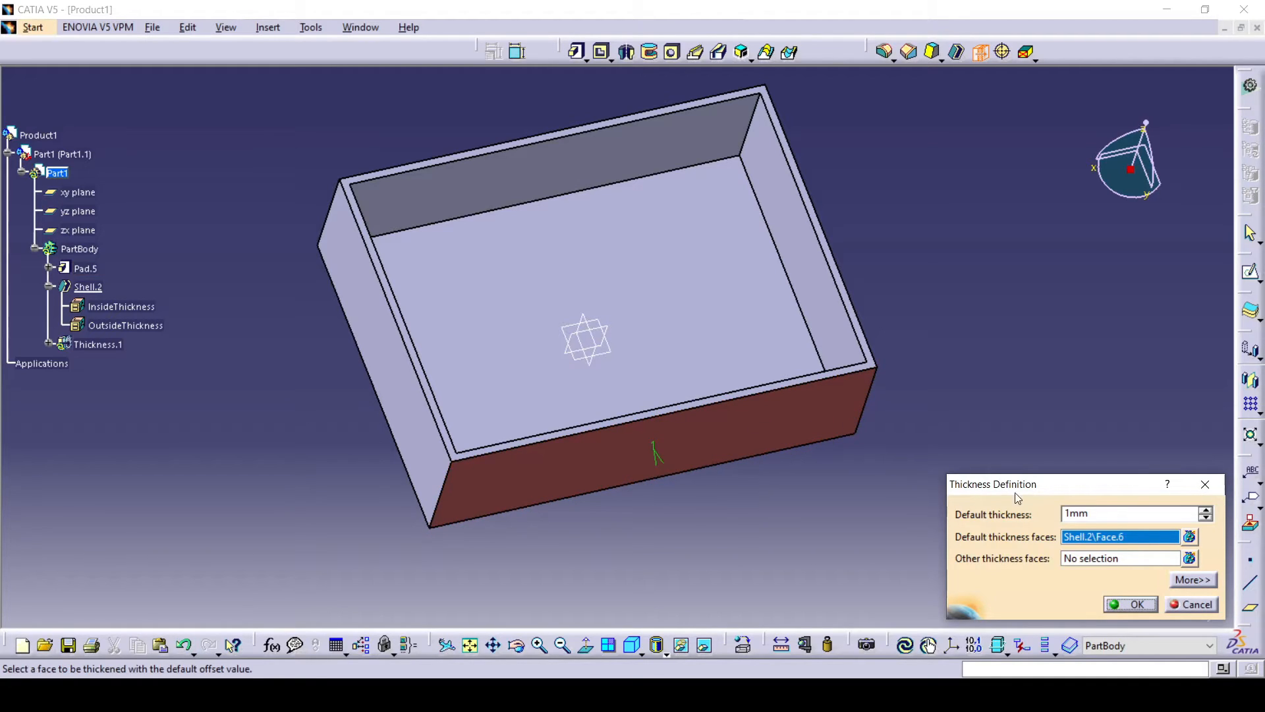
double_click(1155, 511)
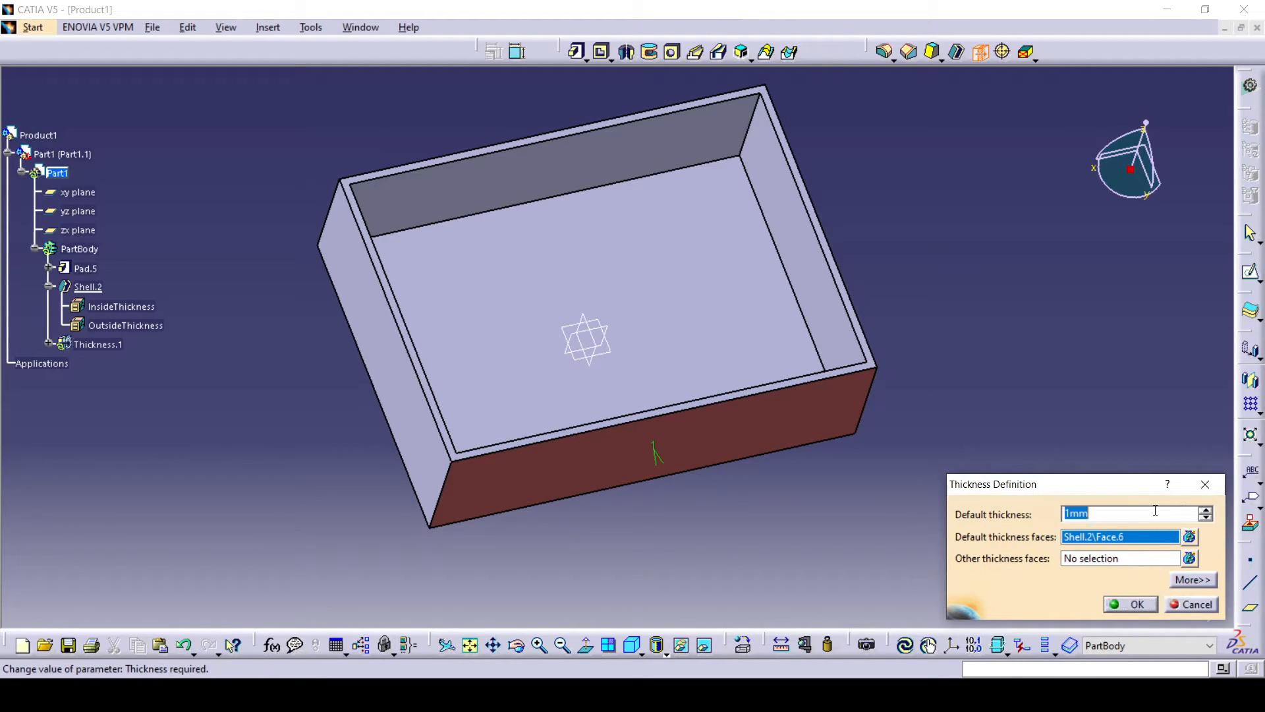
text(10)
click(1131, 604)
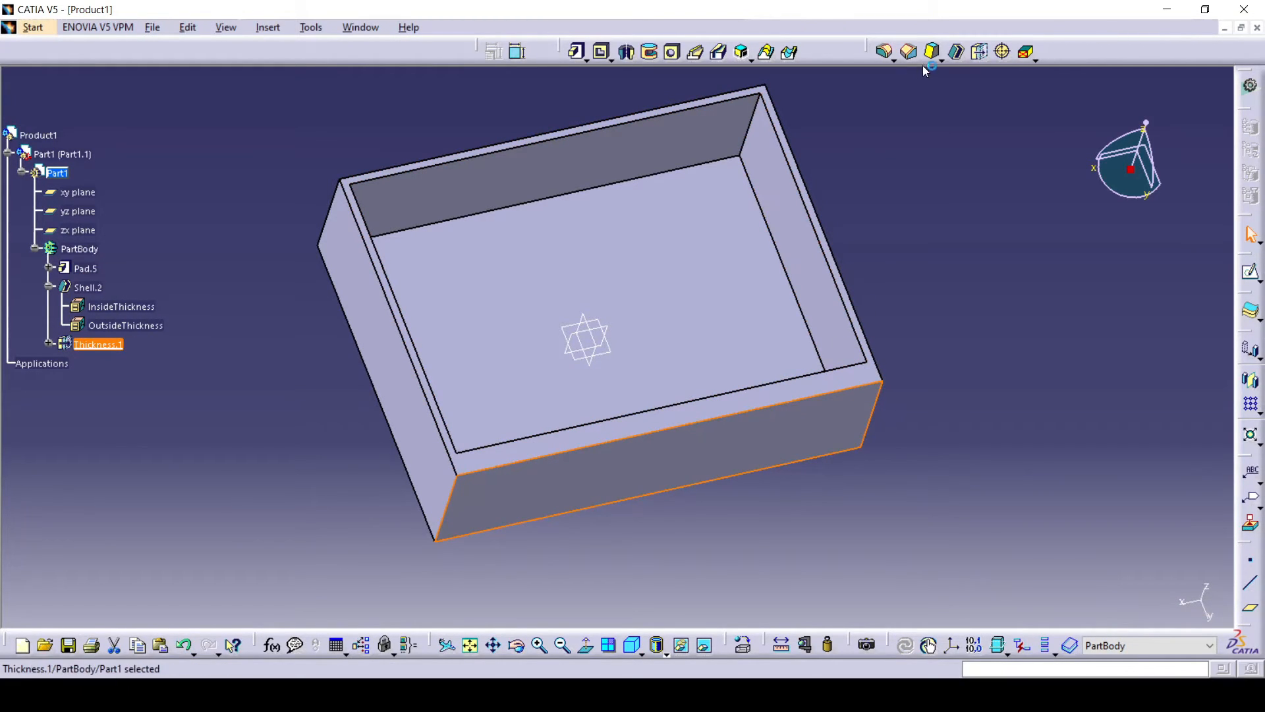
- Delete the thickness feature and the shell from the part body, leaving only the pad
click(980, 53)
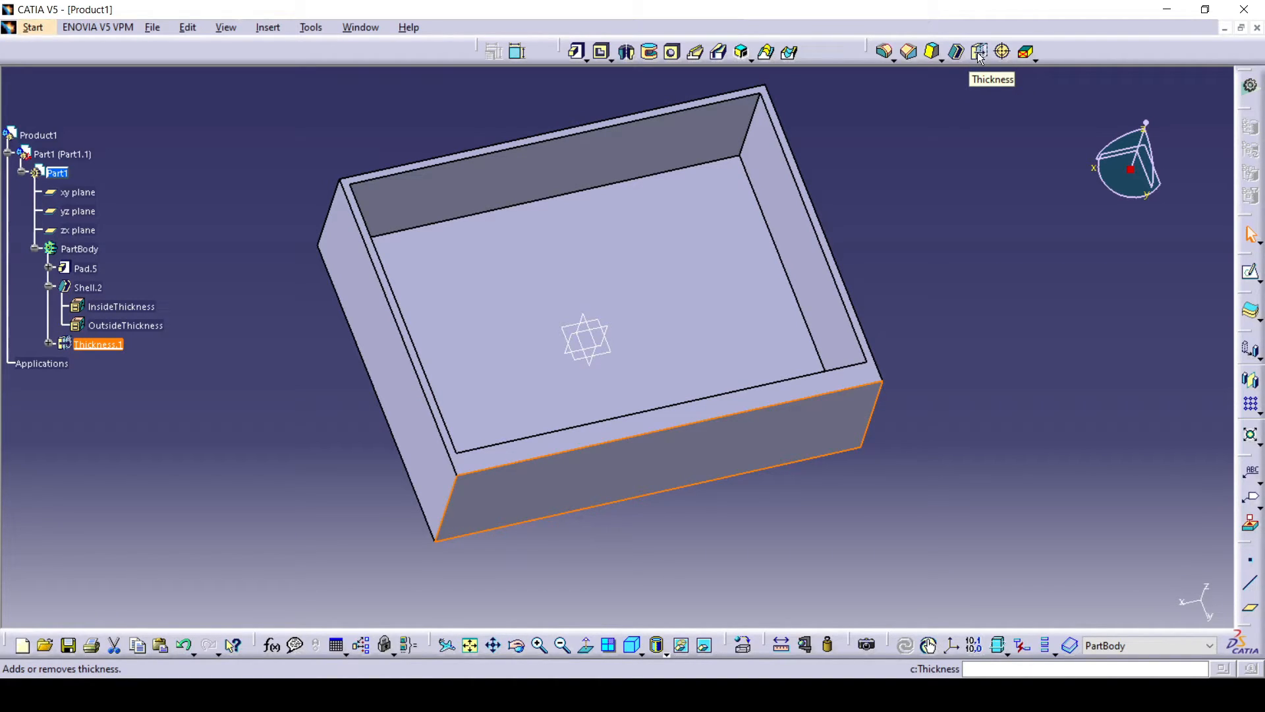
click(937, 252)
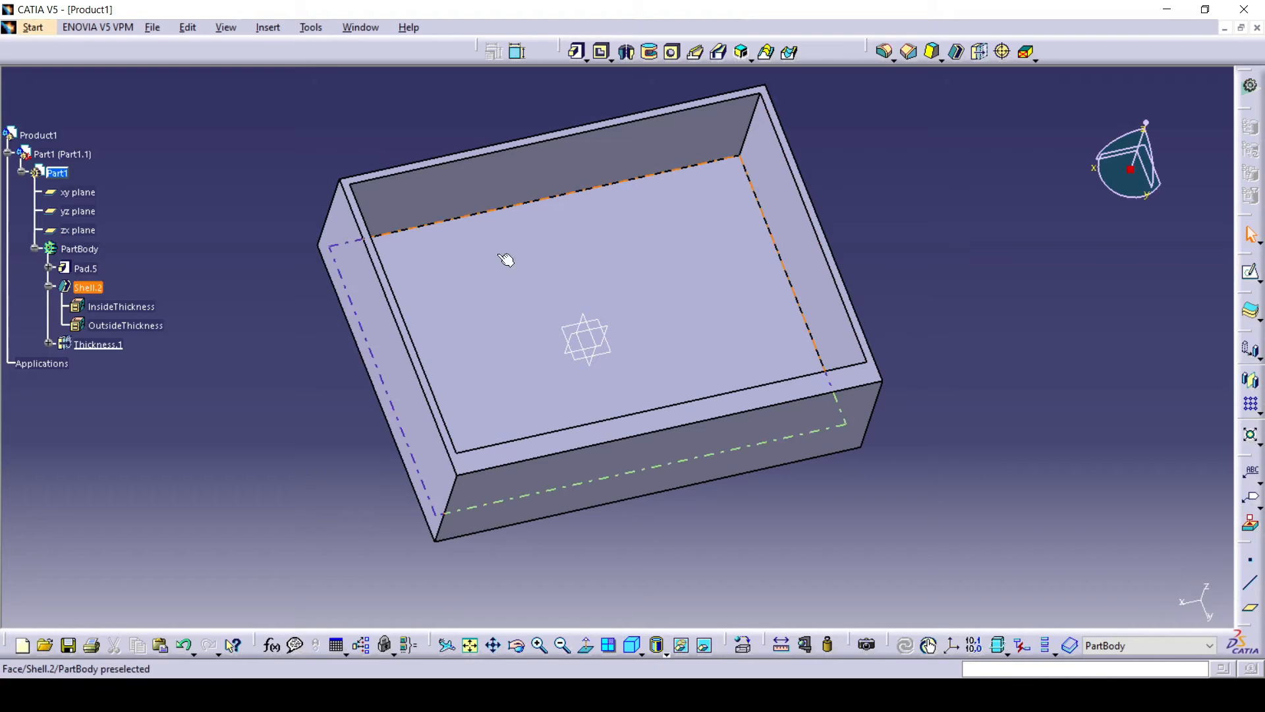
right_click(109, 344)
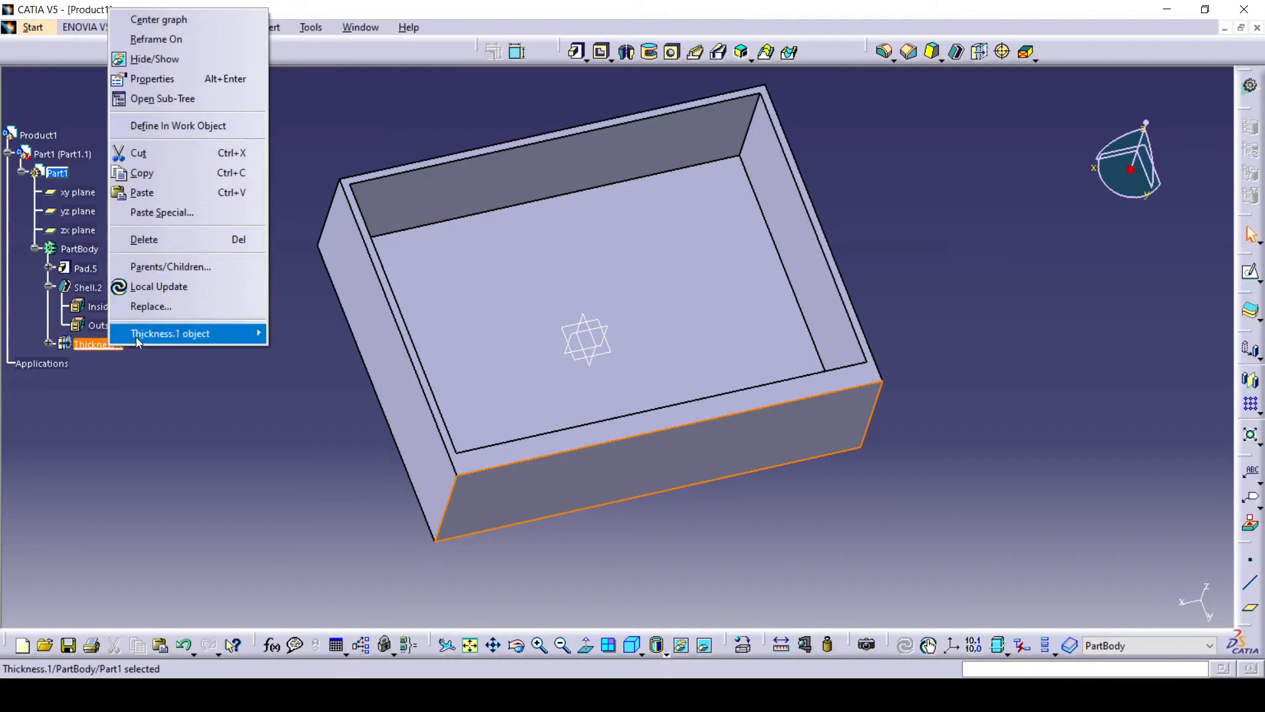
click(145, 240)
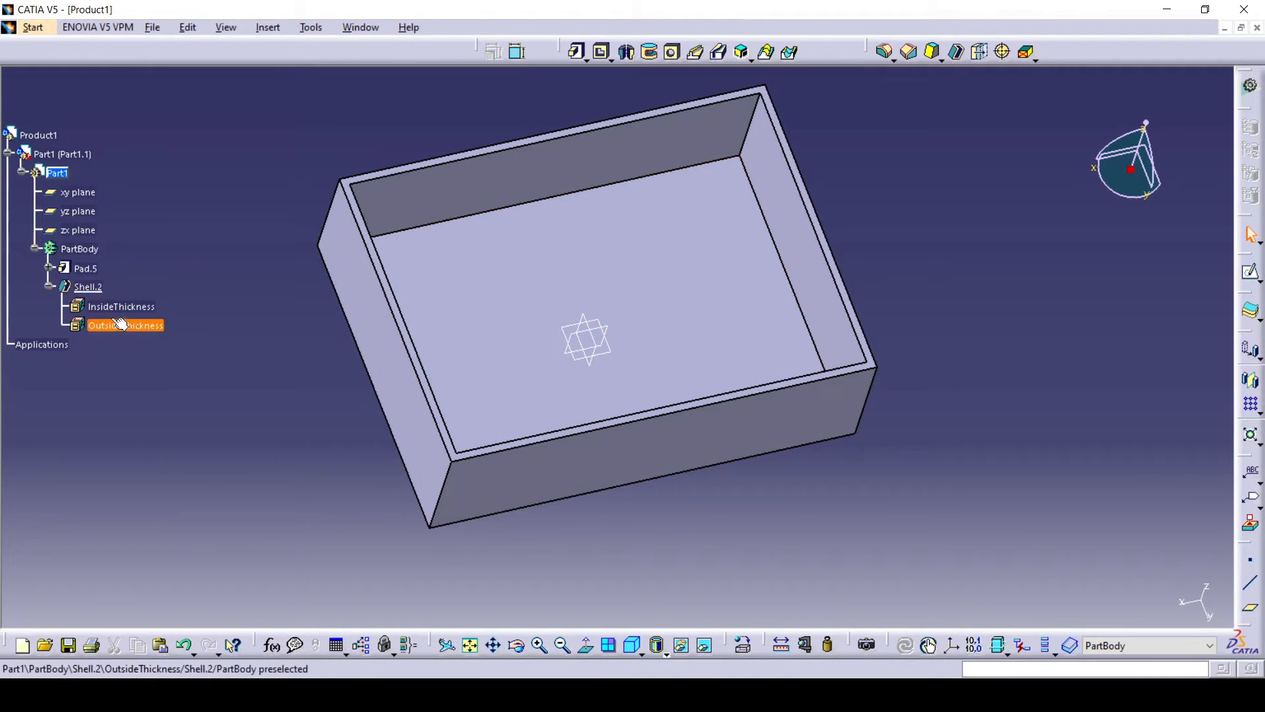
right_click(85, 286)
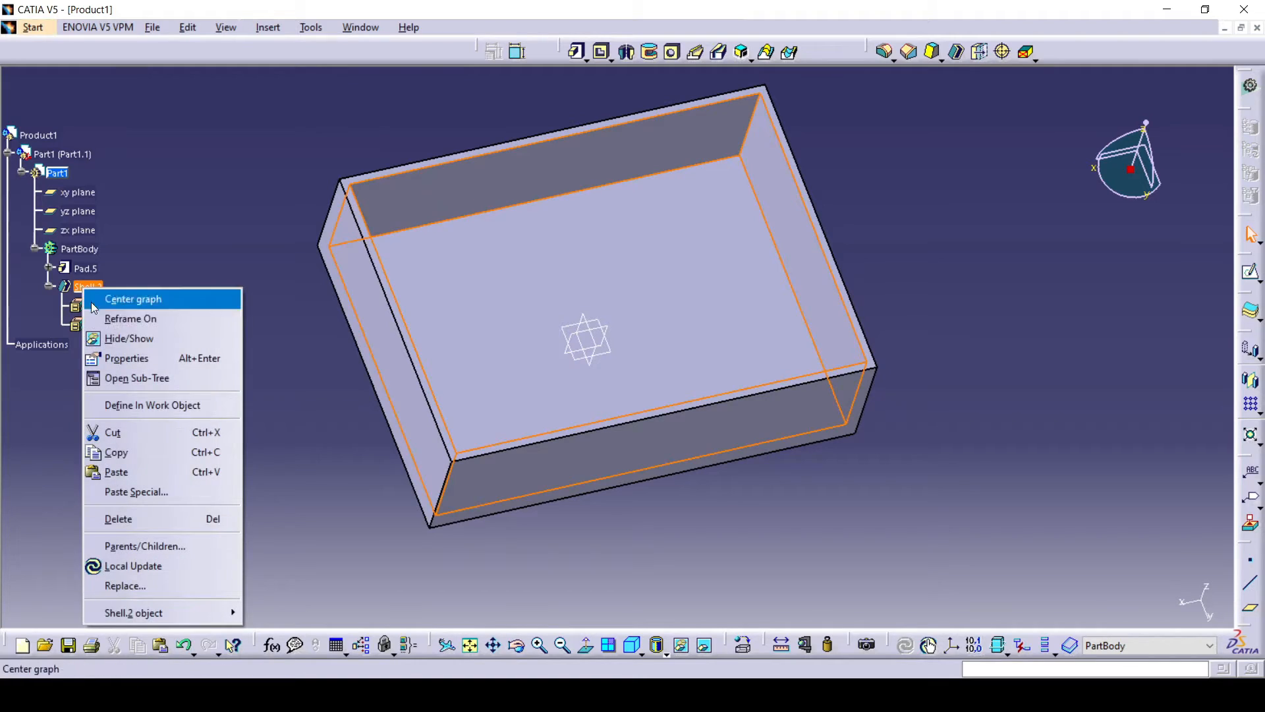
click(156, 519)
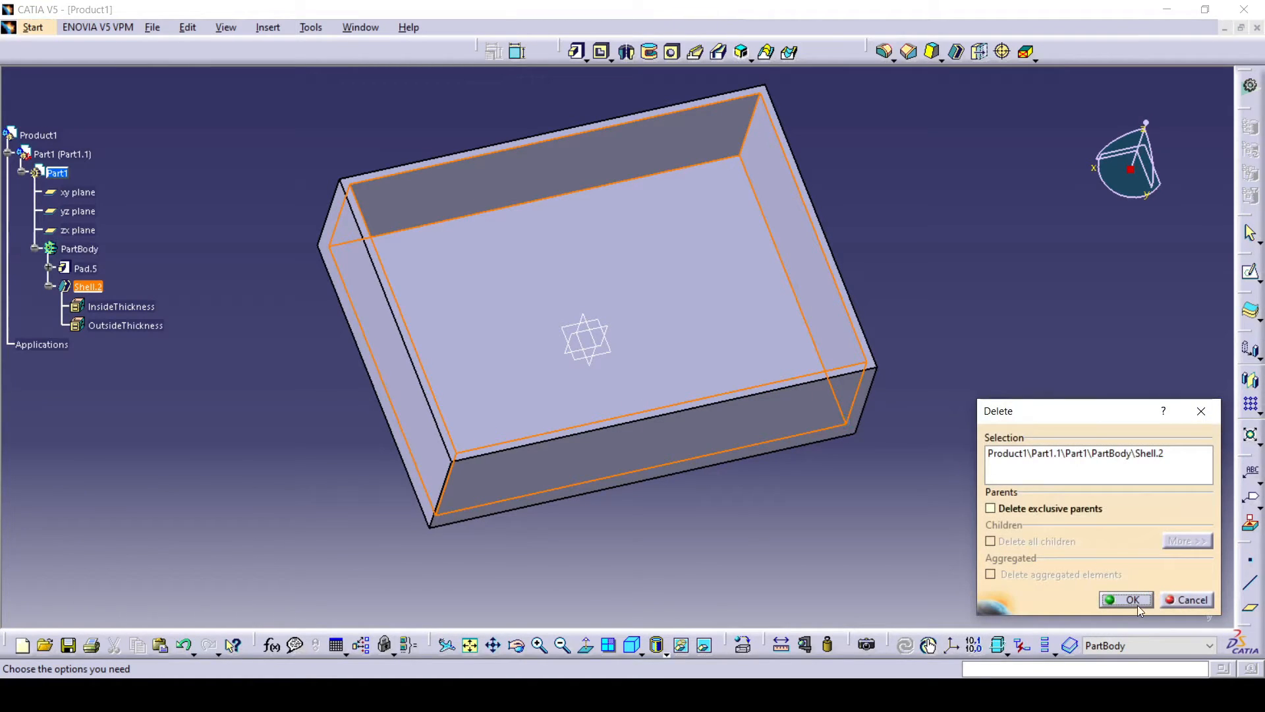
click(1130, 598)
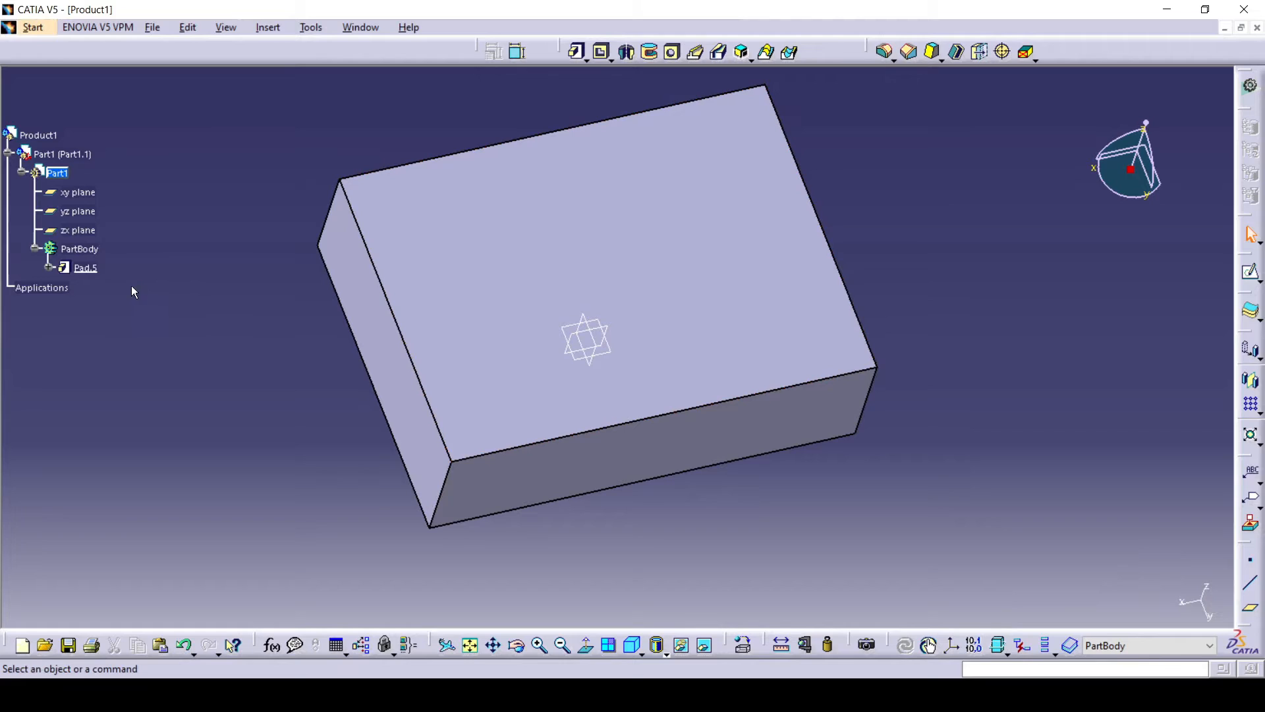
- Sketch a small centered rectangle around the origin on the block's top face and finish the sketch
middle_drag(873, 290, 938, 325)
click(751, 284)
click(1250, 271)
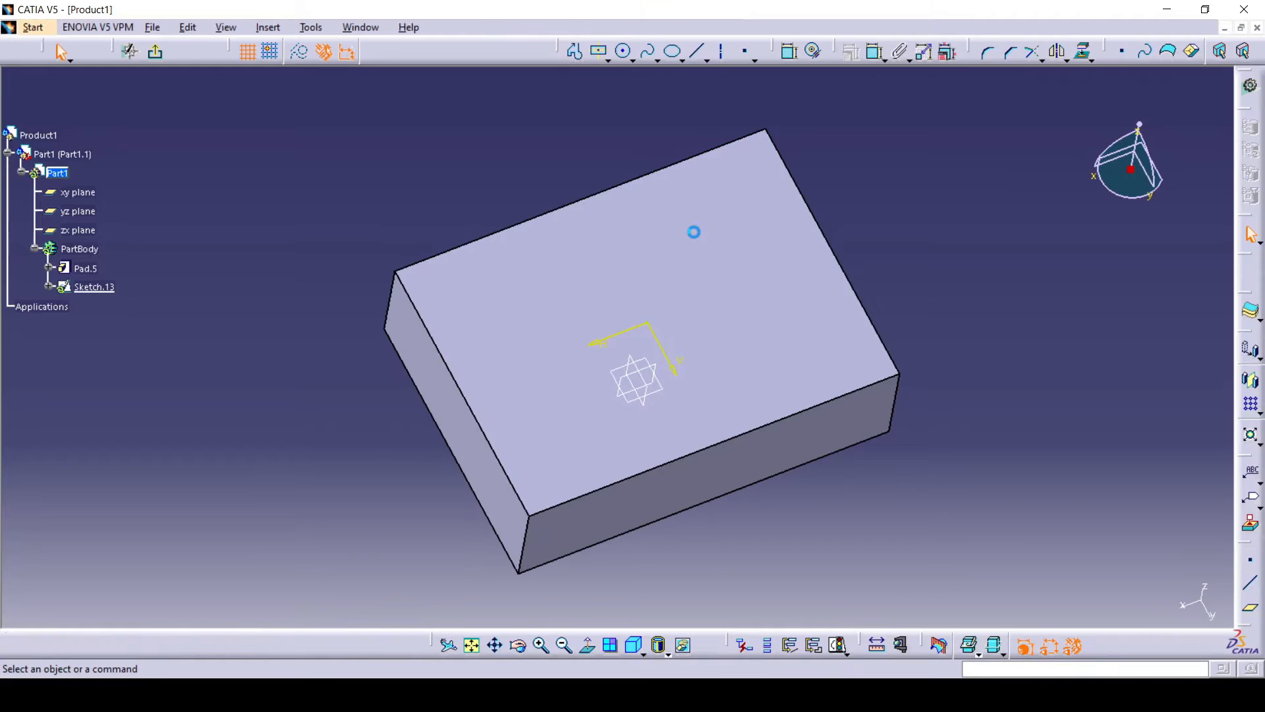
click(599, 51)
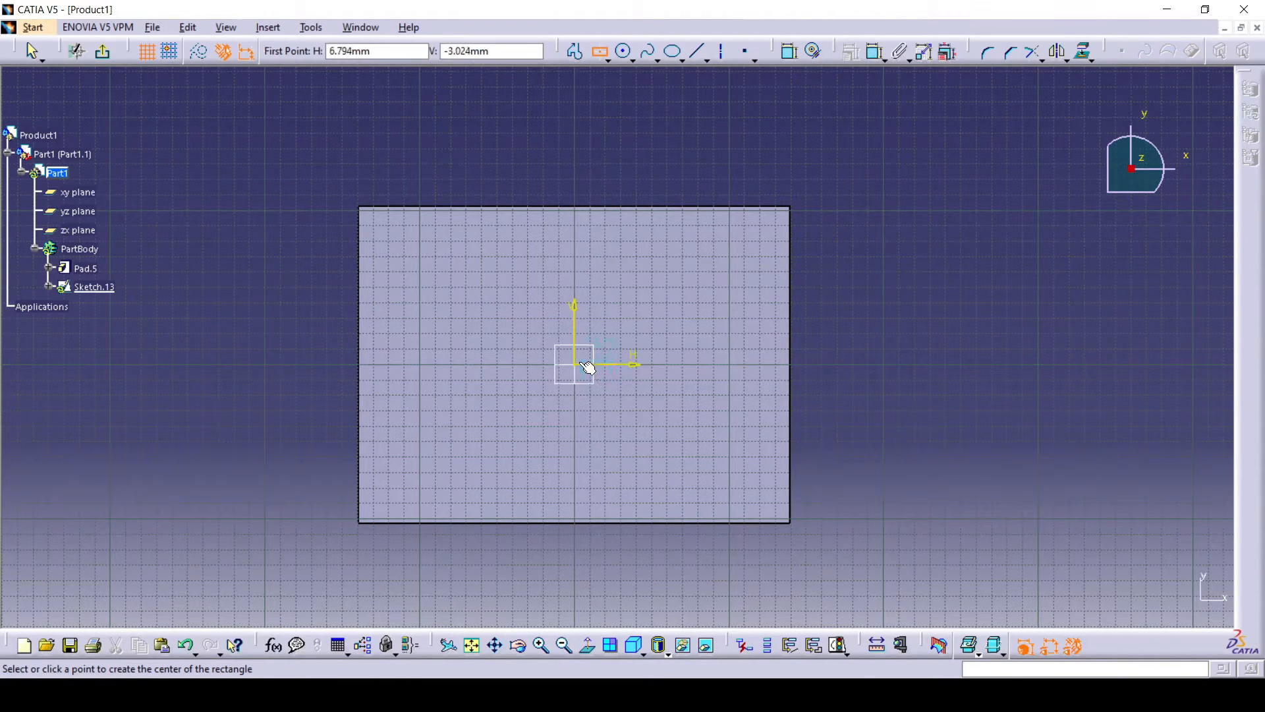
click(577, 366)
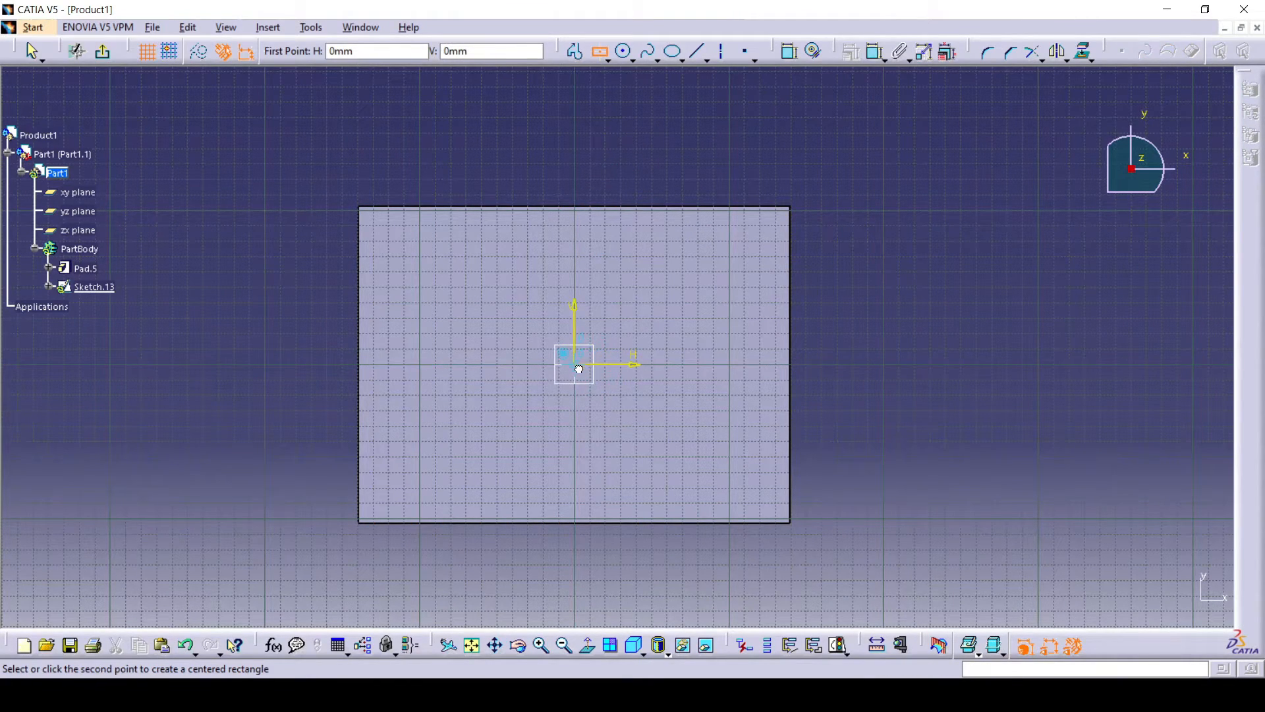
click(639, 421)
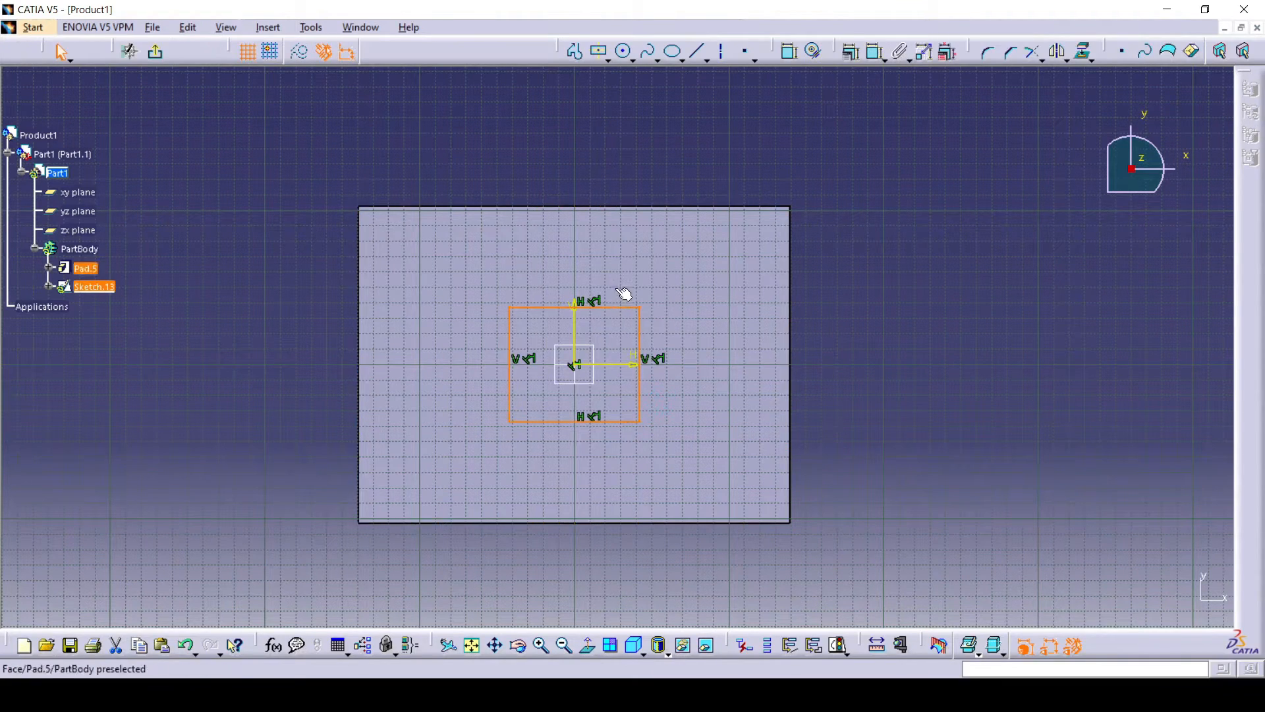
click(157, 52)
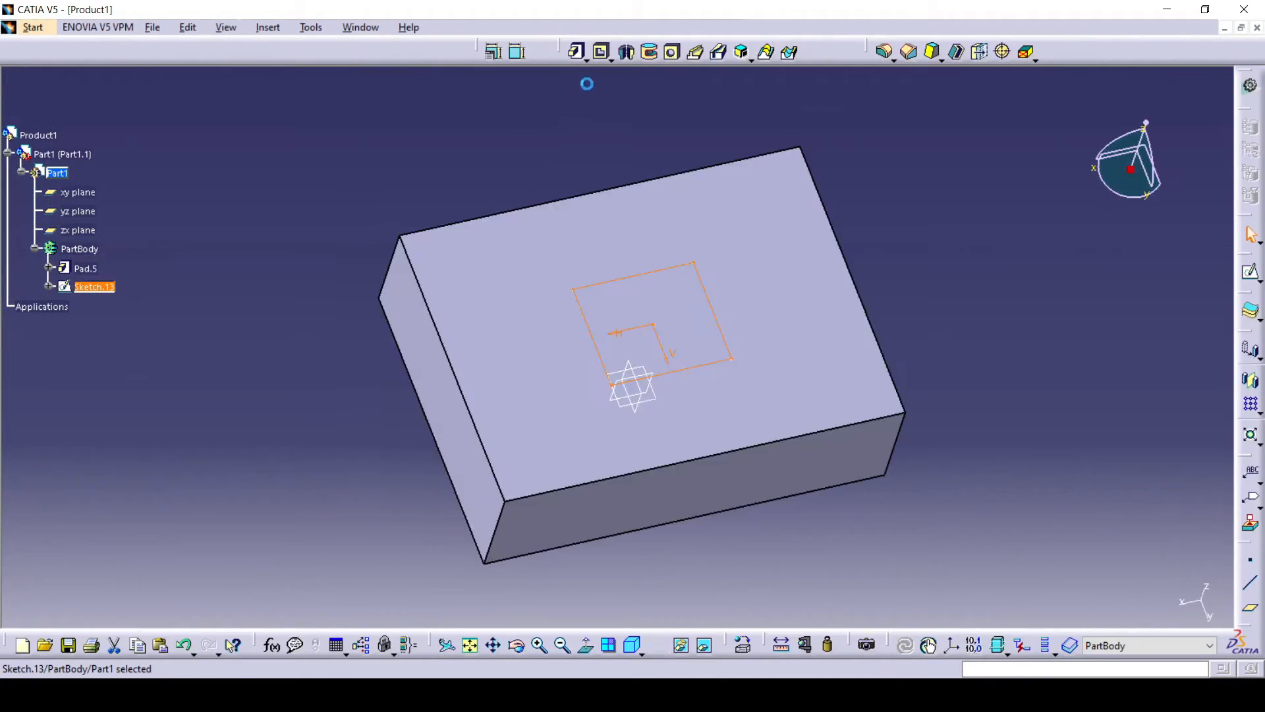
- Pocket the rectangle sketch 80 mm deep through the block and inspect the opening
click(602, 55)
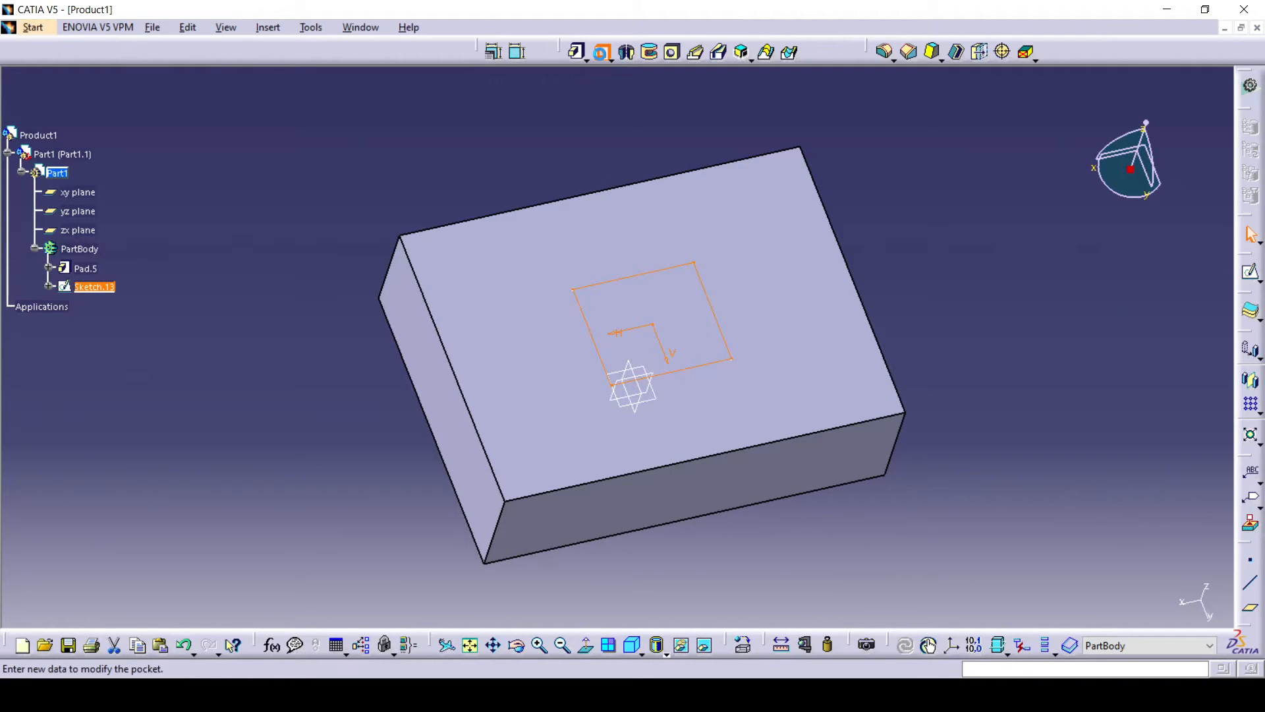
middle_drag(333, 358, 579, 311)
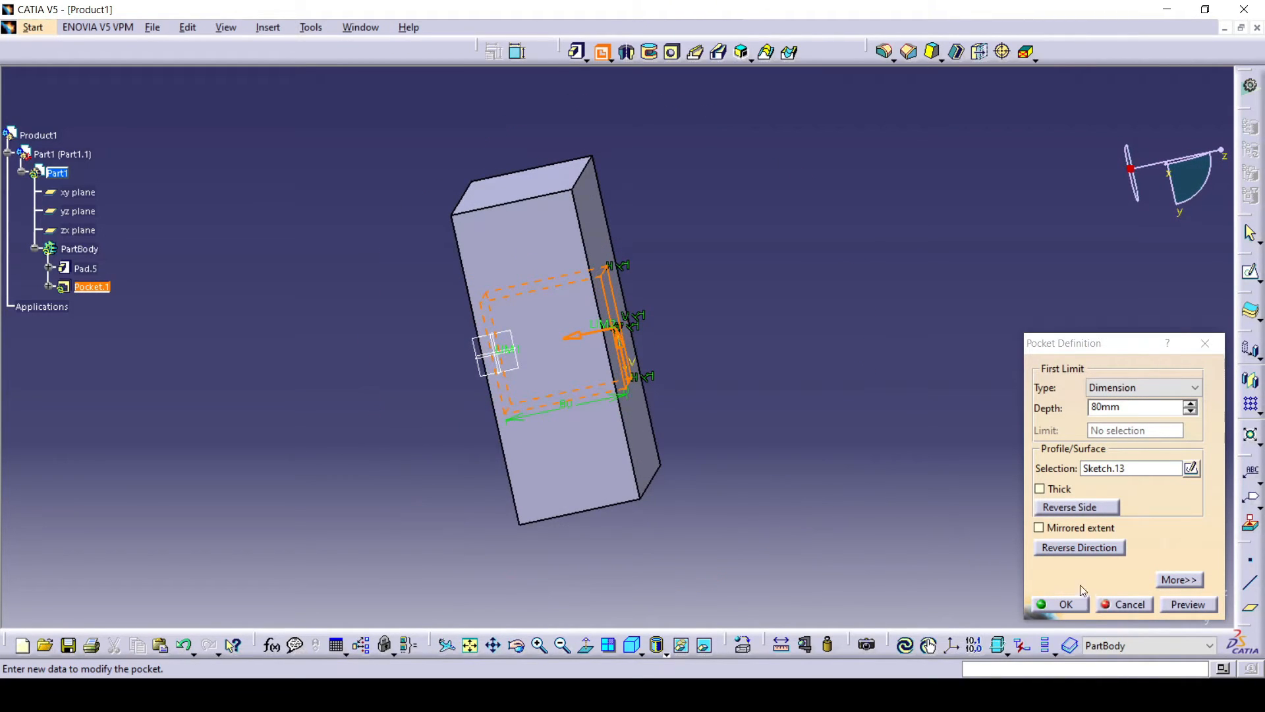
click(1066, 605)
middle_drag(714, 389, 367, 404)
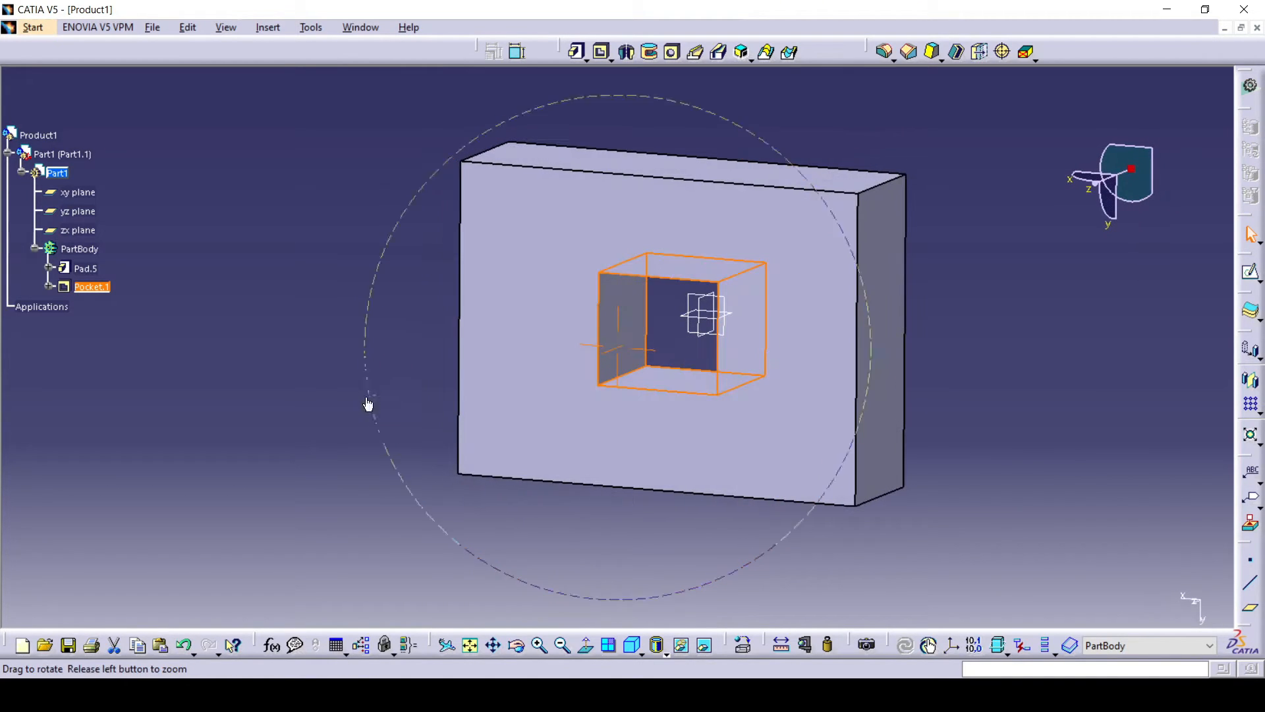
click(965, 371)
- Apply Remove Face to the four inner walls of the rectangular pocket
middle_drag(965, 371, 1043, 329)
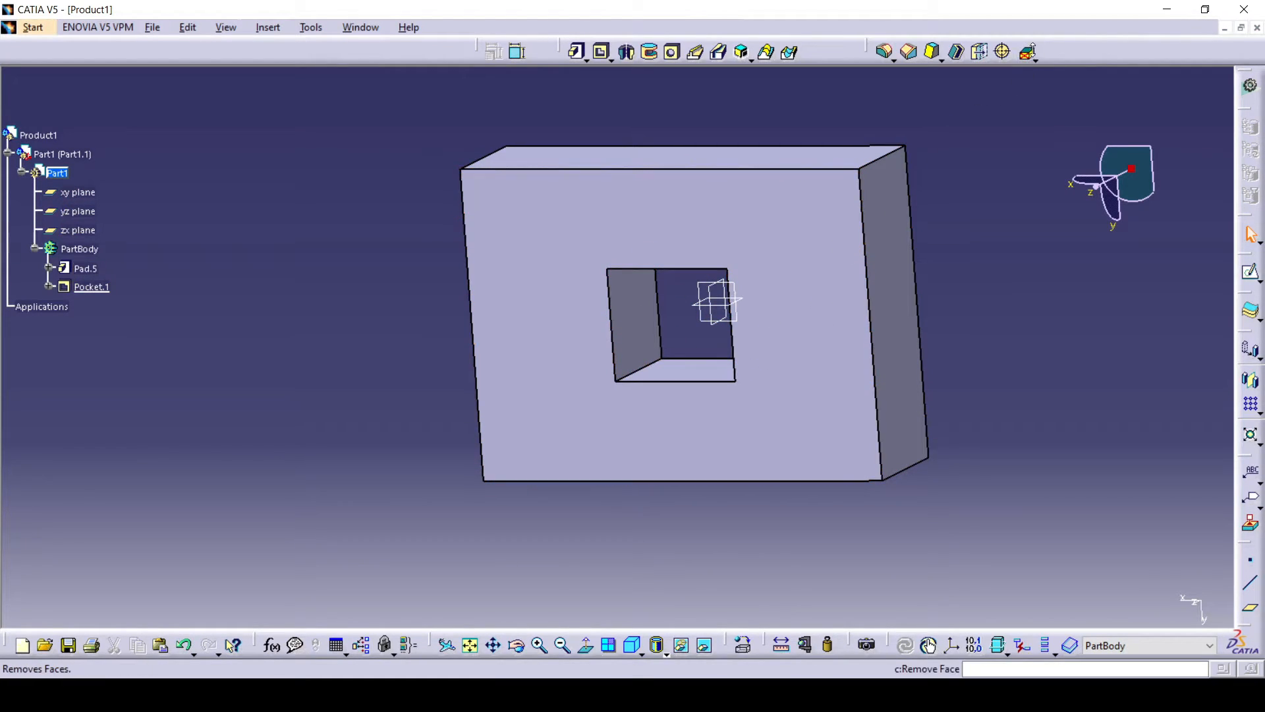
click(1028, 53)
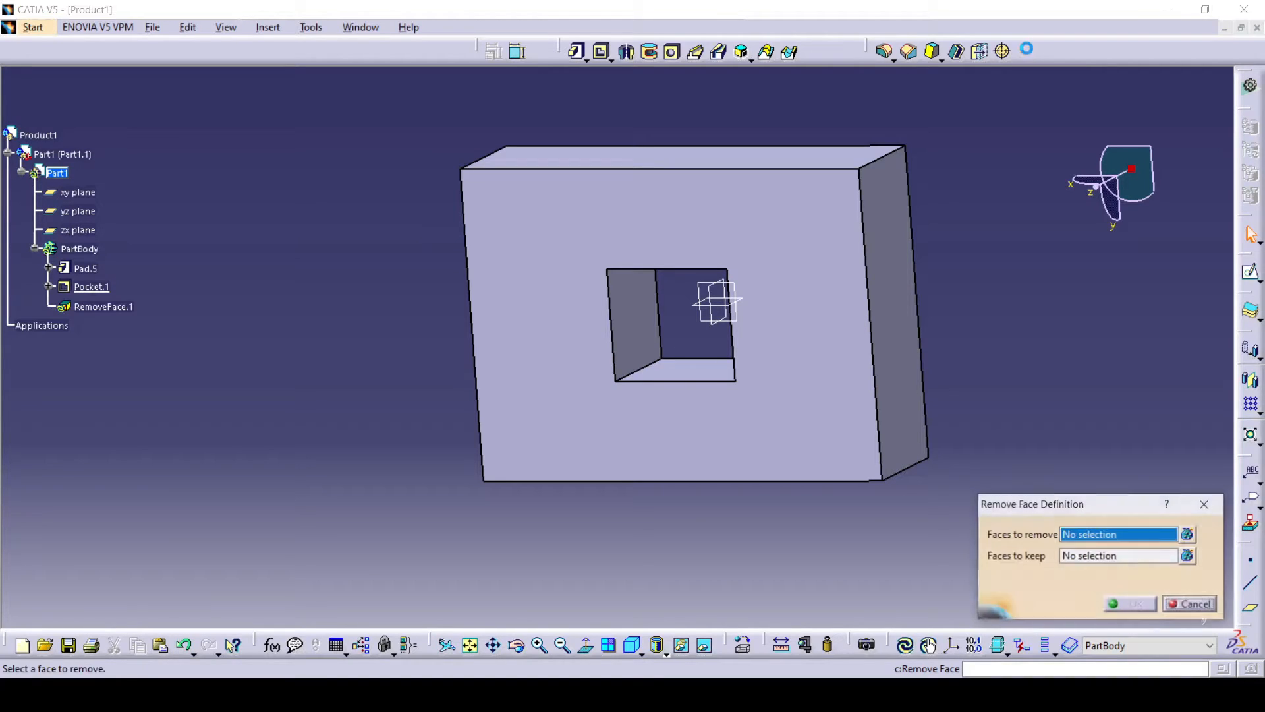
click(641, 336)
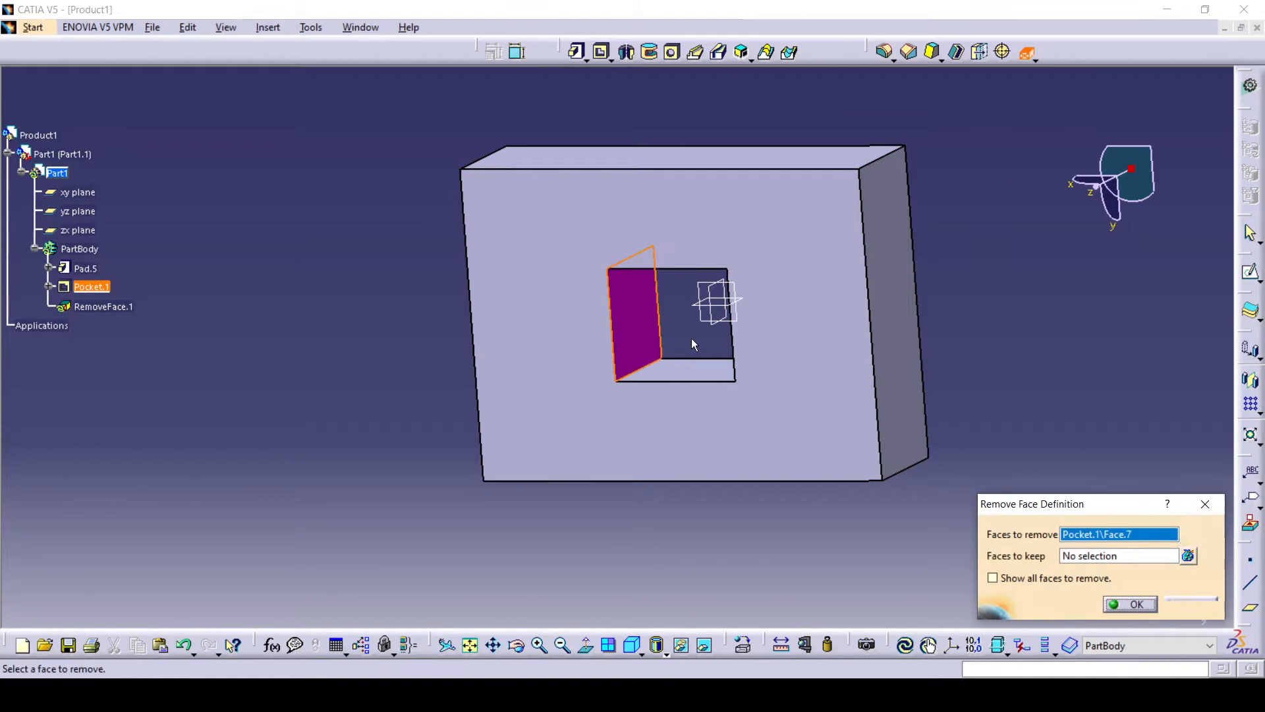
click(703, 373)
middle_drag(824, 353, 929, 293)
middle_click(727, 327)
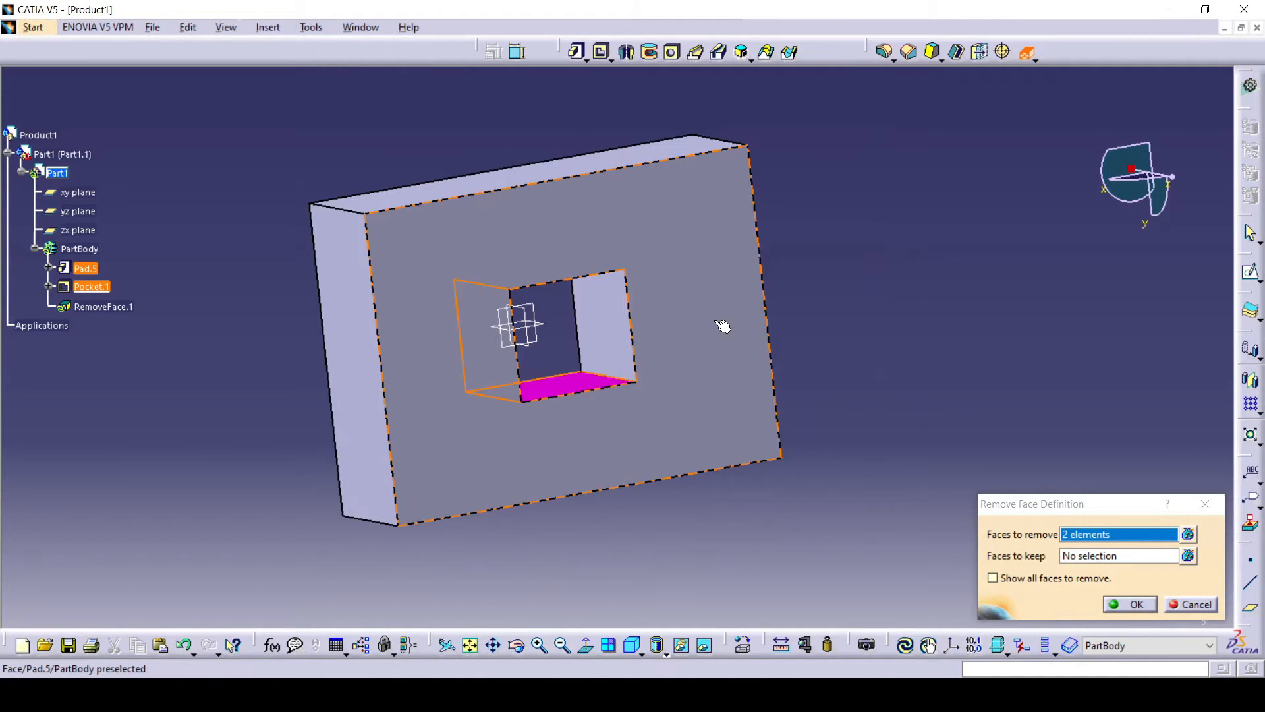
click(616, 328)
middle_drag(648, 437, 573, 289)
click(560, 257)
middle_drag(712, 361, 626, 417)
click(1132, 605)
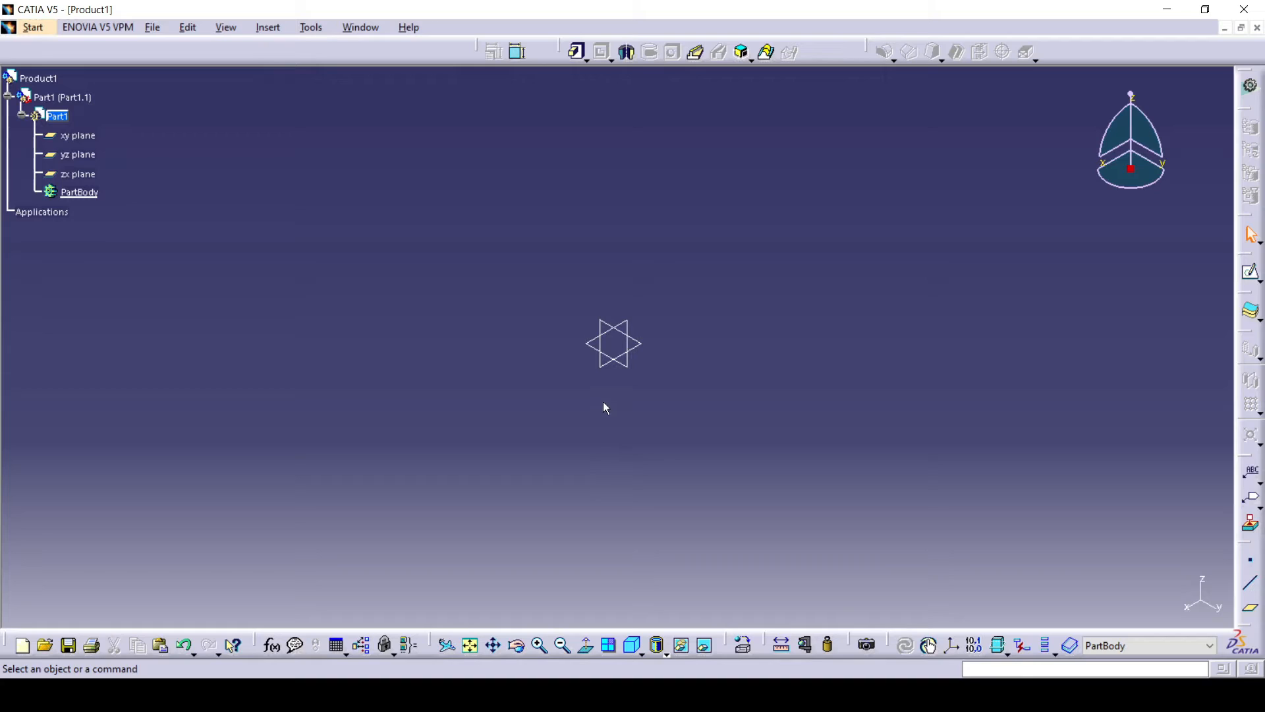
- Sketch a closed L-shaped profile about 95 mm high and 94 mm wide on the yz plane and finish the sketch
click(619, 335)
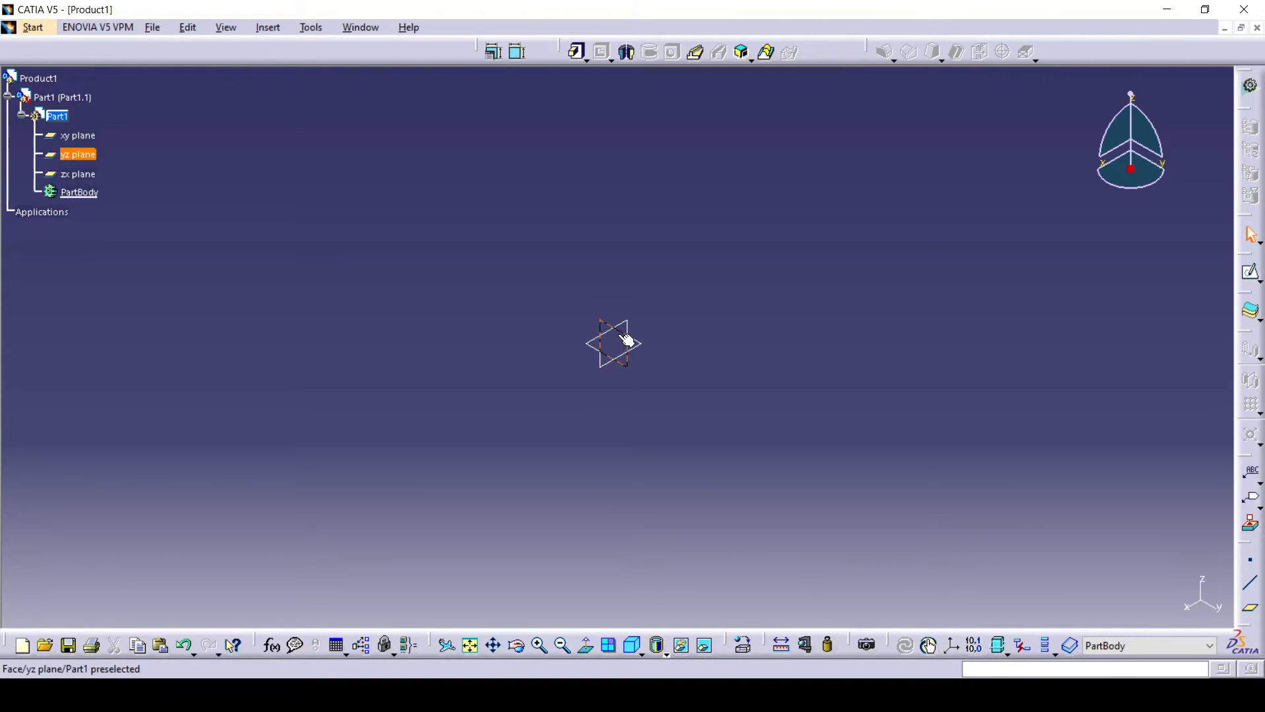
click(1250, 273)
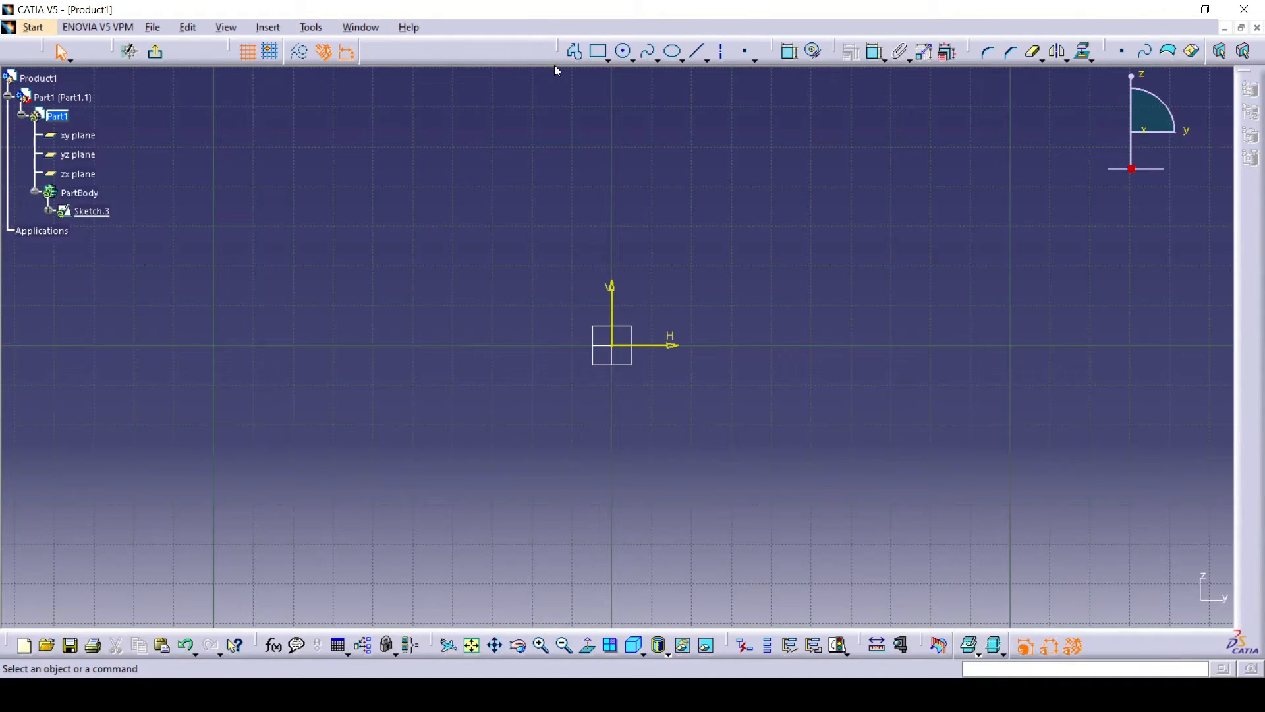
click(574, 51)
click(525, 162)
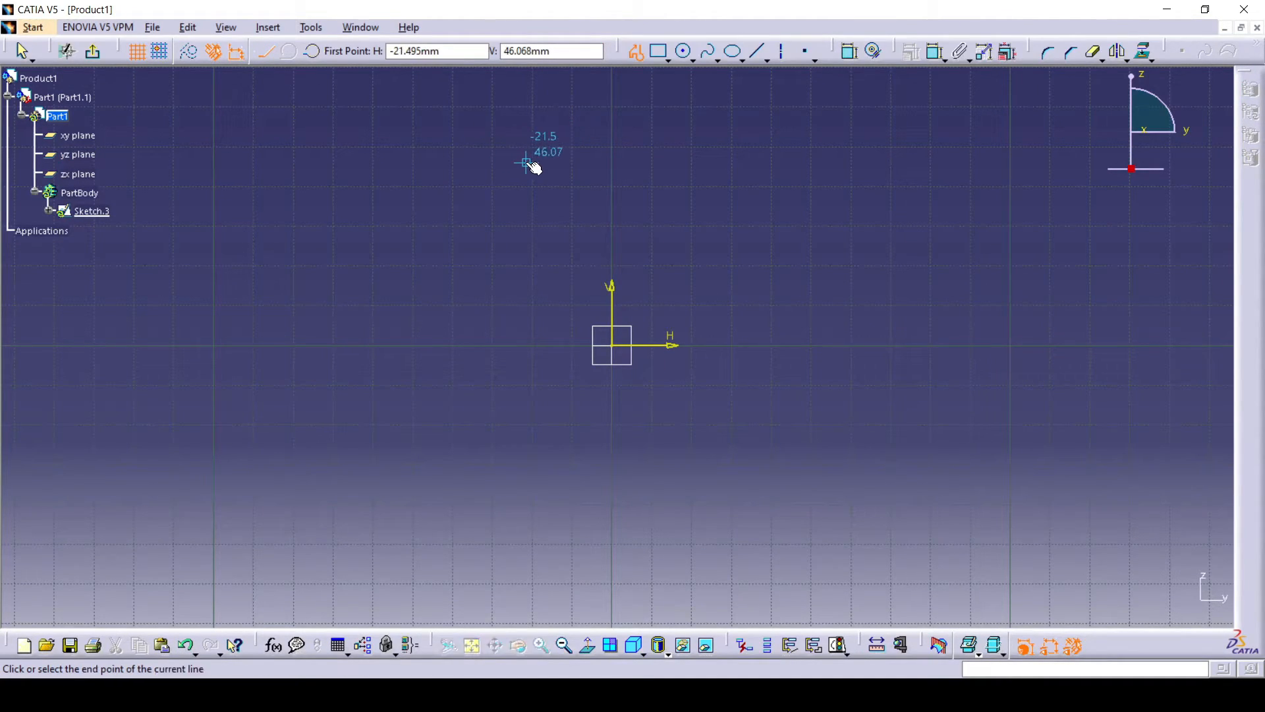
click(526, 541)
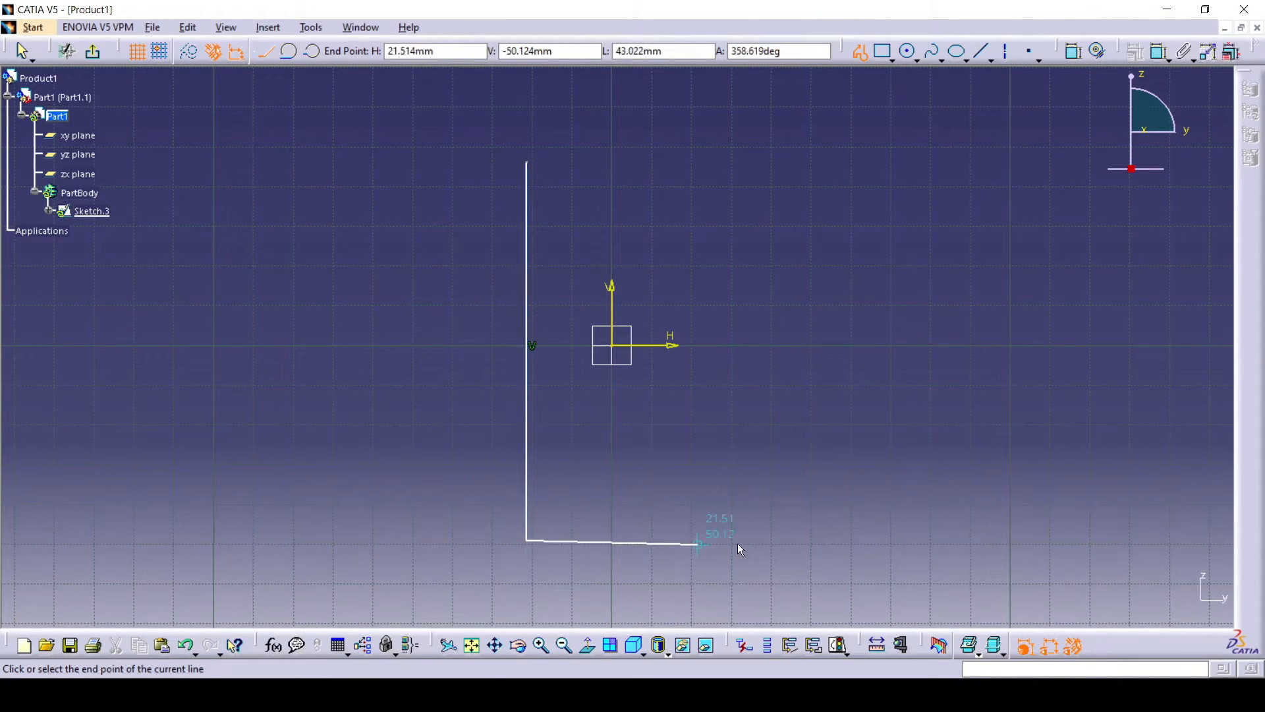
click(901, 542)
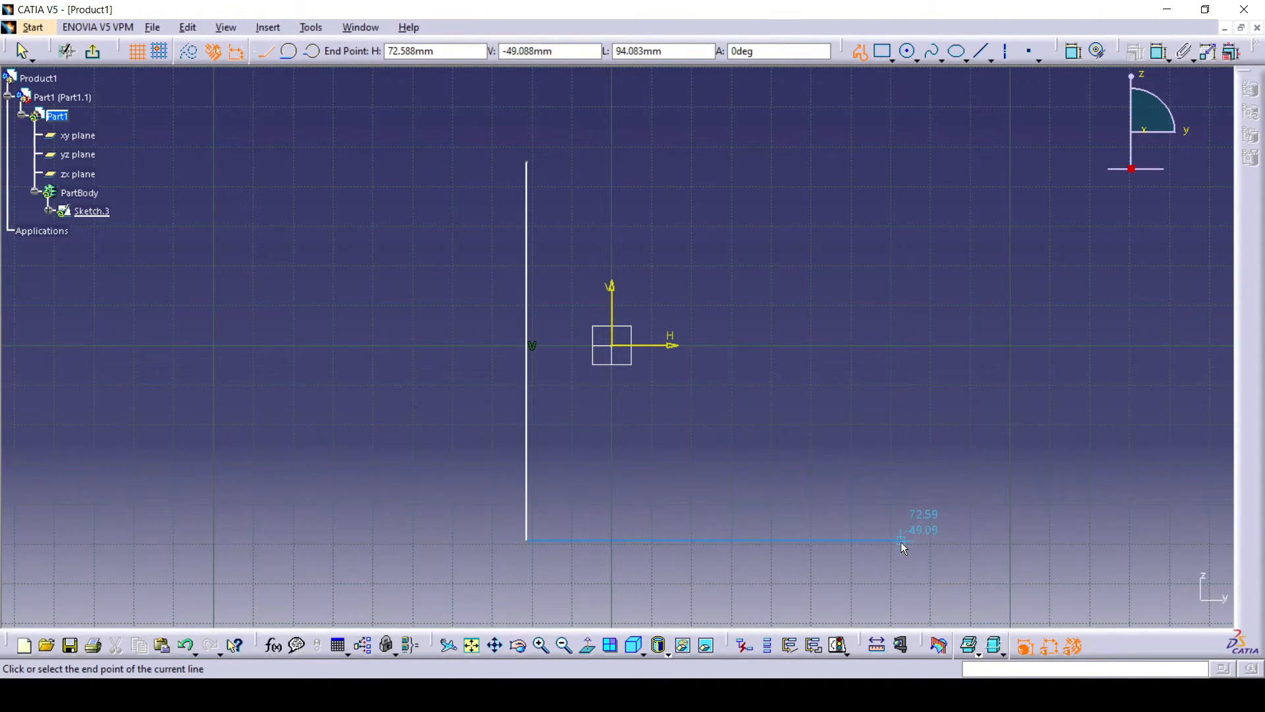
click(901, 485)
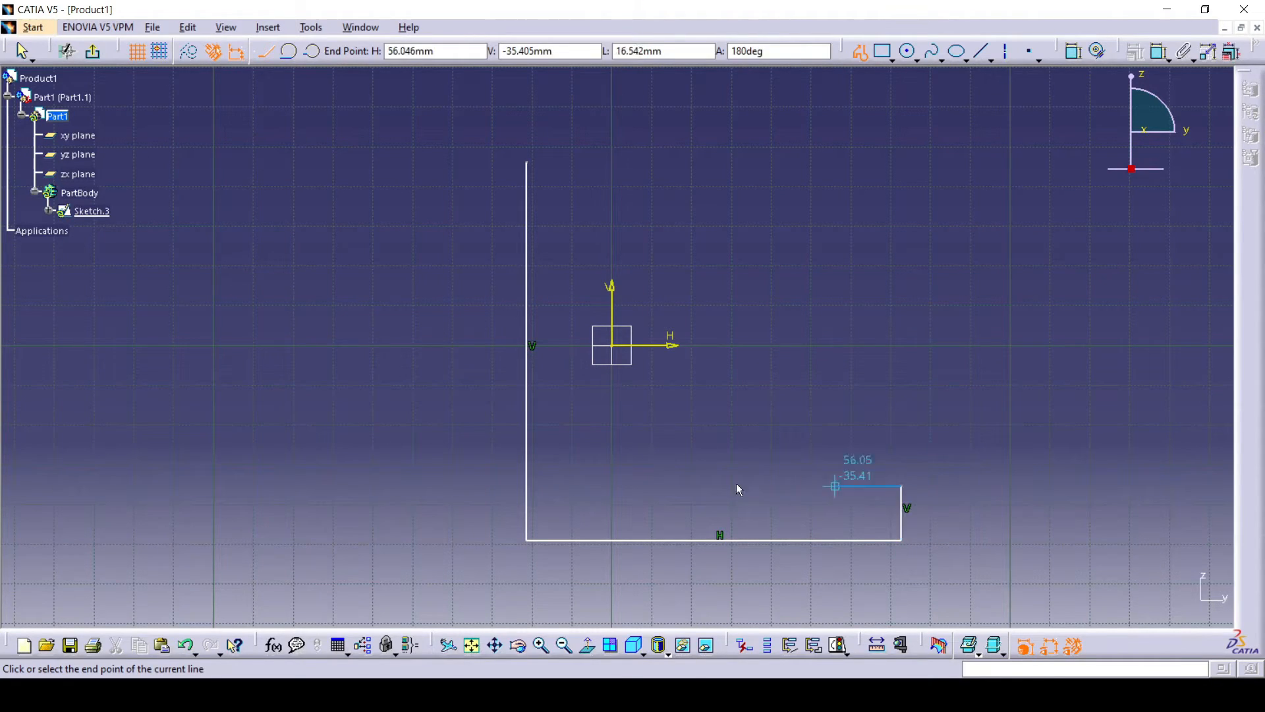
click(597, 486)
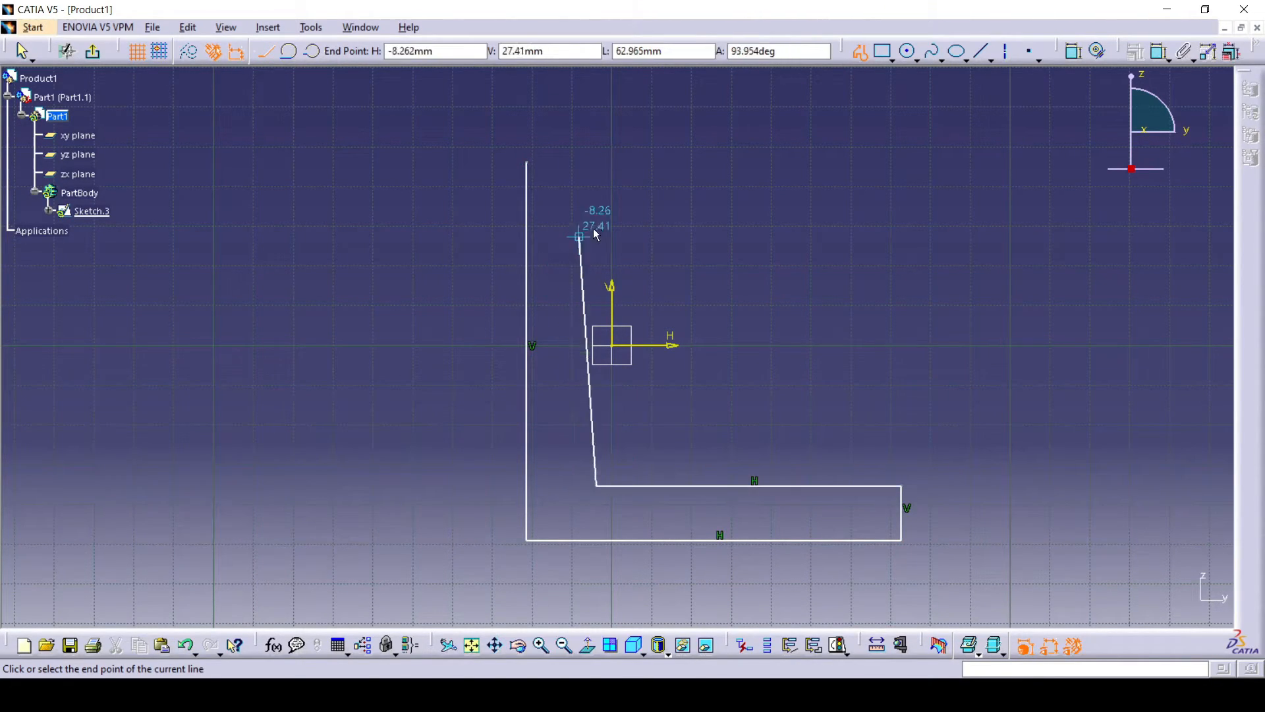
click(596, 163)
click(528, 163)
click(155, 51)
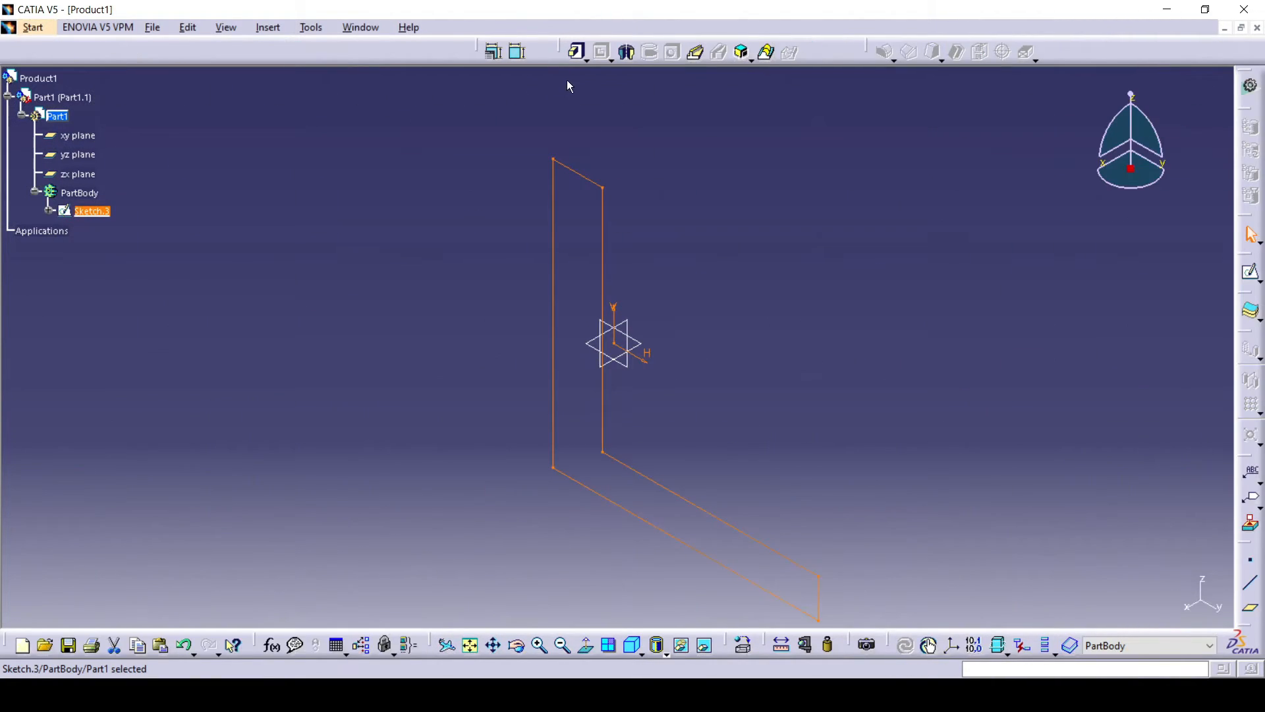
- Pad the L-shaped profile 20 mm with mirrored extent on both sides of the yz plane
click(578, 52)
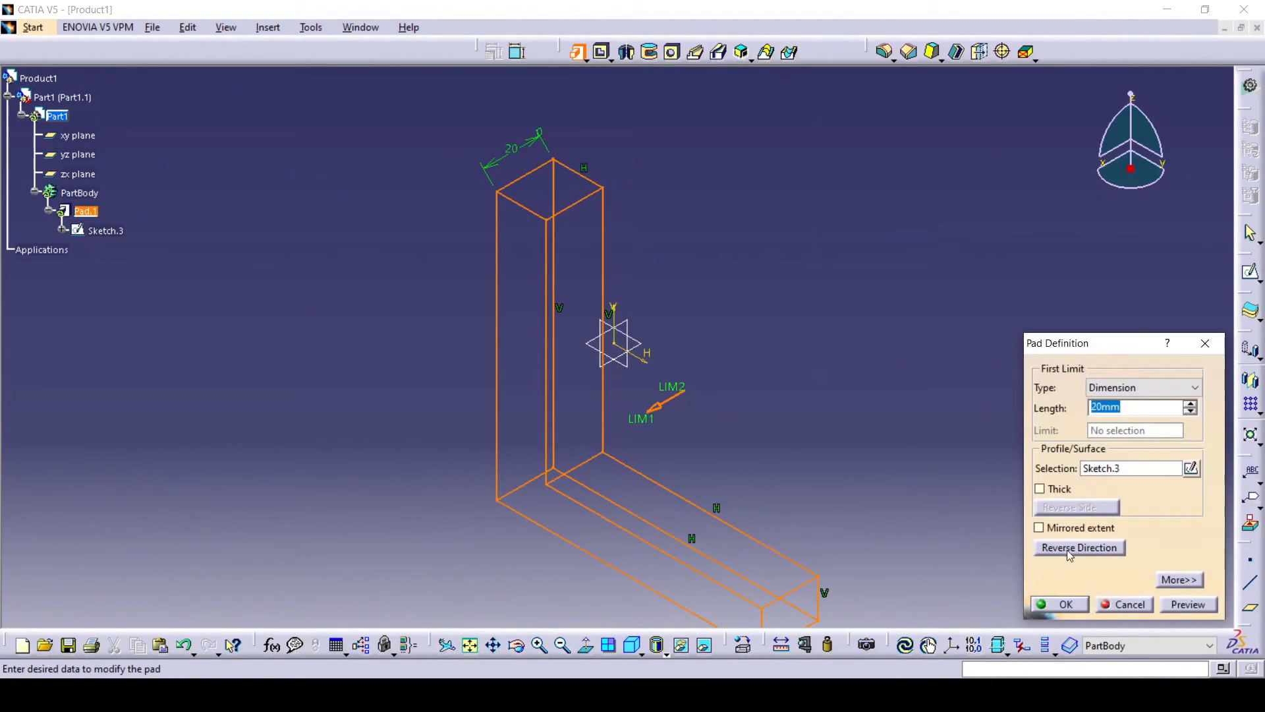
click(1039, 527)
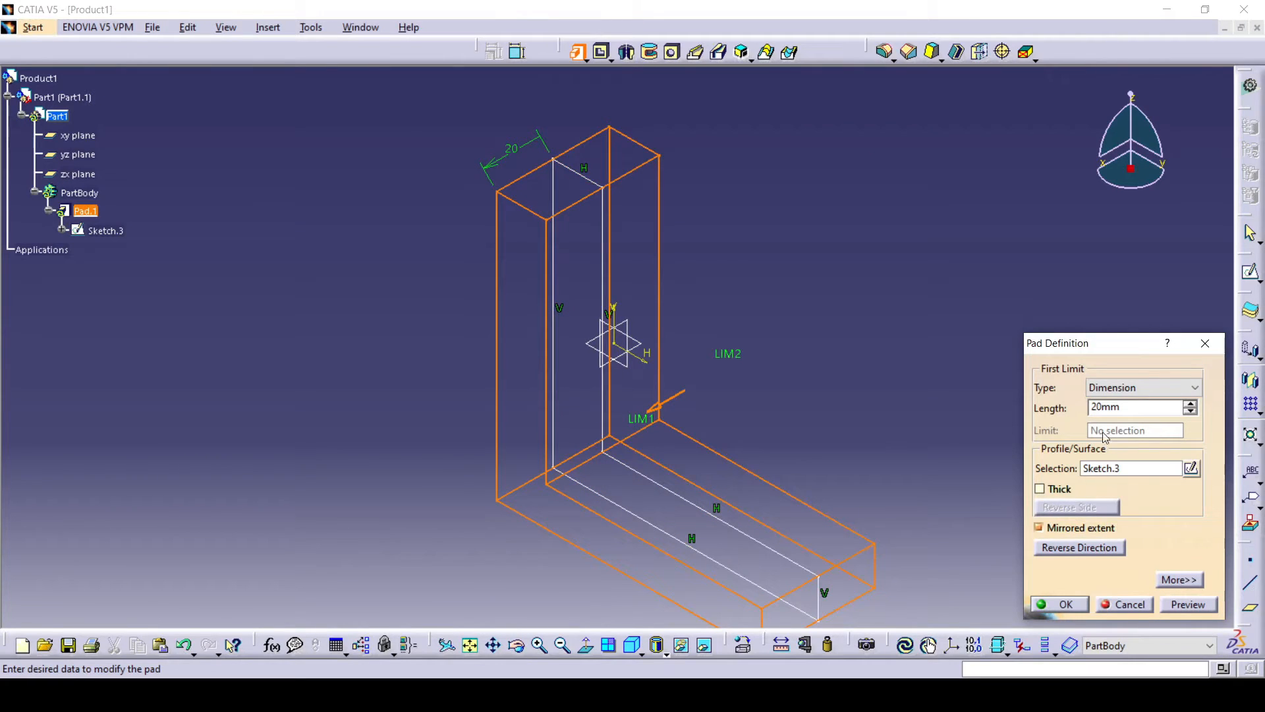
click(1068, 597)
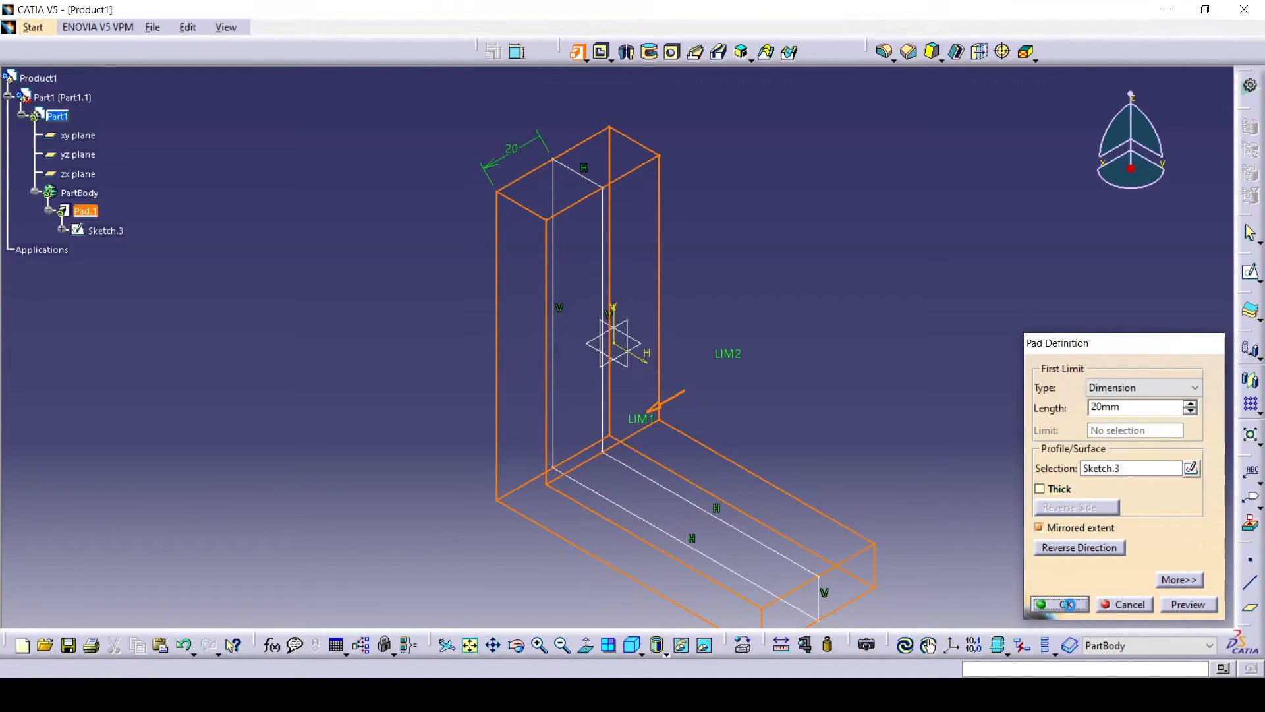
click(860, 362)
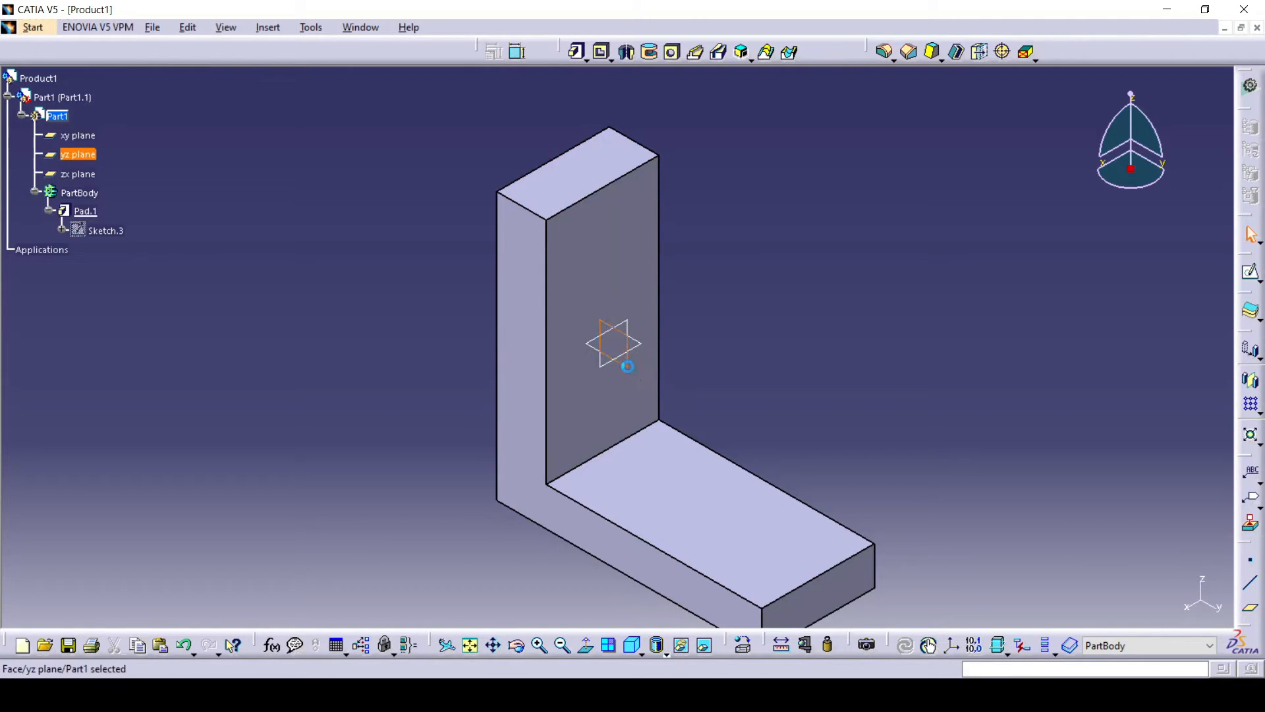
- Sketch a diagonal line on the yz plane from the upright's inner face, about 29 mm above the origin, to the base's upper face; finish the sketch
click(639, 373)
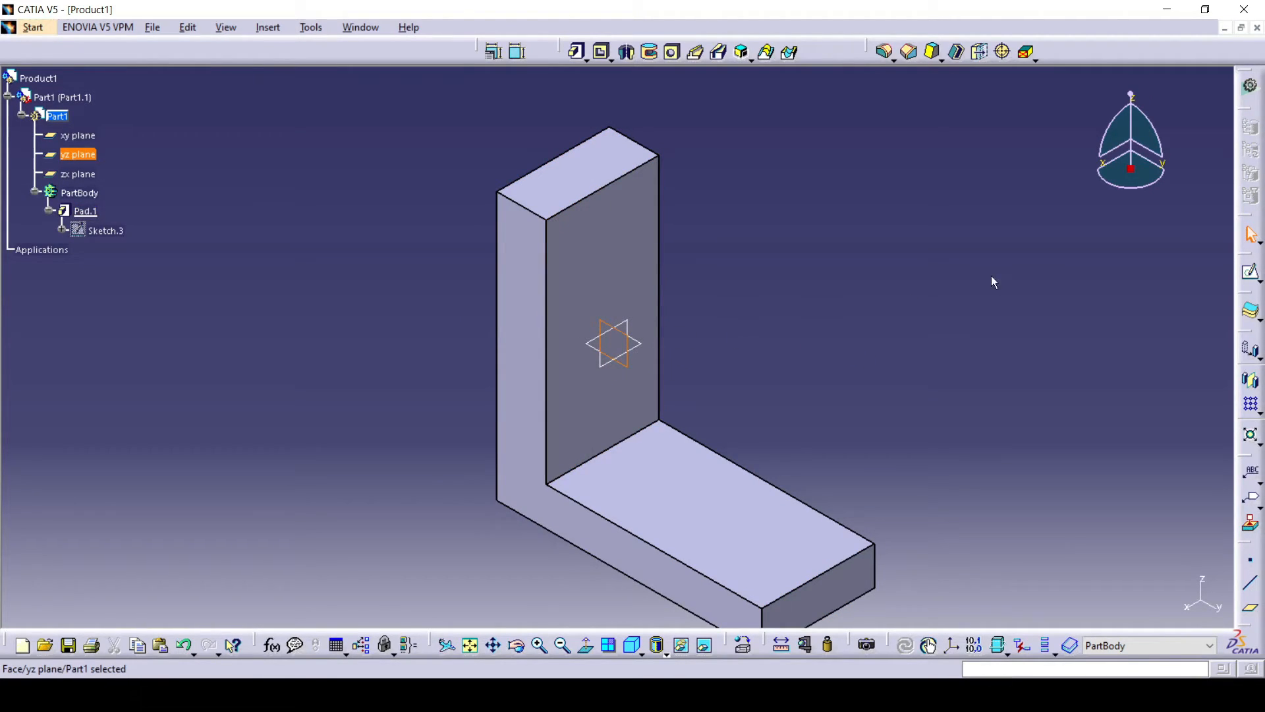
click(1252, 274)
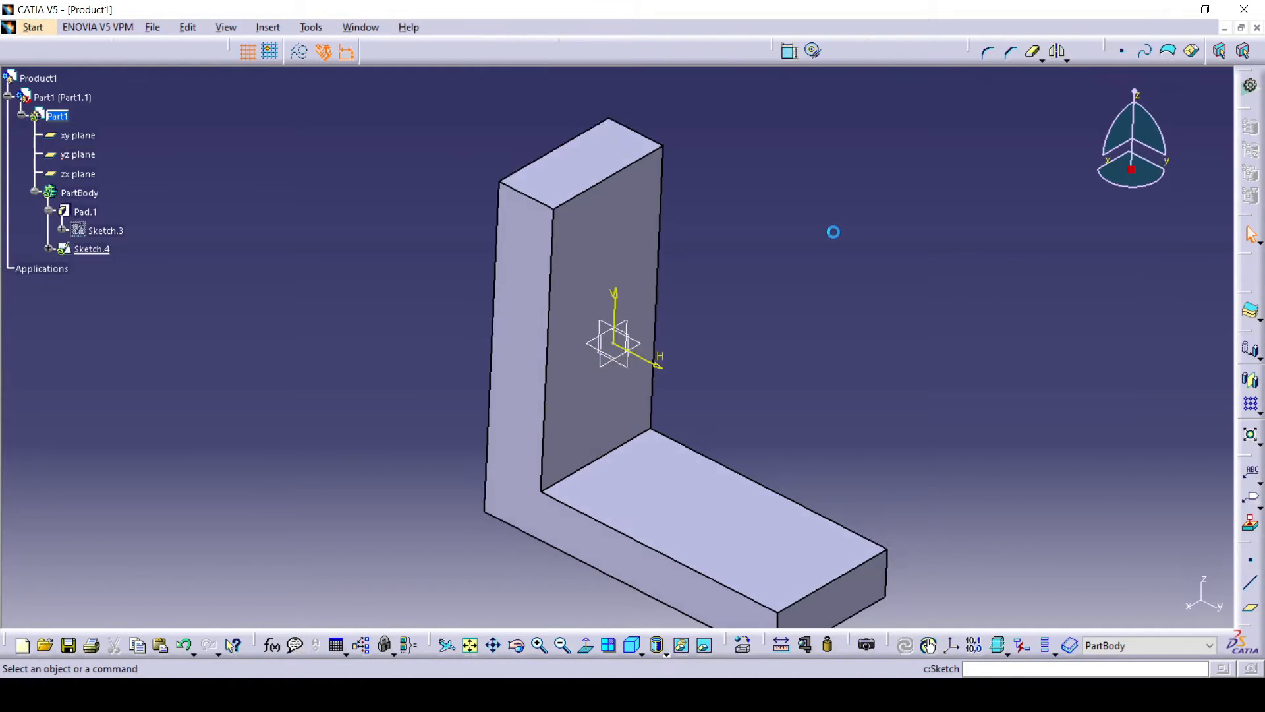
click(696, 52)
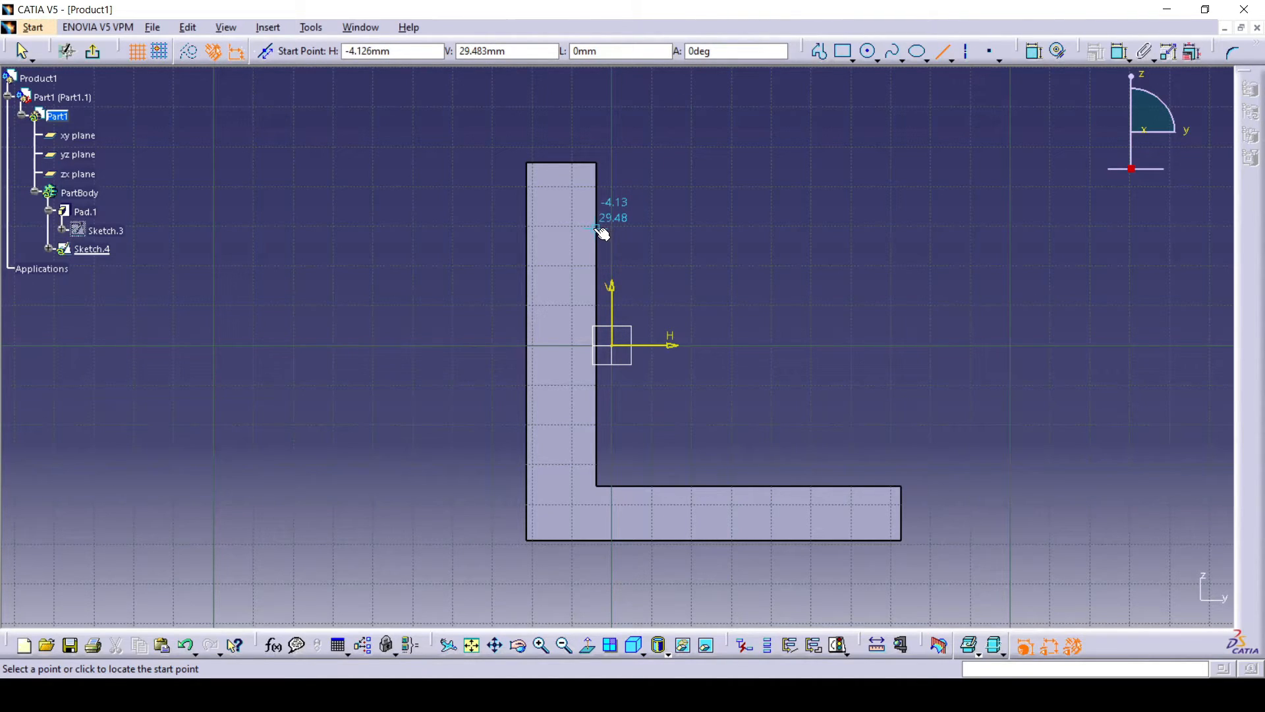
click(596, 229)
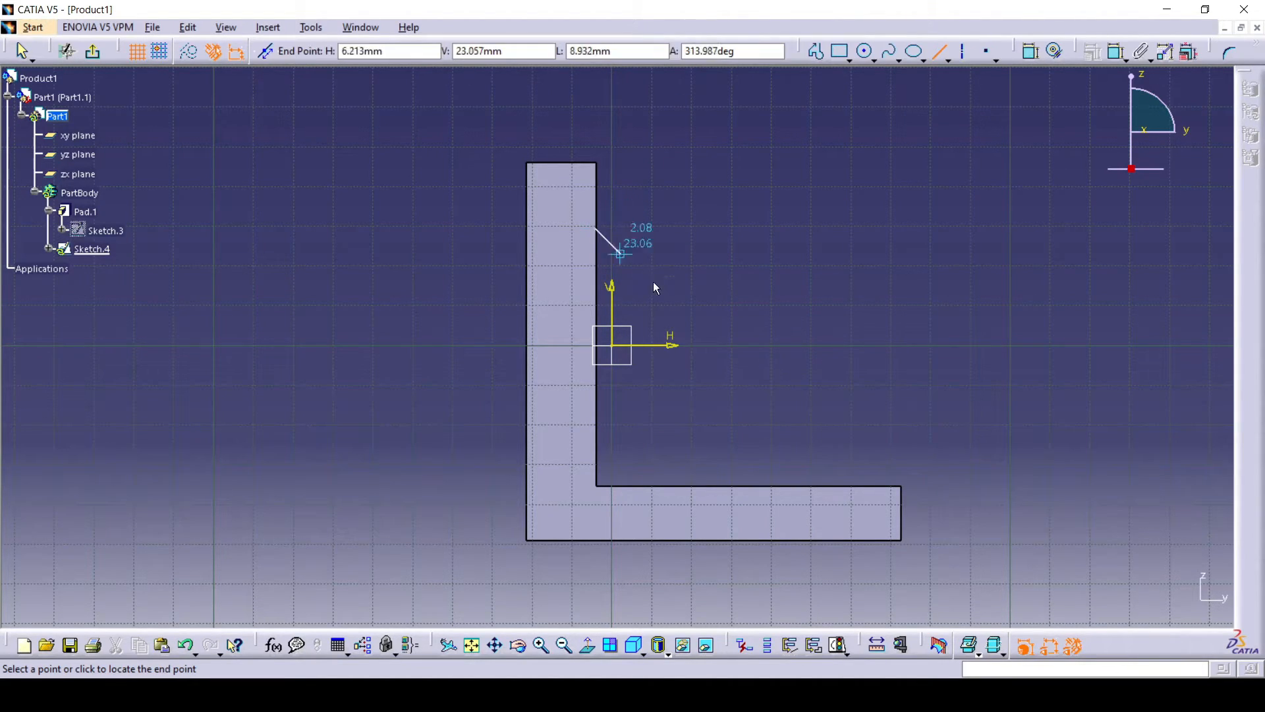
click(766, 488)
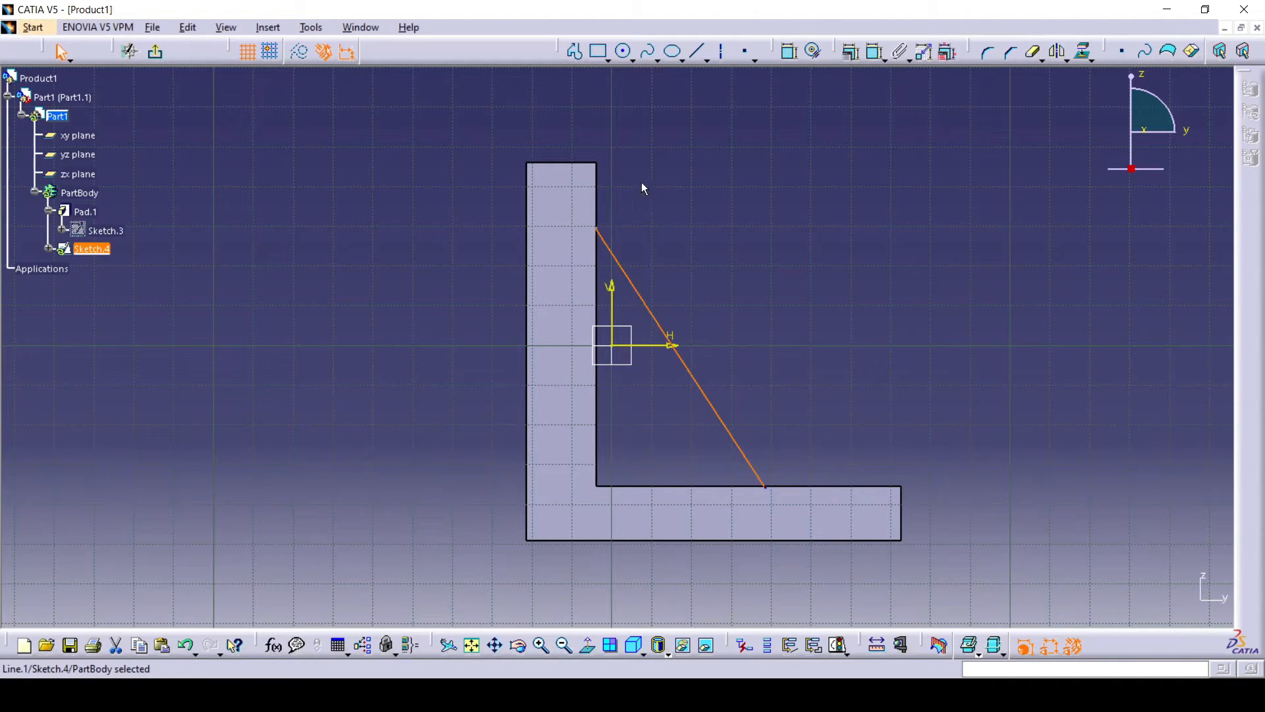
click(153, 55)
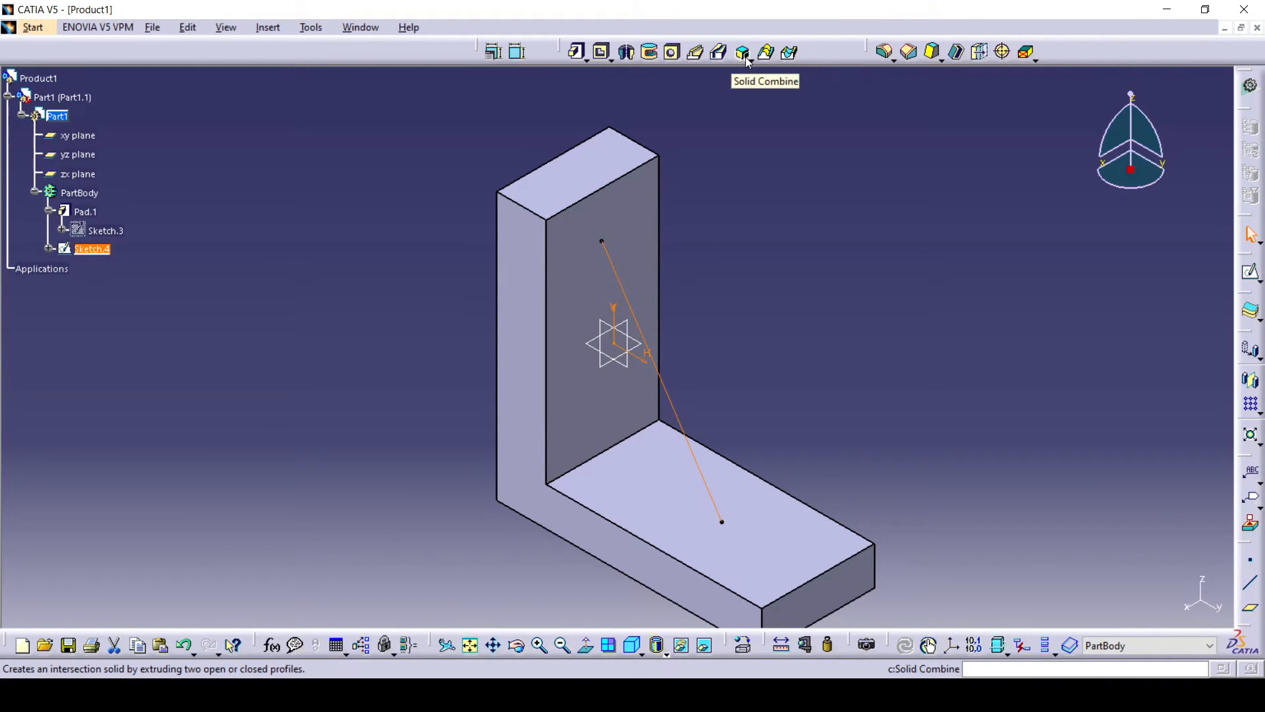
- Create a From Side stiffener from the diagonal line with a 10 mm thickness and neutral fiber
click(766, 56)
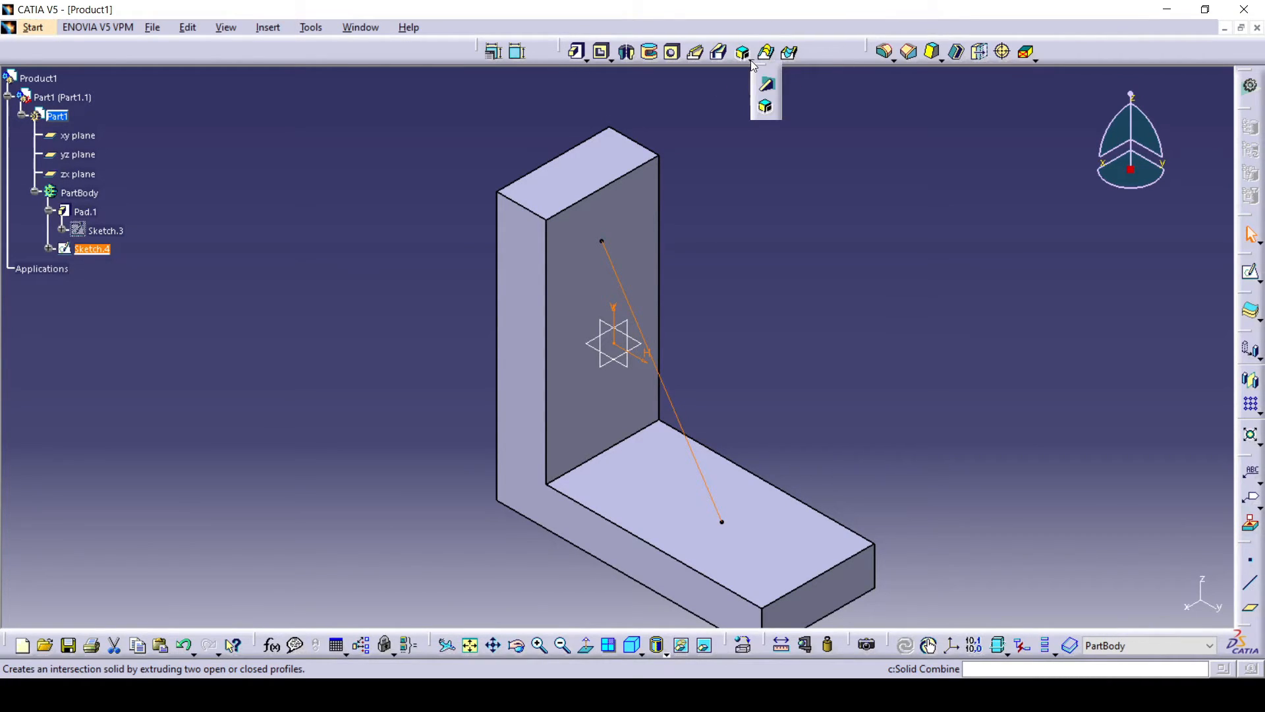
click(768, 90)
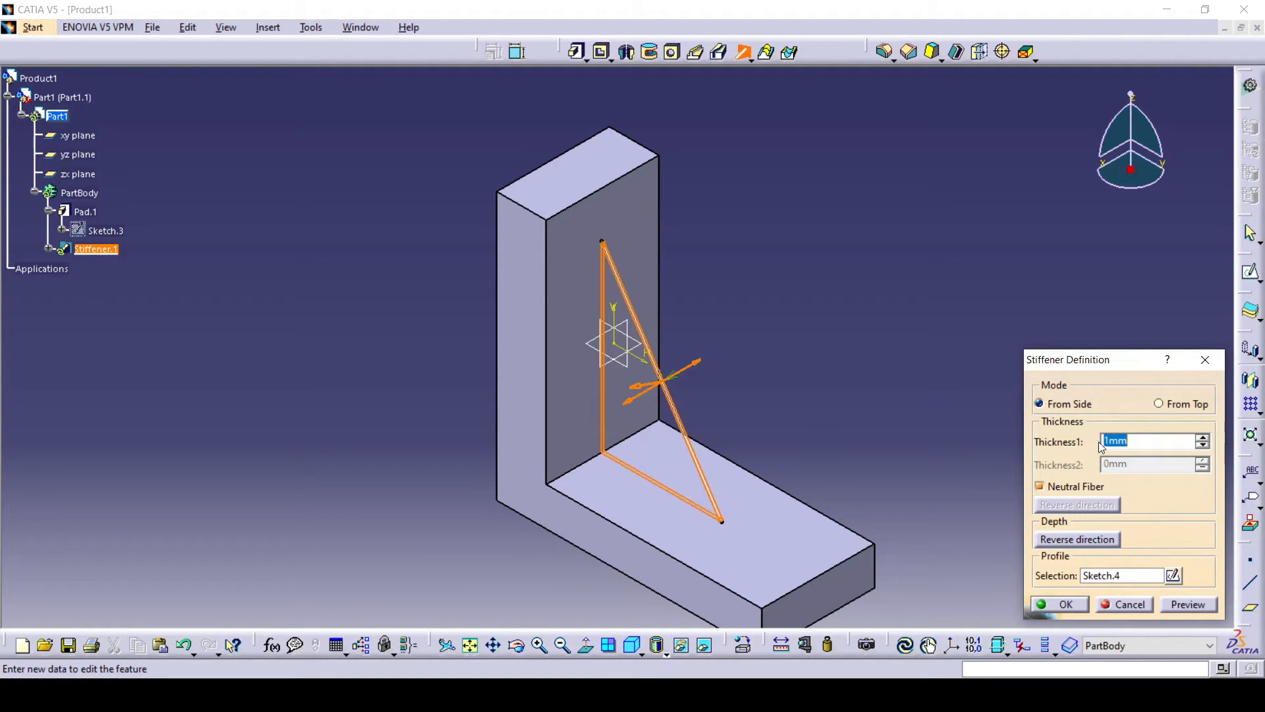
click(1203, 438)
click(1203, 438)
click(1203, 439)
click(1204, 438)
click(1203, 438)
click(1203, 438)
click(1204, 438)
click(1203, 438)
click(1204, 438)
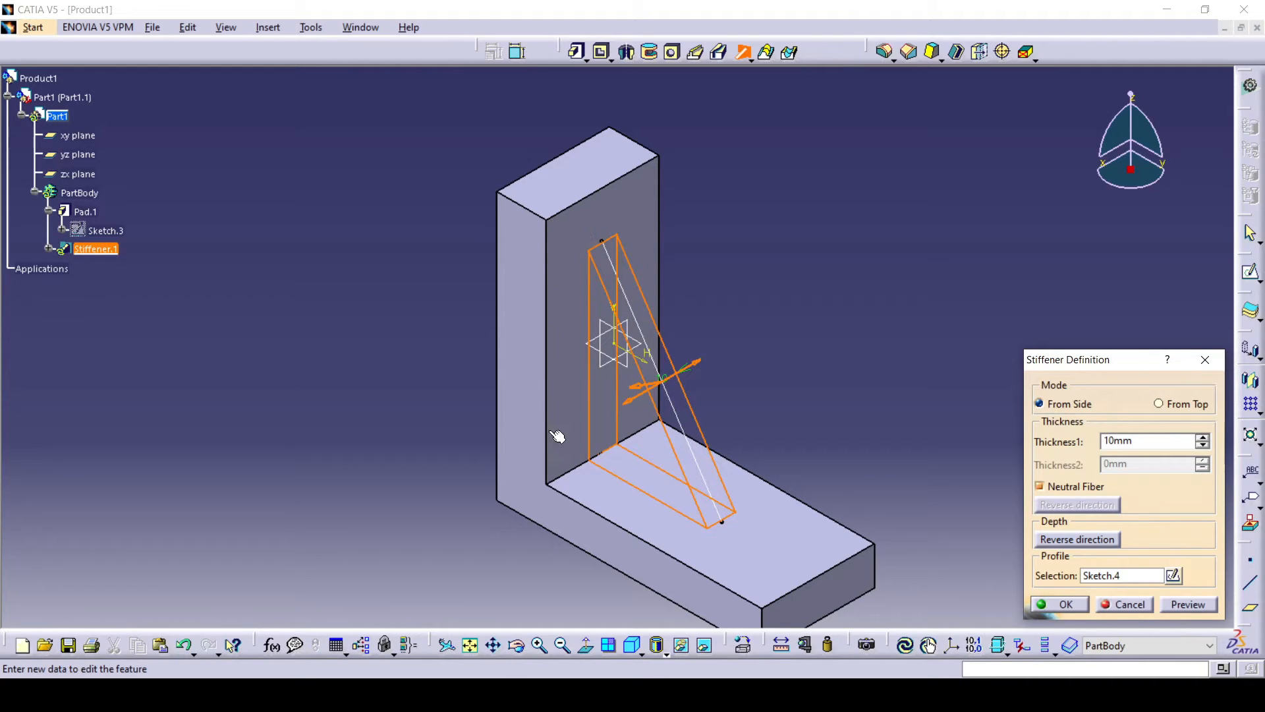
click(1057, 610)
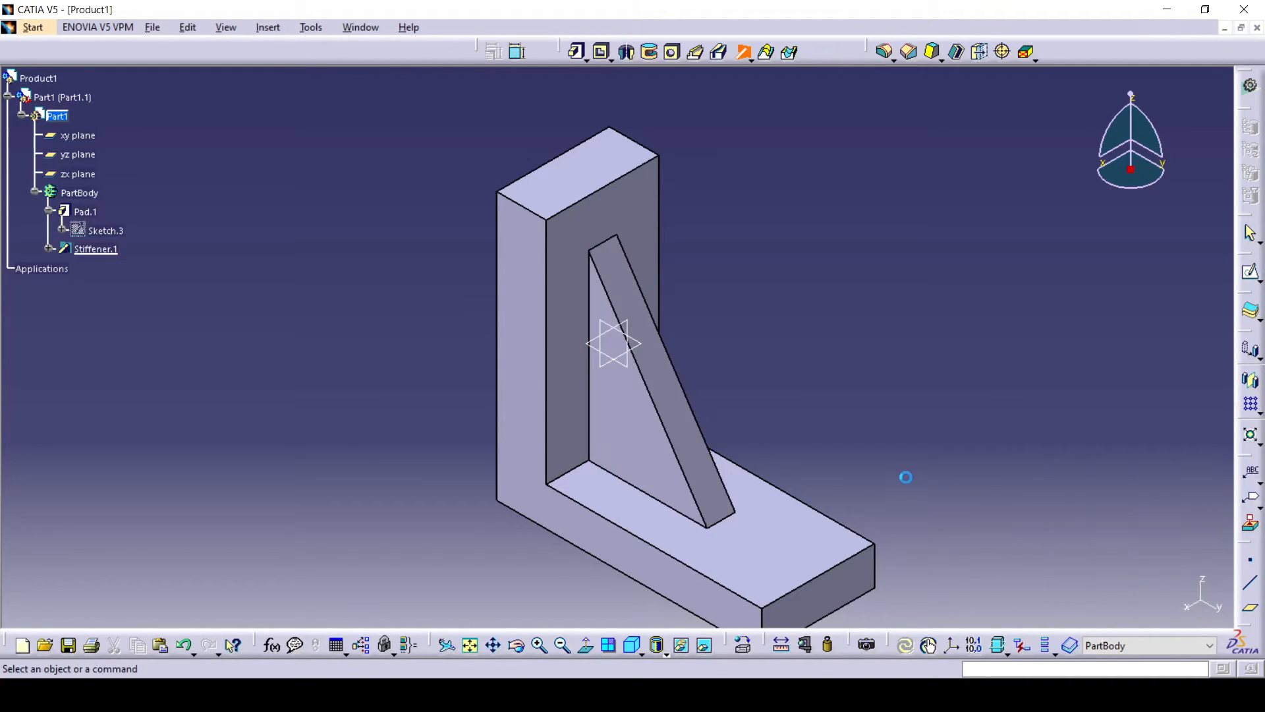
ctrl+middle_drag(851, 450, 860, 468)
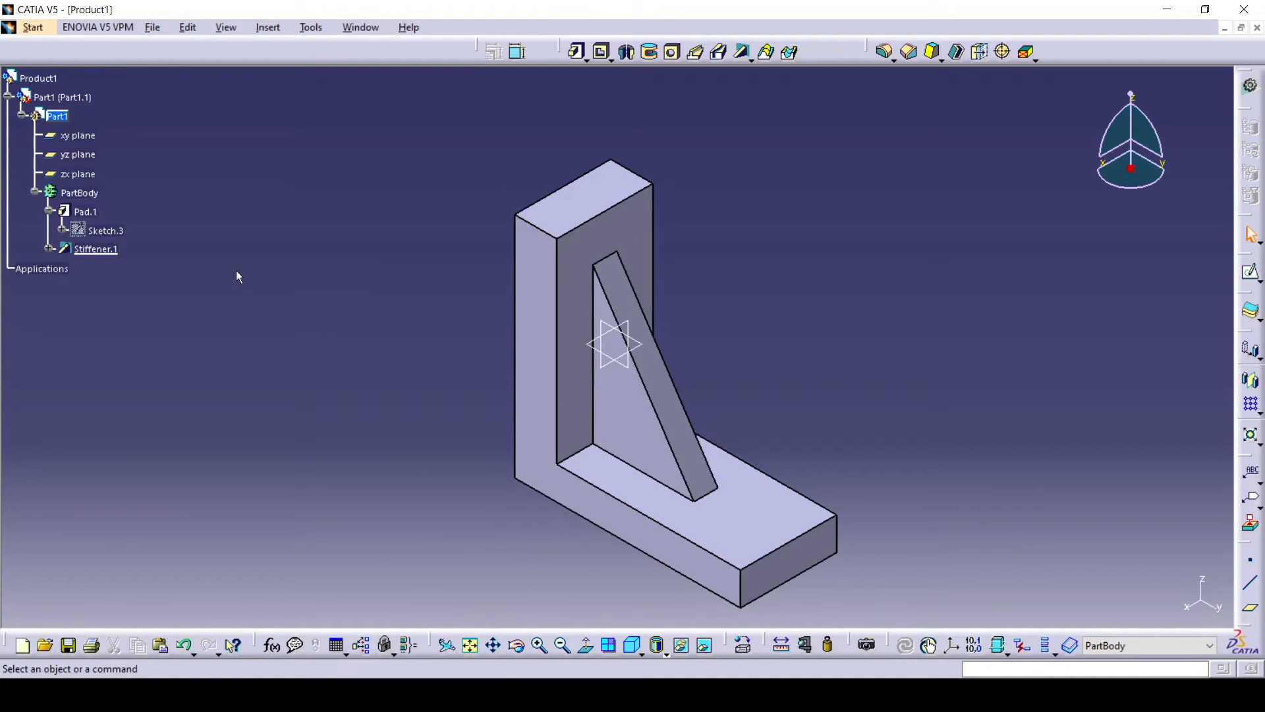
- Delete the stiffener together with its aggregated elements
right_click(102, 254)
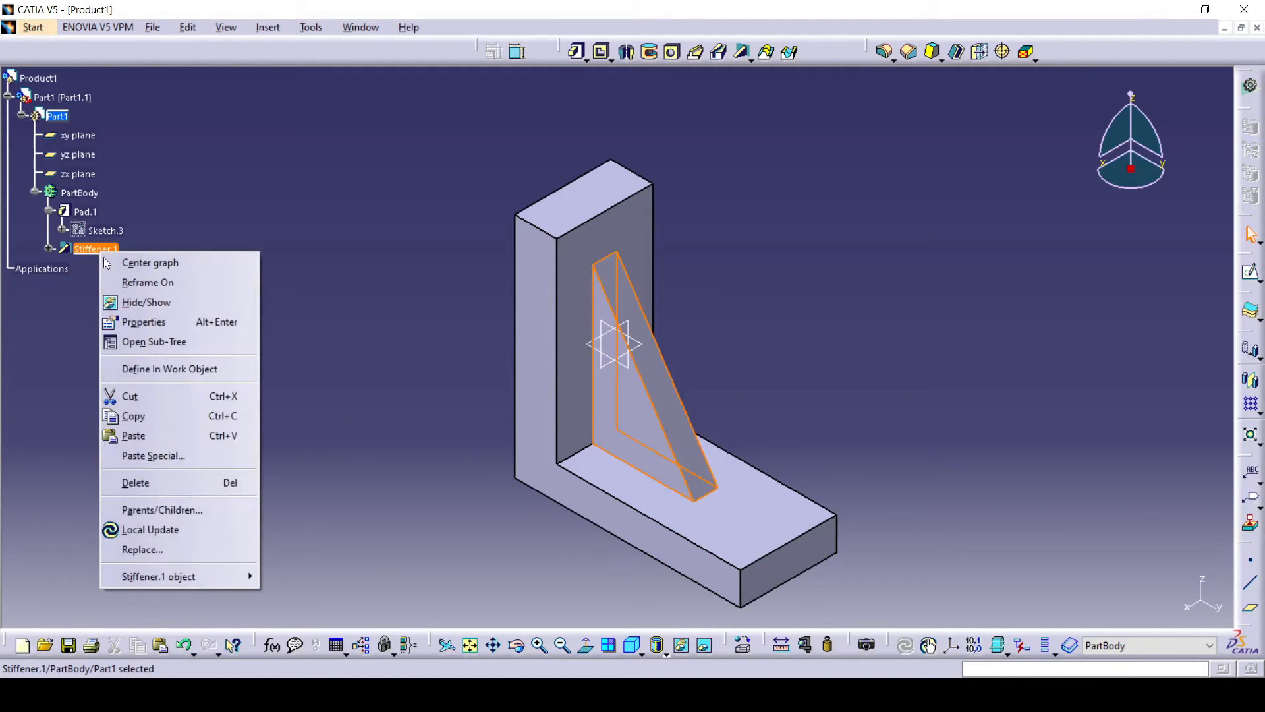
click(142, 482)
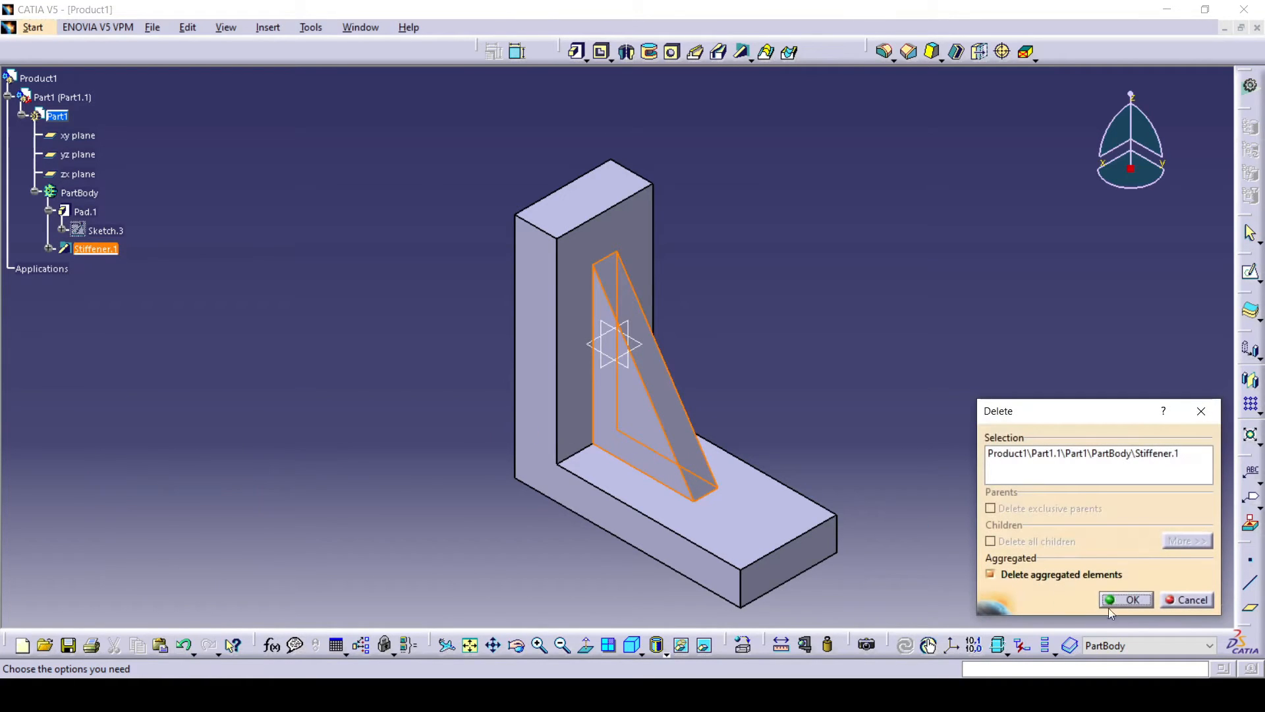
click(1122, 601)
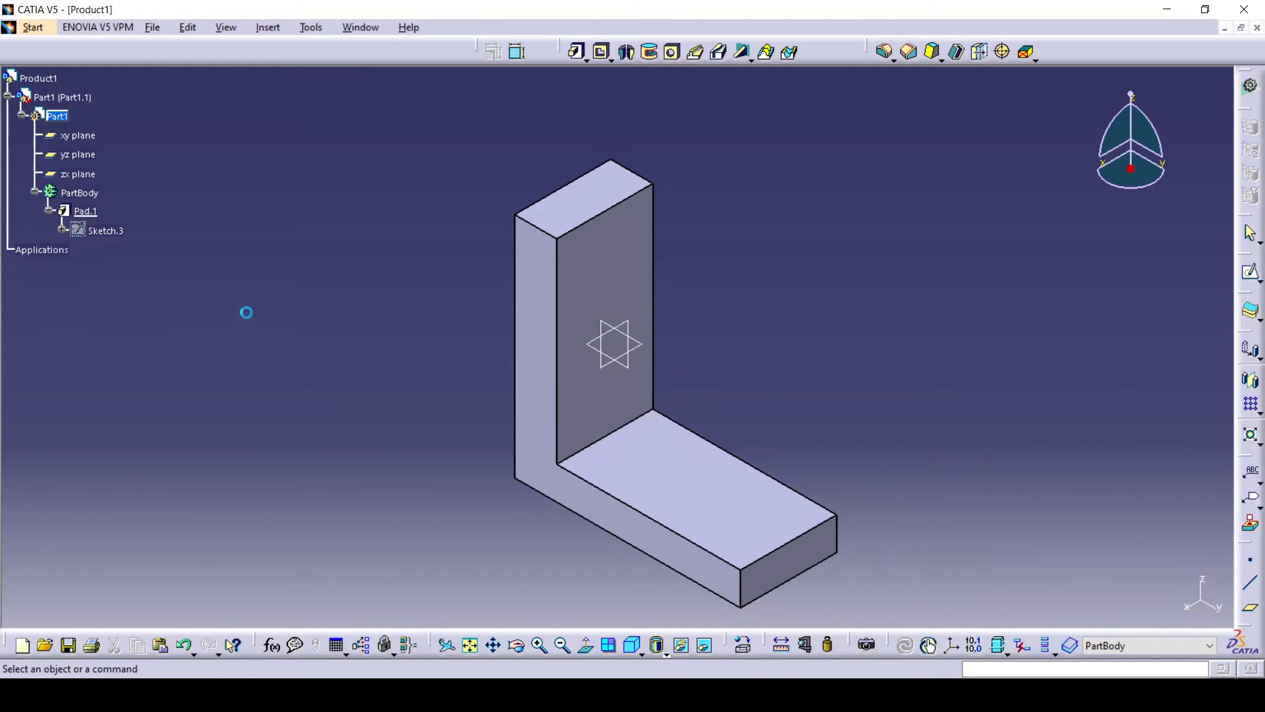
- Try to delete the L-shaped profile sketch, and delete its pad with the aggregated elements
right_click(119, 232)
click(163, 458)
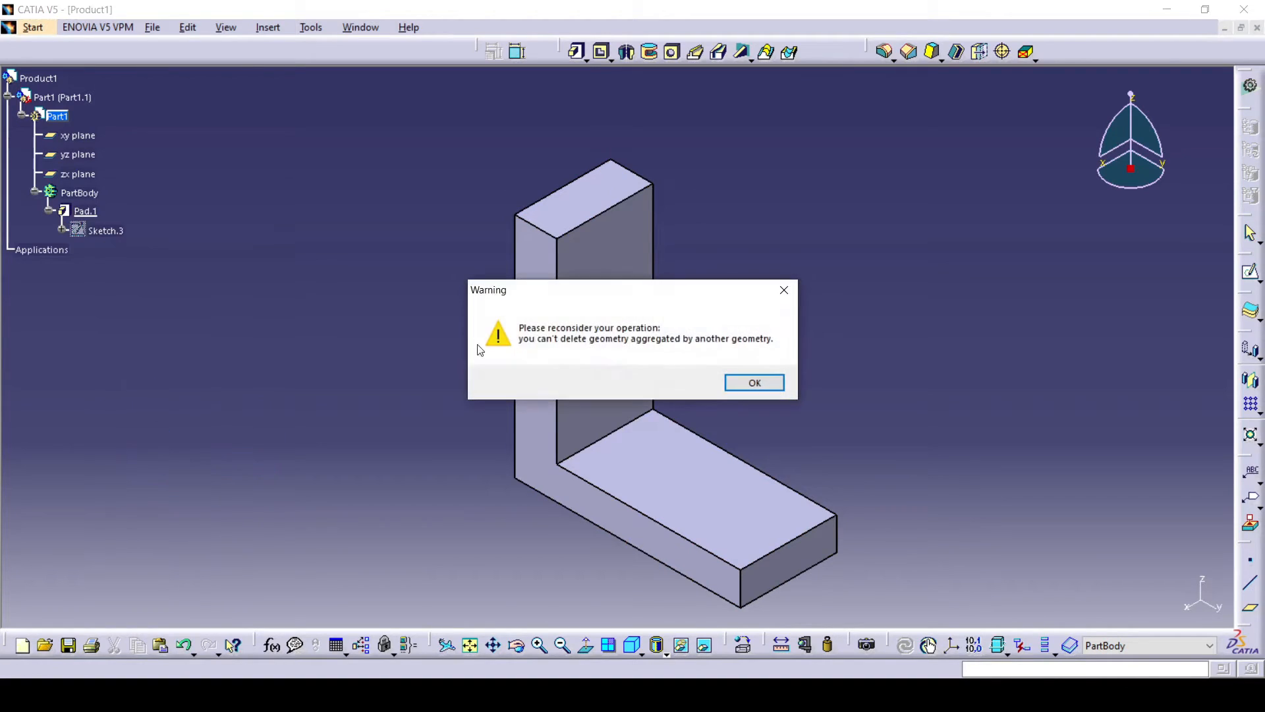
click(731, 380)
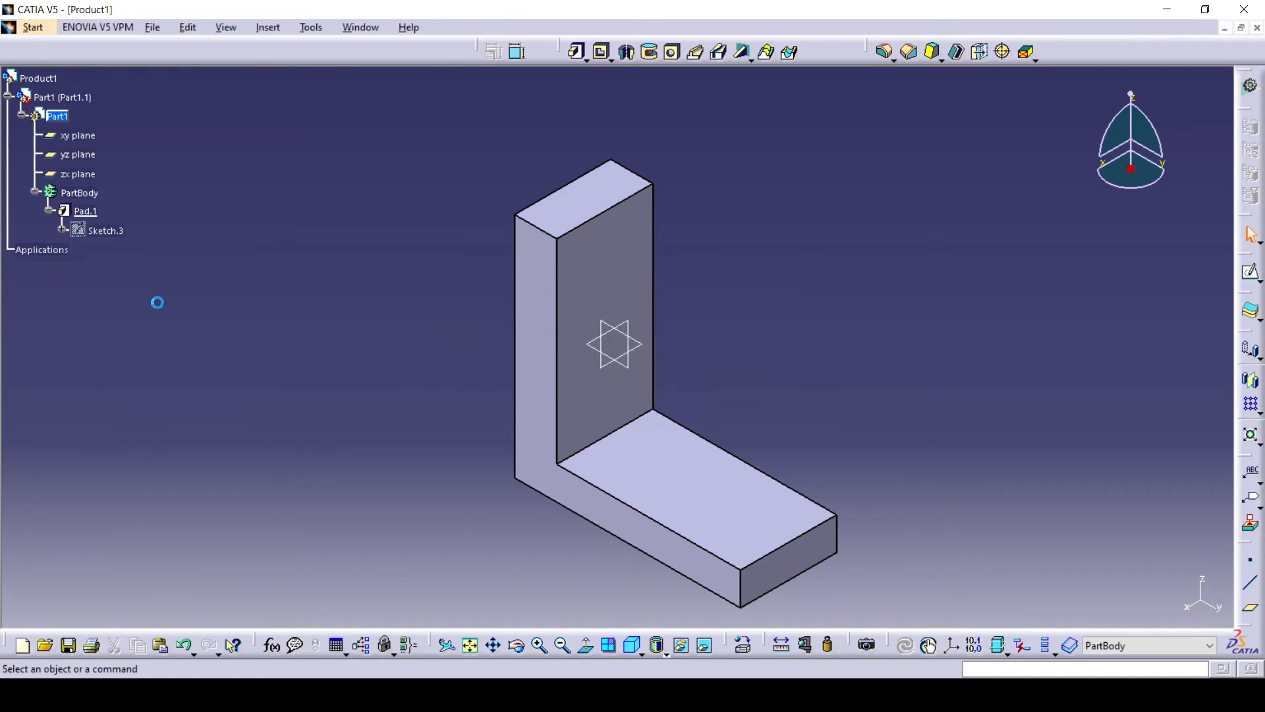
right_click(85, 211)
click(122, 443)
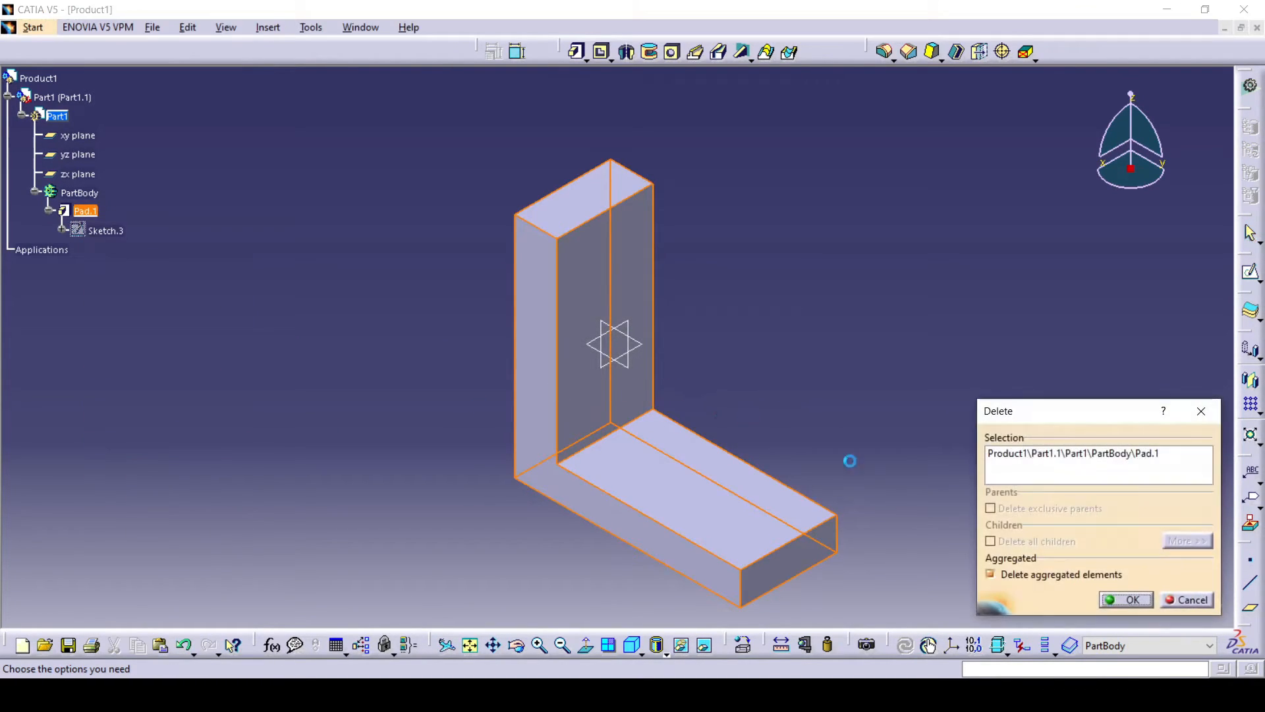
click(1133, 594)
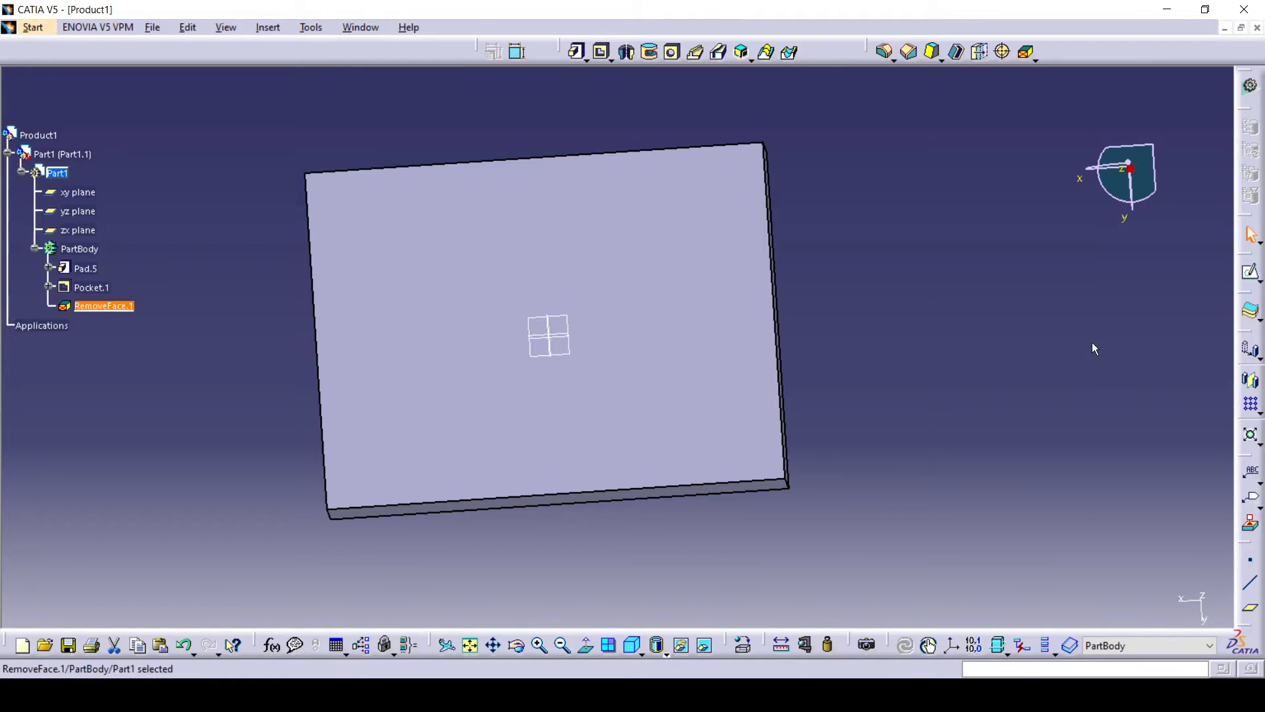
- Translate the rectangular block 50 mm along its long upper front edge, keeping the transformation specifications
click(1251, 354)
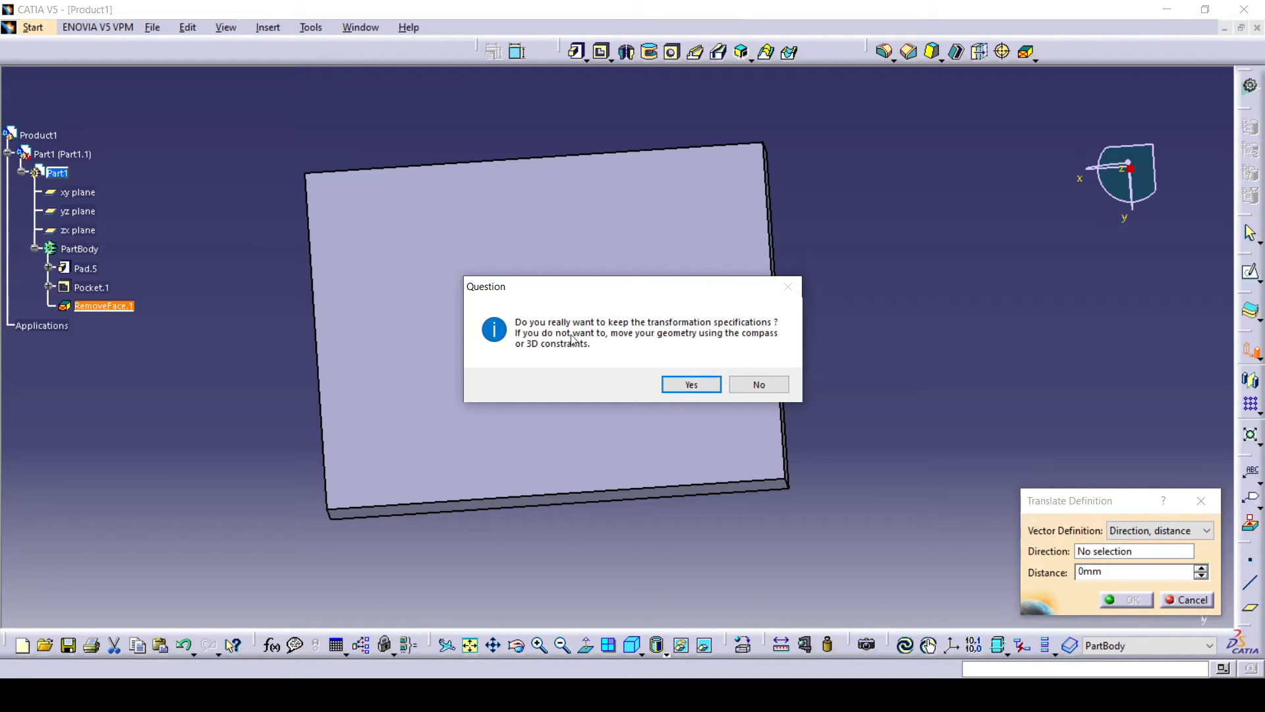
click(683, 382)
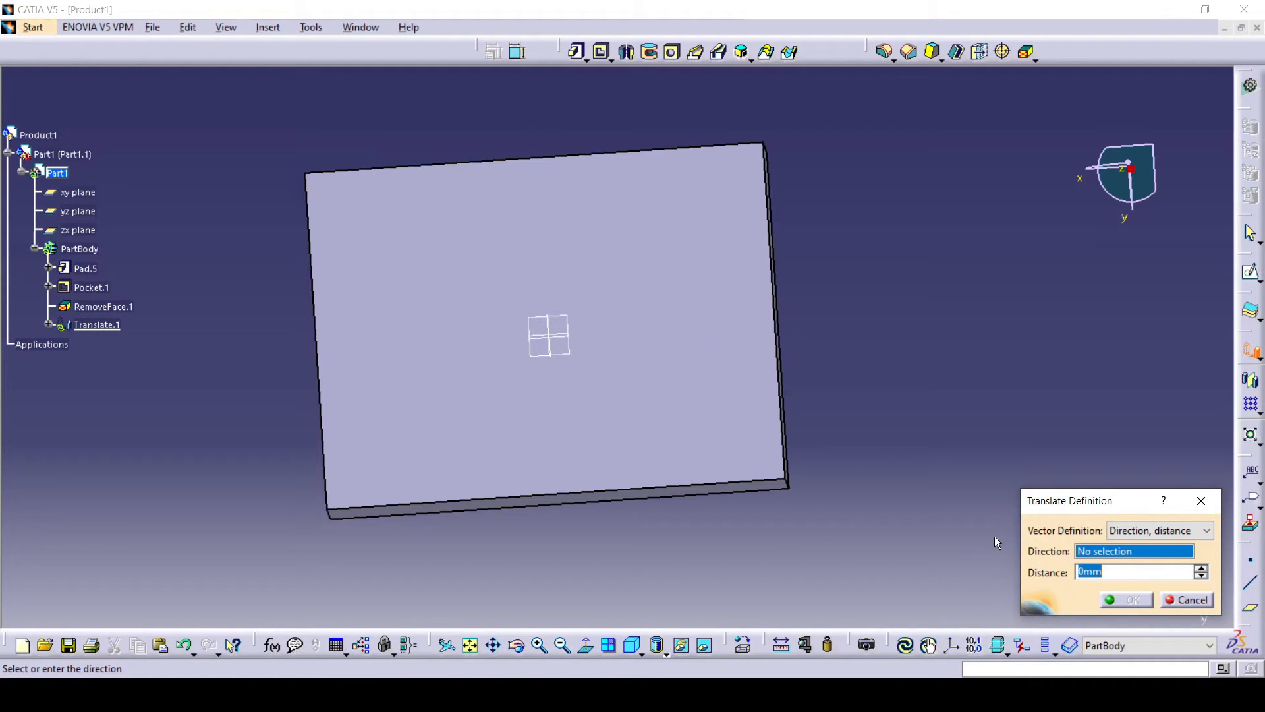
click(720, 488)
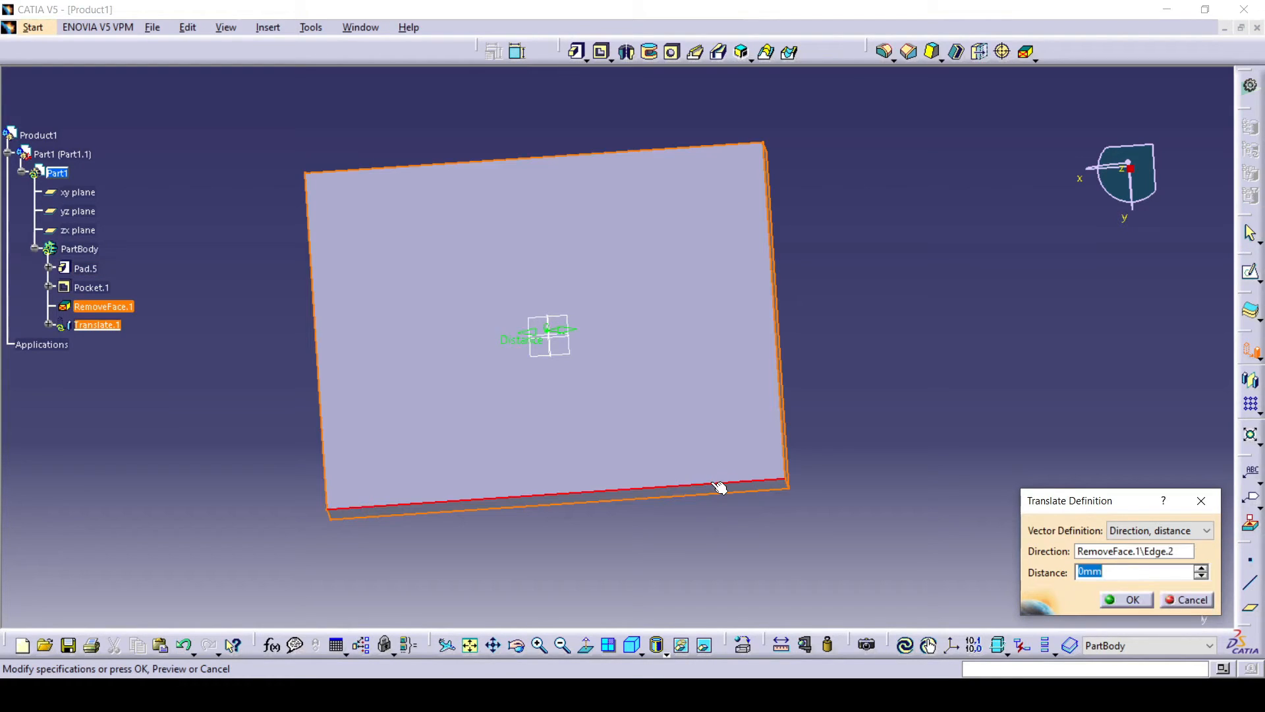
click(1200, 567)
click(1200, 567)
click(1200, 568)
click(1200, 567)
click(1201, 567)
double_click(1145, 575)
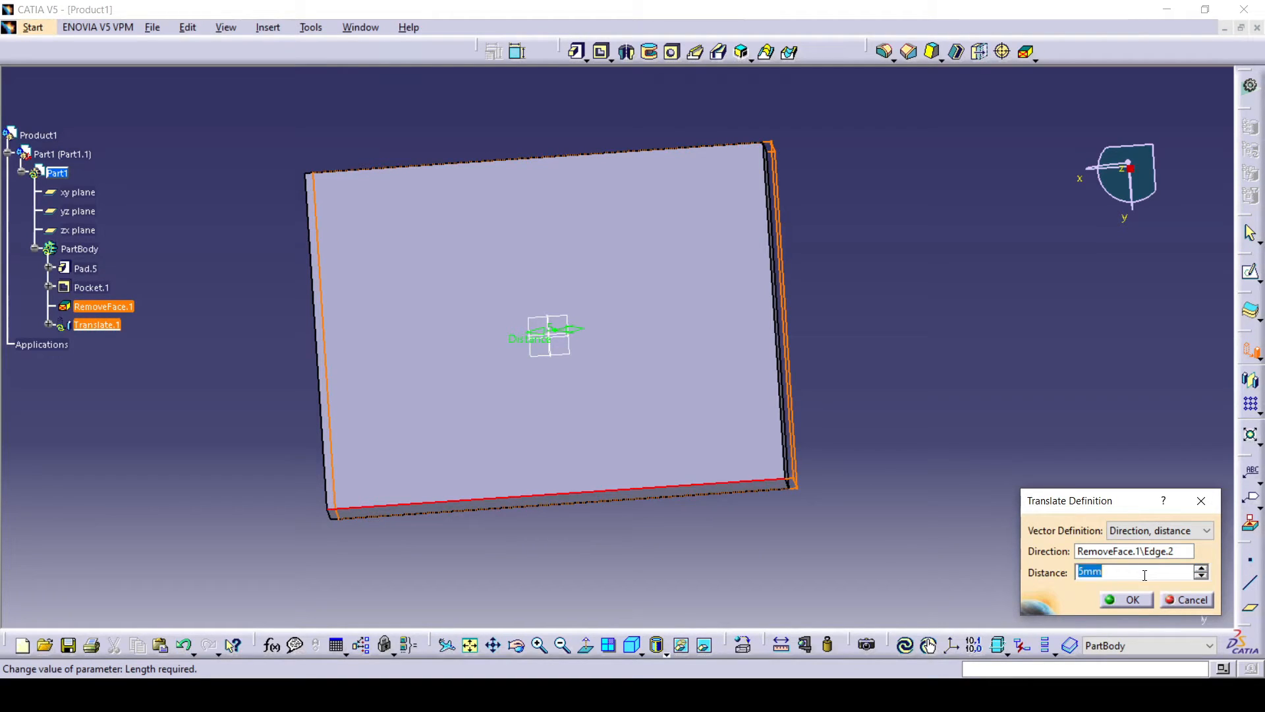
text(50)
click(1131, 598)
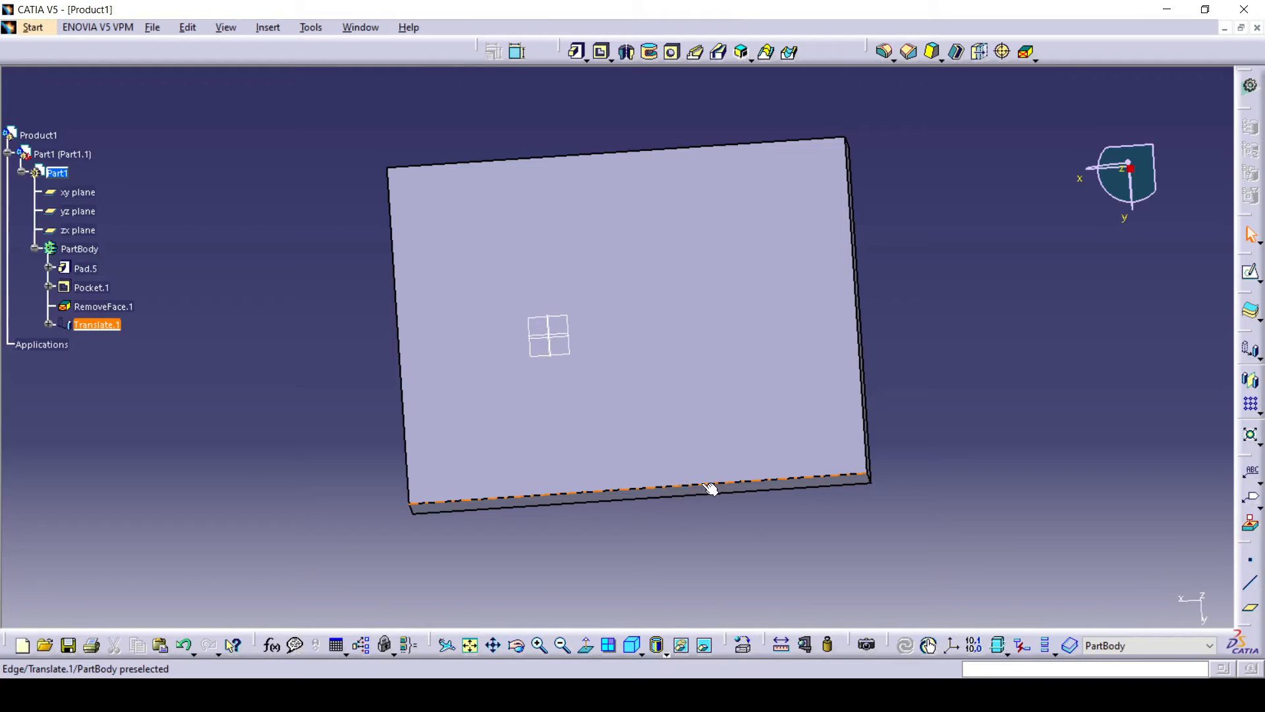
- Rotate the block 90 degrees about one short edge of its large face in Axis-Angle mode, keeping the transformation specifications, and inspect it
click(1257, 359)
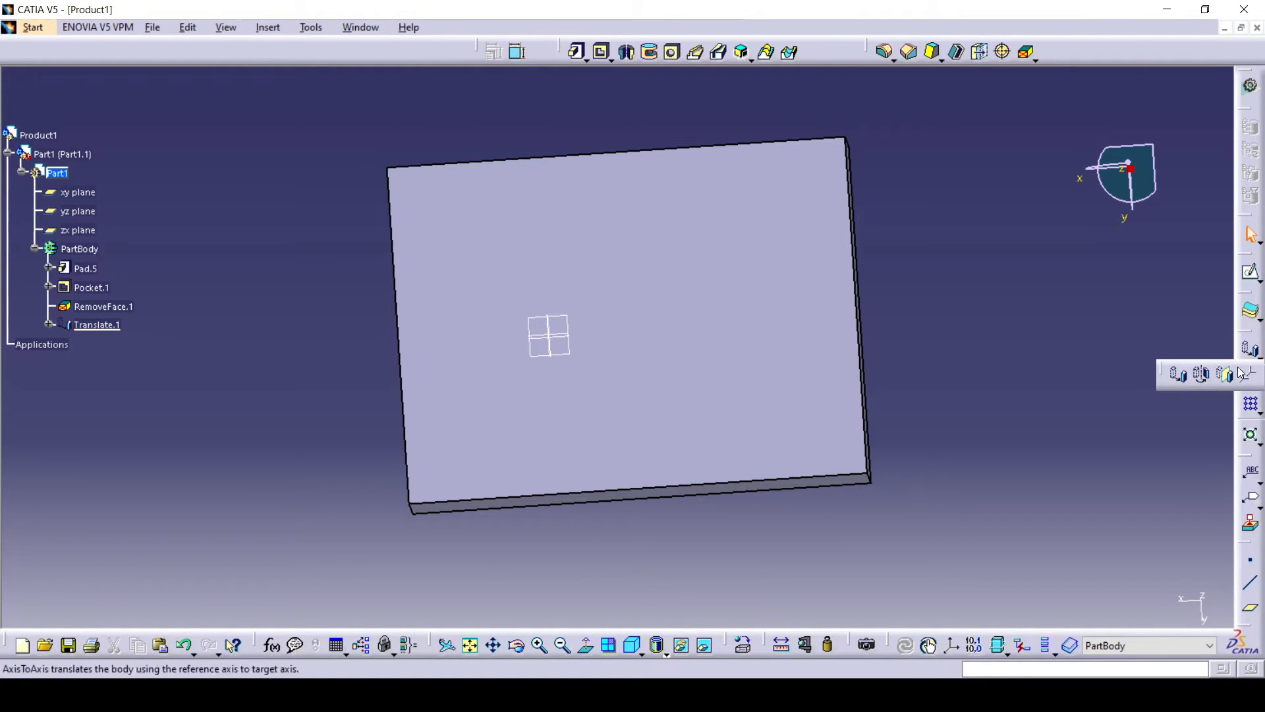
click(1203, 376)
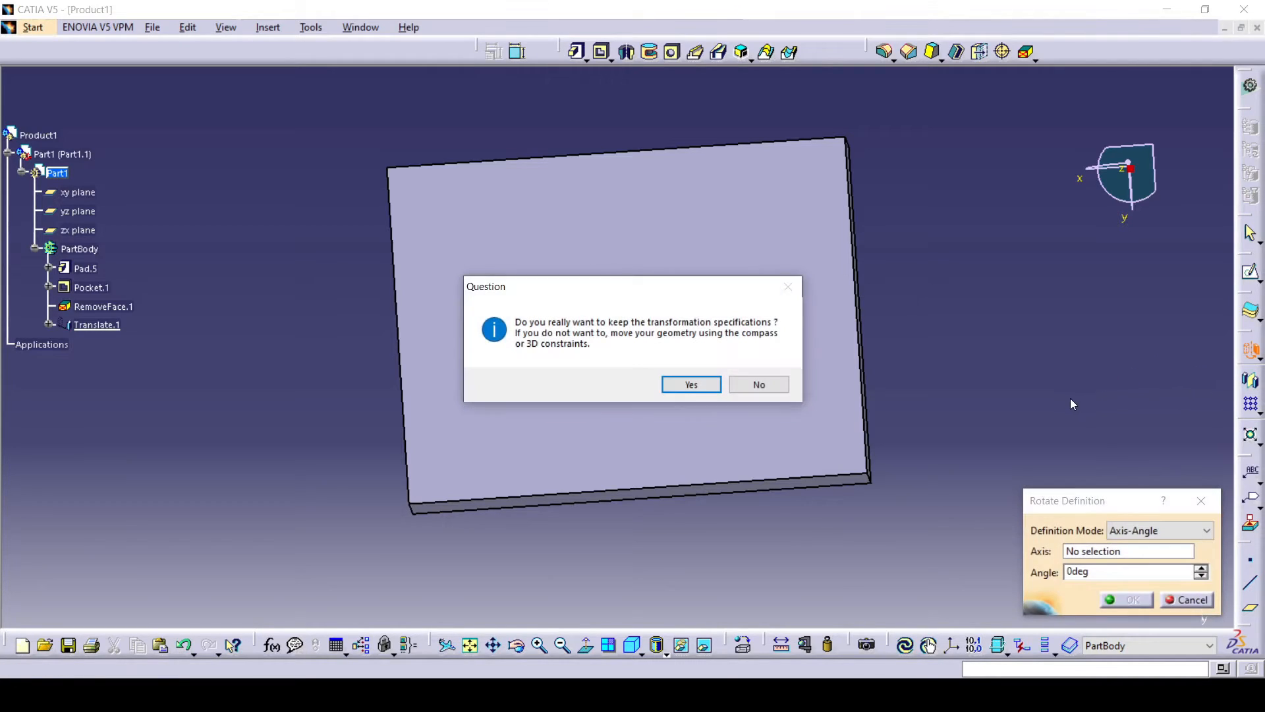
click(691, 384)
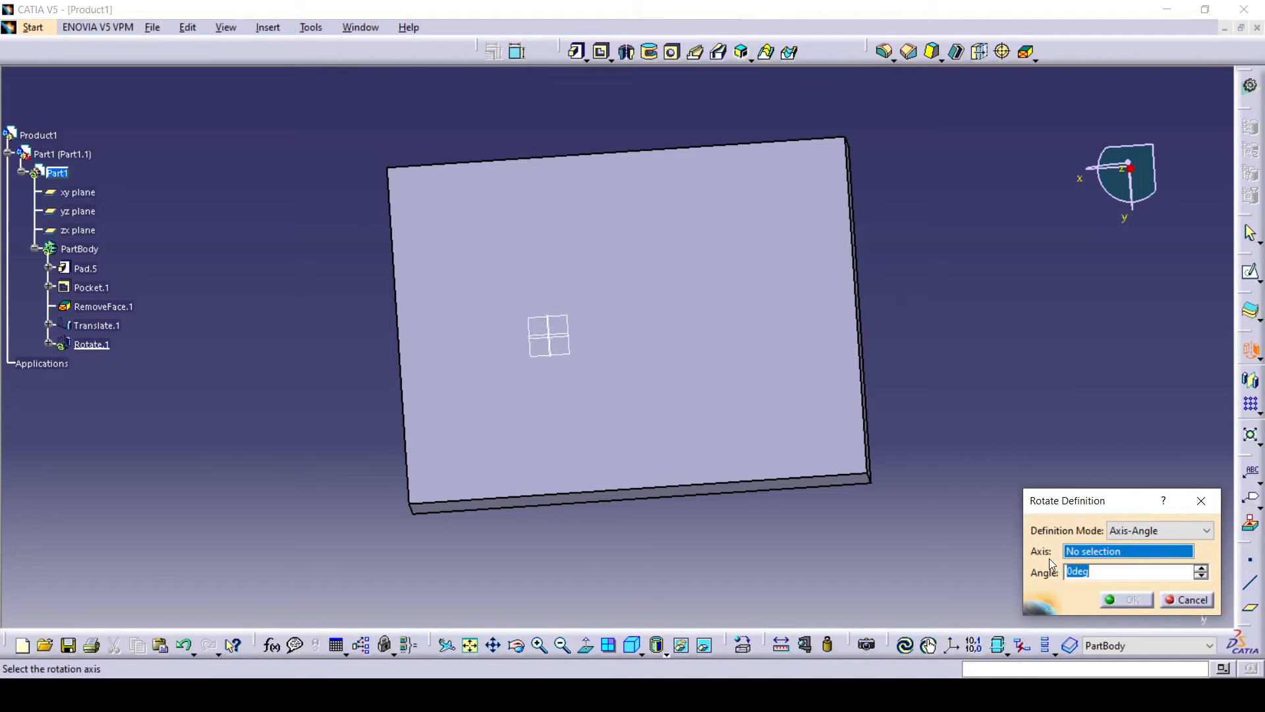
click(1088, 551)
click(410, 344)
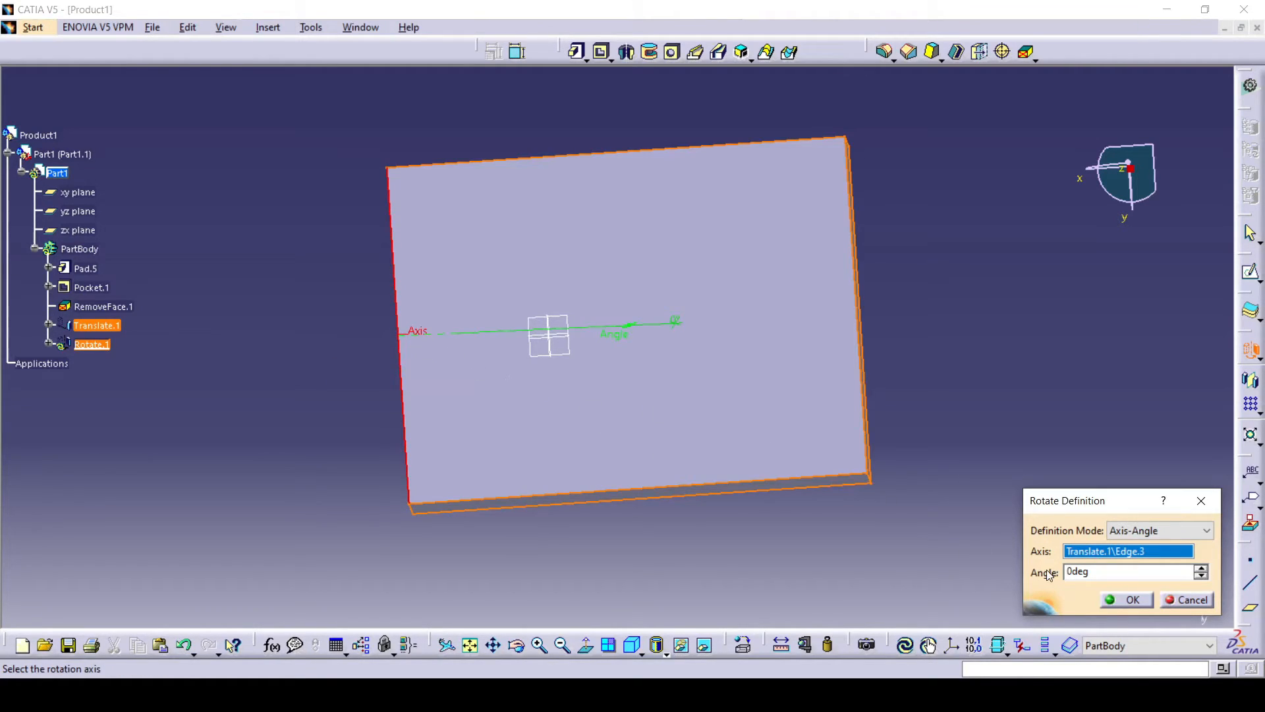
click(1151, 573)
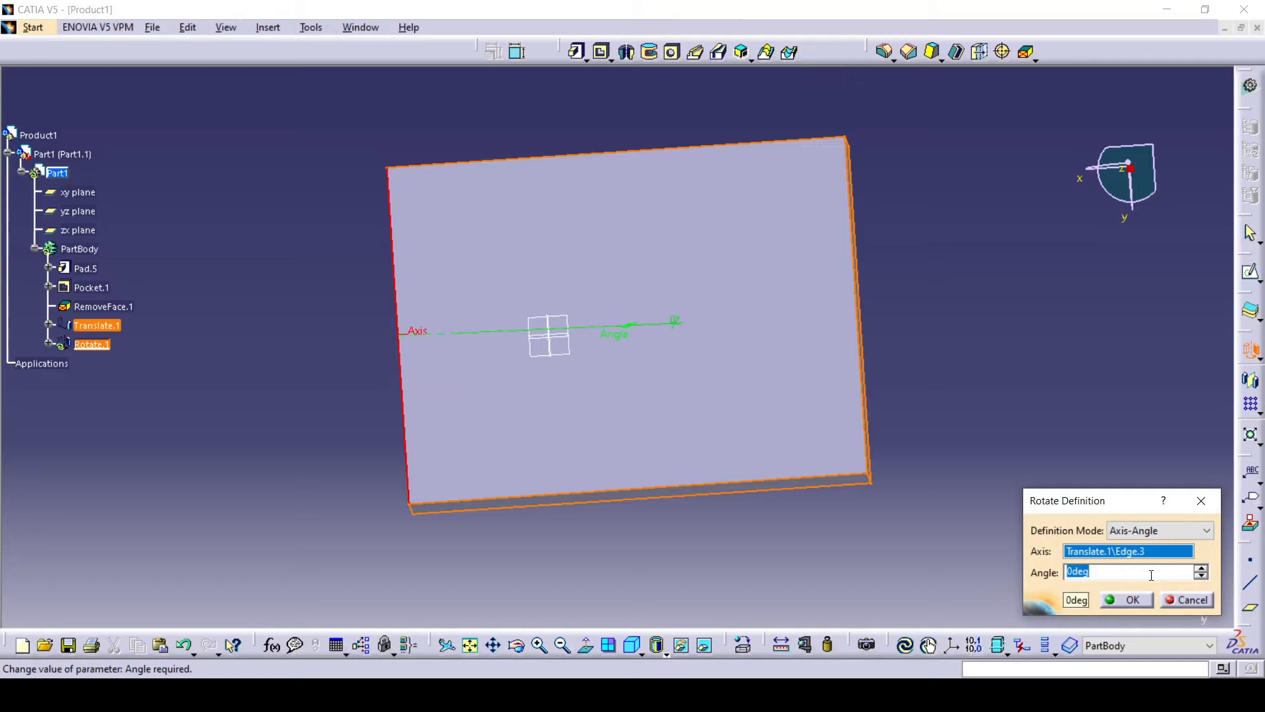
text(90)
click(1149, 601)
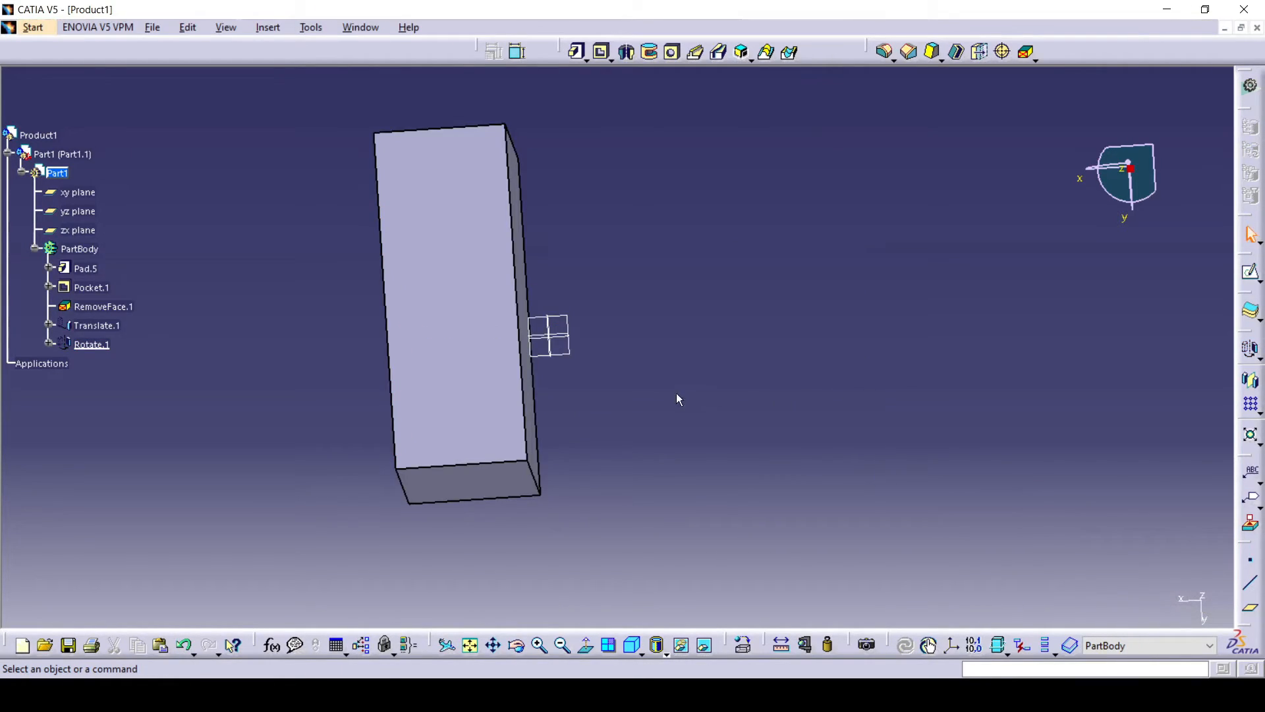
middle_drag(587, 381, 421, 389)
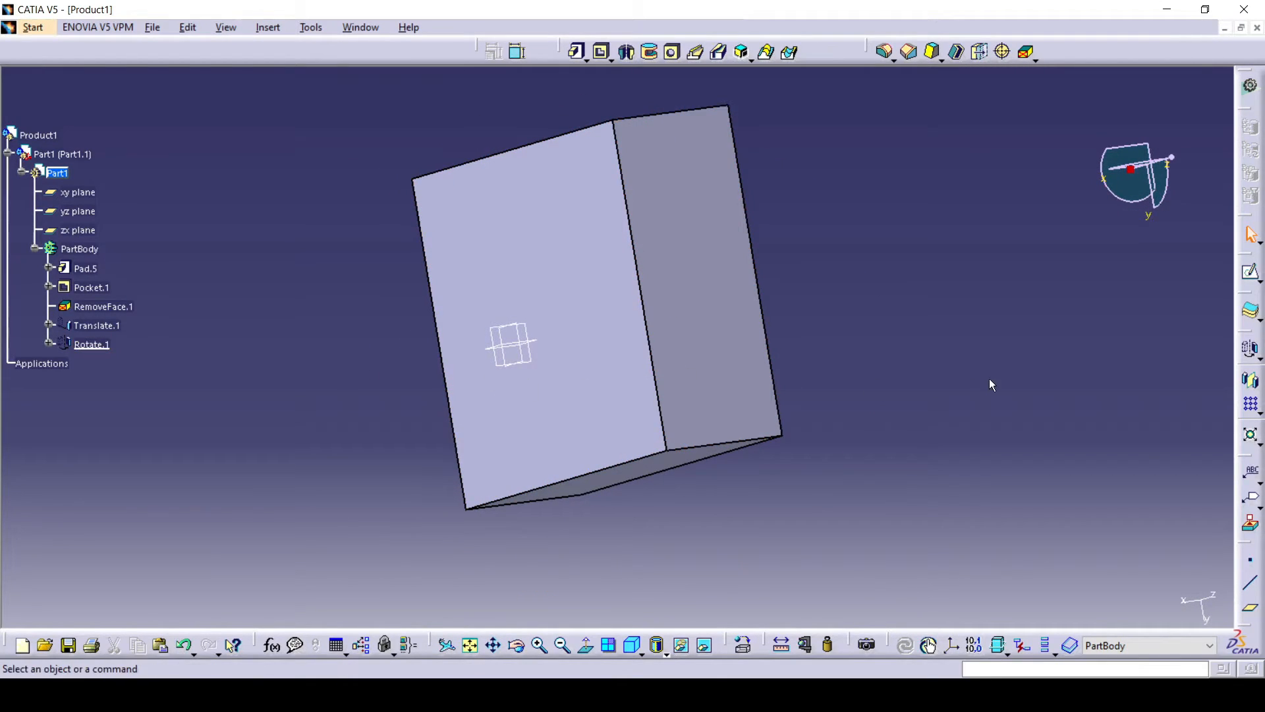
- Start a Symmetry transformation of the rotated block
click(1255, 356)
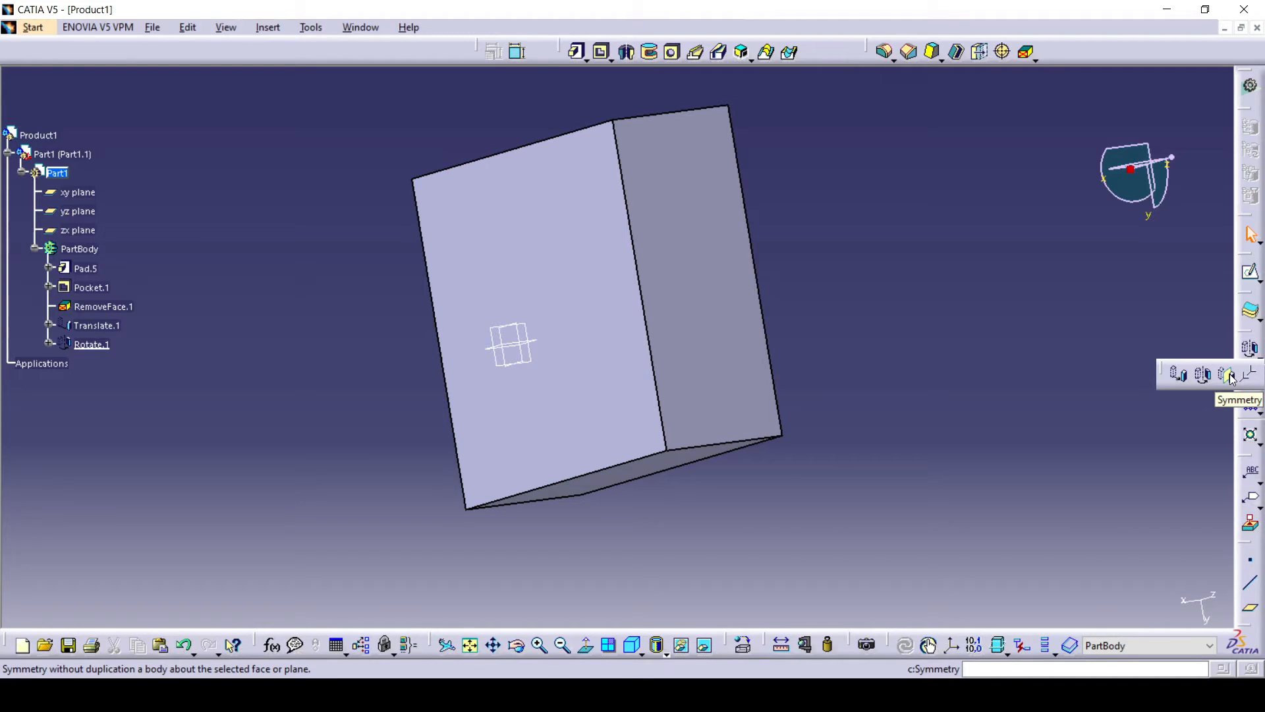
click(1230, 375)
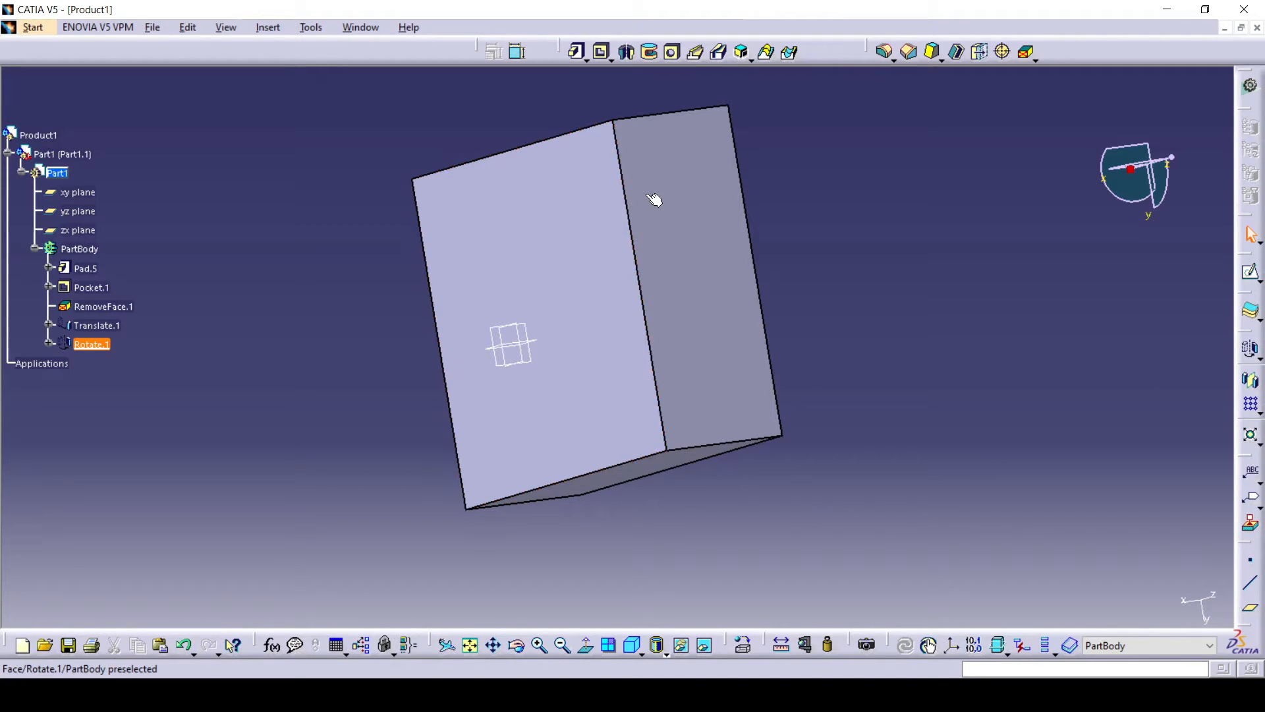
- Sketch a circle of about 20 mm radius on the block's large flat face, near its long edge, and exit the sketch
click(1250, 272)
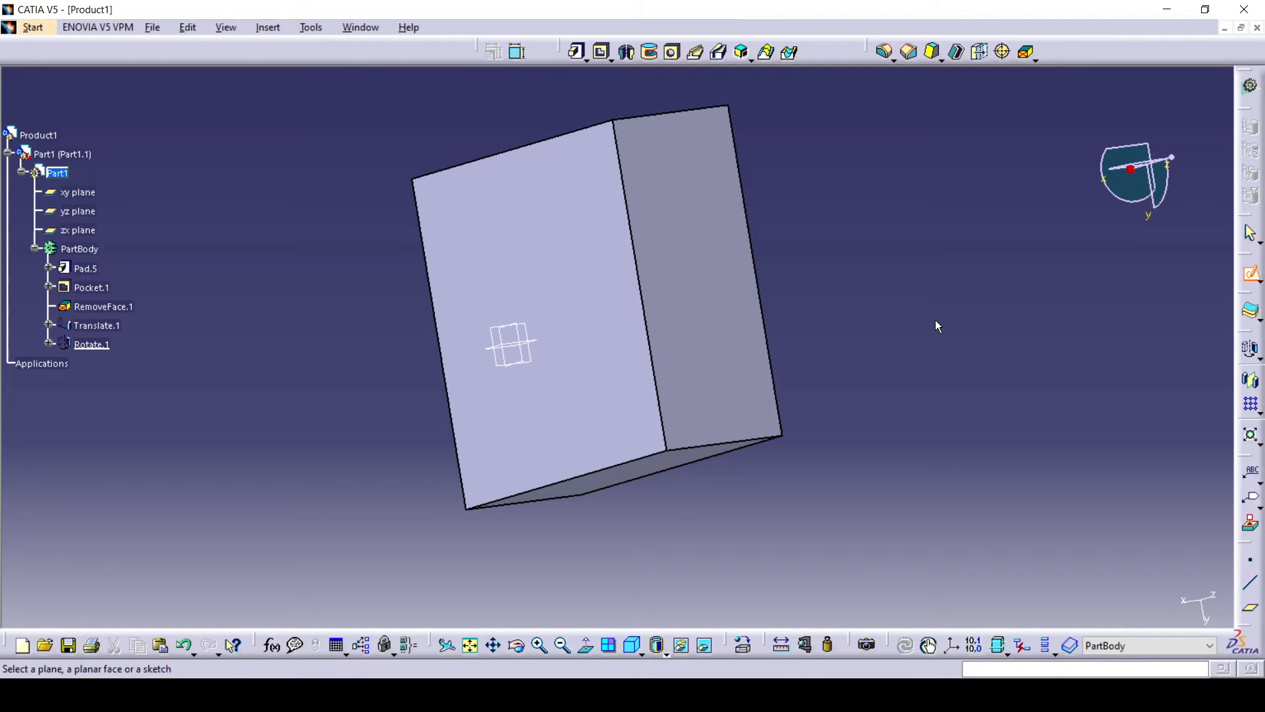
click(606, 359)
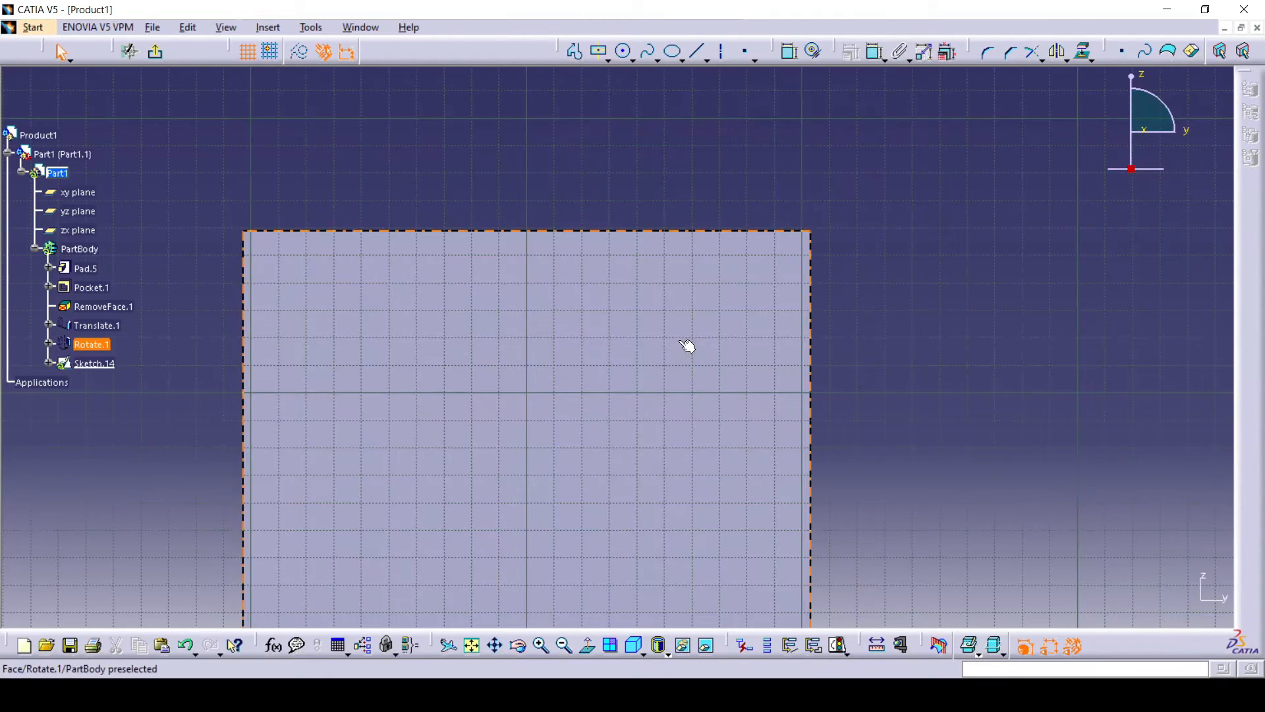
mouse_move(997, 310)
middle_down()
mouse_move(1000, 280)
mouse_move(1003, 338)
middle_up()
mouse_move(940, 431)
middle_down()
mouse_move(969, 333)
mouse_move(976, 382)
middle_up()
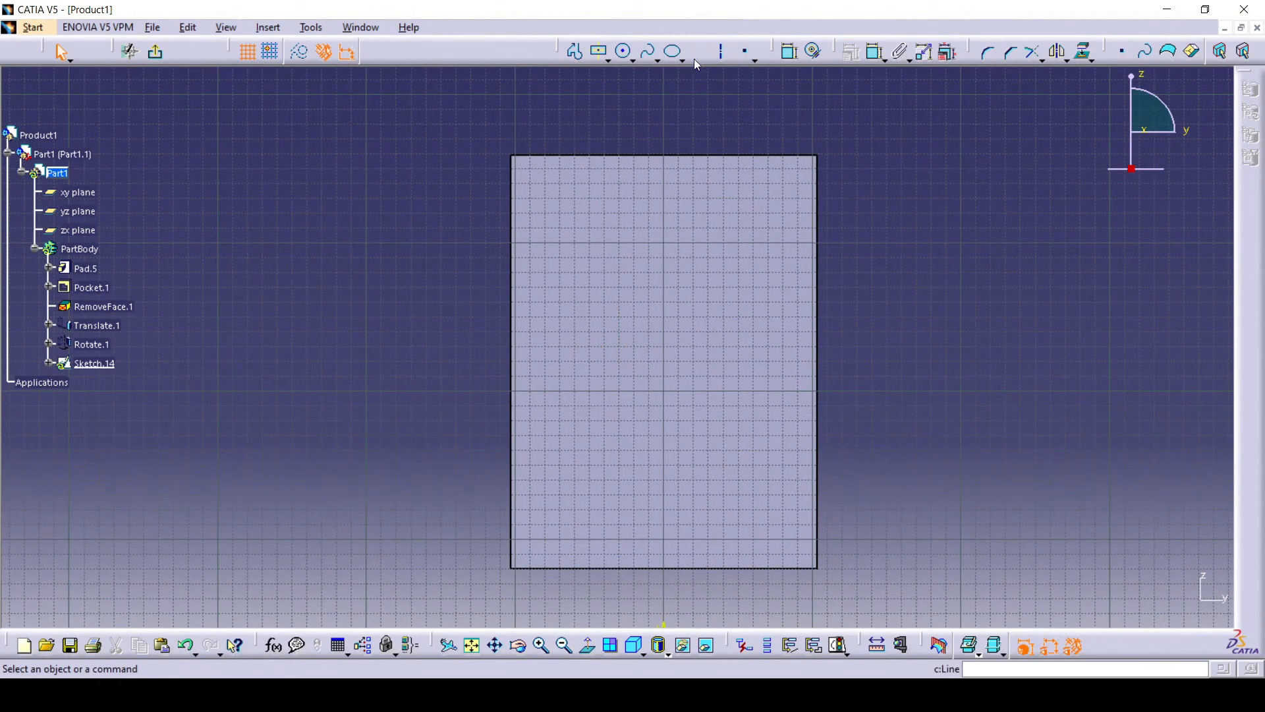
click(626, 52)
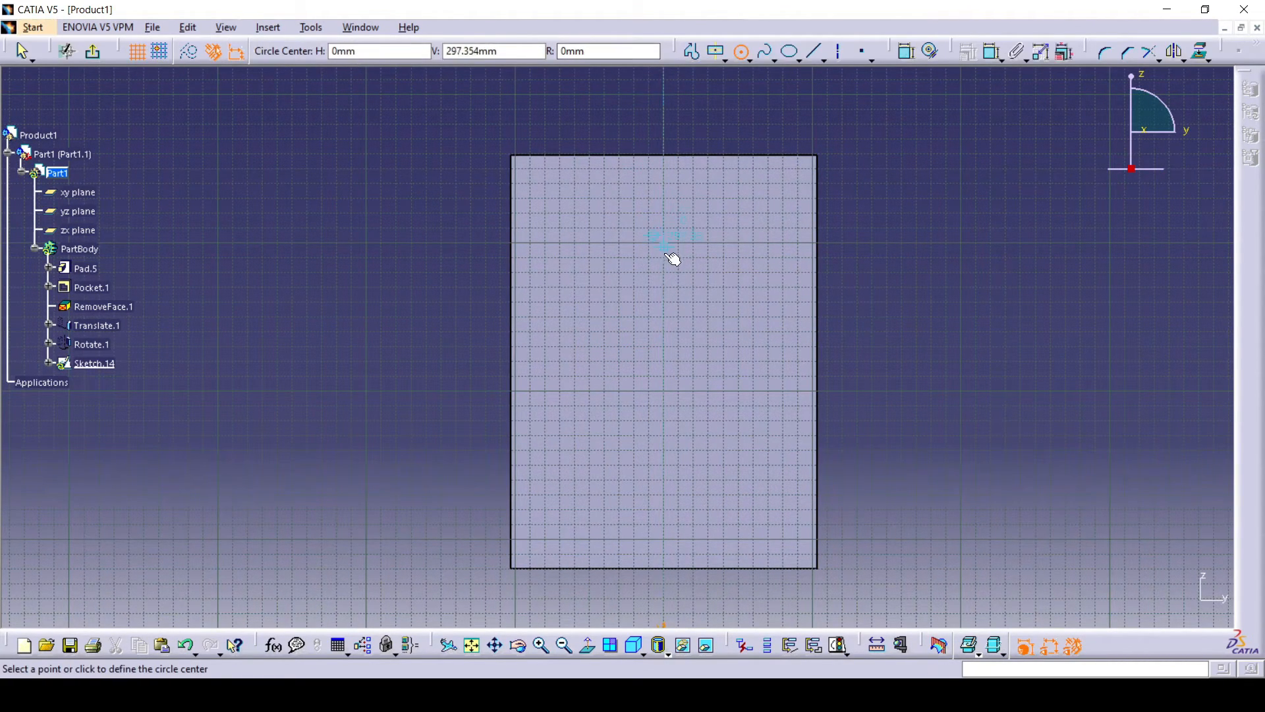
click(568, 371)
click(590, 390)
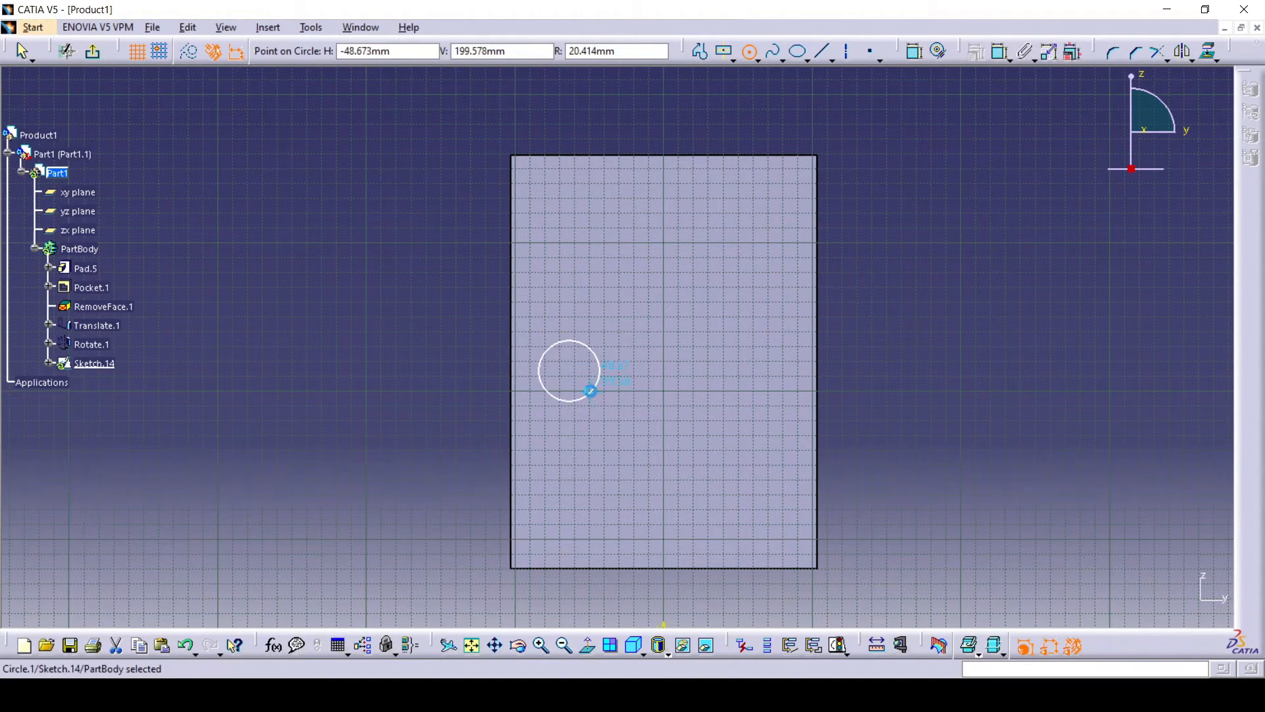
click(162, 54)
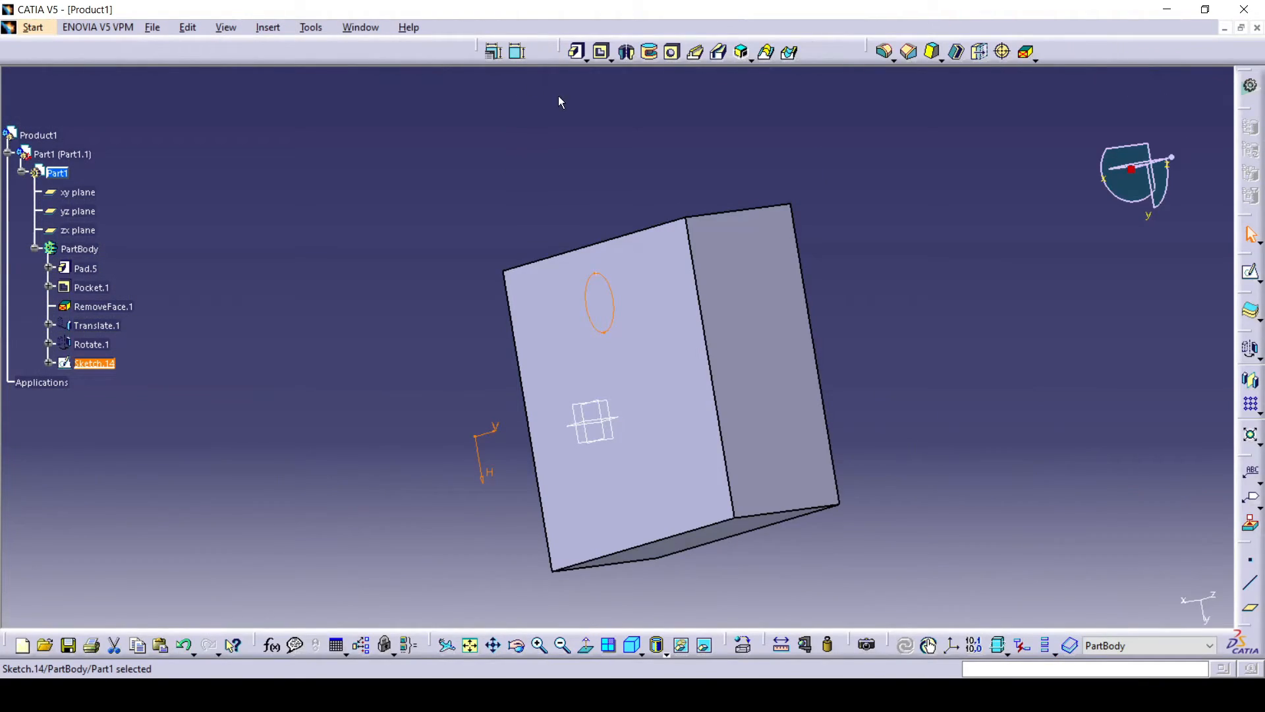
- Pad the circle sketch 80 mm outward from the block's face to form a cylinder
click(577, 52)
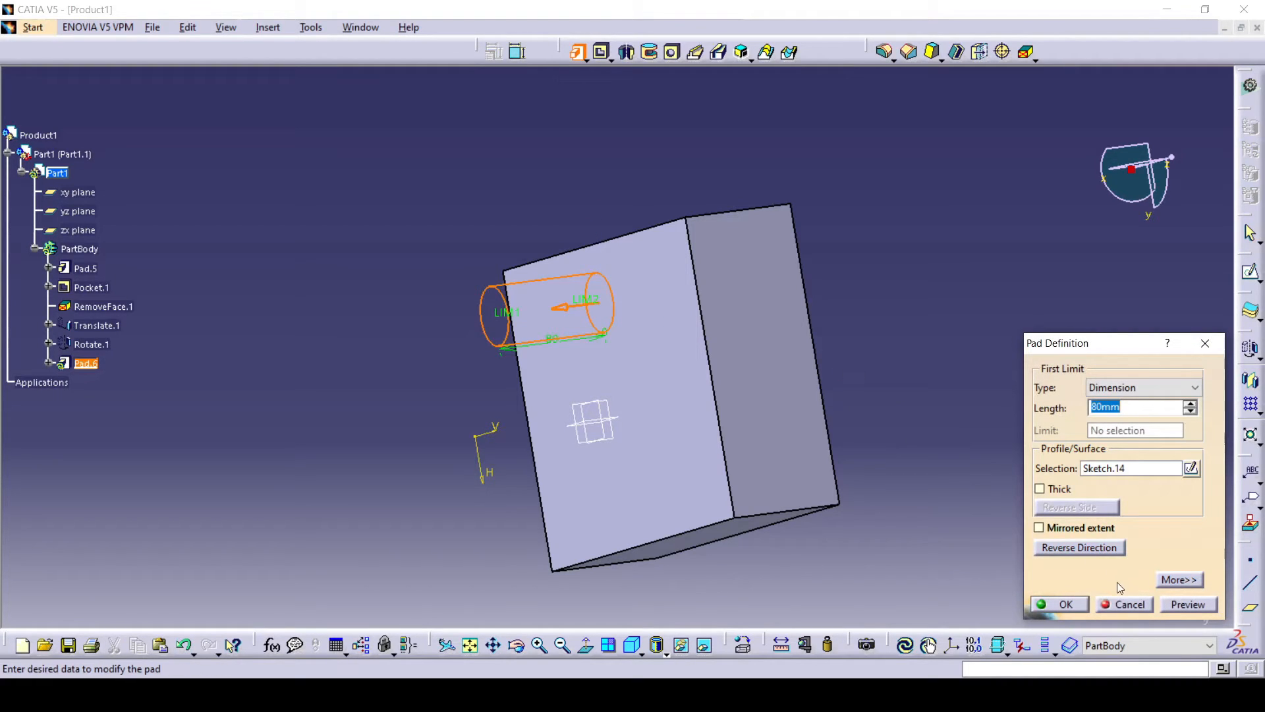
click(1067, 604)
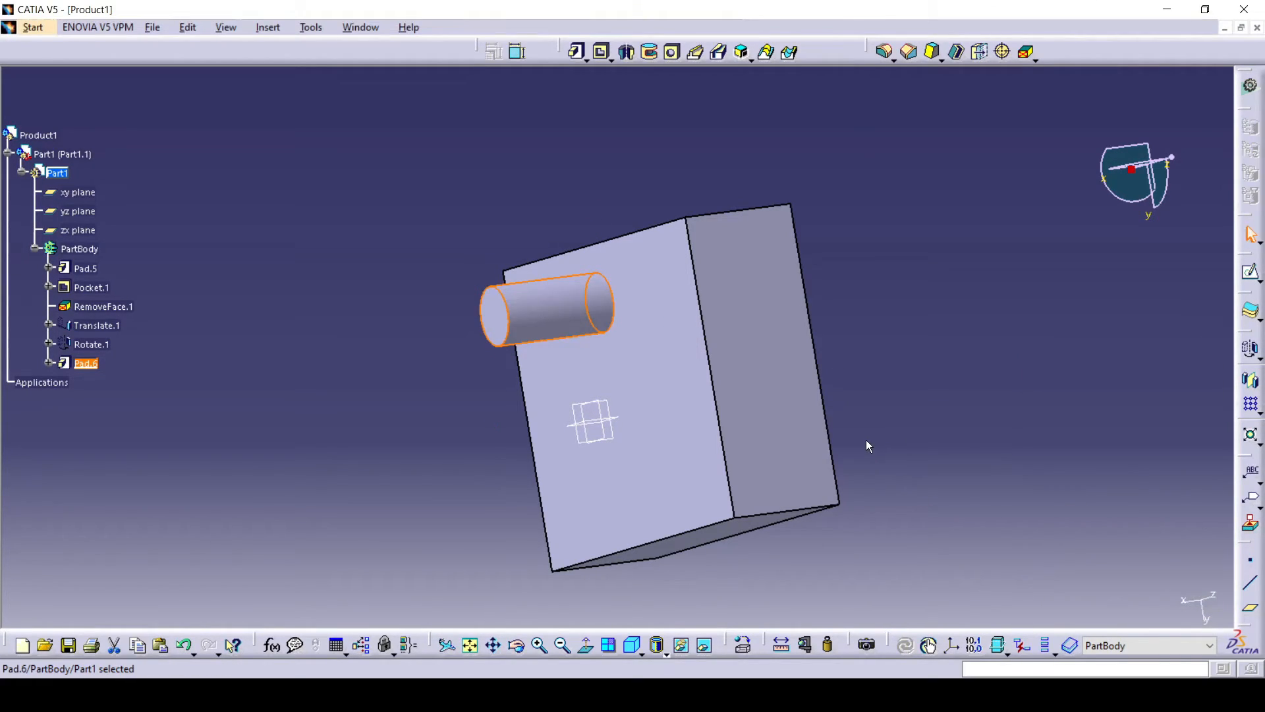
click(1096, 404)
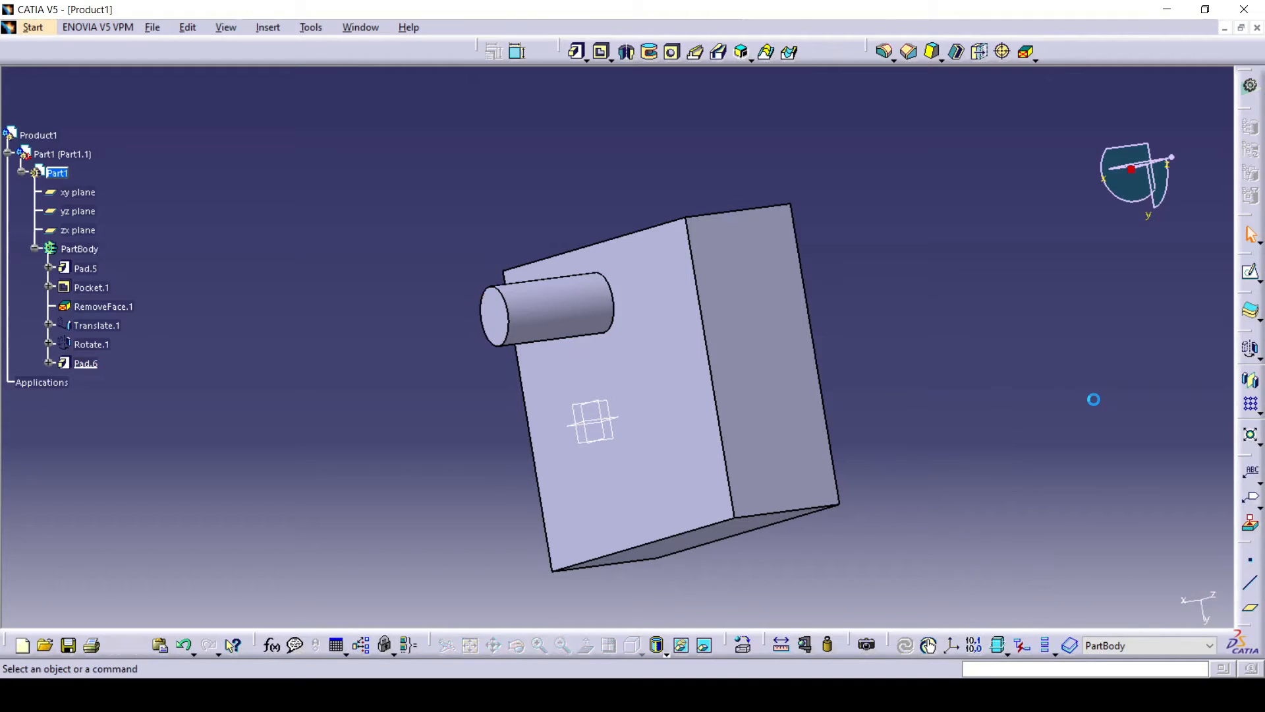
- Try a Symmetry of the body about the zx plane, and undo it
click(1258, 359)
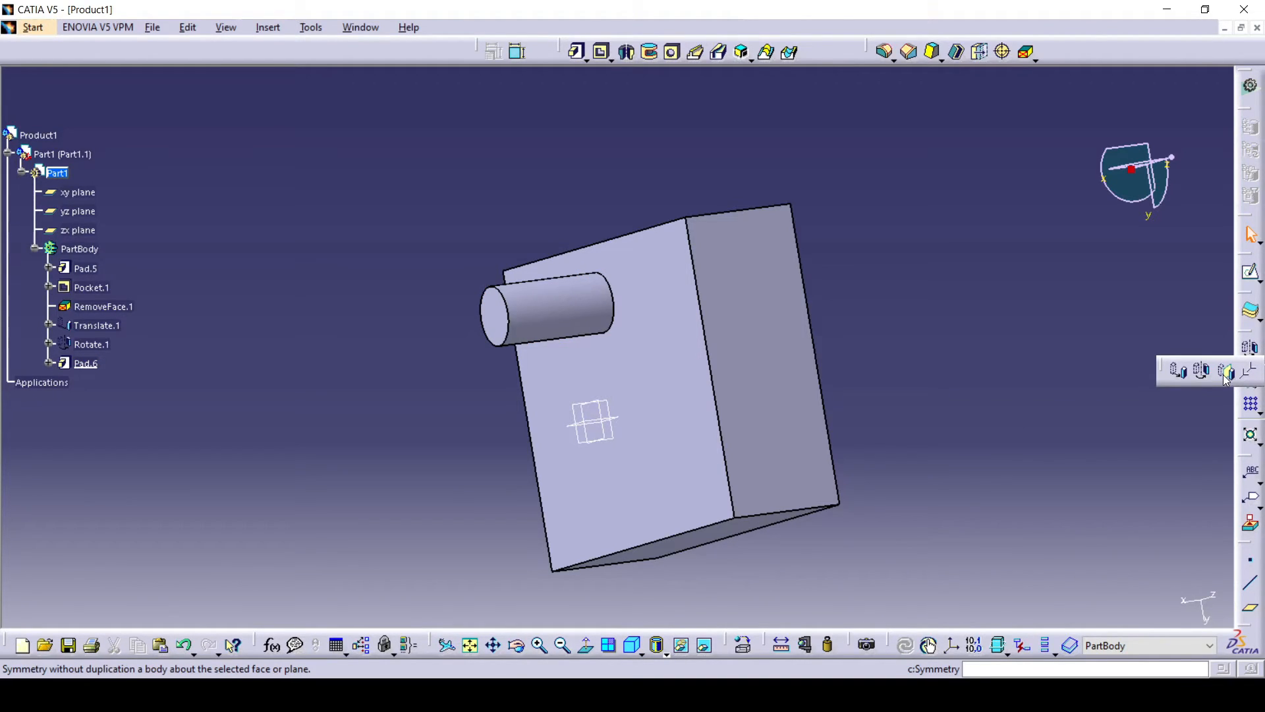
click(1226, 372)
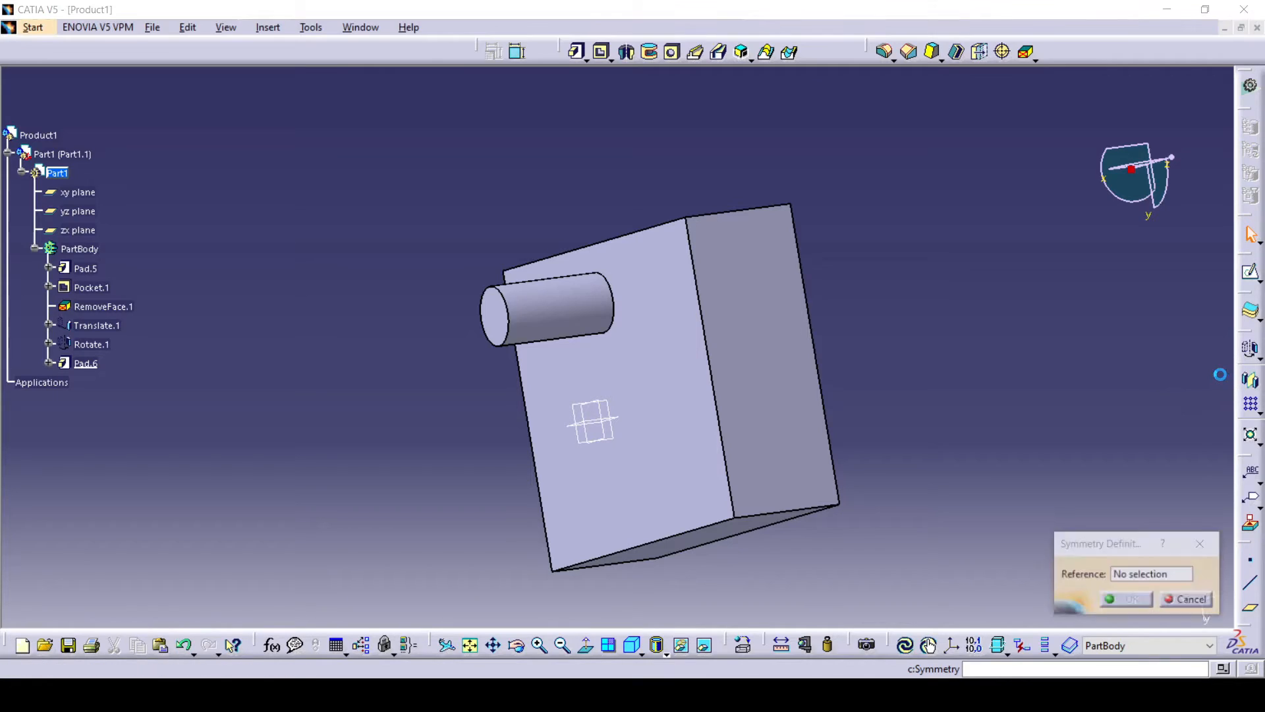
click(699, 385)
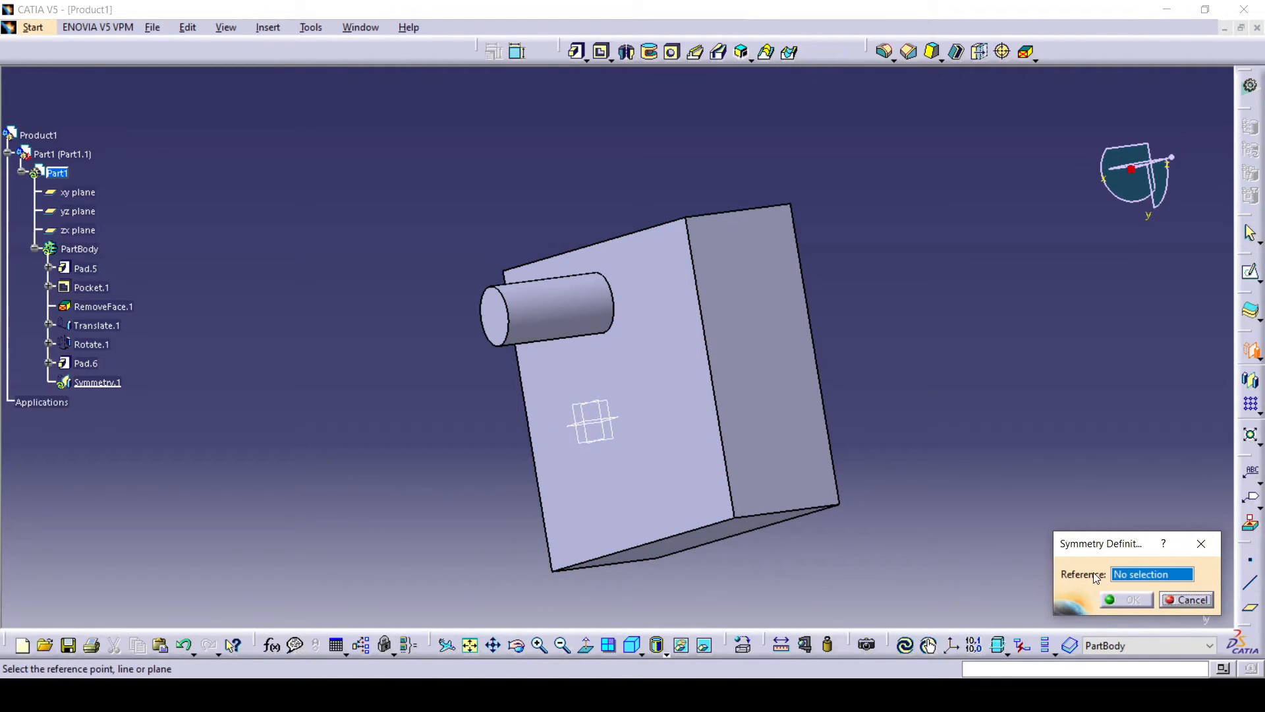
click(572, 426)
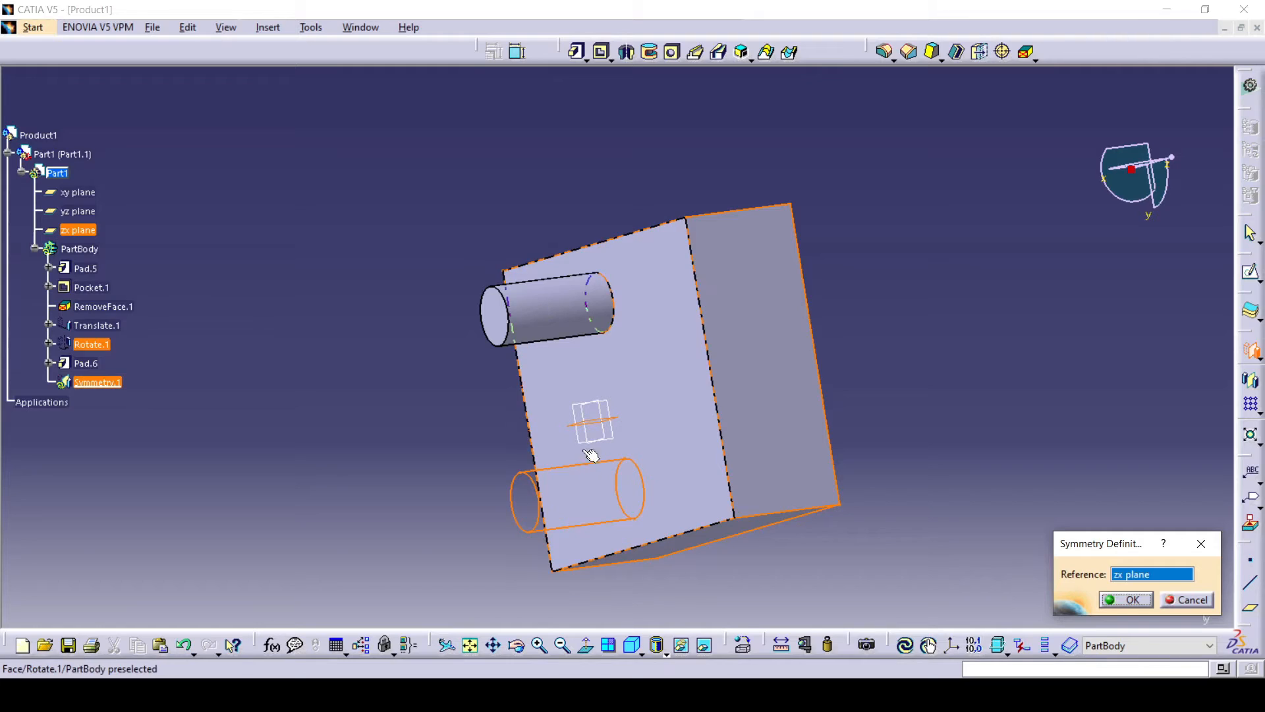
click(1136, 600)
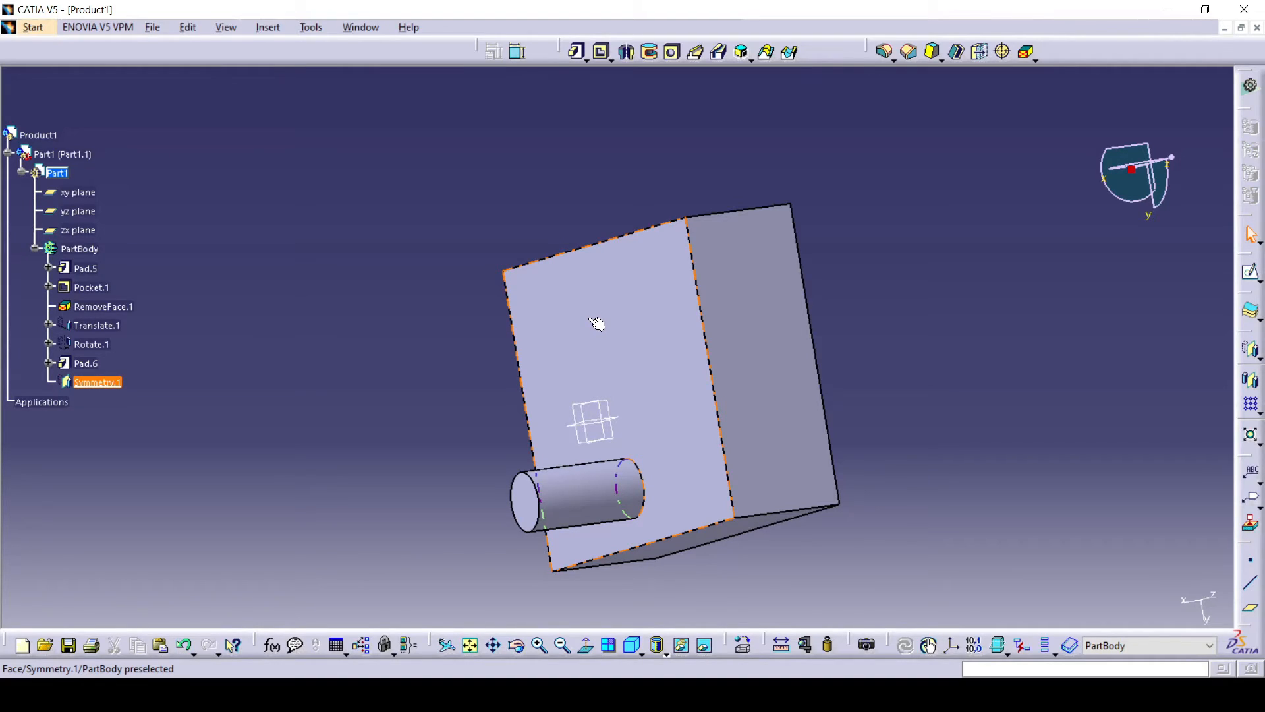
key(ctrl+z)
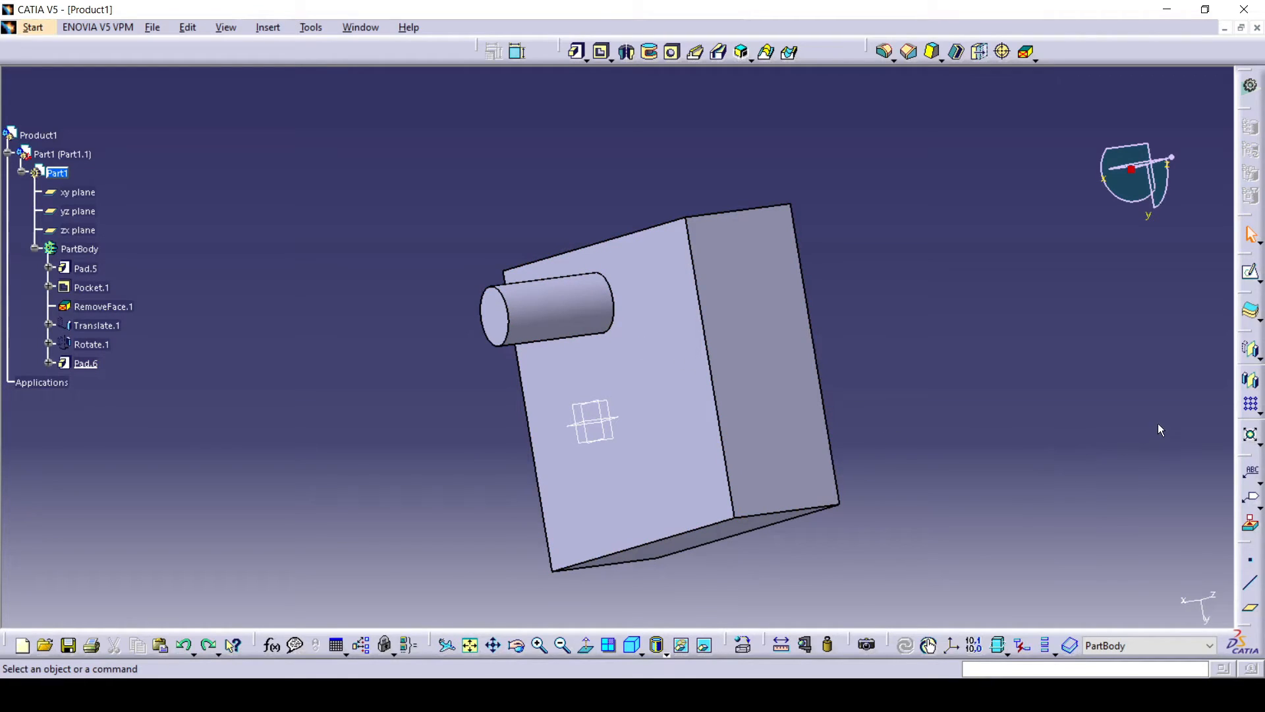
- Mirror the cylindrical pad about the zx plane and inspect both cylinders
click(1250, 382)
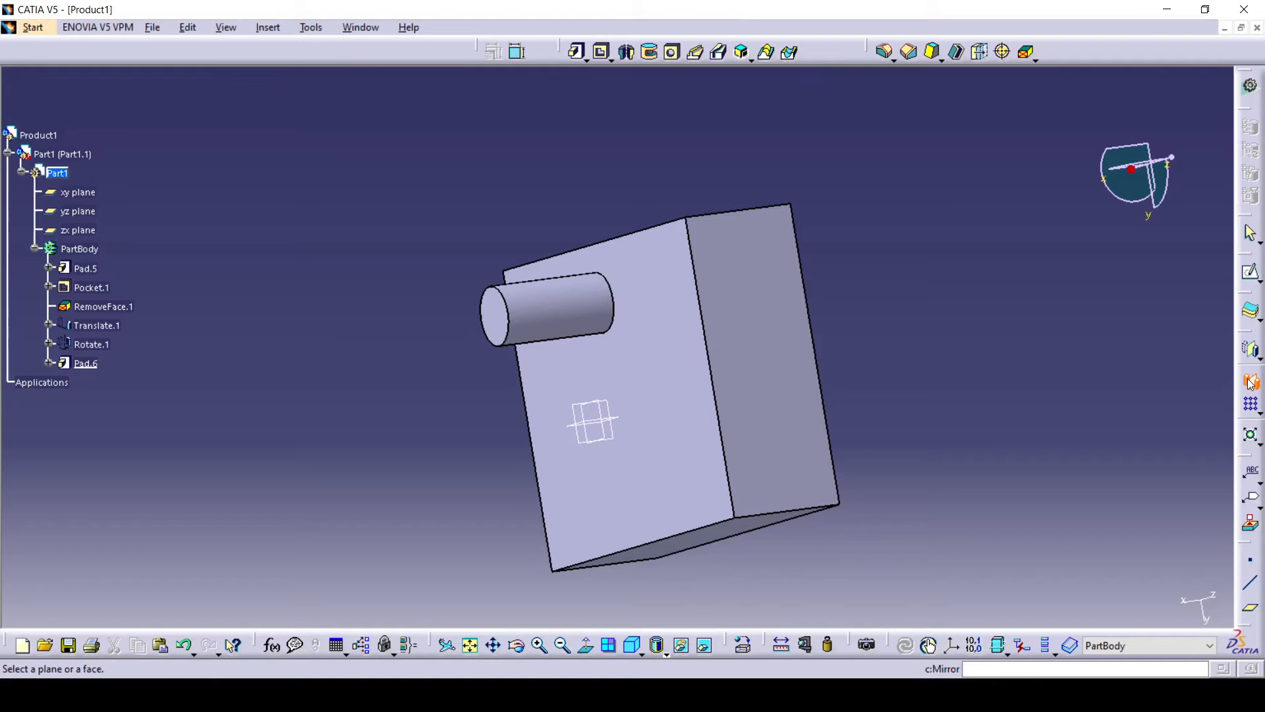
click(580, 335)
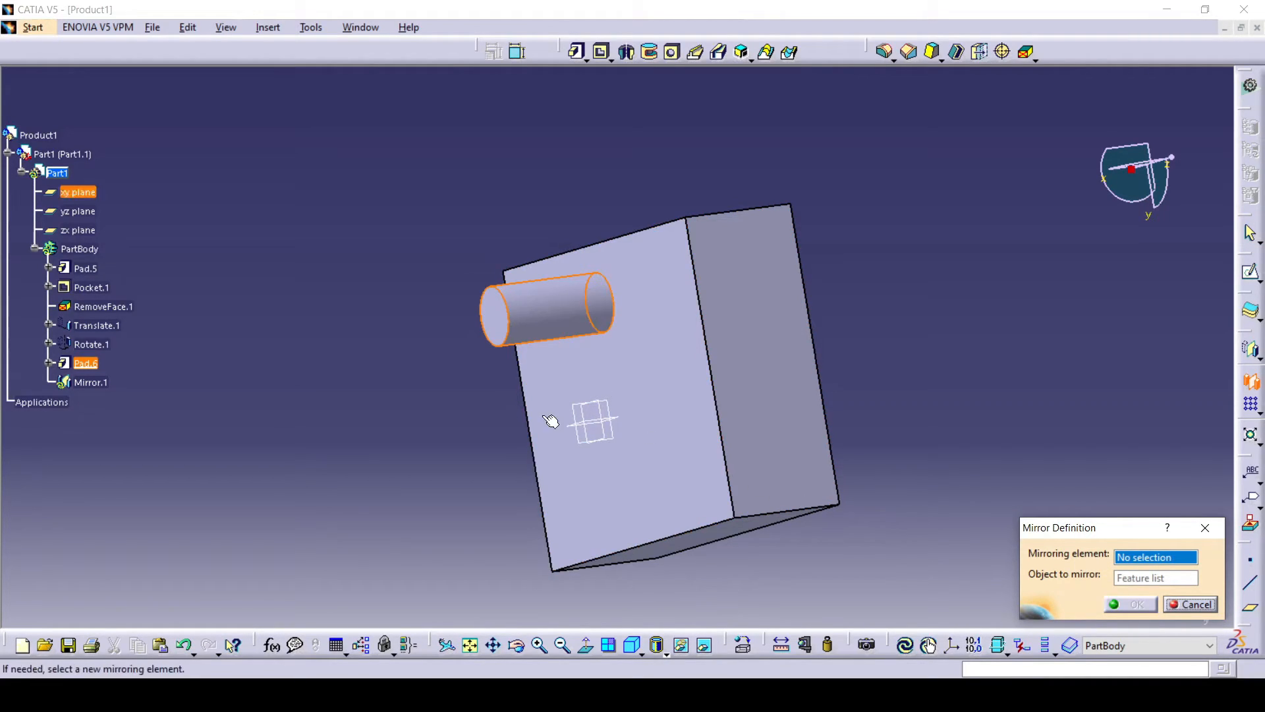
click(582, 433)
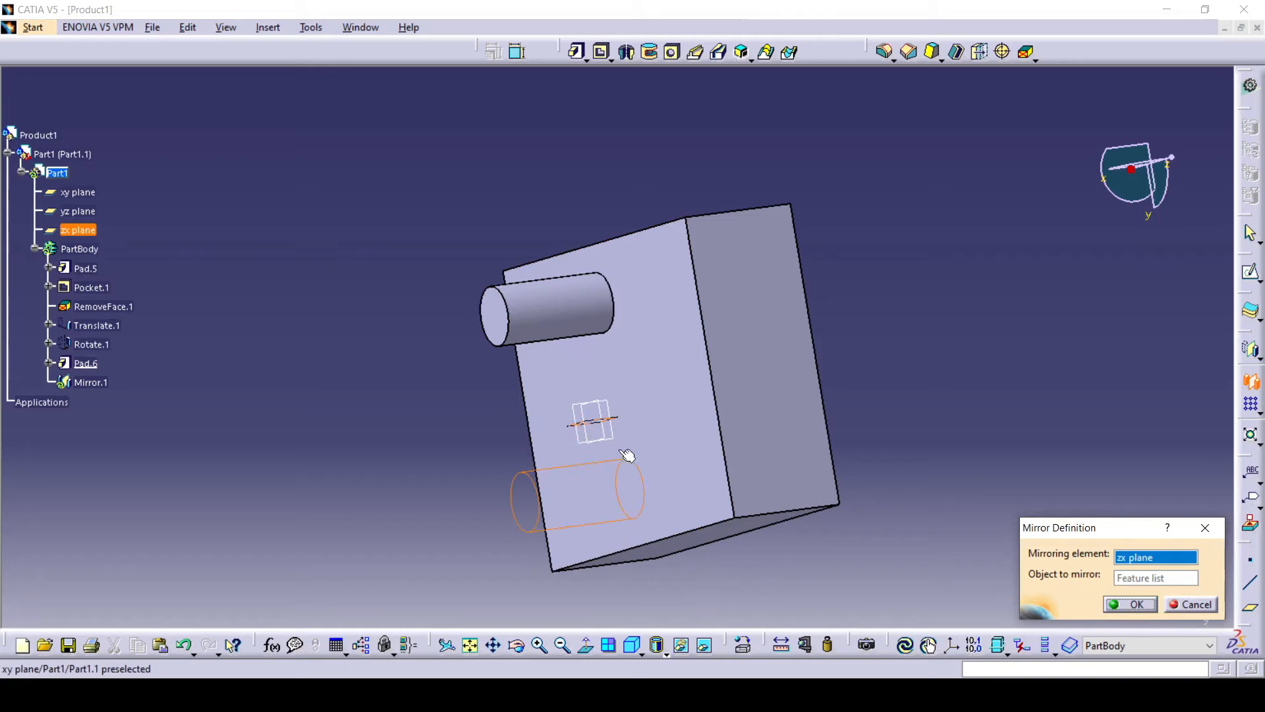
click(1130, 604)
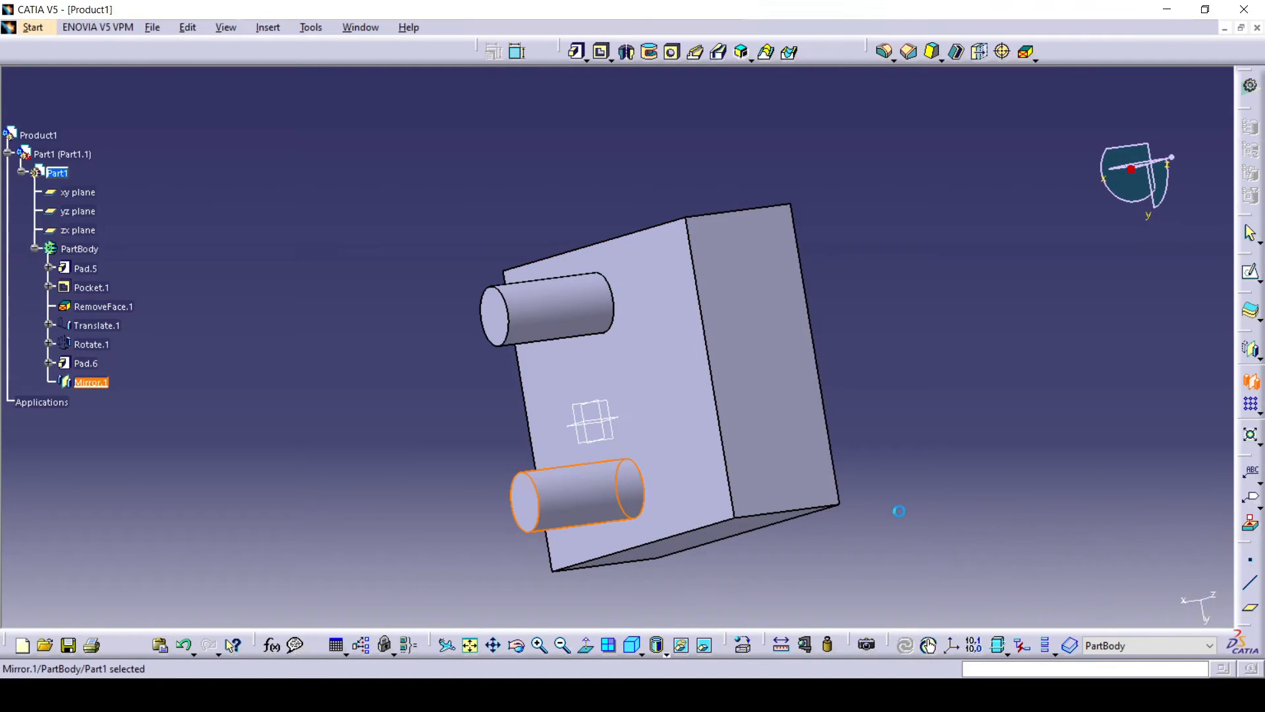
middle_drag(916, 456, 839, 481)
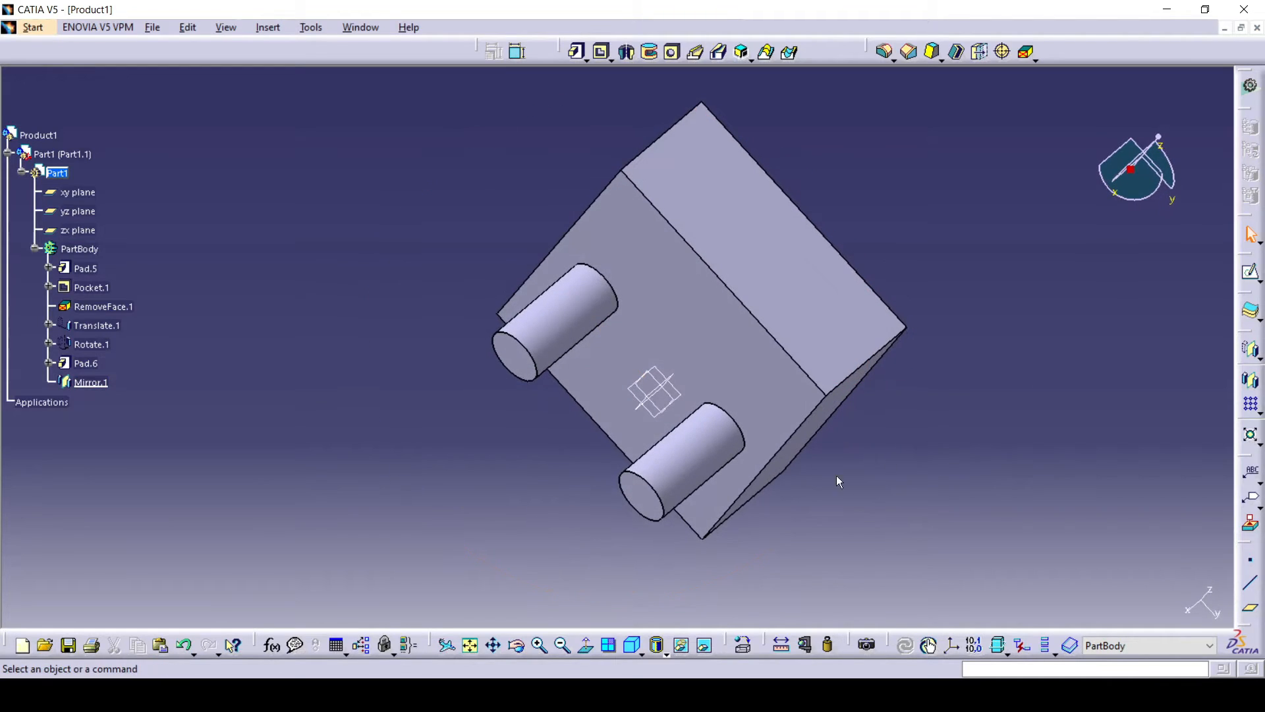
middle_drag(544, 465, 823, 261)
scroll(933, 472, up, 1)
middle_drag(933, 472, 937, 506)
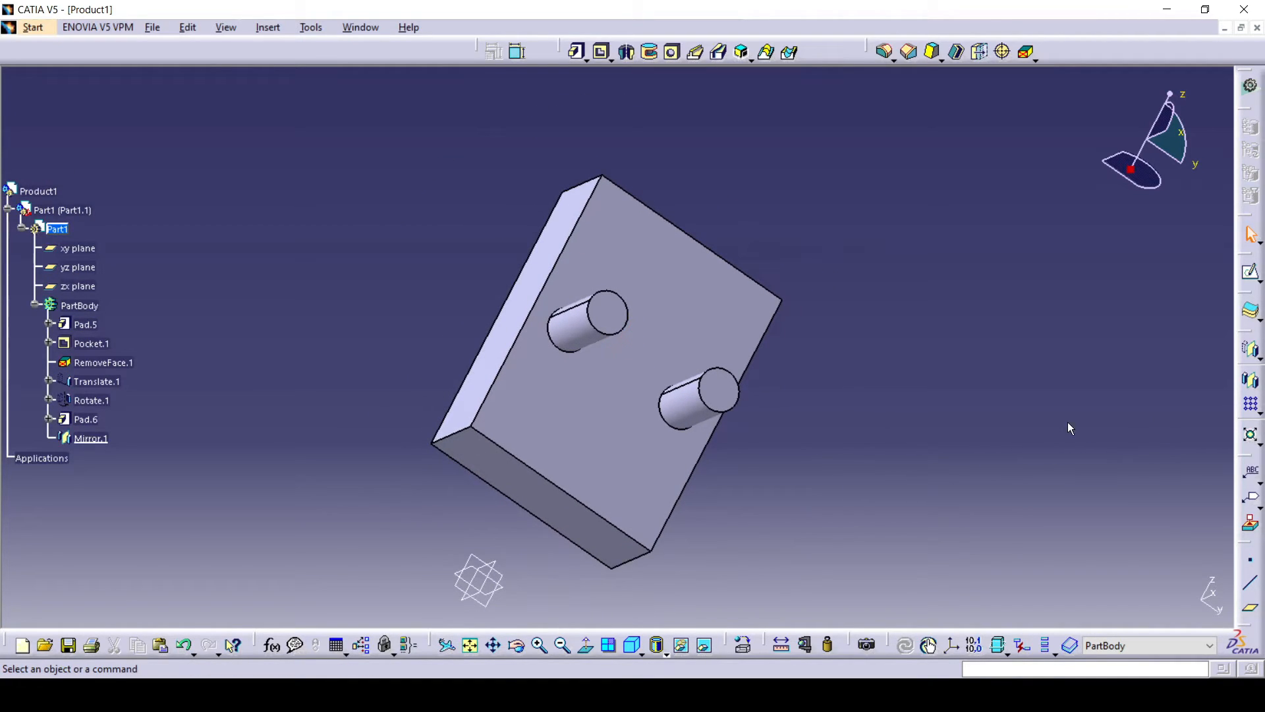
- Undo the mirror, the cylinder pad and its sketch, the rotation and the translation, back to the Remove Face feature
key(ctrl+z)
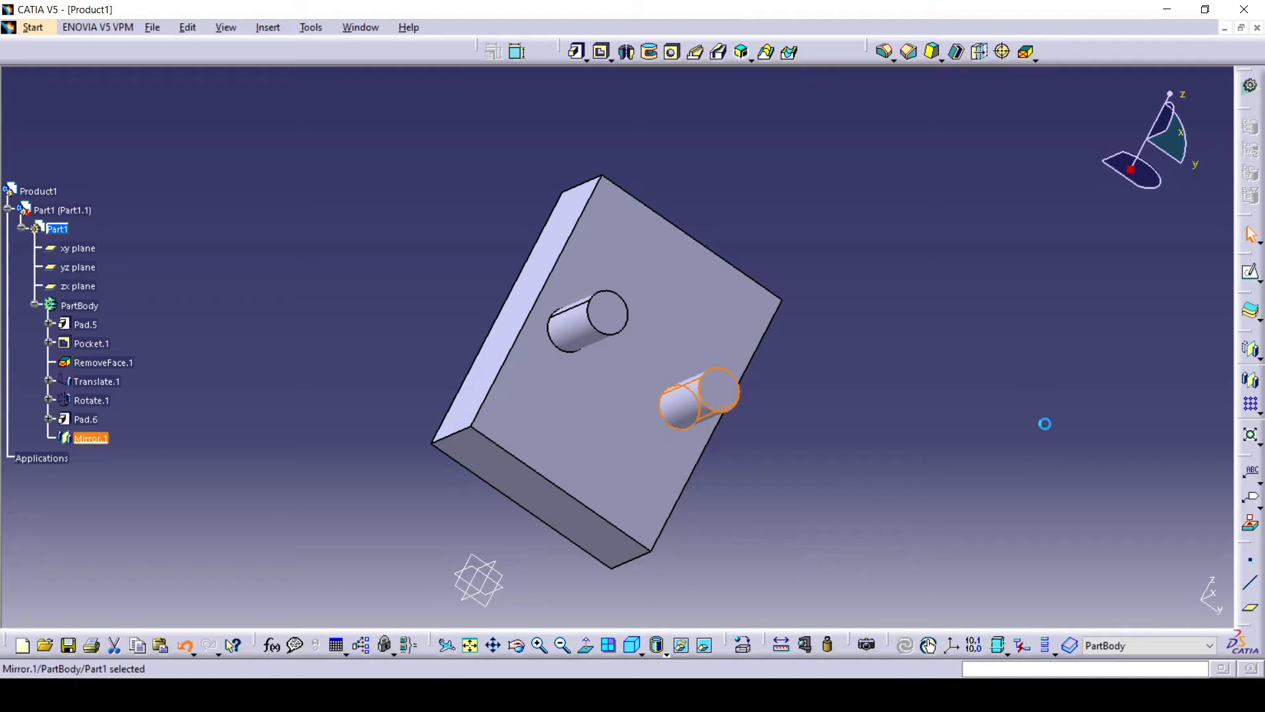
key(ctrl+z)
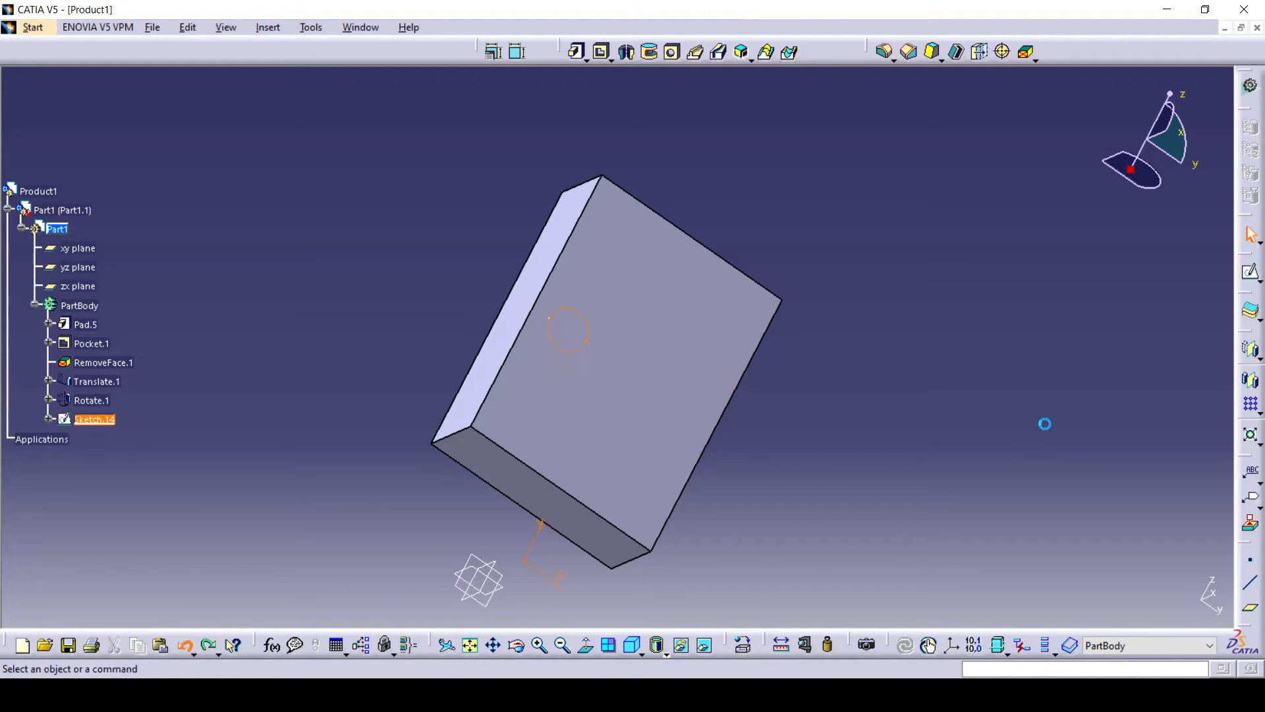
key(ctrl+z)
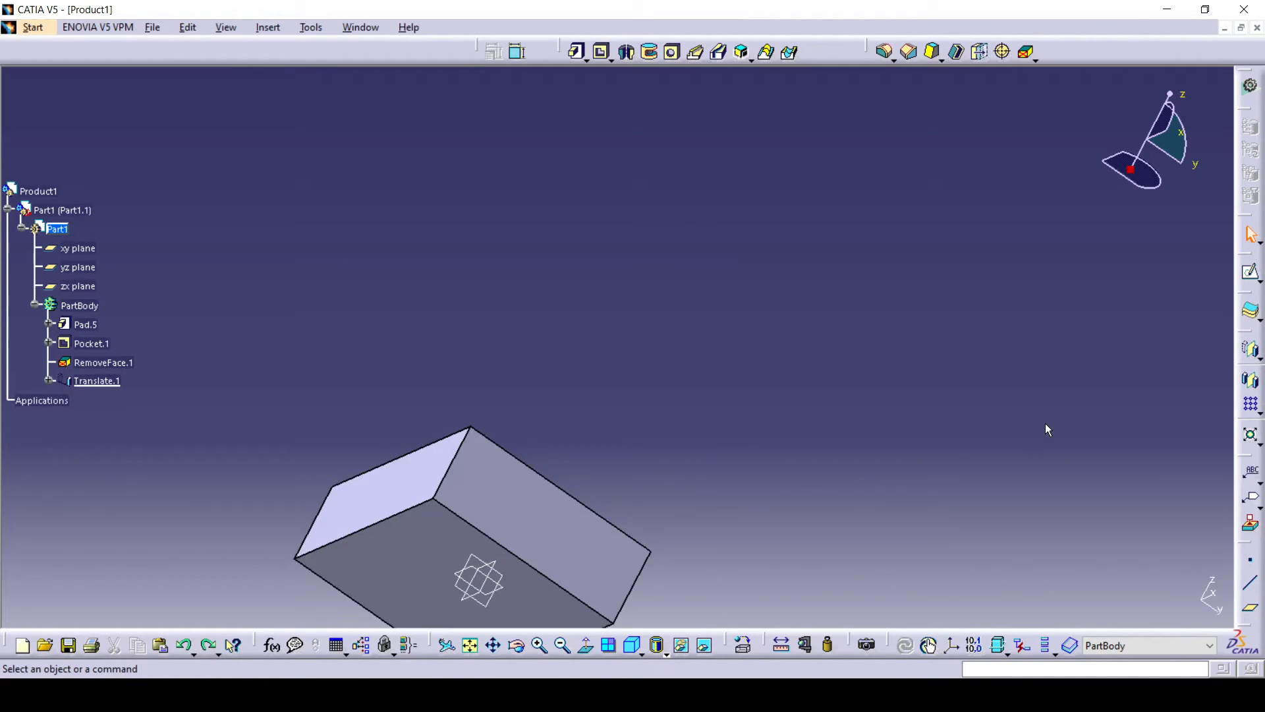
key(ctrl+z)
middle_drag(759, 474, 973, 291)
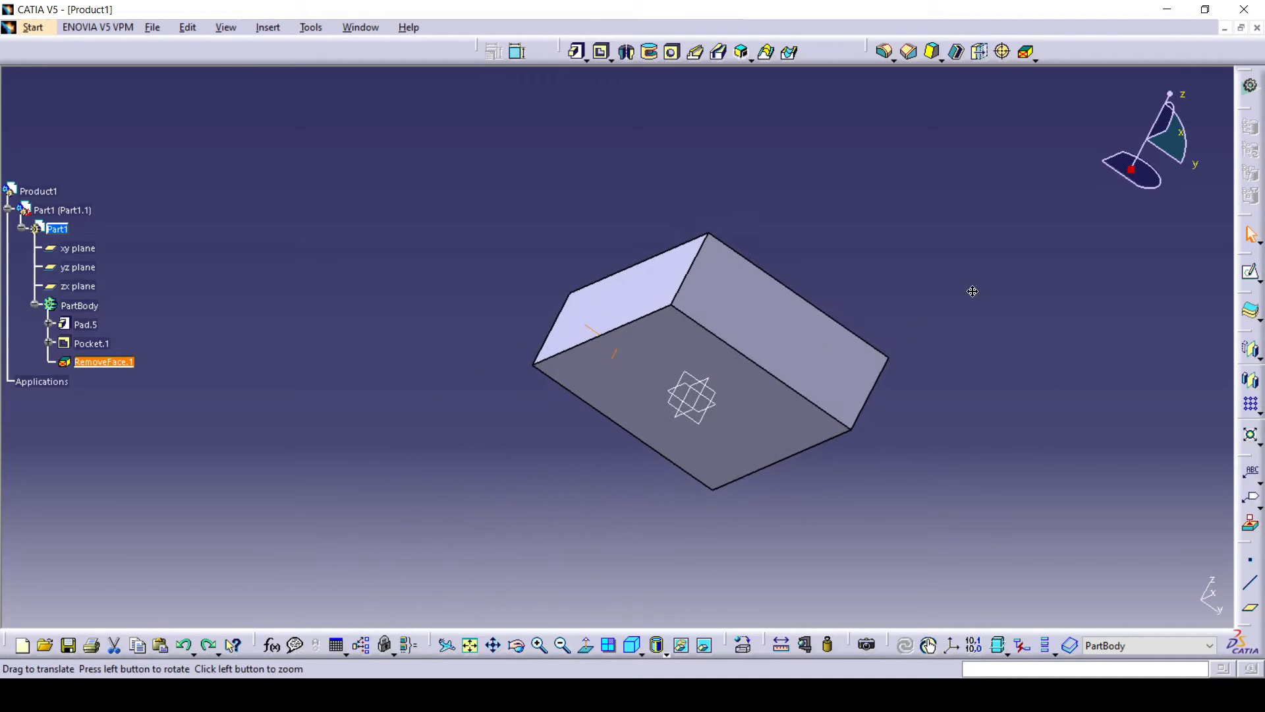
- Sketch a small circle near a corner of the block's top face and exit the sketch
click(634, 646)
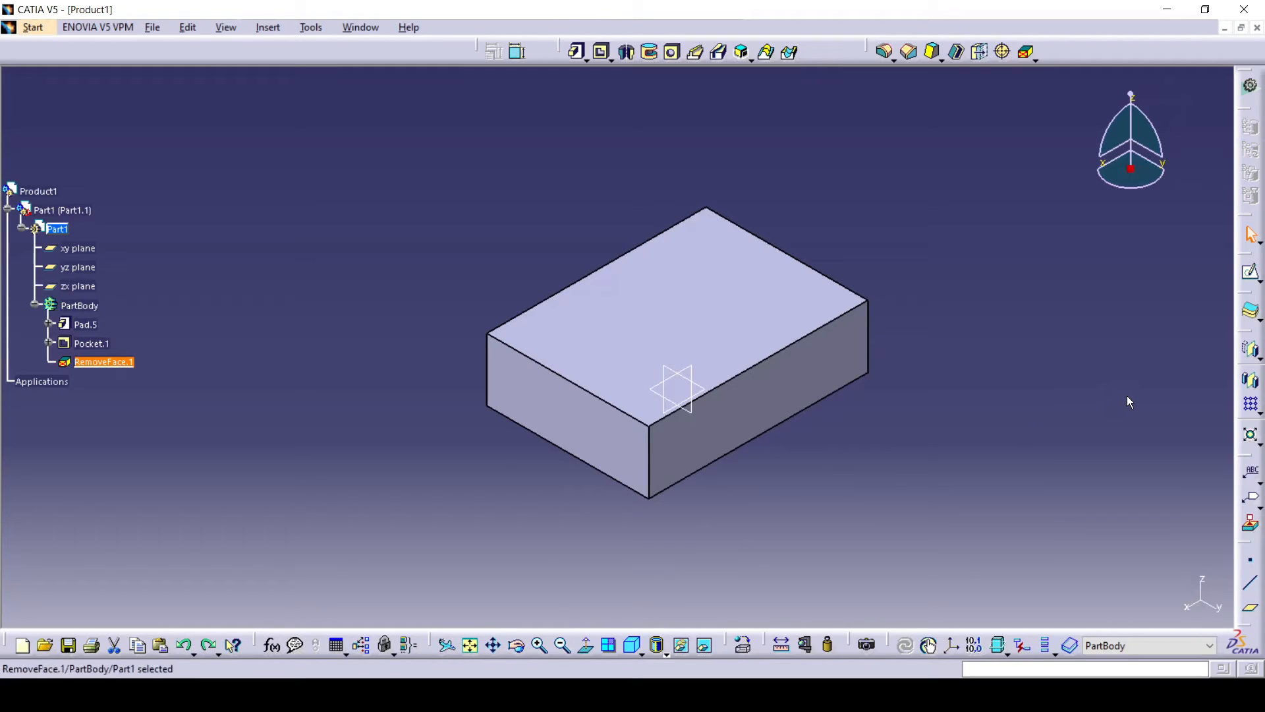
click(1258, 412)
click(690, 288)
click(1251, 272)
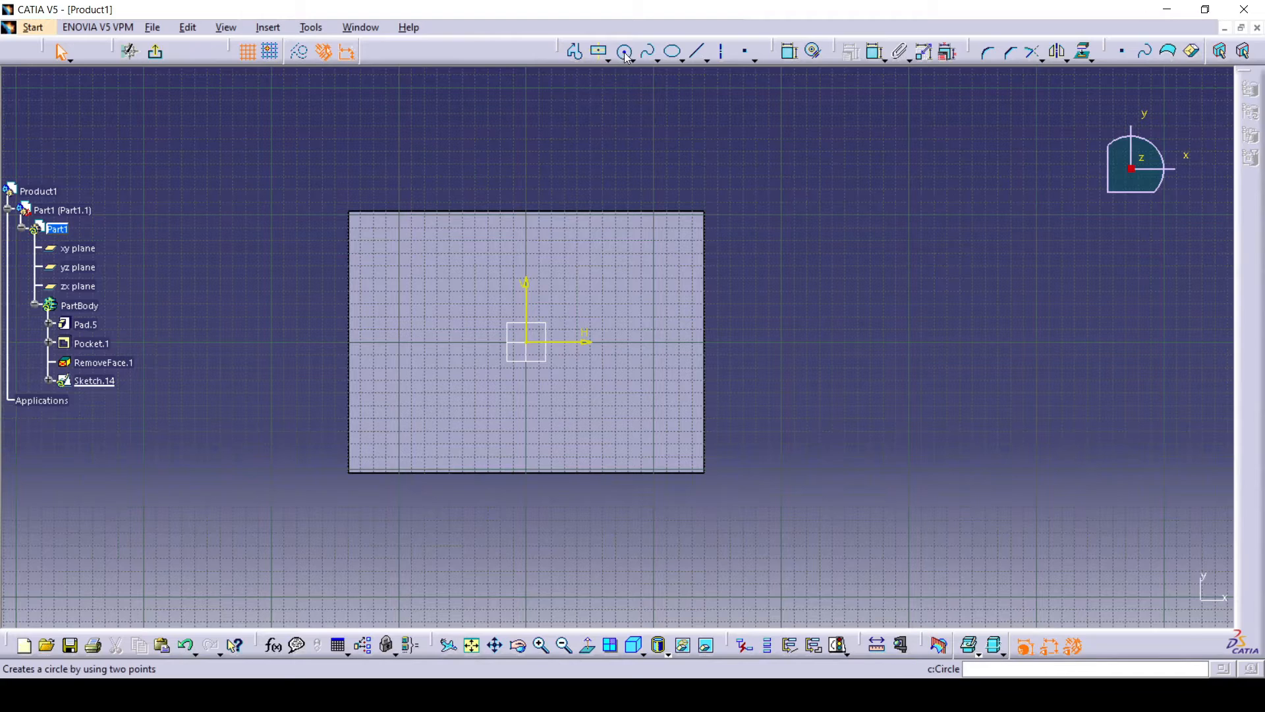
click(624, 53)
click(409, 271)
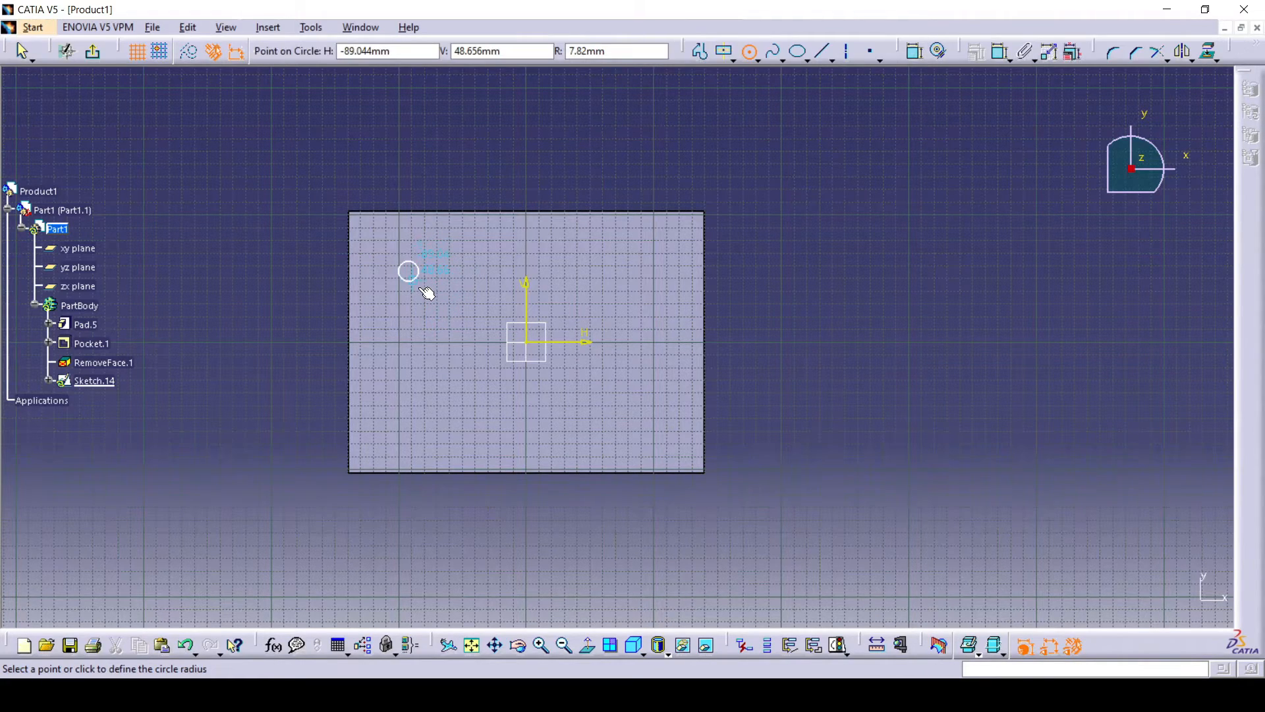
click(426, 293)
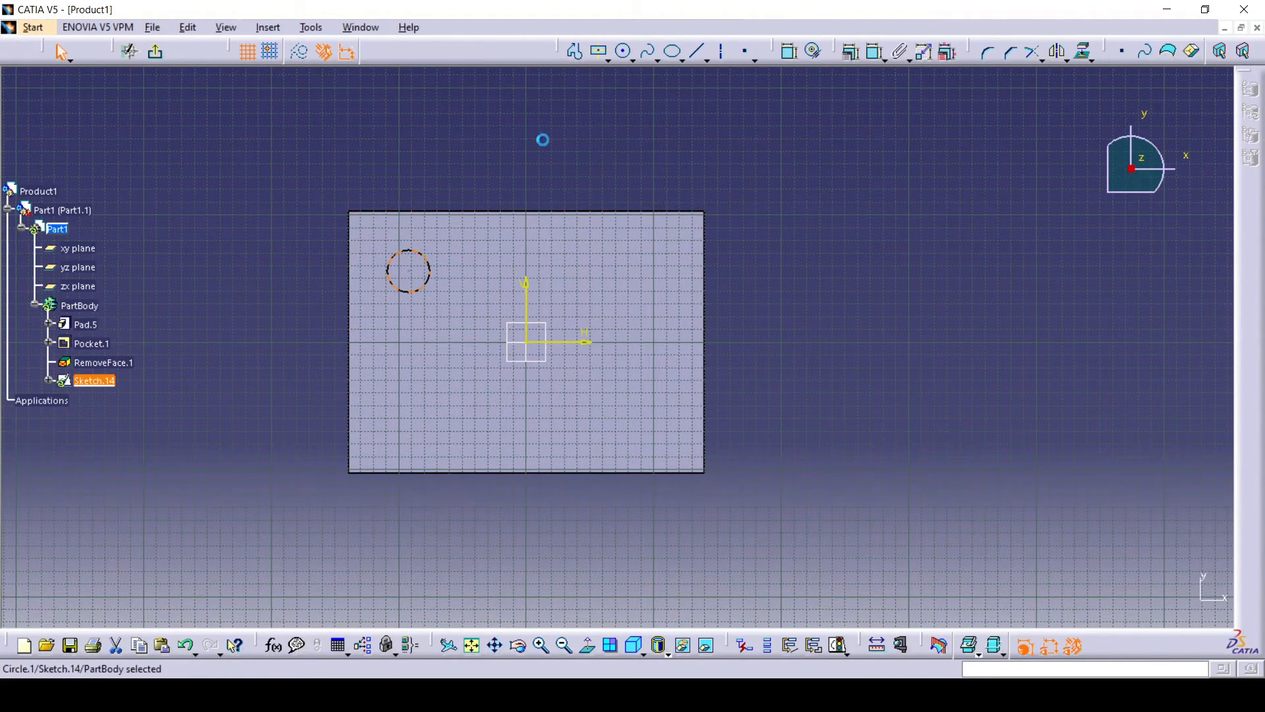
click(156, 53)
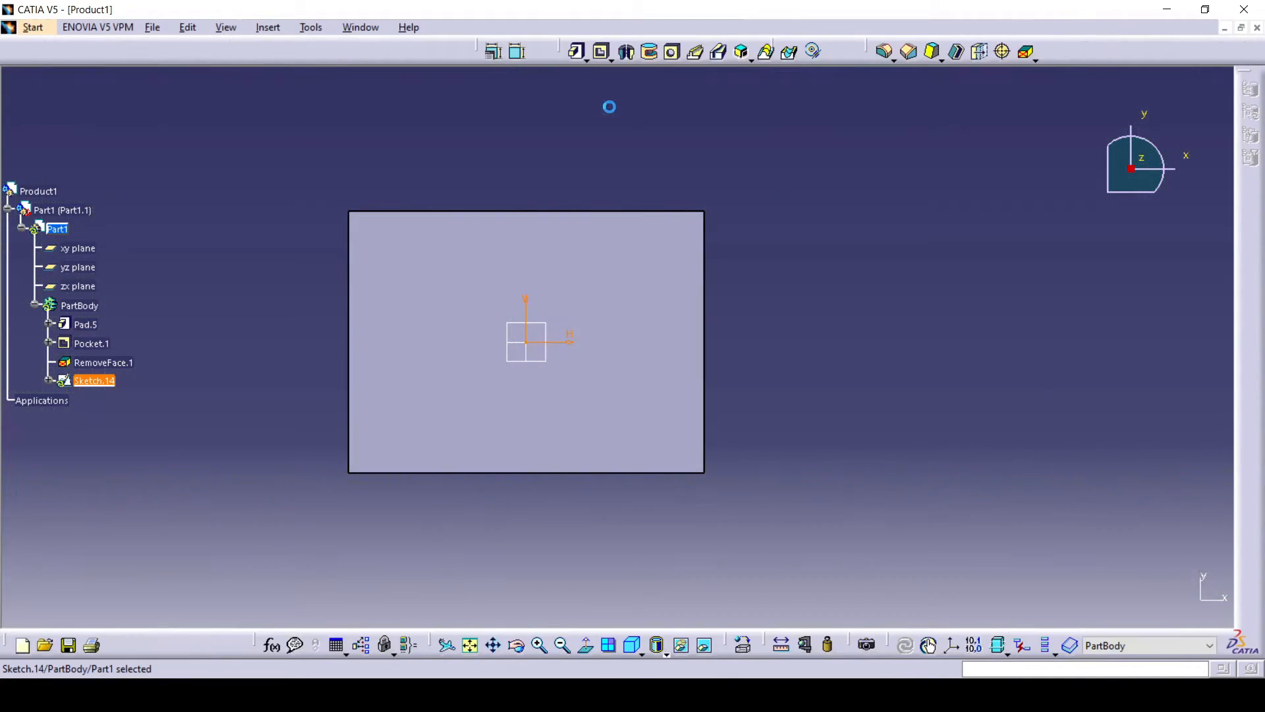
- Pad the new circle sketch 80 mm upward from the top face
click(577, 53)
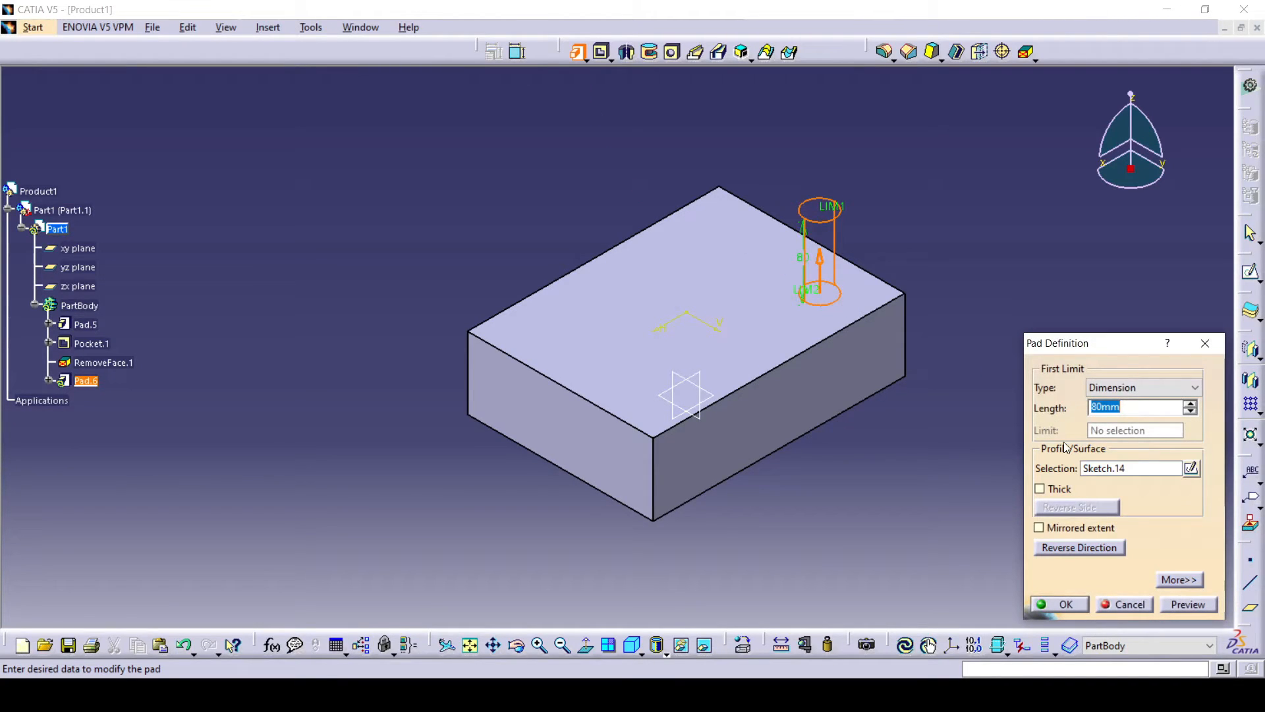
click(1066, 604)
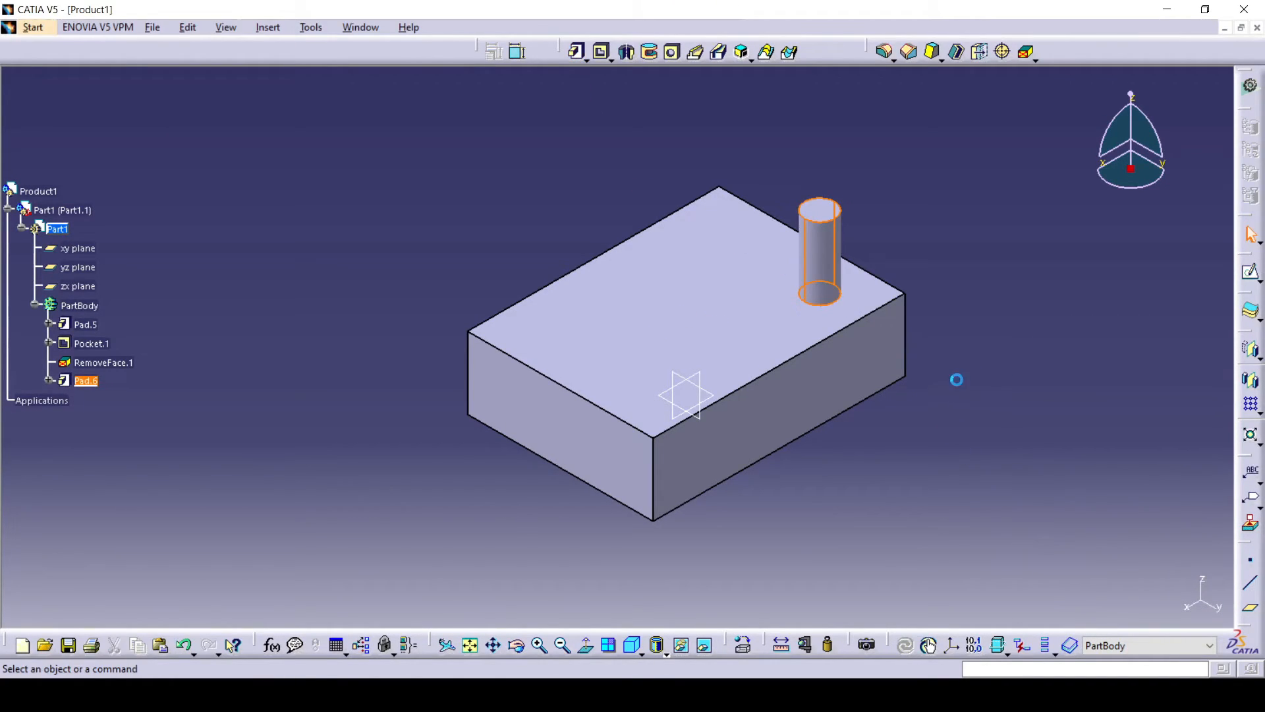
middle_drag(827, 450, 824, 450)
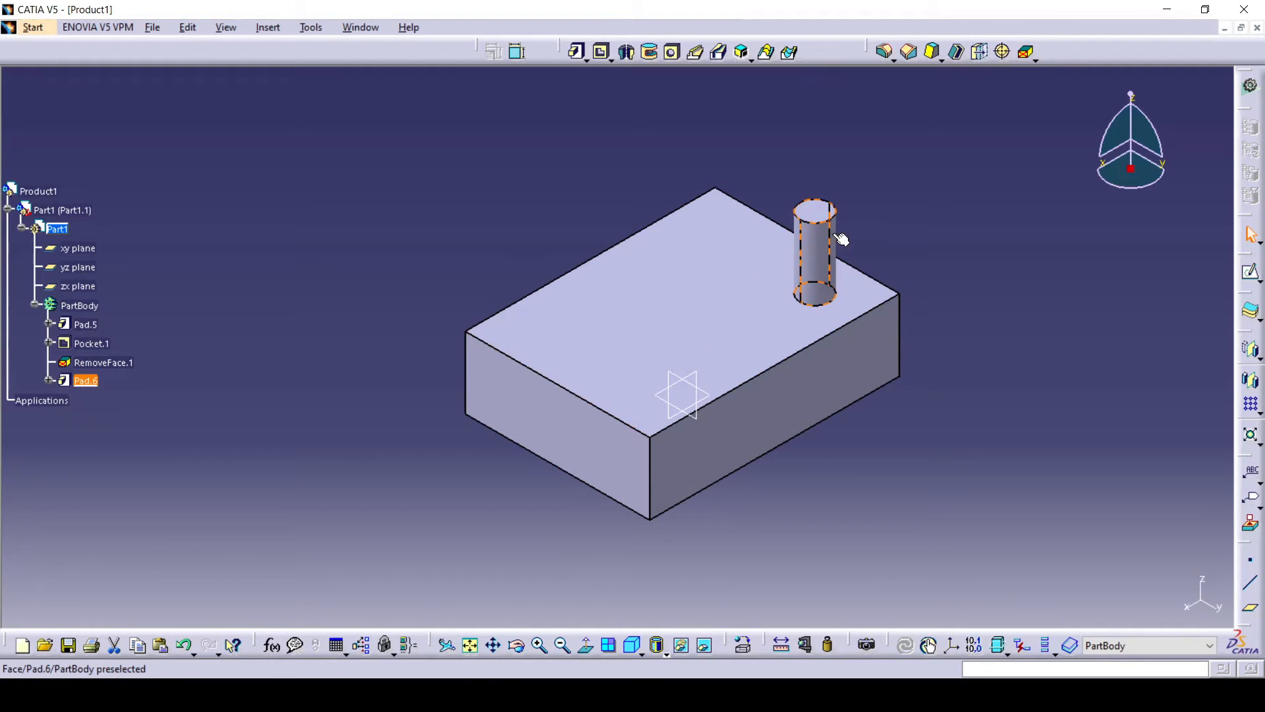
- Create a rectangular pattern of the cylinder pad along the block's long top edge, reversing its direction and setting the spacing to 40 mm
click(825, 254)
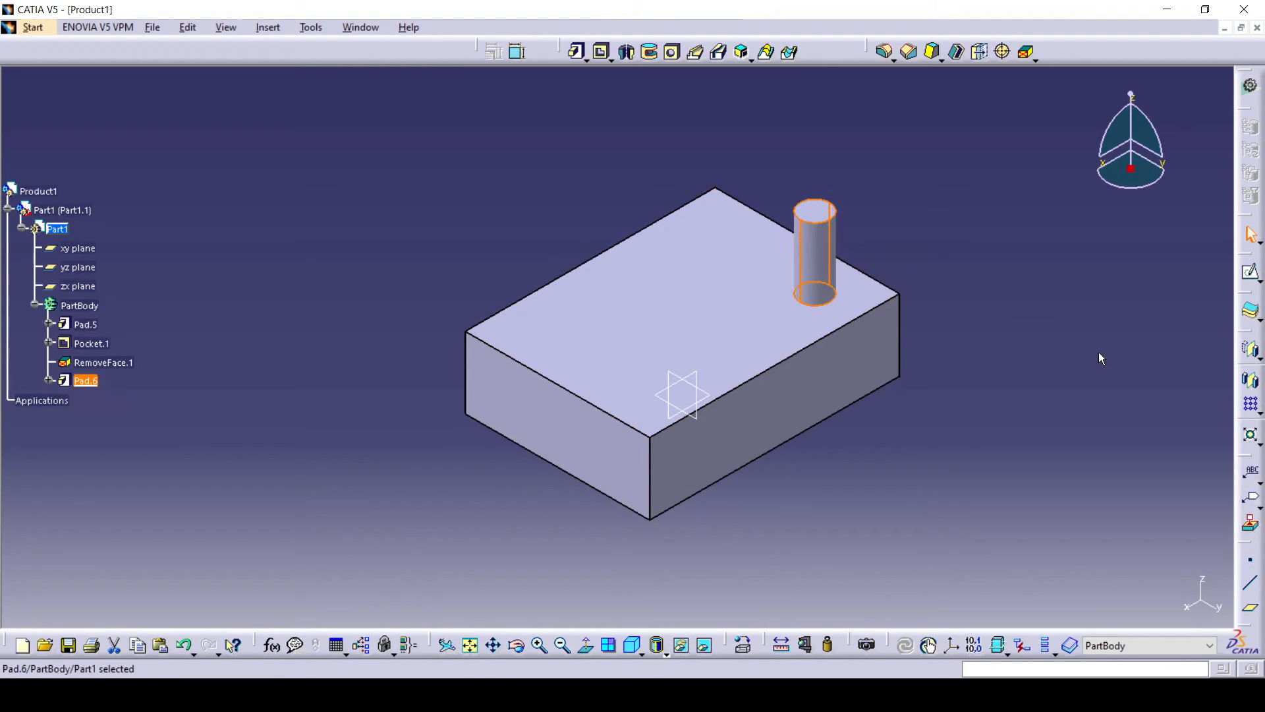
click(1250, 403)
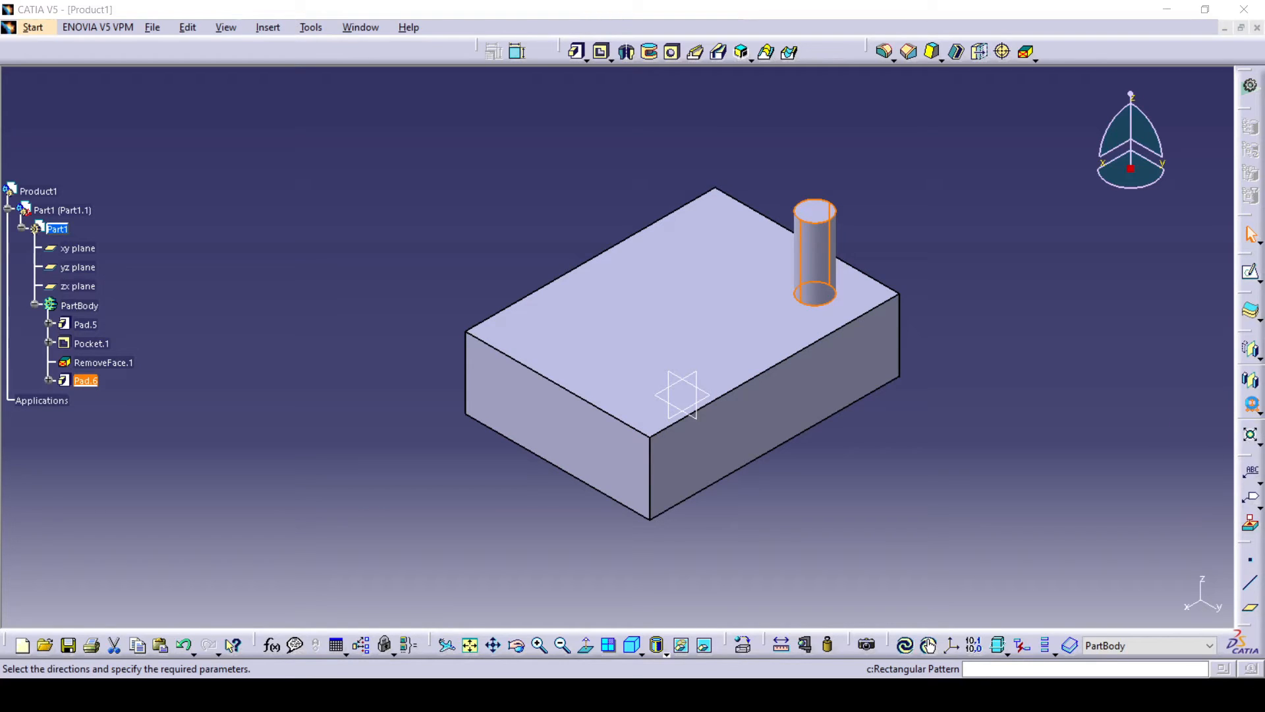
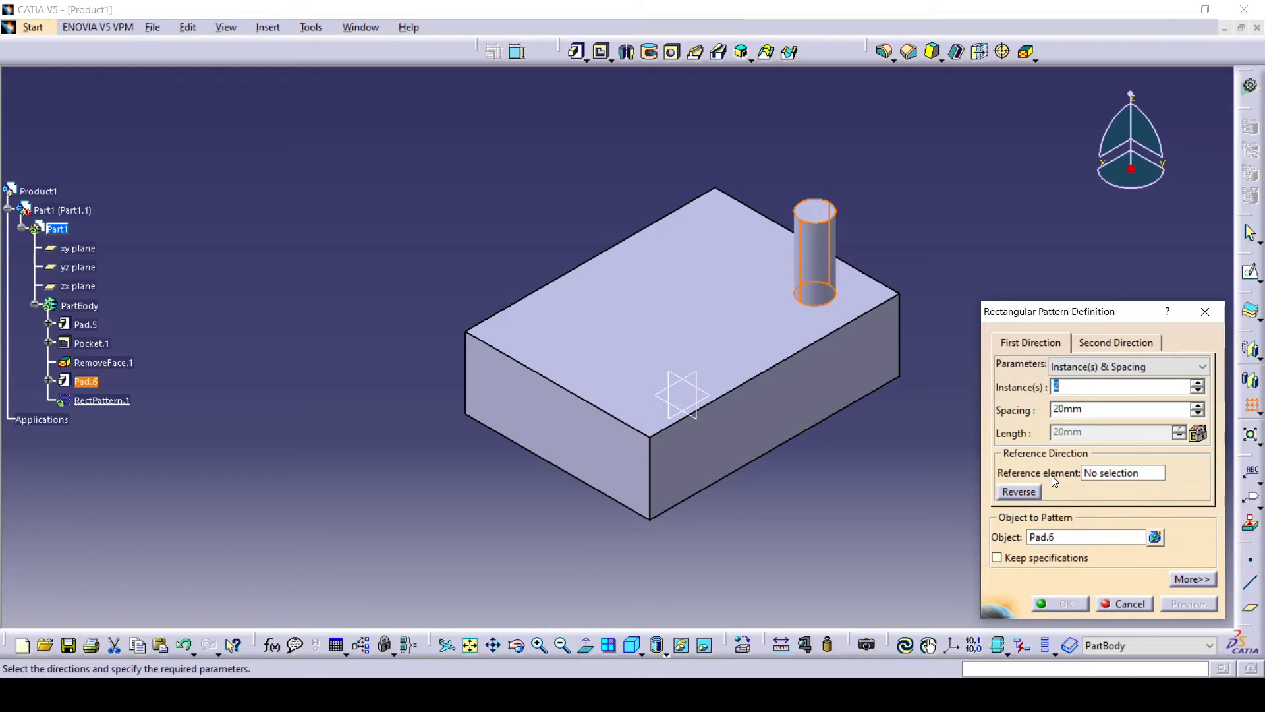
click(1103, 476)
click(782, 361)
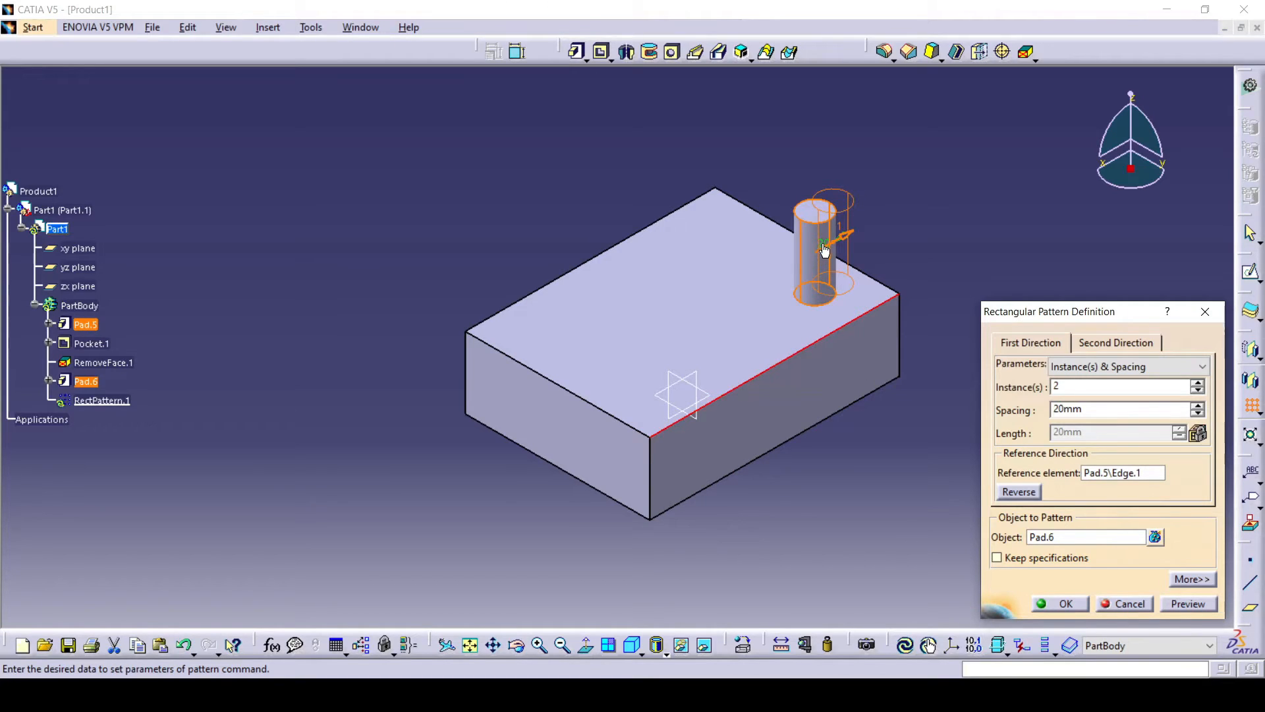
click(1019, 493)
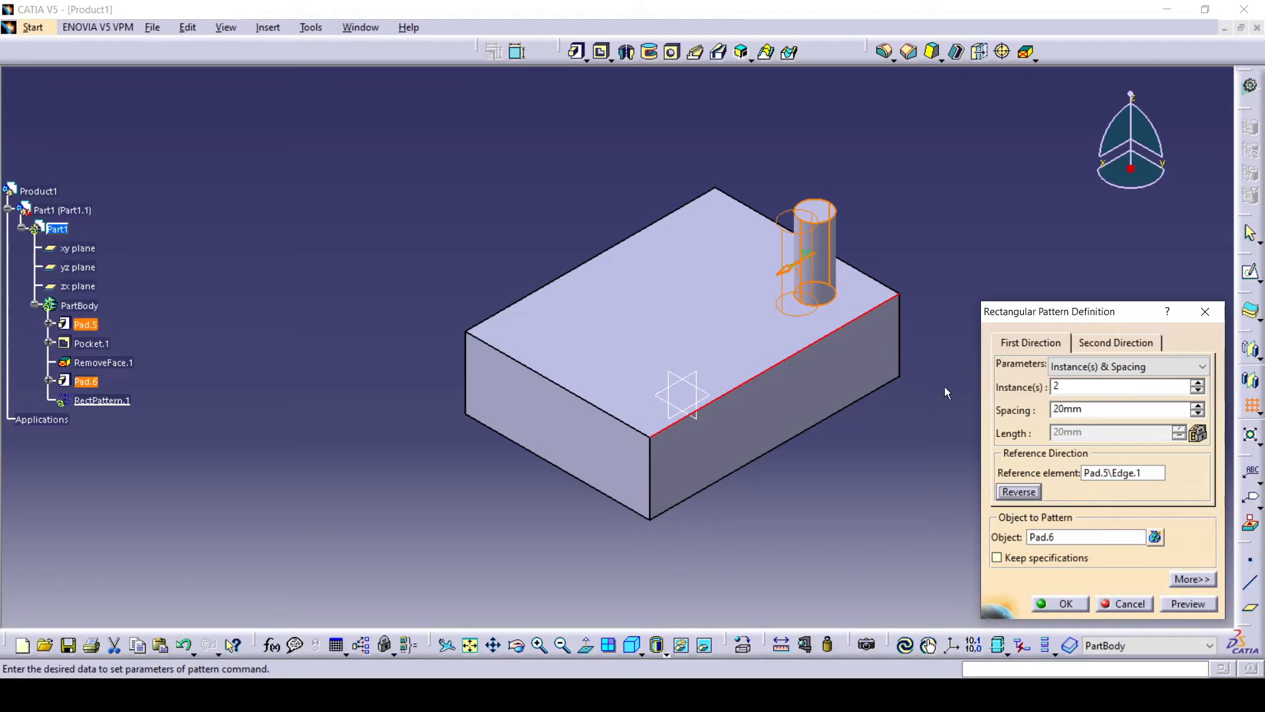
double_click(1107, 412)
text(40)
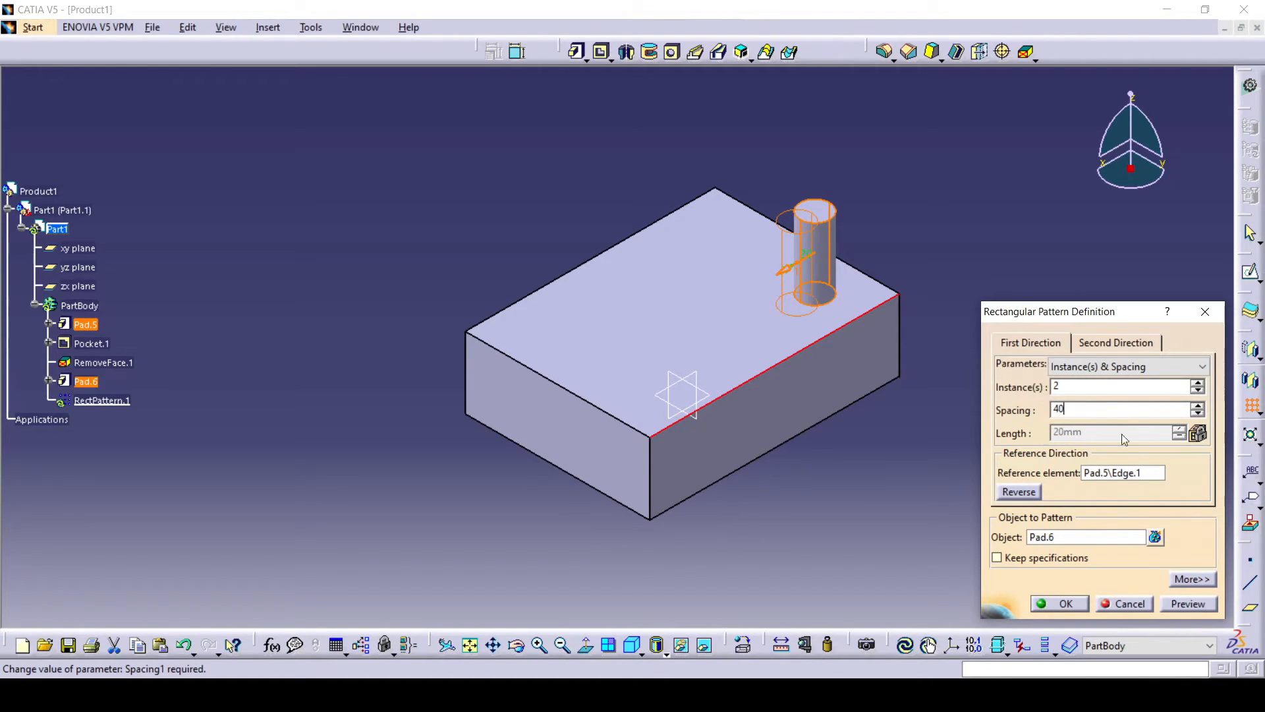
click(1189, 604)
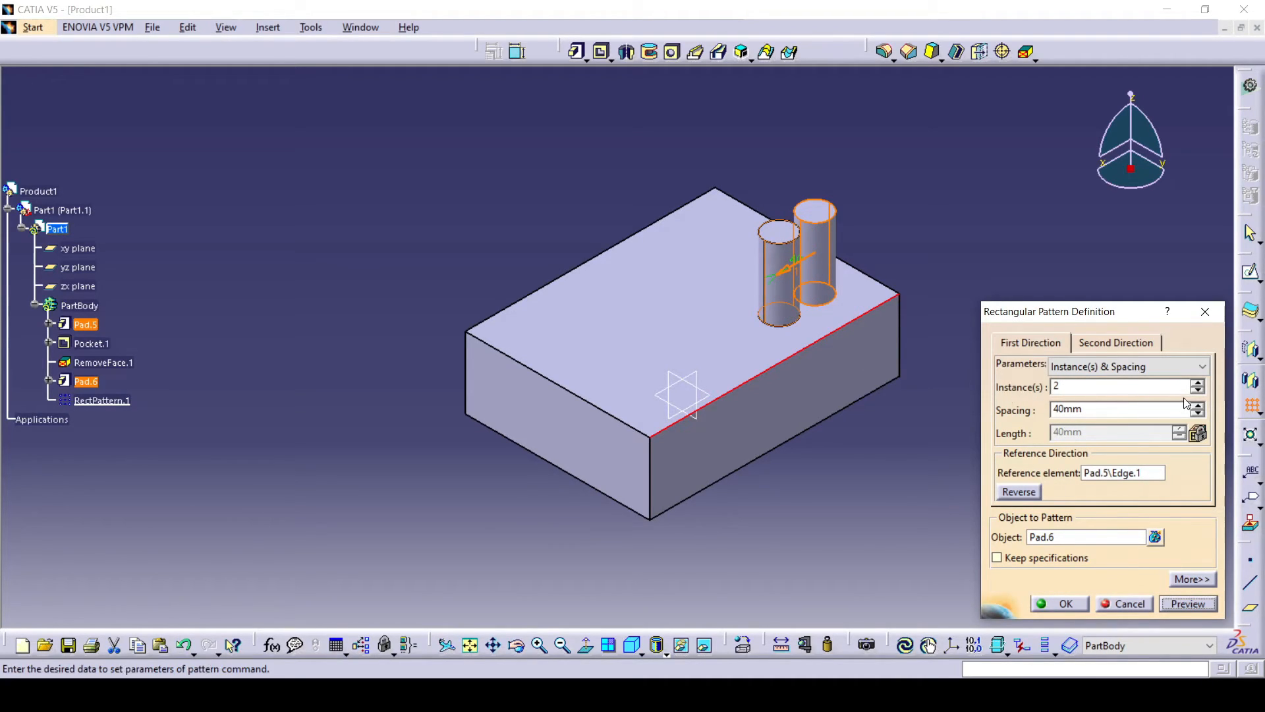
- Increase the pattern's first-direction instances to 5, preview the row of cylinders and accept the pattern
click(1198, 383)
click(1198, 384)
click(1198, 383)
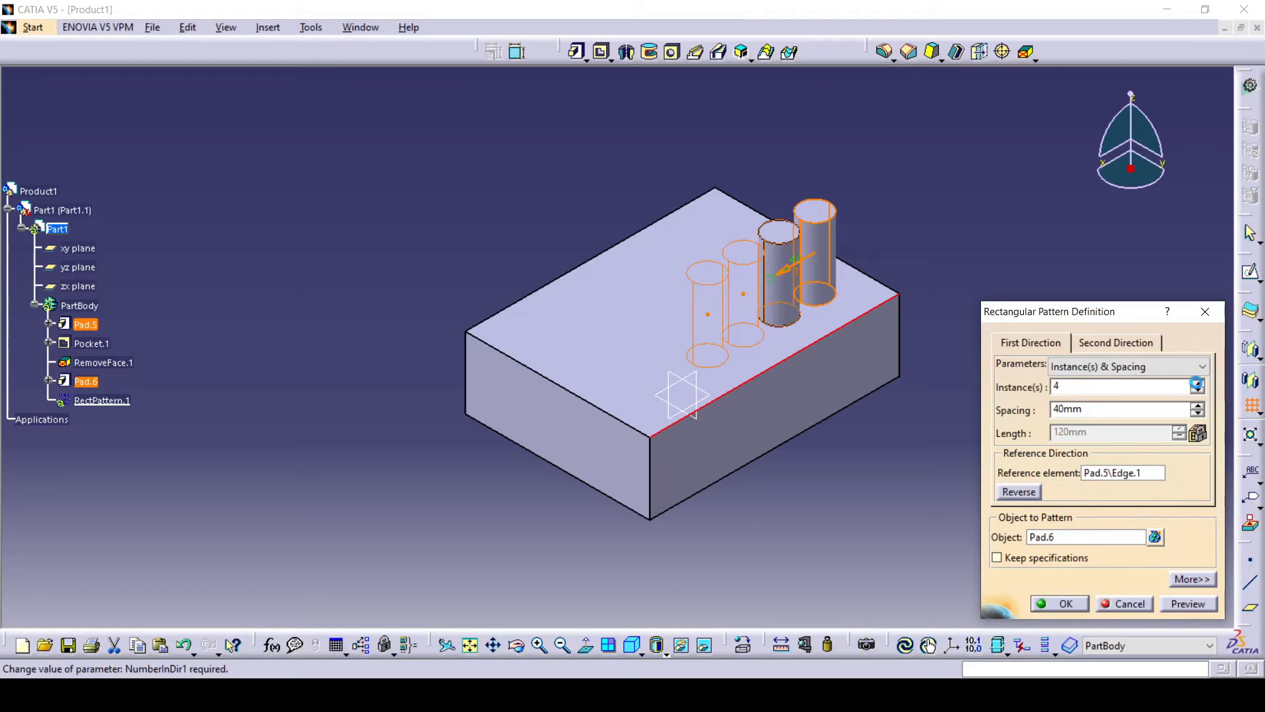
click(1188, 603)
click(1062, 603)
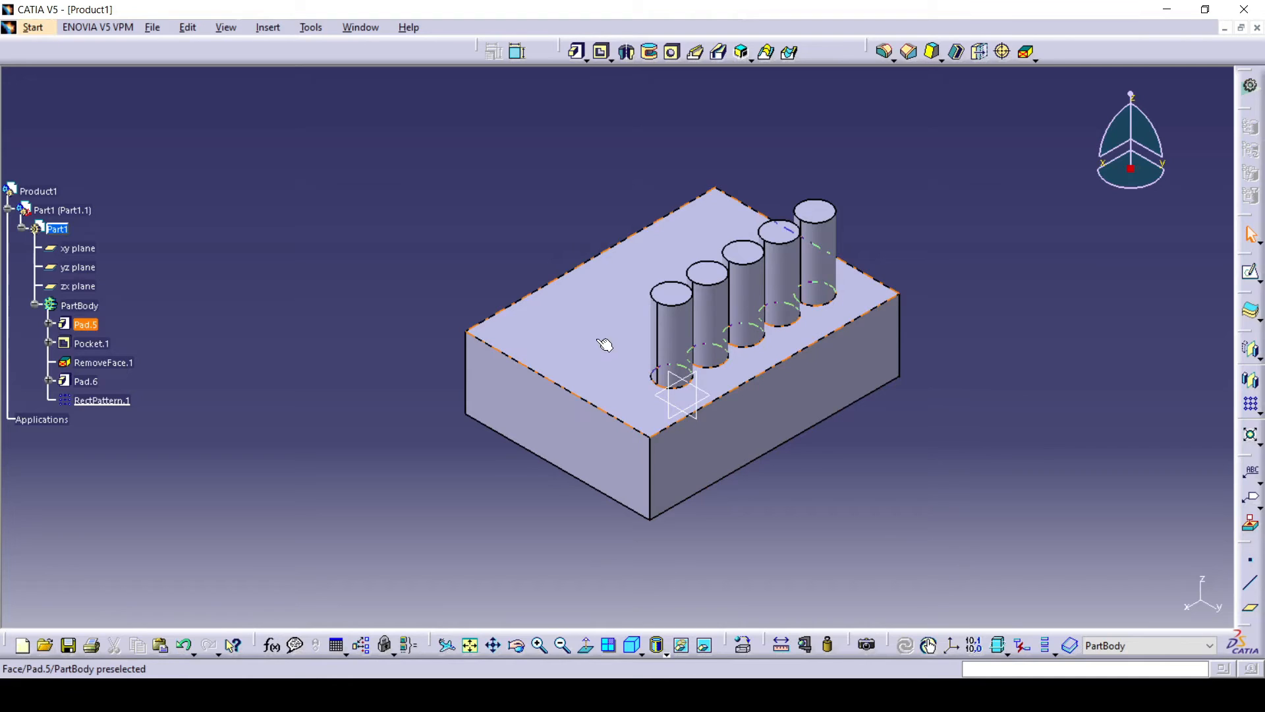
- Delete the rectangular pattern and the cylinder pad from the part body
right_click(113, 401)
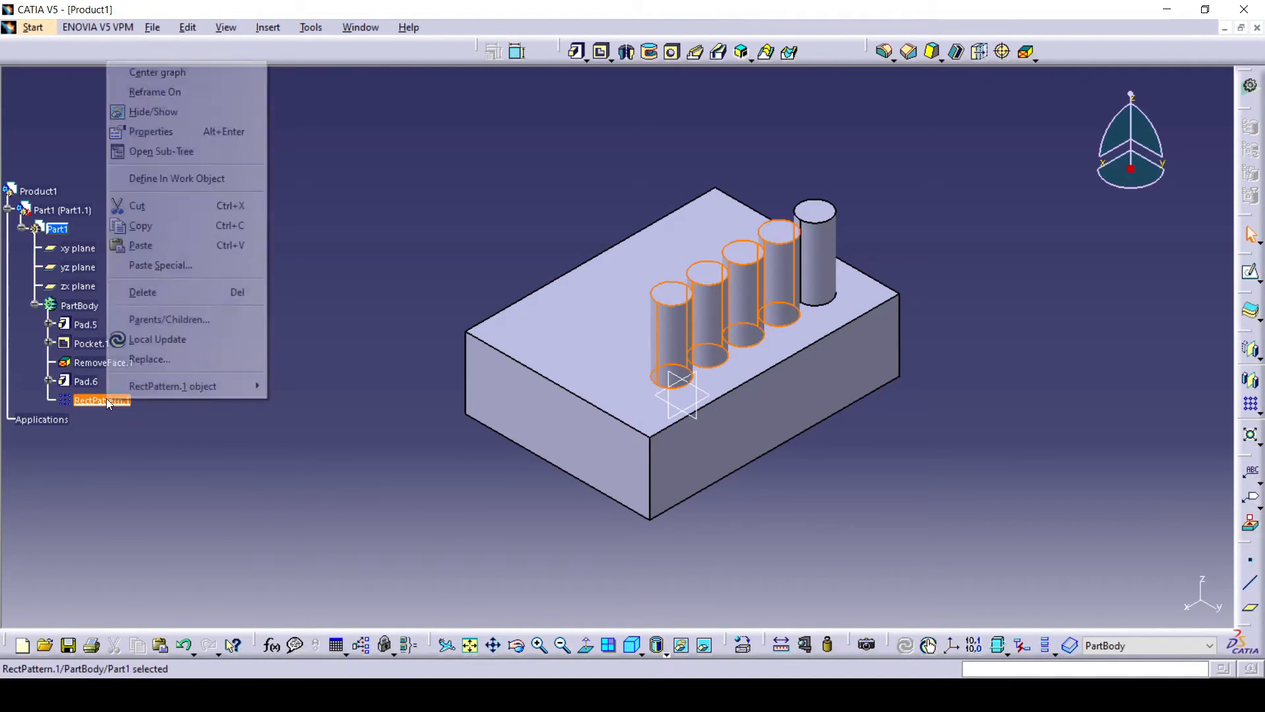
click(144, 295)
key(Return)
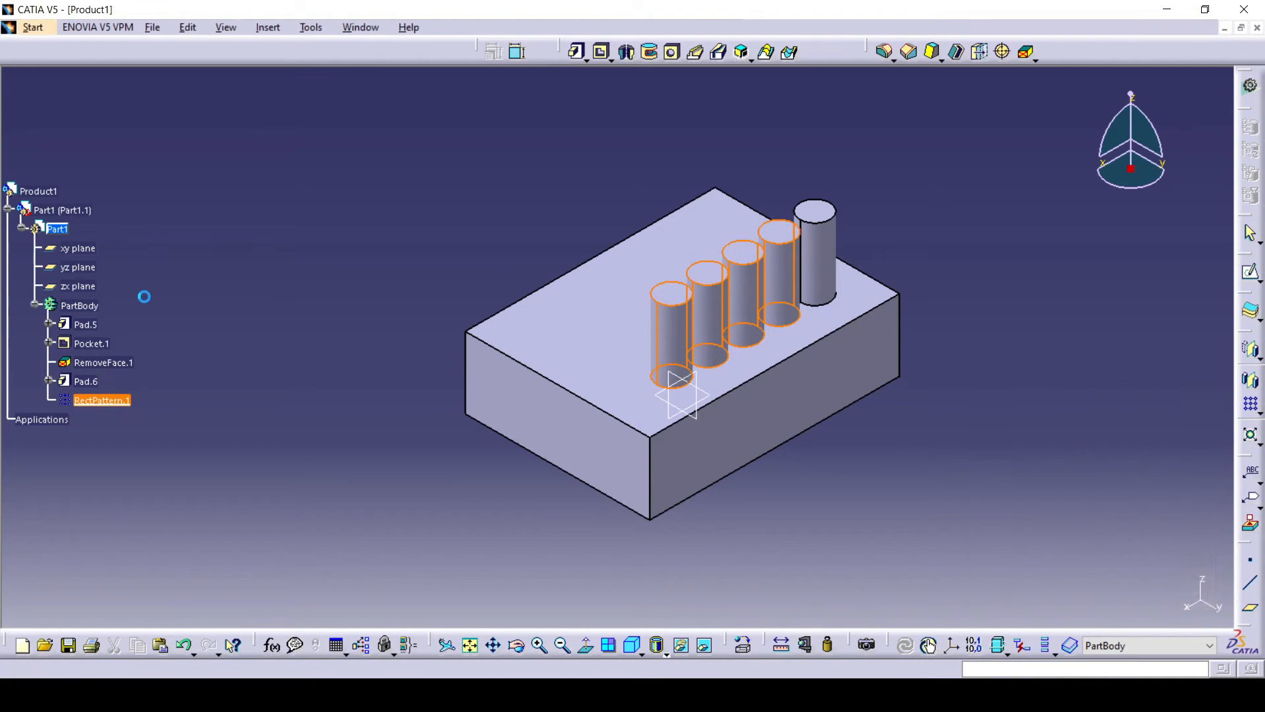
right_click(86, 381)
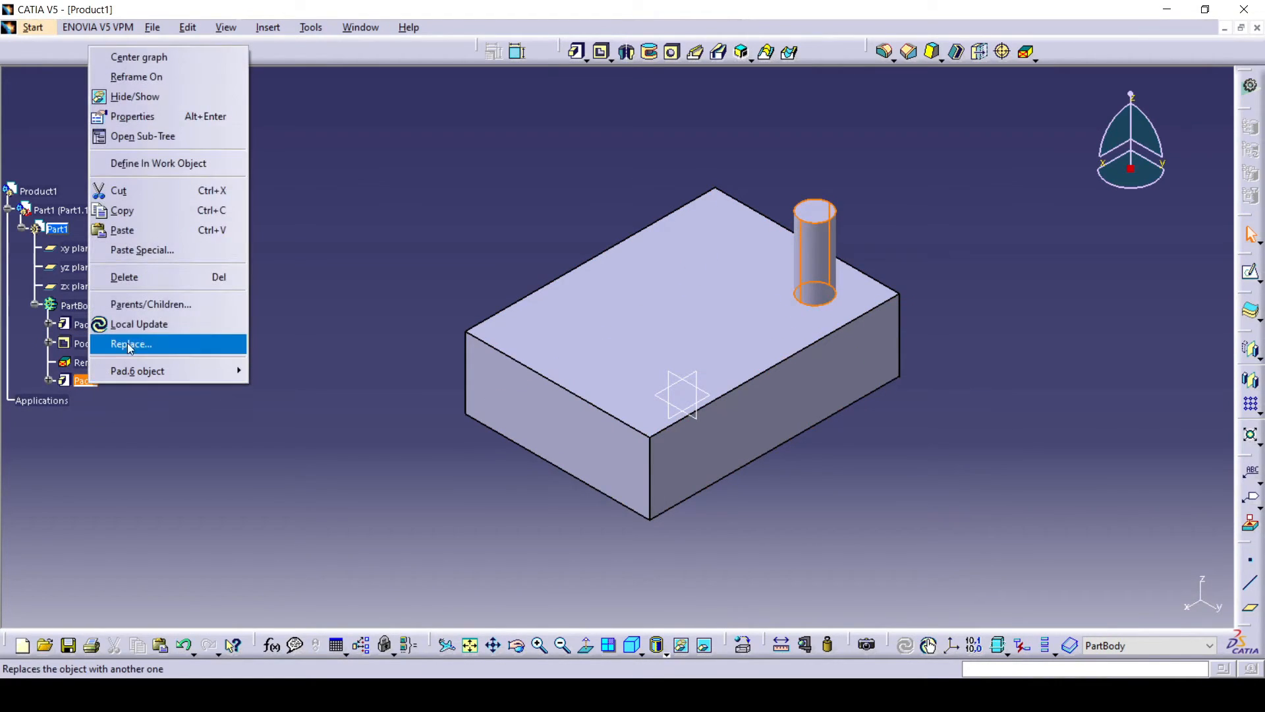
click(140, 277)
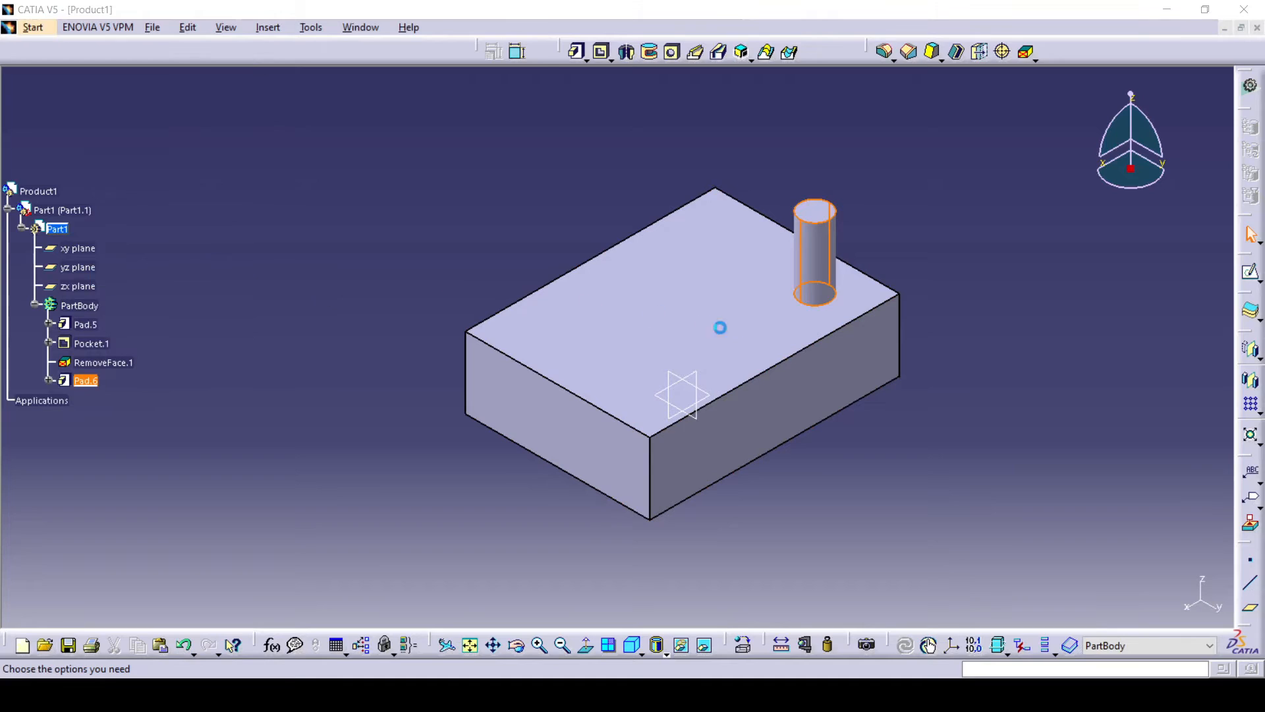
key(Return)
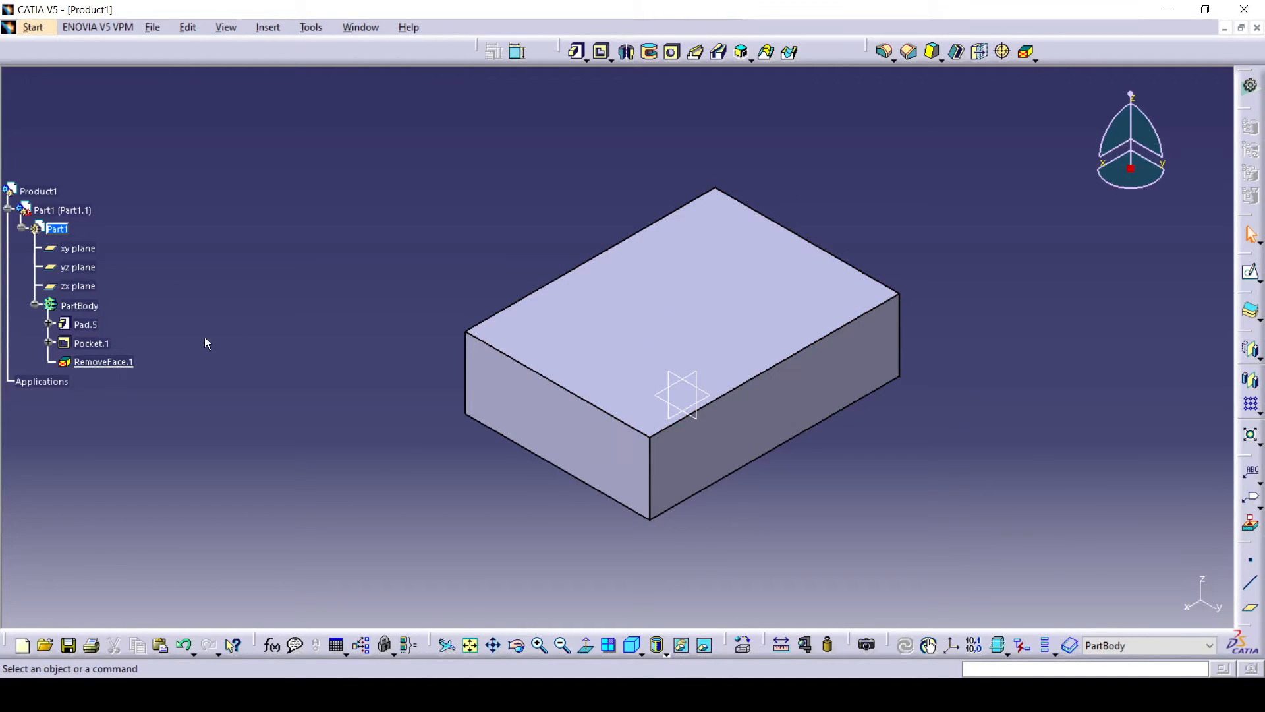
- Delete the Remove Face feature, the pocket and the block's pad so the part body is empty
right_click(103, 362)
click(140, 256)
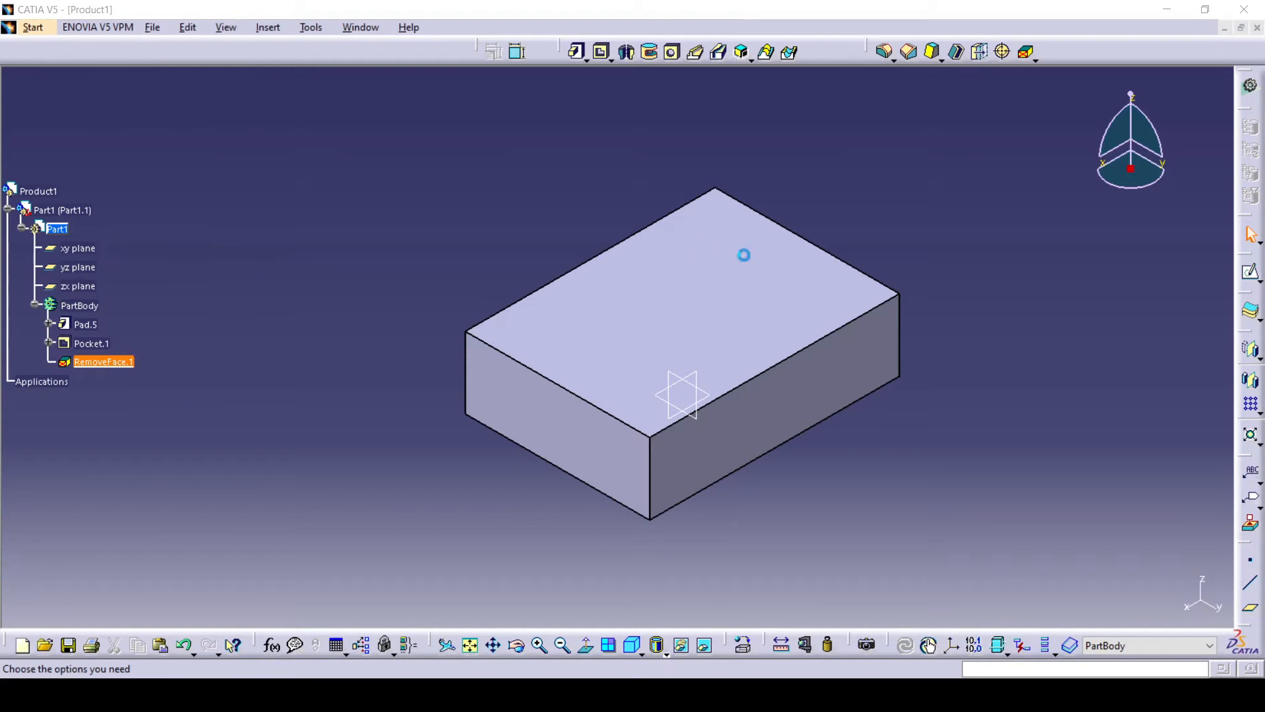
key(Return)
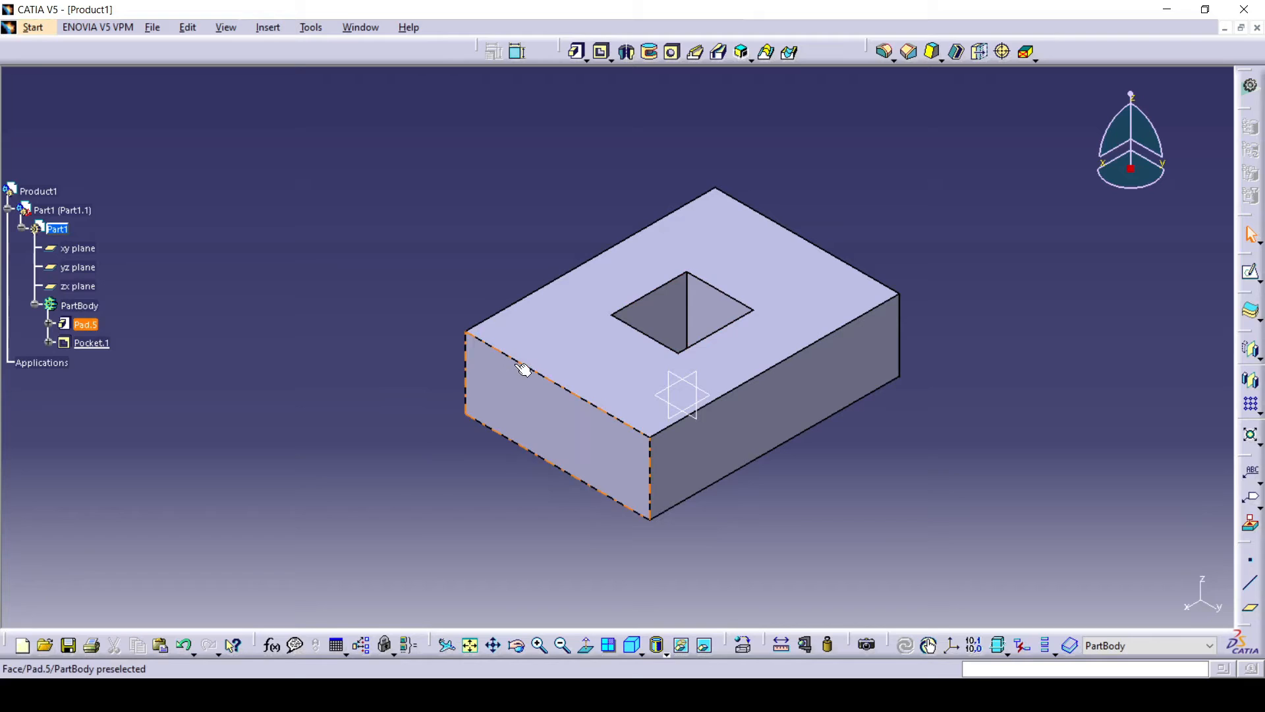
right_click(92, 343)
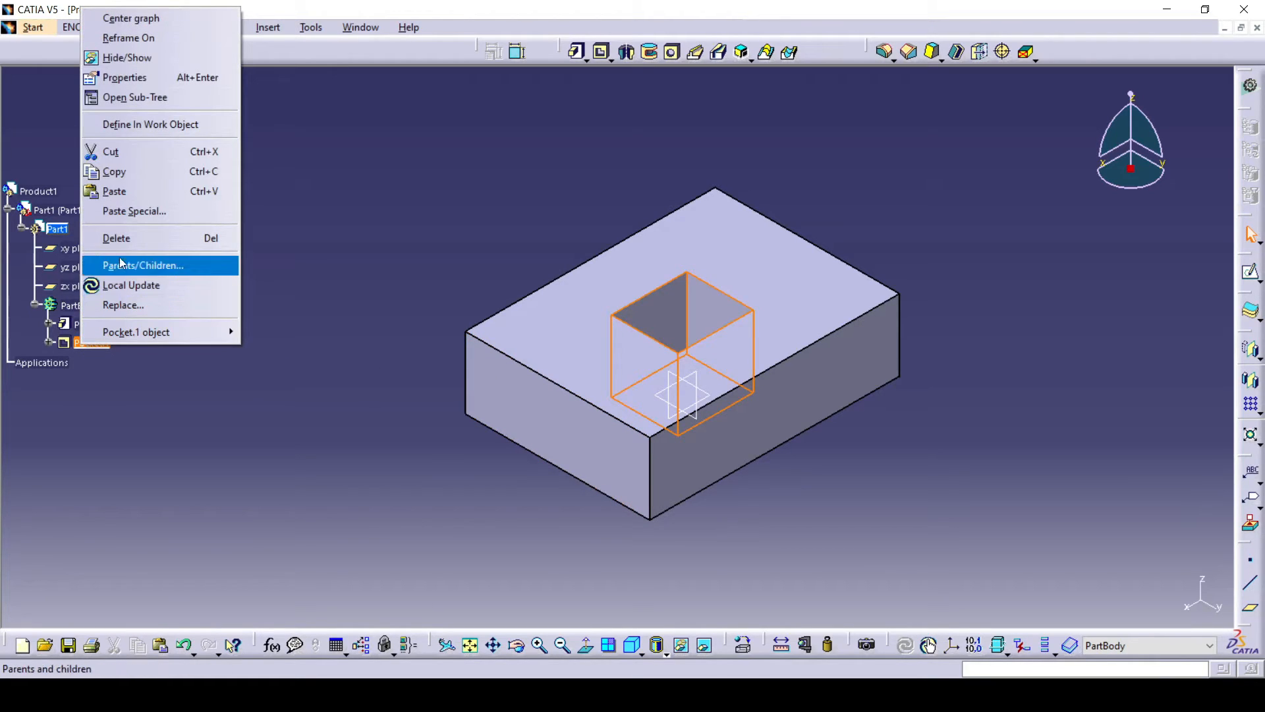
click(116, 238)
key(Return)
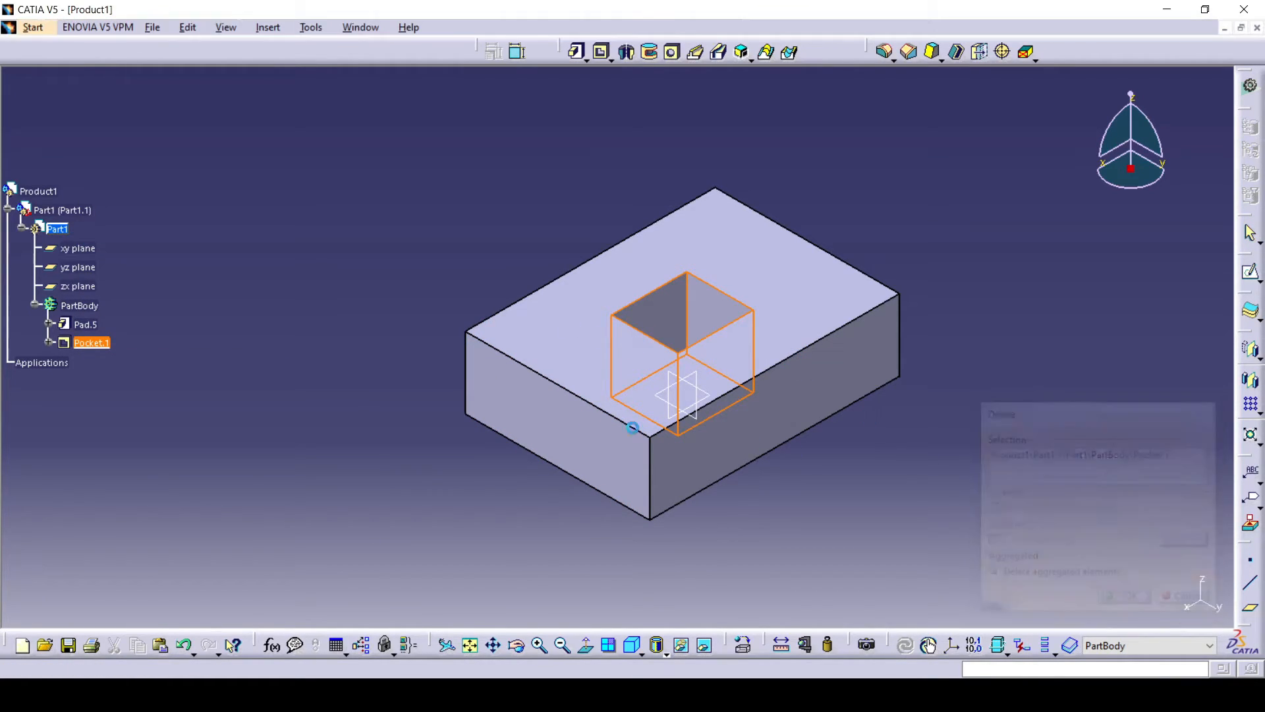
right_click(86, 325)
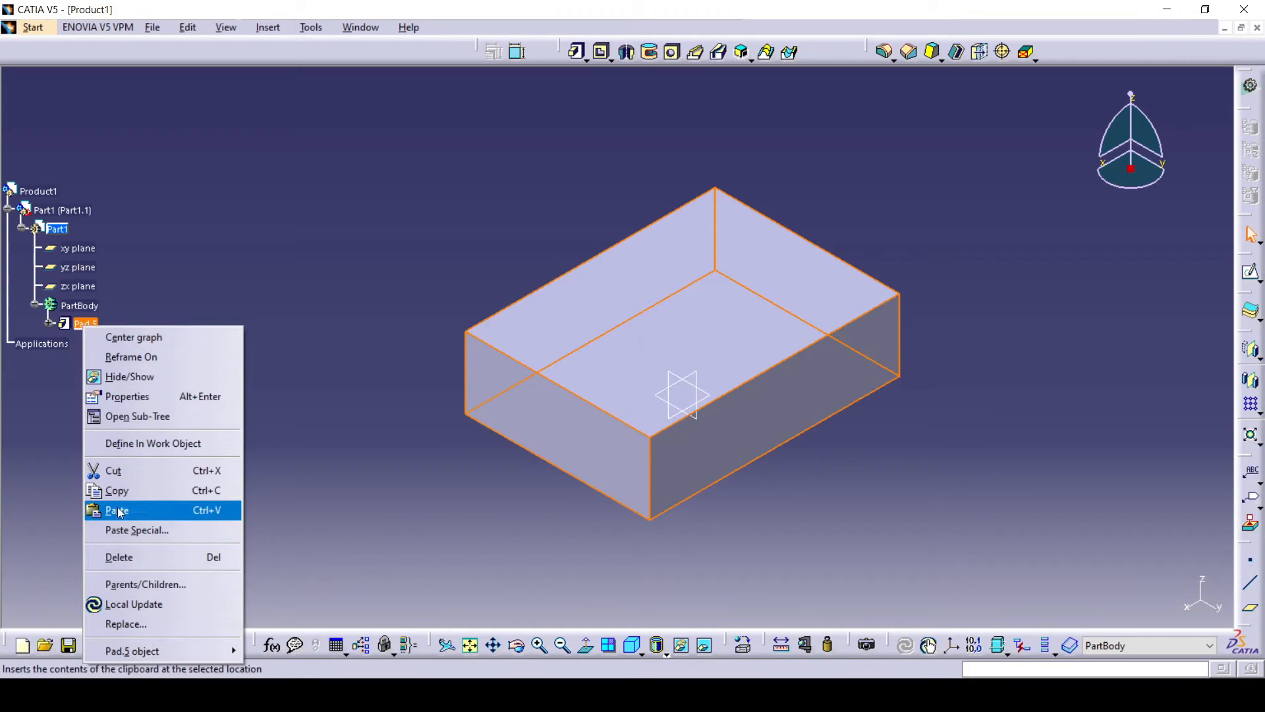
click(119, 557)
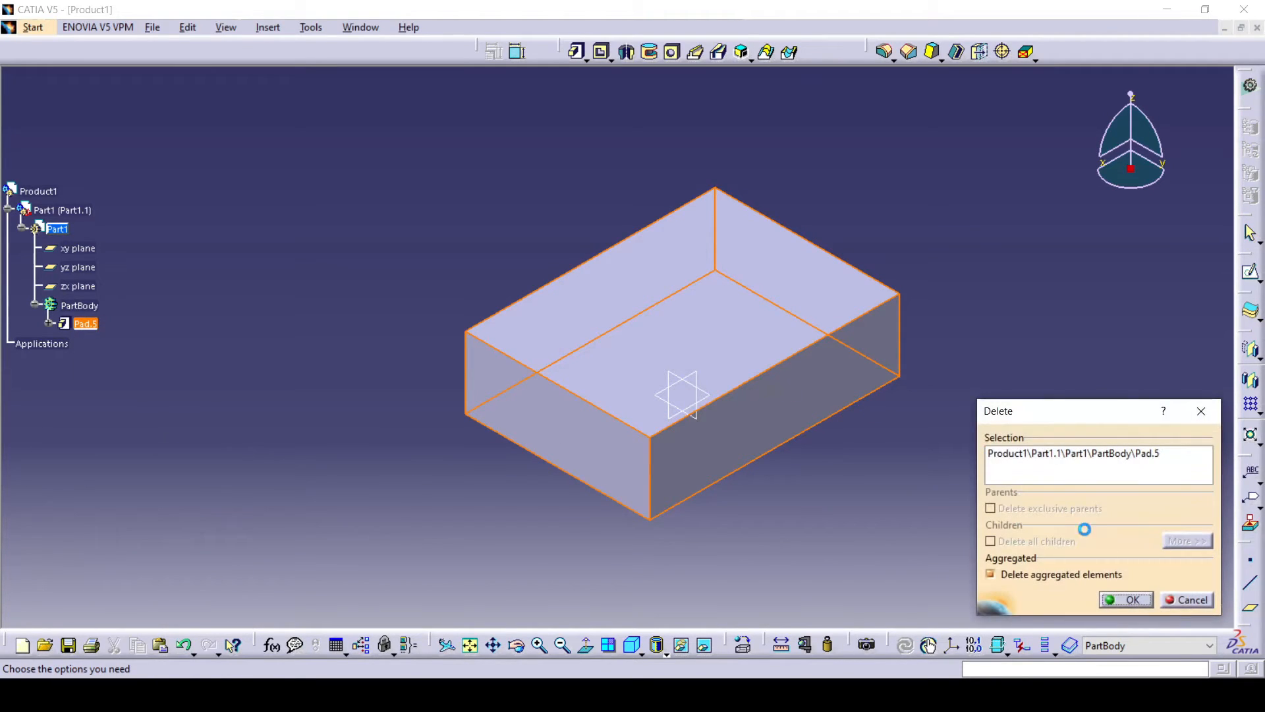
key(Return)
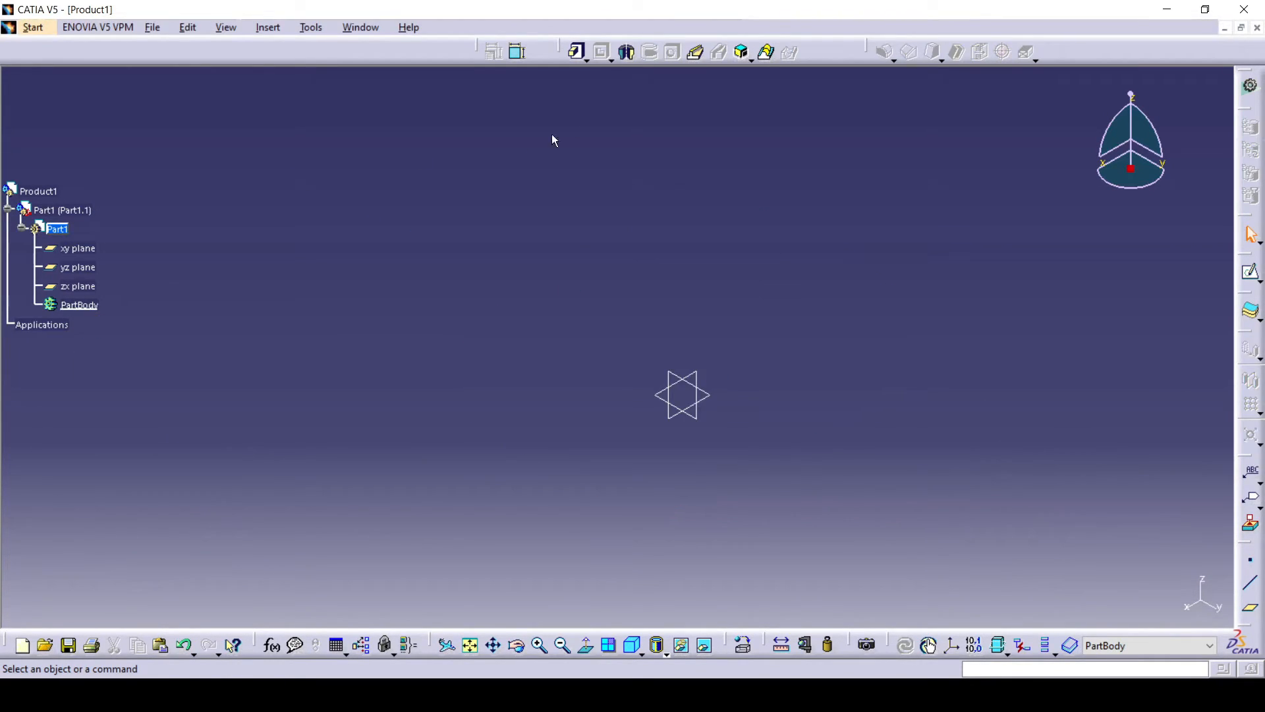
- Sketch a large circle centred on the origin of the xy plane and exit the sketch
click(704, 399)
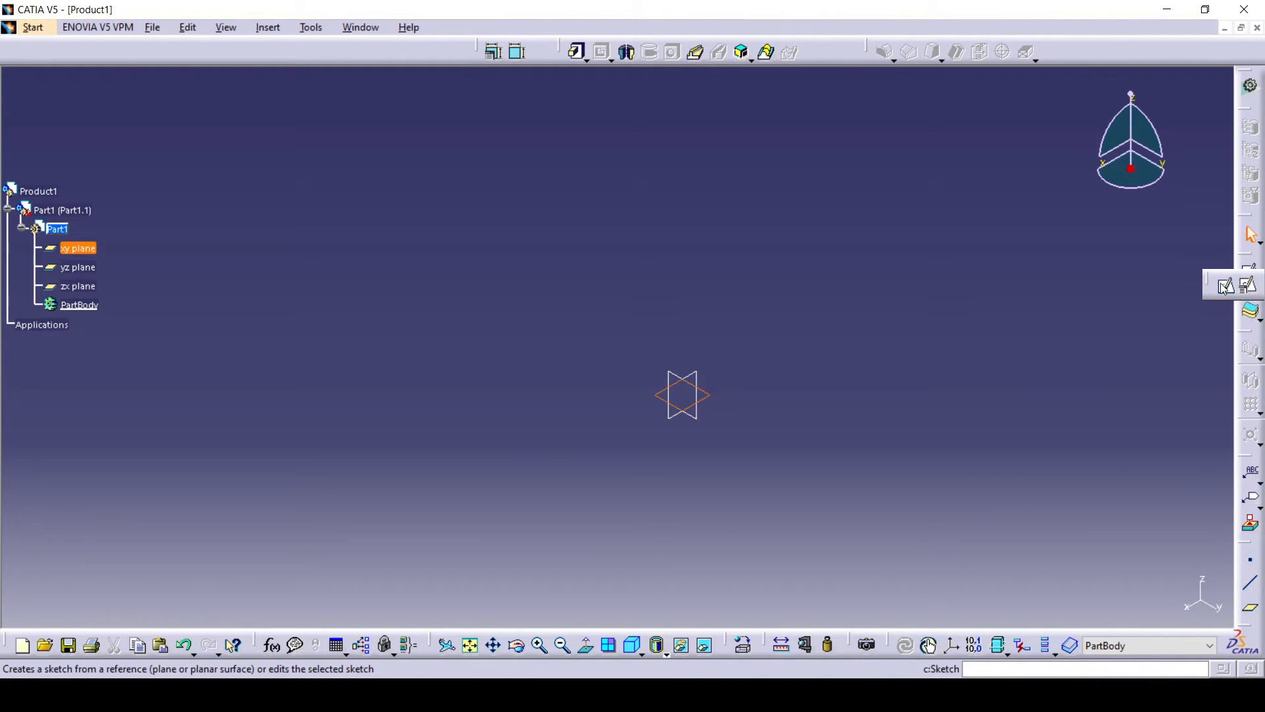
click(1249, 273)
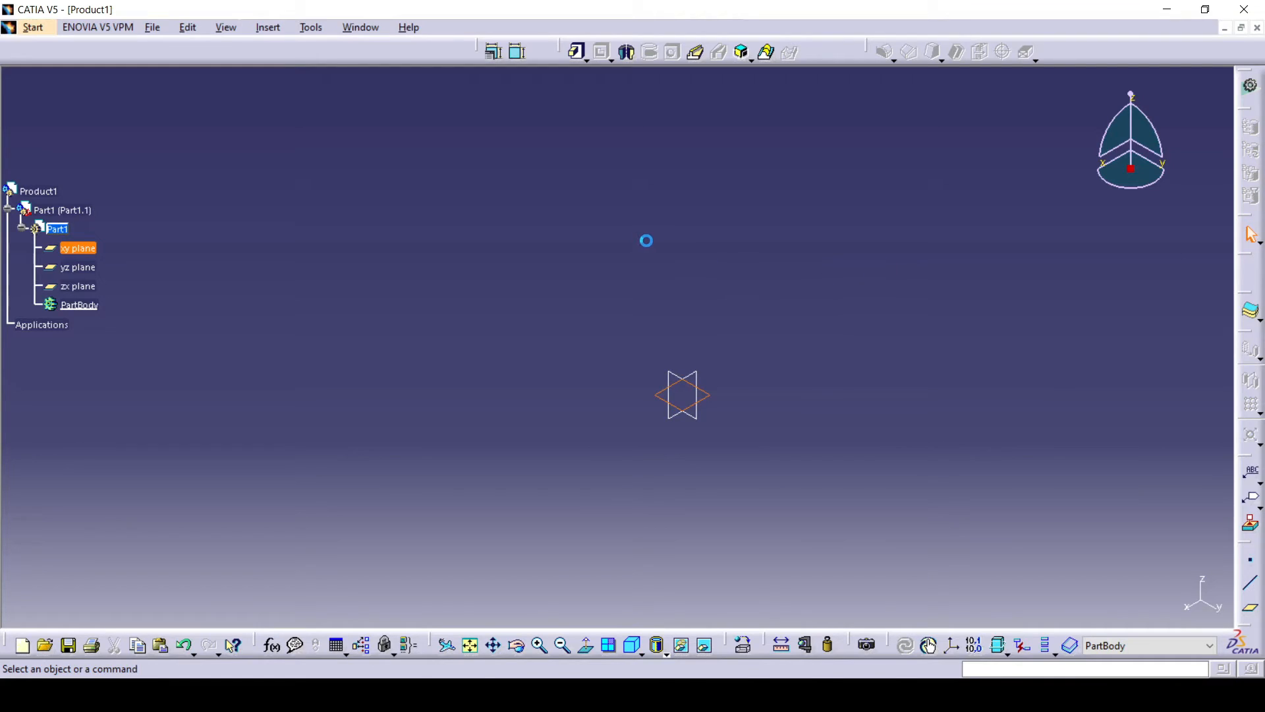
click(626, 53)
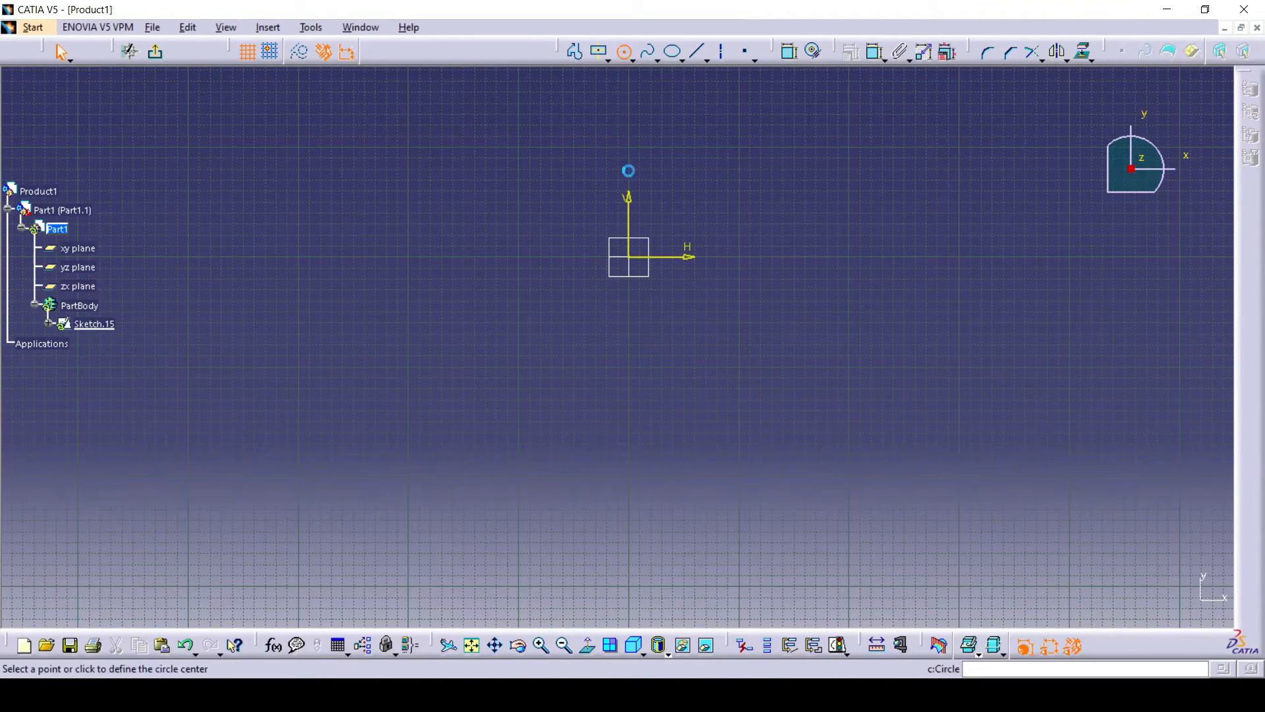
click(630, 256)
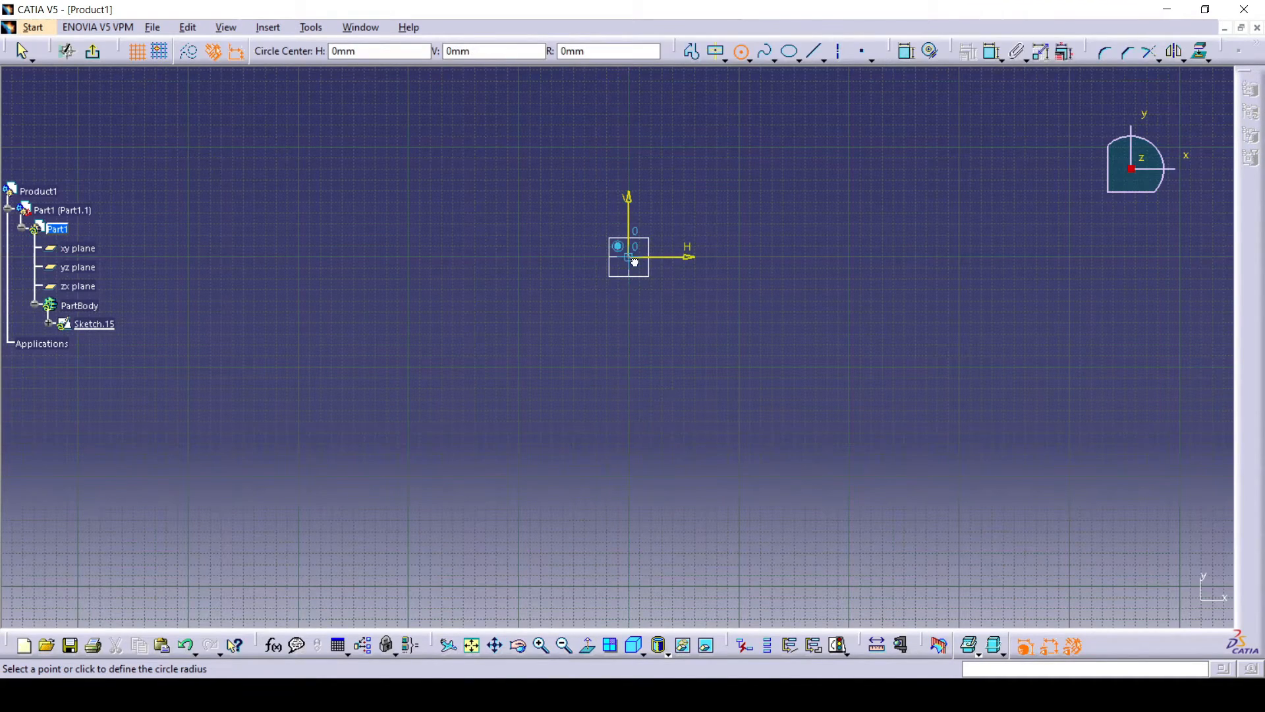
click(703, 333)
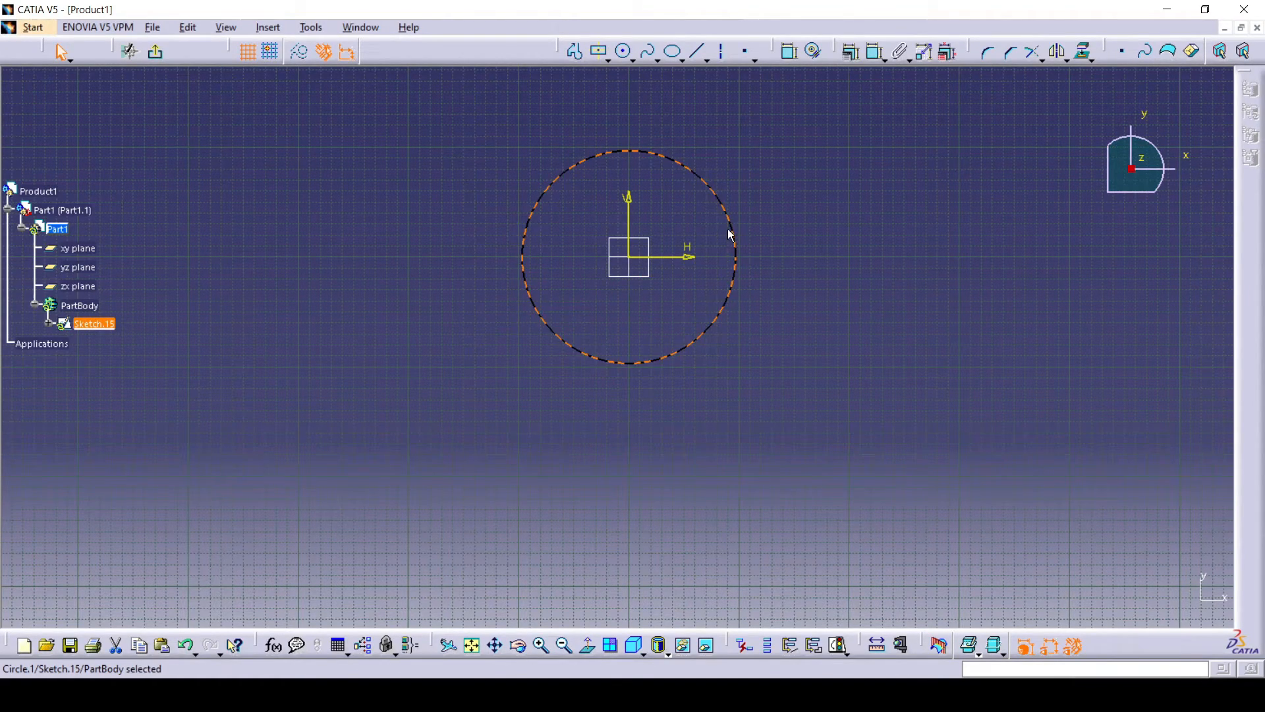
drag(745, 254, 823, 321)
middle_drag(898, 251, 933, 302)
click(154, 52)
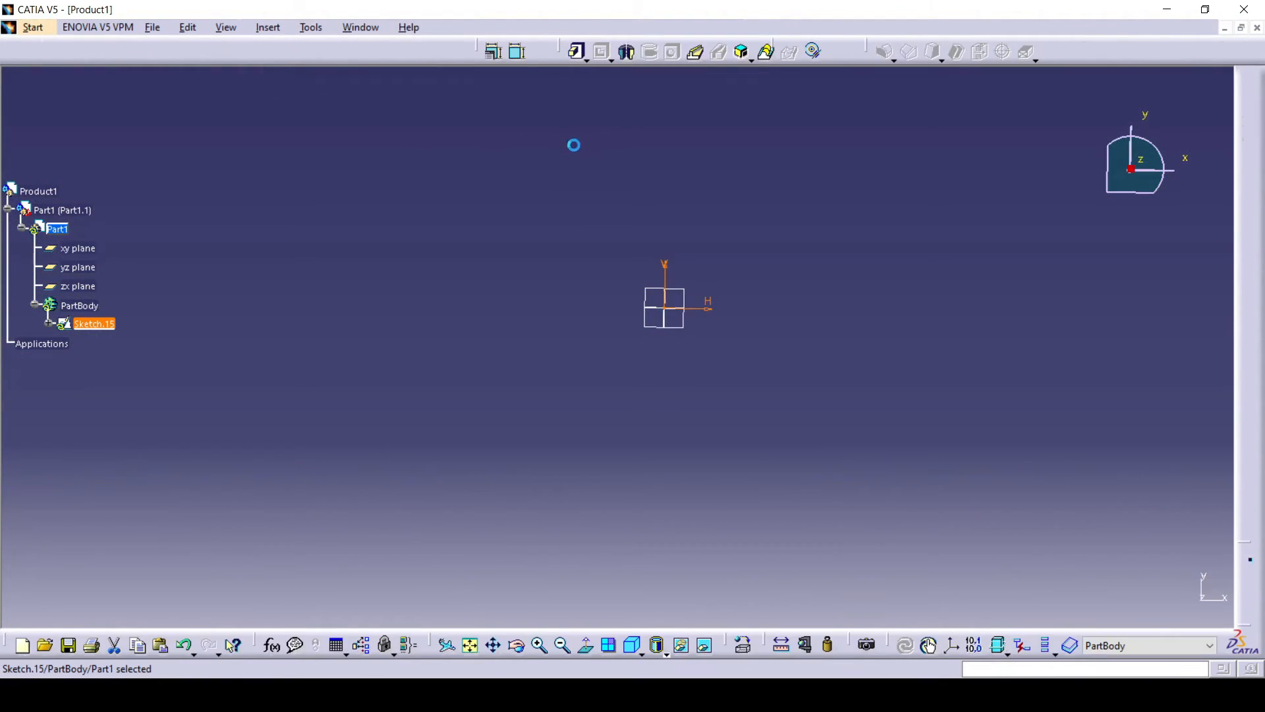
- Pad the large circle sketch 50 mm upward to form a disc
click(578, 52)
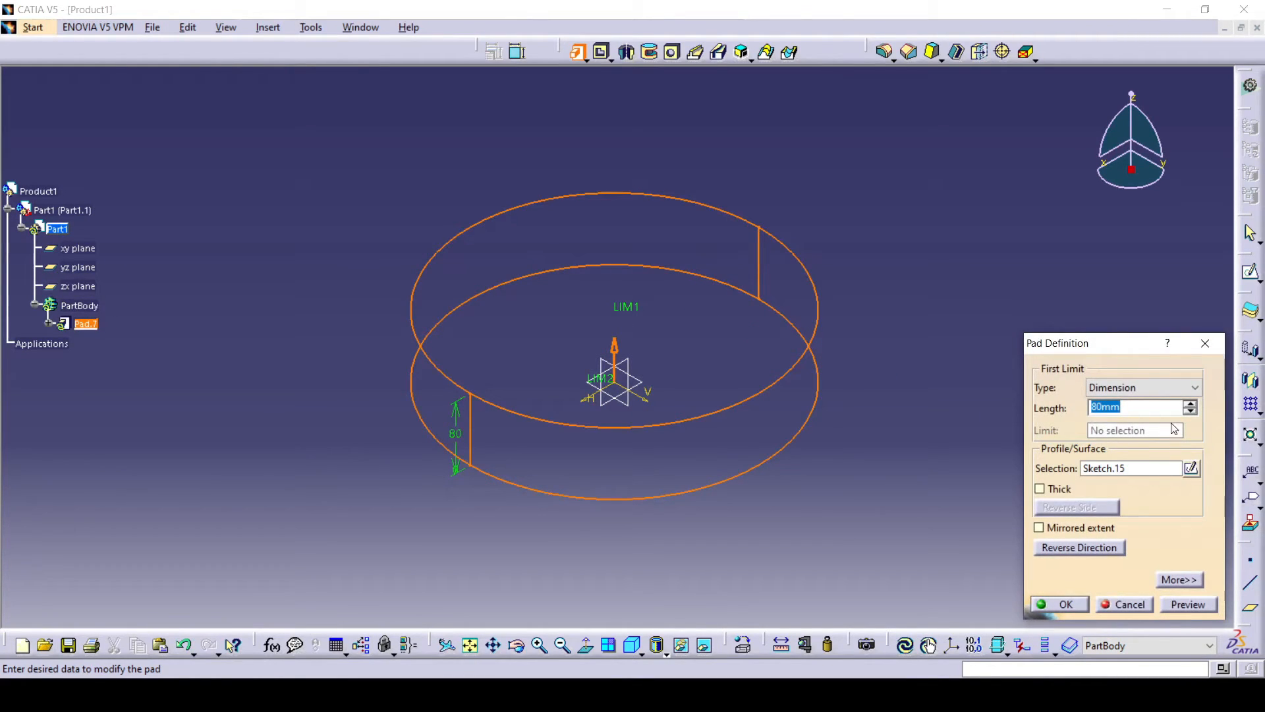
text(50)
click(1186, 603)
click(1074, 604)
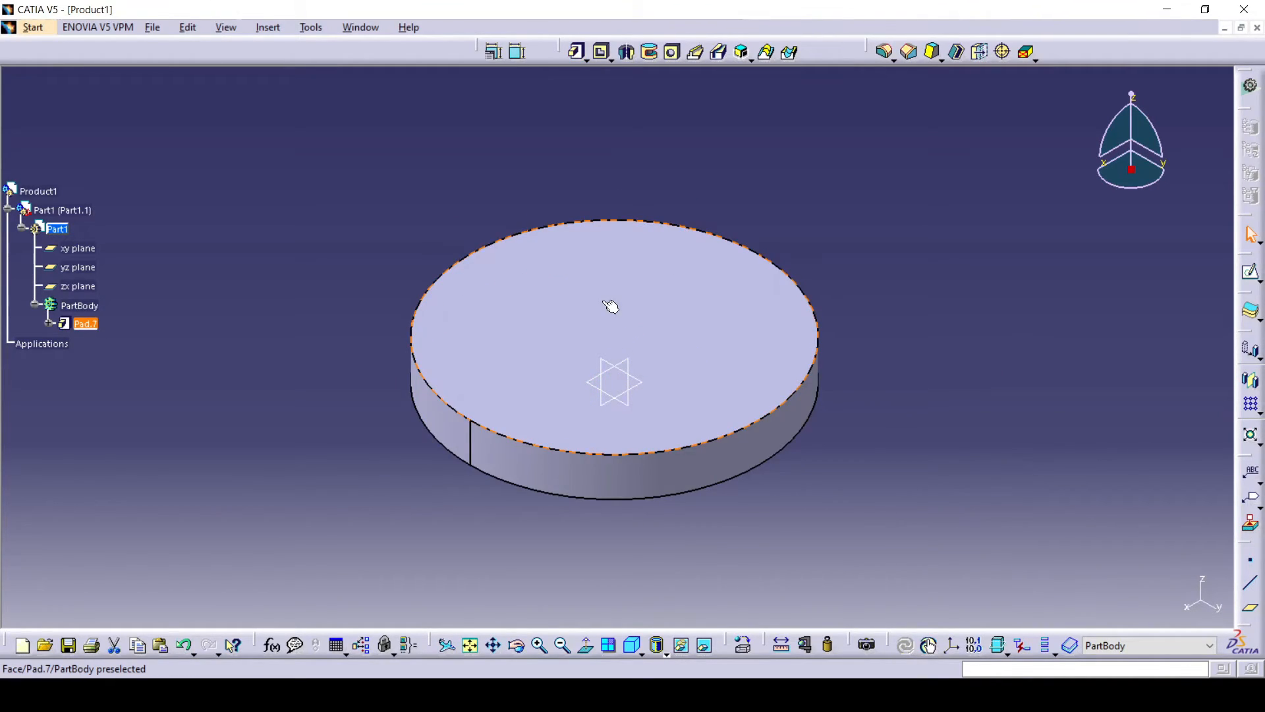
- Sketch a small circle on the disc's top face, centred on the vertical axis near the rim, and exit the sketch
click(741, 330)
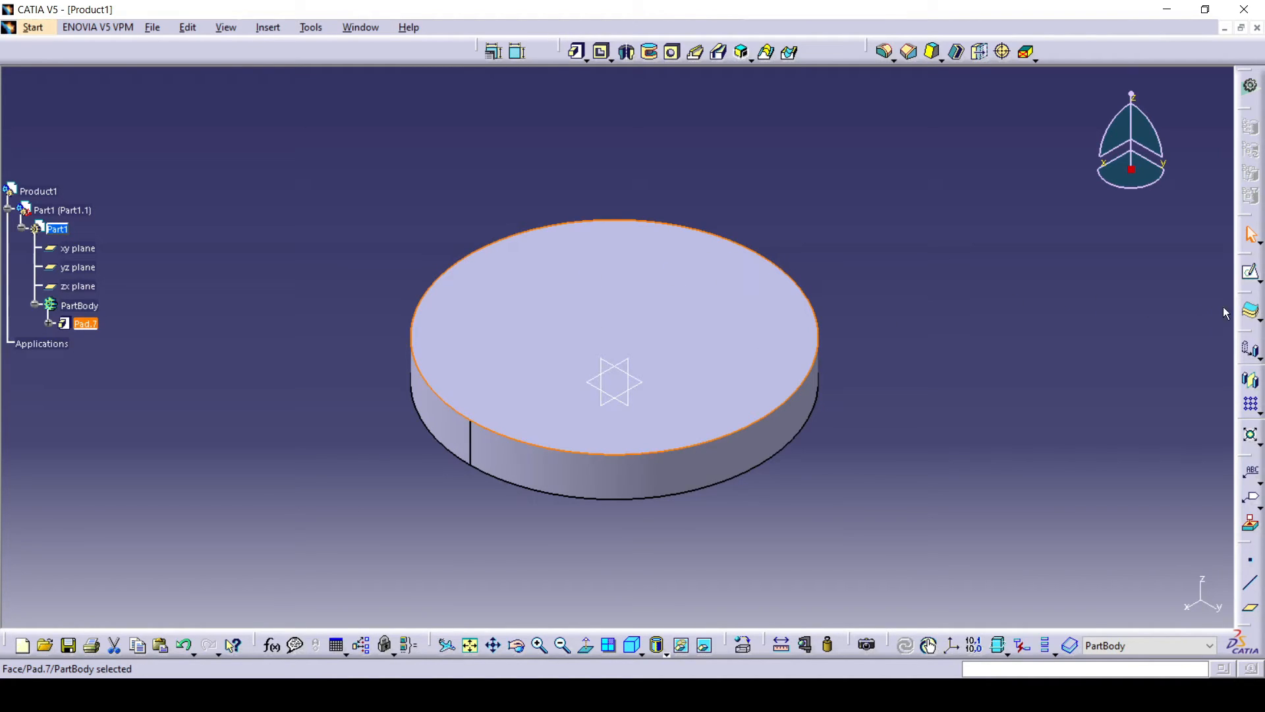
click(1250, 271)
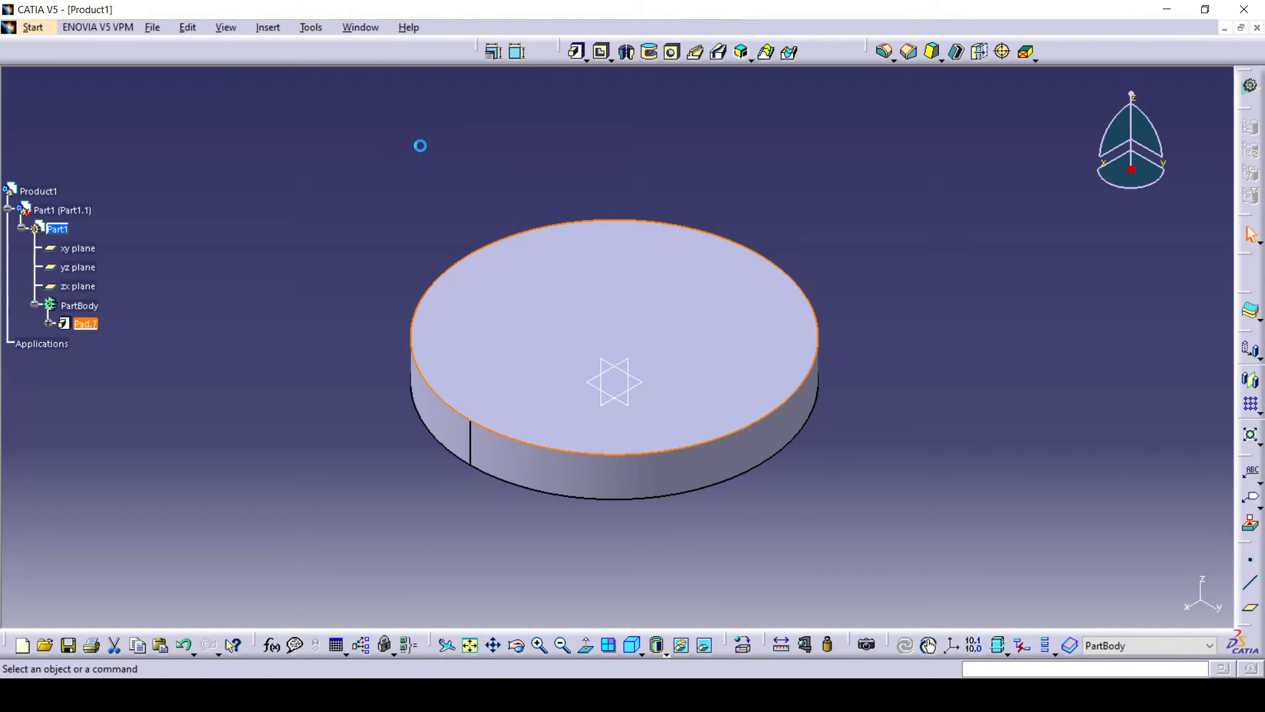
click(624, 52)
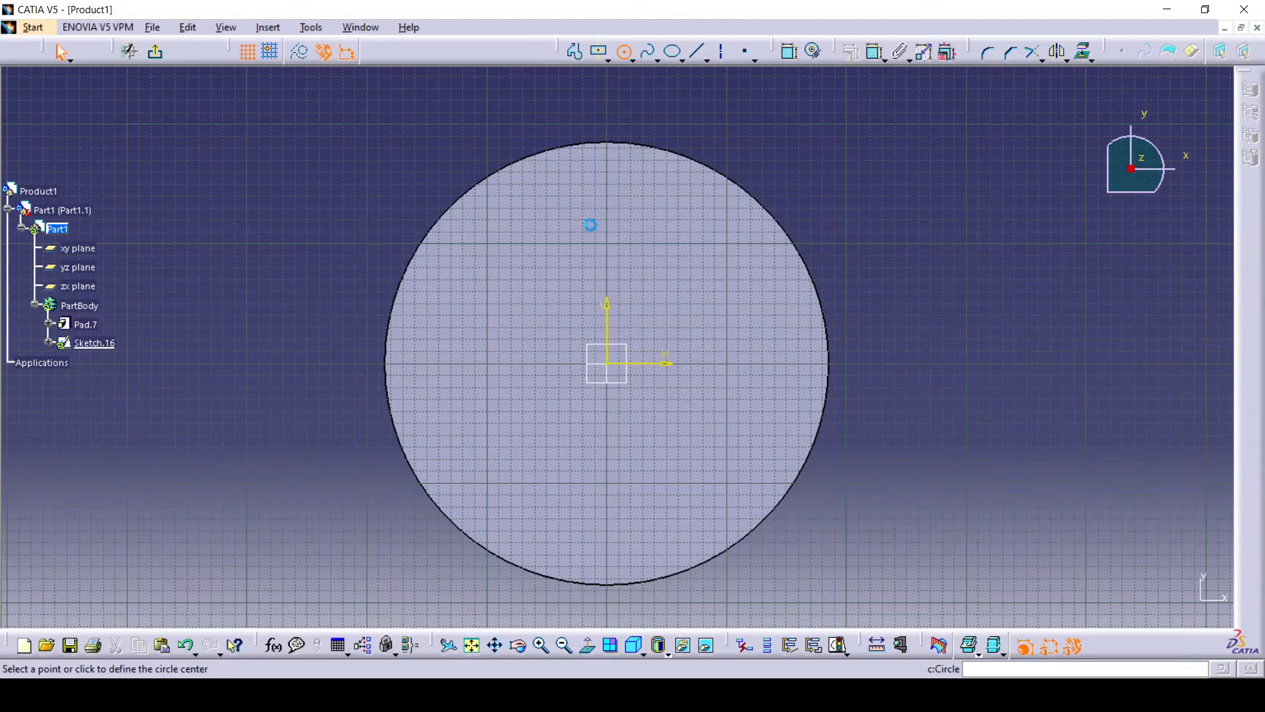
click(606, 209)
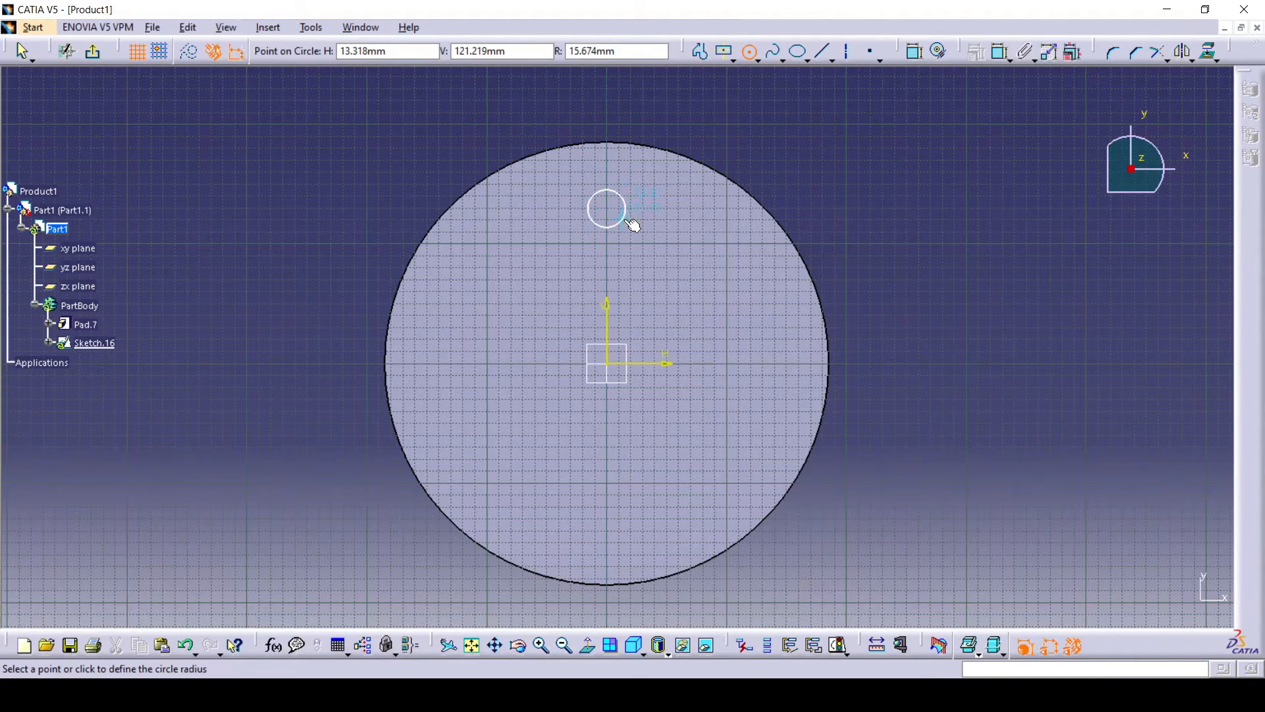
click(624, 228)
click(155, 51)
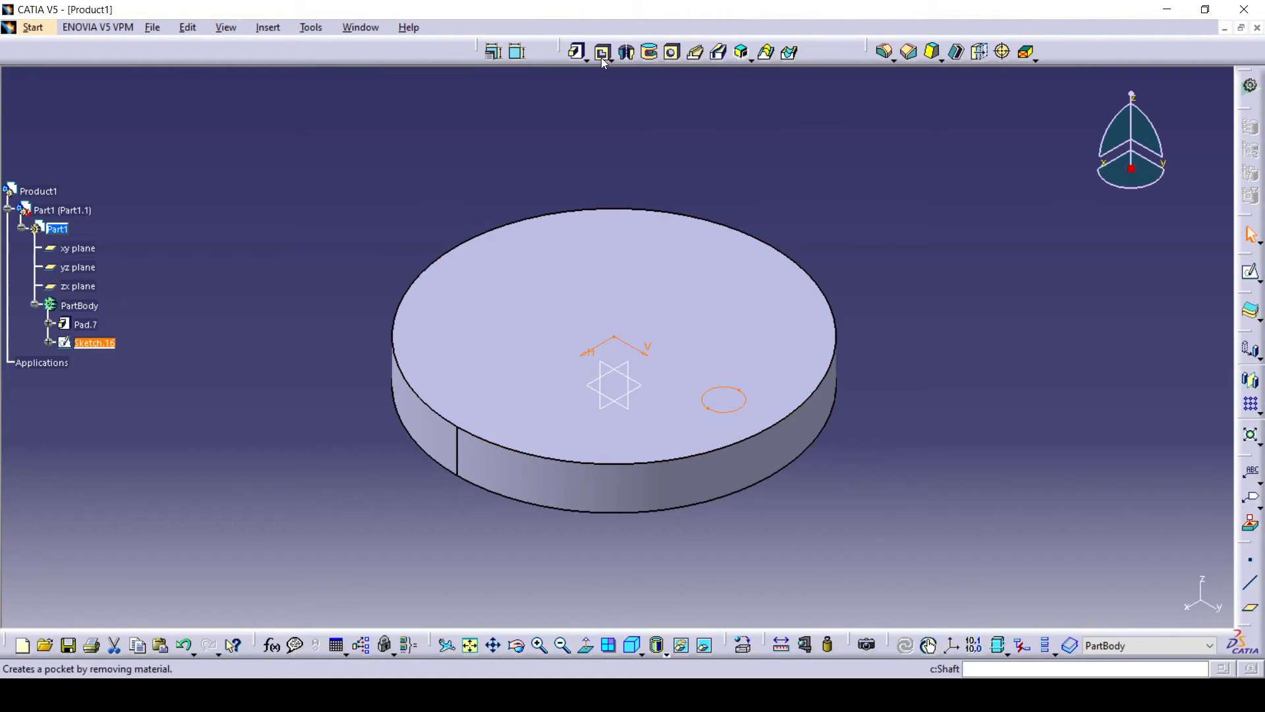
- Pad the small circle sketch 50 mm upward to form a cylinder on the disc's top face
click(577, 51)
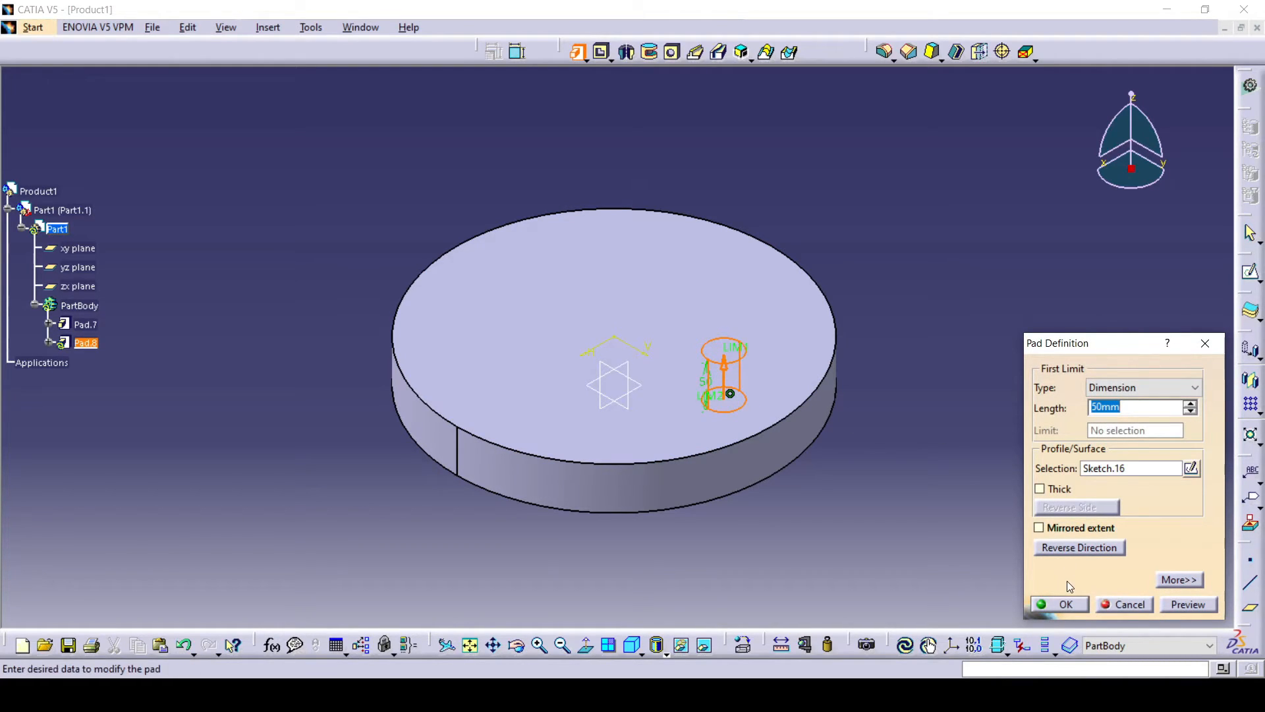
click(1068, 604)
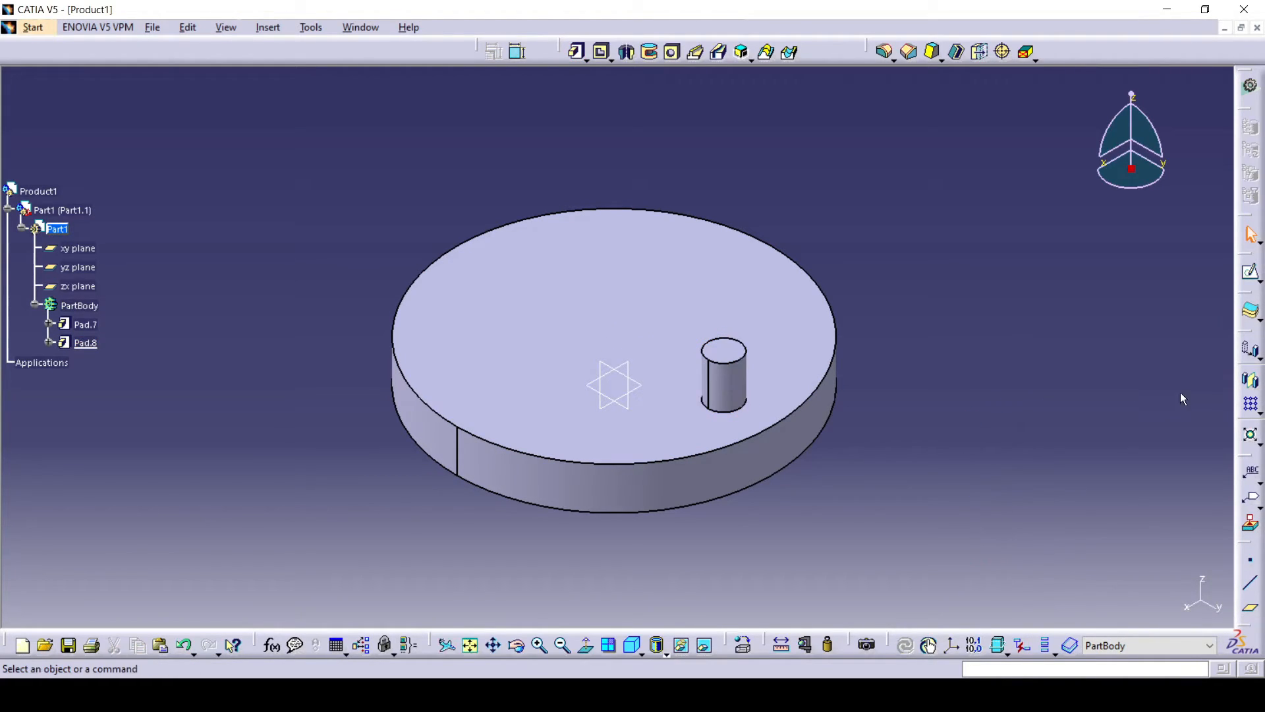
- Create a circular pattern of the small cylinder with 8 instances at 45deg angular spacing, using the disc's top face as the reference element
click(1258, 412)
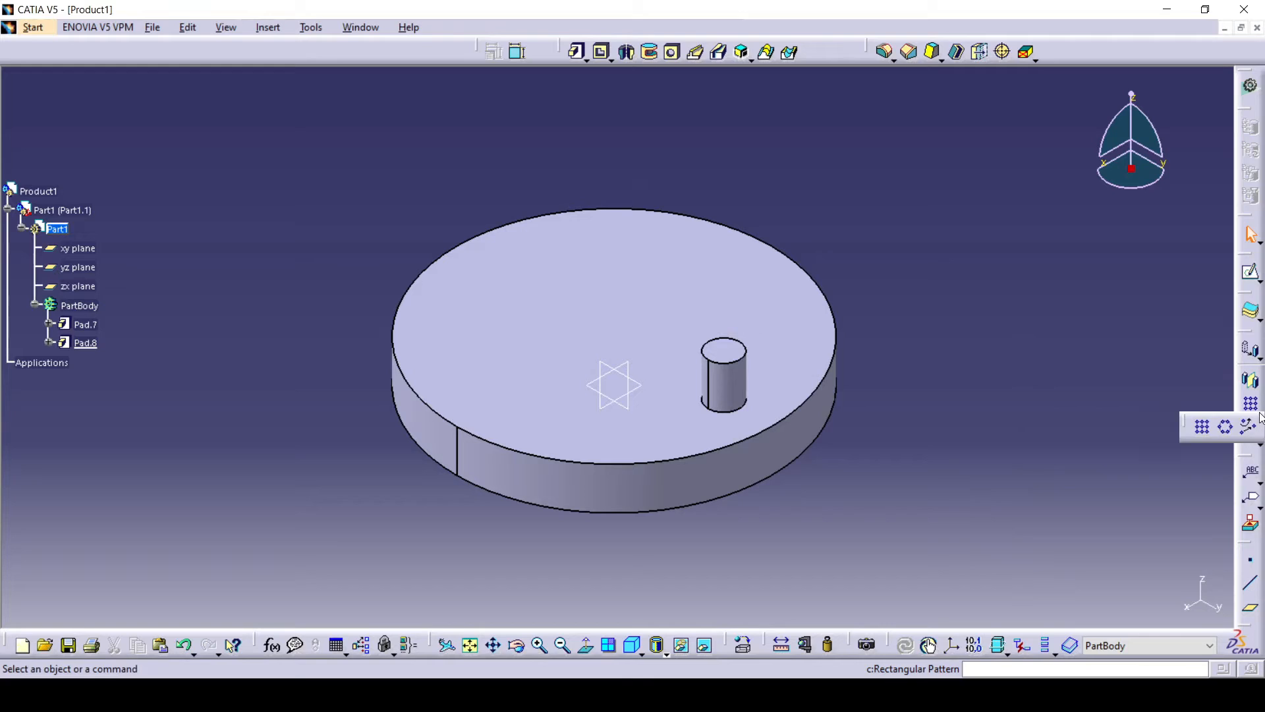
click(1230, 429)
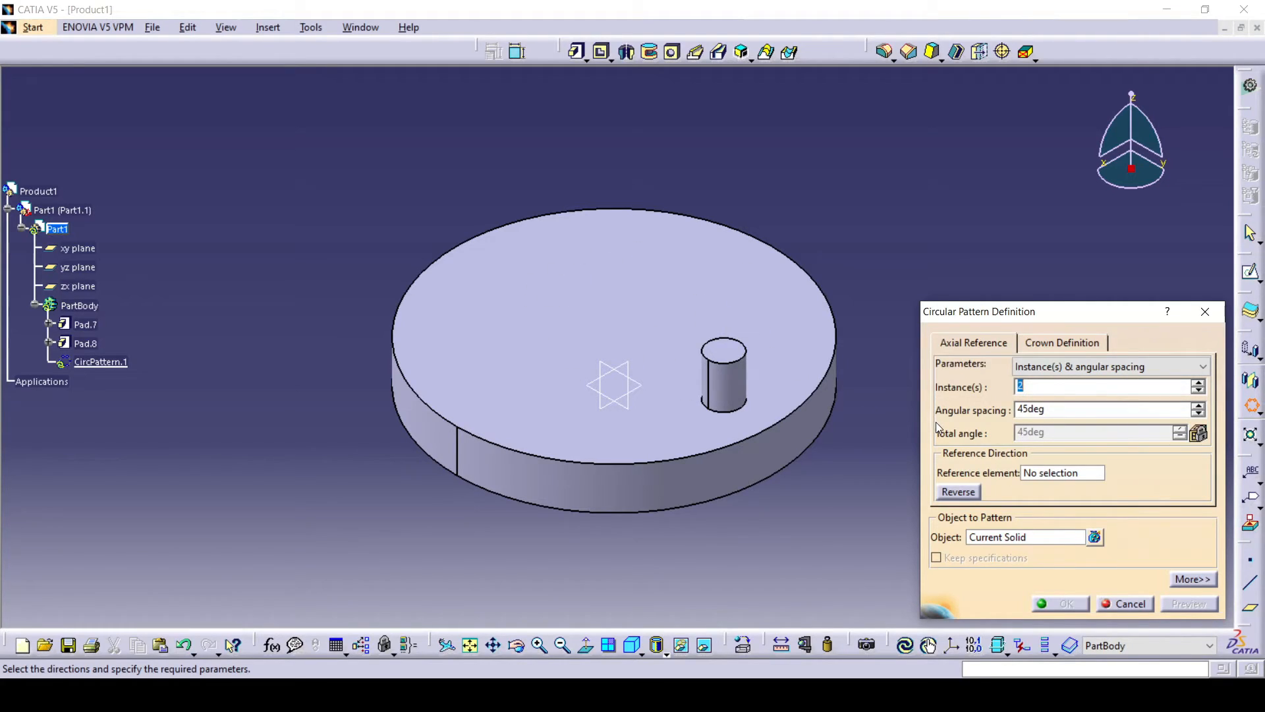
click(1071, 474)
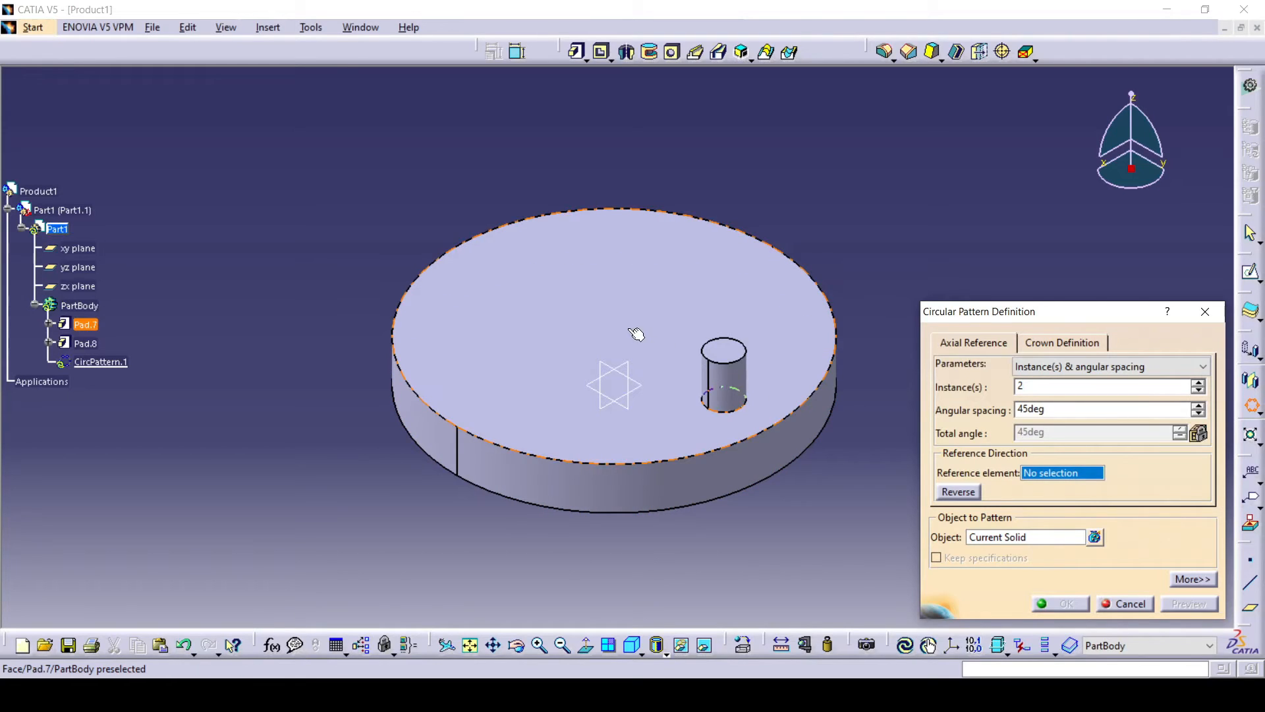
click(629, 328)
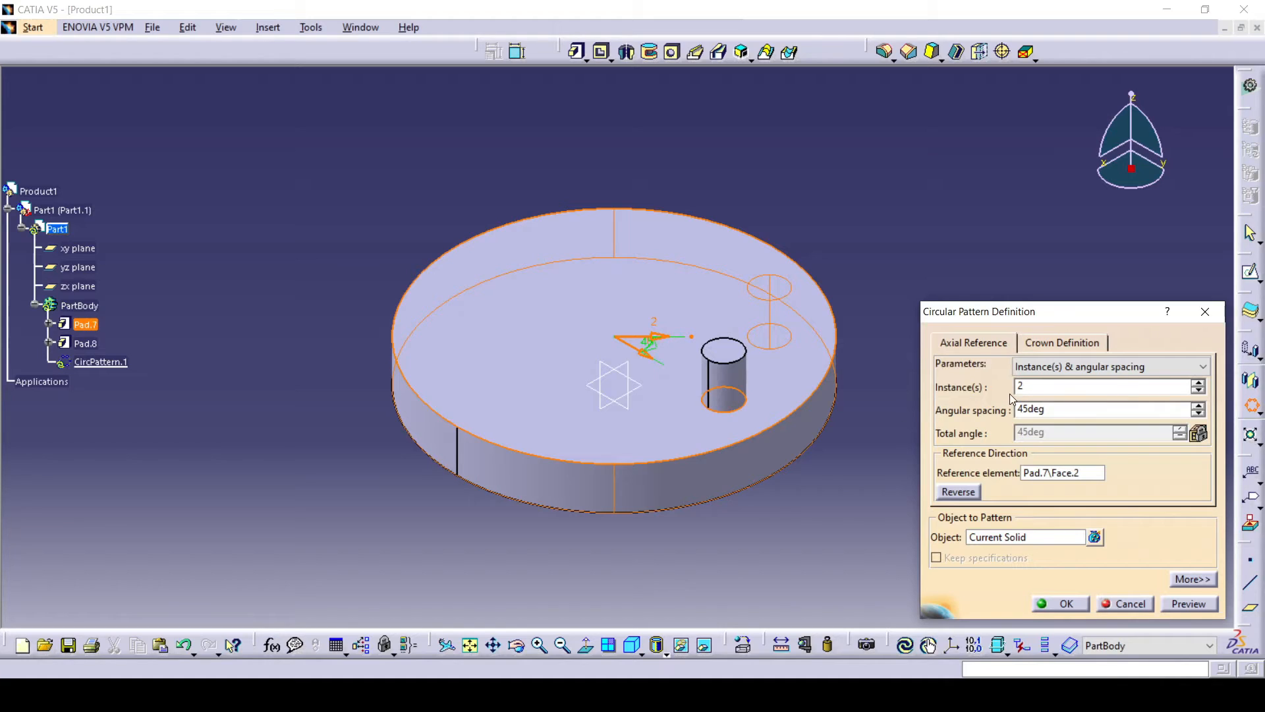
click(1198, 385)
click(1198, 385)
click(1198, 385)
click(1198, 385)
click(1198, 385)
click(1198, 385)
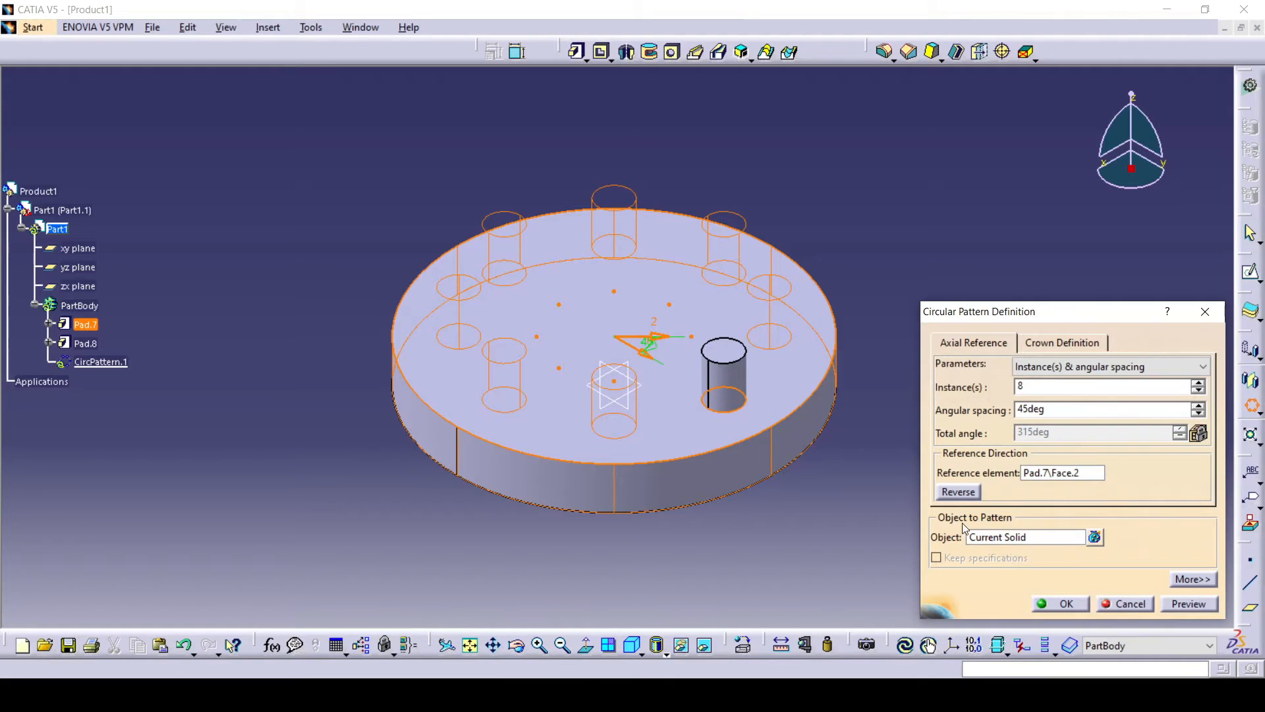
click(1177, 605)
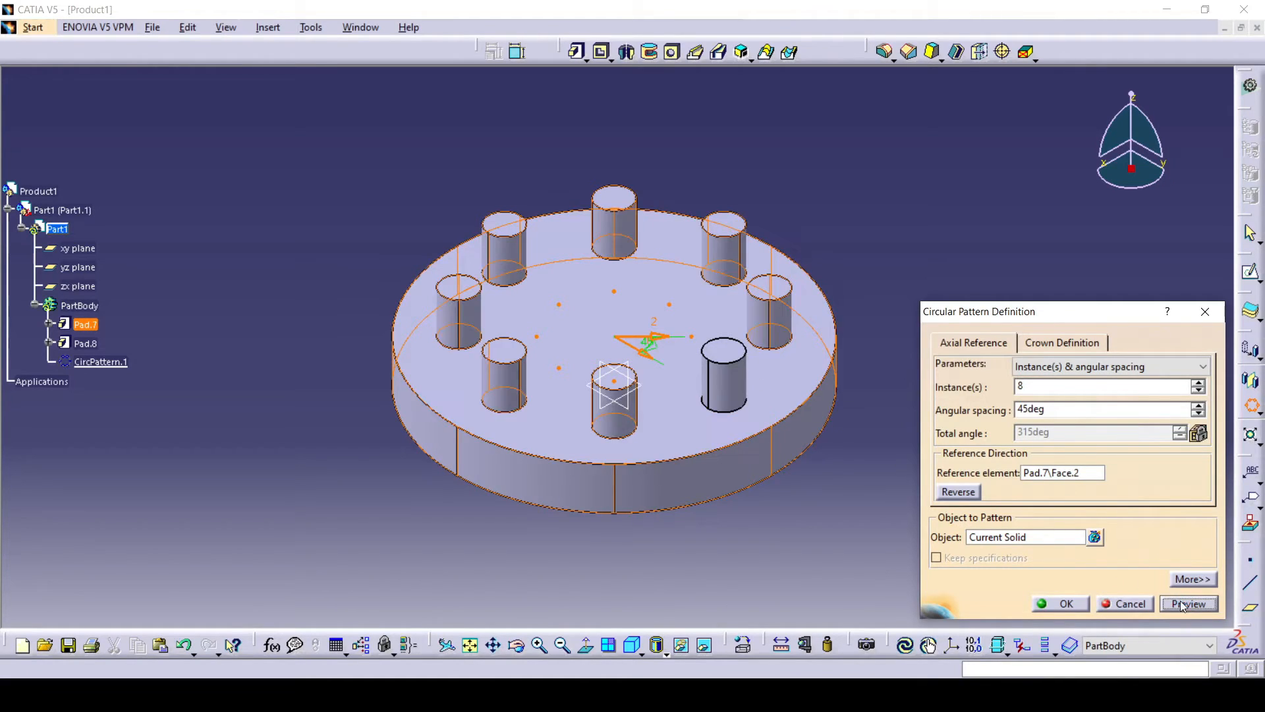
click(1055, 601)
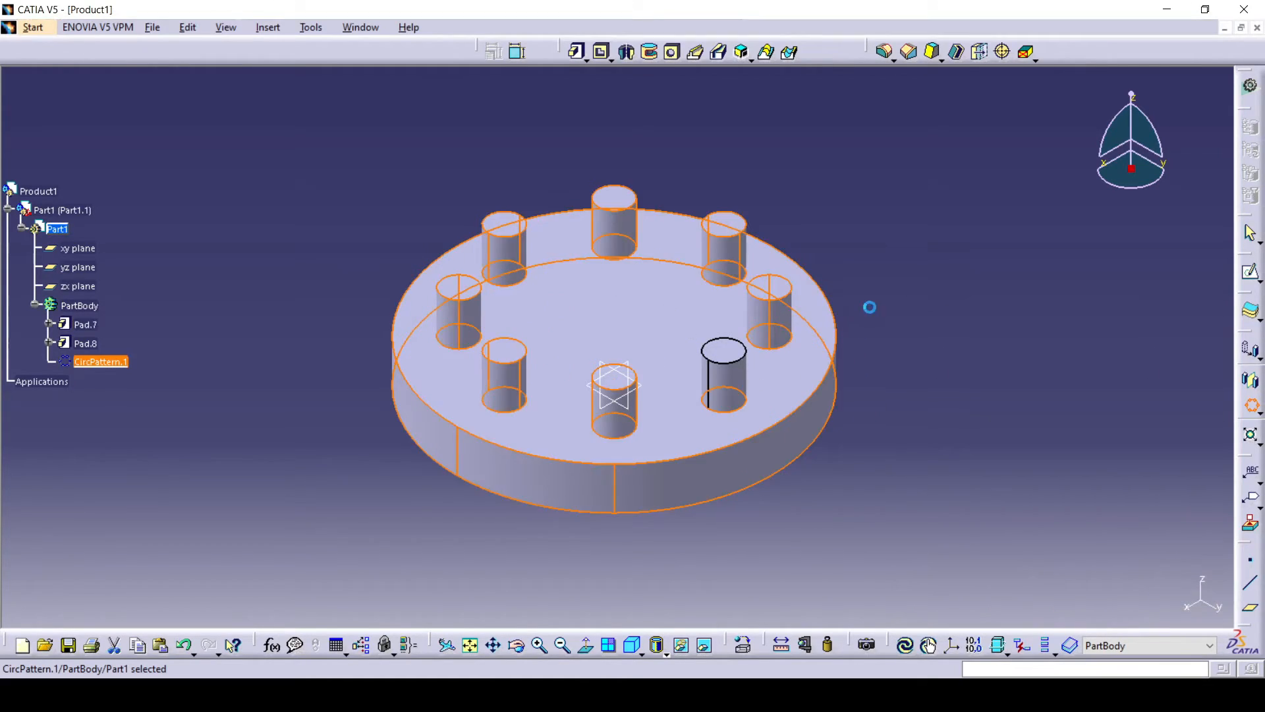
- Delete the circular pattern so only the original cylinder remains on the disc
middle_drag(854, 248, 855, 378)
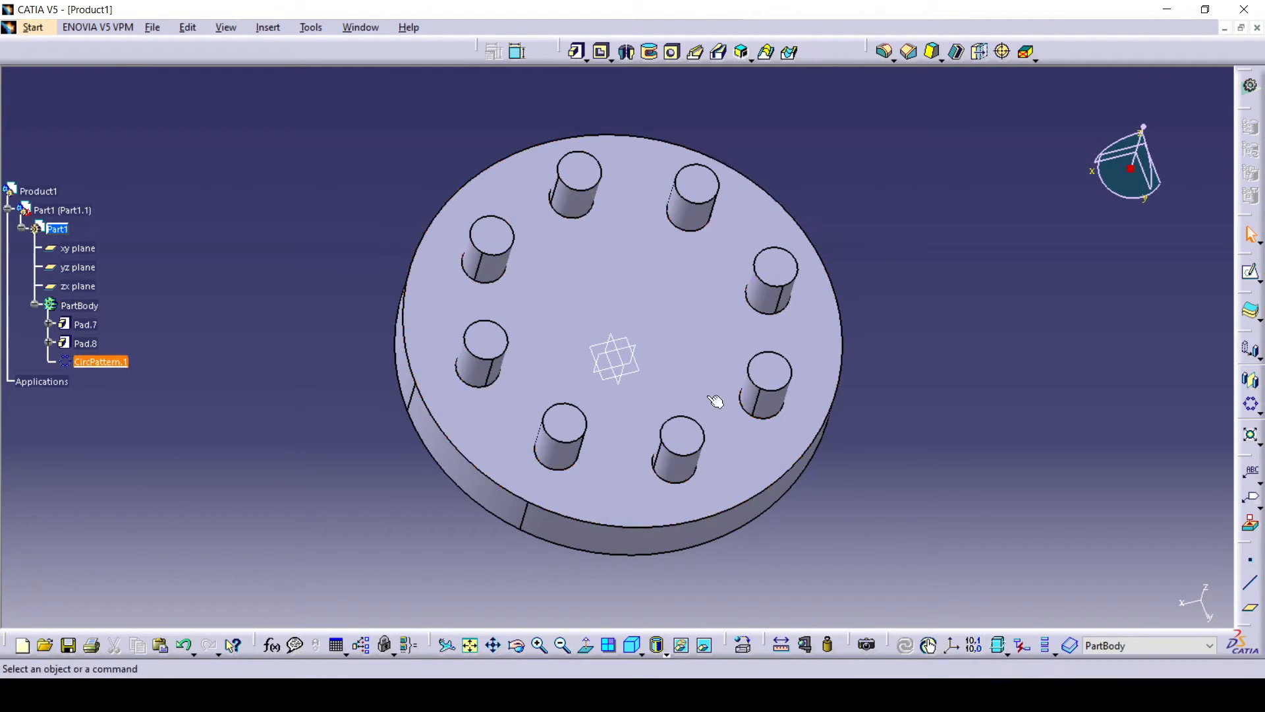
right_click(117, 367)
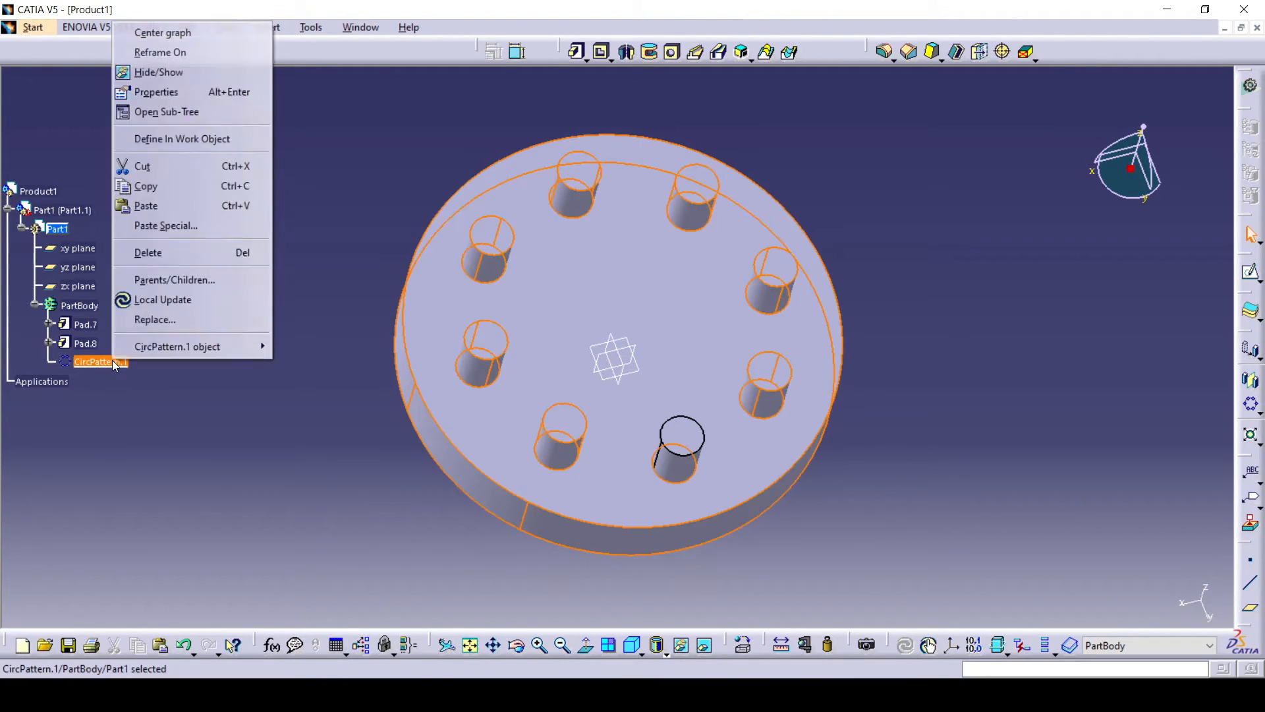
click(205, 257)
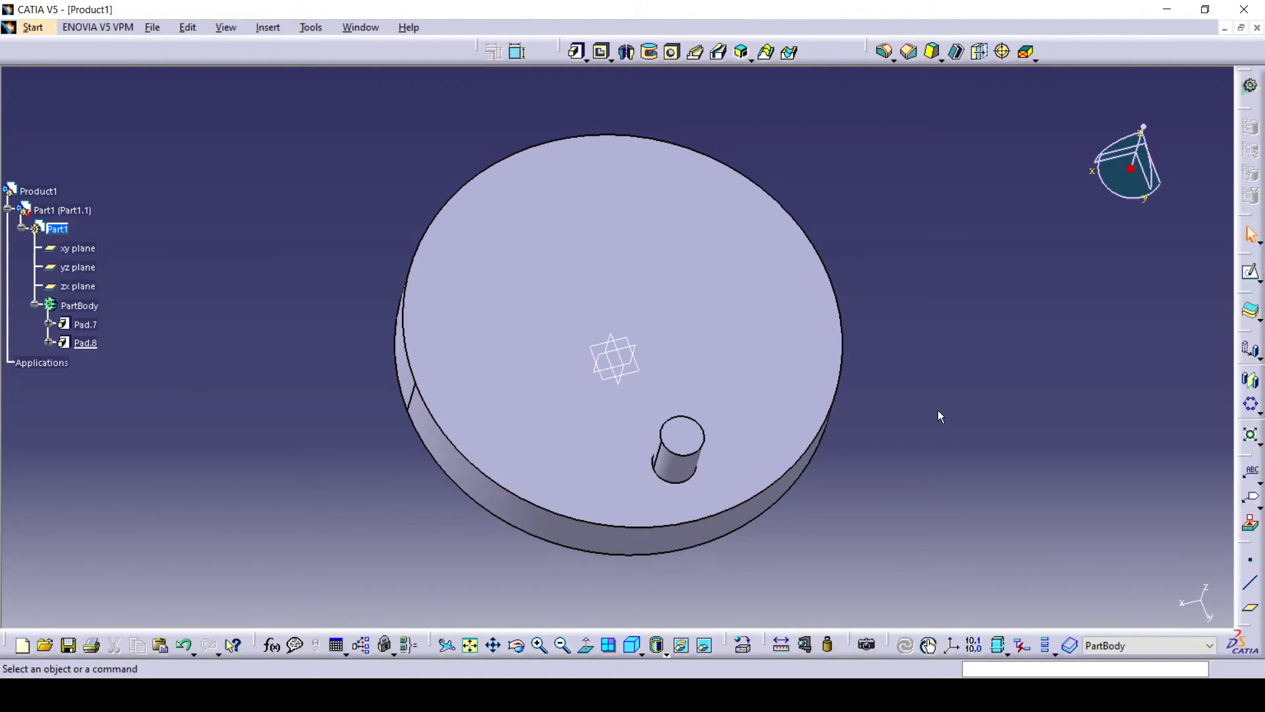
- Scale the body by a ratio of 5 from the disc's bottom face and inspect the result in isometric view
click(1251, 438)
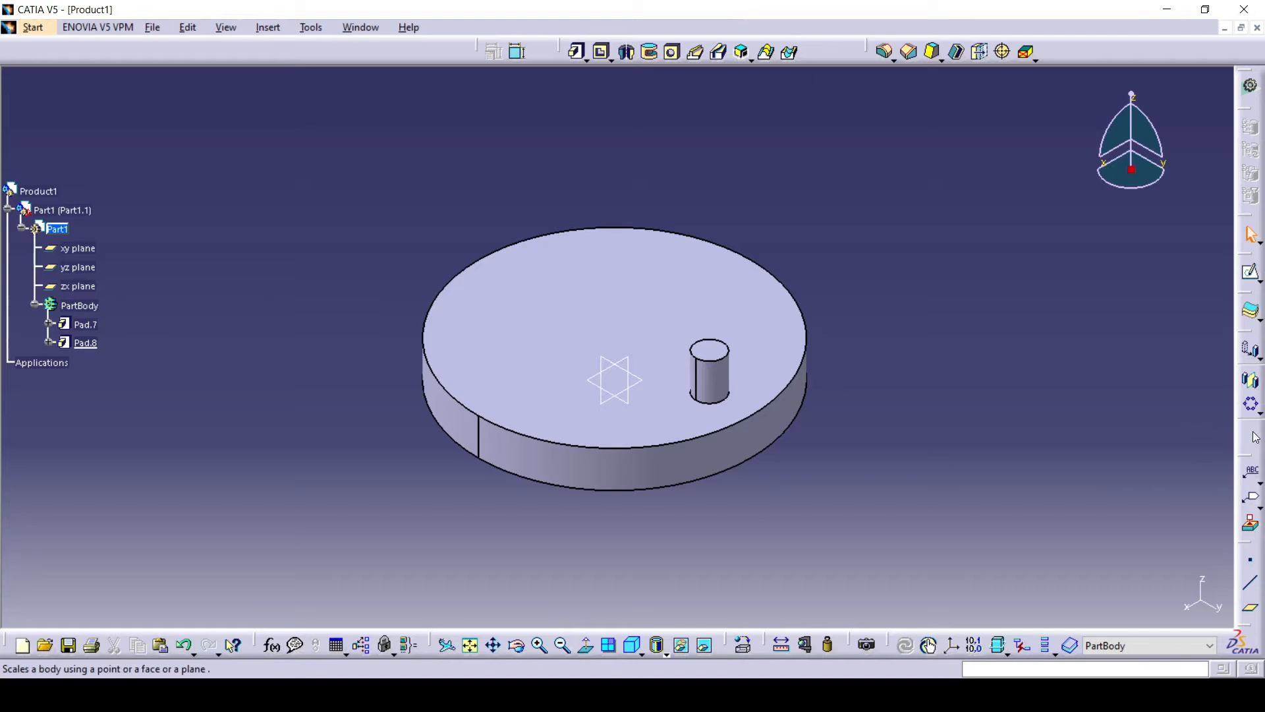
click(1252, 437)
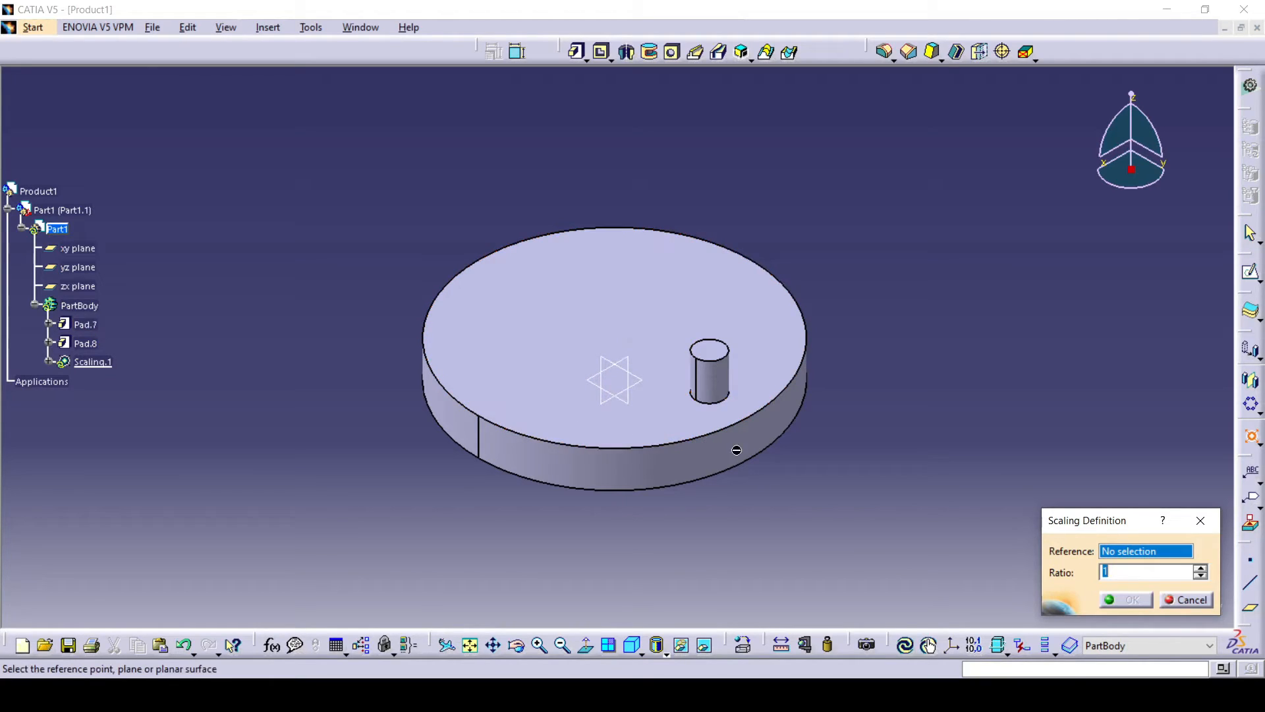
middle_drag(824, 463, 627, 344)
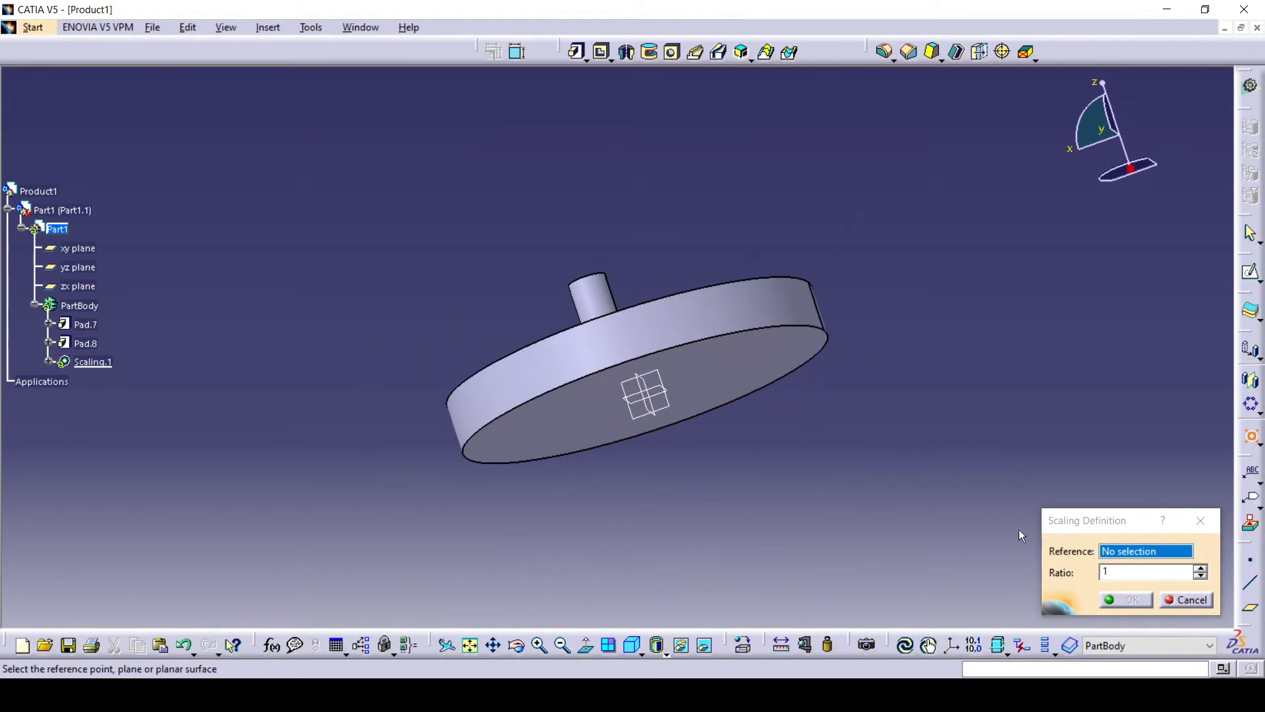
click(723, 382)
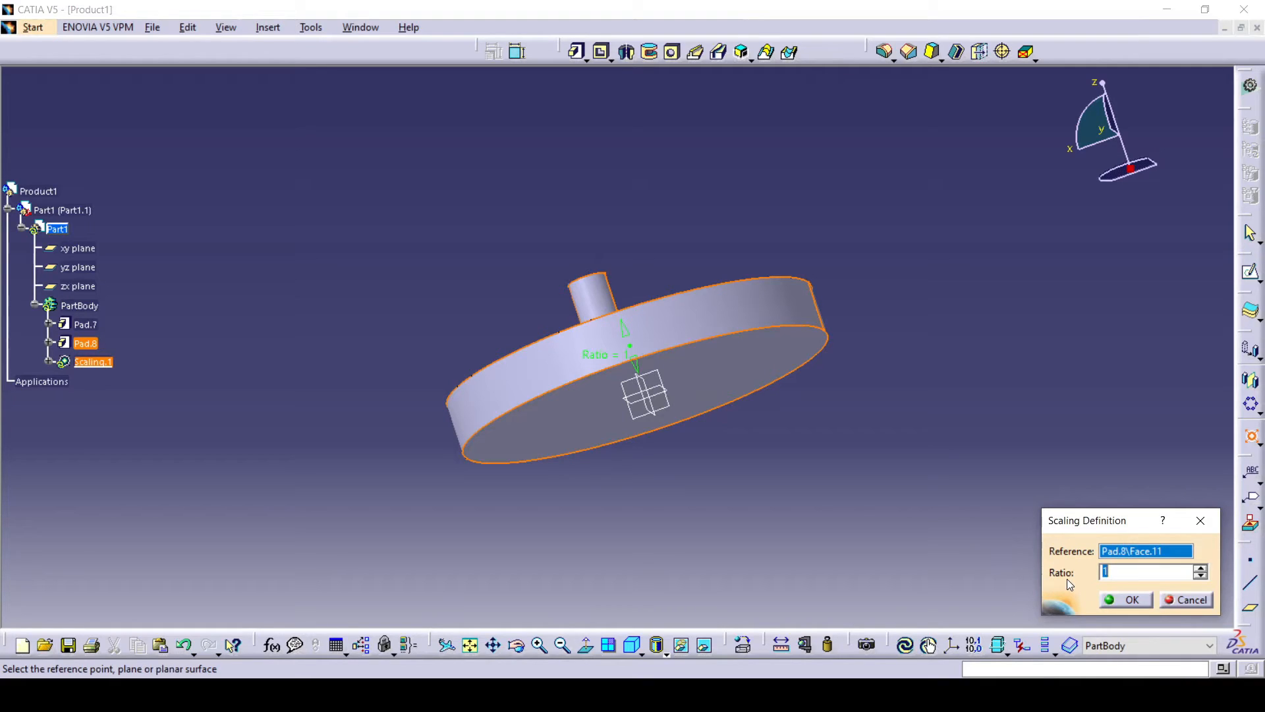
click(1201, 569)
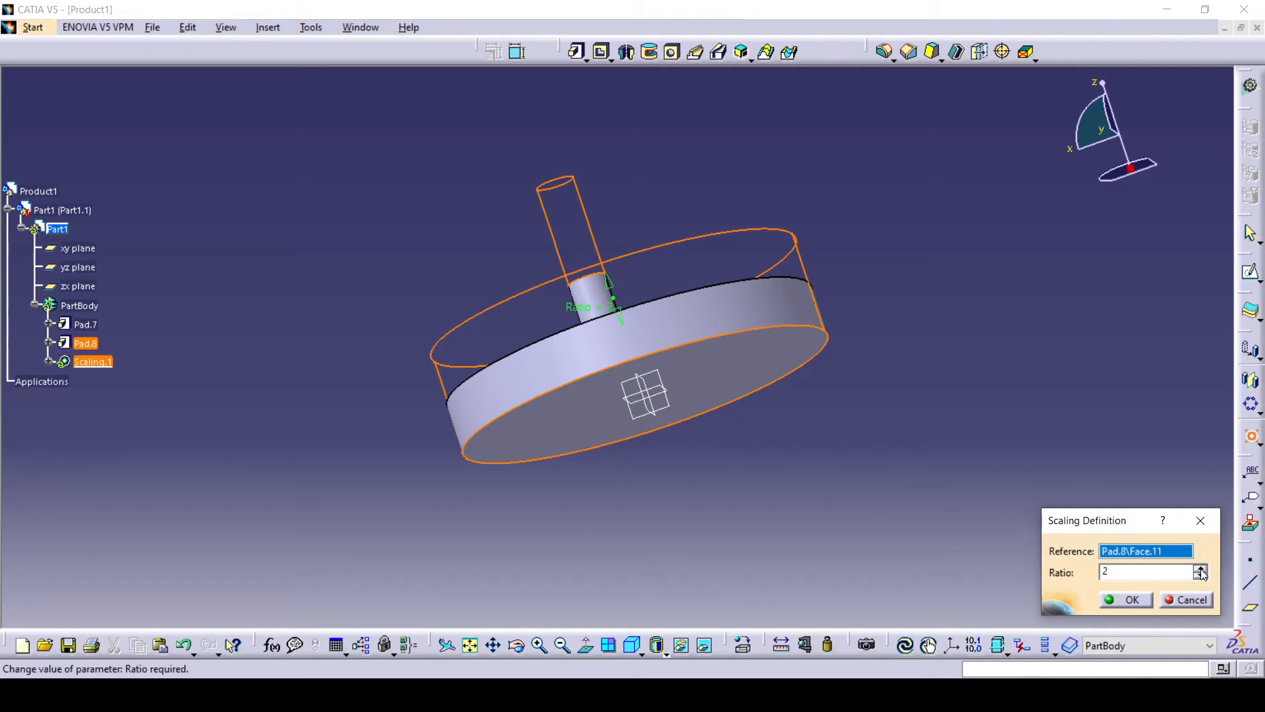
click(1201, 569)
click(1201, 569)
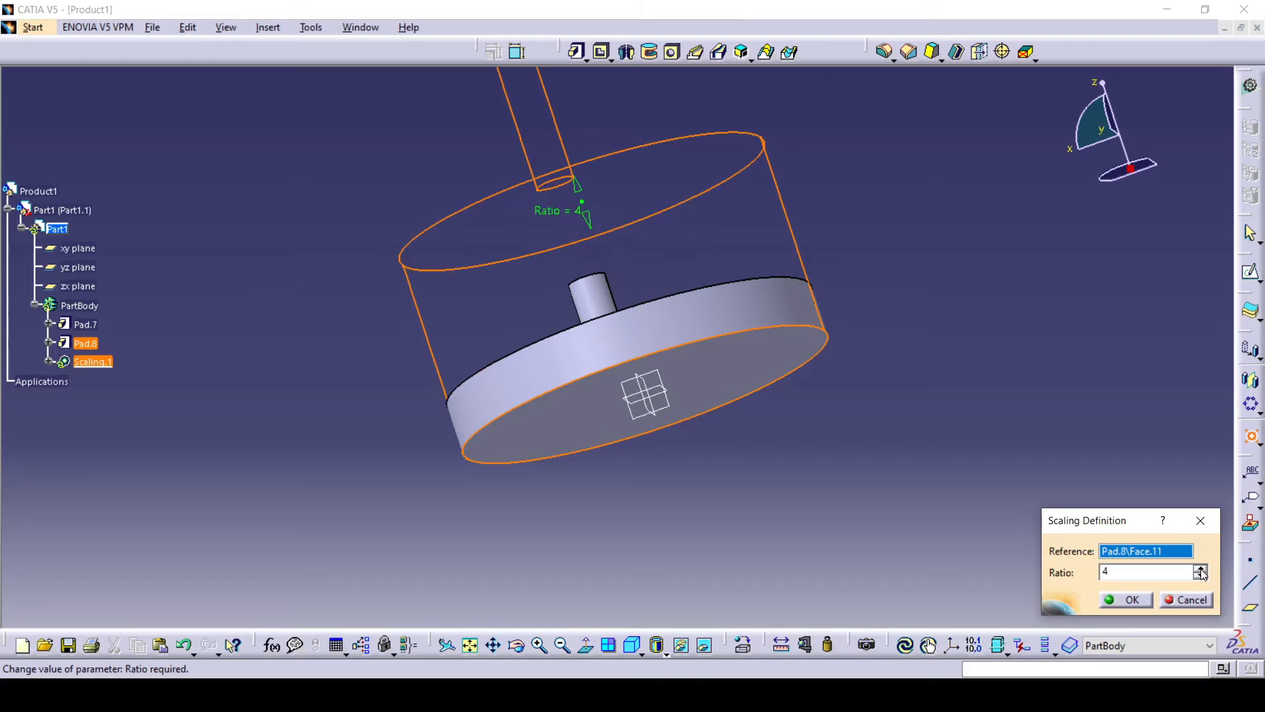
click(1201, 569)
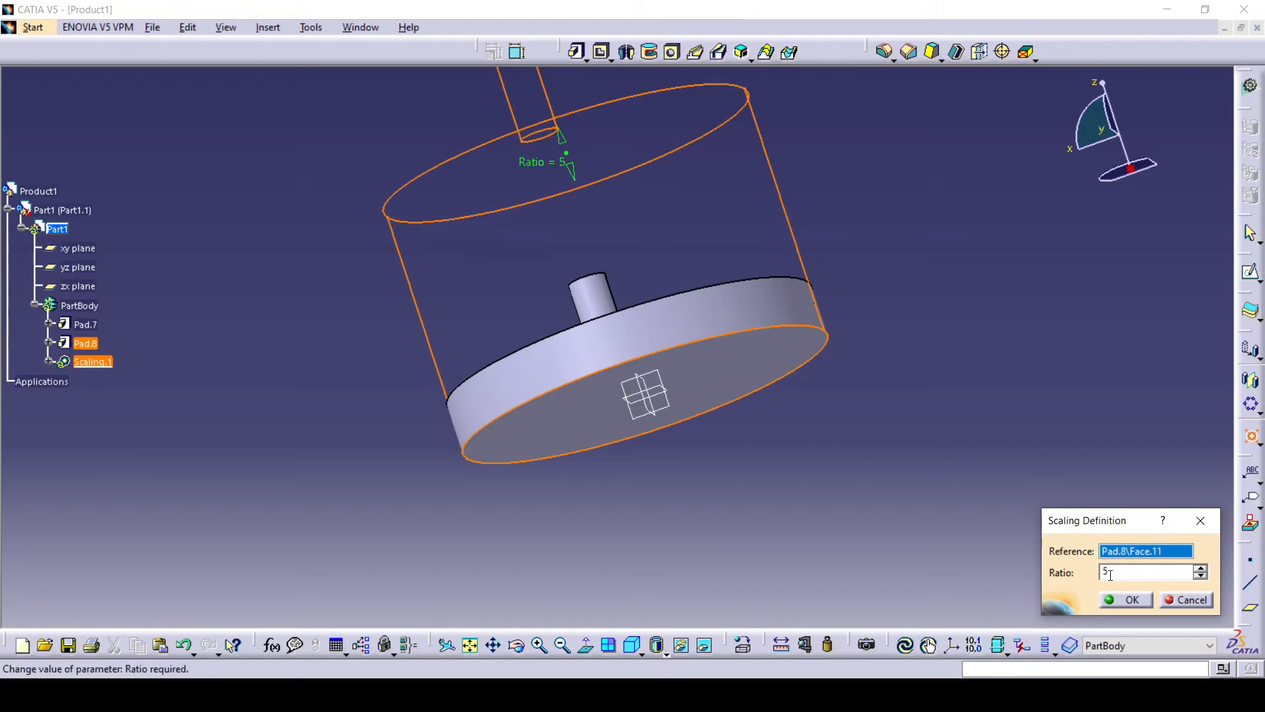
click(1118, 595)
middle_drag(923, 409, 890, 363)
mouse_move(889, 314)
middle_down()
mouse_move(900, 408)
mouse_move(794, 268)
mouse_move(751, 390)
mouse_move(635, 483)
mouse_move(547, 493)
mouse_move(486, 441)
mouse_move(527, 485)
mouse_move(620, 507)
middle_up()
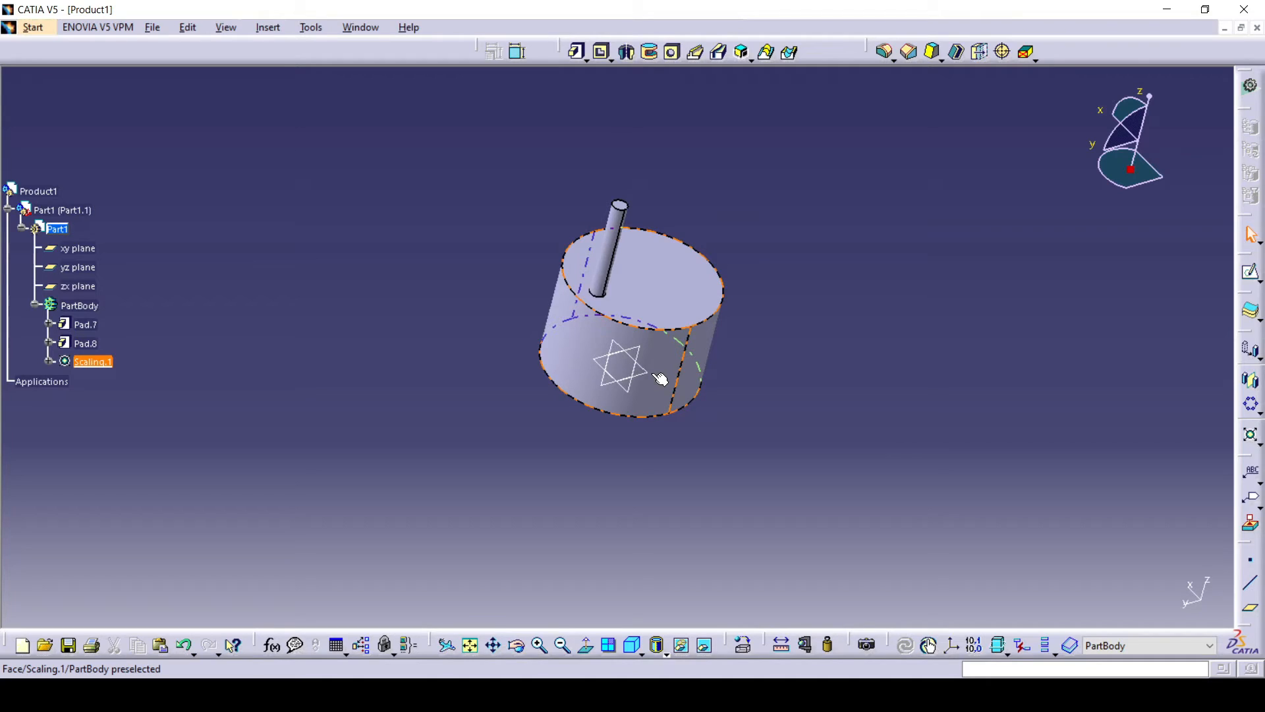
click(632, 645)
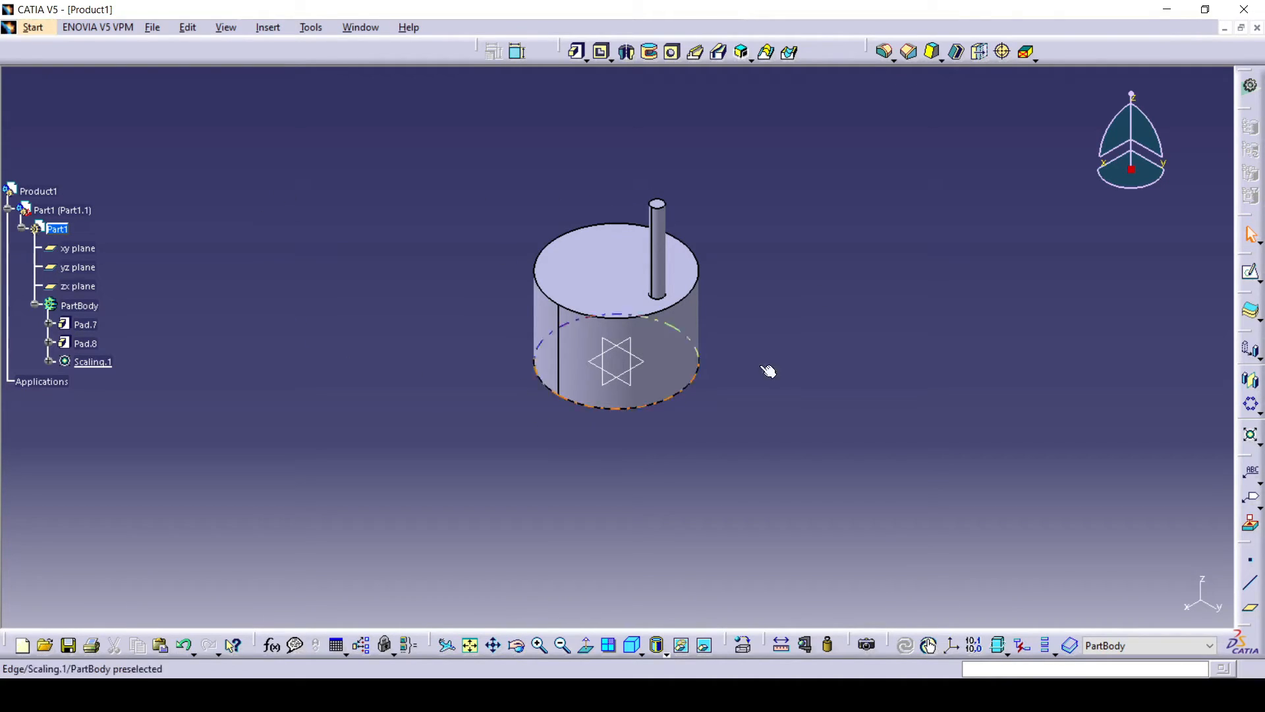
- Close the current product and start a new one in the Assembly Design workbench
click(1256, 29)
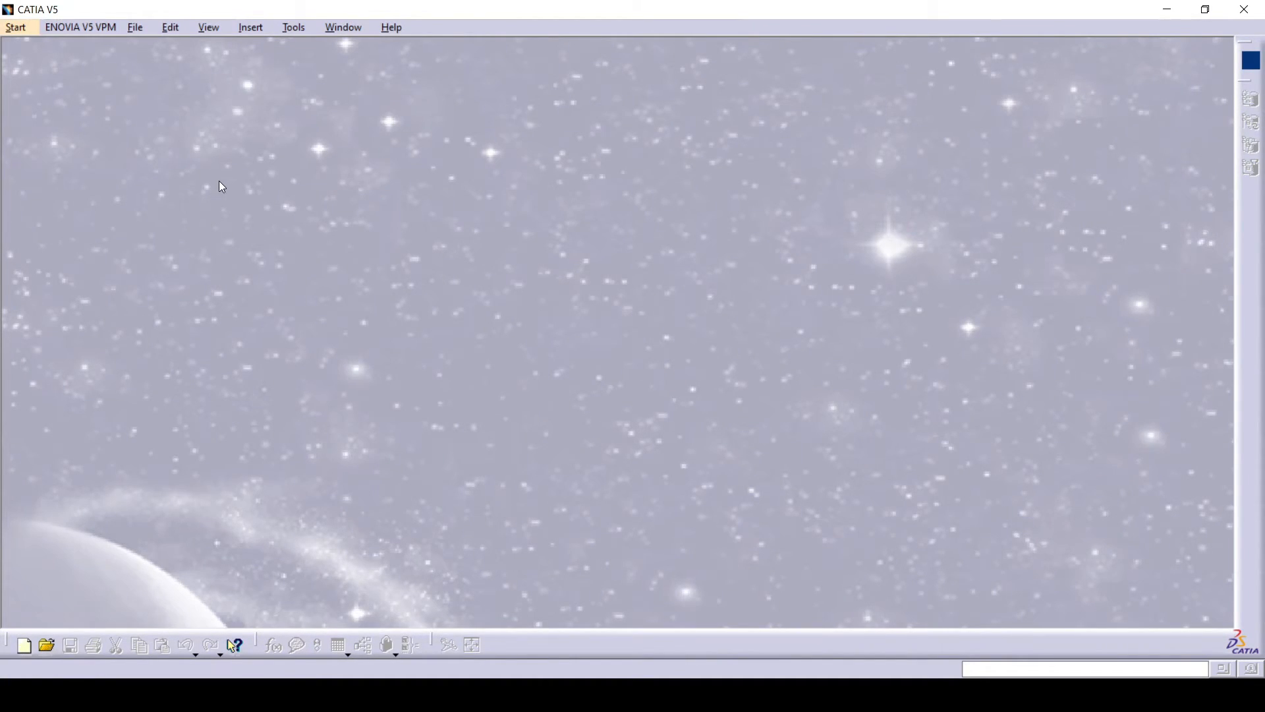
click(21, 26)
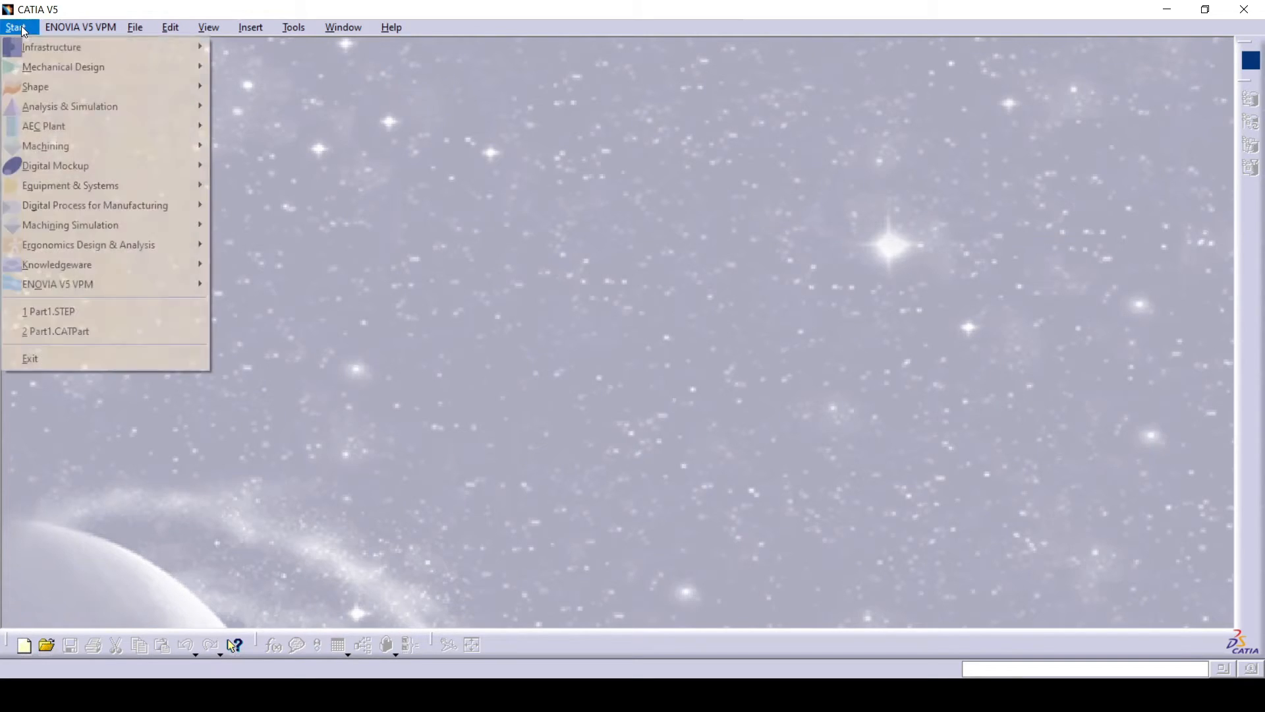
mouse_move(46, 63)
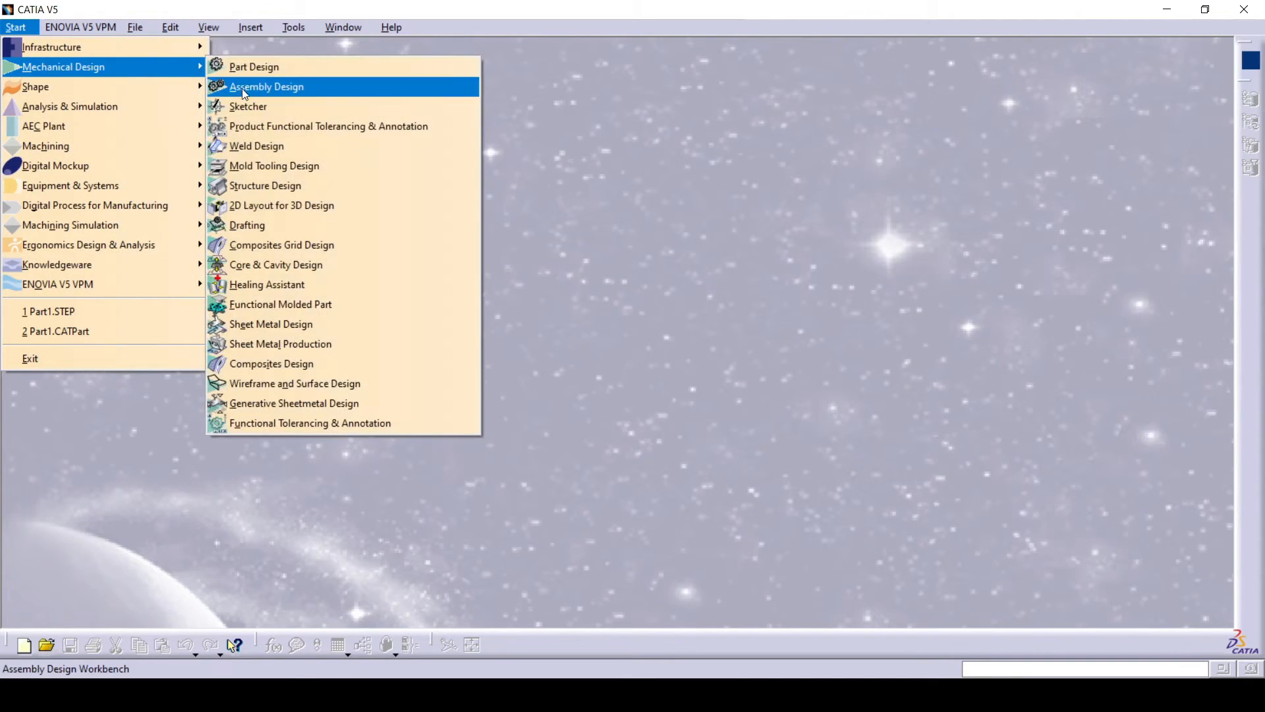
click(253, 89)
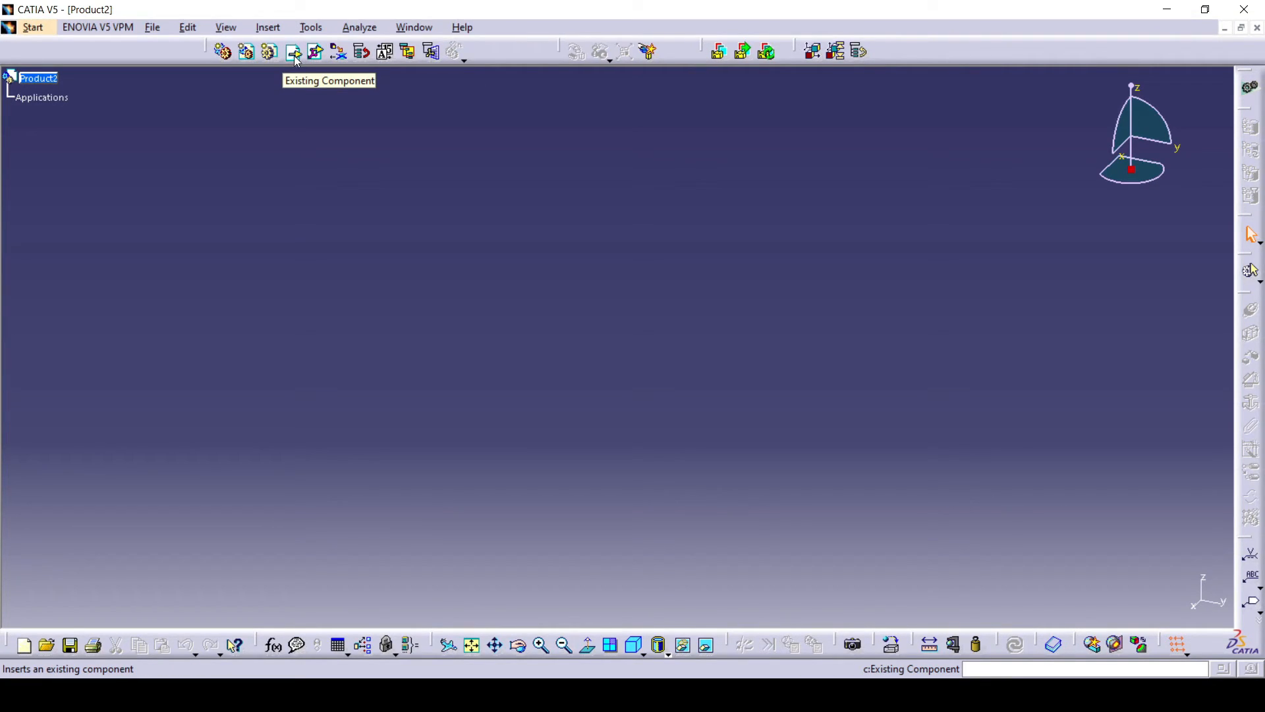
- Insert the existing component Part1 from the Door Latch folder into Product2
click(295, 56)
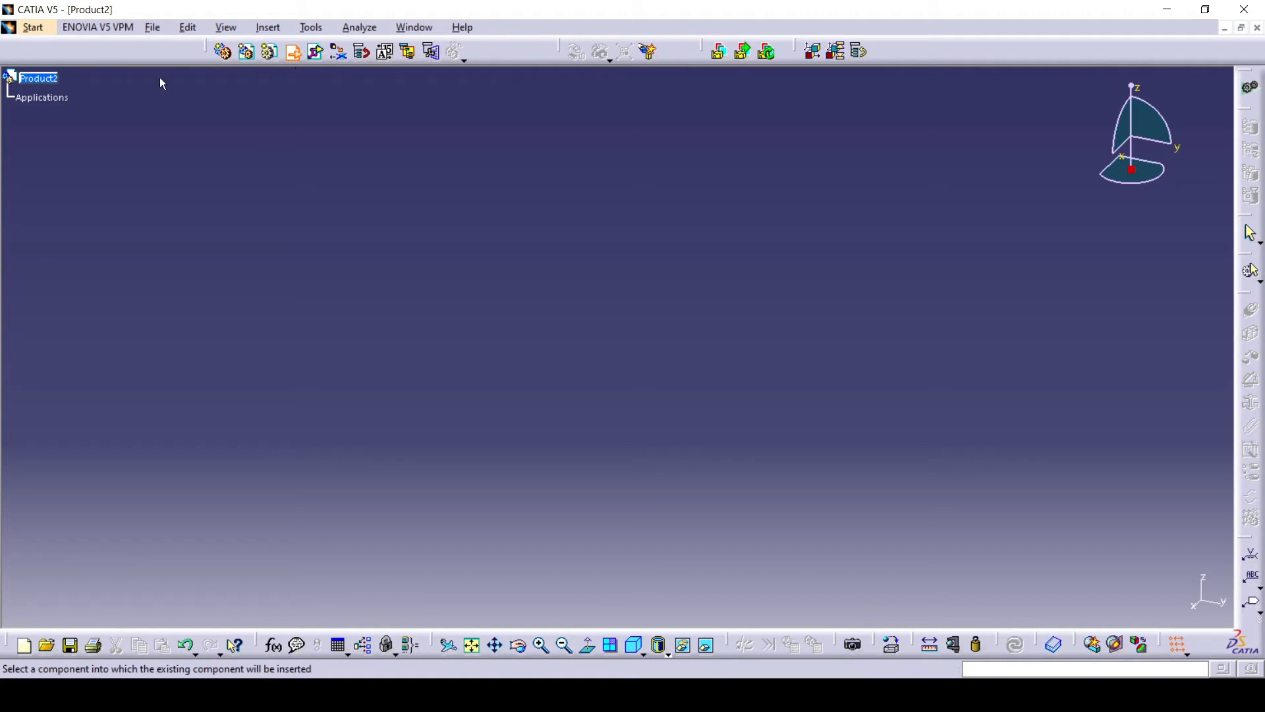
click(48, 81)
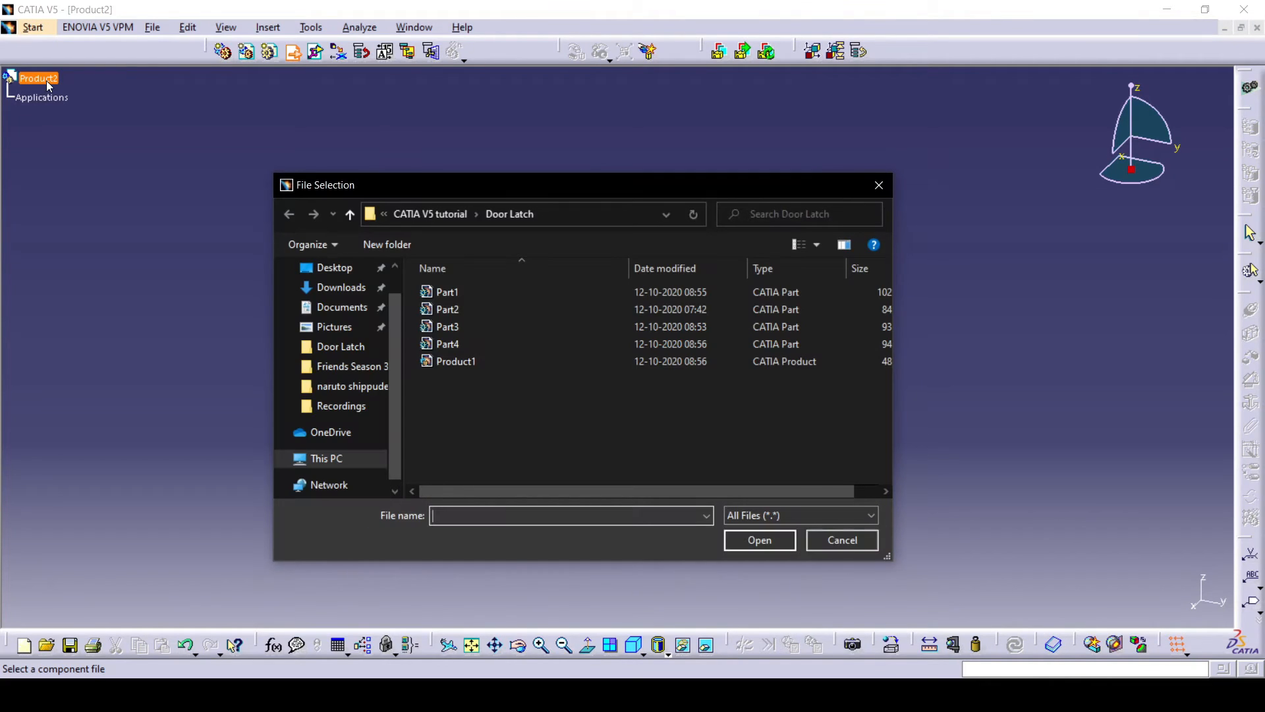
click(464, 291)
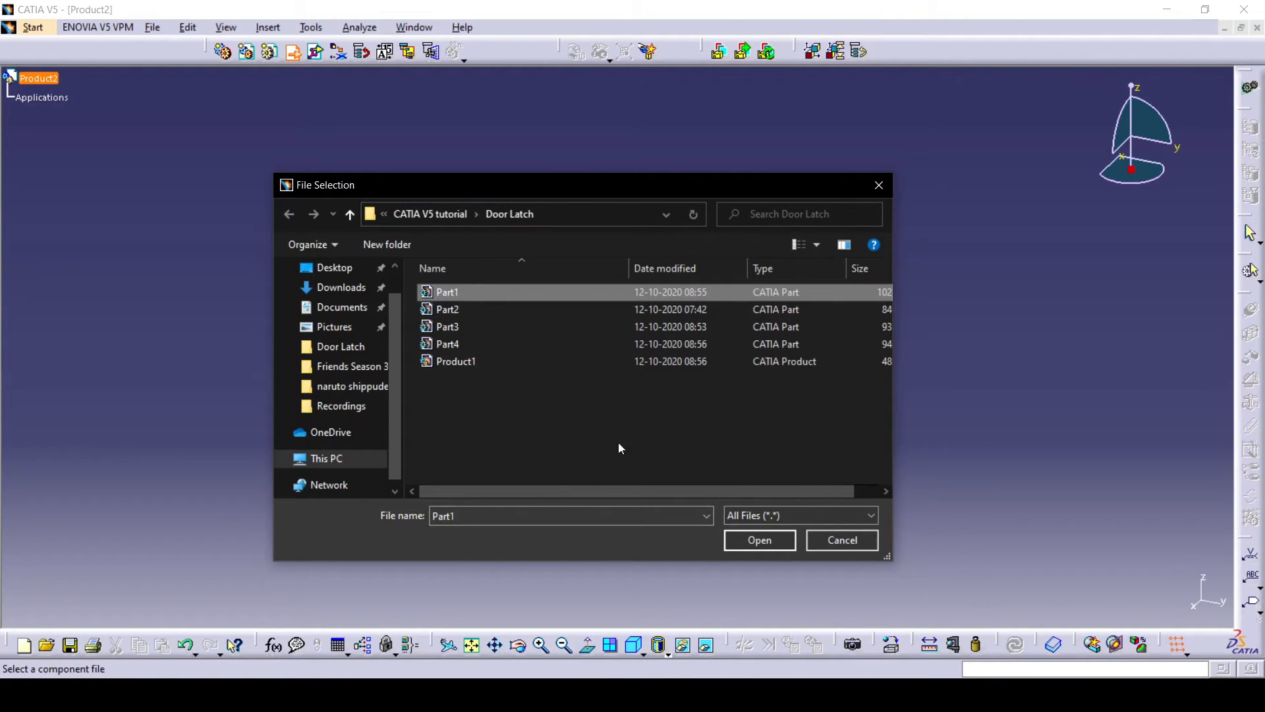
click(758, 541)
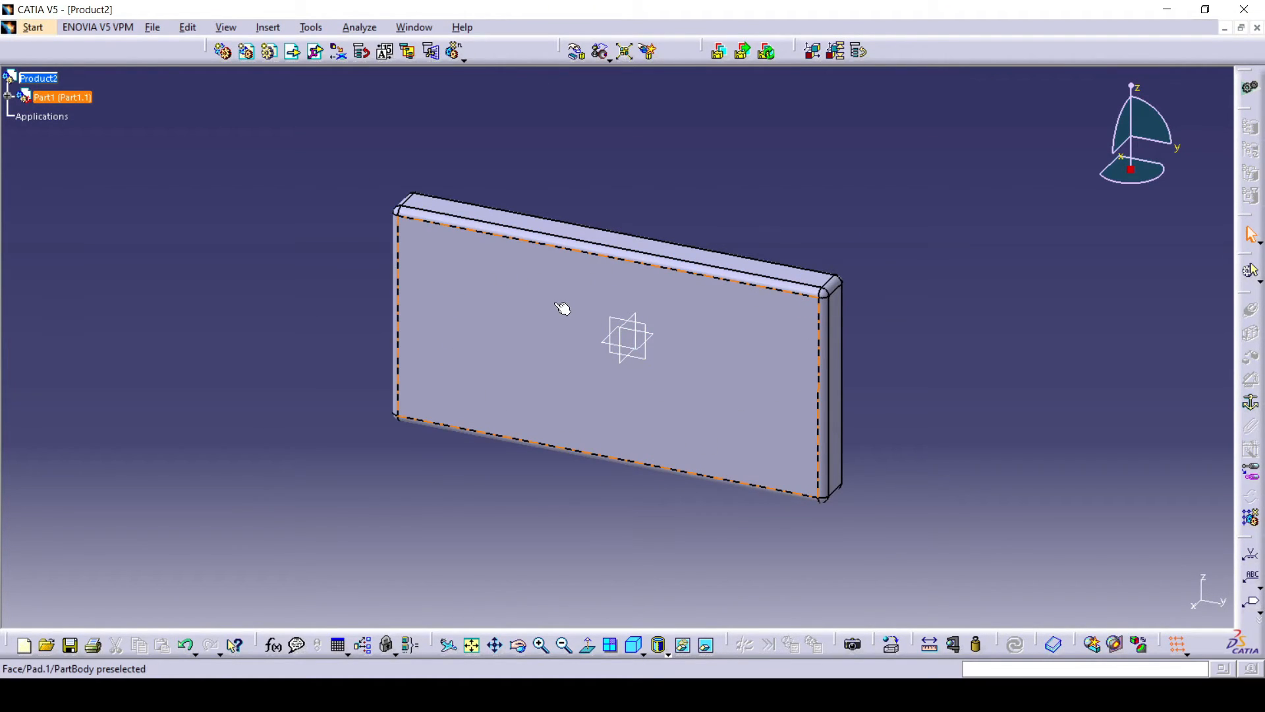
- Undo the insertion of Part1 so Product2 is empty
click(297, 59)
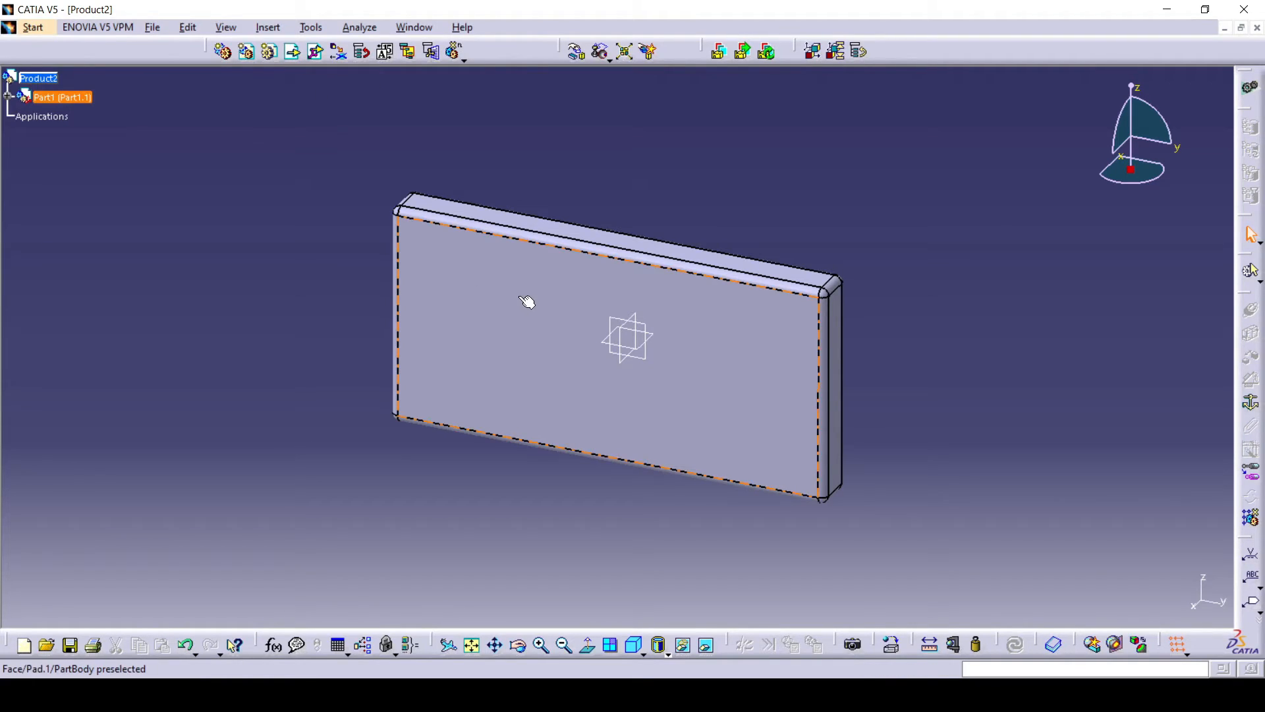
click(630, 260)
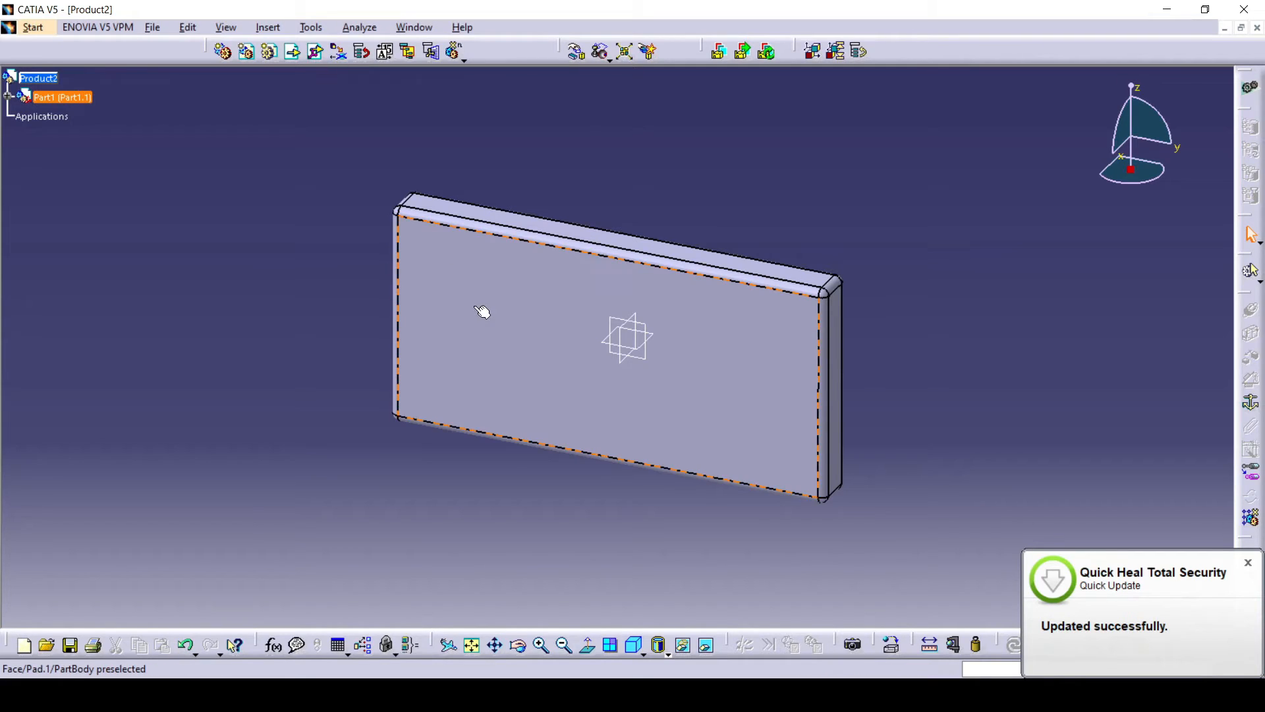
key(ctrl+z)
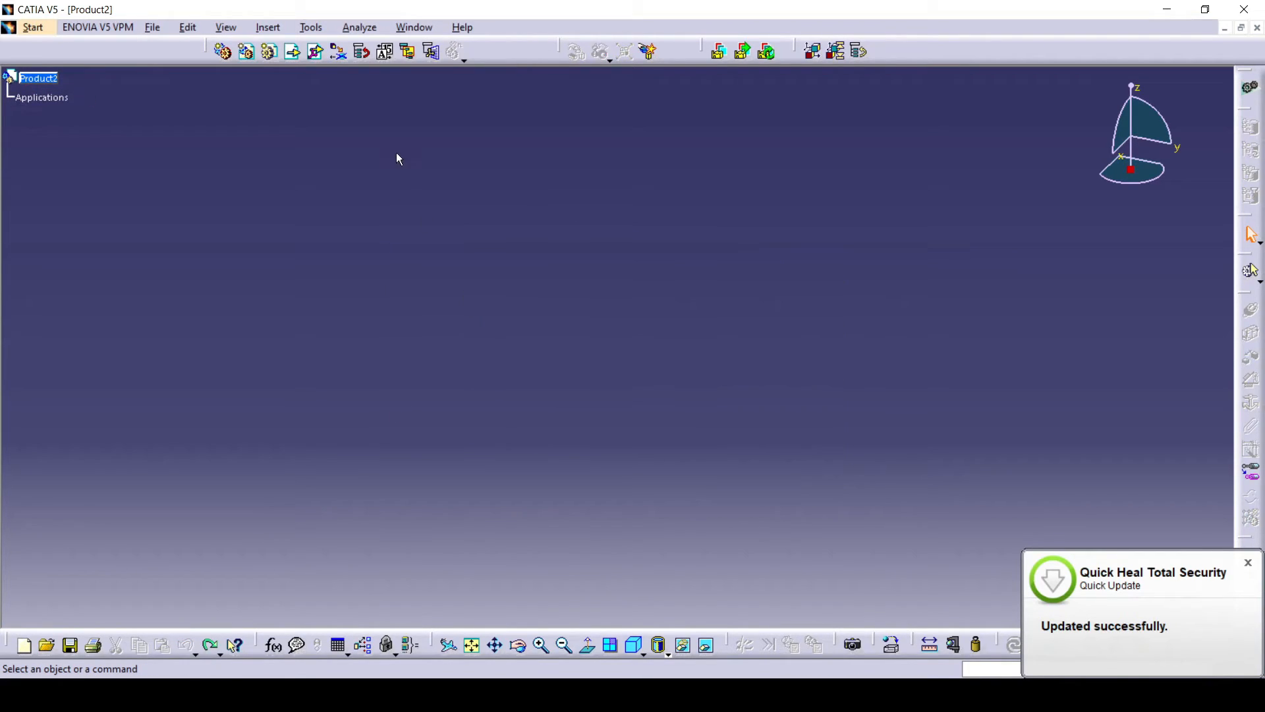
- Insert Part1 from the Door Latch folder into Product2 with Existing Component With Positioning, shifting the plate freely through Smart Move
click(315, 59)
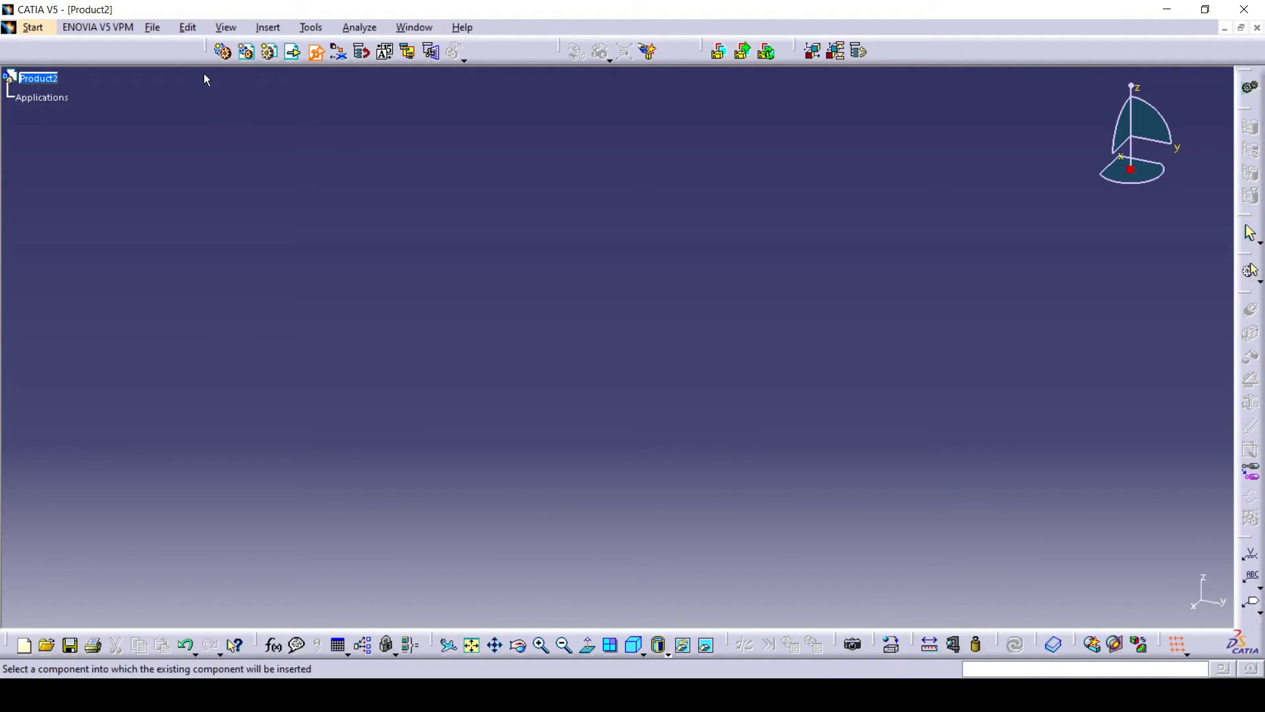
click(31, 78)
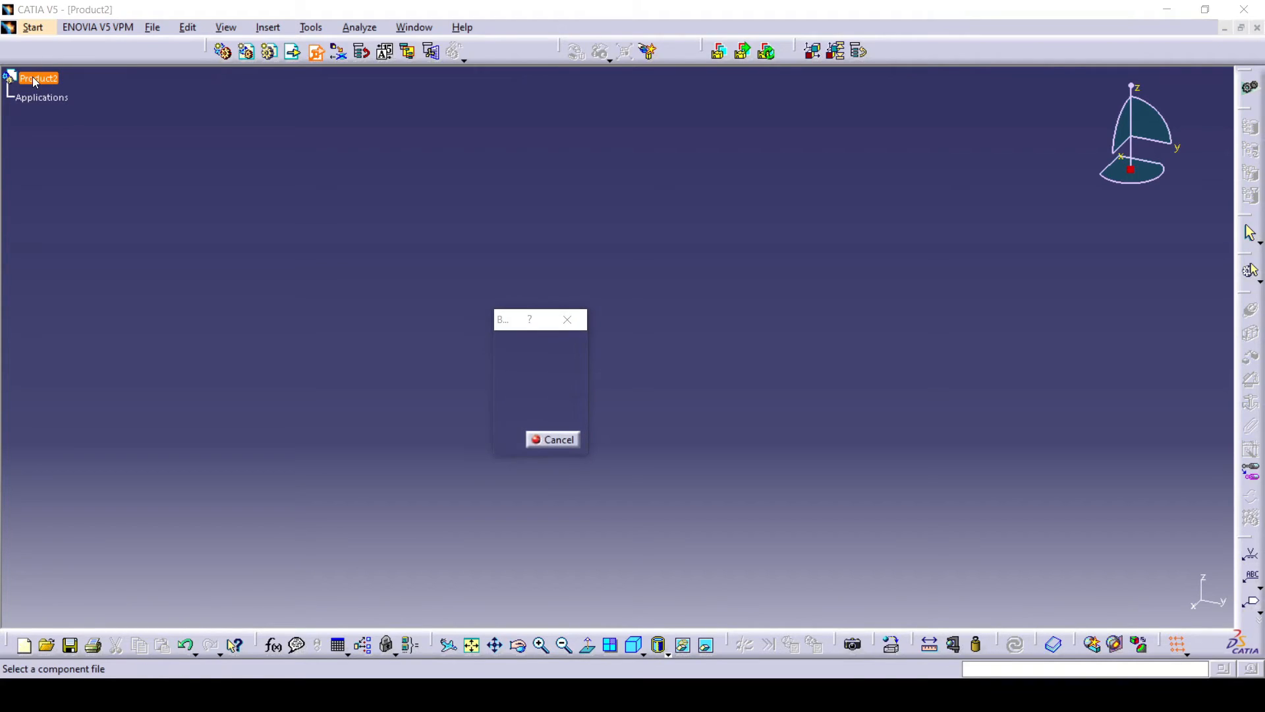
click(467, 294)
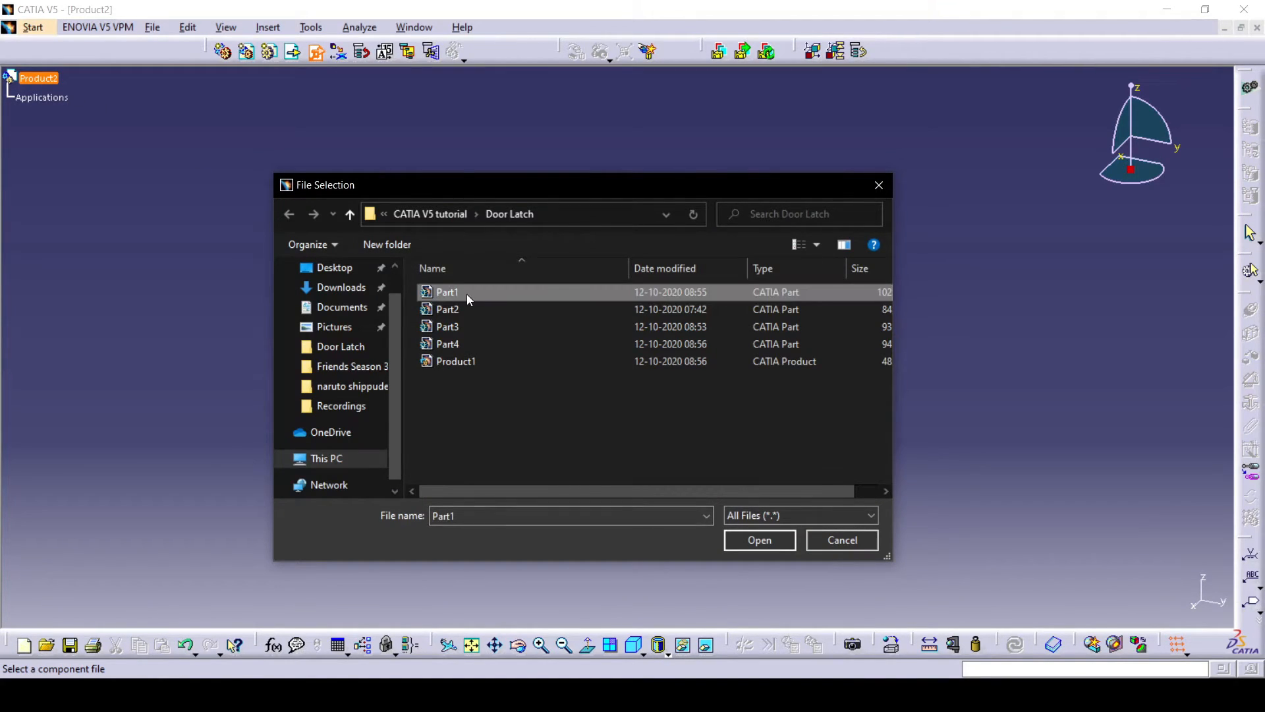
click(742, 543)
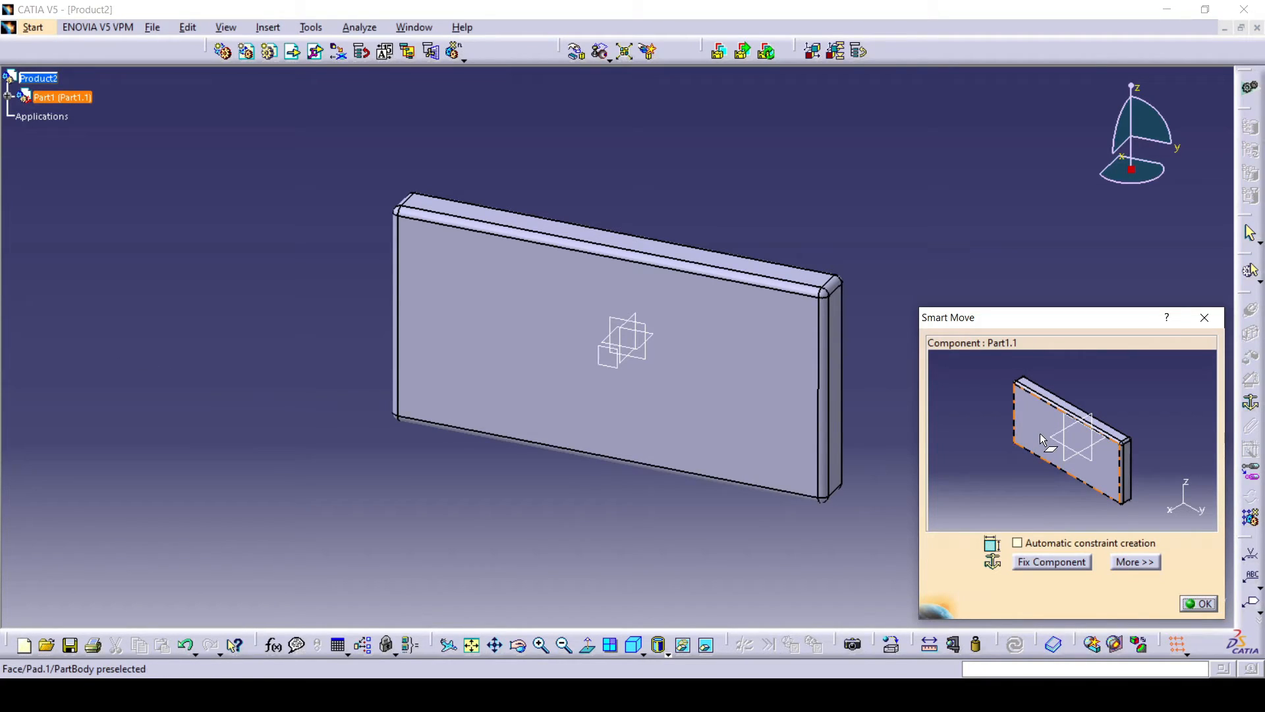
mouse_move(1040, 433)
mouse_down()
mouse_move(997, 421)
mouse_move(1055, 413)
mouse_move(1039, 454)
mouse_move(1029, 435)
mouse_move(1056, 428)
mouse_move(1025, 438)
mouse_move(1025, 415)
mouse_move(1040, 433)
mouse_move(1069, 415)
mouse_move(1082, 433)
mouse_move(1054, 438)
mouse_move(1027, 420)
mouse_up()
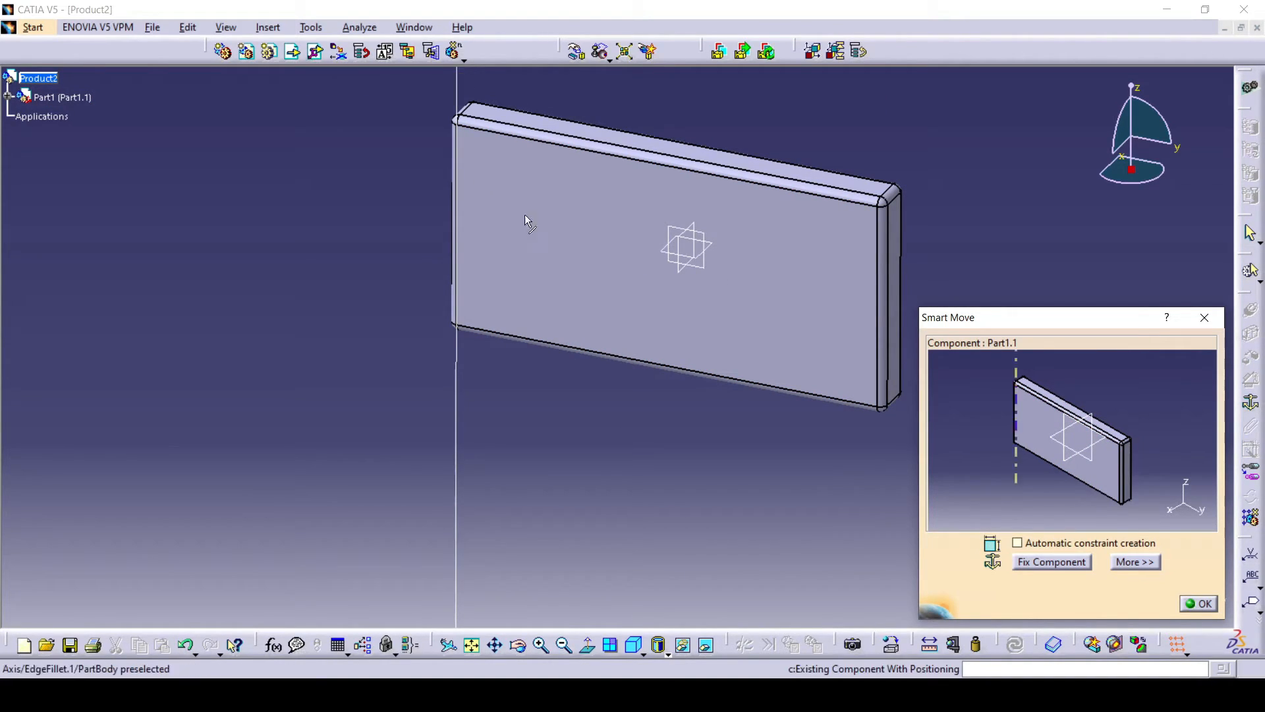
drag(1037, 425, 1021, 445)
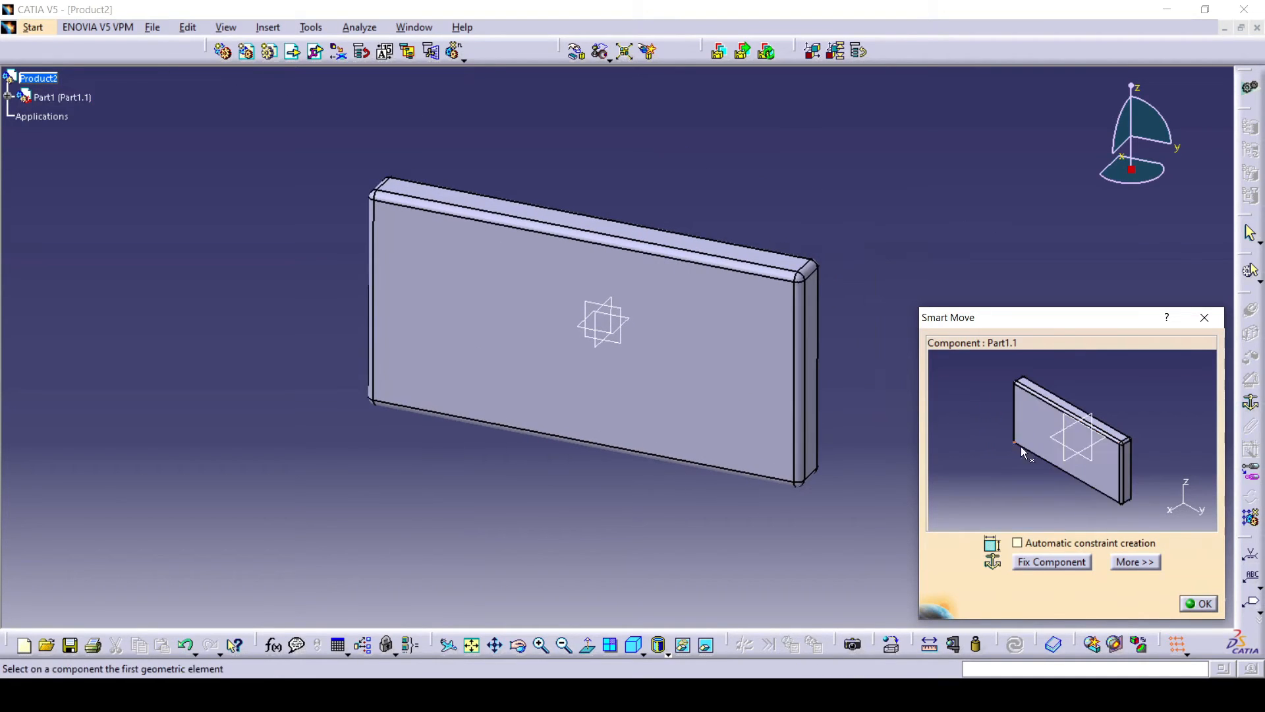
click(1196, 603)
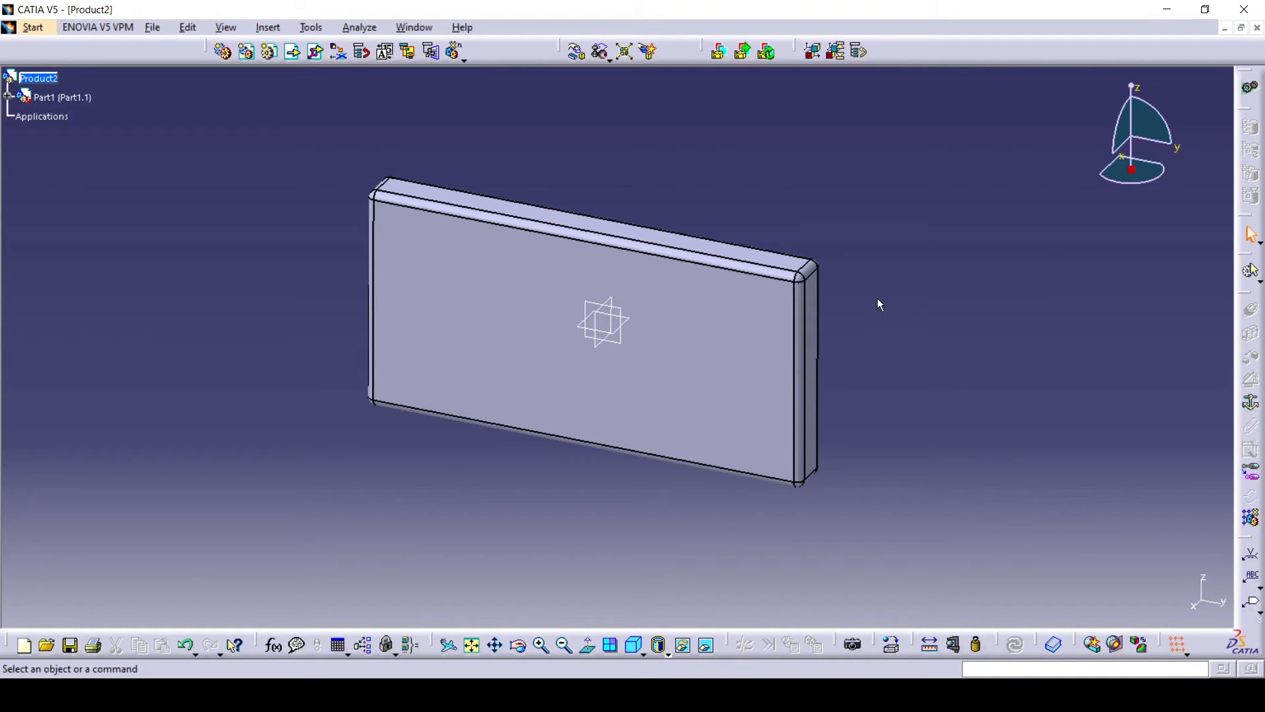
- Insert Part2 from the Door Latch folder into Product2 with positioning, using Smart Move to place the bracket near one end of the plate
click(315, 53)
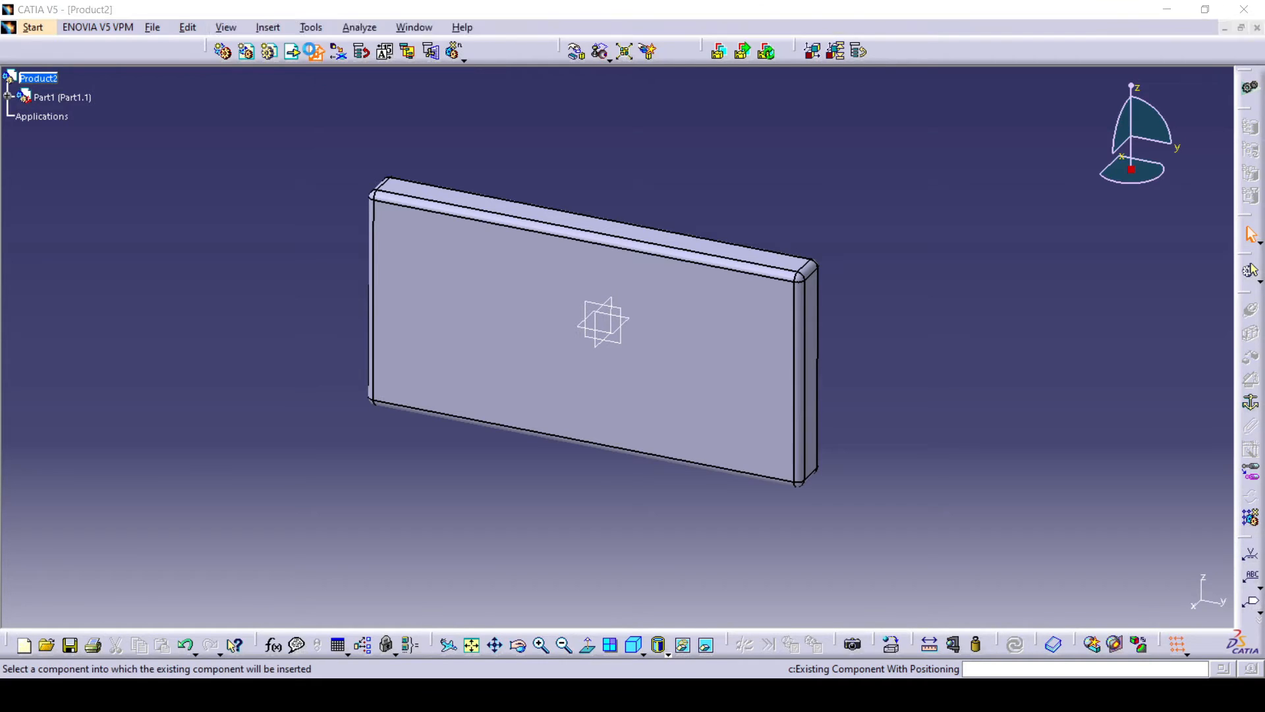
click(53, 84)
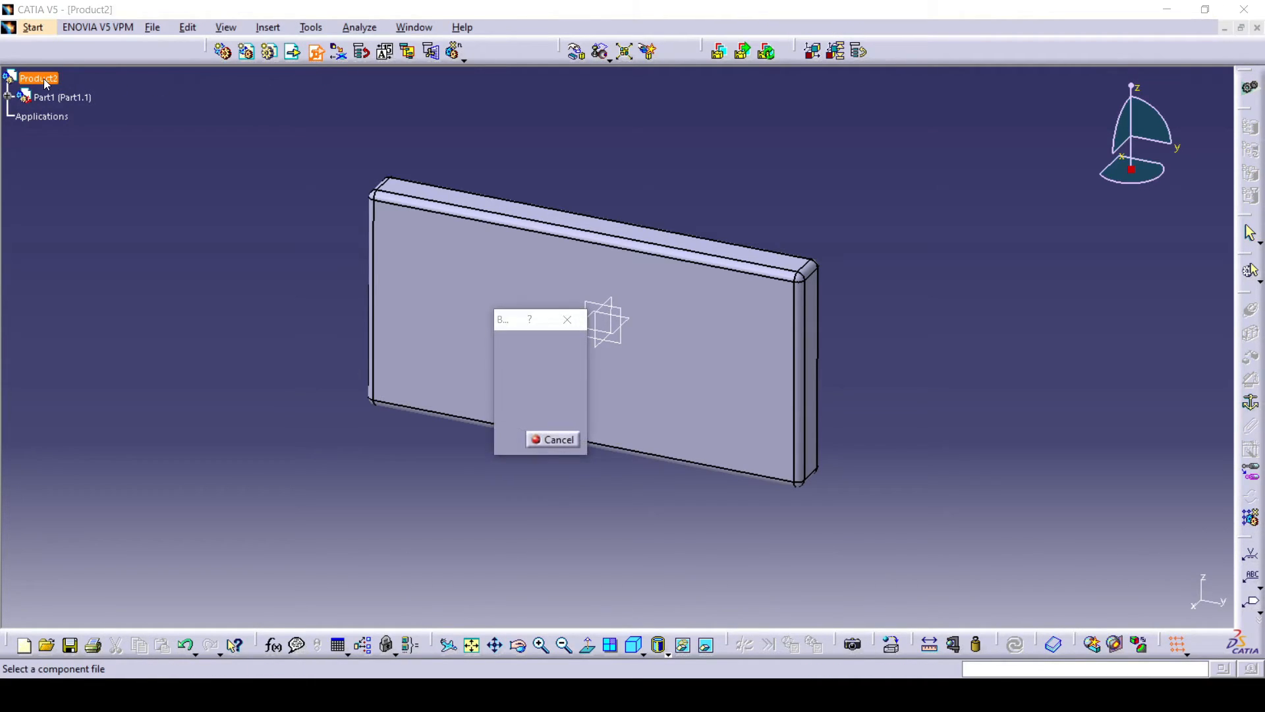
click(460, 312)
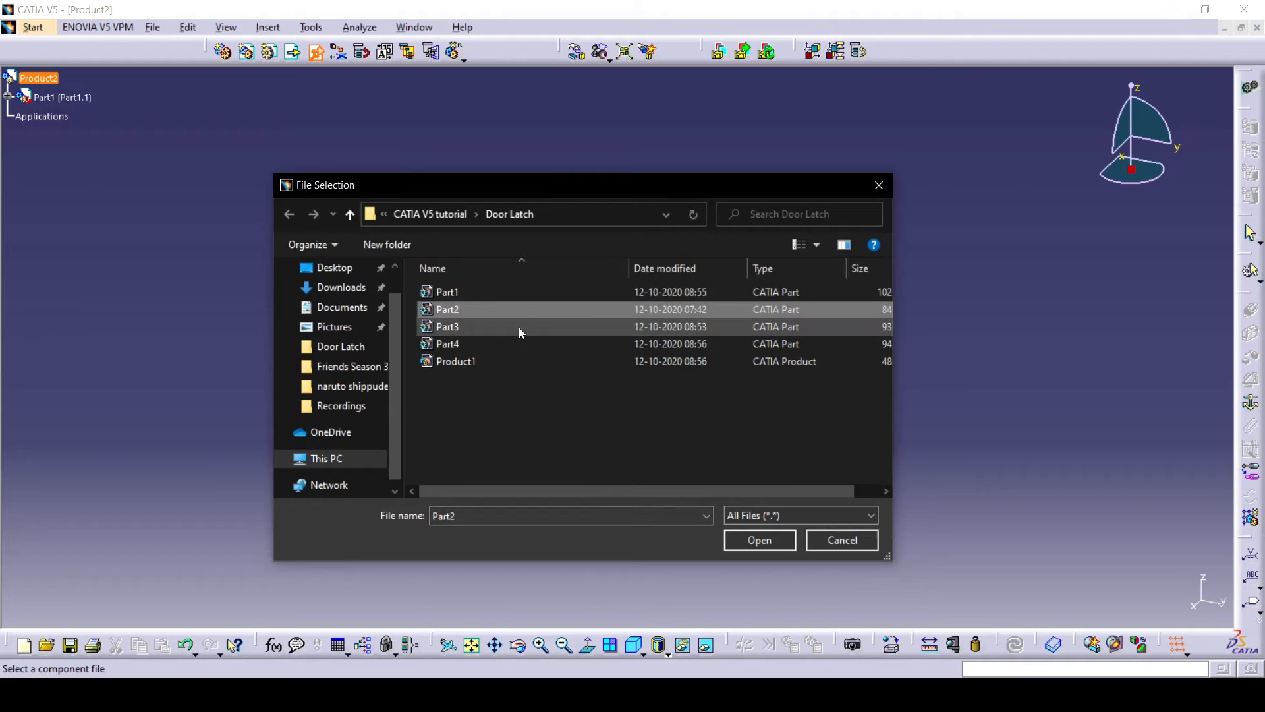
click(758, 540)
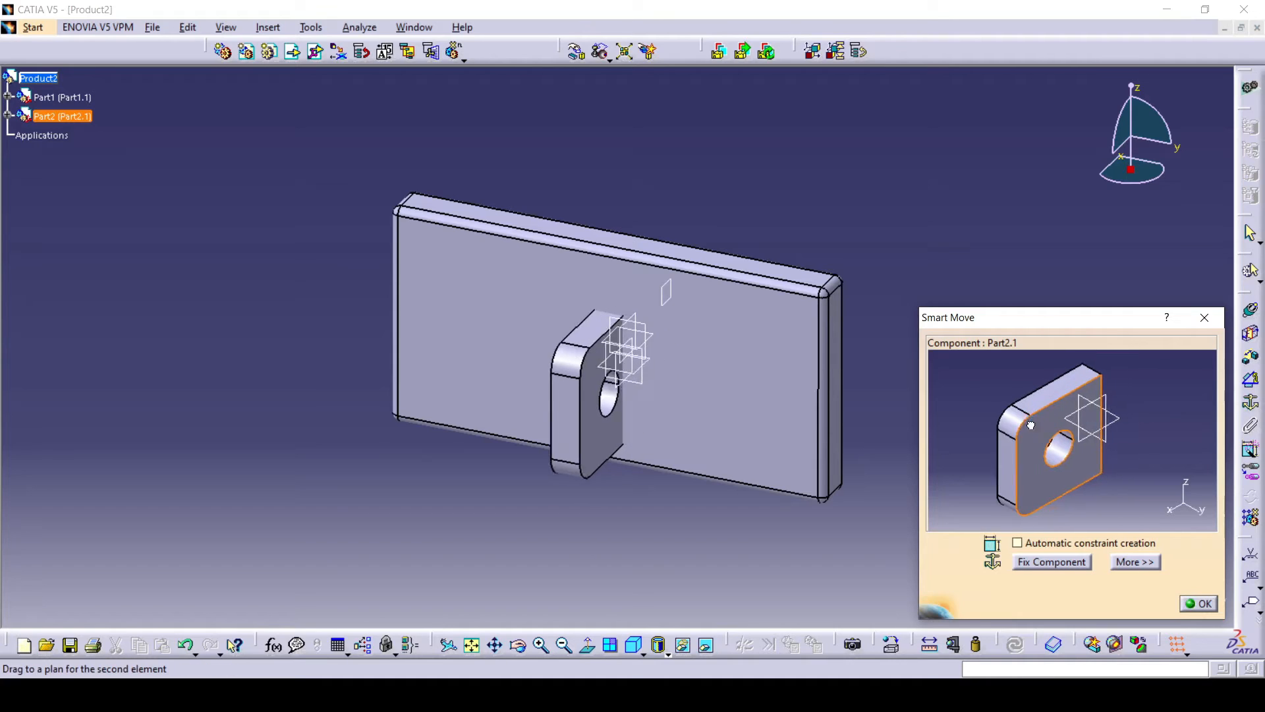
drag(1091, 413, 1048, 425)
drag(1045, 476, 1061, 454)
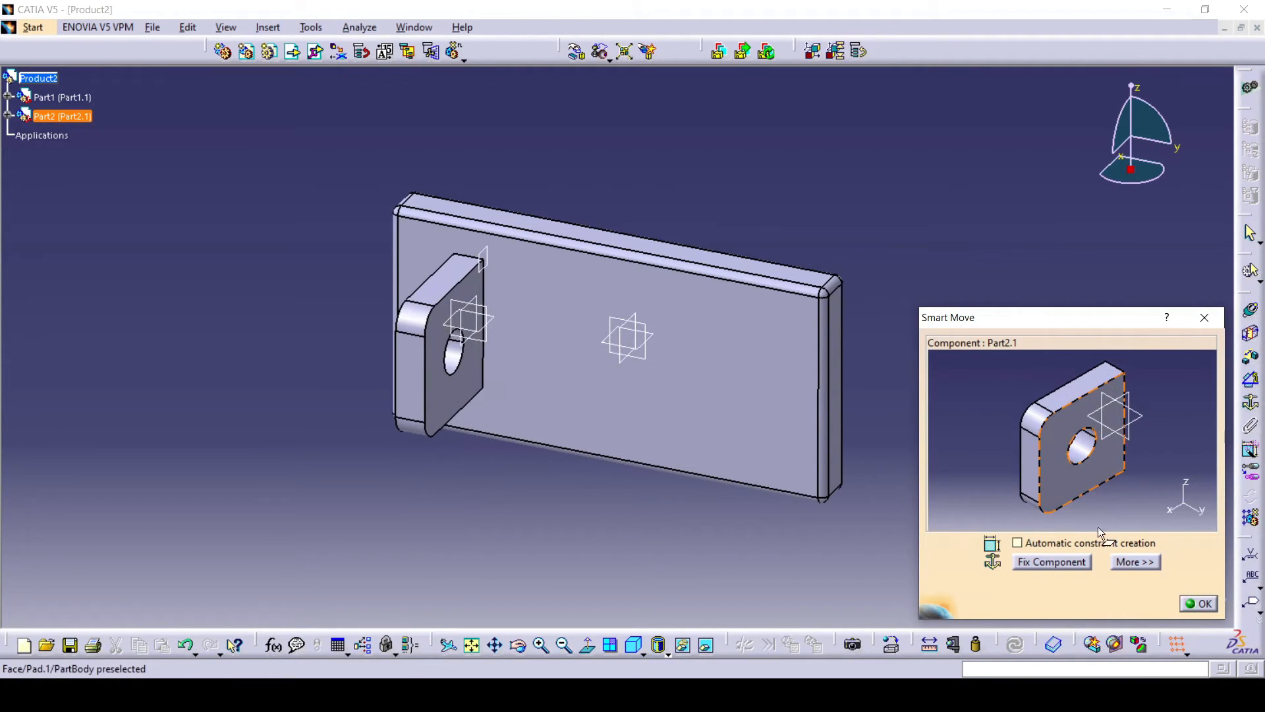
click(1201, 604)
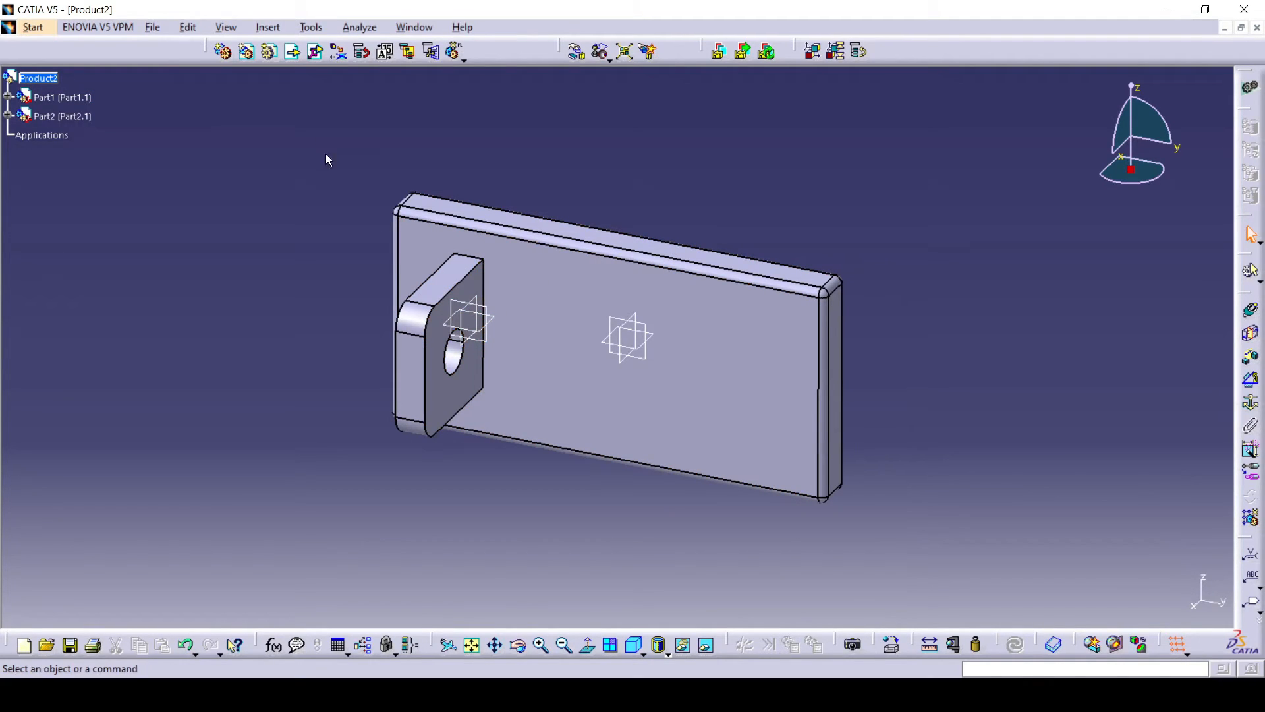
- Insert a second instance of Part2 into Product2 with positioning, using Smart Move to place it below the first bracket
click(317, 52)
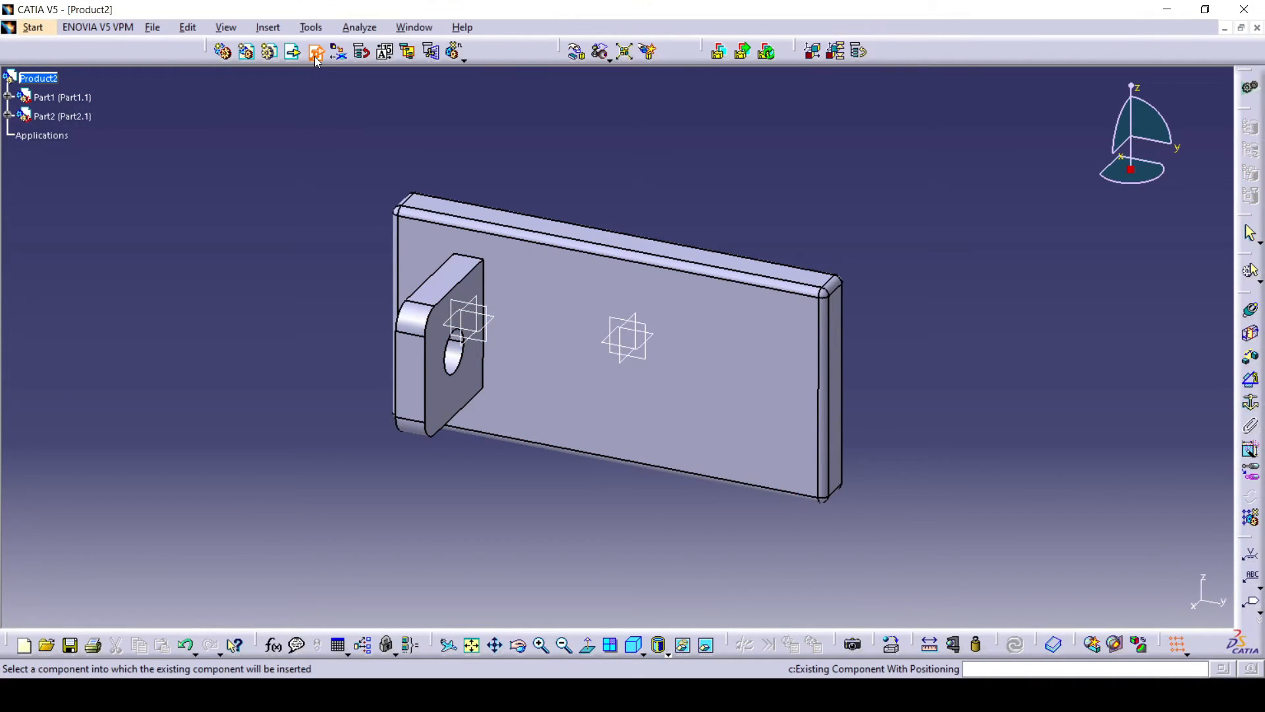
click(48, 87)
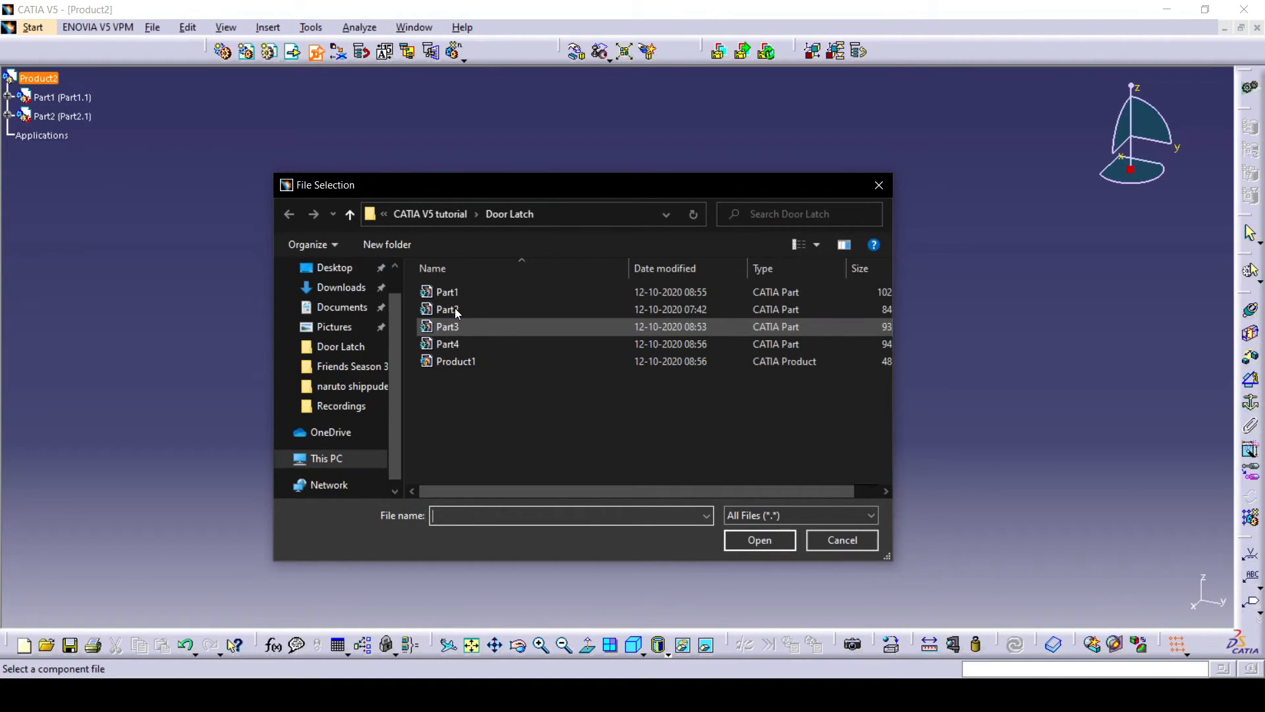
click(457, 311)
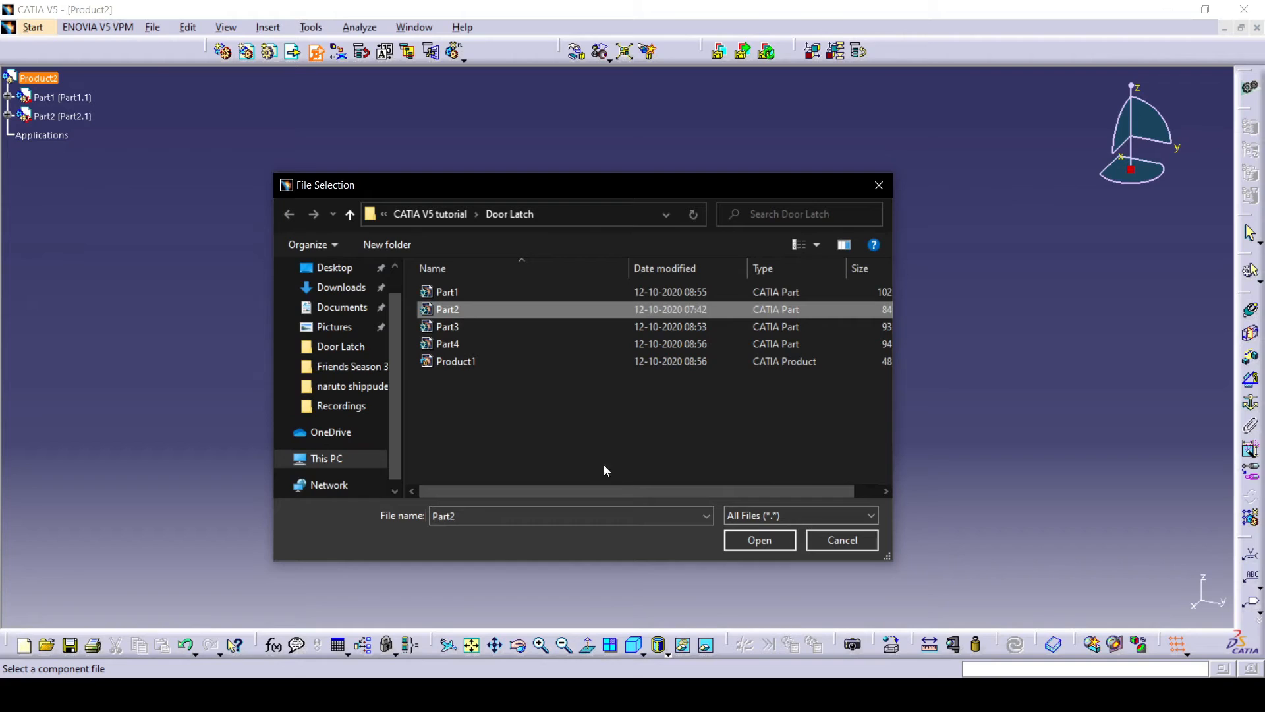
click(759, 540)
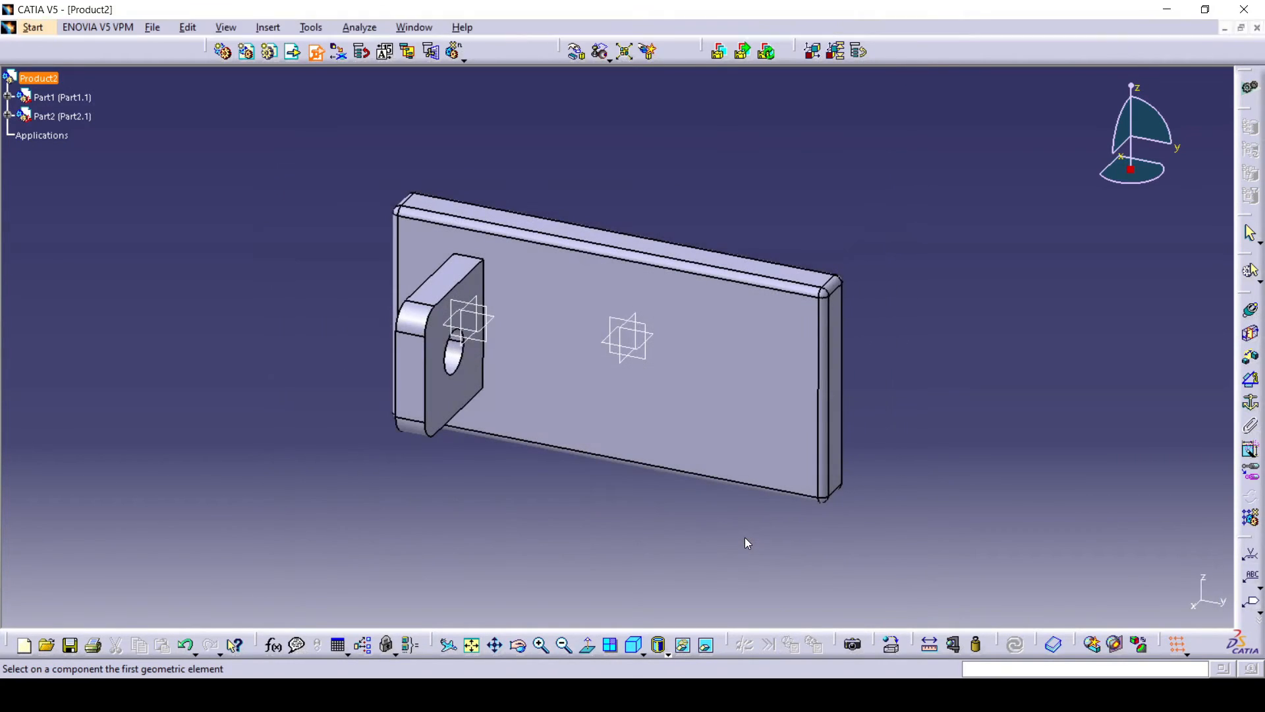
drag(1073, 423, 1094, 474)
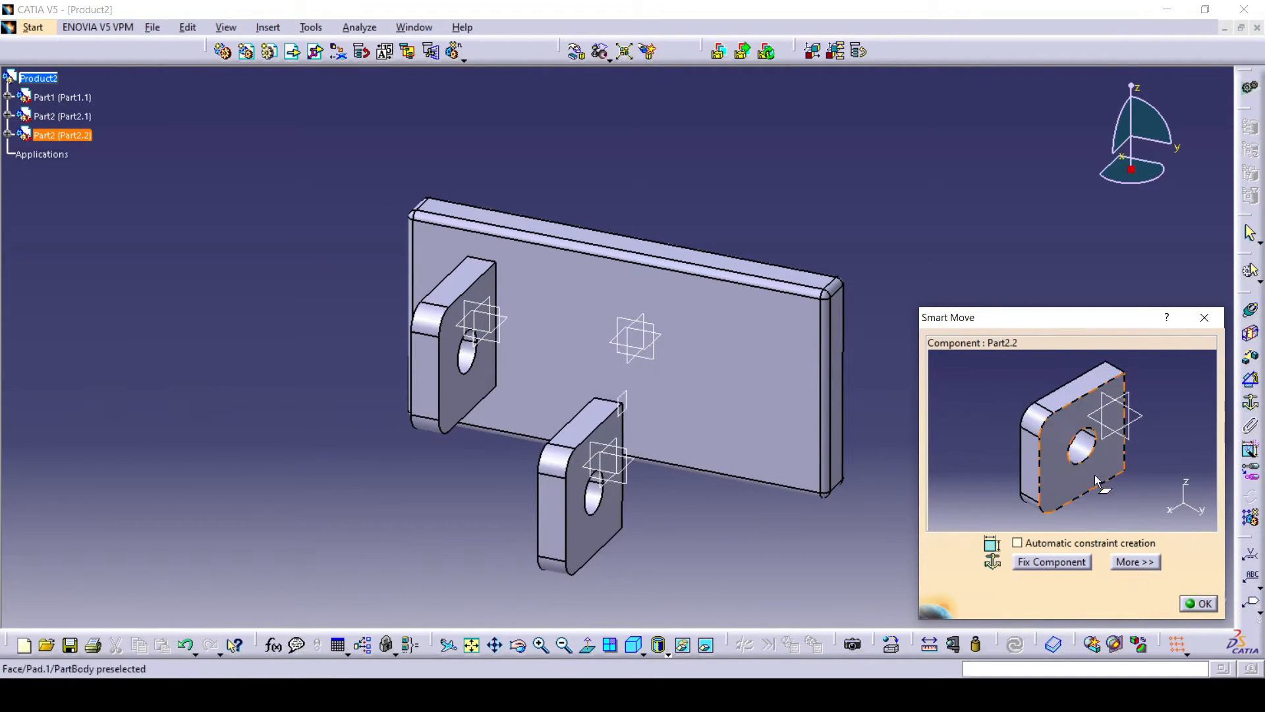
click(1195, 602)
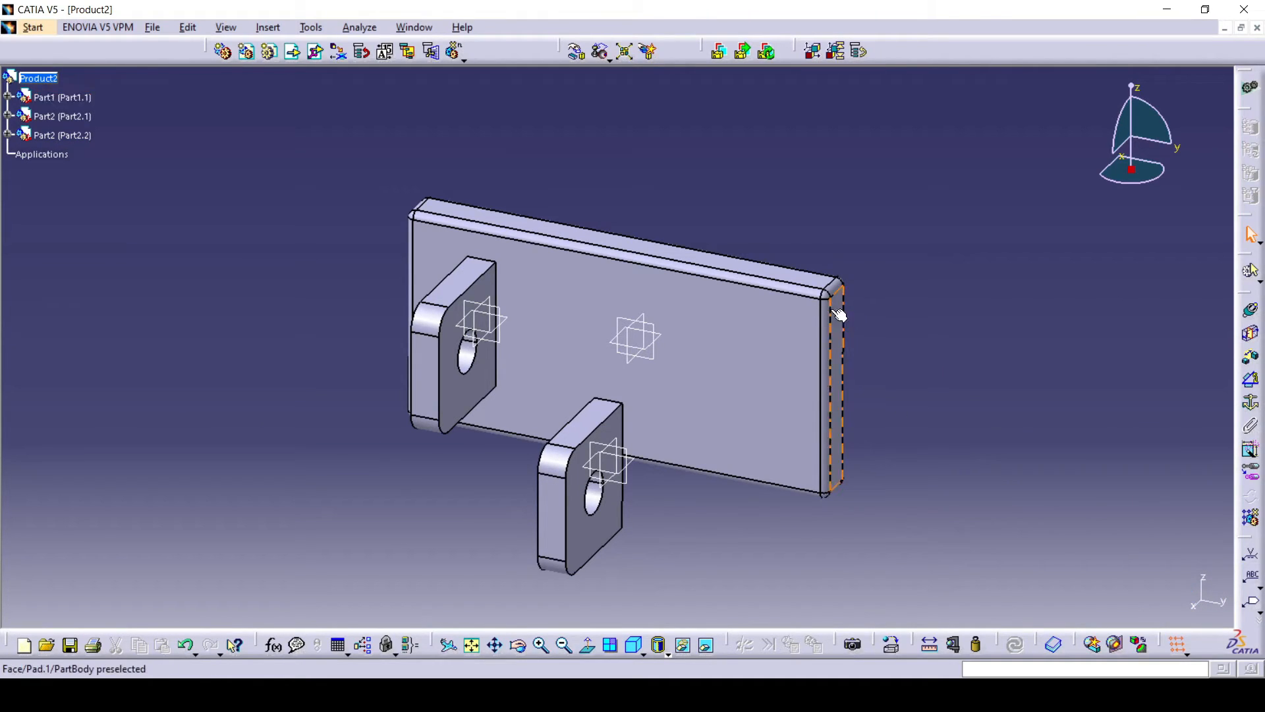
- Try the Manipulation command on the second Part2 bracket, translating it along the principal axes and along its upper edge as a custom axis
middle_drag(861, 386, 803, 389)
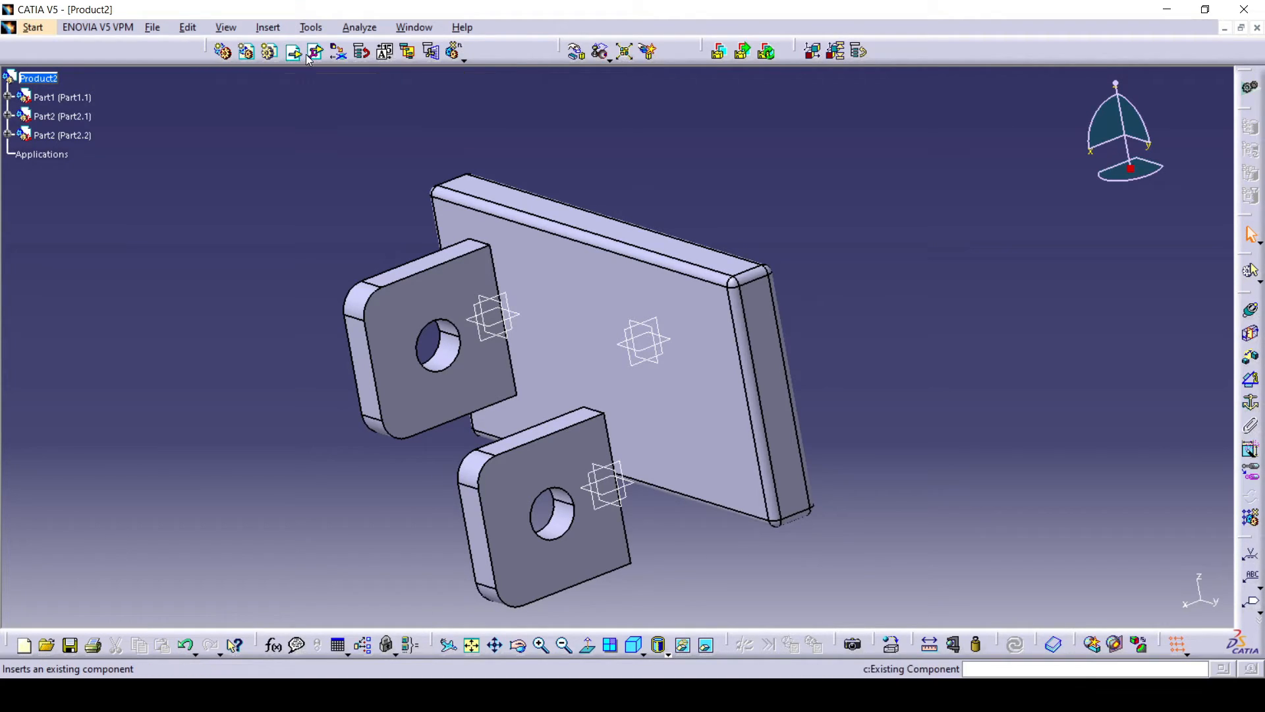
click(584, 60)
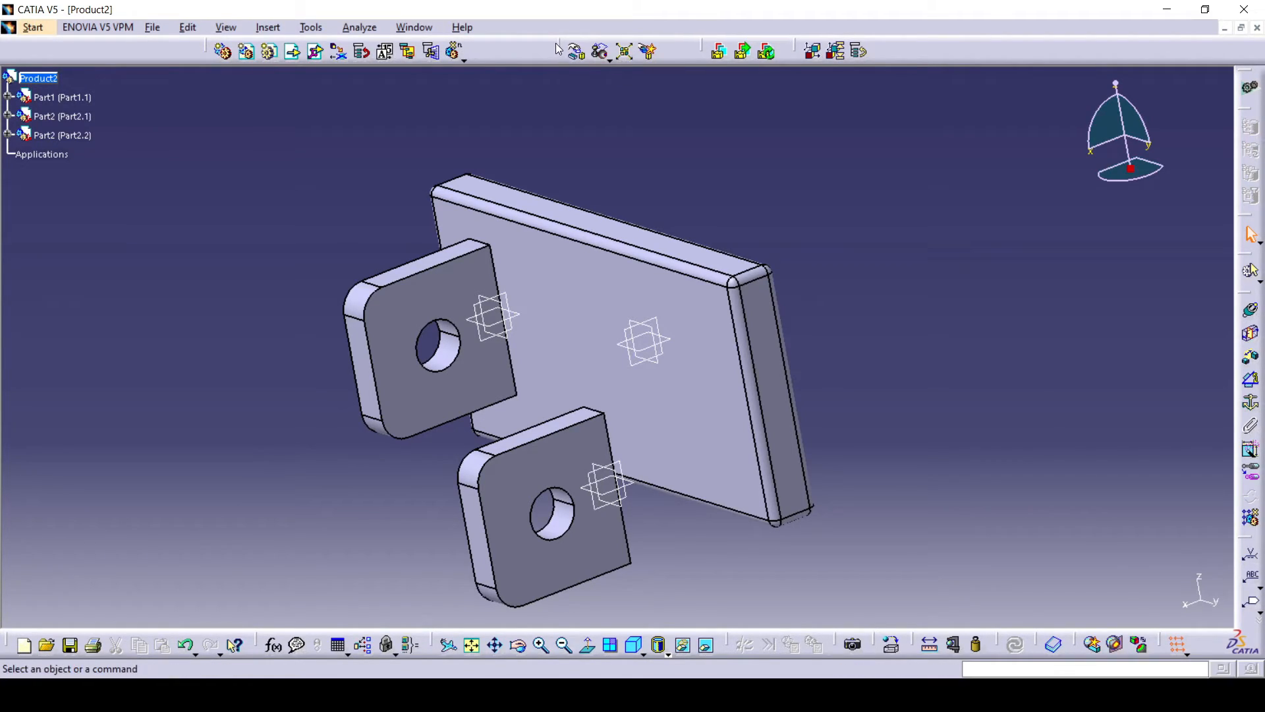
drag(601, 135, 618, 48)
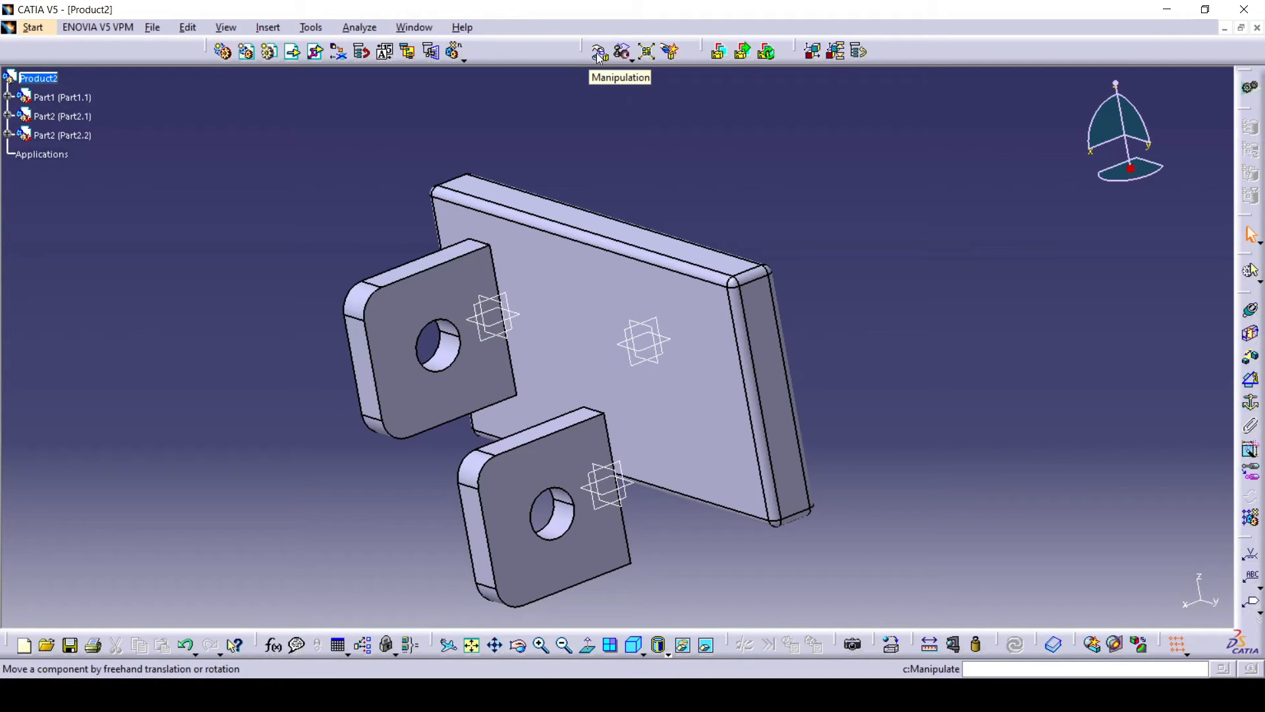
click(599, 58)
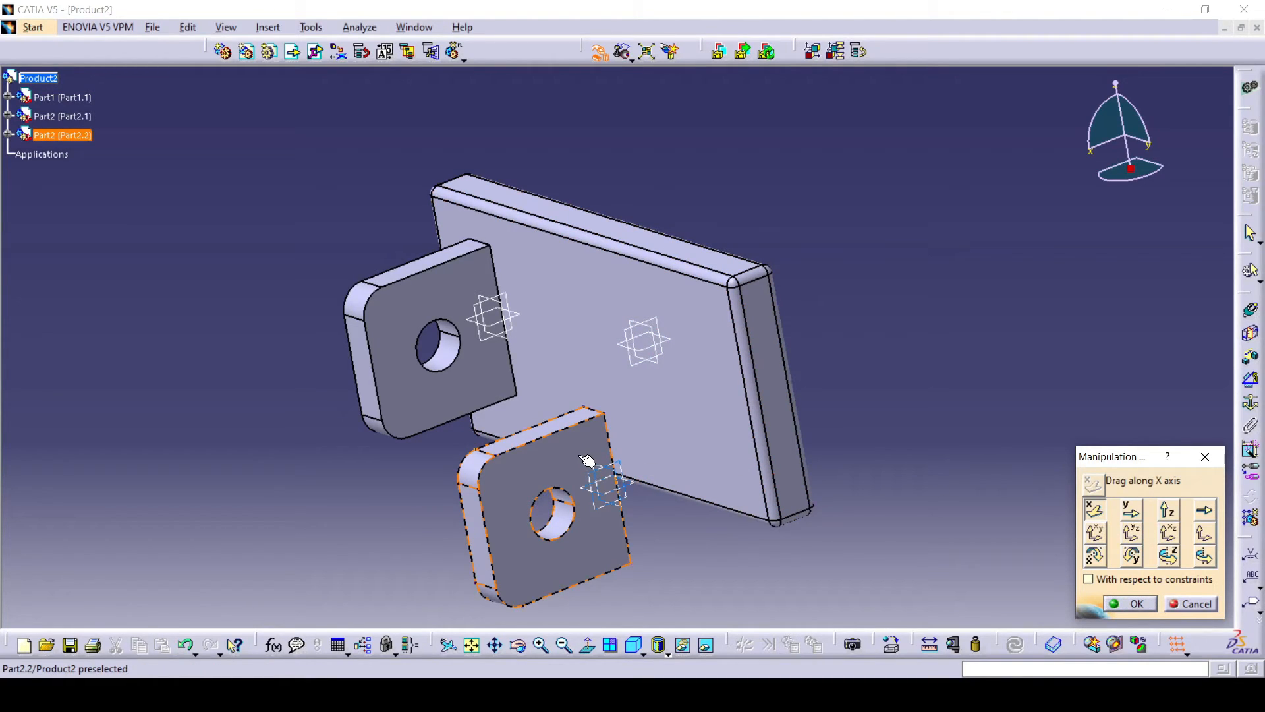
mouse_move(587, 460)
mouse_down()
mouse_move(616, 461)
mouse_move(536, 452)
mouse_move(609, 447)
mouse_move(528, 442)
mouse_move(615, 443)
mouse_move(575, 455)
mouse_up()
click(1131, 511)
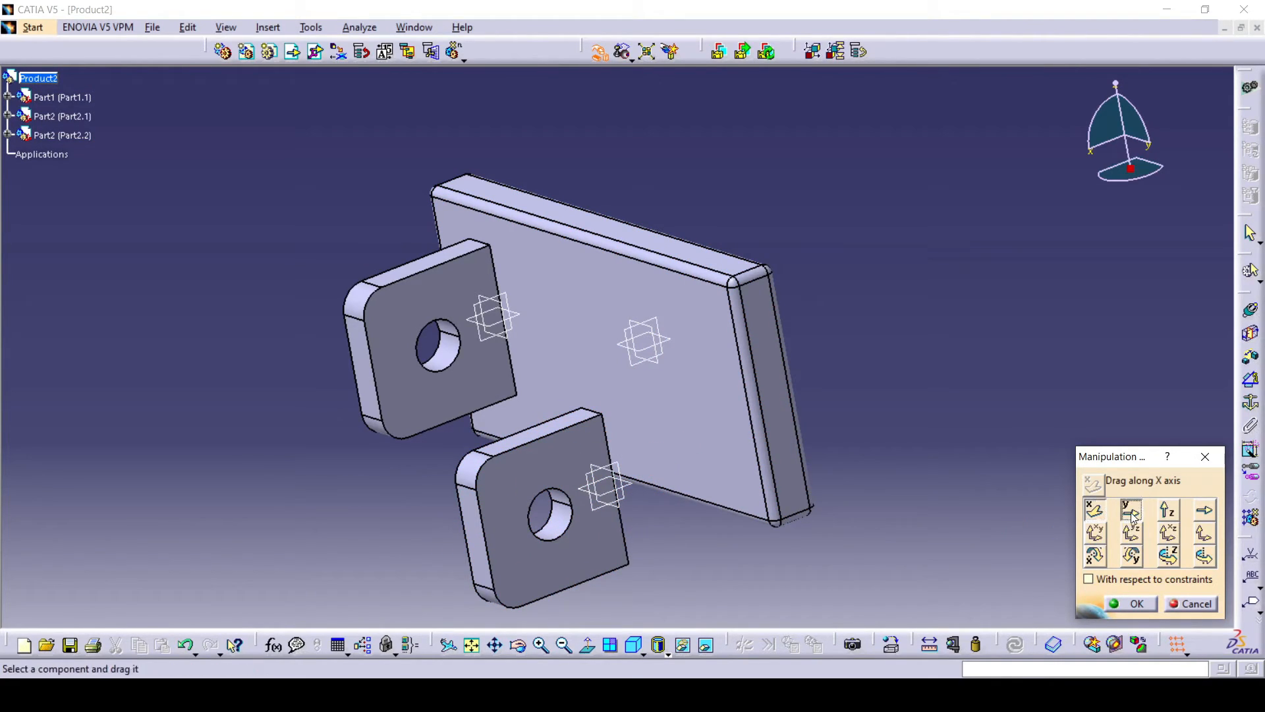
drag(565, 461, 613, 385)
click(1169, 511)
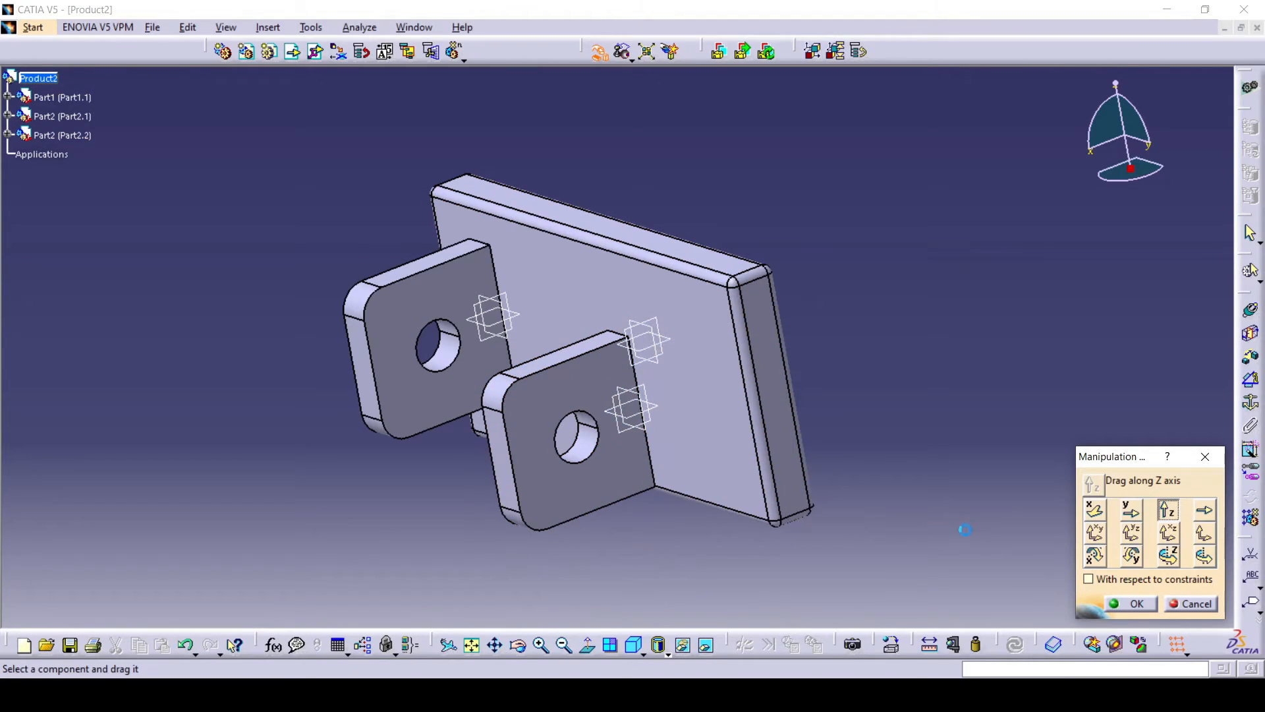
click(1206, 510)
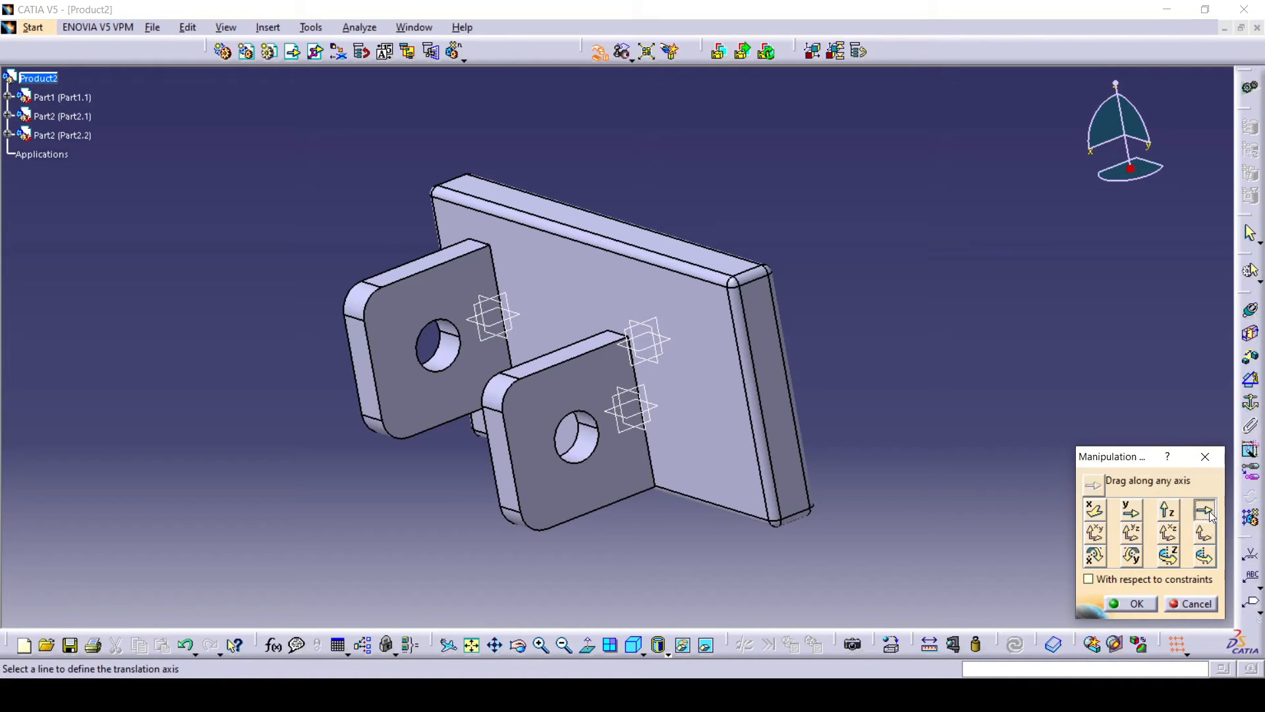
click(563, 363)
mouse_move(571, 392)
mouse_down()
mouse_move(494, 418)
mouse_move(572, 369)
mouse_move(535, 378)
mouse_move(585, 369)
mouse_move(587, 381)
mouse_up()
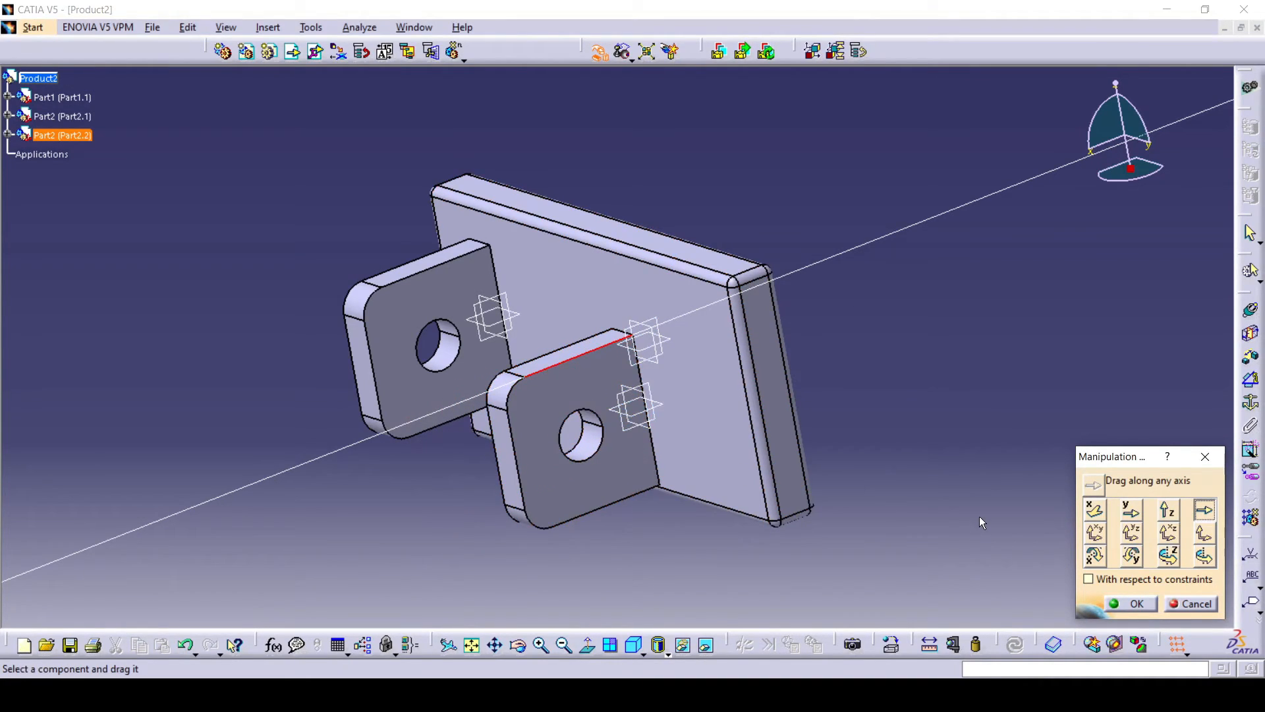
- Try moving the second Part2 bracket along the XY plane and along a selected plane with Manipulation
click(1093, 533)
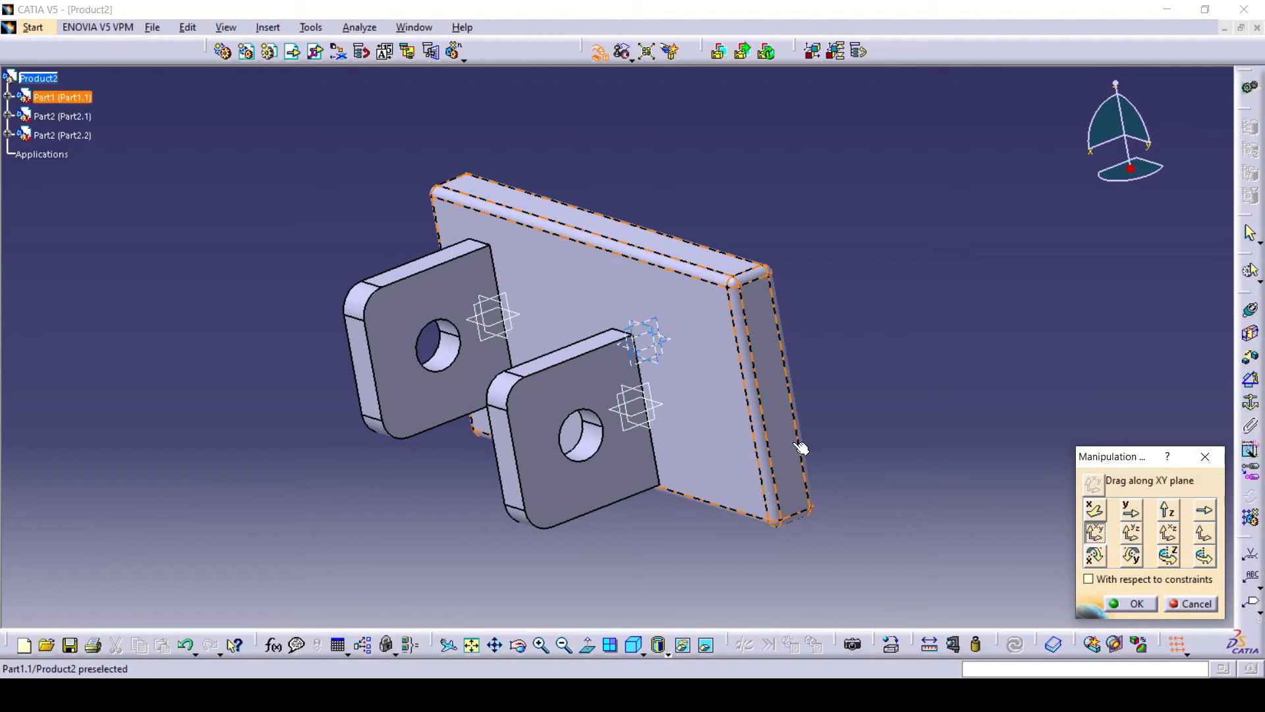
mouse_move(584, 394)
mouse_down()
mouse_move(581, 375)
mouse_move(582, 415)
mouse_up()
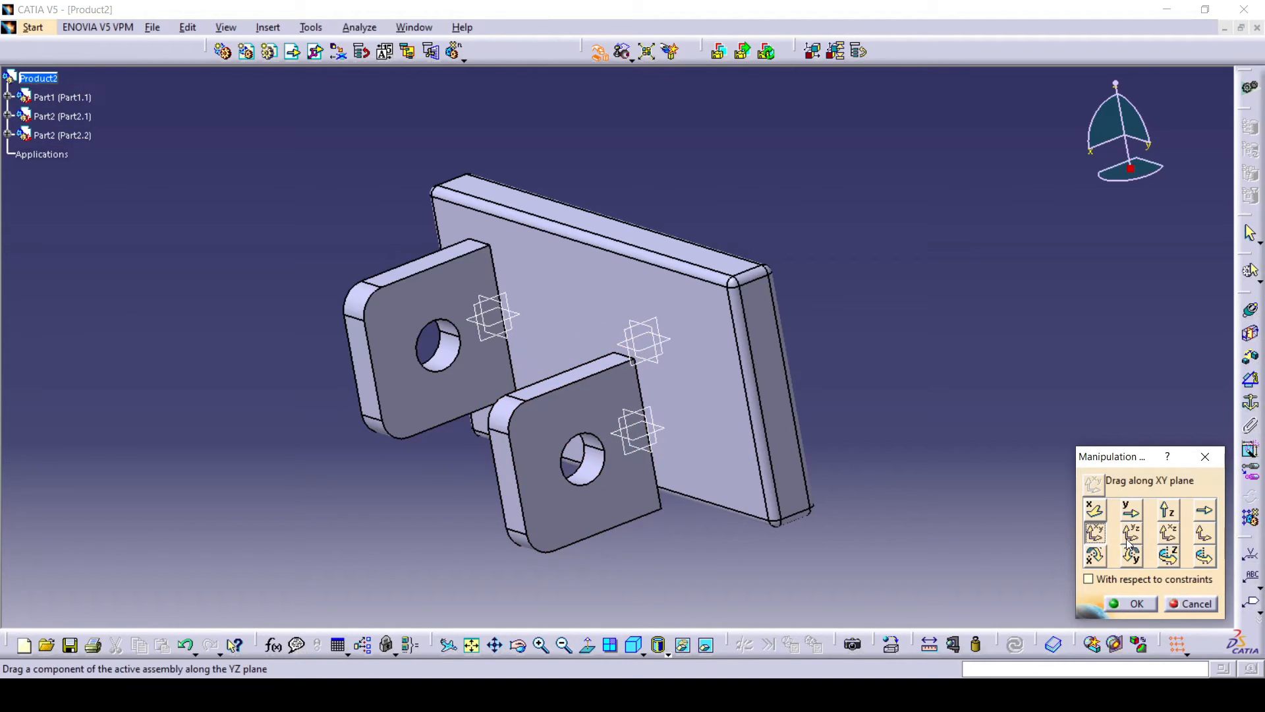
click(1199, 531)
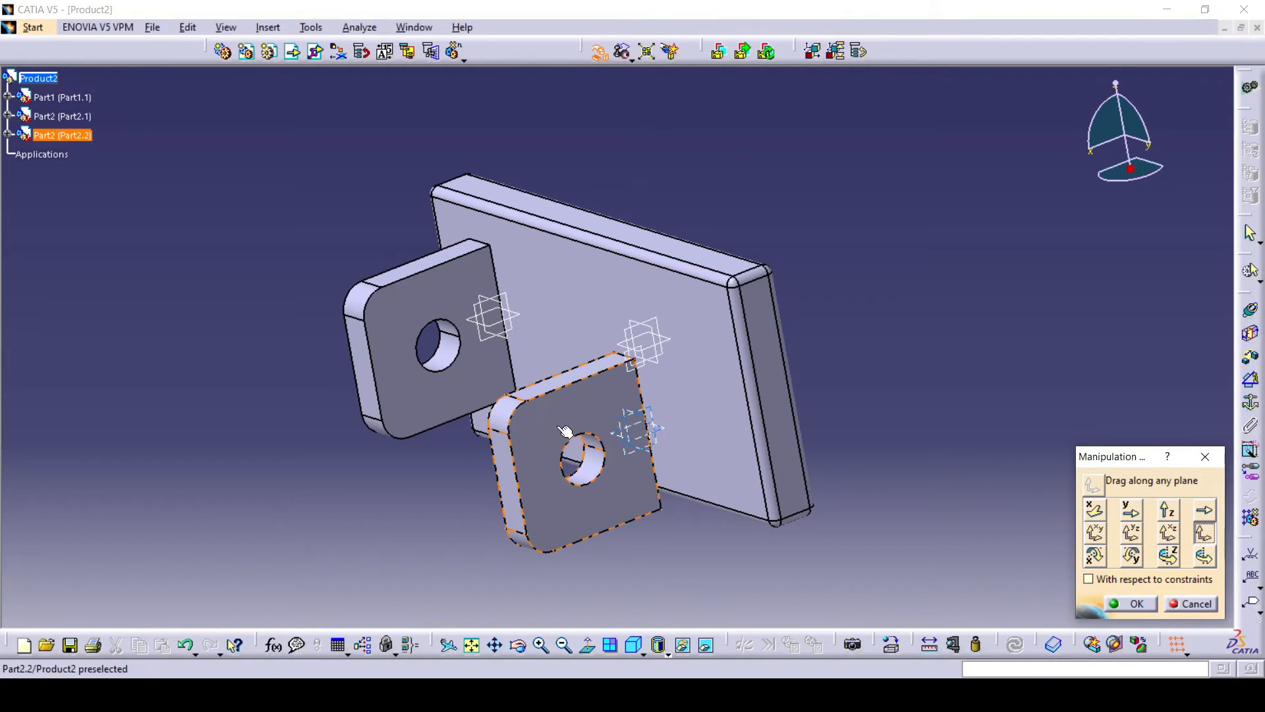
mouse_move(552, 428)
mouse_down()
mouse_move(553, 404)
mouse_move(550, 418)
mouse_up()
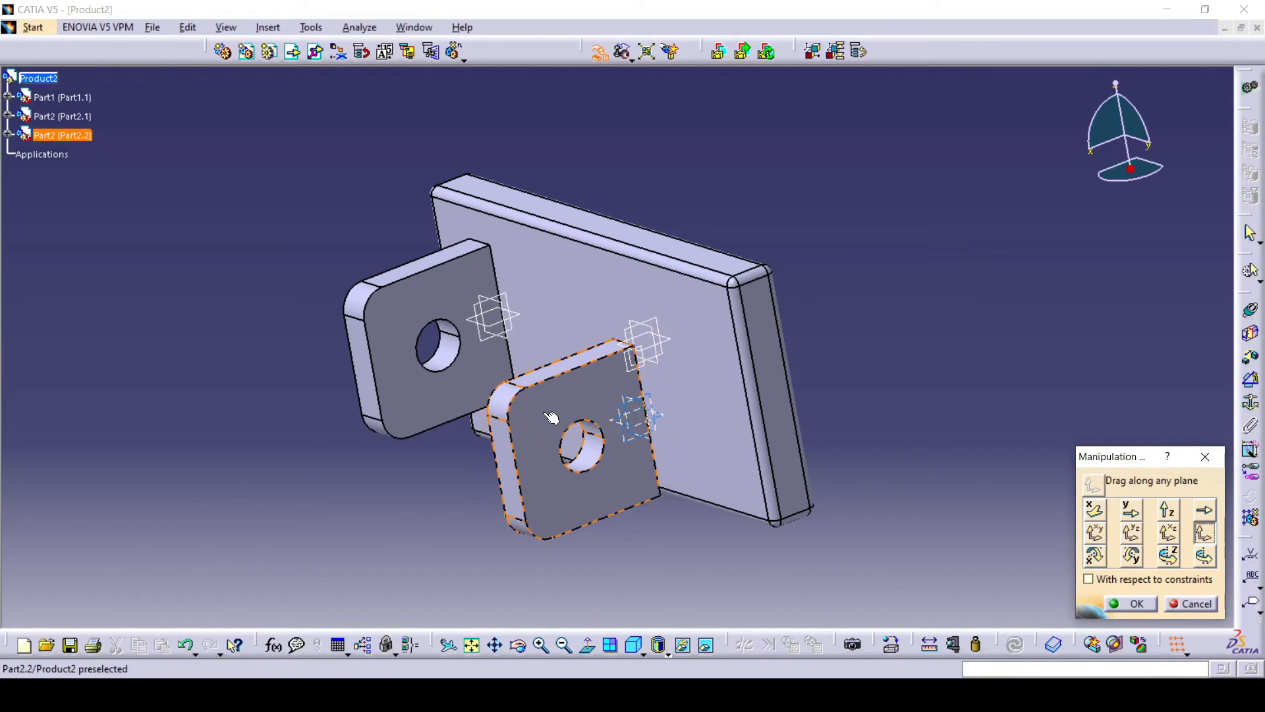
- Try rotating the second Part2 bracket about the X axis and about its upper edge, and cancel the whole manipulation
click(1095, 558)
mouse_move(580, 435)
mouse_down()
mouse_move(579, 370)
mouse_move(590, 432)
mouse_move(589, 400)
mouse_move(579, 443)
mouse_move(597, 447)
mouse_move(567, 342)
mouse_move(560, 437)
mouse_move(583, 412)
mouse_move(574, 398)
mouse_move(587, 442)
mouse_up()
click(1128, 556)
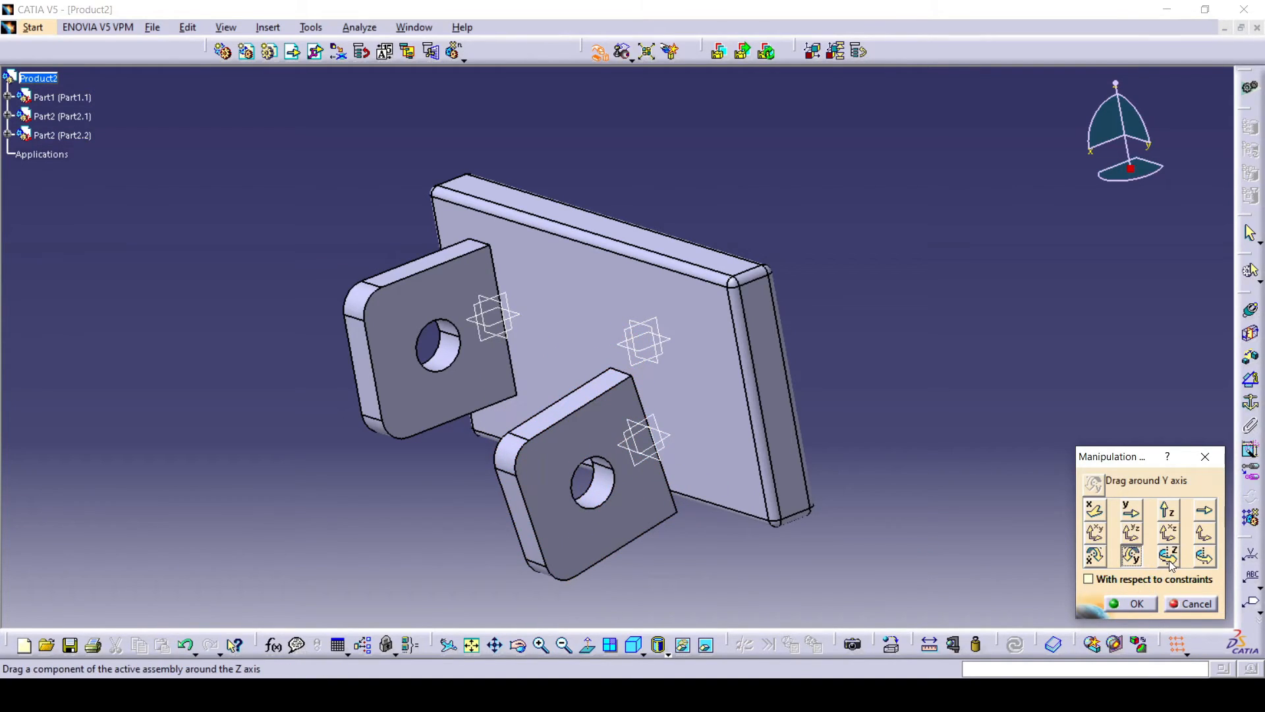
click(1205, 558)
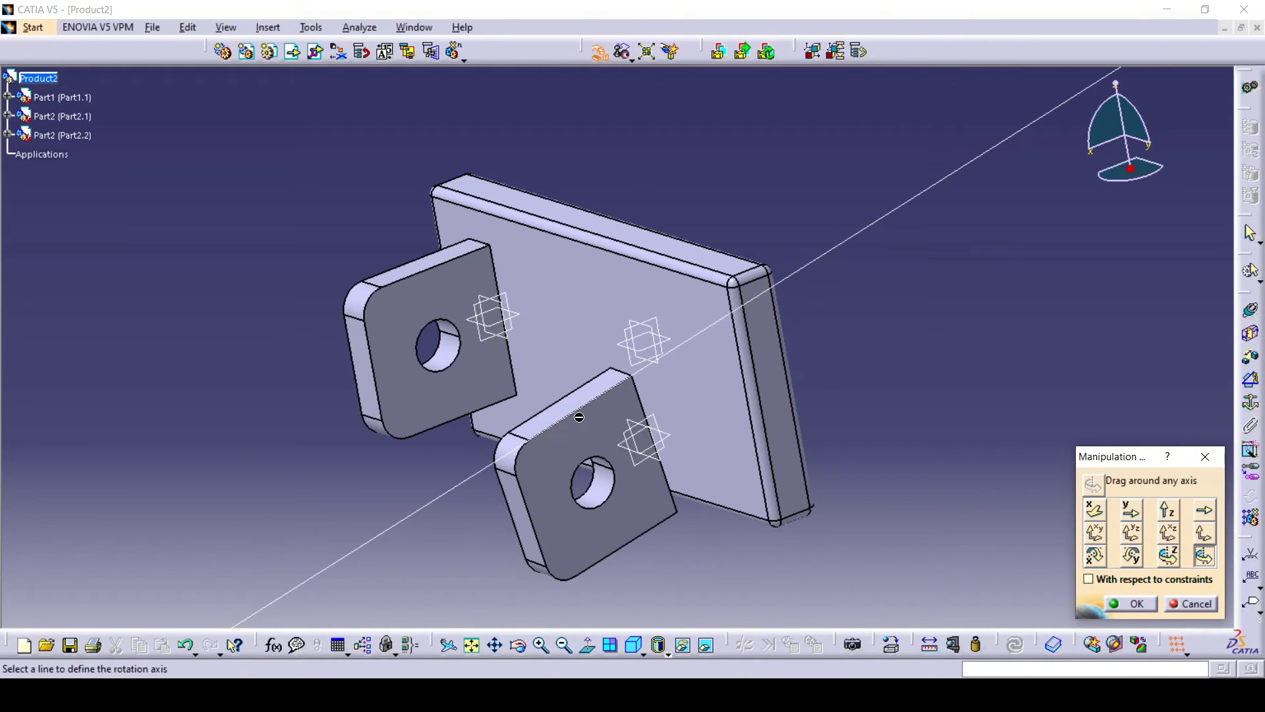
mouse_move(549, 510)
mouse_down()
mouse_move(556, 551)
mouse_move(495, 497)
mouse_move(587, 545)
mouse_move(525, 500)
mouse_move(539, 495)
mouse_up()
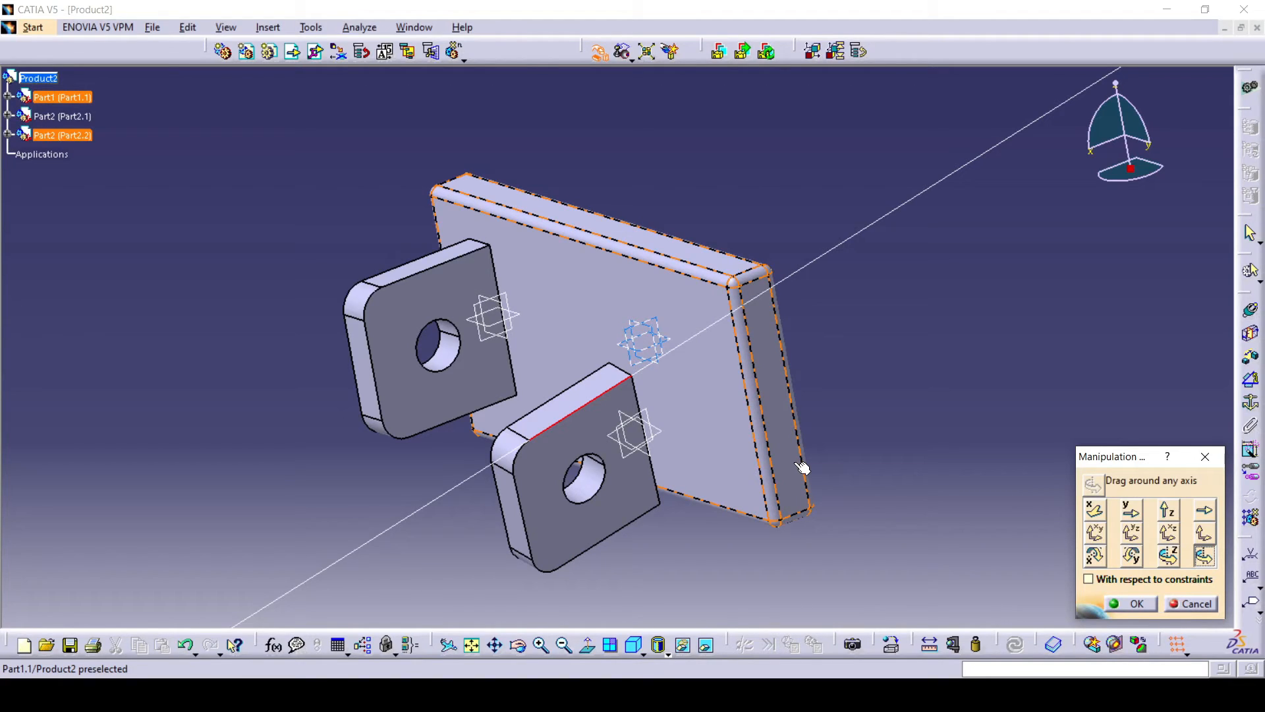
click(1190, 603)
middle_drag(727, 410, 810, 417)
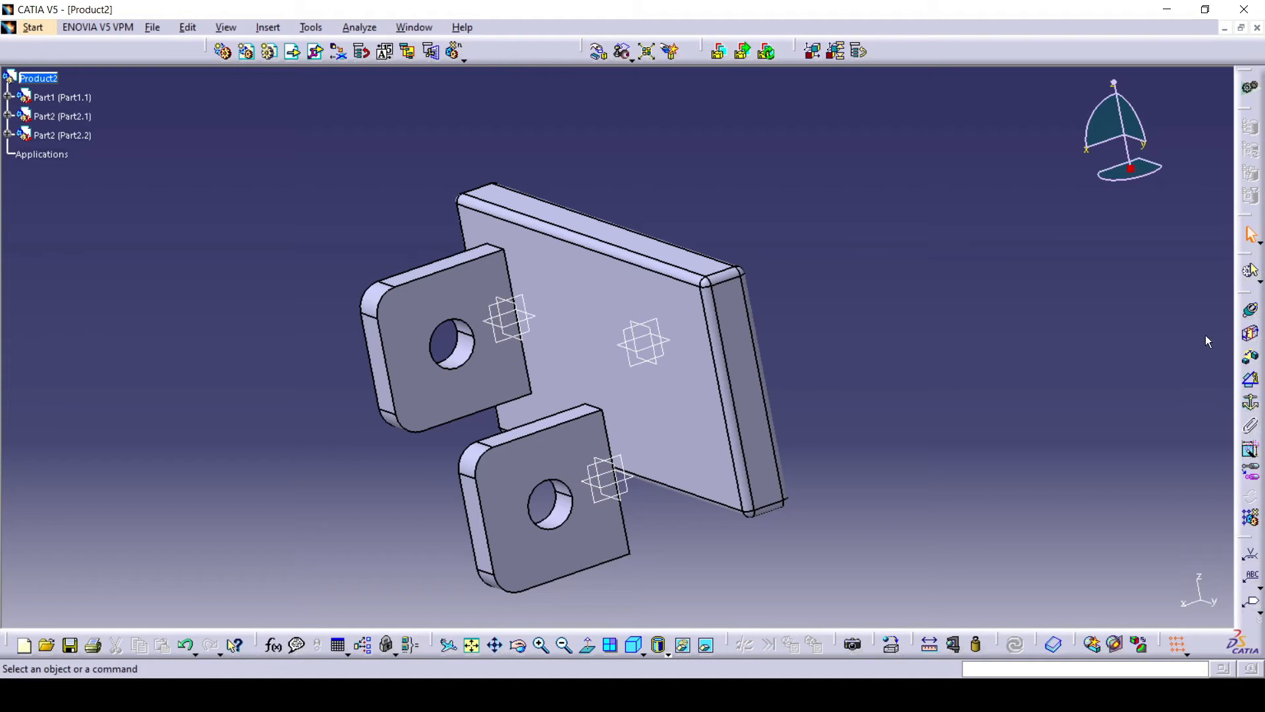
- Add a contact constraint between the second Part2 bracket's flat end face and the plate's front face, and update the assembly
click(1251, 336)
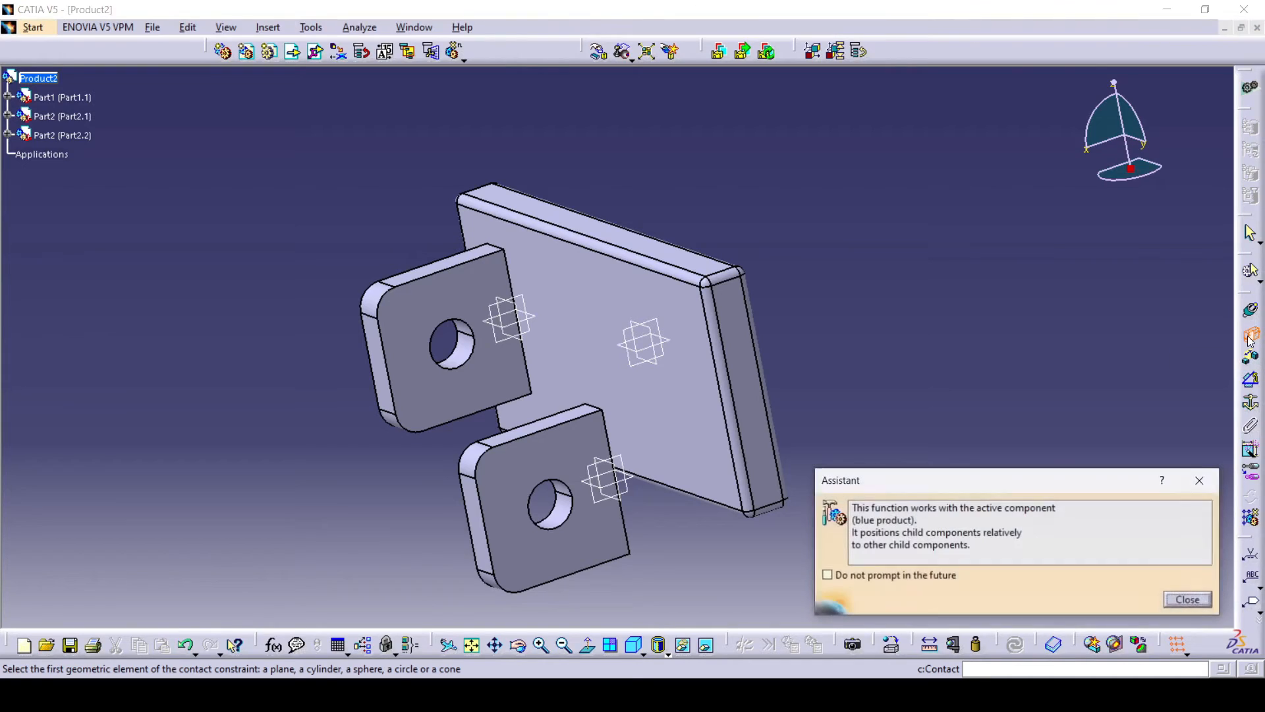
click(1176, 599)
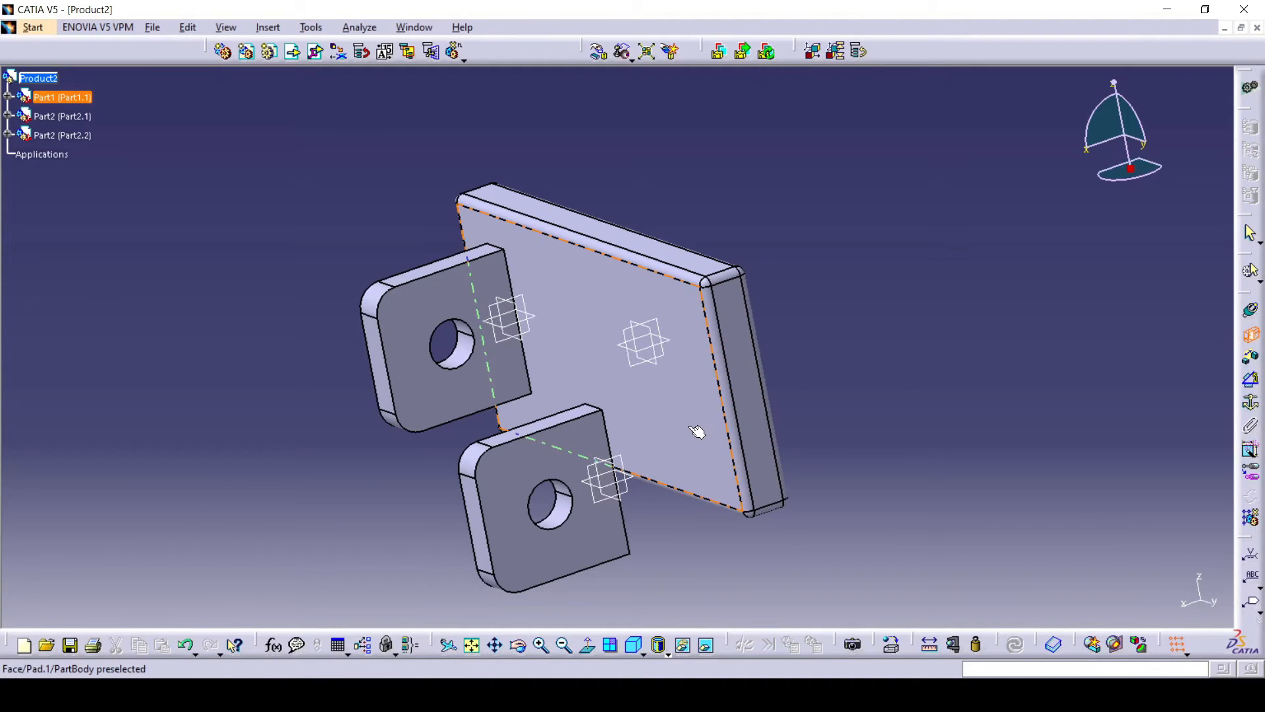
middle_drag(655, 433, 508, 411)
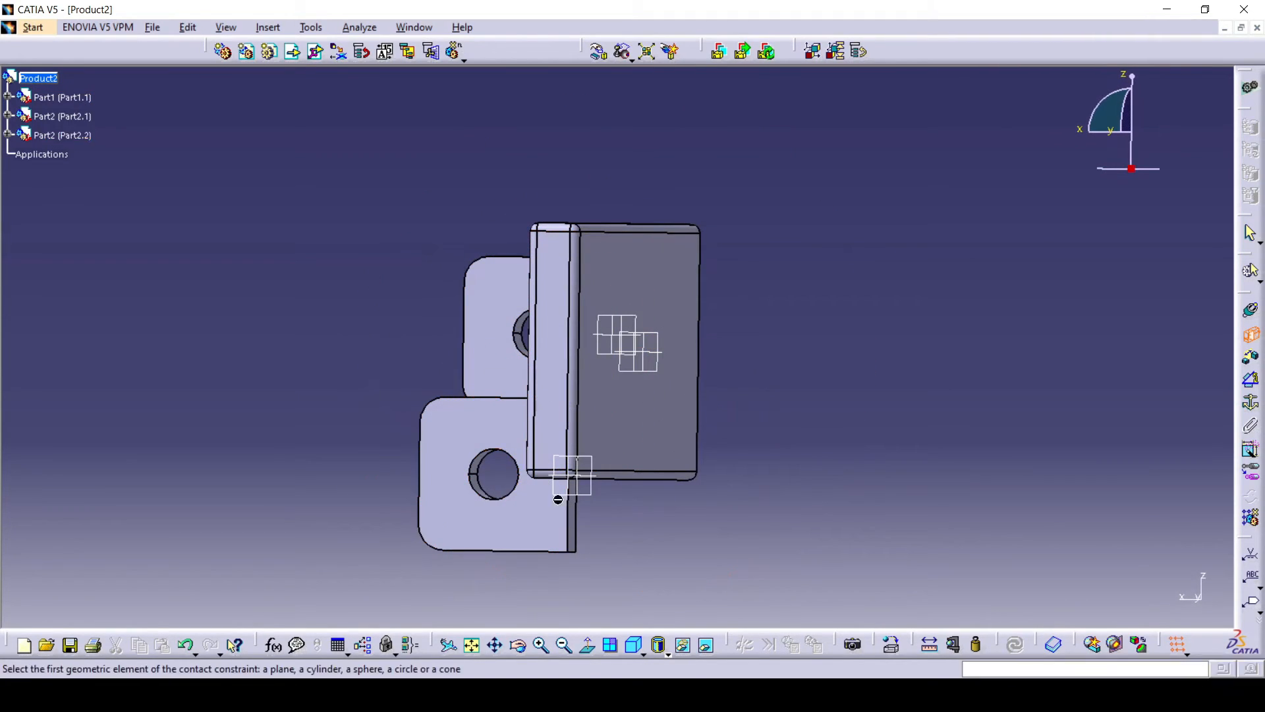
click(582, 528)
middle_drag(617, 443, 725, 438)
click(726, 438)
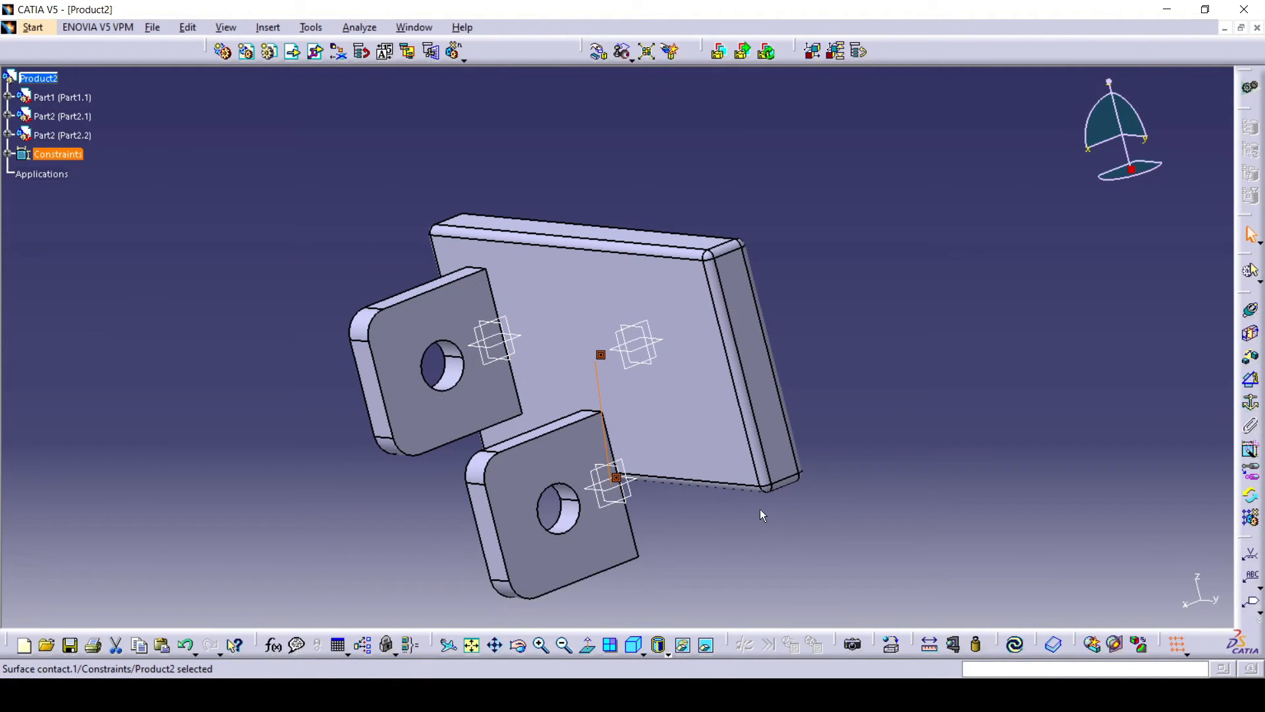
click(603, 356)
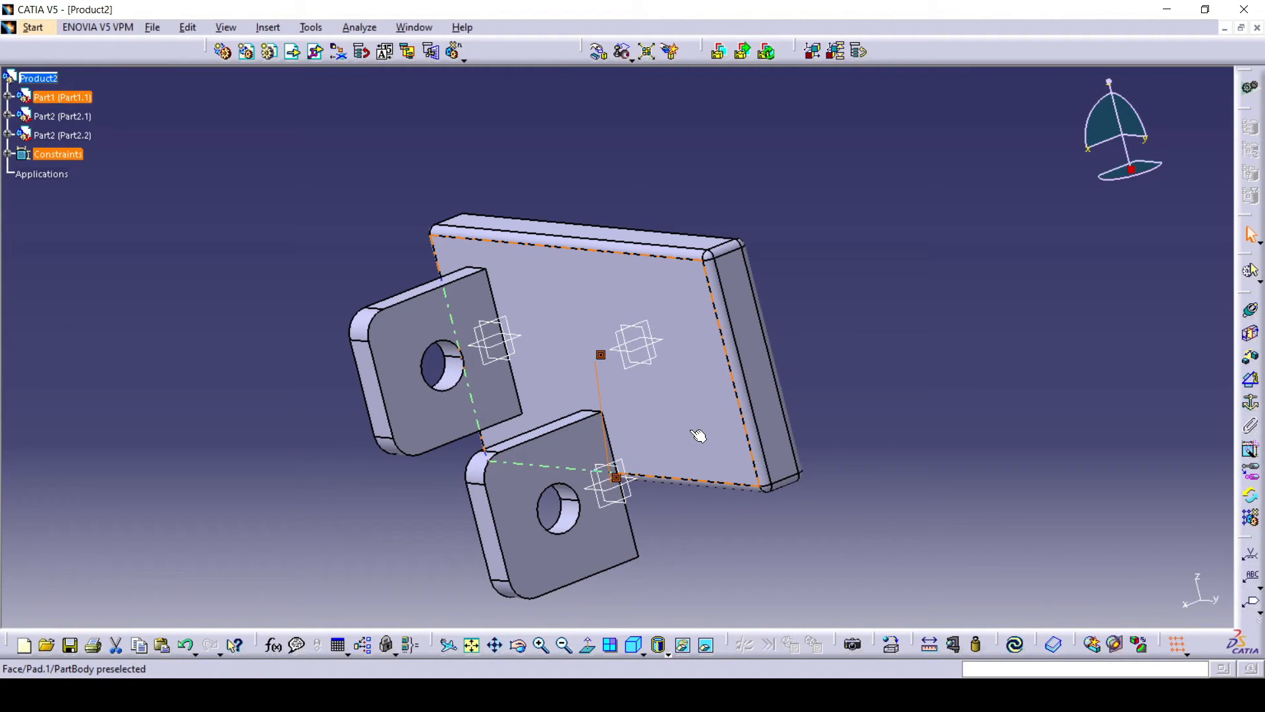
click(1017, 647)
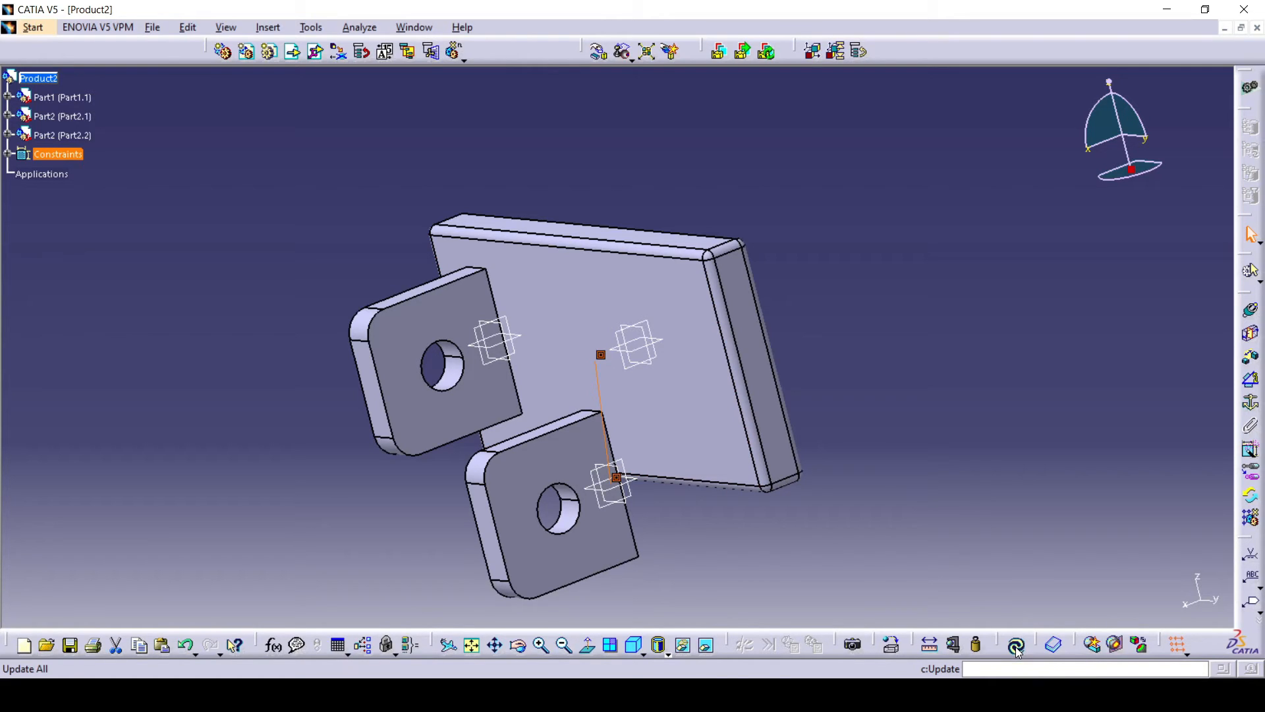
middle_drag(728, 527, 595, 466)
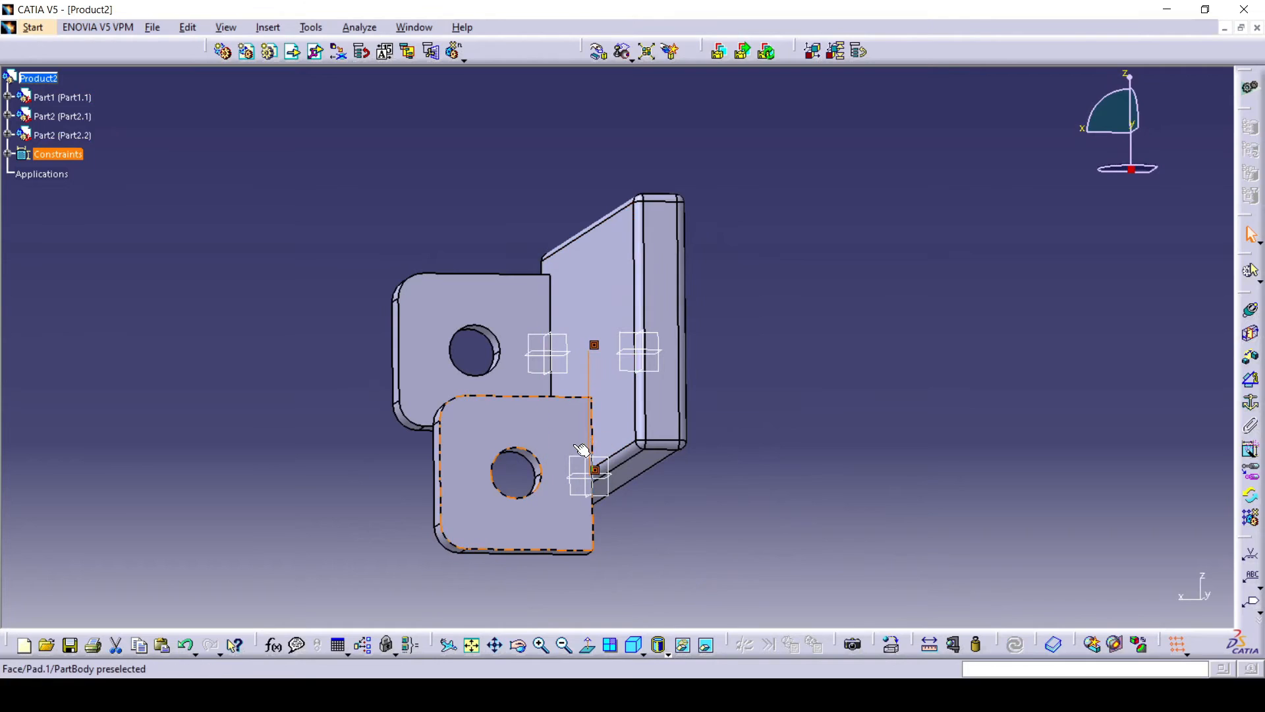
middle_drag(790, 404, 859, 428)
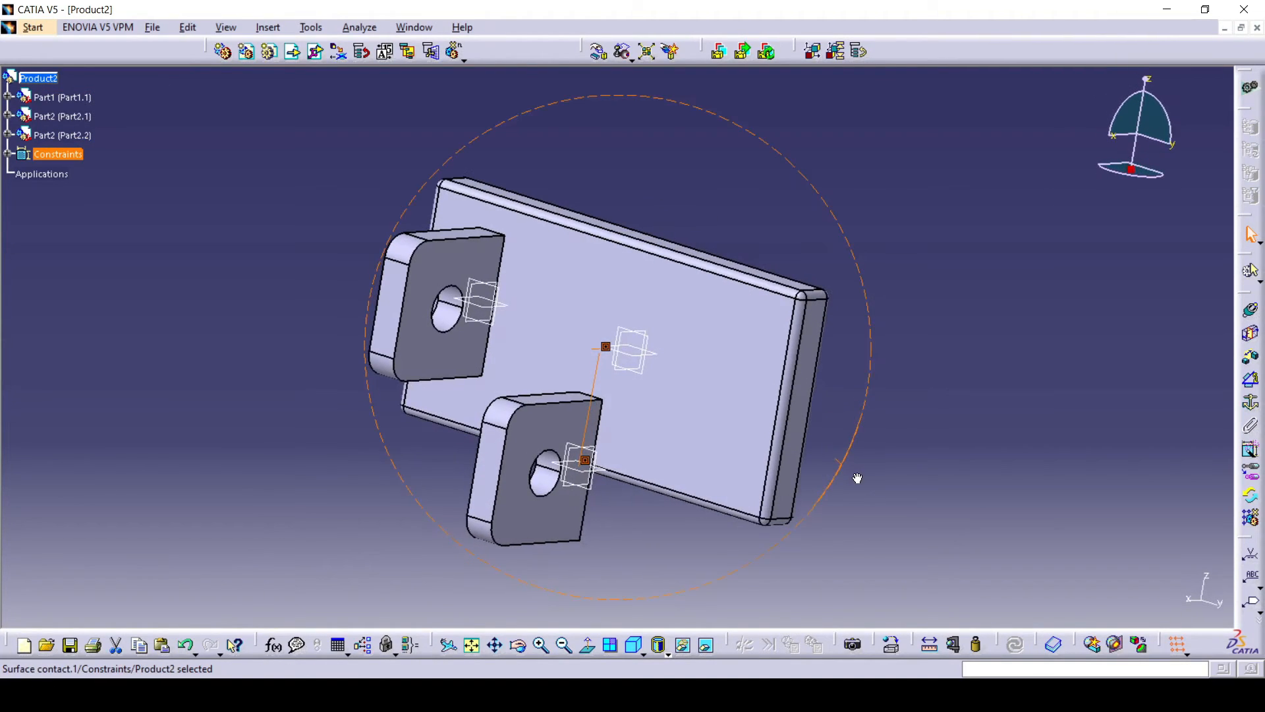
- Use Manipulation to move the second Part2 bracket along the Y axis toward the plate's opposite end and up along the Z axis
click(559, 428)
click(571, 422)
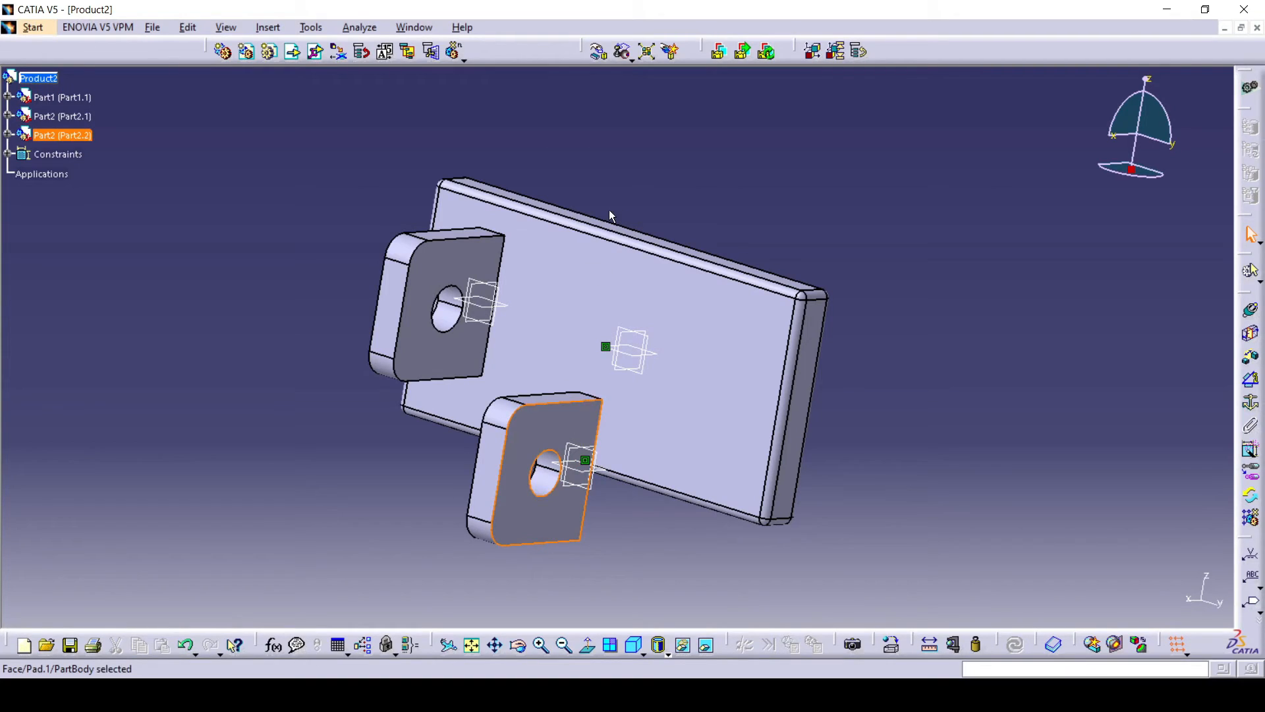
click(599, 51)
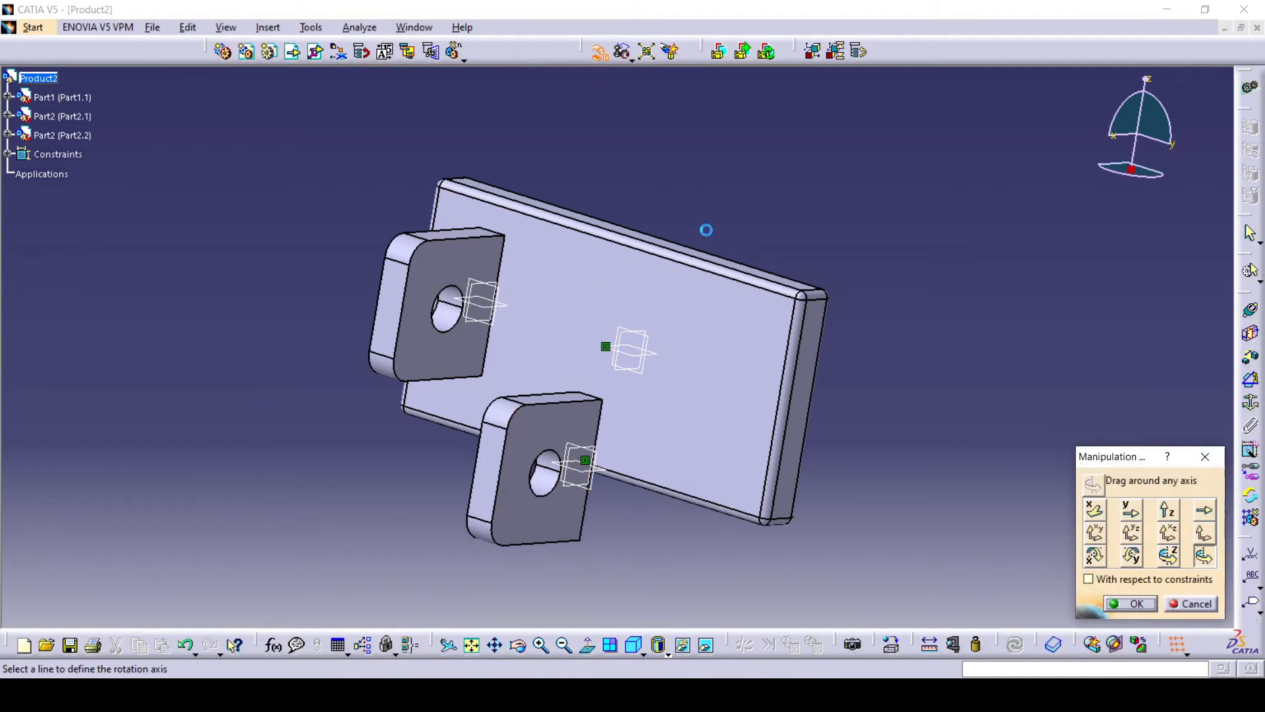
click(1094, 510)
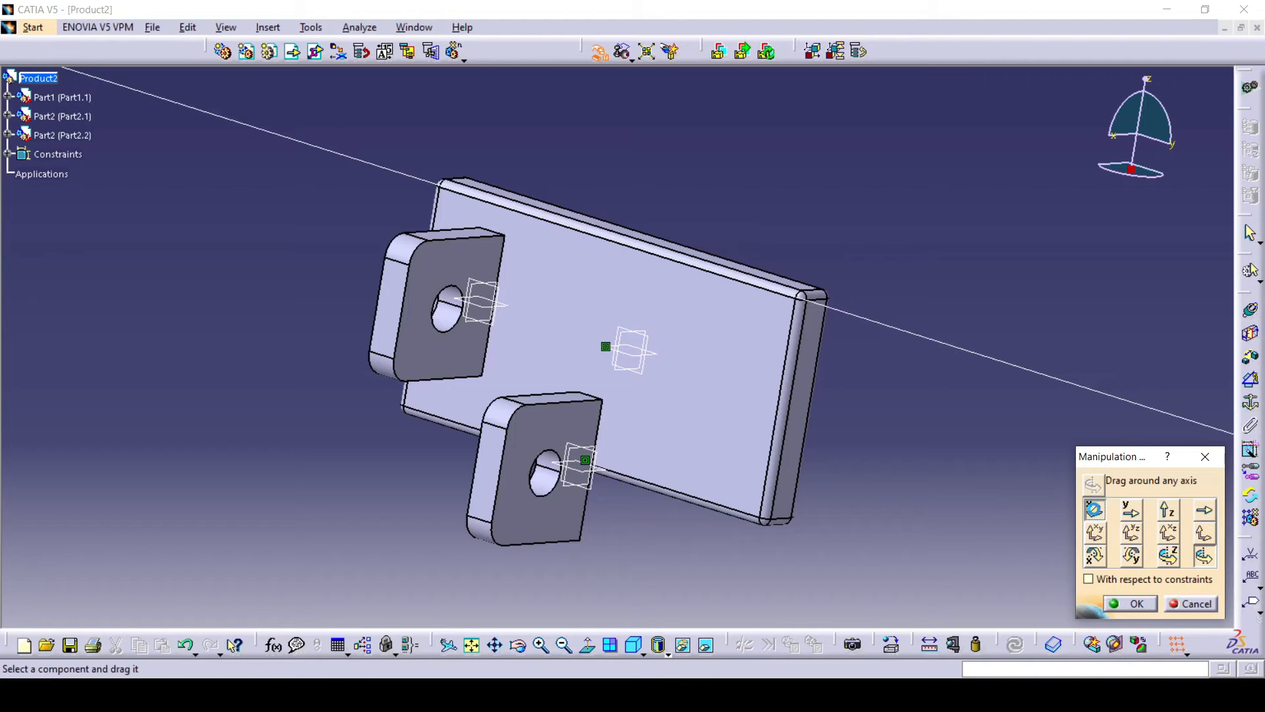
click(1131, 510)
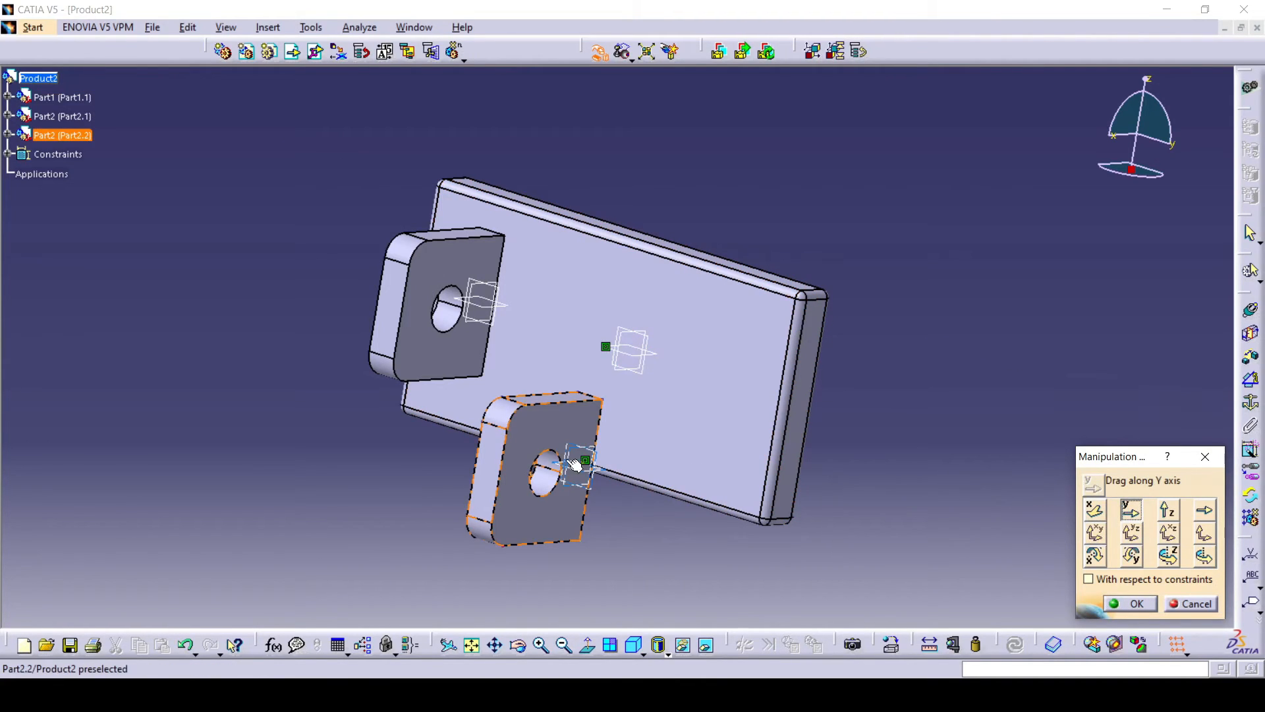
drag(585, 443, 714, 432)
click(1168, 510)
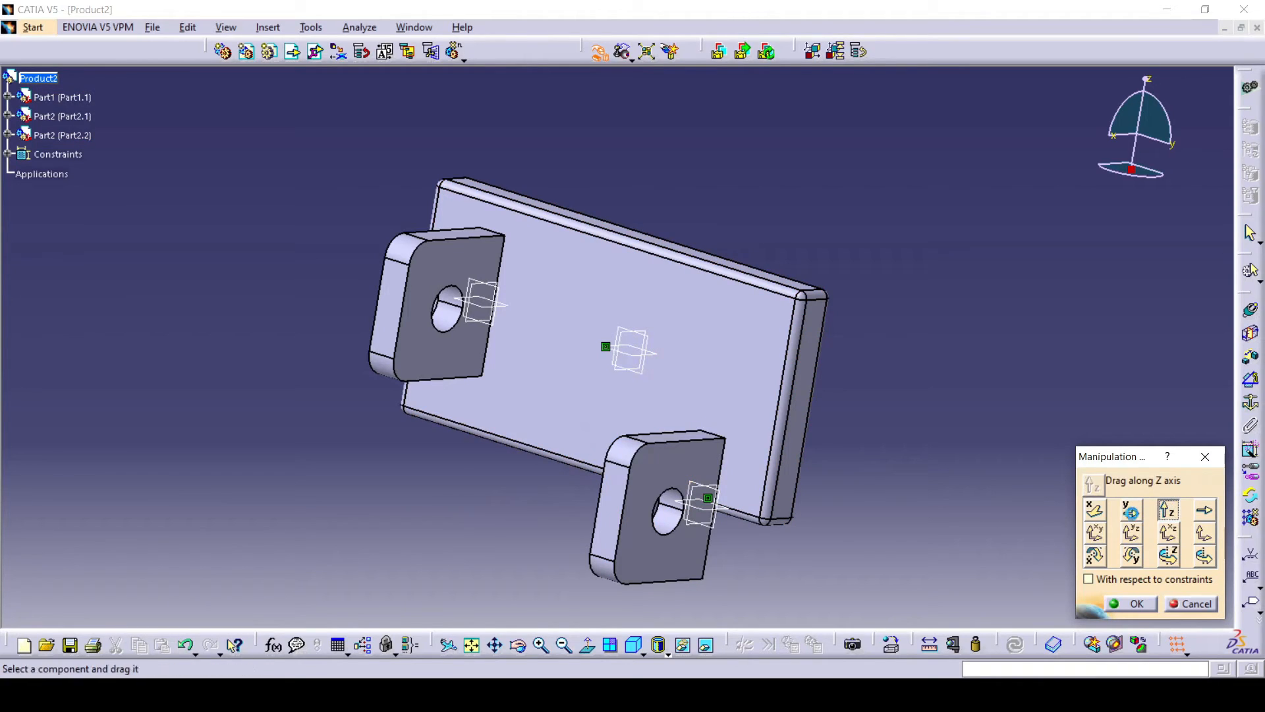
drag(662, 471, 706, 359)
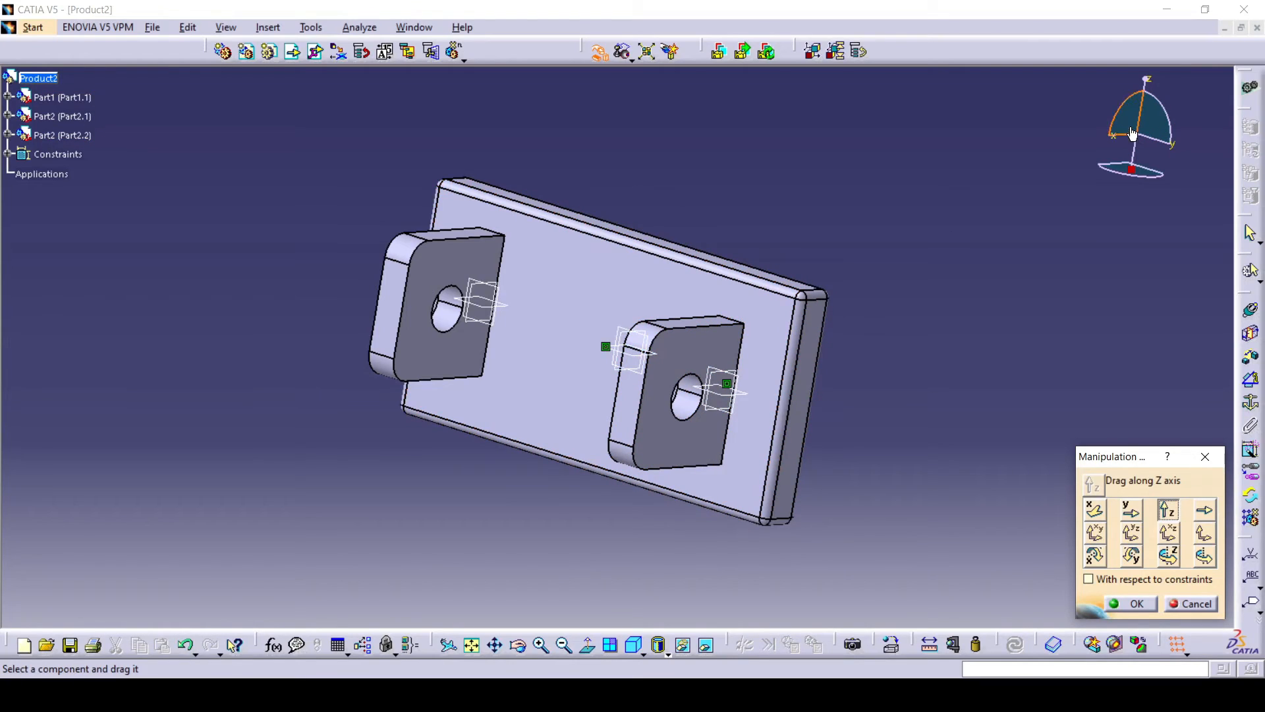
click(1131, 603)
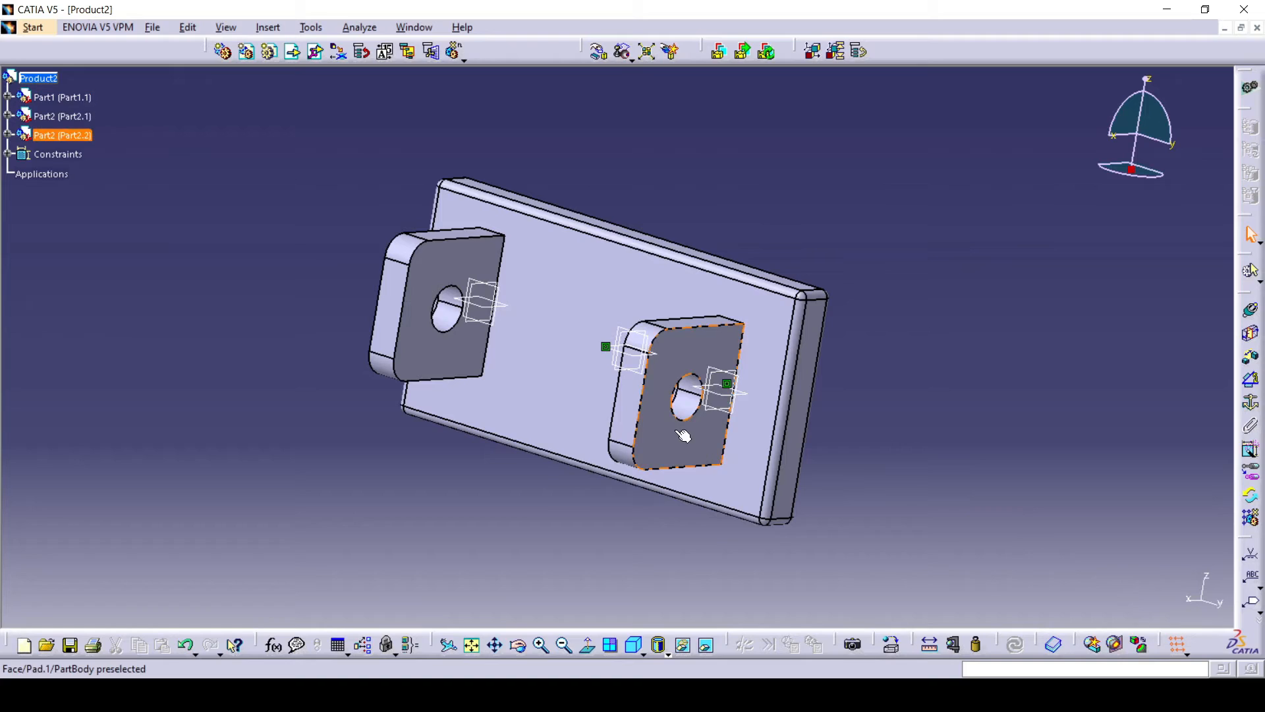
- Use Manipulation to move the first Part2 bracket away from the plate along the X axis
click(461, 343)
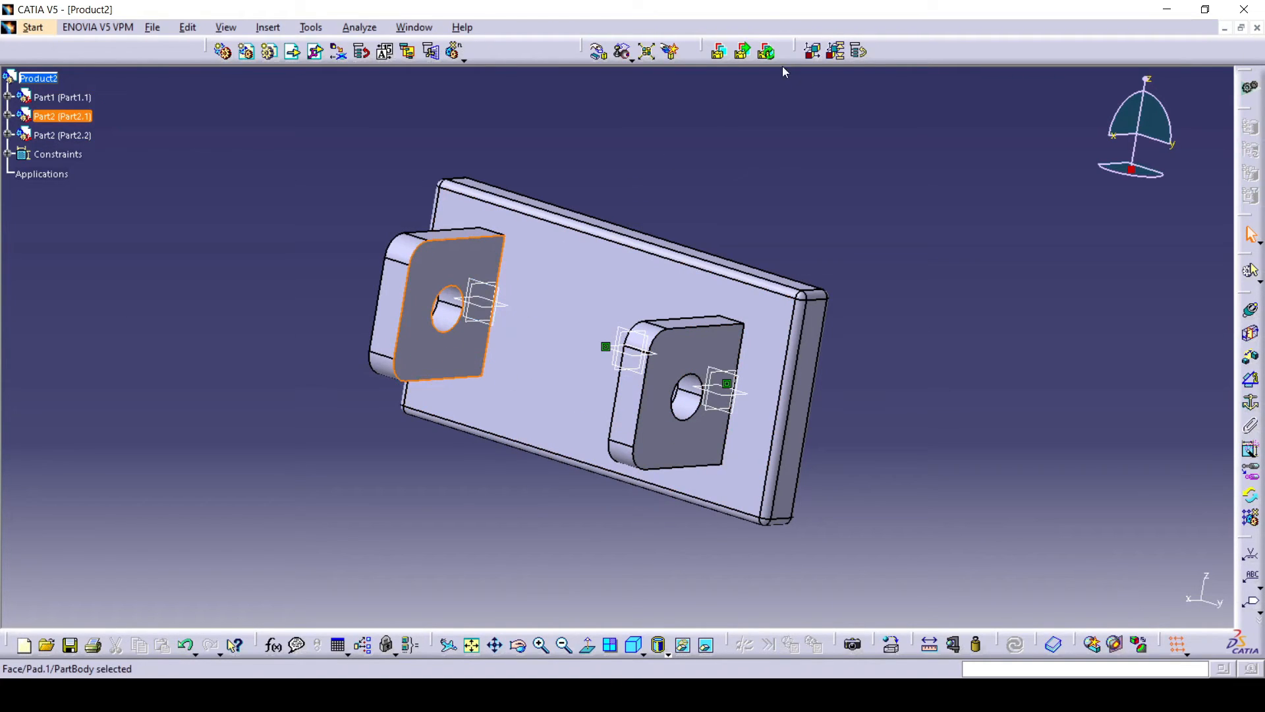
click(599, 52)
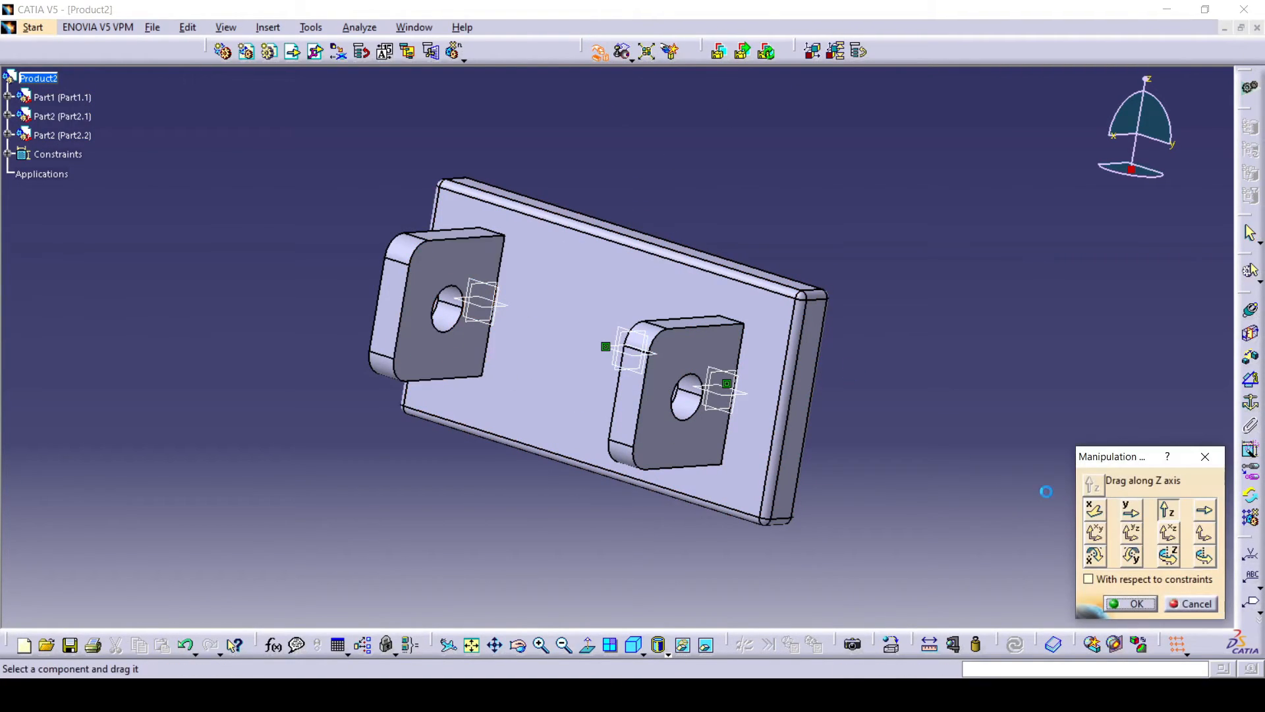
click(1096, 511)
drag(472, 310, 394, 366)
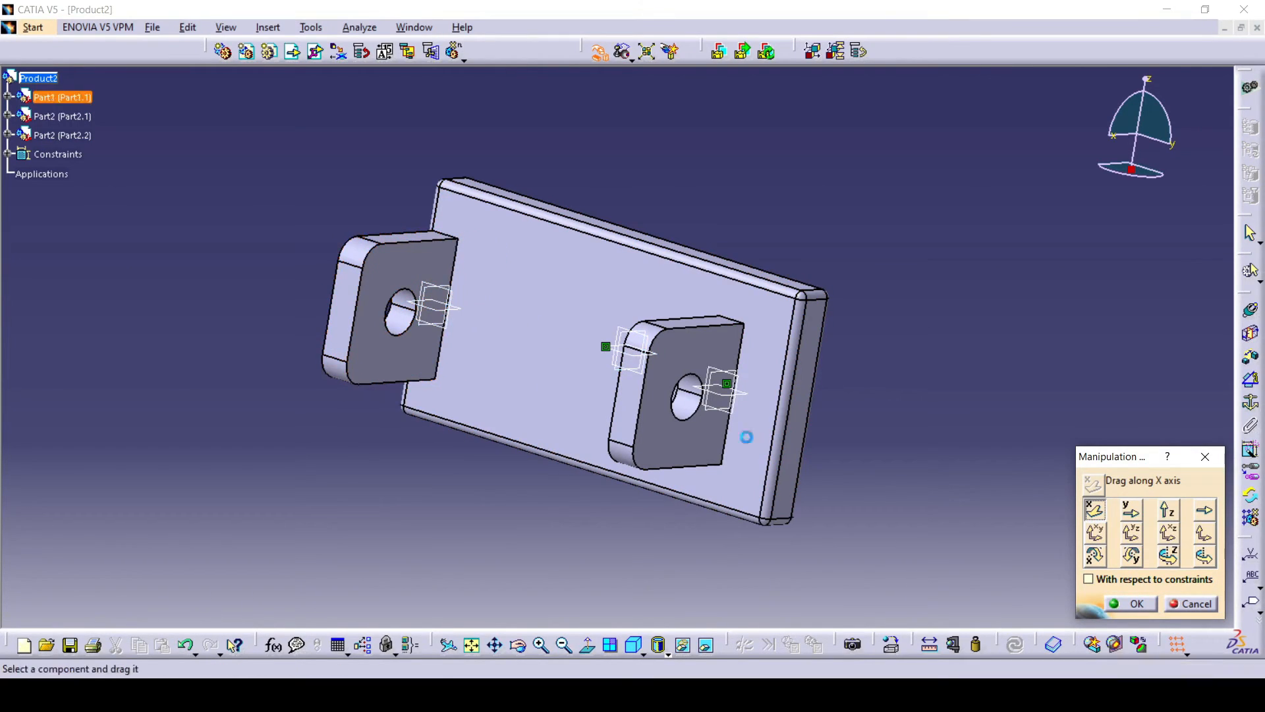
click(1135, 603)
- Constrain the first Part2 bracket's flat end face in contact with the plate's front face, suppressing future assistant prompts, and update the assembly
middle_drag(727, 199, 501, 363)
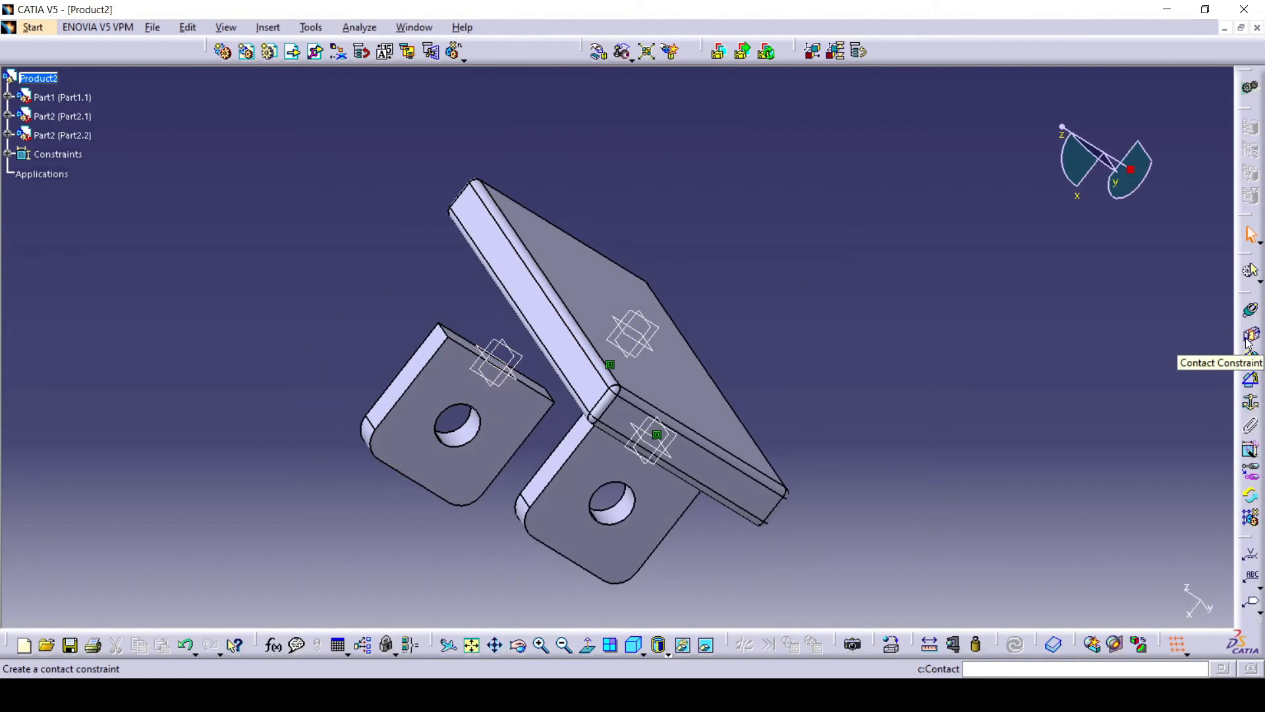
click(1250, 334)
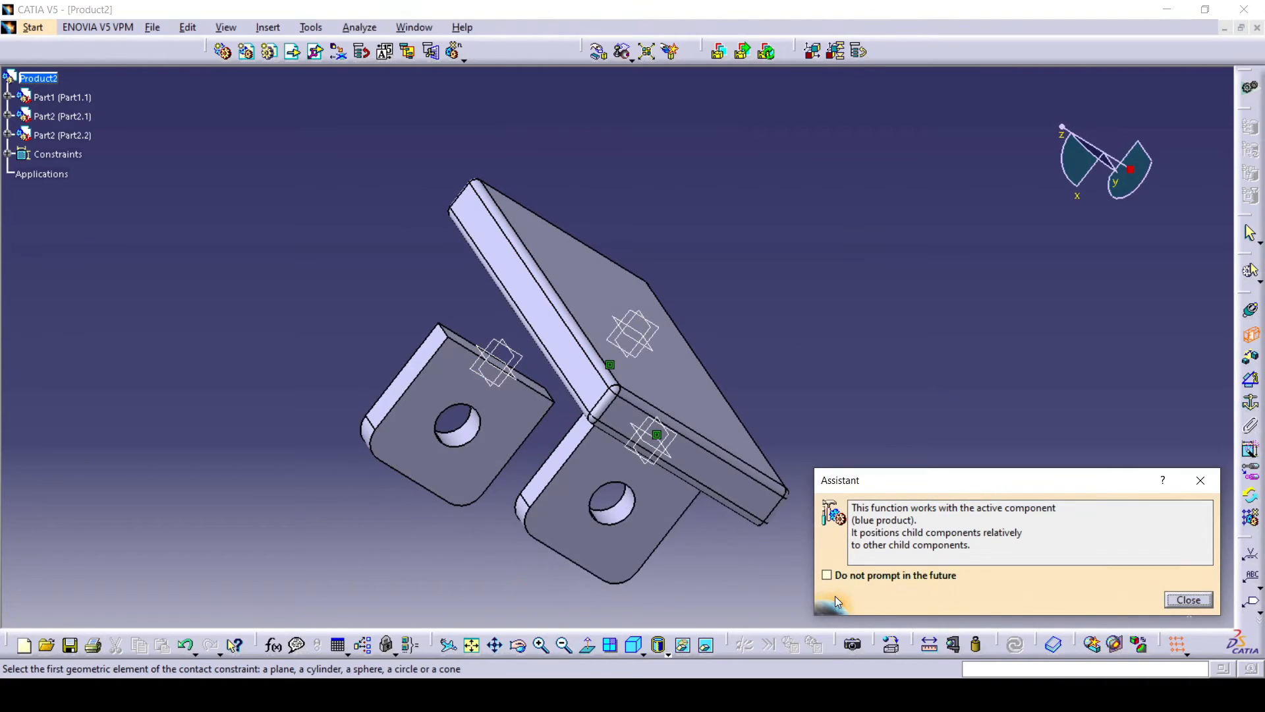
click(827, 577)
click(1180, 600)
ctrl+middle_drag(469, 354, 485, 289)
click(378, 348)
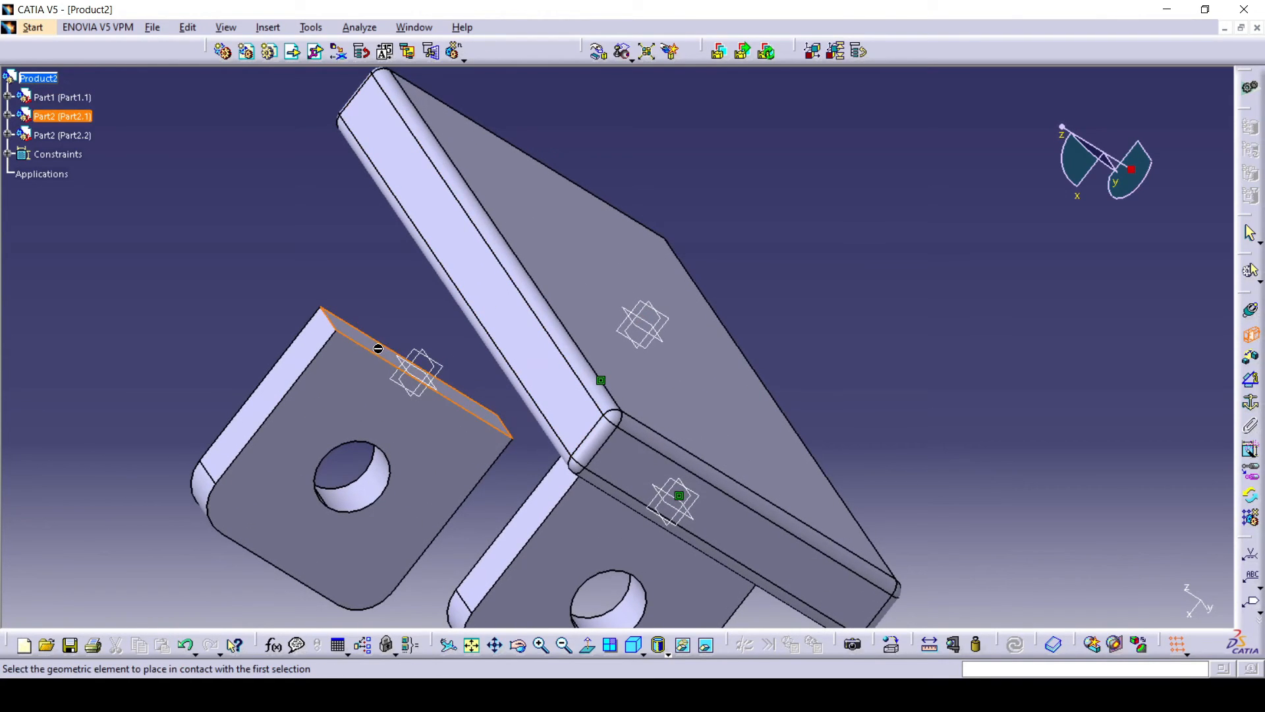
ctrl+middle_drag(433, 360, 496, 304)
click(497, 304)
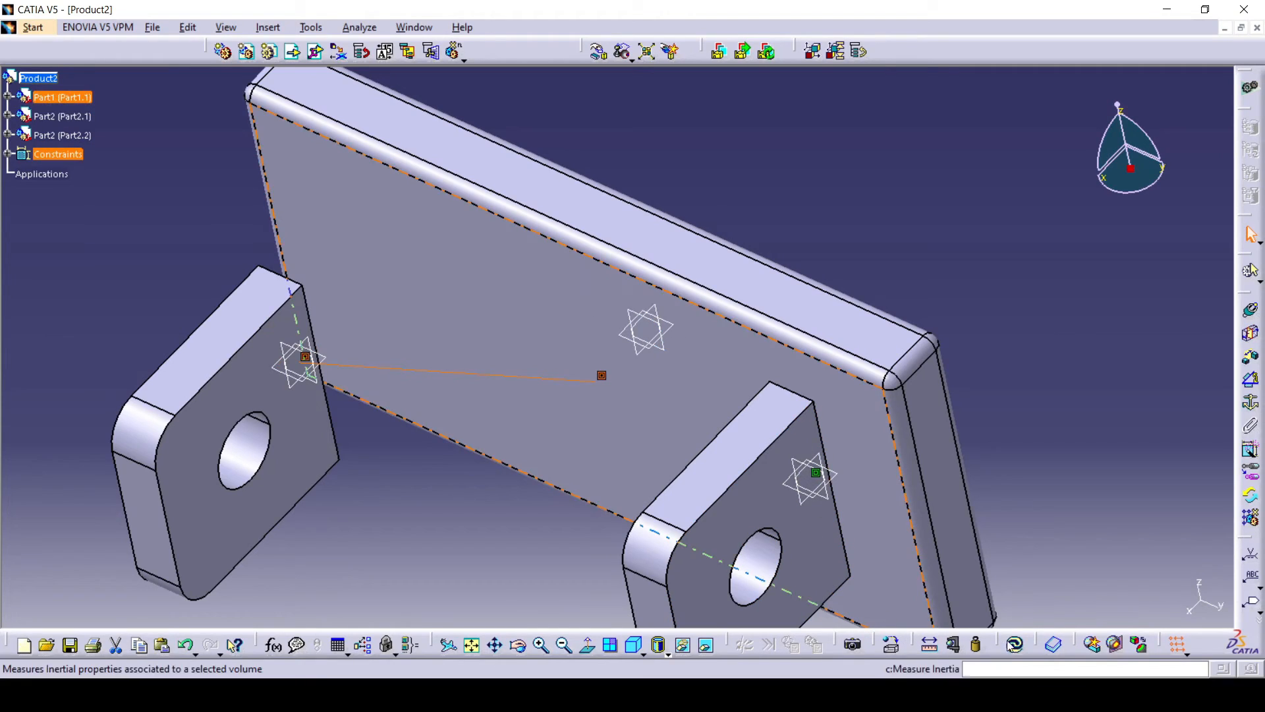
click(1018, 646)
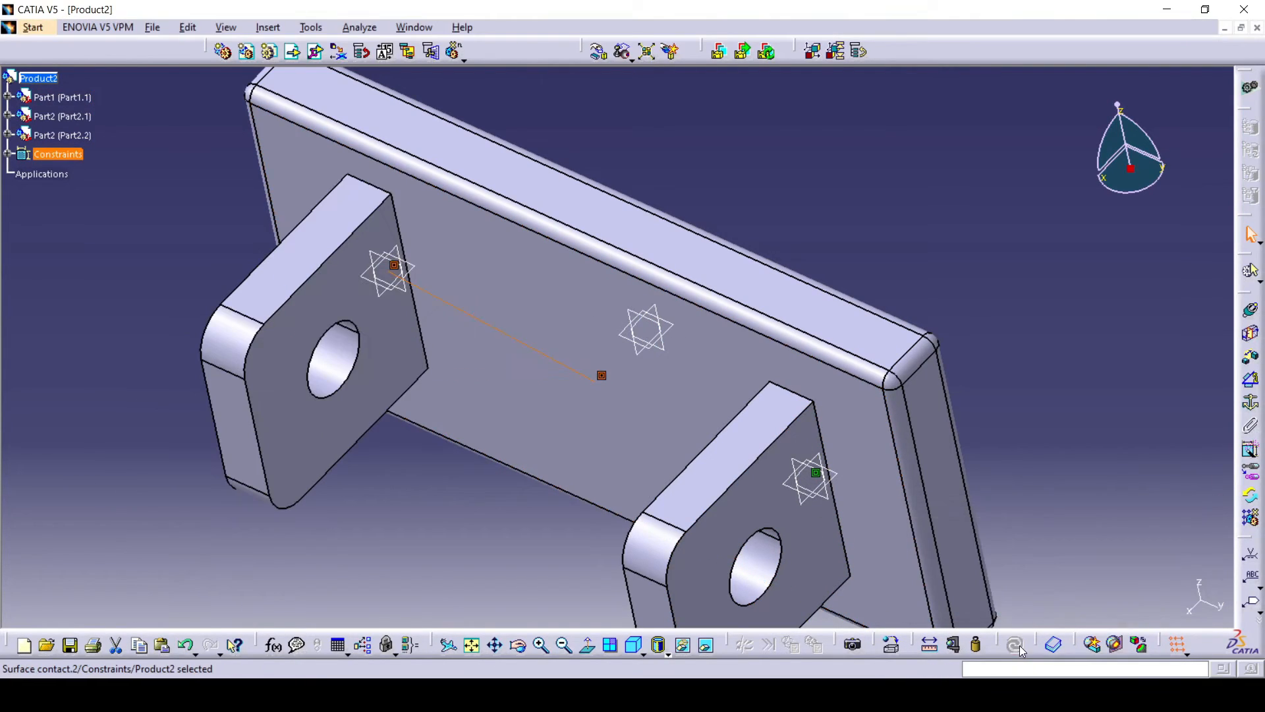
- Examine the placement of both brackets on the plate in the front view and from an angle
ctrl+middle_drag(931, 347, 602, 484)
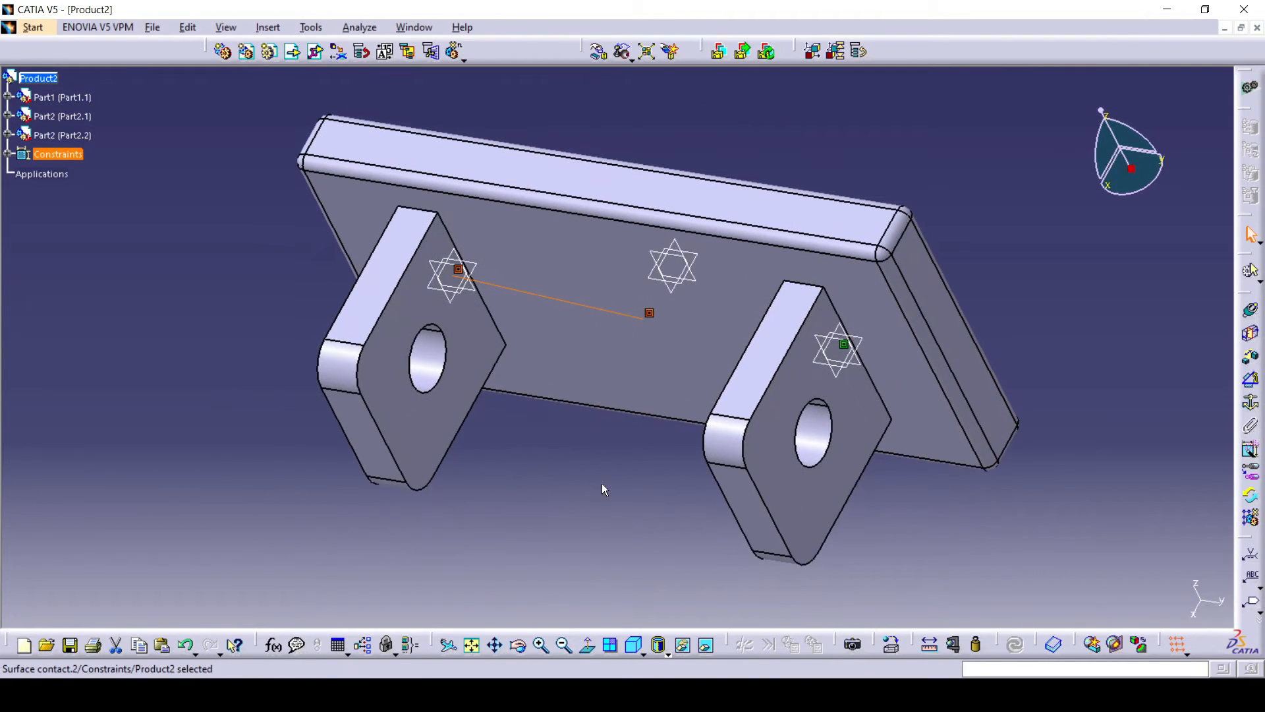
click(617, 382)
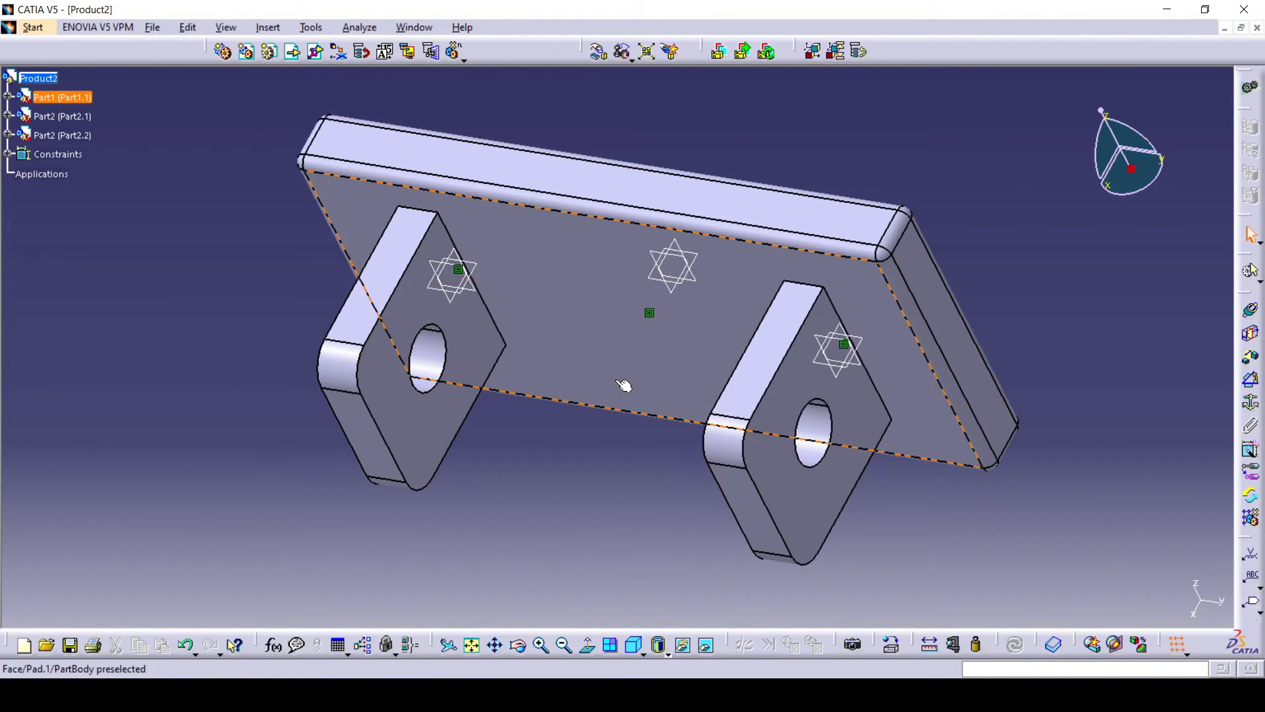
click(589, 645)
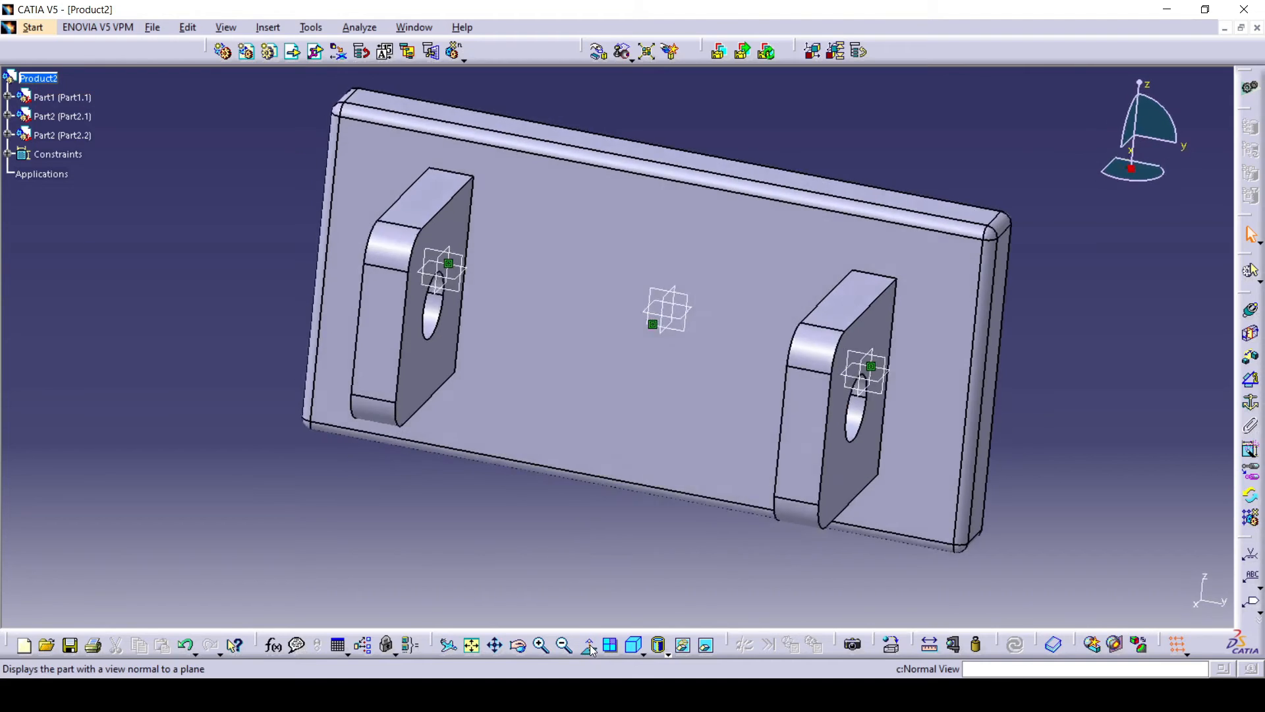
click(639, 654)
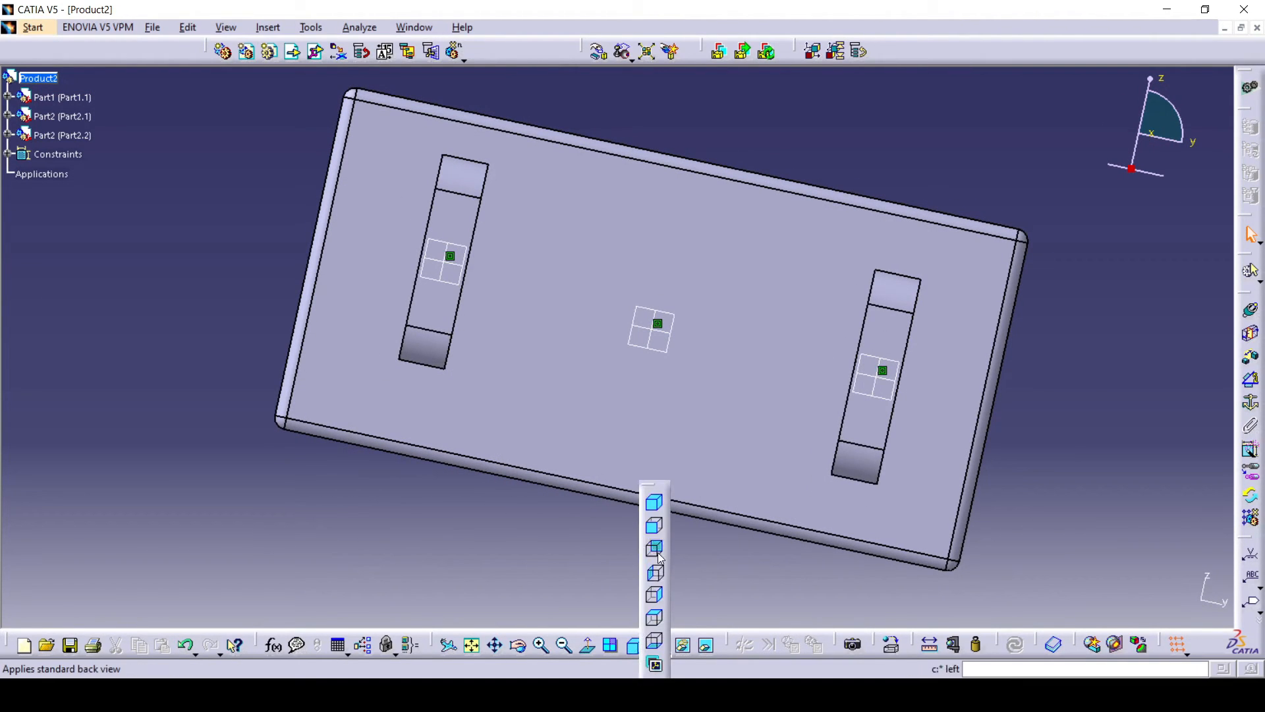
click(661, 532)
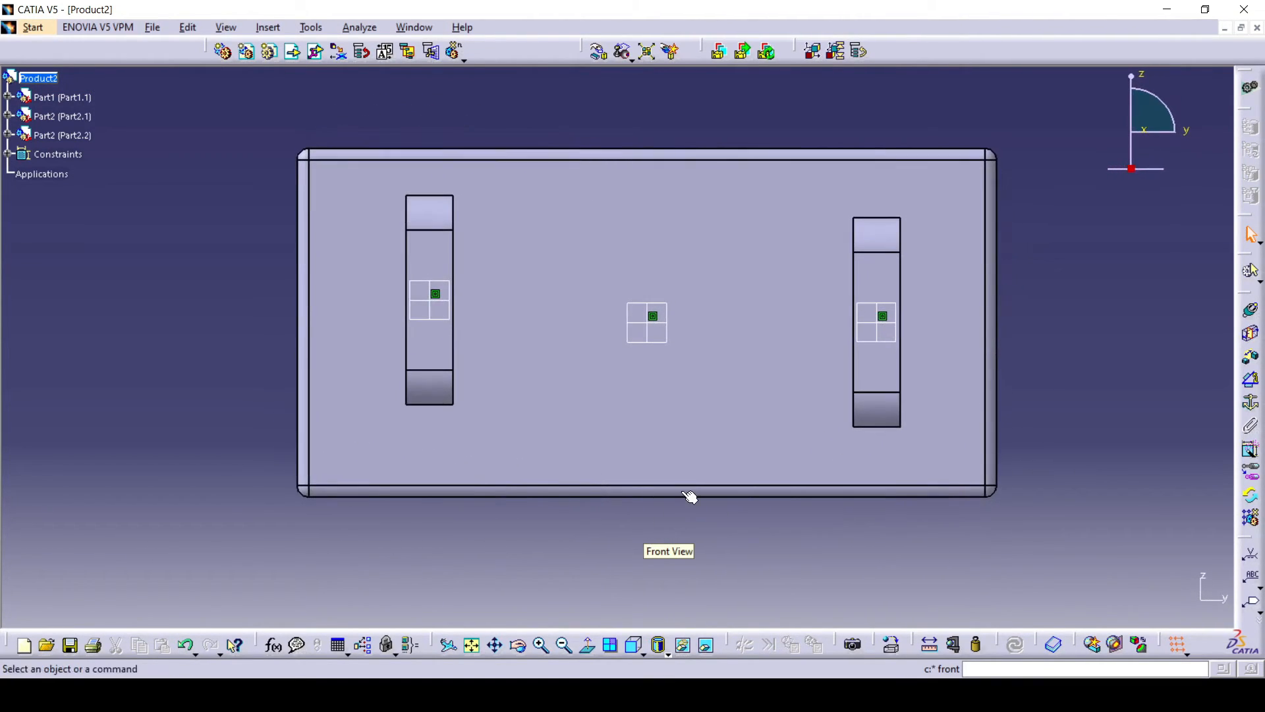
middle_drag(1056, 376, 1031, 399)
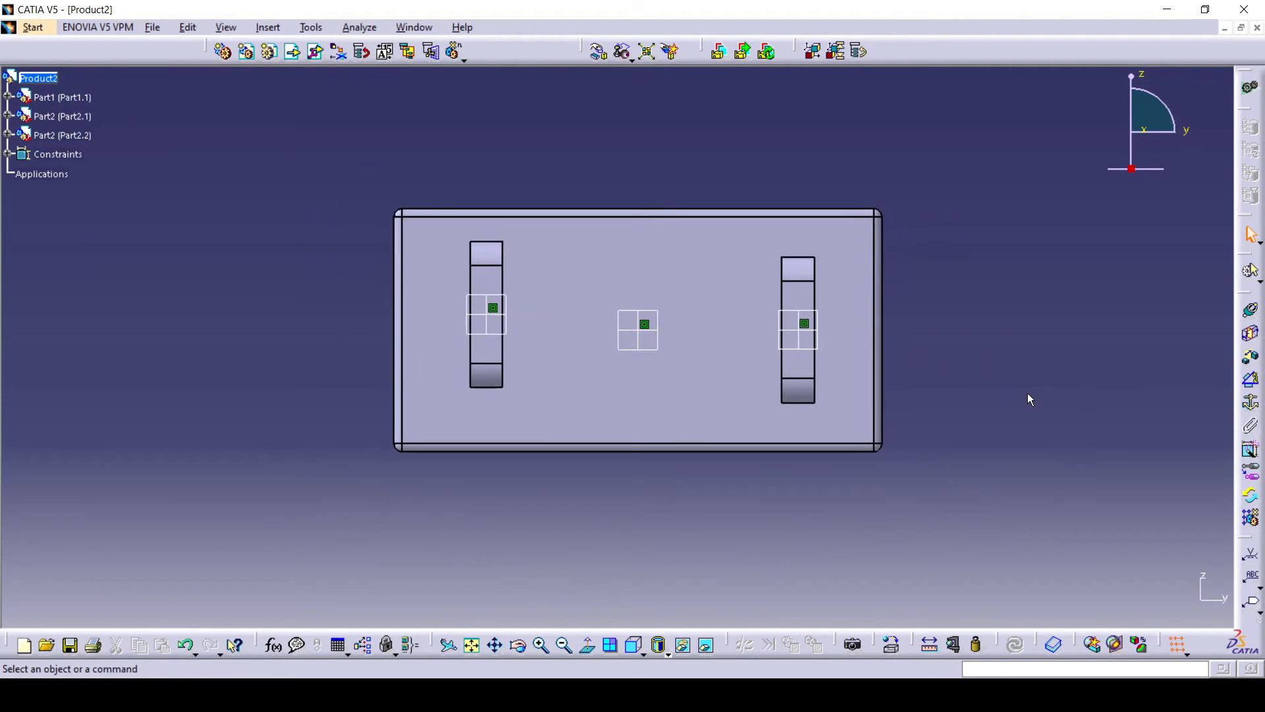
middle_drag(972, 347, 857, 443)
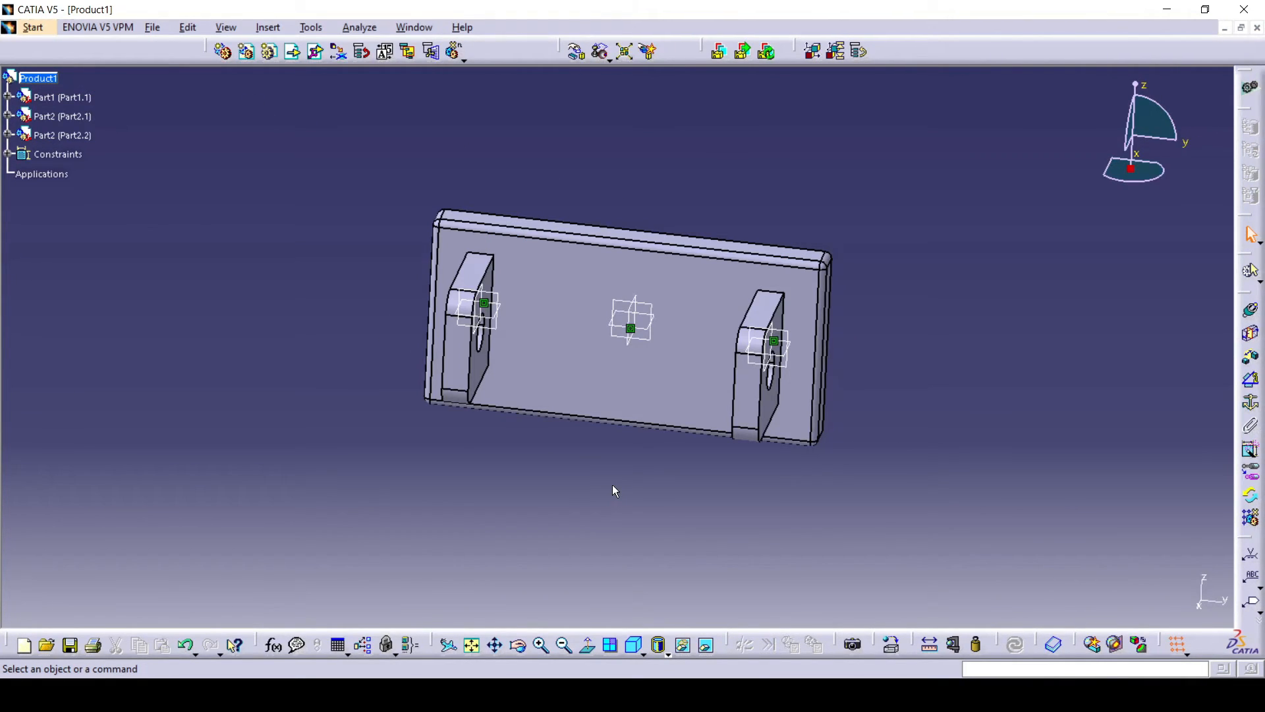
middle_drag(614, 489, 632, 465)
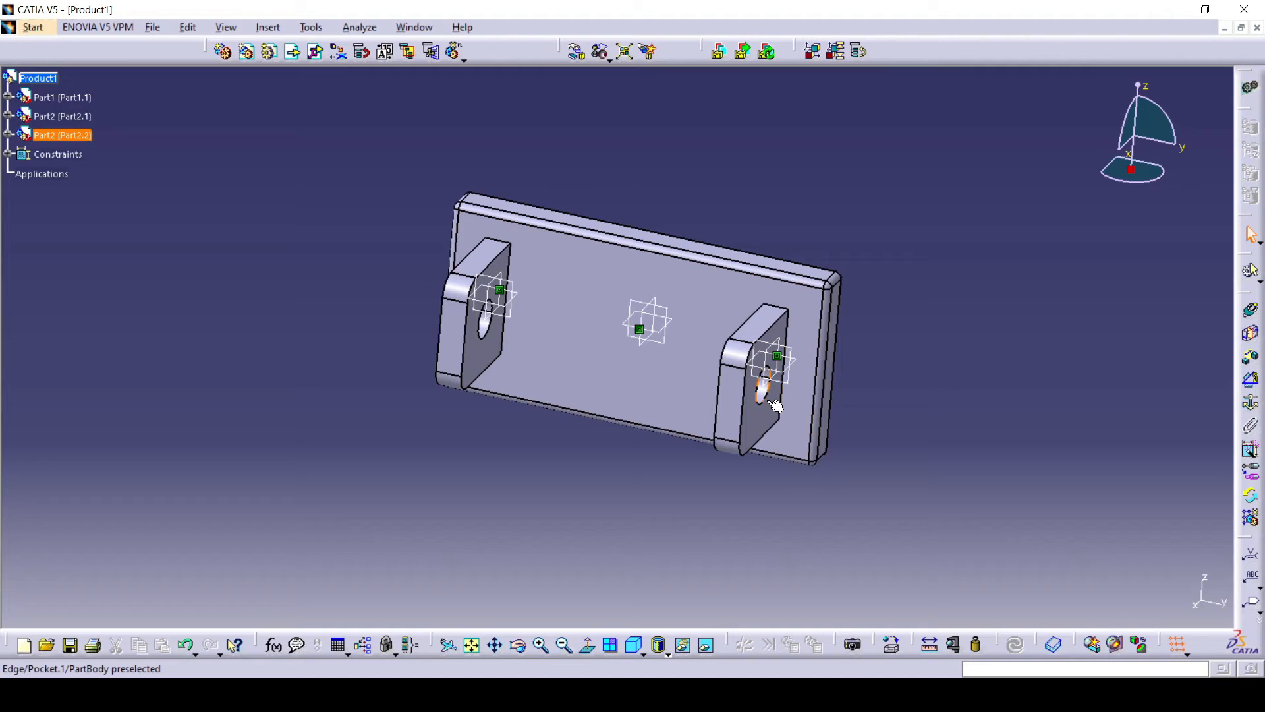
middle_drag(776, 406, 817, 396)
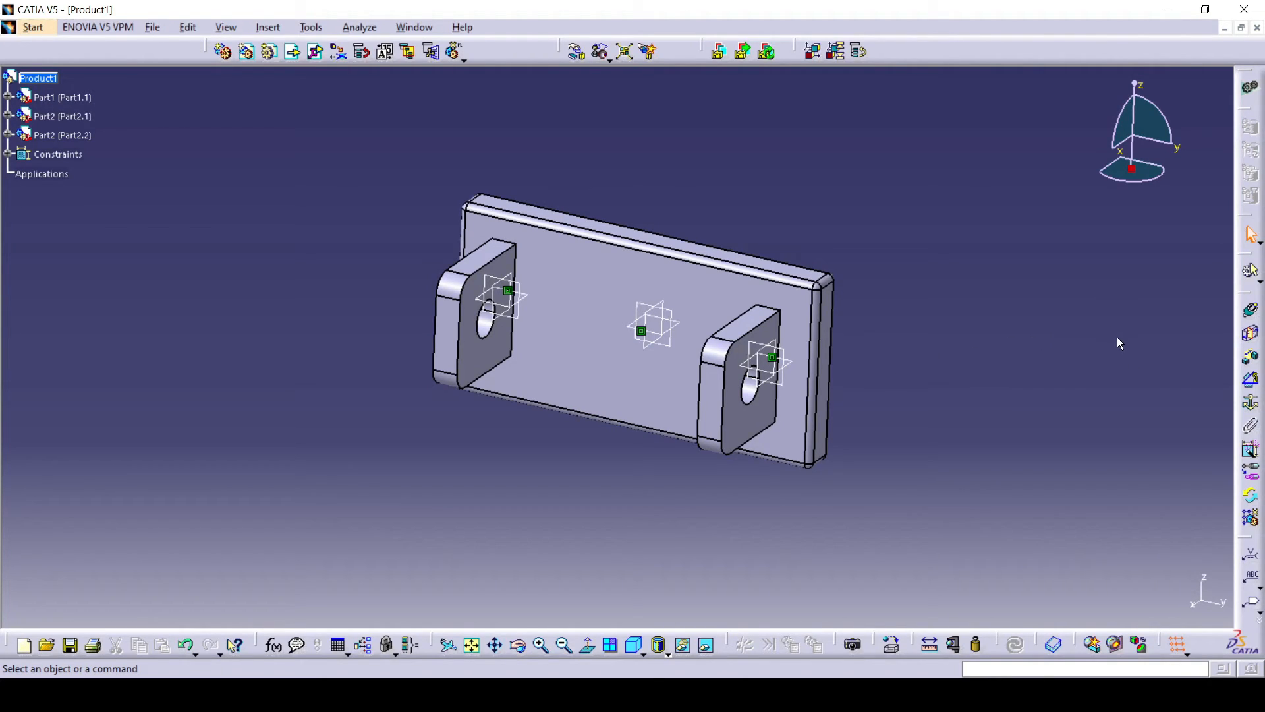
- Constrain the Part2.2 bracket's outer side face to the plate's adjacent end face with a 20 mm offset and update the assembly
click(1251, 360)
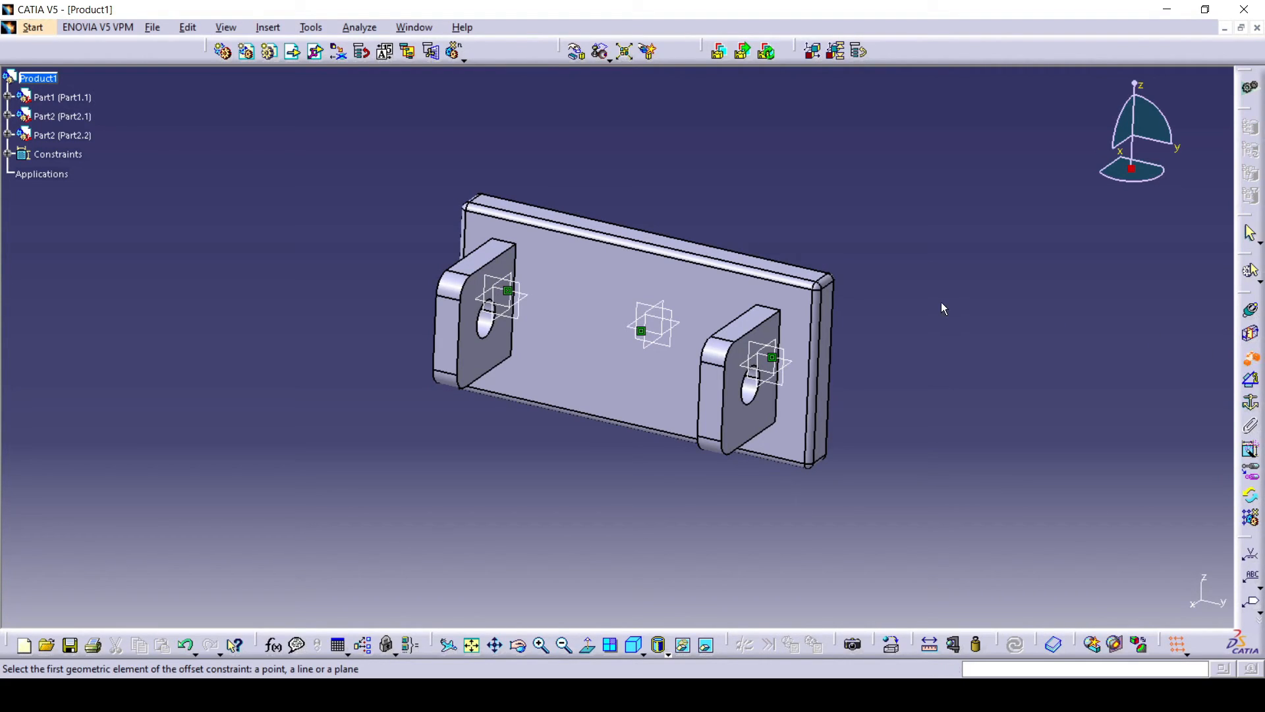
click(756, 421)
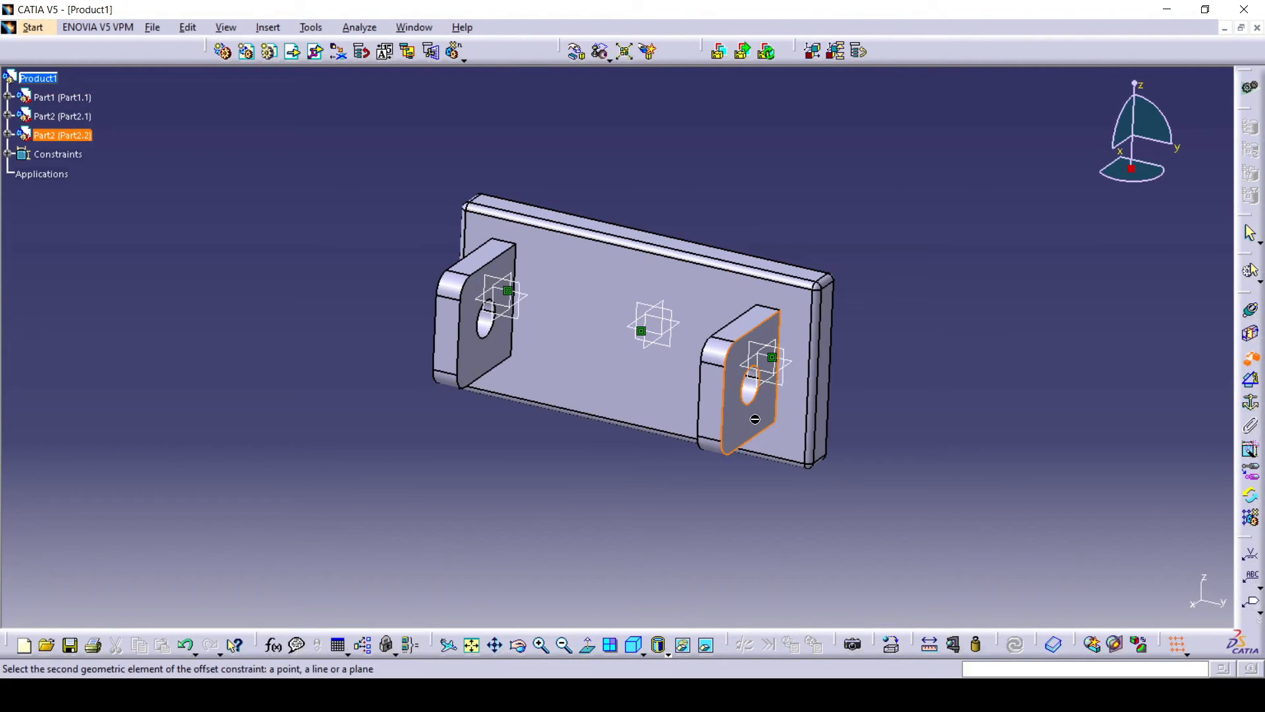
click(824, 427)
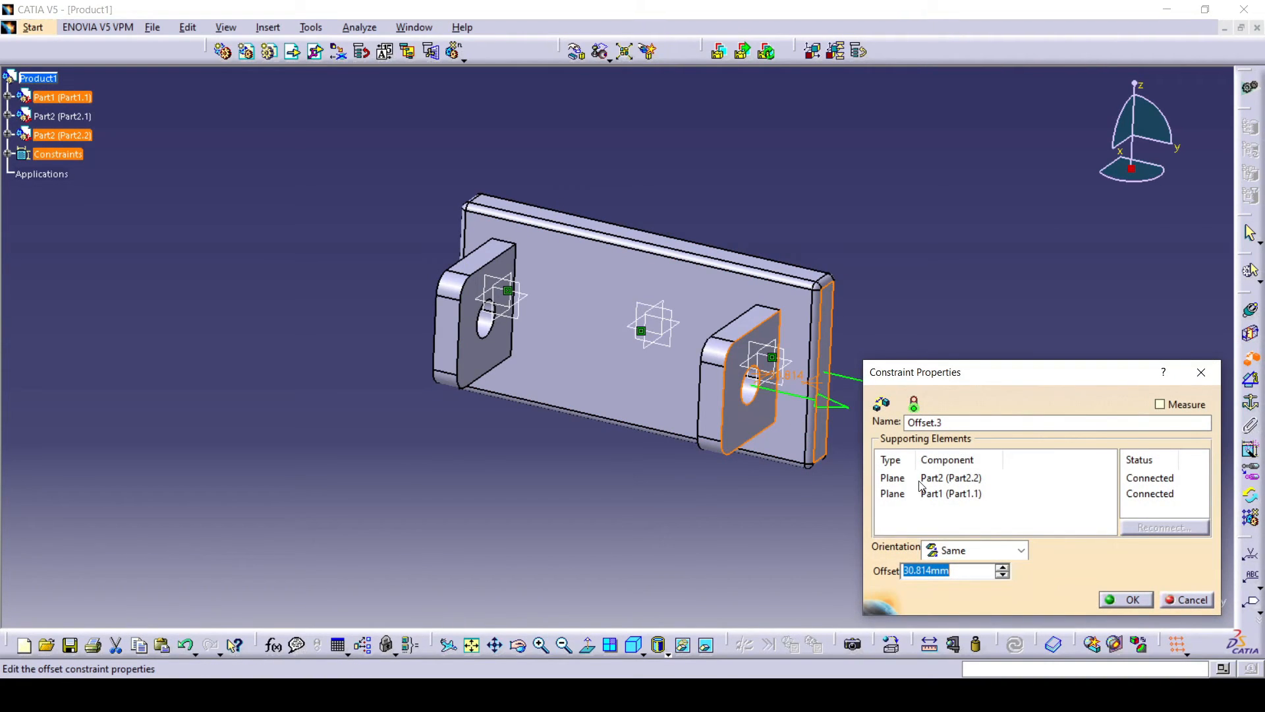
double_click(964, 573)
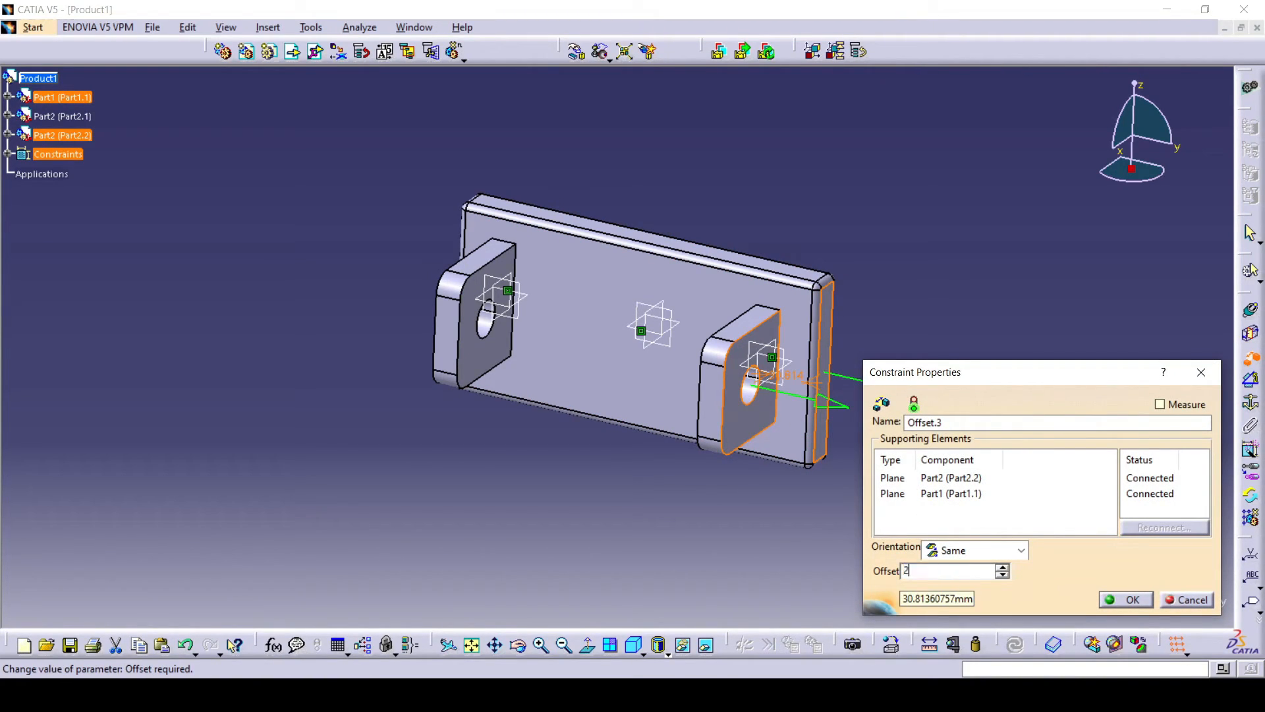
click(1131, 600)
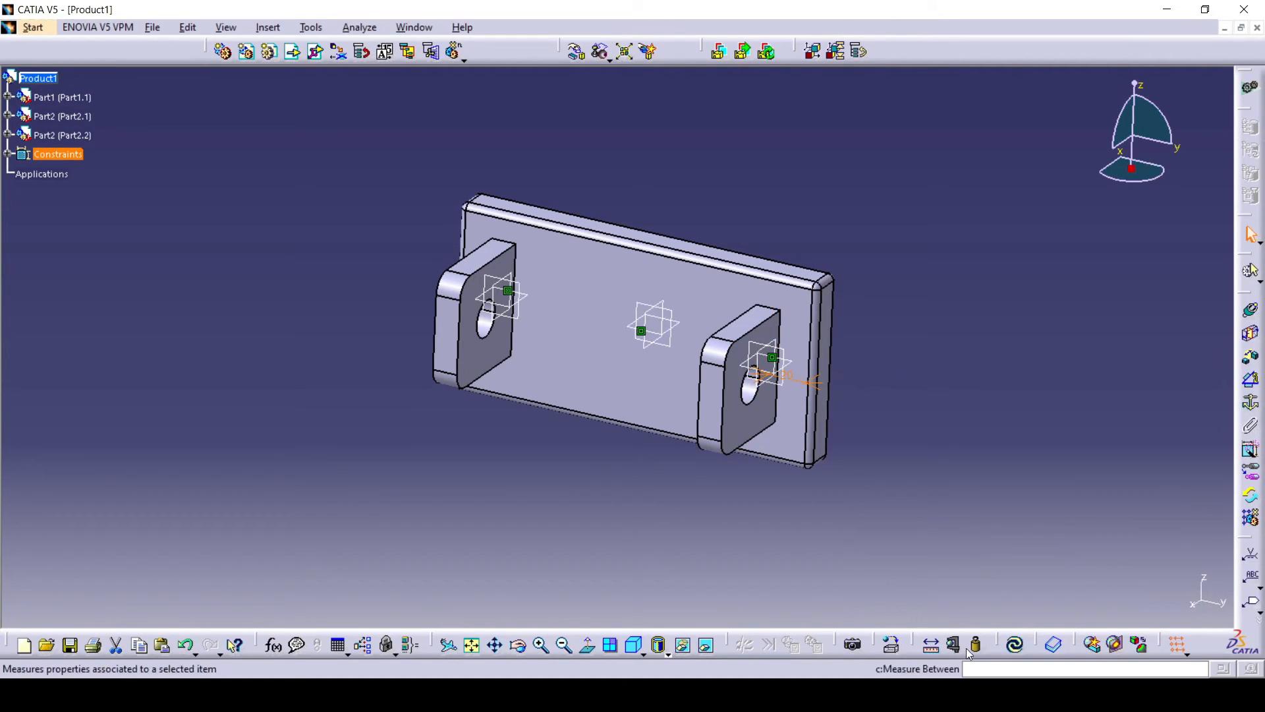
click(1016, 646)
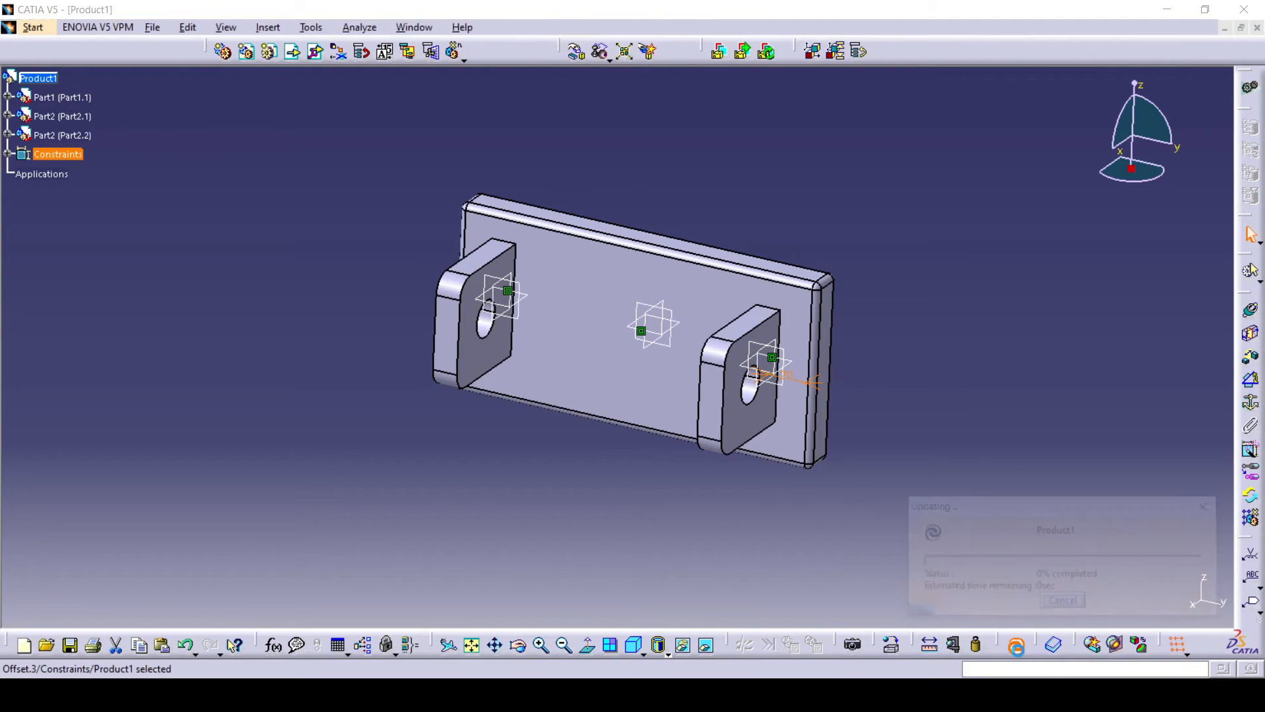
- Add a -20 mm offset constraint between the plate's other end face and the Part2.1 bracket's outer side face
middle_drag(796, 503, 840, 464)
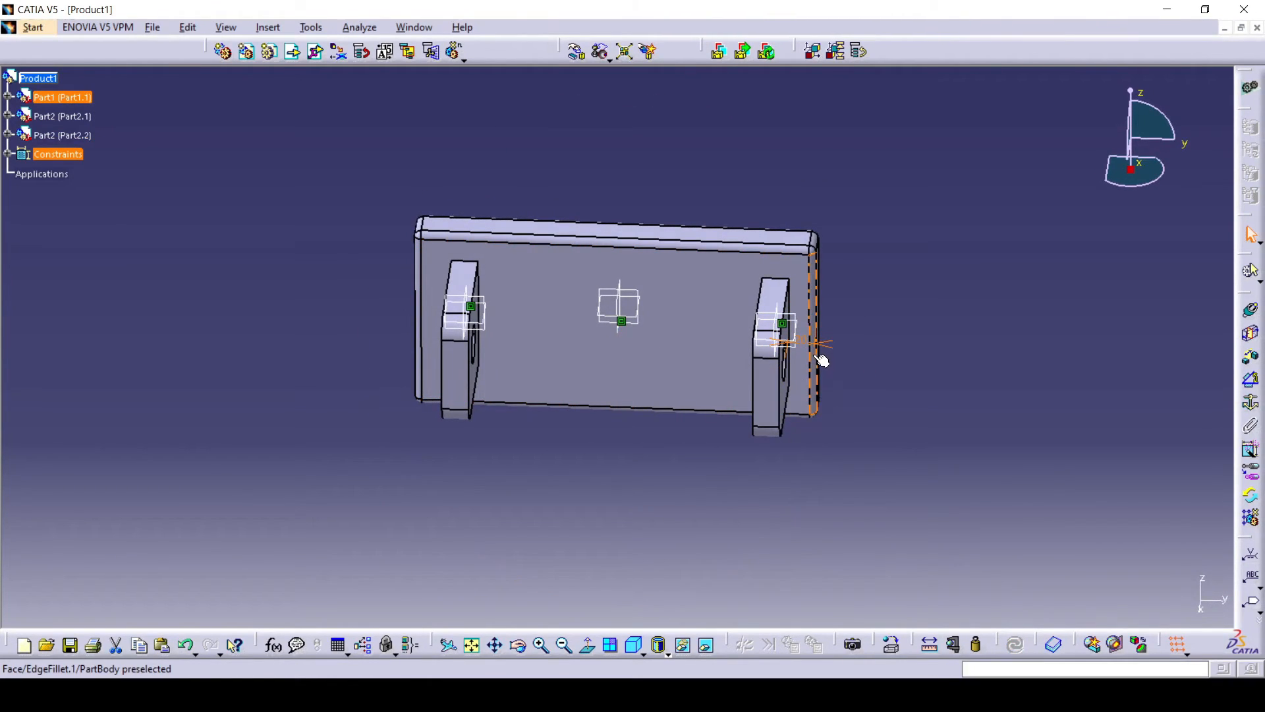
middle_drag(829, 361, 562, 373)
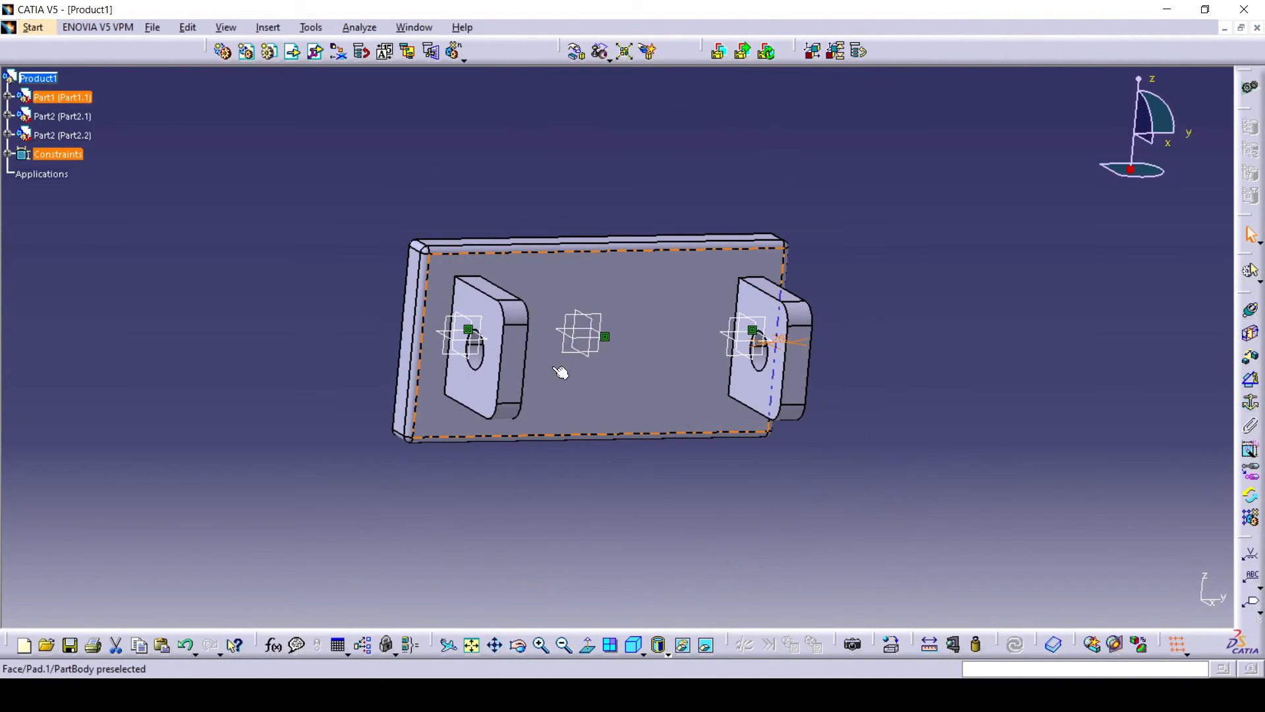
click(1250, 359)
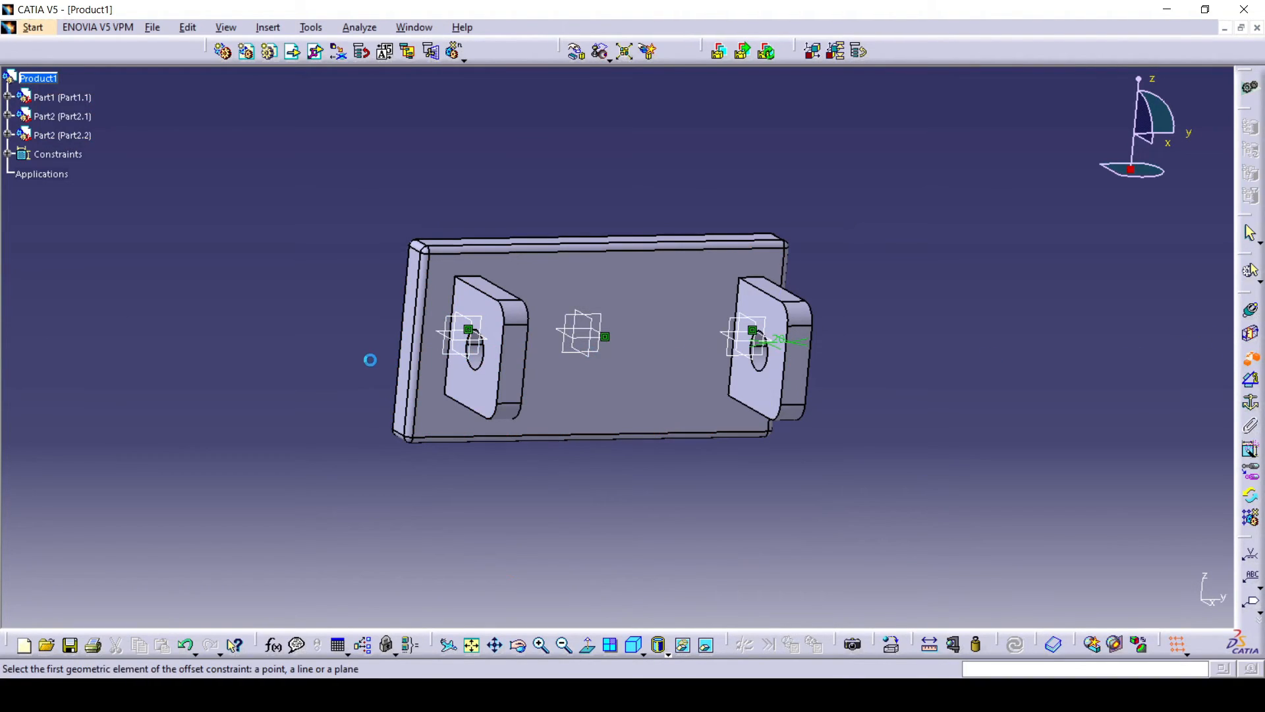
click(407, 373)
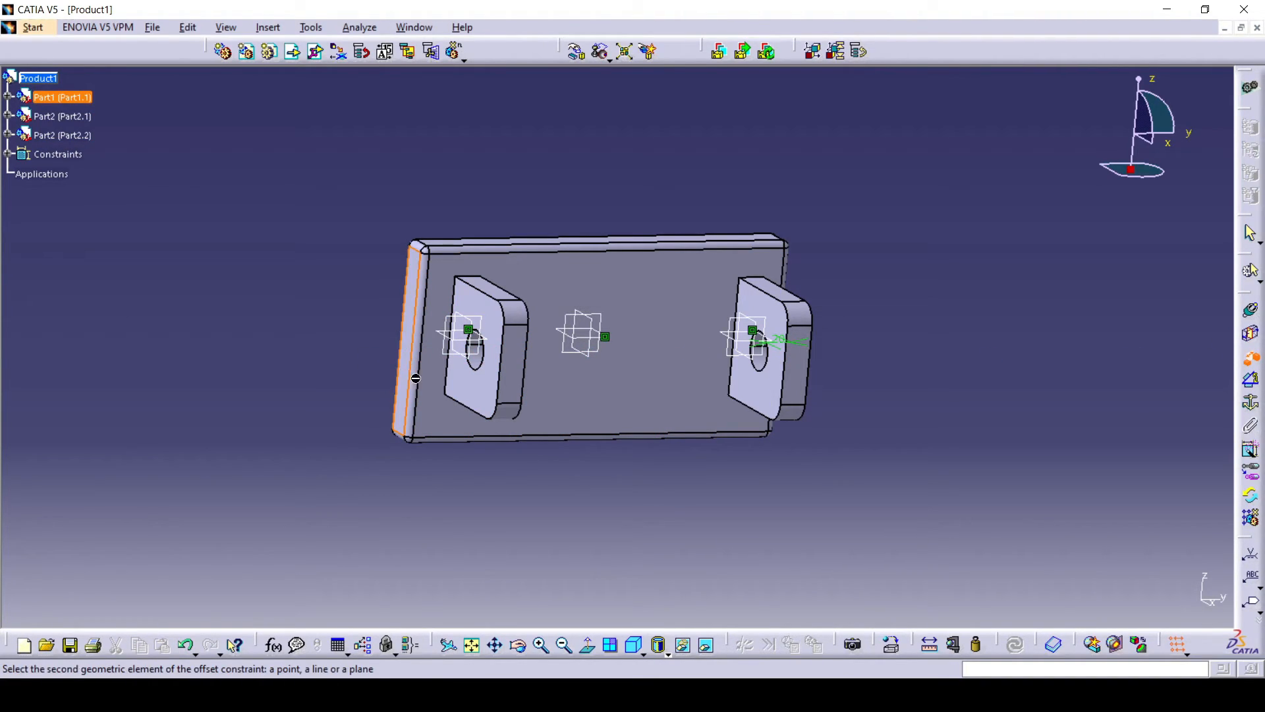
click(488, 394)
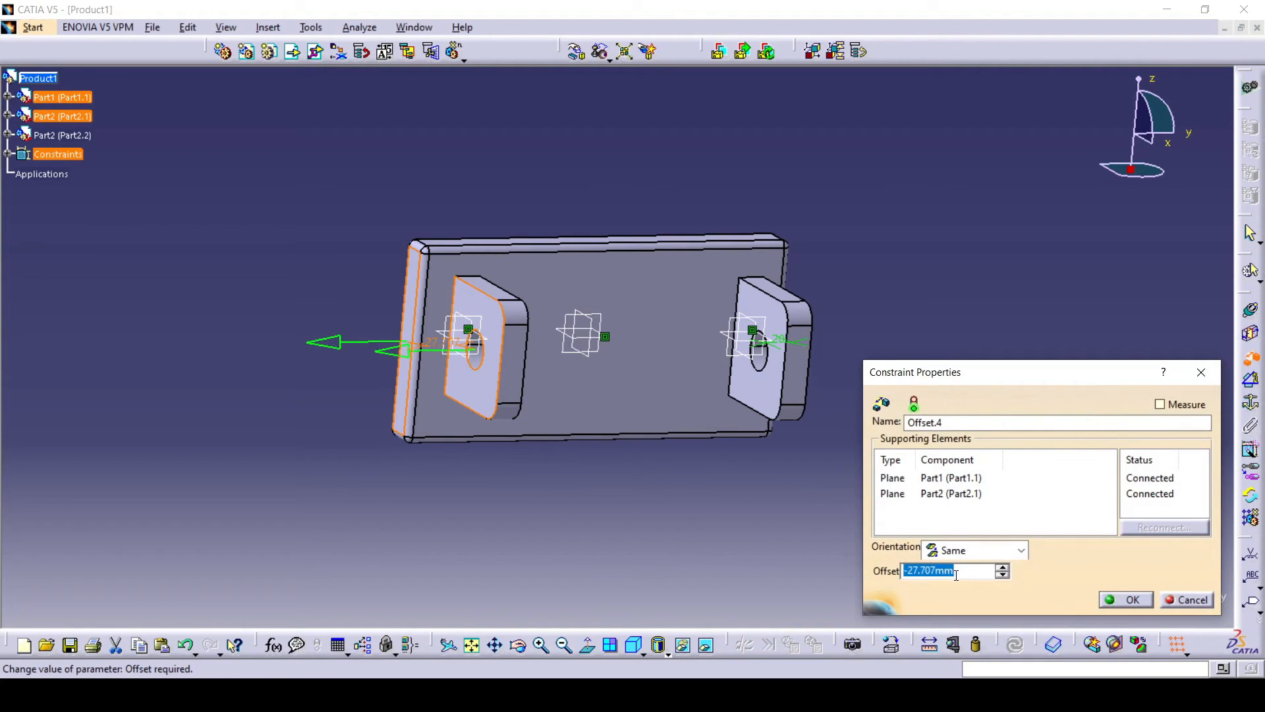
double_click(957, 575)
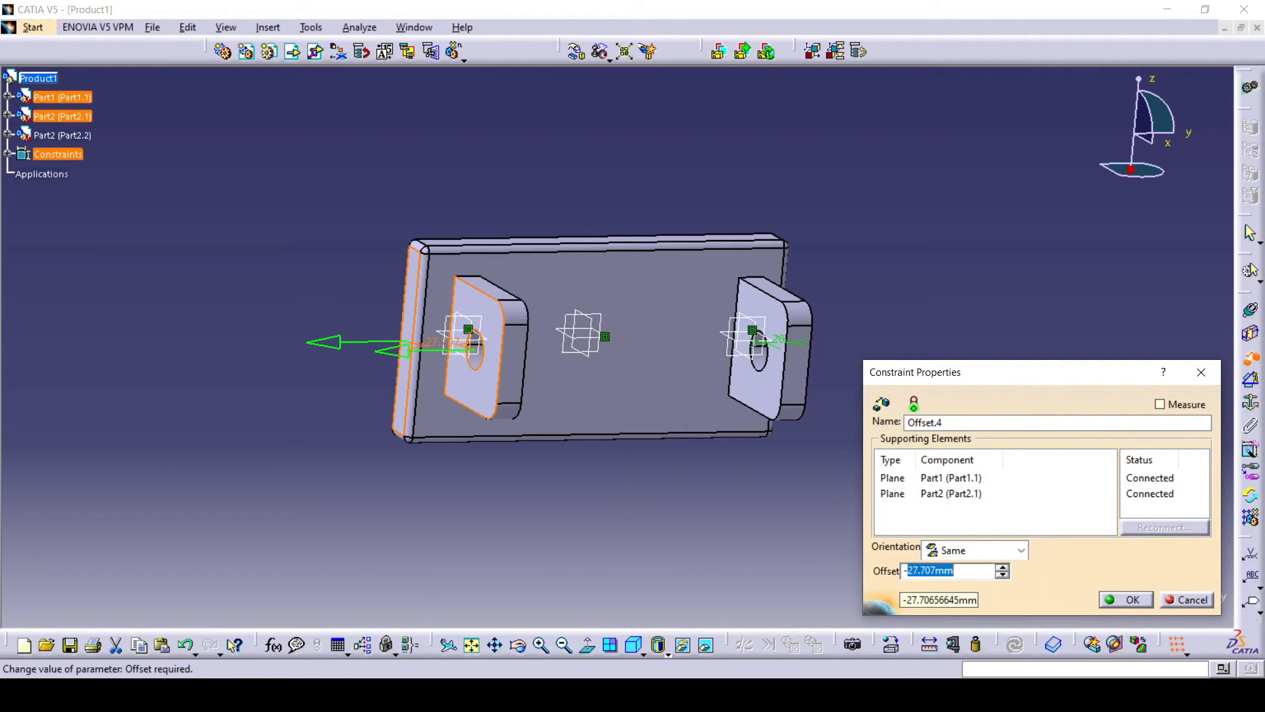
click(1129, 600)
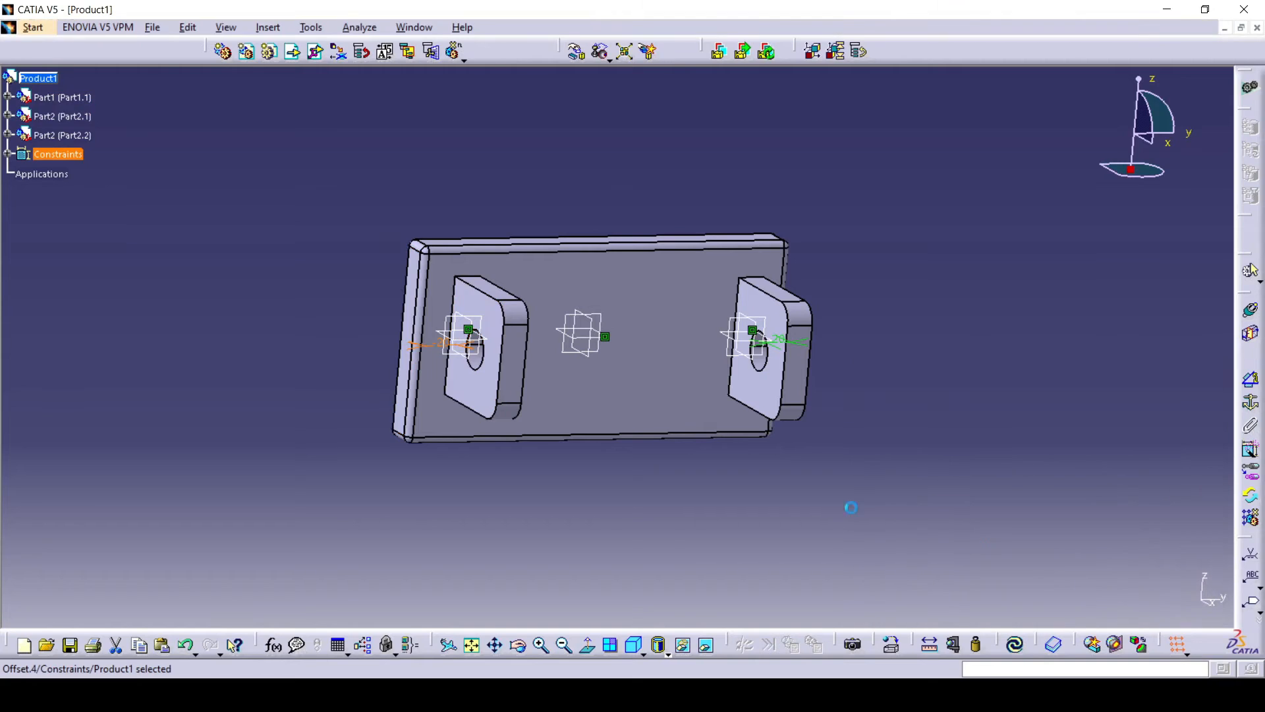
- Offset the Part2.2 bracket's underside 25 mm from the plate's bottom face and update the assembly
middle_drag(701, 466, 770, 419)
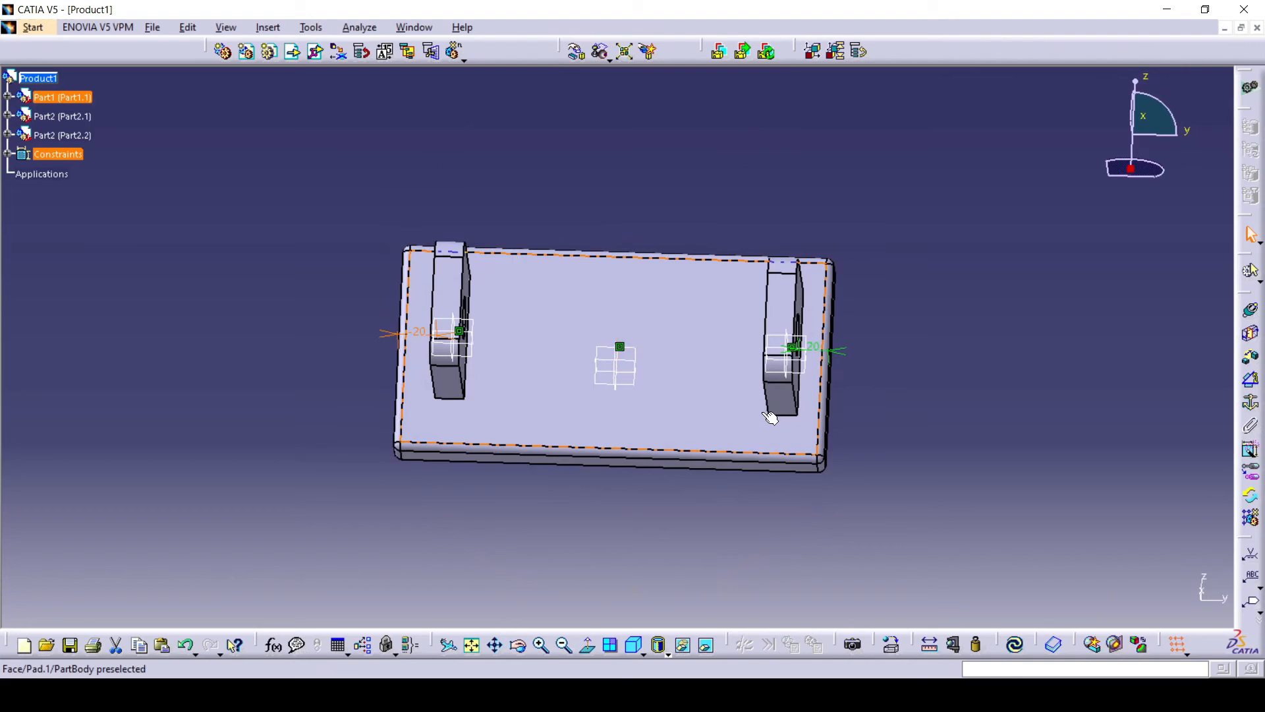
click(1251, 360)
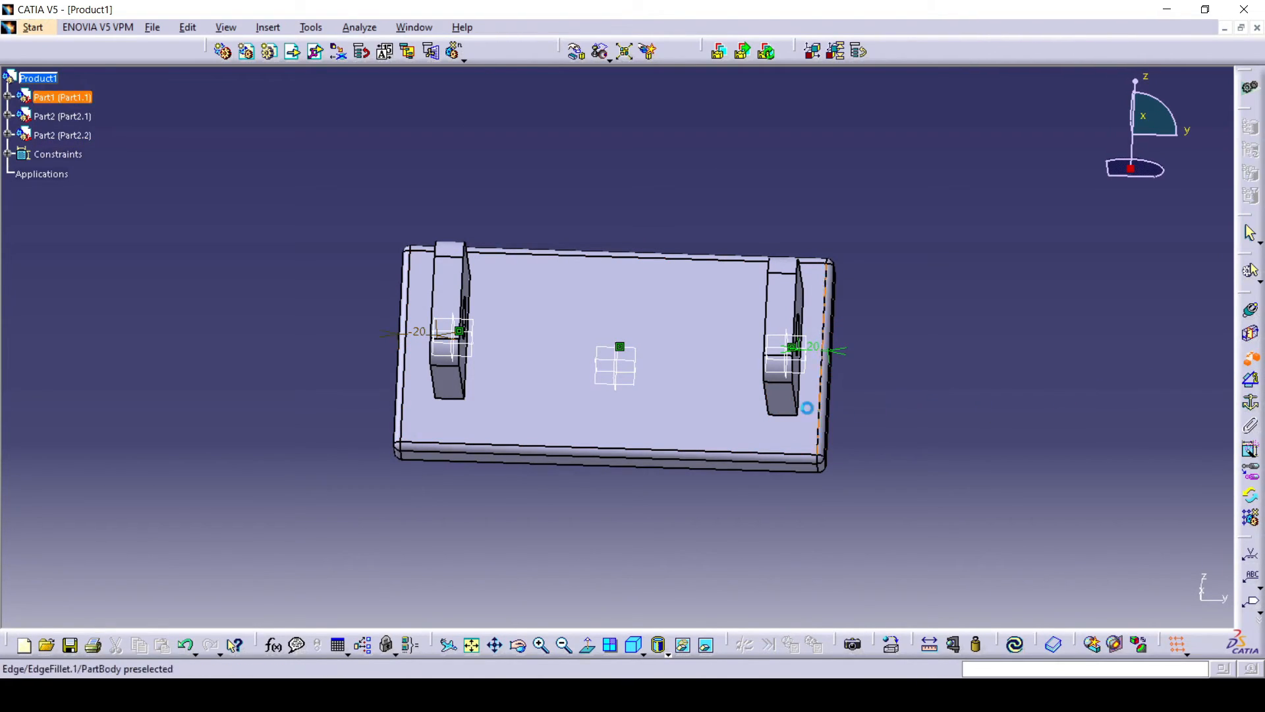
click(789, 412)
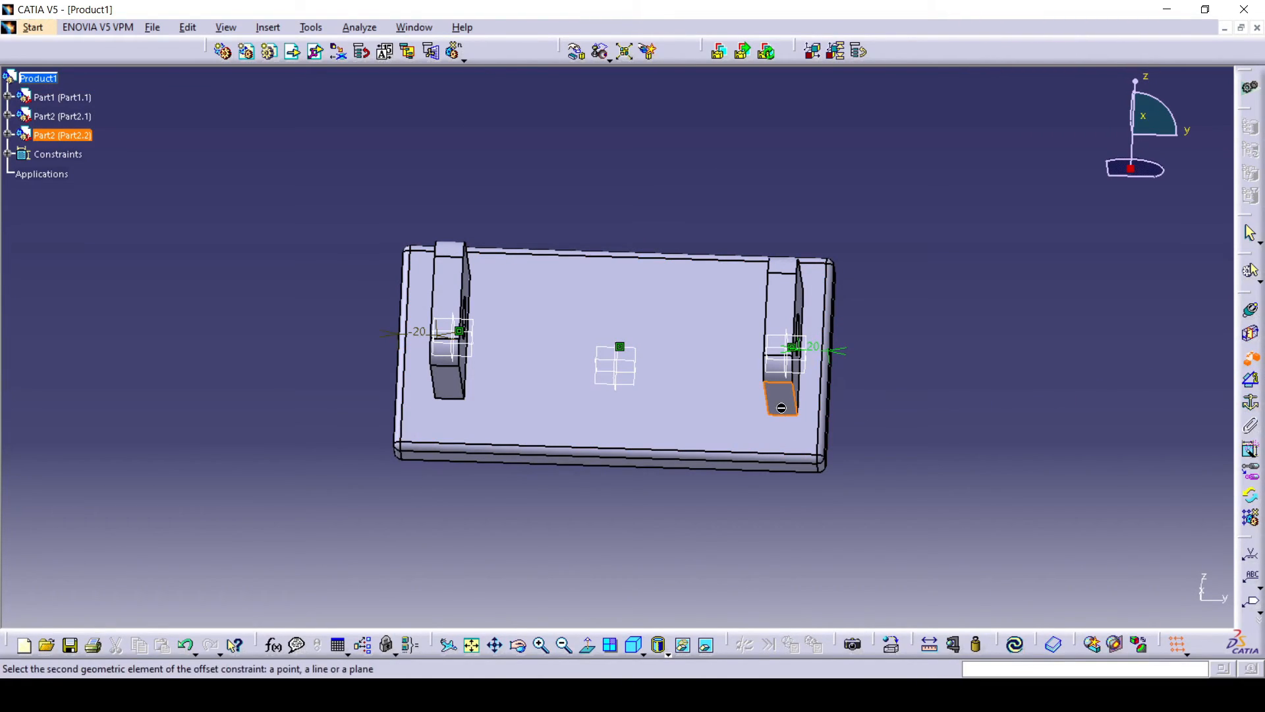
click(779, 469)
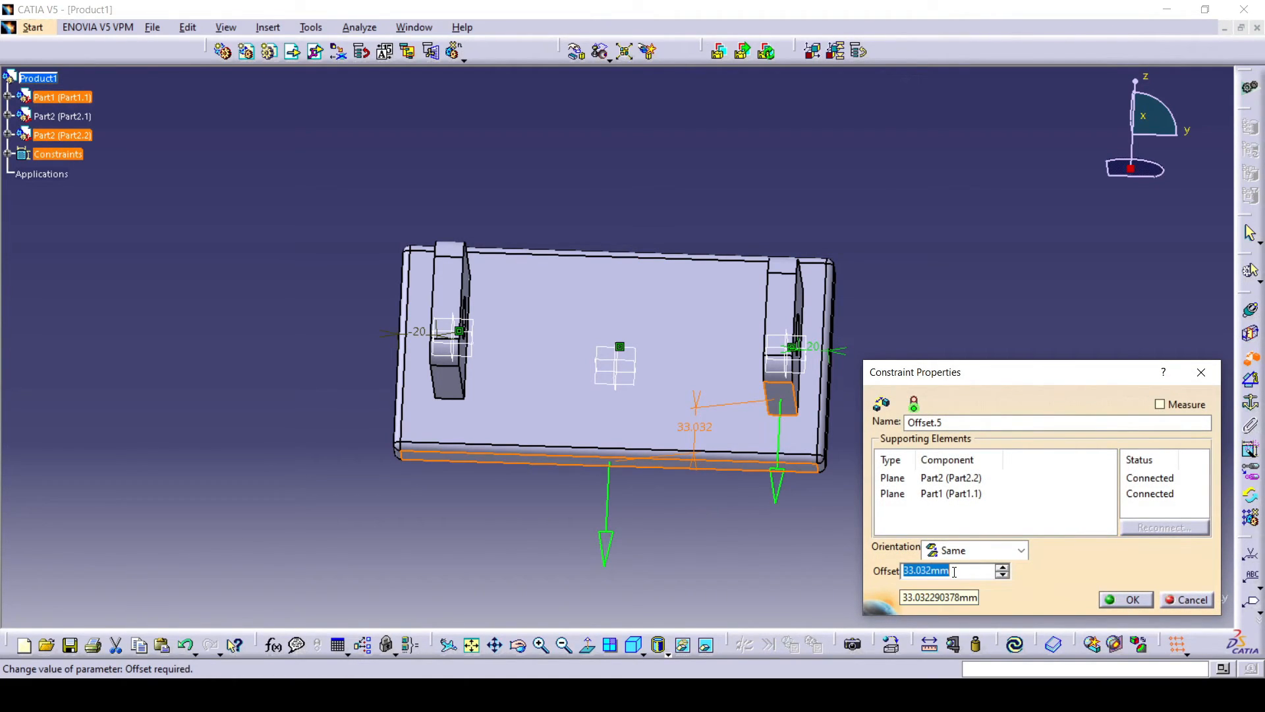
click(1111, 602)
middle_drag(883, 438, 870, 498)
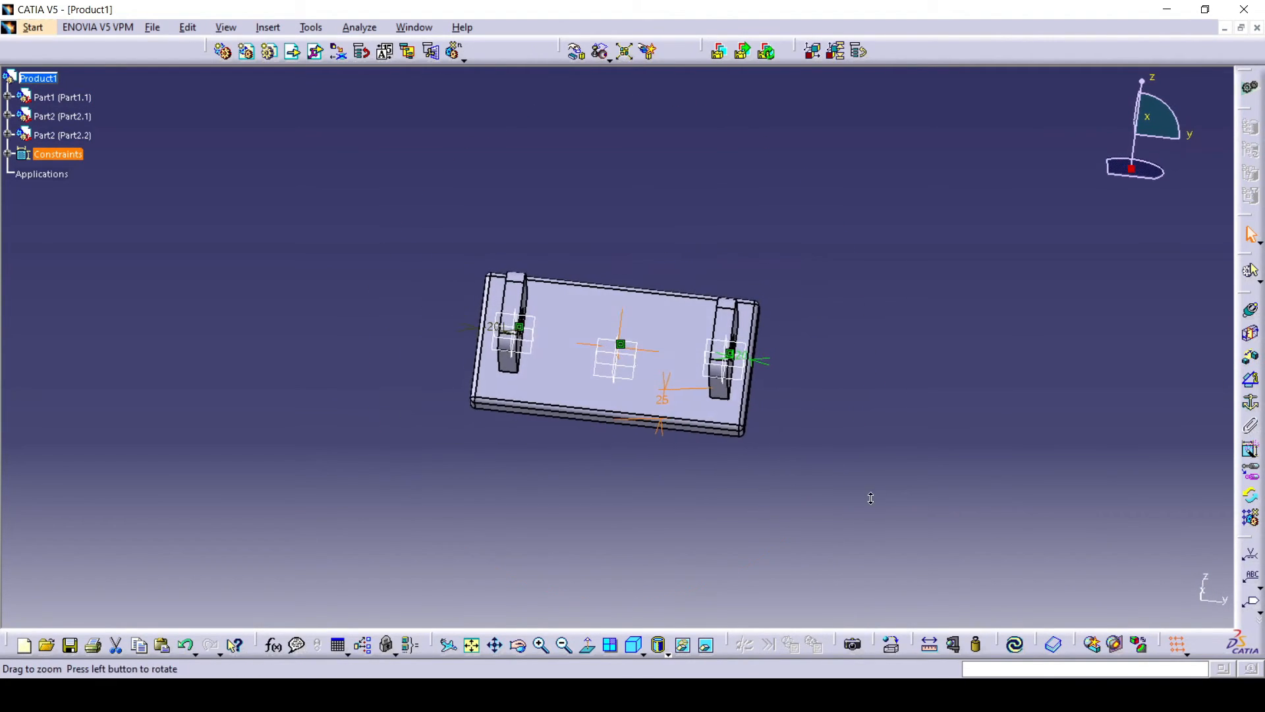
click(1015, 644)
- Offset the Part2.1 bracket's underside 30 mm from the plate's bottom face and update the assembly
middle_drag(786, 423, 719, 488)
middle_drag(564, 399, 673, 337)
middle_drag(550, 373, 585, 358)
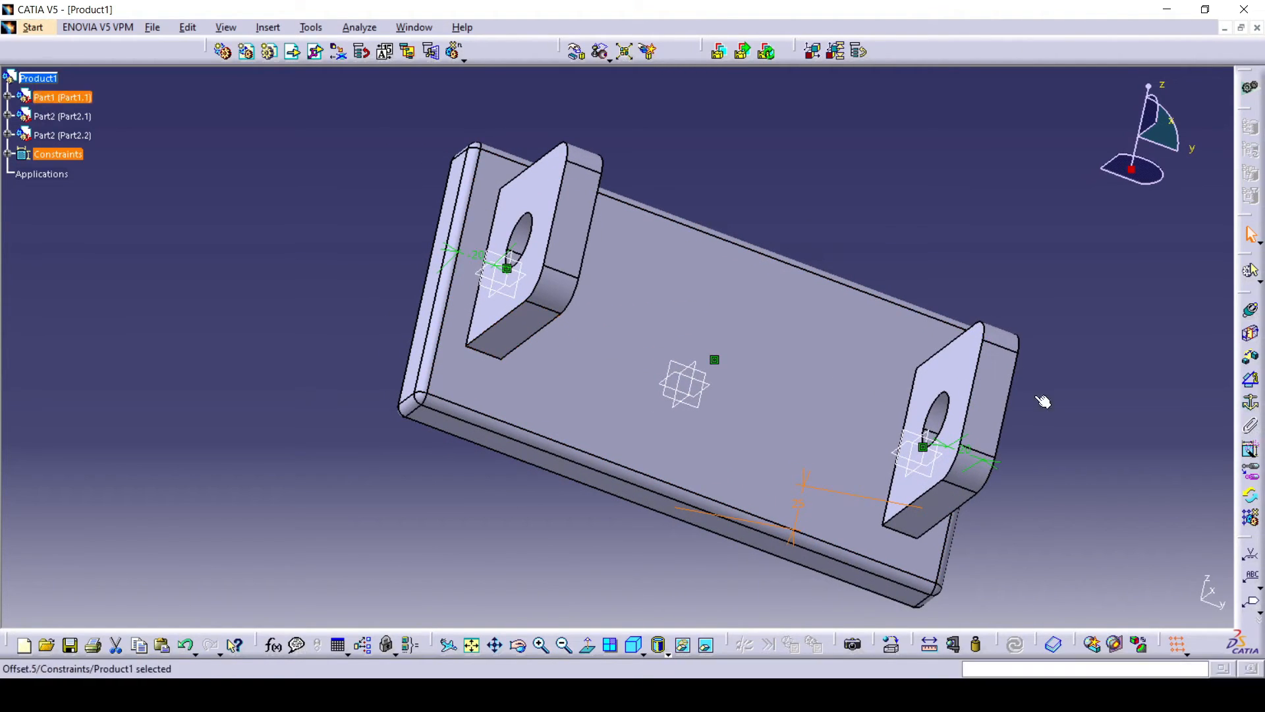
click(1250, 356)
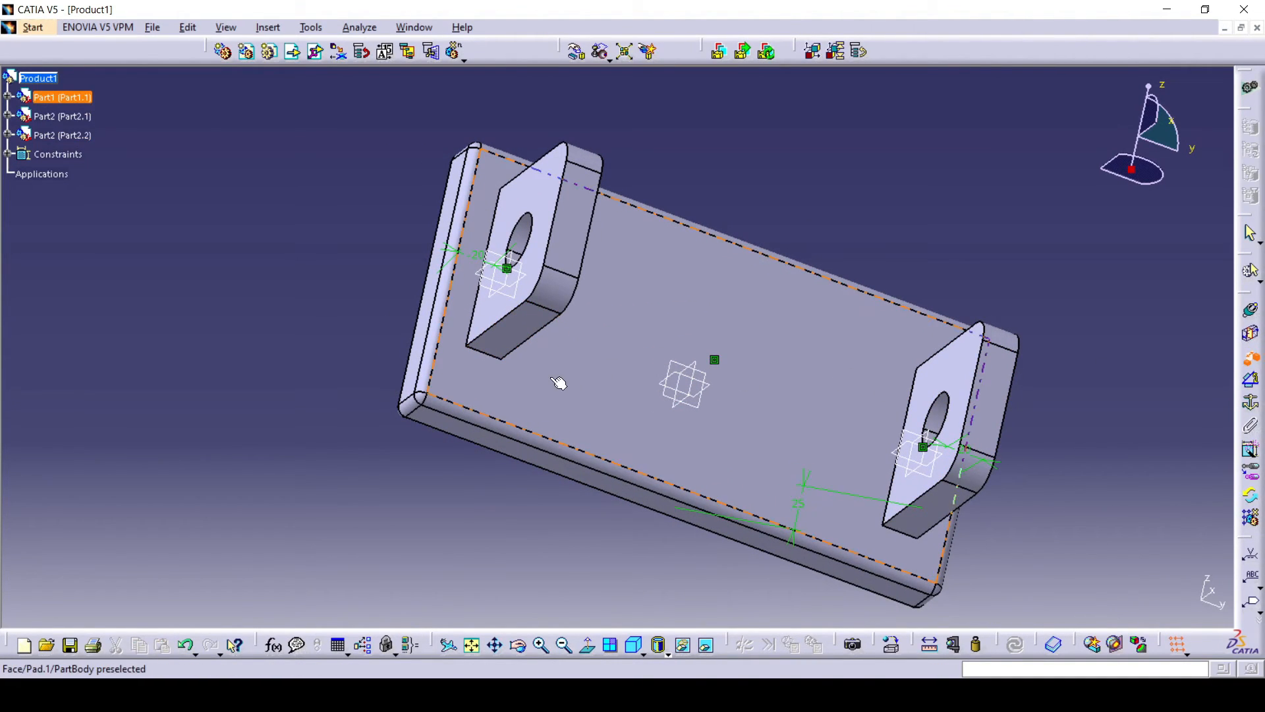
click(530, 337)
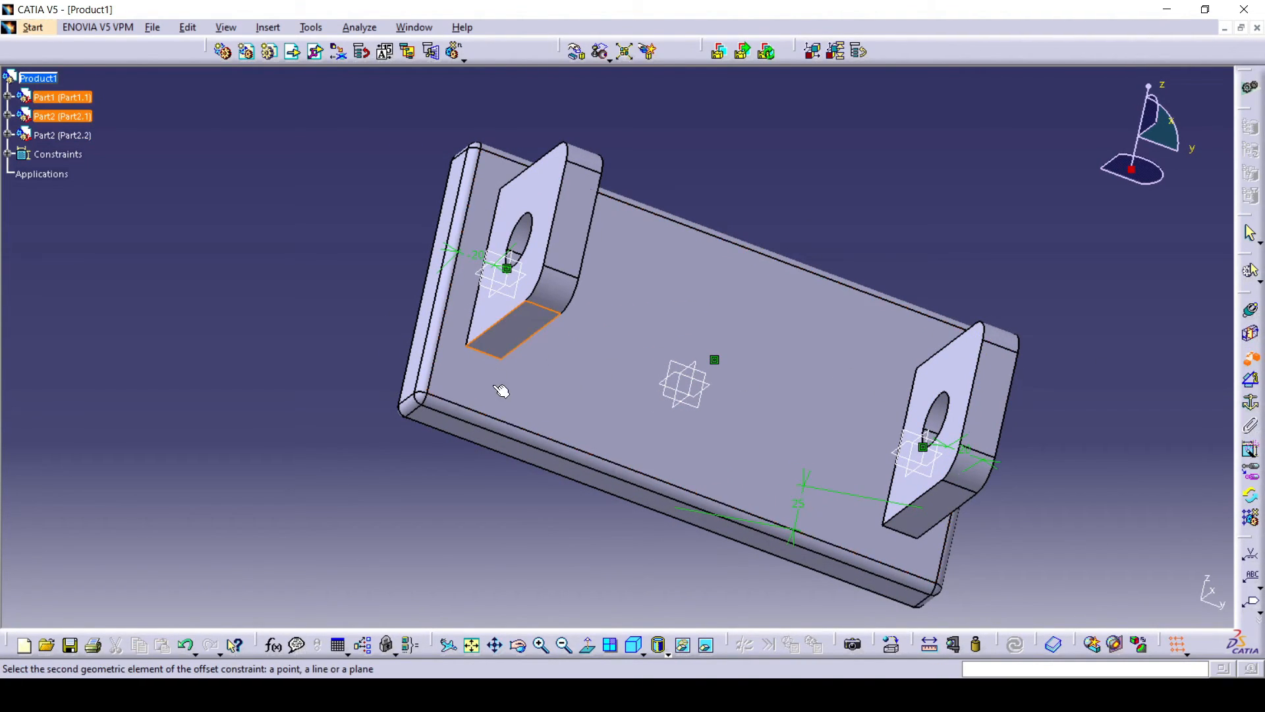
click(494, 444)
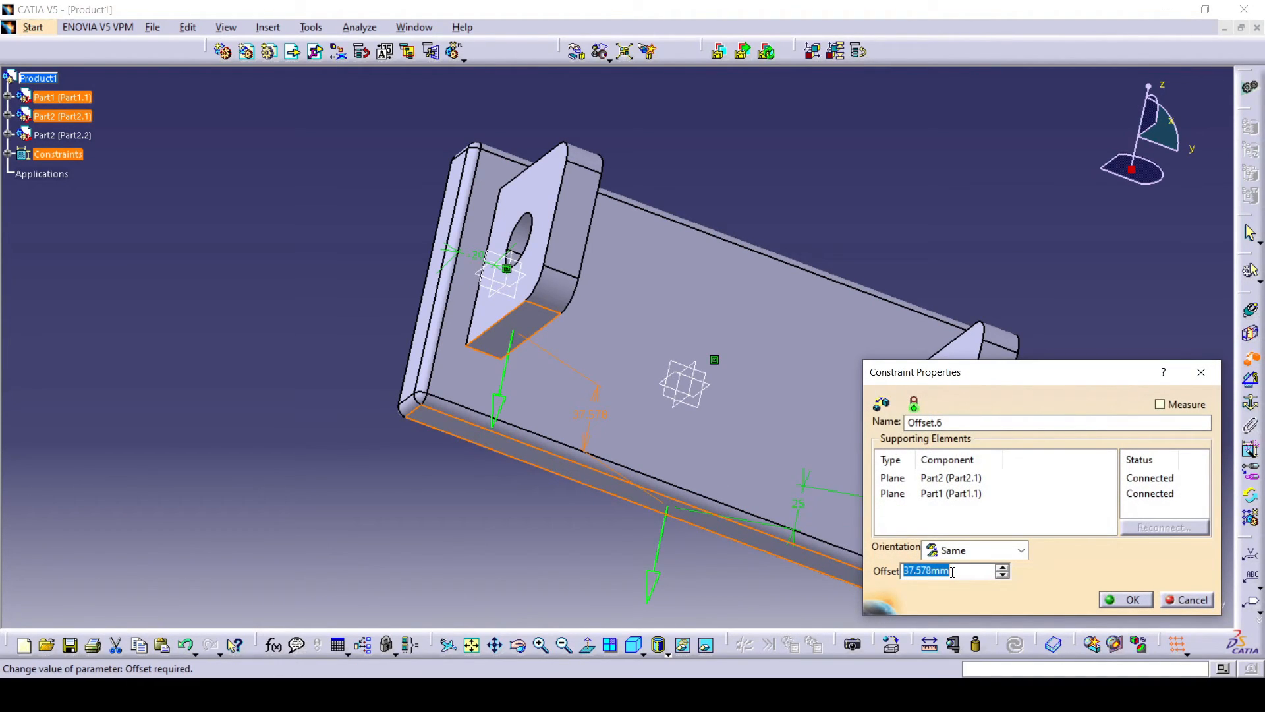
click(1111, 601)
click(1015, 643)
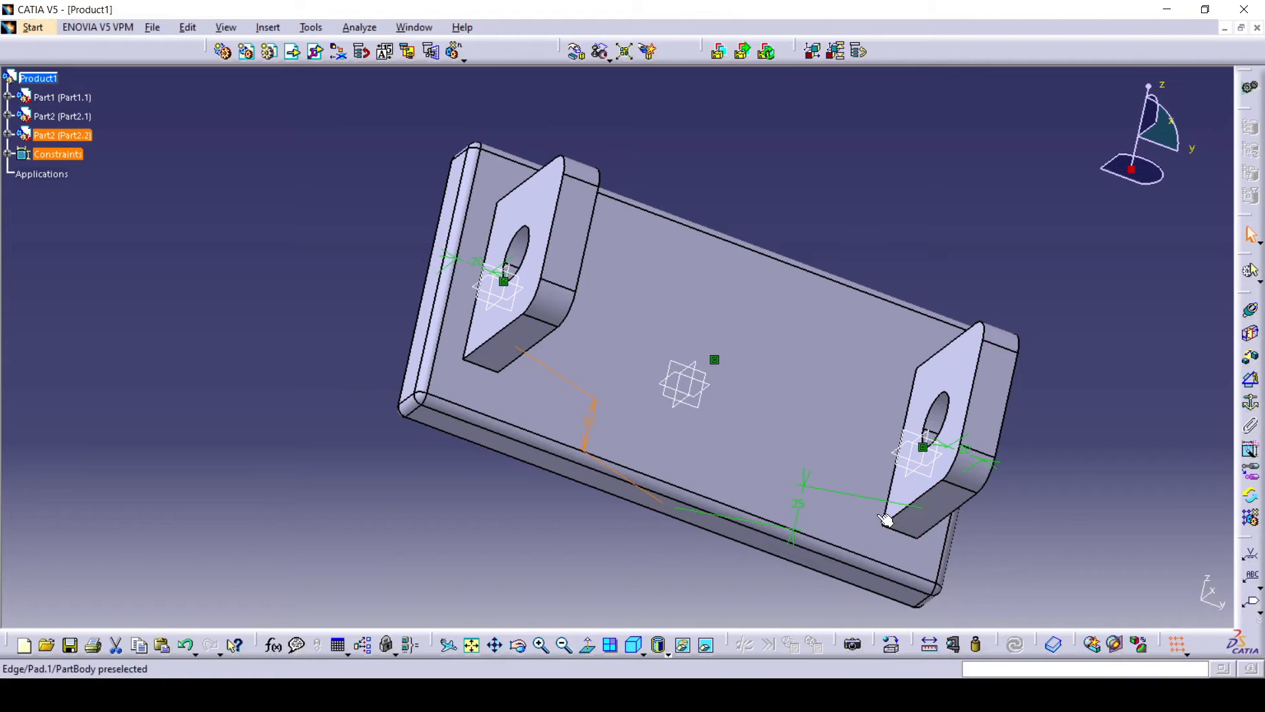
- Change the offset between the Part2.2 bracket's underside and the plate's bottom face to 30 mm, and update the assembly
double_click(805, 506)
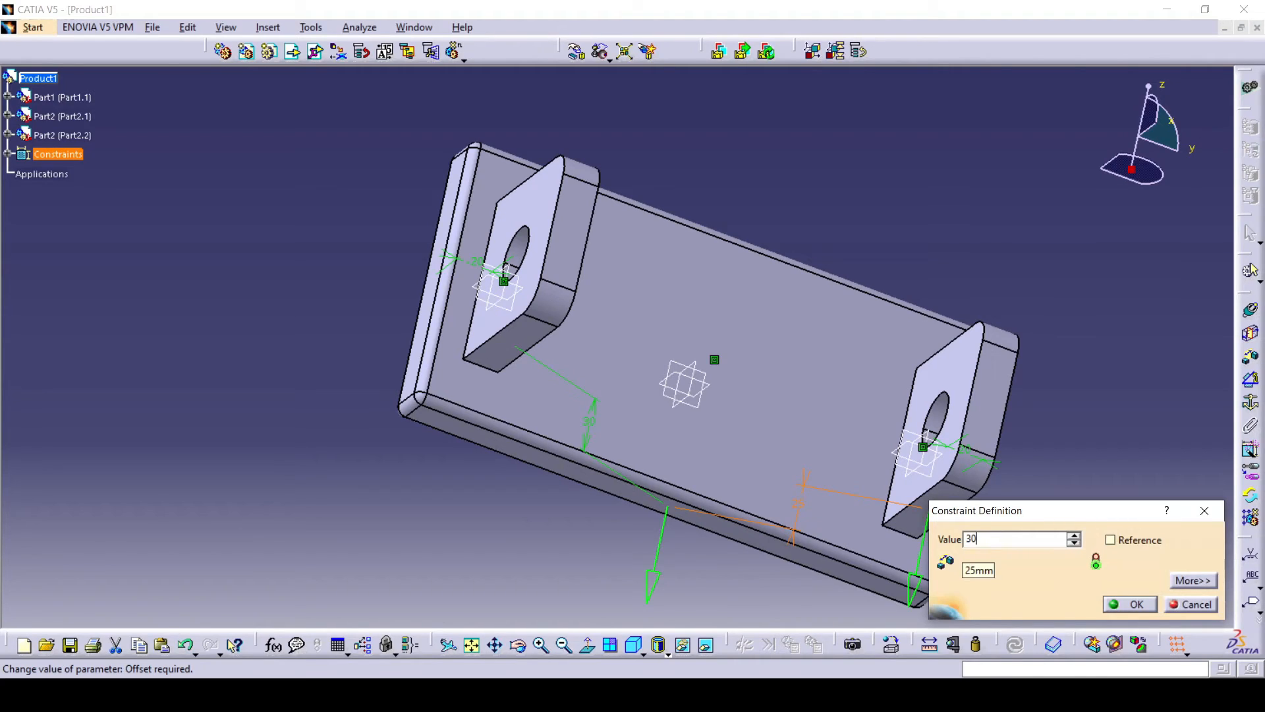
click(1129, 605)
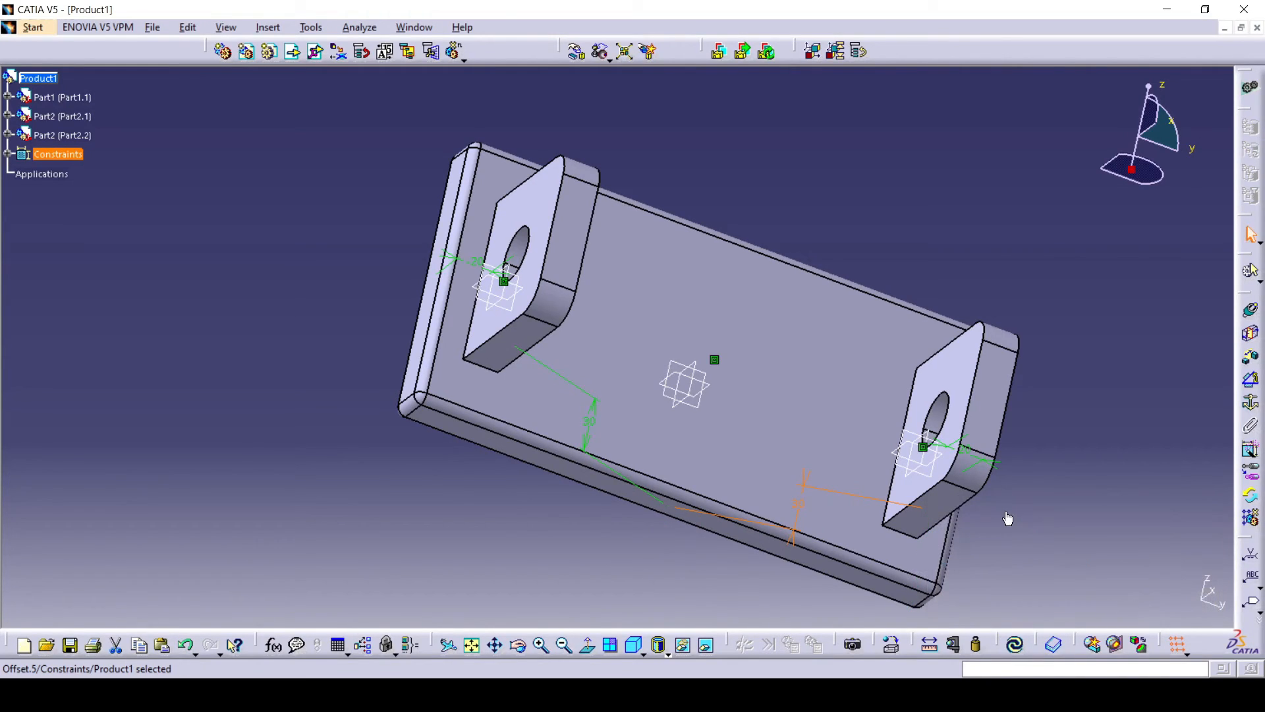
click(1026, 644)
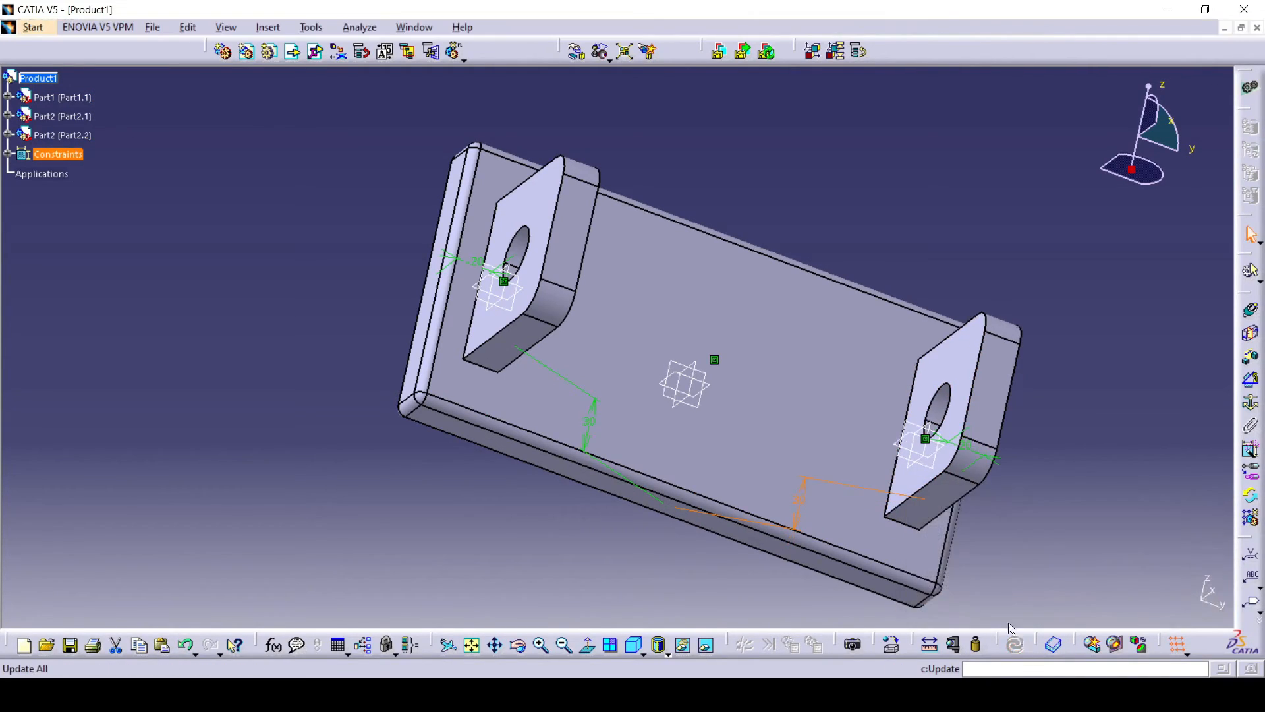
- Check the value of the Part2.1 bracket's underside offset constraint and examine both brackets in the front view
click(5, 154)
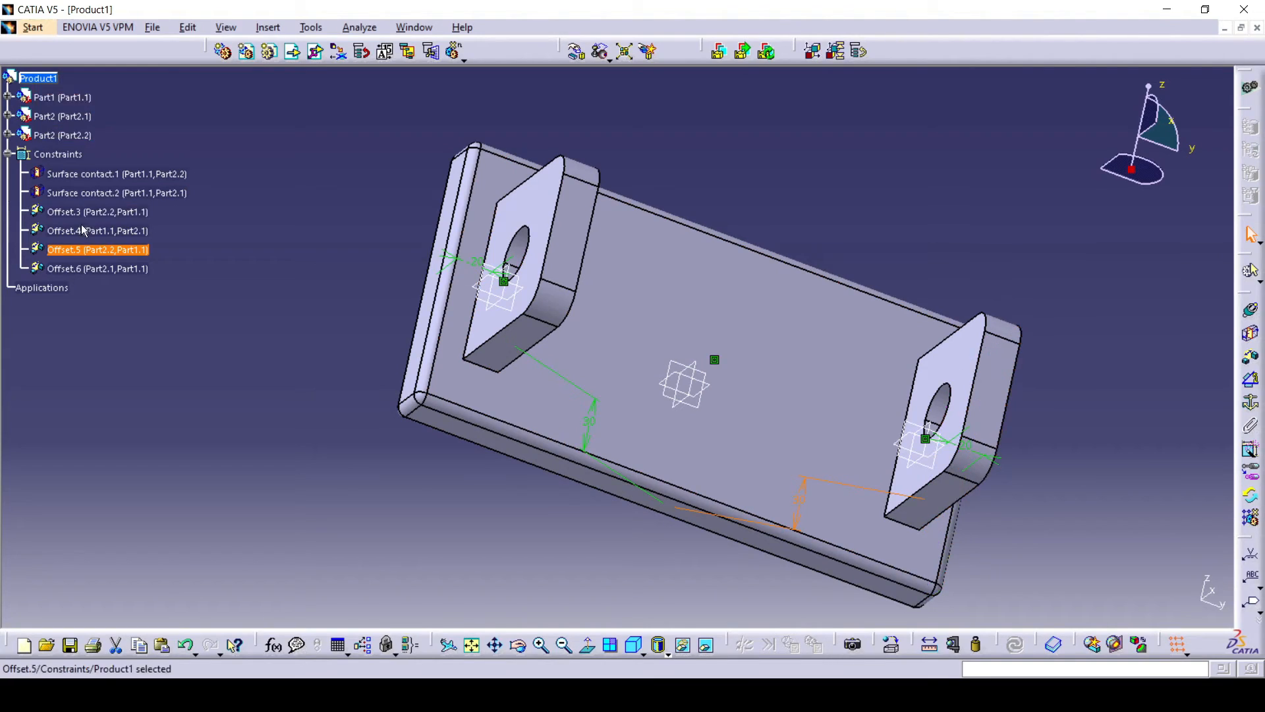
double_click(99, 269)
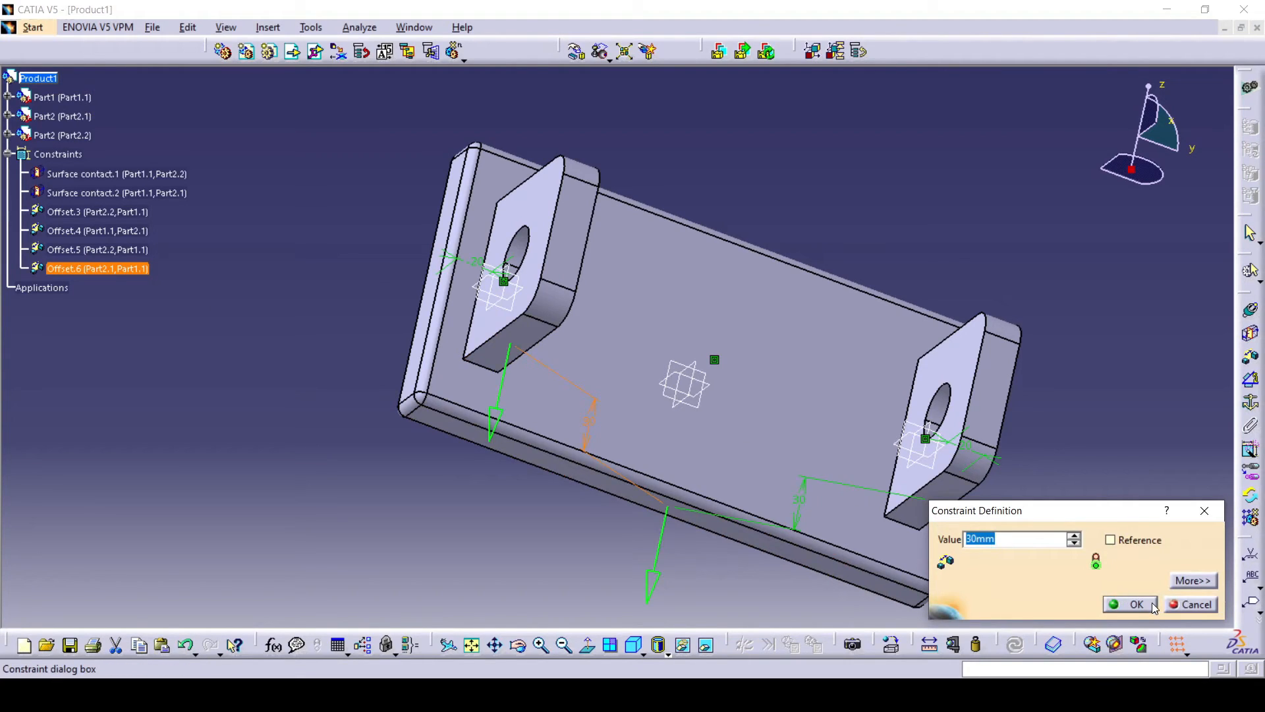
key(Return)
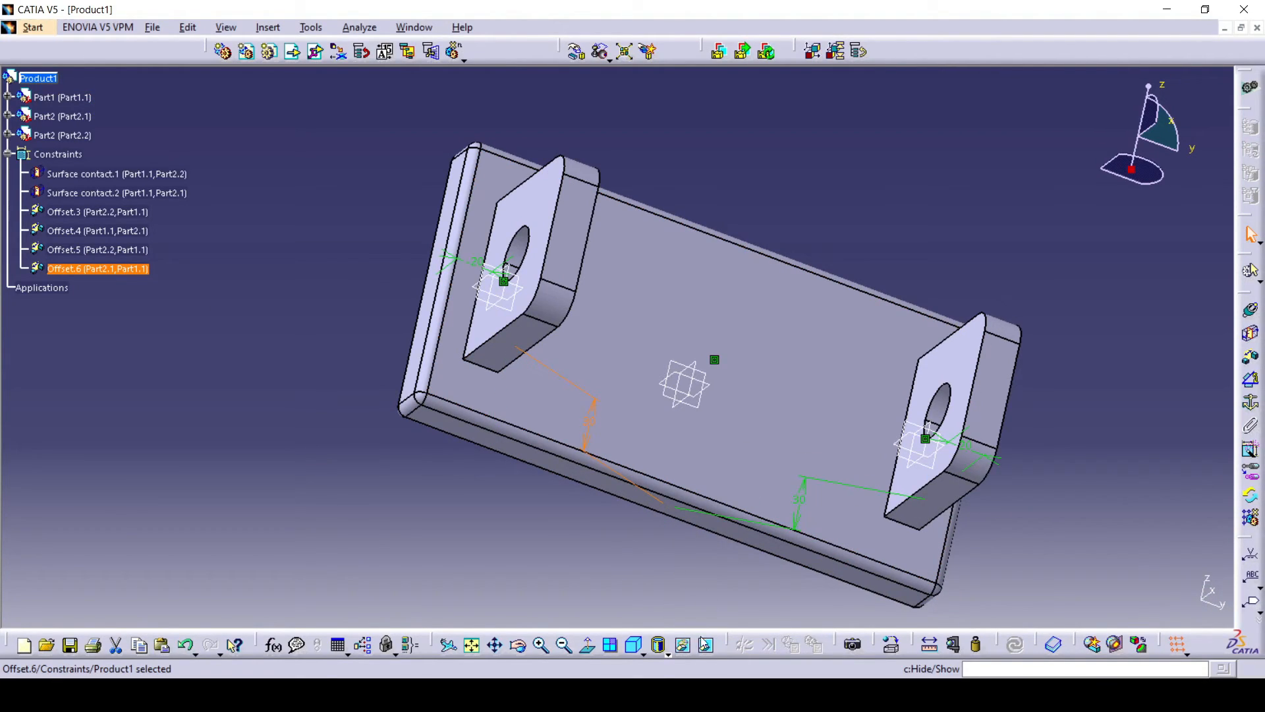
click(642, 653)
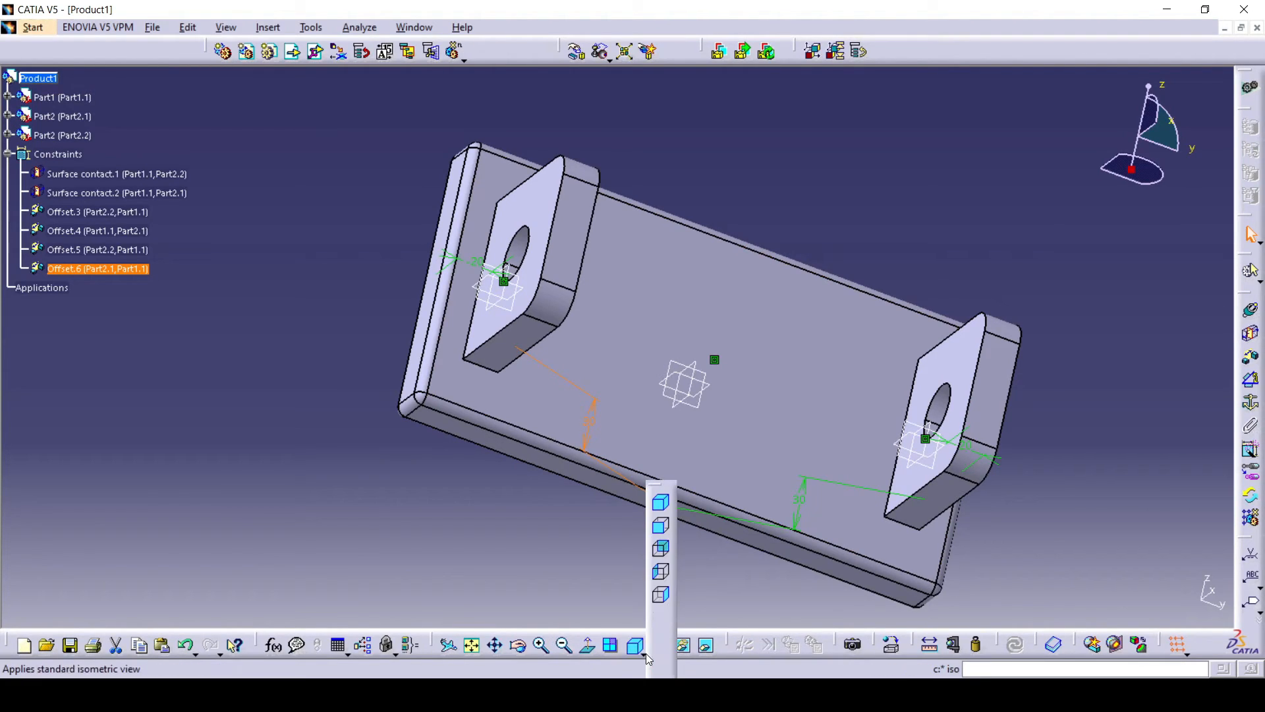
click(662, 531)
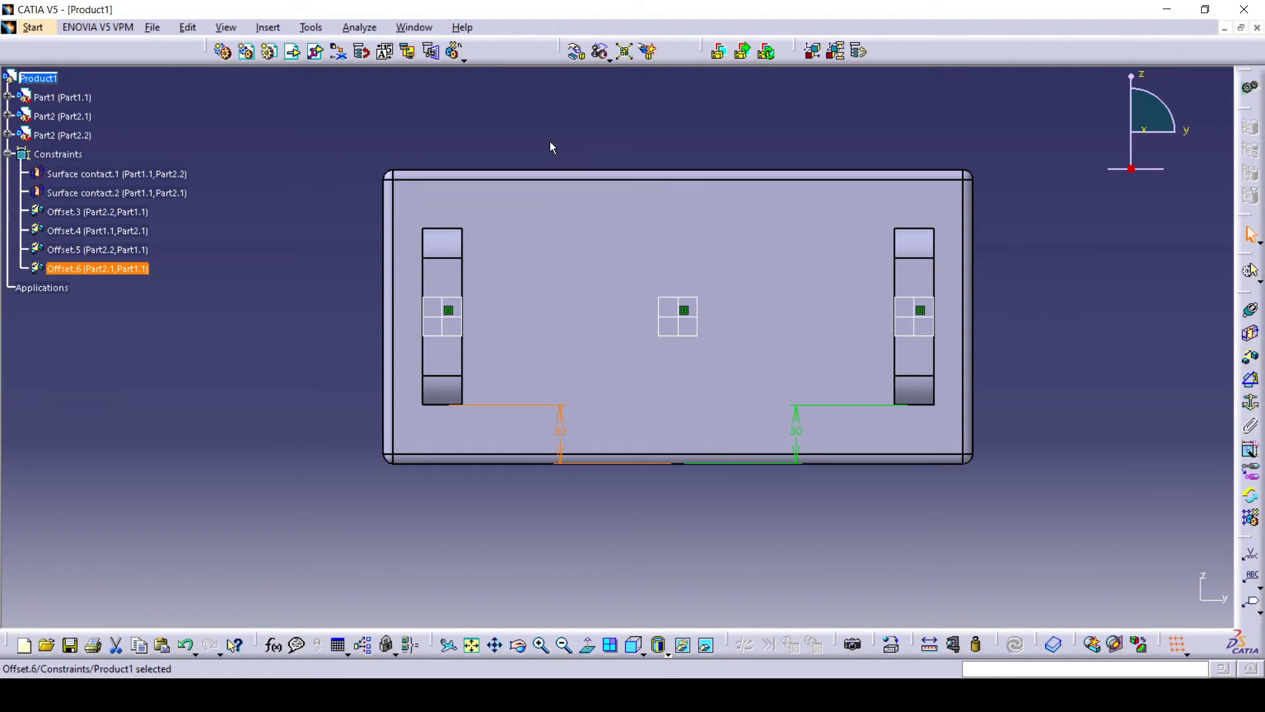
- Insert Part3 with positioning and use Smart Move to place the rod horizontally below the plate
click(318, 58)
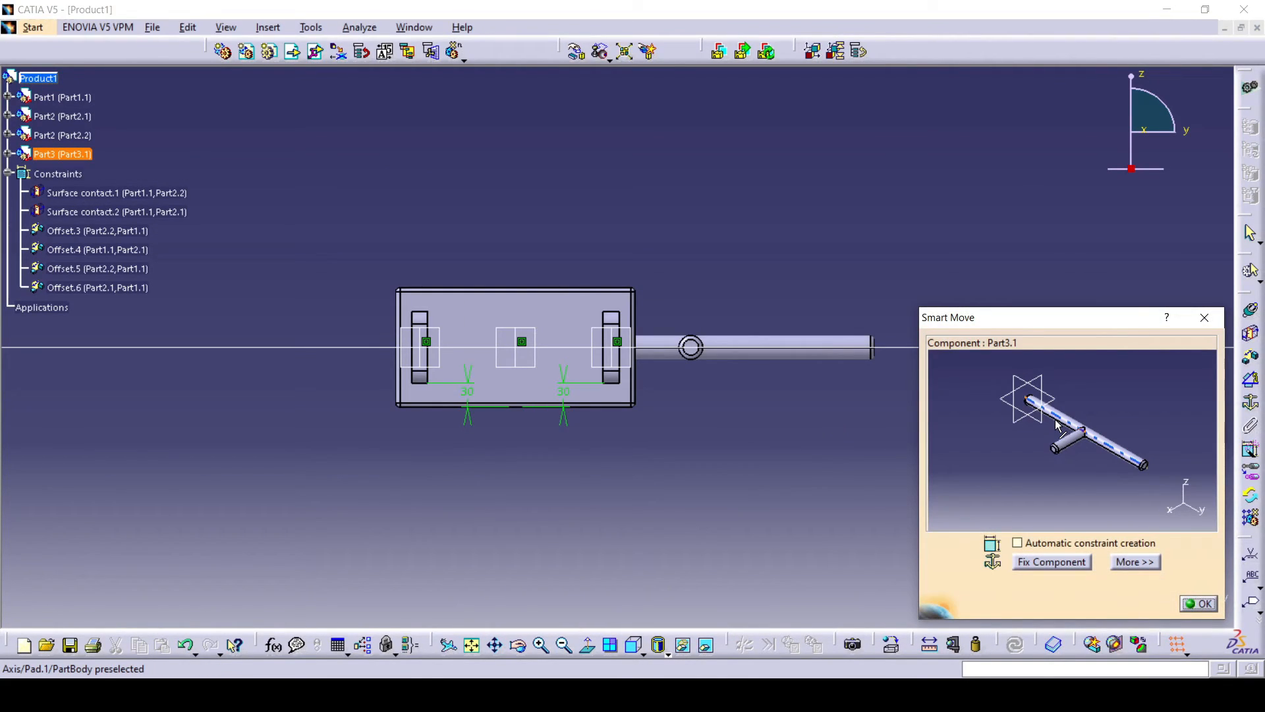
mouse_move(1100, 426)
mouse_down()
mouse_move(1062, 455)
mouse_move(1109, 452)
mouse_move(1105, 435)
mouse_move(1106, 446)
mouse_up()
click(1198, 603)
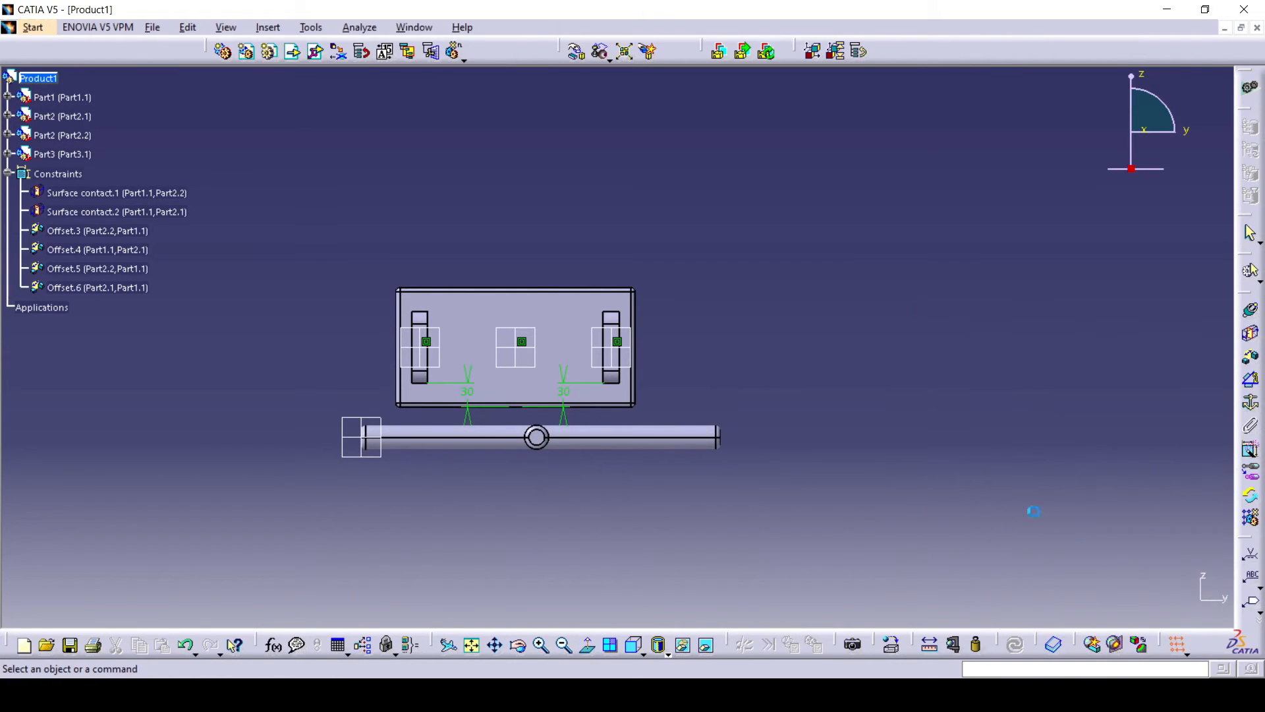
- Use Manipulation to move the Part3 rod along the X axis away from the plate and slightly up along Z
middle_drag(813, 396, 575, 468)
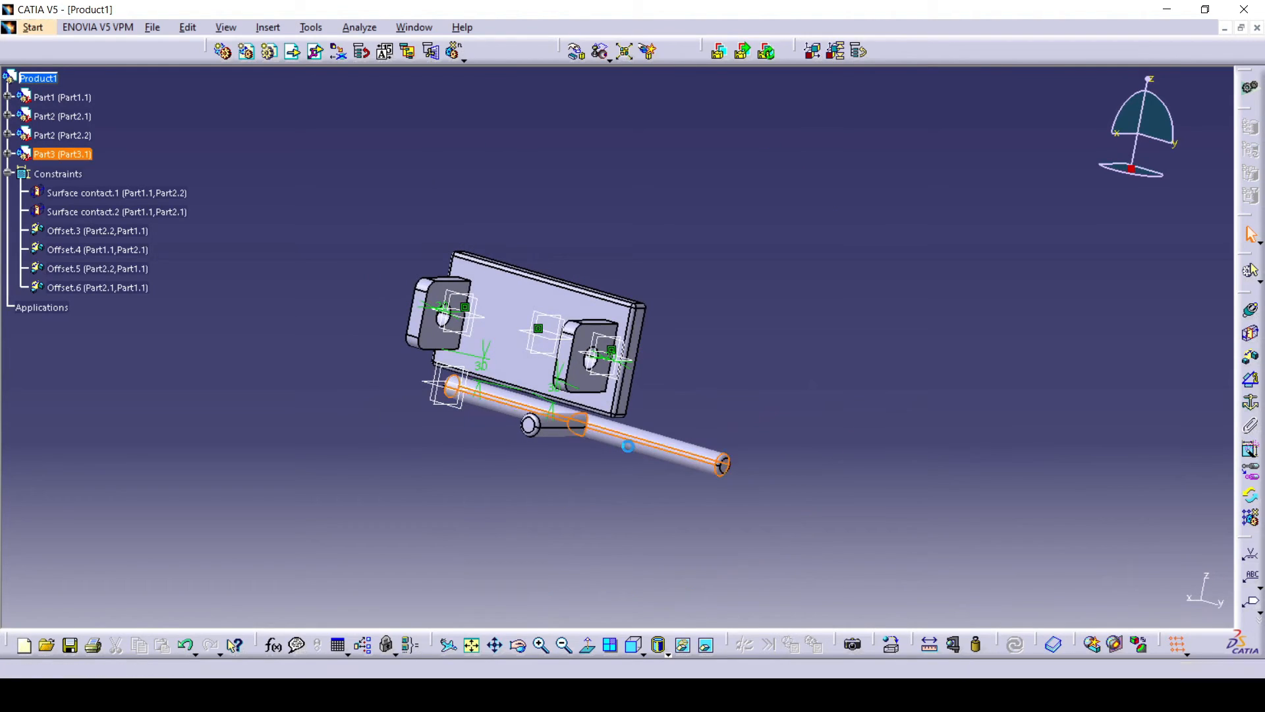
click(577, 58)
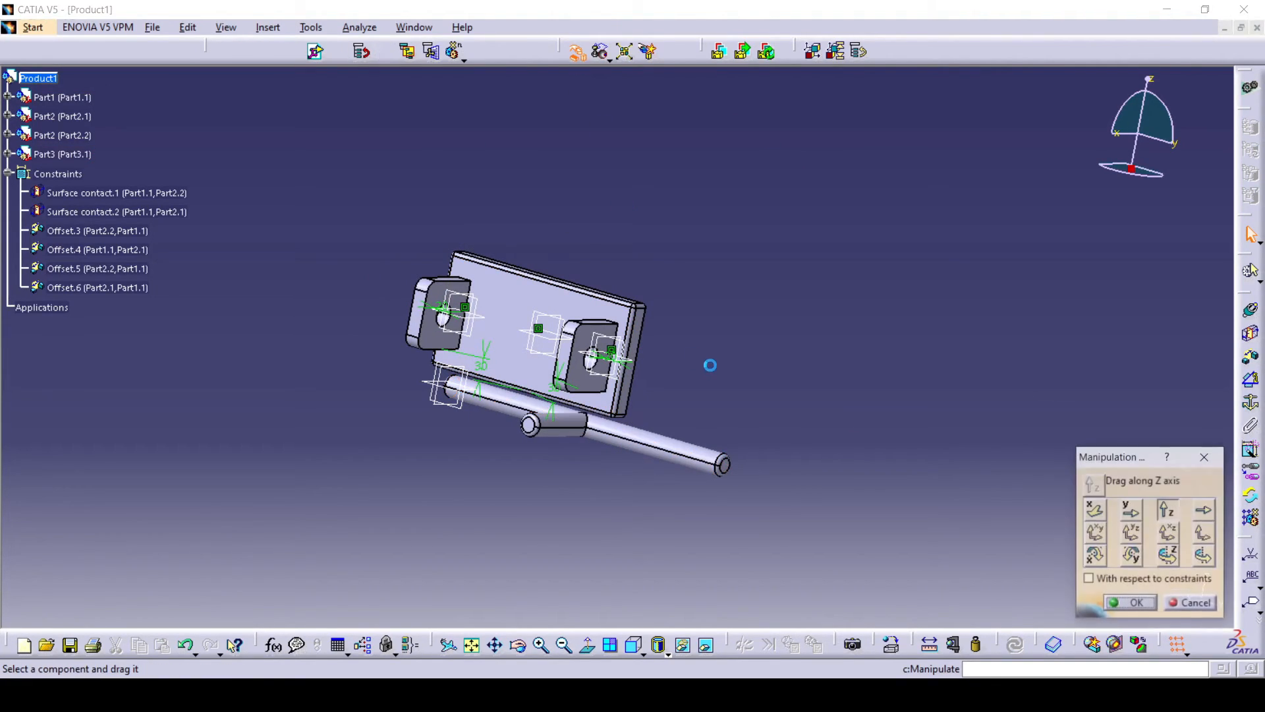
click(1094, 520)
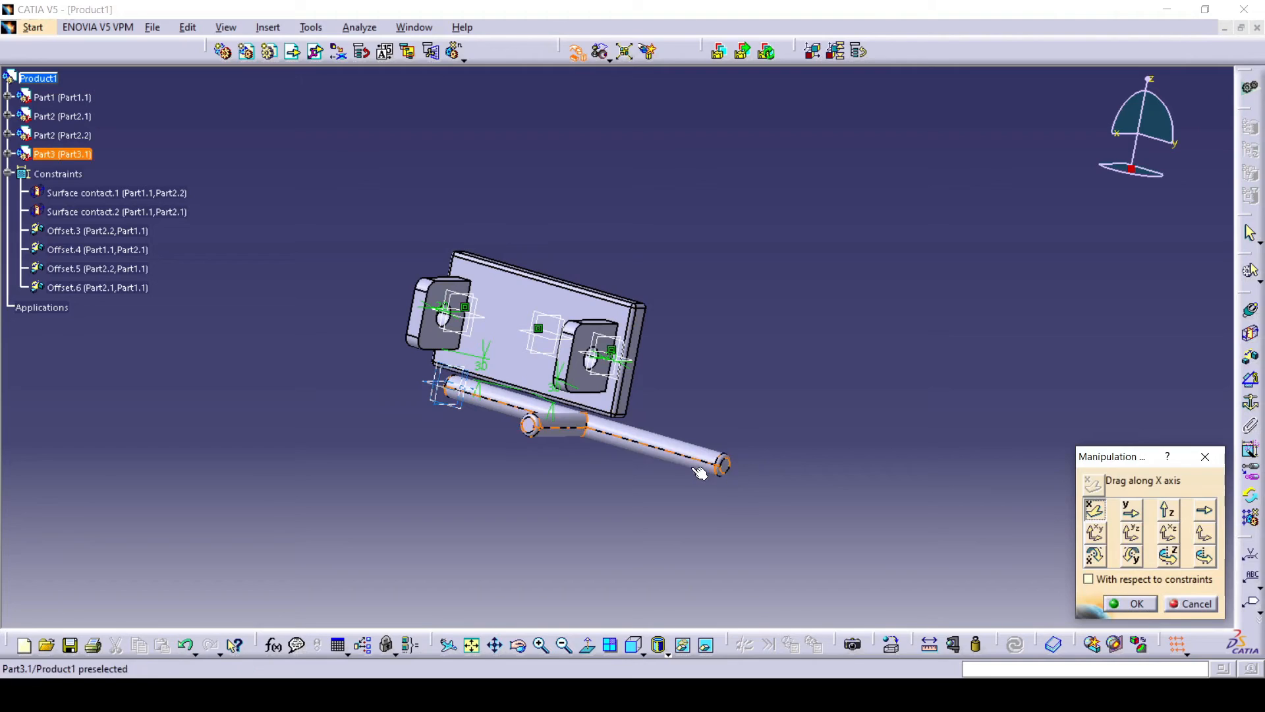
drag(685, 469, 594, 473)
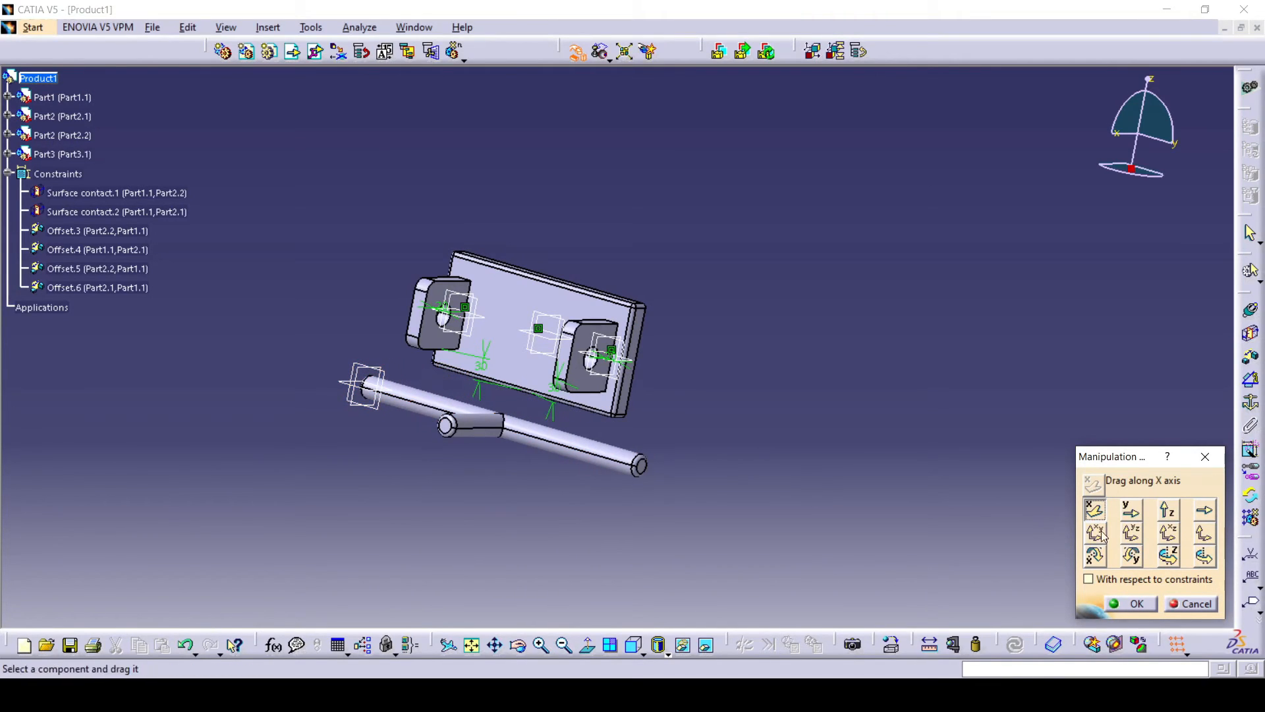
click(1166, 519)
drag(569, 456, 576, 427)
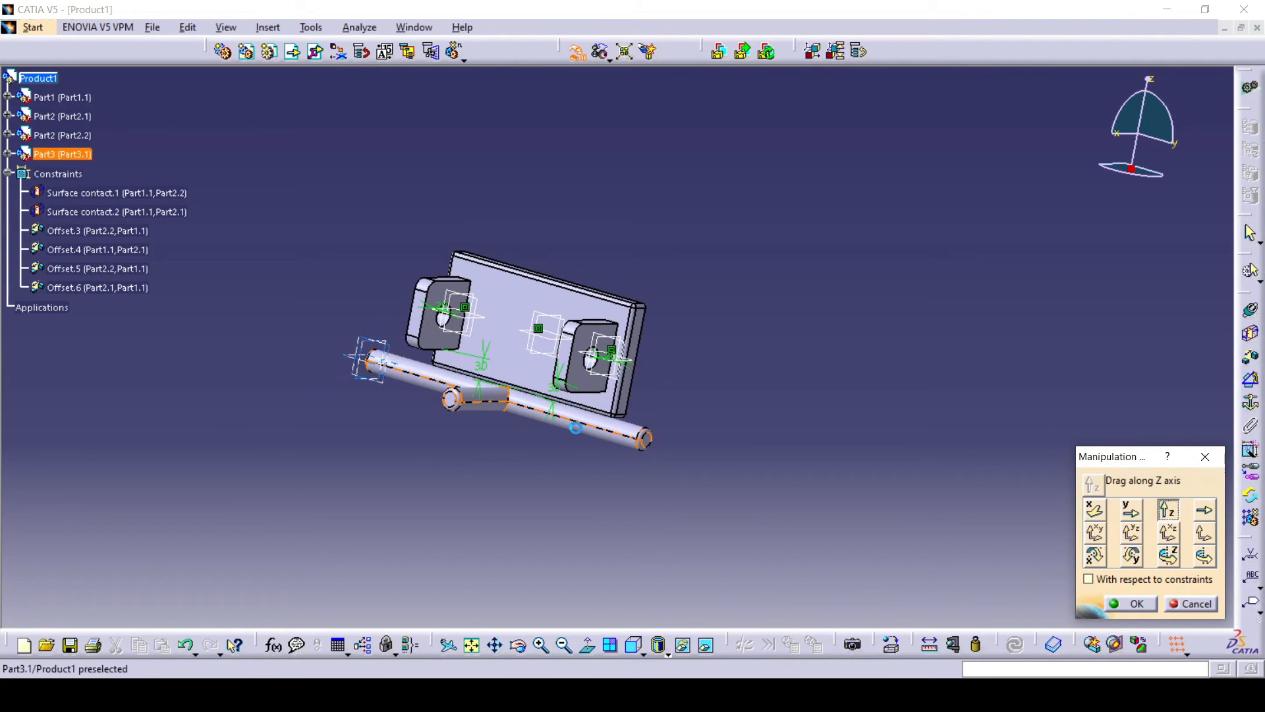
click(1130, 604)
- Make the Part3 rod's axis coincident with the Part2.1 bracket's hole axis and update the assembly
middle_drag(661, 420, 424, 407)
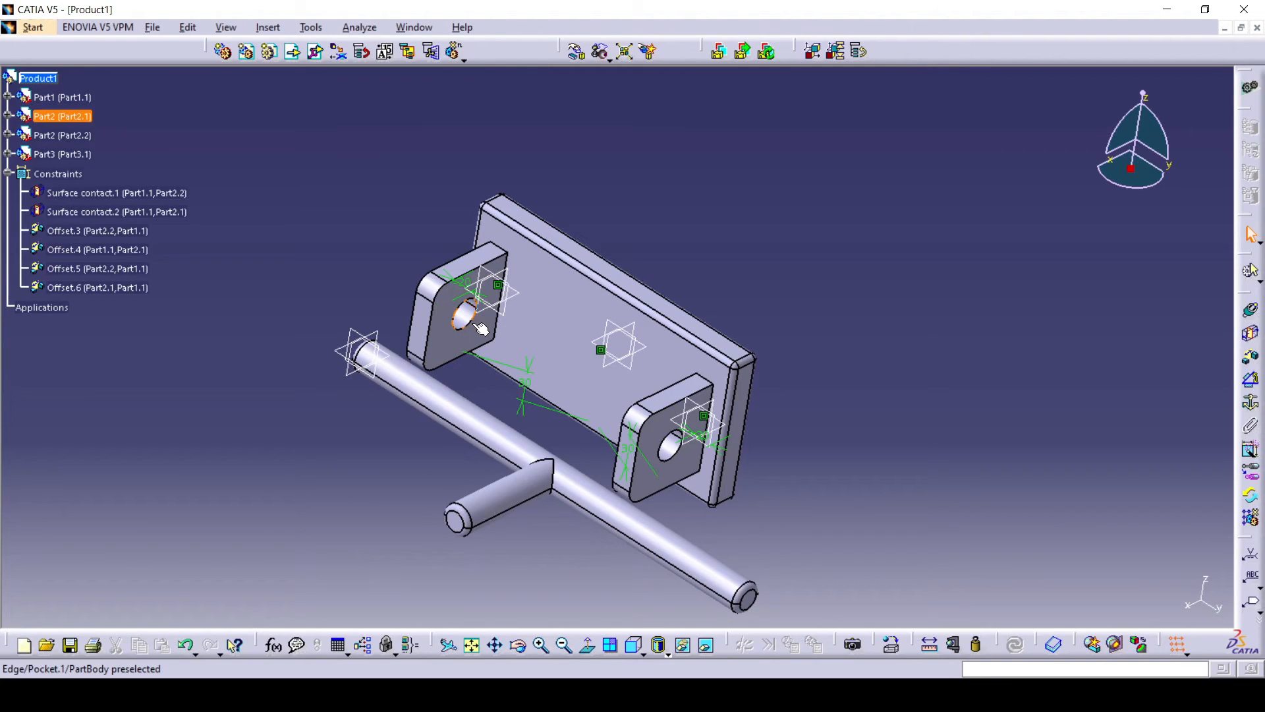
click(1250, 313)
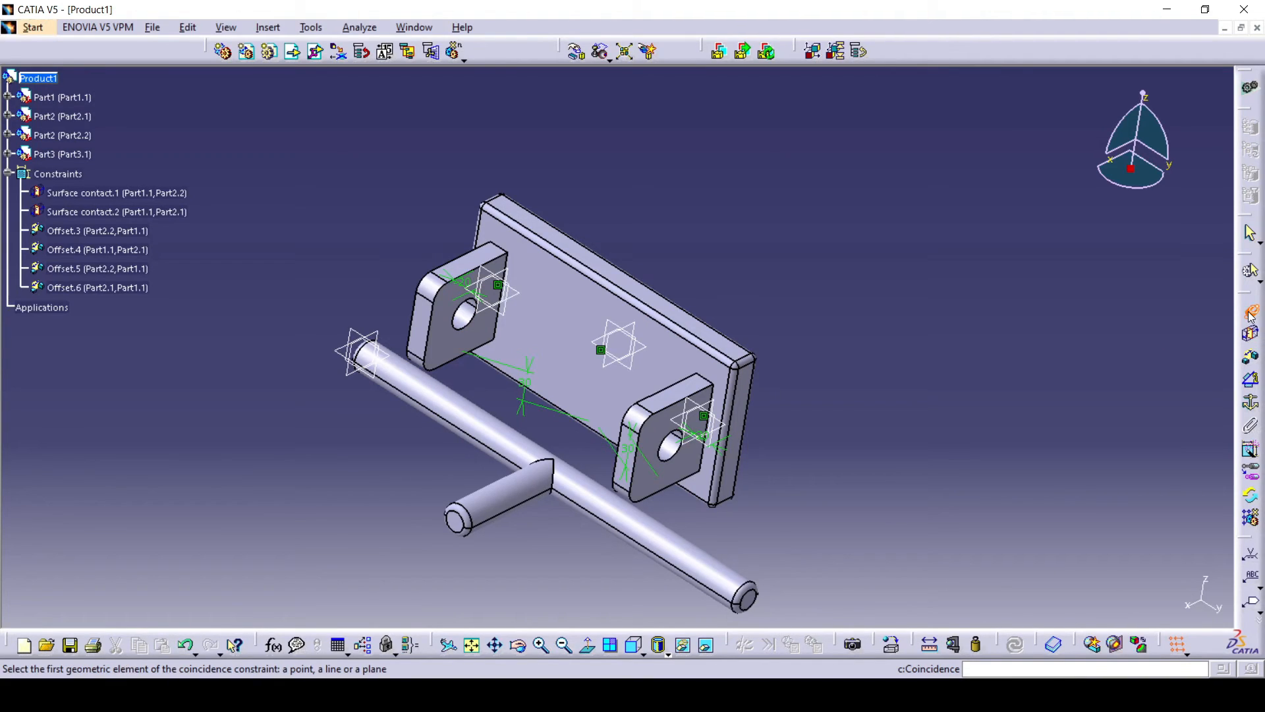
click(437, 401)
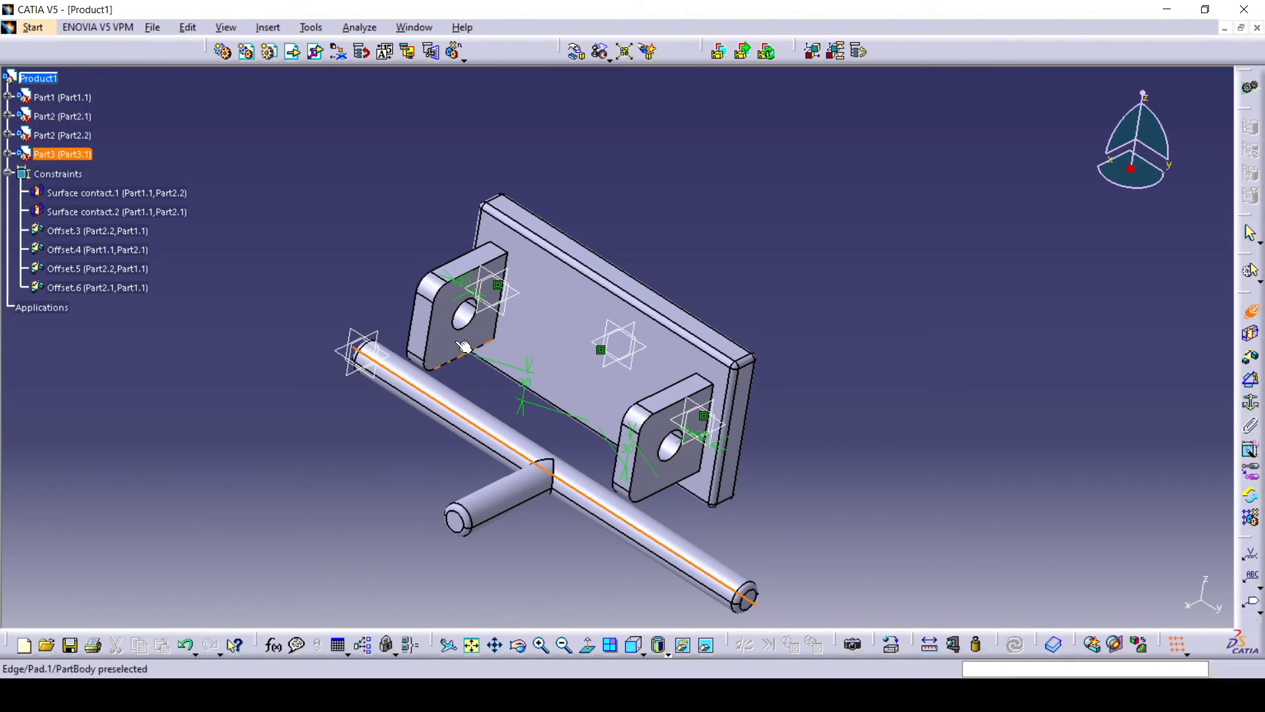
click(465, 316)
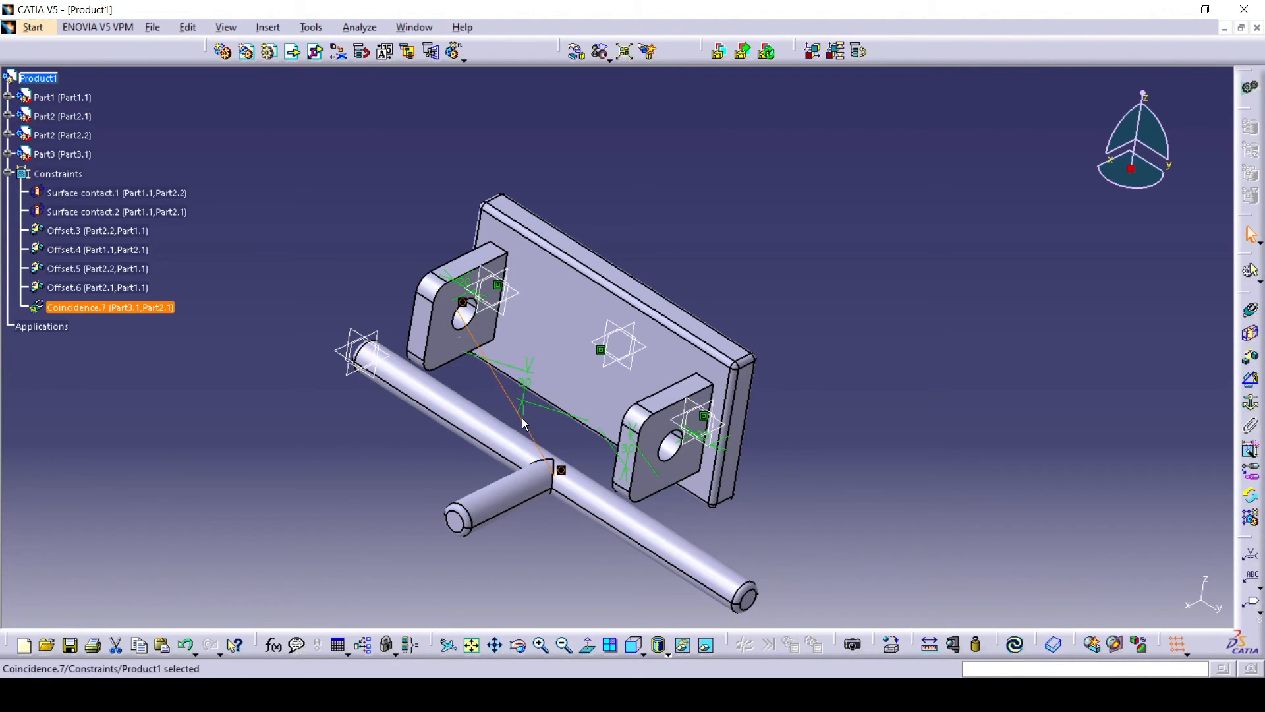
click(1015, 649)
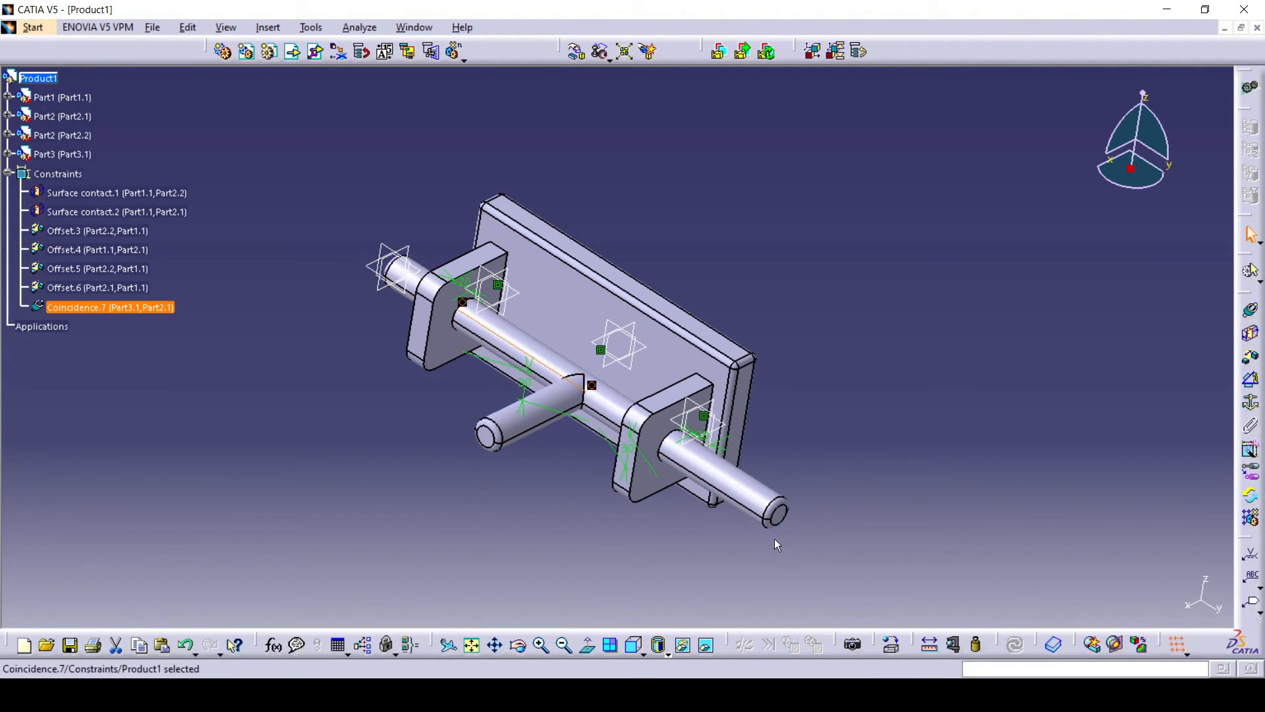
- Use Manipulation to slide the Part3 rod along the Y axis until its handle sits beside the Part2.1 bracket
middle_drag(833, 545, 548, 505)
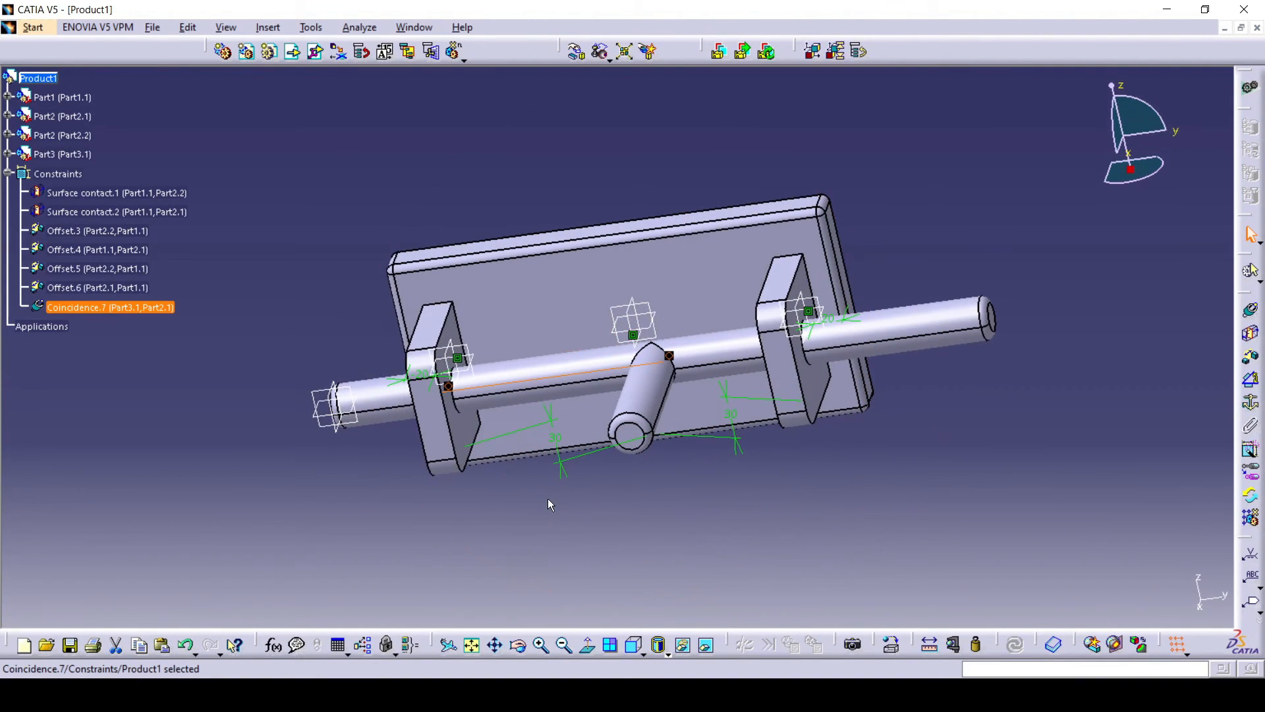
click(635, 647)
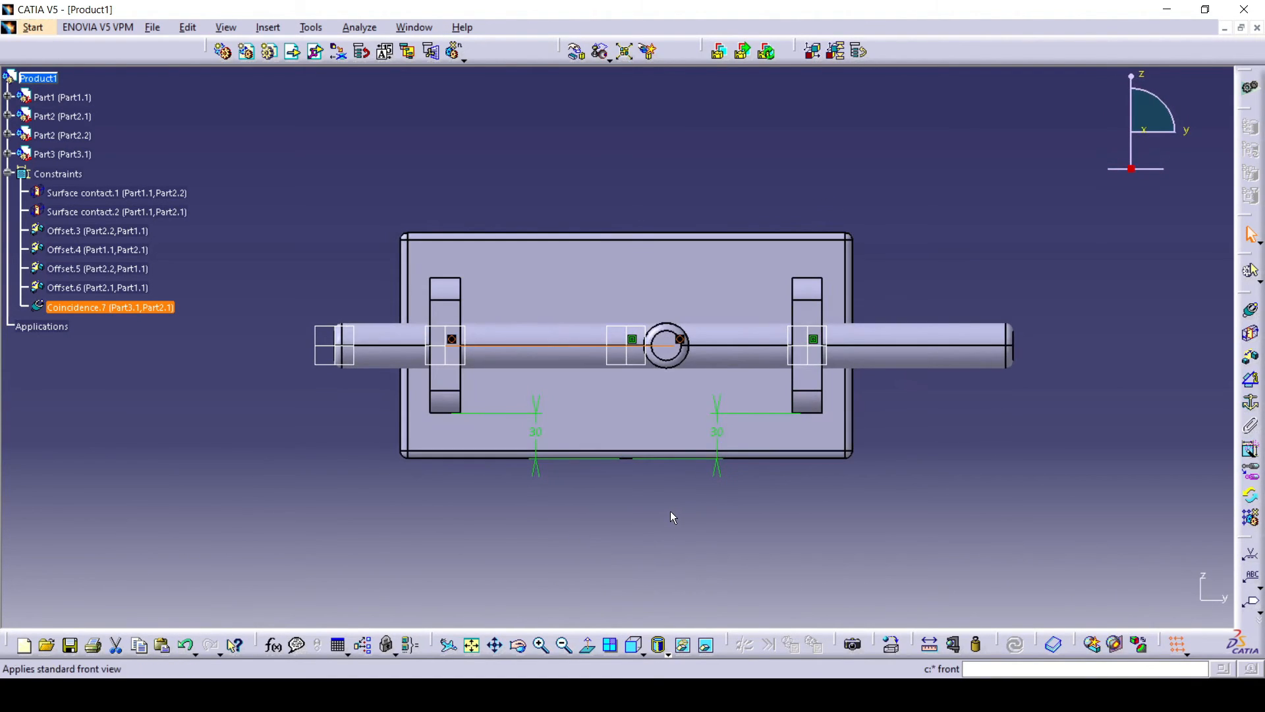
click(573, 56)
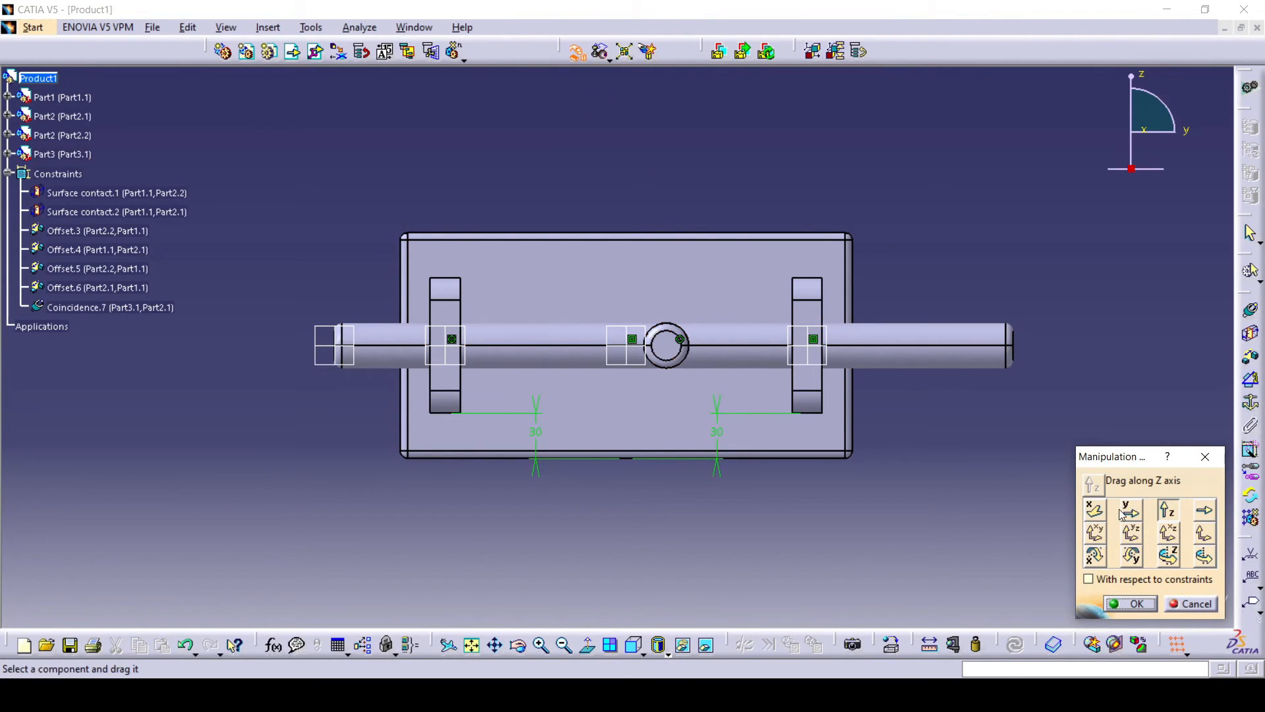
drag(904, 347, 726, 340)
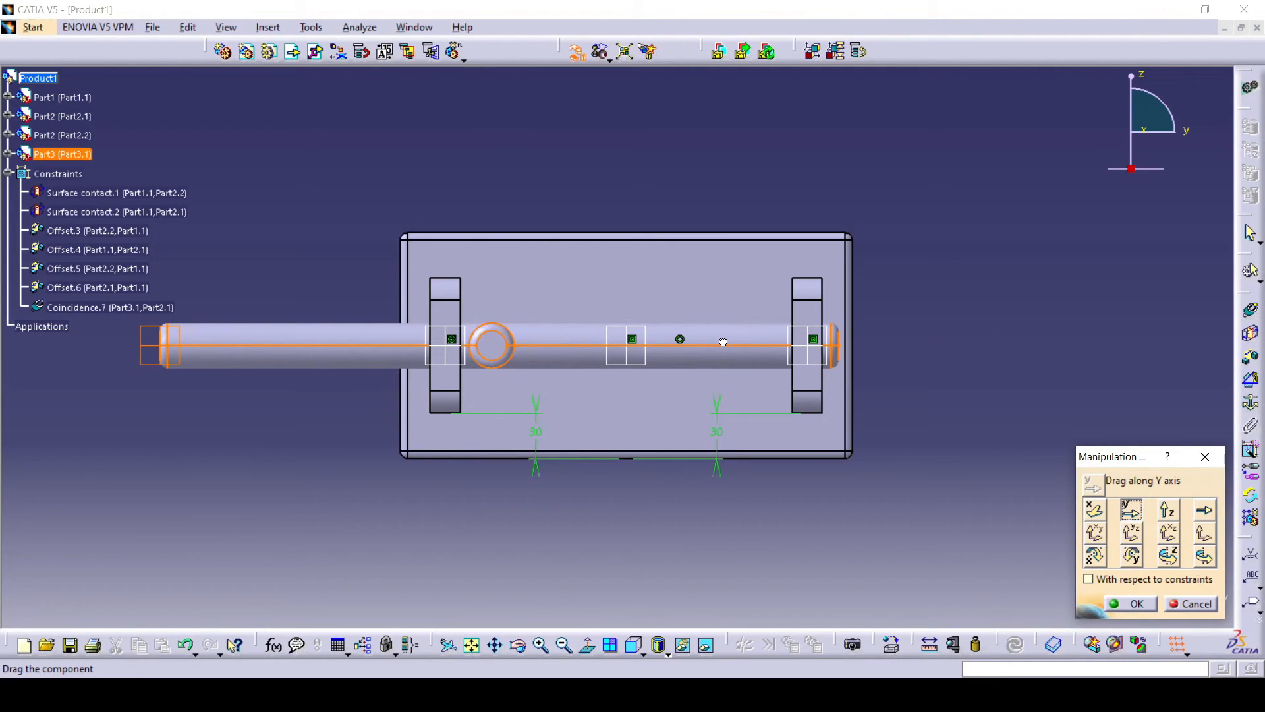
drag(723, 342, 725, 342)
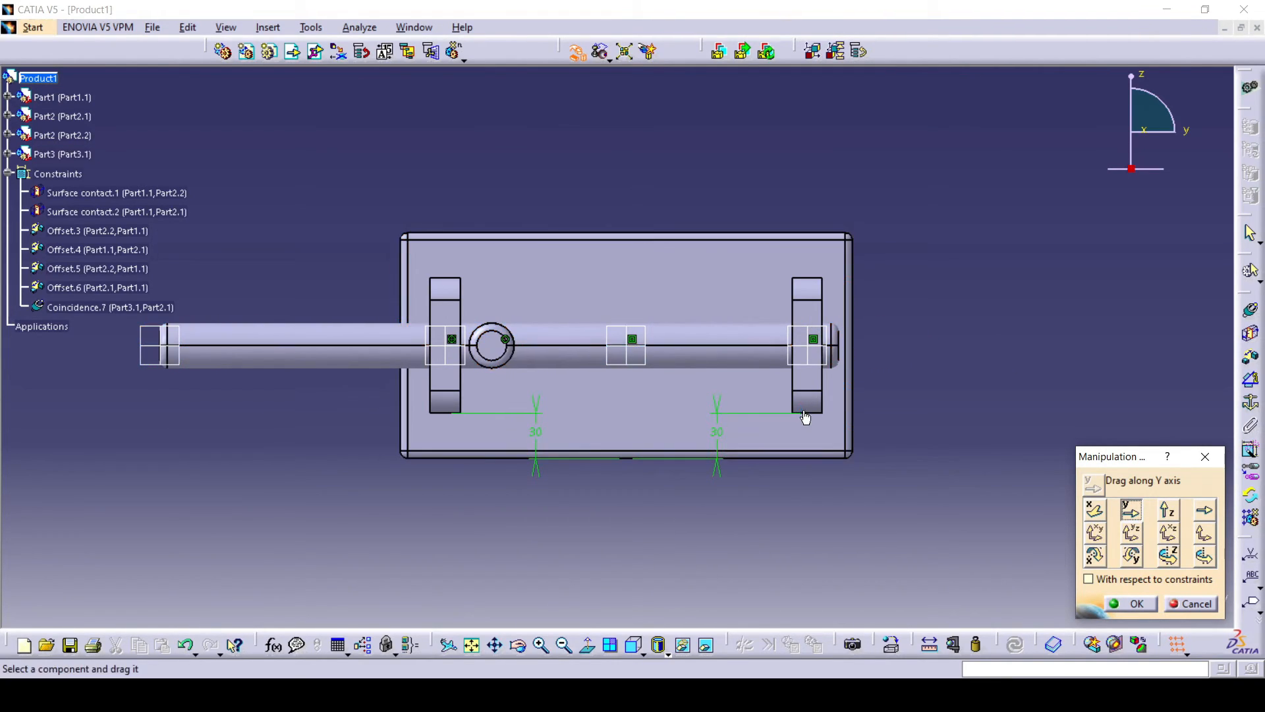
click(1135, 604)
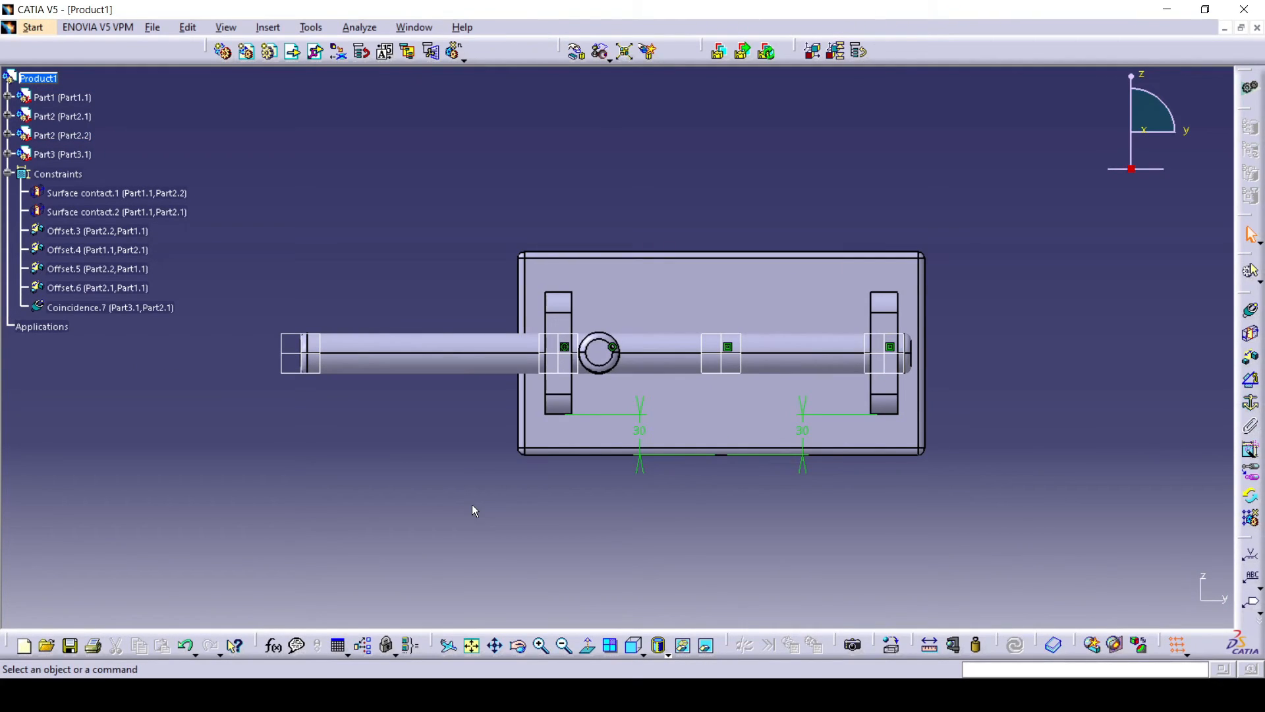
- Insert Part4 from the Door Latch folder into Product1 with positioning and accept its initial placement
click(317, 55)
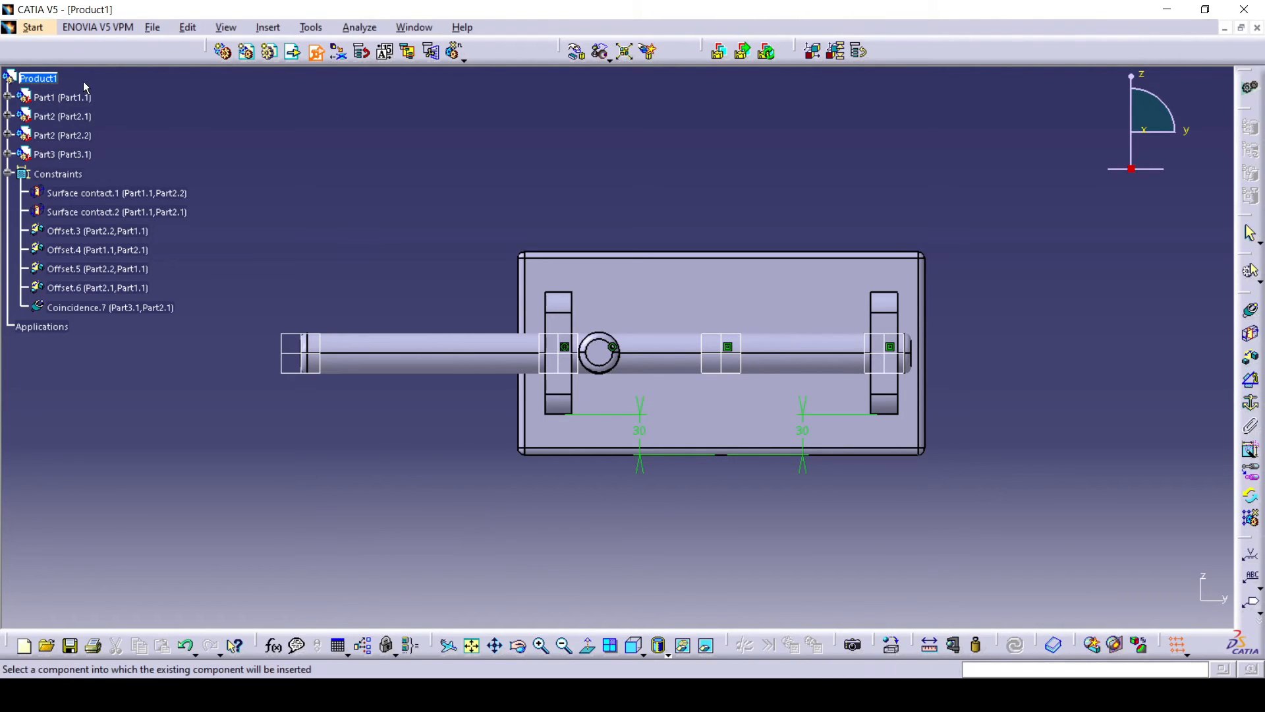
click(39, 78)
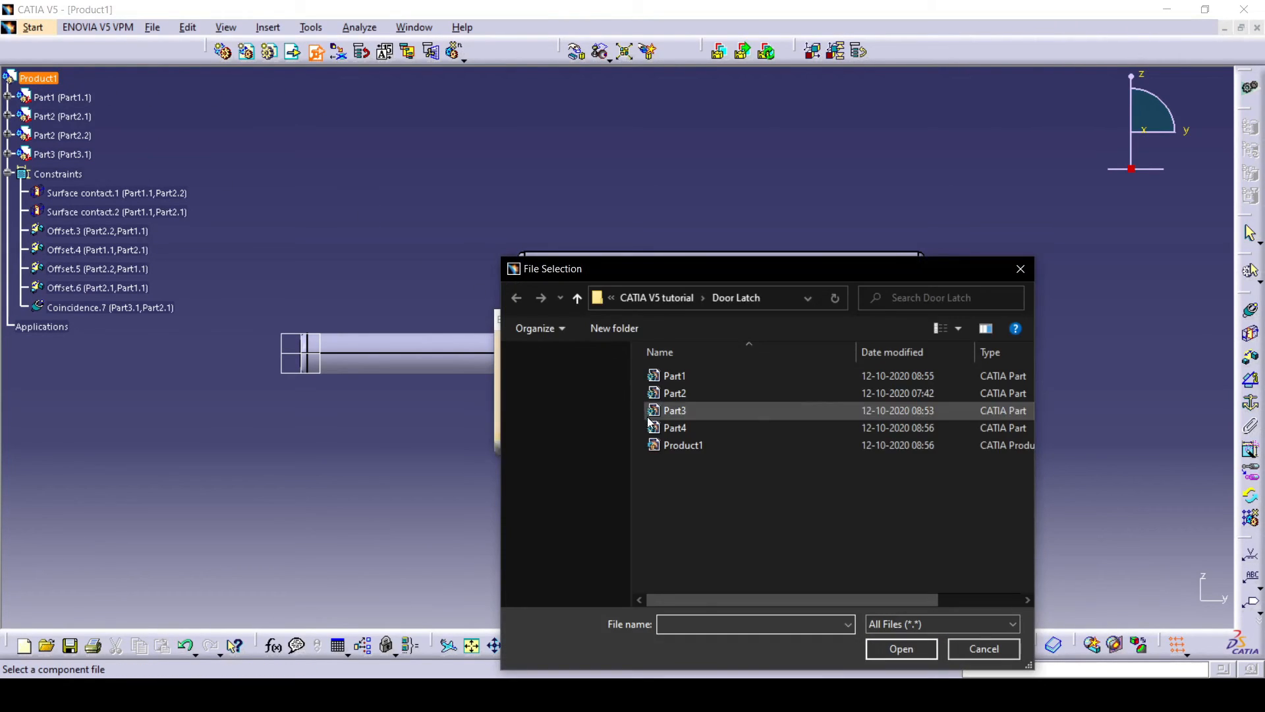
click(686, 430)
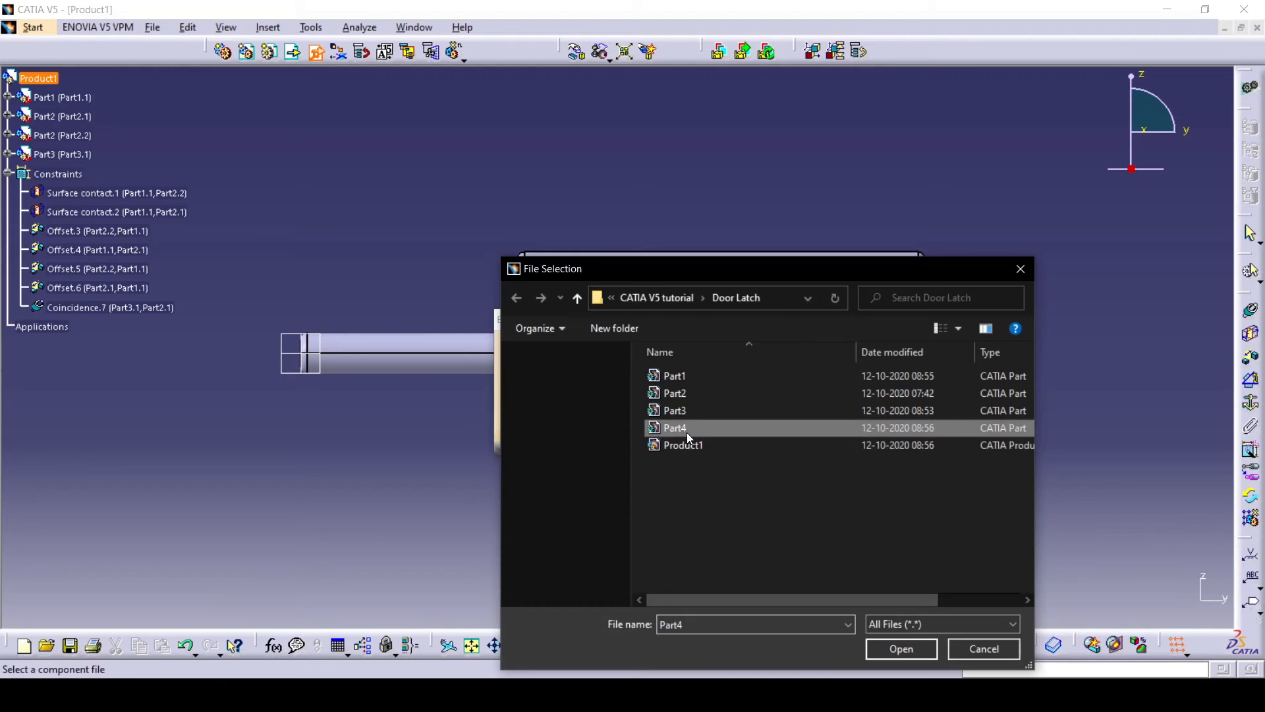
click(889, 644)
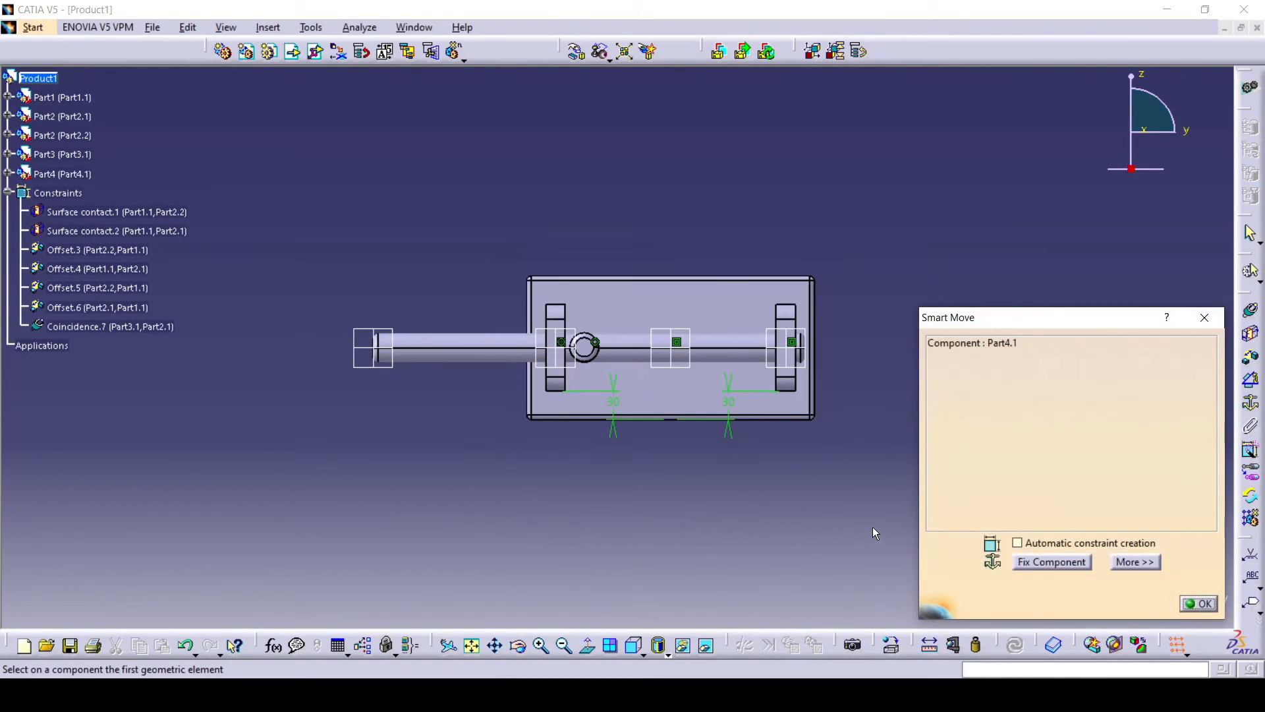
click(1211, 603)
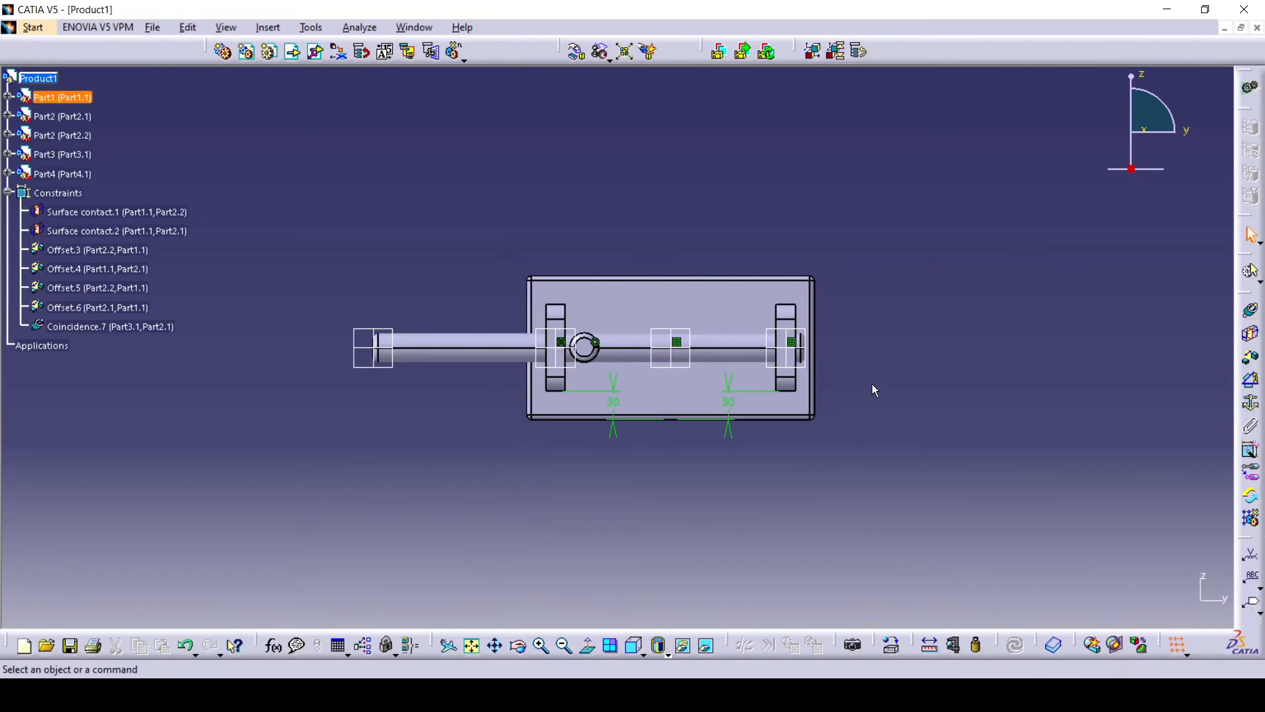
- Use Manipulation to move Part4 along the X and Y axes in front of the plate, between the rod's handle and the Part2.2 bracket
middle_drag(877, 384, 762, 386)
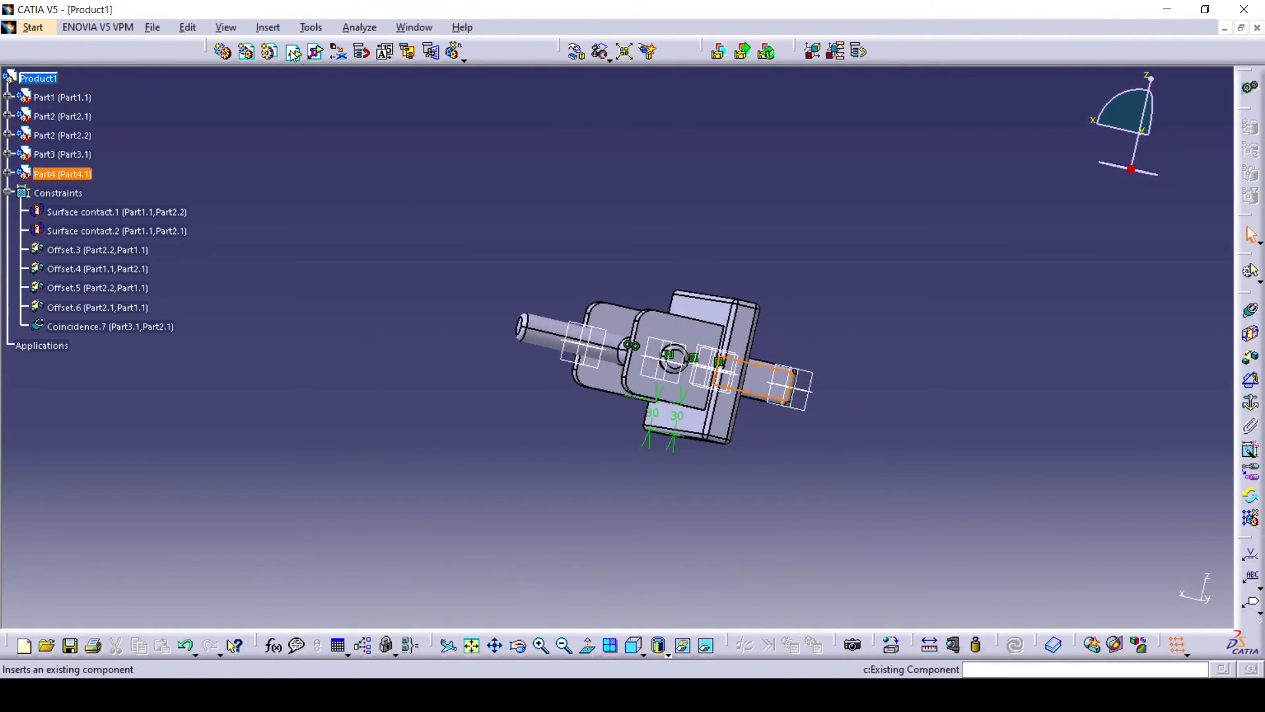
click(577, 52)
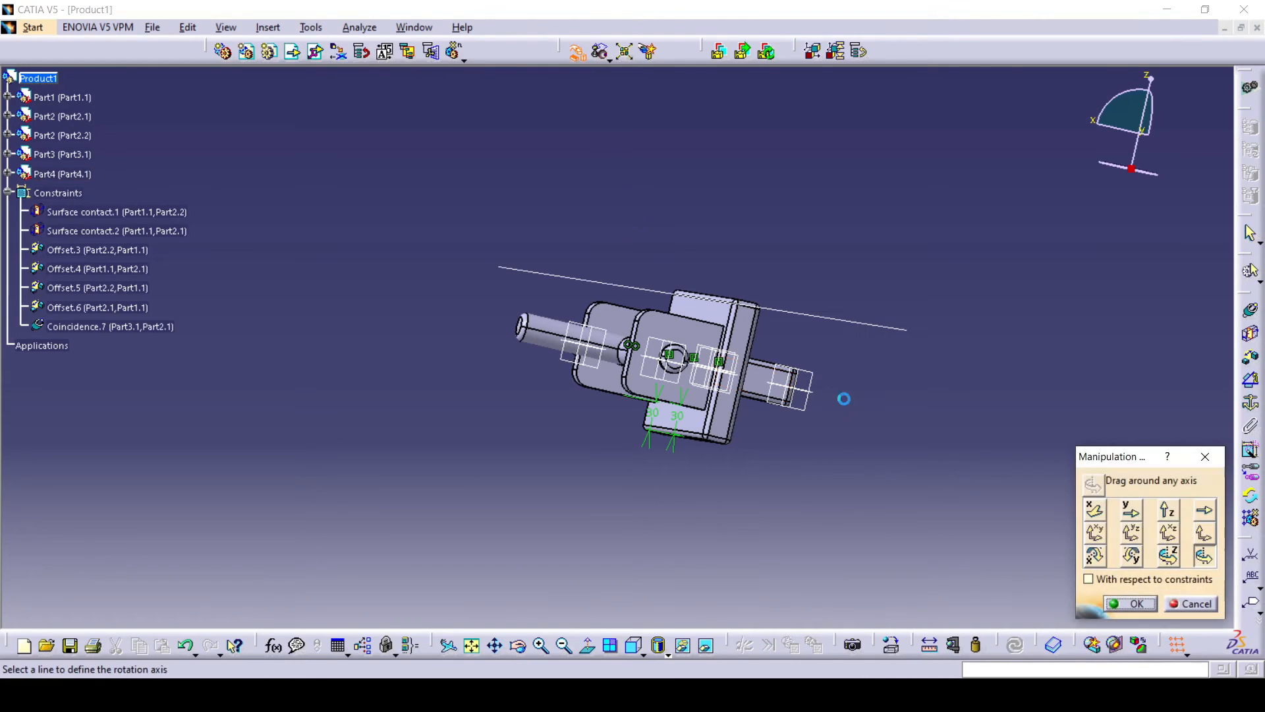
click(1093, 509)
drag(797, 400, 573, 356)
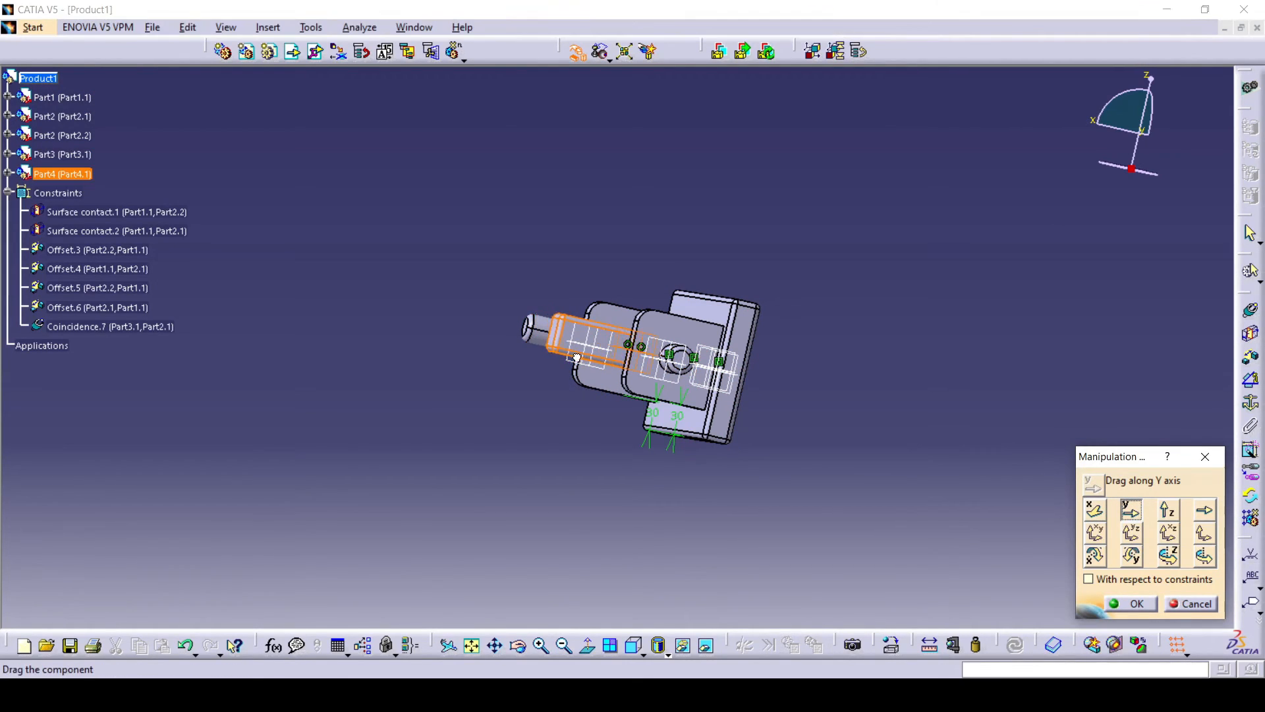
middle_drag(870, 439, 853, 460)
drag(883, 349, 839, 359)
click(1130, 509)
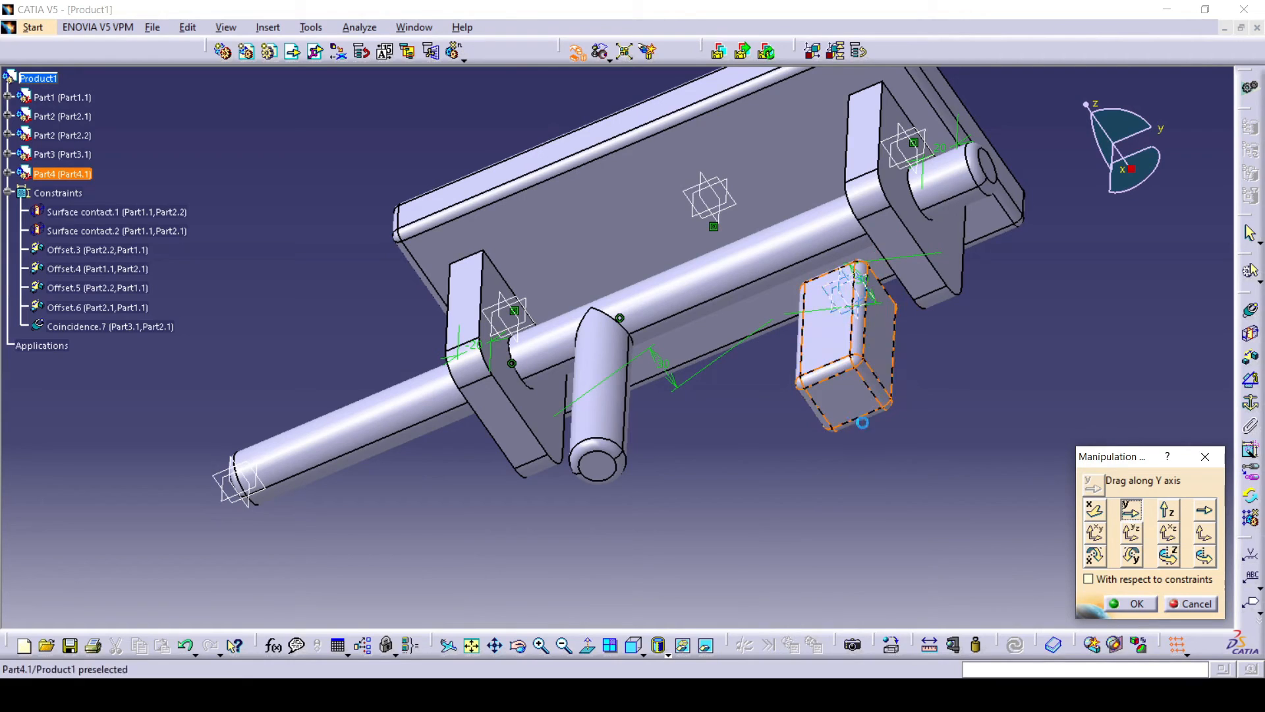
click(1139, 603)
- In the front view, slide the Part3 rod further along the Y axis so its far end lies just inside the plate's edge
click(633, 645)
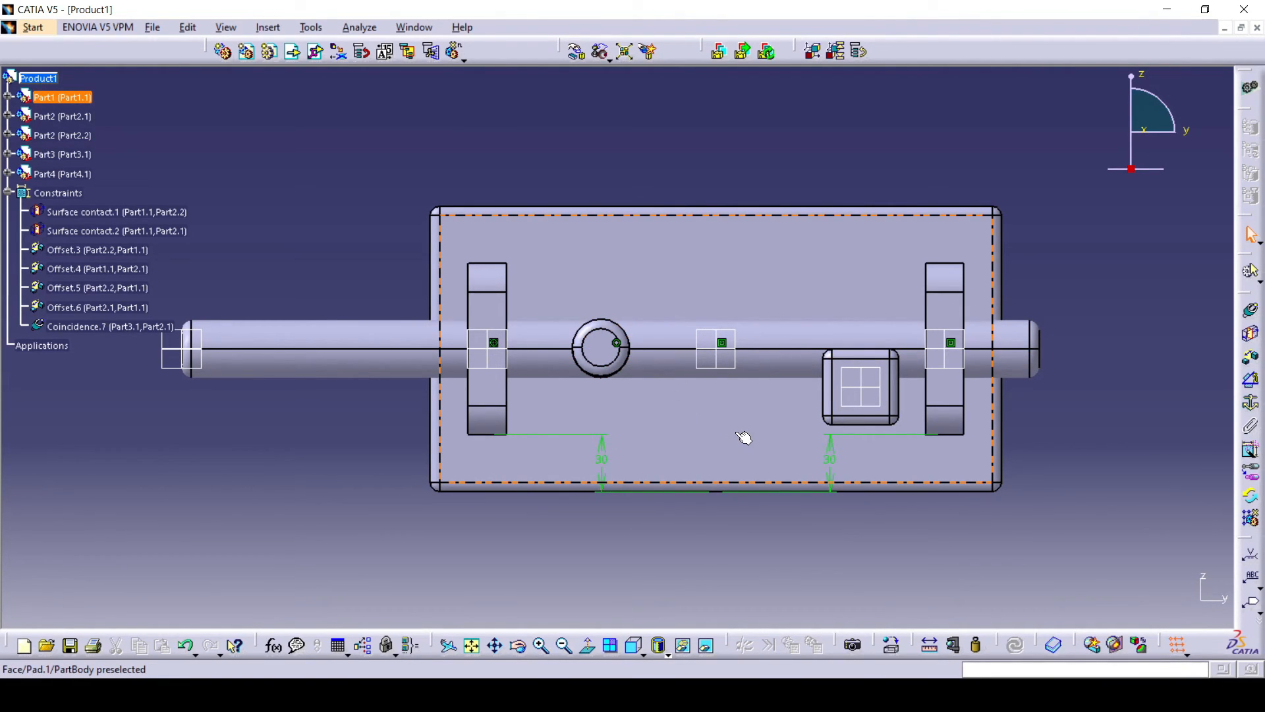
click(641, 408)
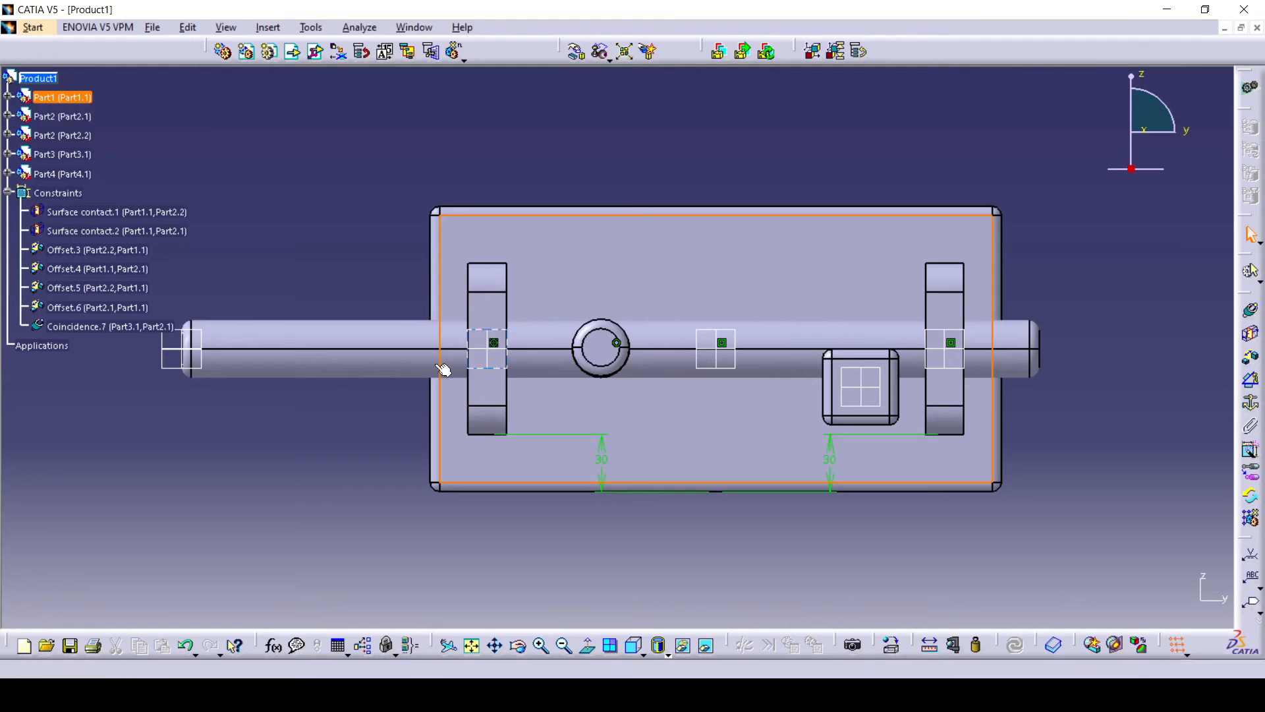
click(366, 344)
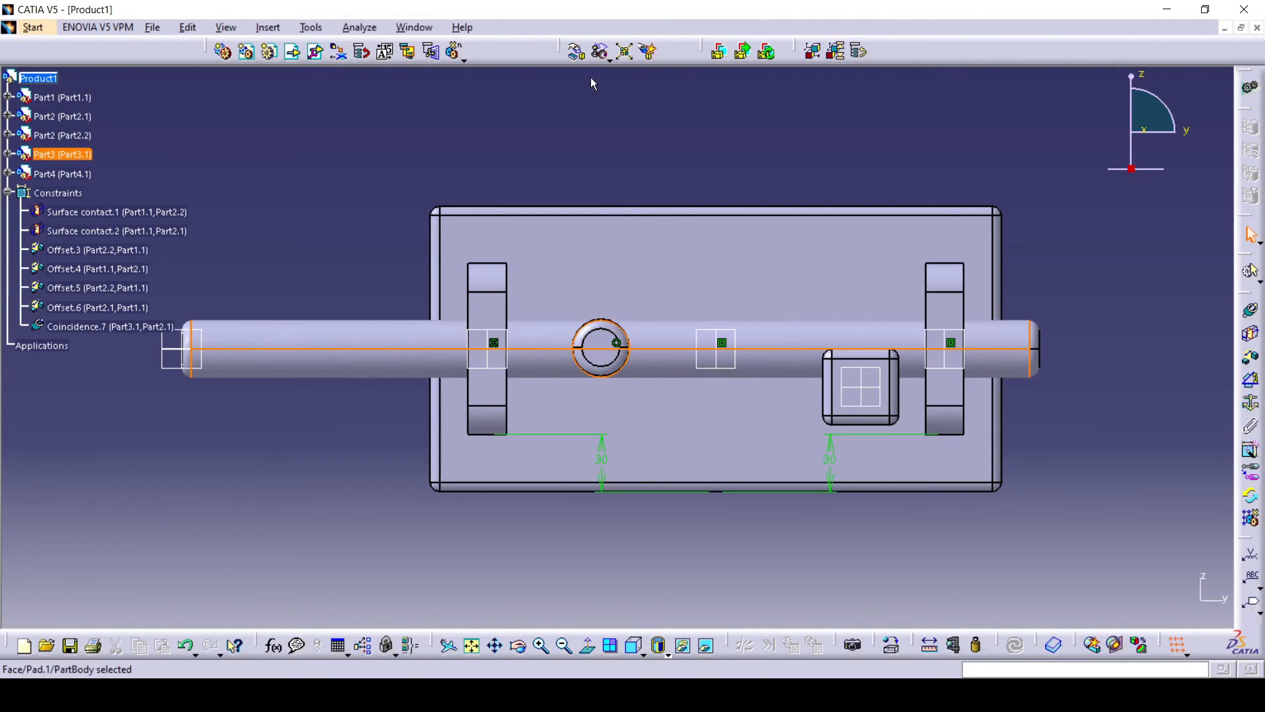
click(575, 50)
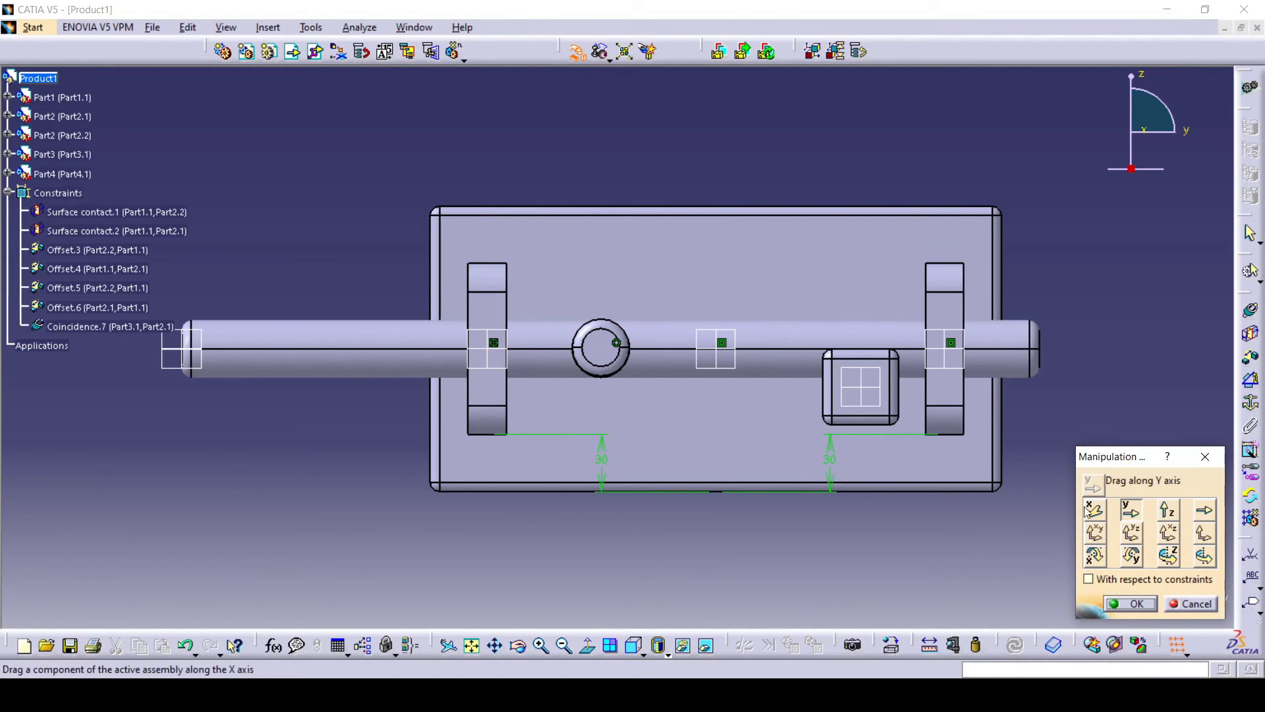
drag(682, 352, 620, 364)
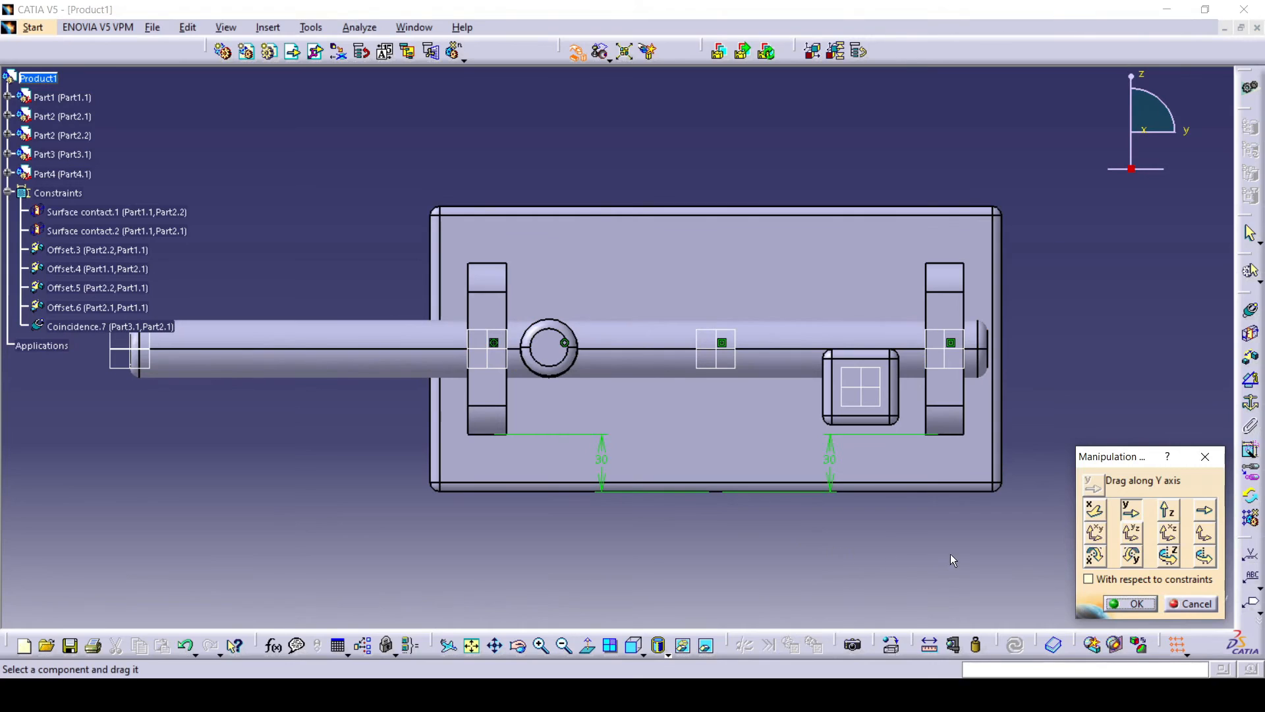
click(1130, 603)
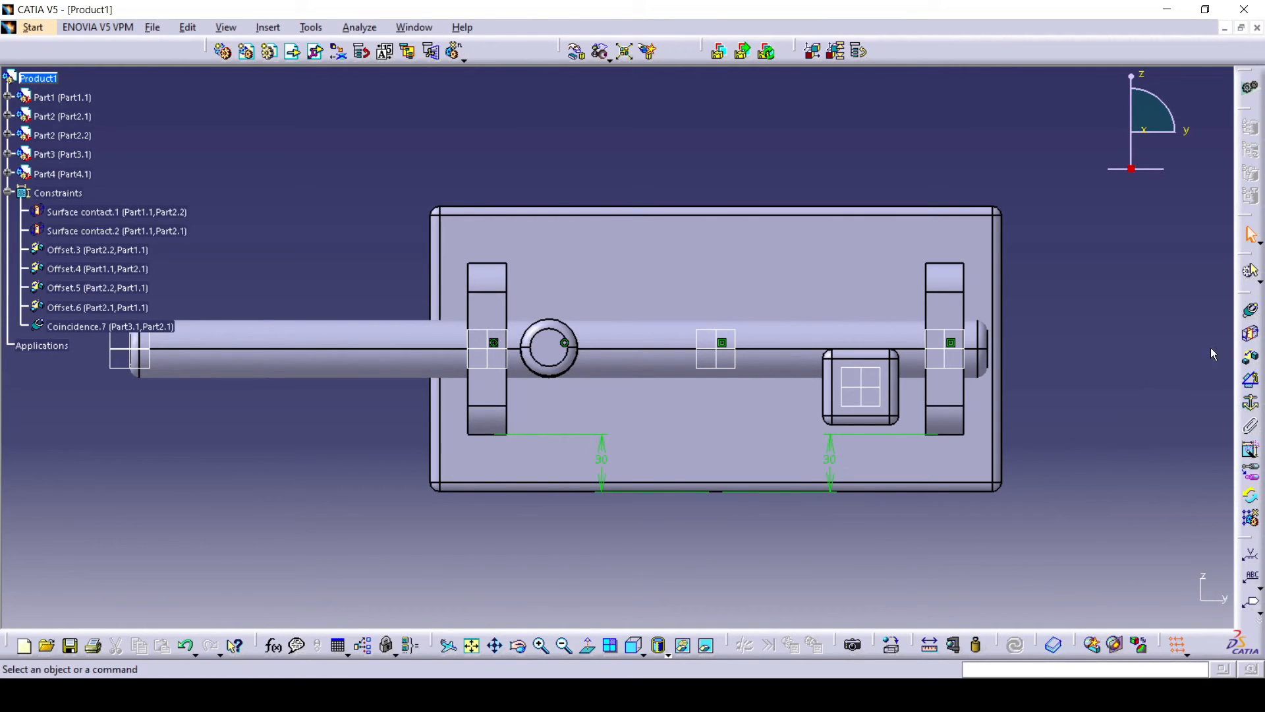
- Add a 10 mm offset constraint with Same orientation between the Part3 rod's end face and the plate's side face near Part2.2
click(1250, 360)
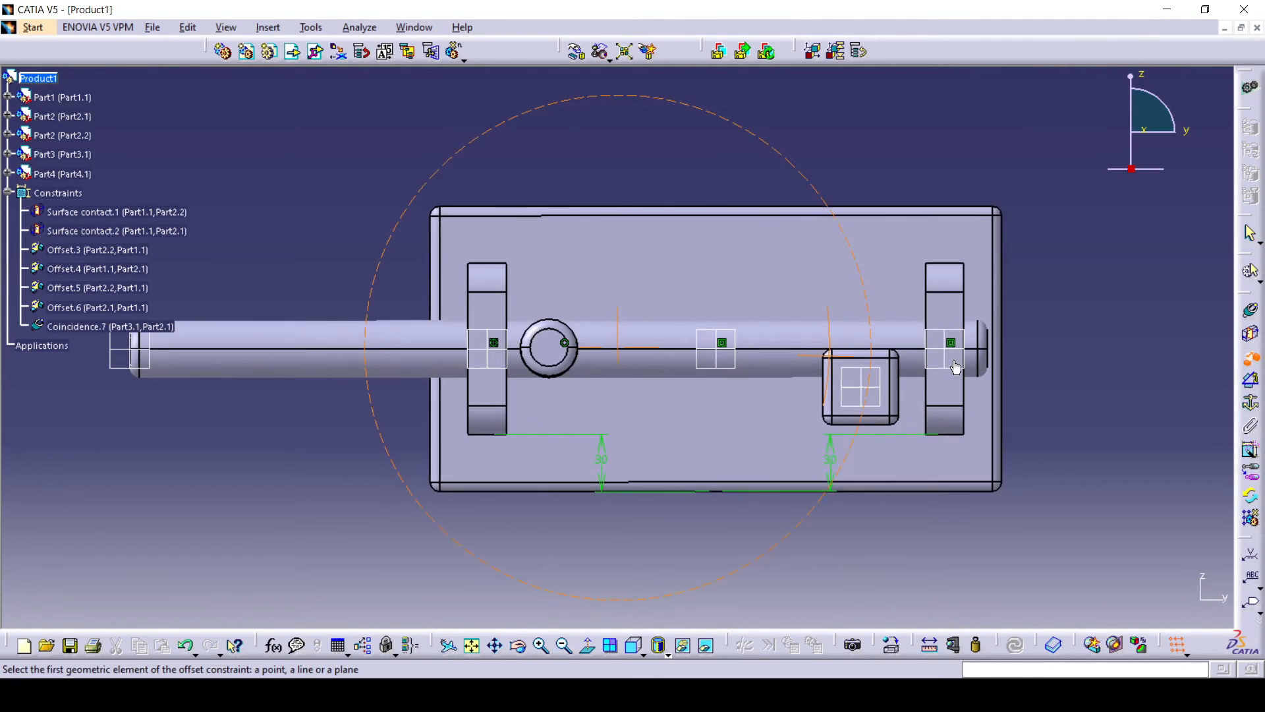
middle_drag(900, 358, 805, 372)
click(808, 370)
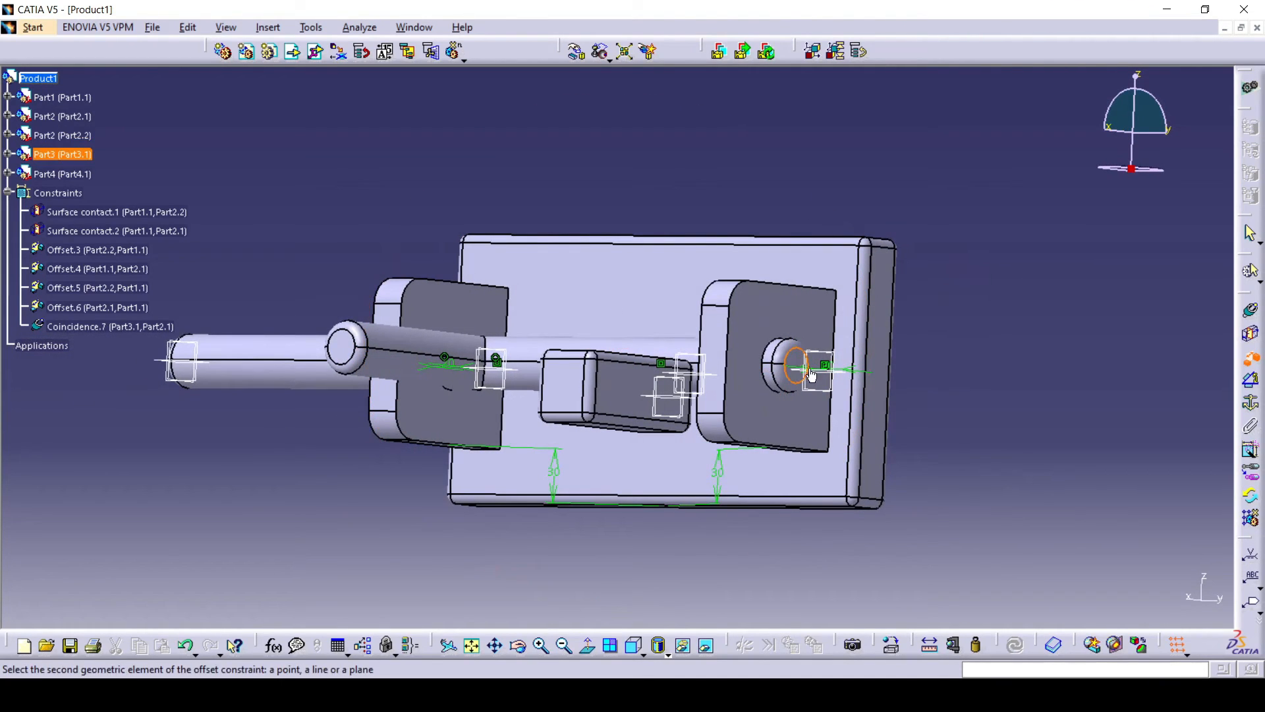
click(882, 411)
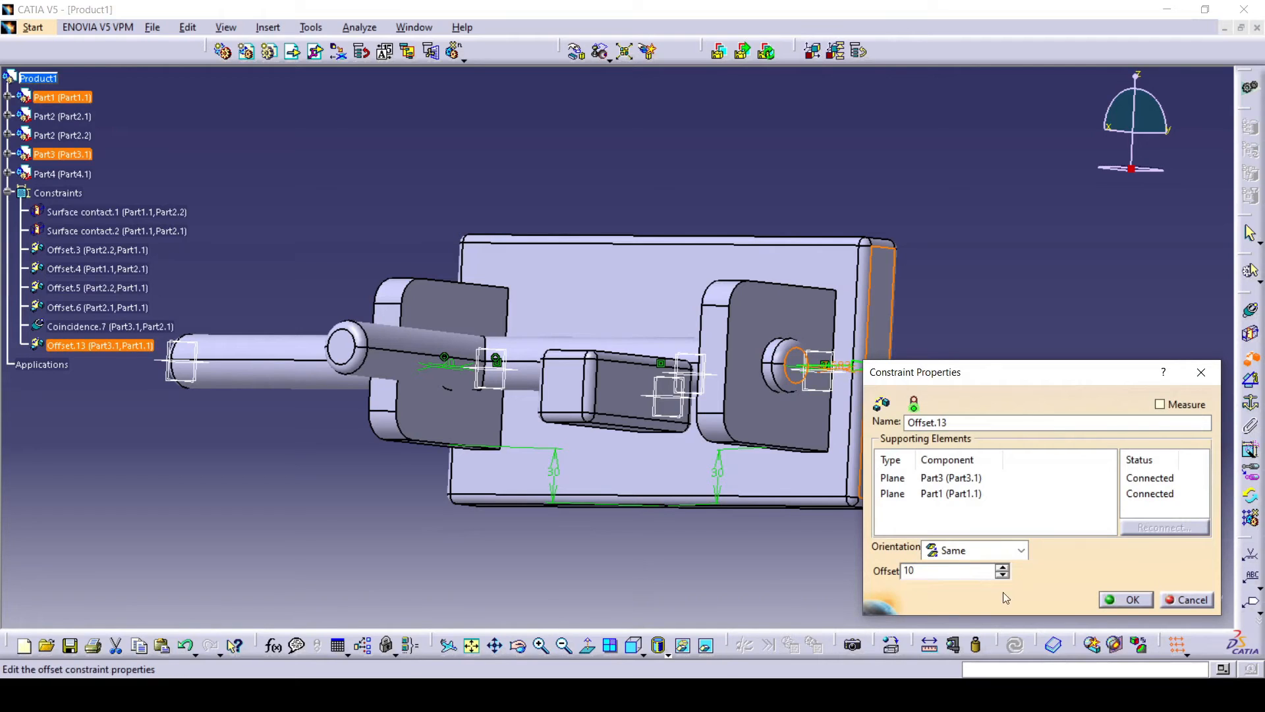
click(1118, 601)
middle_drag(957, 479, 997, 468)
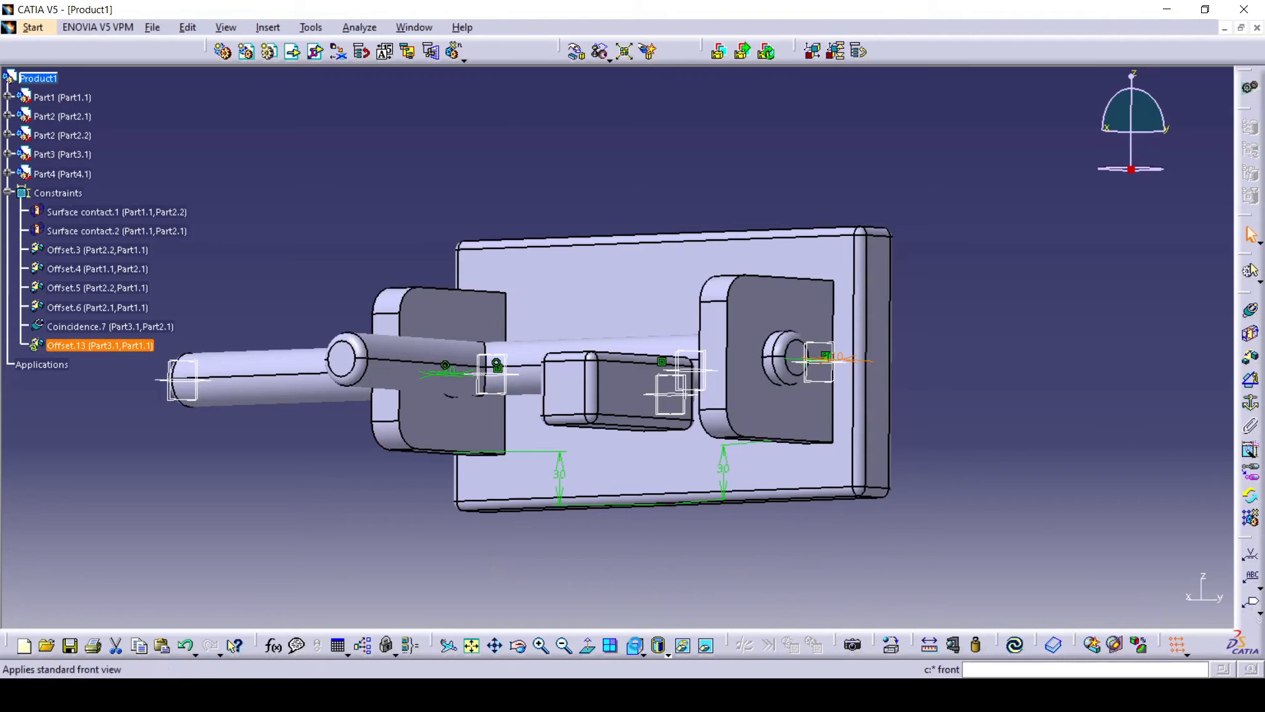
- In the front view, rotate the Part3 rod about its own axis with Manipulation until its handle hangs straight down
click(633, 645)
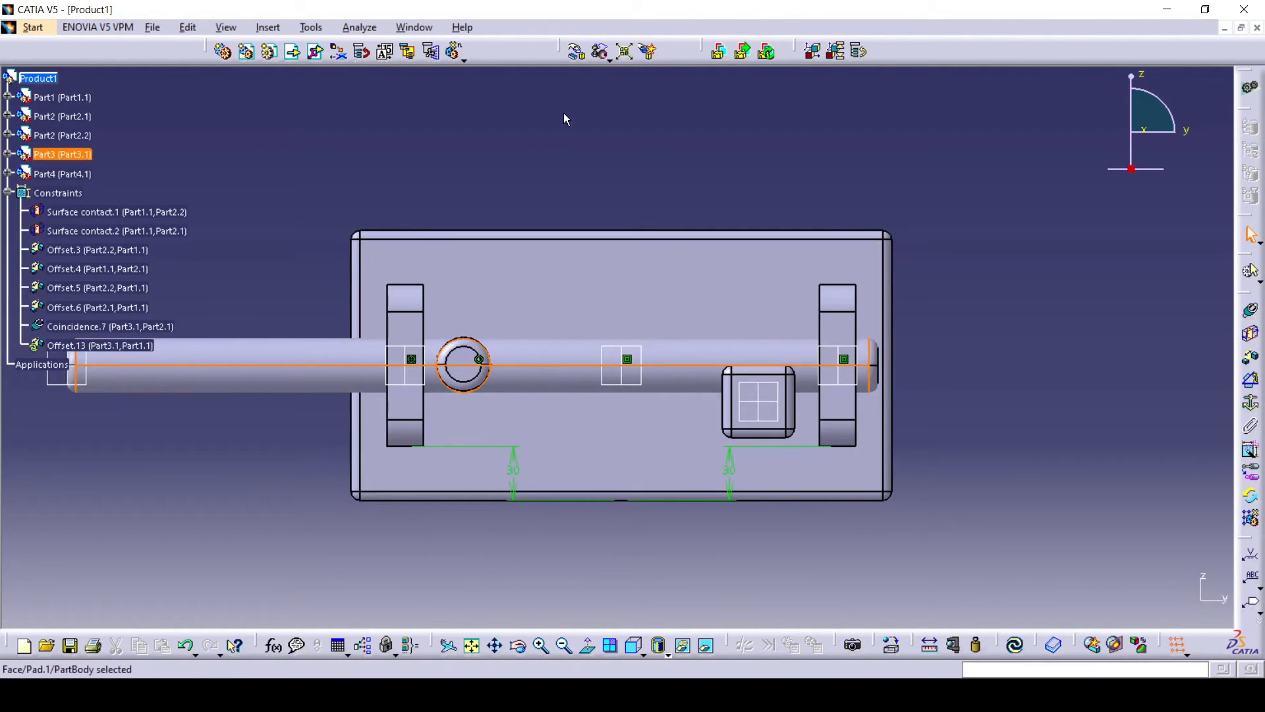
click(576, 50)
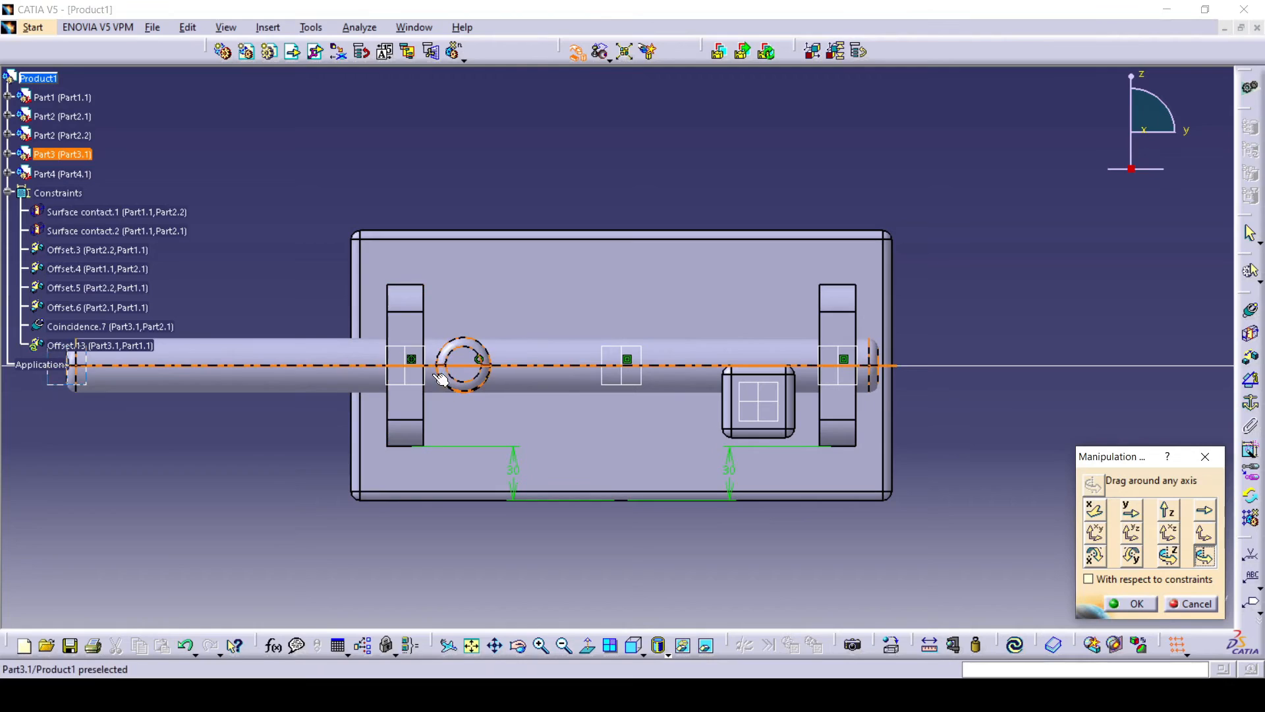
drag(462, 365, 488, 590)
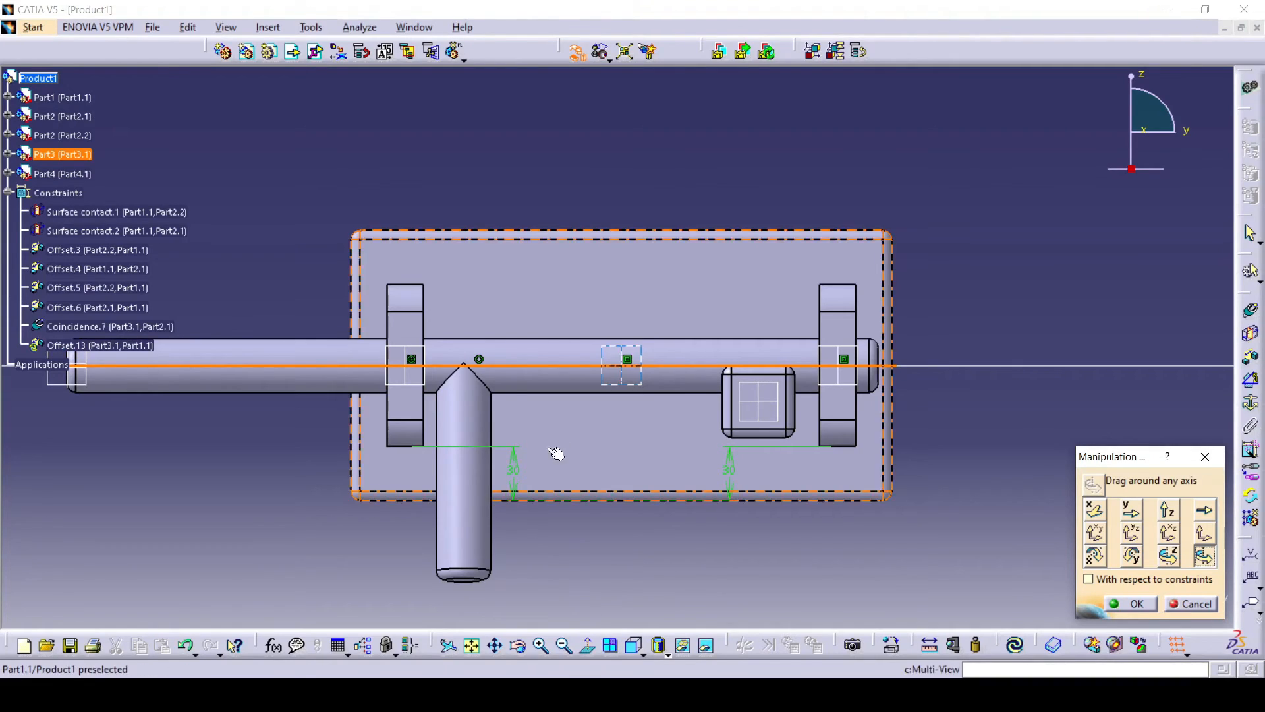
drag(464, 536, 457, 536)
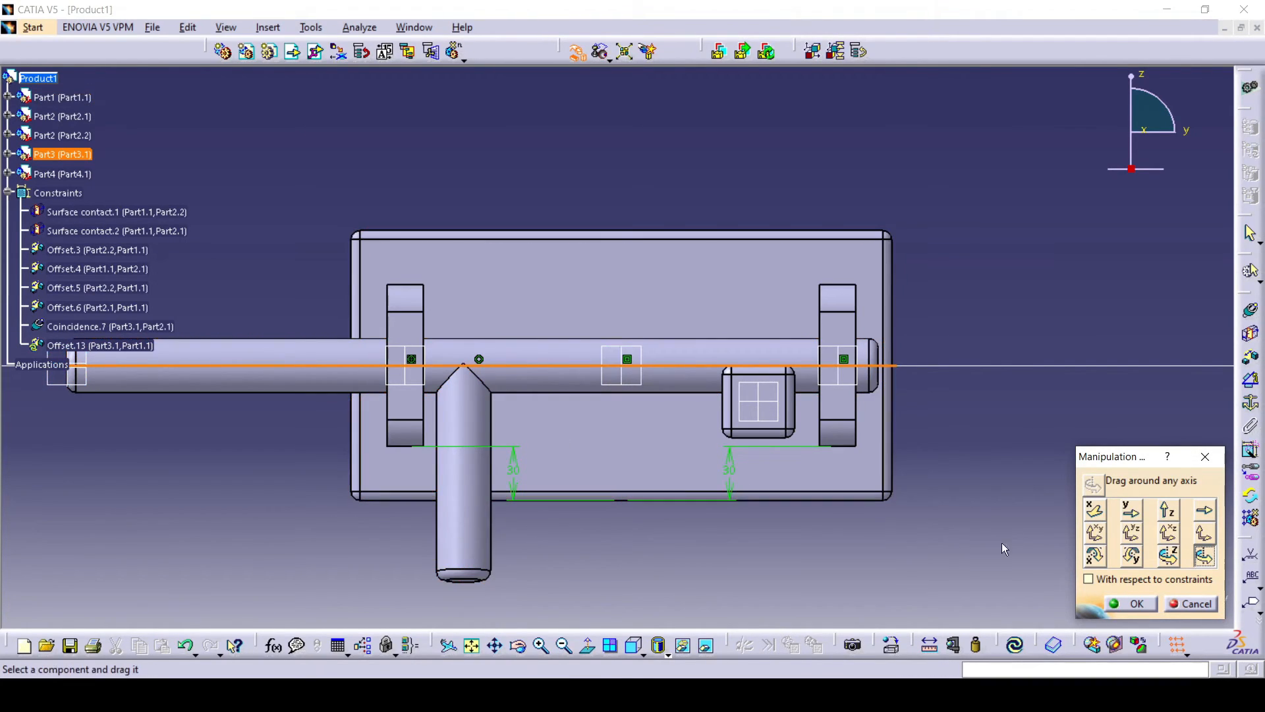
click(1134, 604)
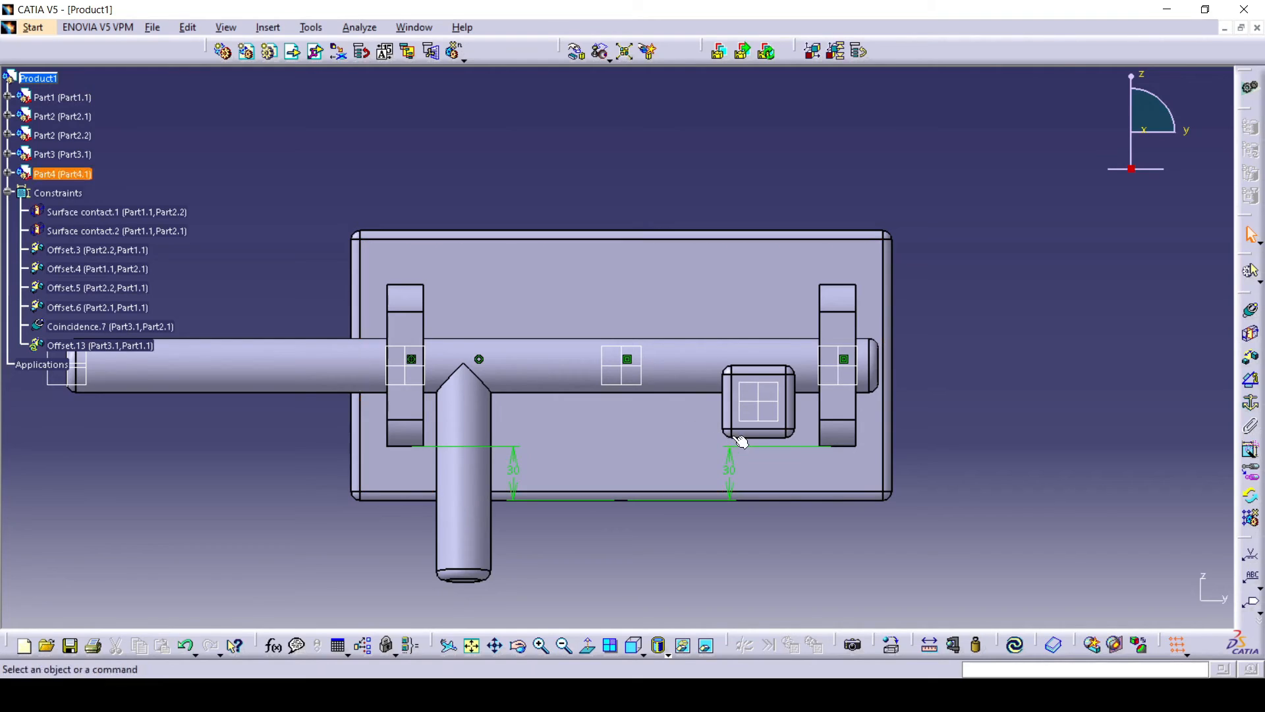
- Add a contact constraint between the plate's front face and Part4's back face, and update the assembly from the front view
click(1251, 335)
click(641, 463)
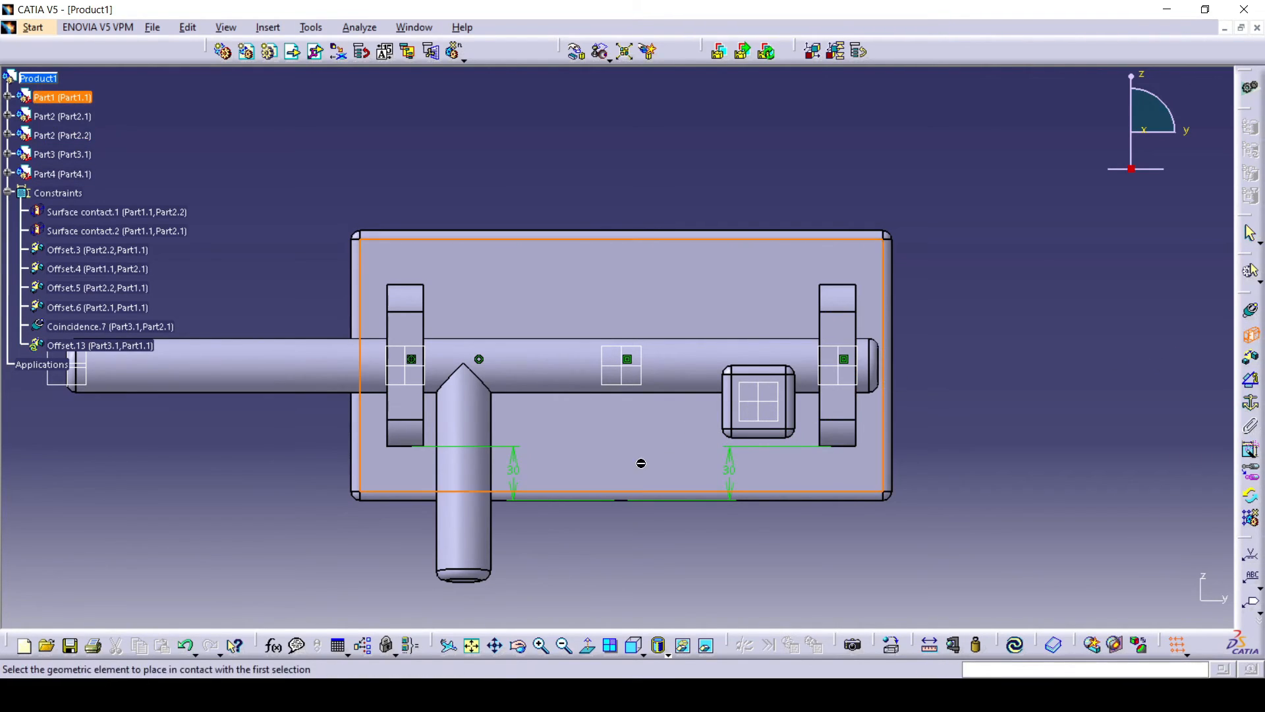
middle_drag(828, 507, 587, 222)
click(599, 255)
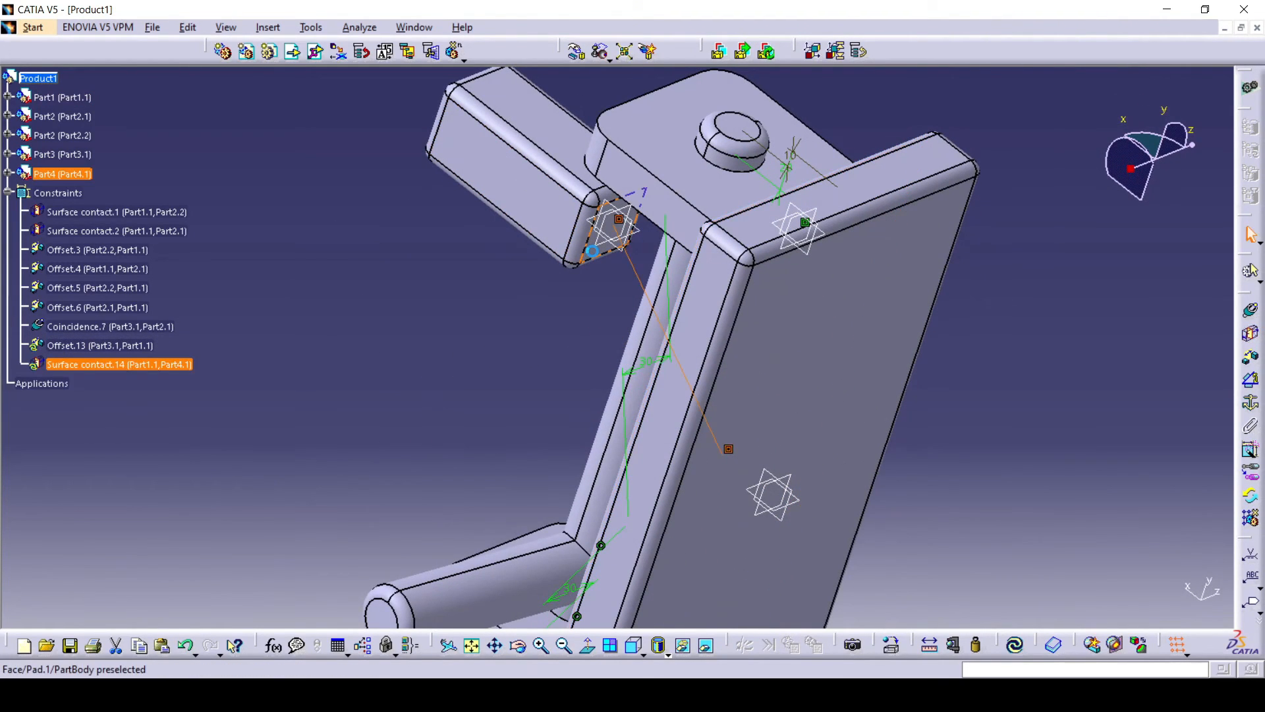
click(630, 648)
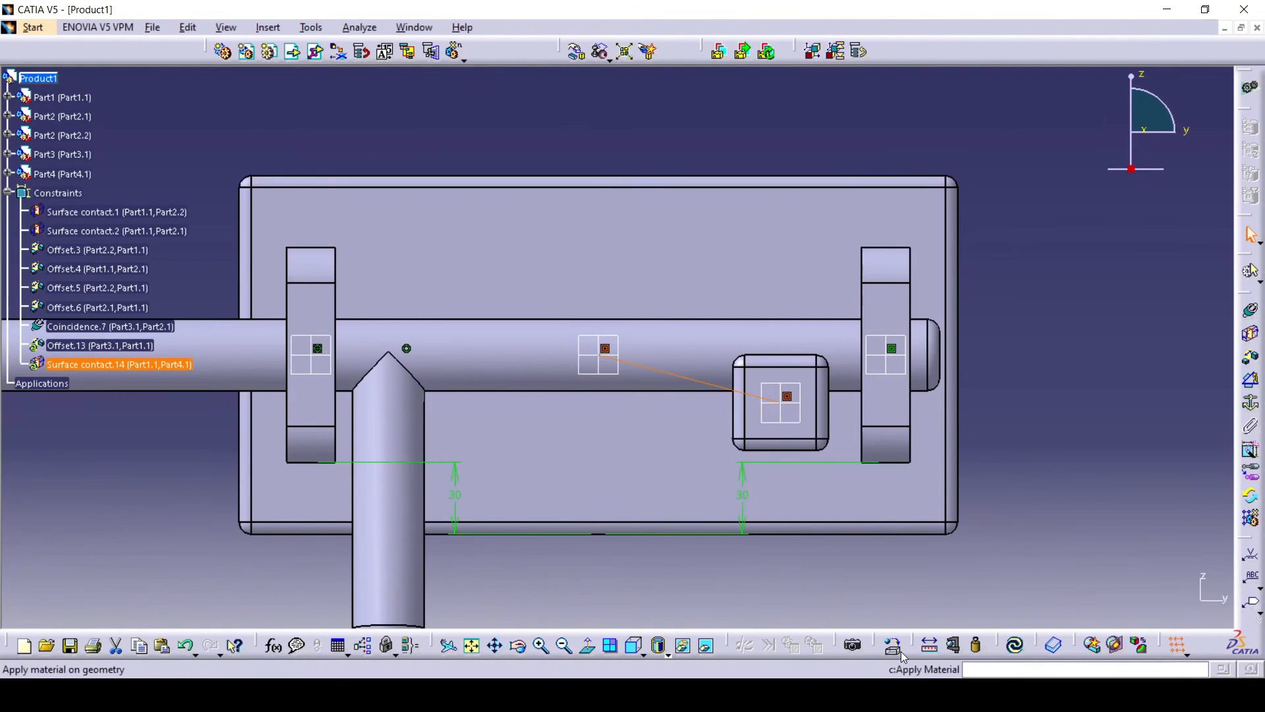
click(1015, 647)
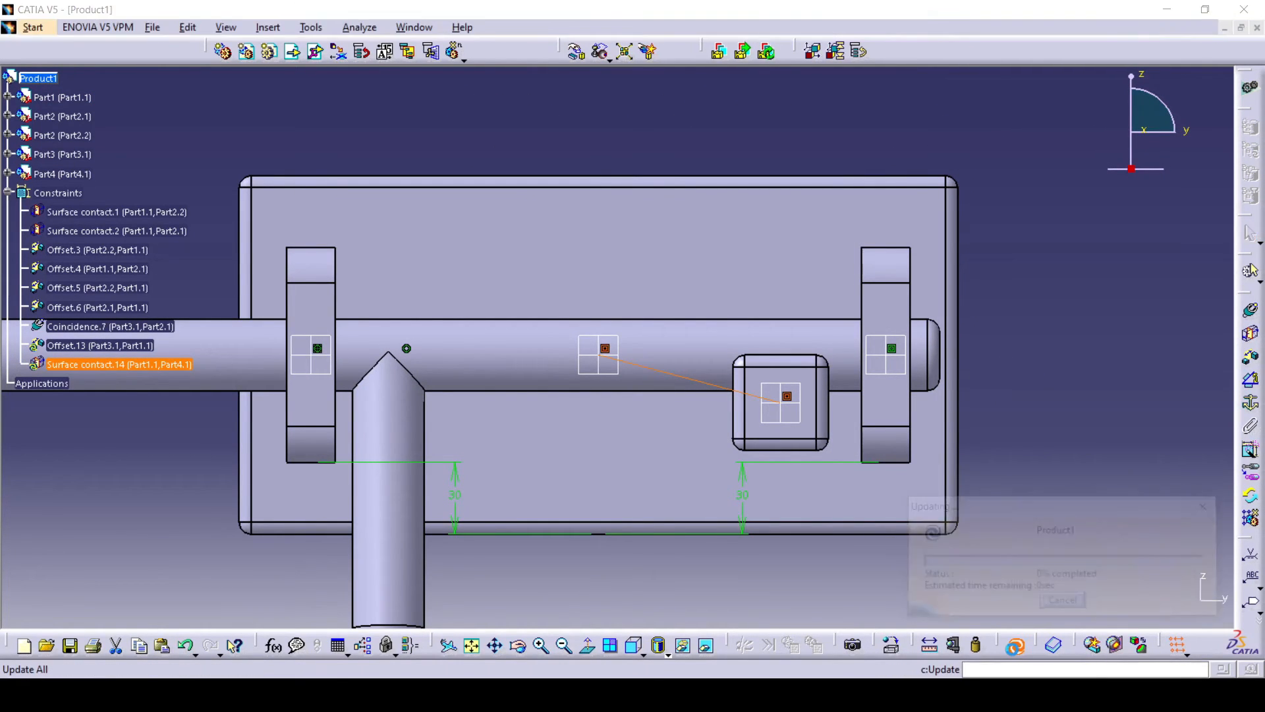
- Use Manipulation to move Part4 along the Y and Z axes to just beside the rod's handle, near the plate's lower edge
click(810, 418)
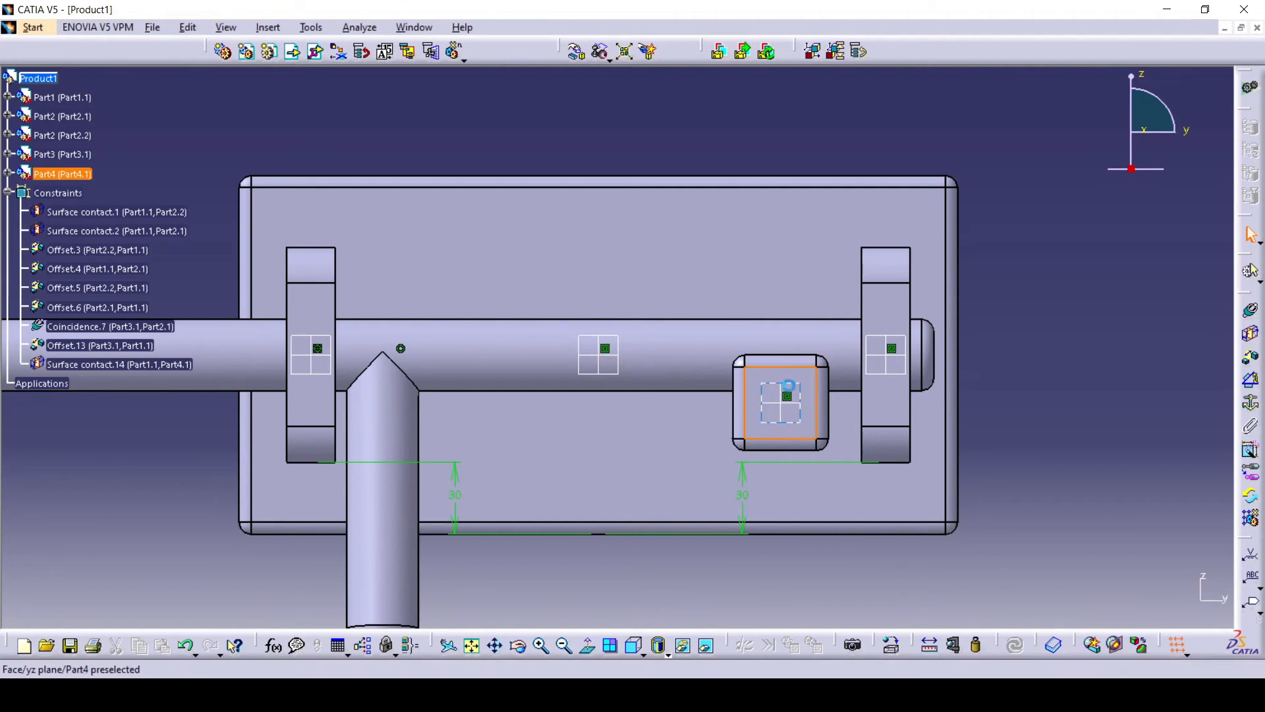
click(575, 51)
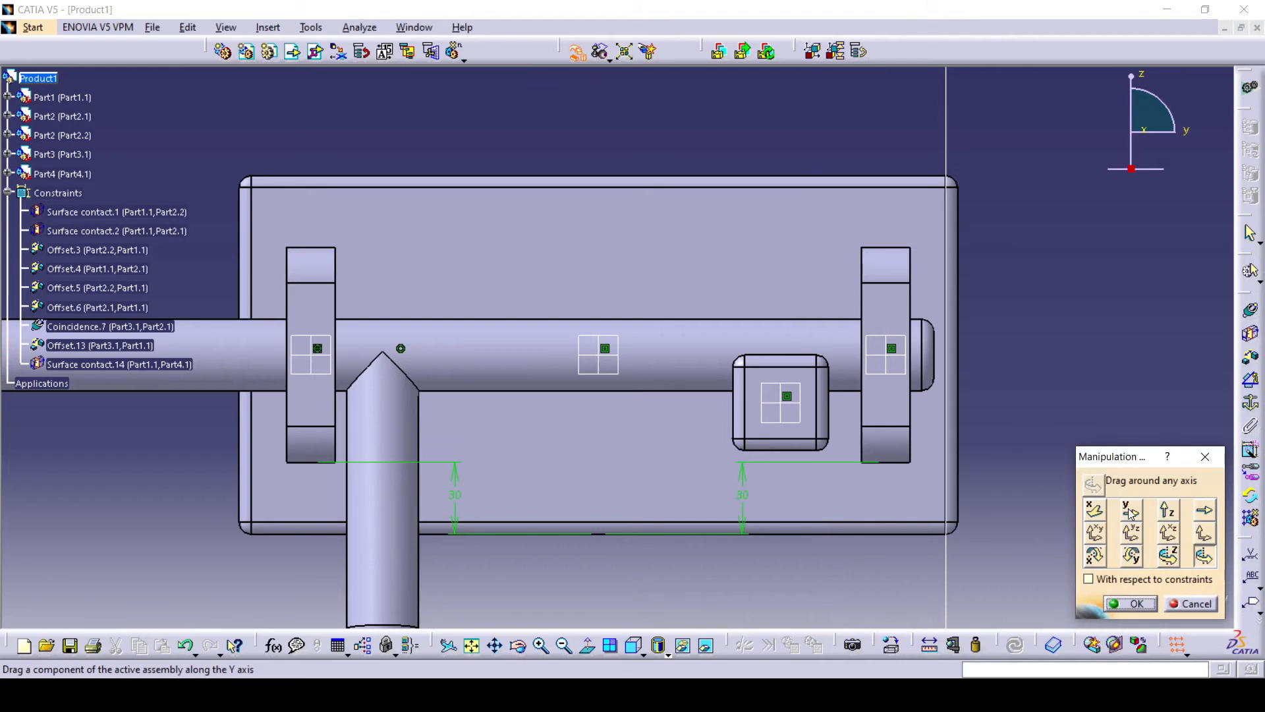
click(1178, 515)
drag(812, 418, 503, 481)
click(1138, 518)
click(1167, 509)
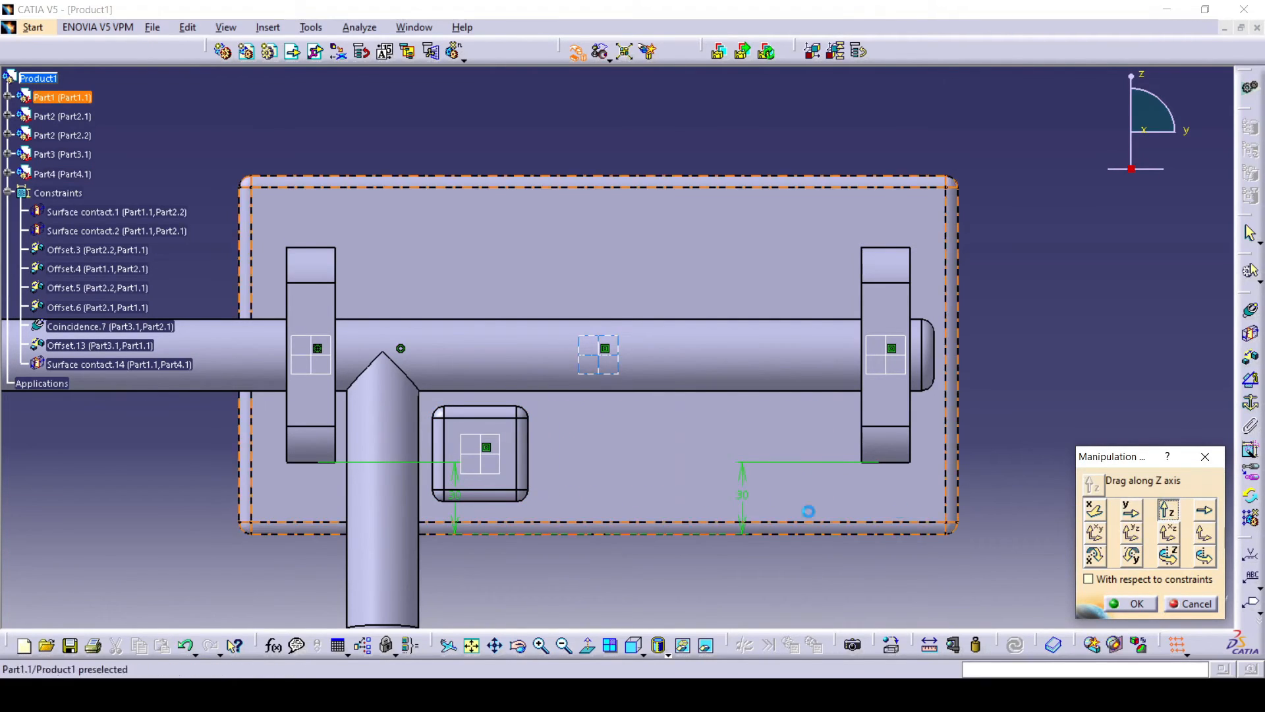
drag(510, 481, 559, 493)
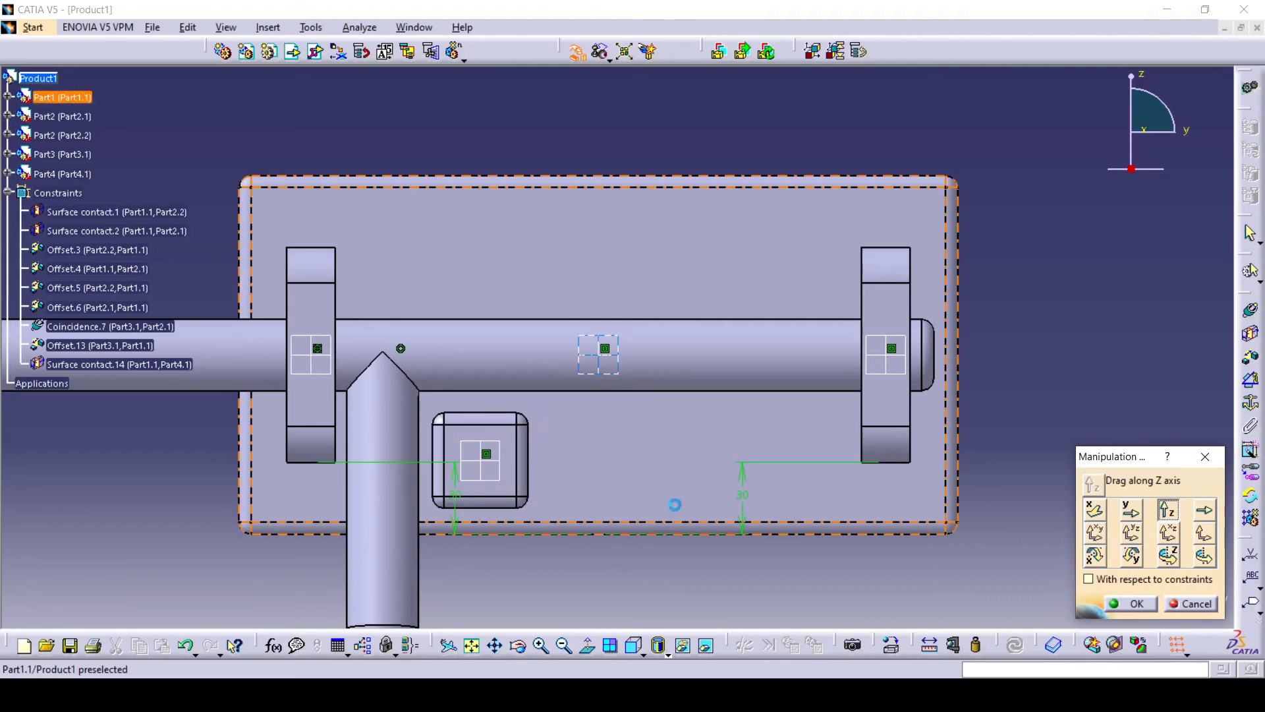
click(1122, 599)
- Add a 10 mm offset constraint with Same orientation between Part4's bottom face and the plate's bottom face
middle_drag(495, 589, 662, 512)
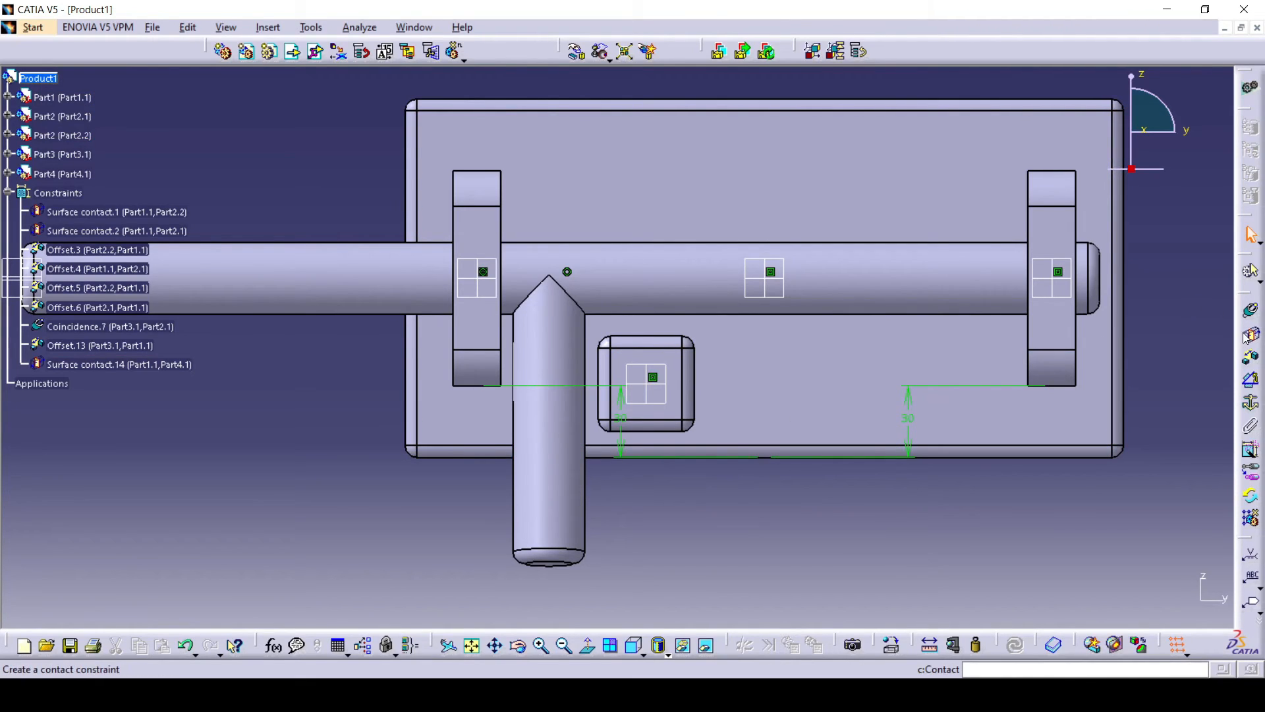
click(1250, 358)
middle_drag(705, 474, 682, 399)
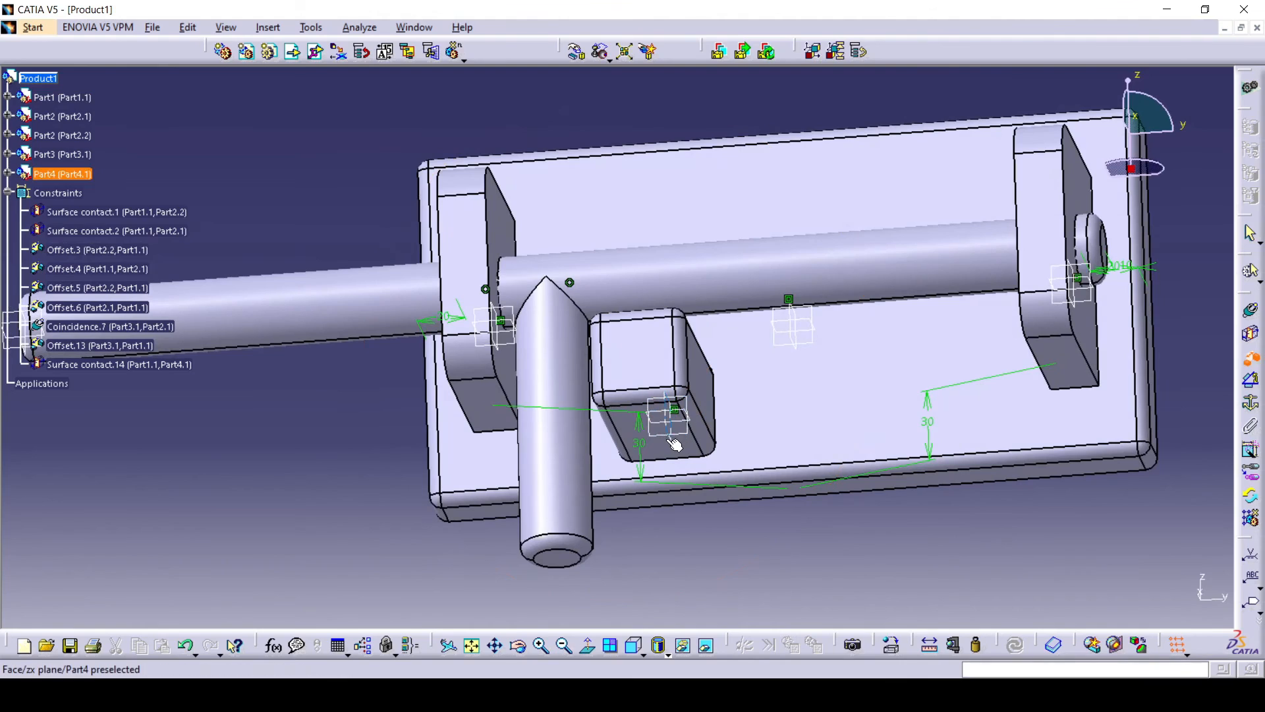
click(676, 455)
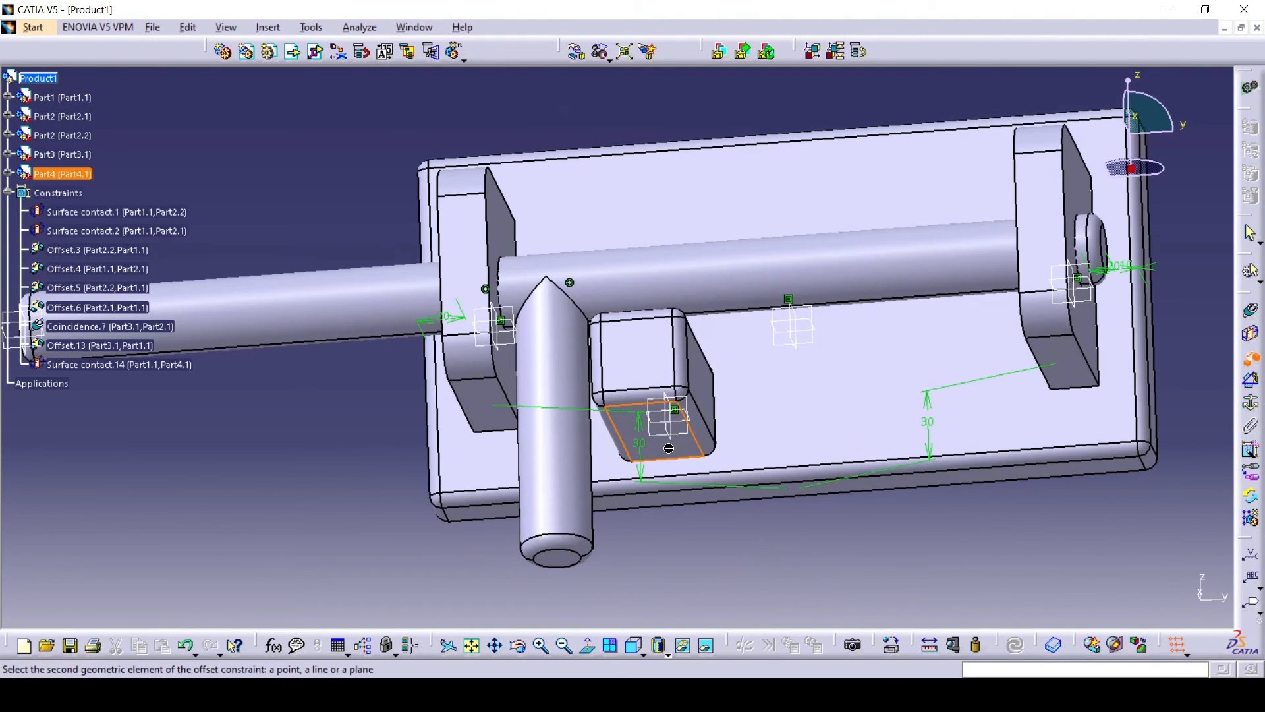
click(656, 504)
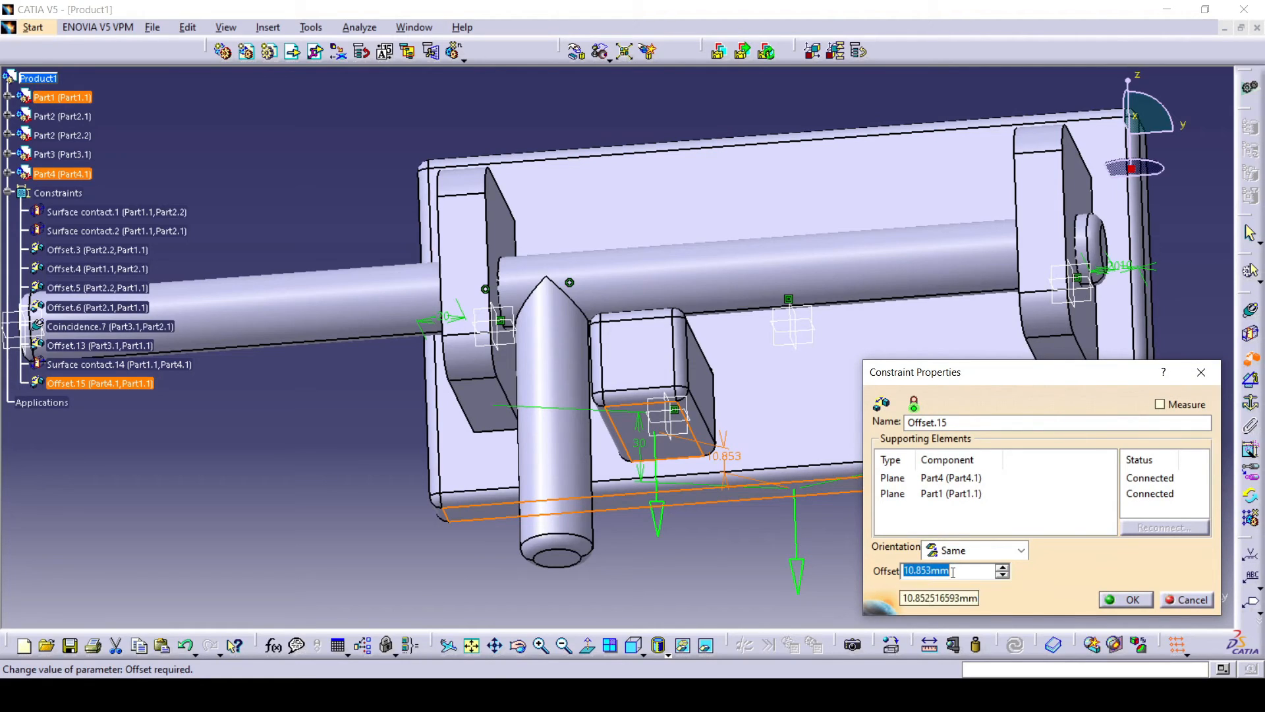
click(1128, 600)
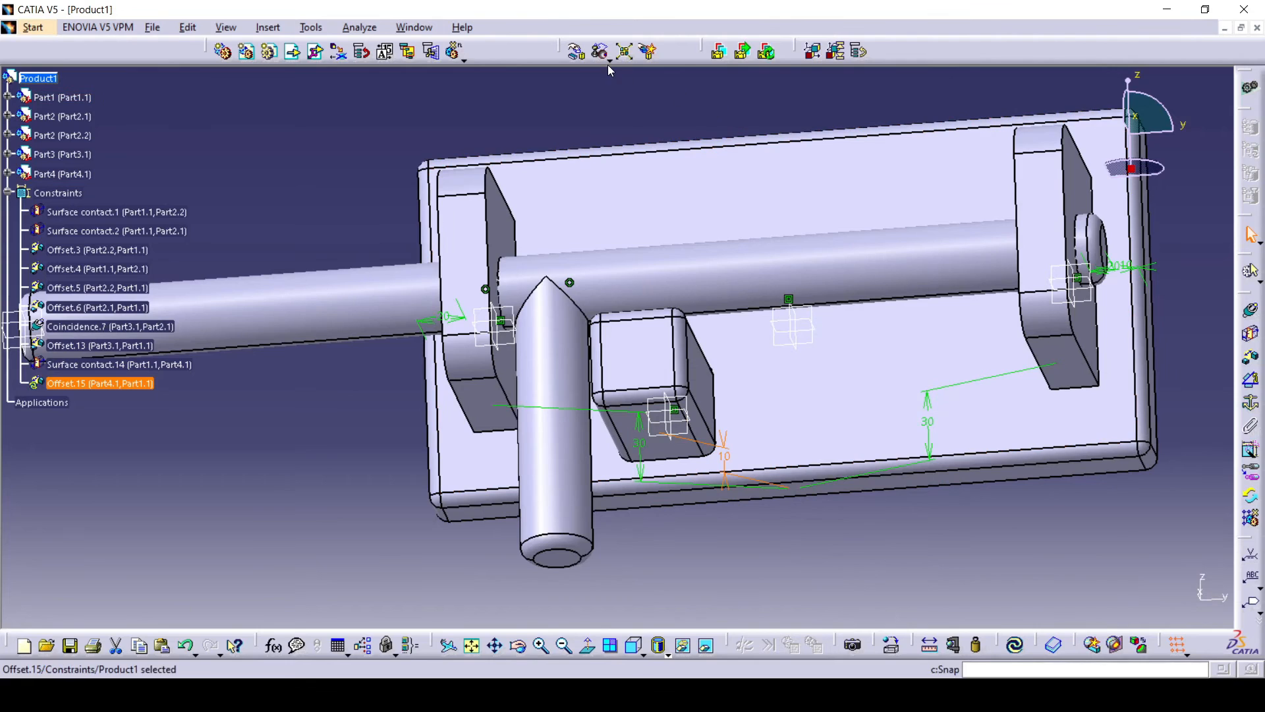
- Add a 35 mm offset constraint with Opposite orientation between Part4's handle-side face and the Part2.1 bracket's inner face
click(1250, 361)
middle_drag(610, 418, 607, 379)
click(606, 380)
middle_drag(677, 396, 566, 397)
click(479, 326)
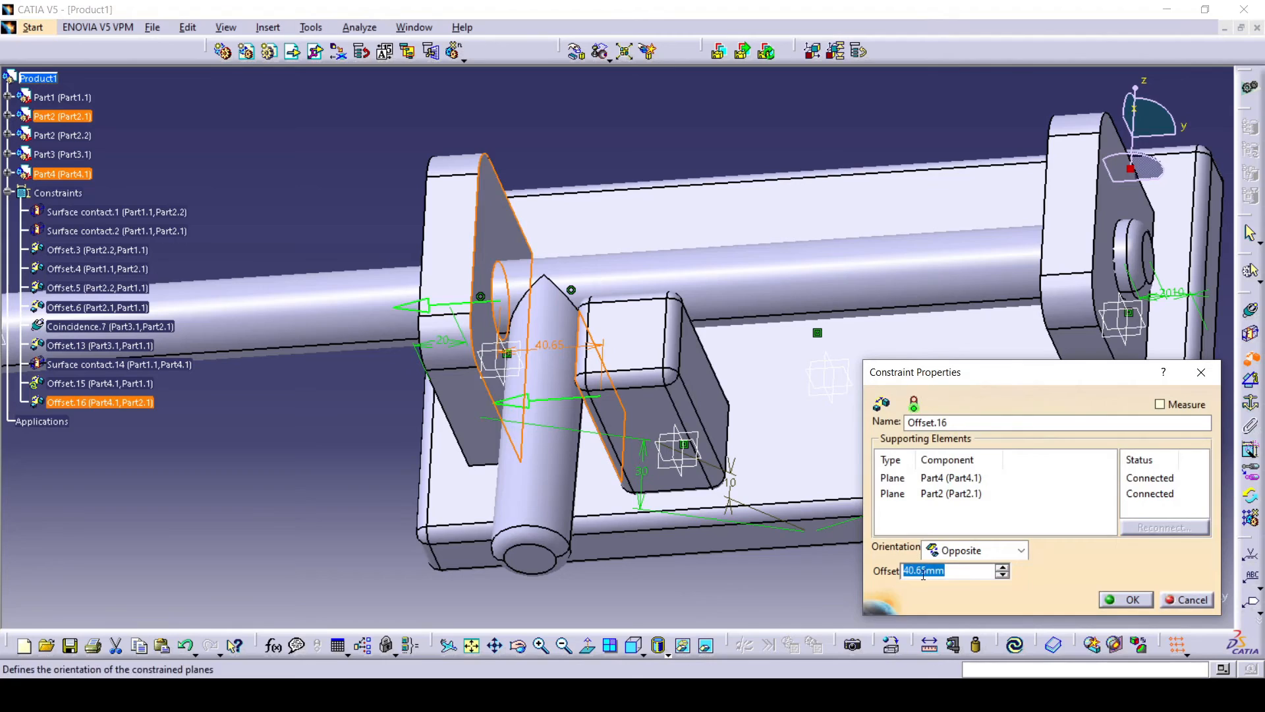
text(35)
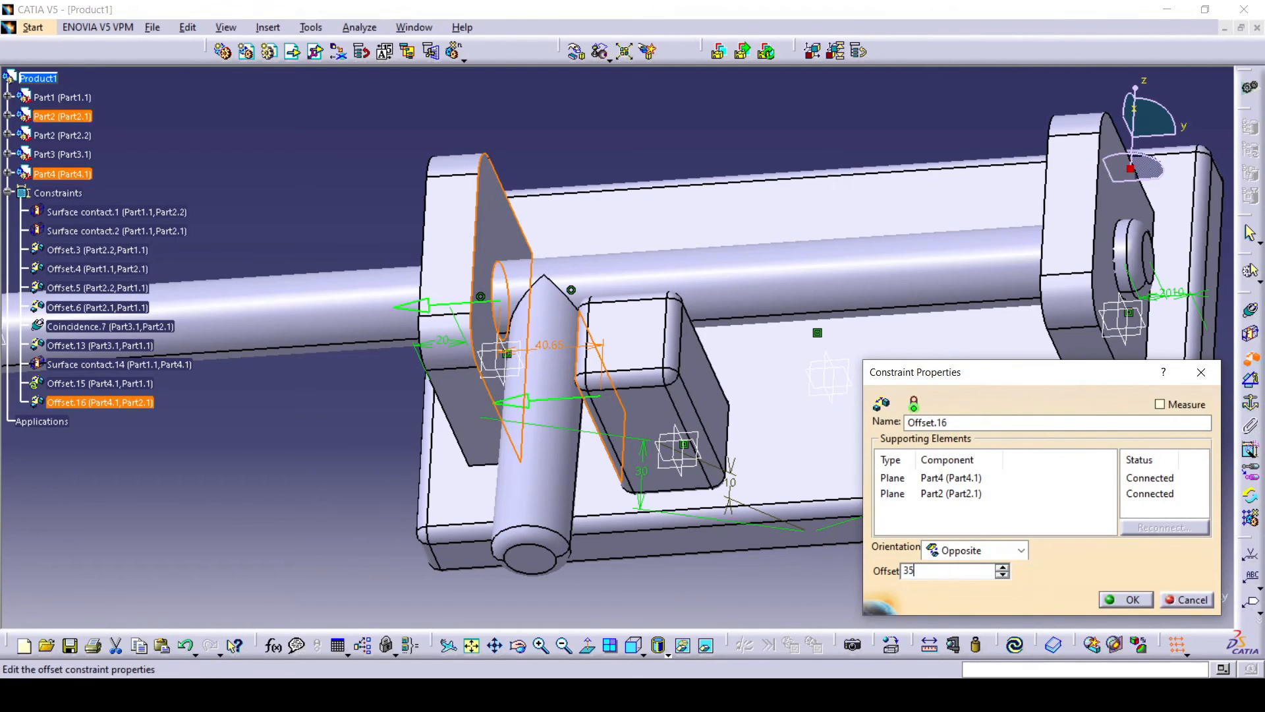
click(1128, 601)
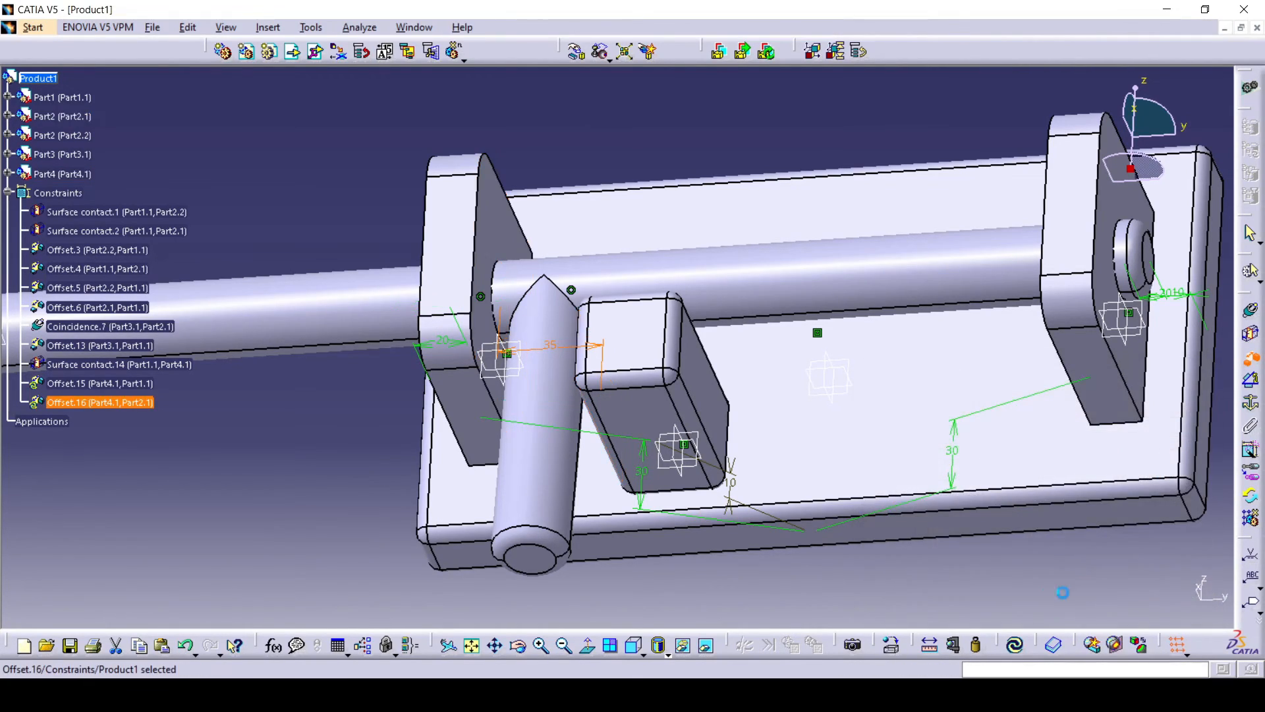
- Examine how the rod and its handle sit relative to the brackets and Part4, from the front and from slight angles
click(634, 647)
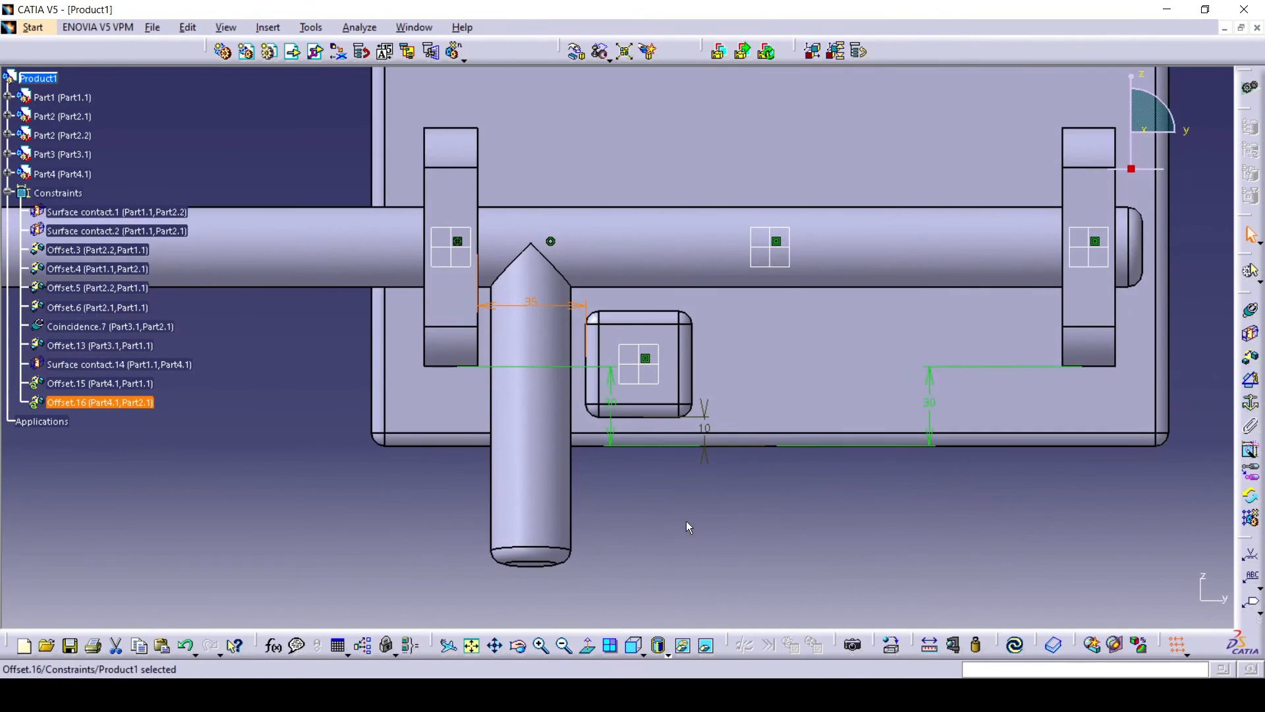
middle_drag(686, 520, 692, 570)
middle_drag(711, 500, 722, 518)
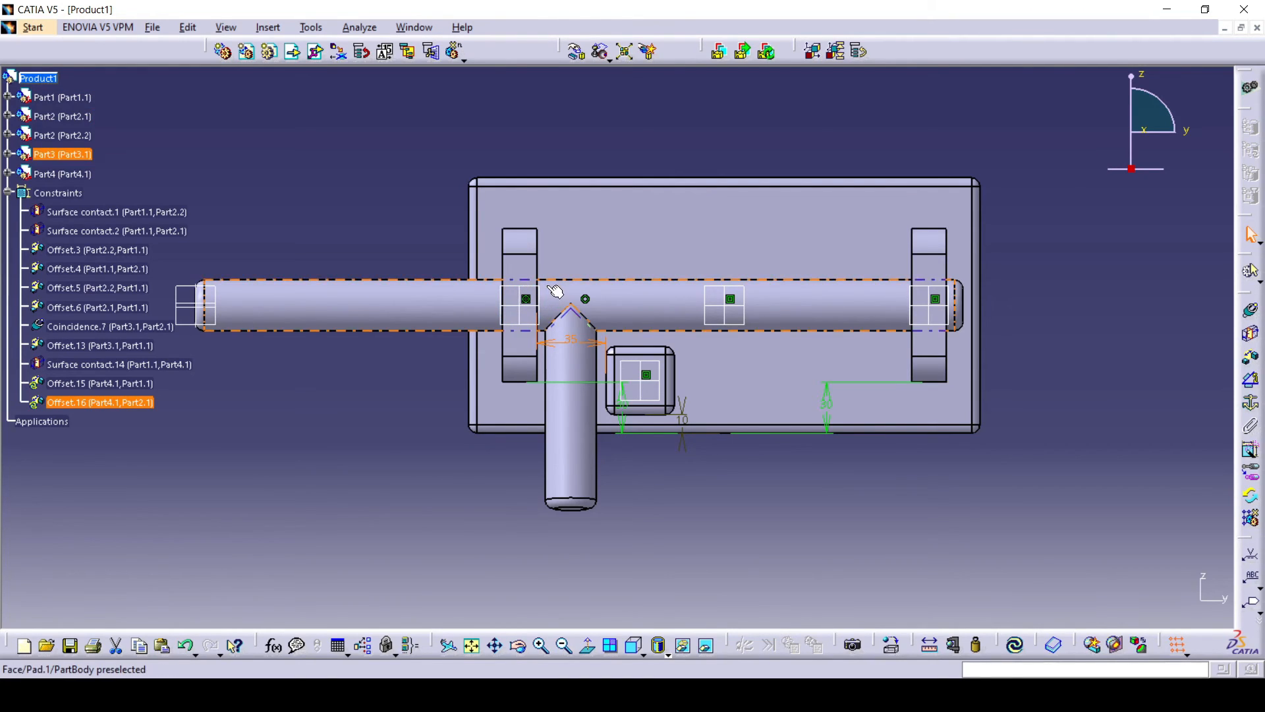
middle_drag(742, 362, 580, 326)
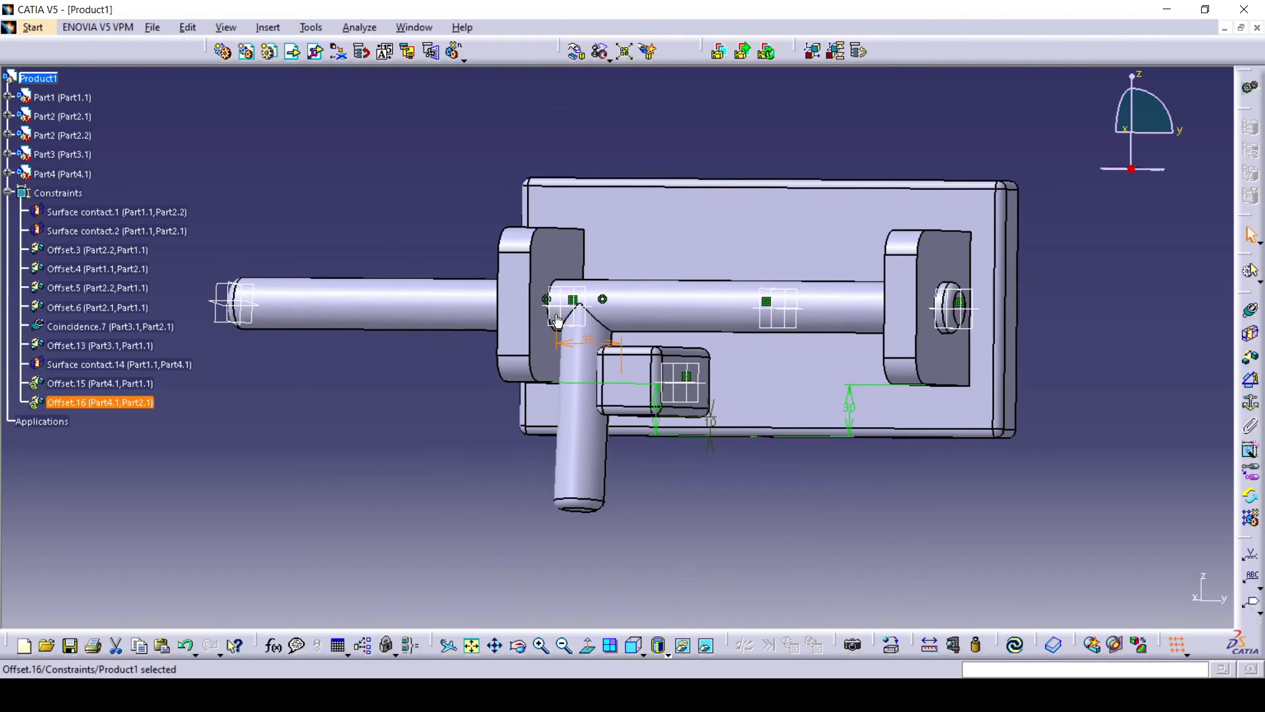
middle_drag(468, 408, 1011, 358)
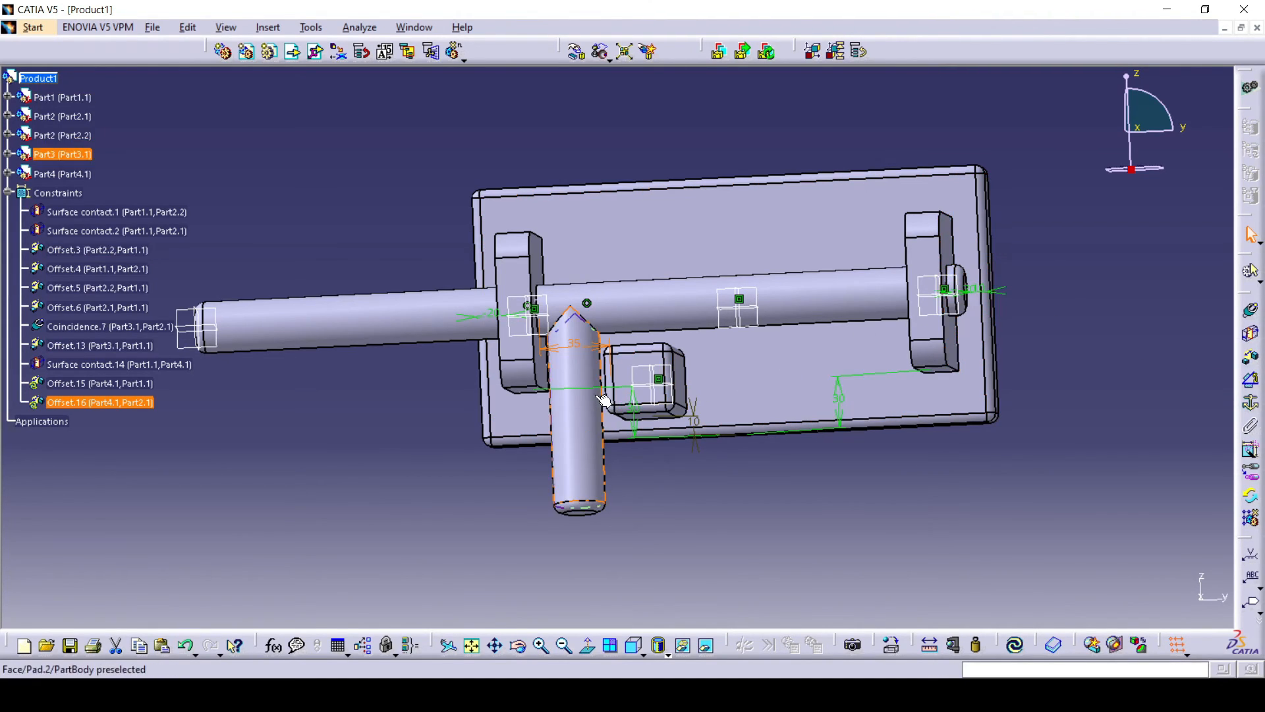
middle_drag(783, 403, 818, 450)
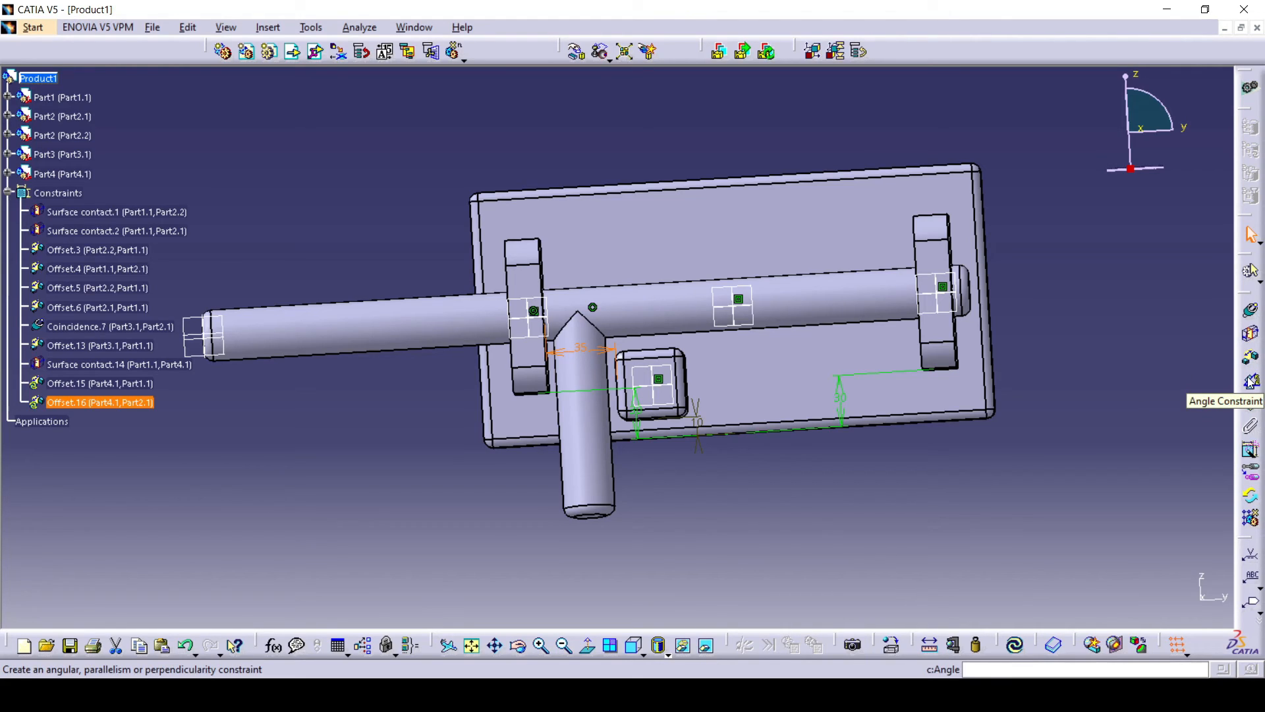
middle_drag(814, 495, 800, 488)
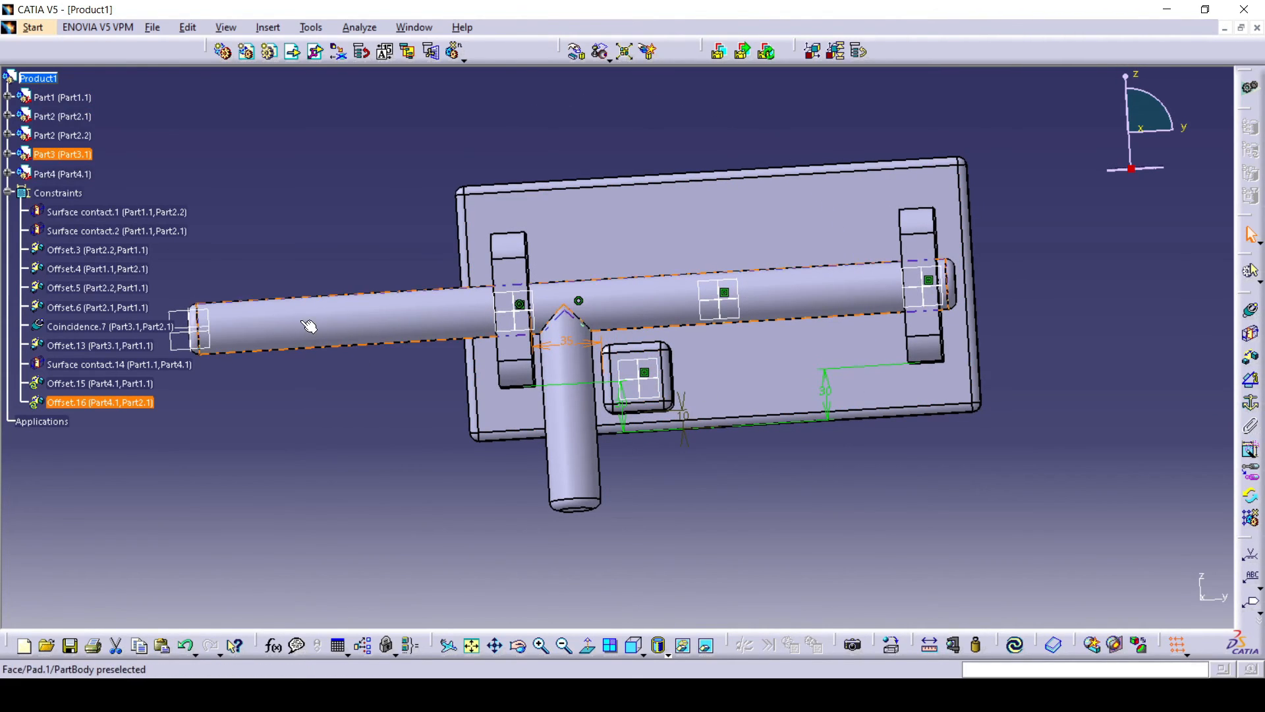
- Delete the Part3 rod from the assembly, leaving its children in place
click(369, 308)
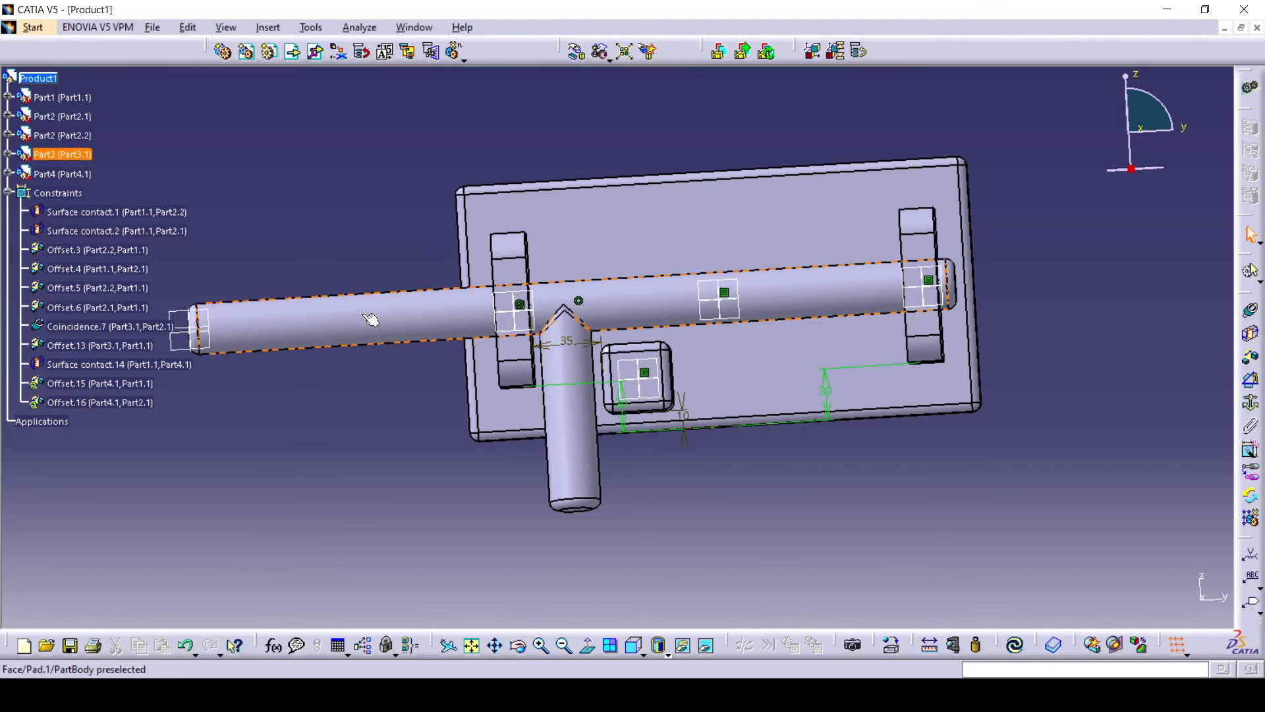
right_click(62, 153)
click(106, 350)
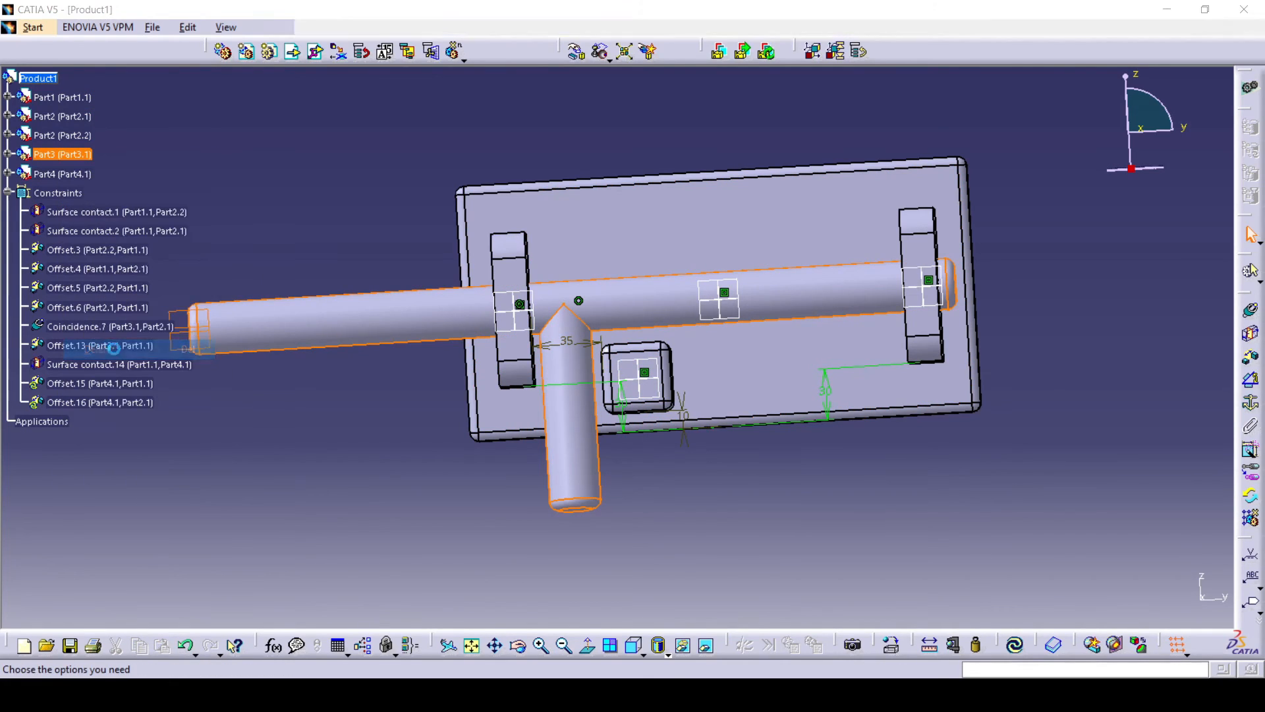
click(1126, 600)
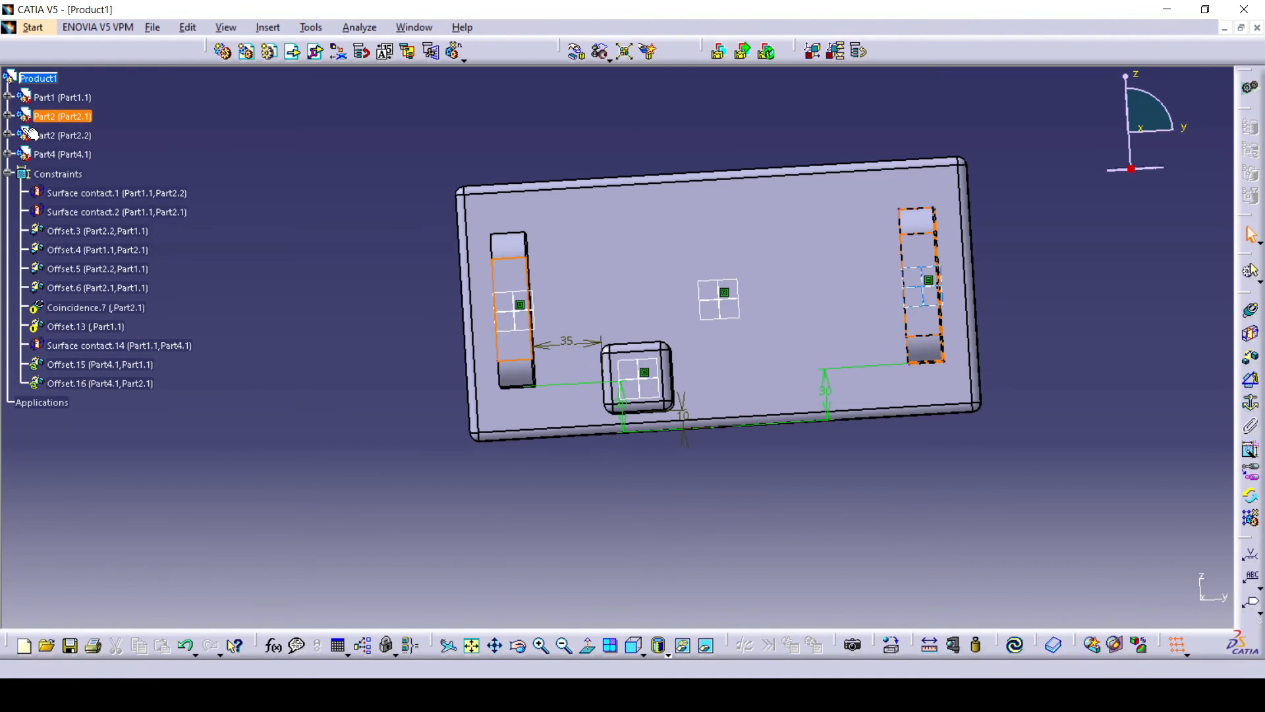
- Delete both Part2 brackets, Part2.1 and Part2.2, from the assembly without deleting their children
right_click(52, 115)
click(98, 308)
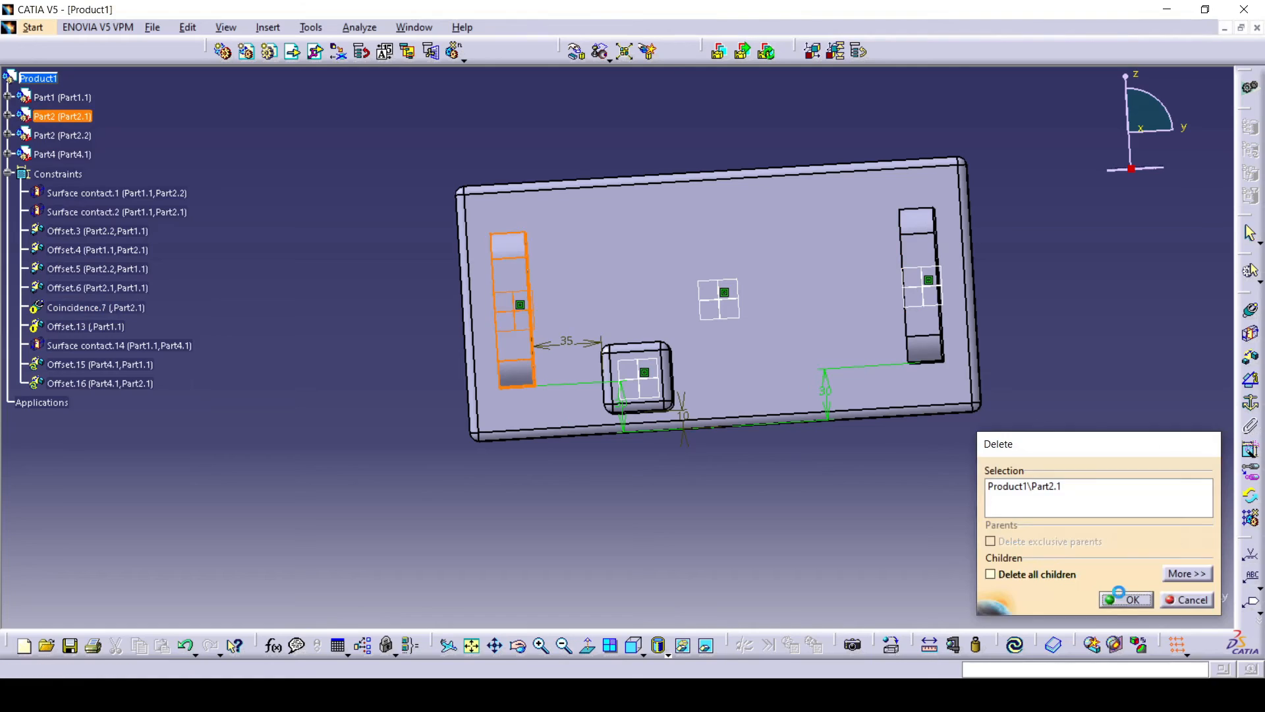
click(1125, 599)
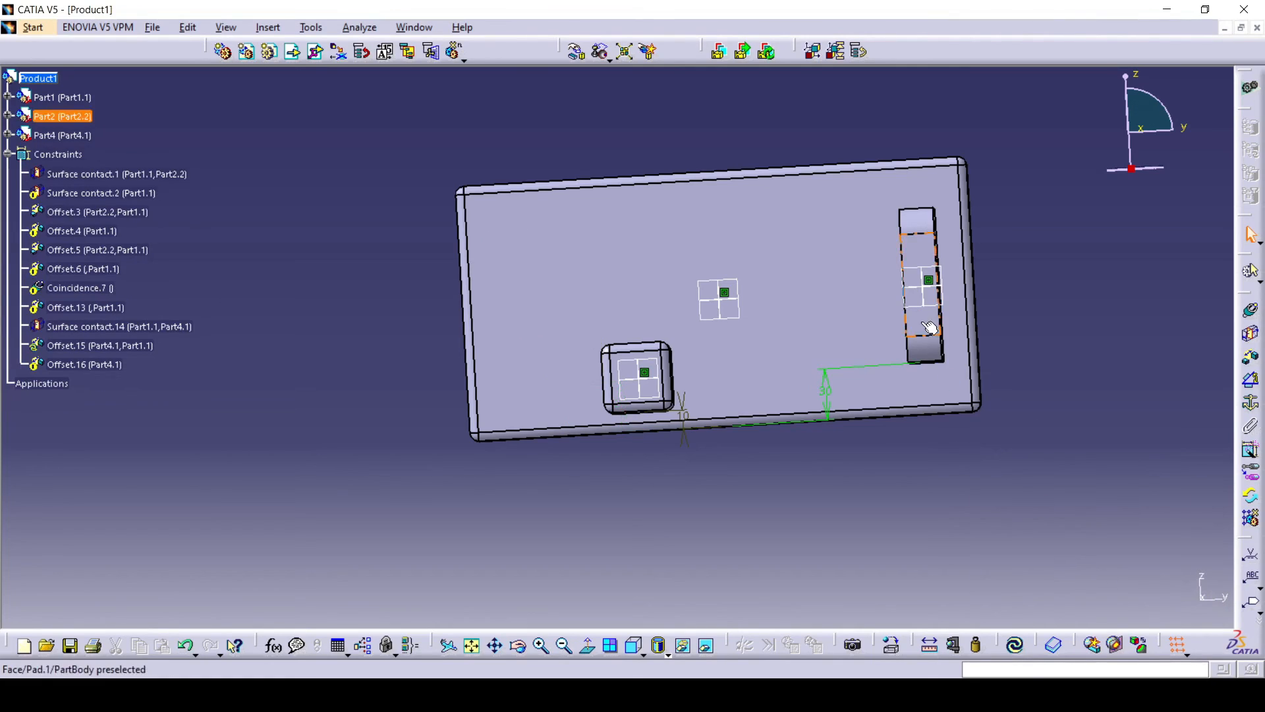
right_click(58, 117)
click(99, 311)
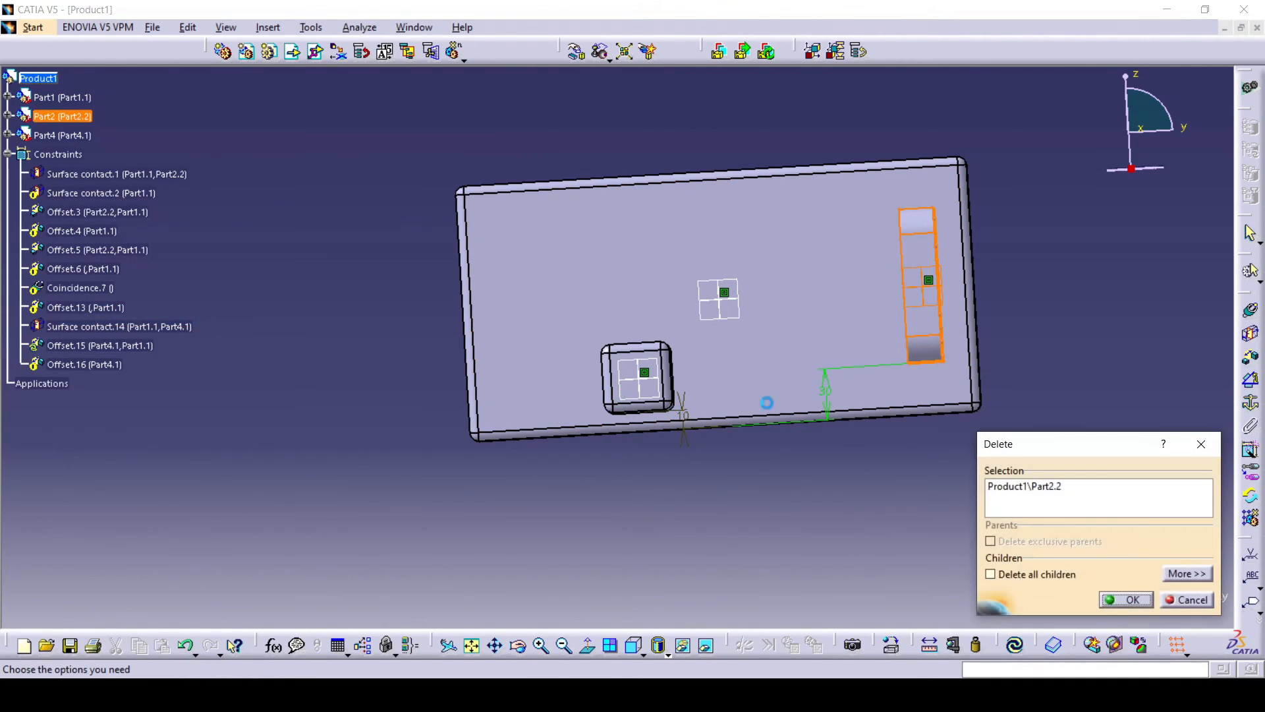
click(1117, 599)
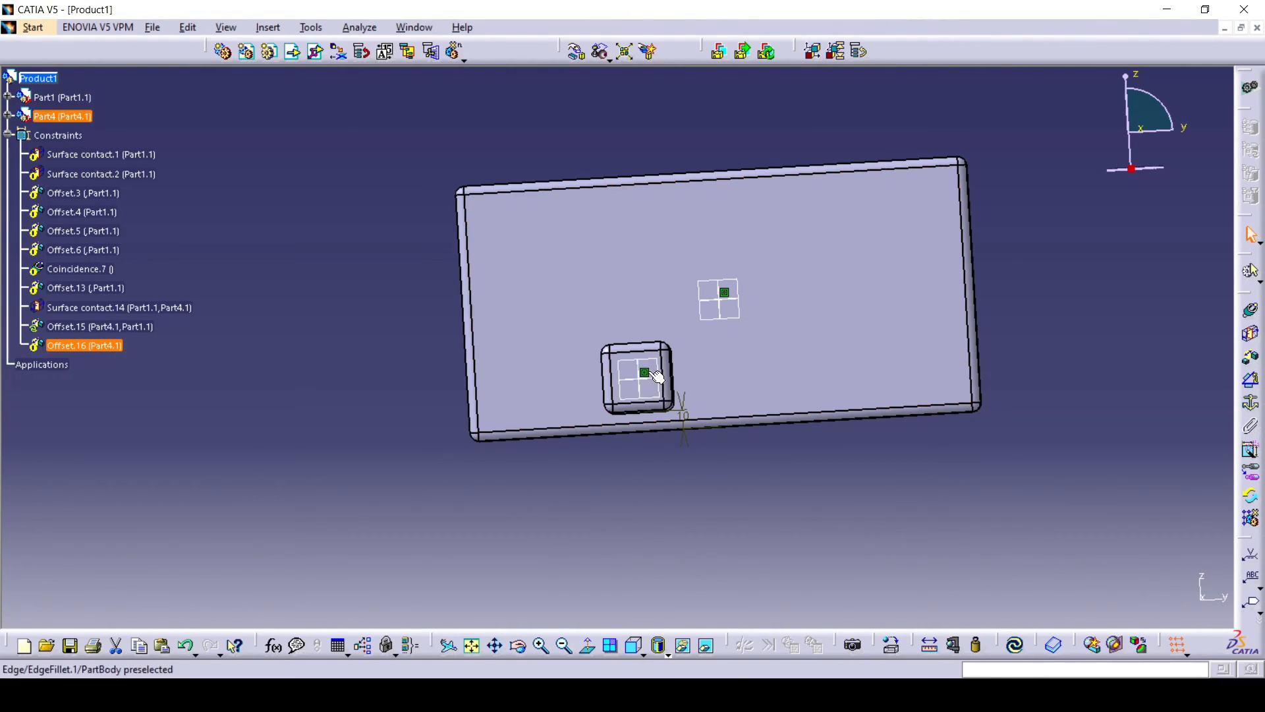
- Delete the surface contact constraint between the Part1 plate and Part4
click(78, 310)
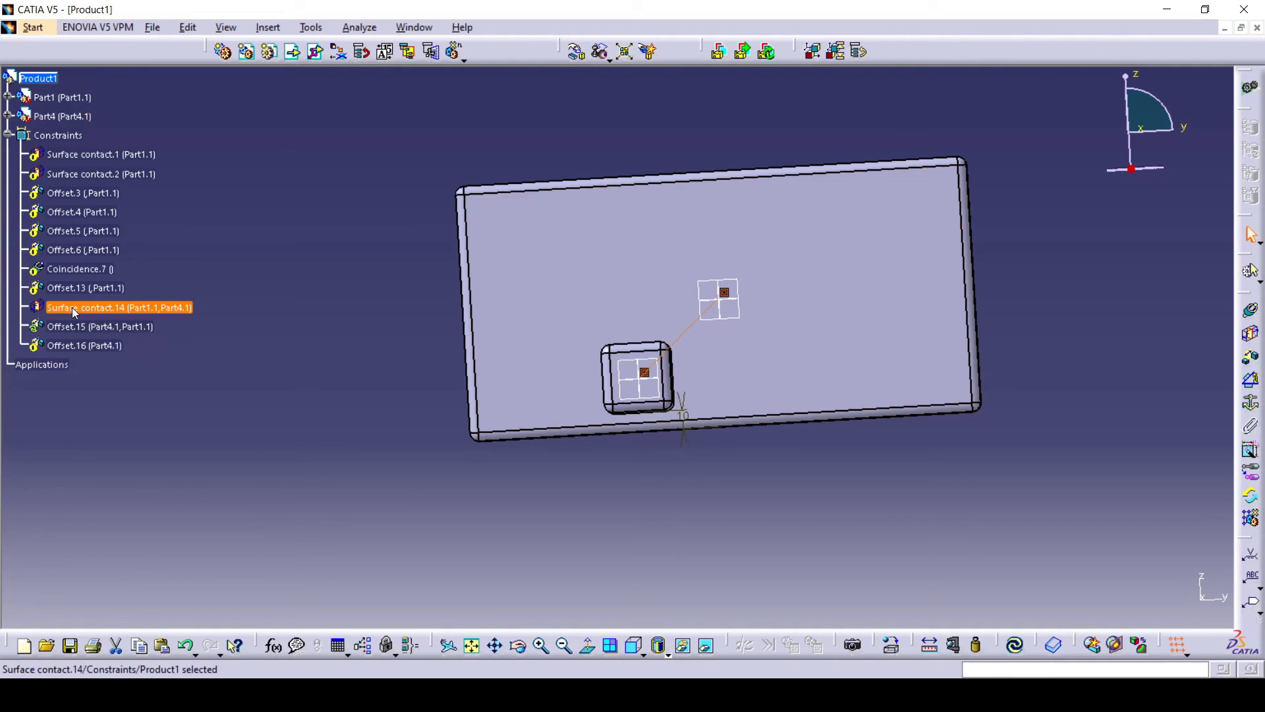
right_click(80, 315)
click(89, 503)
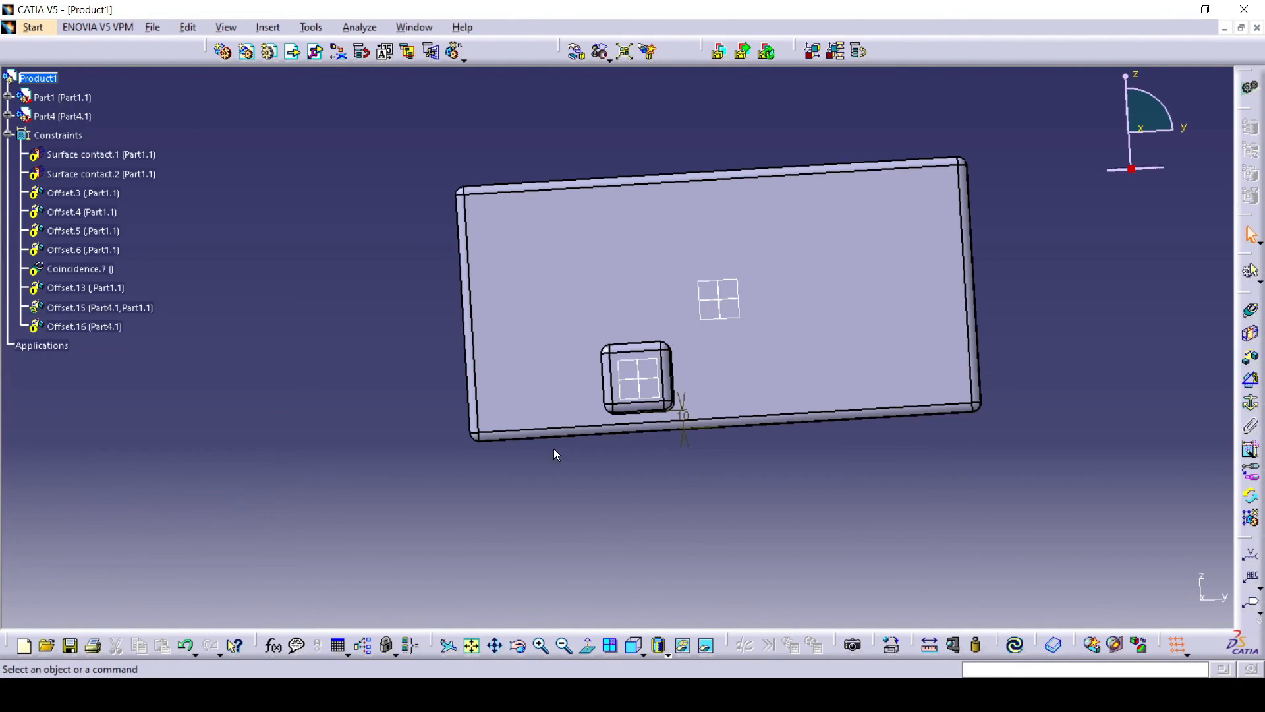
- Move Part4 along the X axis well clear of the plate, ignoring the constraints
middle_drag(734, 460, 663, 437)
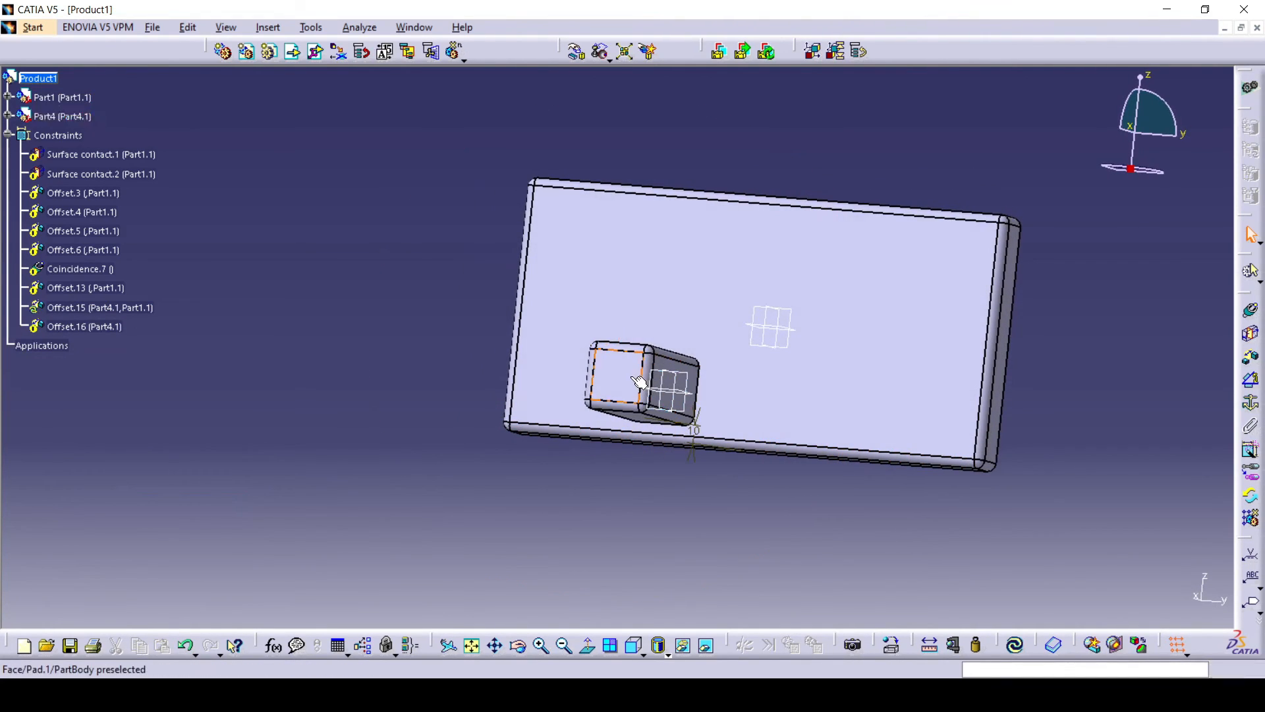
click(575, 51)
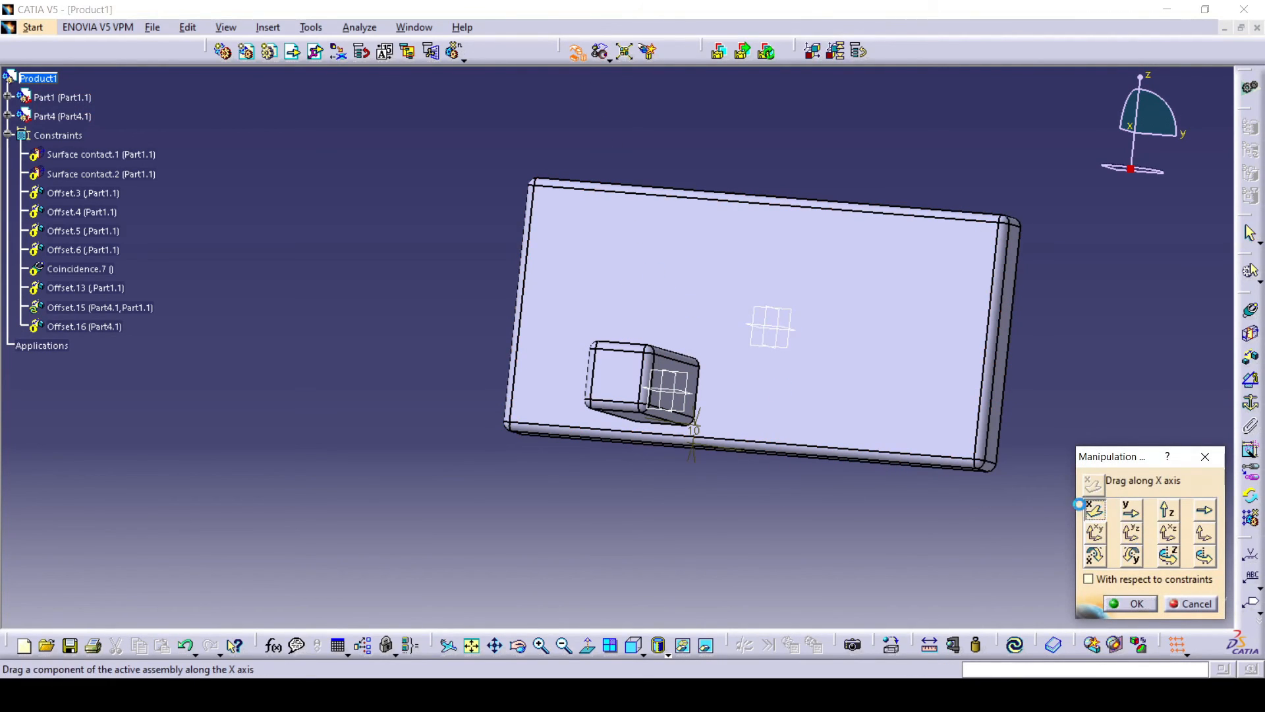
click(1090, 508)
drag(616, 378, 536, 391)
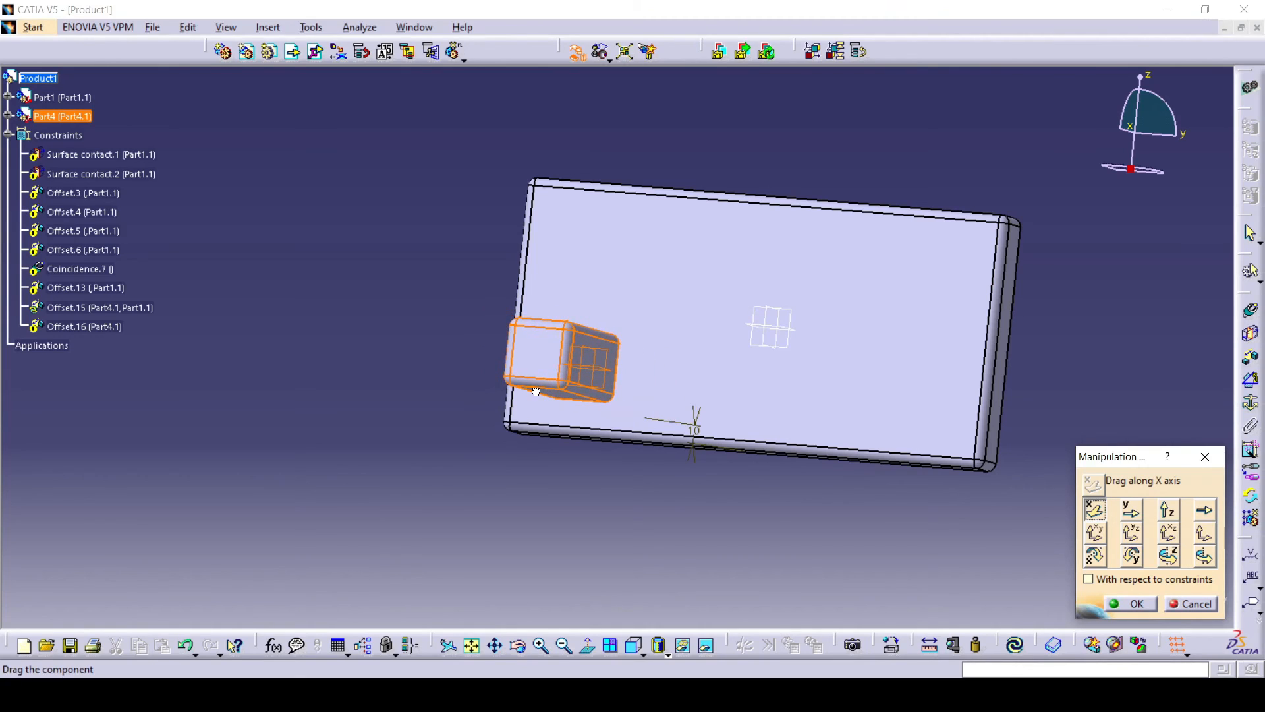
click(1133, 602)
- Move Part4 along the X axis back closer to the plate
middle_drag(916, 583, 658, 499)
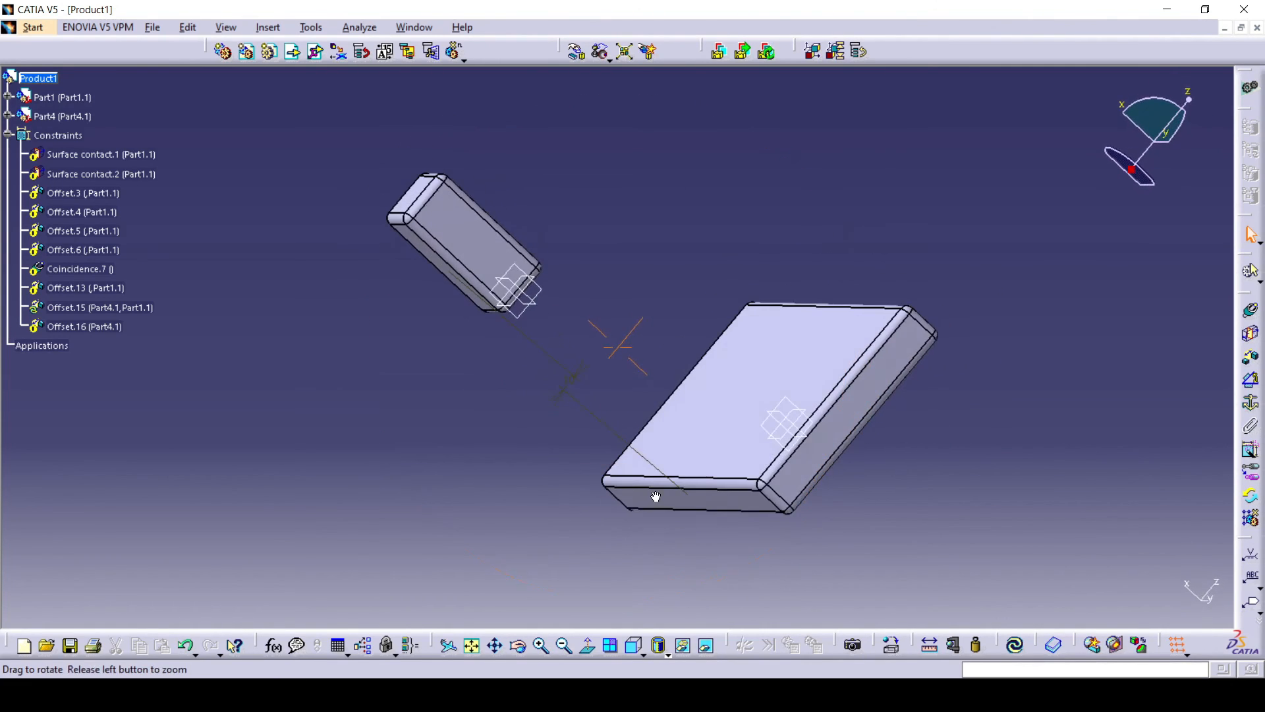
click(575, 51)
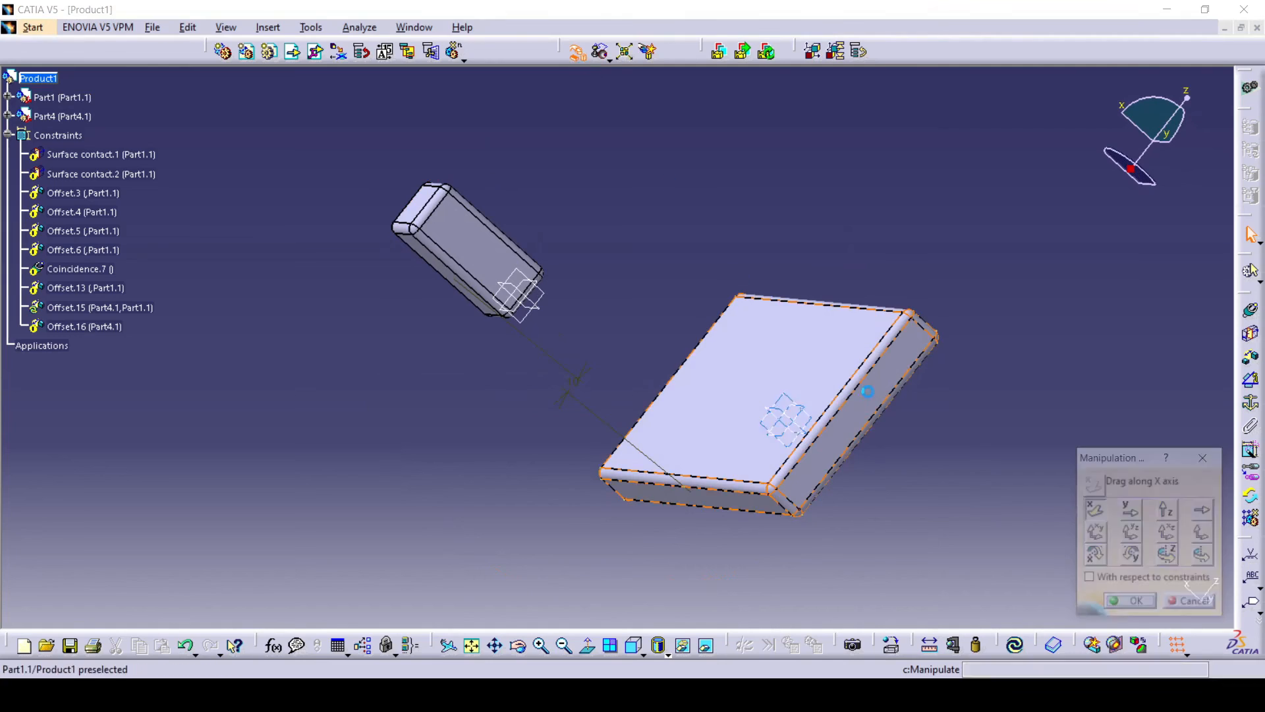
click(1094, 509)
drag(494, 268, 585, 351)
click(1129, 605)
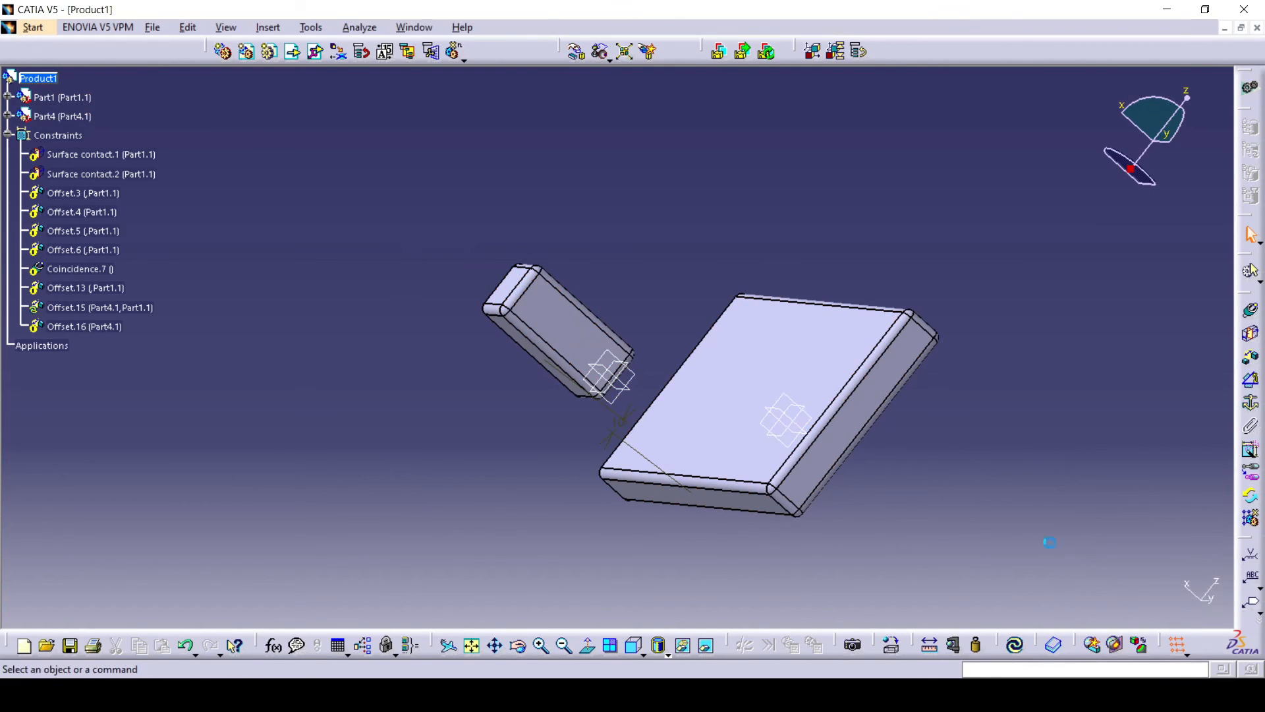
- Add a 60° Sector 1 angle constraint between the plate's large face and Part4's end face, and update the assembly
click(1250, 382)
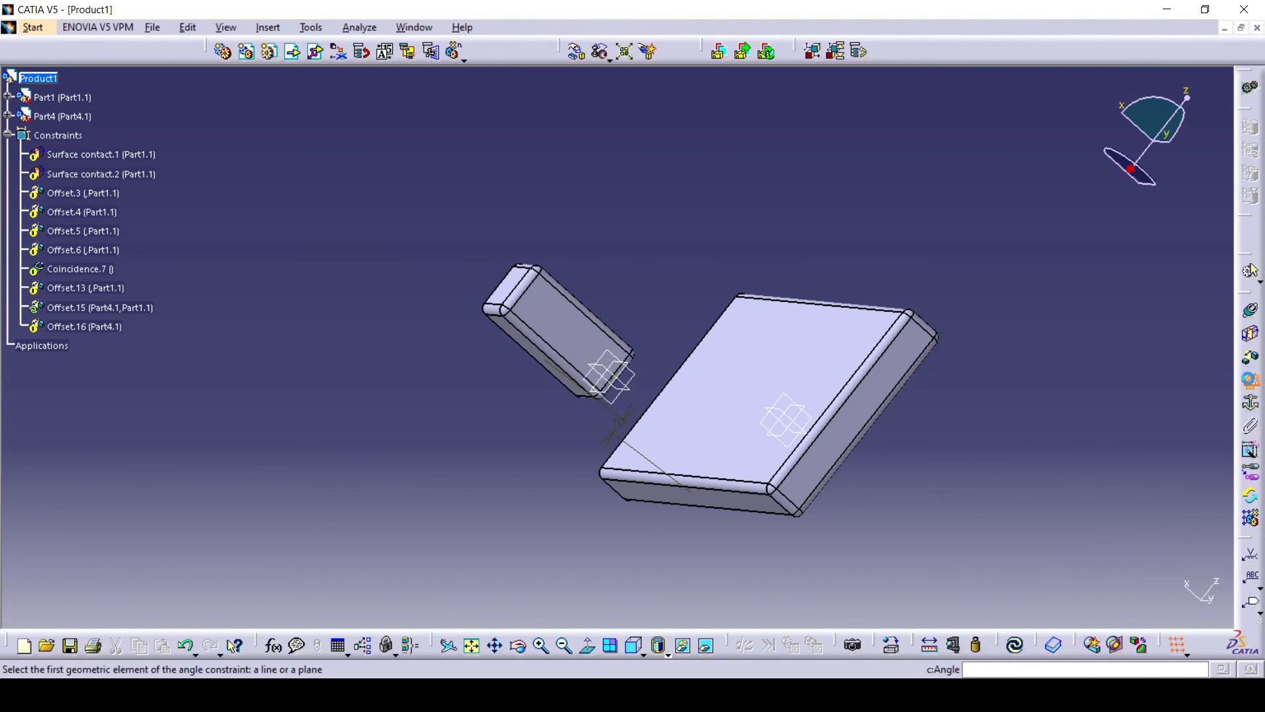
click(711, 439)
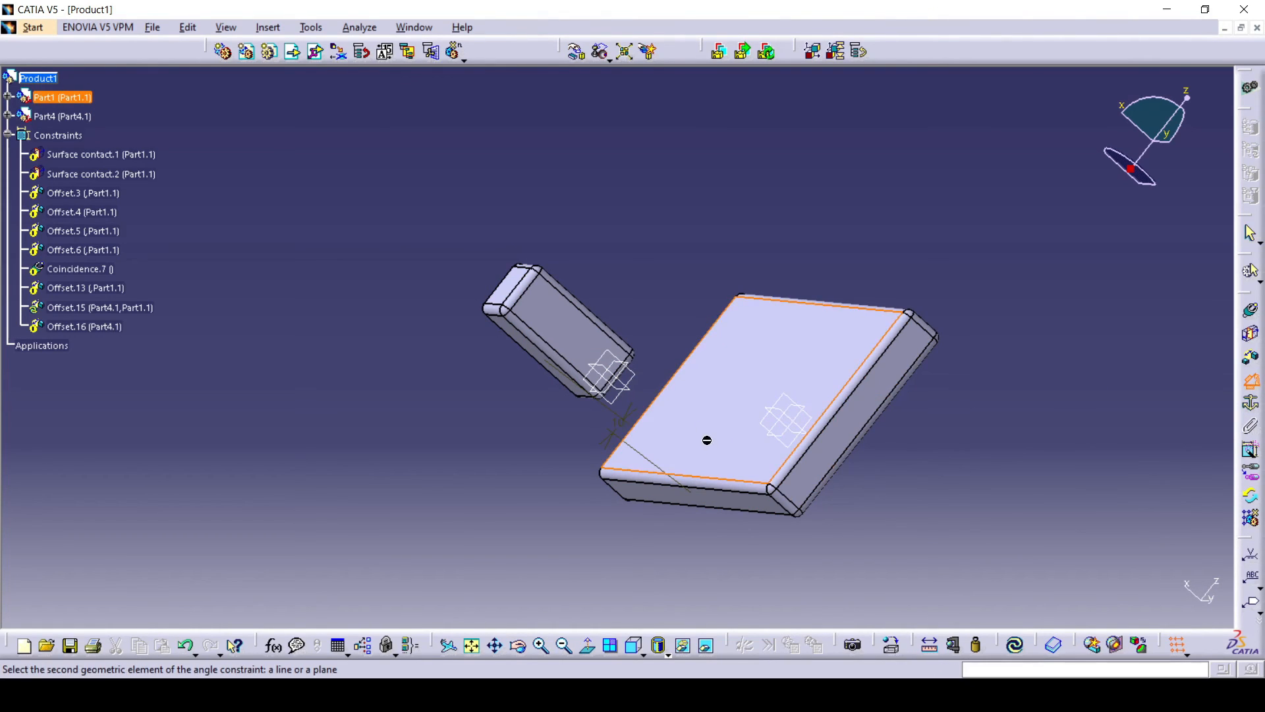
middle_drag(706, 459, 561, 432)
click(565, 419)
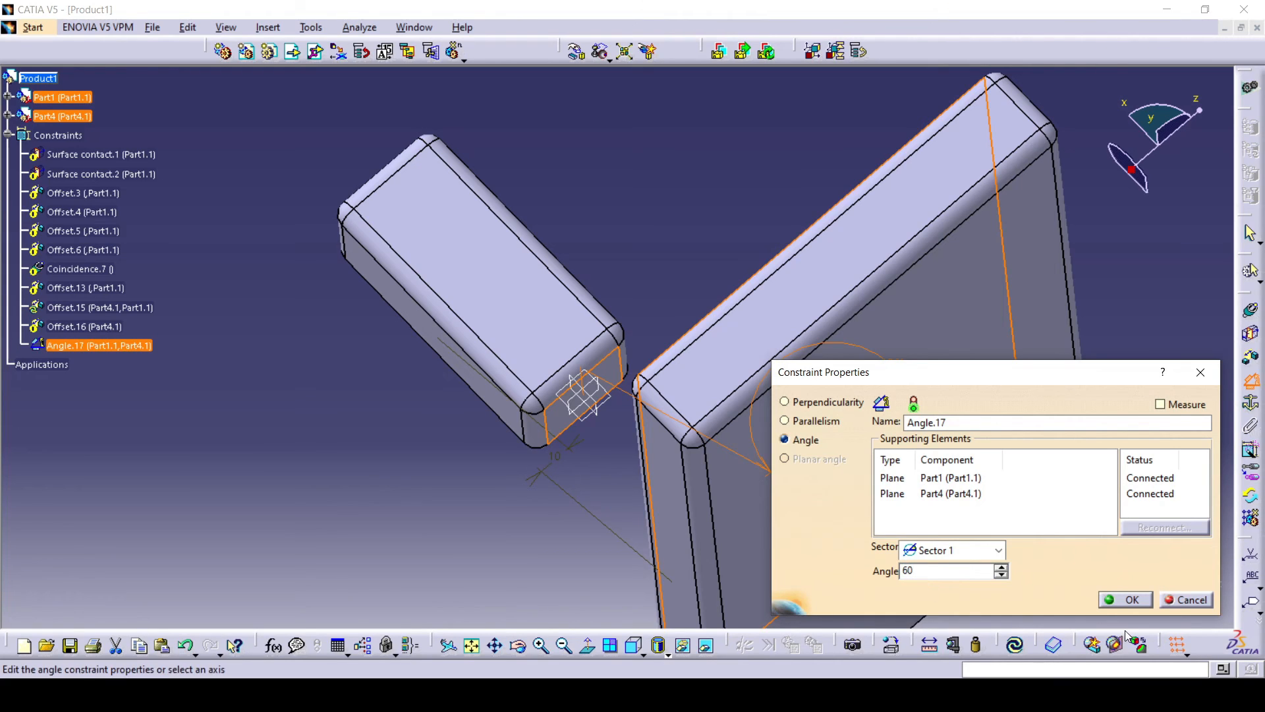
click(1125, 600)
middle_drag(1141, 428, 684, 398)
middle_drag(585, 224, 867, 575)
click(1014, 645)
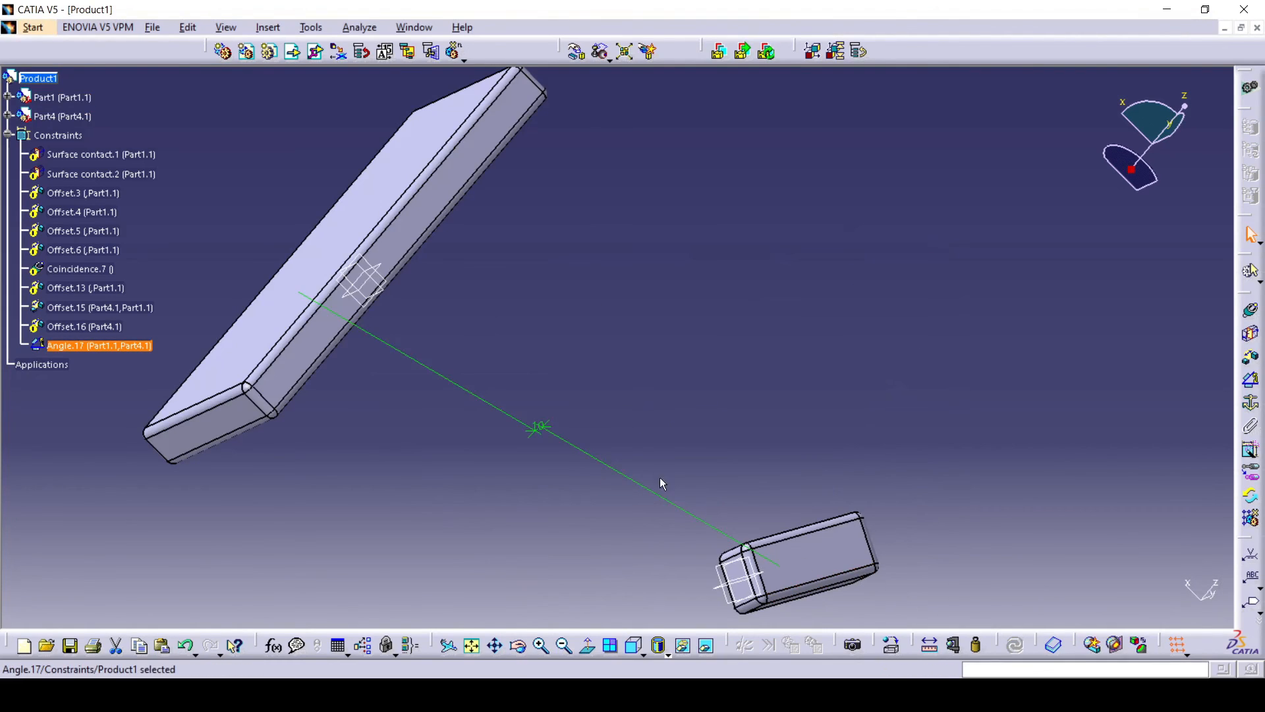
- Bring the tilted Part4 along the X axis past the plate's edge to the other side of the plate
ctrl+middle_drag(645, 446, 656, 502)
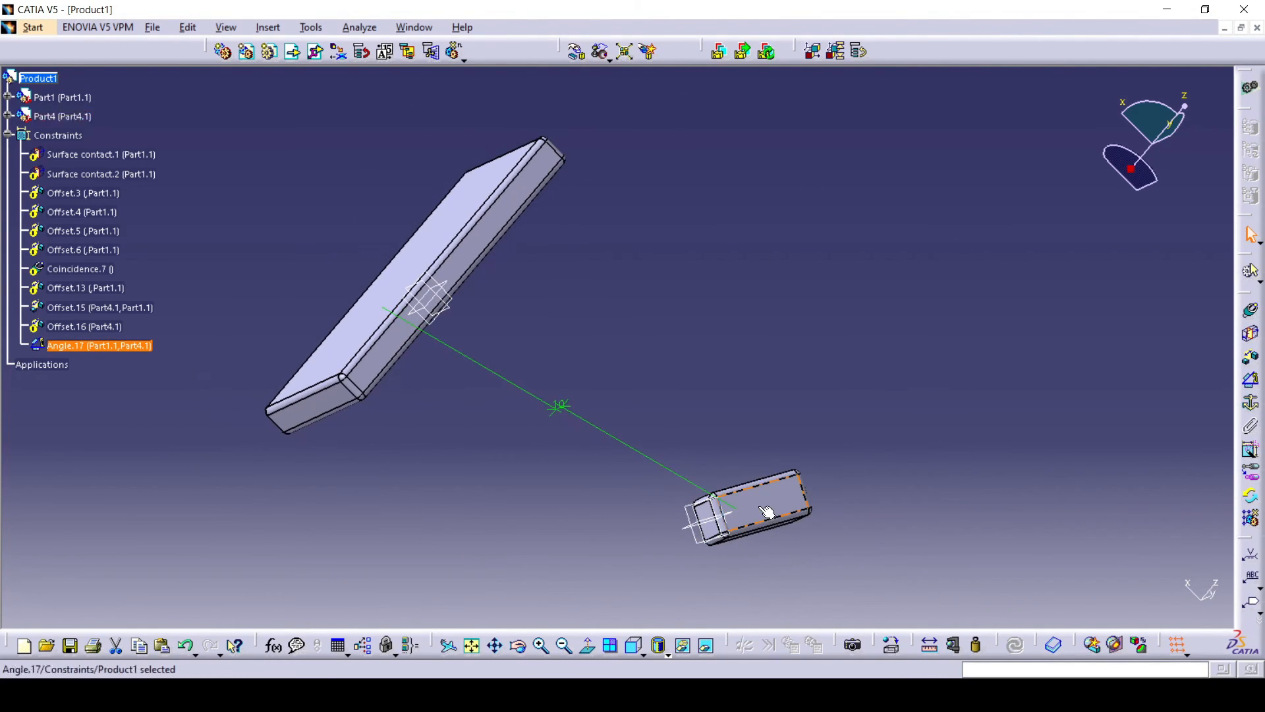
click(580, 56)
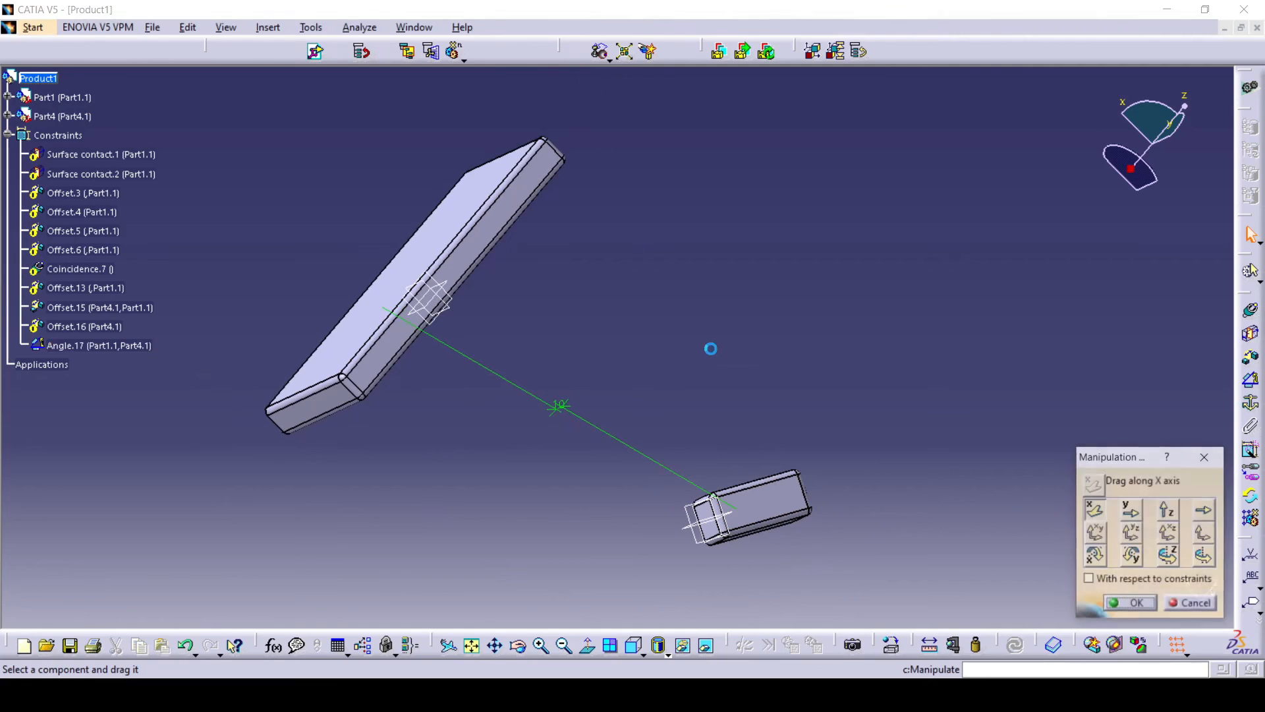
drag(765, 523, 488, 343)
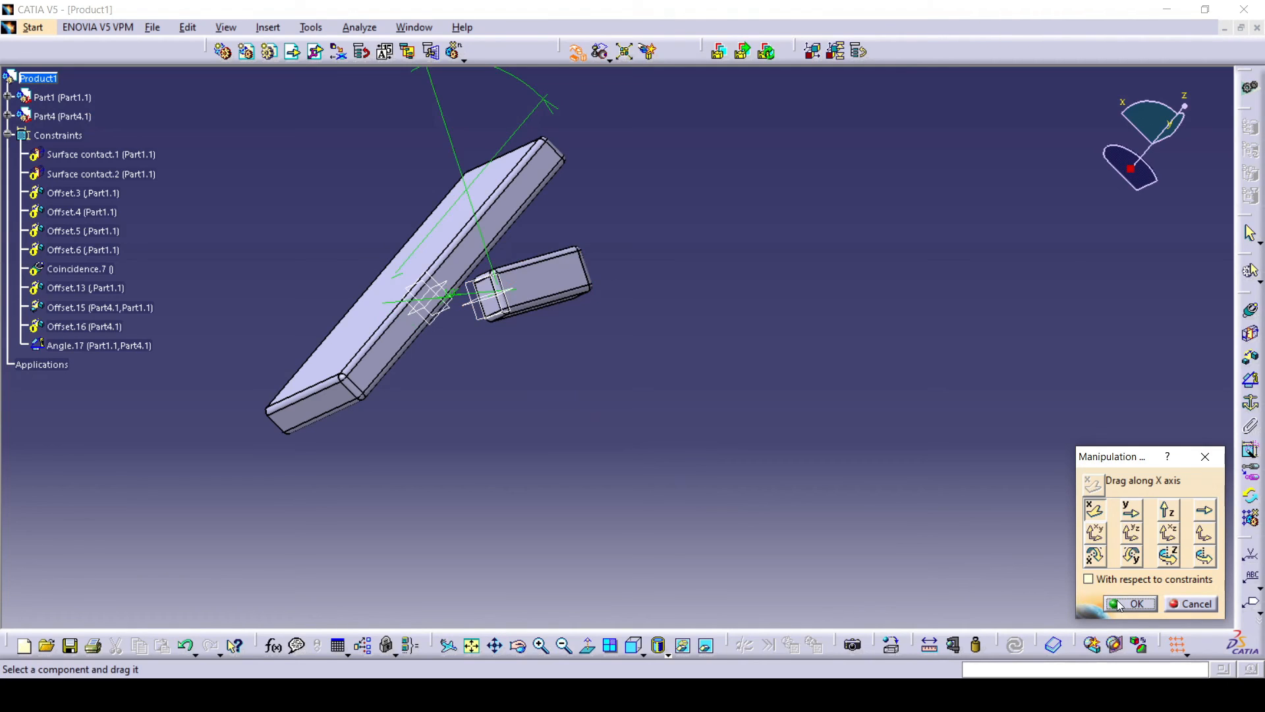
mouse_move(517, 286)
mouse_down()
mouse_move(429, 253)
mouse_move(370, 212)
mouse_move(371, 224)
mouse_up()
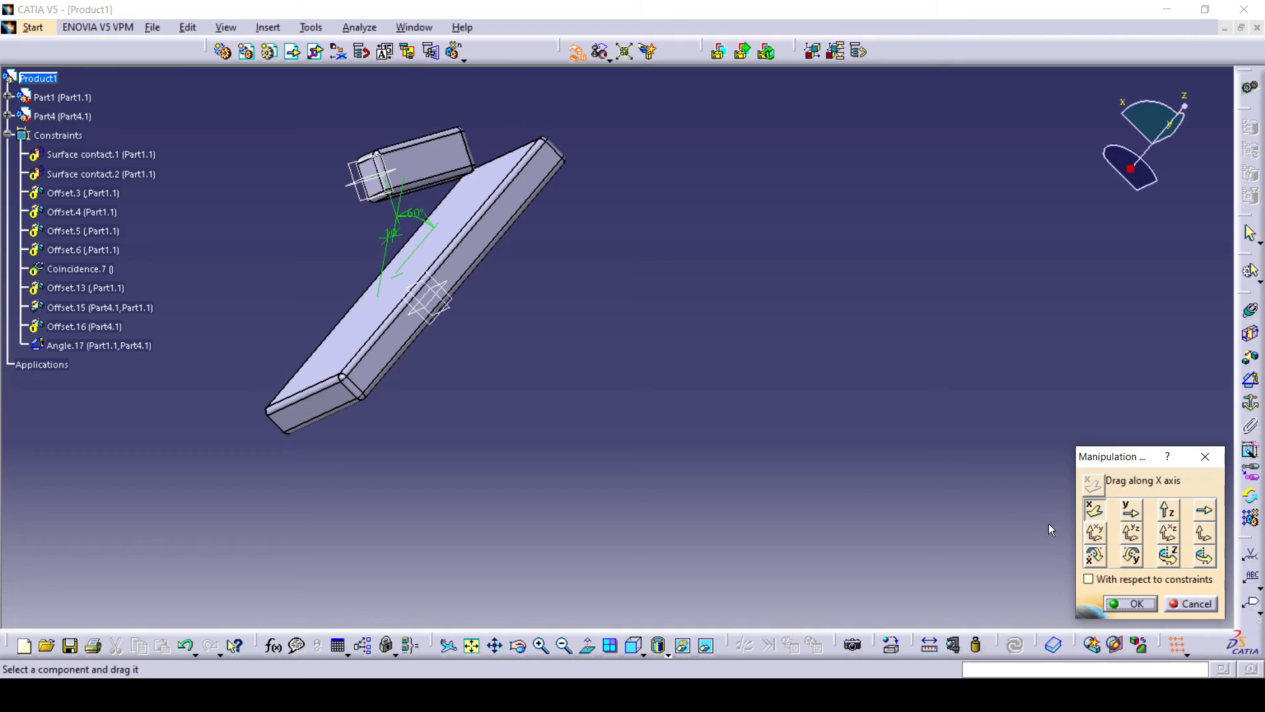
click(1125, 600)
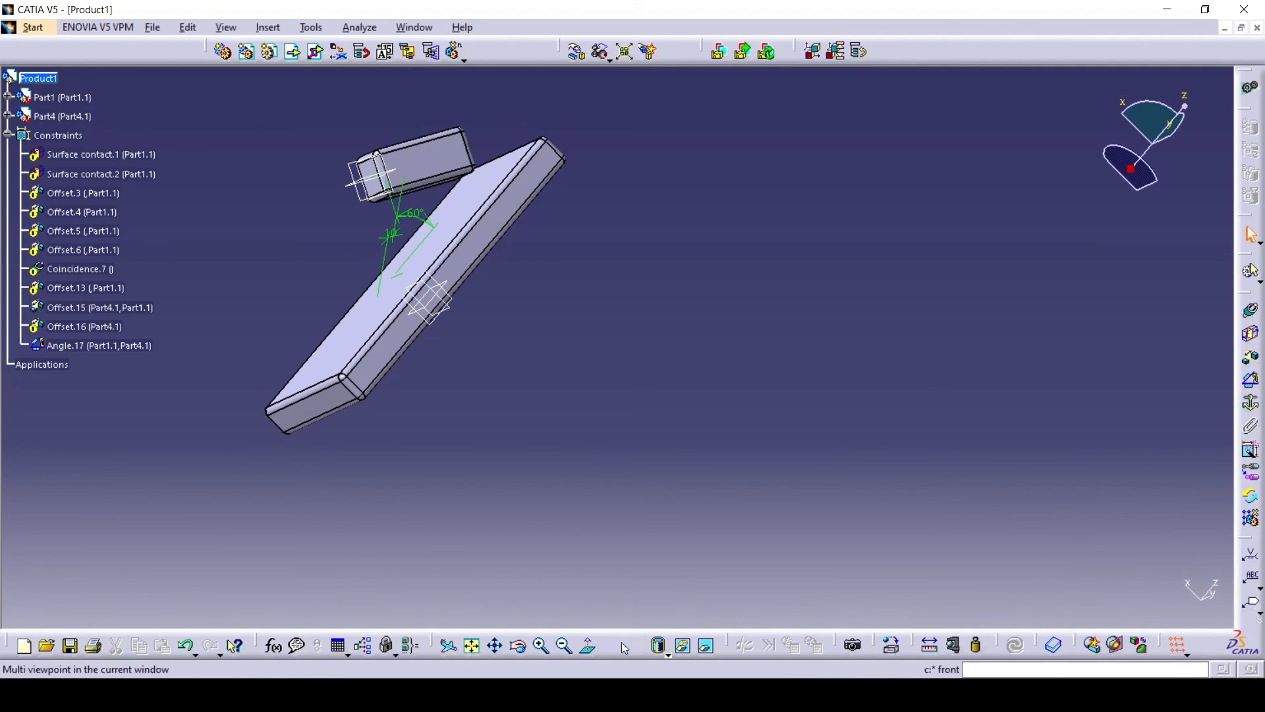
- Examine how Part4 is tilted against the plate from the standard views and from the side
click(643, 652)
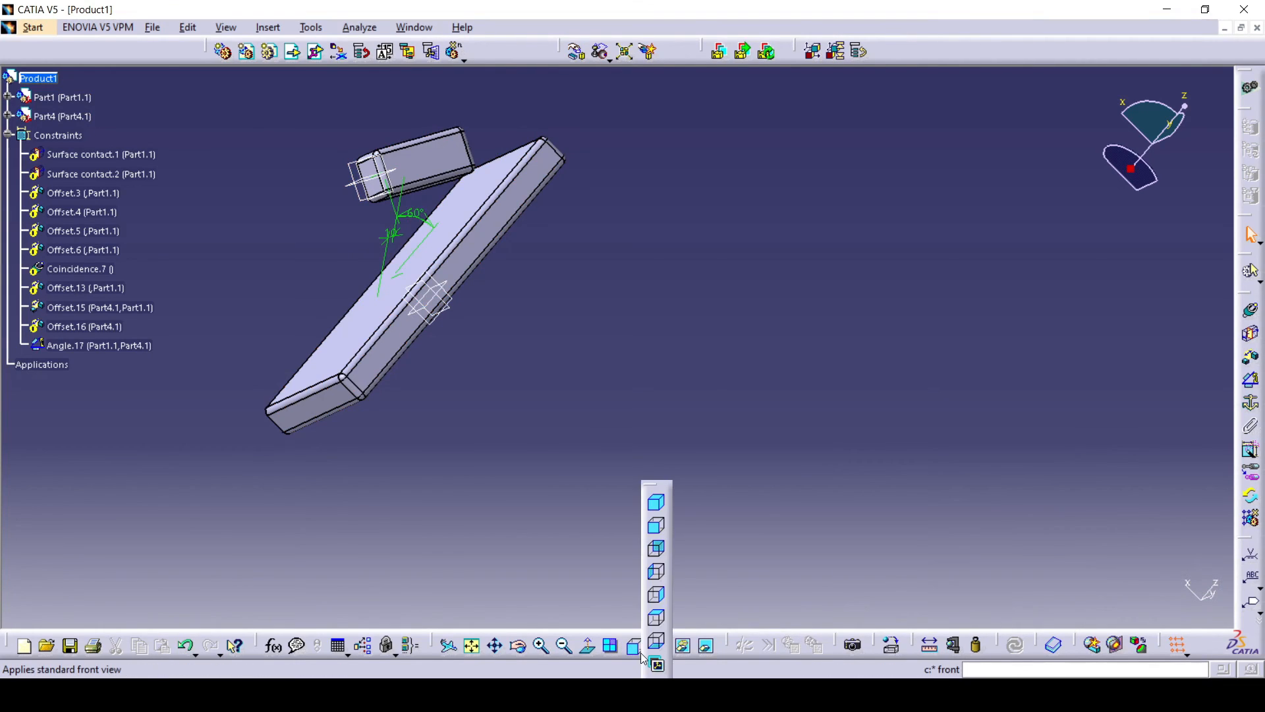
click(654, 531)
click(656, 502)
middle_drag(667, 394, 729, 324)
middle_drag(480, 394, 607, 350)
middle_drag(612, 284, 575, 355)
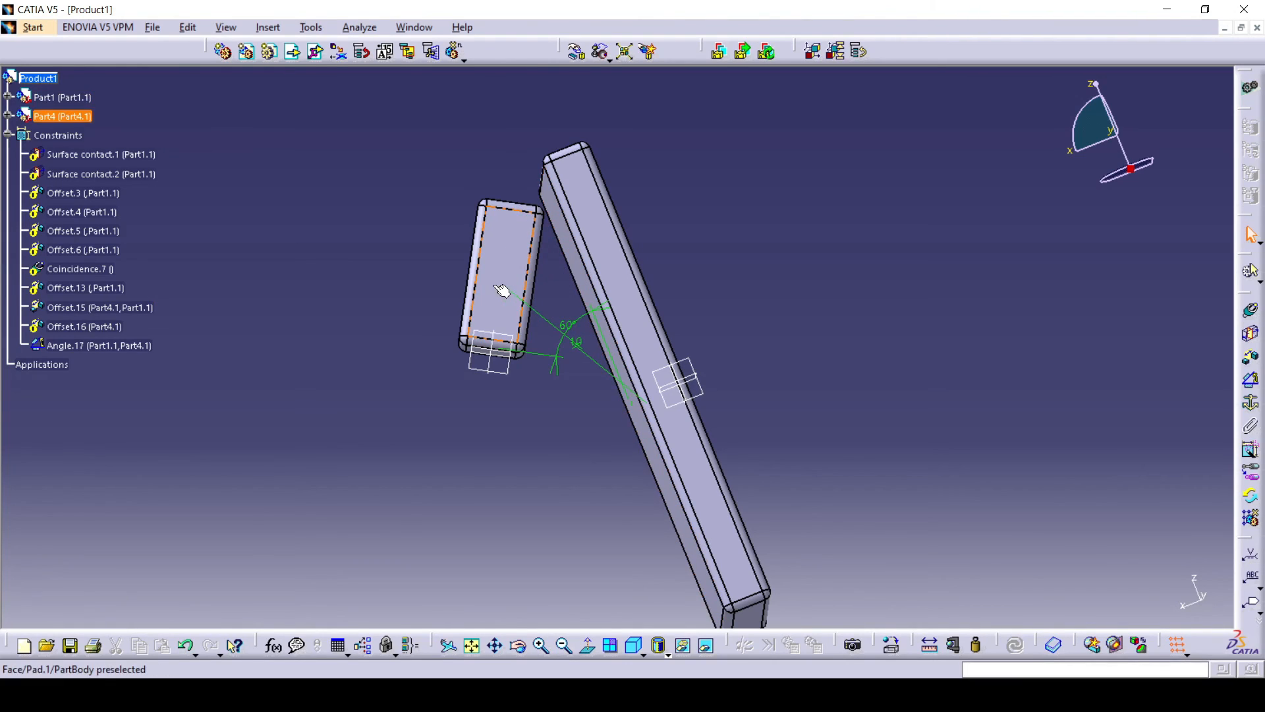
- Set up manipulation of Part4 along the Y axis and inspect it against the plate from behind
click(577, 51)
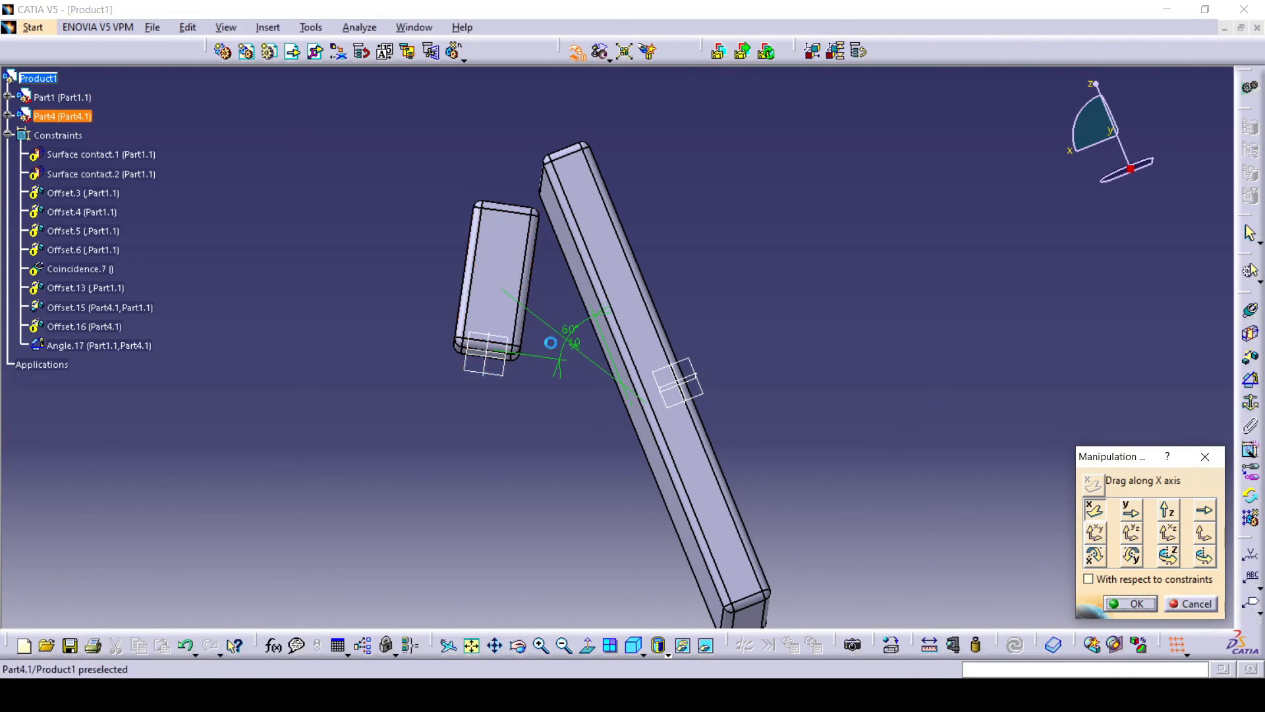
click(1130, 510)
click(644, 652)
click(643, 656)
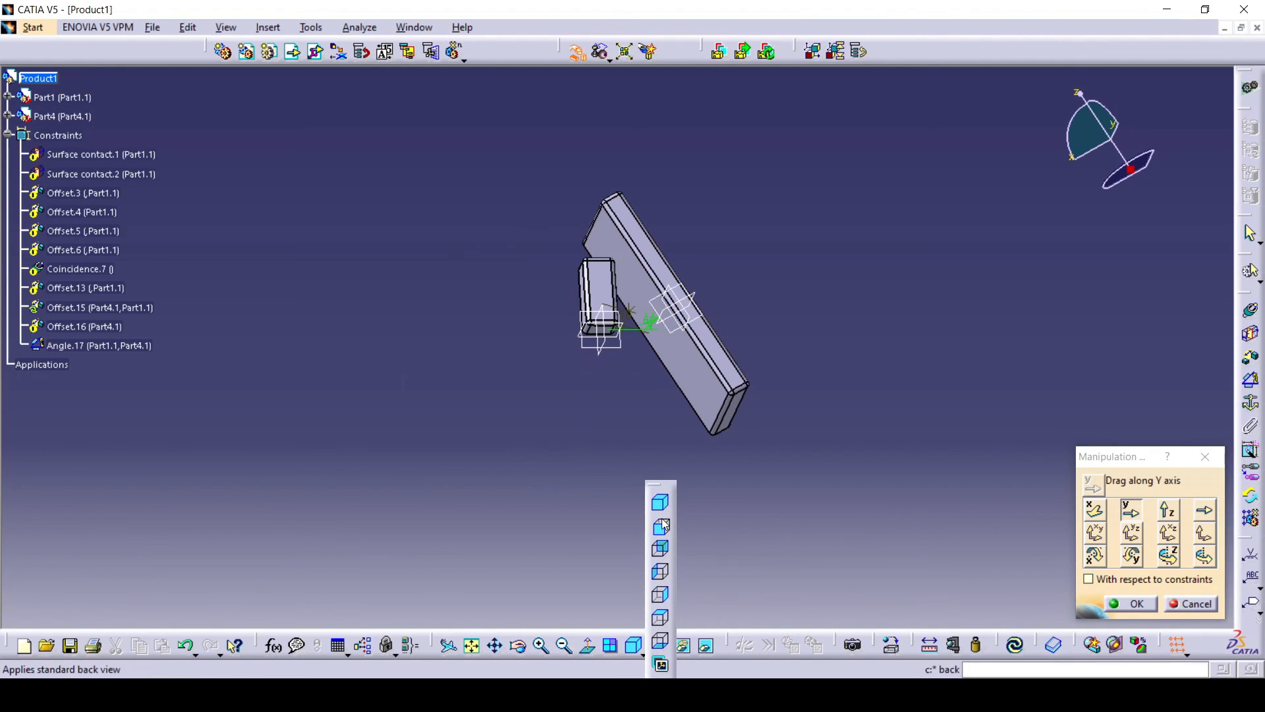
click(662, 526)
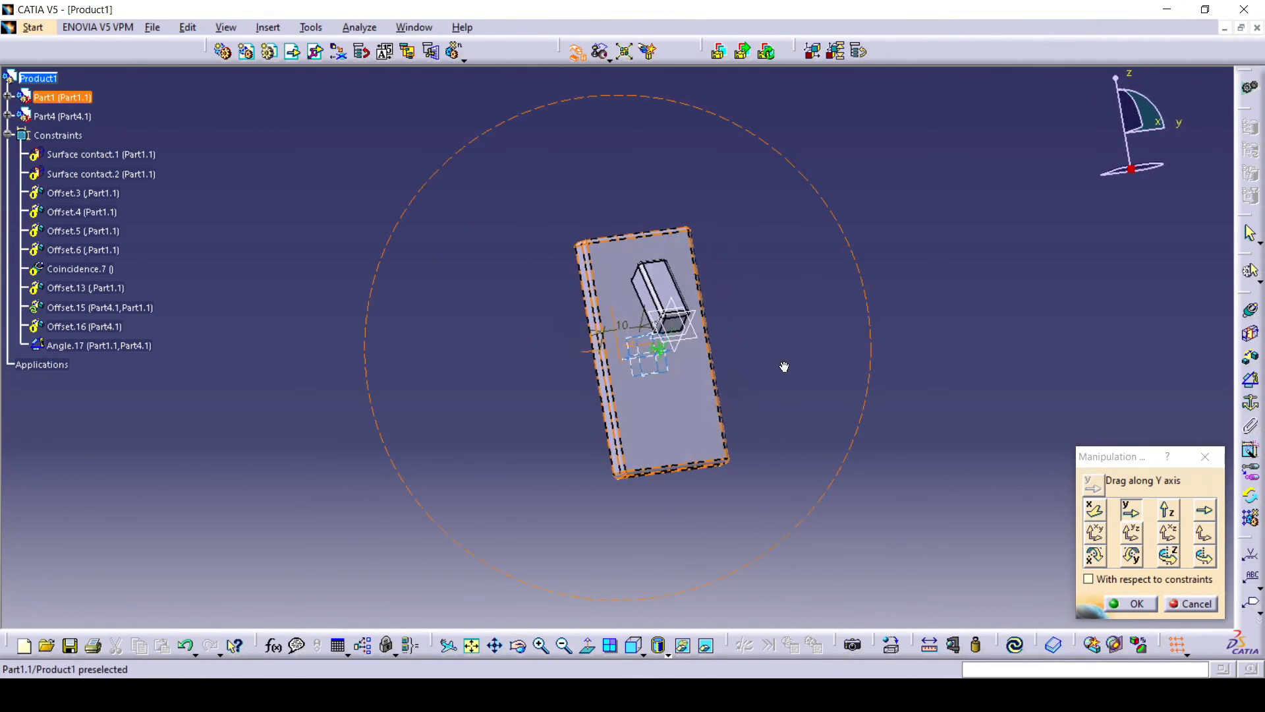
middle_drag(783, 368, 802, 394)
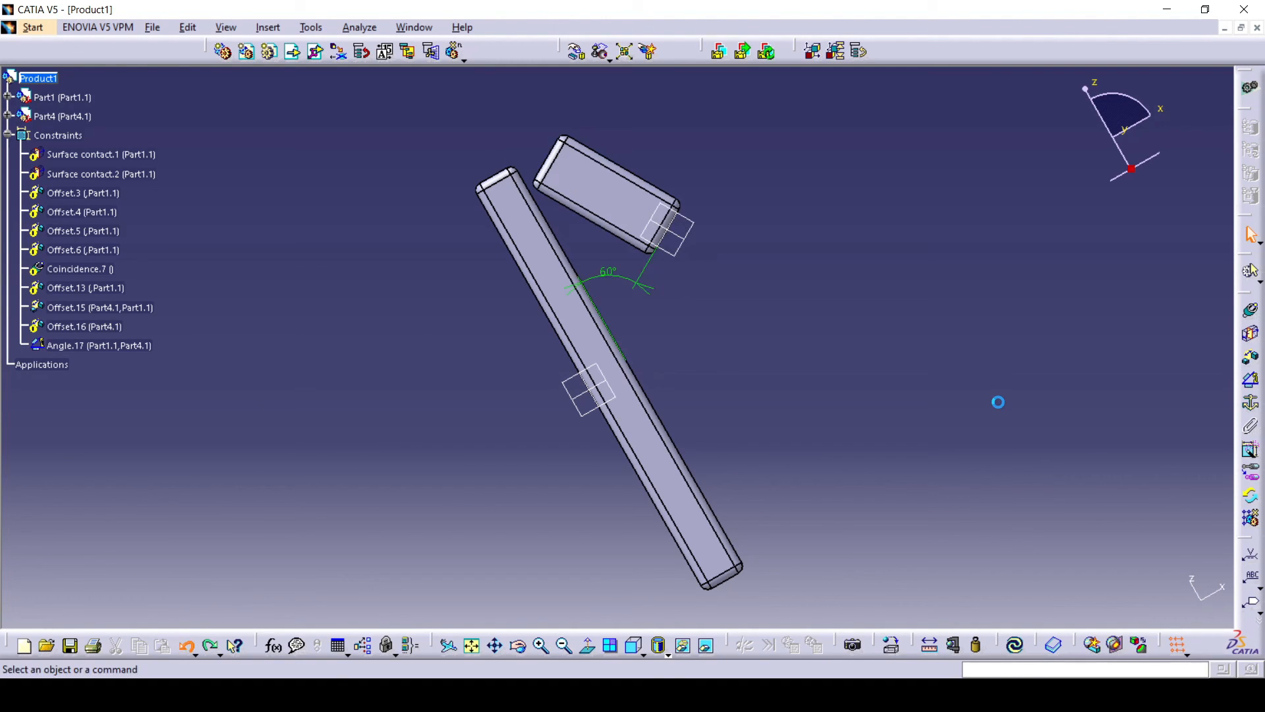
- Undo the recent edits back through the deletions to restore the rod and both brackets, and show the assembly from the front
key(ctrl+z)
key(ctrl+z)
key(ctrl+z)
key(ctrl+z)
key(ctrl+z)
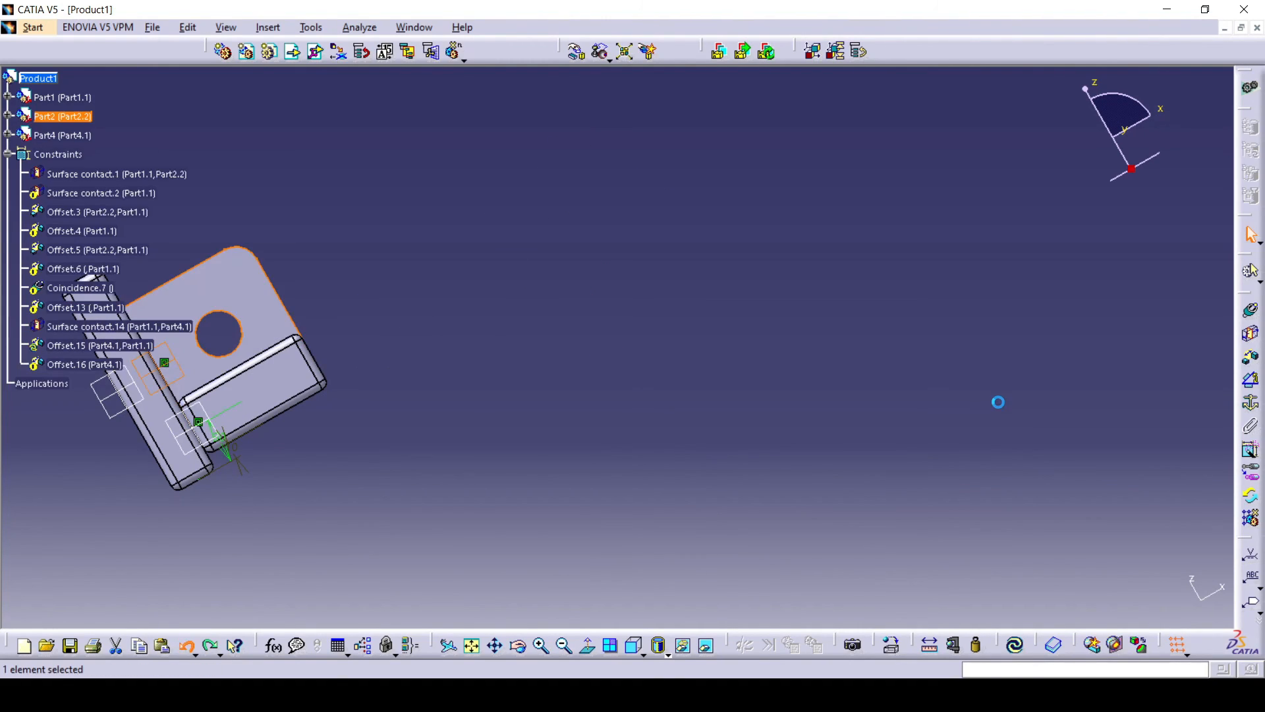
key(ctrl+z)
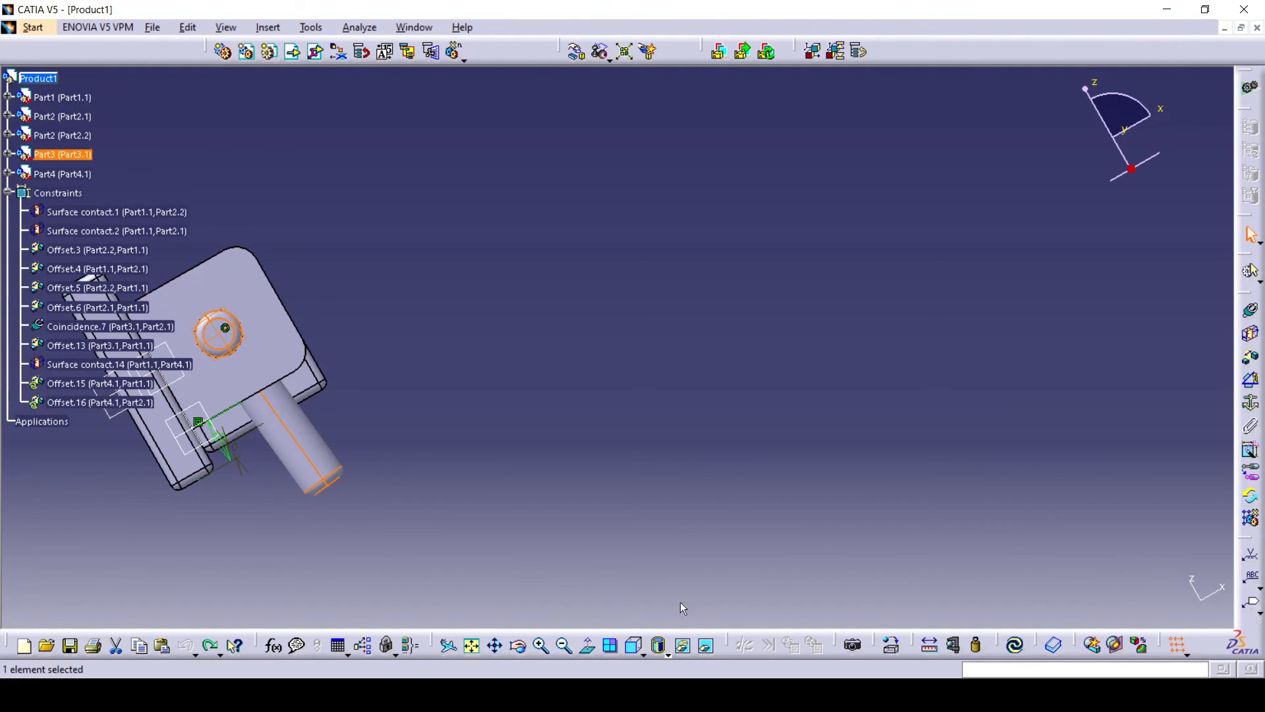
click(635, 646)
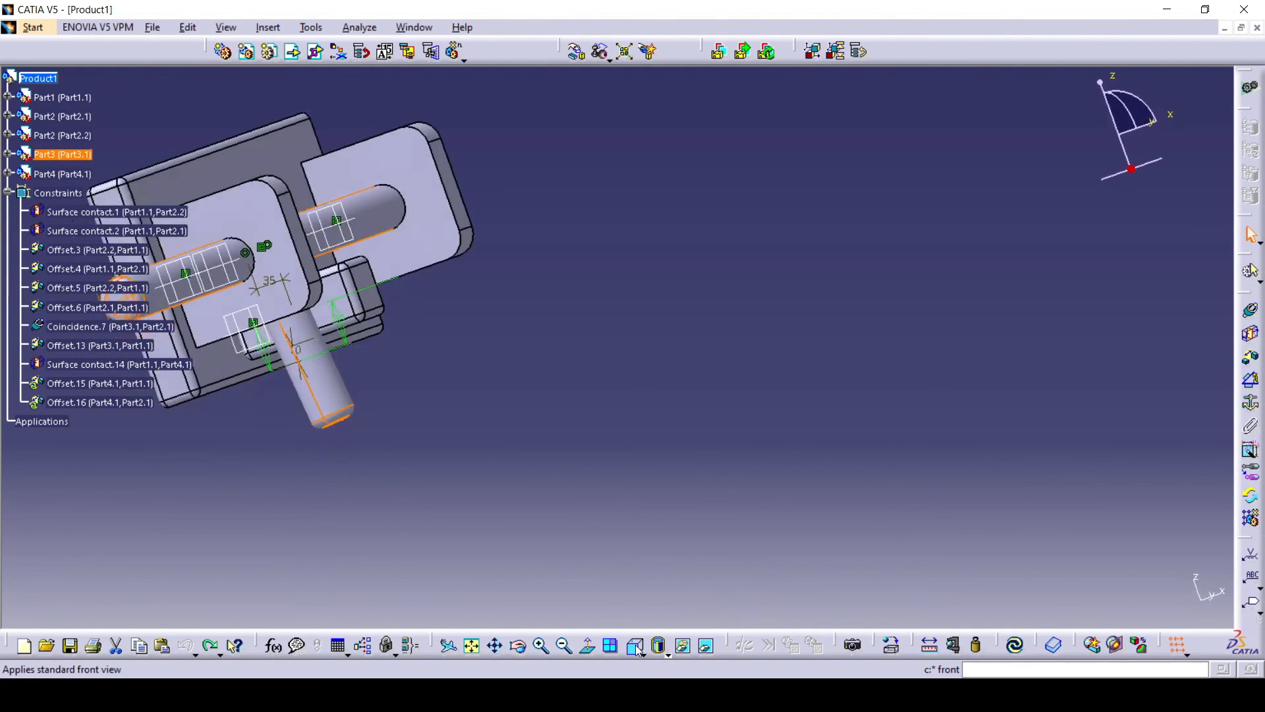
mouse_move(733, 531)
middle_down()
mouse_move(714, 534)
mouse_move(729, 542)
middle_up()
click(817, 523)
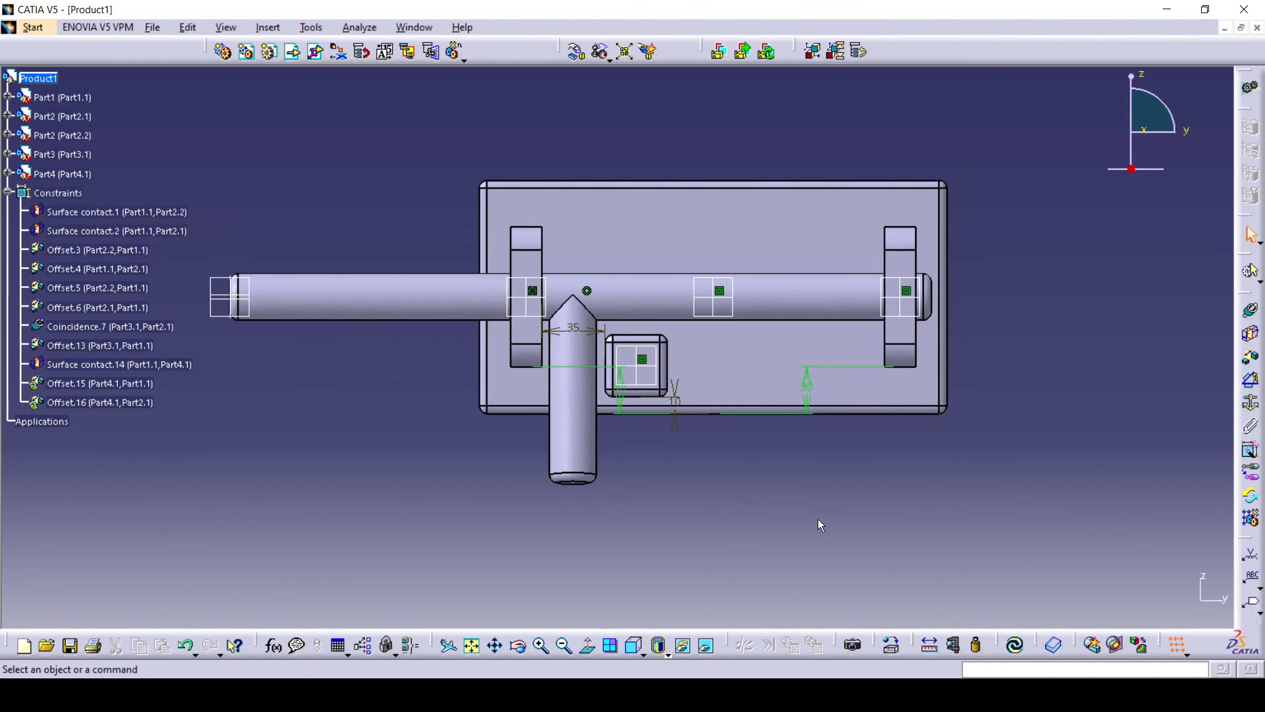
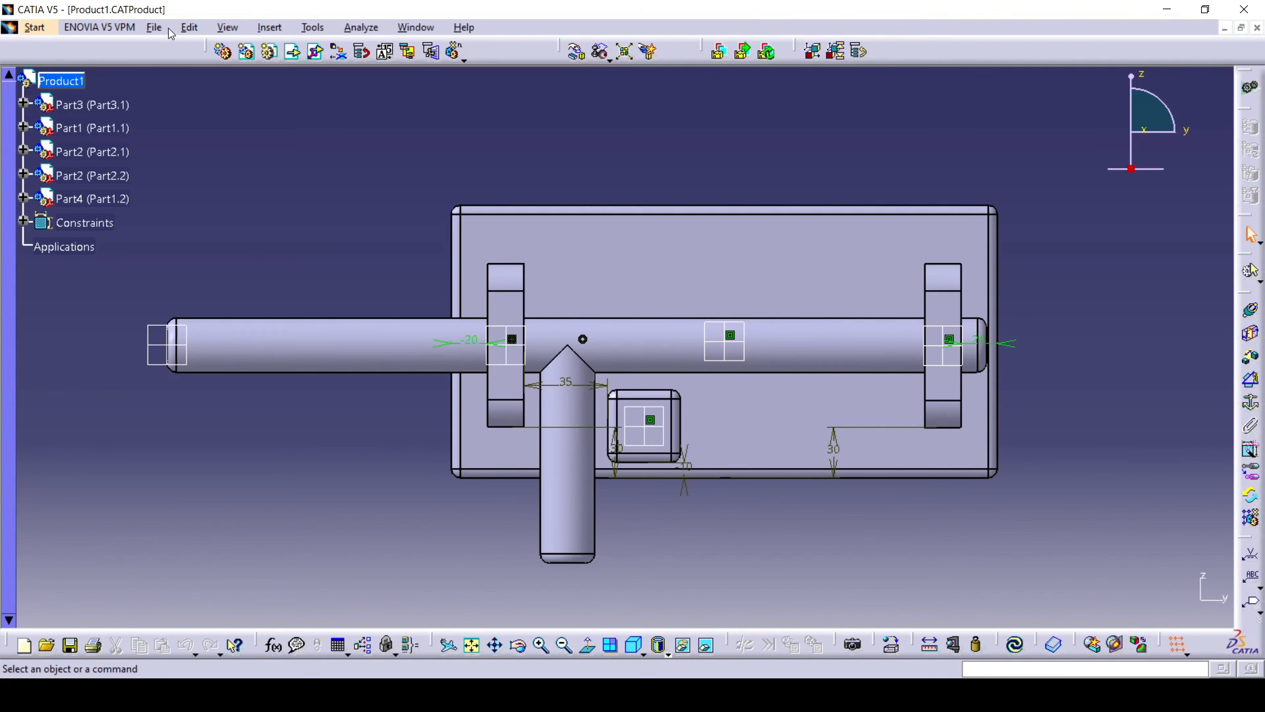
- Create a new empty product in the Assembly Design workbench
click(34, 27)
mouse_move(67, 67)
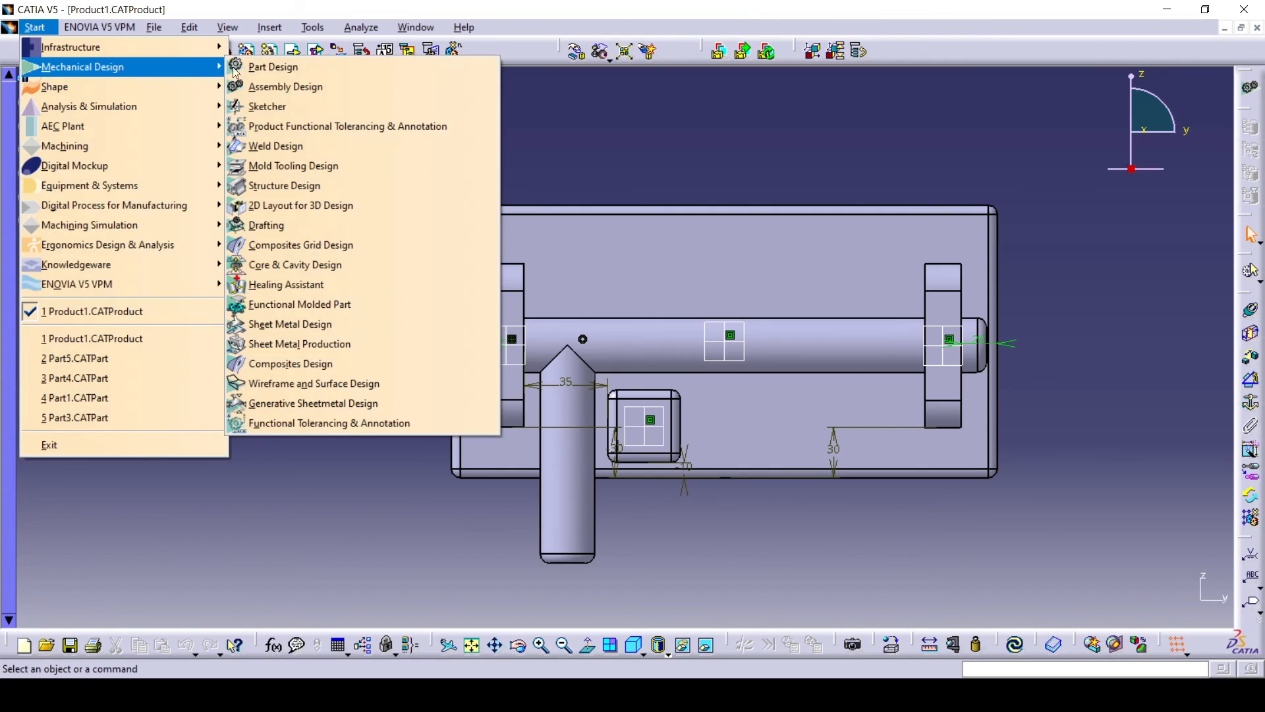
click(284, 87)
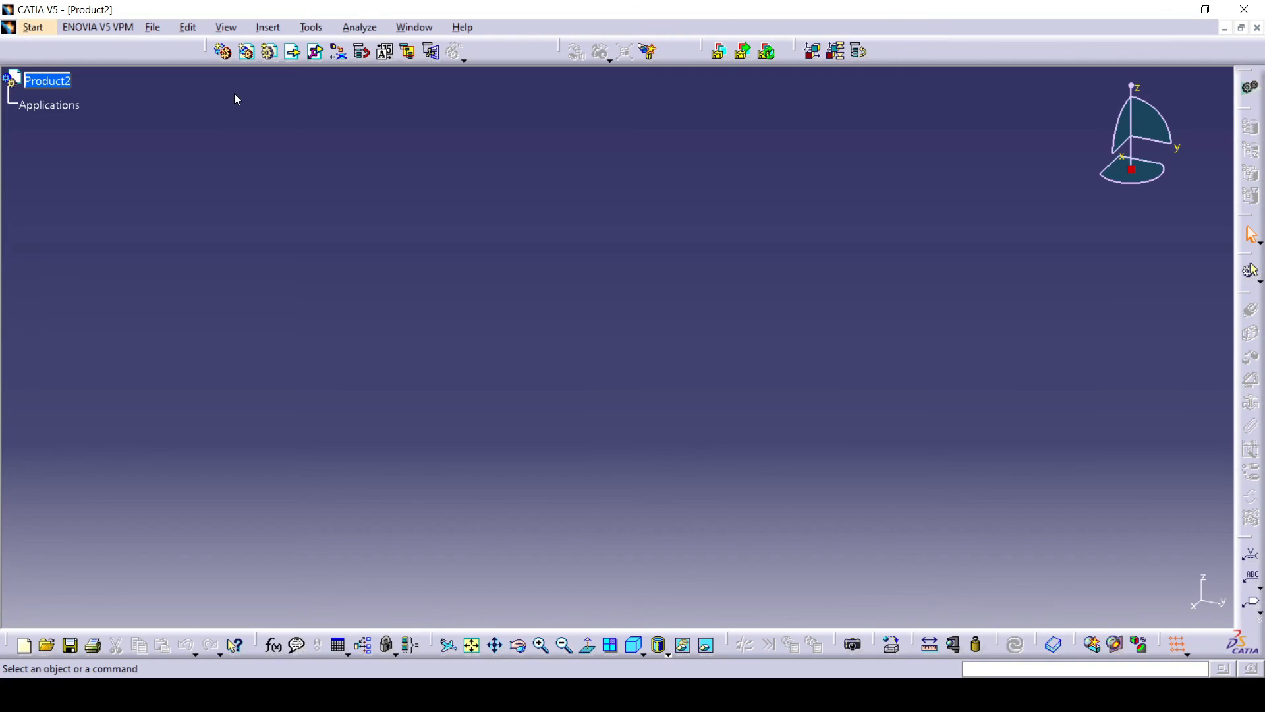
- Insert Part5 from the Door Latch folder into the new product as an existing component with positioning
click(317, 52)
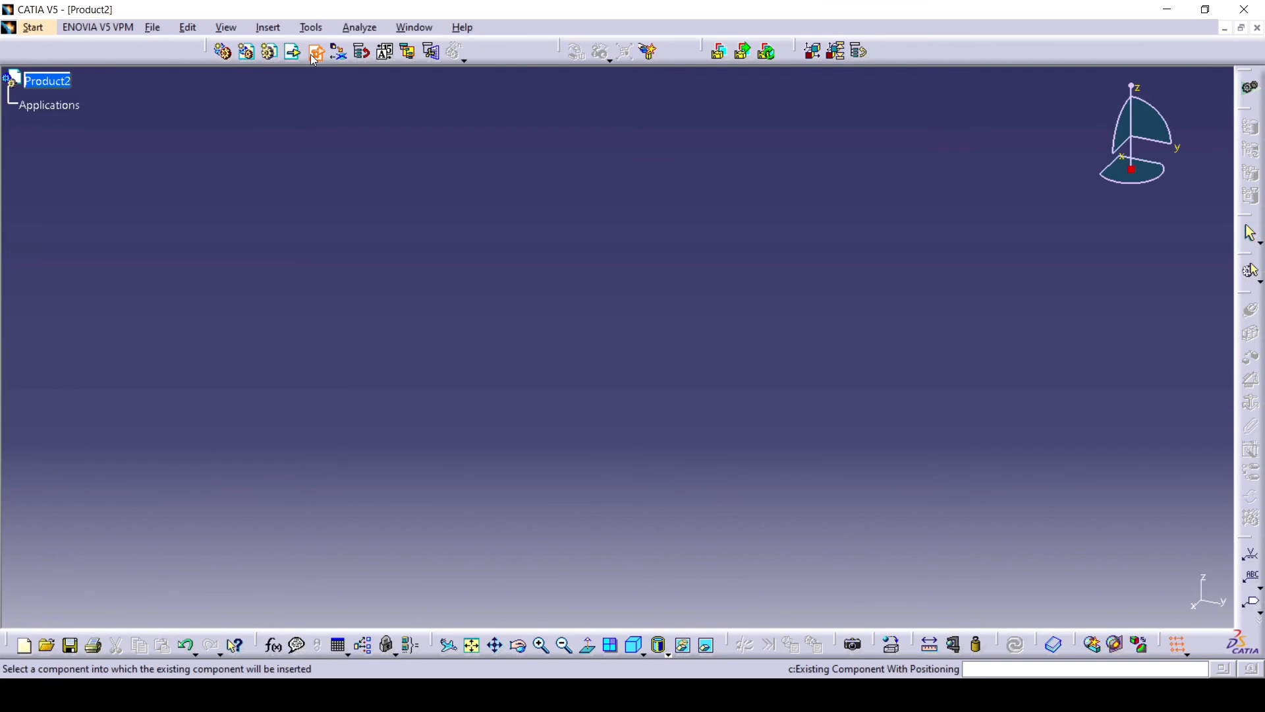
click(75, 81)
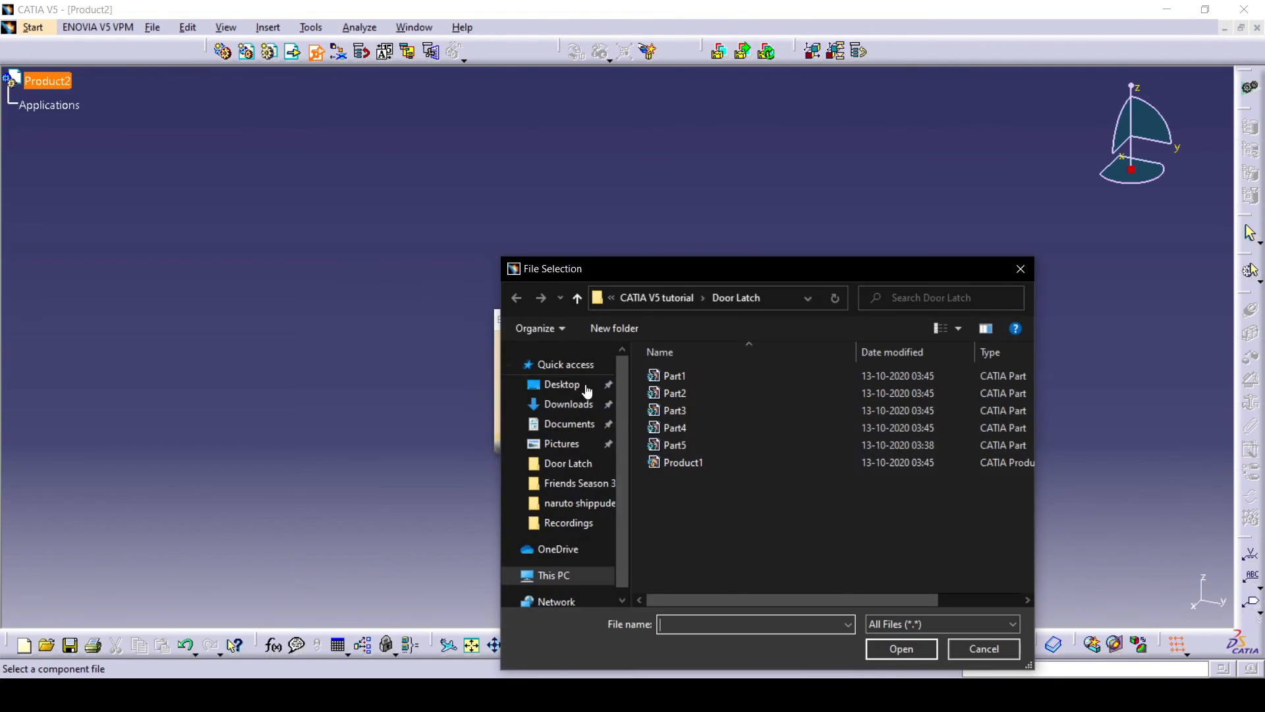
click(675, 445)
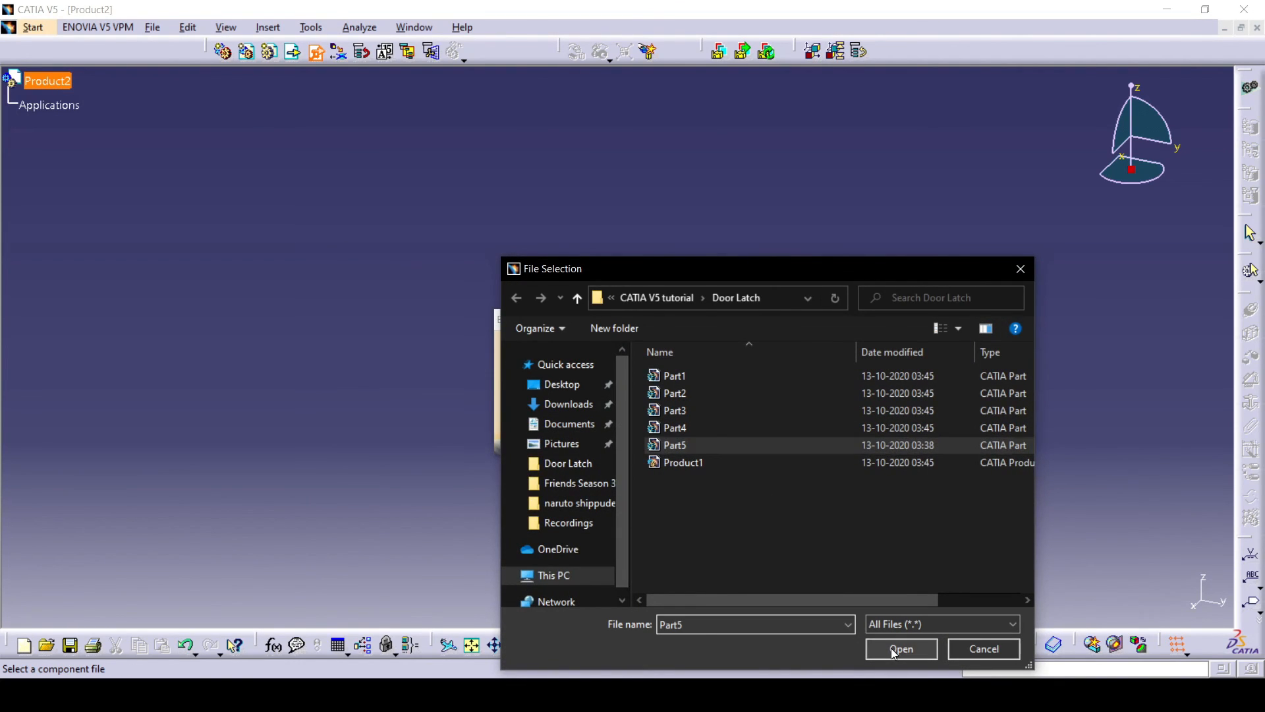
click(900, 649)
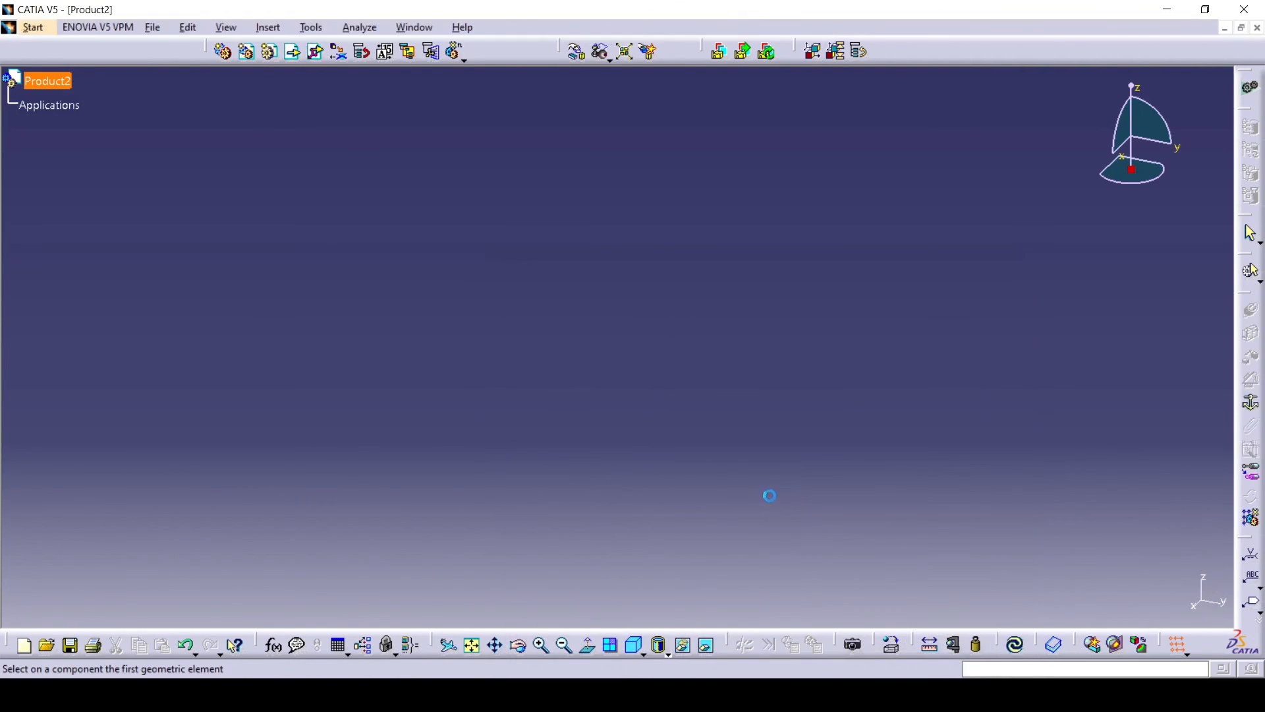
drag(1112, 444, 1012, 433)
click(1191, 603)
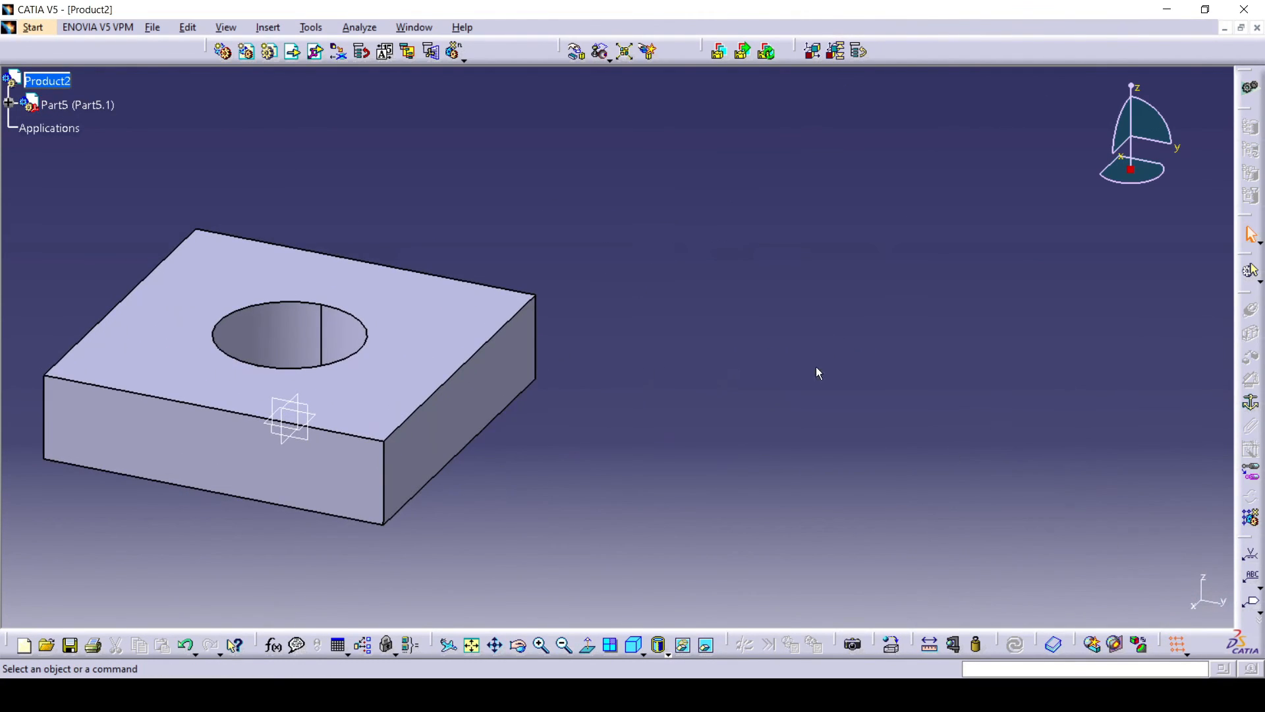
- Insert a second Part5 from the Door Latch folder into Product2 as an existing component with positioning
click(316, 54)
click(71, 83)
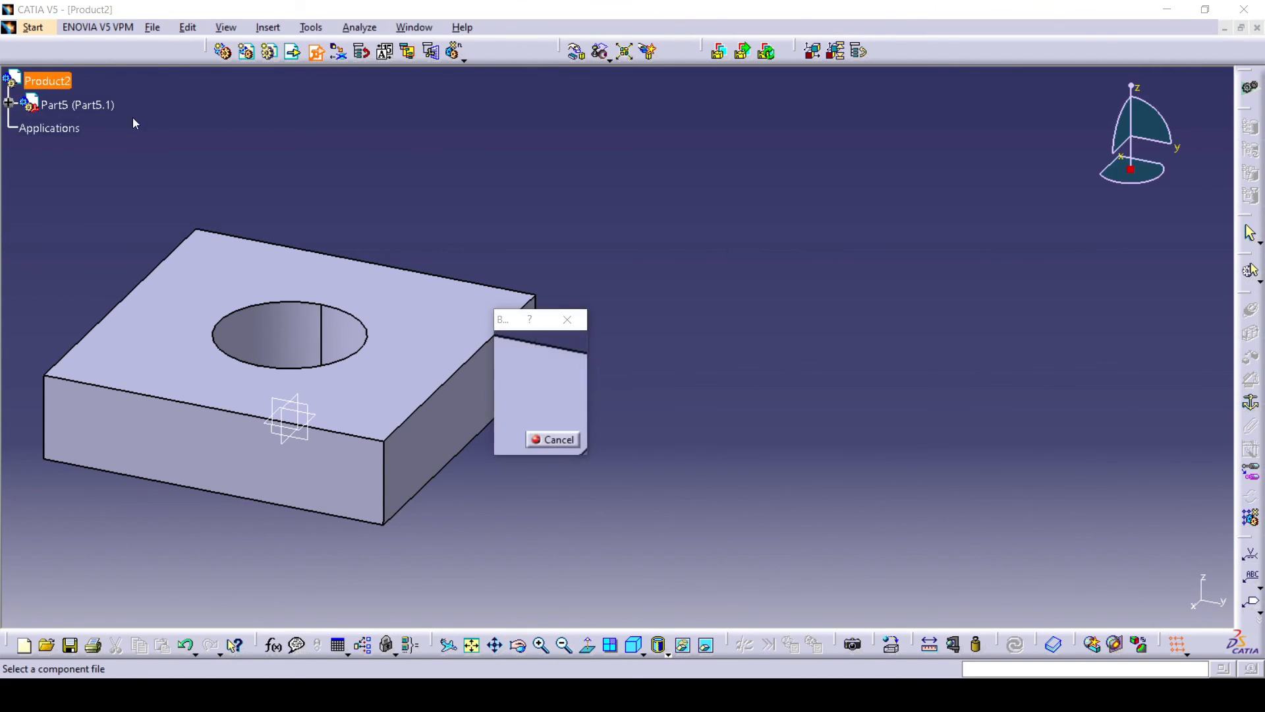
click(697, 446)
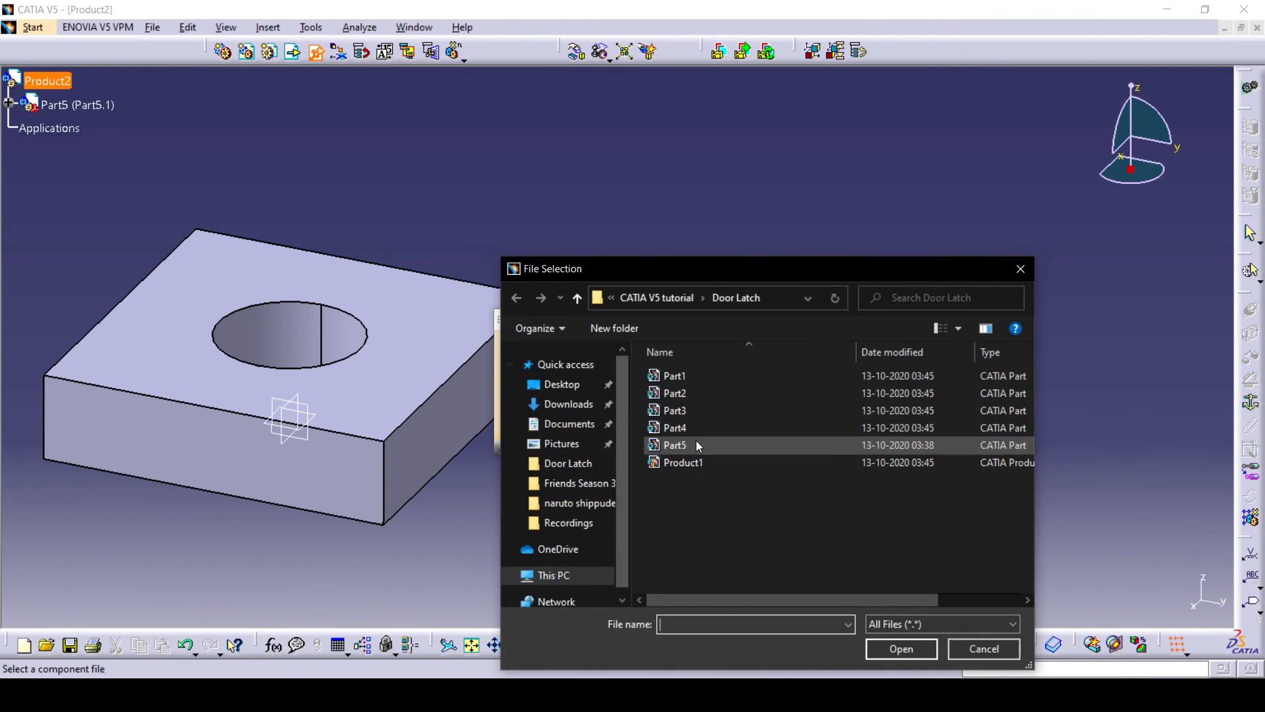
click(902, 648)
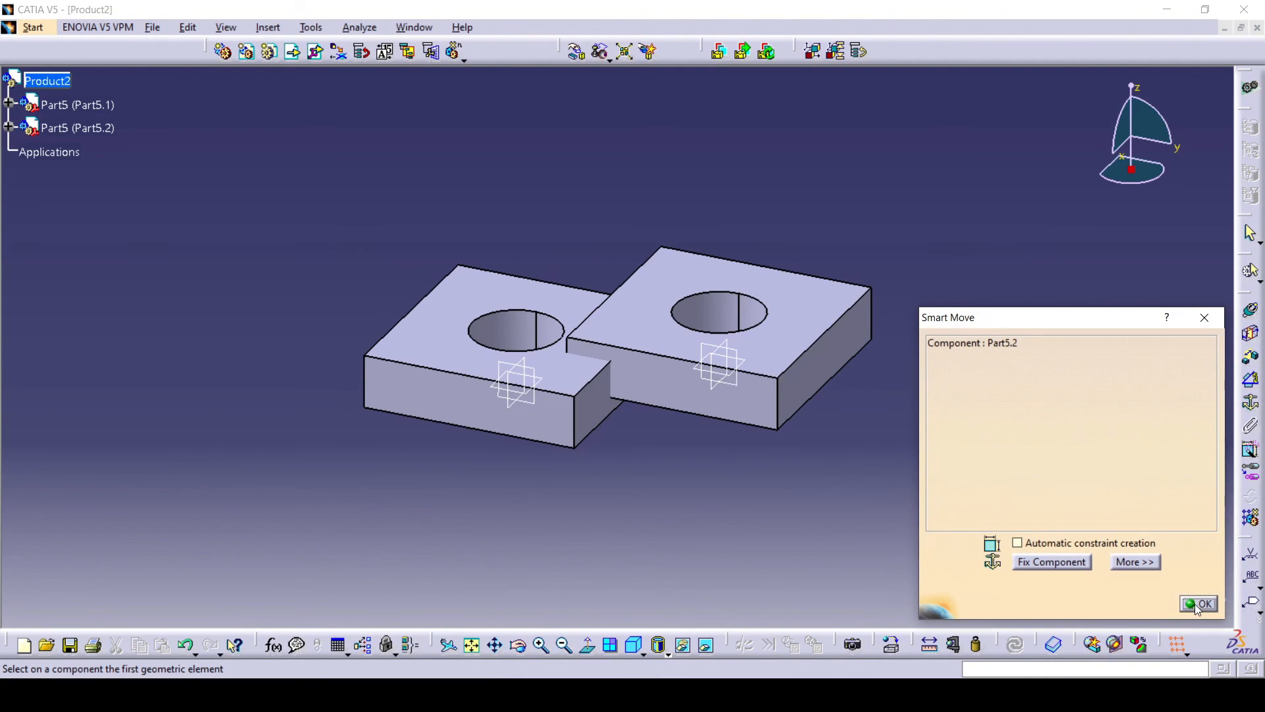
click(1198, 603)
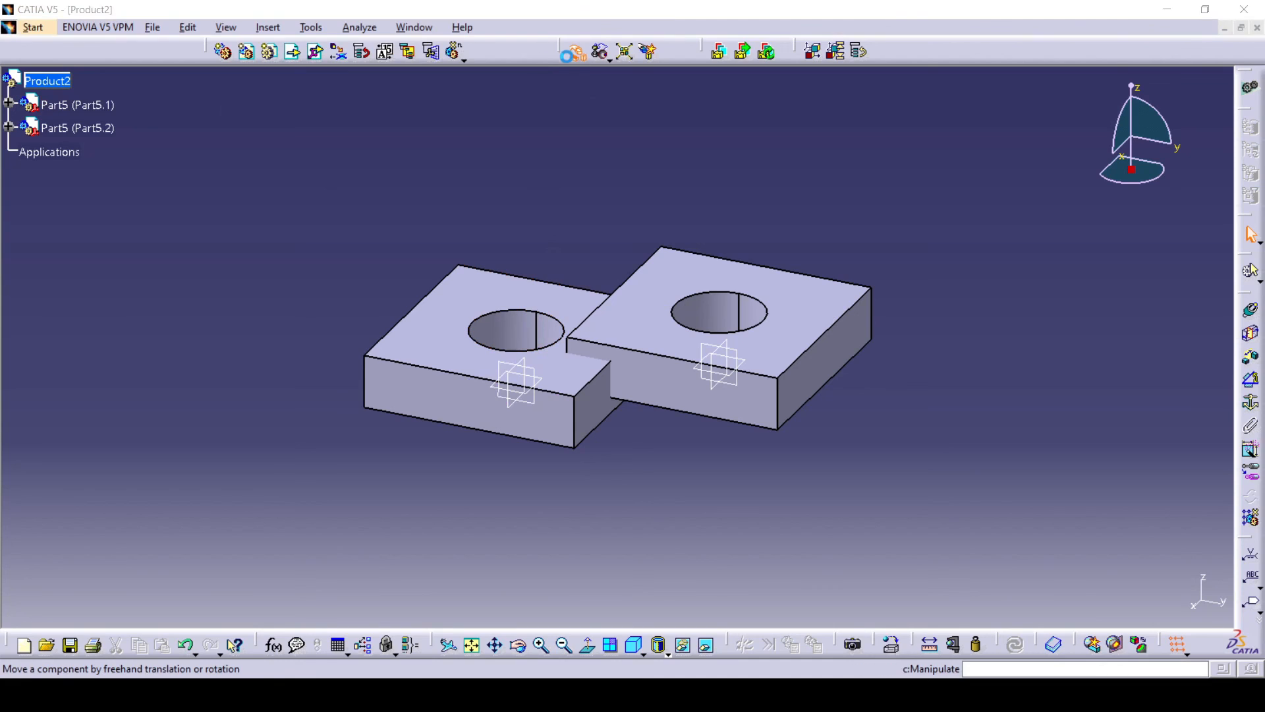
- Manipulate the second Part5 plate along the Y and Z axes to place it apart from and above the first plate
click(575, 52)
drag(799, 359, 921, 404)
click(1131, 509)
drag(810, 369, 856, 276)
click(1167, 510)
click(1131, 509)
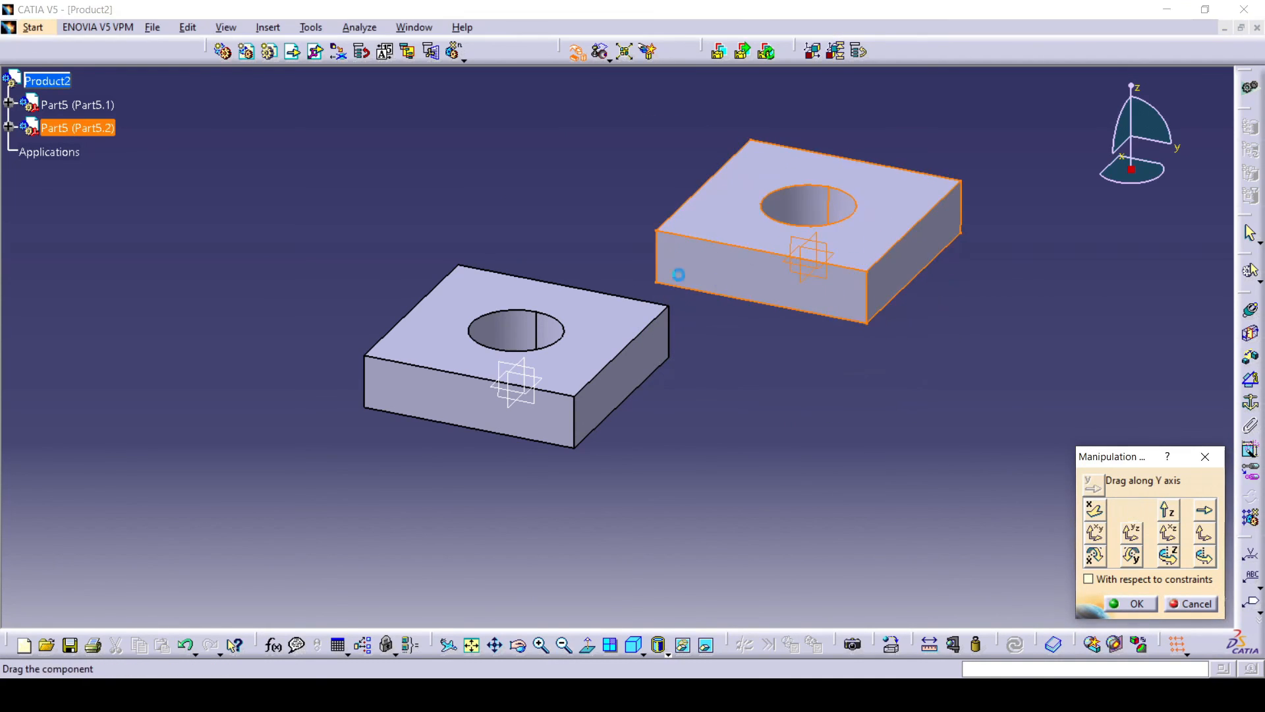
drag(678, 274, 471, 234)
click(1129, 604)
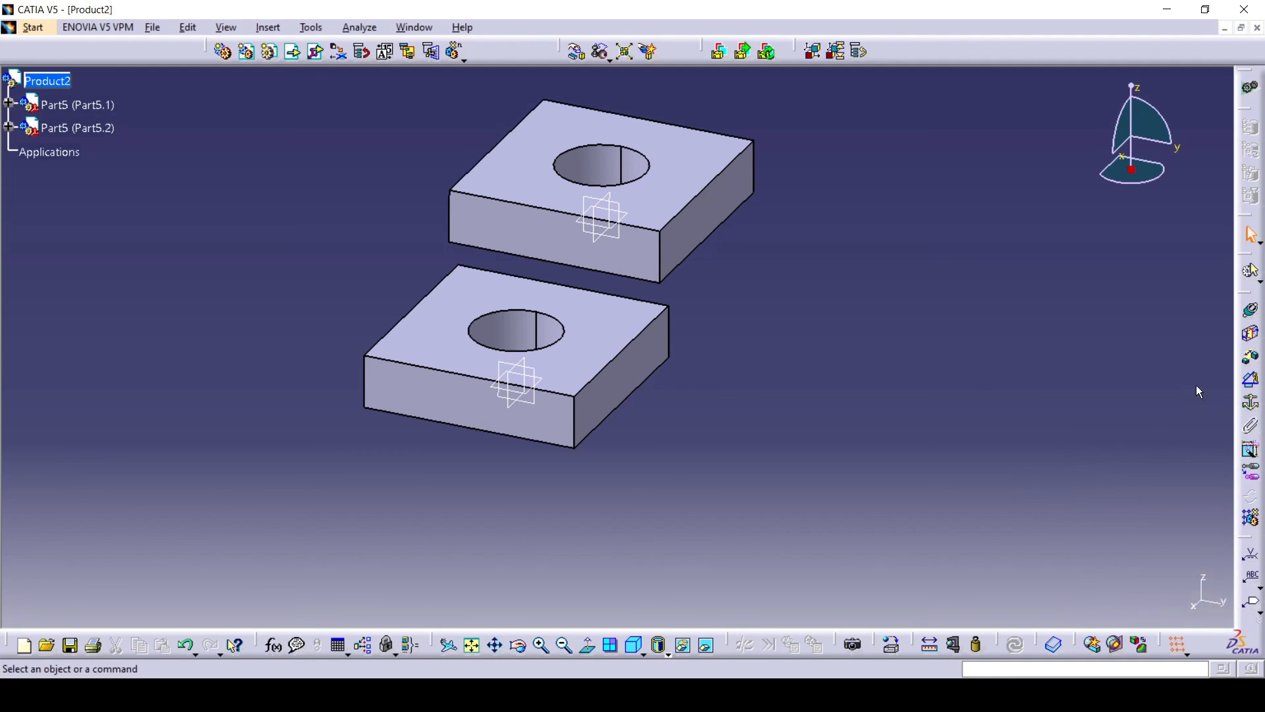
- Add a coincidence constraint between the hole axes of the two plates and update the assembly
click(1253, 318)
click(599, 181)
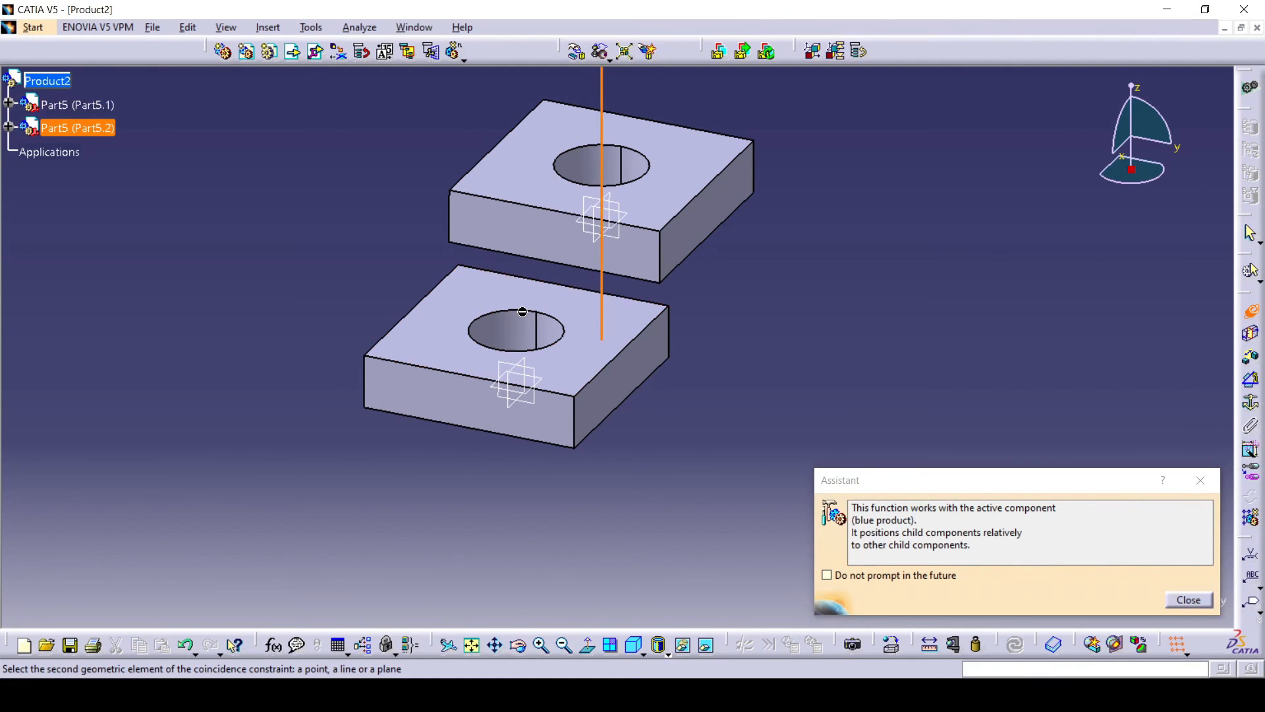
click(521, 333)
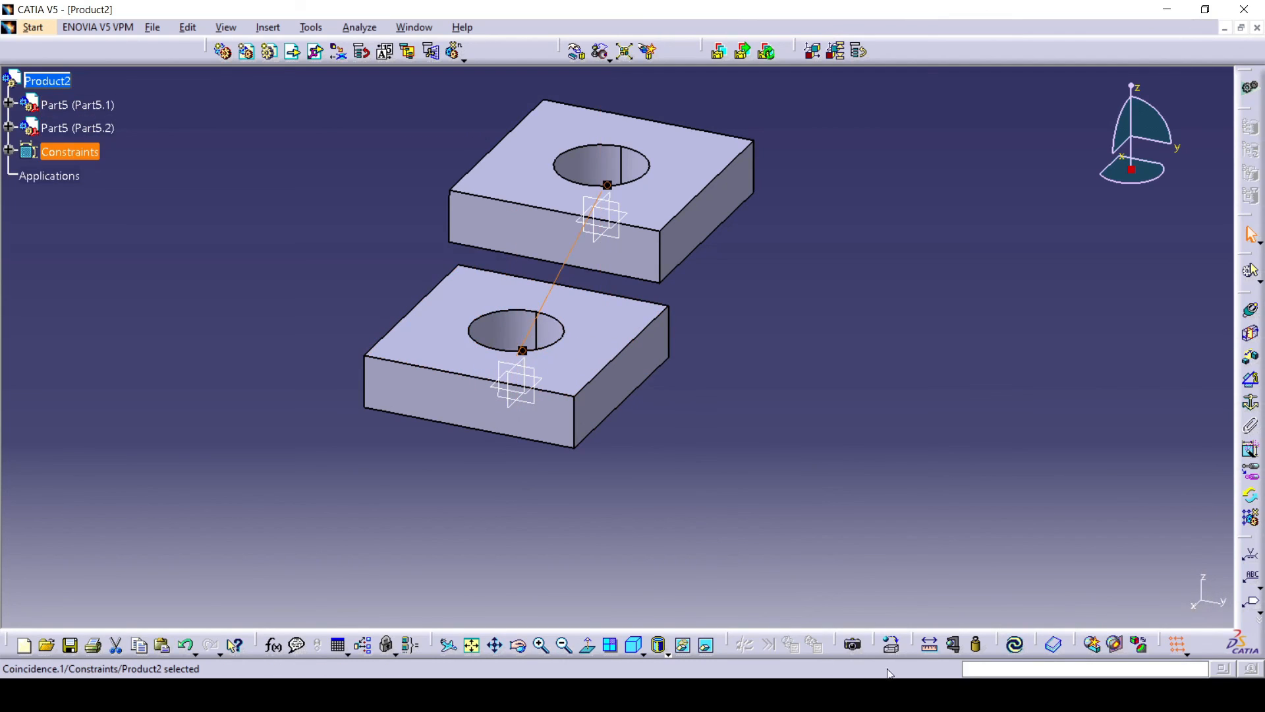
click(1015, 644)
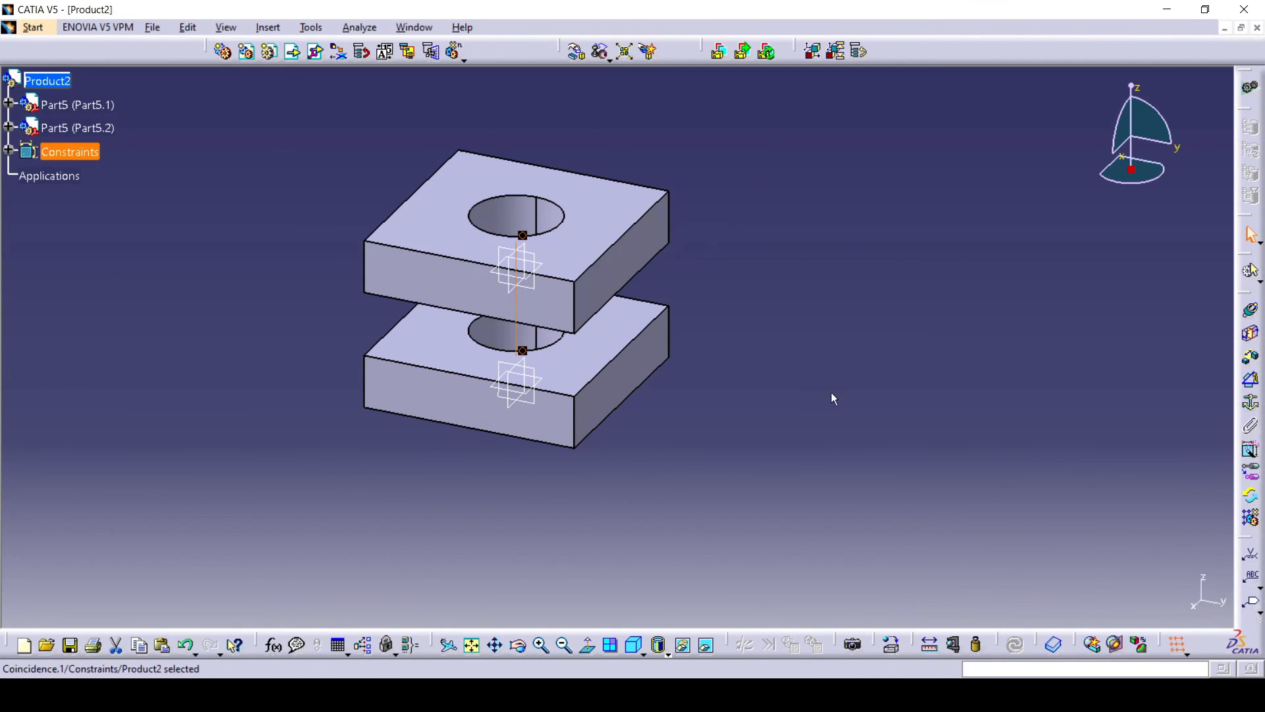
- Add a contact constraint between the lower plate's top face and the upper plate's underside, and update the assembly
click(1252, 336)
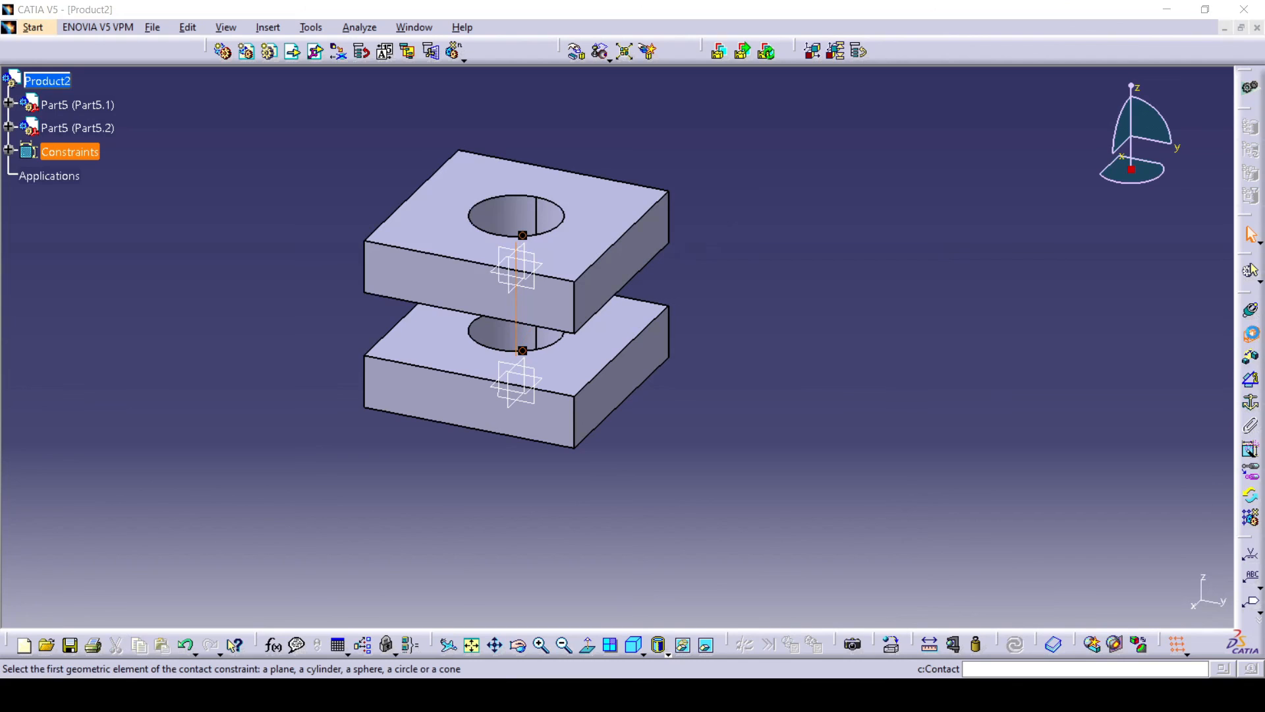
click(1188, 600)
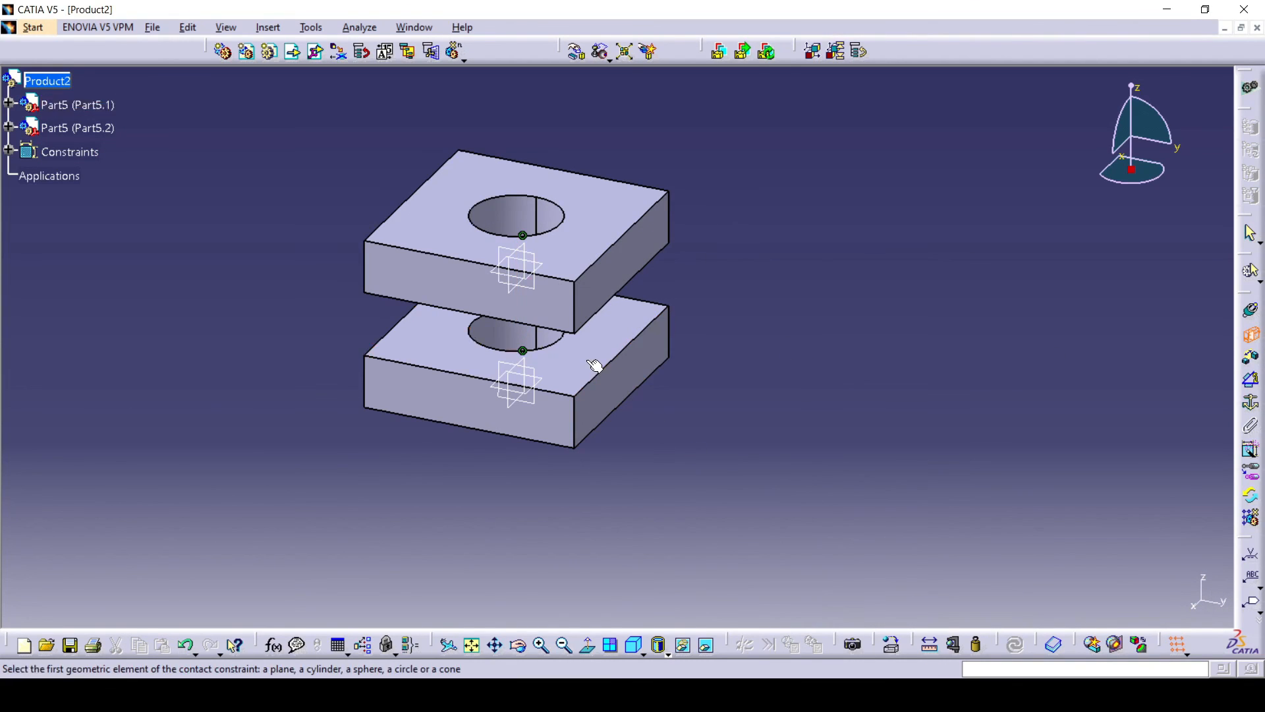
middle_drag(629, 400, 487, 247)
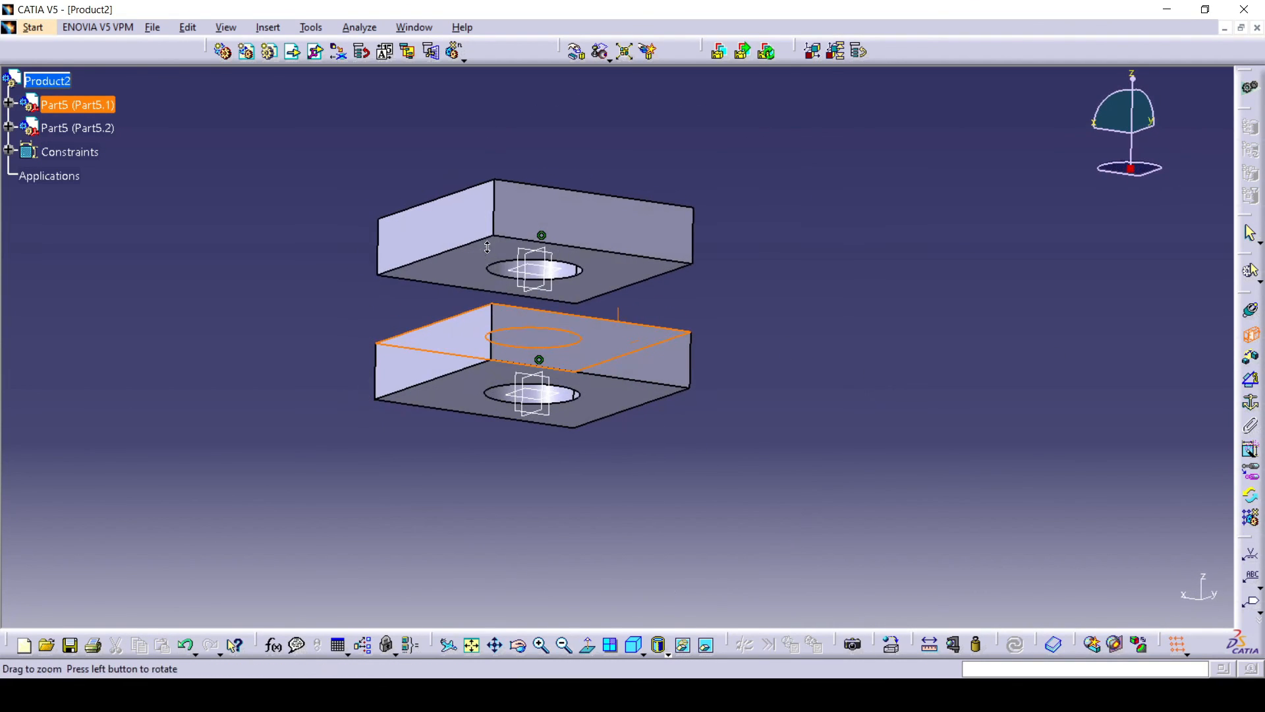
click(475, 268)
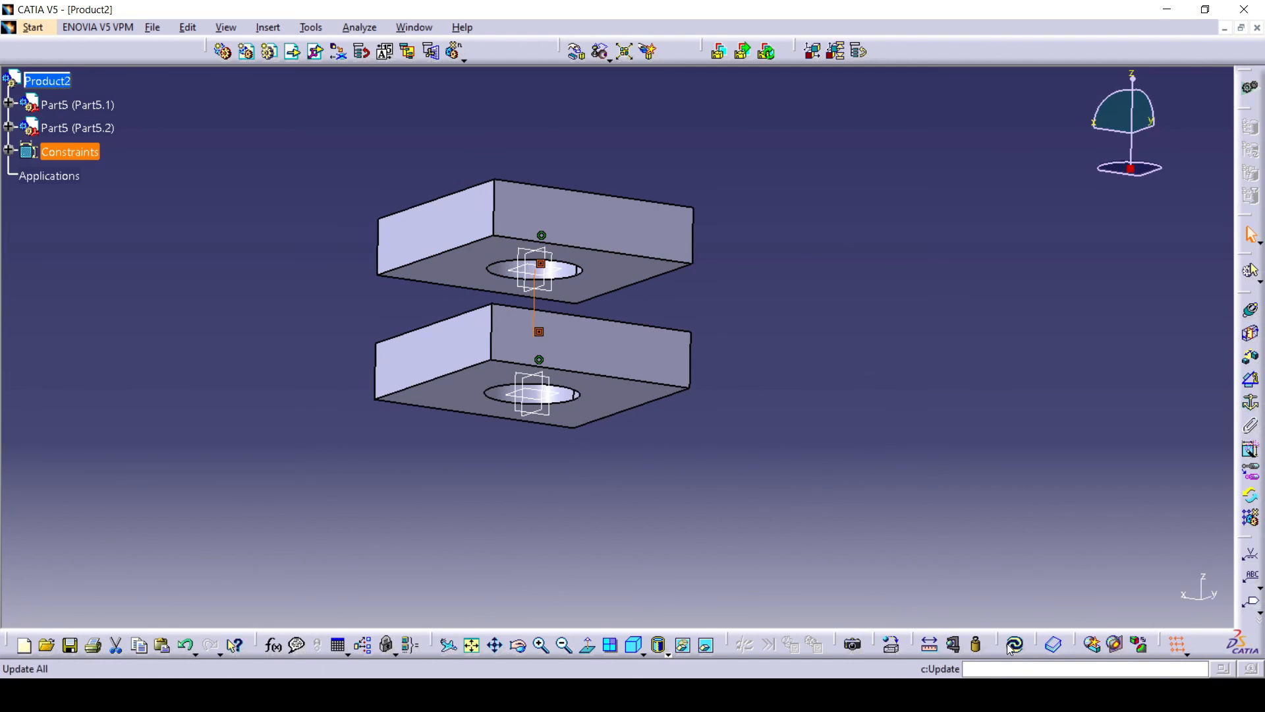
middle_drag(768, 296, 605, 526)
middle_drag(670, 491, 820, 408)
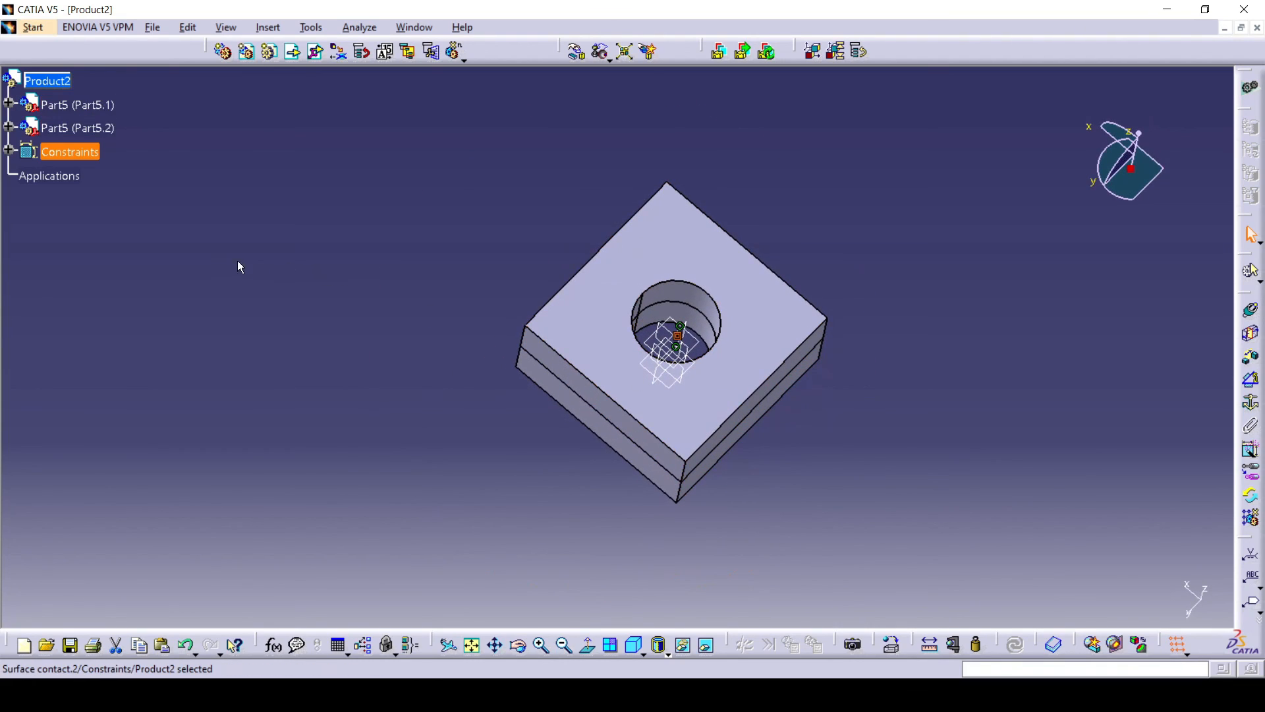
- Delete the surface contact and coincidence constraints between the plates and show the assembly in isometric view
click(9, 151)
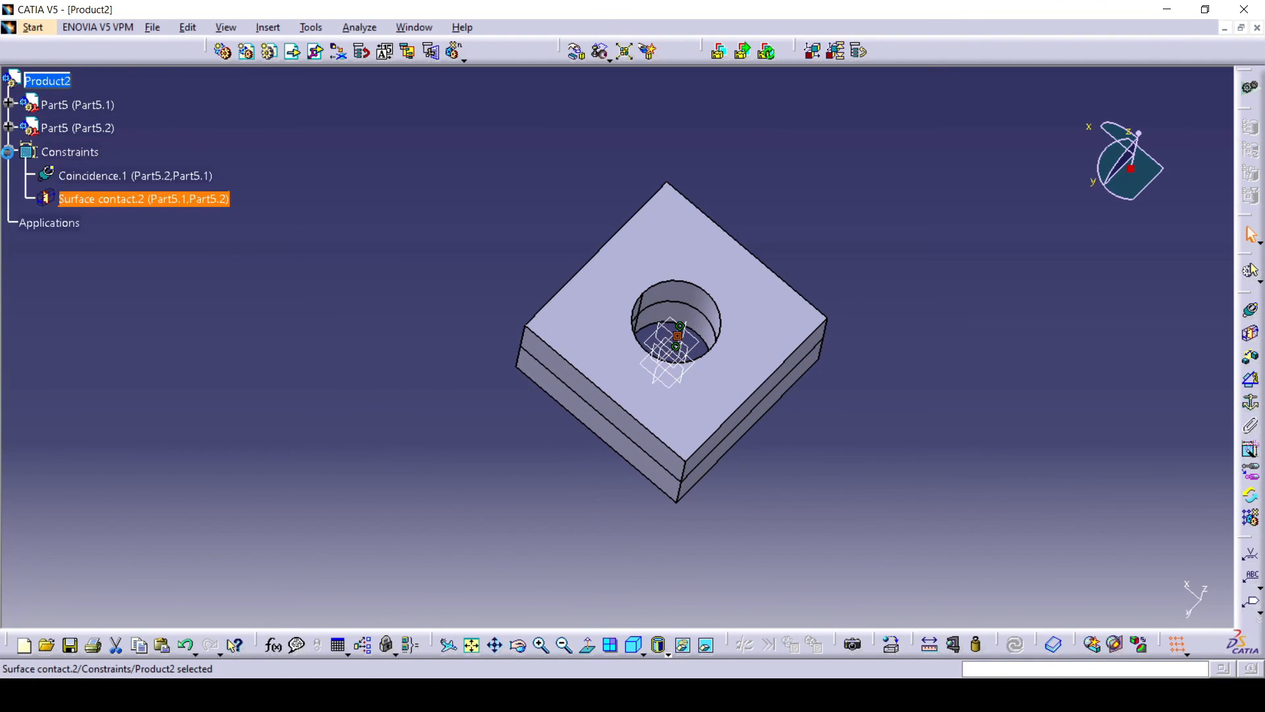
right_click(136, 199)
click(172, 395)
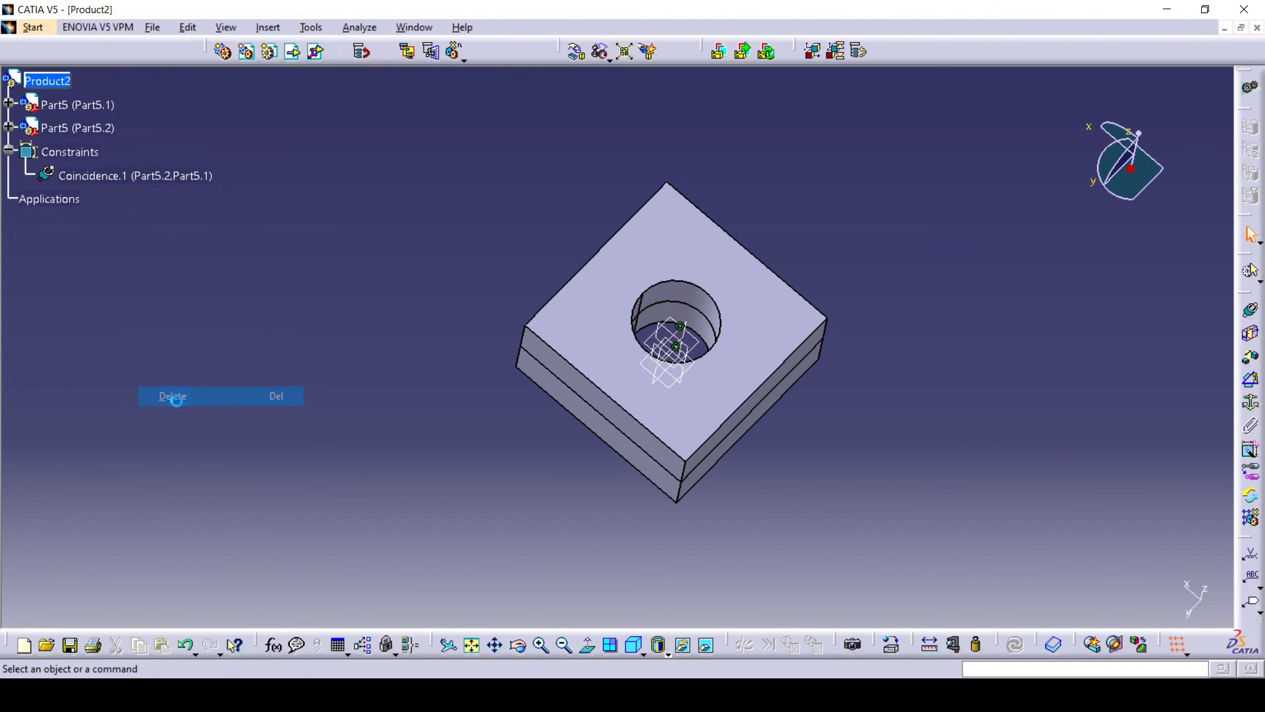
right_click(122, 172)
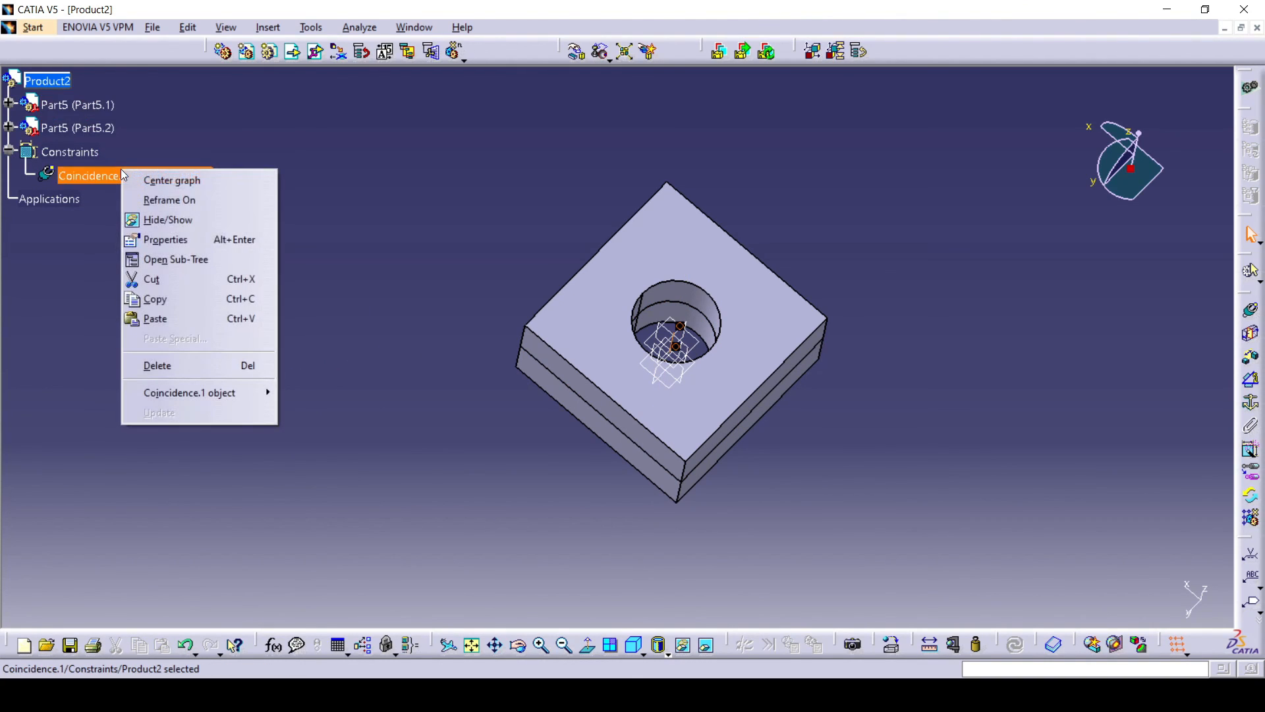
click(179, 367)
middle_drag(475, 282, 415, 272)
click(632, 647)
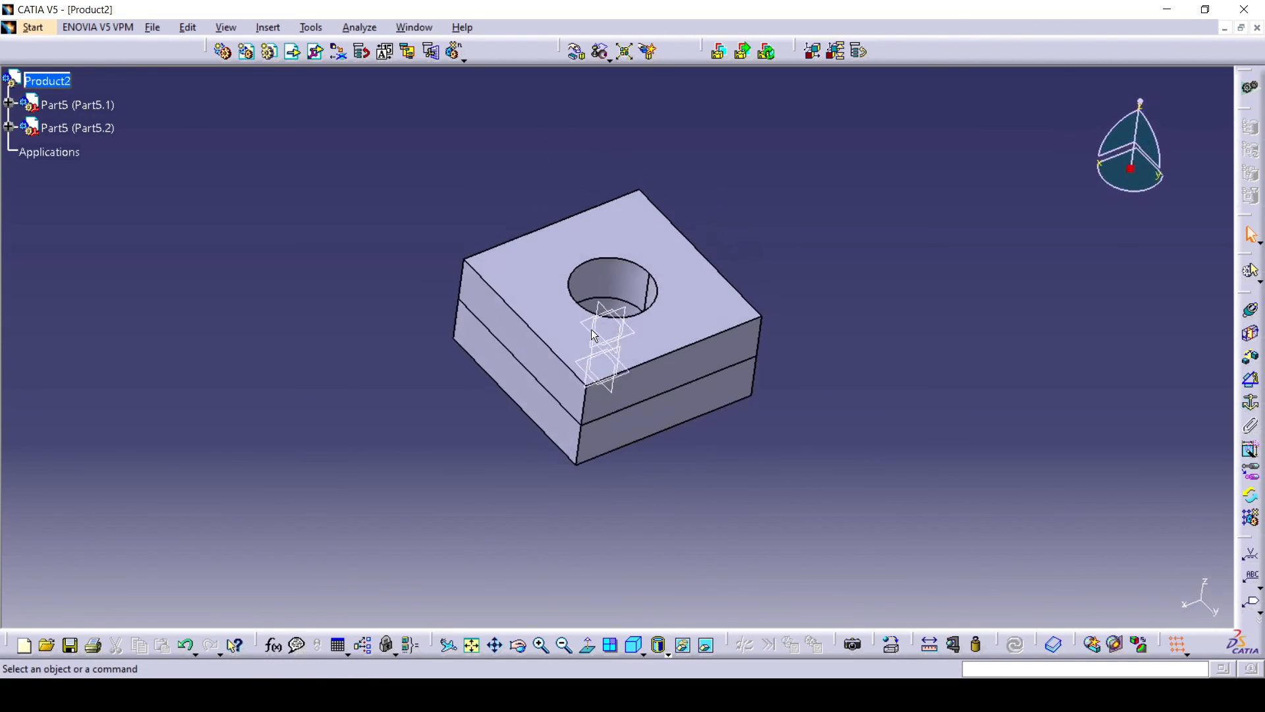
- Manipulate the upper plate along the Z axis to lift it clear of the lower plate
click(577, 53)
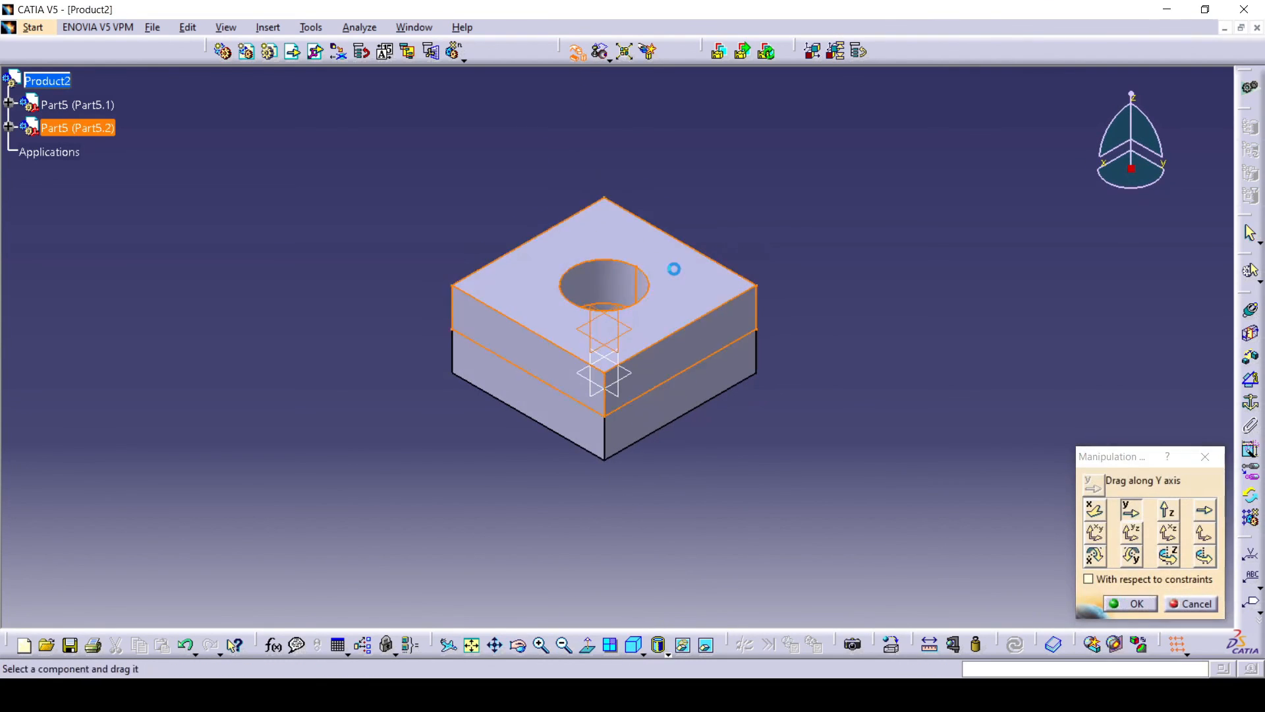
click(1169, 512)
drag(706, 291, 660, 191)
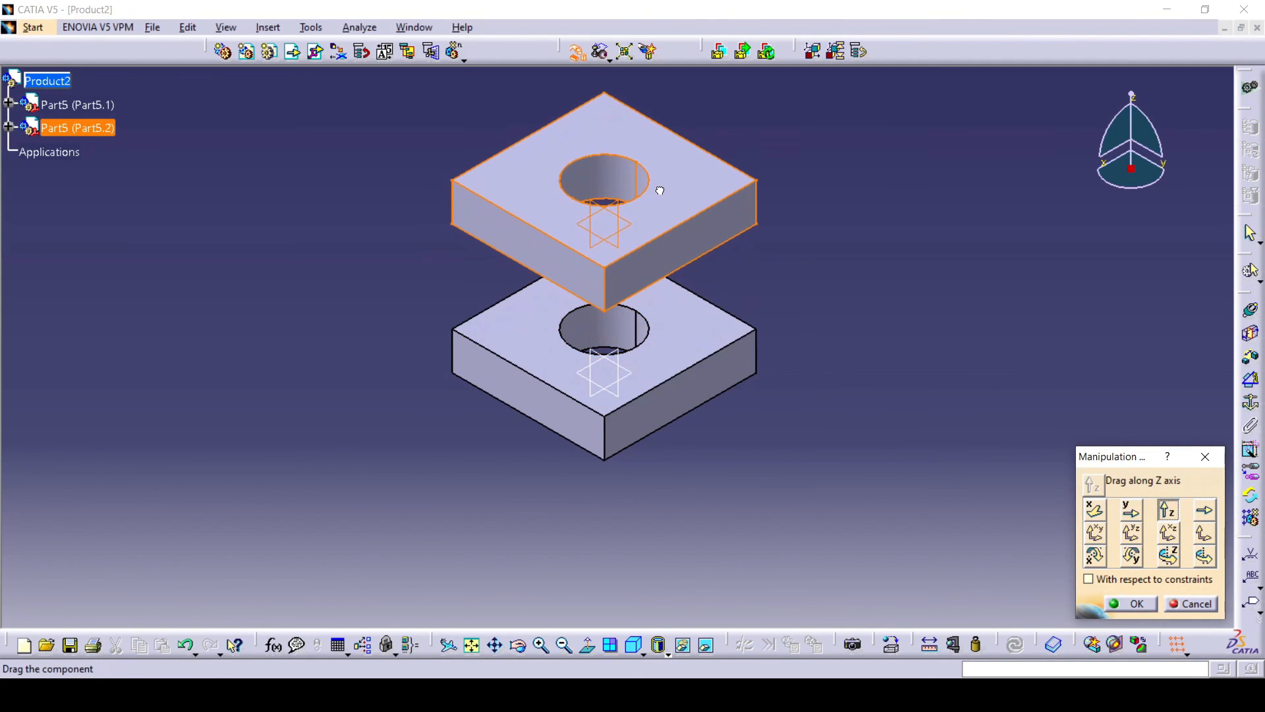
click(1131, 603)
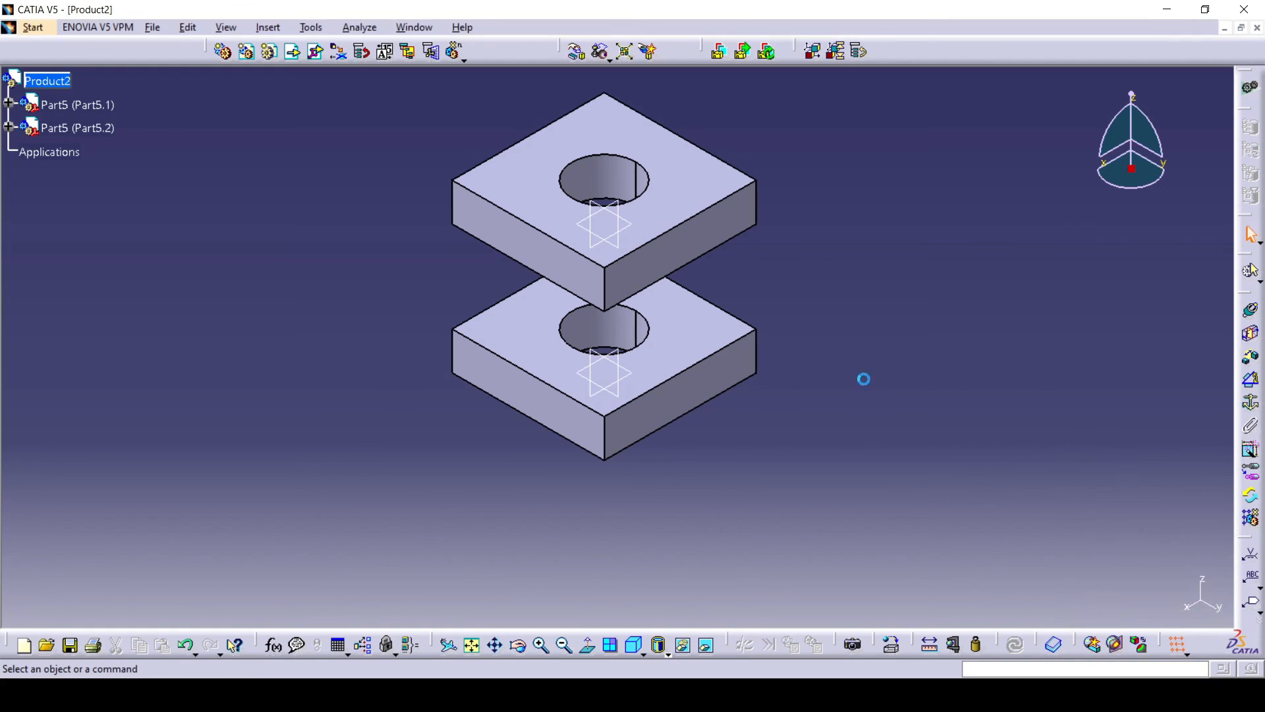
click(601, 53)
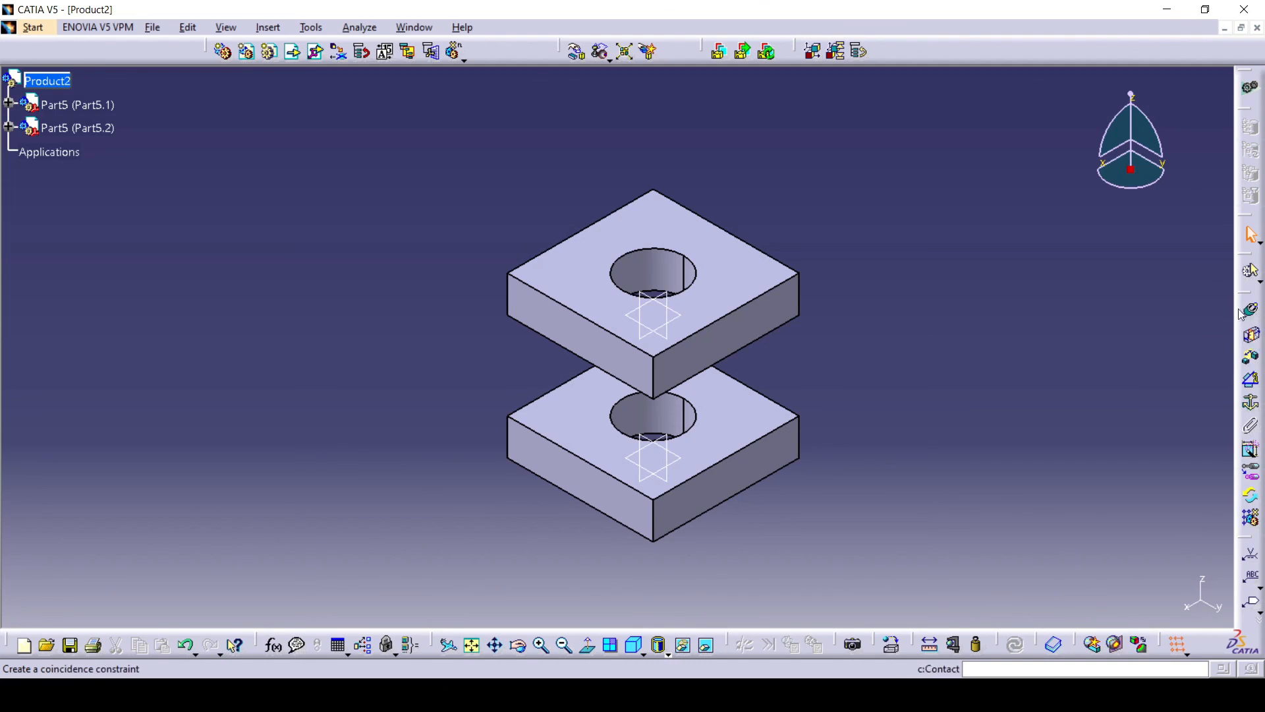
click(603, 53)
click(579, 266)
- Manipulate the upper plate horizontally, including along the X axis, so its hole is offset from the lower plate's hole
click(576, 52)
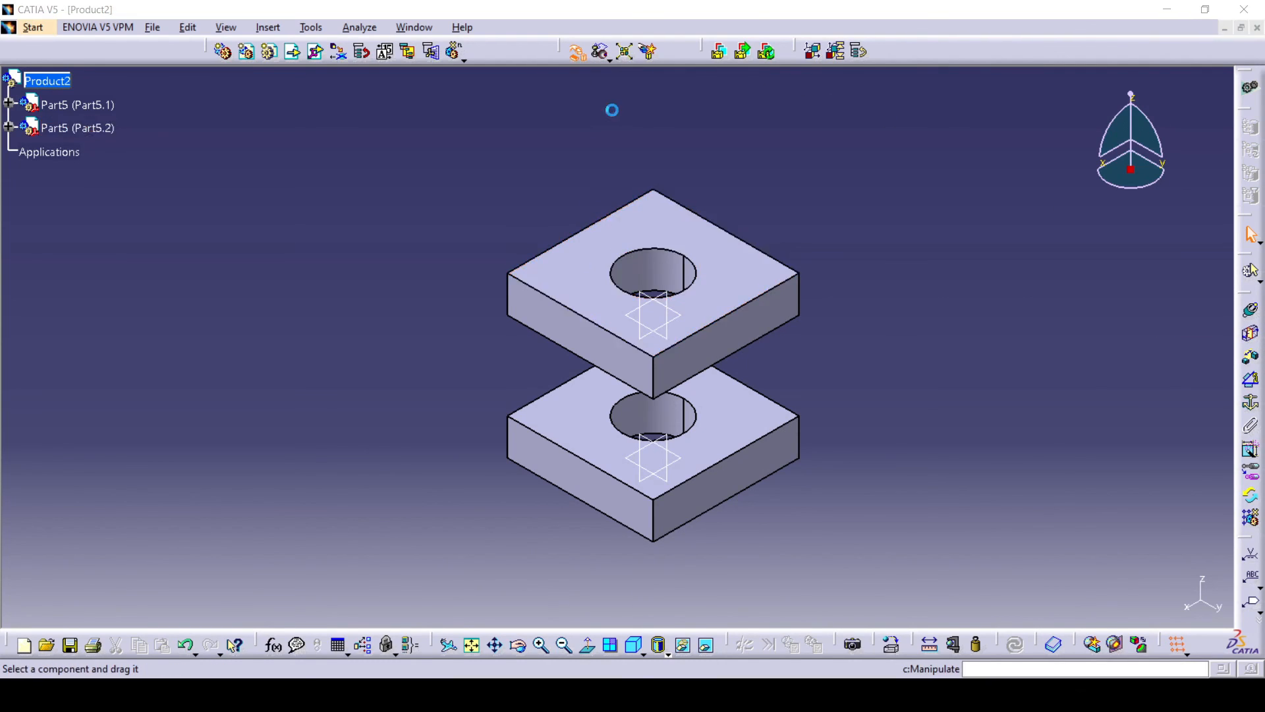
drag(794, 307, 829, 275)
click(1094, 510)
click(1131, 603)
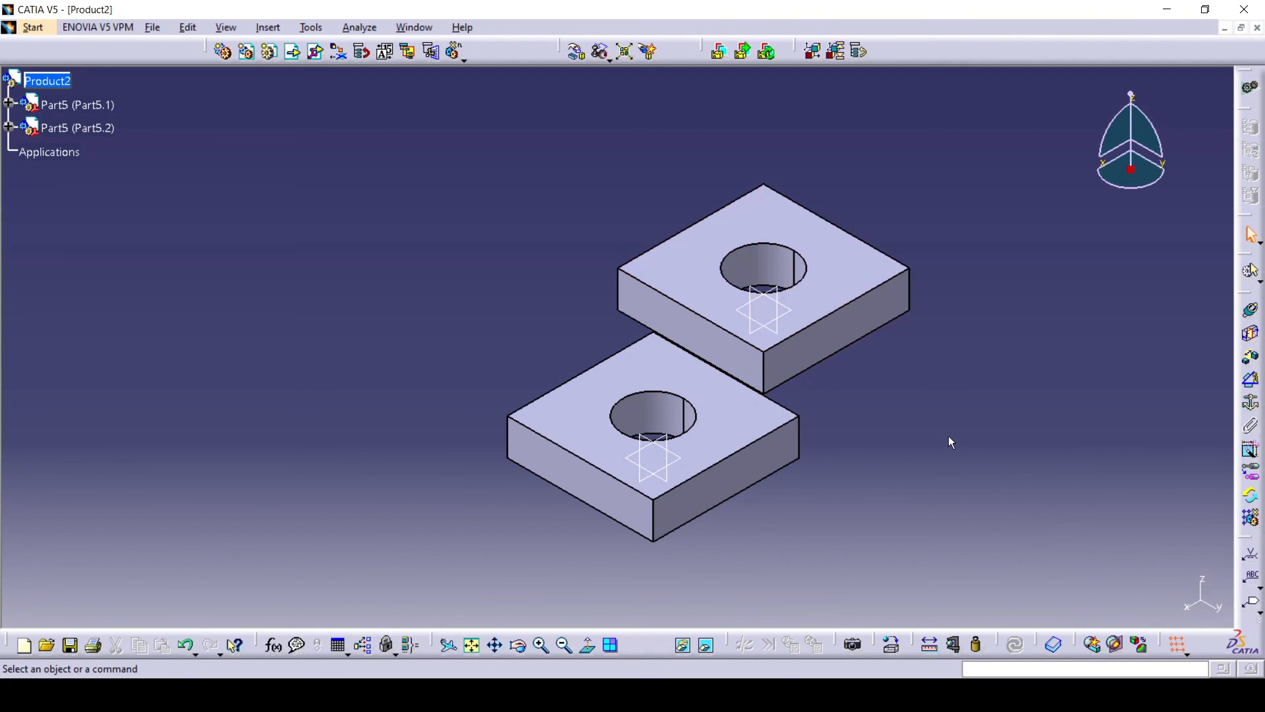
- Snap the upper plate's hole axis onto the lower plate's hole axis
click(600, 53)
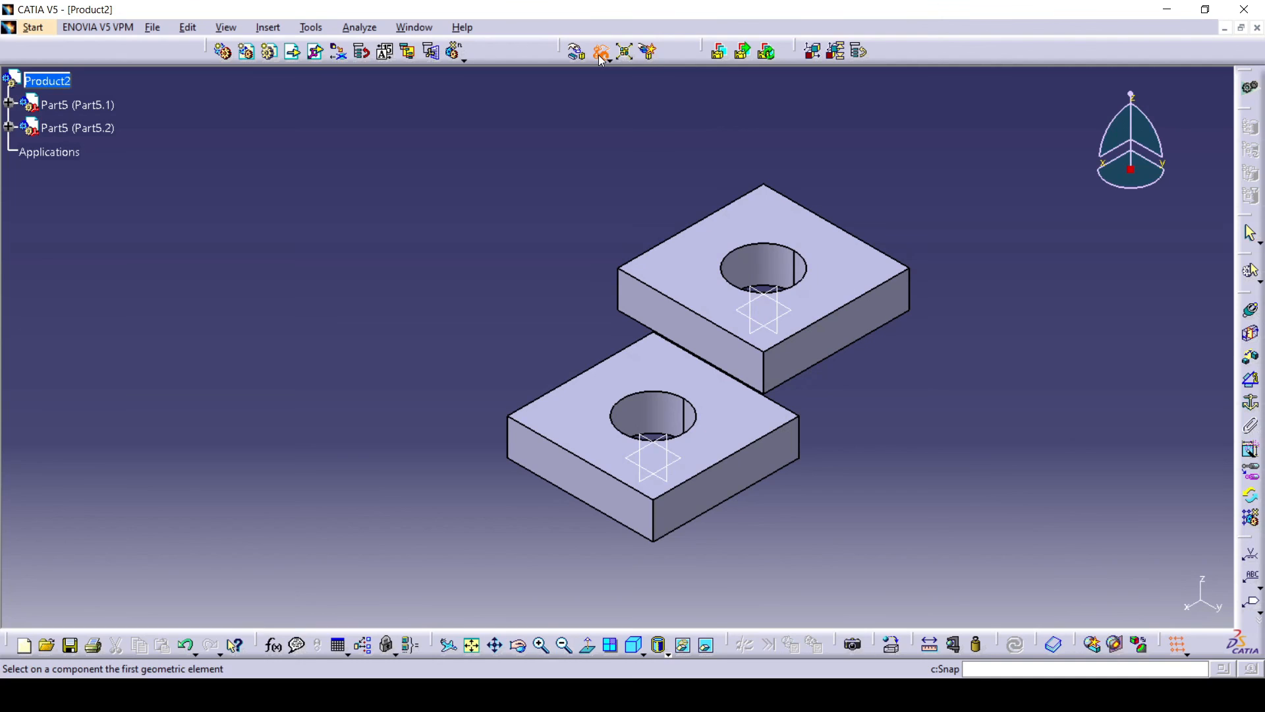
click(764, 258)
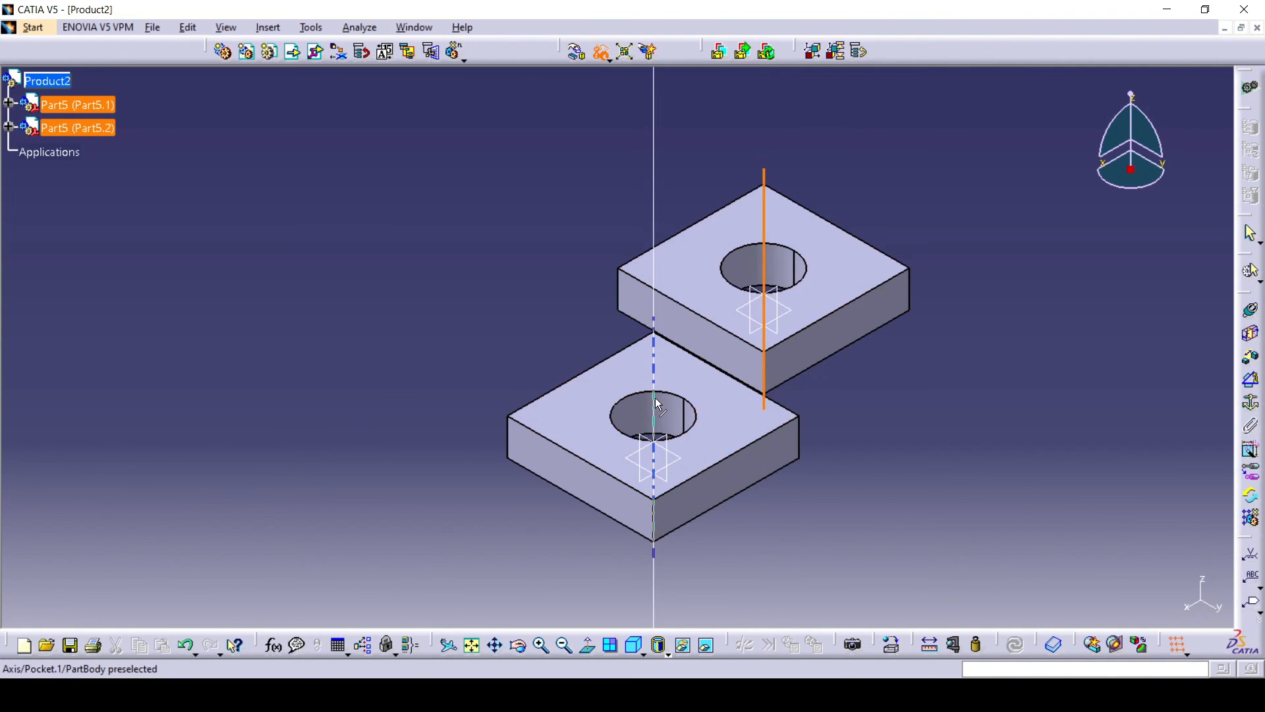
click(670, 416)
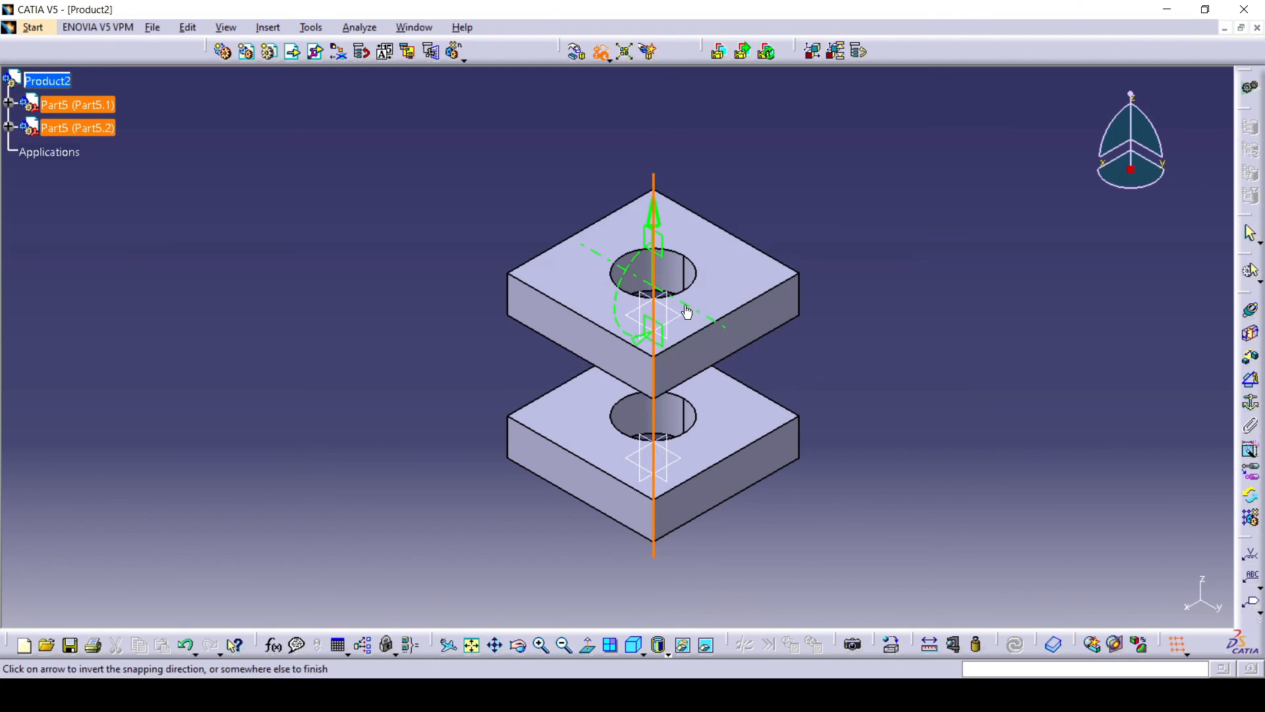
click(852, 180)
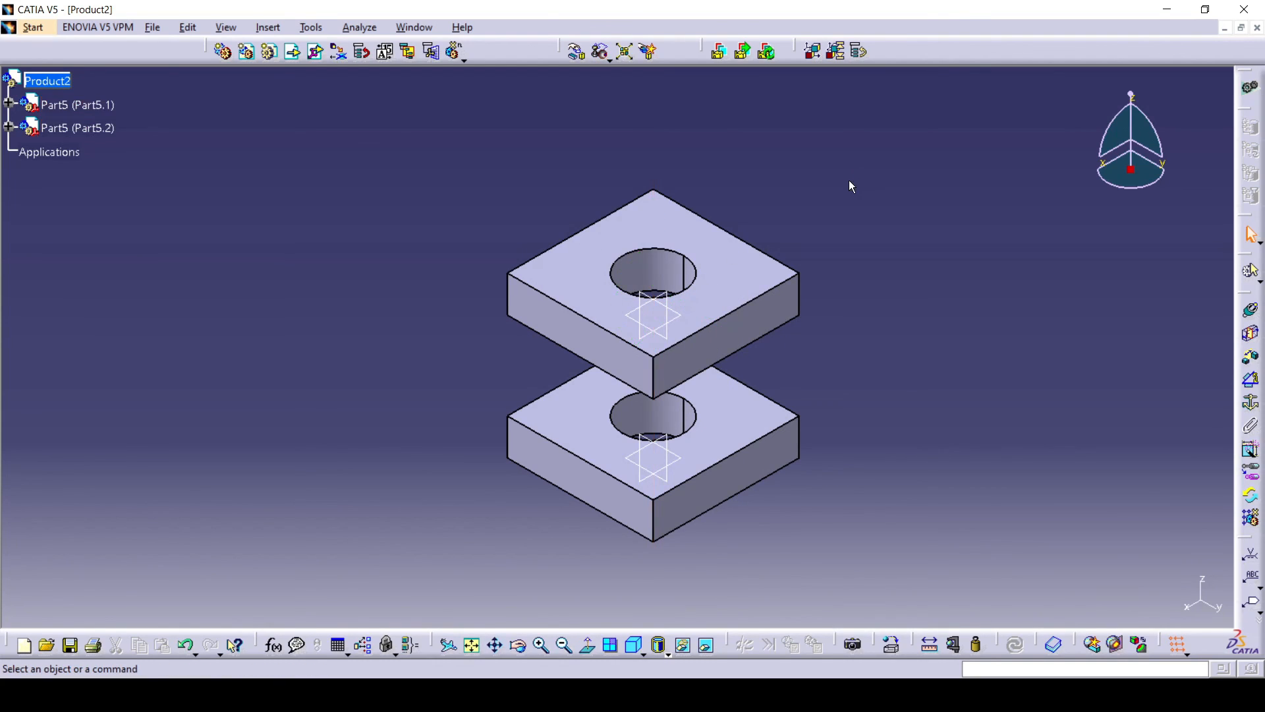
- Snap the lower plate's top face onto the underside of the upper plate
click(601, 52)
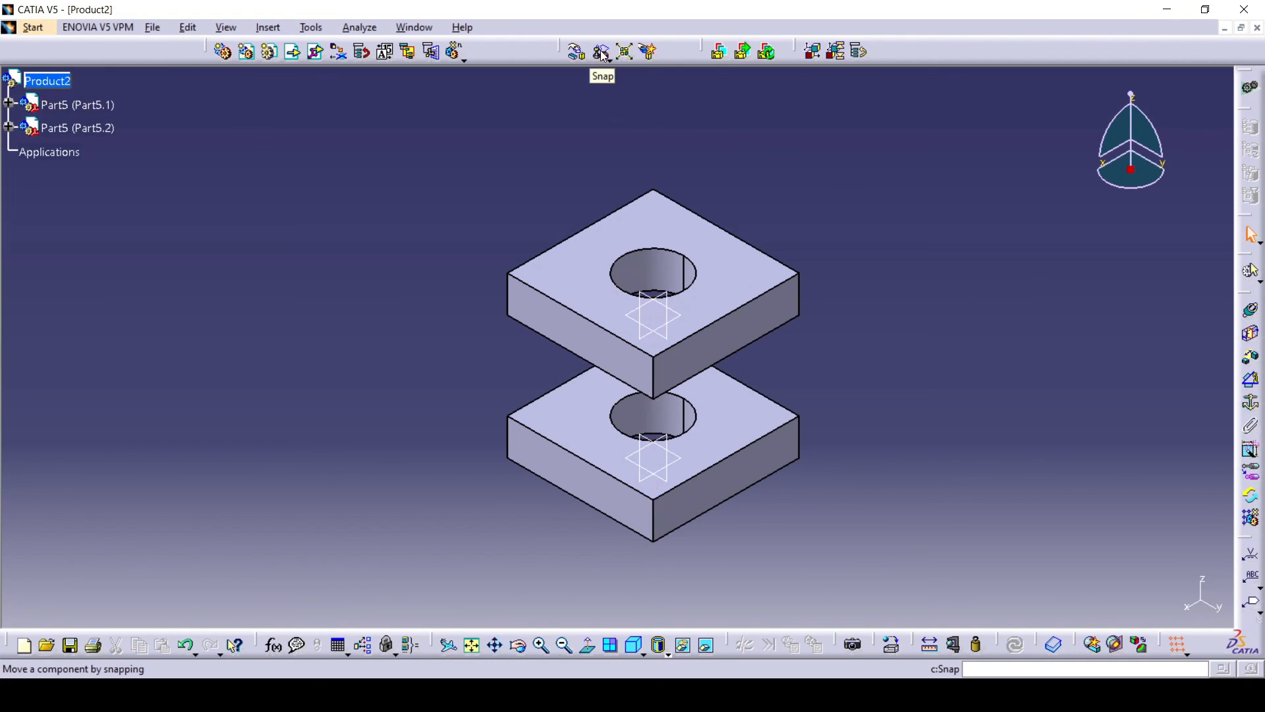
click(725, 390)
middle_drag(774, 419, 517, 294)
click(517, 294)
middle_drag(819, 294, 720, 426)
middle_drag(793, 326, 762, 242)
middle_drag(753, 348, 831, 326)
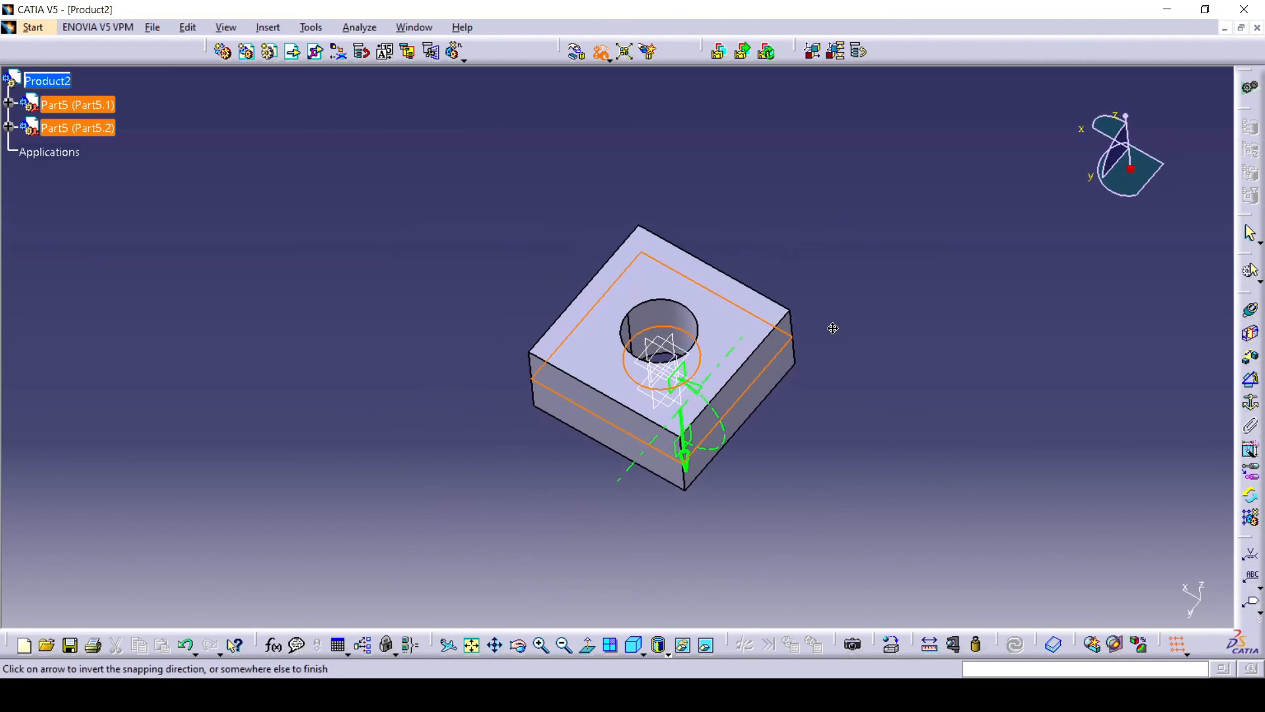
click(835, 326)
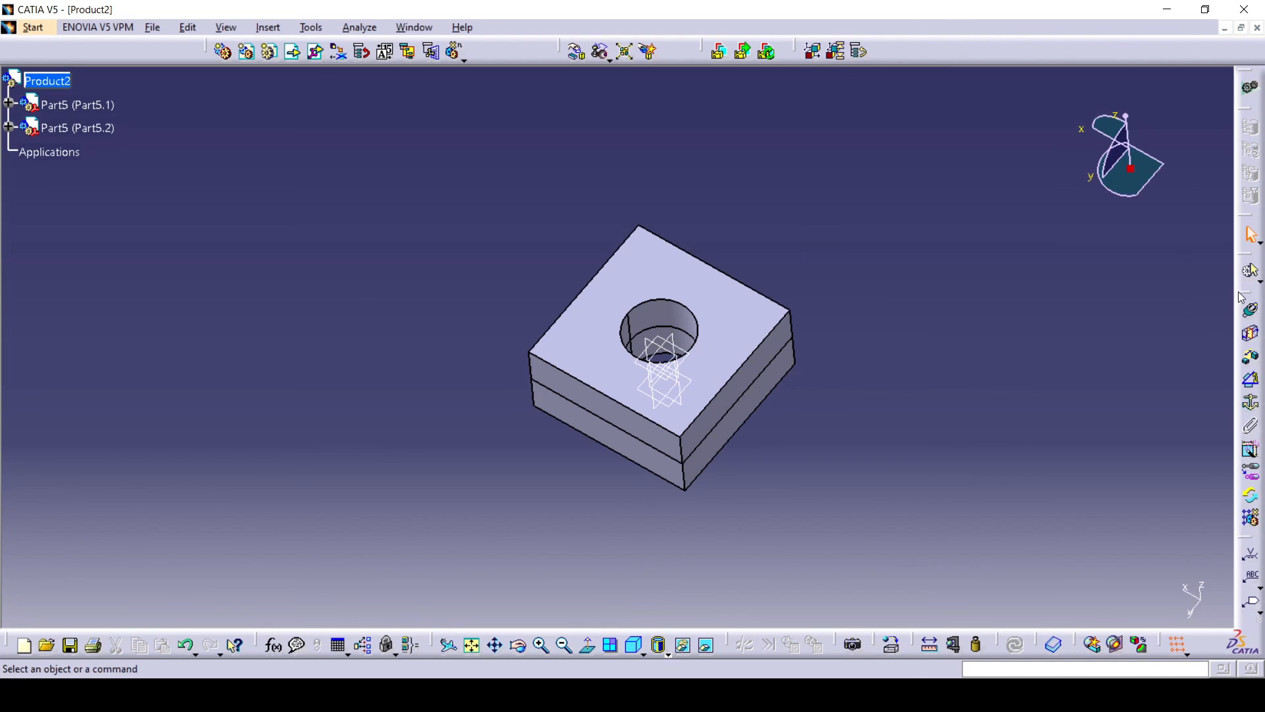
middle_drag(898, 415, 792, 567)
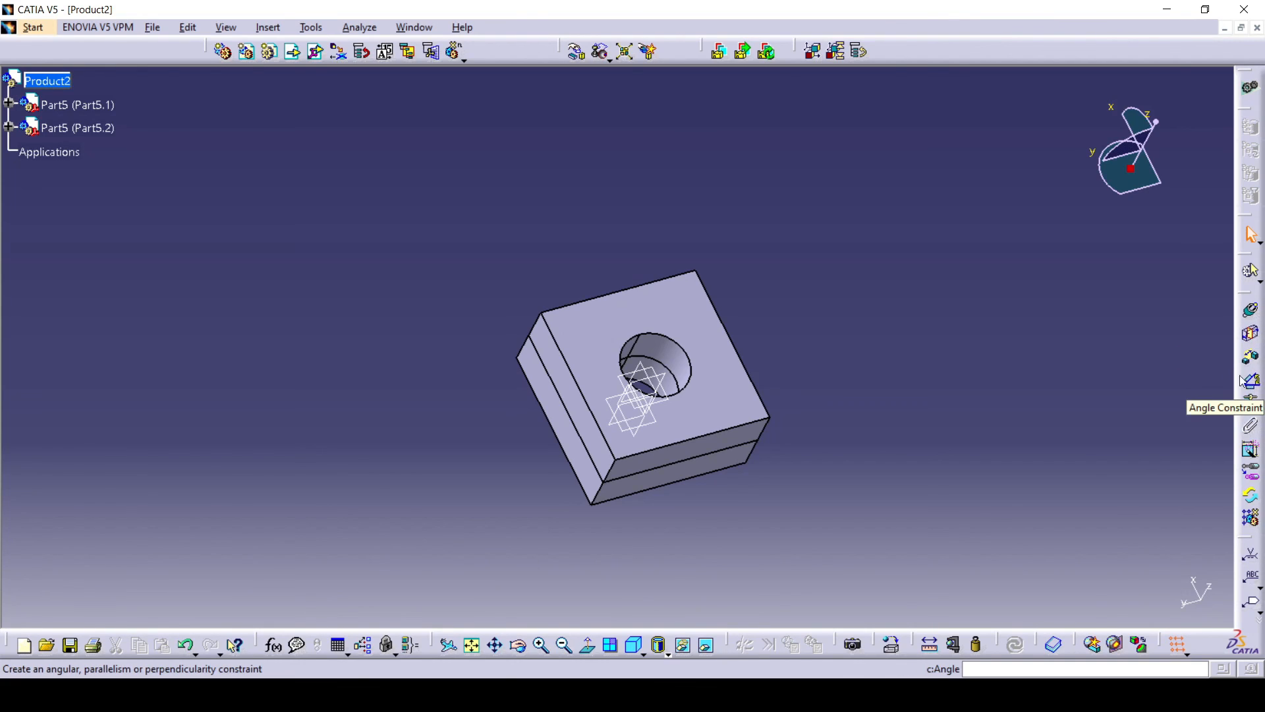
middle_drag(844, 466, 791, 345)
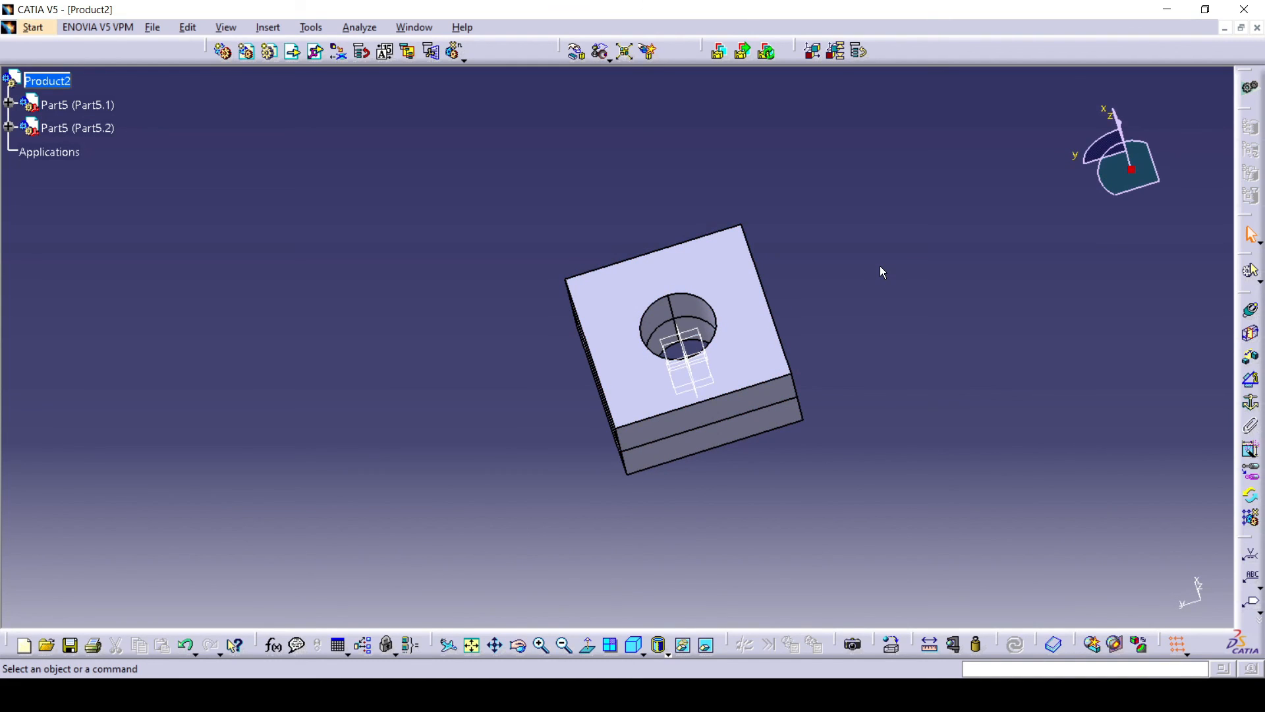
middle_drag(870, 327, 808, 334)
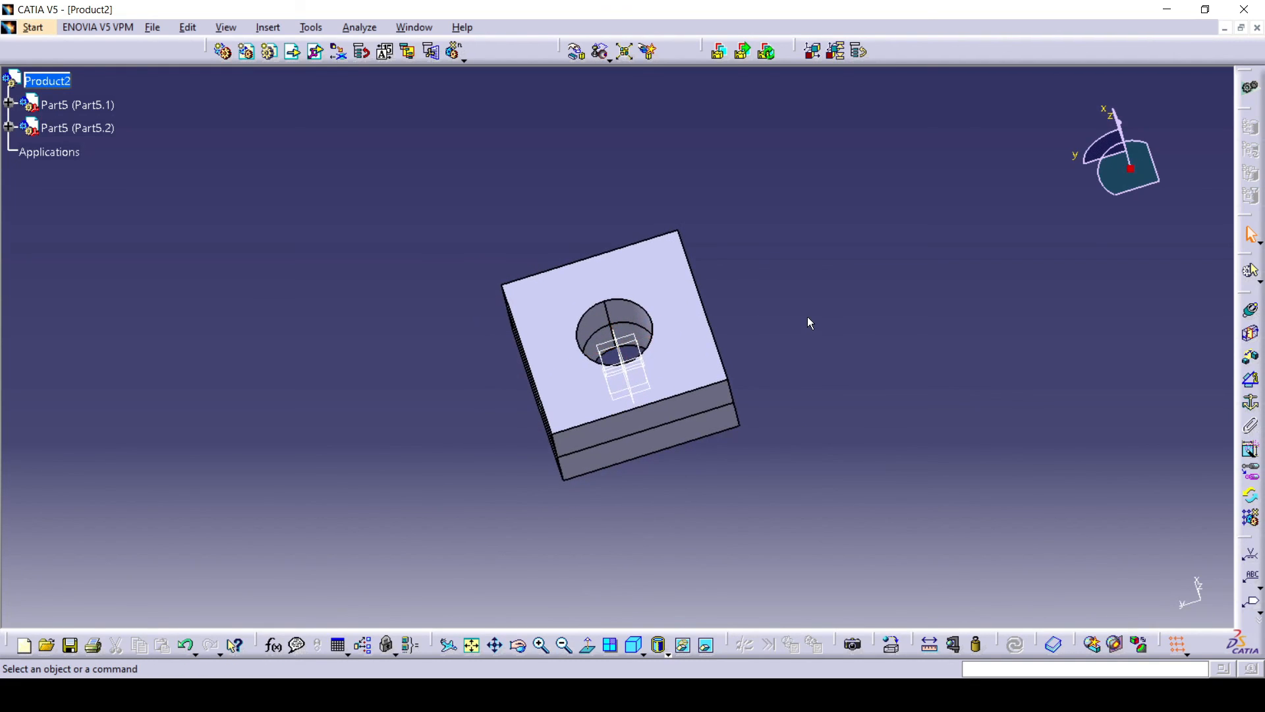
mouse_move(804, 314)
middle_down()
mouse_move(822, 339)
mouse_move(802, 345)
mouse_move(805, 328)
middle_up()
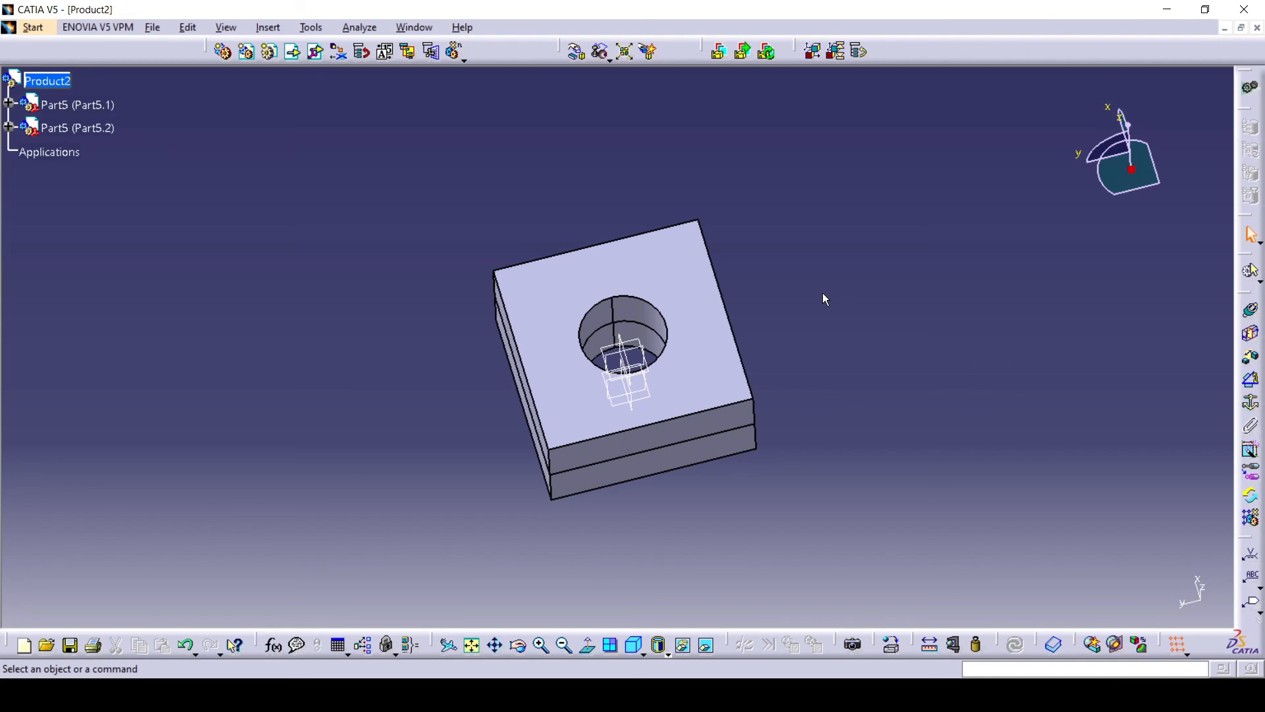
- Minimize the Product2 assembly window and maximize the Product1 latch assembly window
middle_drag(821, 294, 721, 538)
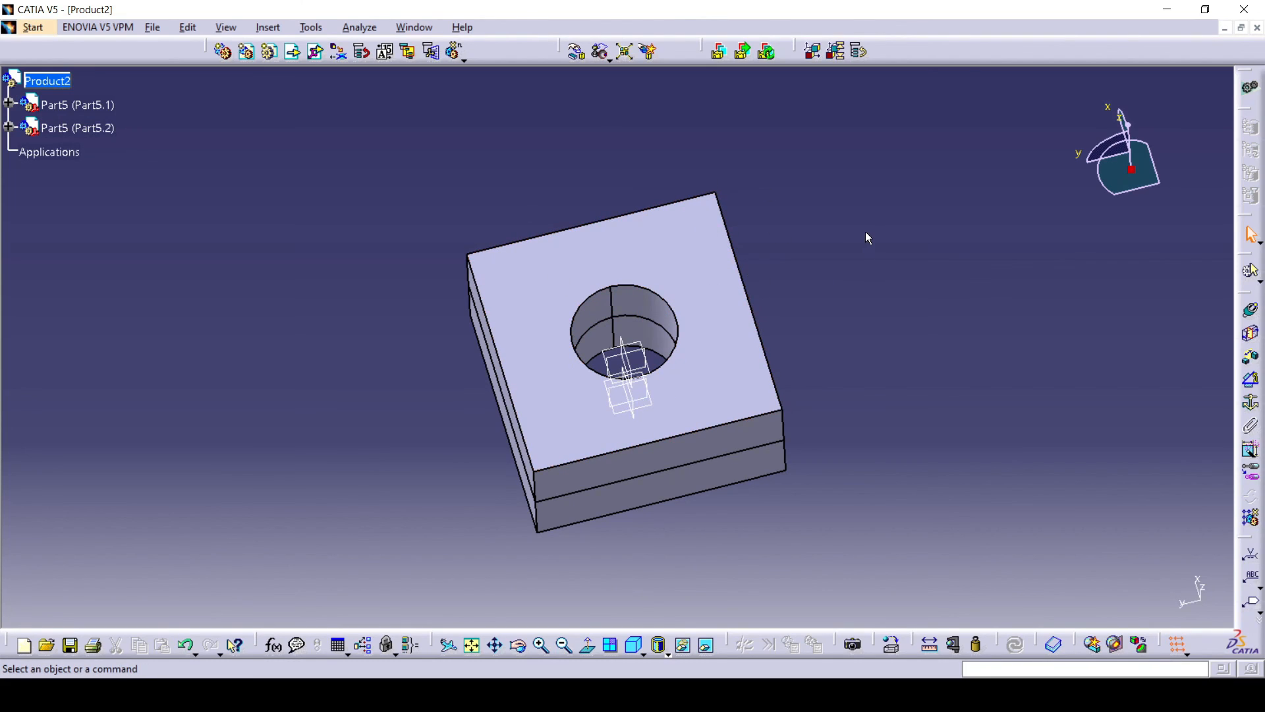
click(1227, 28)
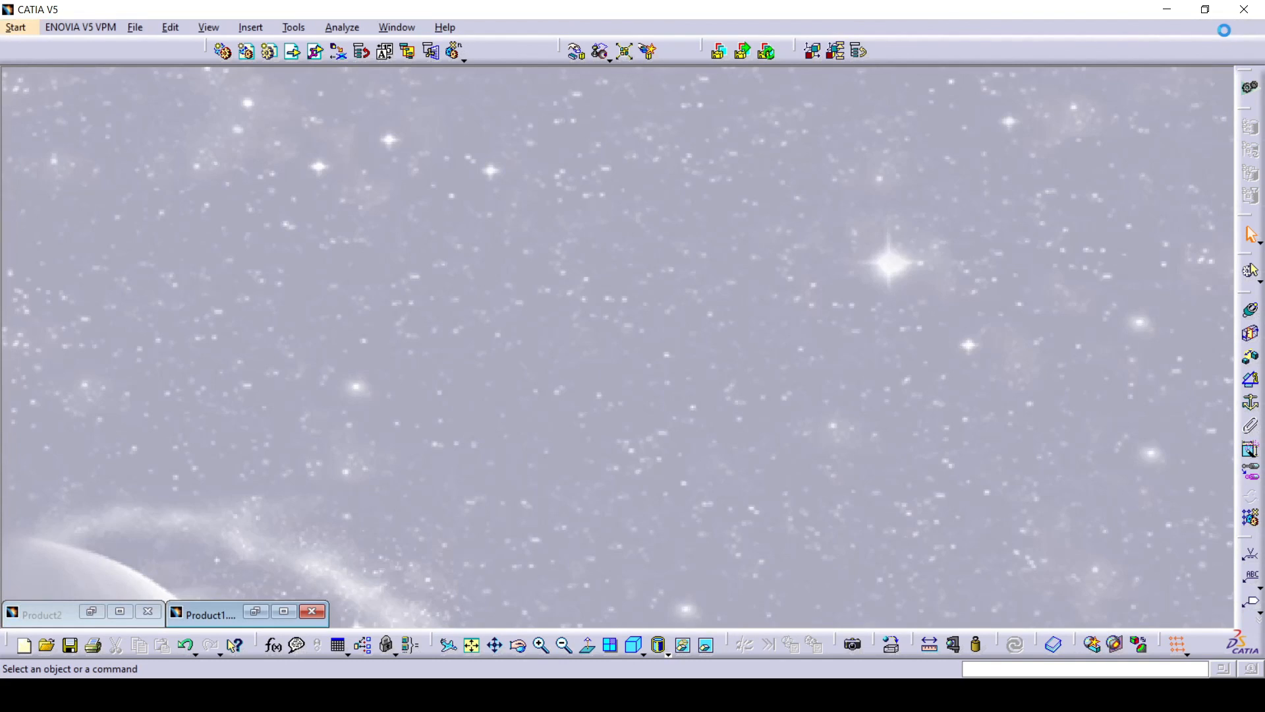
click(284, 612)
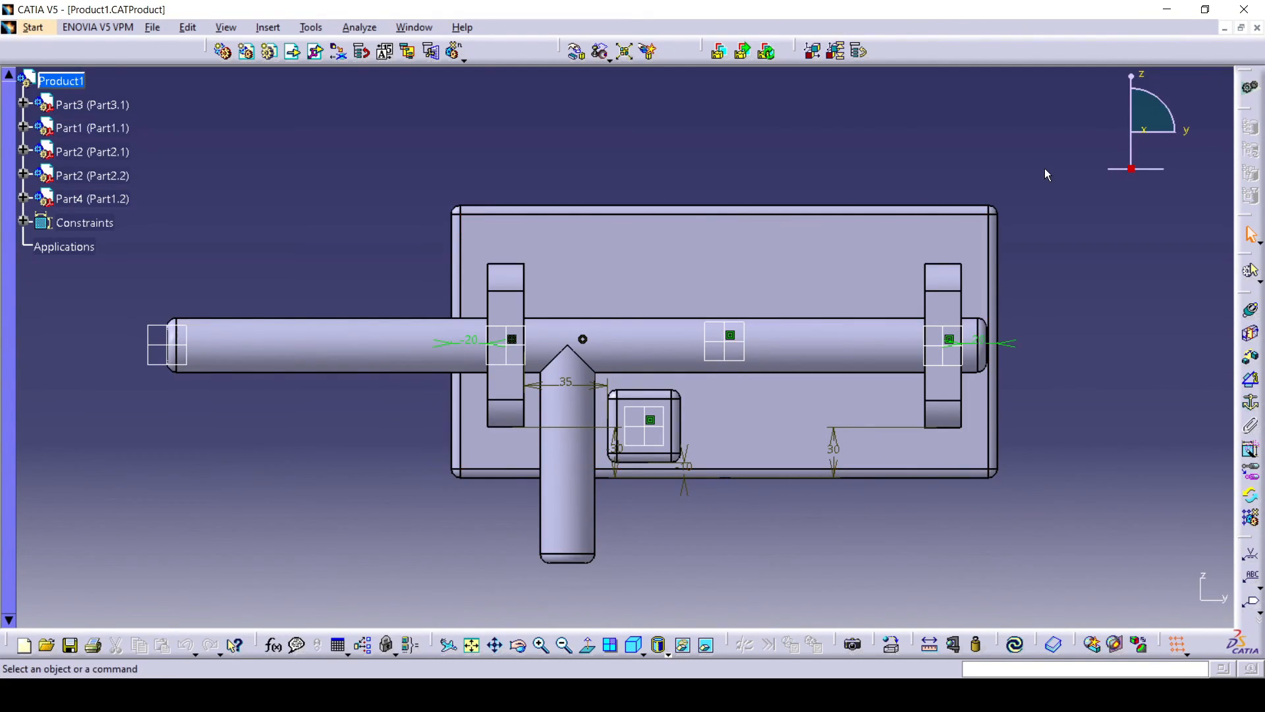
middle_drag(593, 178, 621, 170)
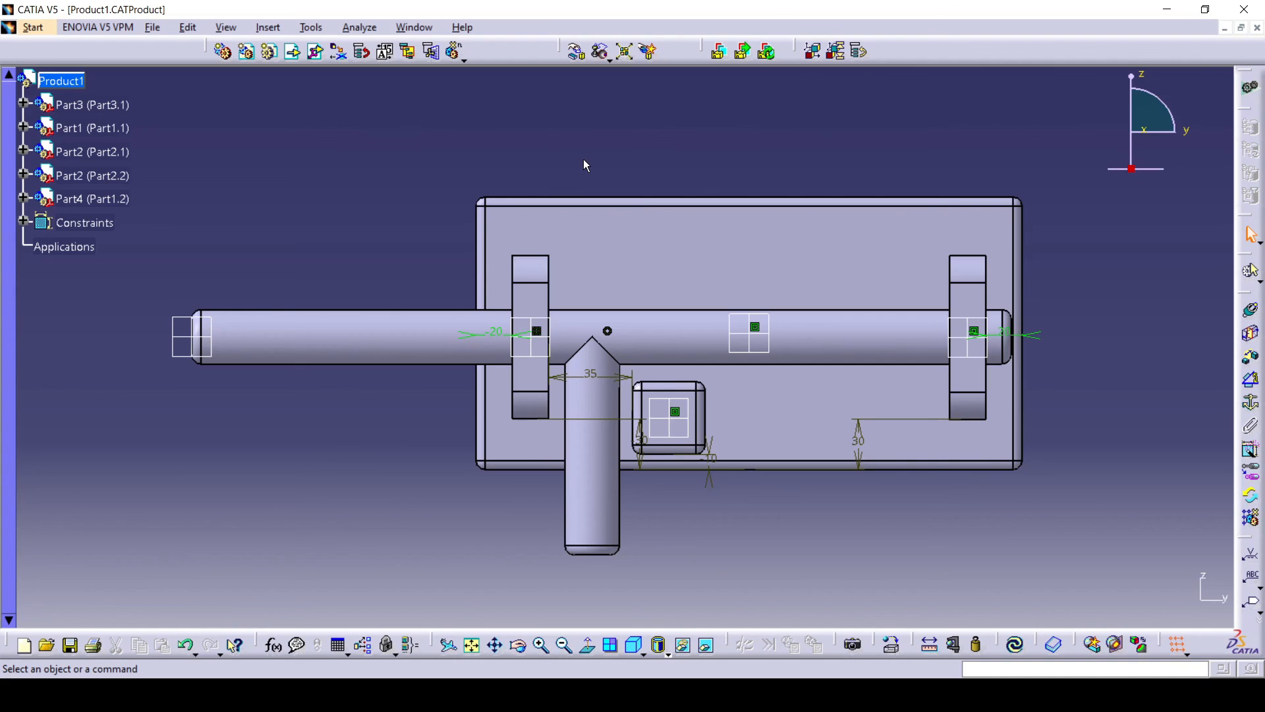
middle_drag(638, 165, 621, 161)
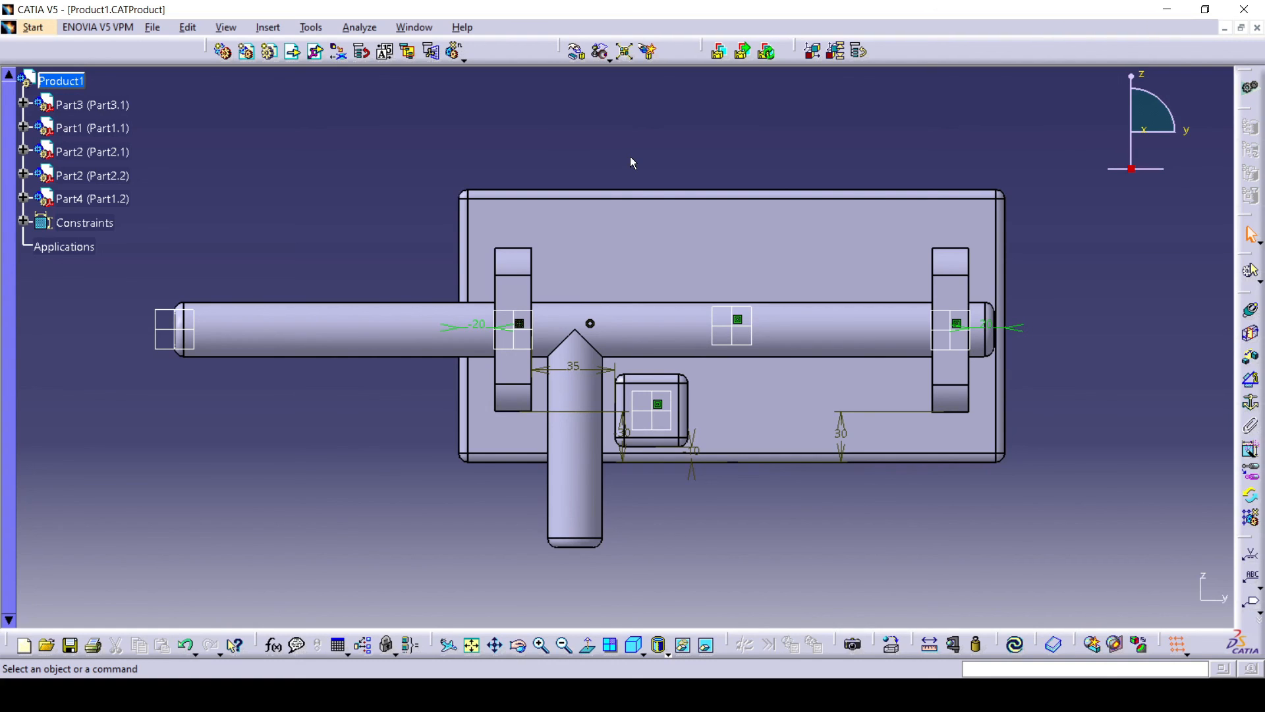
mouse_move(630, 156)
middle_down()
mouse_move(599, 155)
mouse_move(644, 159)
middle_up()
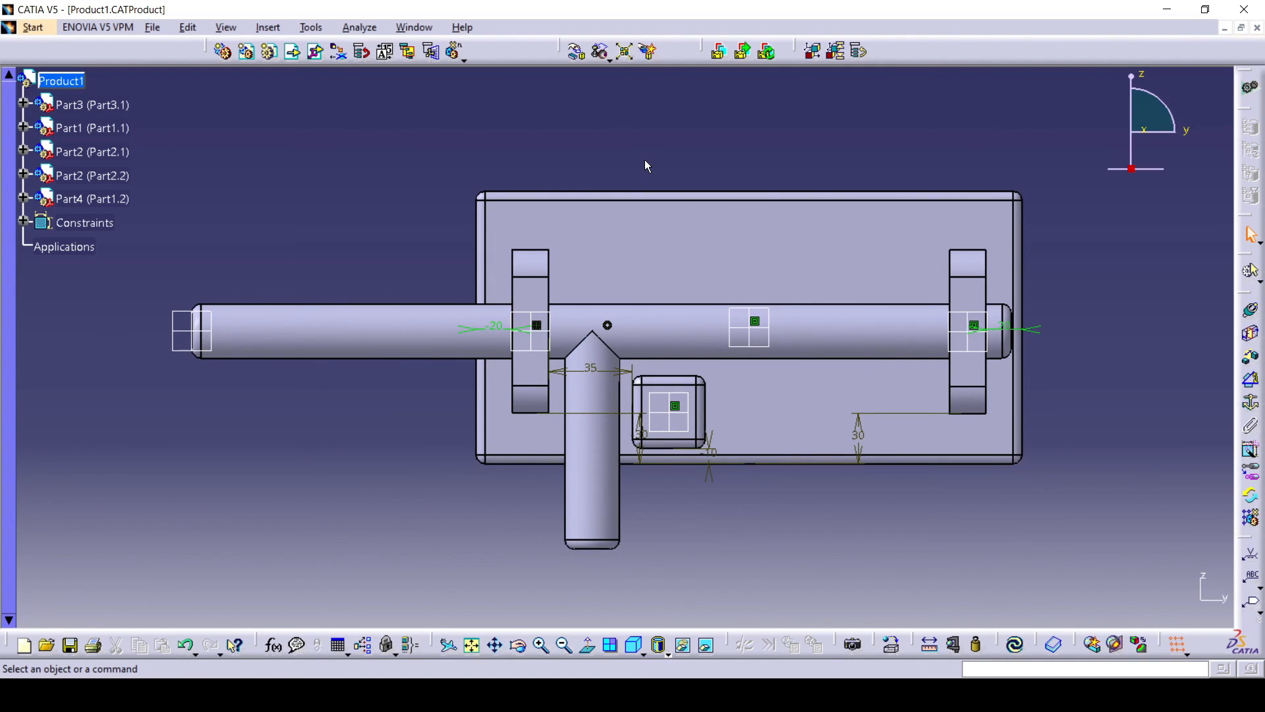
middle_drag(644, 160, 676, 145)
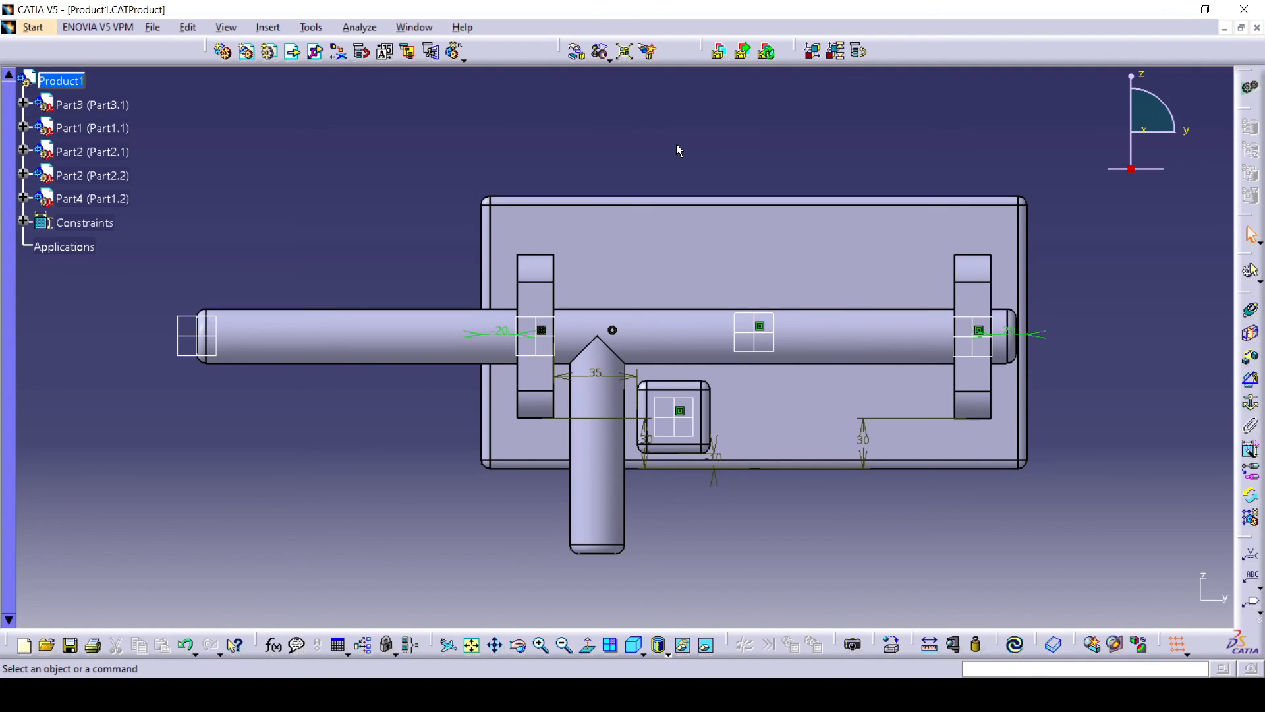